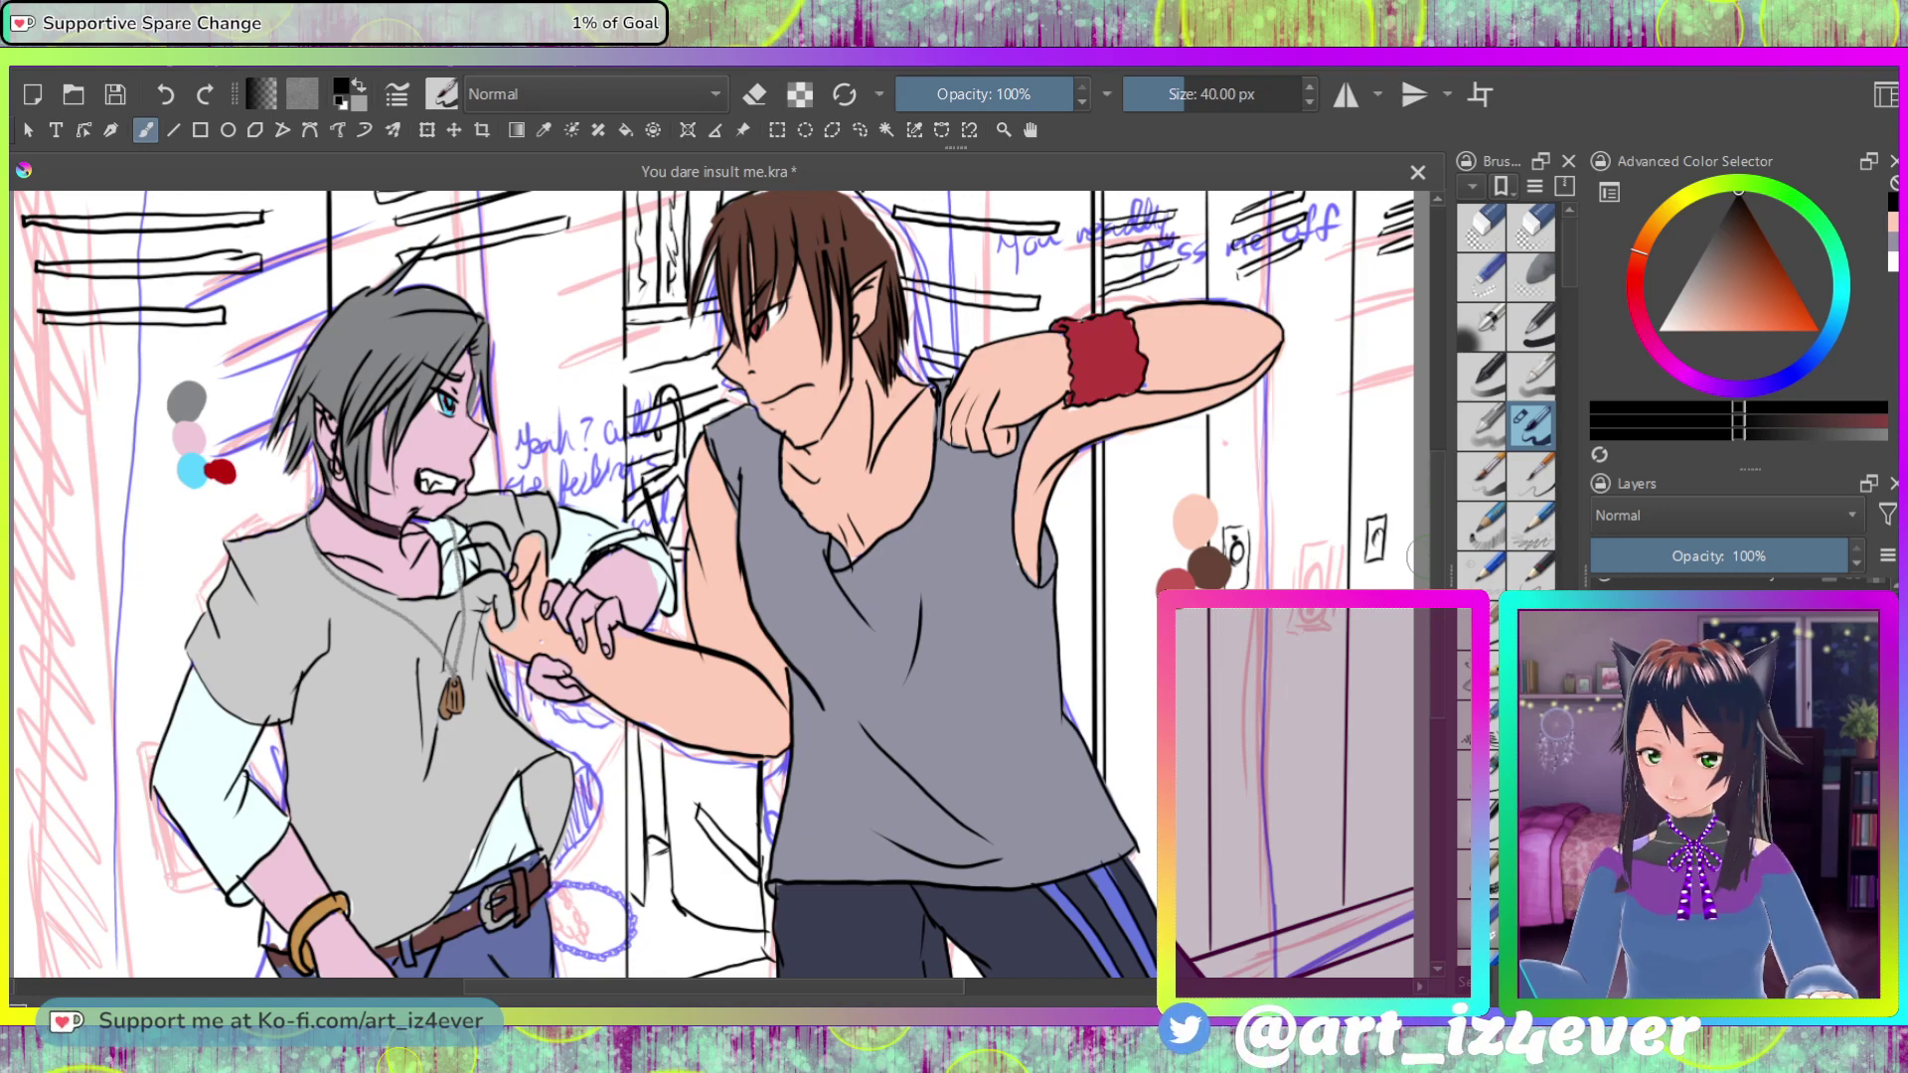
Step: Fill out the back of the brown-haired man's hair with its sampled brown and outline the new strands in black
ctrl+click(836, 282)
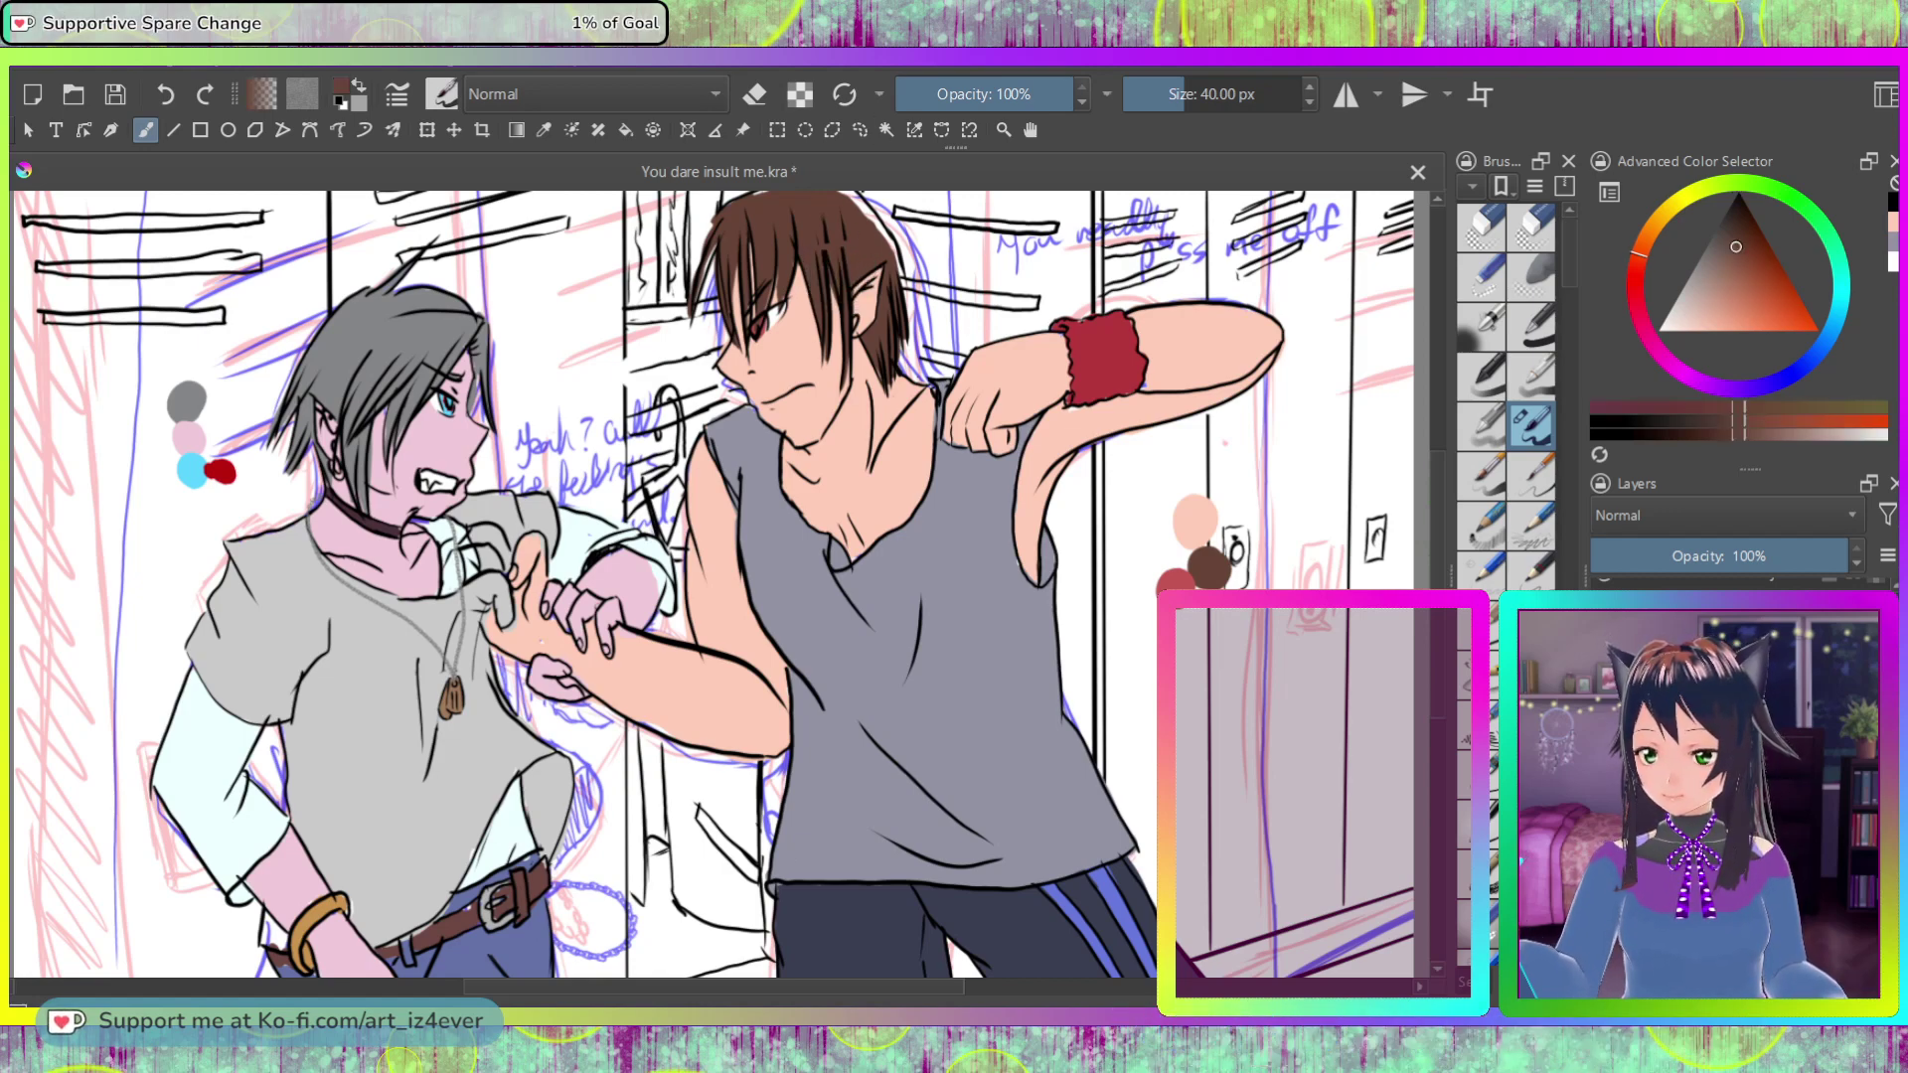
ctrl+click(898, 238)
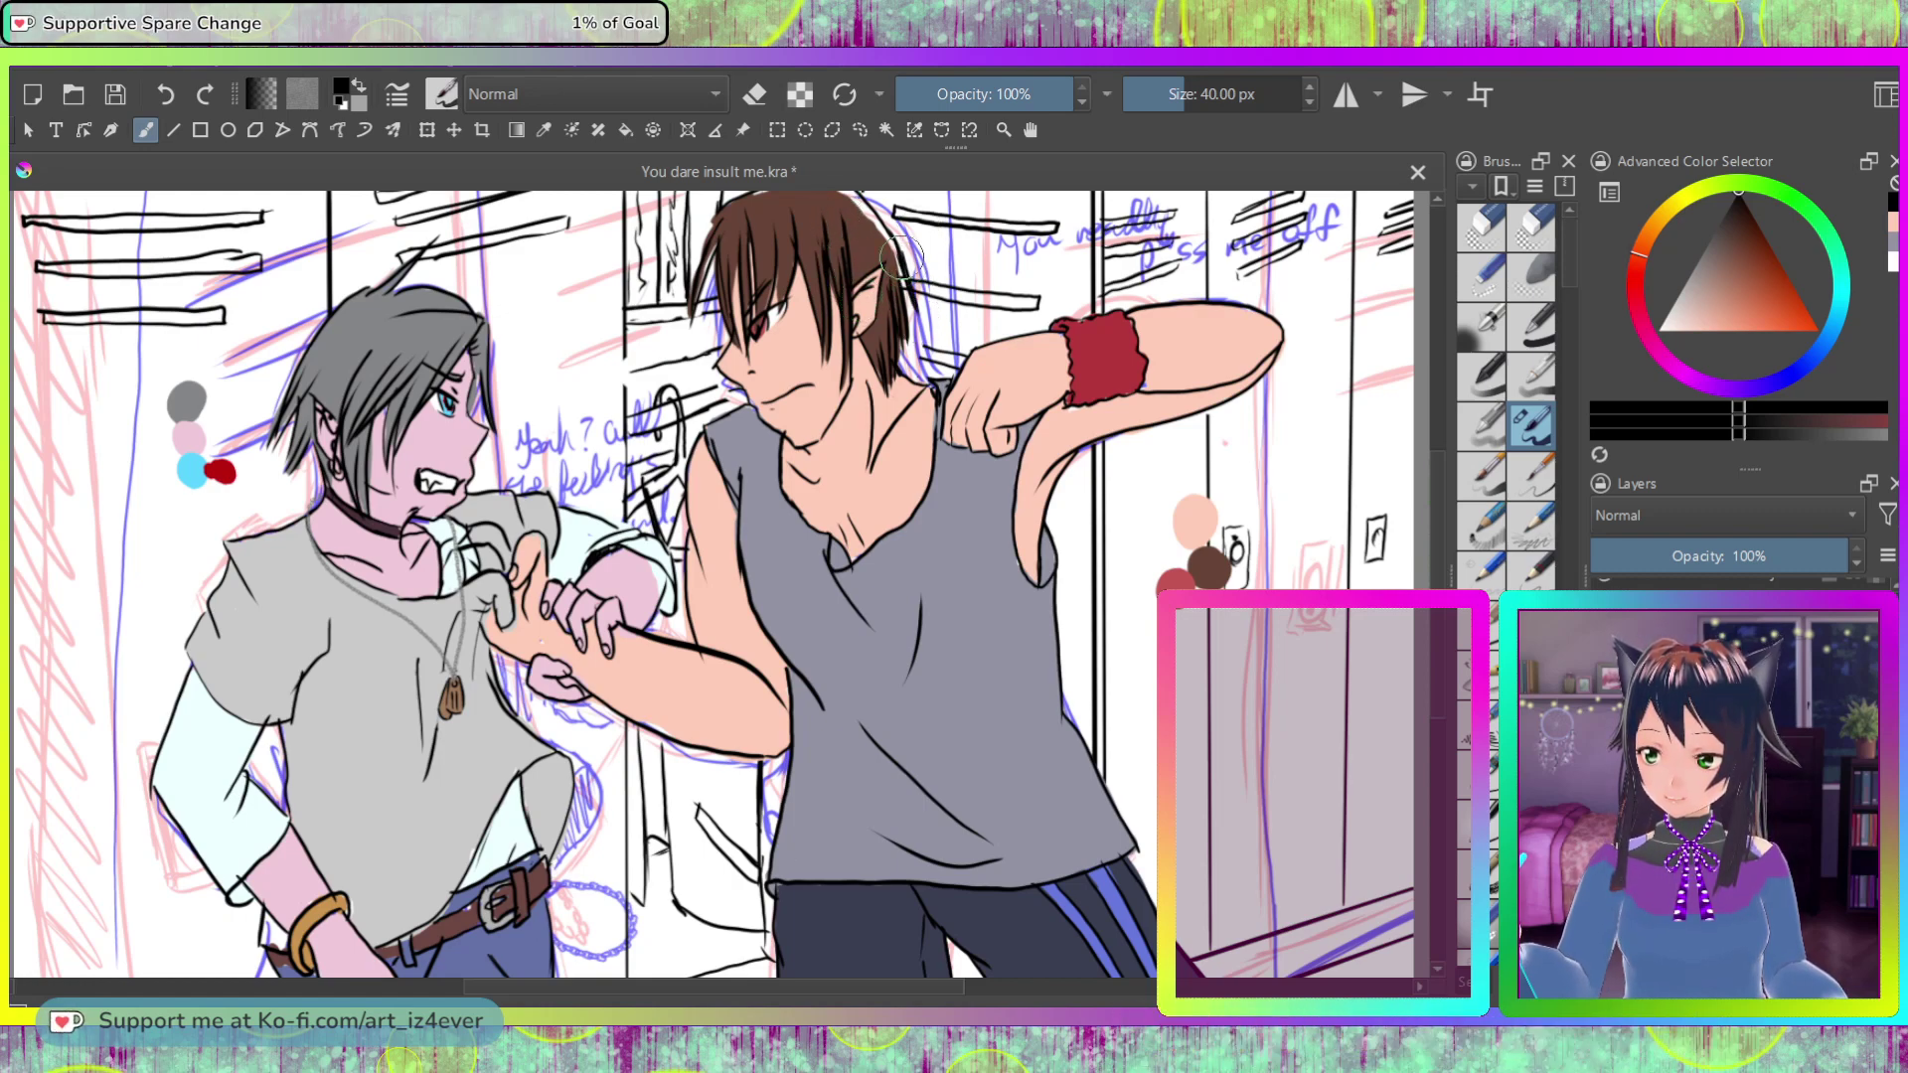
mouse_move(1142, 475)
mouse_down()
mouse_move(1155, 497)
mouse_move(1223, 467)
mouse_move(1282, 492)
mouse_up()
key(ctrl+z)
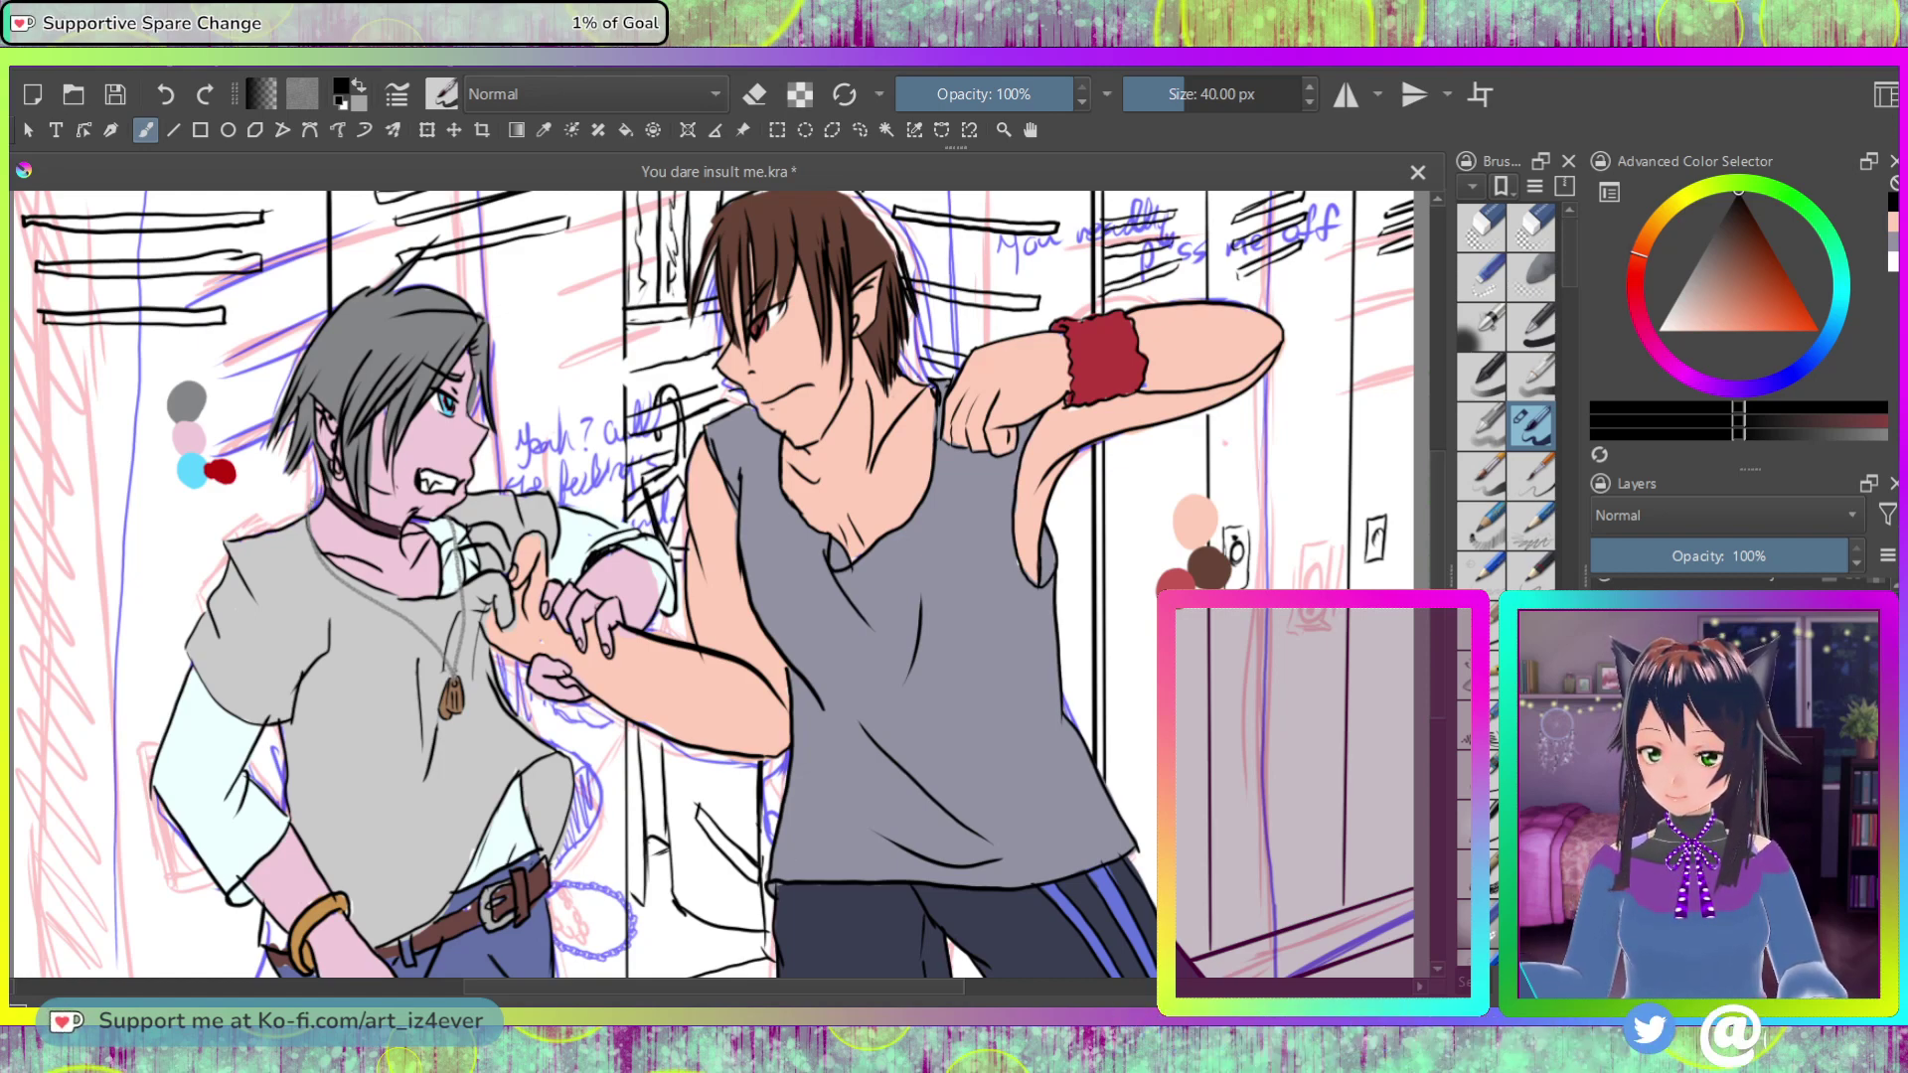
Step: Redraw the brown-haired man's mouth in black as an open snarl with bared teeth and a lower lip line
scroll(693, 281, up, 3)
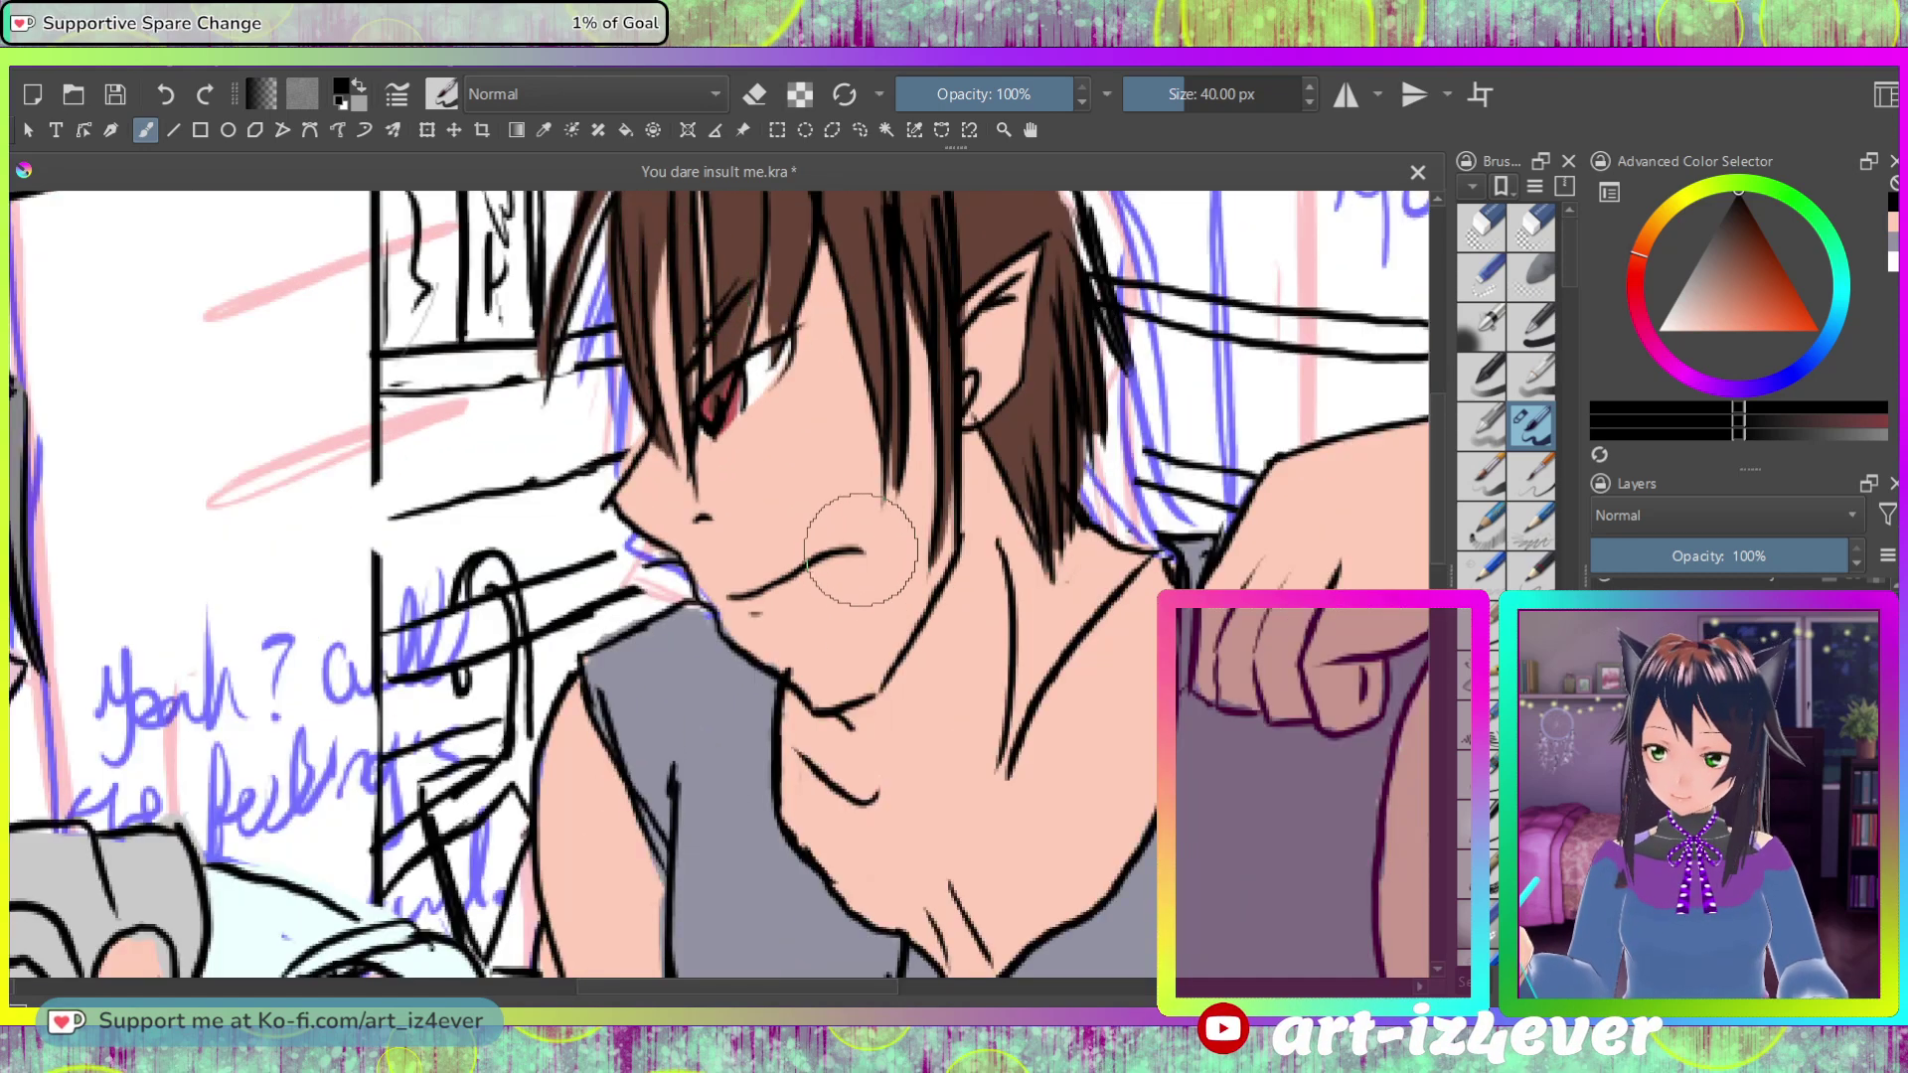
mouse_move(843, 548)
mouse_down()
mouse_move(860, 566)
mouse_move(751, 619)
mouse_move(718, 602)
mouse_move(736, 597)
mouse_up()
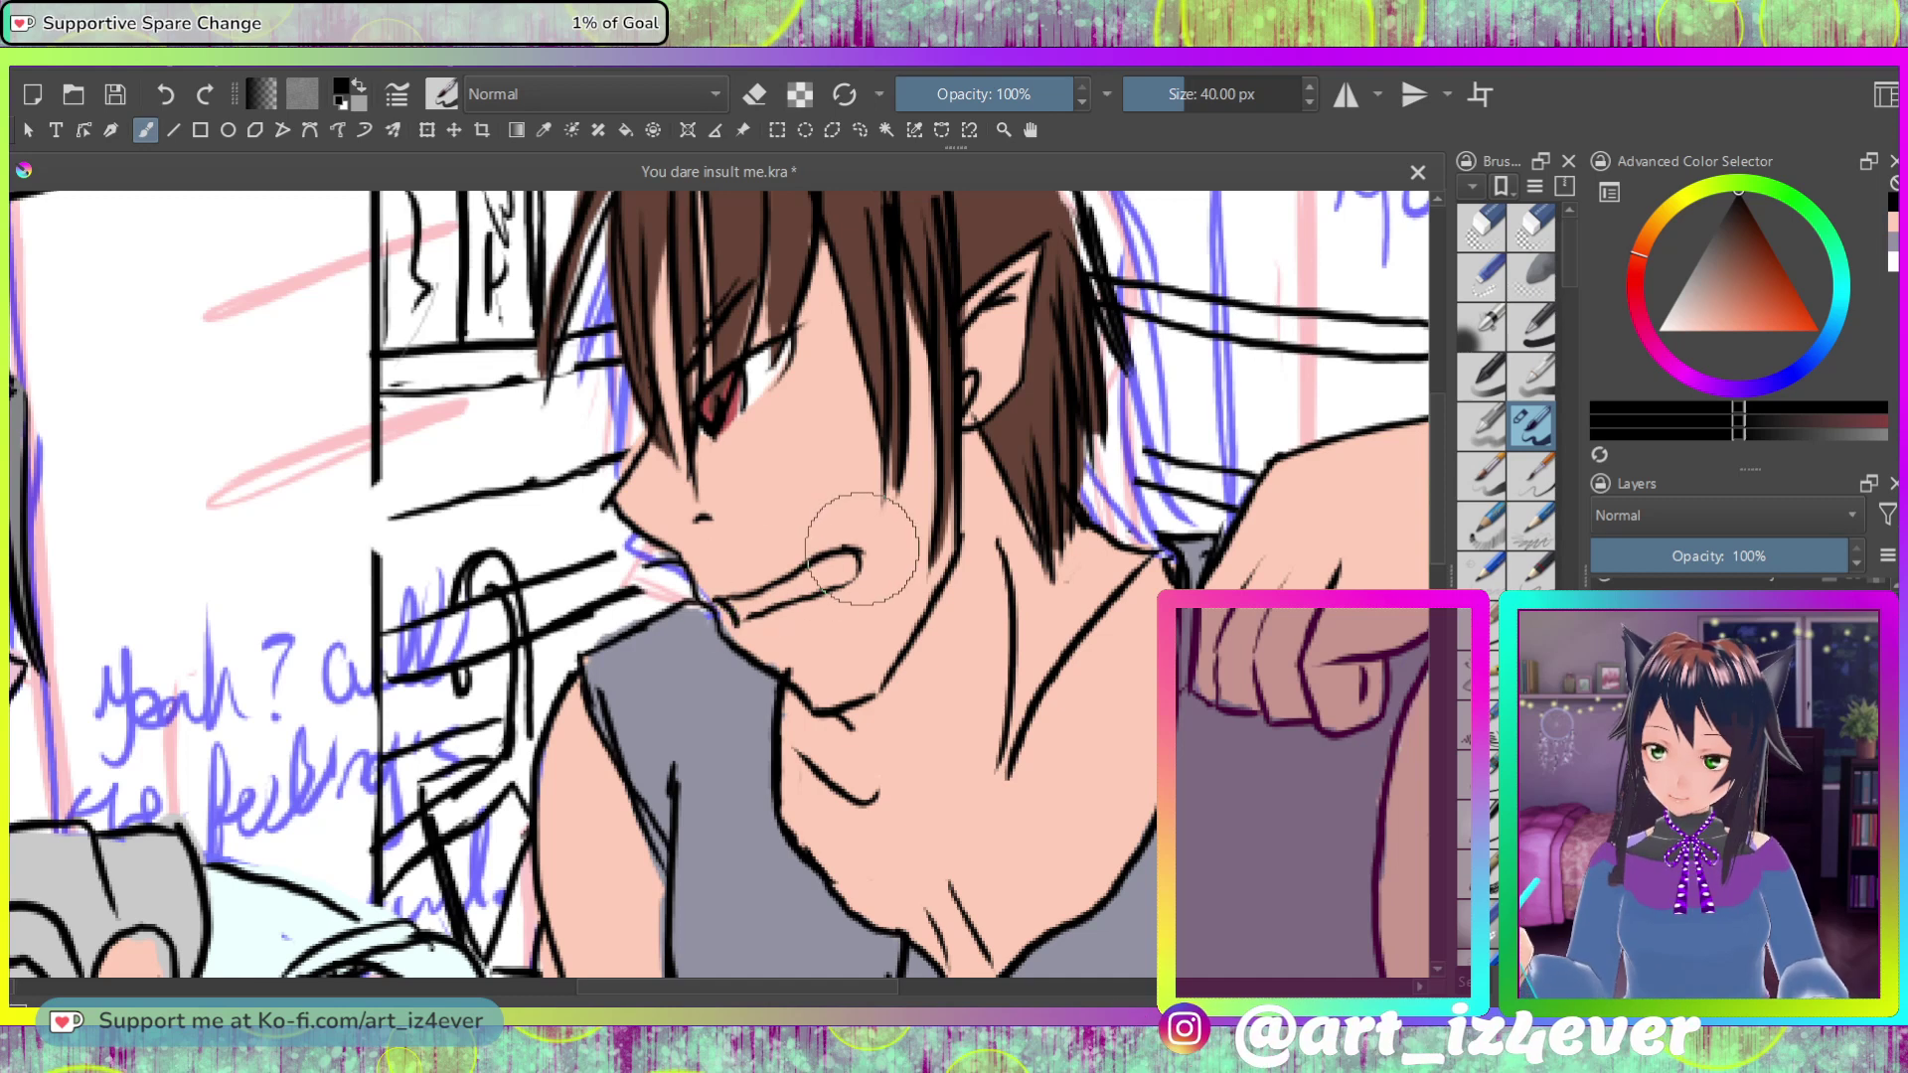
mouse_move(859, 553)
mouse_down()
mouse_move(738, 621)
mouse_move(736, 585)
mouse_move(831, 517)
mouse_move(818, 604)
mouse_move(785, 642)
mouse_up()
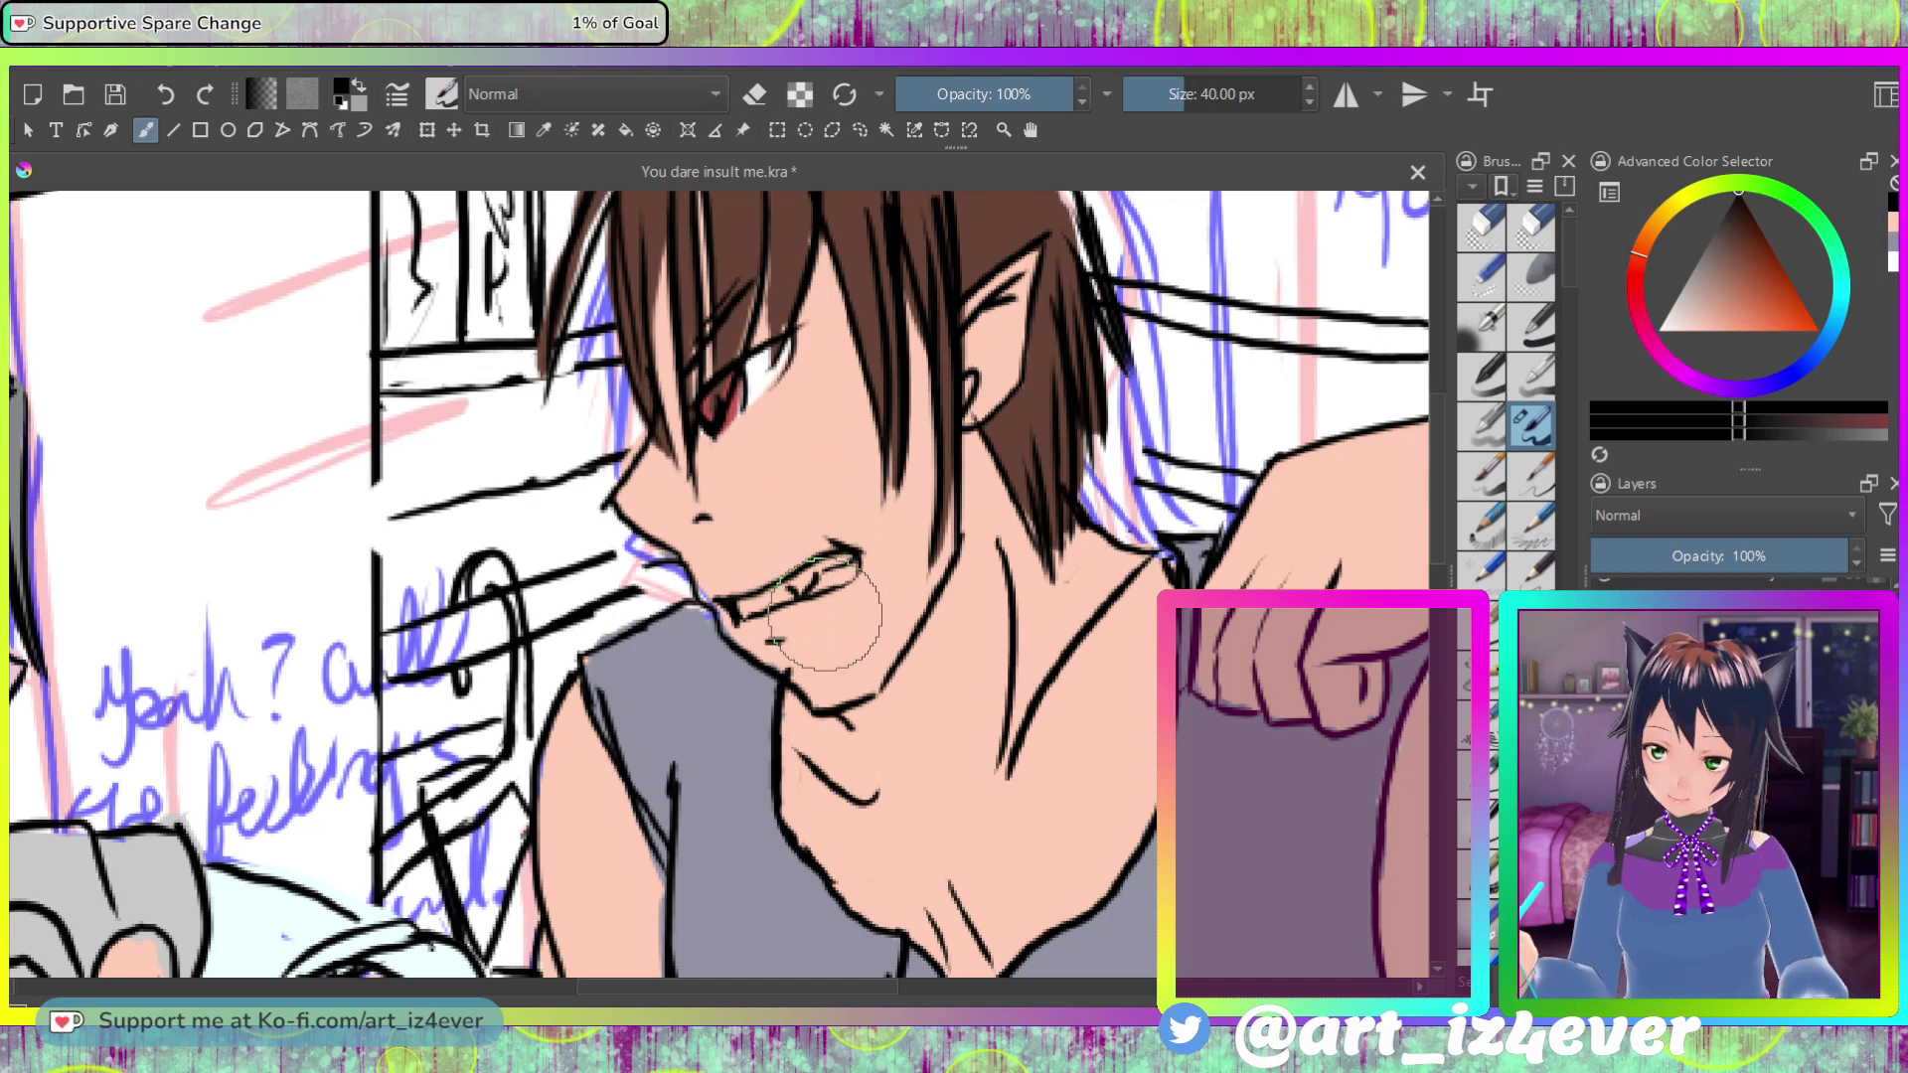
Step: Paint the brown-haired man's teeth white, using the white sampled from his eye
ctrl+click(800, 459)
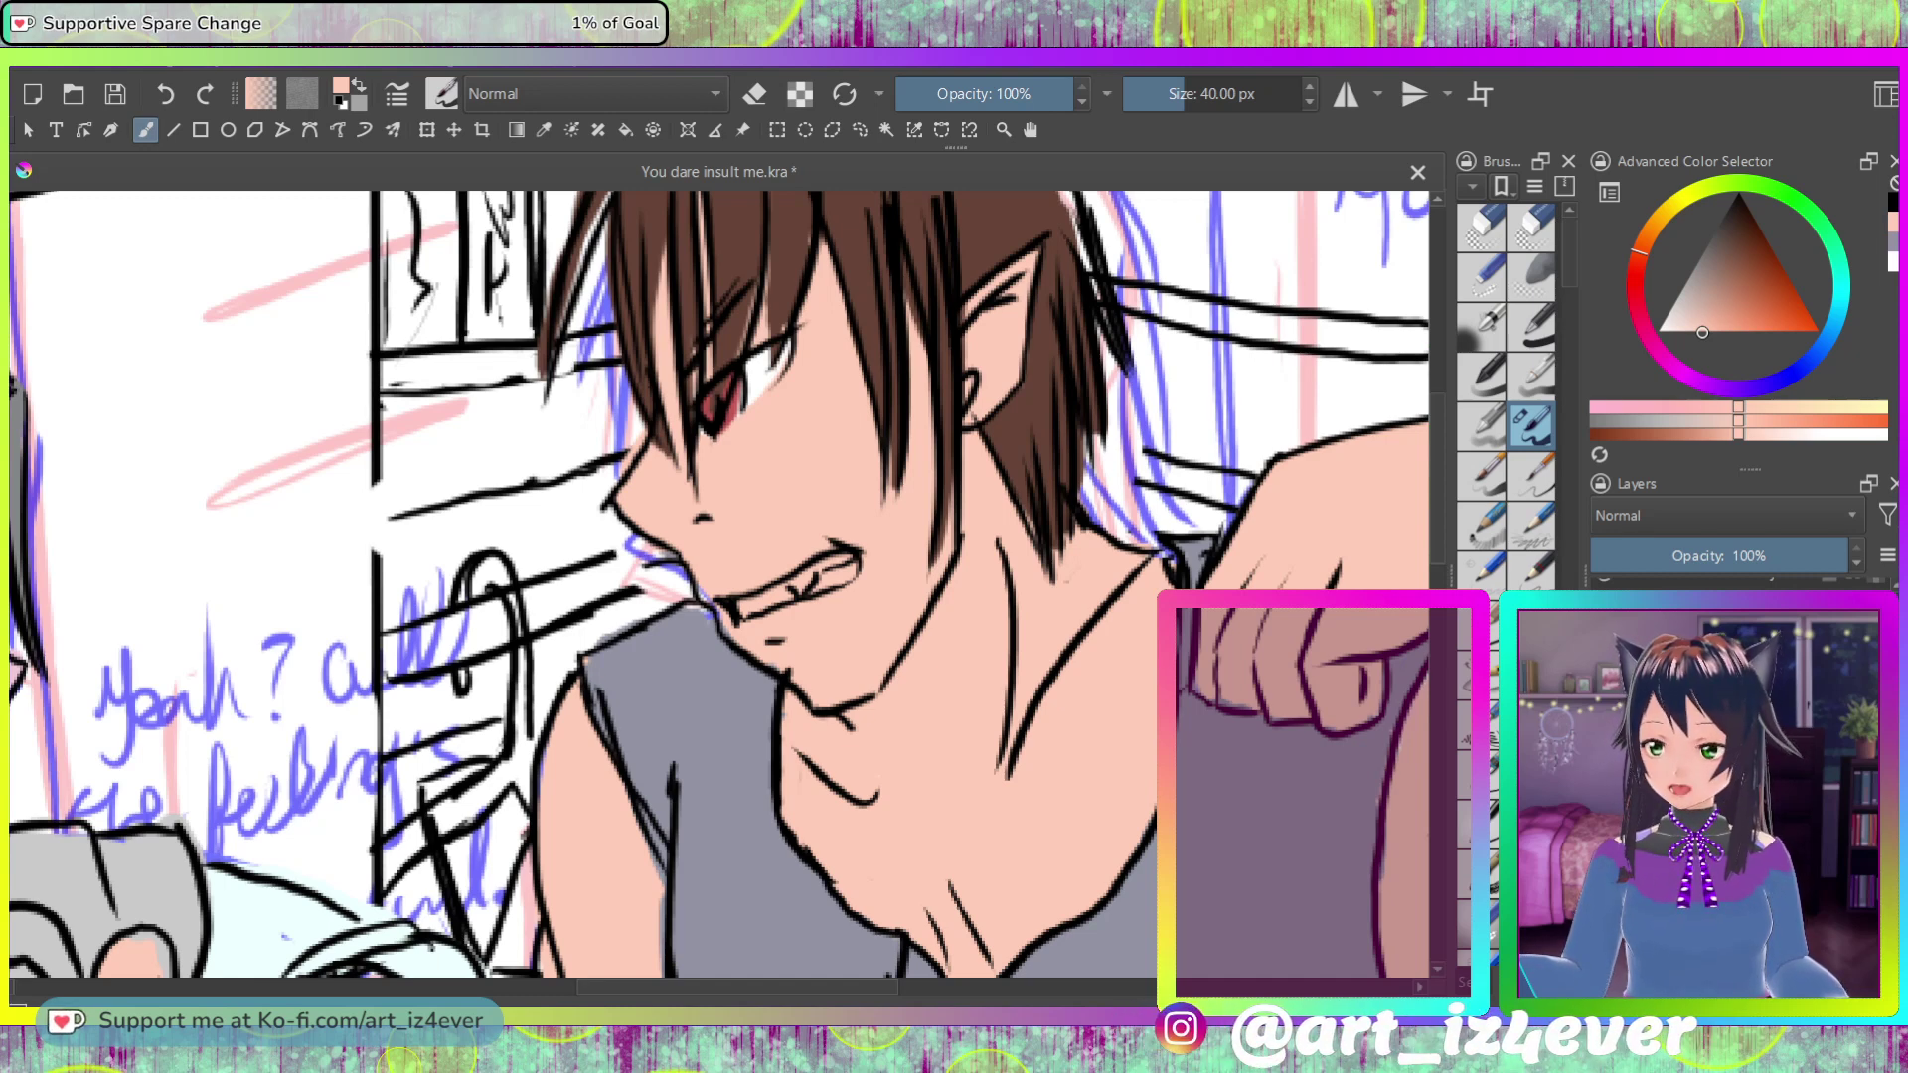
ctrl+click(767, 367)
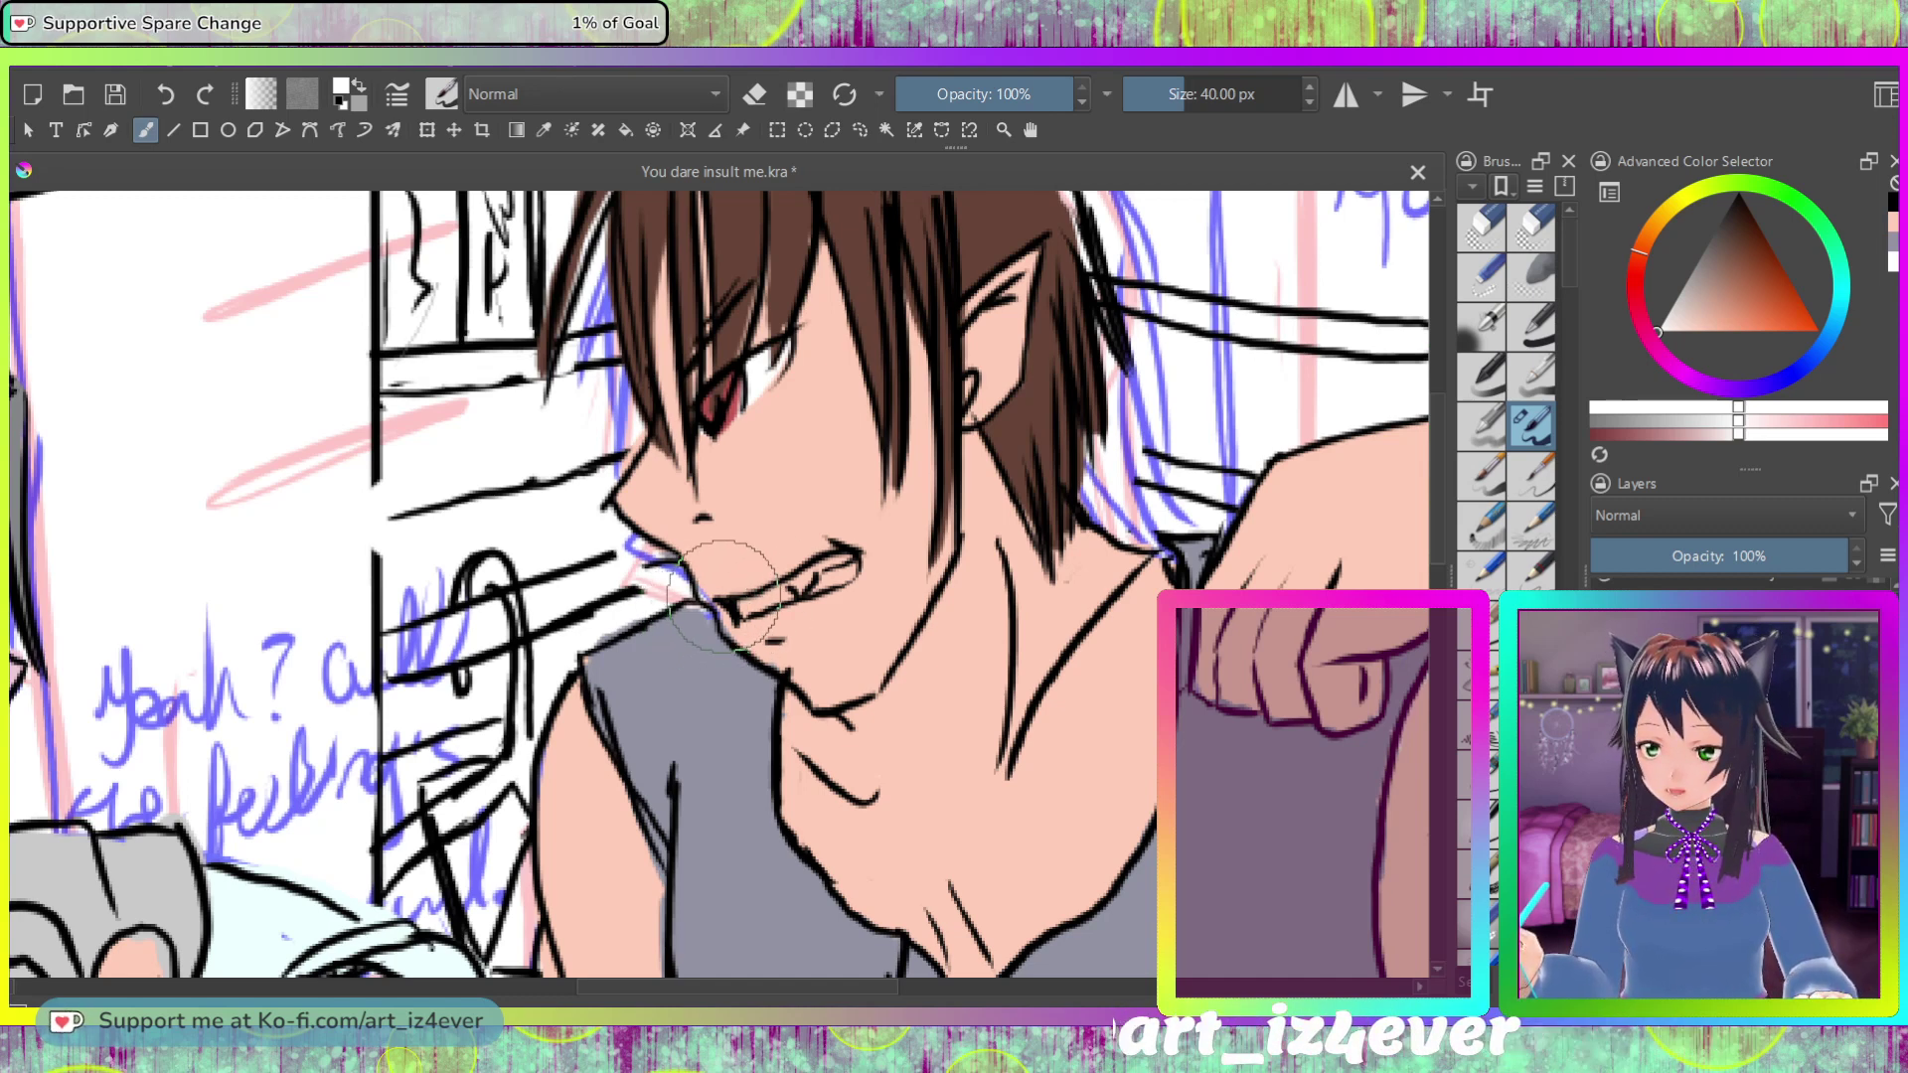
drag(763, 610, 863, 563)
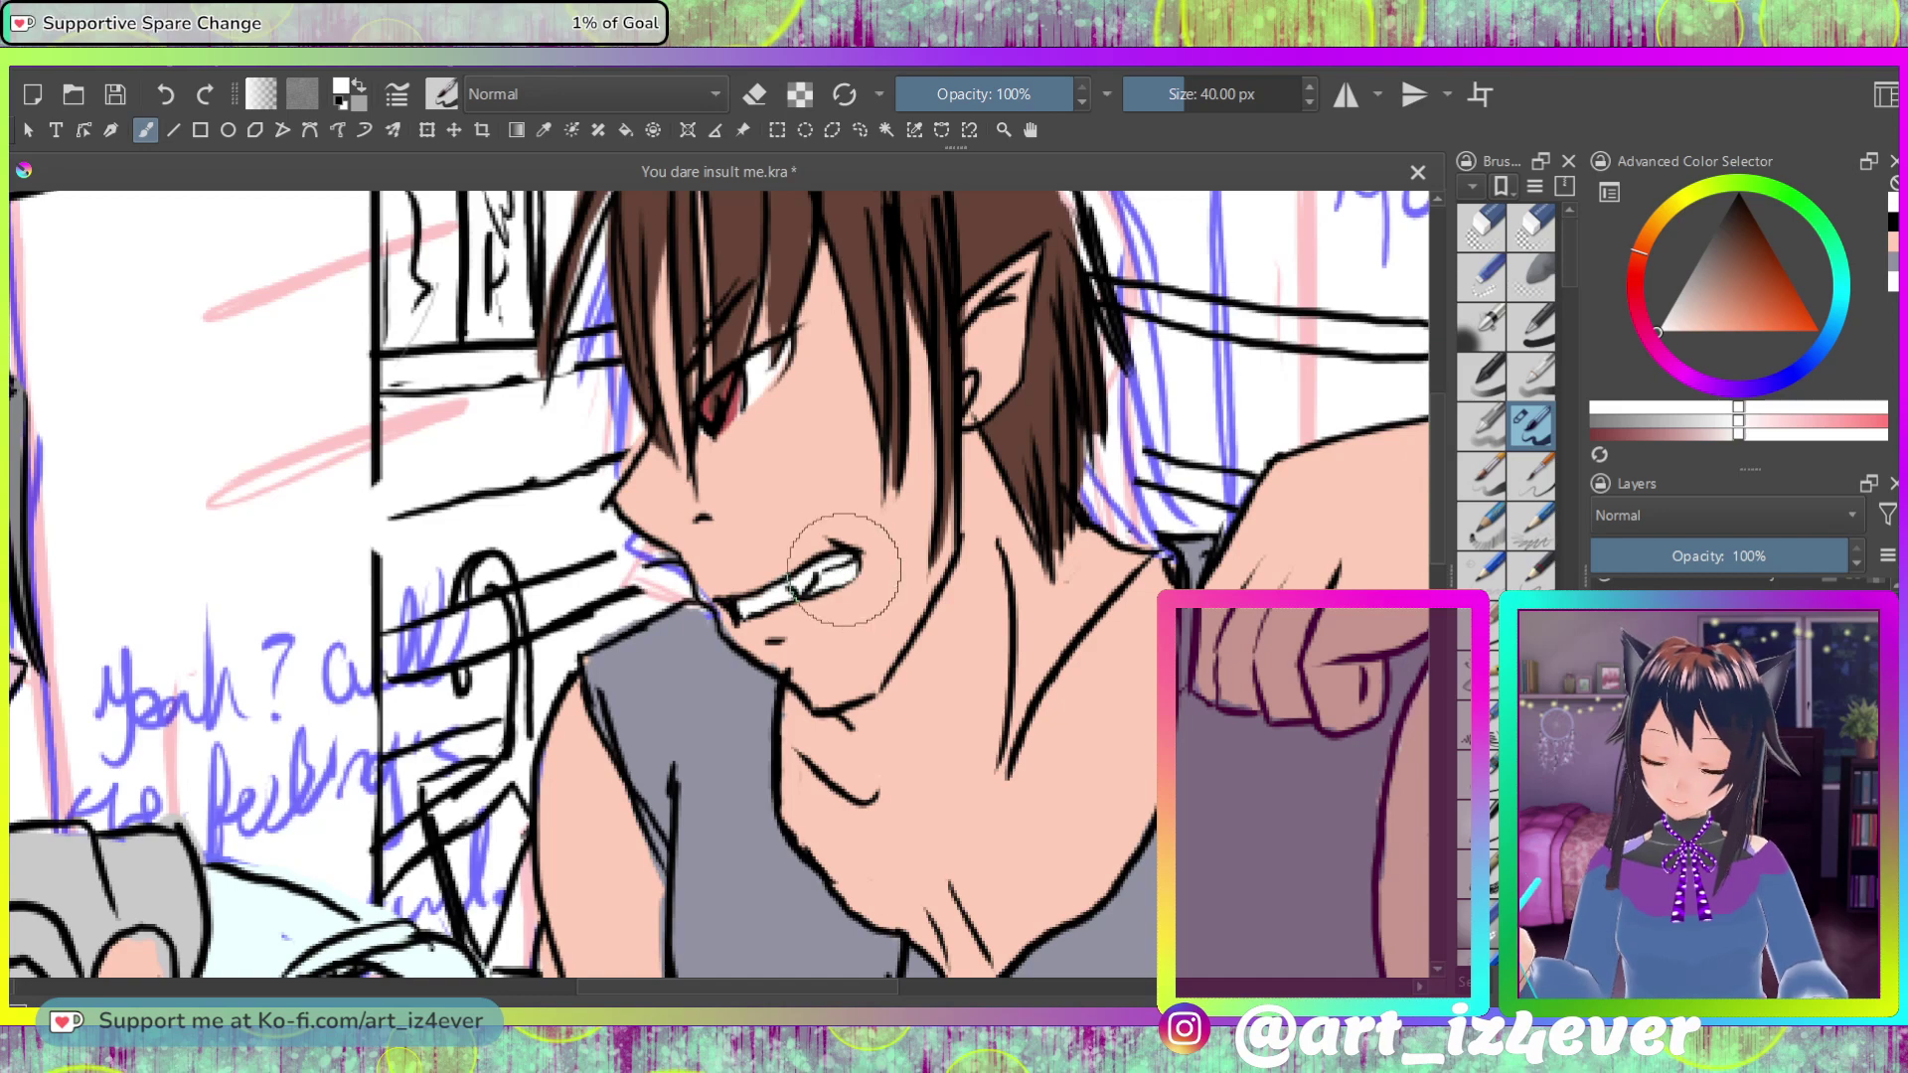
Step: Paint white over the old locker linework and sketch marks between the two characters, from the floor up to the brown-haired man's hair
key(3)
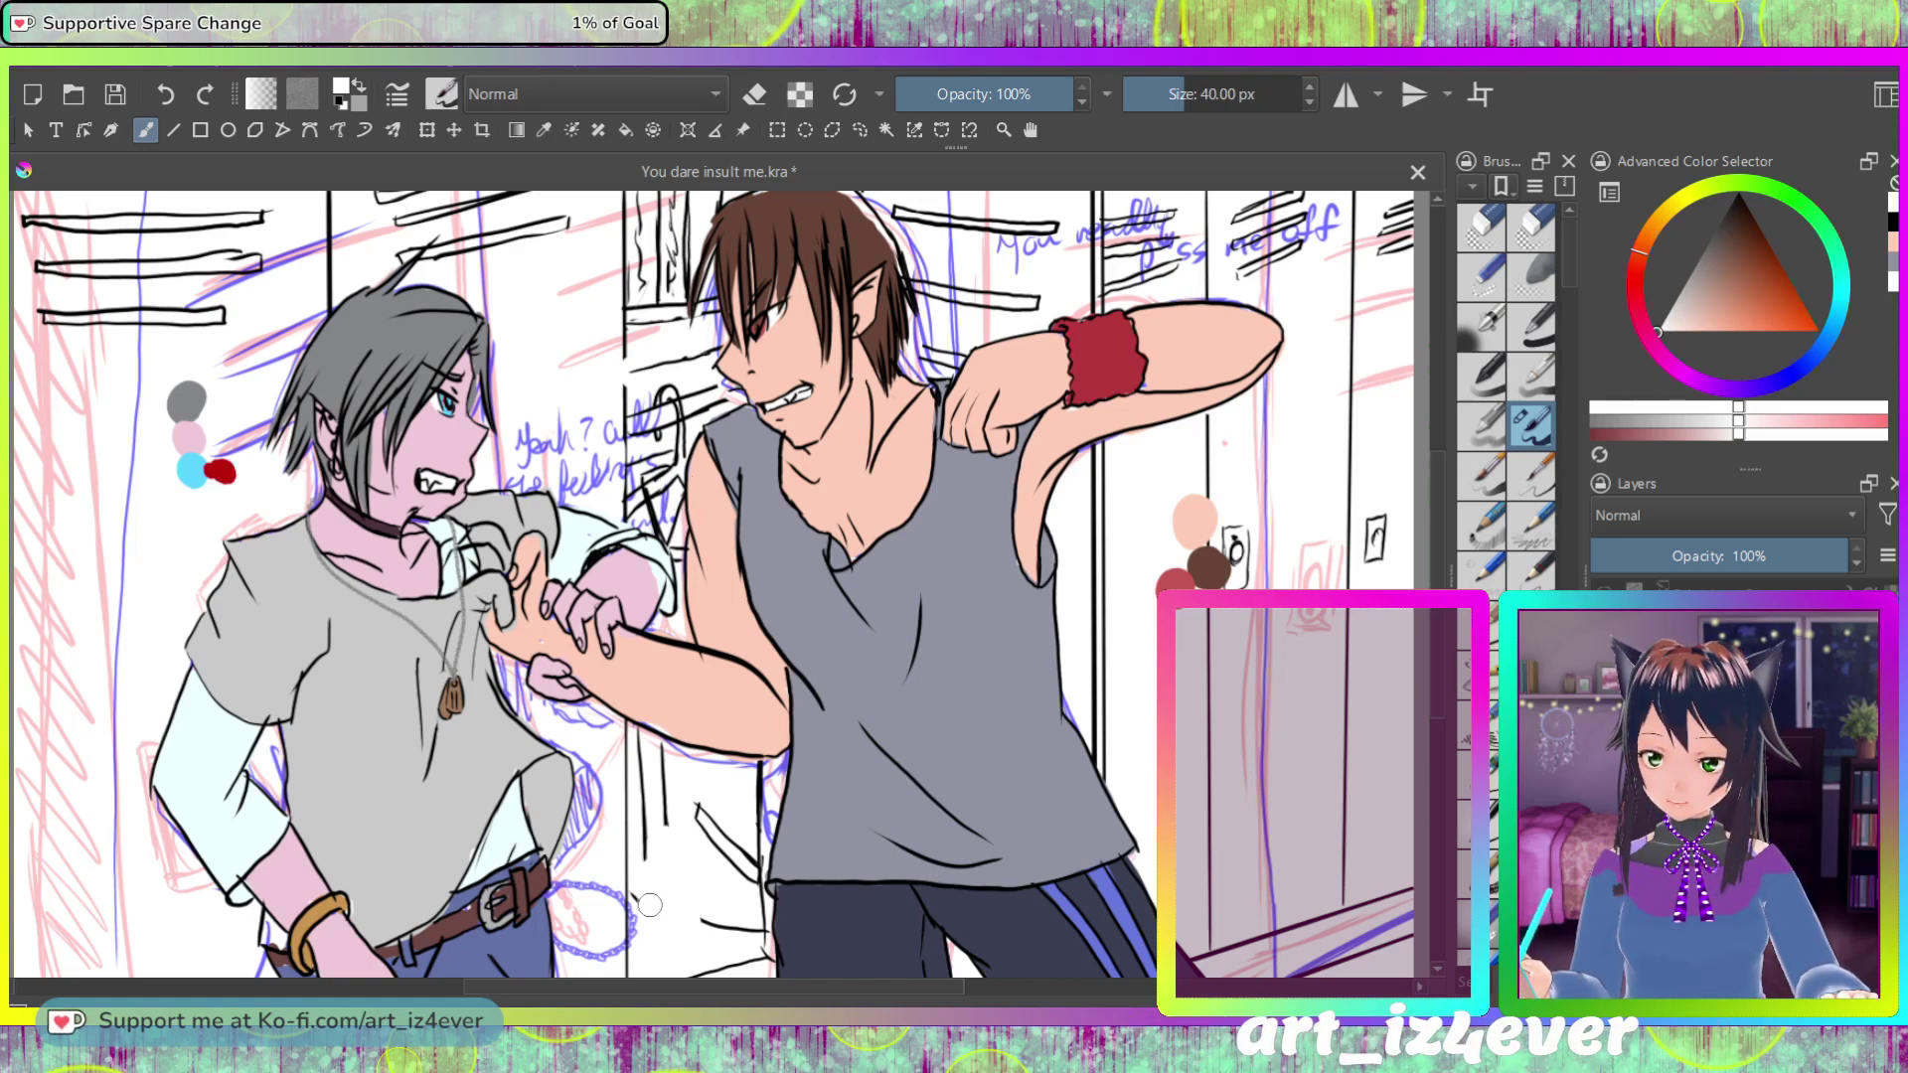
mouse_move(655, 845)
mouse_down()
mouse_move(646, 723)
mouse_move(698, 863)
mouse_move(729, 873)
mouse_move(743, 824)
mouse_move(752, 905)
mouse_move(742, 812)
mouse_move(749, 934)
mouse_move(723, 894)
mouse_move(707, 930)
mouse_move(695, 886)
mouse_up()
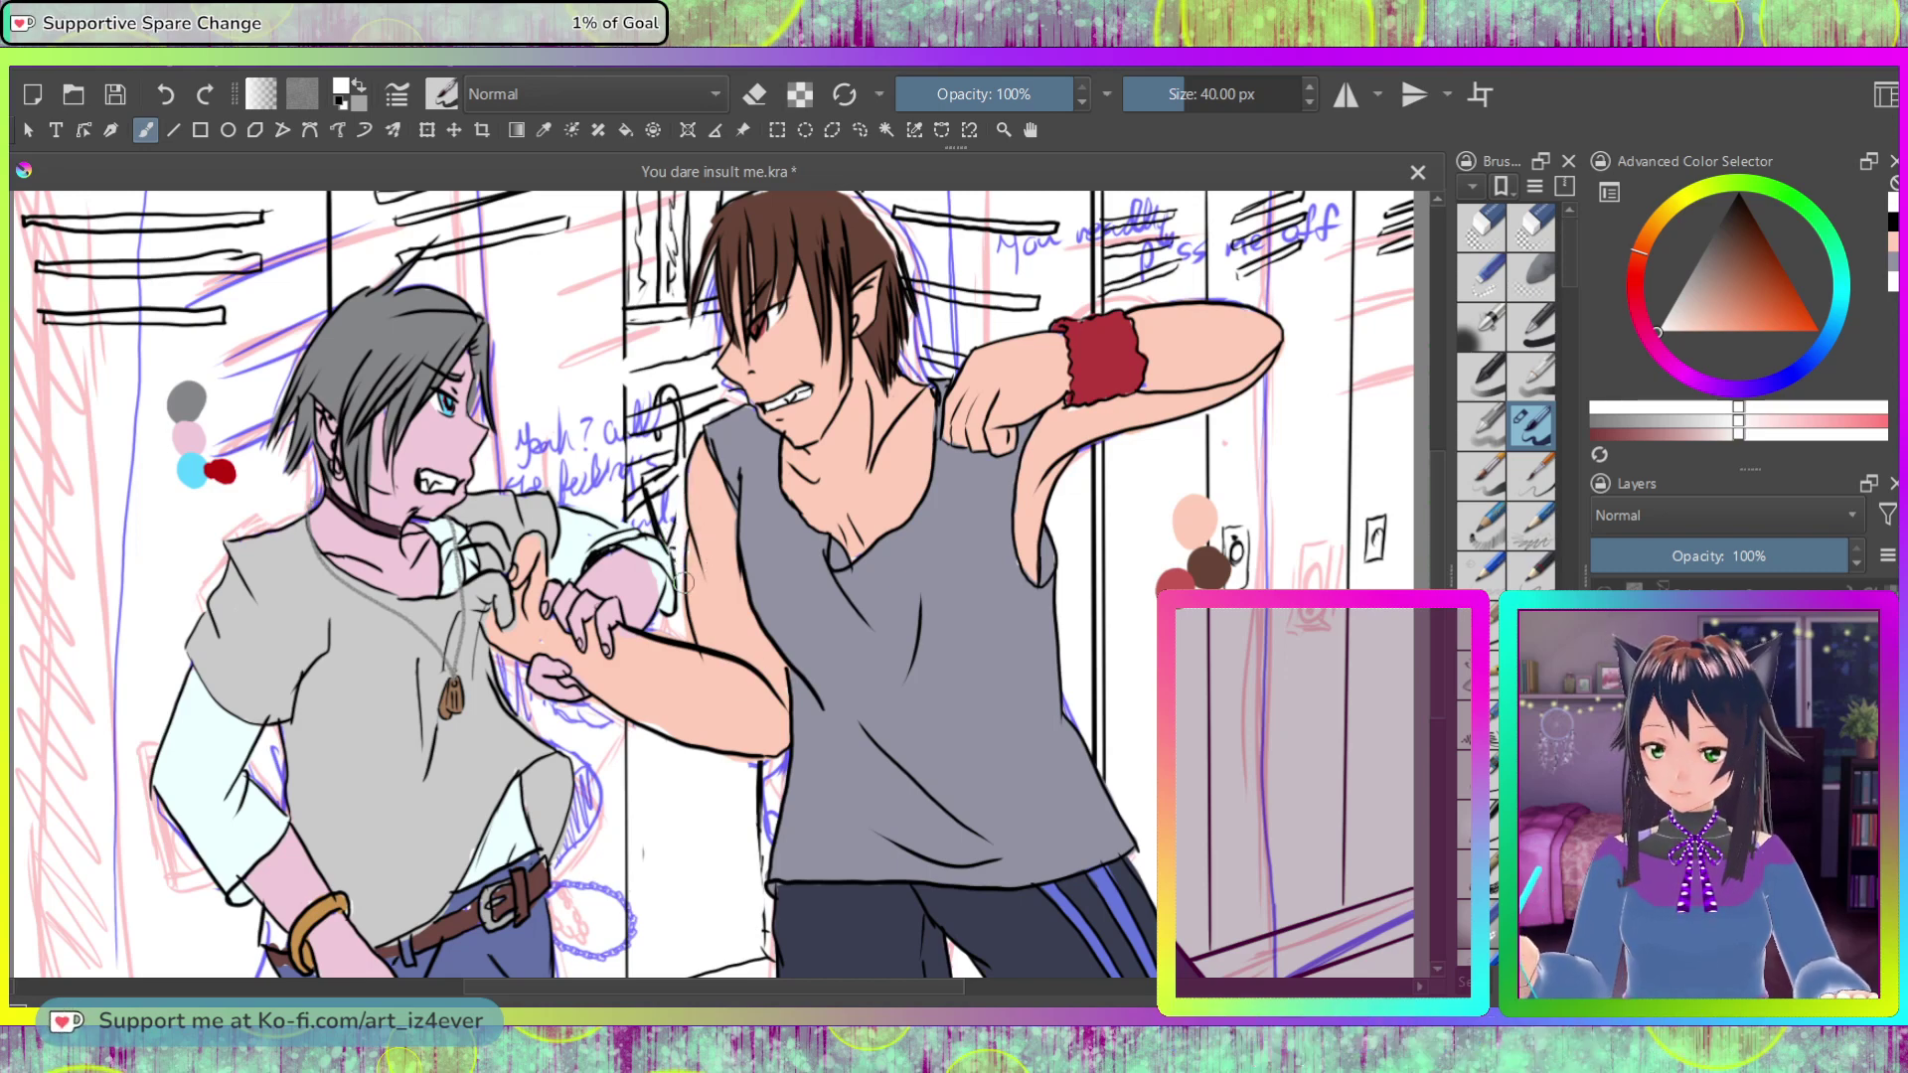
mouse_move(646, 480)
mouse_down()
mouse_move(637, 524)
mouse_move(636, 495)
mouse_move(675, 460)
mouse_move(696, 527)
mouse_move(731, 481)
mouse_up()
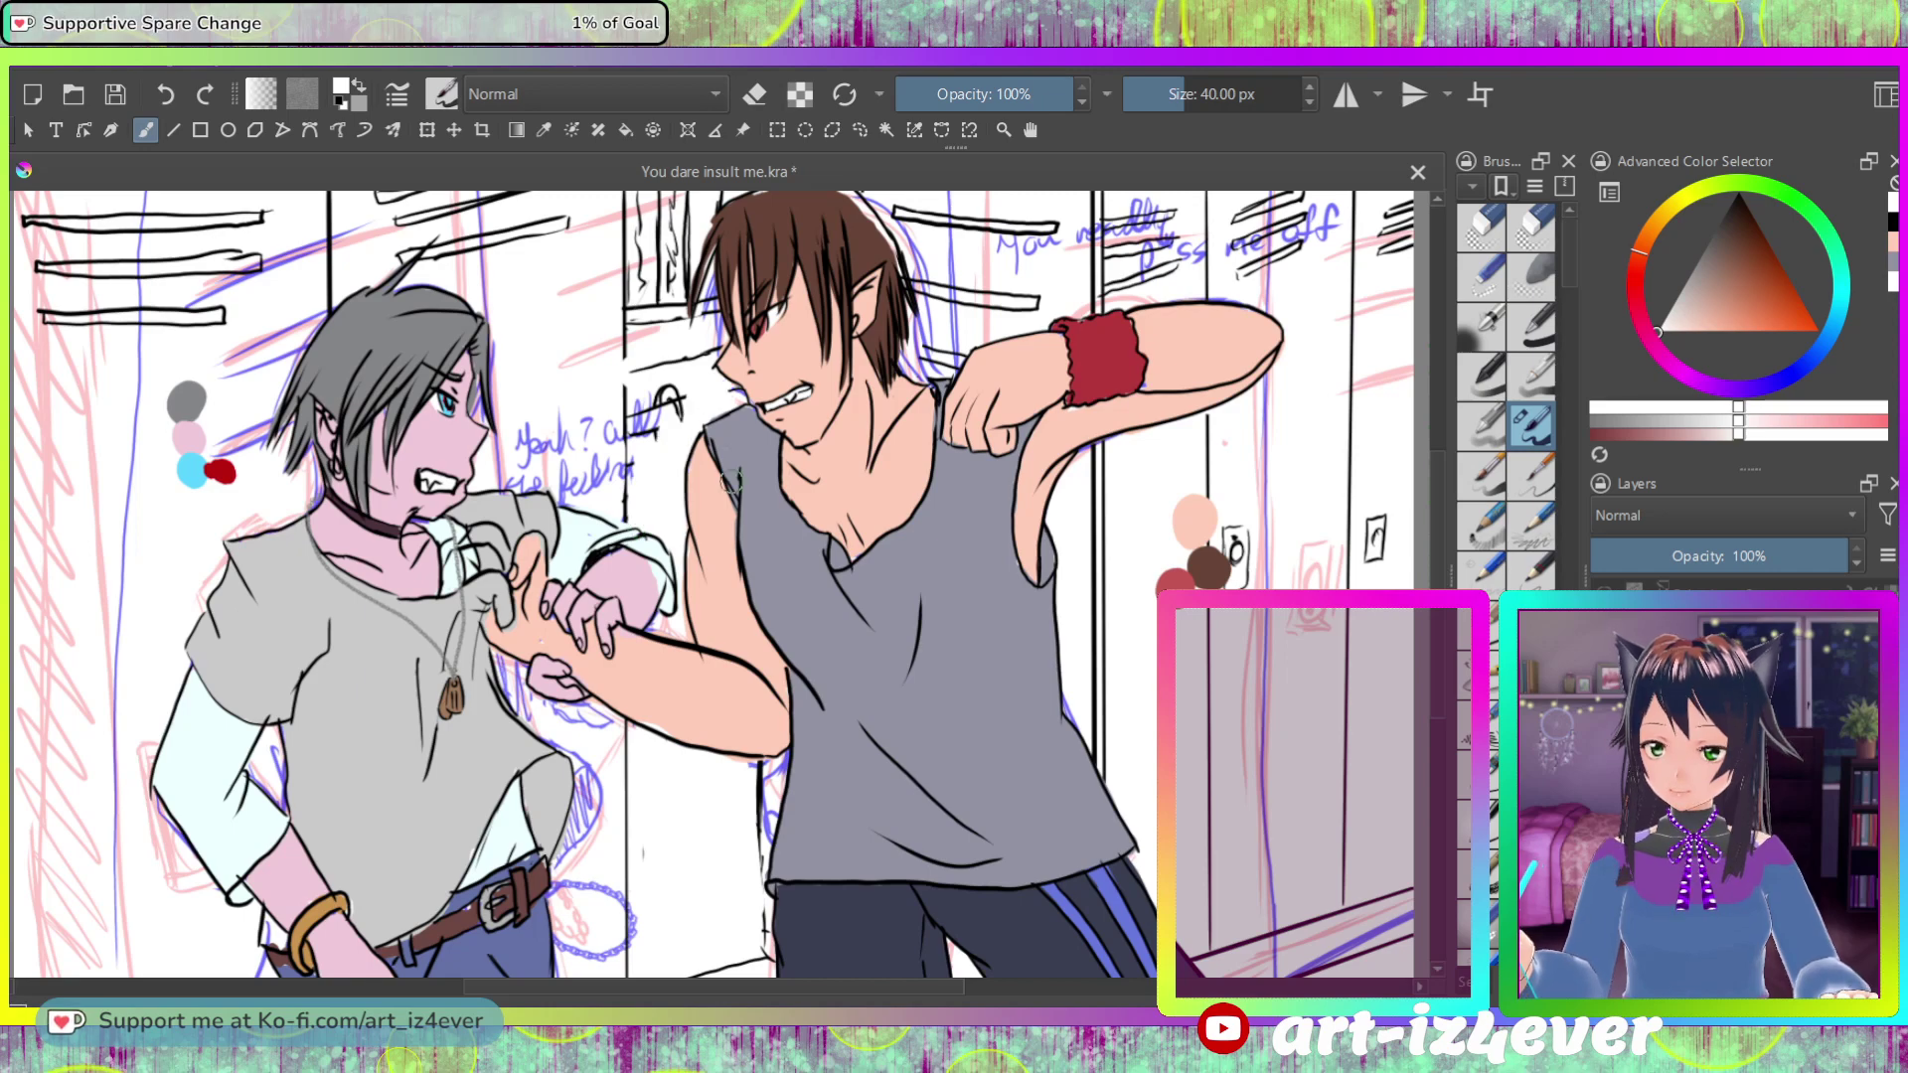
mouse_move(743, 398)
mouse_down()
mouse_move(691, 355)
mouse_move(653, 439)
mouse_move(647, 399)
mouse_move(639, 463)
mouse_move(643, 209)
mouse_move(647, 353)
mouse_move(656, 297)
mouse_move(680, 351)
mouse_move(721, 310)
mouse_up()
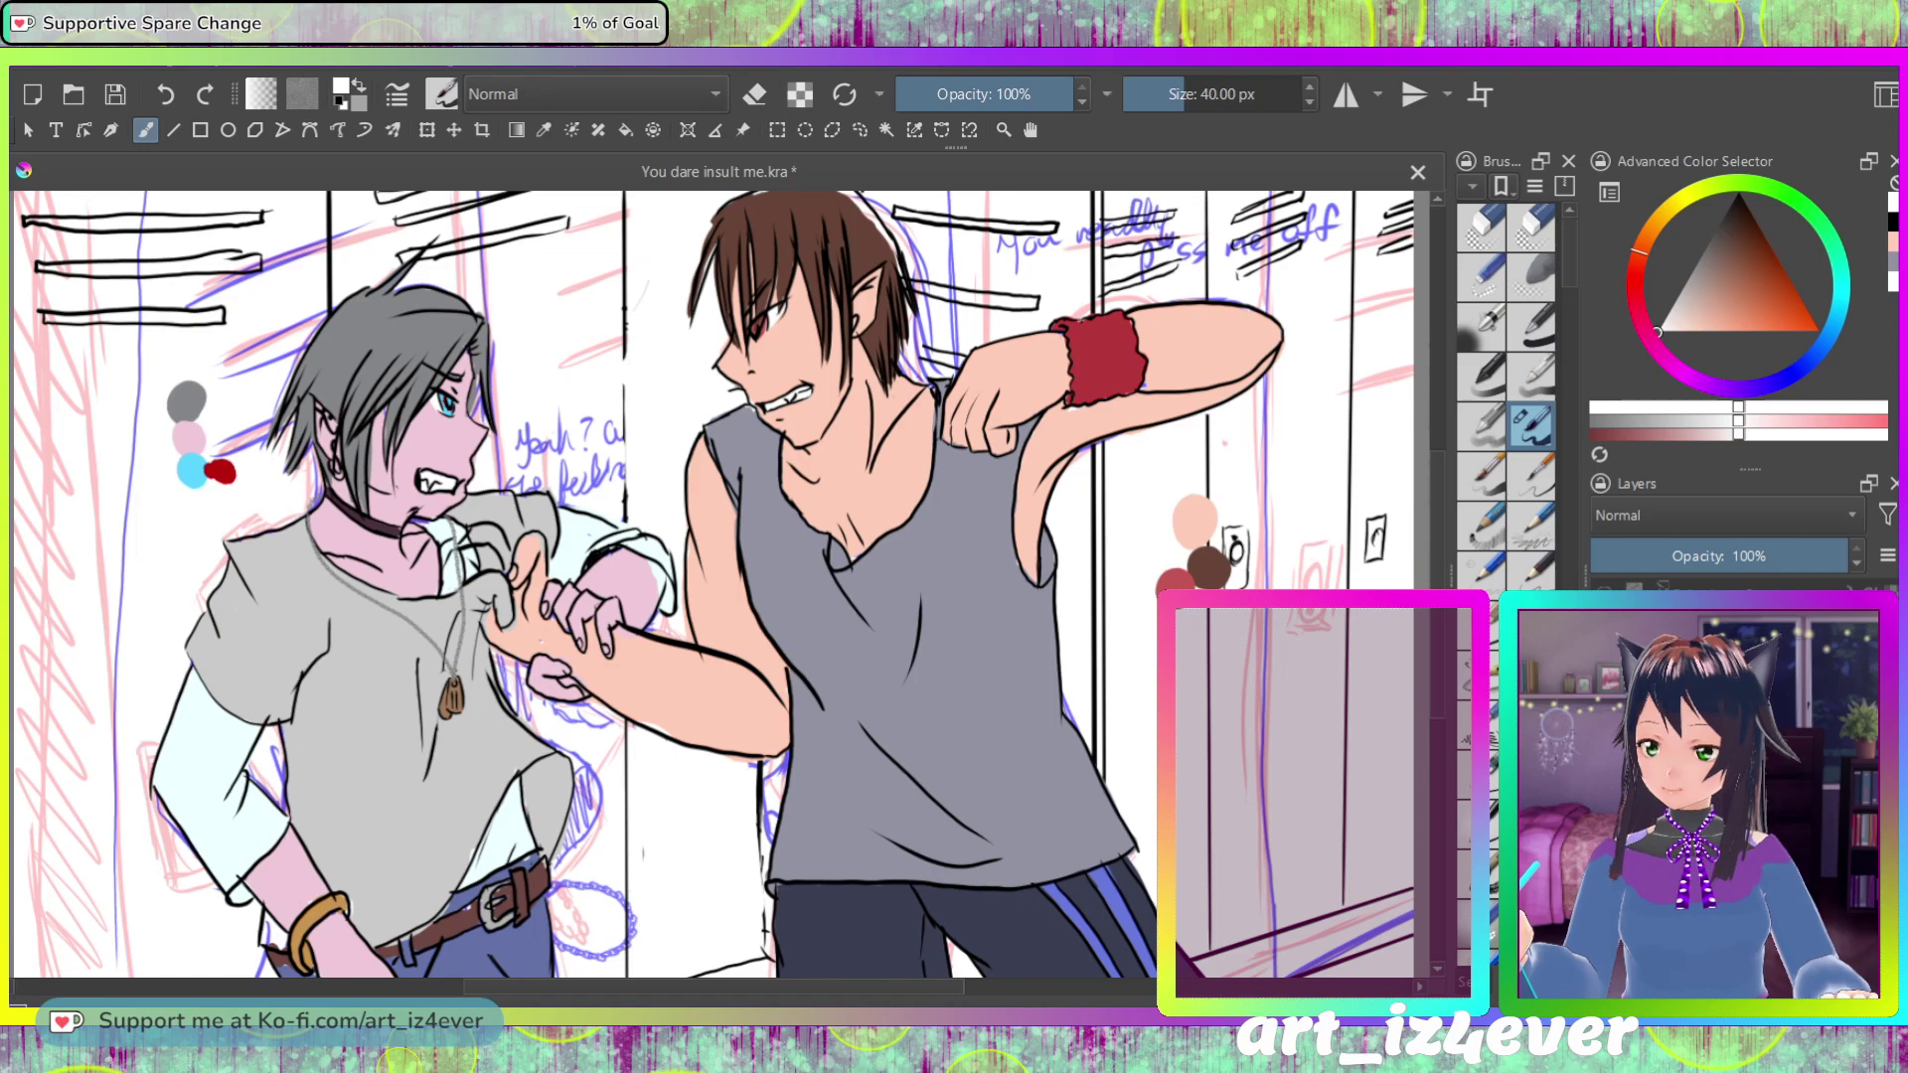
Step: Cover the rough vertical locker edge between the characters with white and redraw it as a straight black line
click(173, 130)
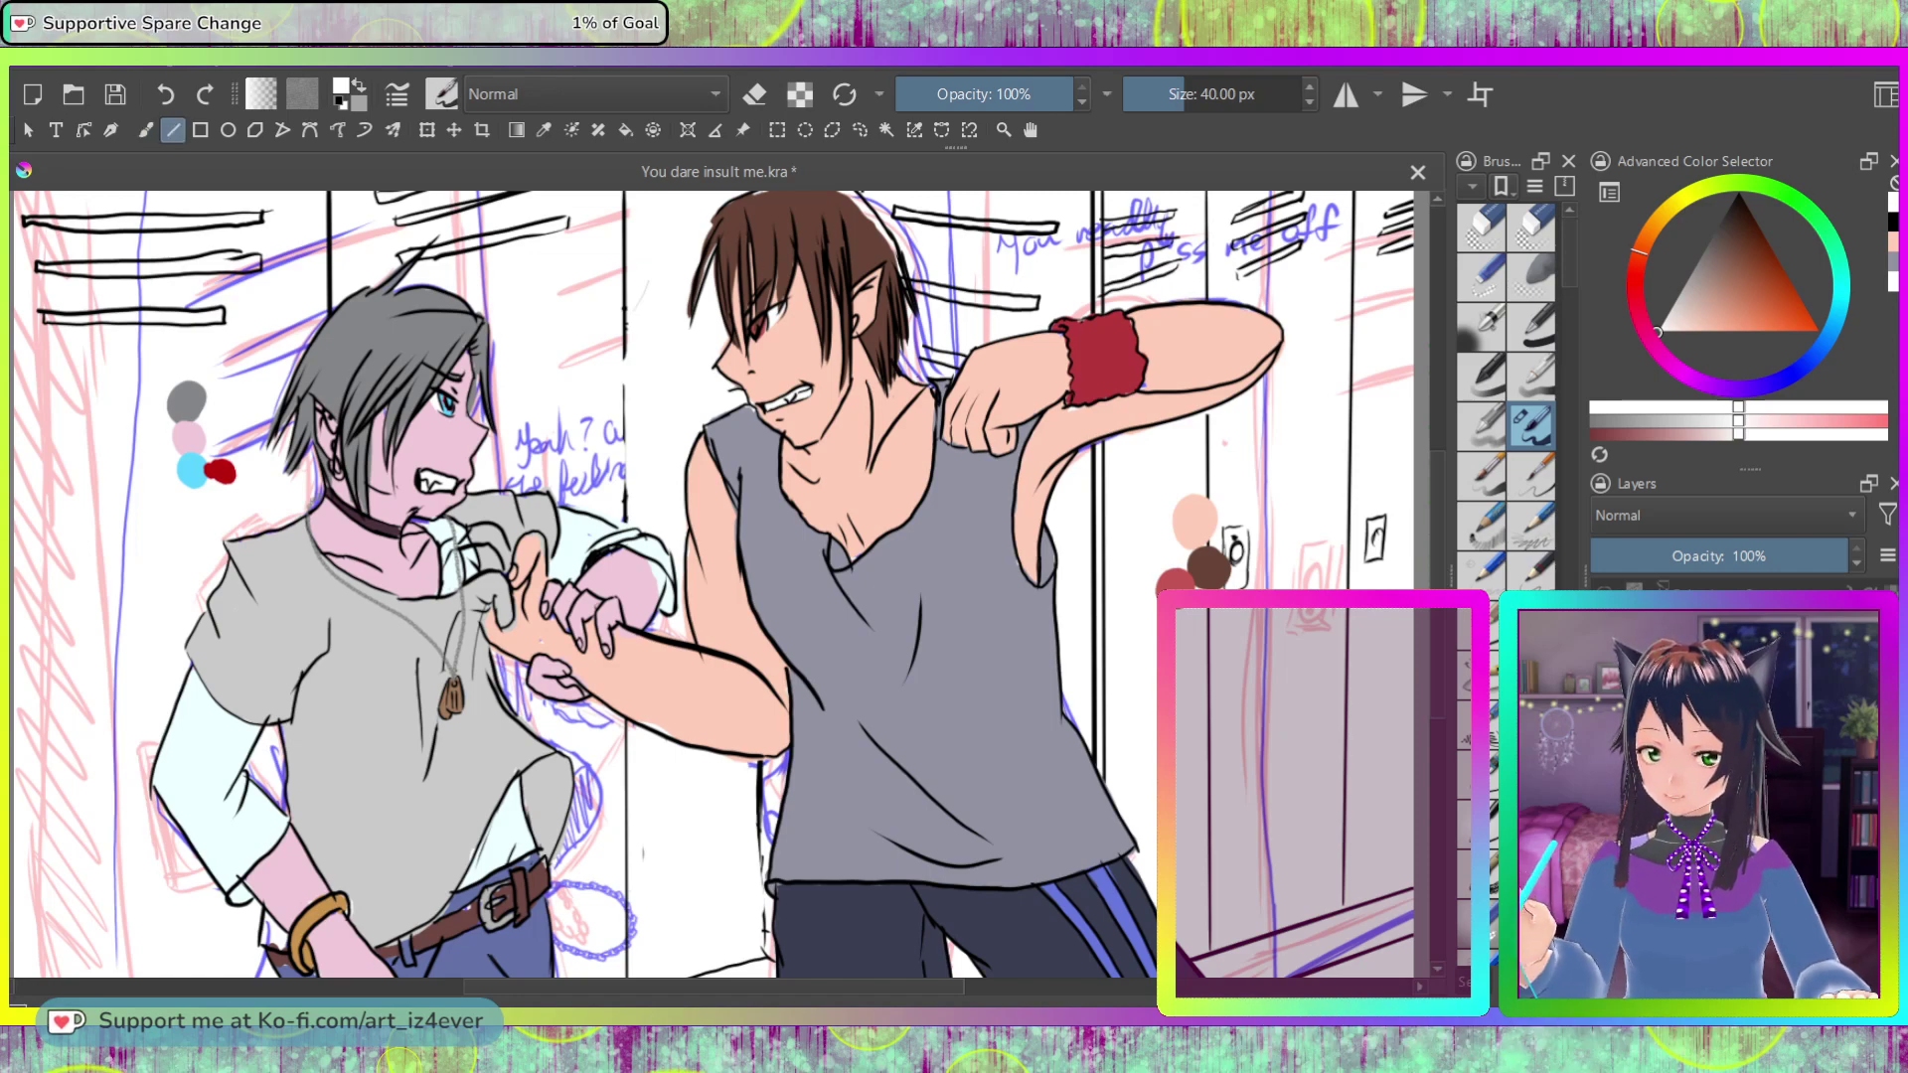
key(e)
key(e)
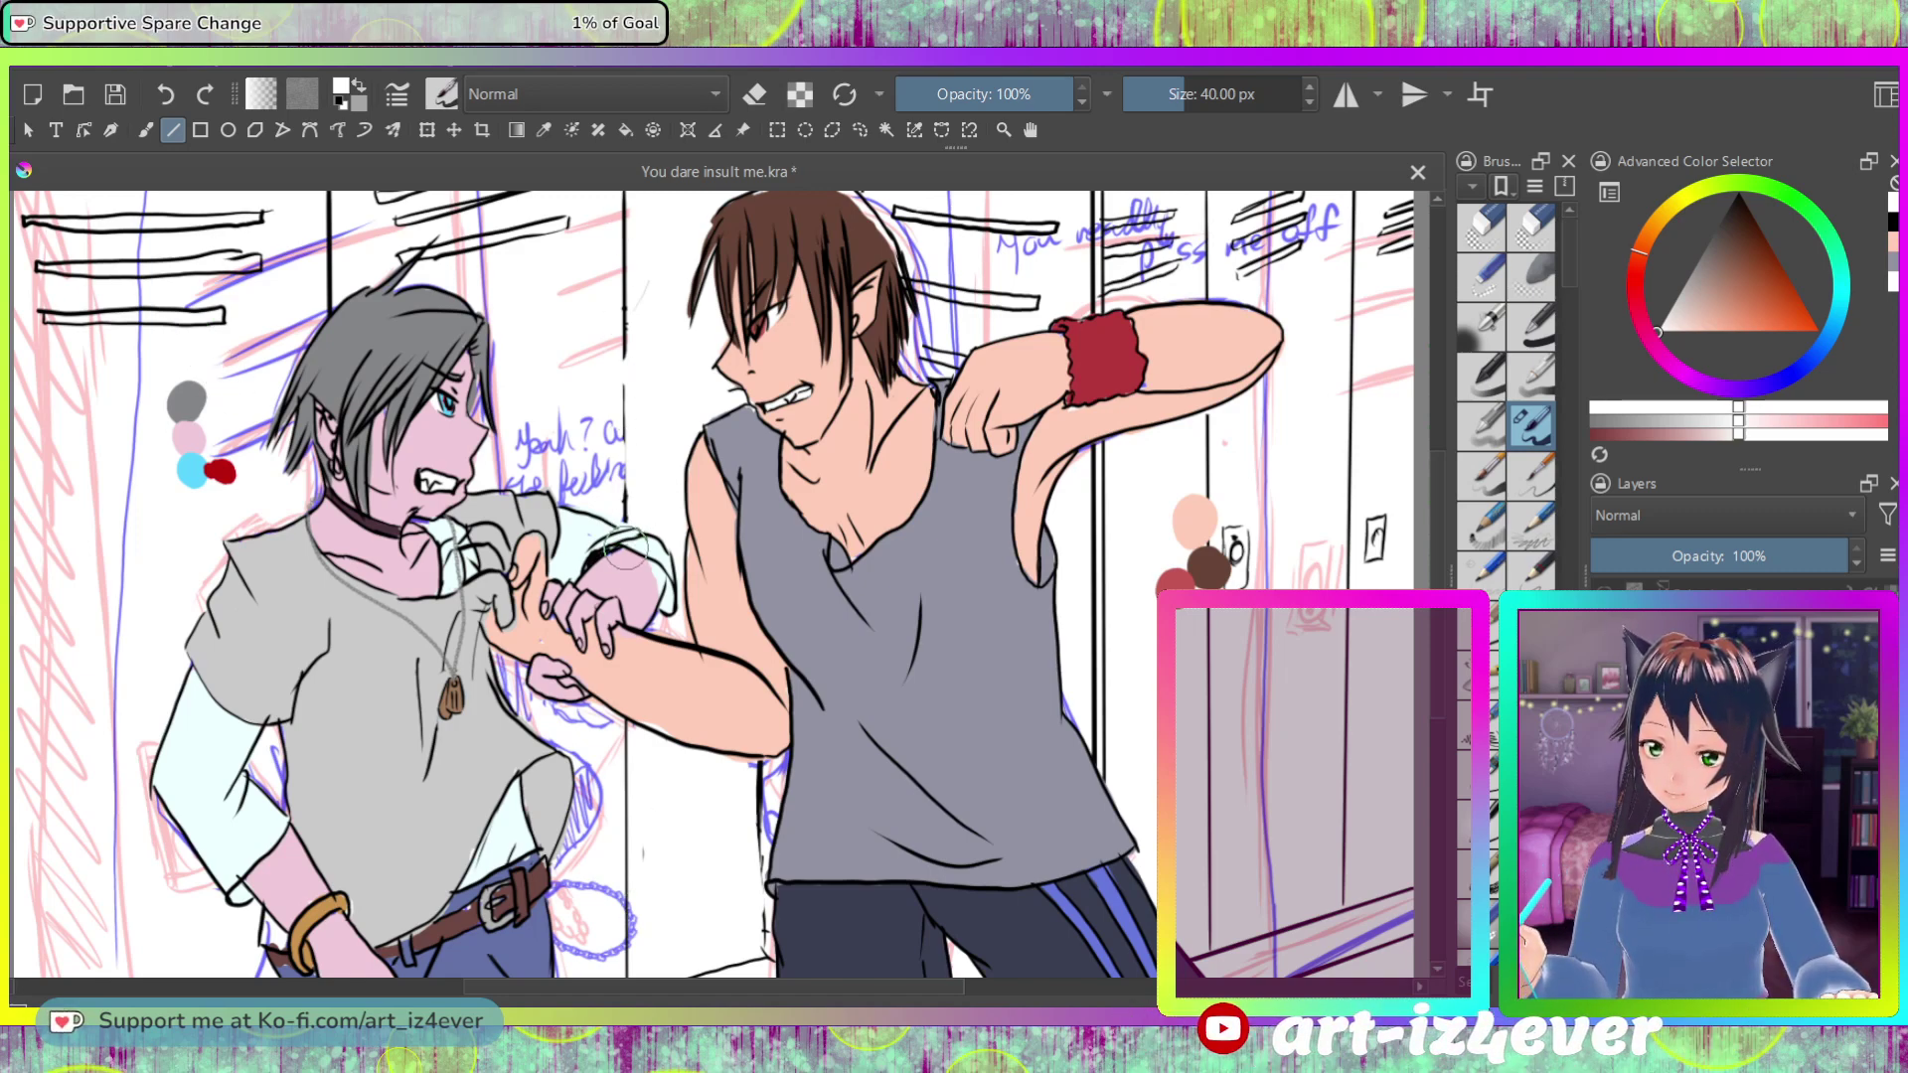
drag(626, 545, 628, 300)
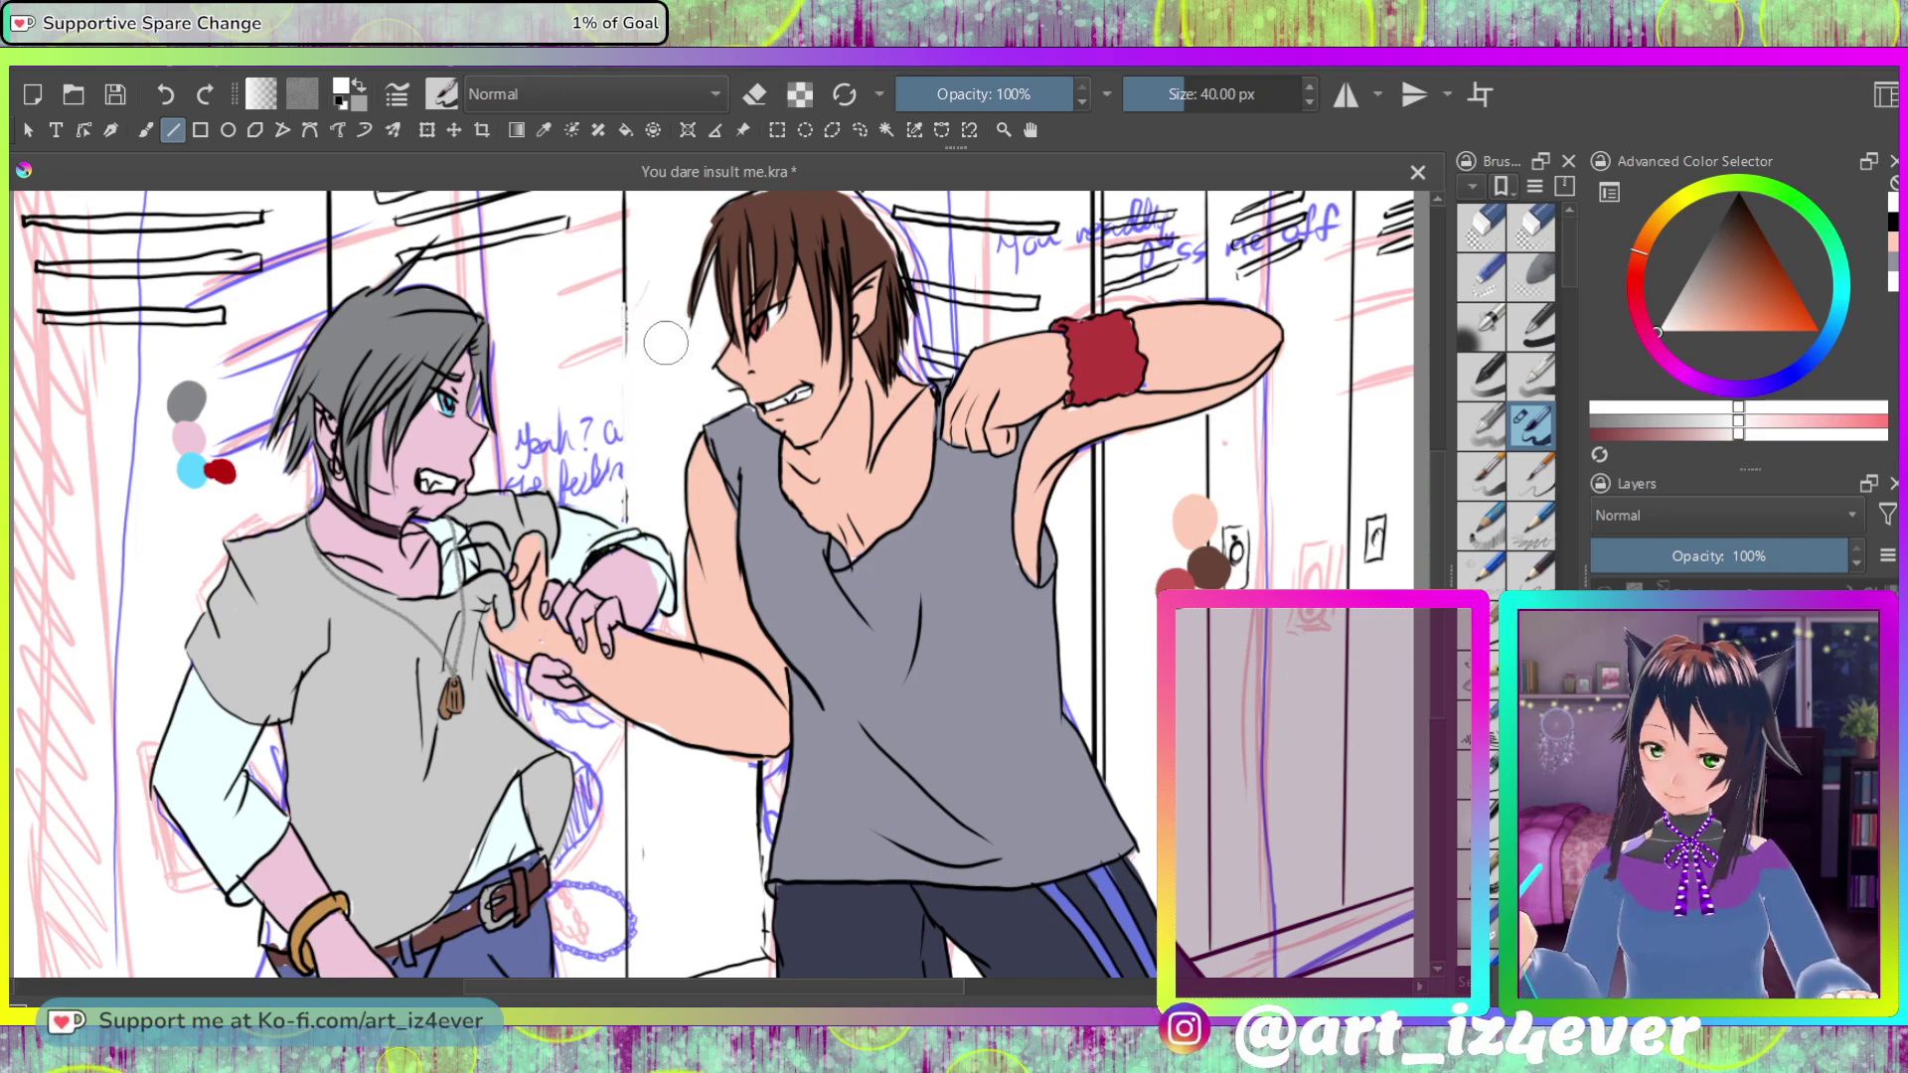
key(x)
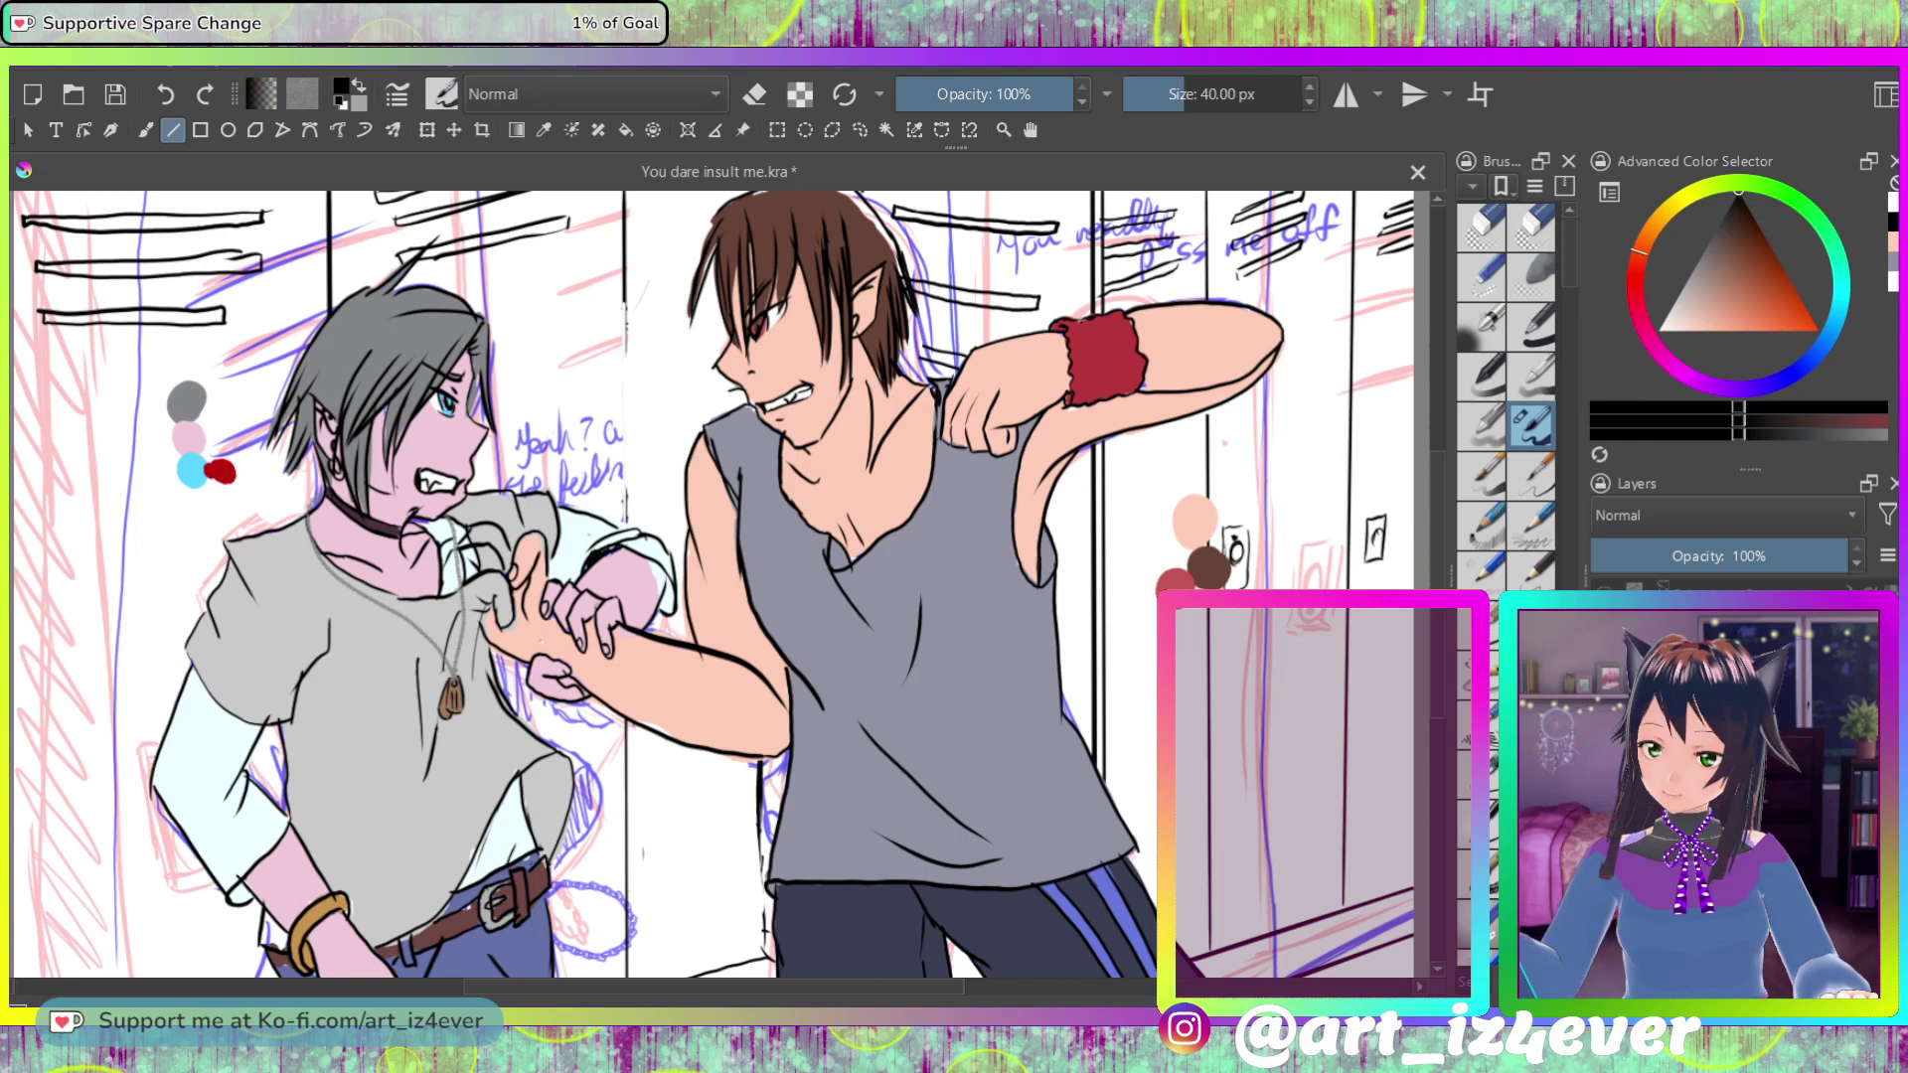
drag(627, 264, 626, 711)
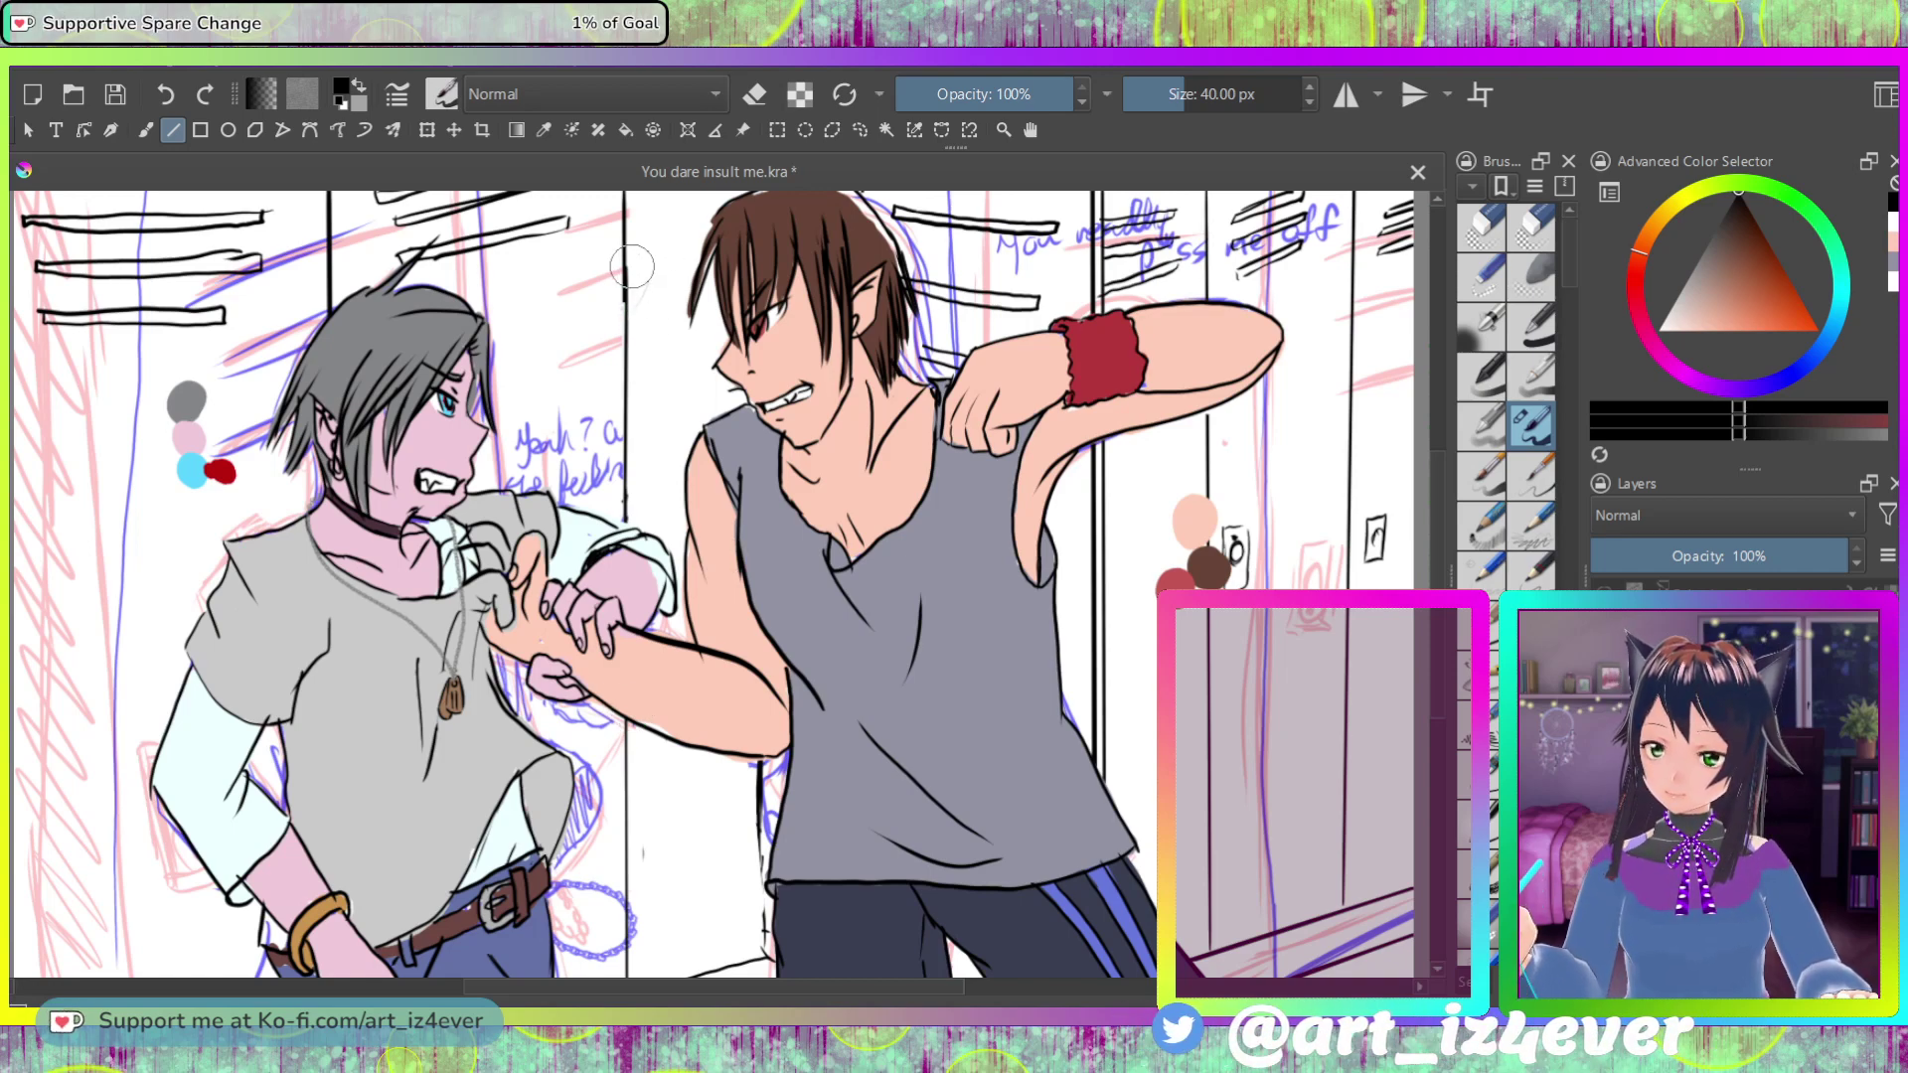
Step: Try to draw the locker's slanted vent lines, an inner vertical line and lower door lines behind the brown-haired man
drag(669, 269, 849, 249)
drag(626, 298, 752, 286)
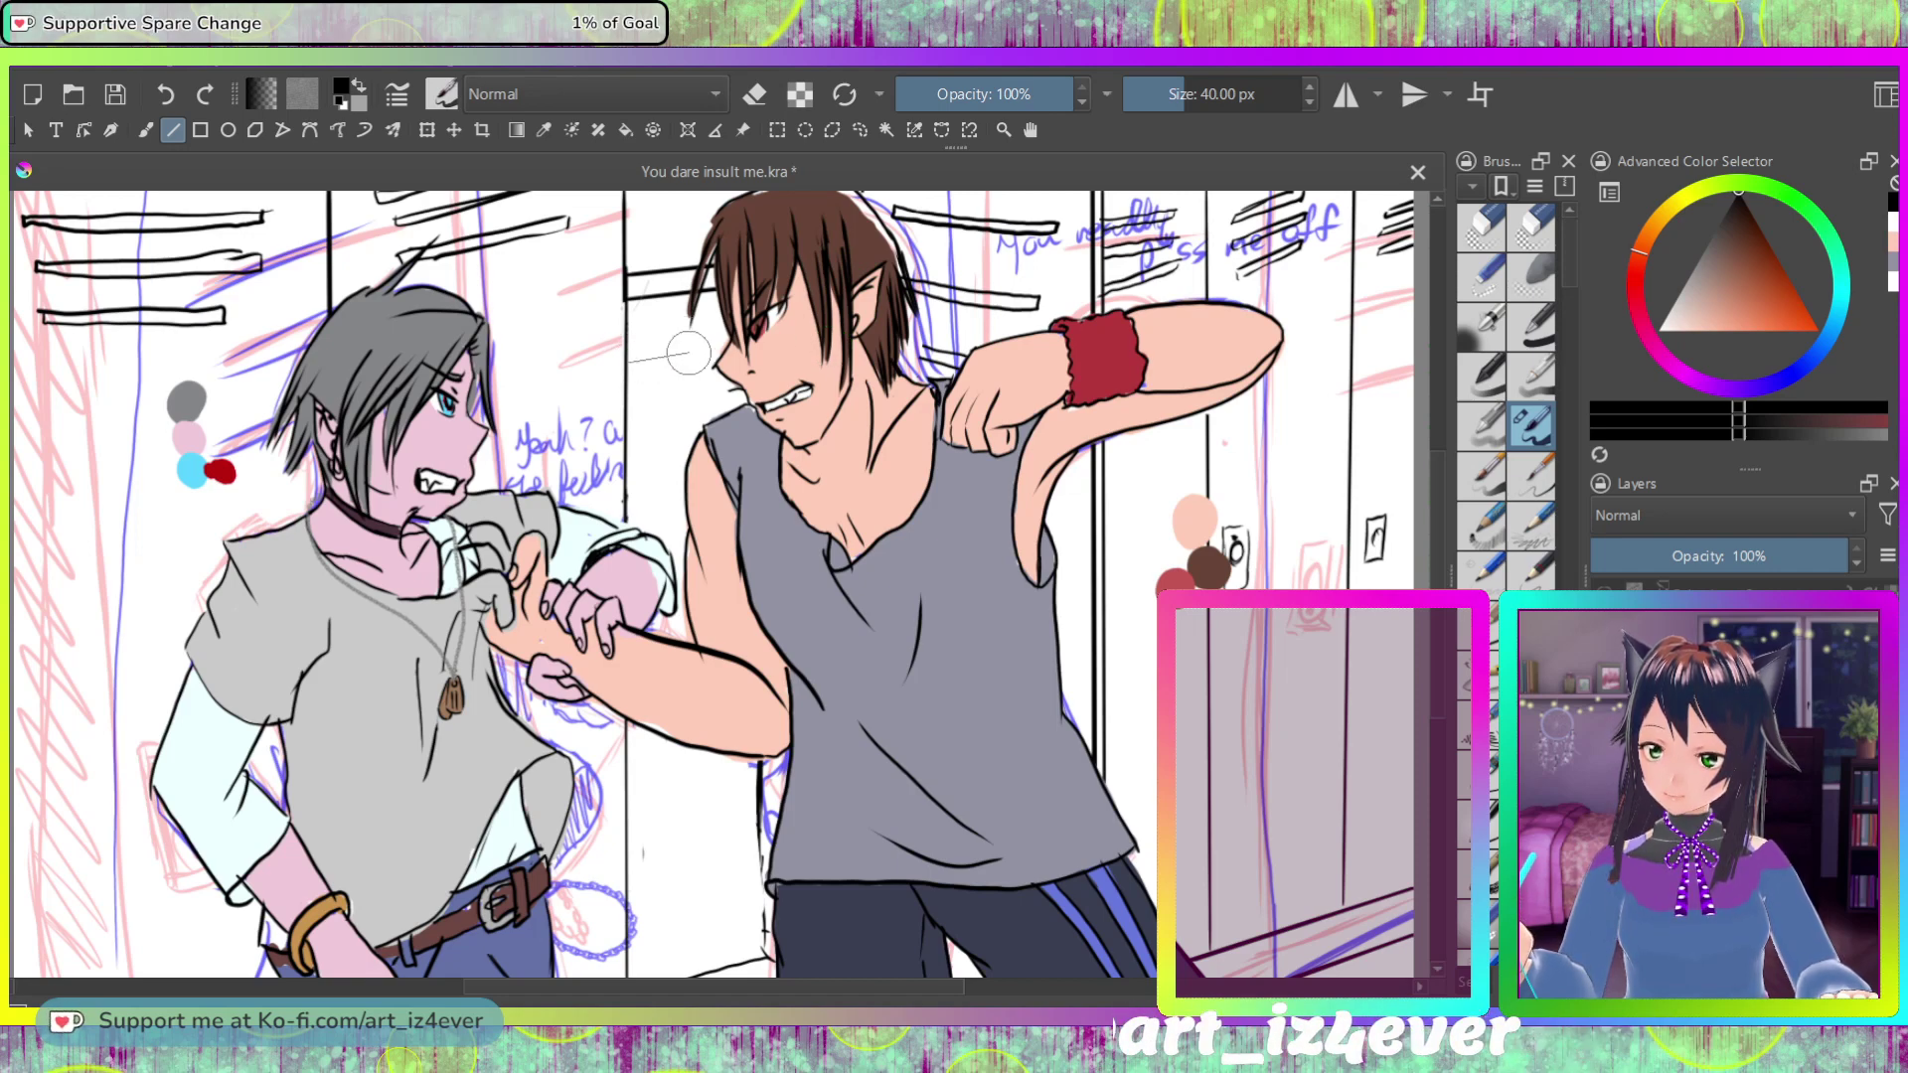
drag(629, 360, 696, 350)
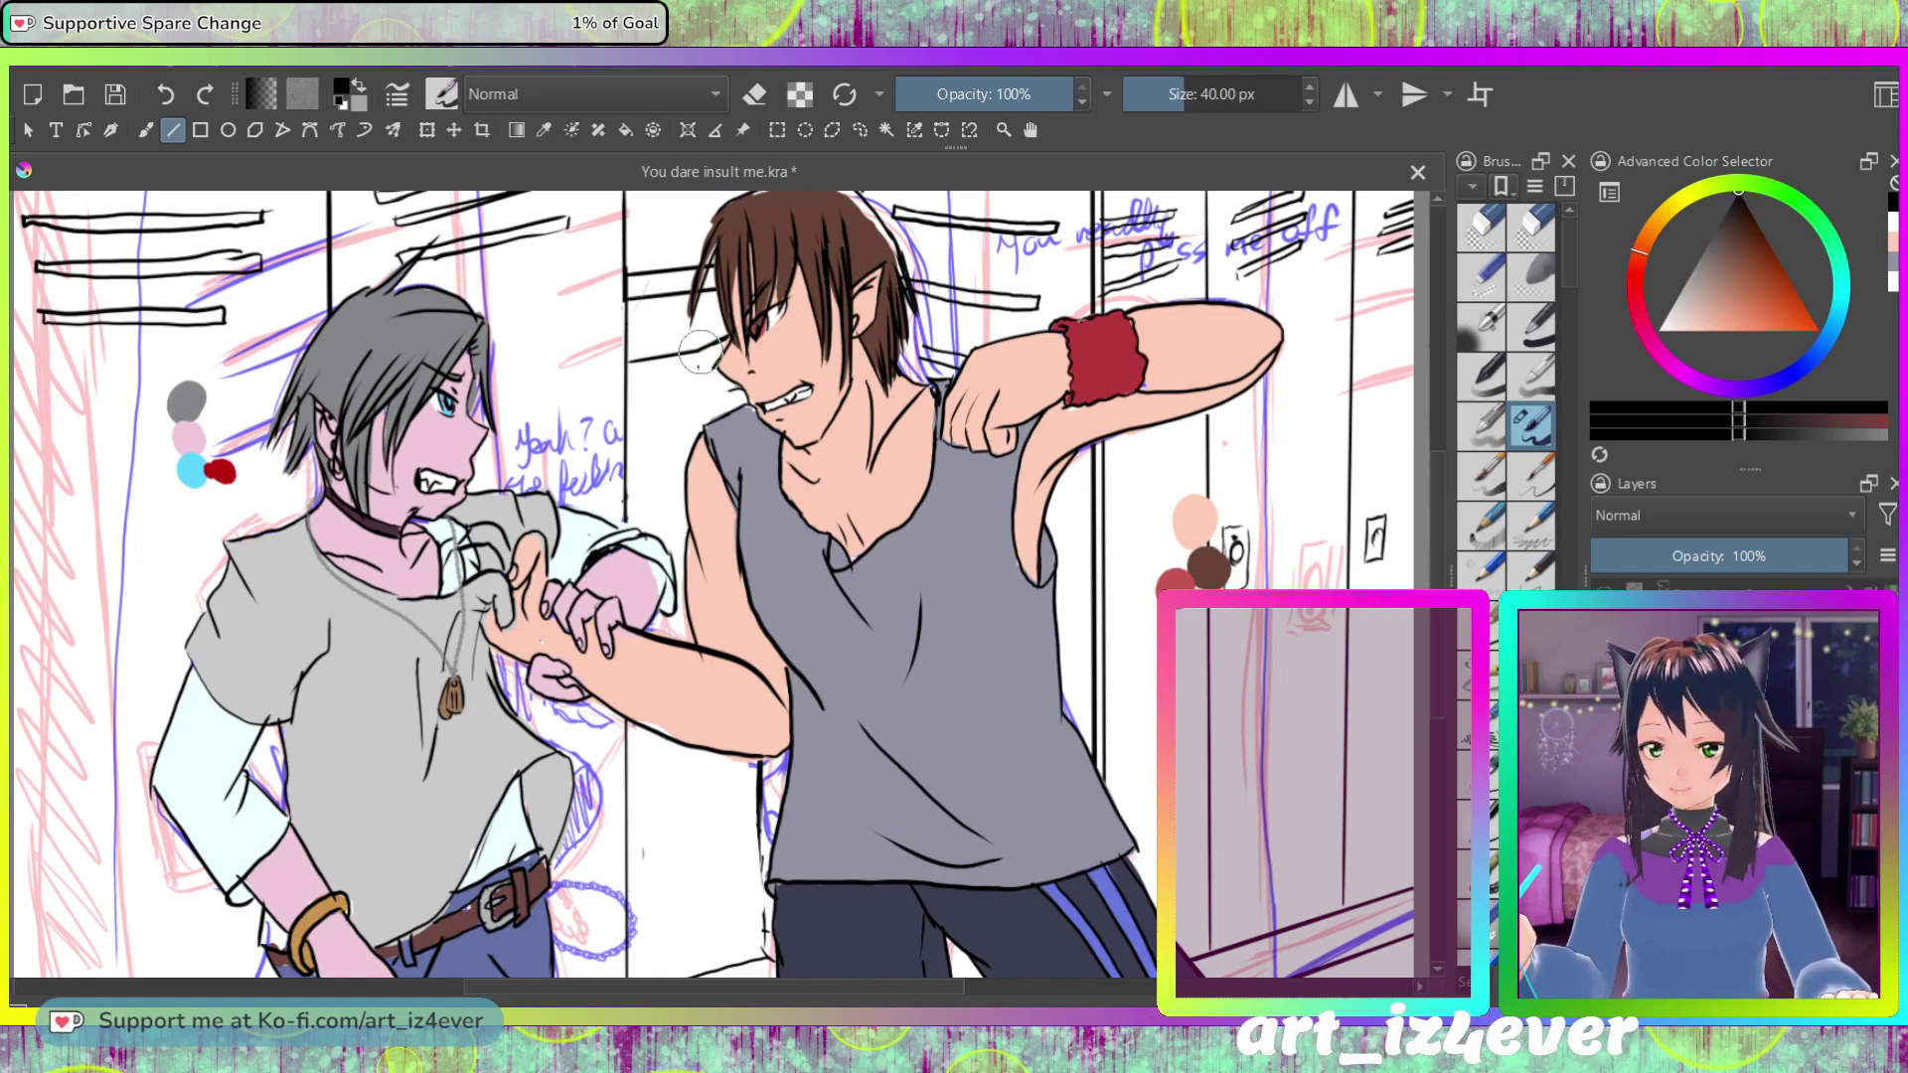
drag(700, 347, 695, 871)
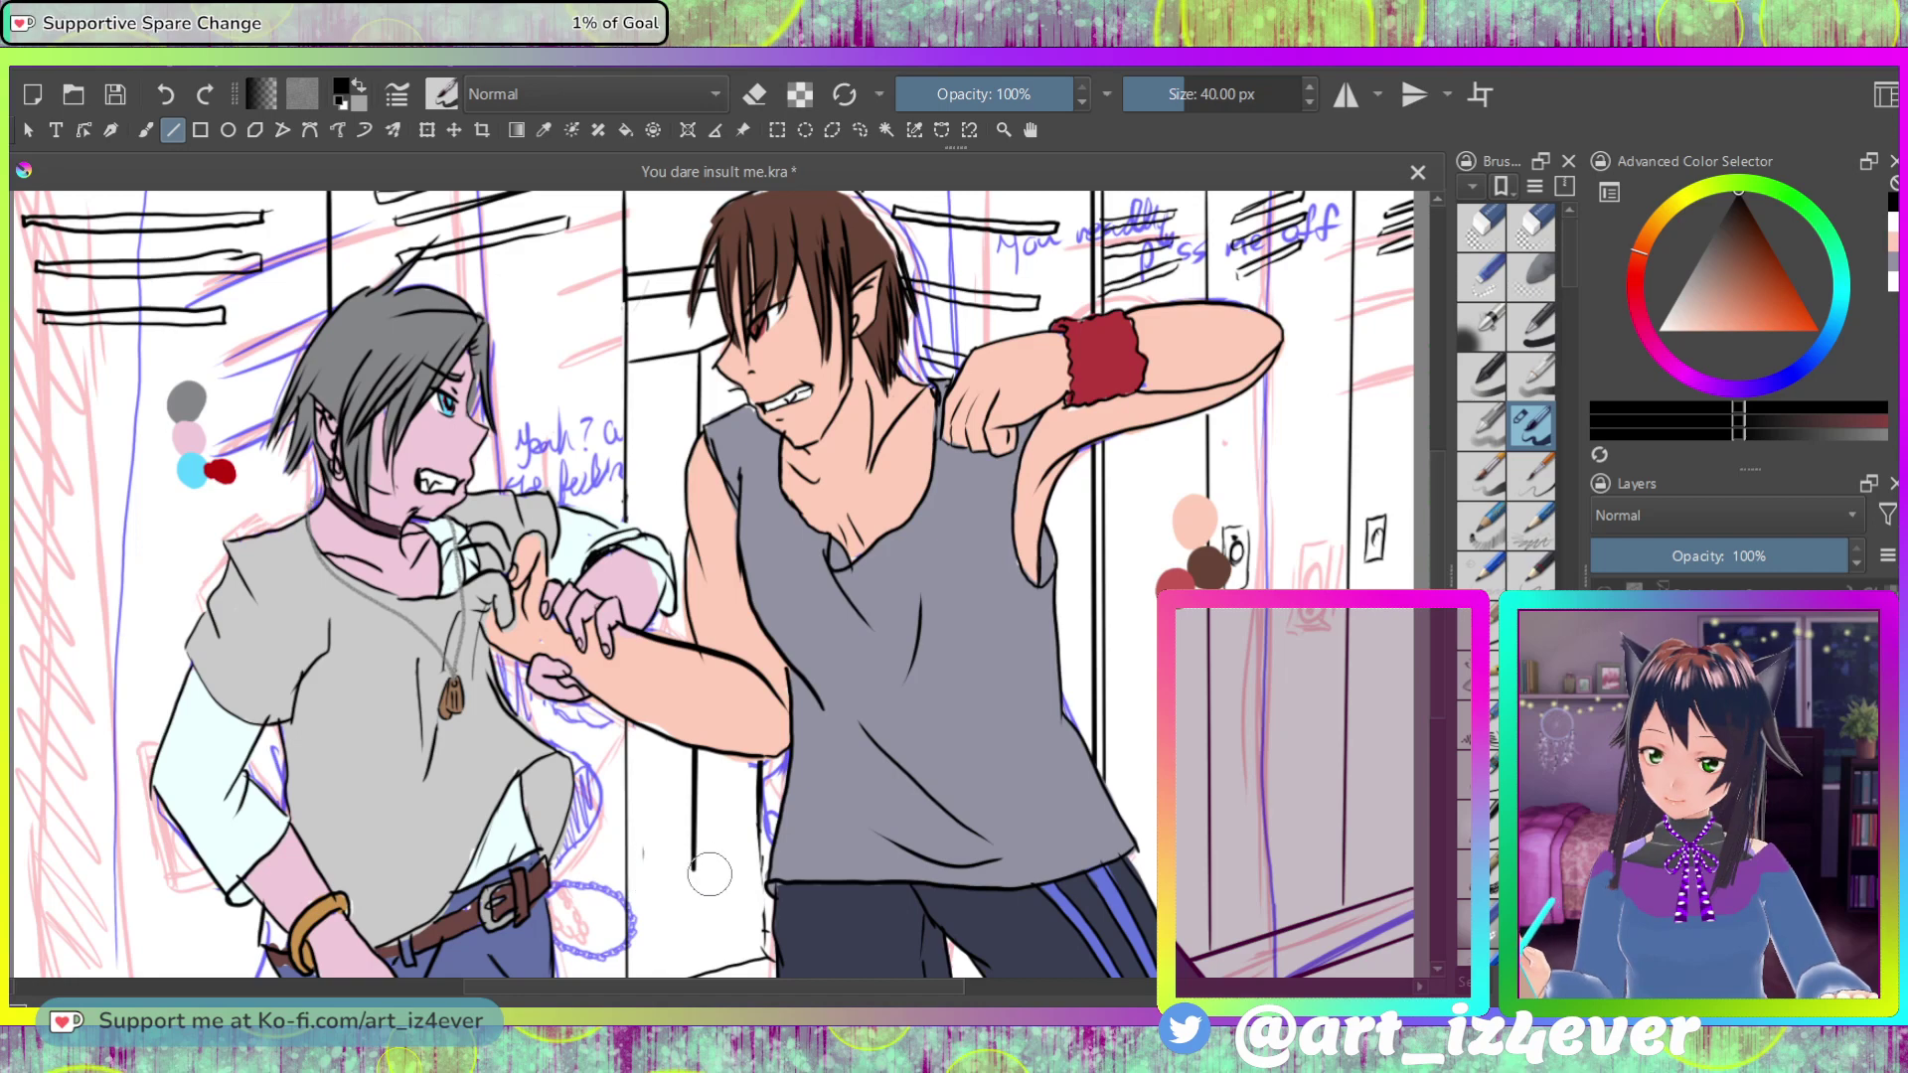
drag(763, 882, 772, 959)
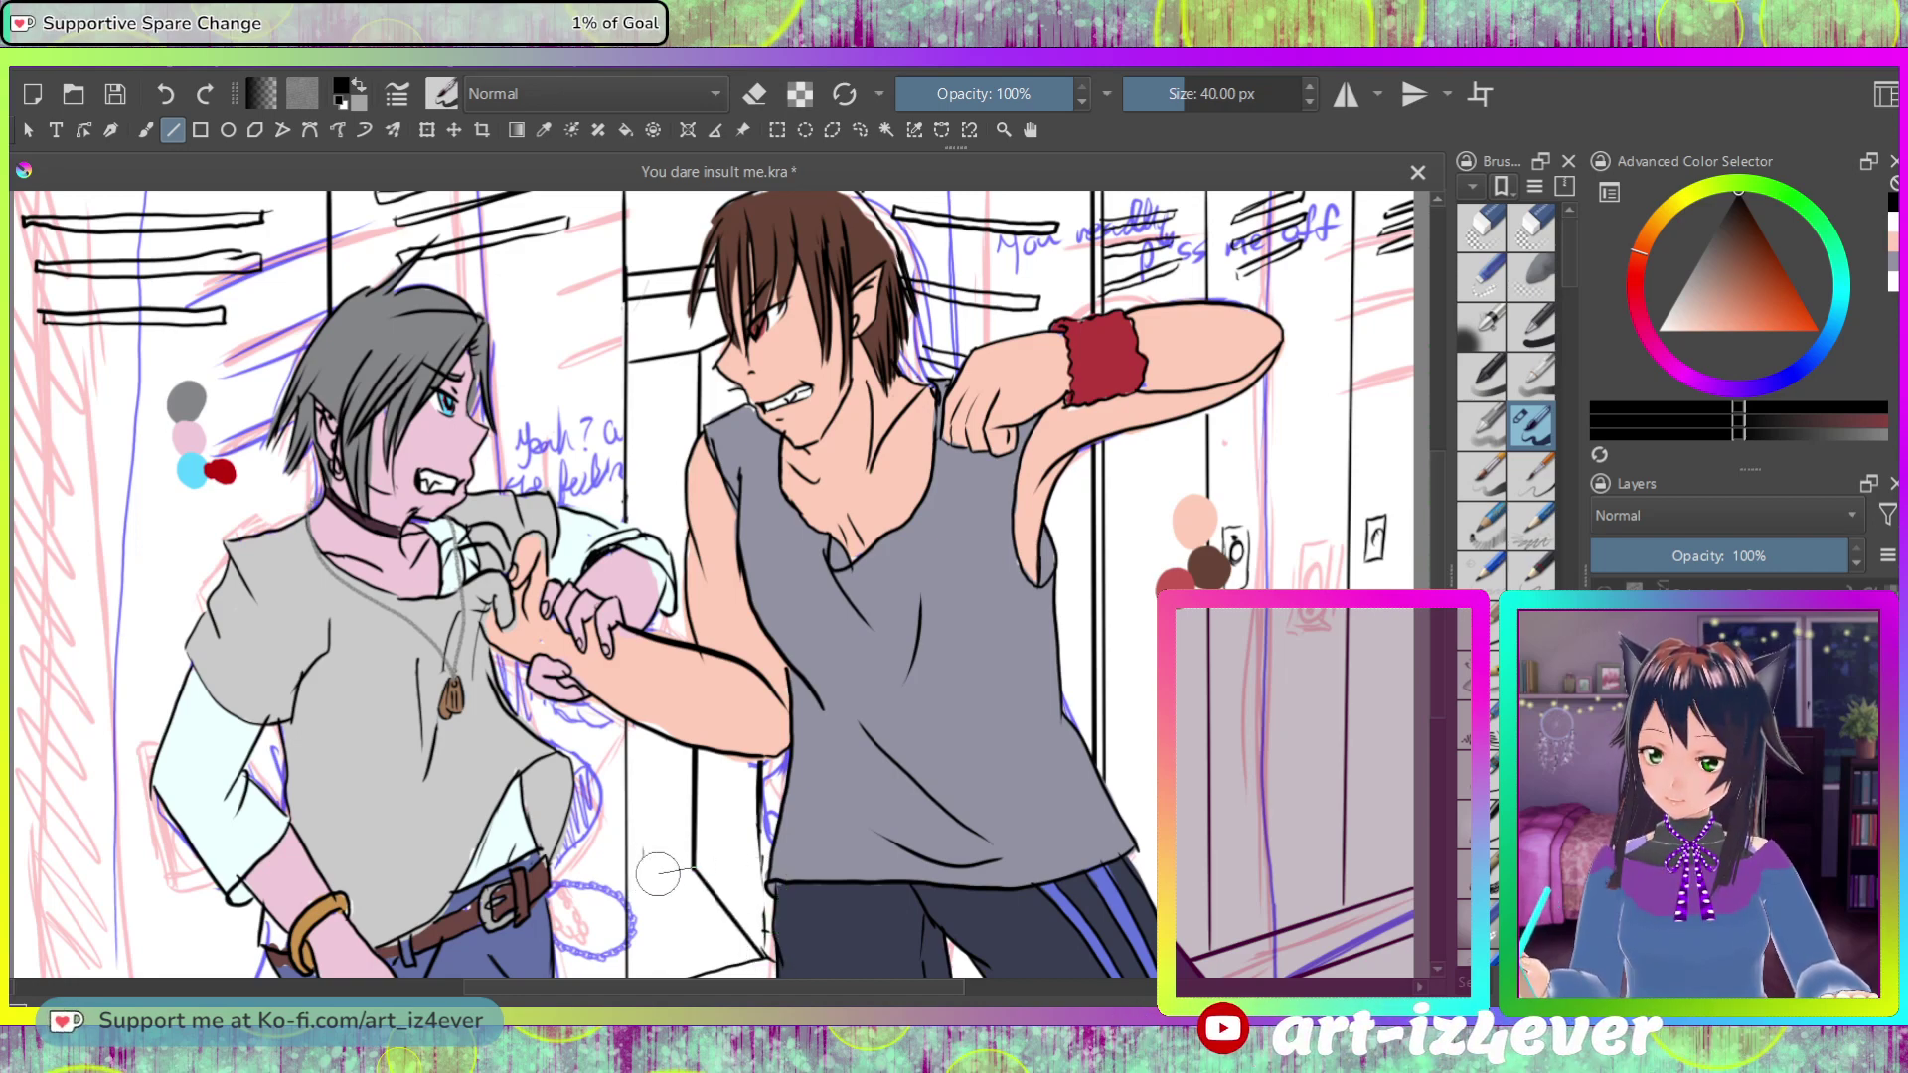
drag(631, 878, 629, 879)
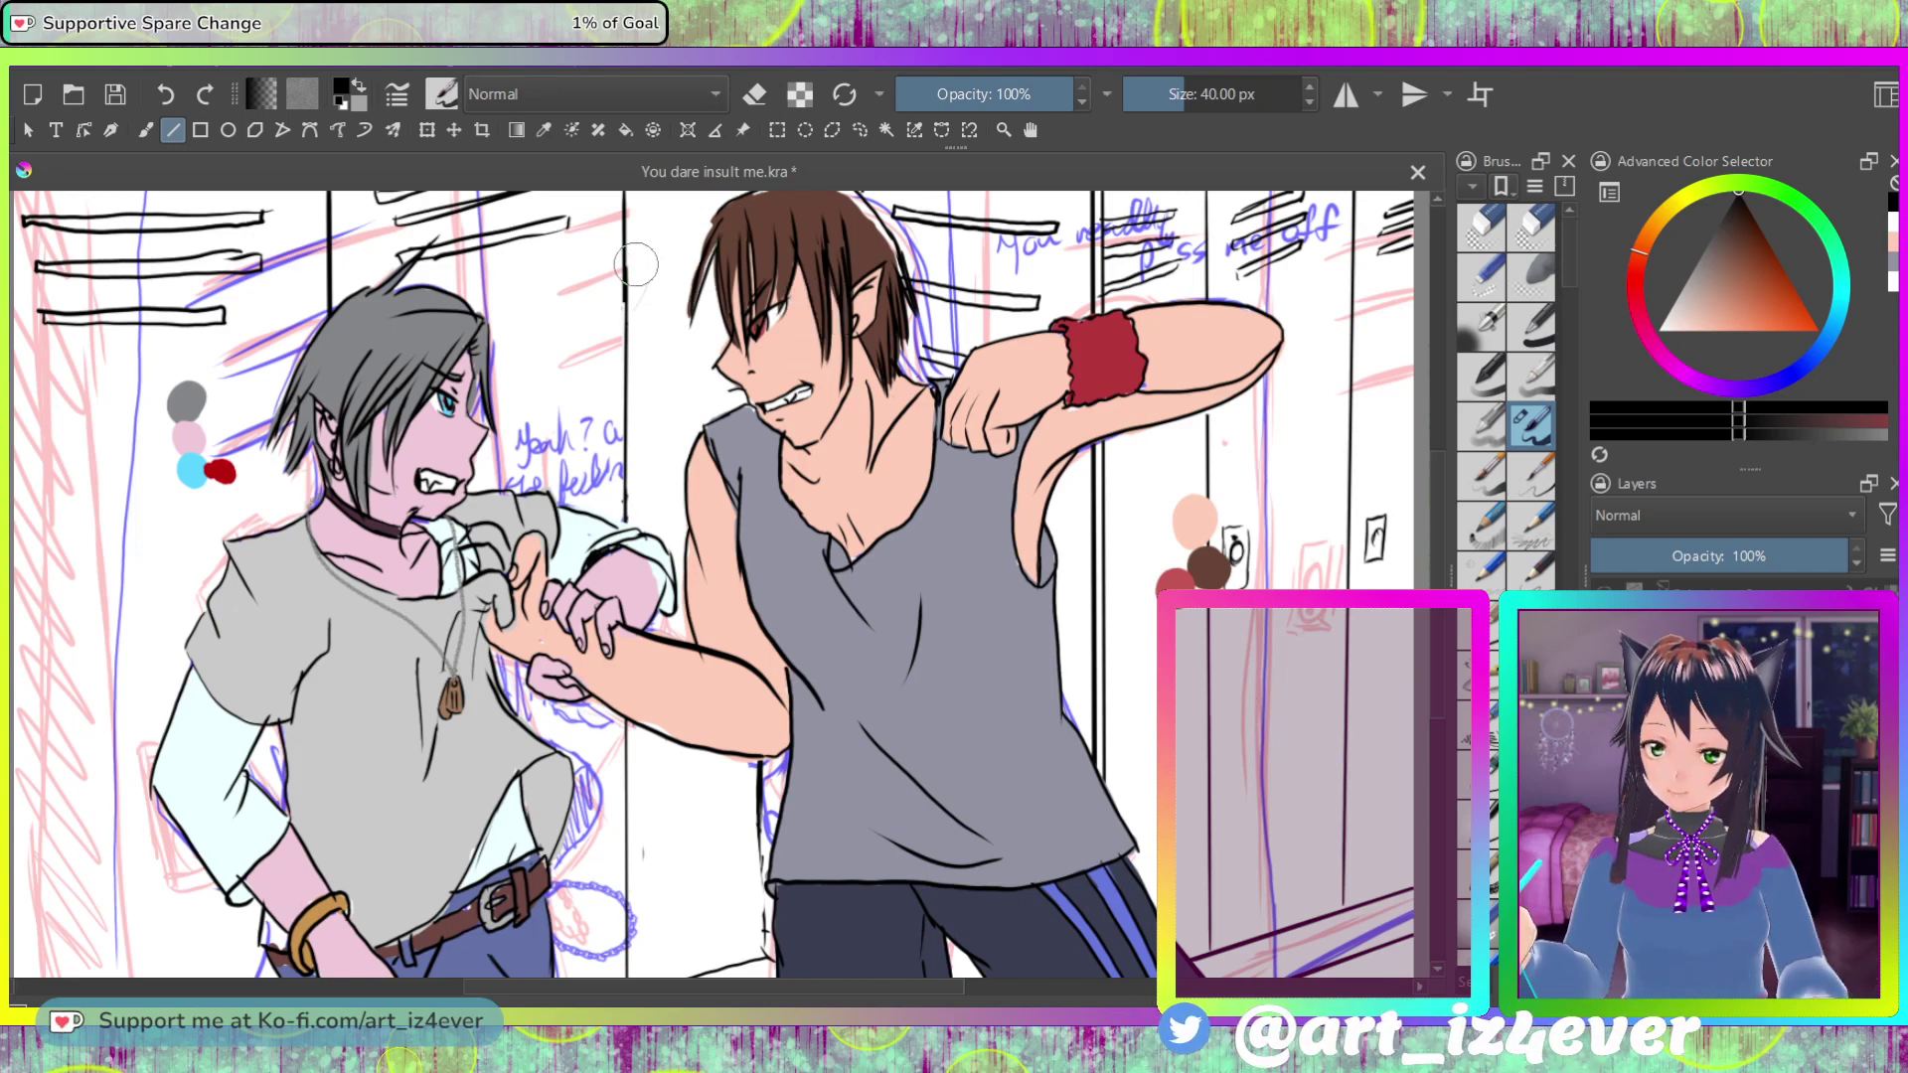
Step: Draw two near-horizontal black lines from the locker edge to the brown-haired man's hair, undoing the unwanted trial lines
mouse_move(636, 271)
mouse_down()
mouse_move(830, 262)
mouse_move(632, 268)
mouse_move(790, 273)
mouse_up()
key(ctrl+z)
key(ctrl+z)
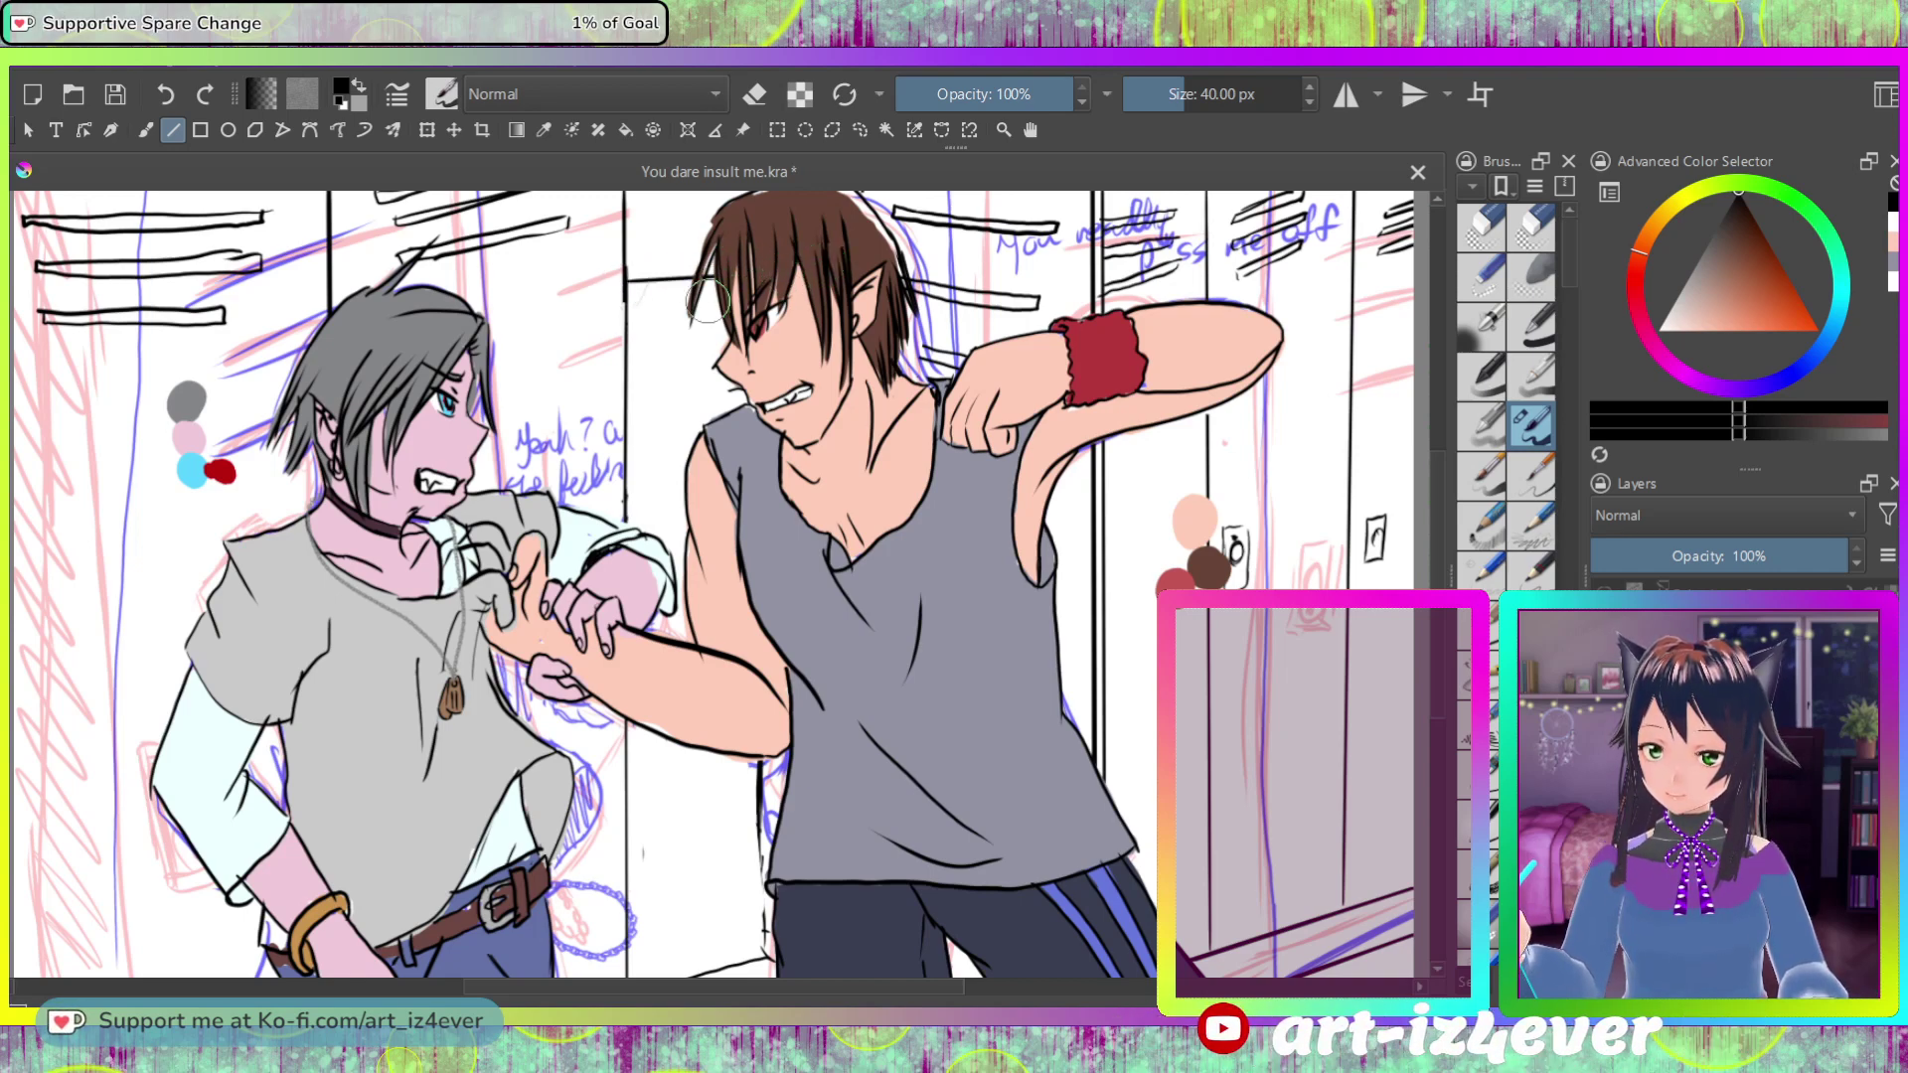
drag(628, 297, 805, 279)
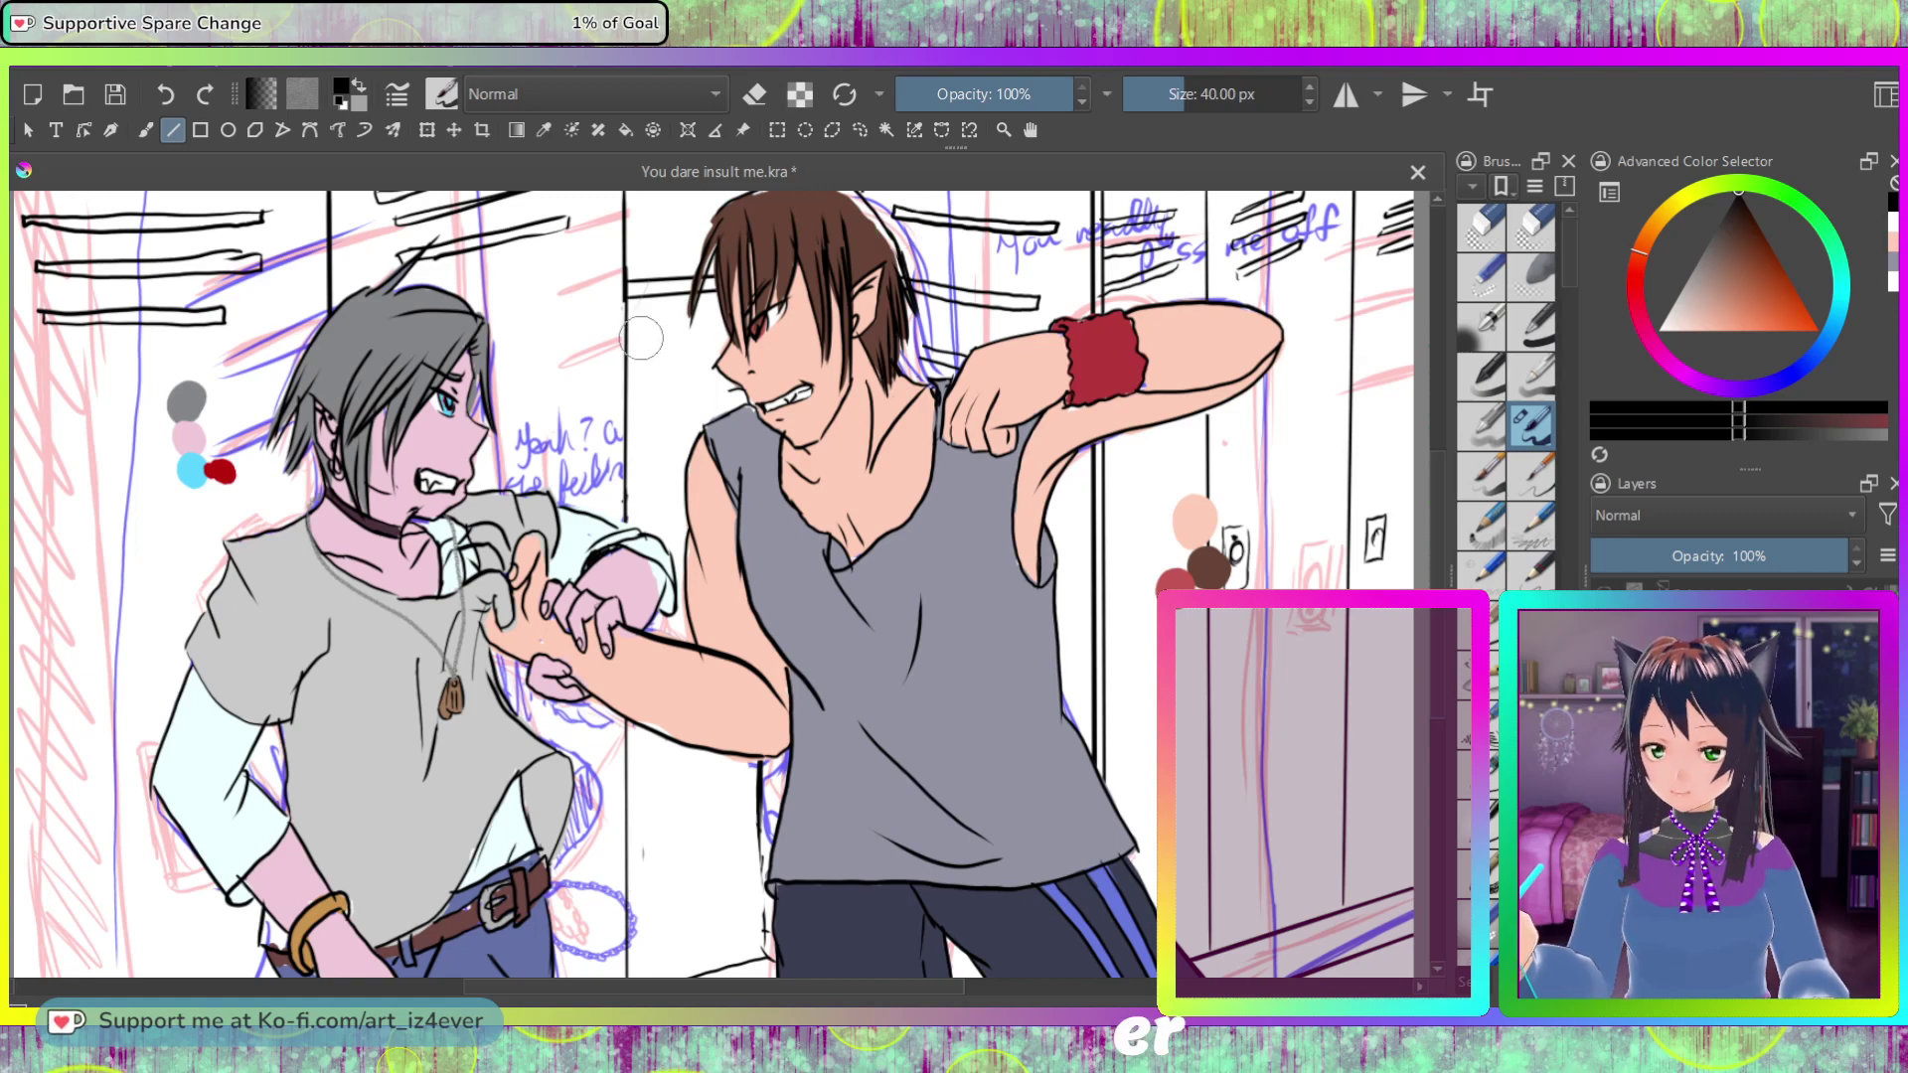
drag(628, 352, 852, 268)
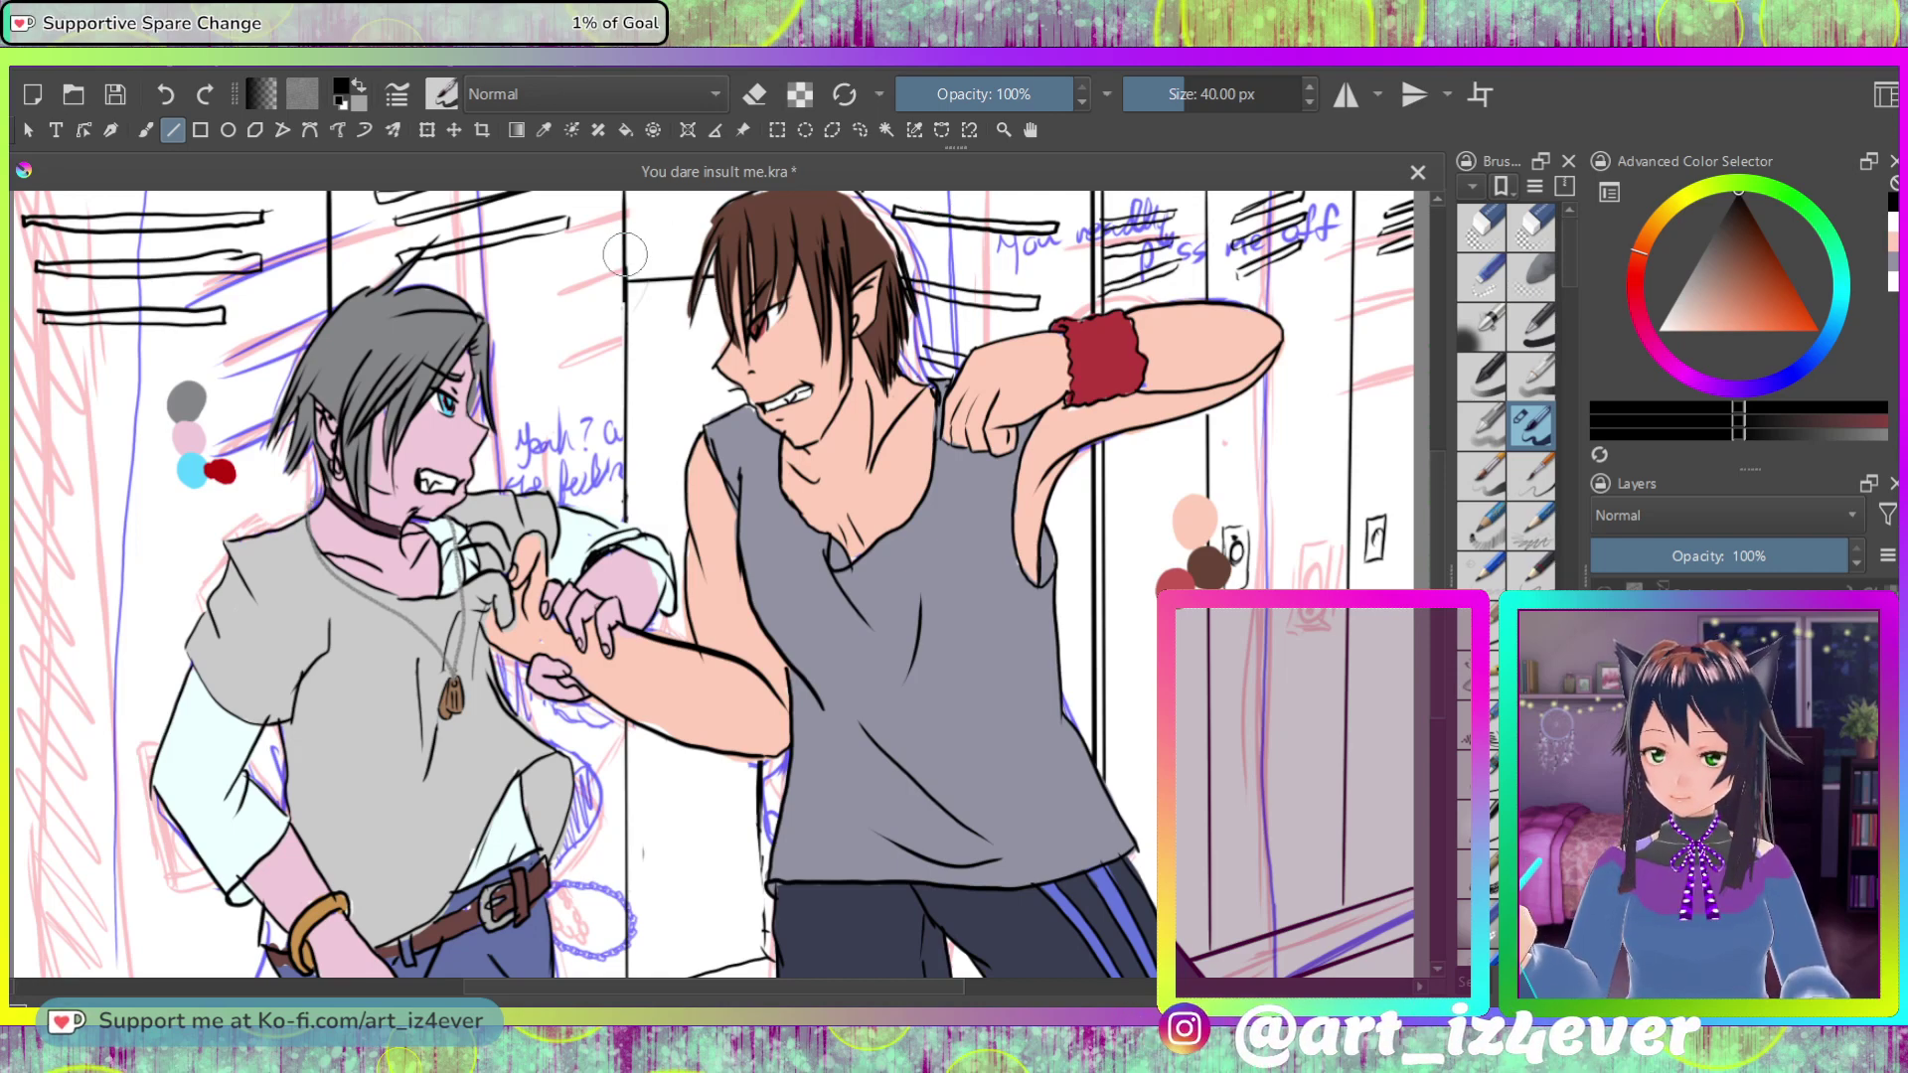
drag(625, 257, 777, 254)
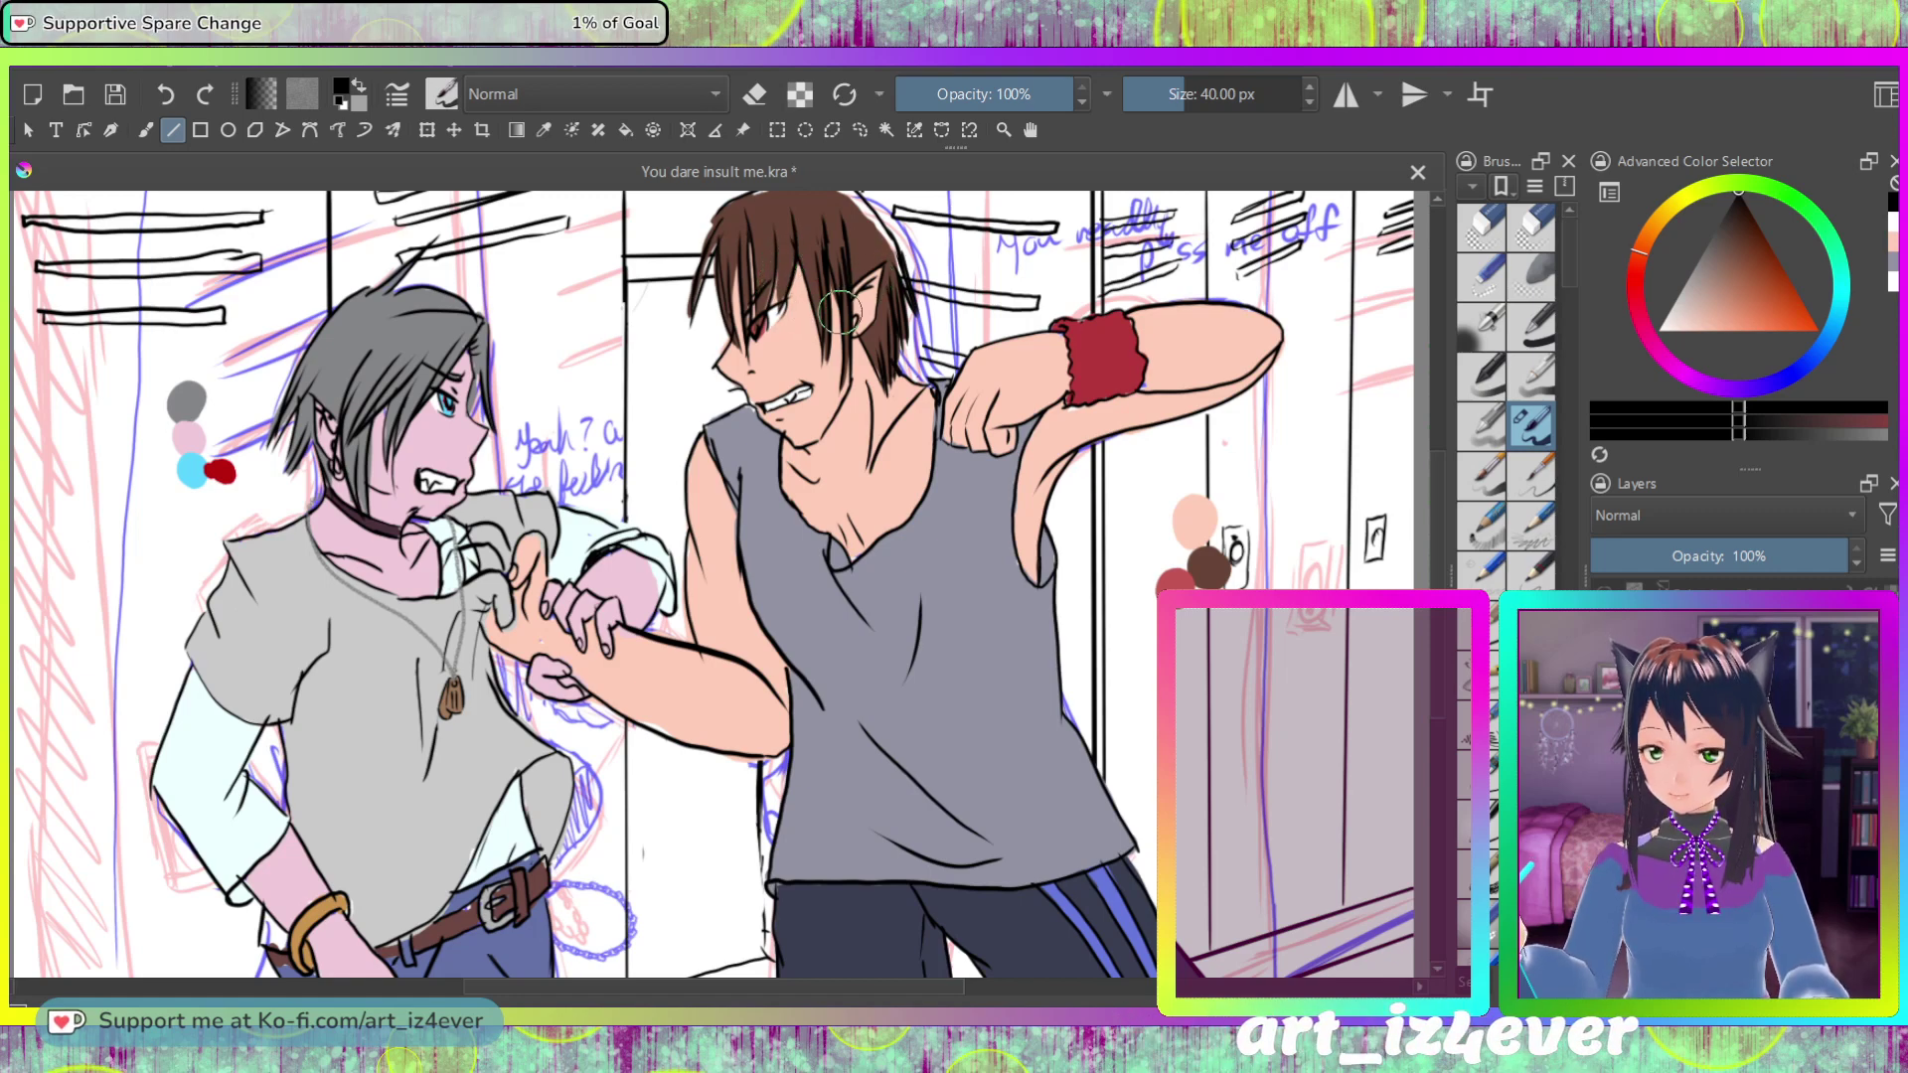
Step: Try slanted straight lines from the brown-haired man's head down to the locker edge, undoing each one
drag(835, 314, 641, 364)
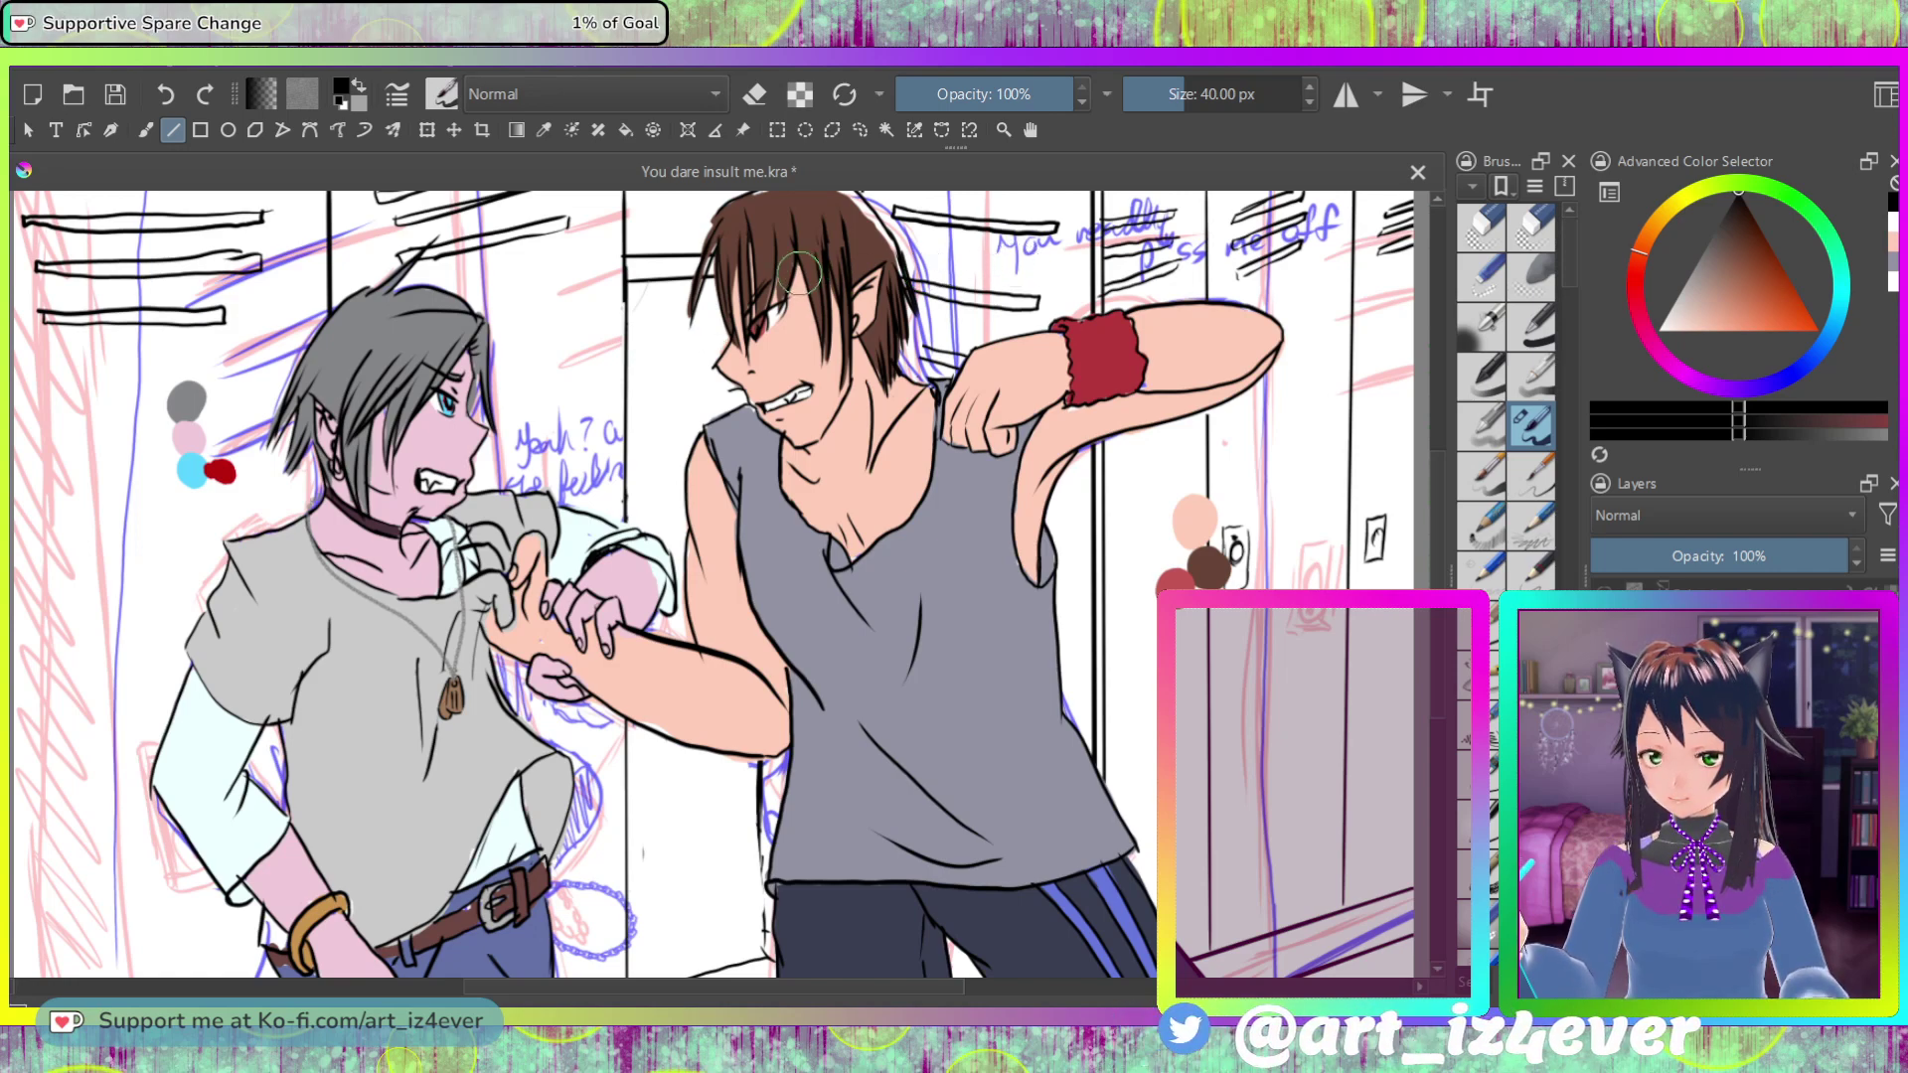
drag(793, 279, 628, 395)
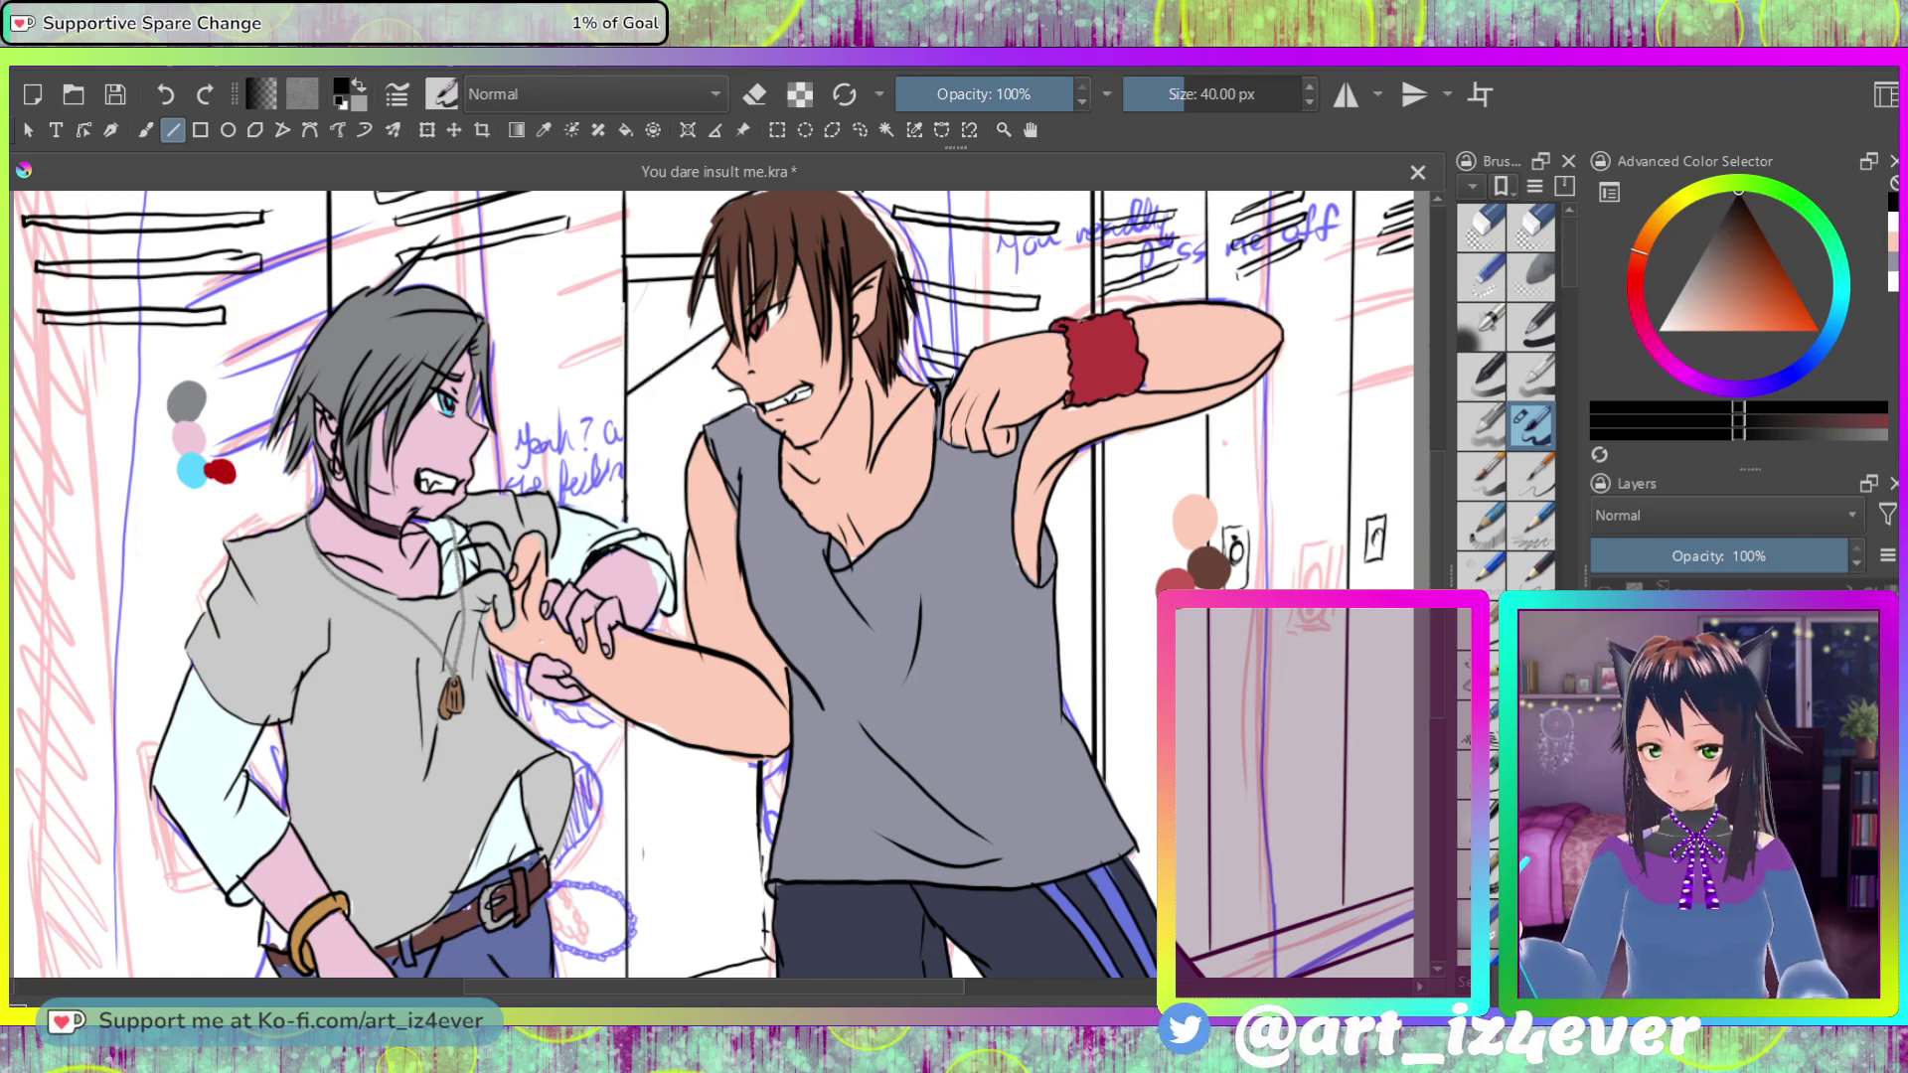
key(ctrl+z)
drag(756, 283, 626, 361)
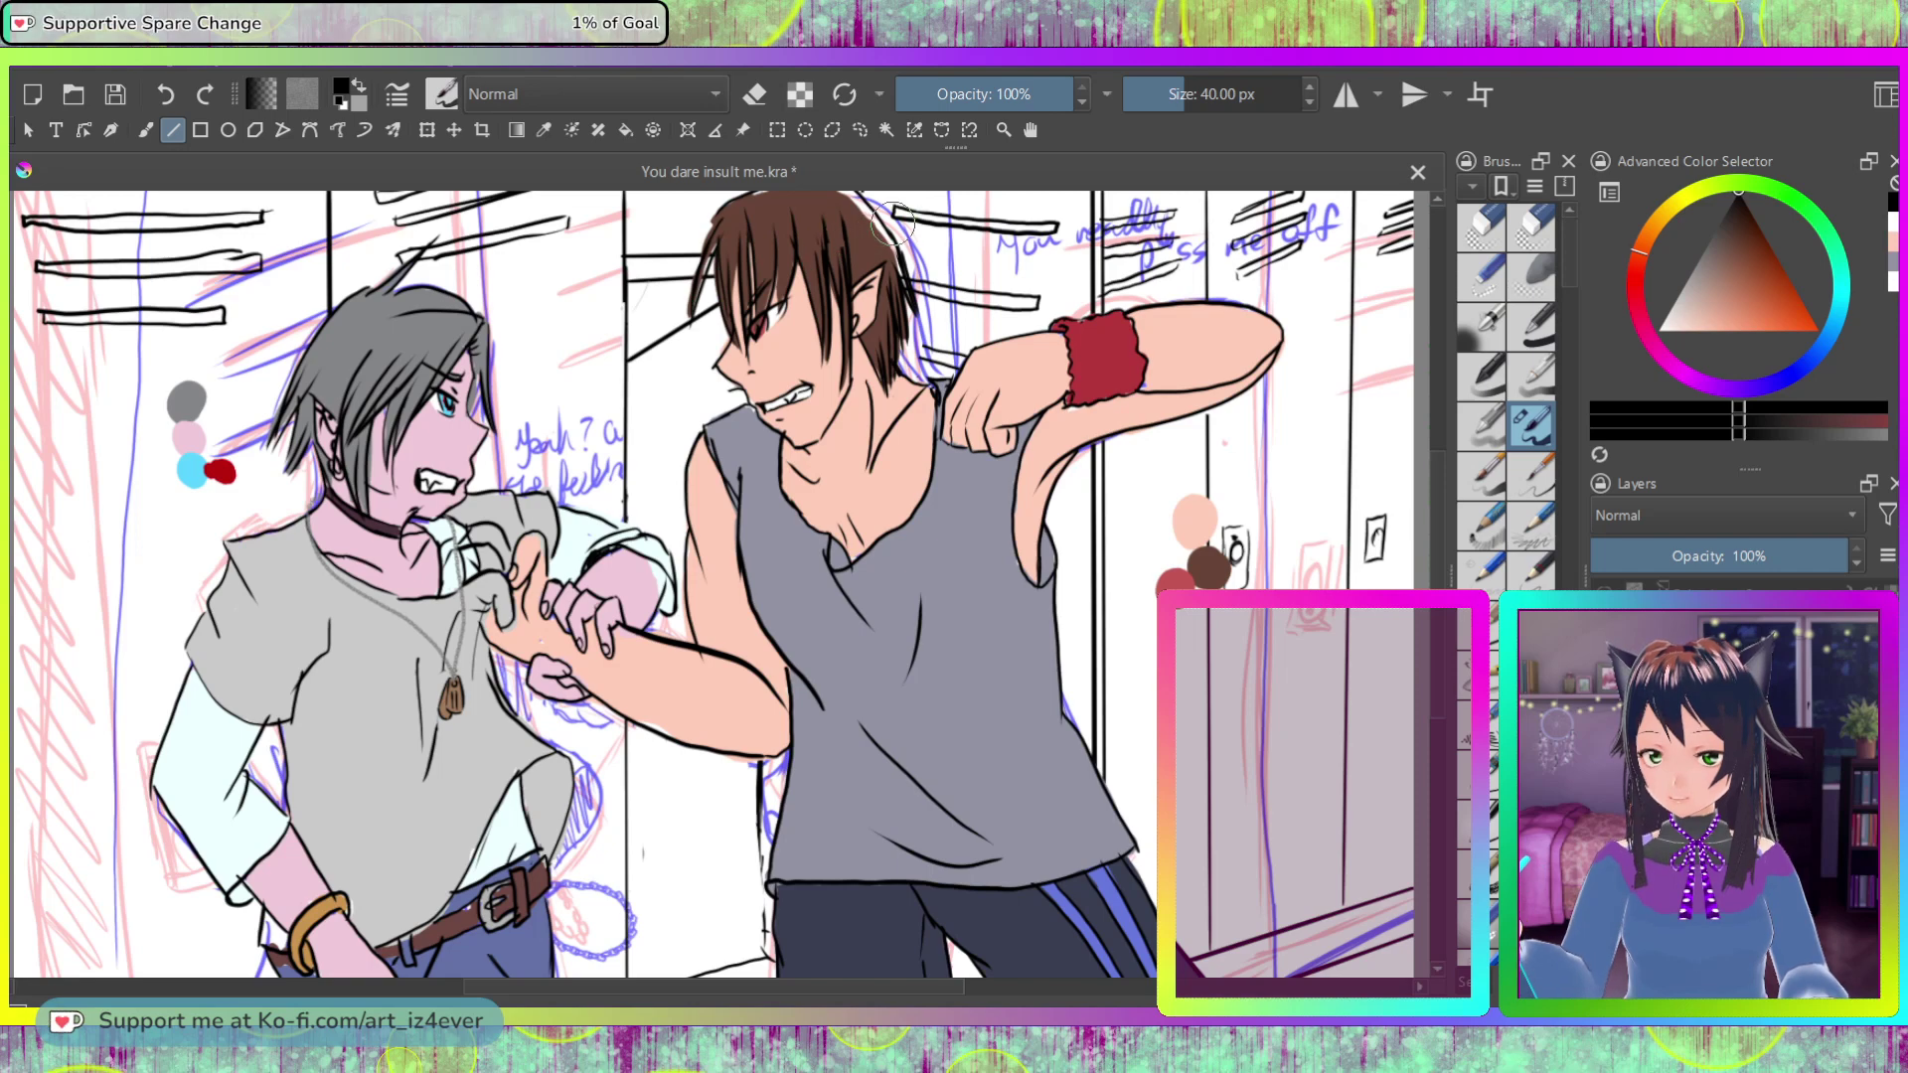
key(ctrl+z)
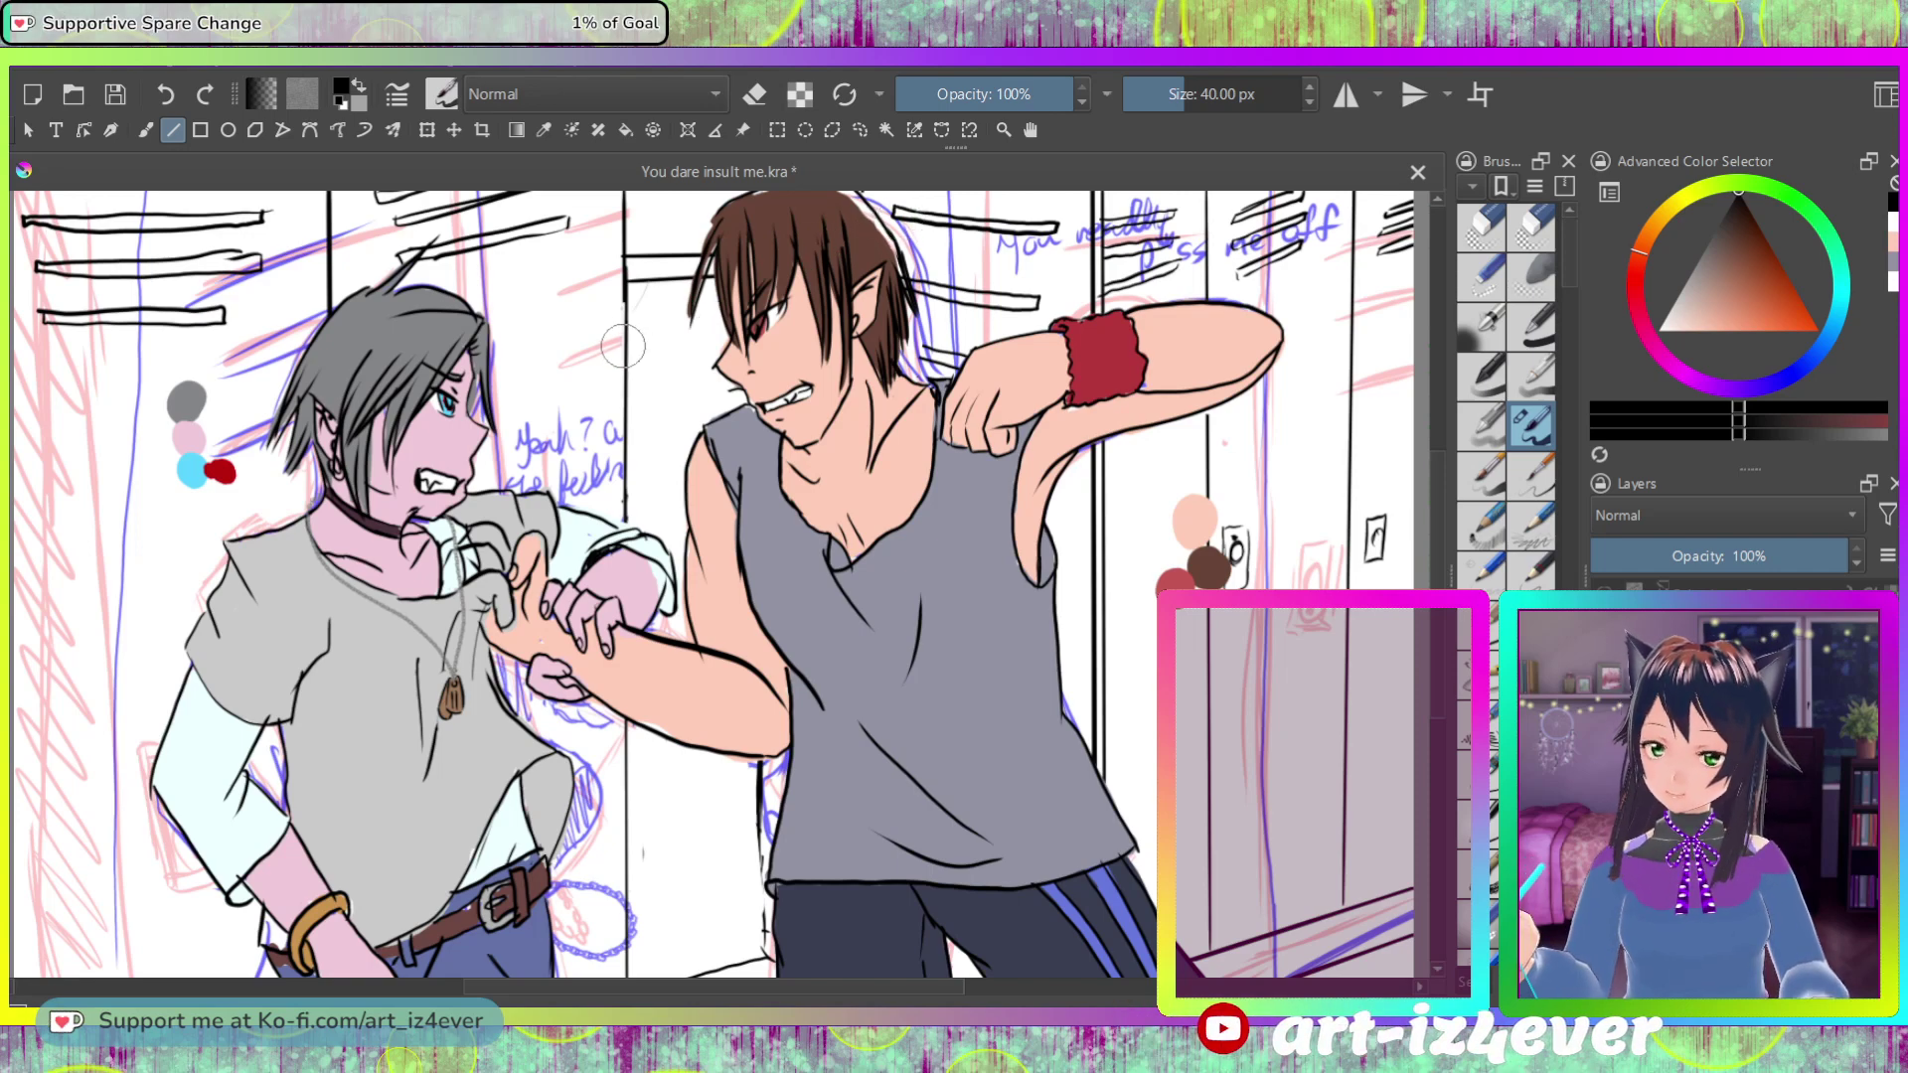
drag(624, 347, 807, 312)
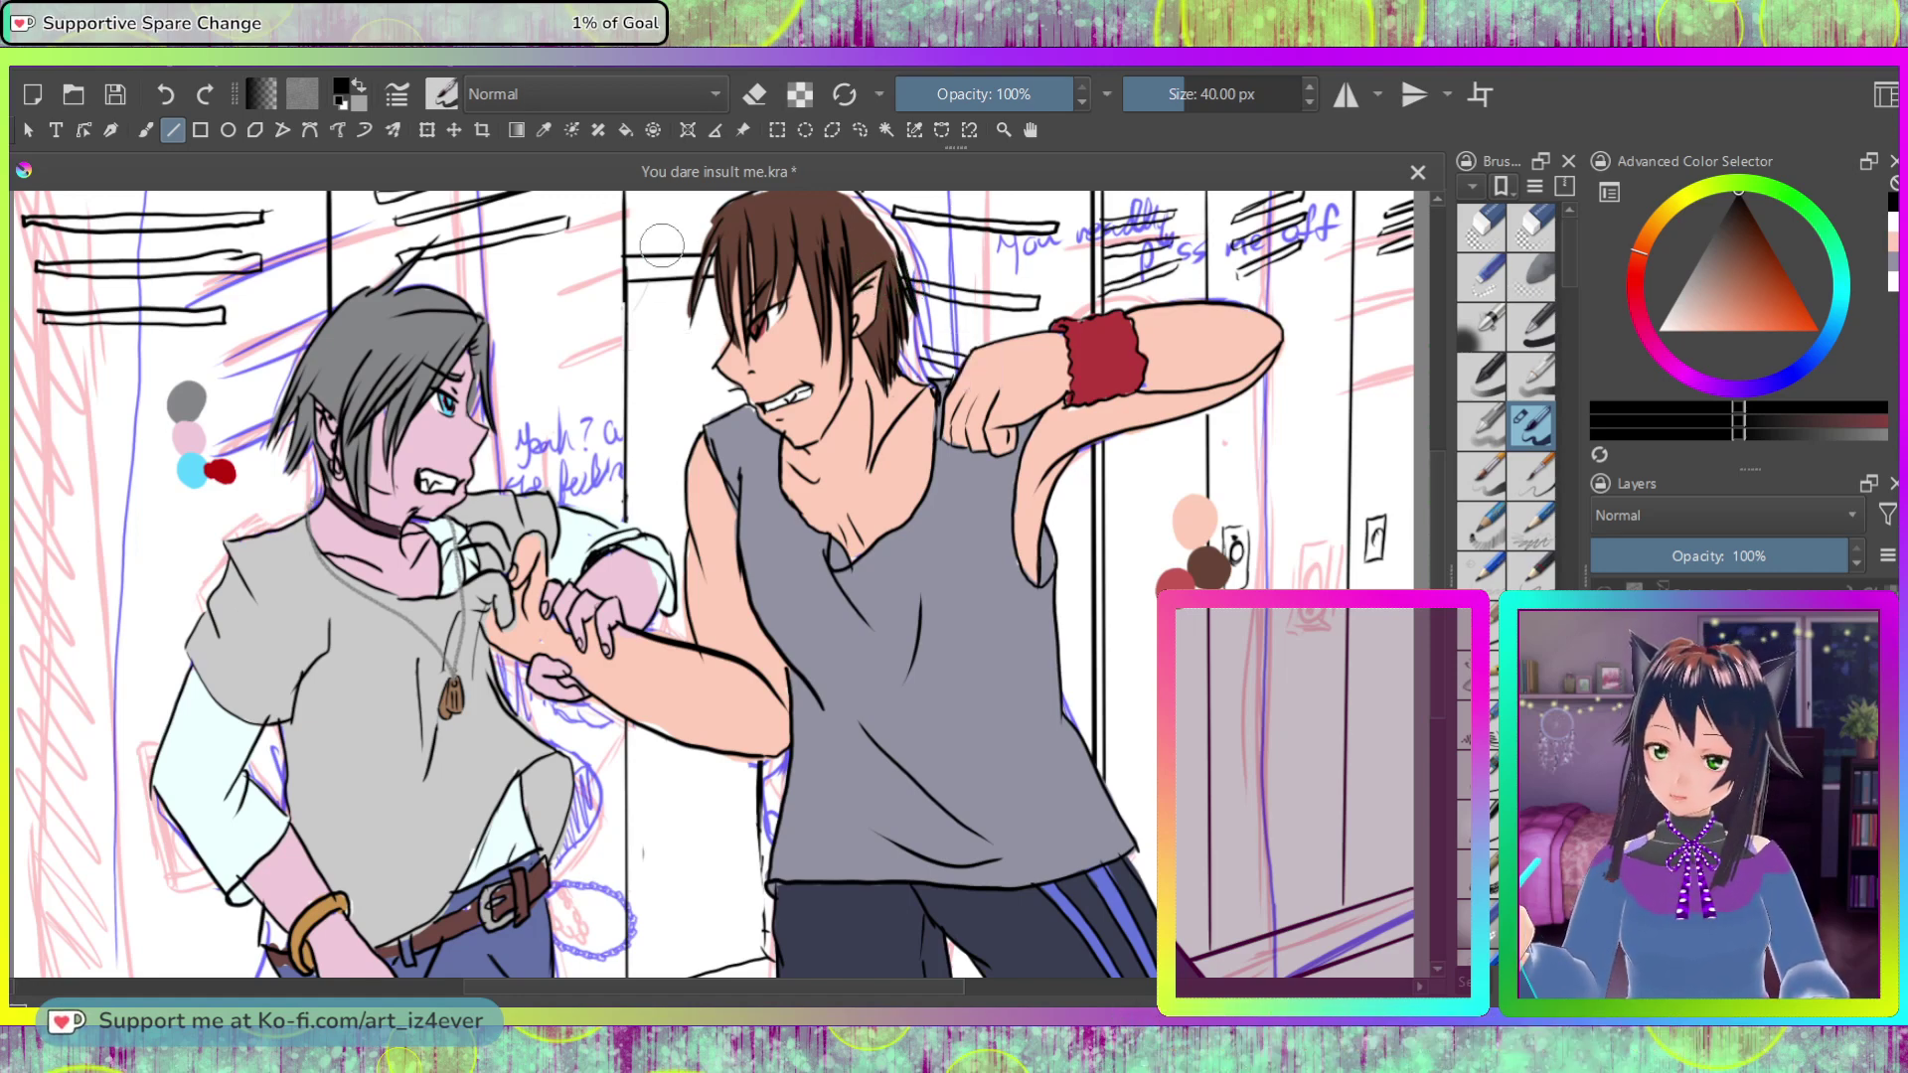
Step: Draw short vertical black lines above the upper horizontal locker line beside the brown-haired man's hair, and undo the last erasing pass
drag(651, 193, 653, 248)
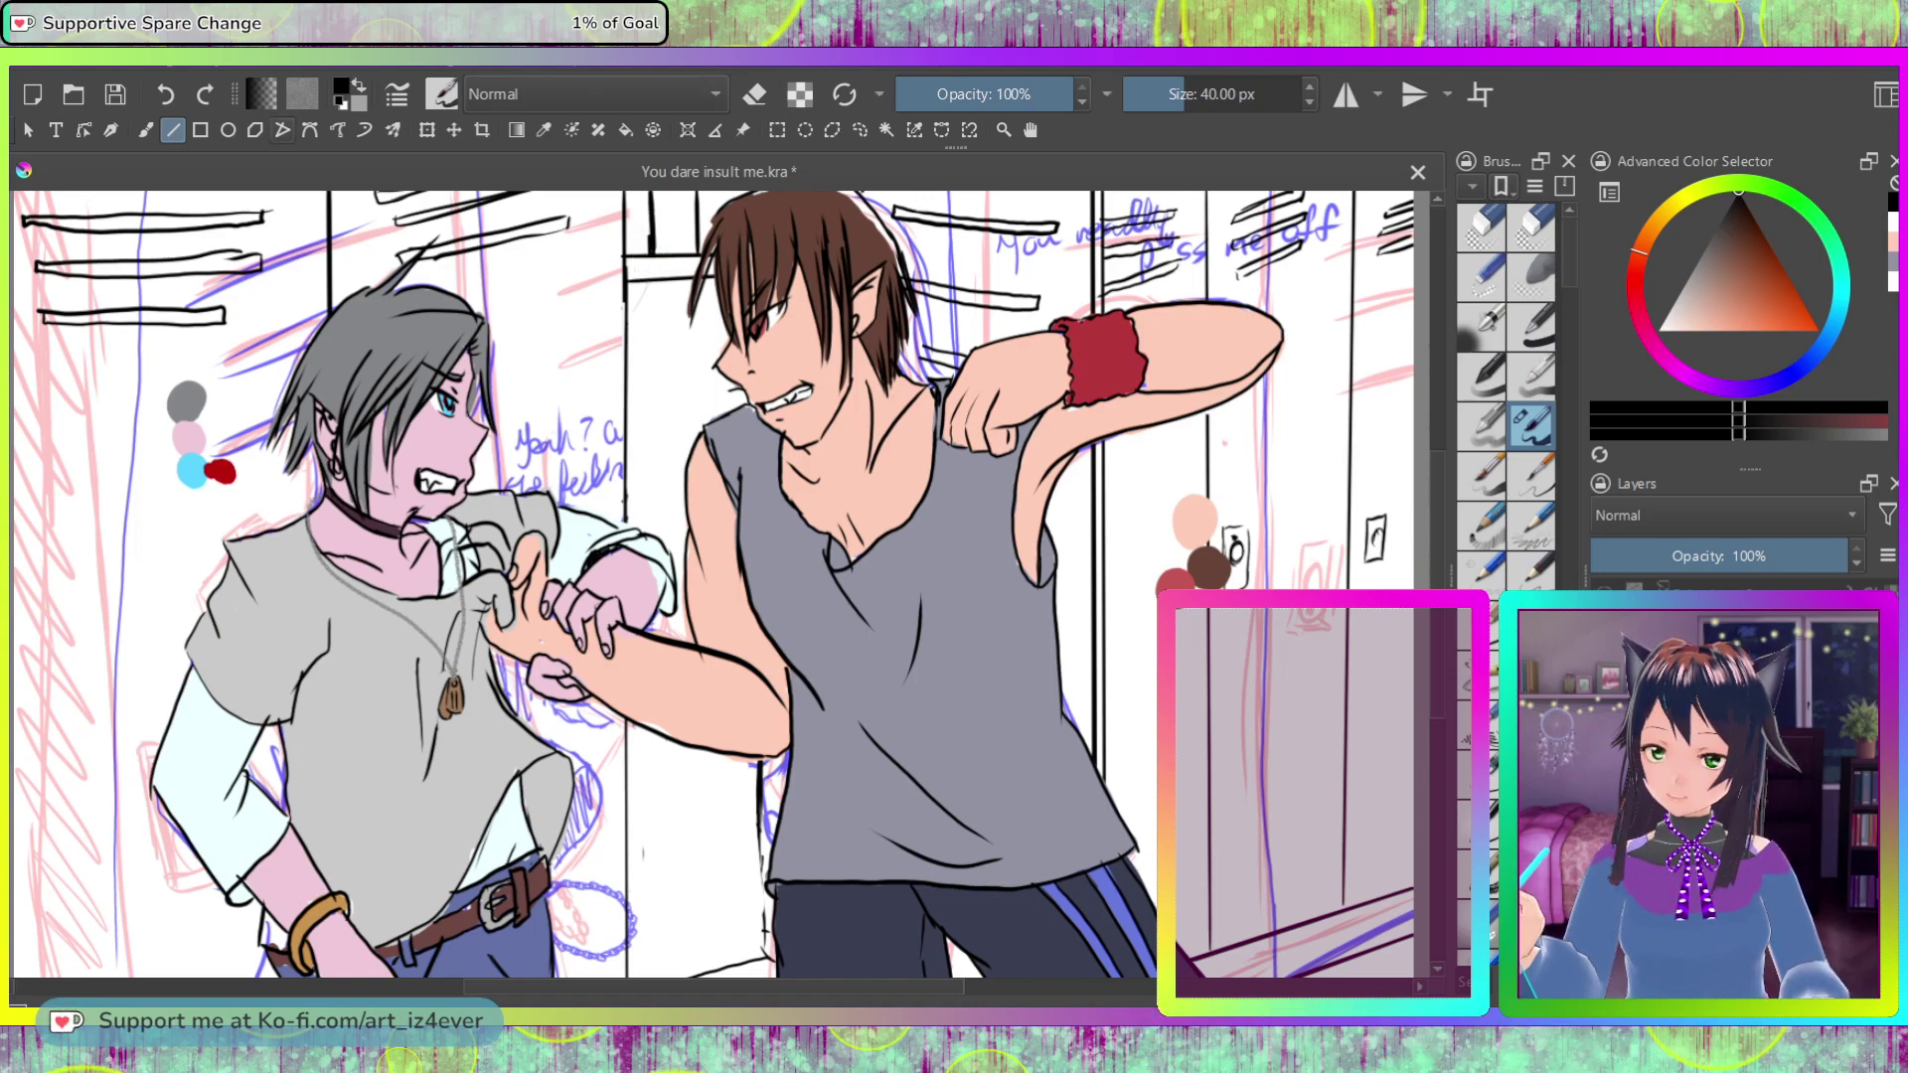
key(b)
key(e)
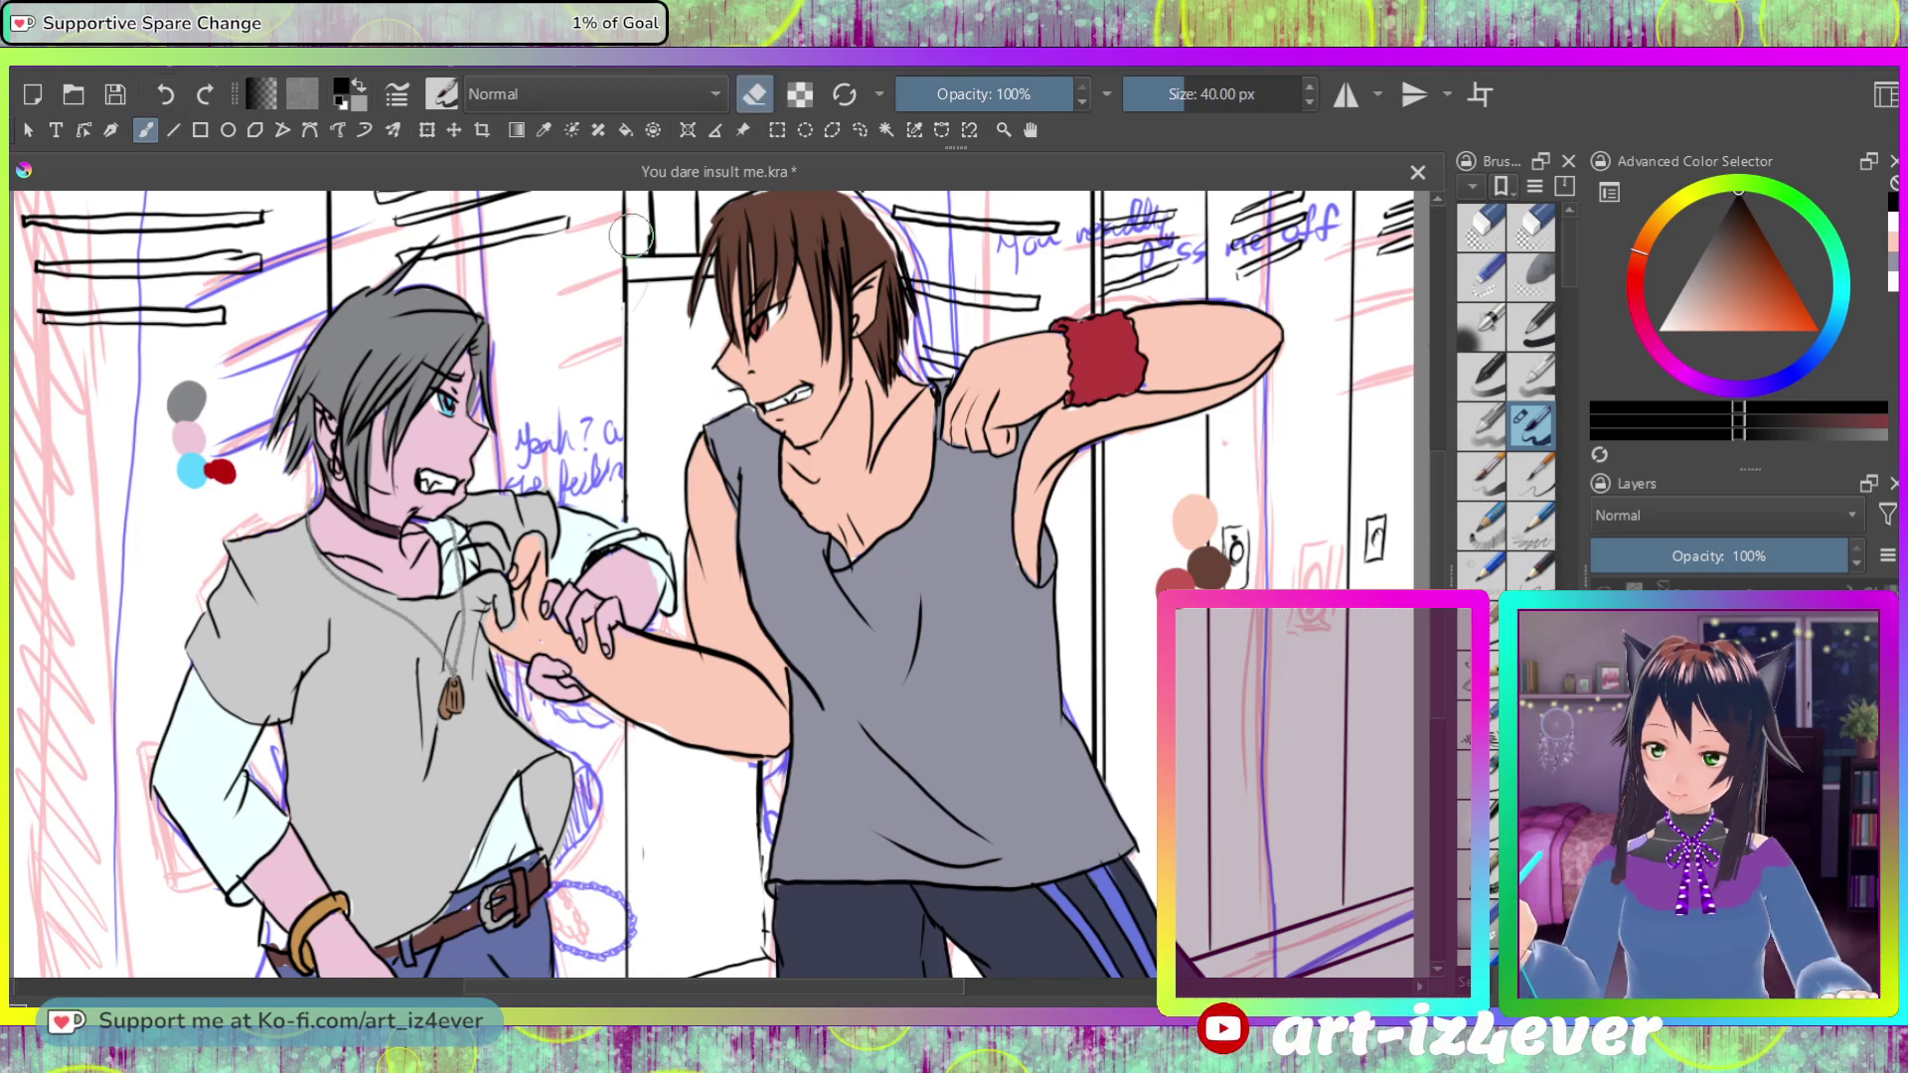
key(ctrl+z)
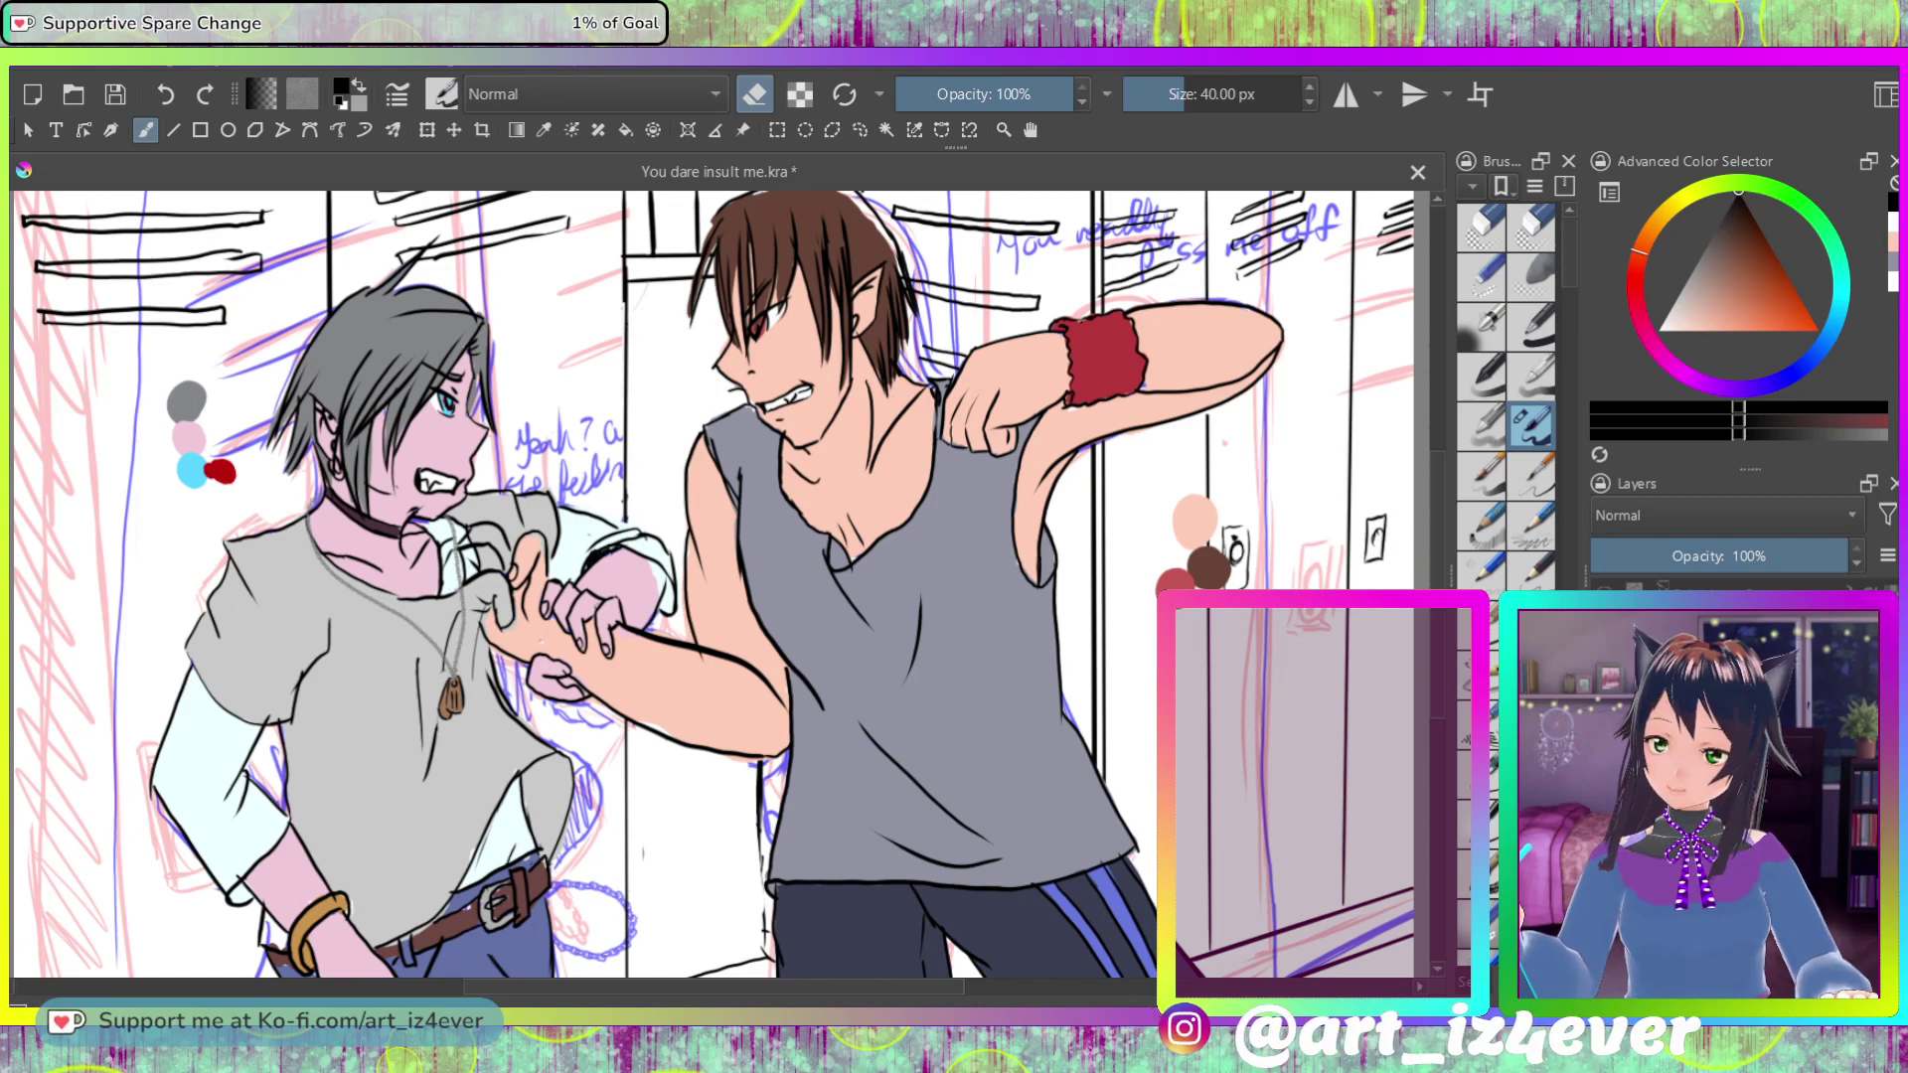
Step: Draw a near-horizontal black rod across the open locker beside the brown-haired man's face and a coat hanger hooked on it
key(v)
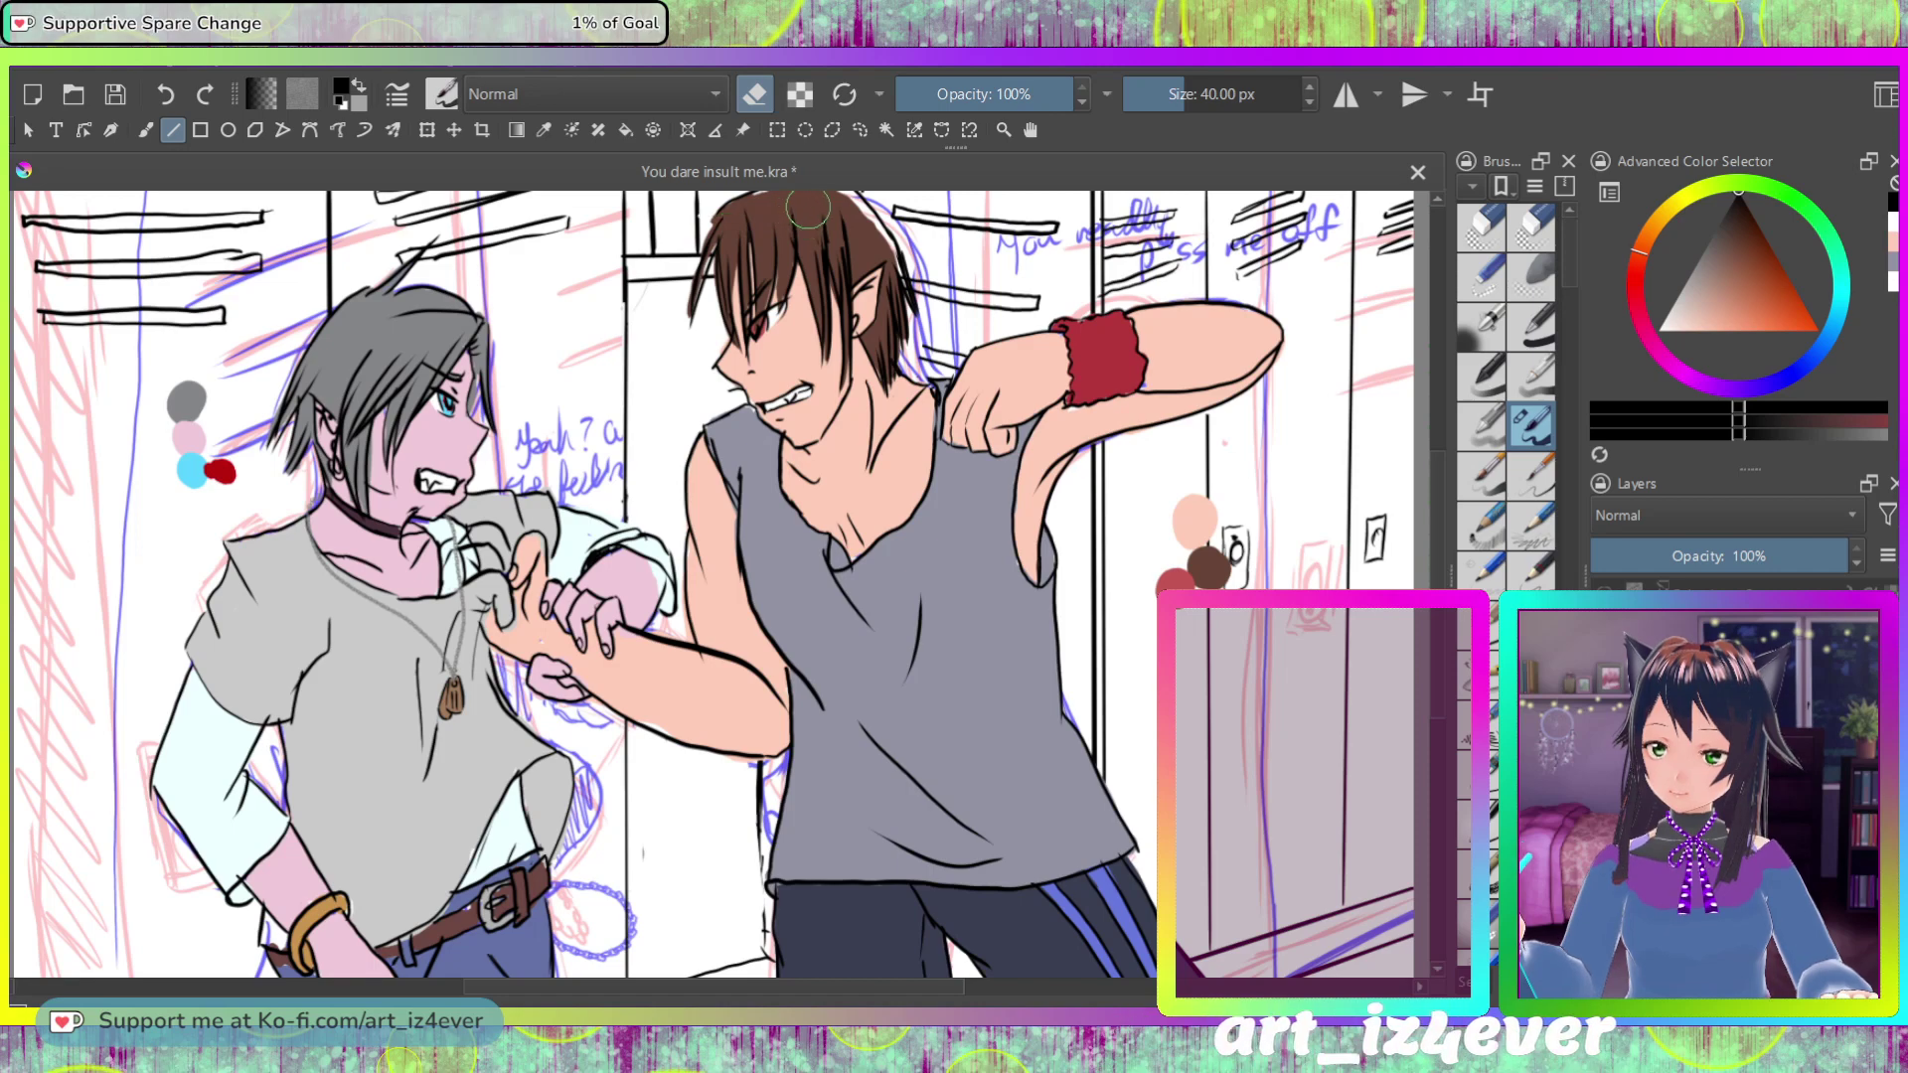
key(e)
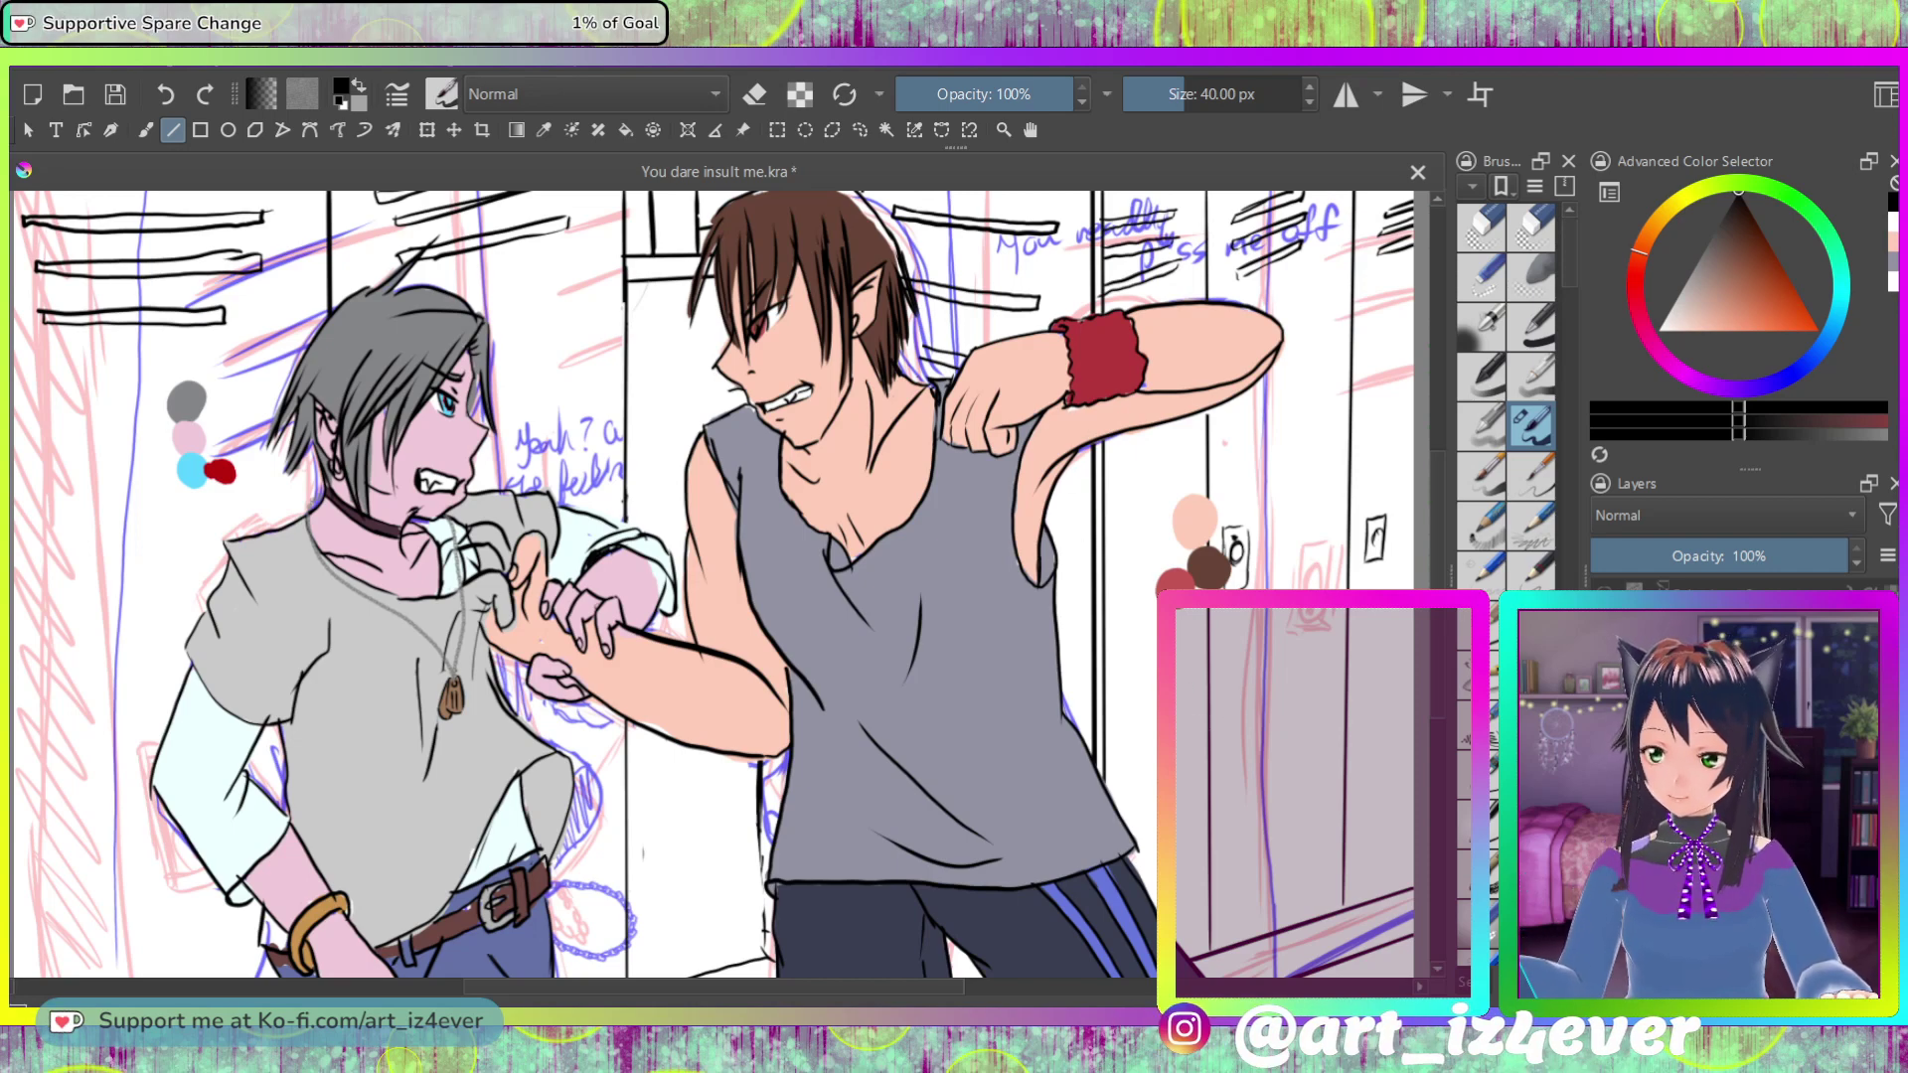
scroll(1506, 397, down, 5)
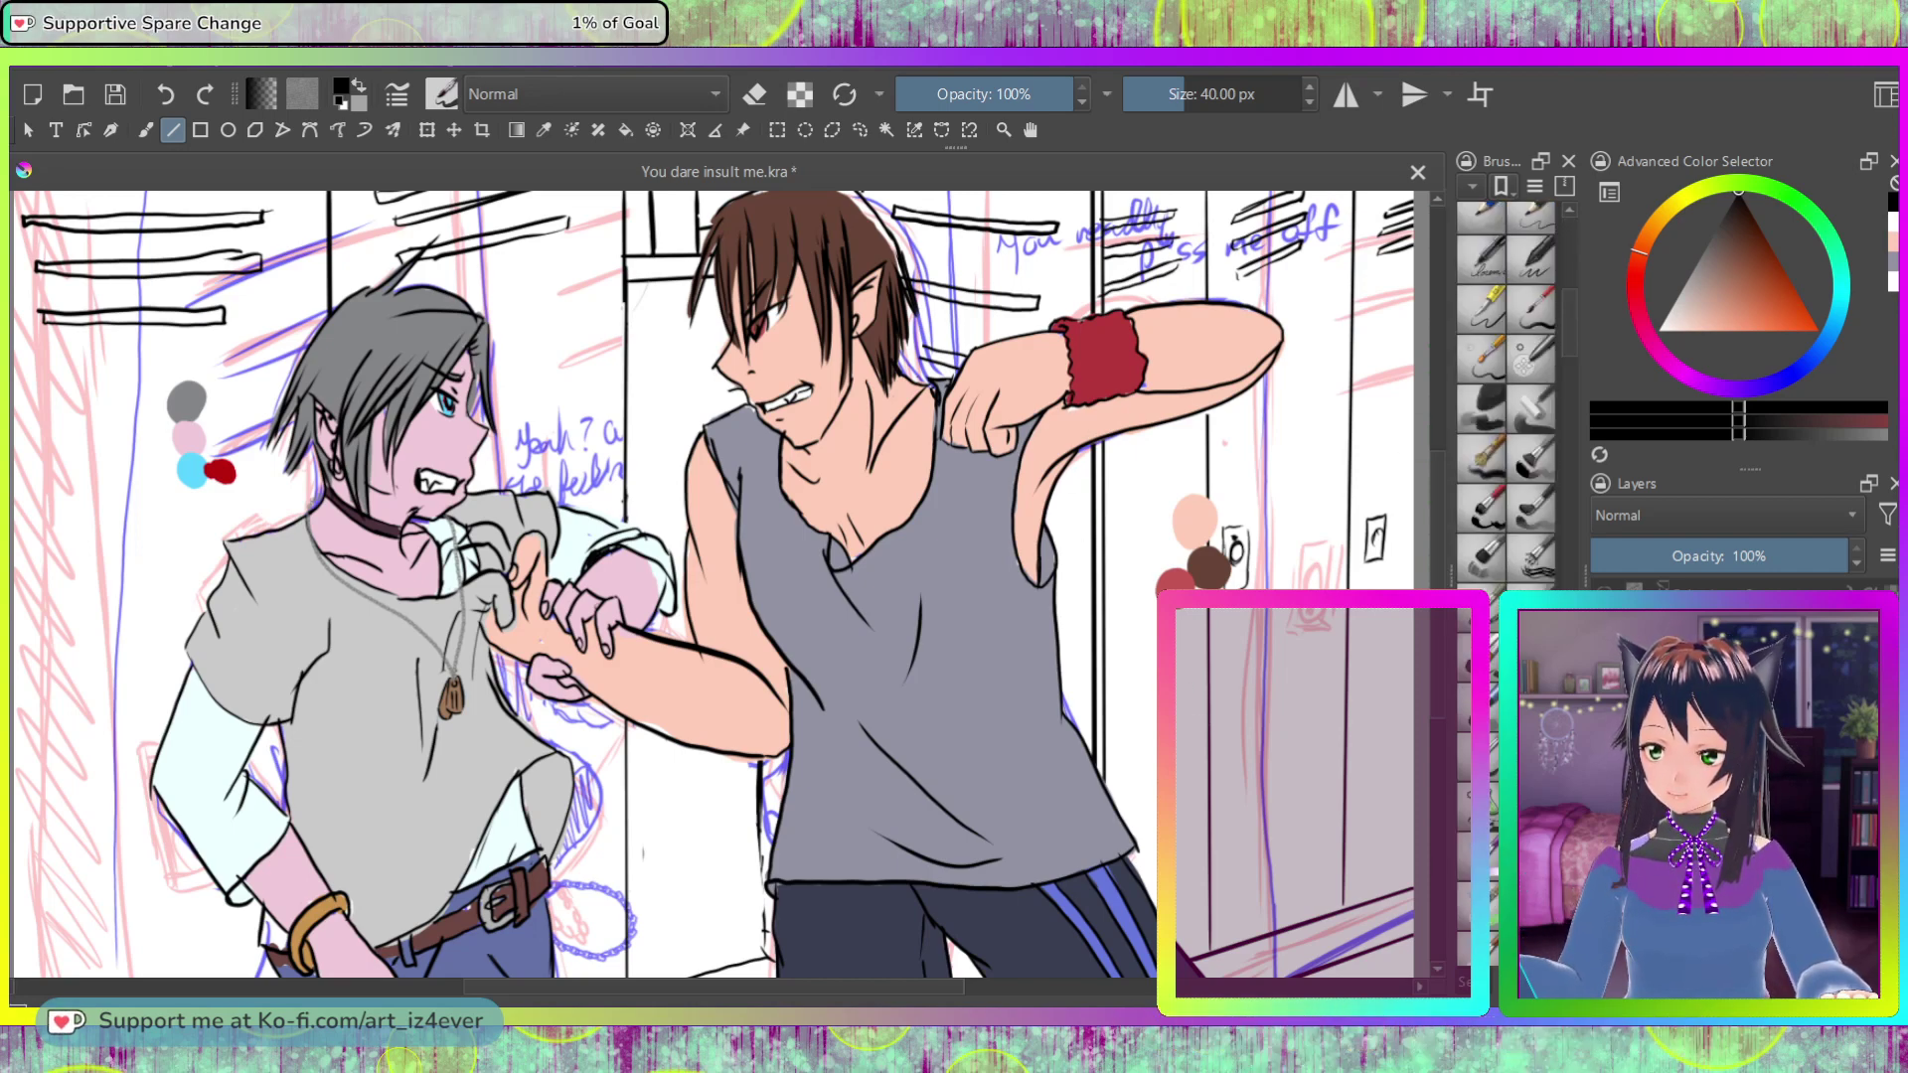
scroll(1505, 397, down, 5)
scroll(1506, 397, down, 5)
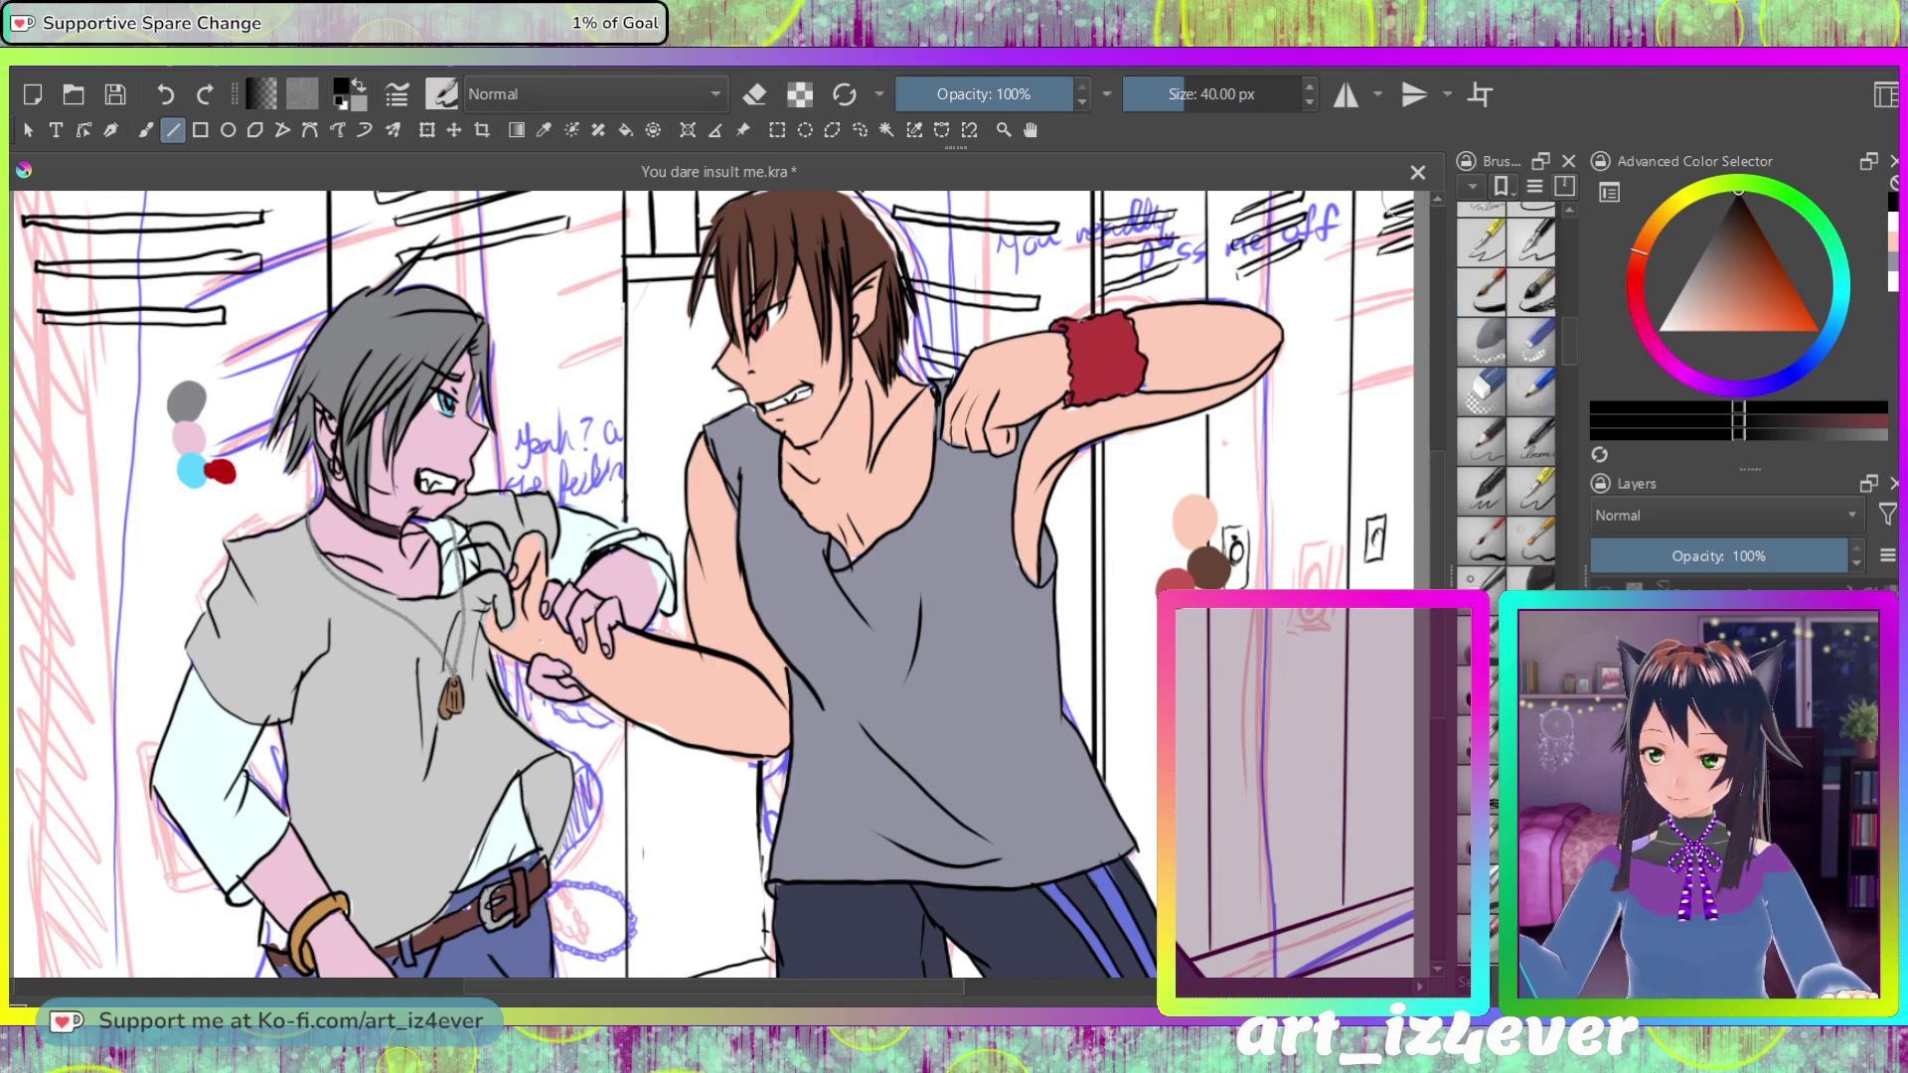
scroll(1505, 397, down, 3)
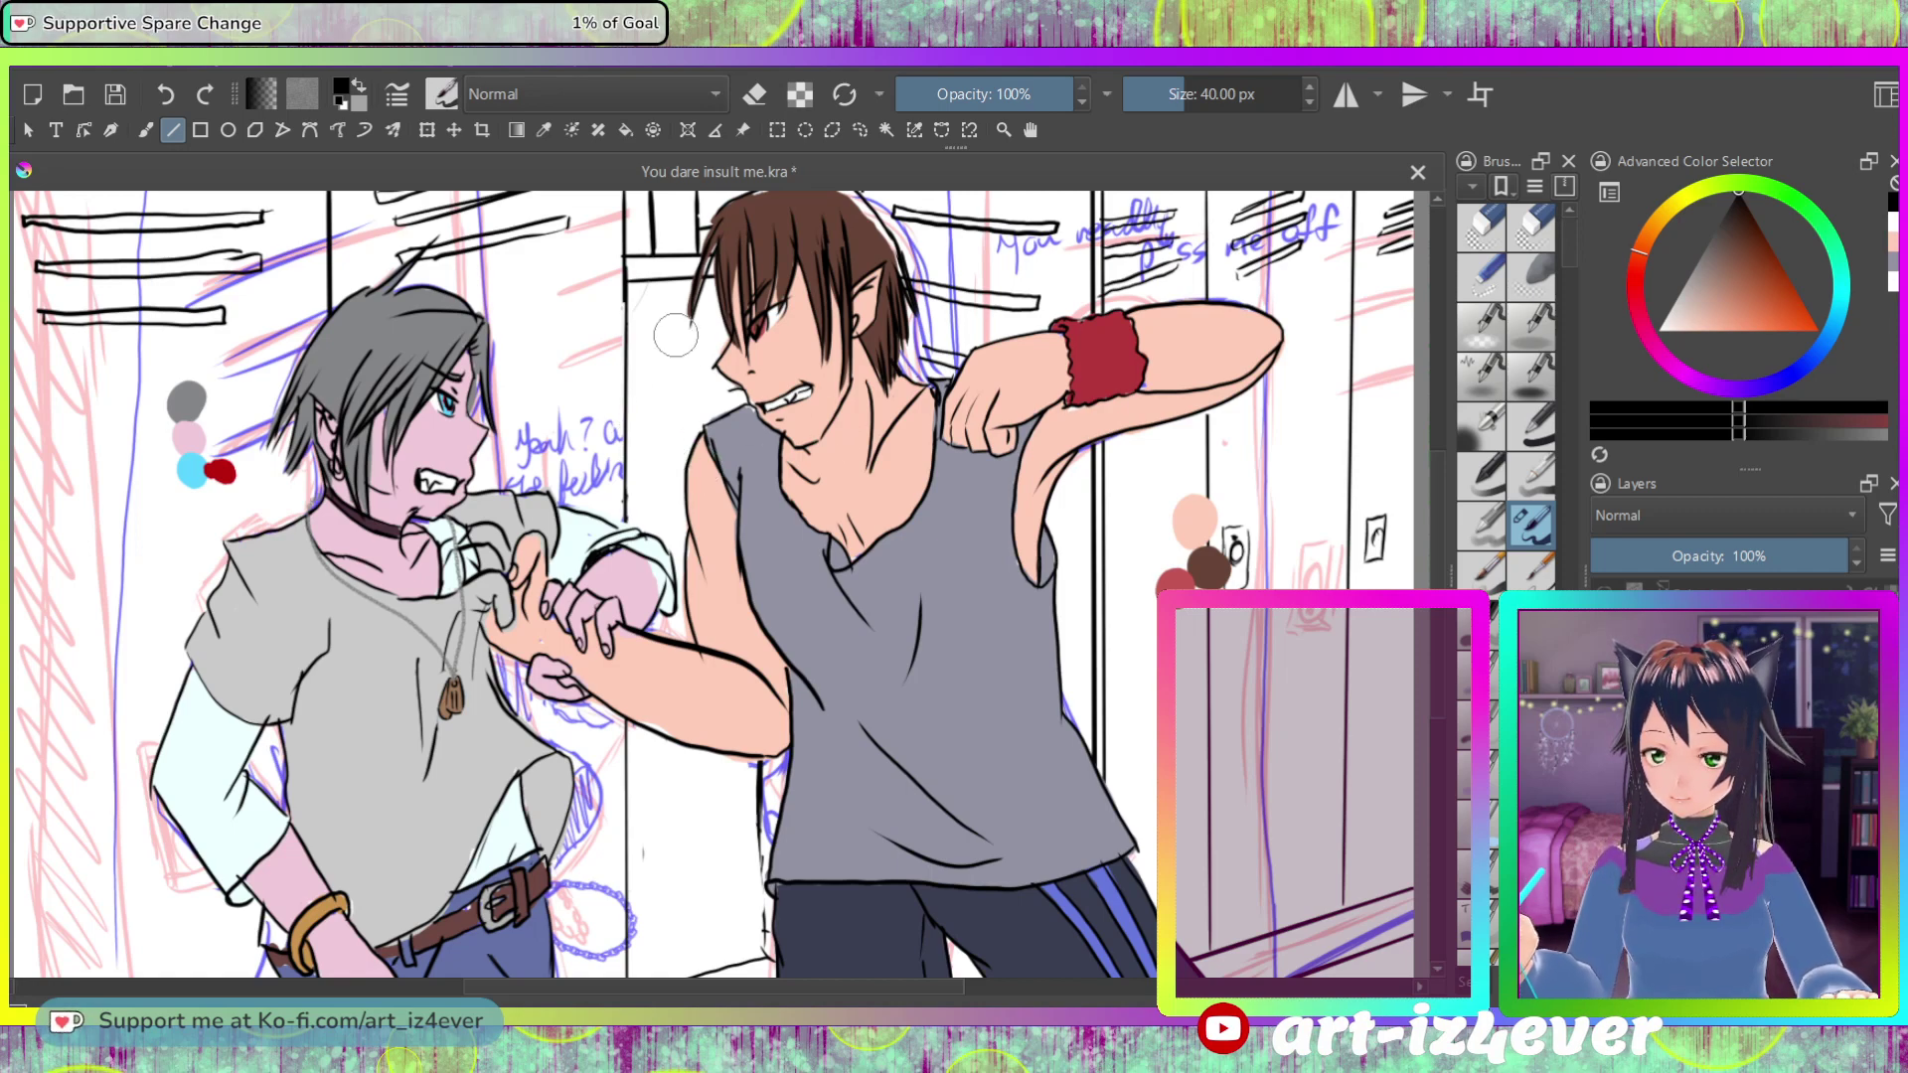
drag(629, 368, 747, 368)
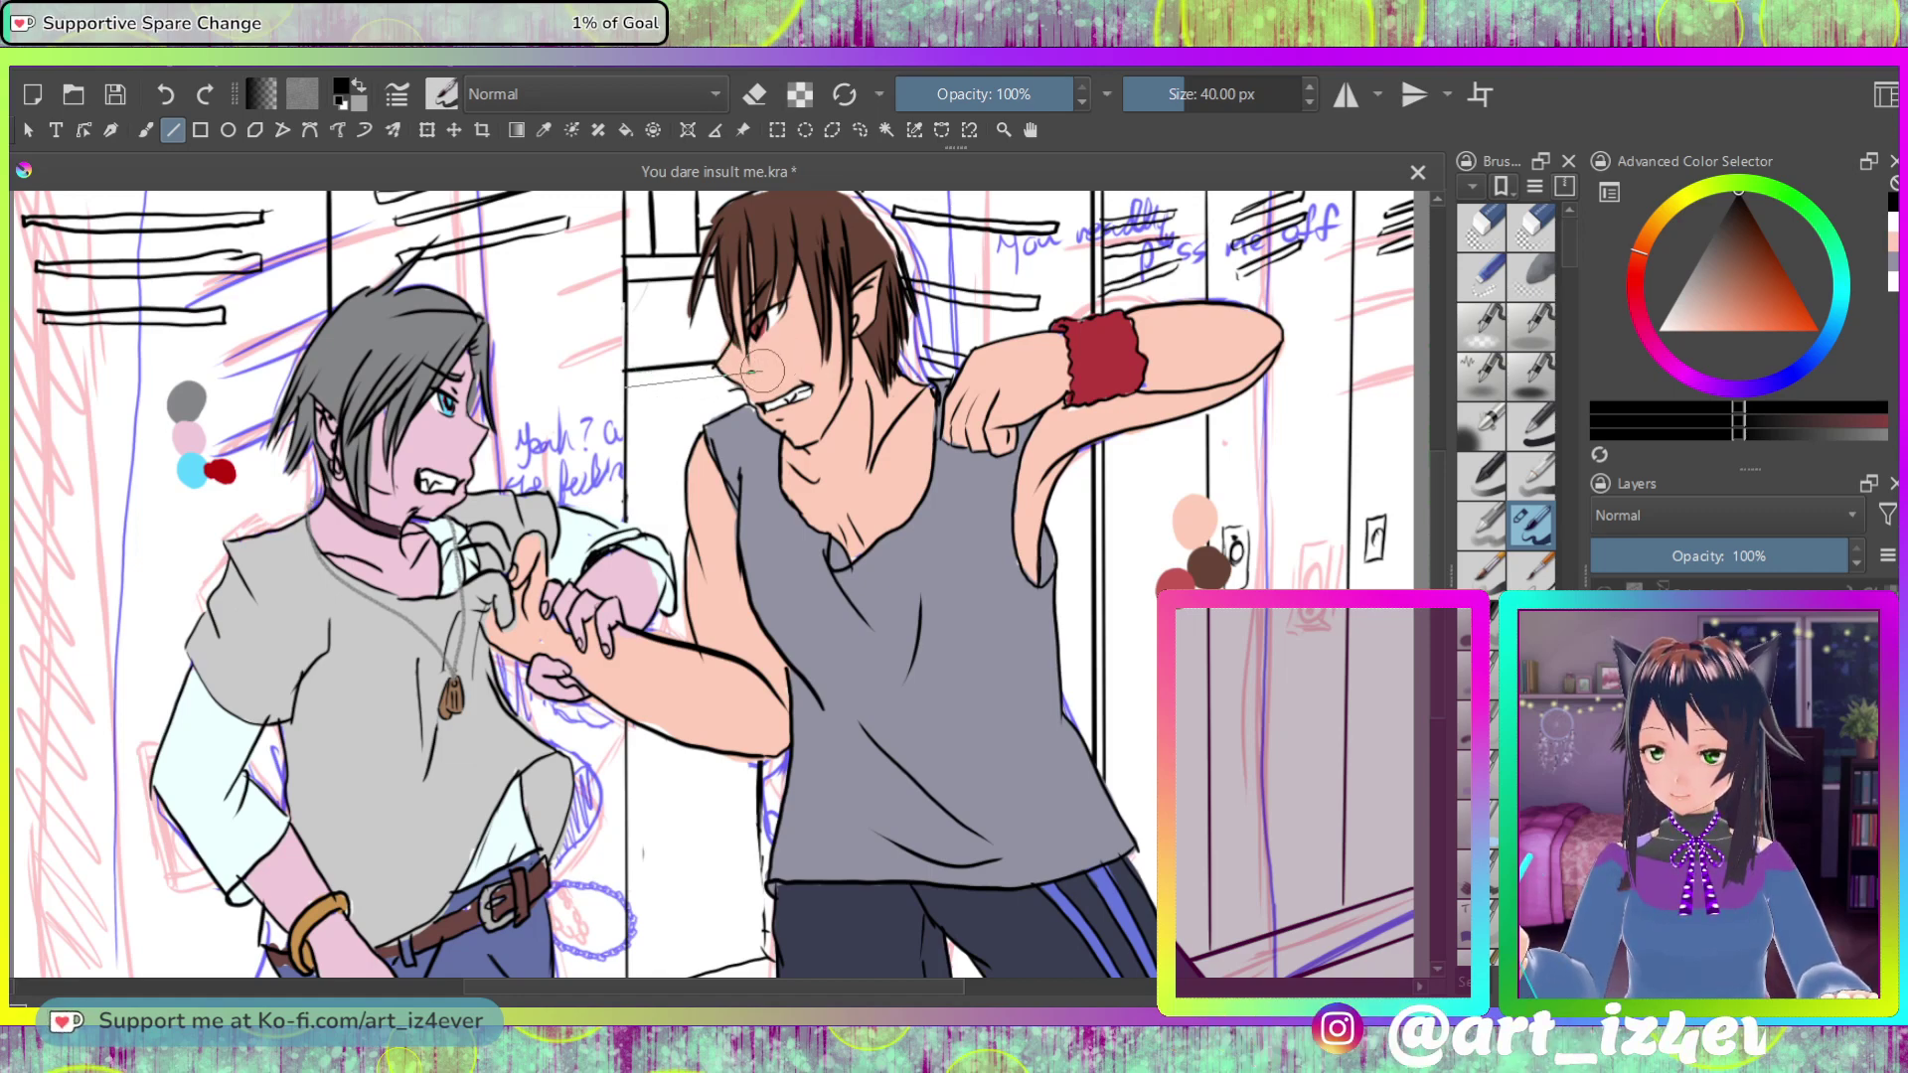
key(b)
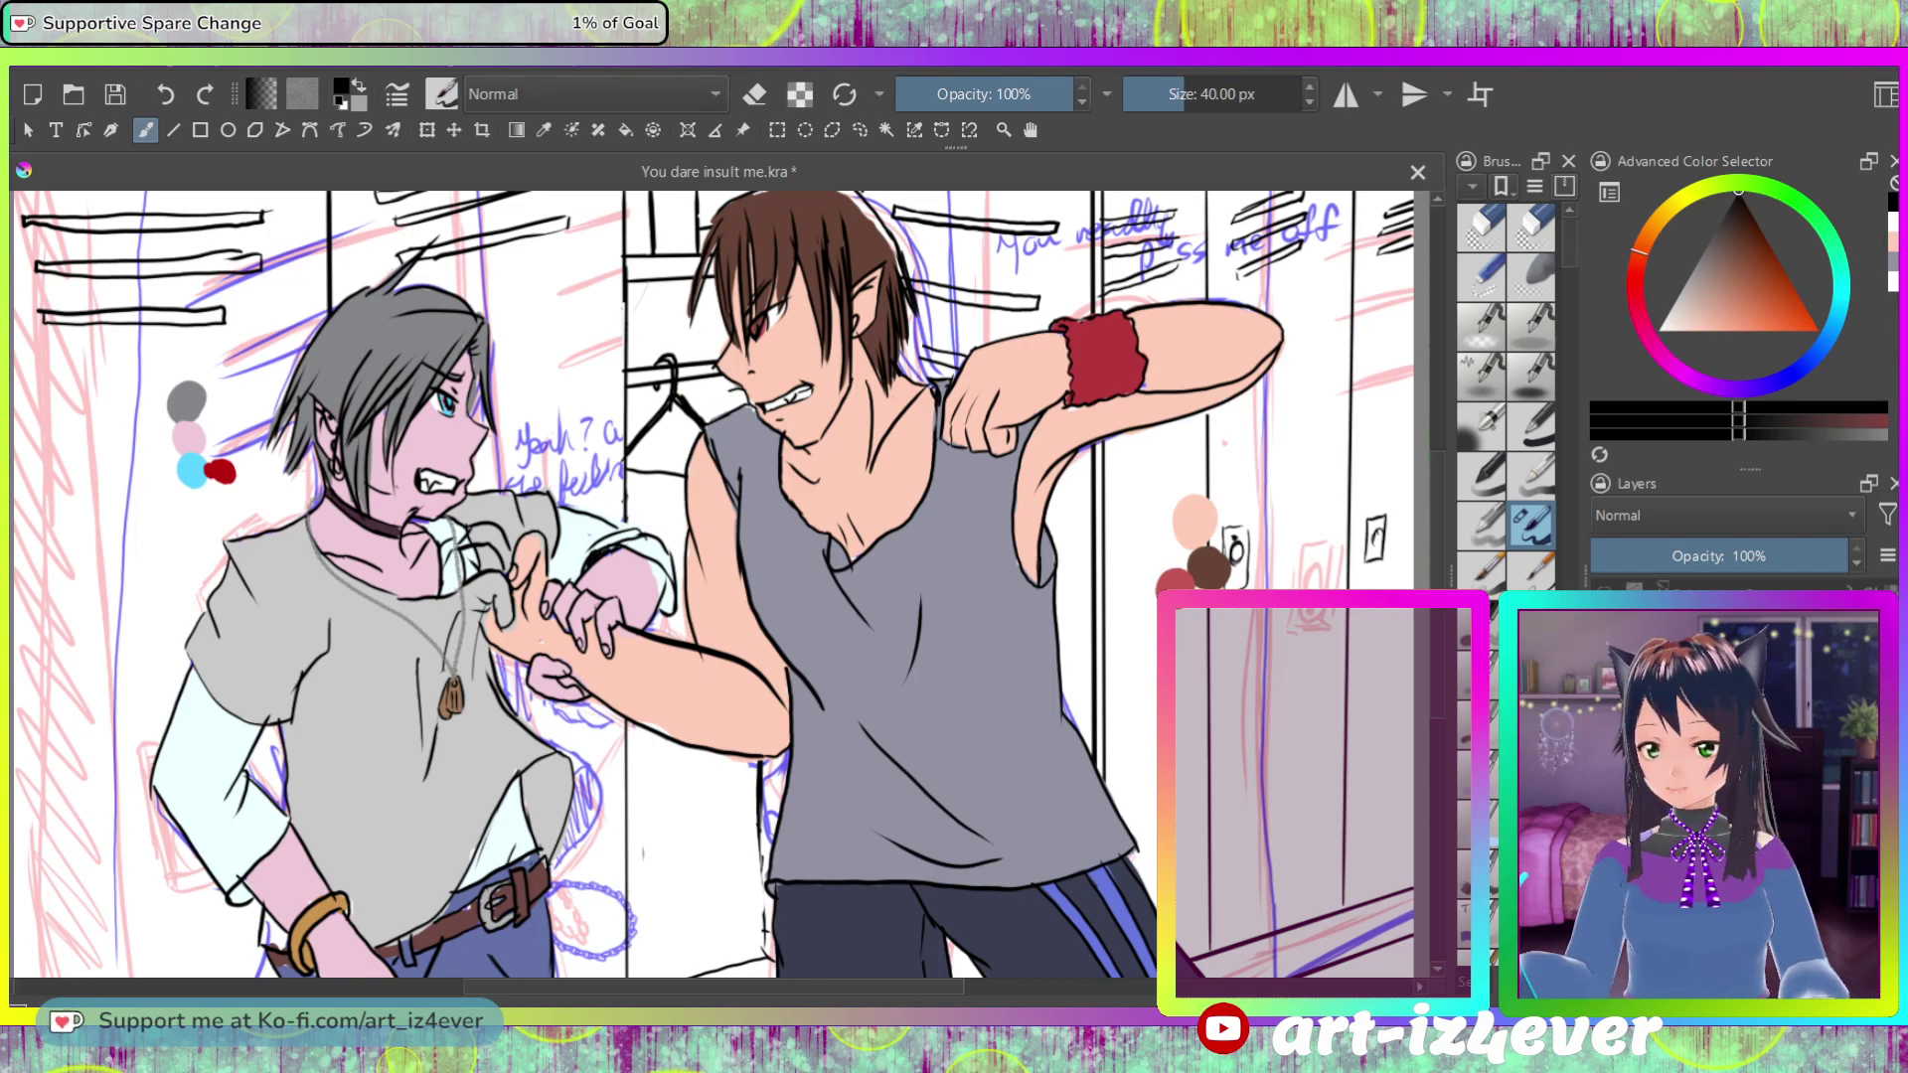
Step: Sketch a jacket in orange-red on the hanger inside the locker, with lapels, sleeve, buttoned cuff and lower edge lines
click(1876, 588)
click(1819, 332)
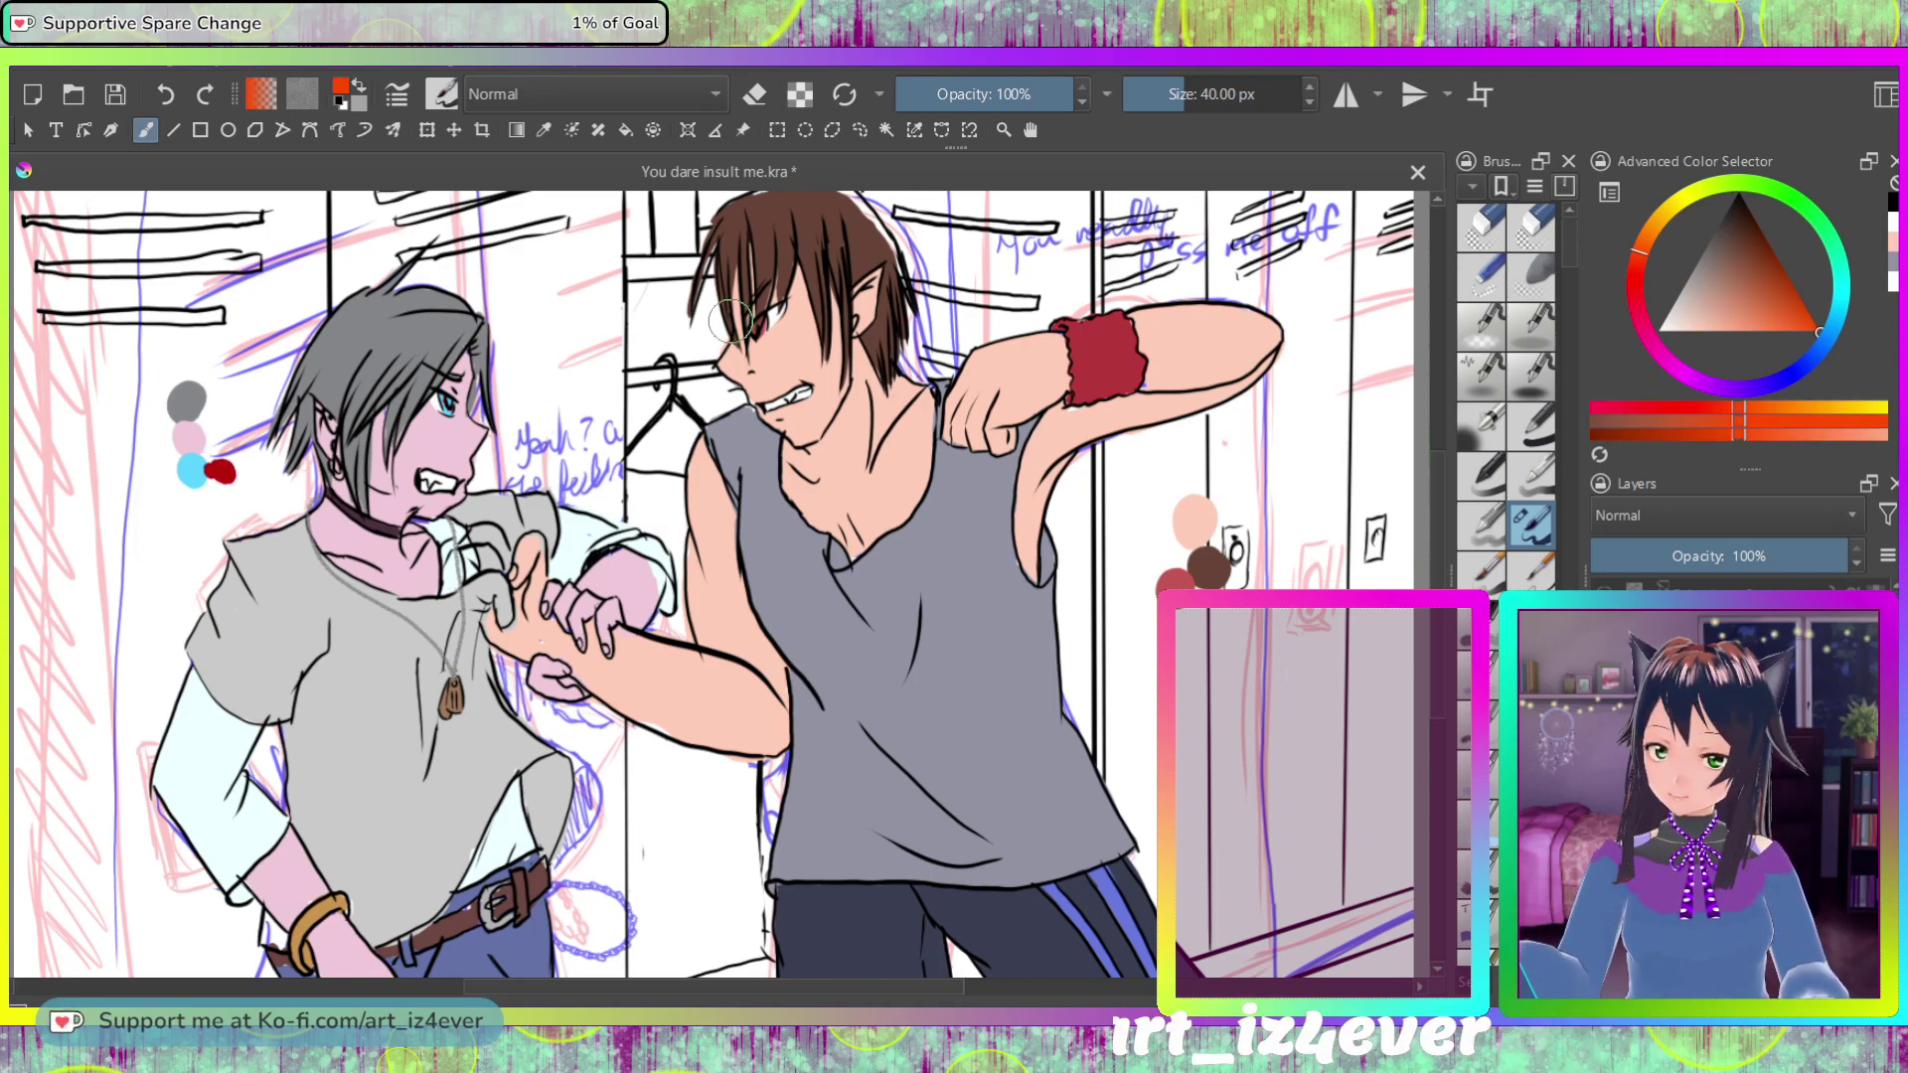
drag(692, 413, 649, 535)
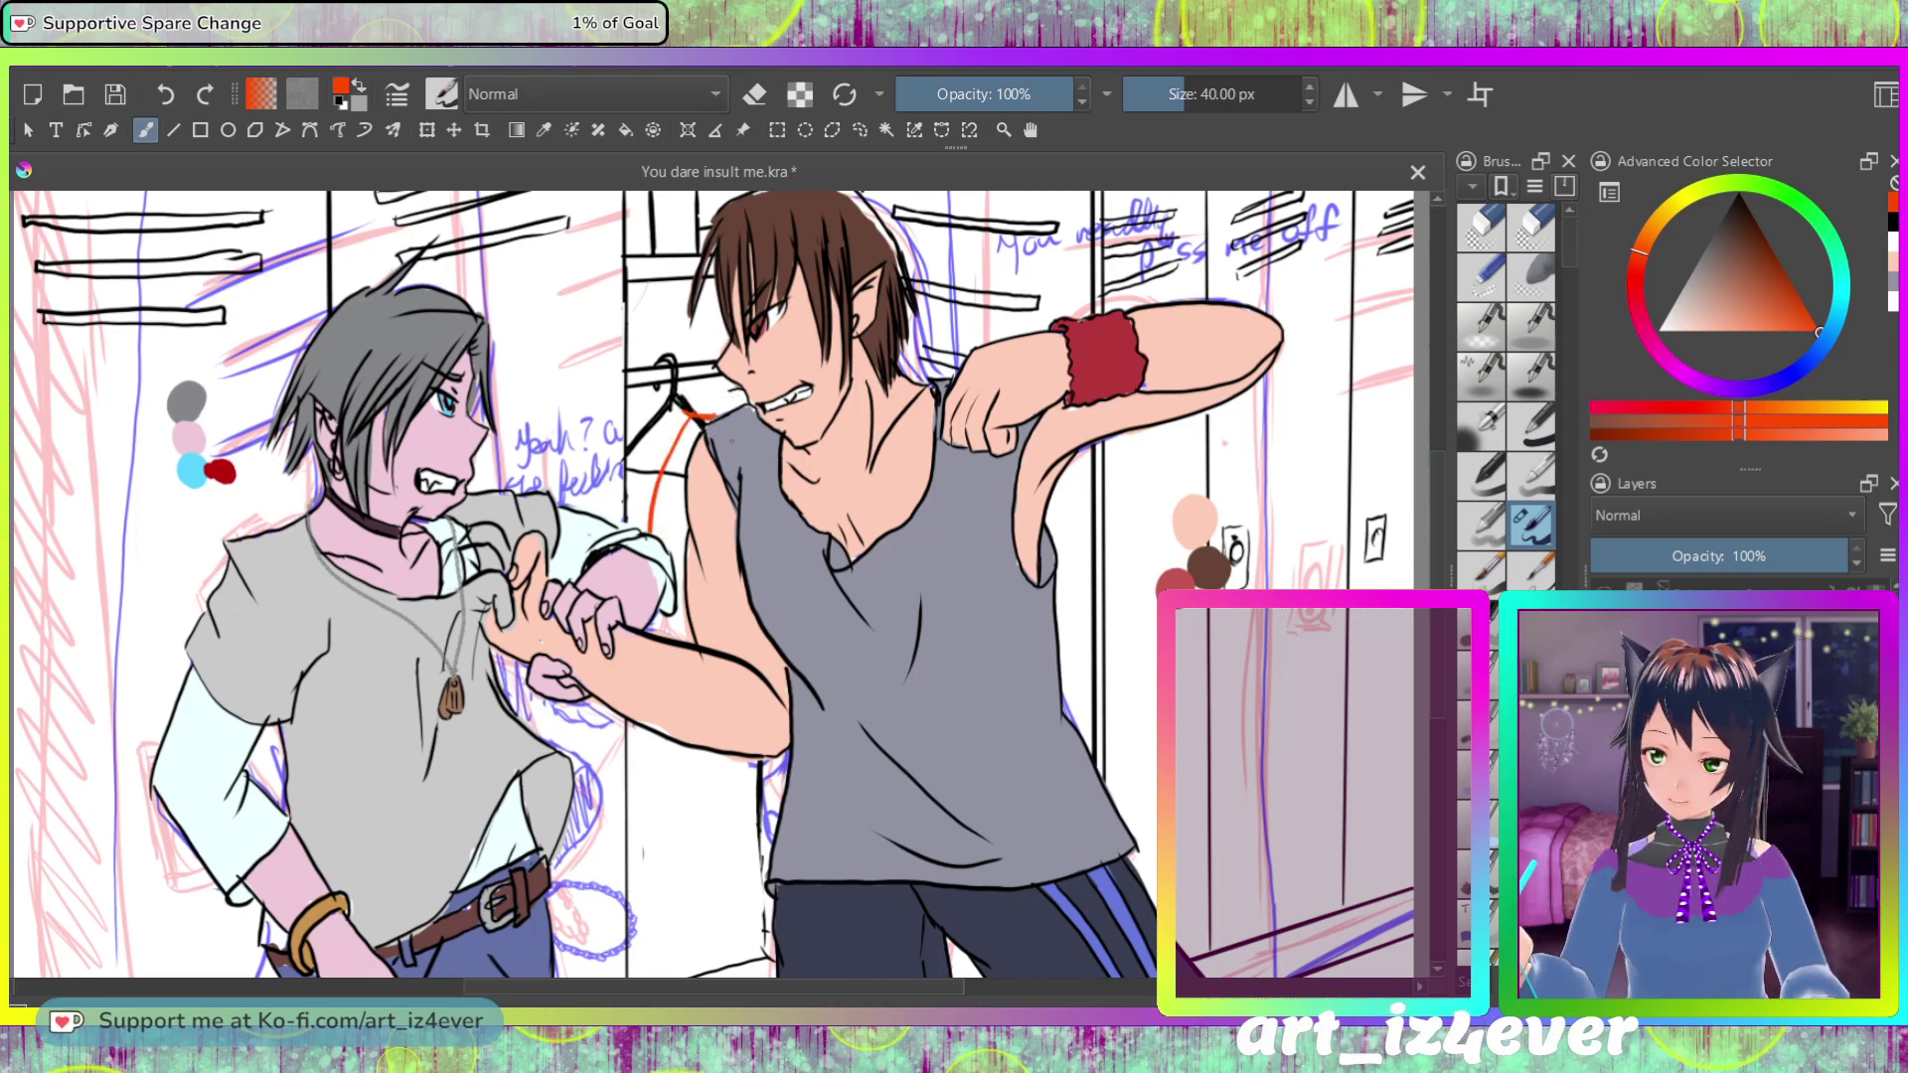
mouse_move(675, 519)
mouse_down()
mouse_move(633, 446)
mouse_move(632, 524)
mouse_up()
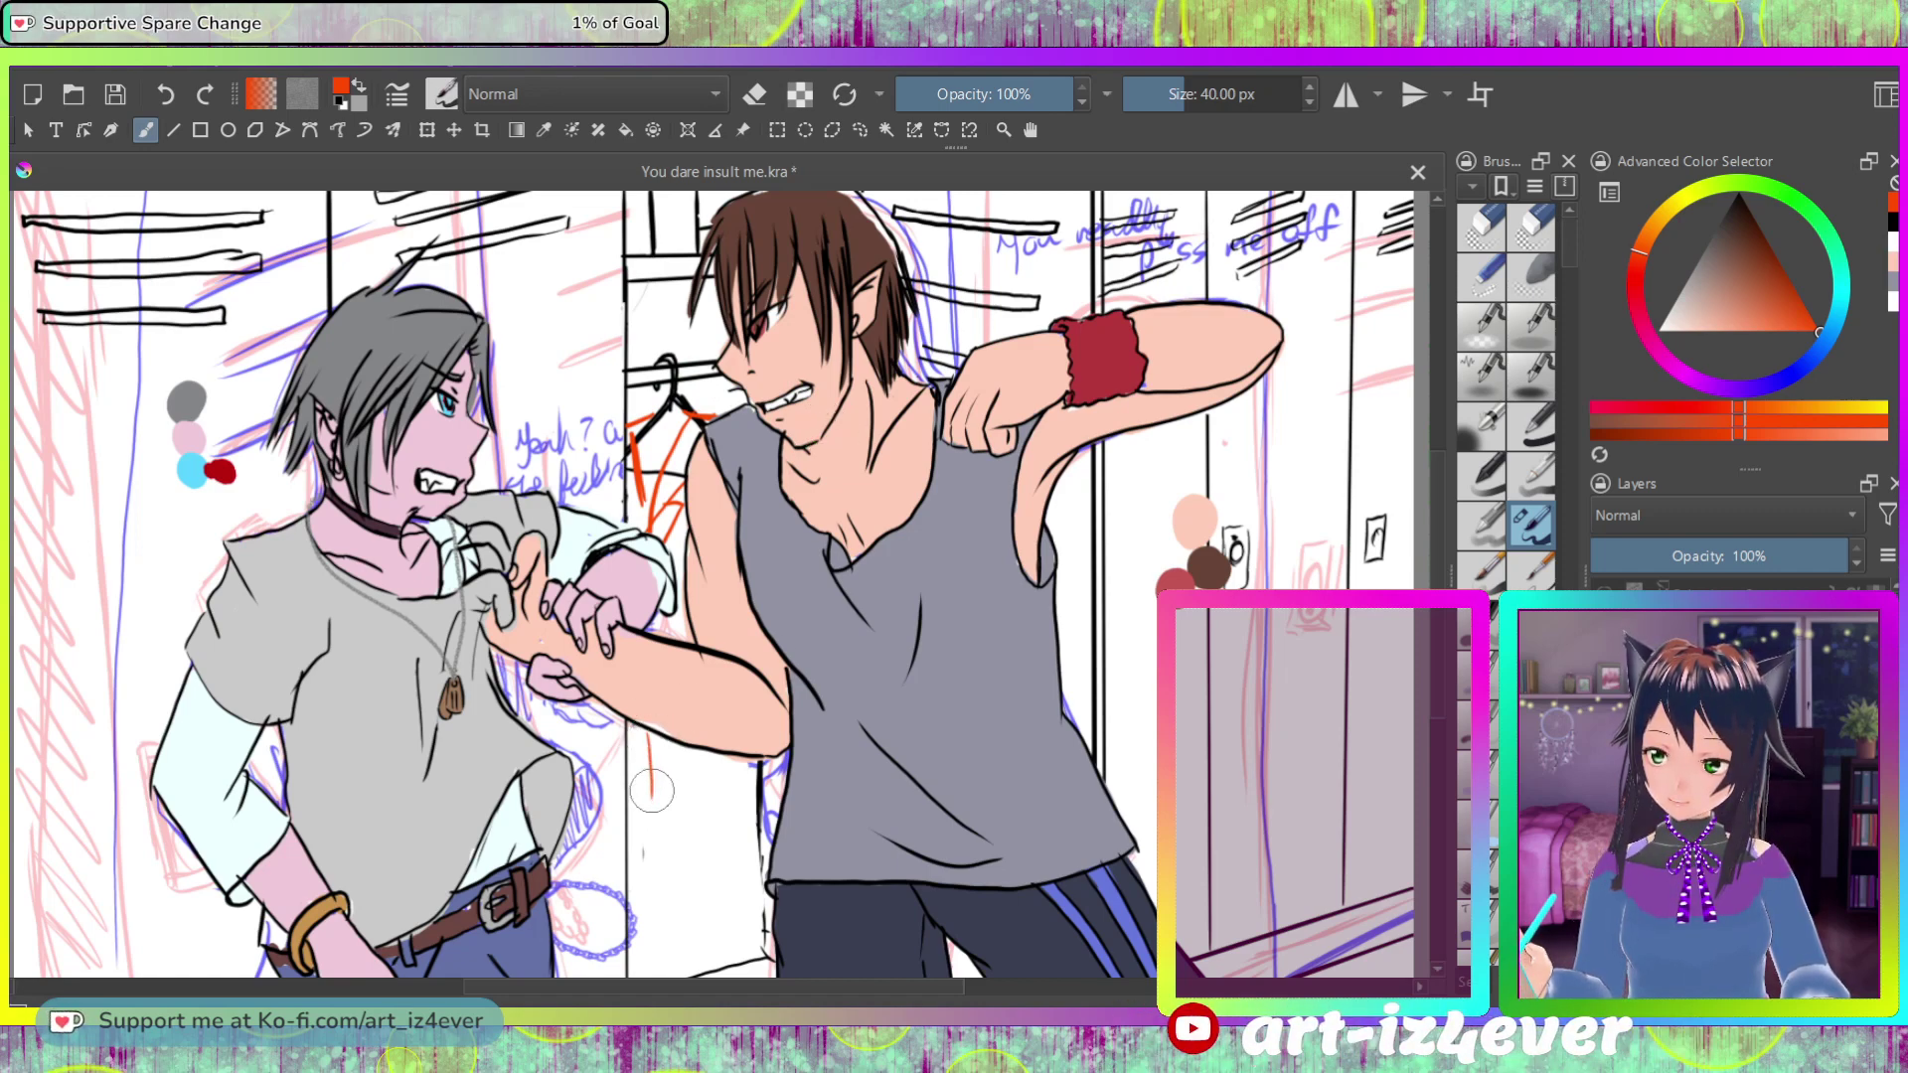
mouse_move(648, 740)
mouse_down()
mouse_move(651, 782)
mouse_move(695, 809)
mouse_move(694, 880)
mouse_up()
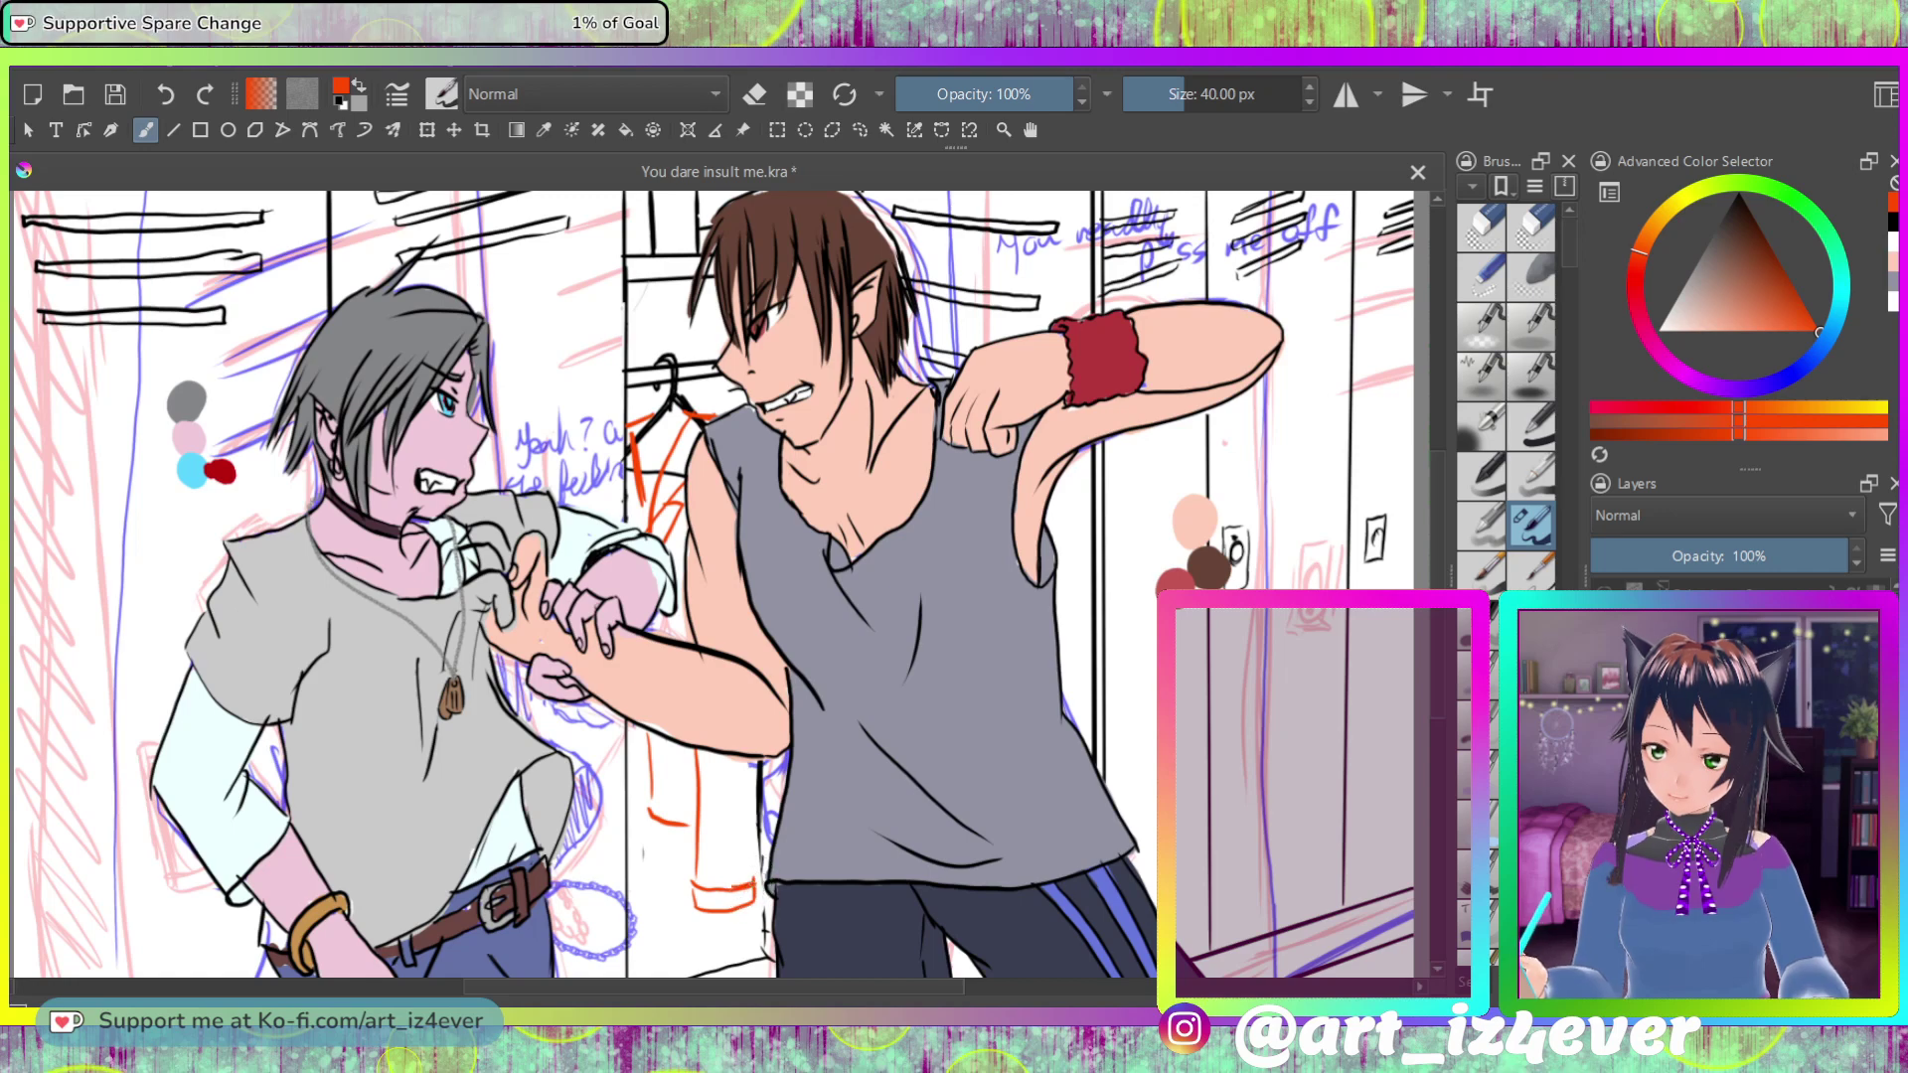
mouse_move(753, 863)
mouse_down()
mouse_move(705, 877)
mouse_move(706, 845)
mouse_move(649, 793)
mouse_move(654, 826)
mouse_move(693, 852)
mouse_up()
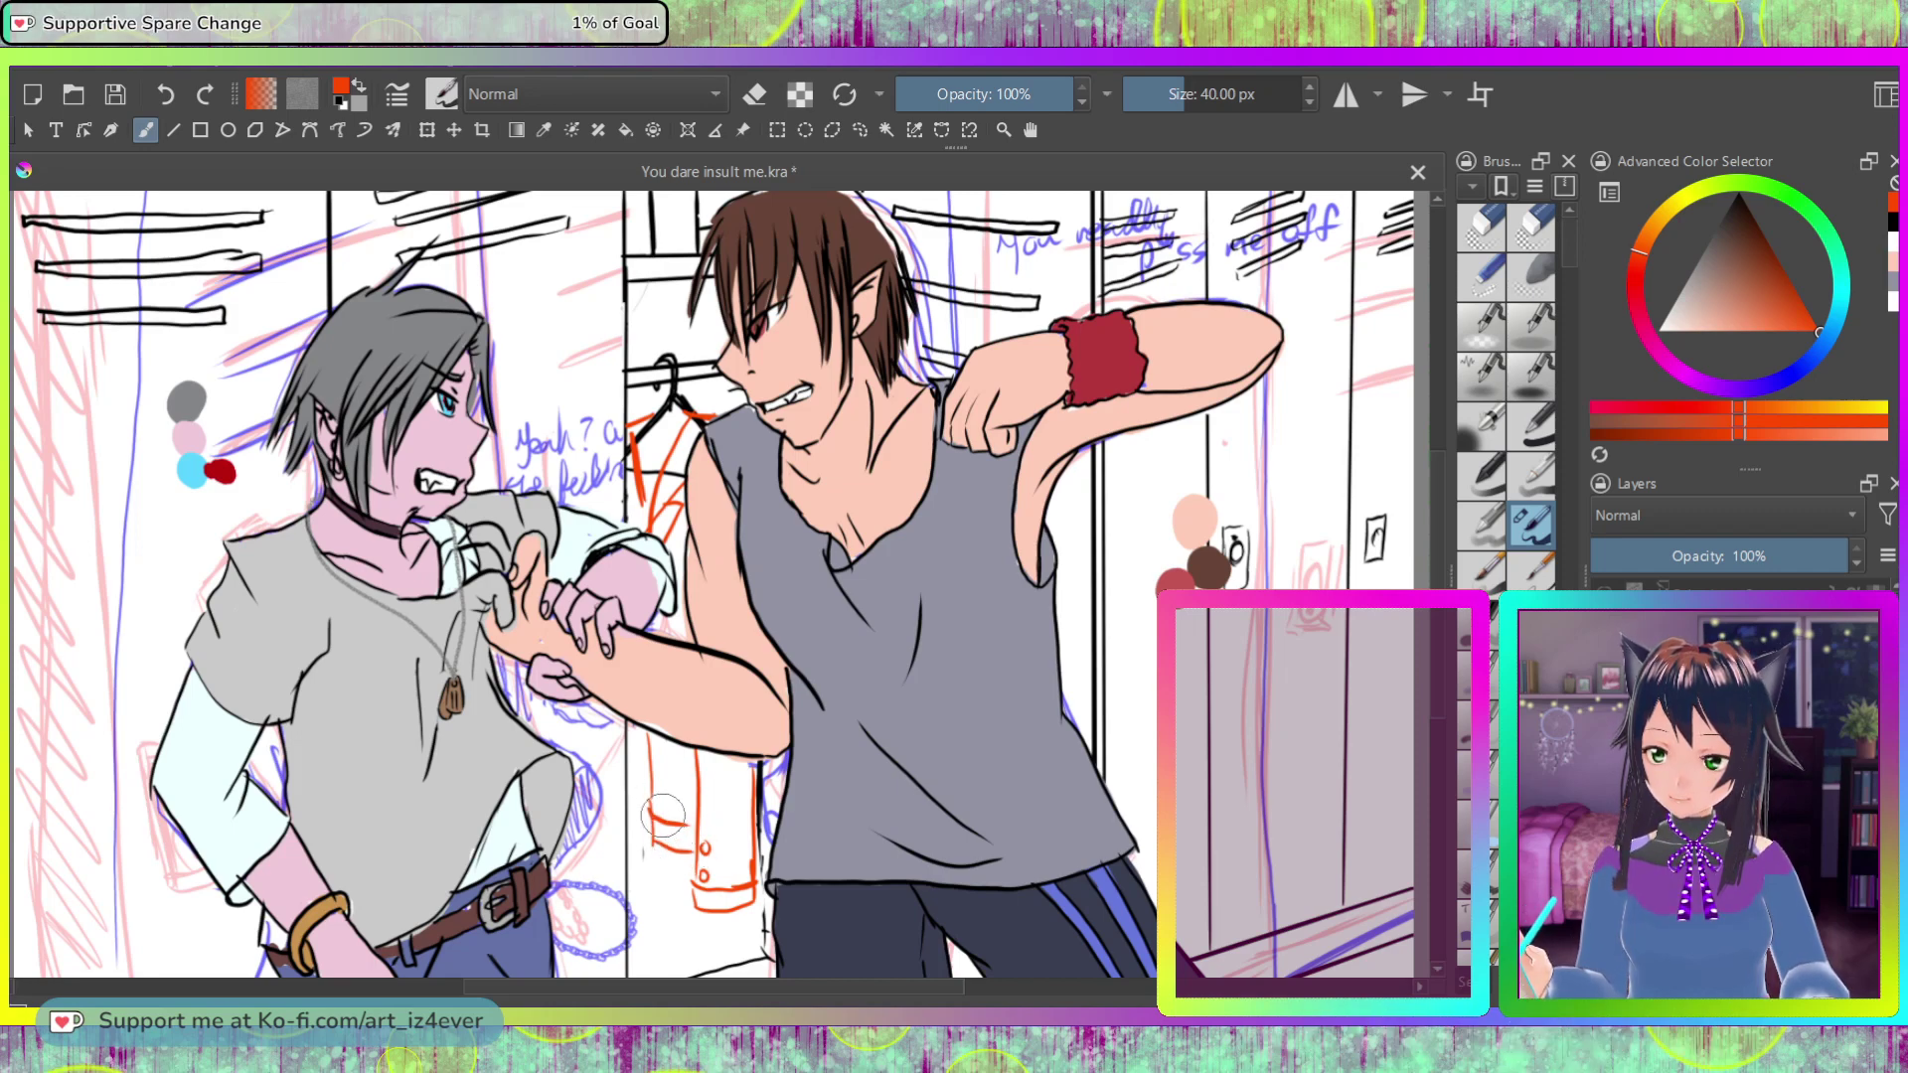
Step: Refine the orange-red jacket sketch below the man's arm, replacing the pocket trial with a button row and adding the bottom hem
key(e)
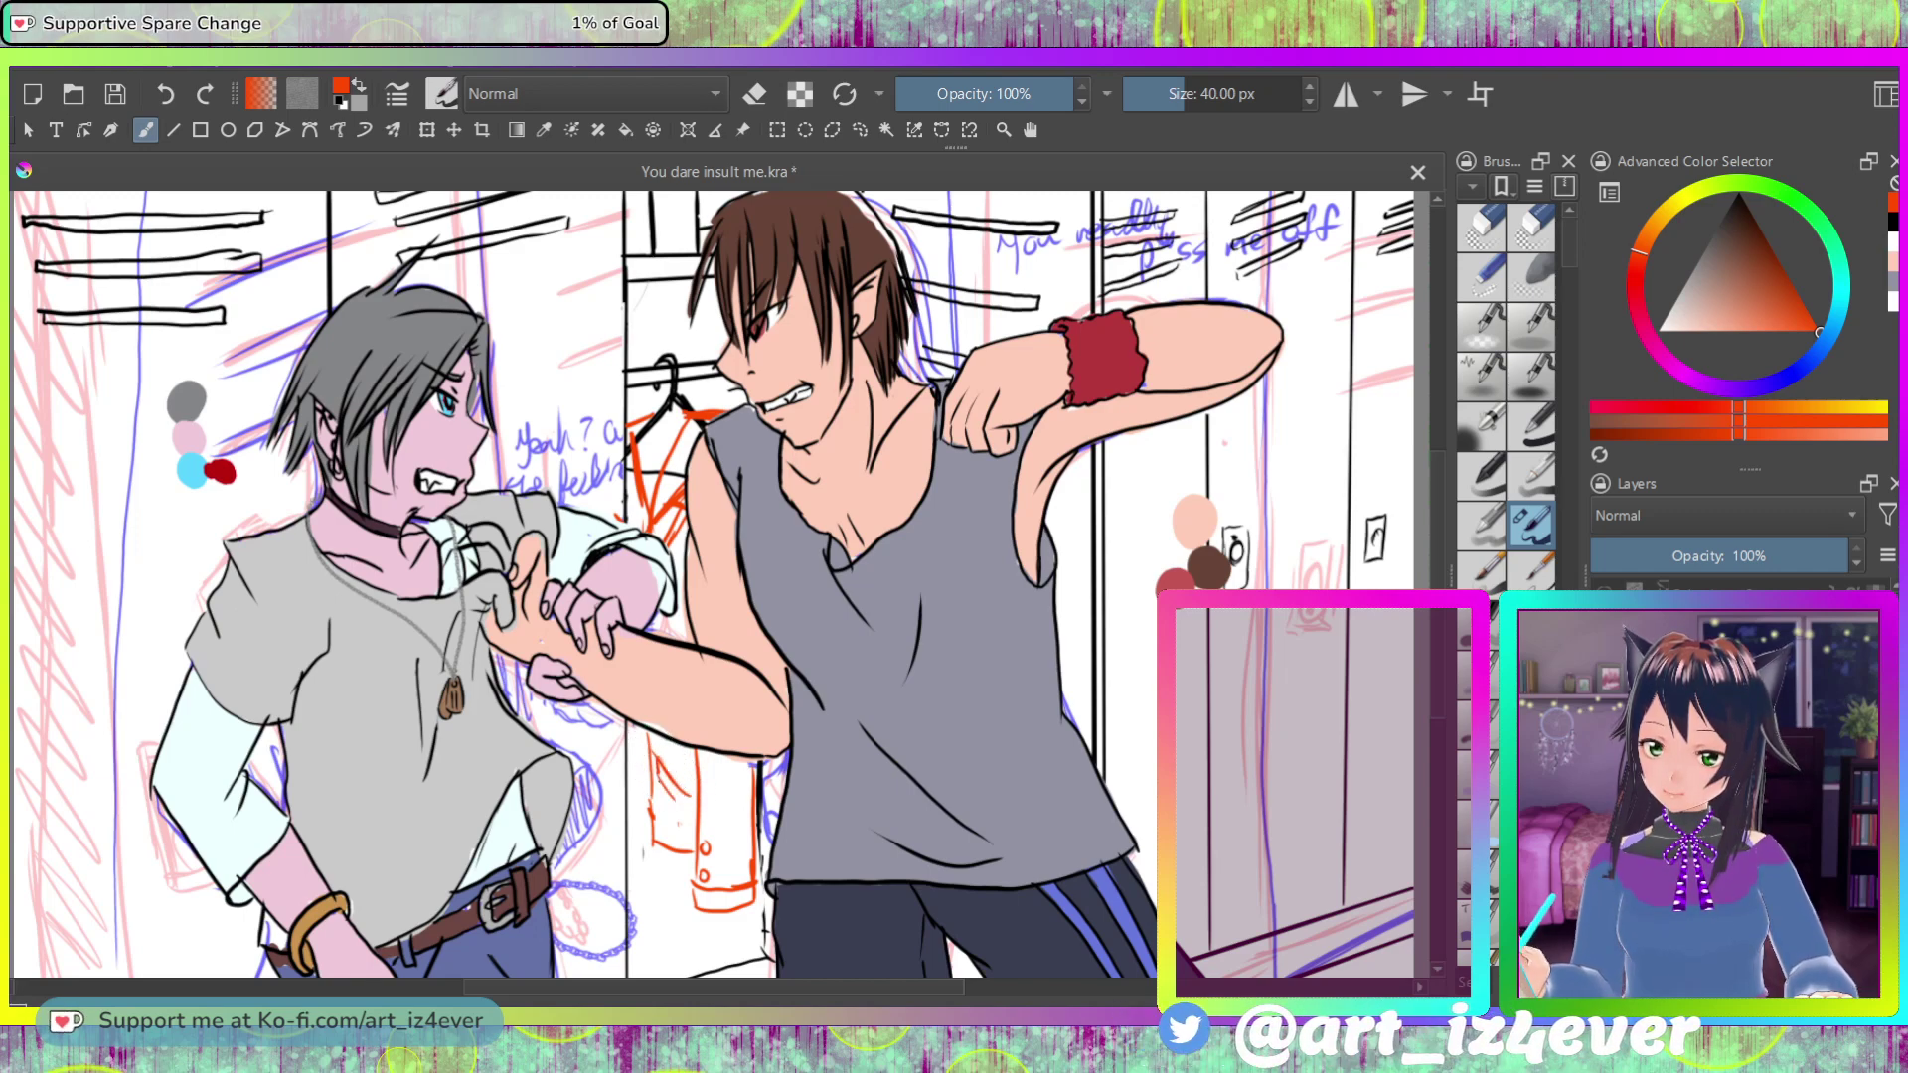
drag(658, 783, 689, 796)
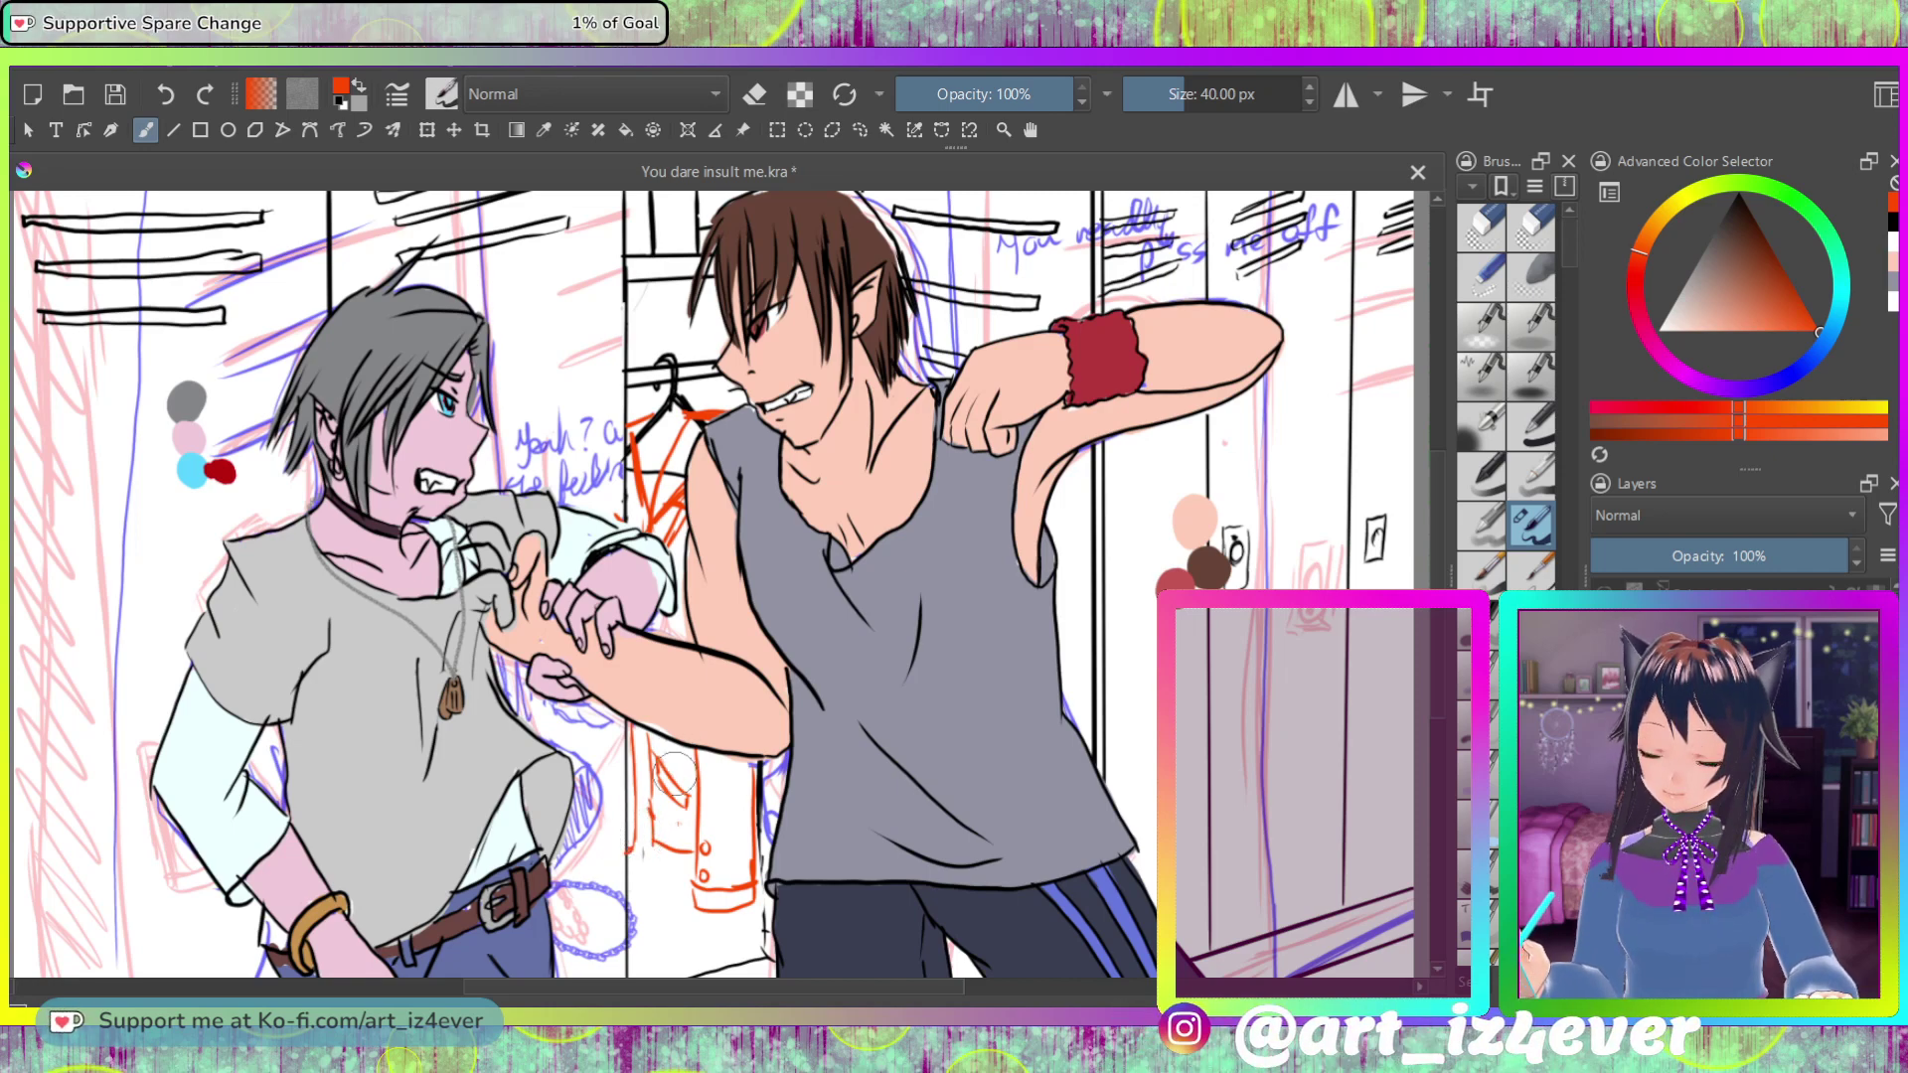
key(e)
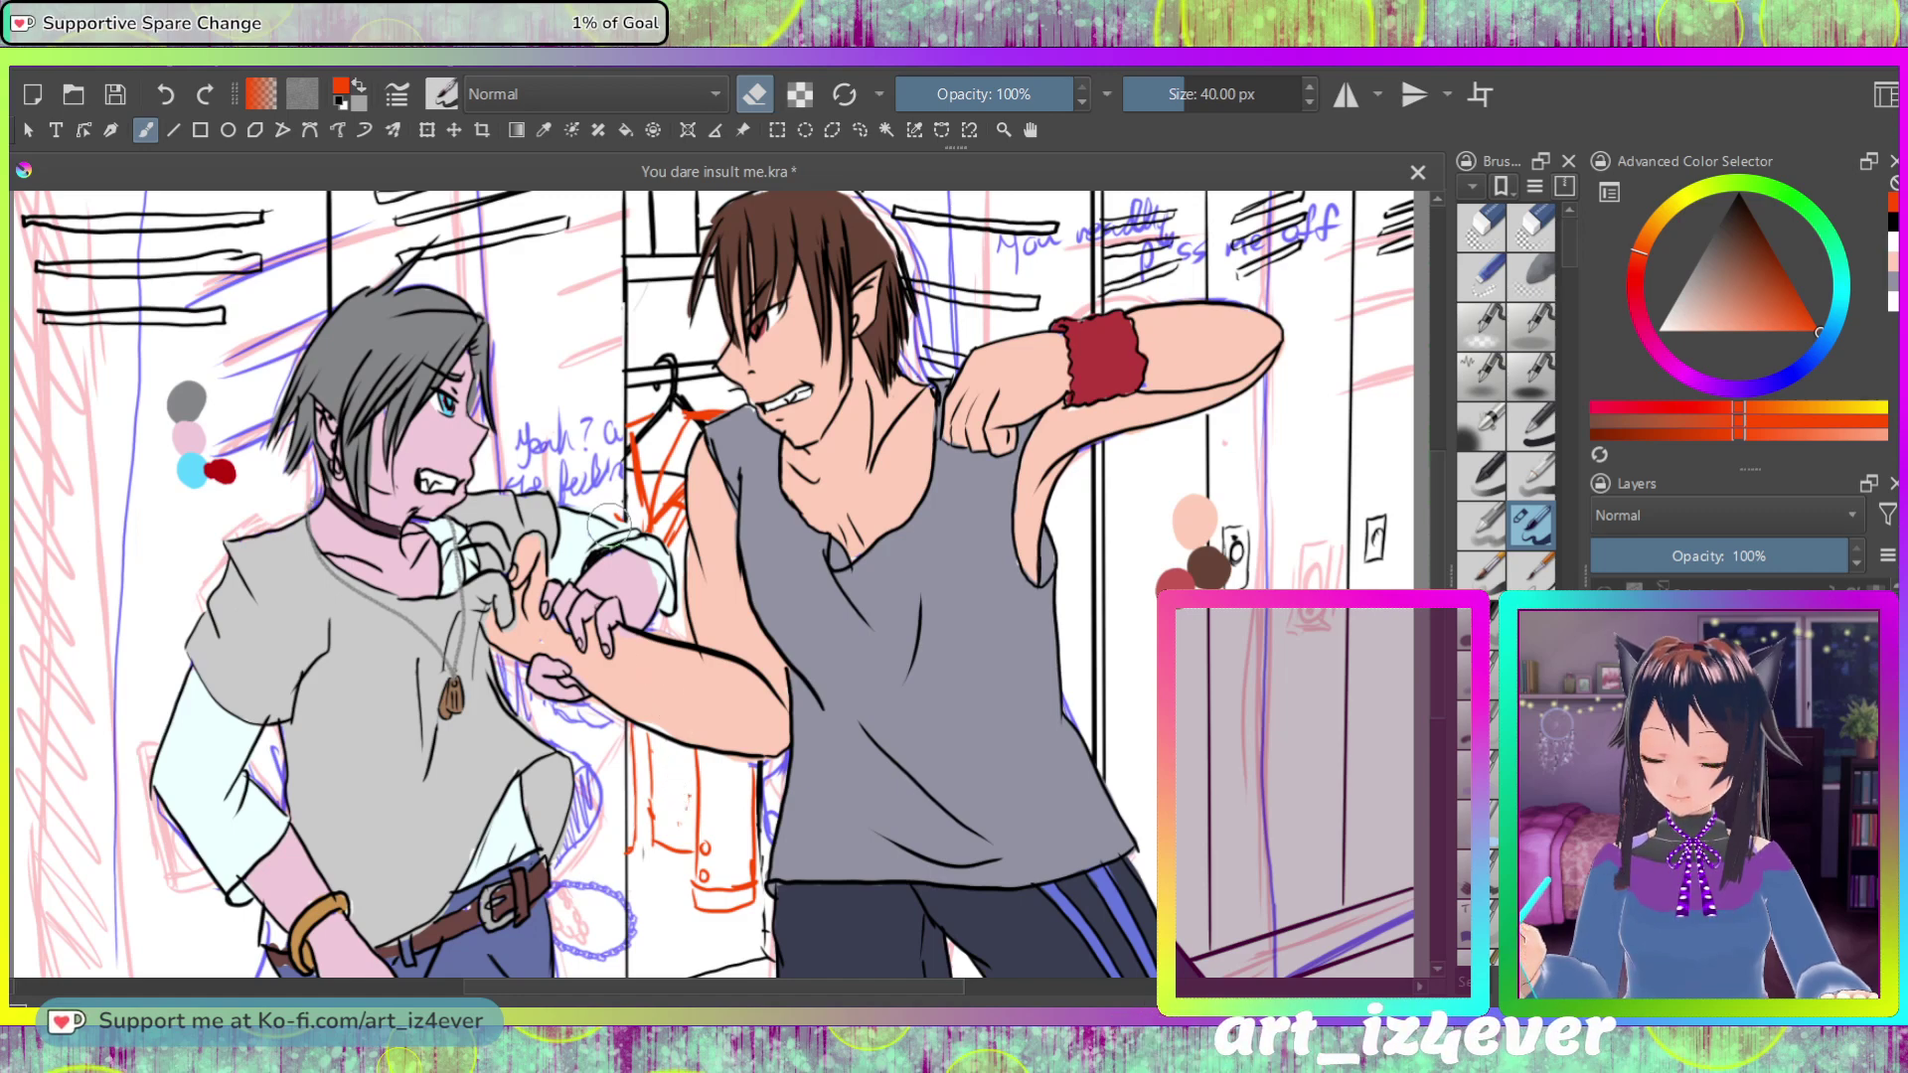
key(e)
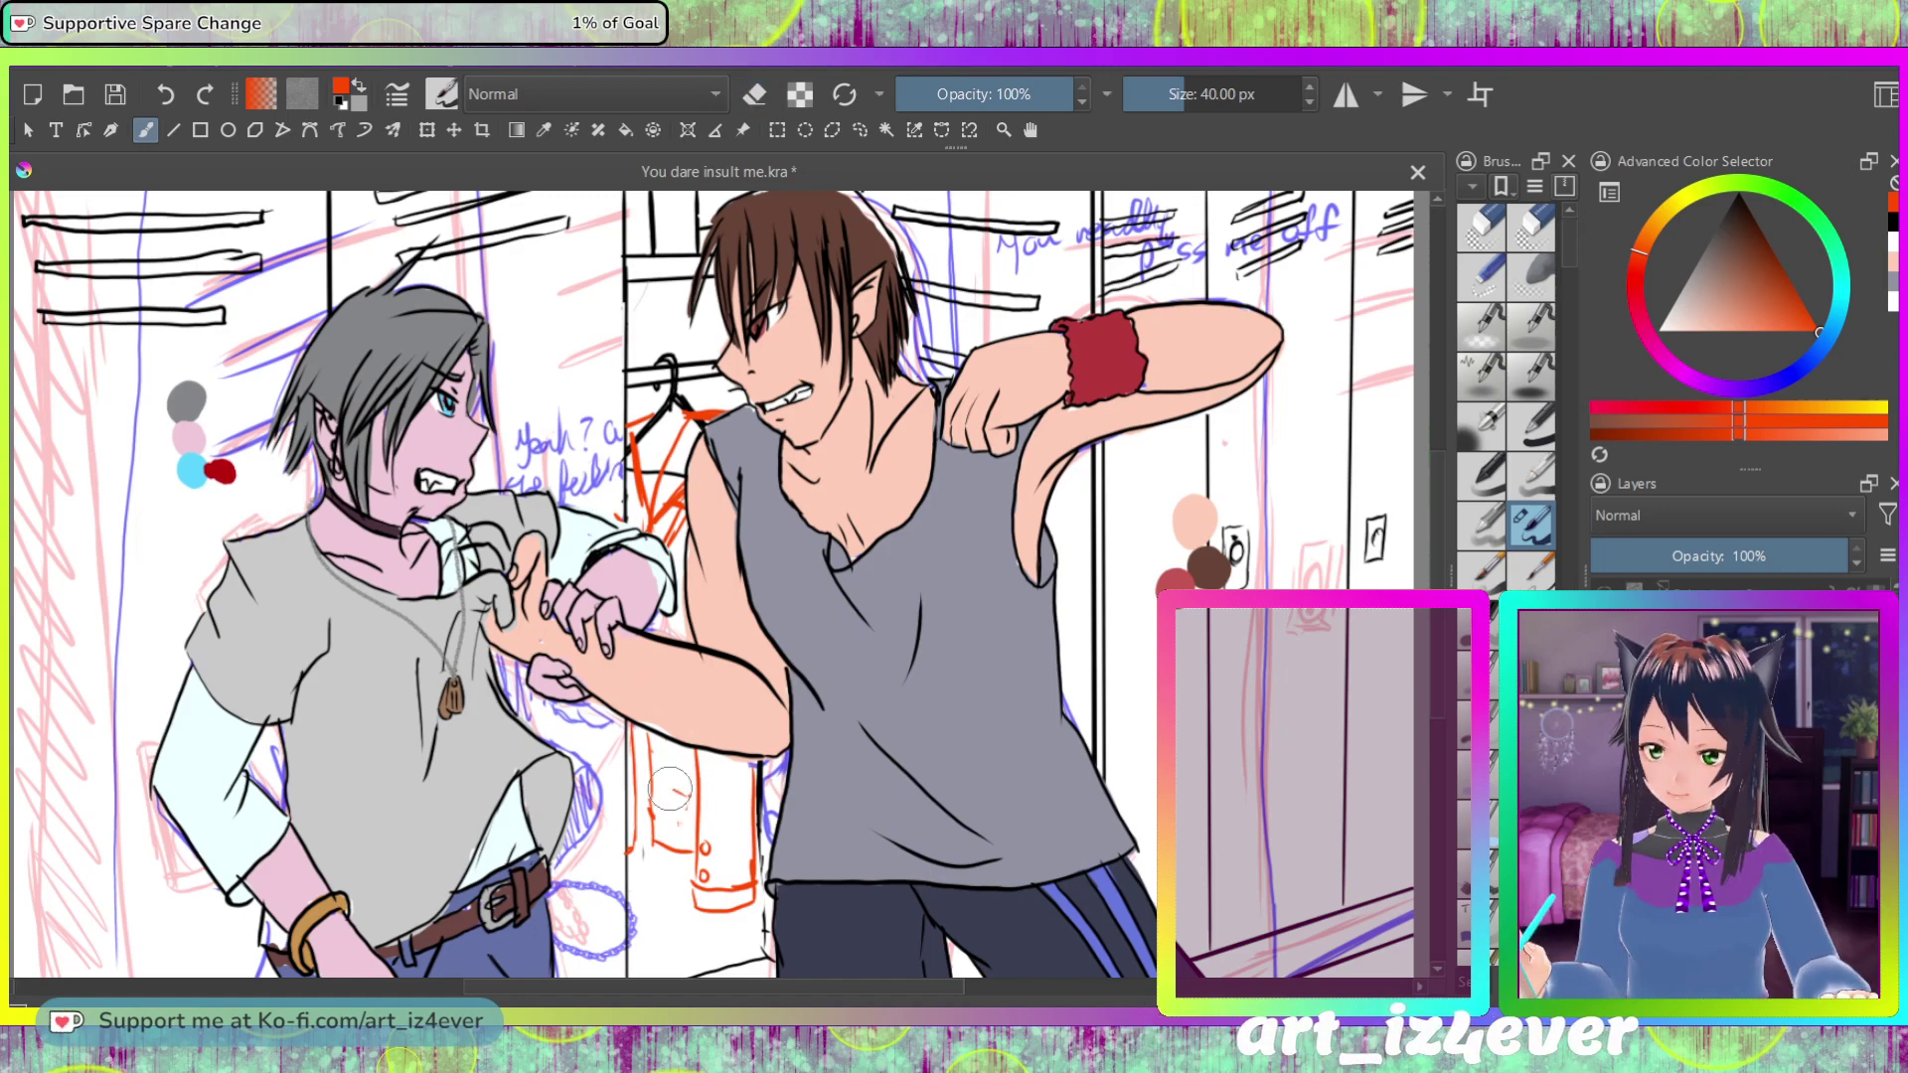
drag(673, 791, 700, 815)
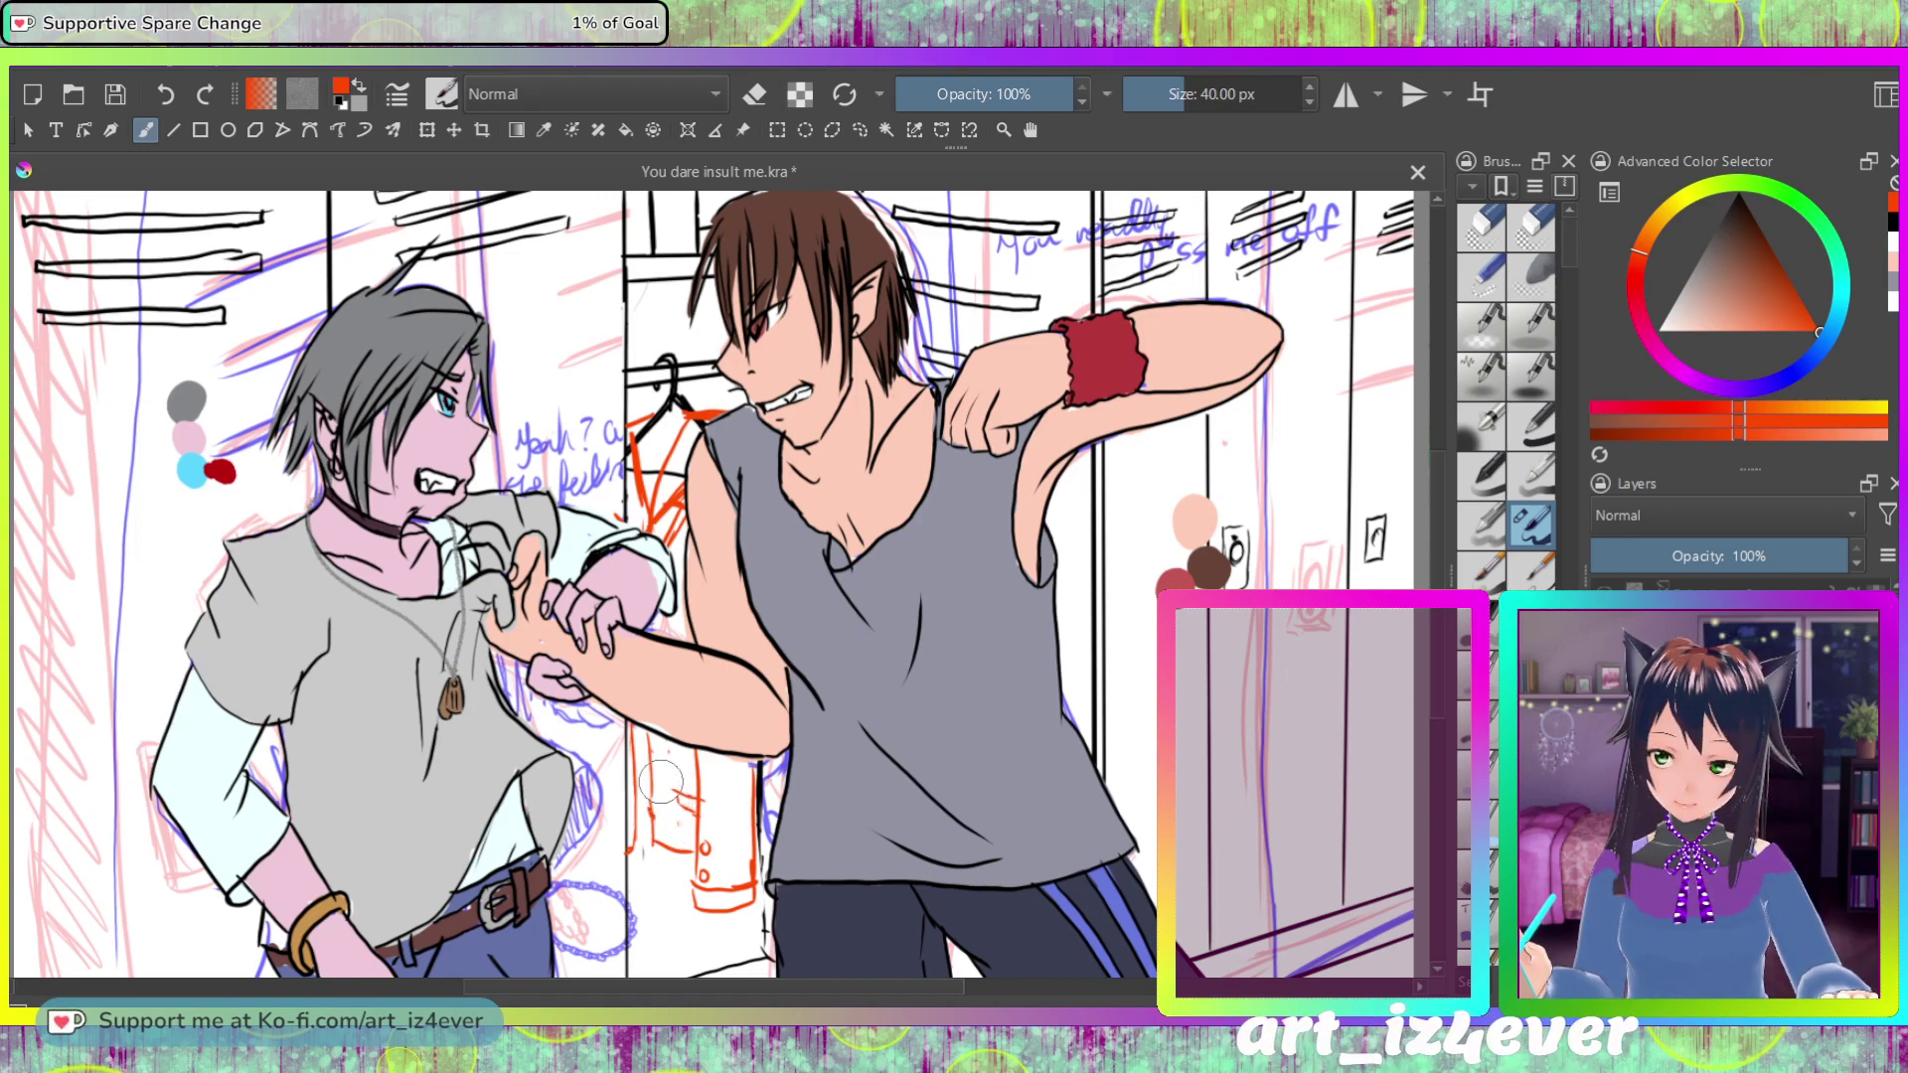
drag(662, 764, 663, 764)
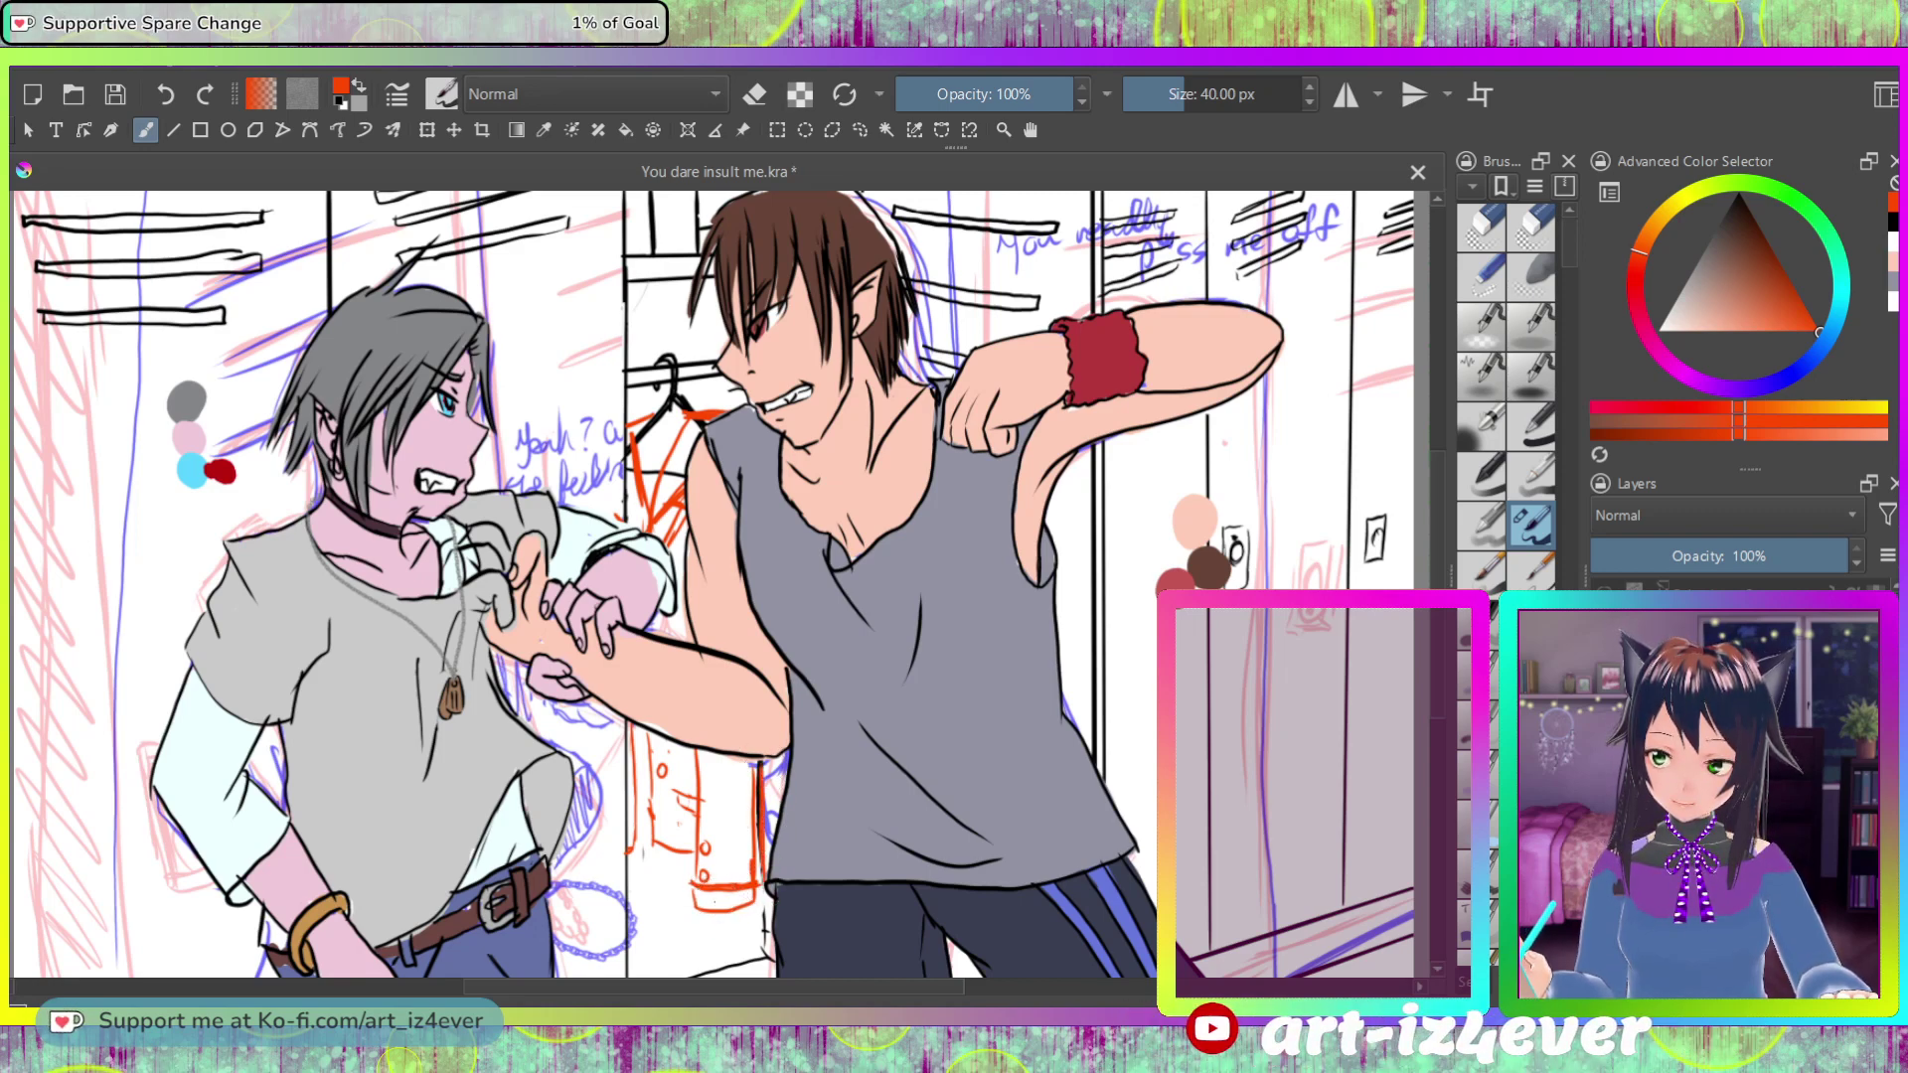
mouse_move(721, 864)
mouse_down()
mouse_move(696, 893)
mouse_move(726, 899)
mouse_up()
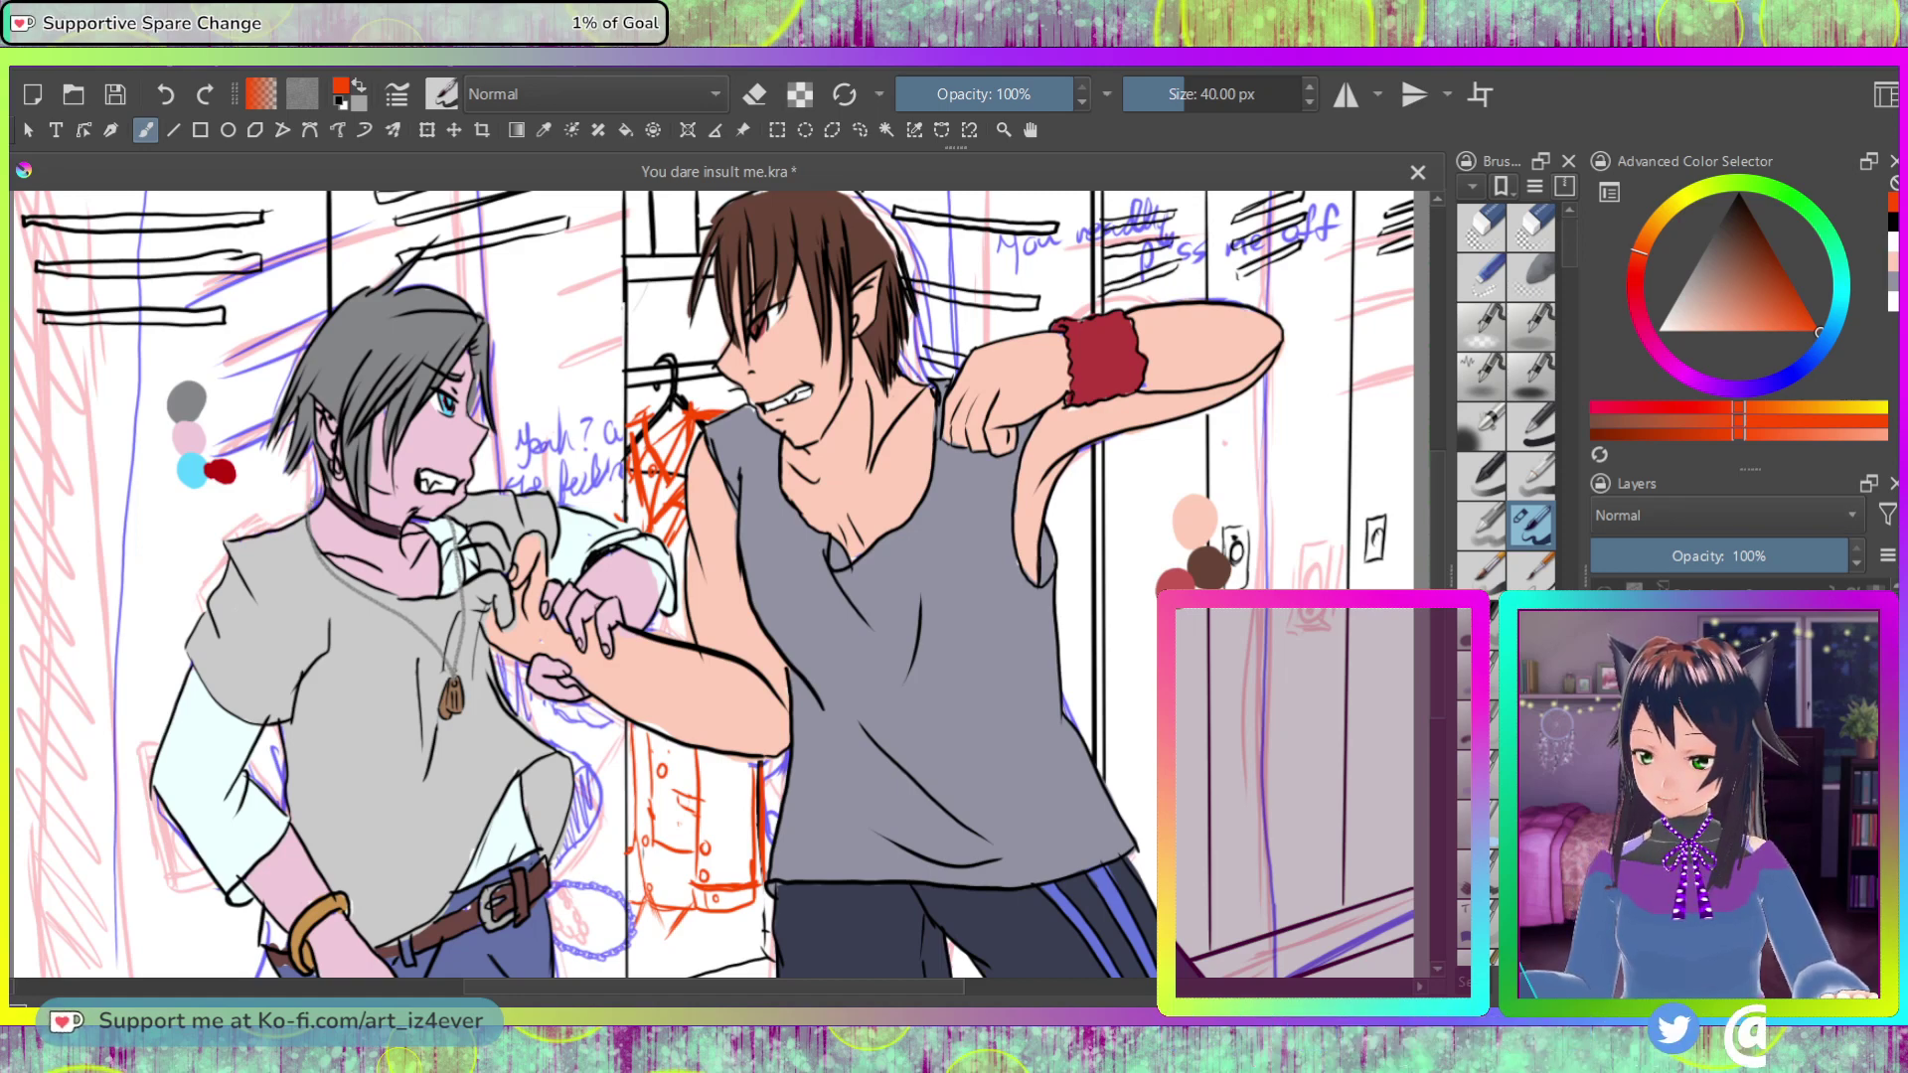
Step: Lower the jacket sketch layer's opacity to 60% and ink the jacket's collar, front, buttons and cuff in black over it
click(1745, 556)
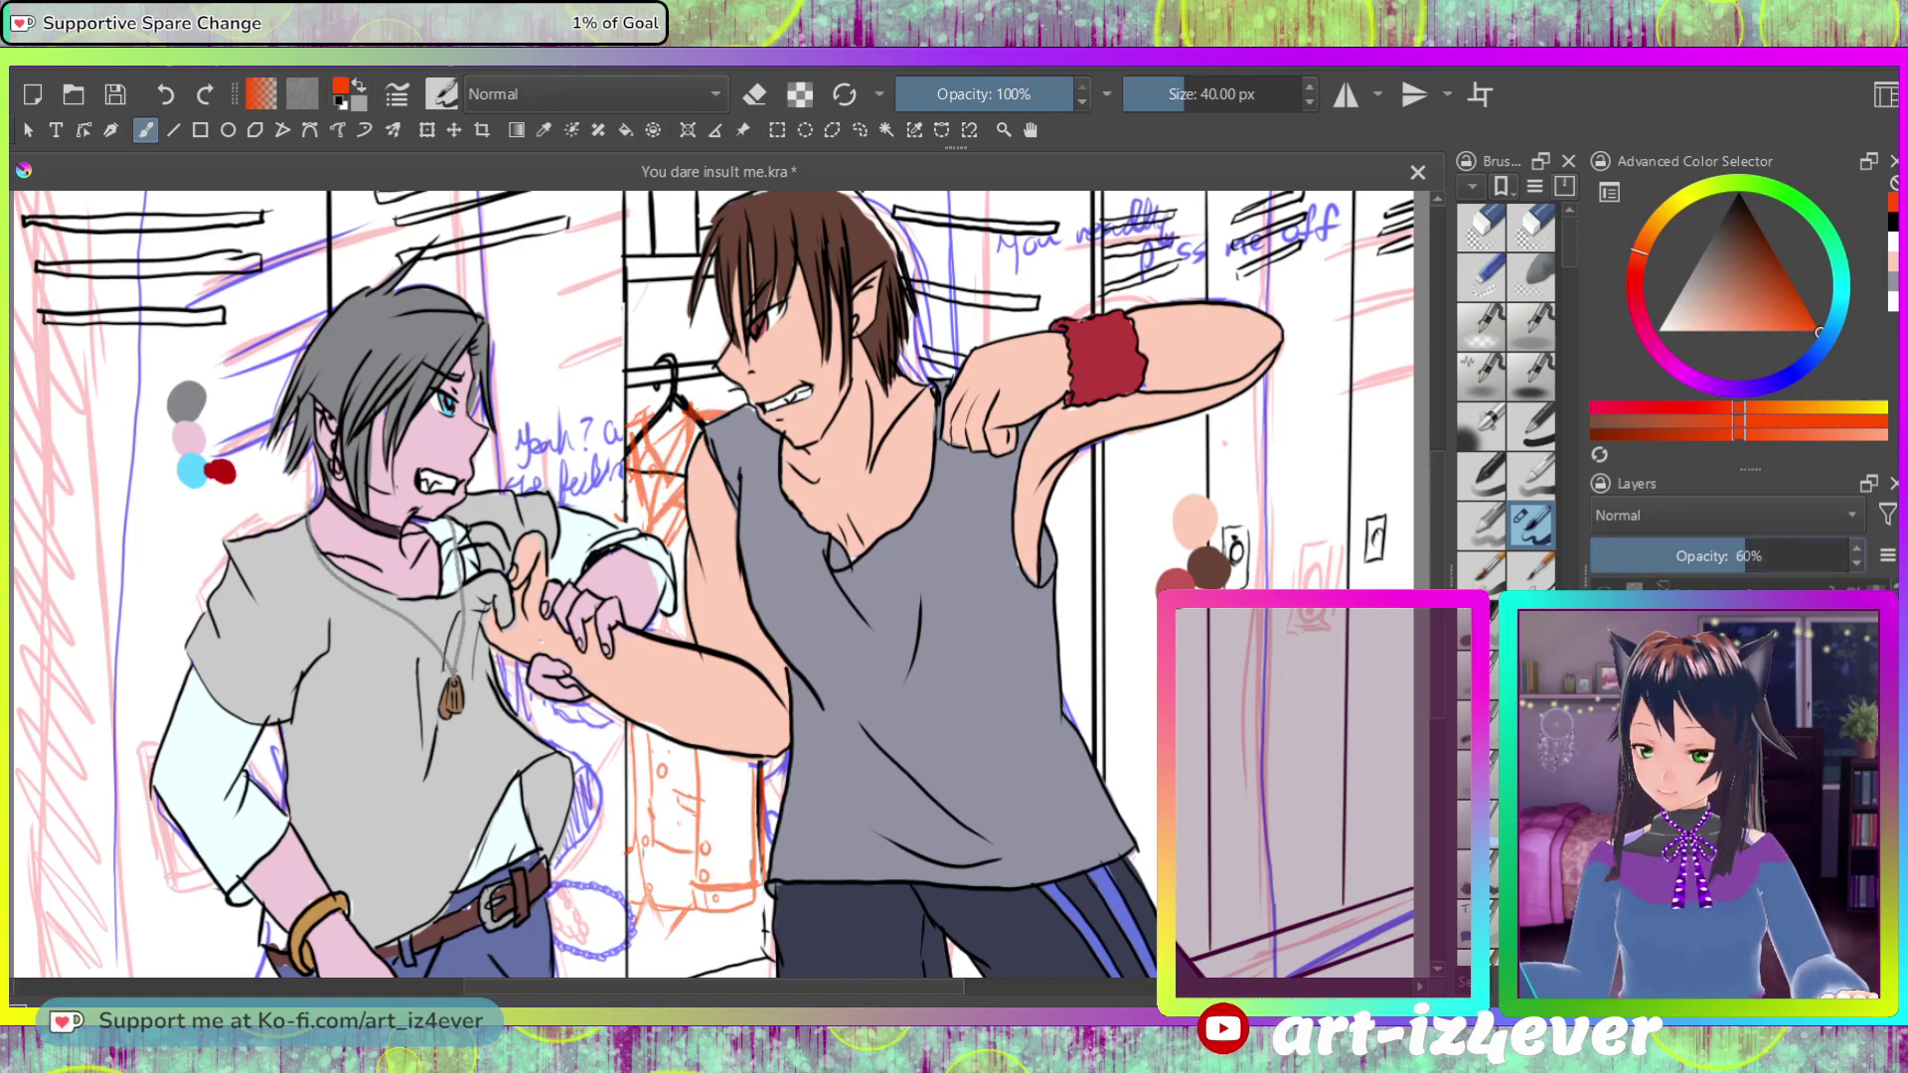
click(1730, 695)
drag(1722, 260, 1738, 193)
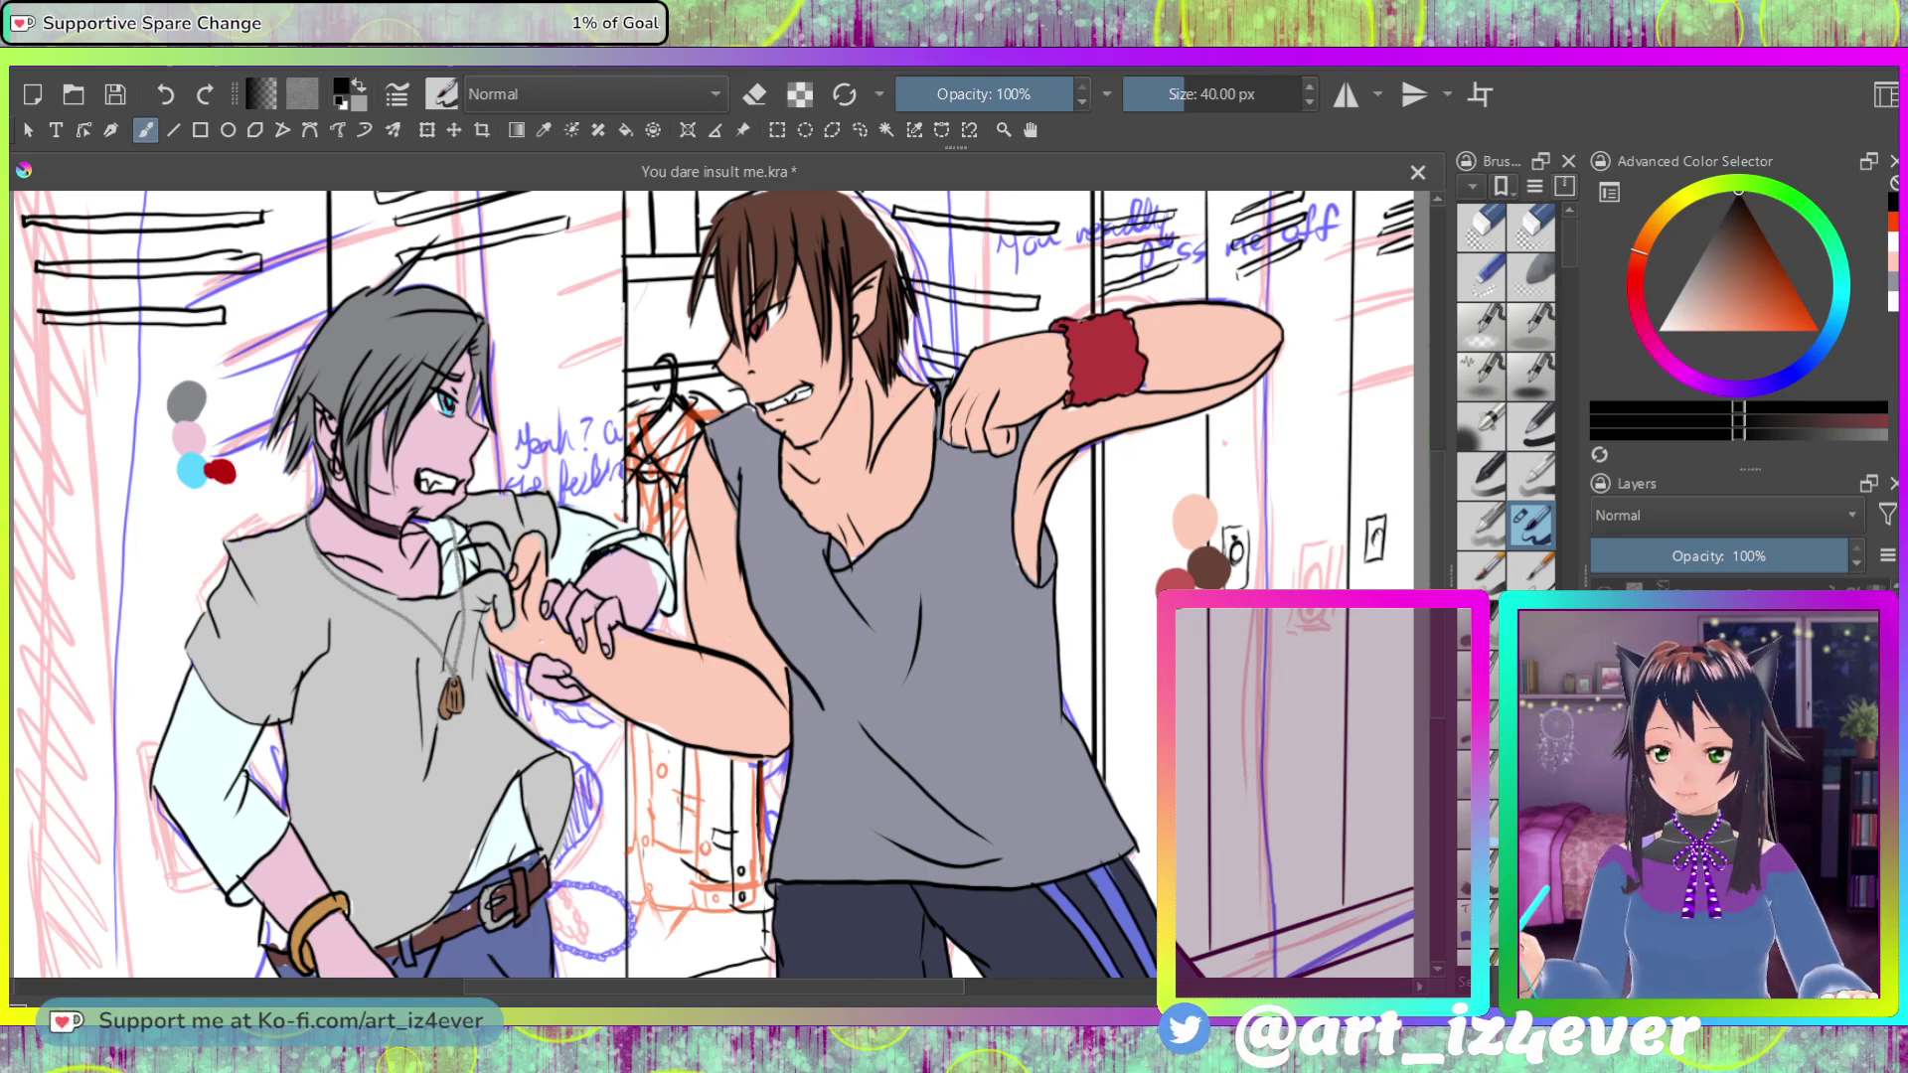
key(e)
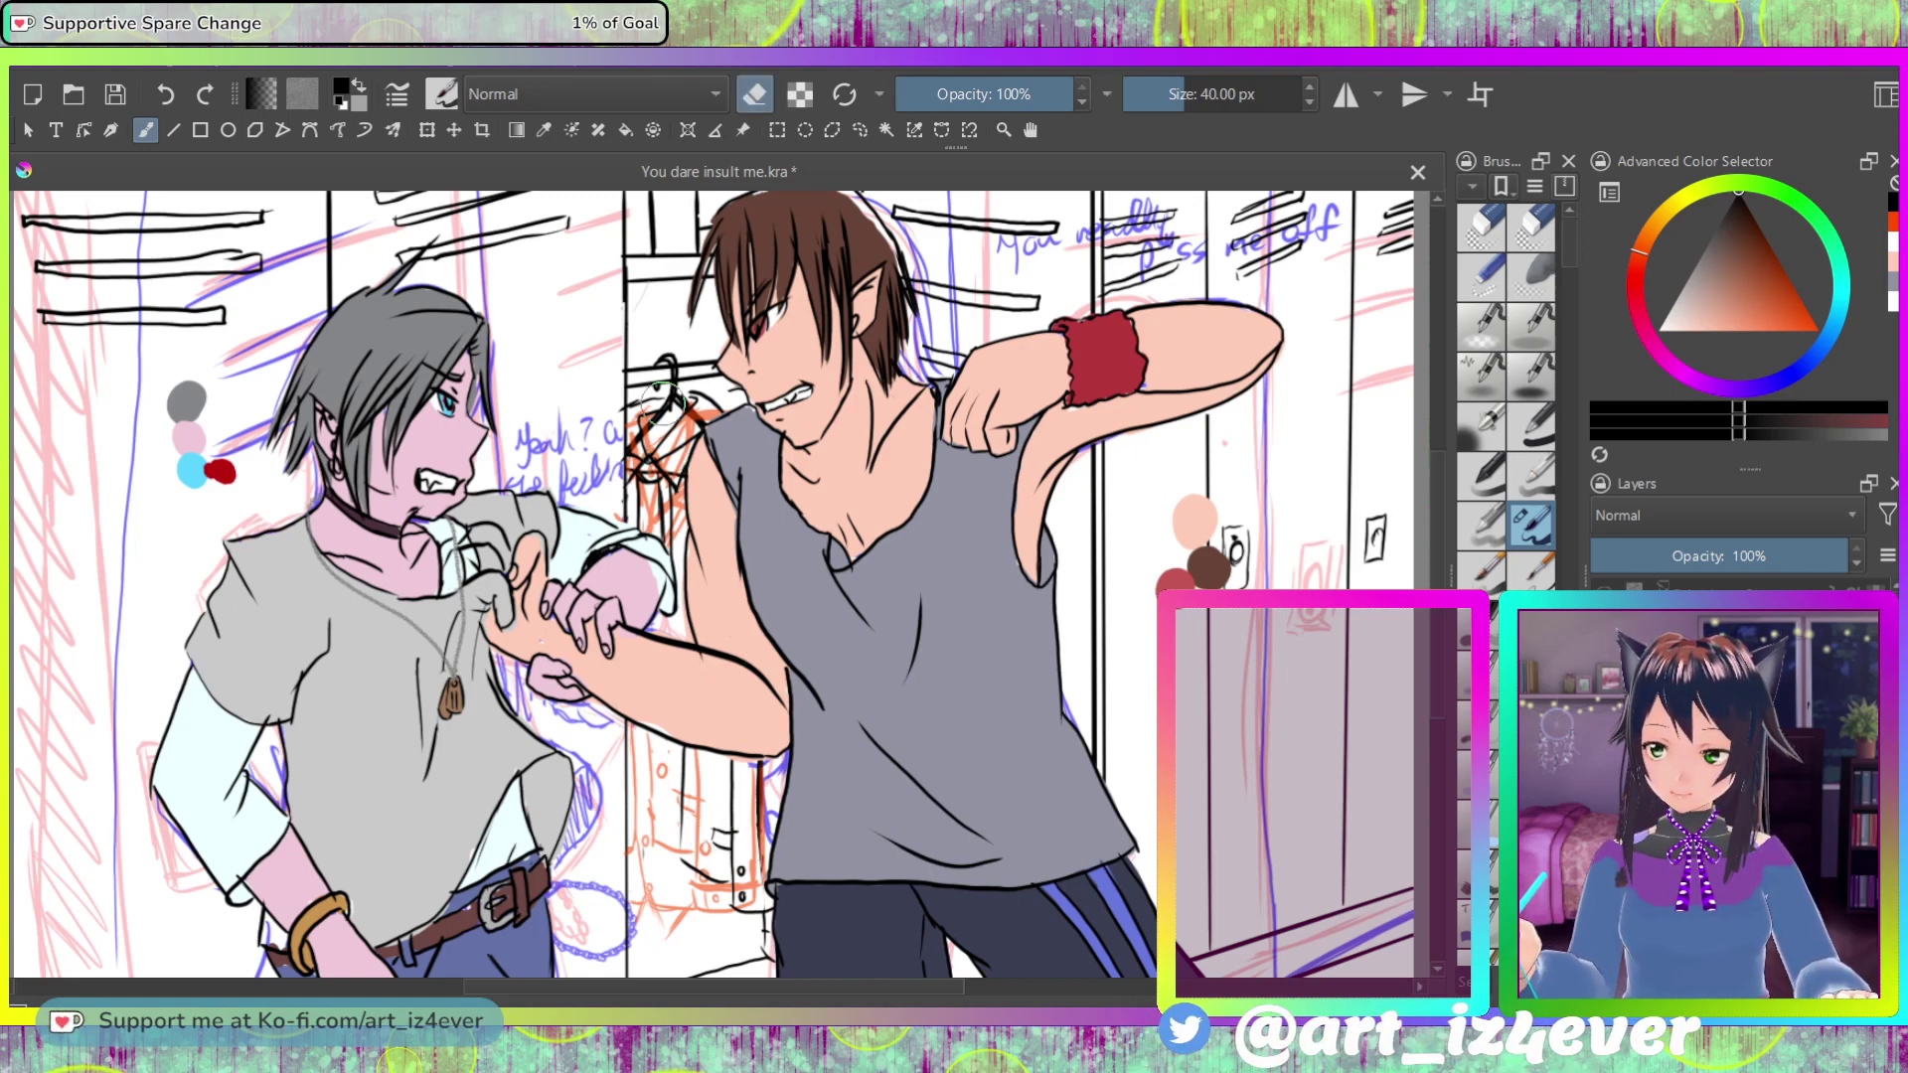
key(e)
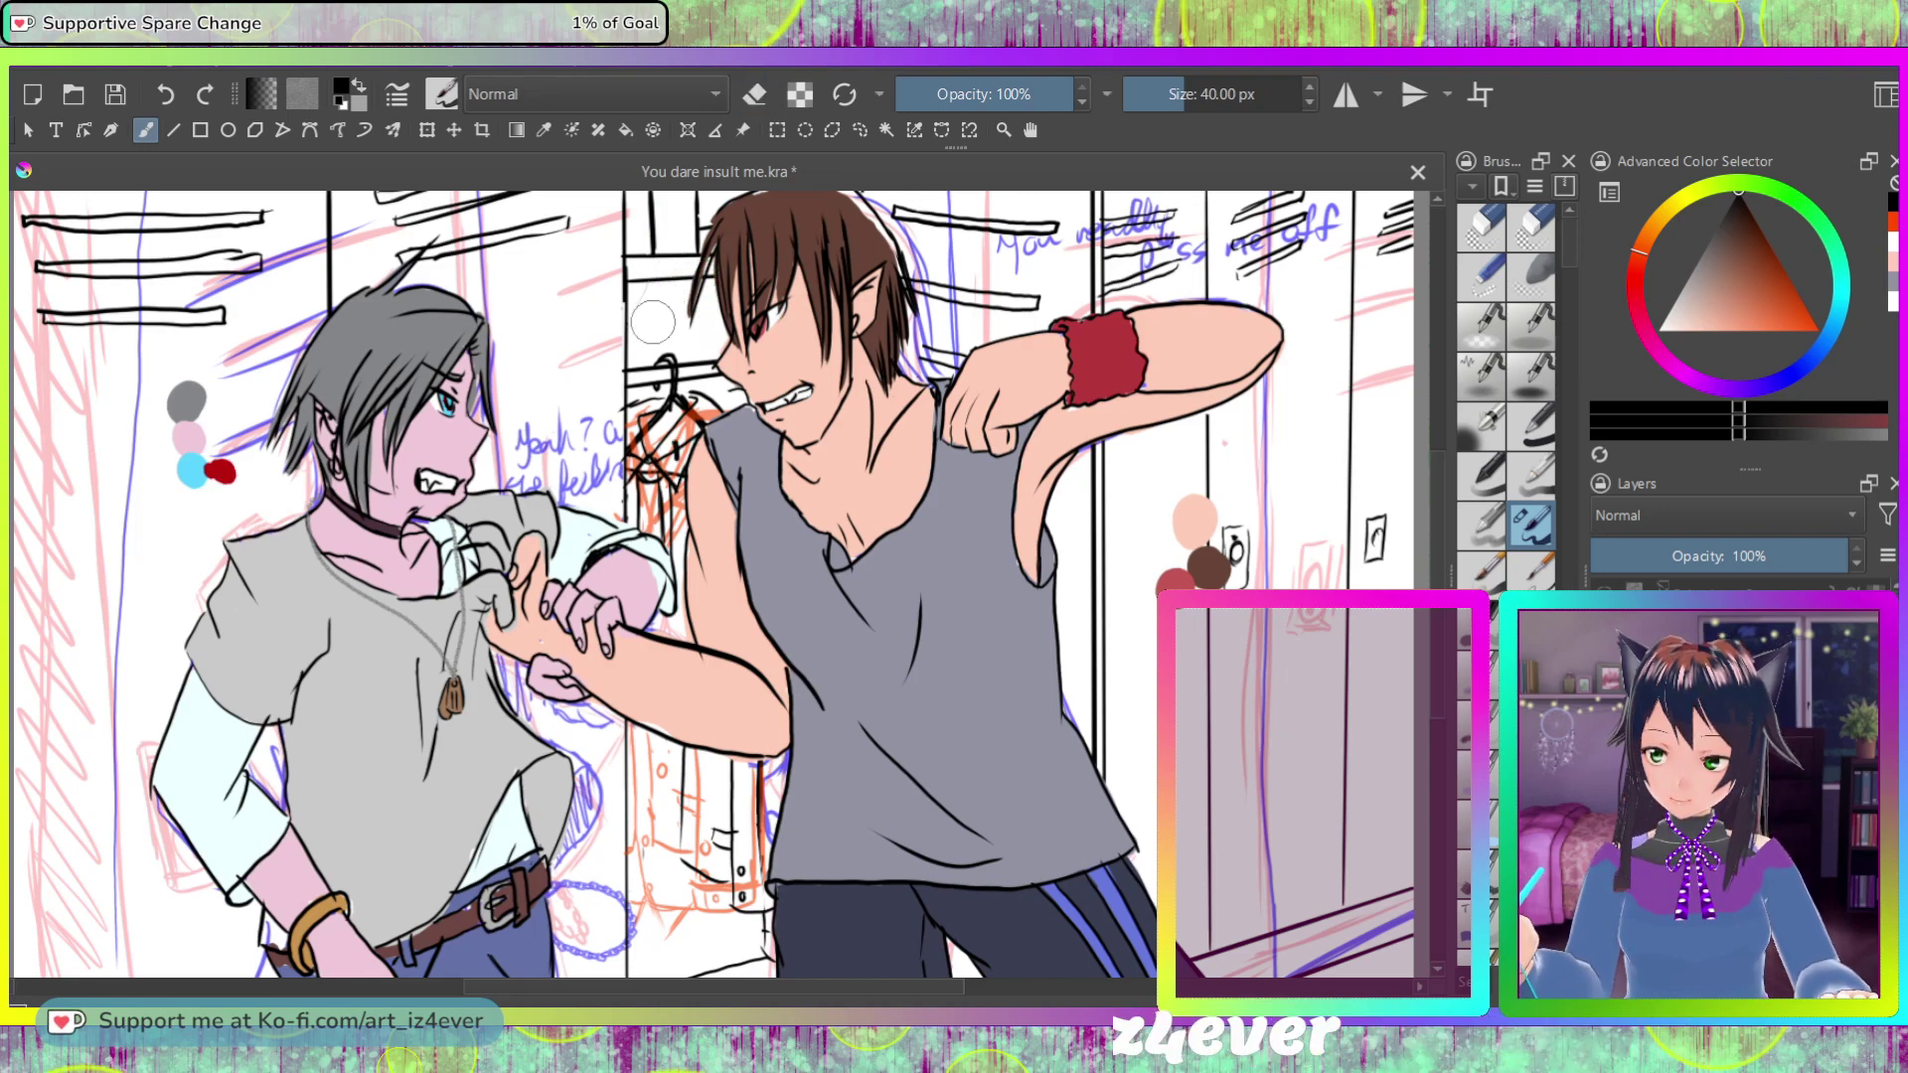
key(e)
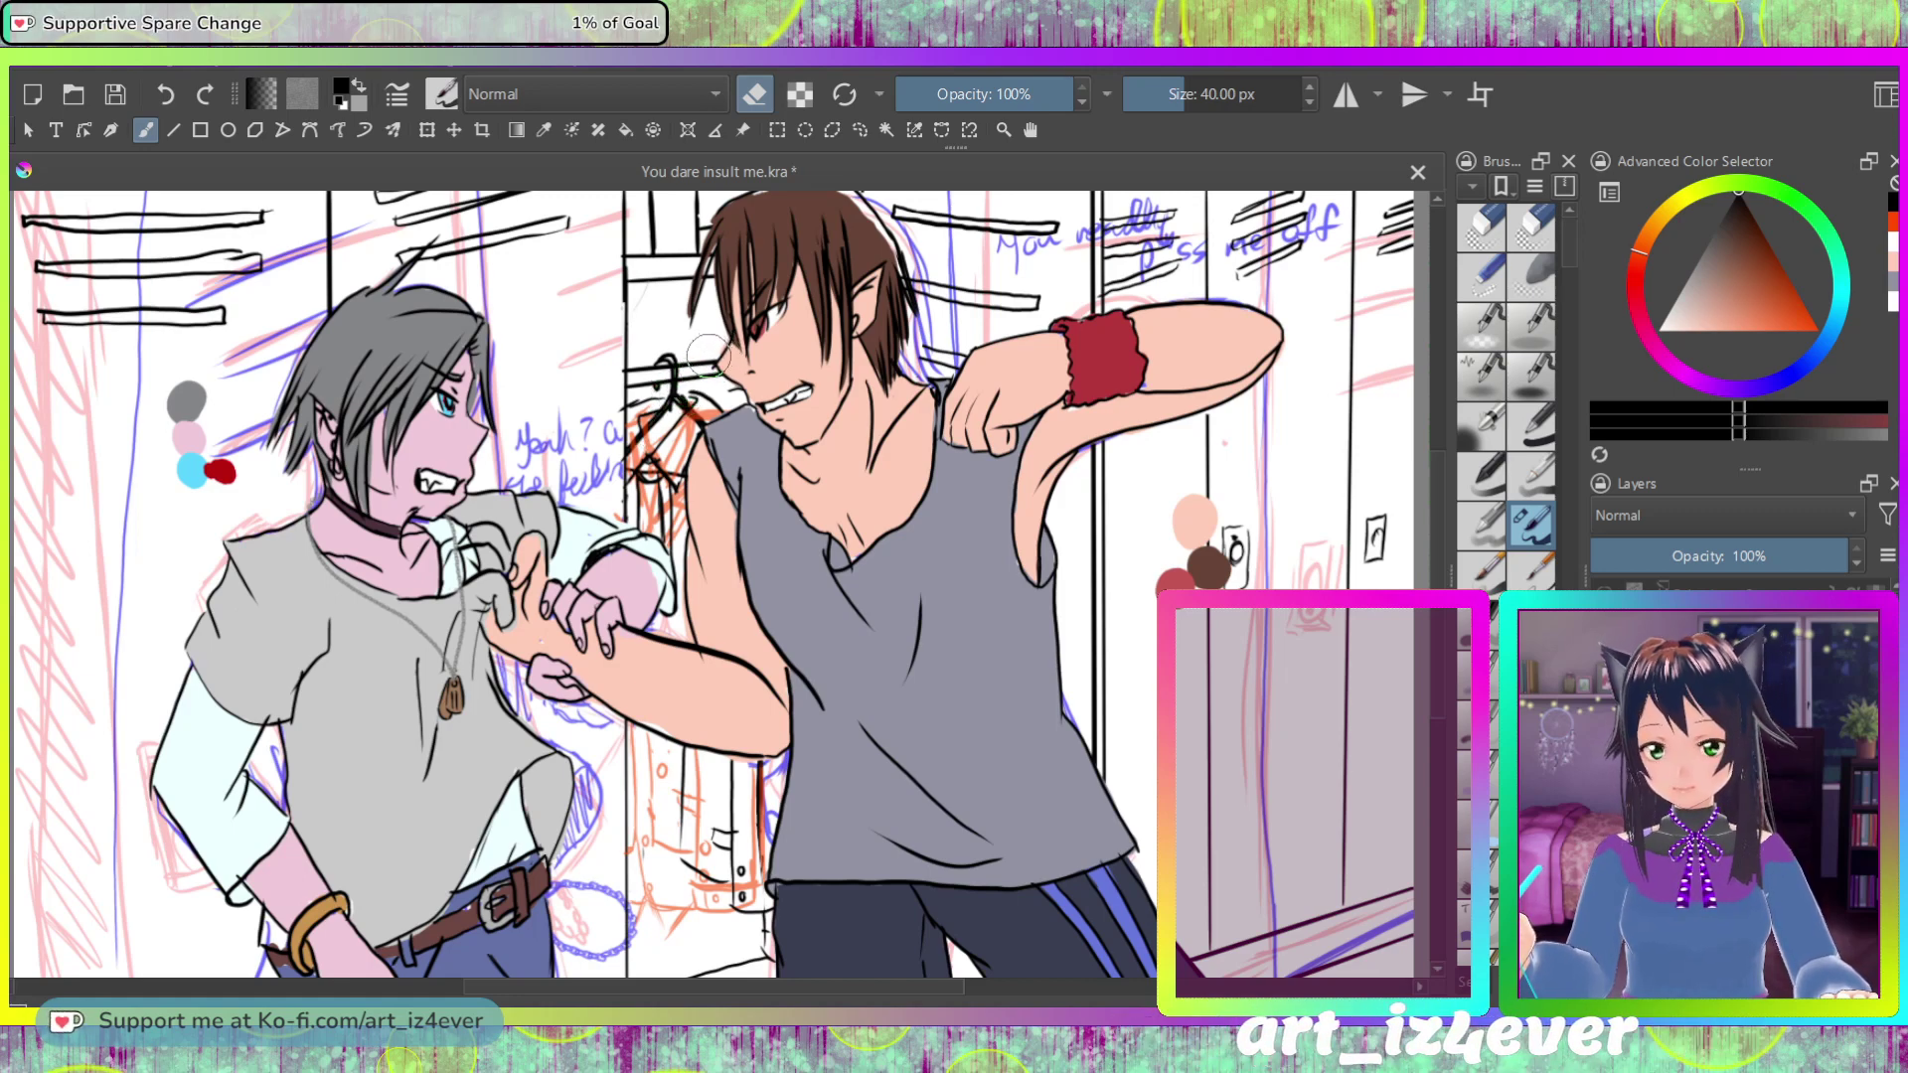
key(e)
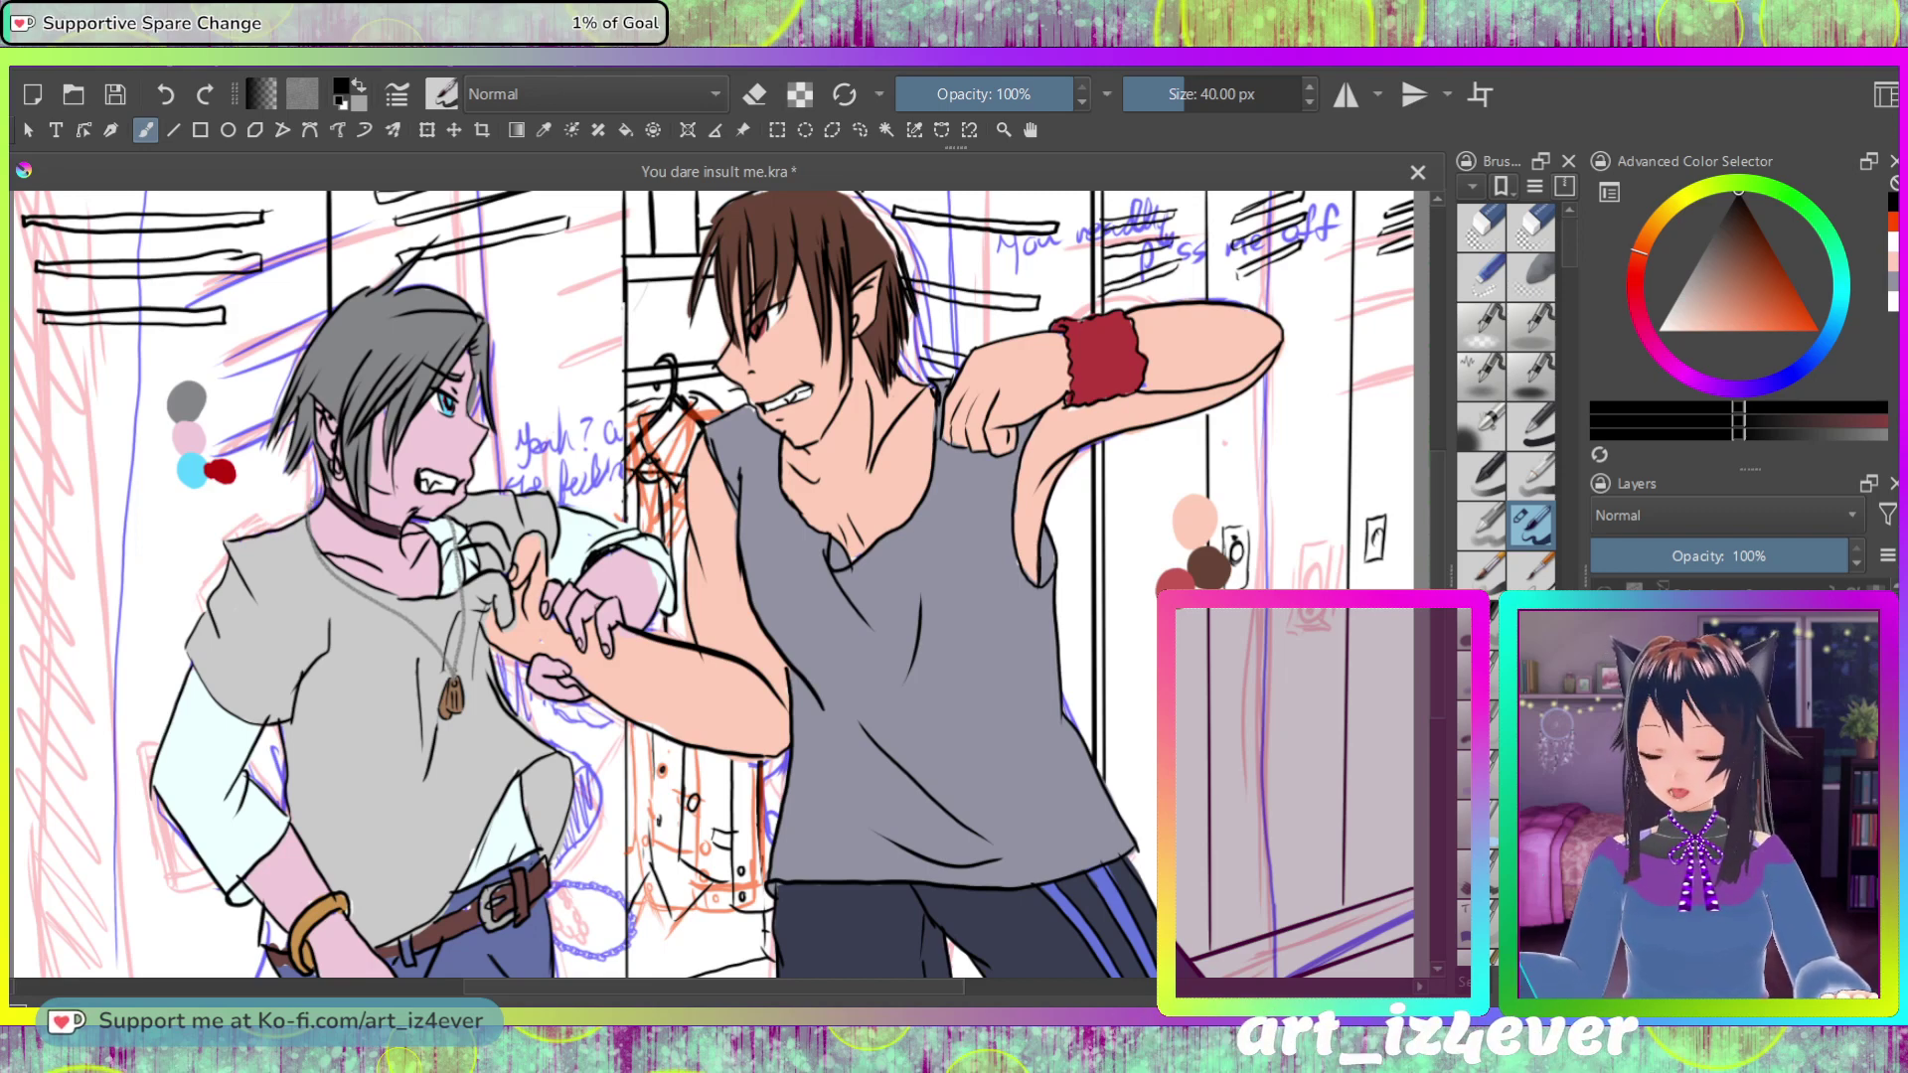
Step: Take the orange jacket sketch out of view and undo the removal of the inked jacket
key(e)
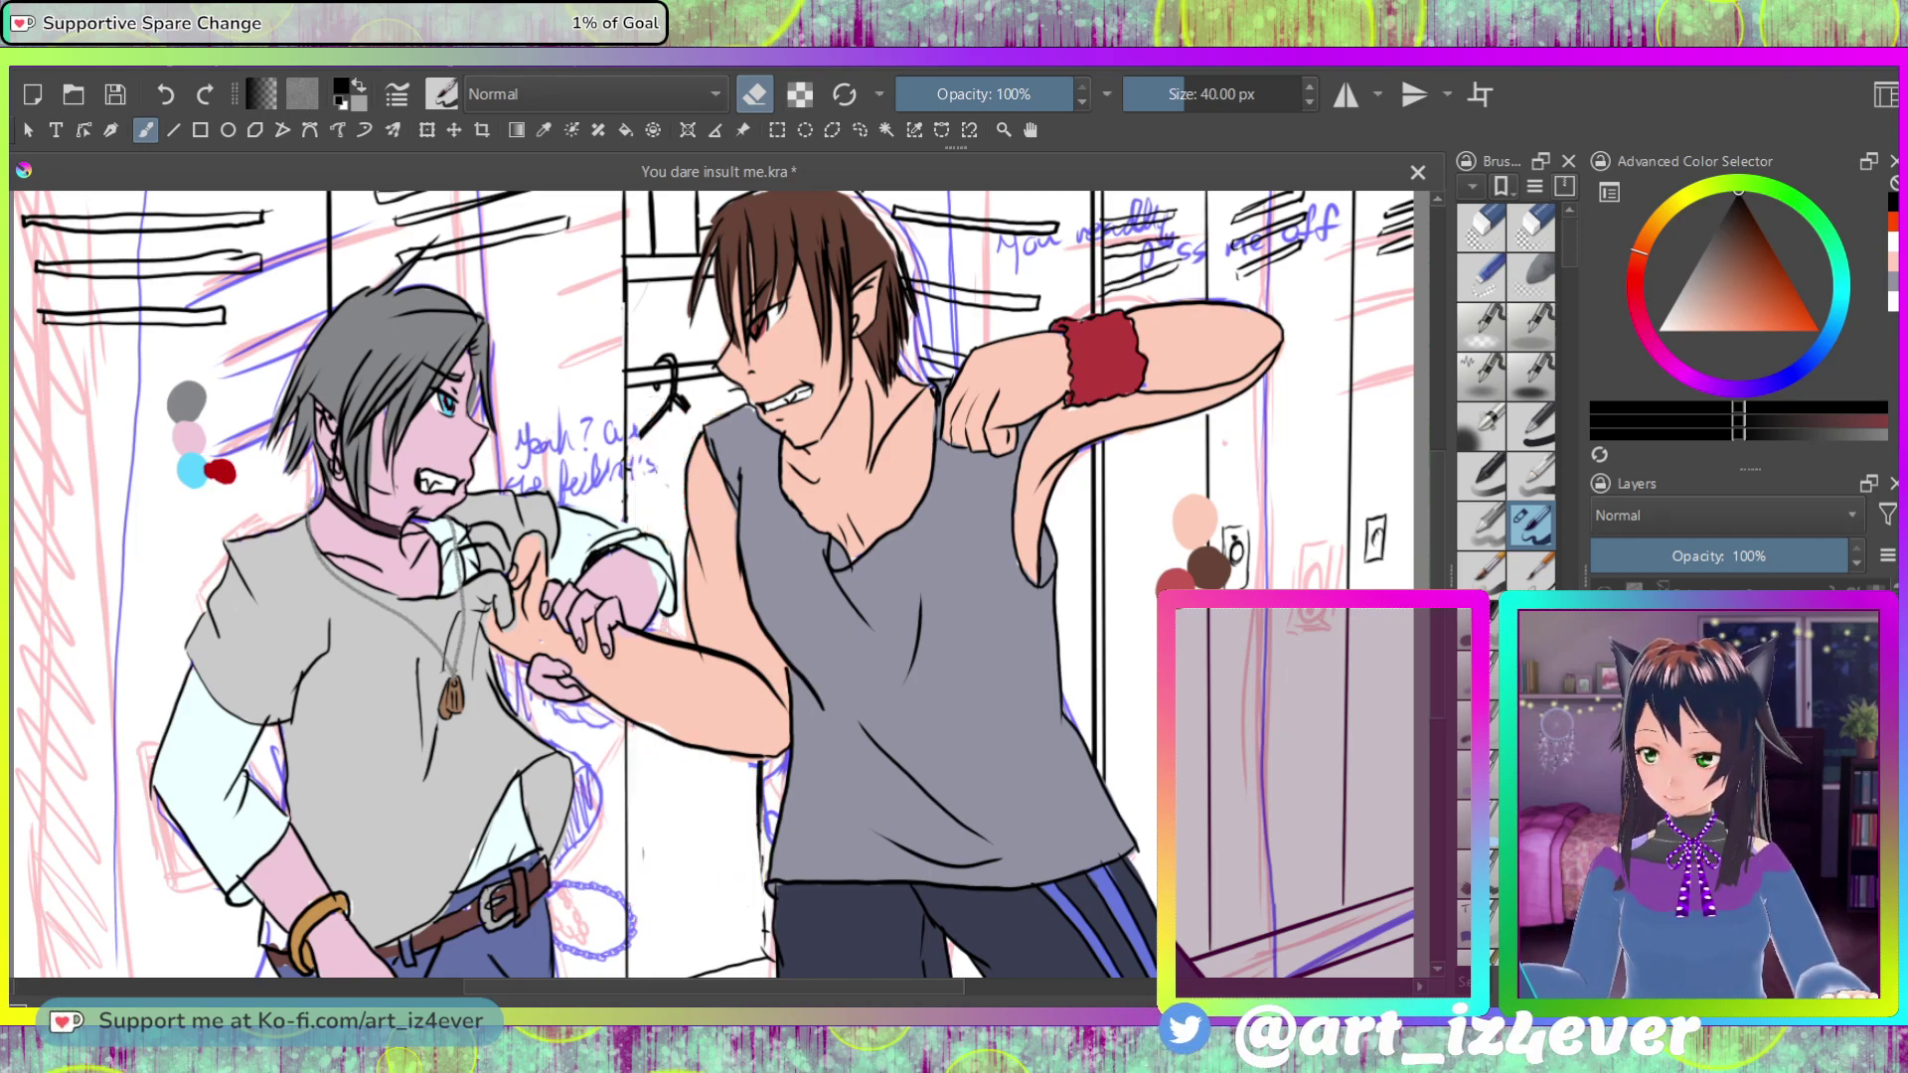
key(ctrl+z)
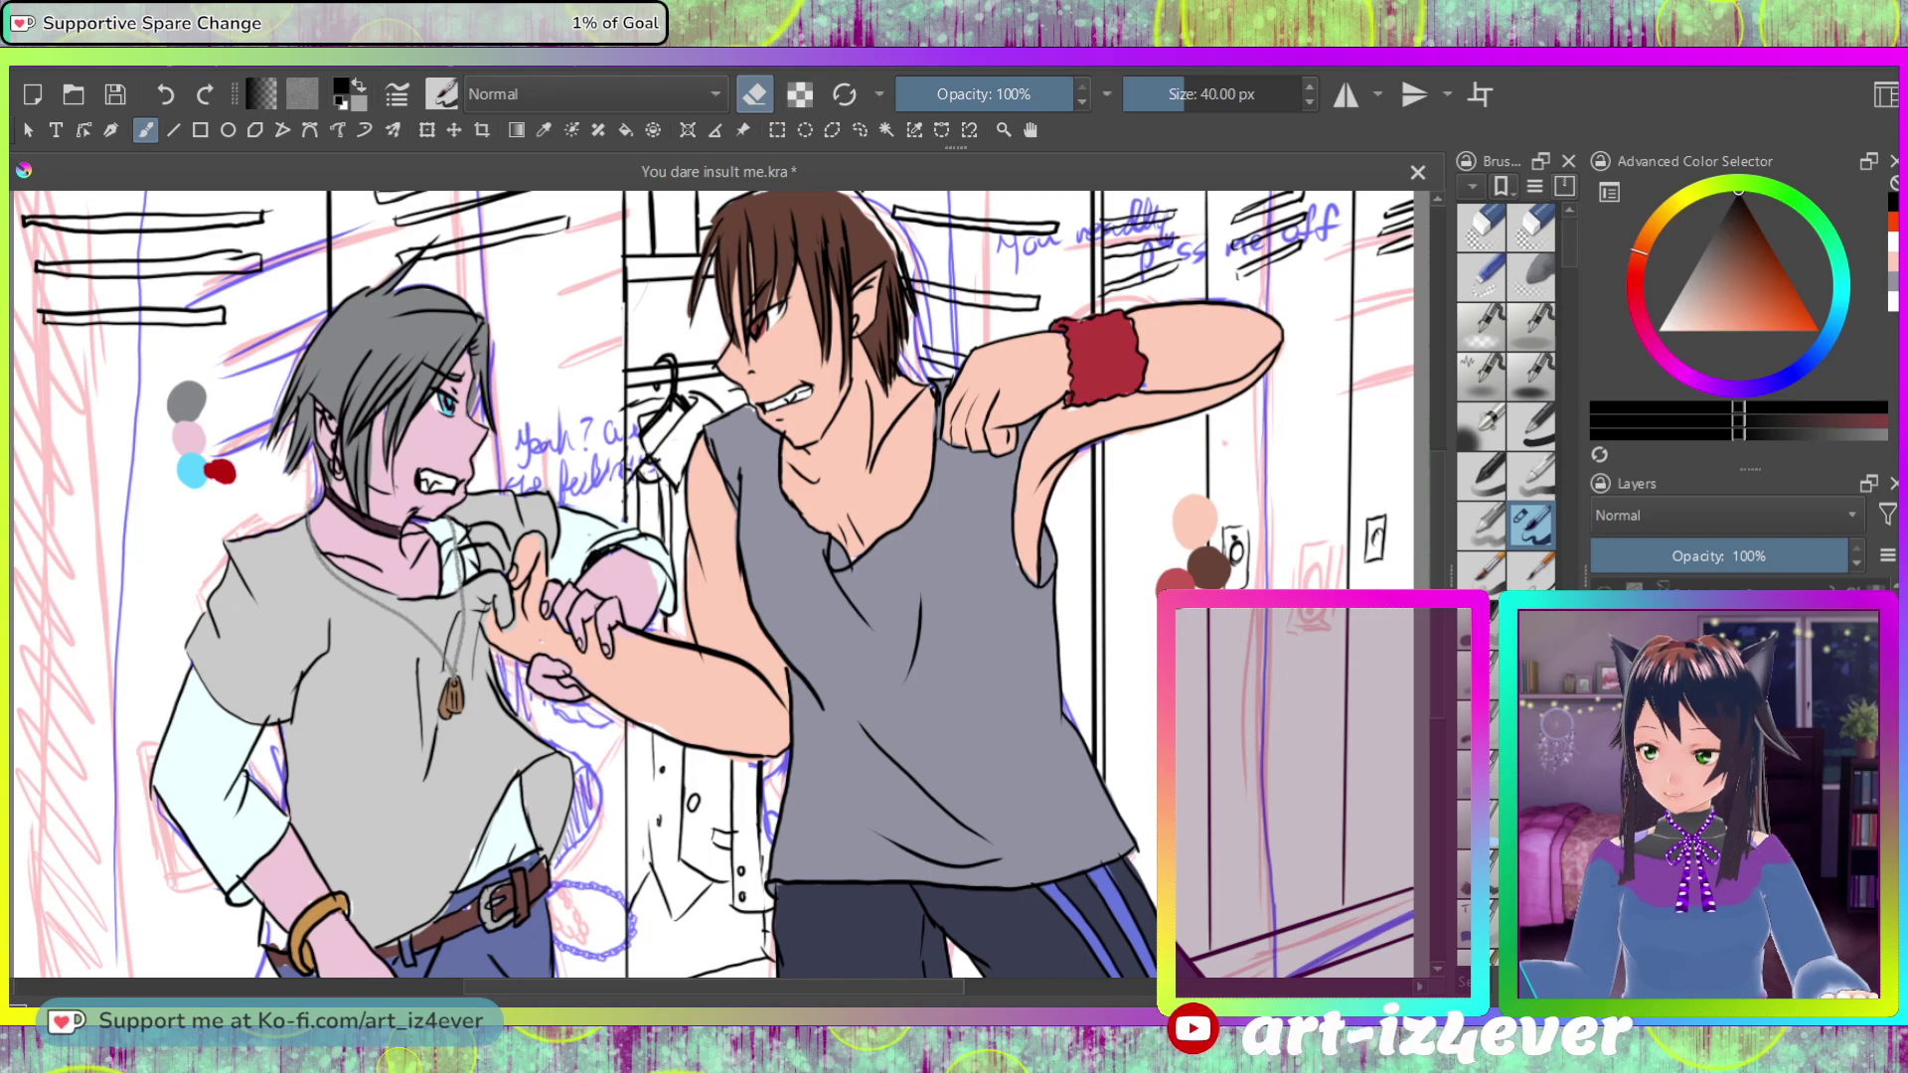
key(ctrl+shift+z)
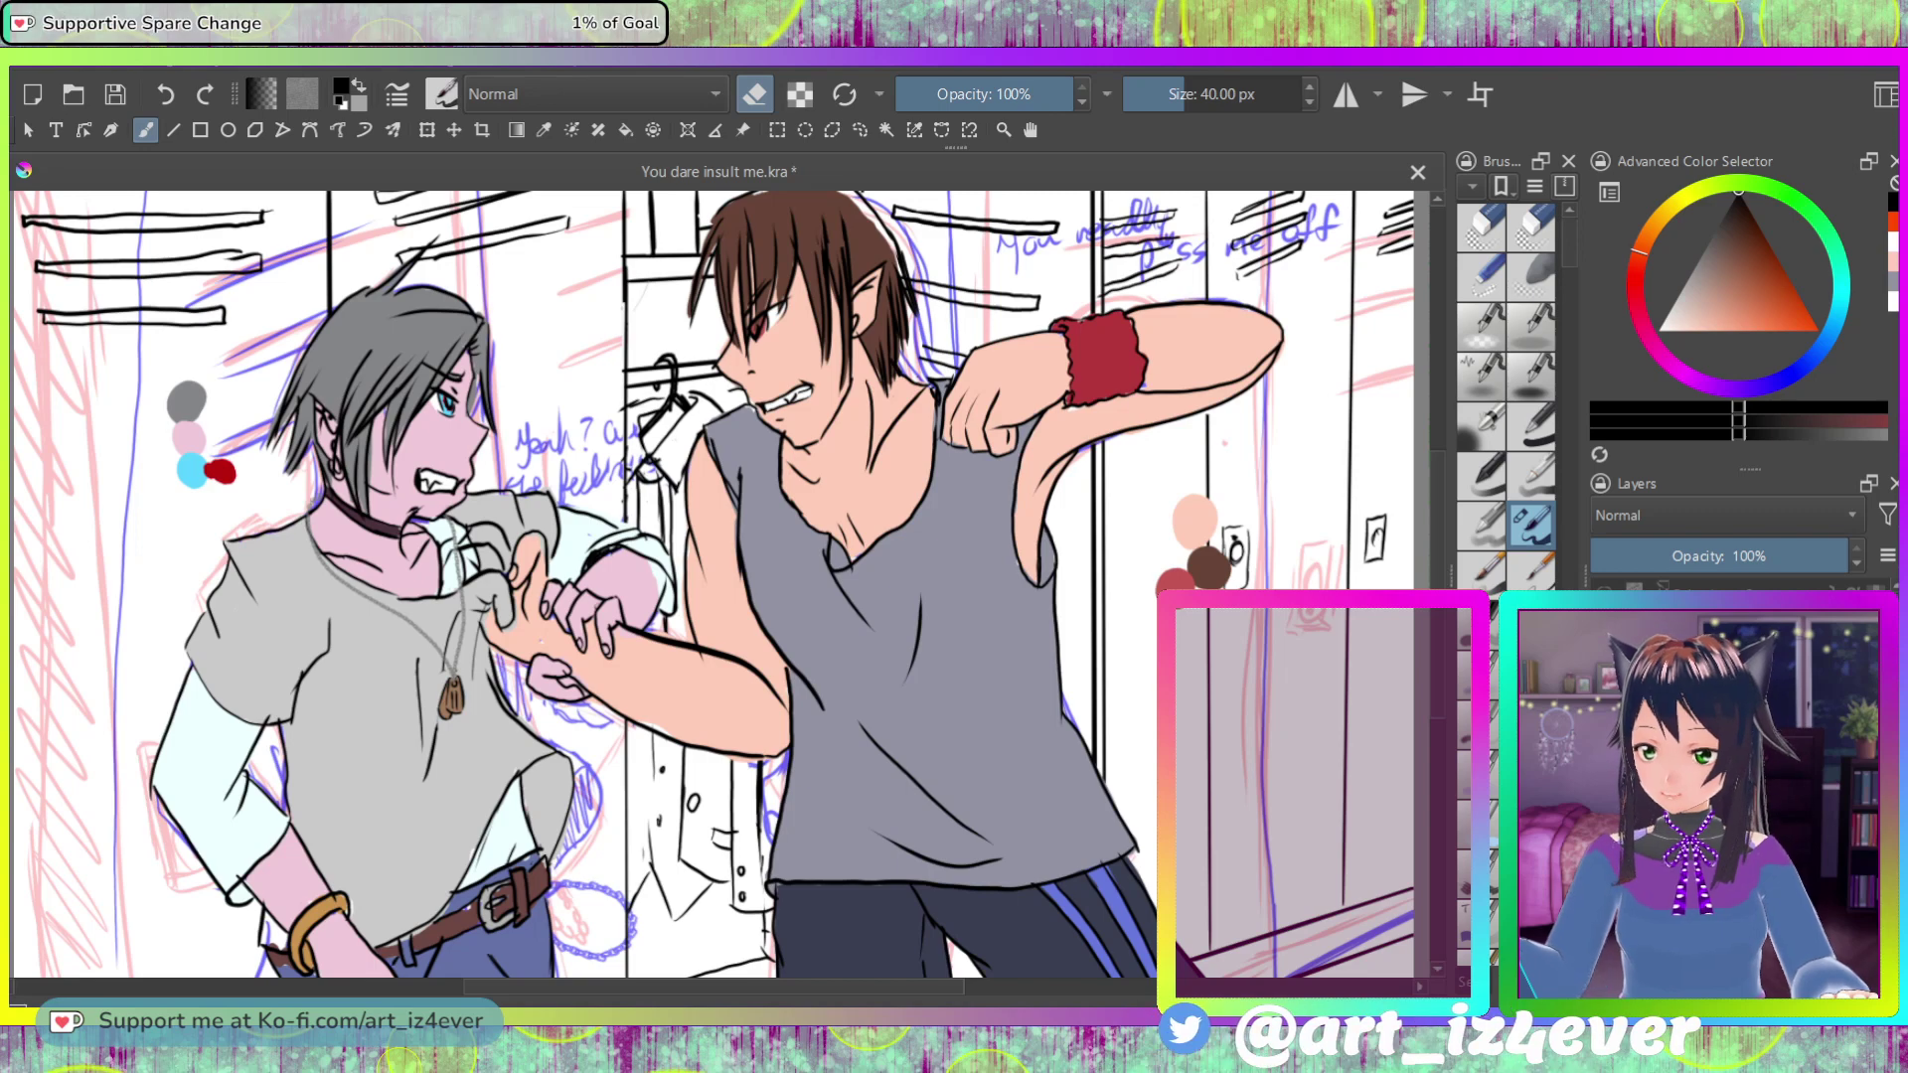
Step: Paint a pale teal trial patch on the lockers beside the brown-haired man's tank top, below his raised arm
key(e)
click(1720, 321)
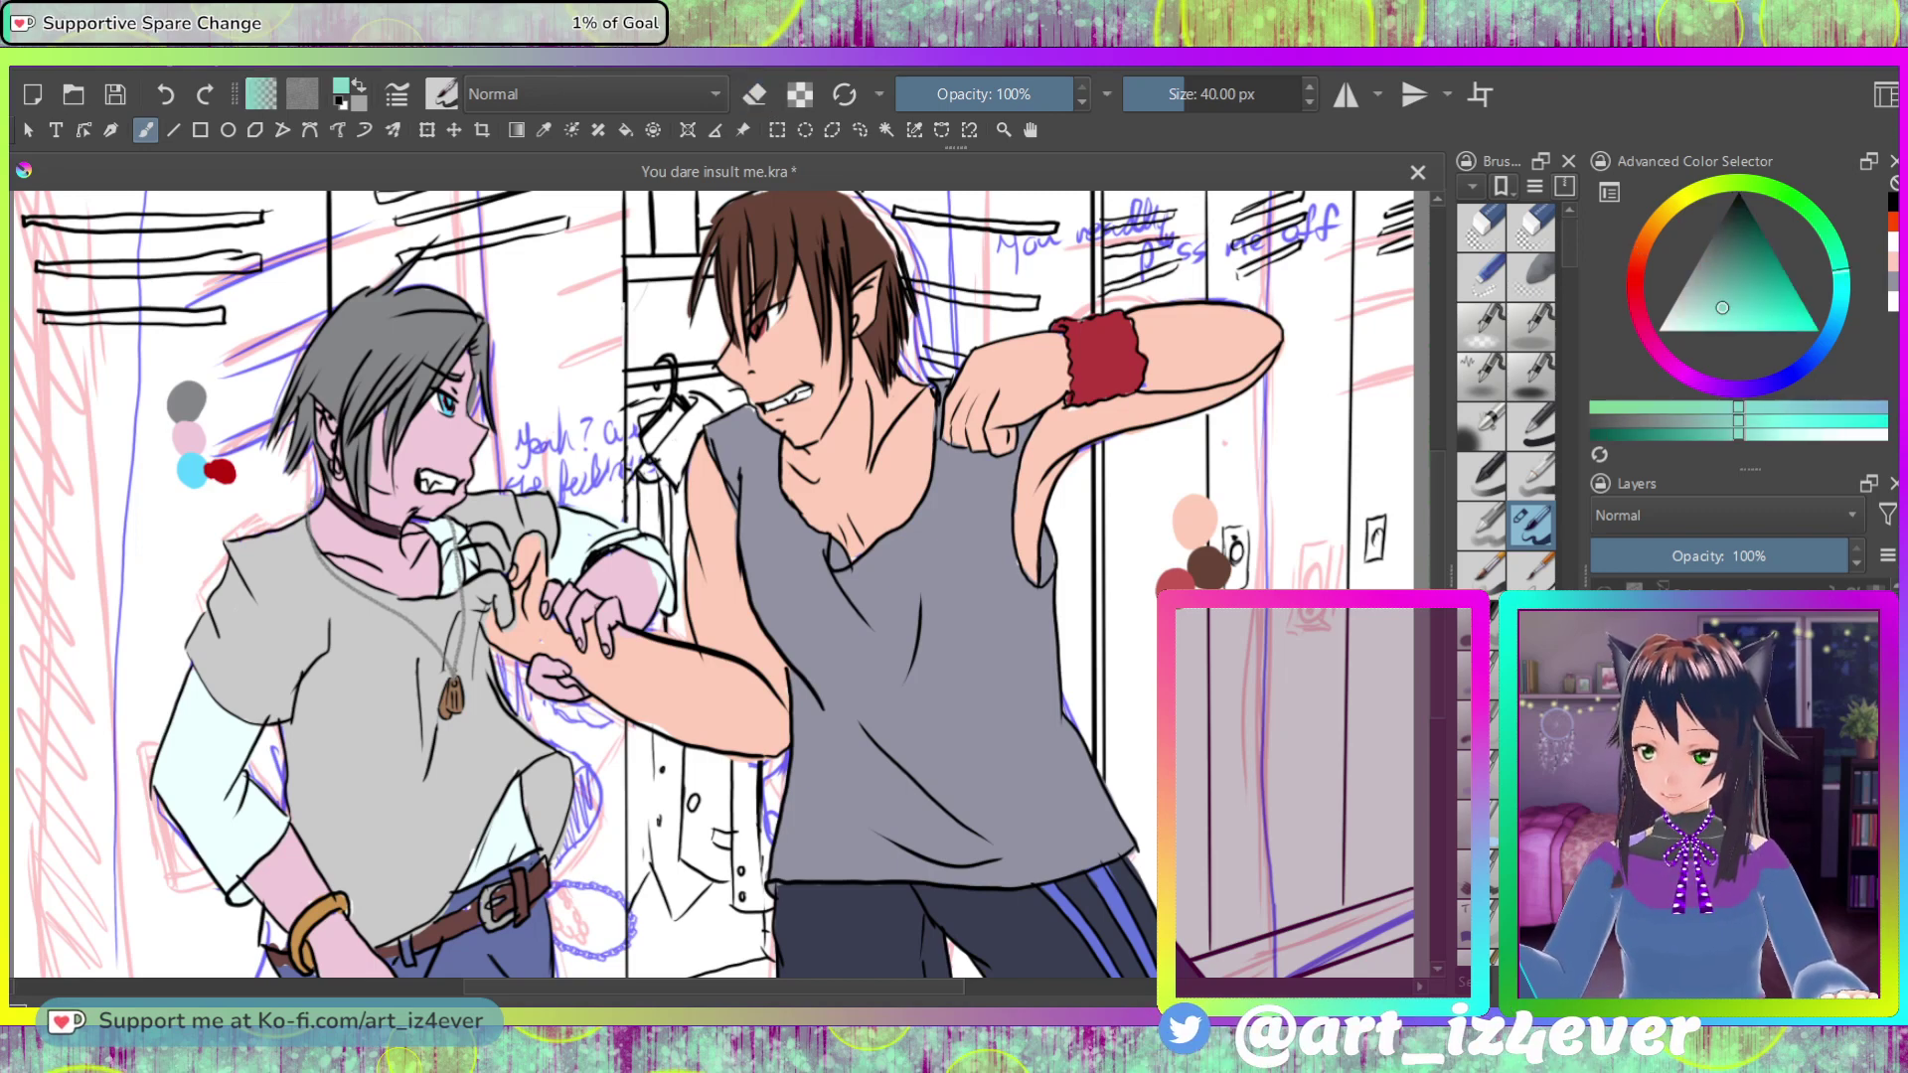
click(1745, 556)
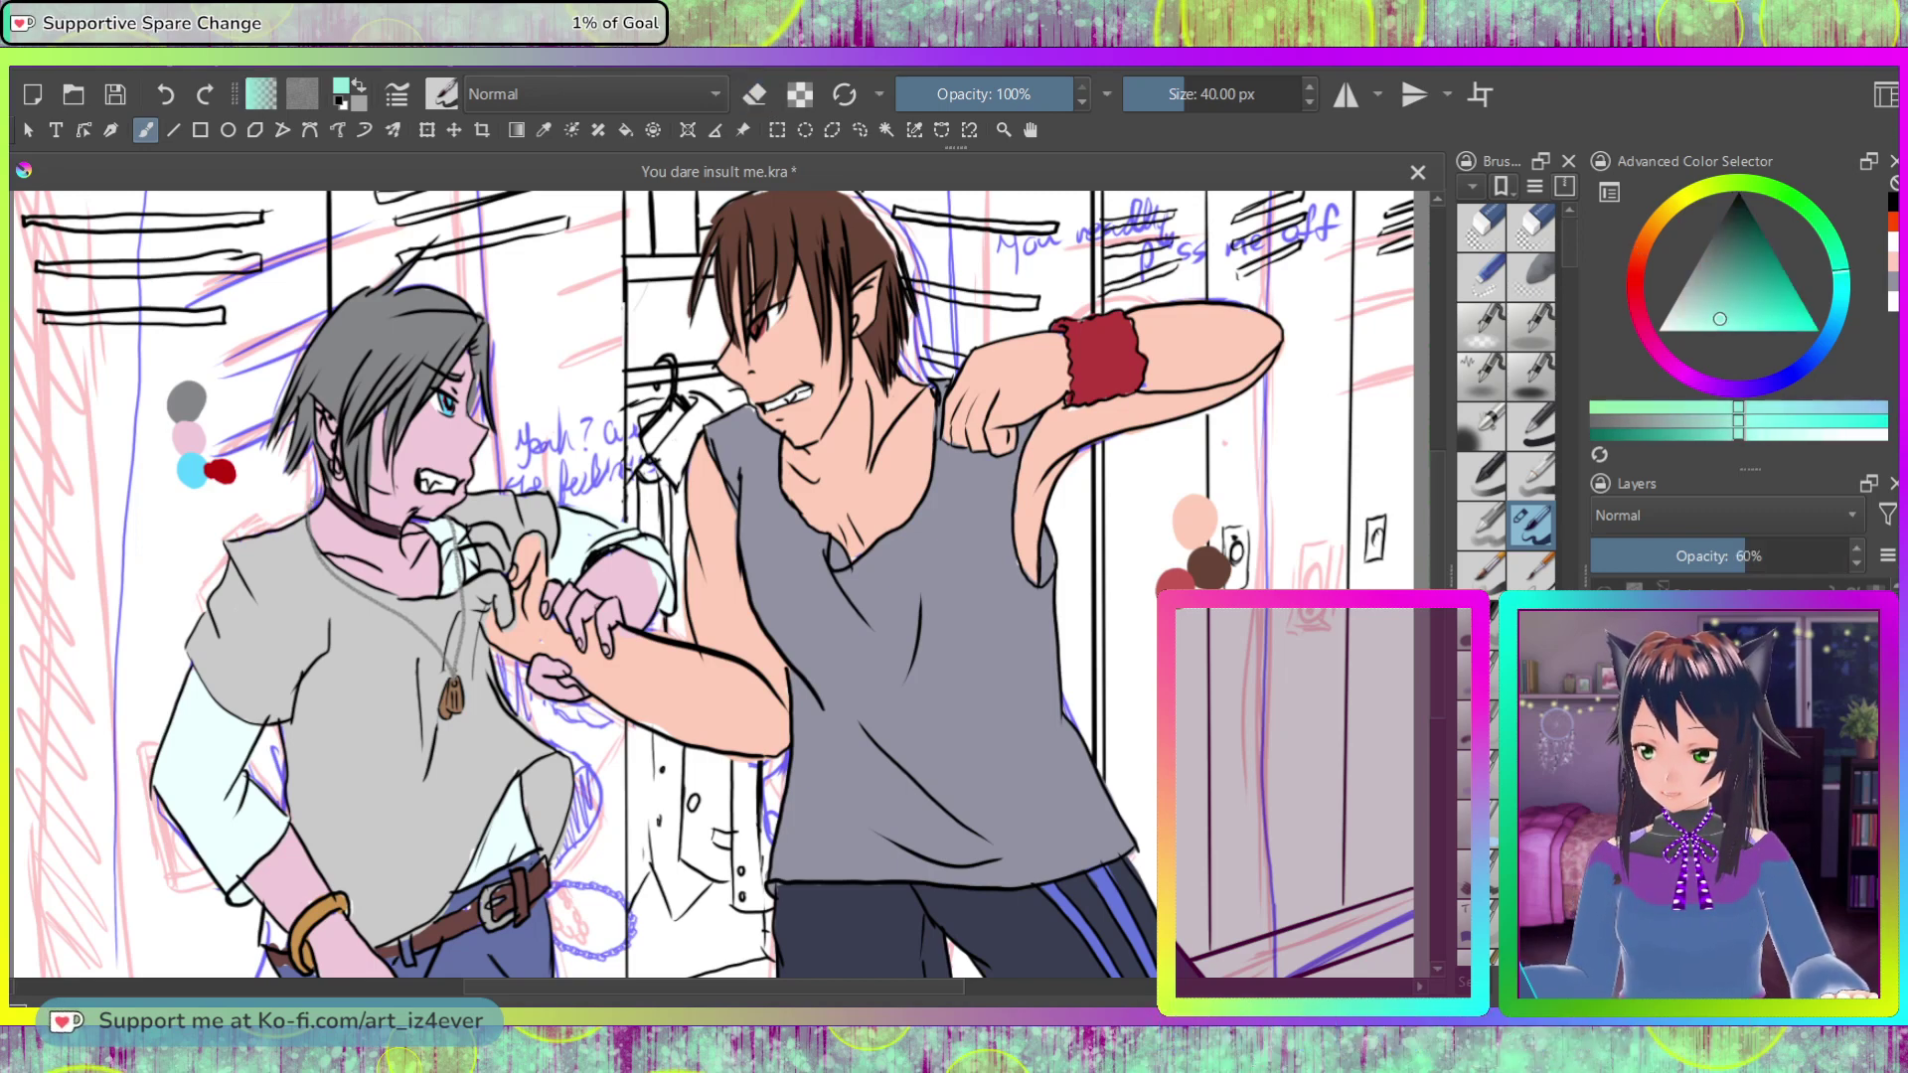
key(Page_Down)
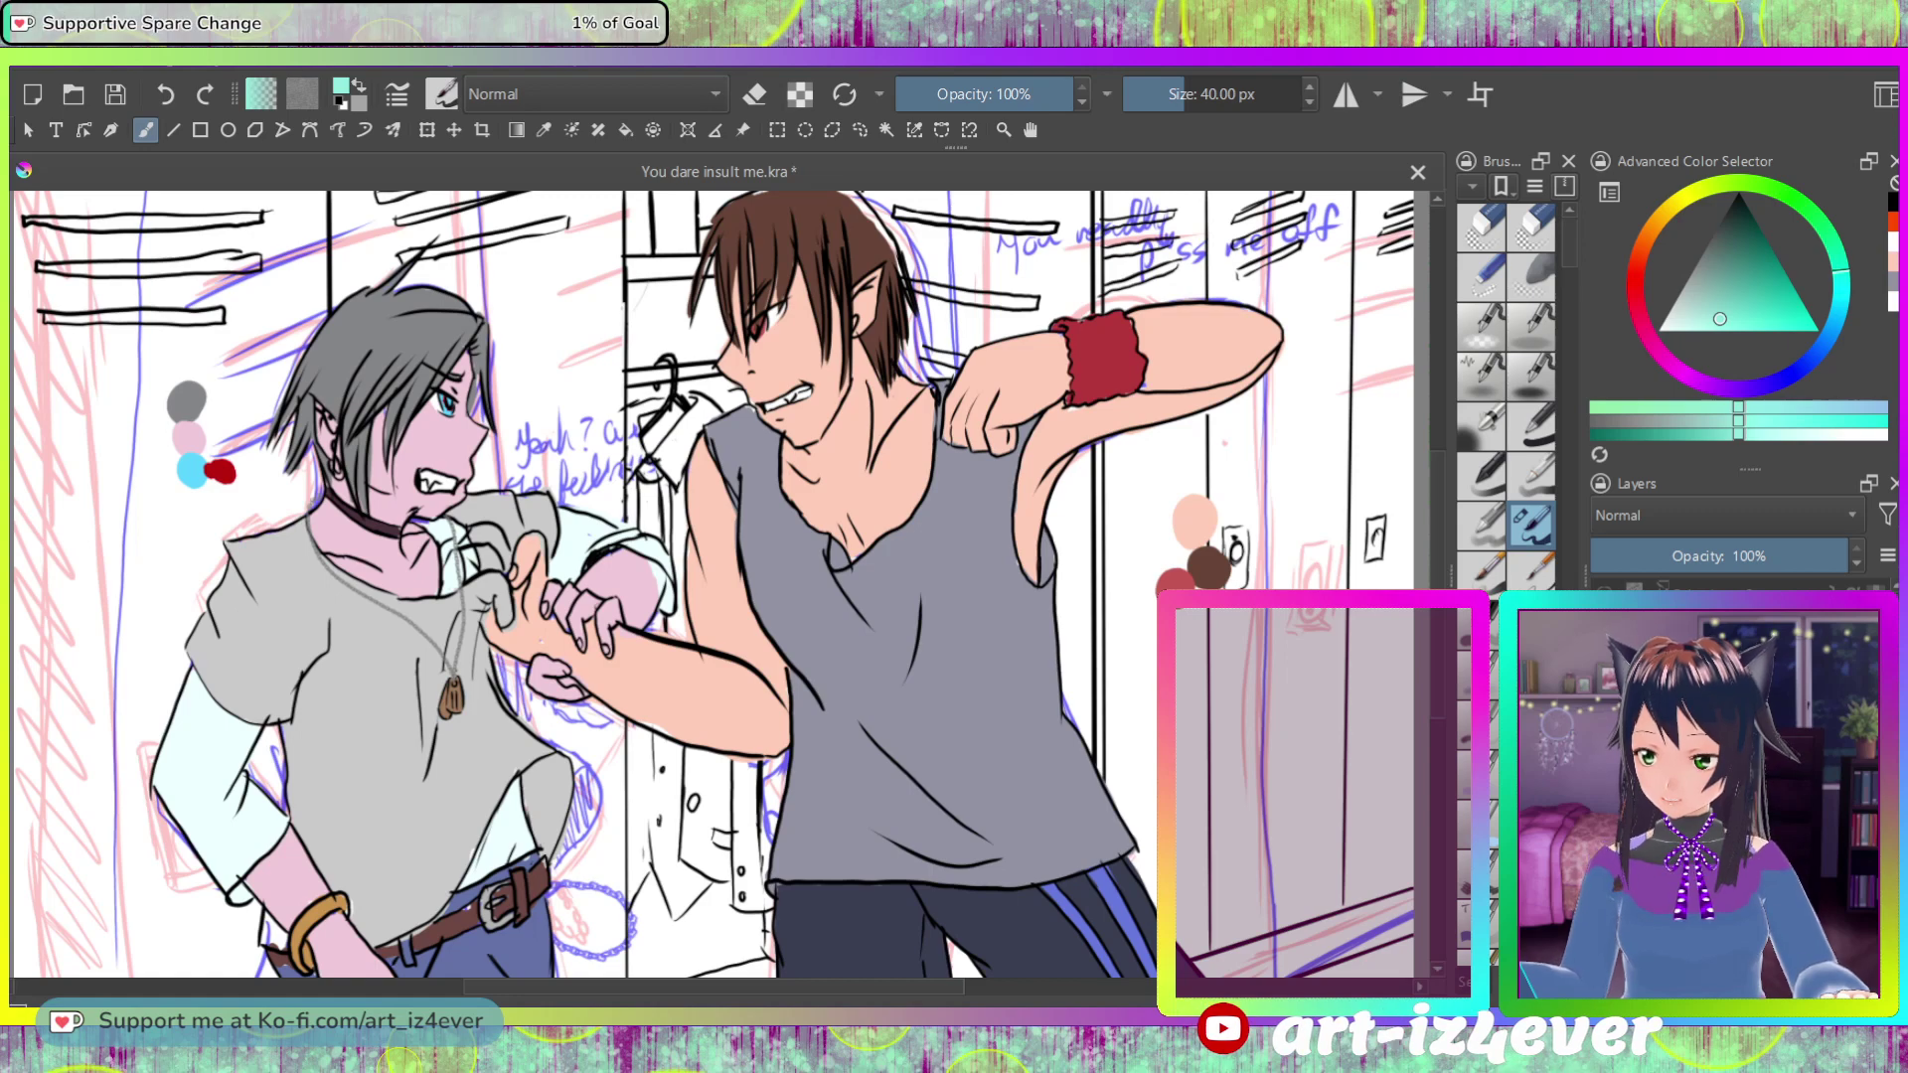
key(Page_Up)
key(ctrl+z)
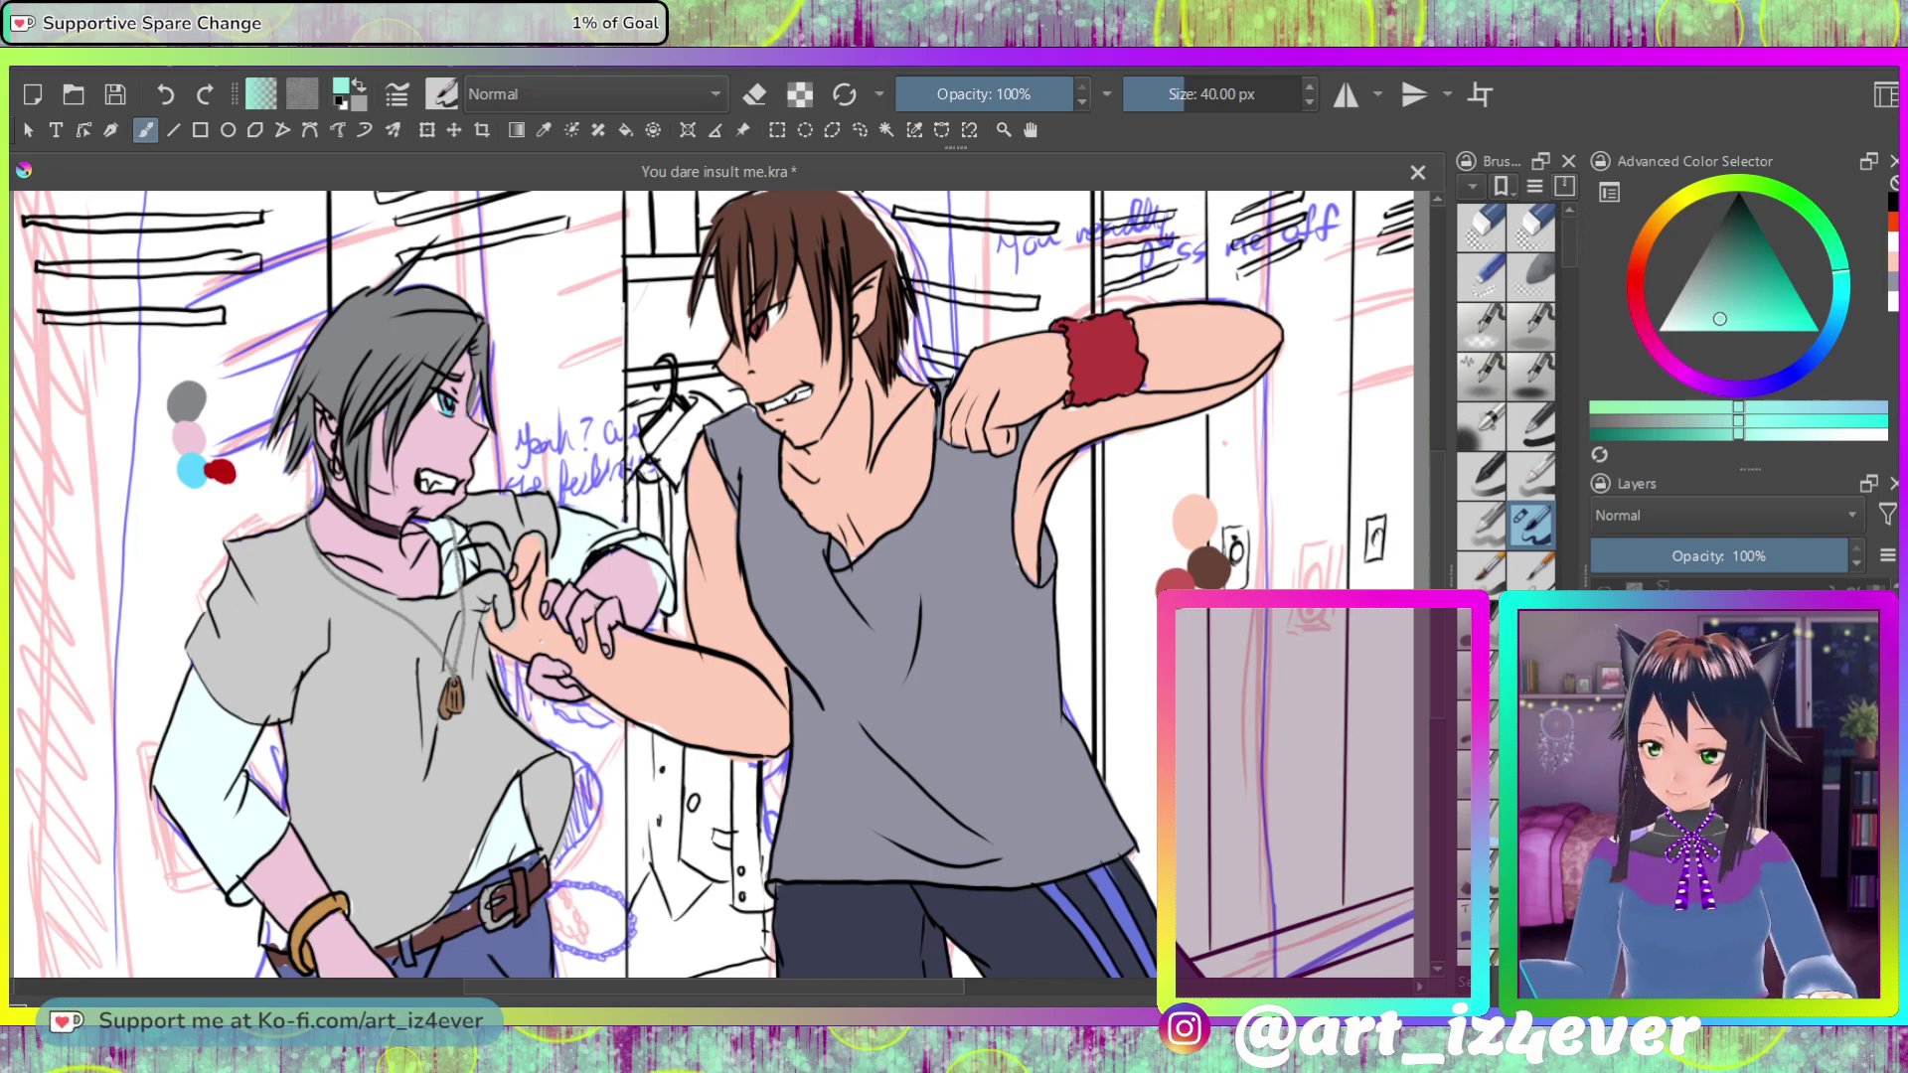
drag(1113, 785, 1063, 617)
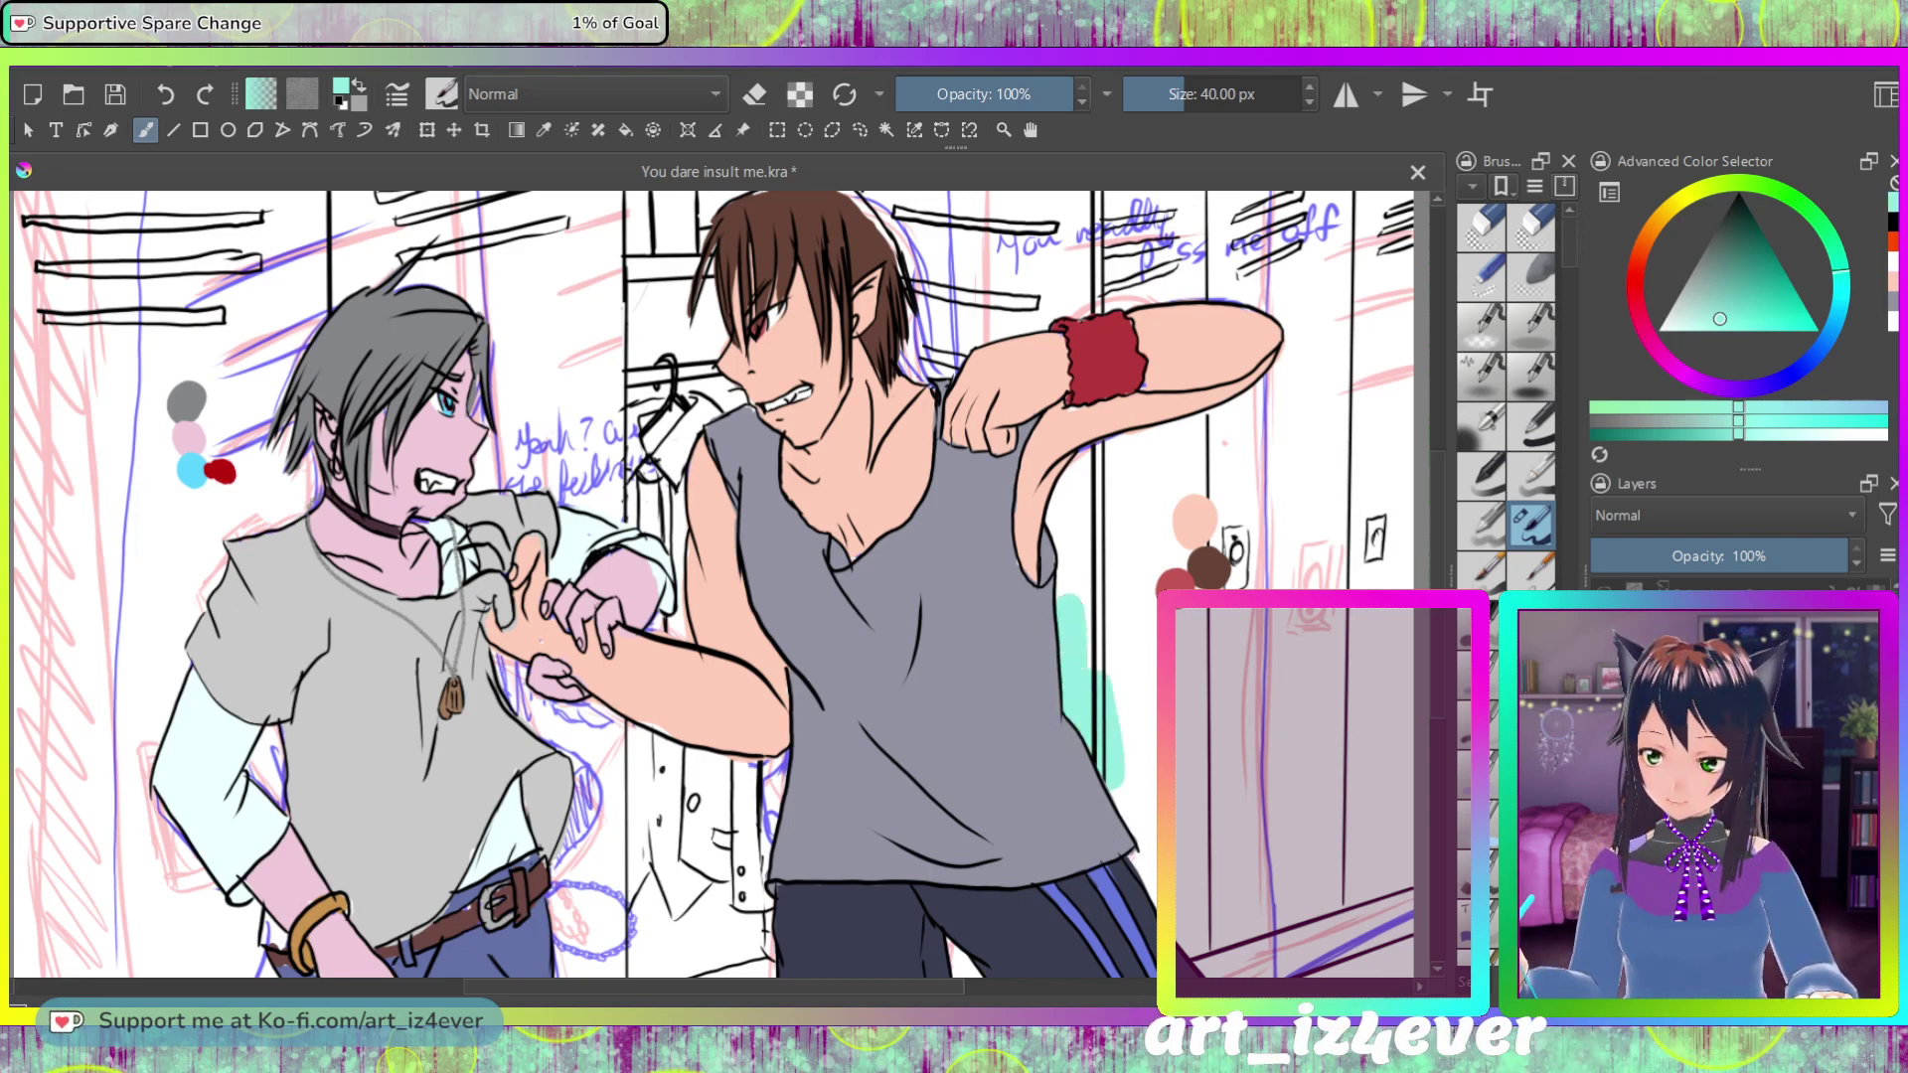
click(1702, 323)
mouse_move(1085, 712)
mouse_down()
mouse_move(1145, 736)
mouse_move(1210, 743)
mouse_up()
Step: Shift the paint hue to a pale periwinkle blue and paint over the teal patch on the lockers
click(1769, 384)
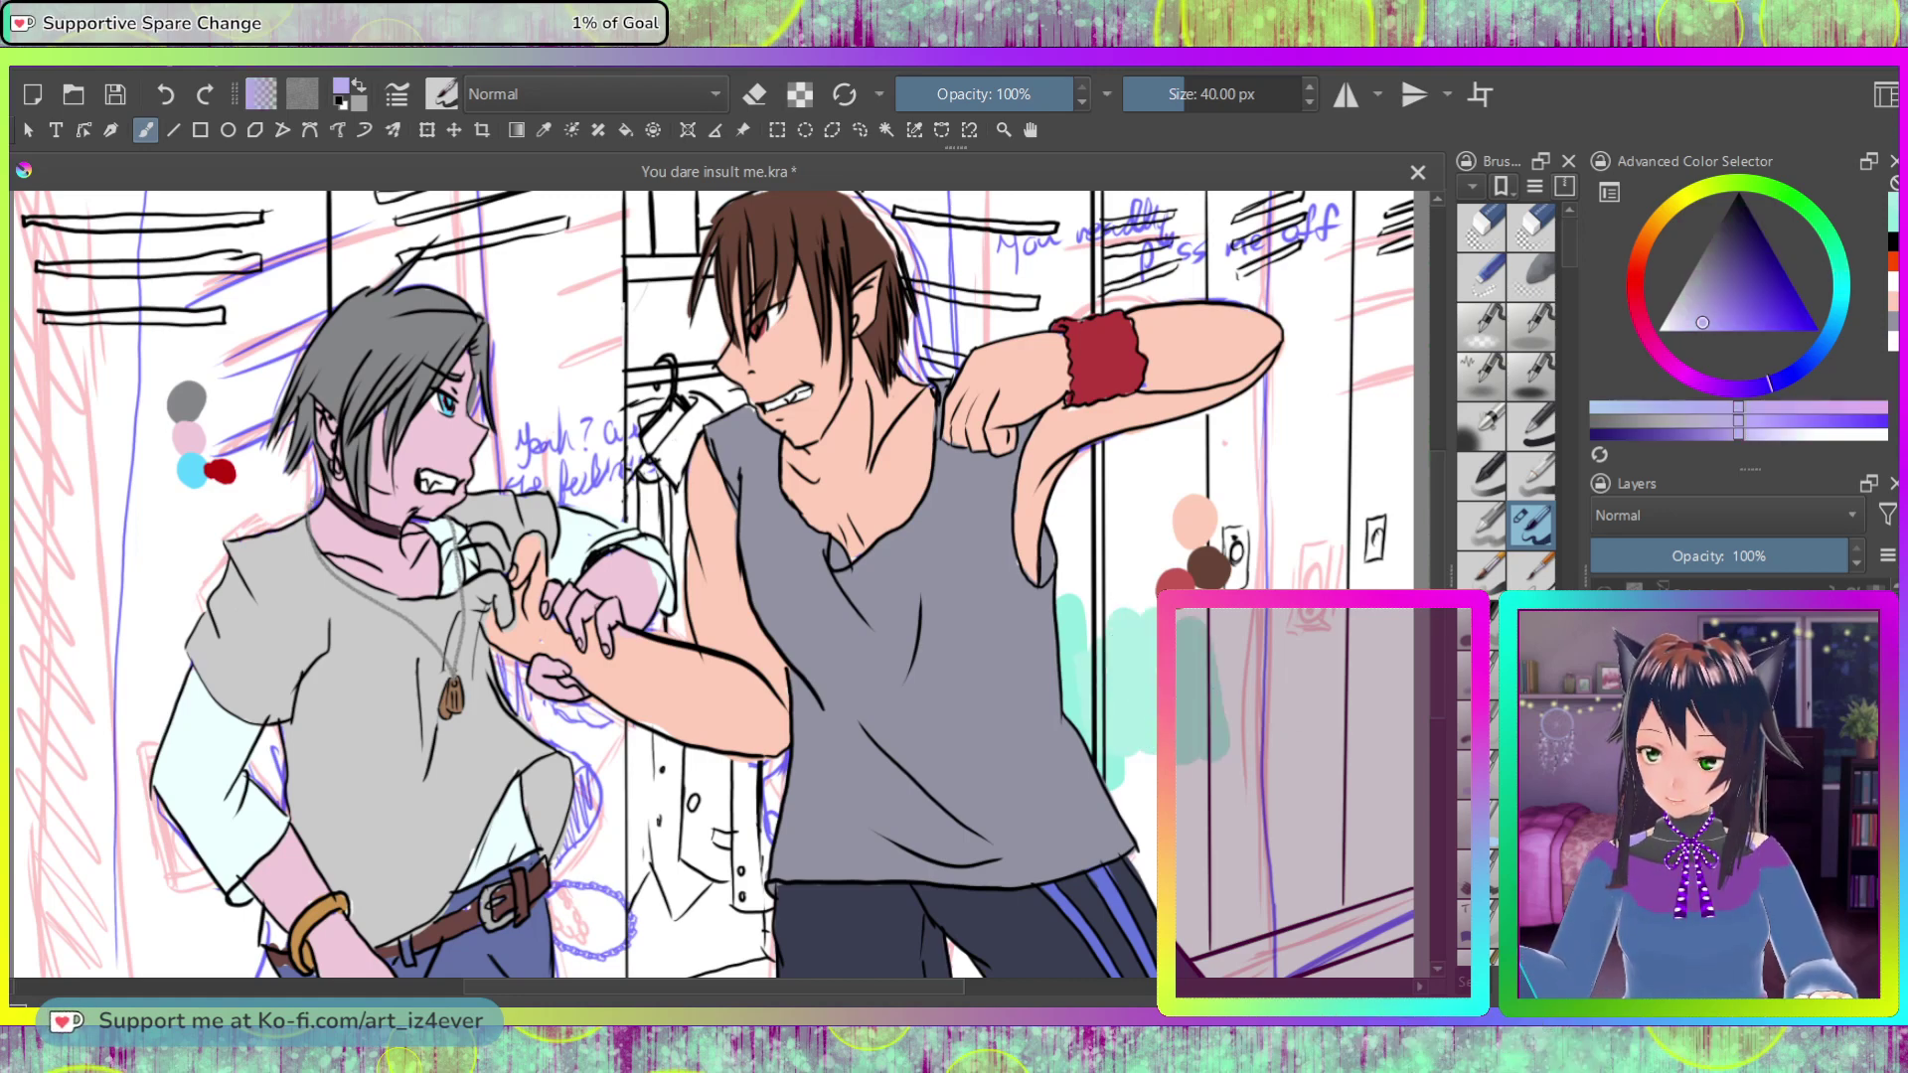
drag(1769, 383, 1801, 367)
mouse_move(1203, 624)
mouse_down()
mouse_move(1207, 776)
mouse_move(1134, 624)
mouse_move(1069, 735)
mouse_up()
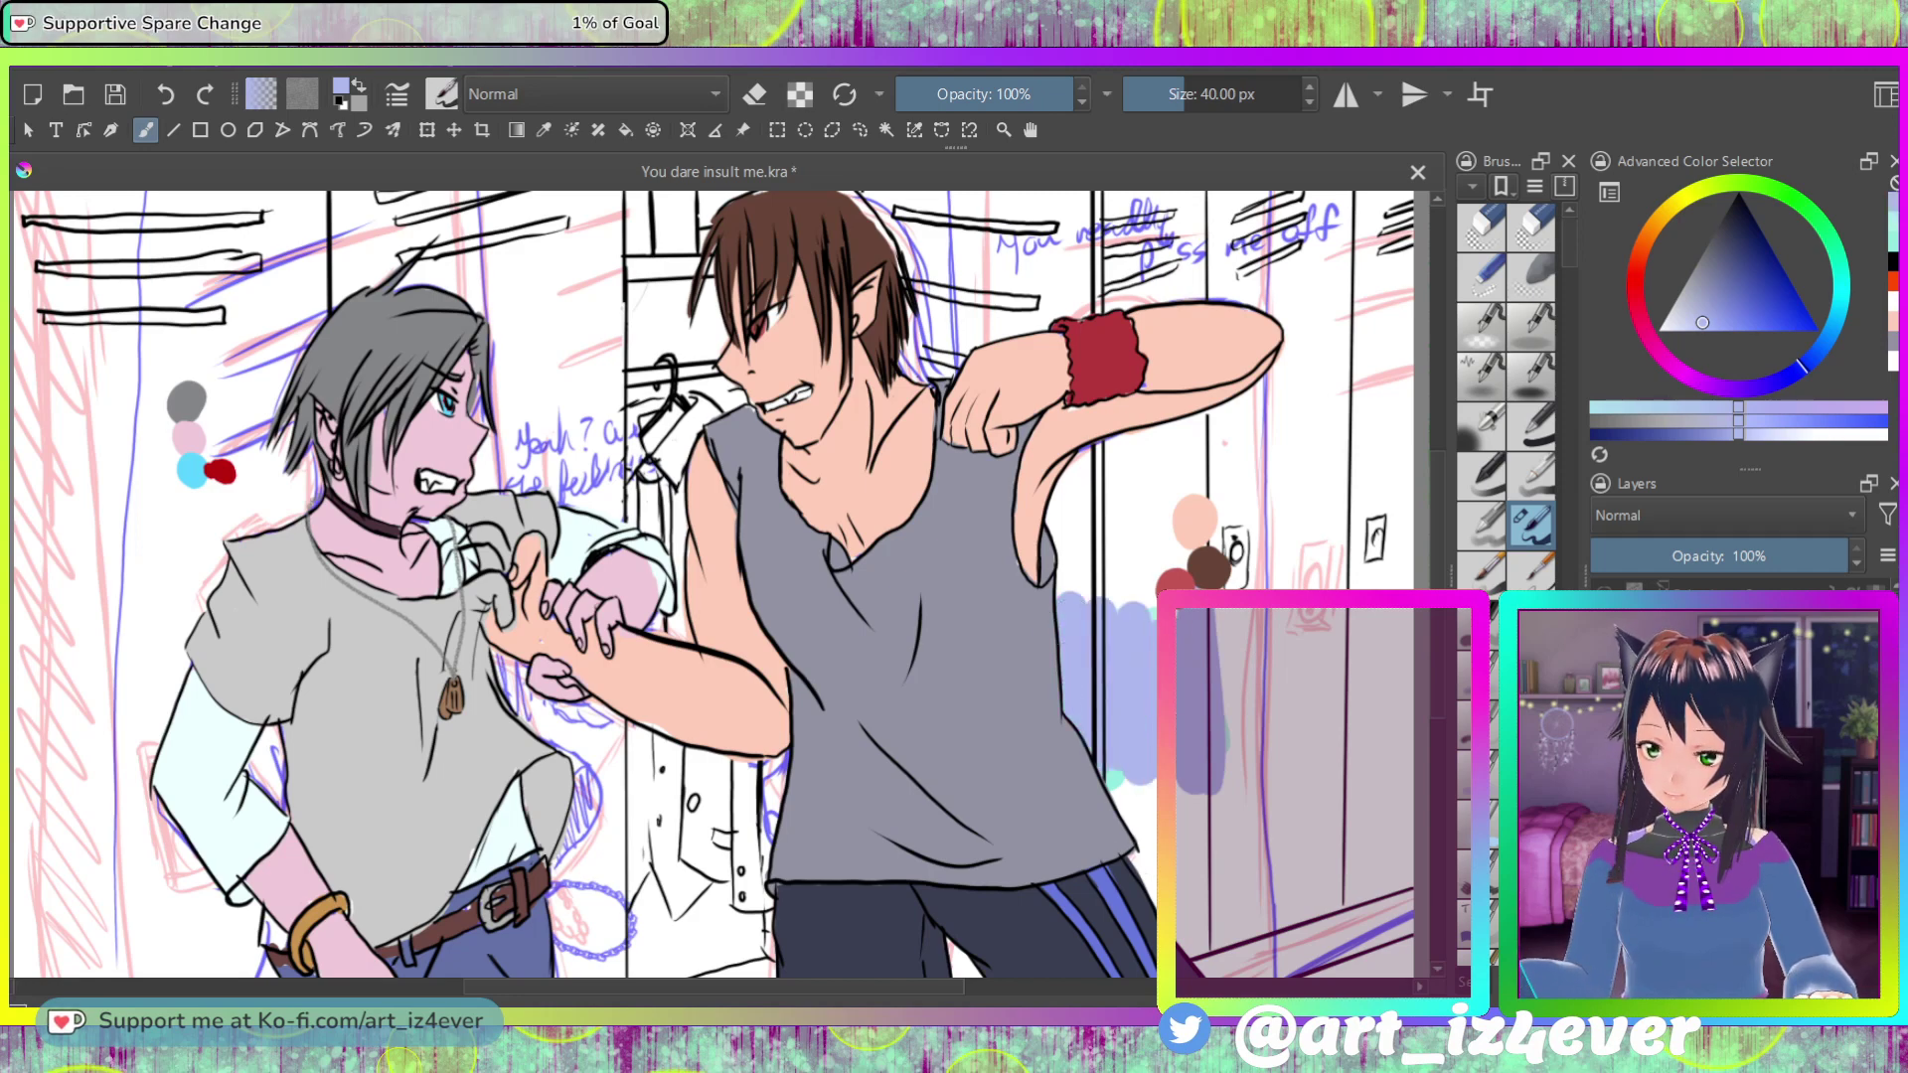
Step: Mute the paint colour to a greyish blue and paint over the periwinkle patch on the lockers beside the tank top
click(1691, 312)
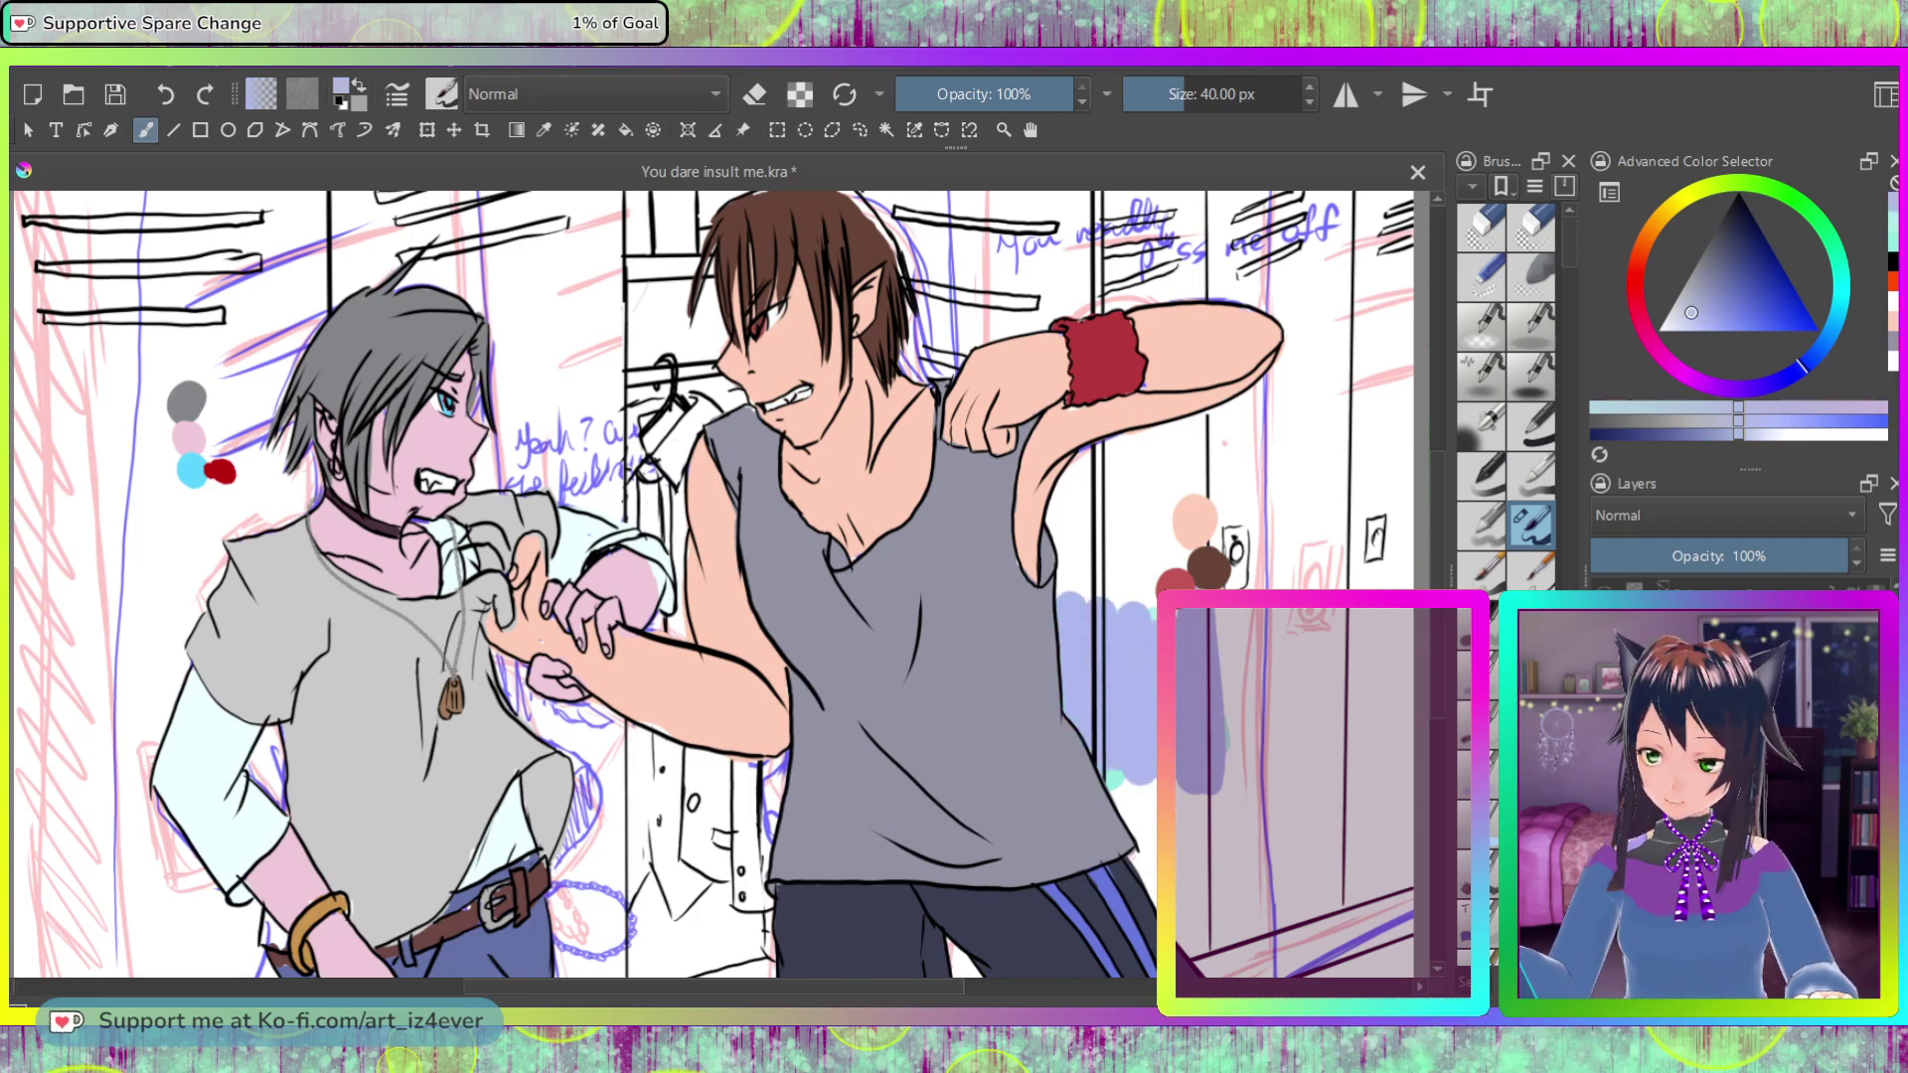
click(1680, 312)
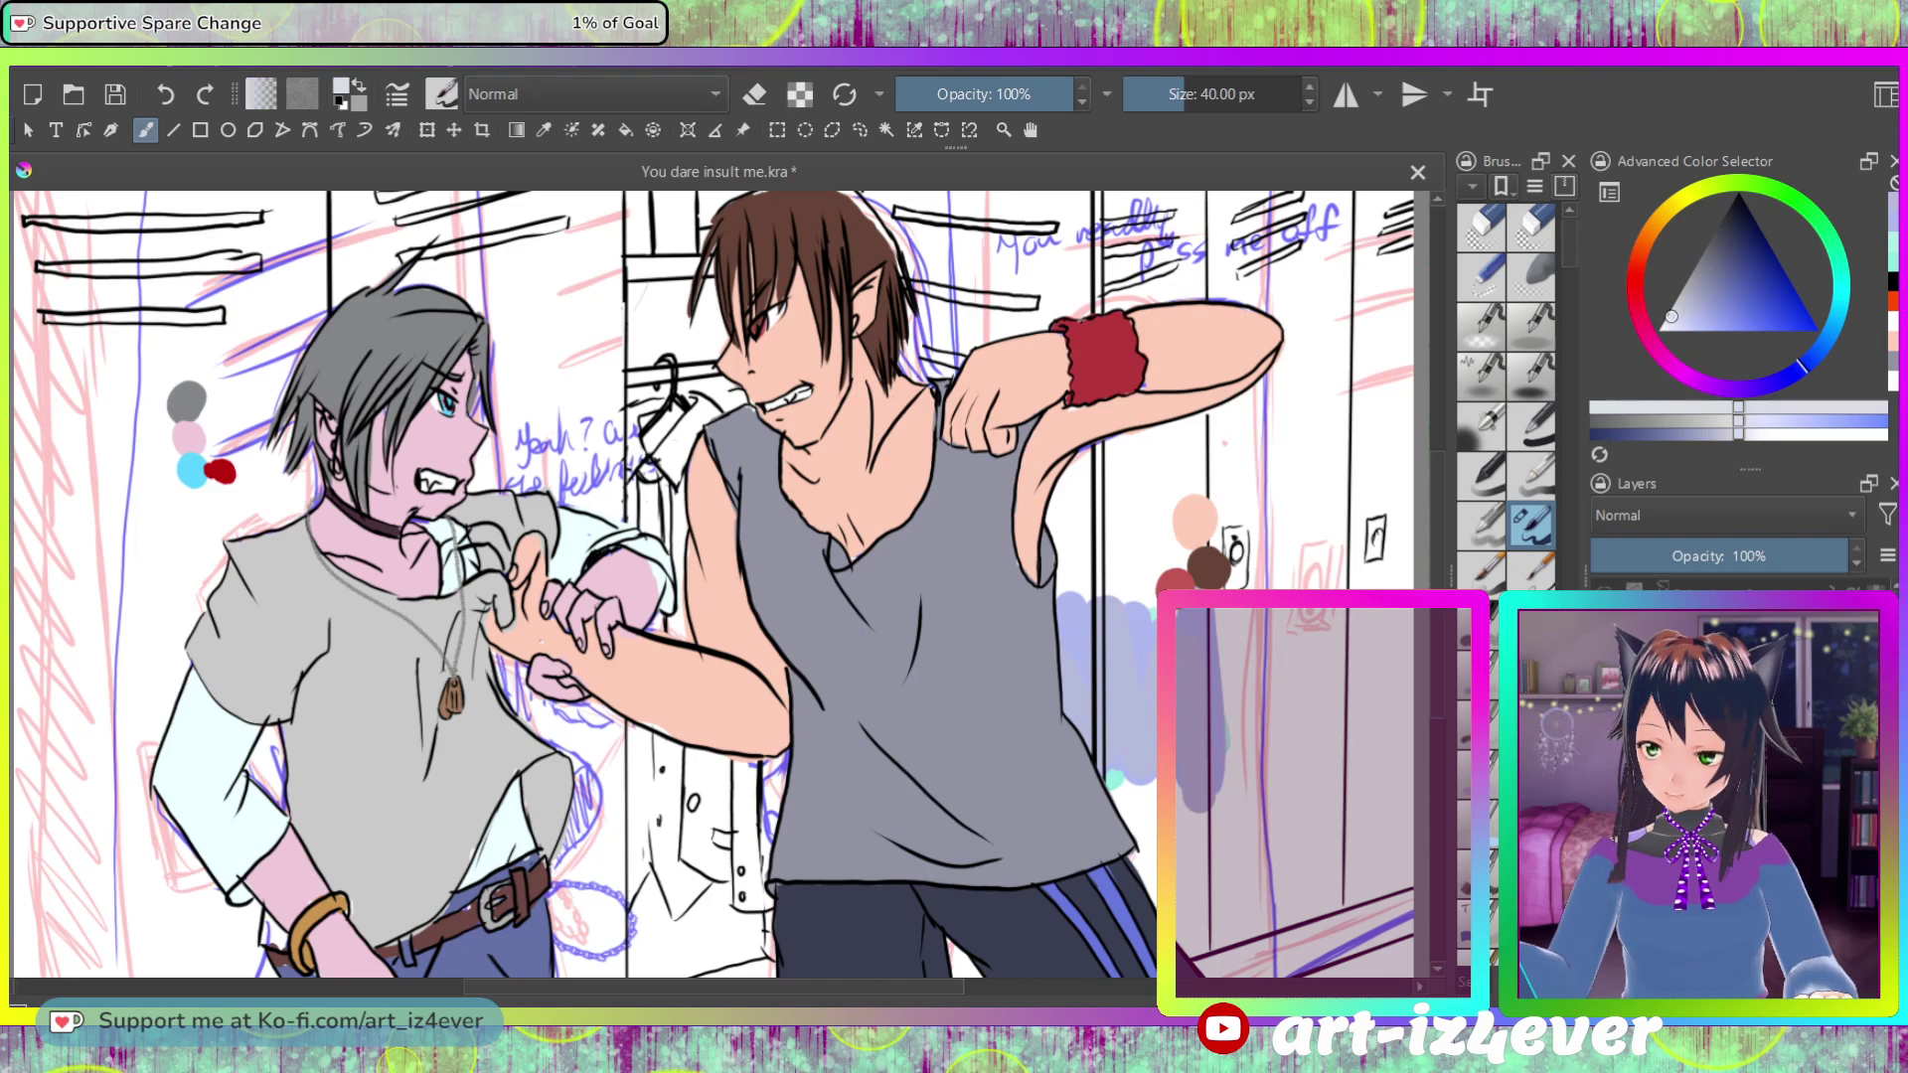
click(1687, 298)
mouse_move(1073, 621)
mouse_down()
mouse_move(1073, 696)
mouse_move(1141, 785)
mouse_move(1234, 840)
mouse_up()
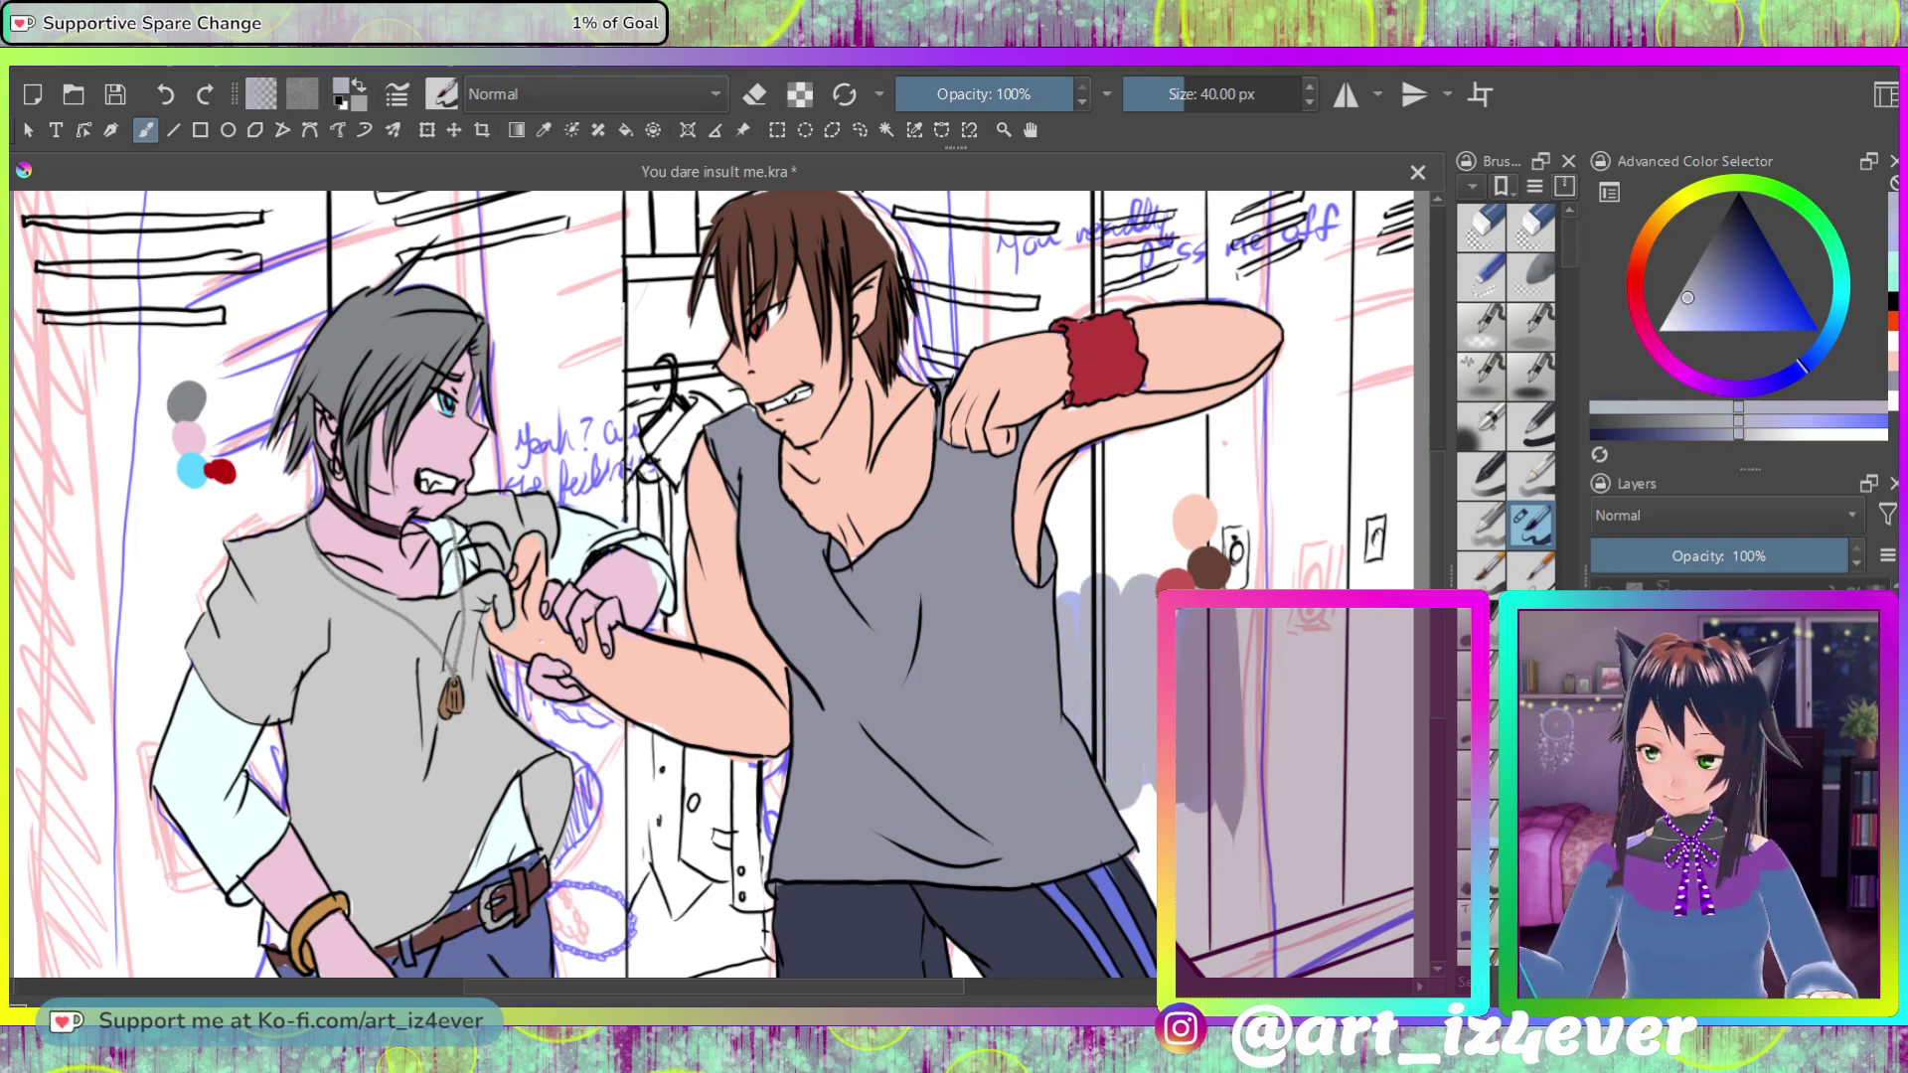
Step: Paint all the lockers behind the brown-haired man and around his raised arm in the greyish blue
mouse_move(1230, 739)
mouse_down()
mouse_move(1242, 646)
mouse_move(1272, 656)
mouse_move(1282, 591)
mouse_up()
mouse_move(1113, 606)
mouse_down()
mouse_move(1078, 472)
mouse_move(1039, 442)
mouse_move(959, 284)
mouse_move(916, 407)
mouse_up()
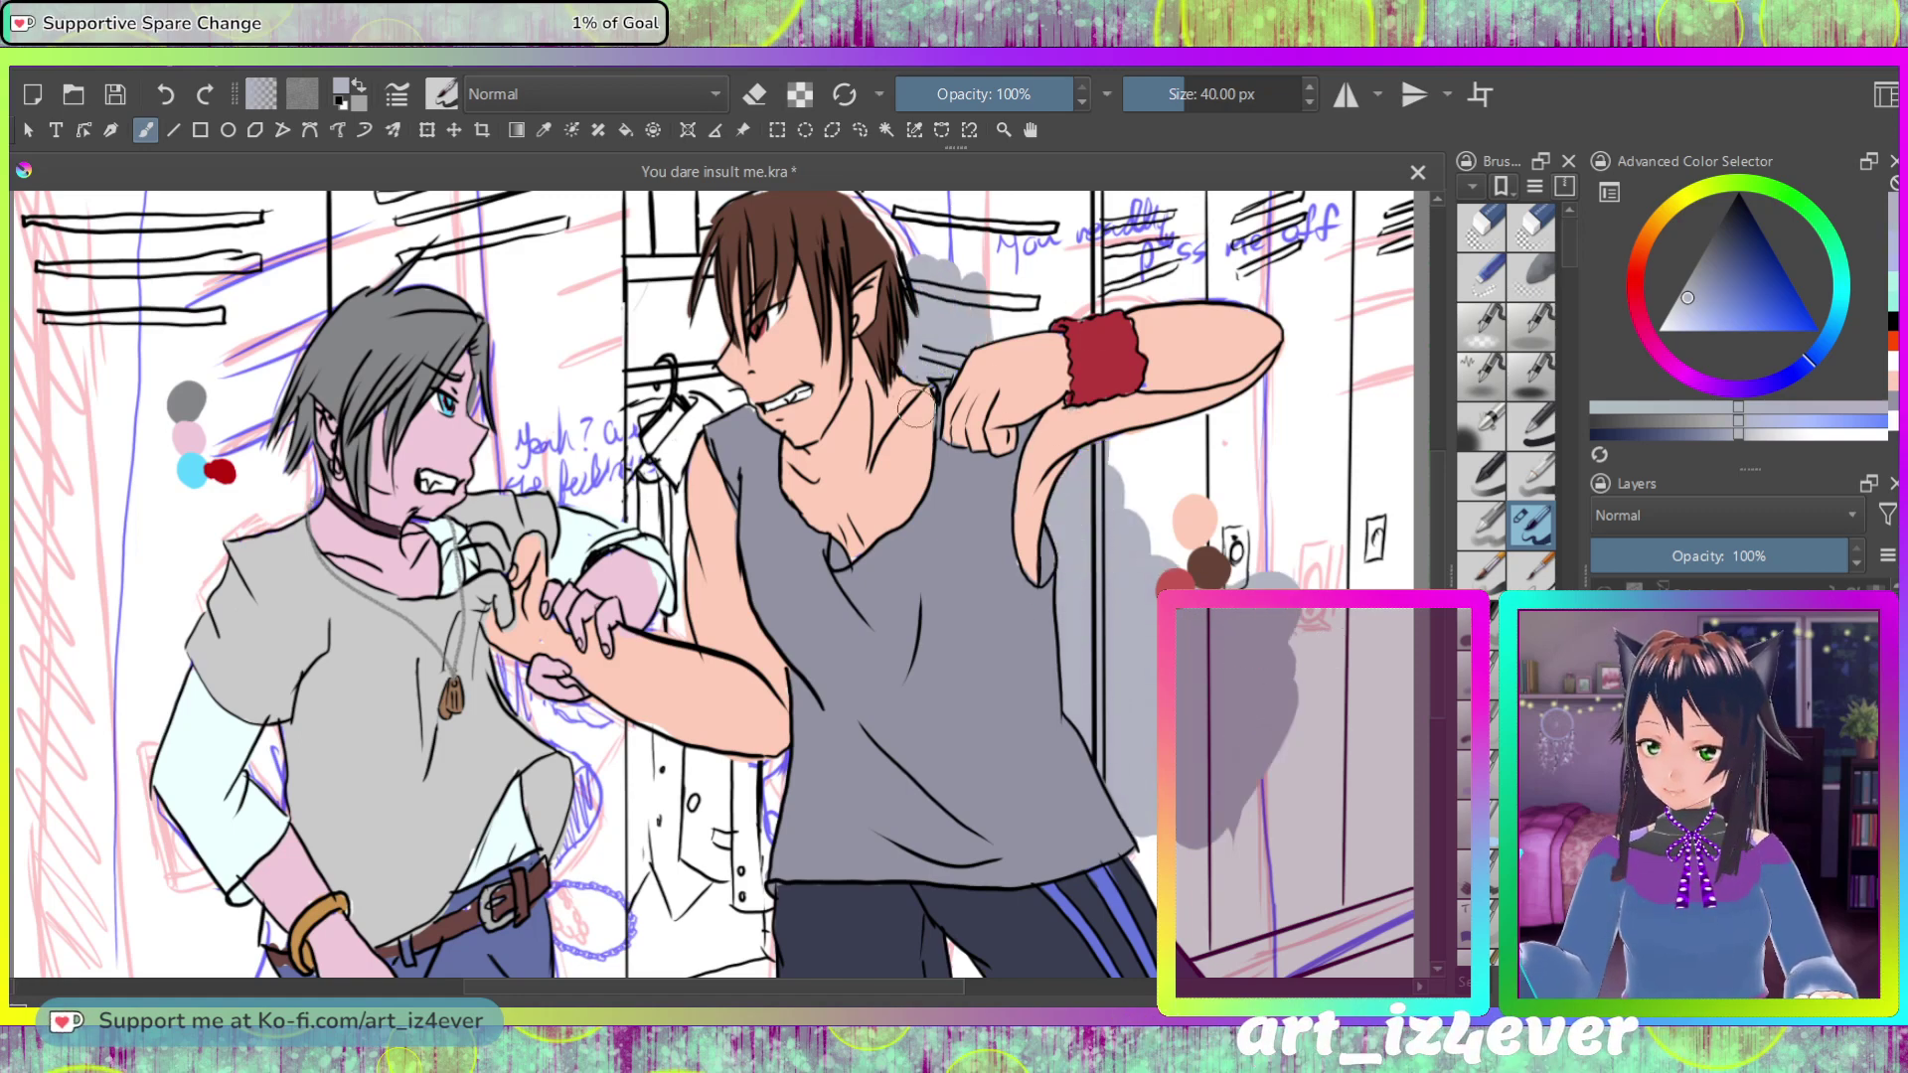
mouse_move(907, 342)
mouse_down()
mouse_move(898, 285)
mouse_move(975, 201)
mouse_move(1017, 193)
mouse_move(1069, 250)
mouse_move(1106, 255)
mouse_move(1138, 372)
mouse_move(1190, 343)
mouse_move(1256, 197)
mouse_move(1311, 194)
mouse_move(1330, 314)
mouse_move(1391, 286)
mouse_move(1383, 608)
mouse_move(1401, 841)
mouse_up()
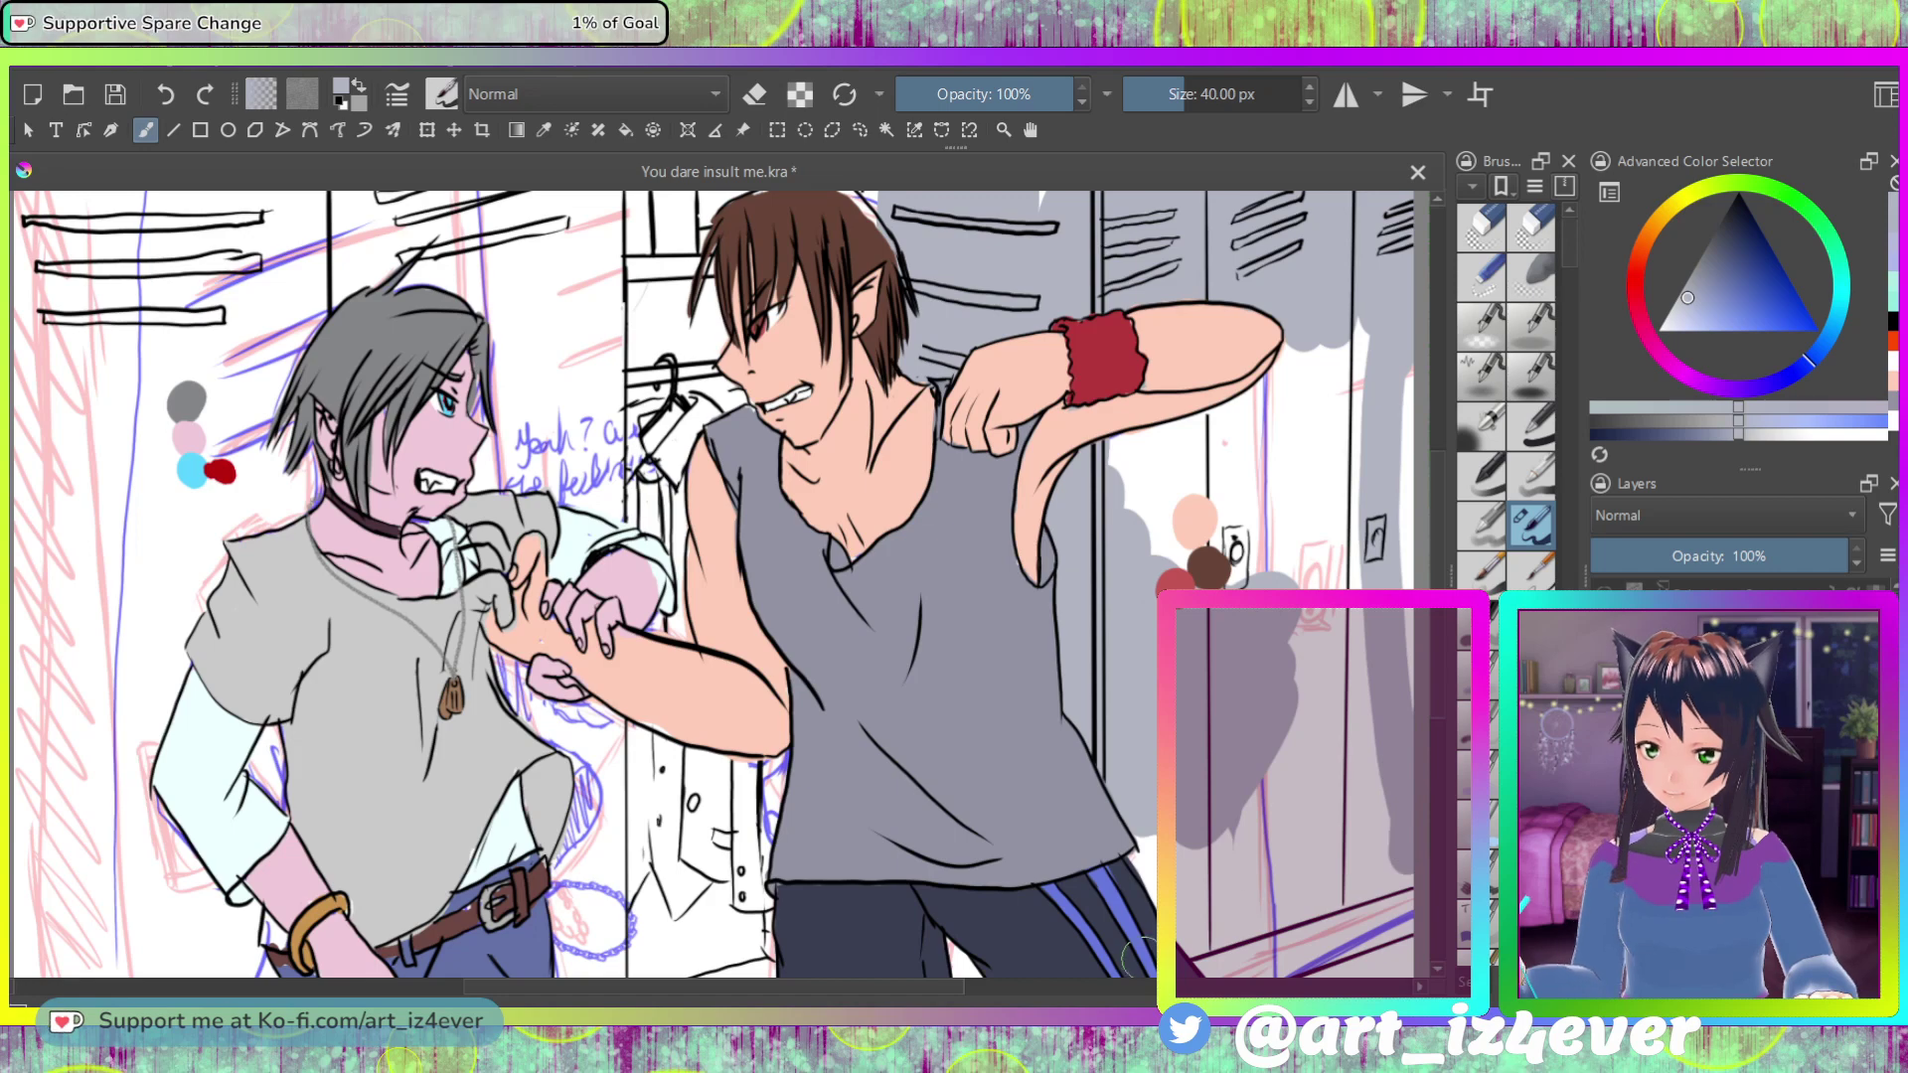
mouse_move(1138, 957)
mouse_down()
mouse_move(1408, 880)
mouse_move(1197, 900)
mouse_move(1147, 863)
mouse_move(1118, 908)
mouse_move(1287, 760)
mouse_move(1331, 854)
mouse_move(1396, 848)
mouse_move(1357, 805)
mouse_move(1321, 646)
mouse_move(1342, 568)
mouse_move(1316, 545)
mouse_move(1376, 472)
mouse_up()
mouse_move(1282, 557)
mouse_down()
mouse_move(1312, 438)
mouse_move(1292, 358)
mouse_move(1242, 417)
mouse_move(1115, 479)
mouse_move(1085, 522)
mouse_move(1088, 482)
mouse_up()
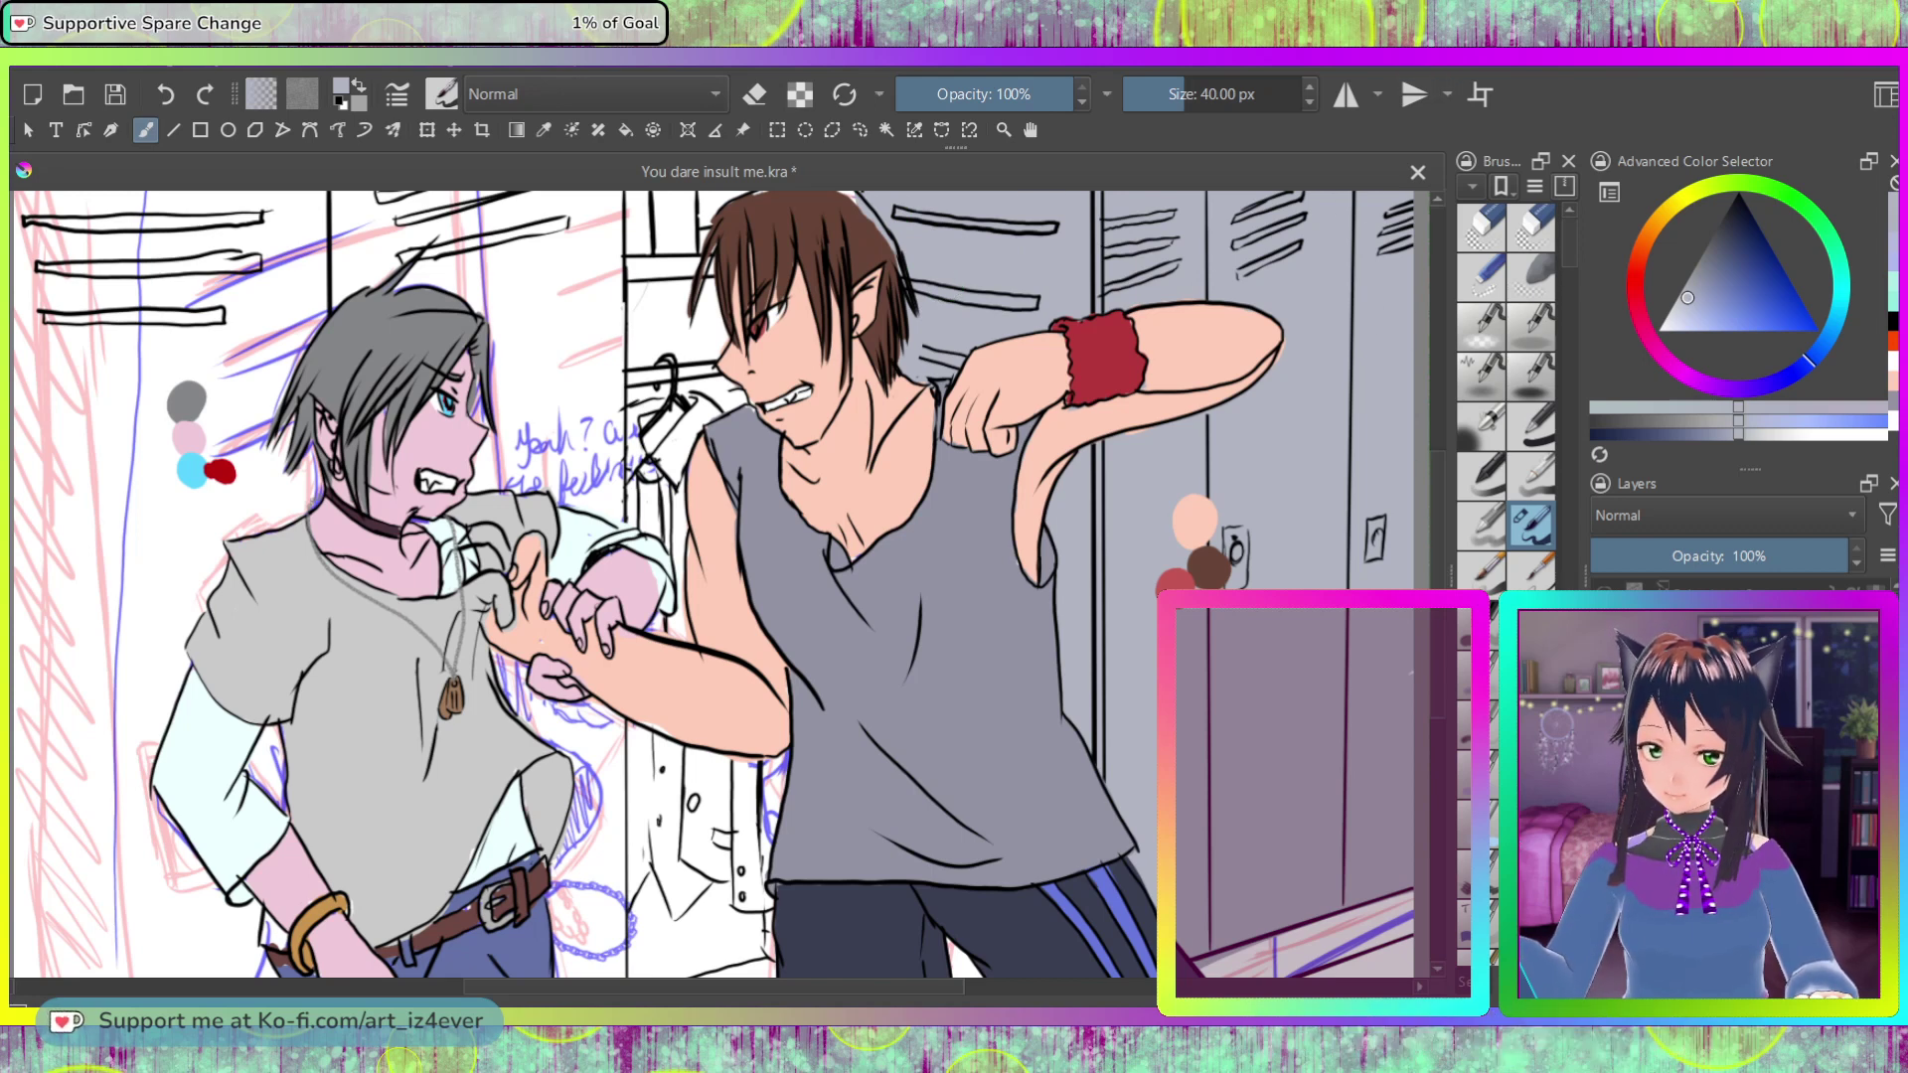
Step: Block in greyish blue on the lockers behind the grey-haired man, covering the lower area and the upper doors around the vents
mouse_move(46, 940)
mouse_down()
mouse_move(22, 879)
mouse_move(226, 979)
mouse_move(276, 659)
mouse_move(272, 716)
mouse_move(236, 663)
mouse_move(202, 653)
mouse_move(100, 762)
mouse_move(50, 824)
mouse_up()
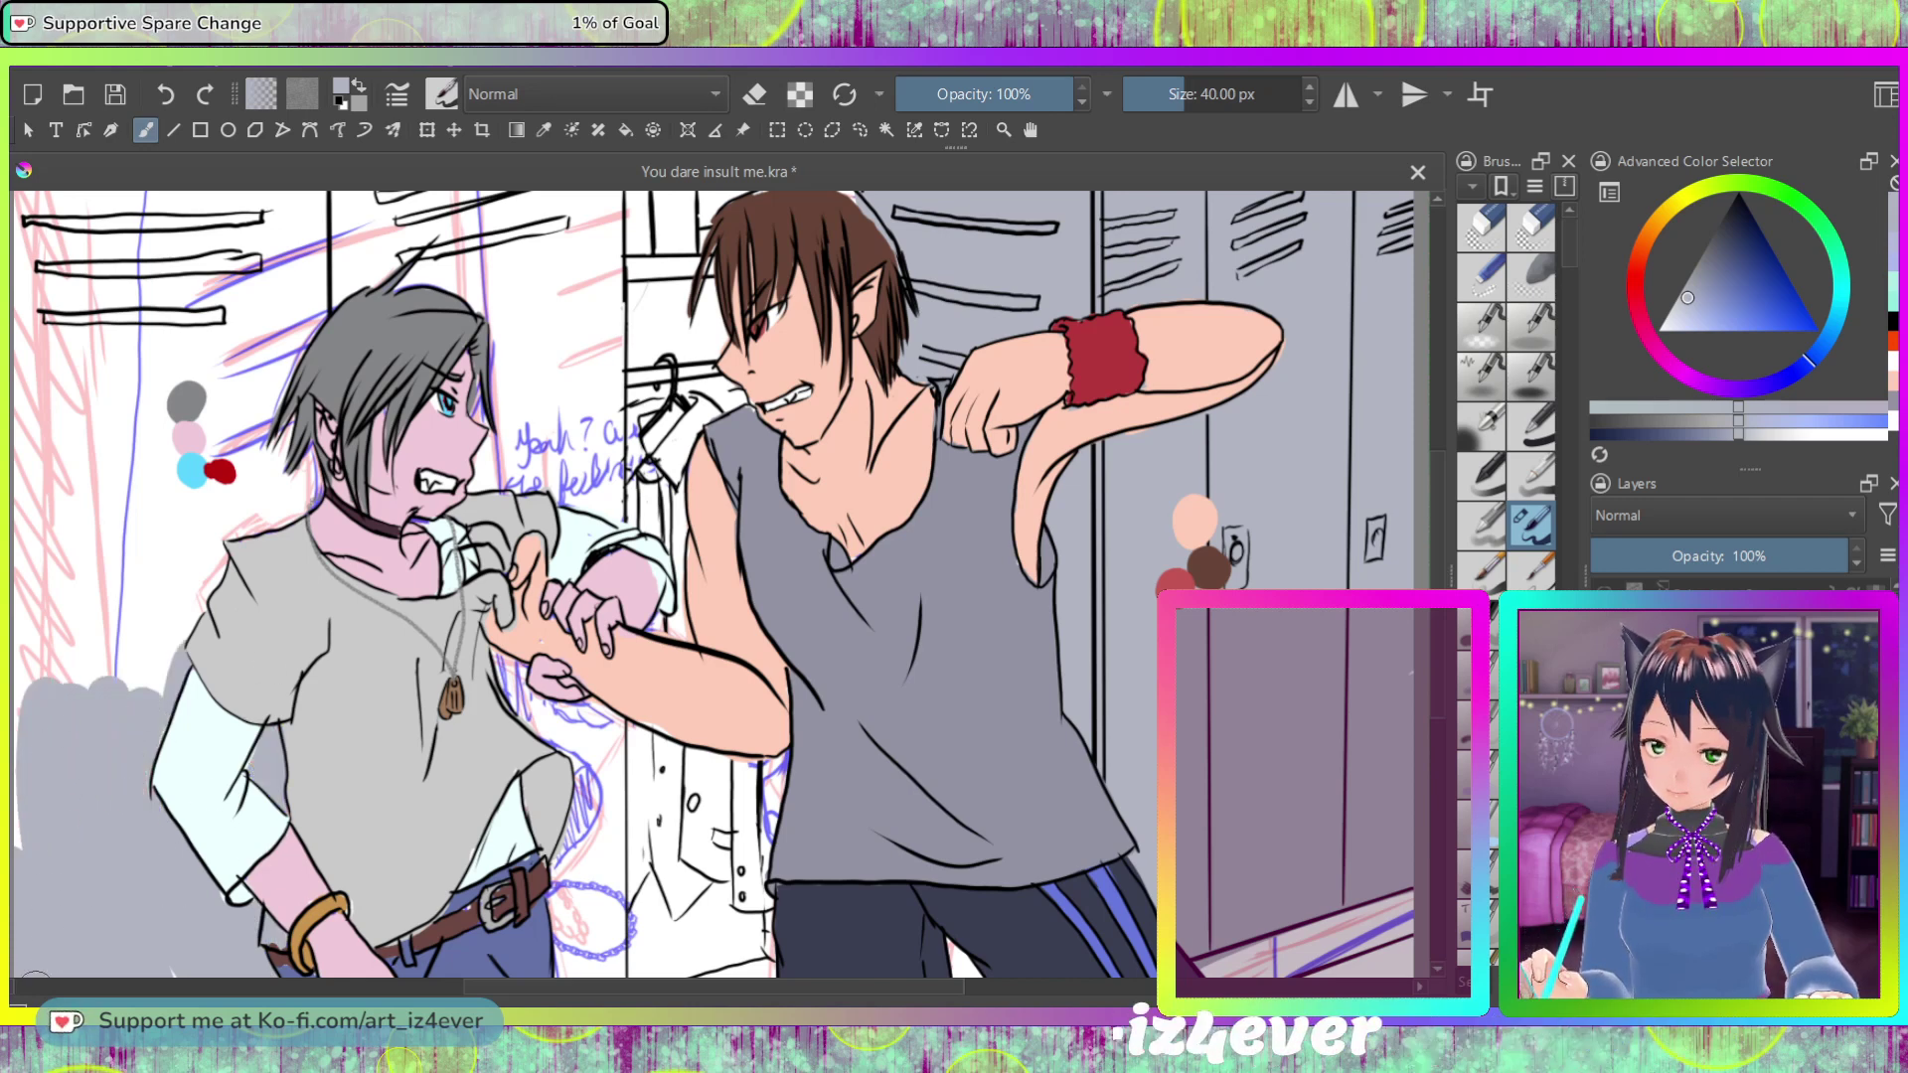
mouse_move(65, 690)
mouse_down()
mouse_move(65, 199)
mouse_move(452, 204)
mouse_up()
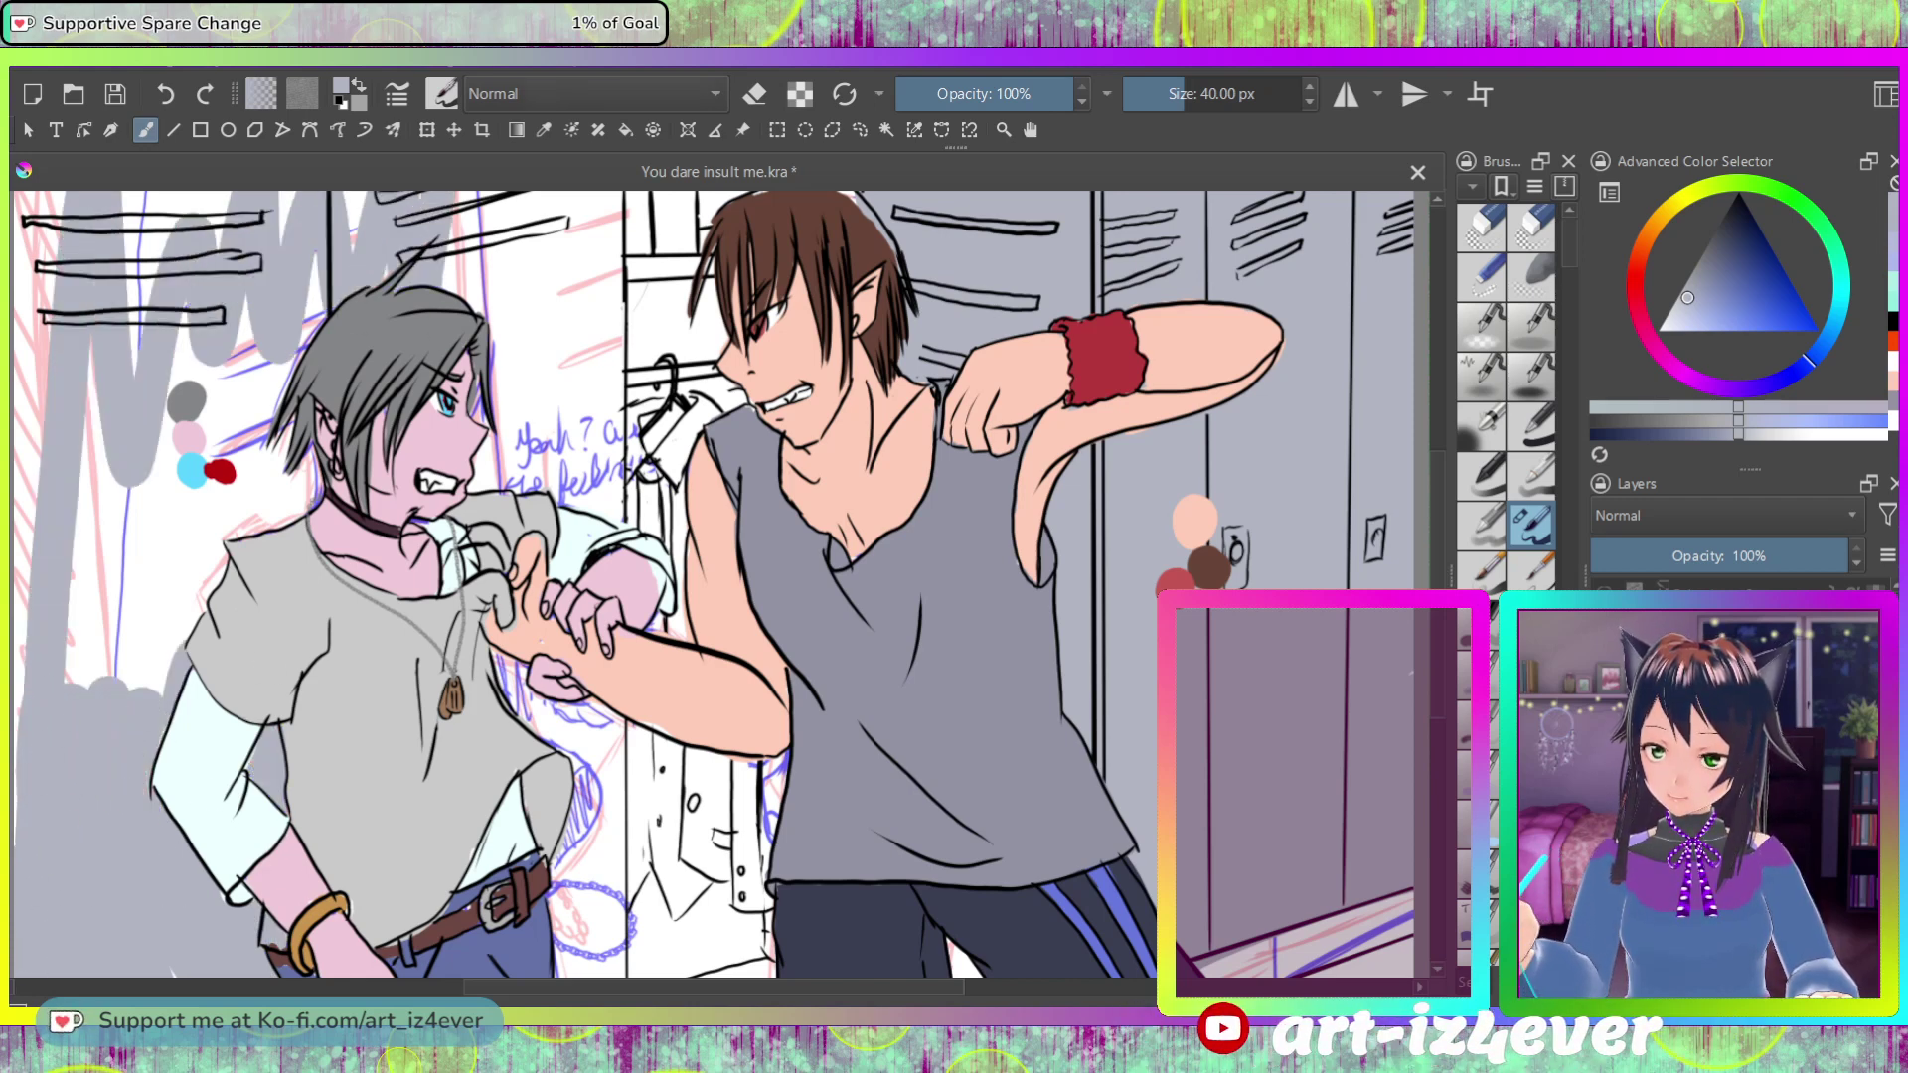
mouse_move(599, 427)
mouse_down()
mouse_move(595, 367)
mouse_move(599, 569)
mouse_move(604, 388)
mouse_up()
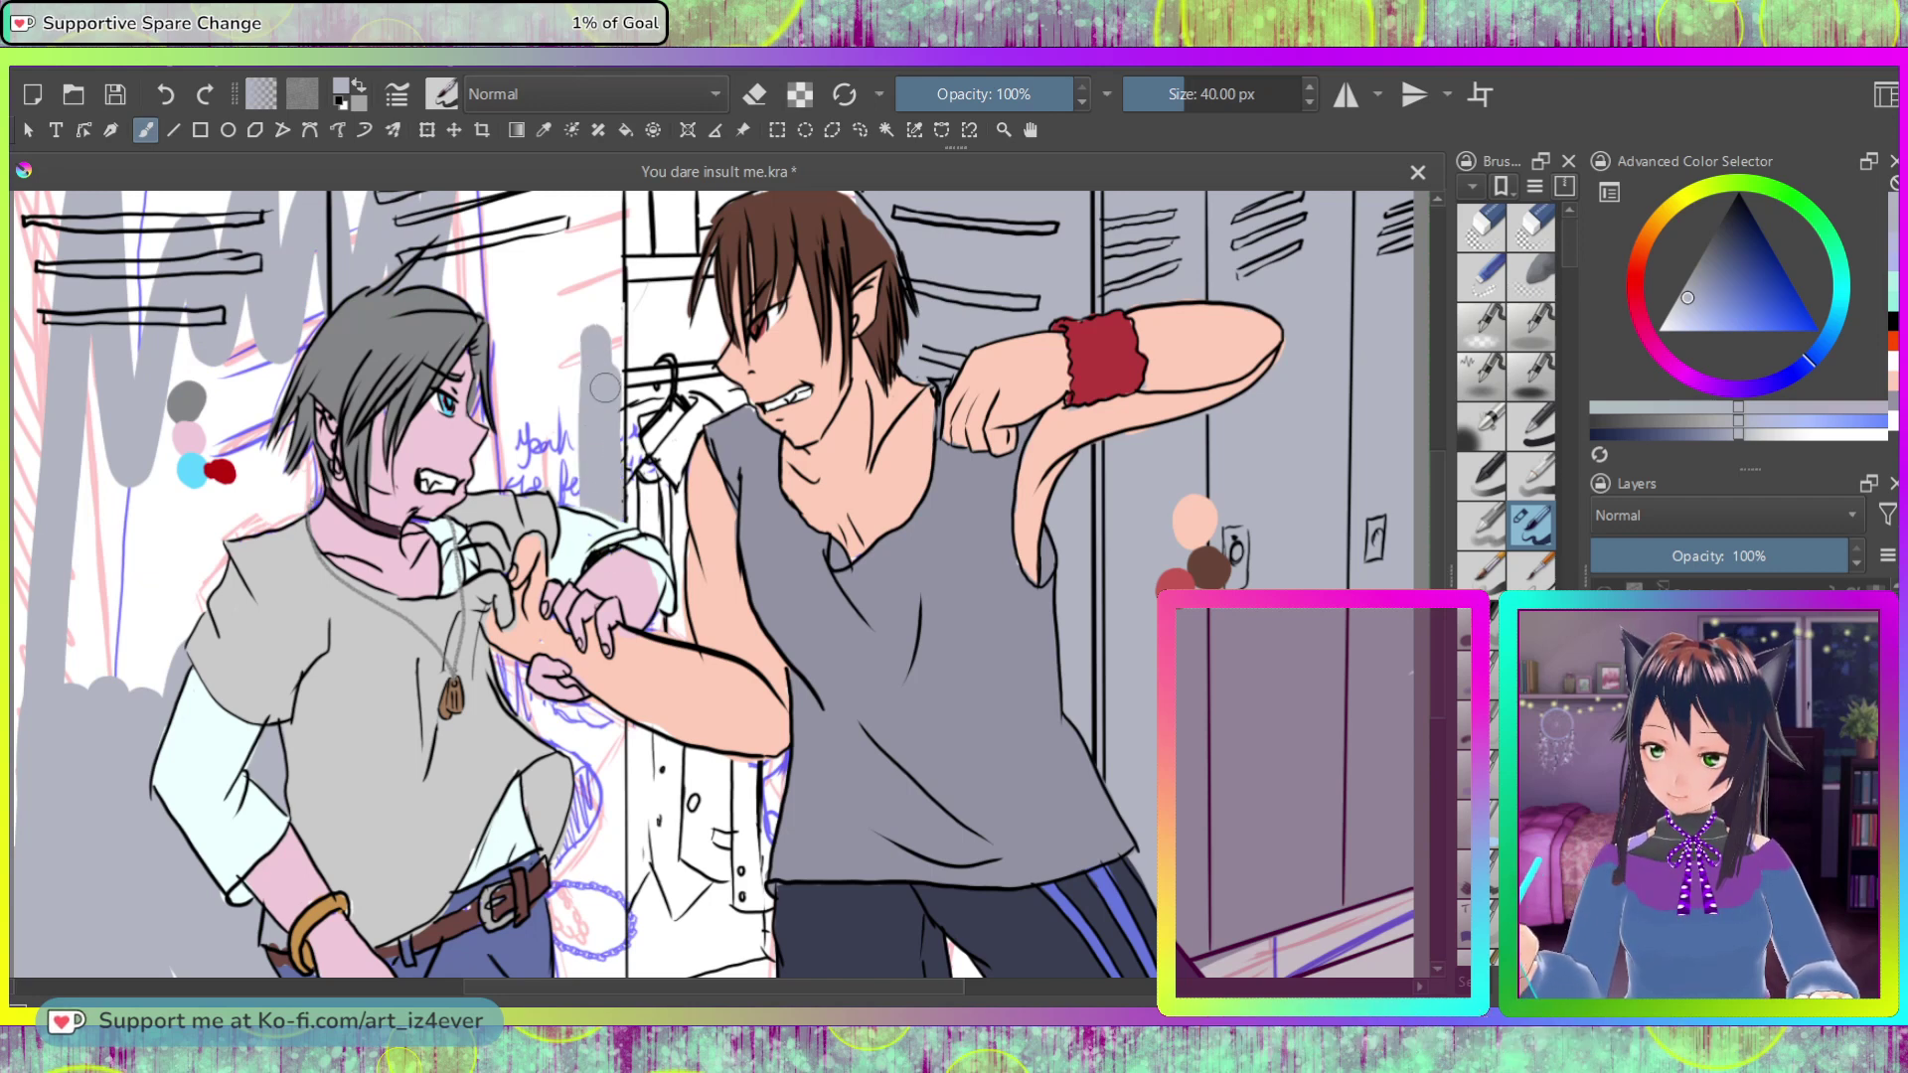
drag(605, 473, 611, 269)
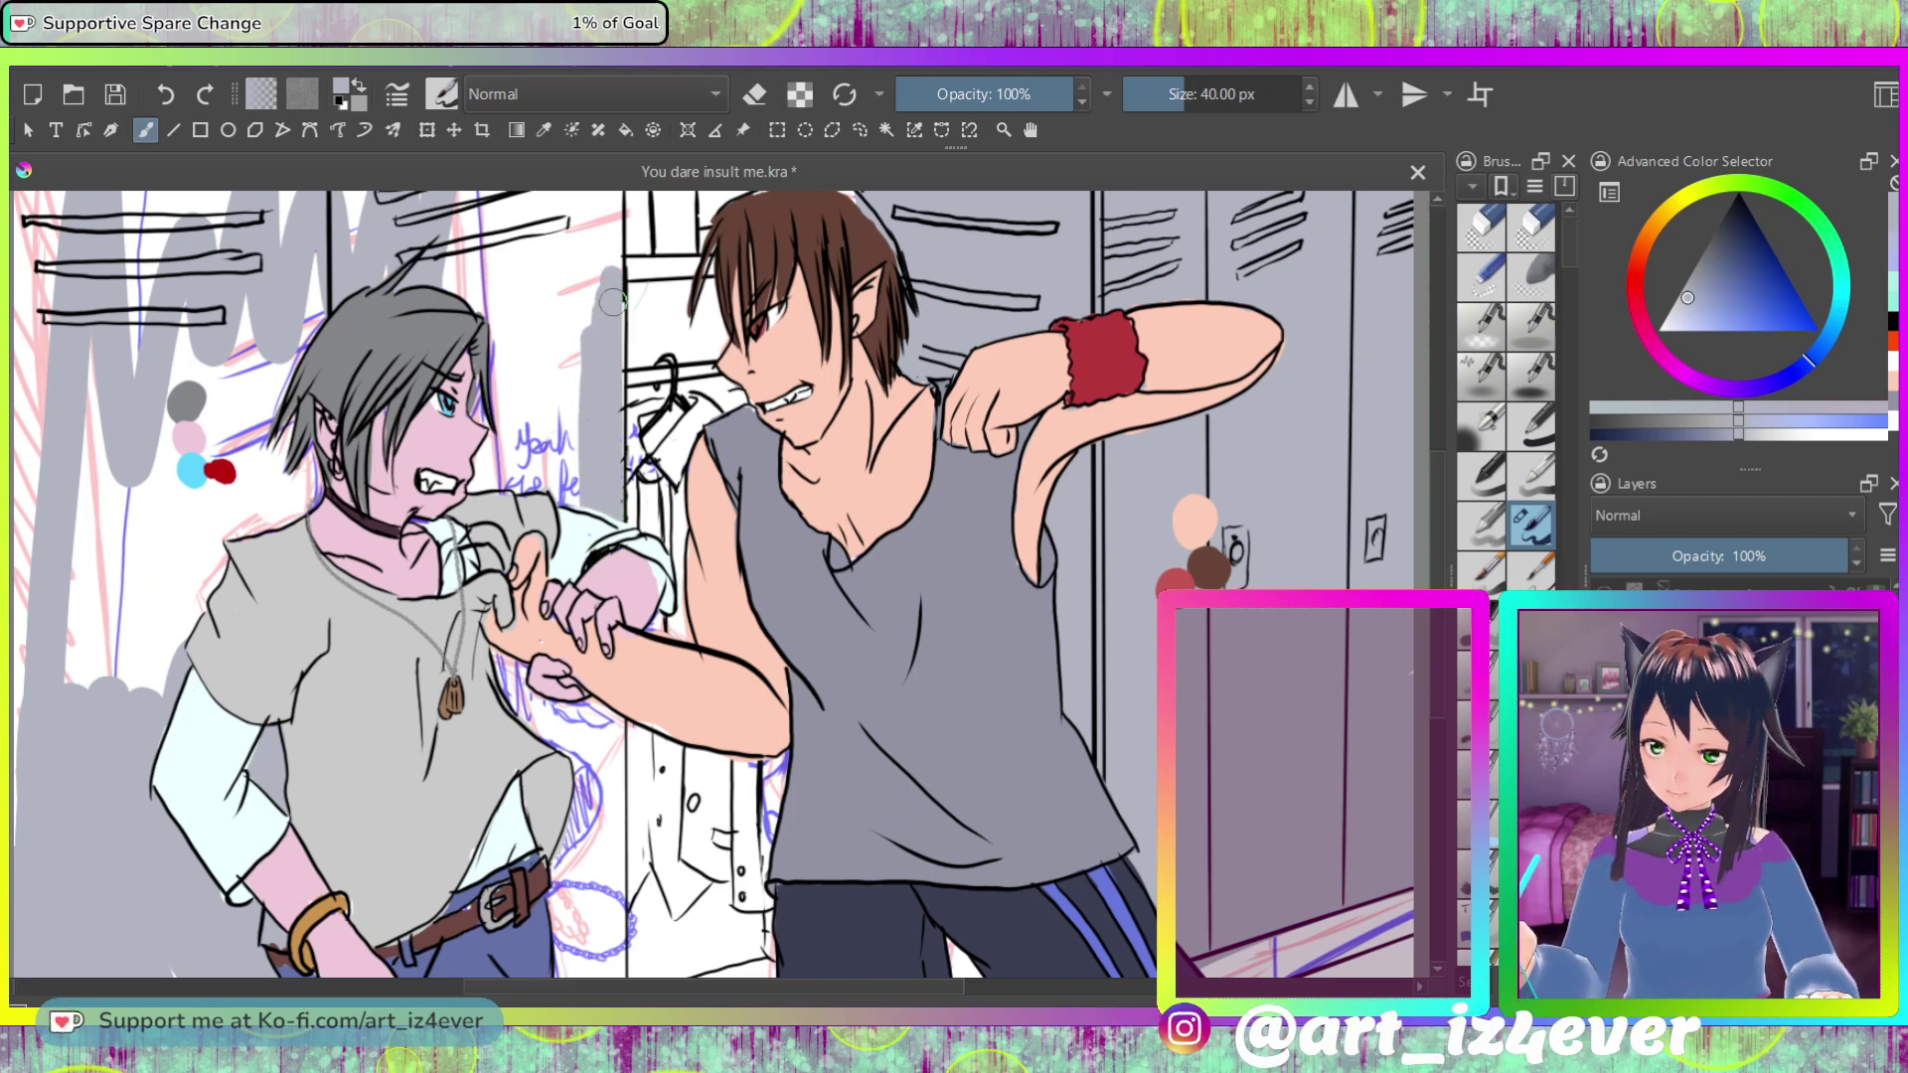
mouse_move(611, 463)
mouse_down()
mouse_move(608, 206)
mouse_move(575, 284)
mouse_move(550, 211)
mouse_move(473, 312)
mouse_move(434, 323)
mouse_move(401, 235)
mouse_move(361, 217)
mouse_move(301, 241)
mouse_move(278, 289)
mouse_move(205, 300)
mouse_move(165, 210)
mouse_move(69, 291)
mouse_move(47, 209)
mouse_move(30, 246)
mouse_move(26, 199)
mouse_up()
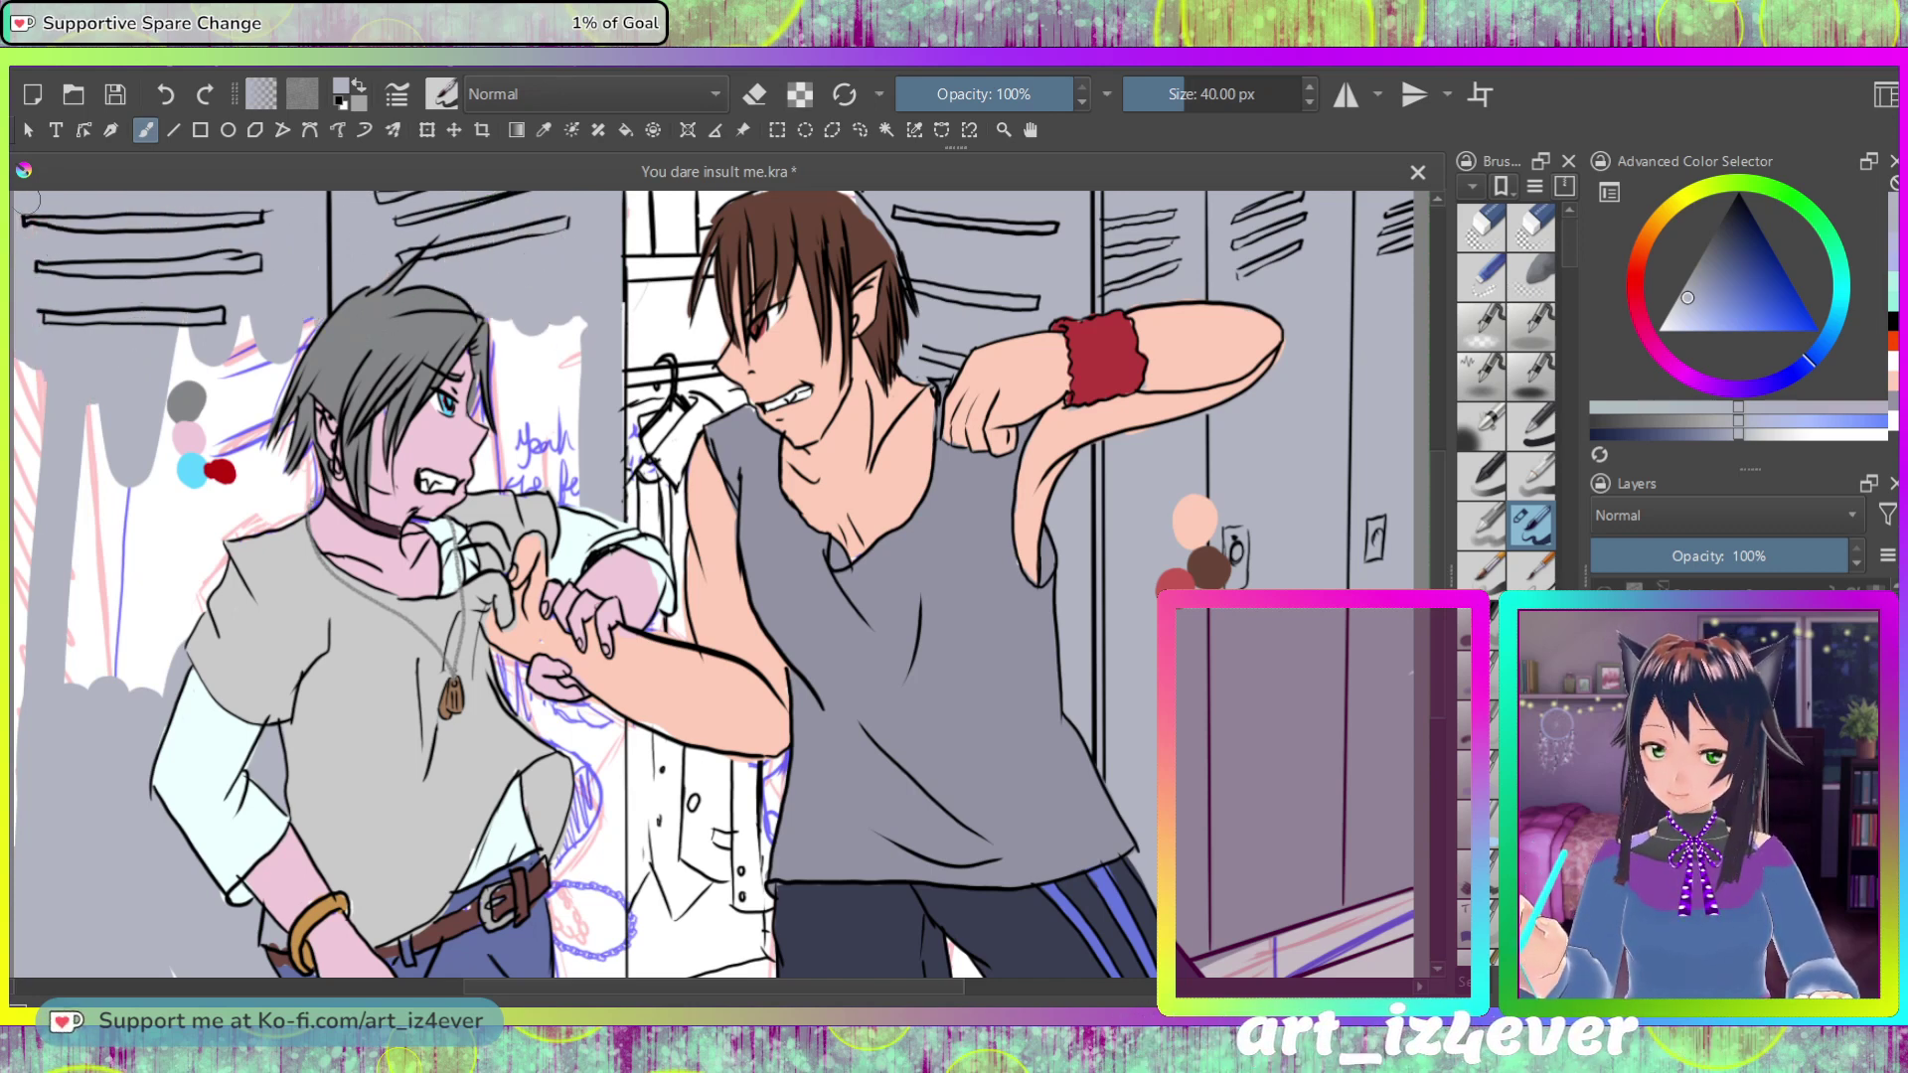
Step: Fill the remaining white gaps around the grey-haired man's head, shoulder and torso with greyish blue, up to the open locker's edge
mouse_move(17, 286)
mouse_down()
mouse_move(64, 883)
mouse_move(16, 689)
mouse_move(27, 879)
mouse_move(36, 398)
mouse_move(71, 319)
mouse_move(76, 772)
mouse_up()
mouse_move(116, 349)
mouse_down()
mouse_move(134, 685)
mouse_move(164, 696)
mouse_up()
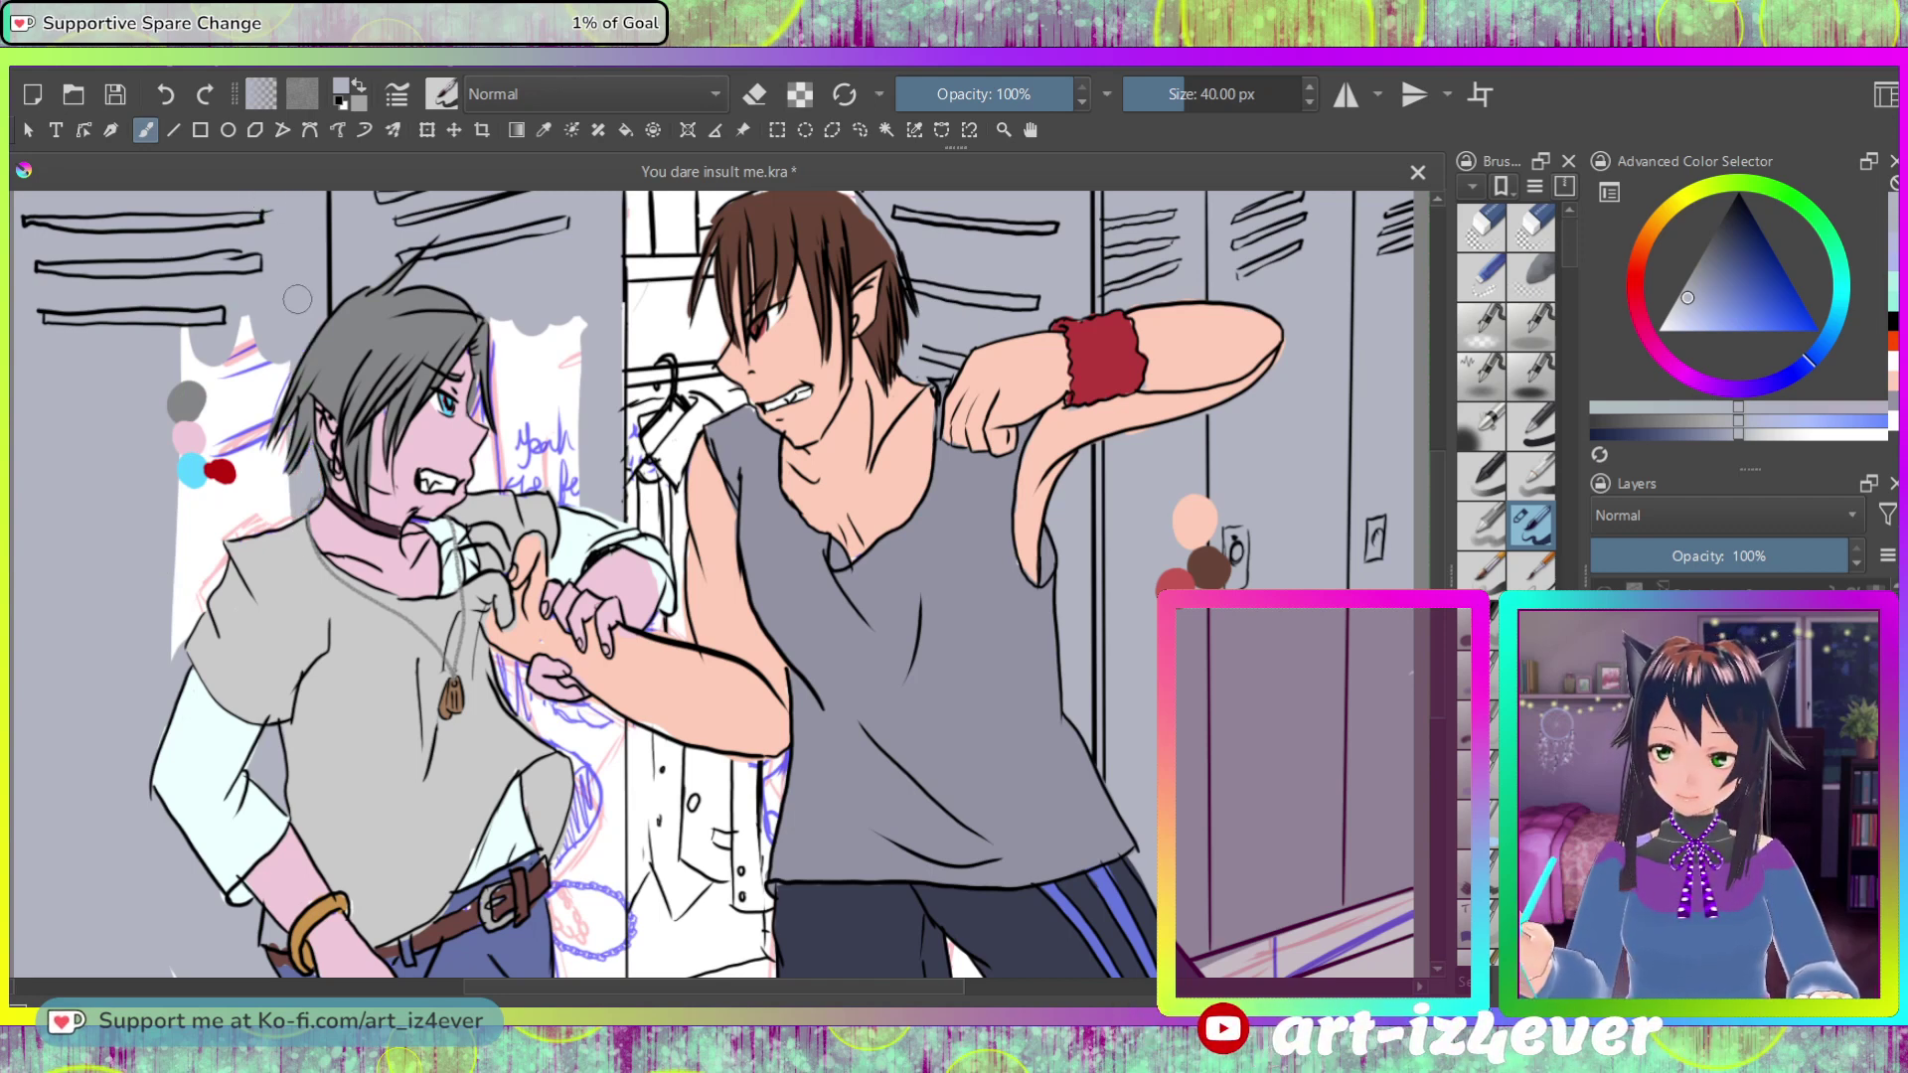
mouse_move(284, 343)
mouse_down()
mouse_move(228, 493)
mouse_move(208, 490)
mouse_move(192, 676)
mouse_up()
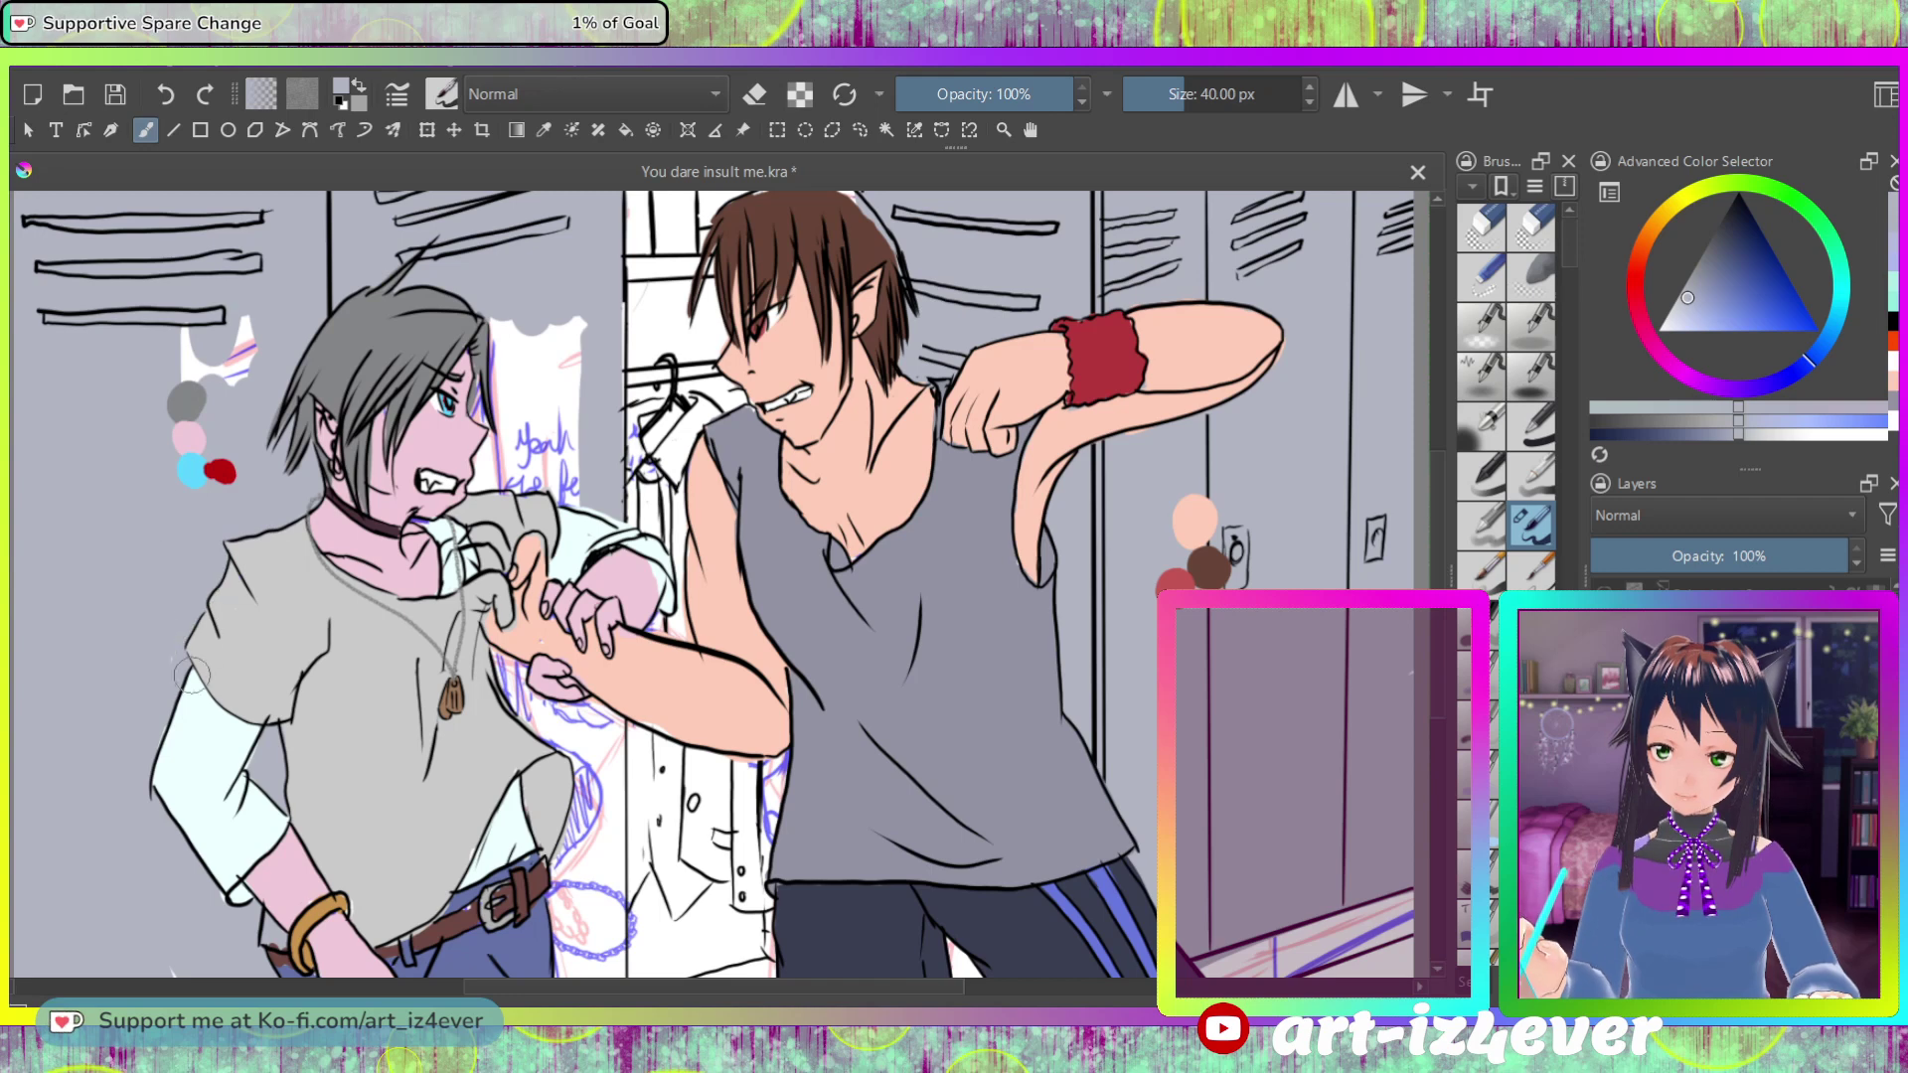
drag(224, 289, 253, 370)
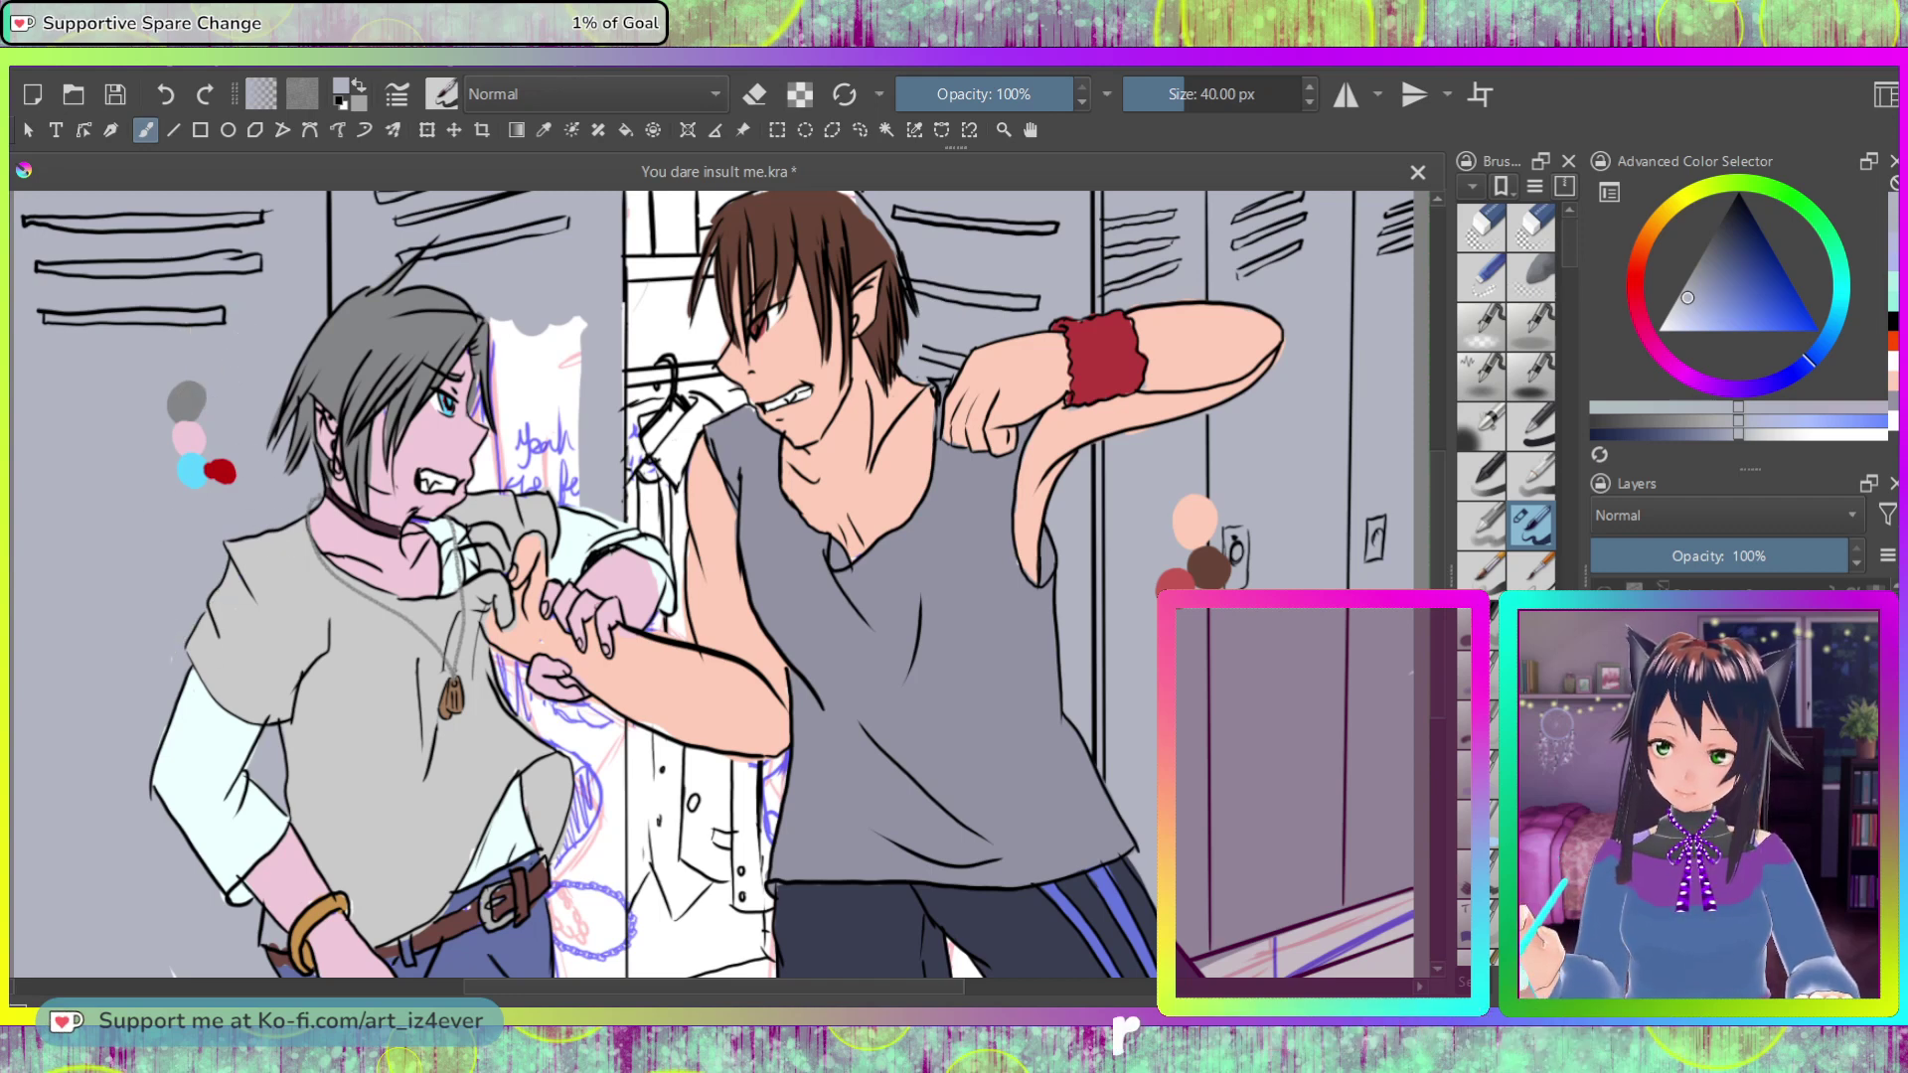
mouse_move(584, 661)
mouse_down()
mouse_move(591, 964)
mouse_move(589, 880)
mouse_move(608, 976)
mouse_move(602, 804)
mouse_move(614, 969)
mouse_move(606, 849)
mouse_move(592, 909)
mouse_move(566, 864)
mouse_up()
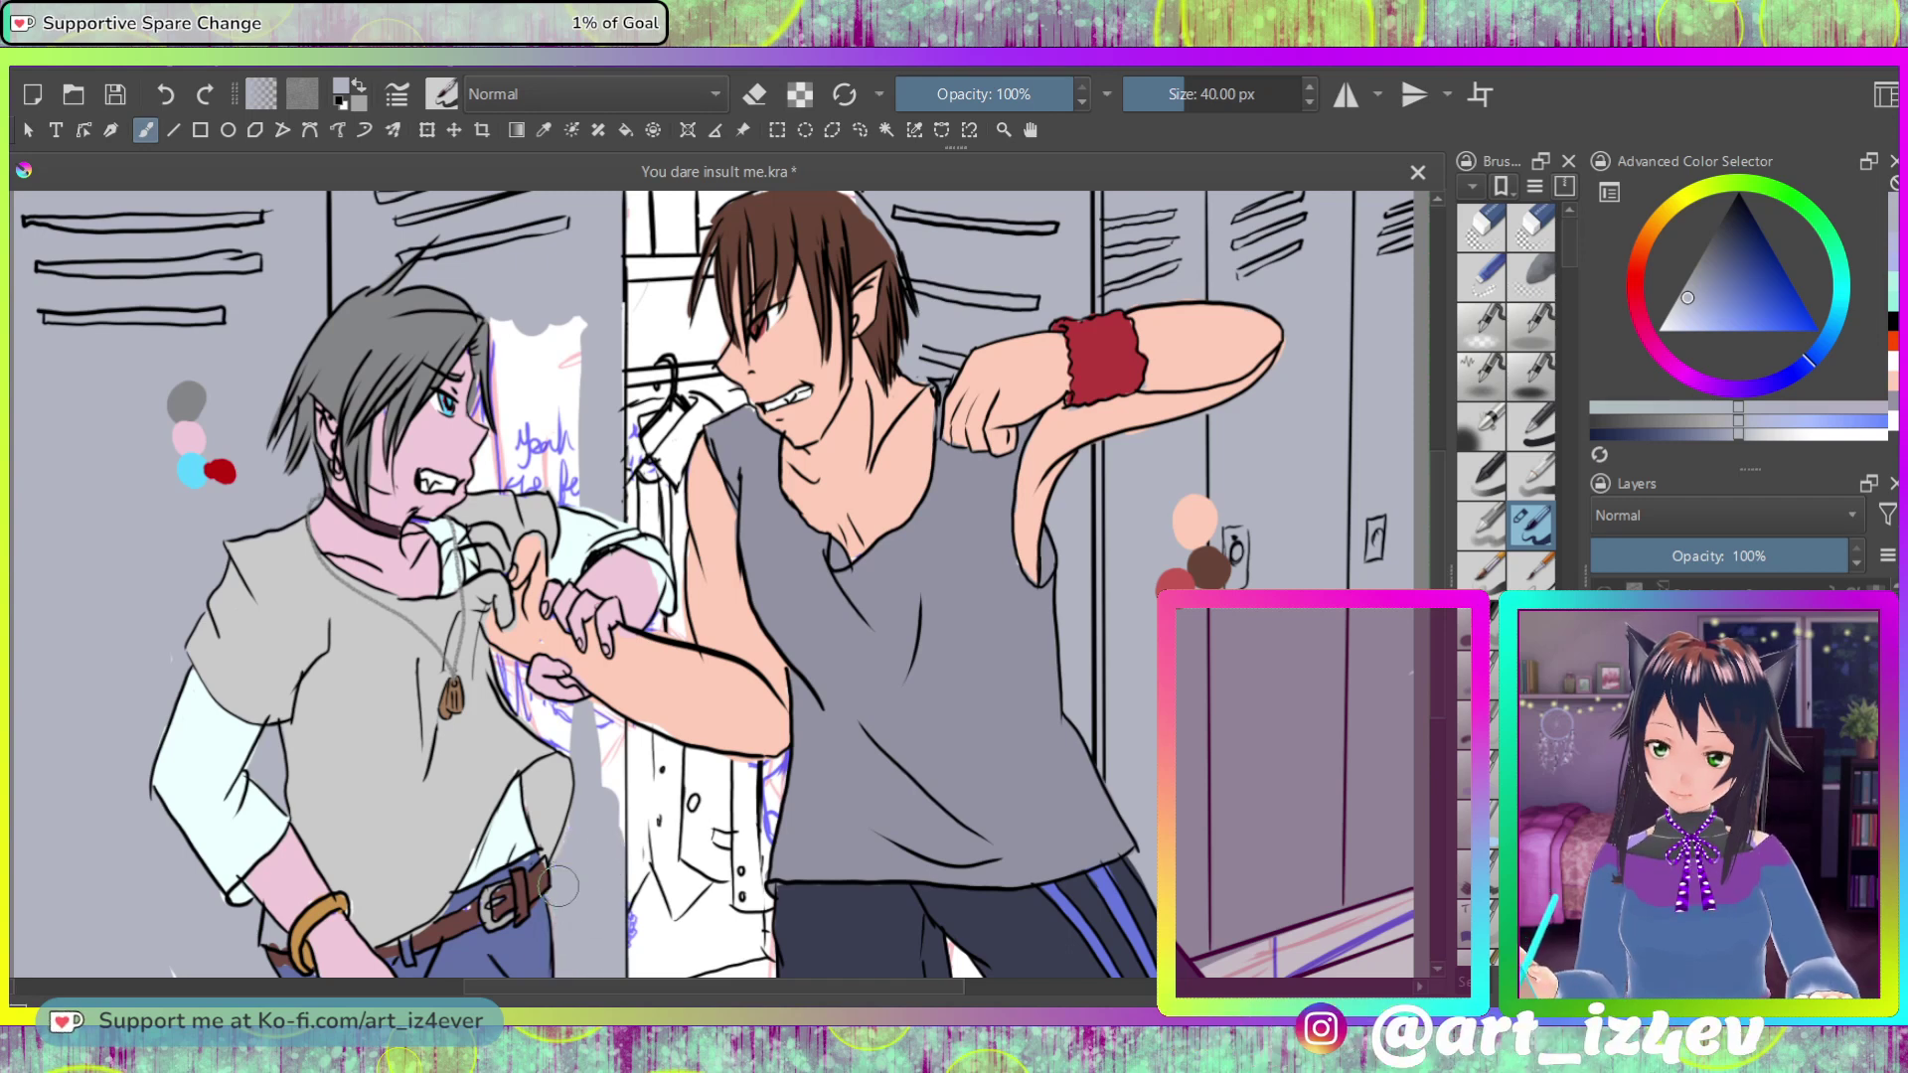
mouse_move(542, 775)
mouse_down()
mouse_move(497, 636)
mouse_move(605, 799)
mouse_move(576, 308)
mouse_move(482, 397)
mouse_up()
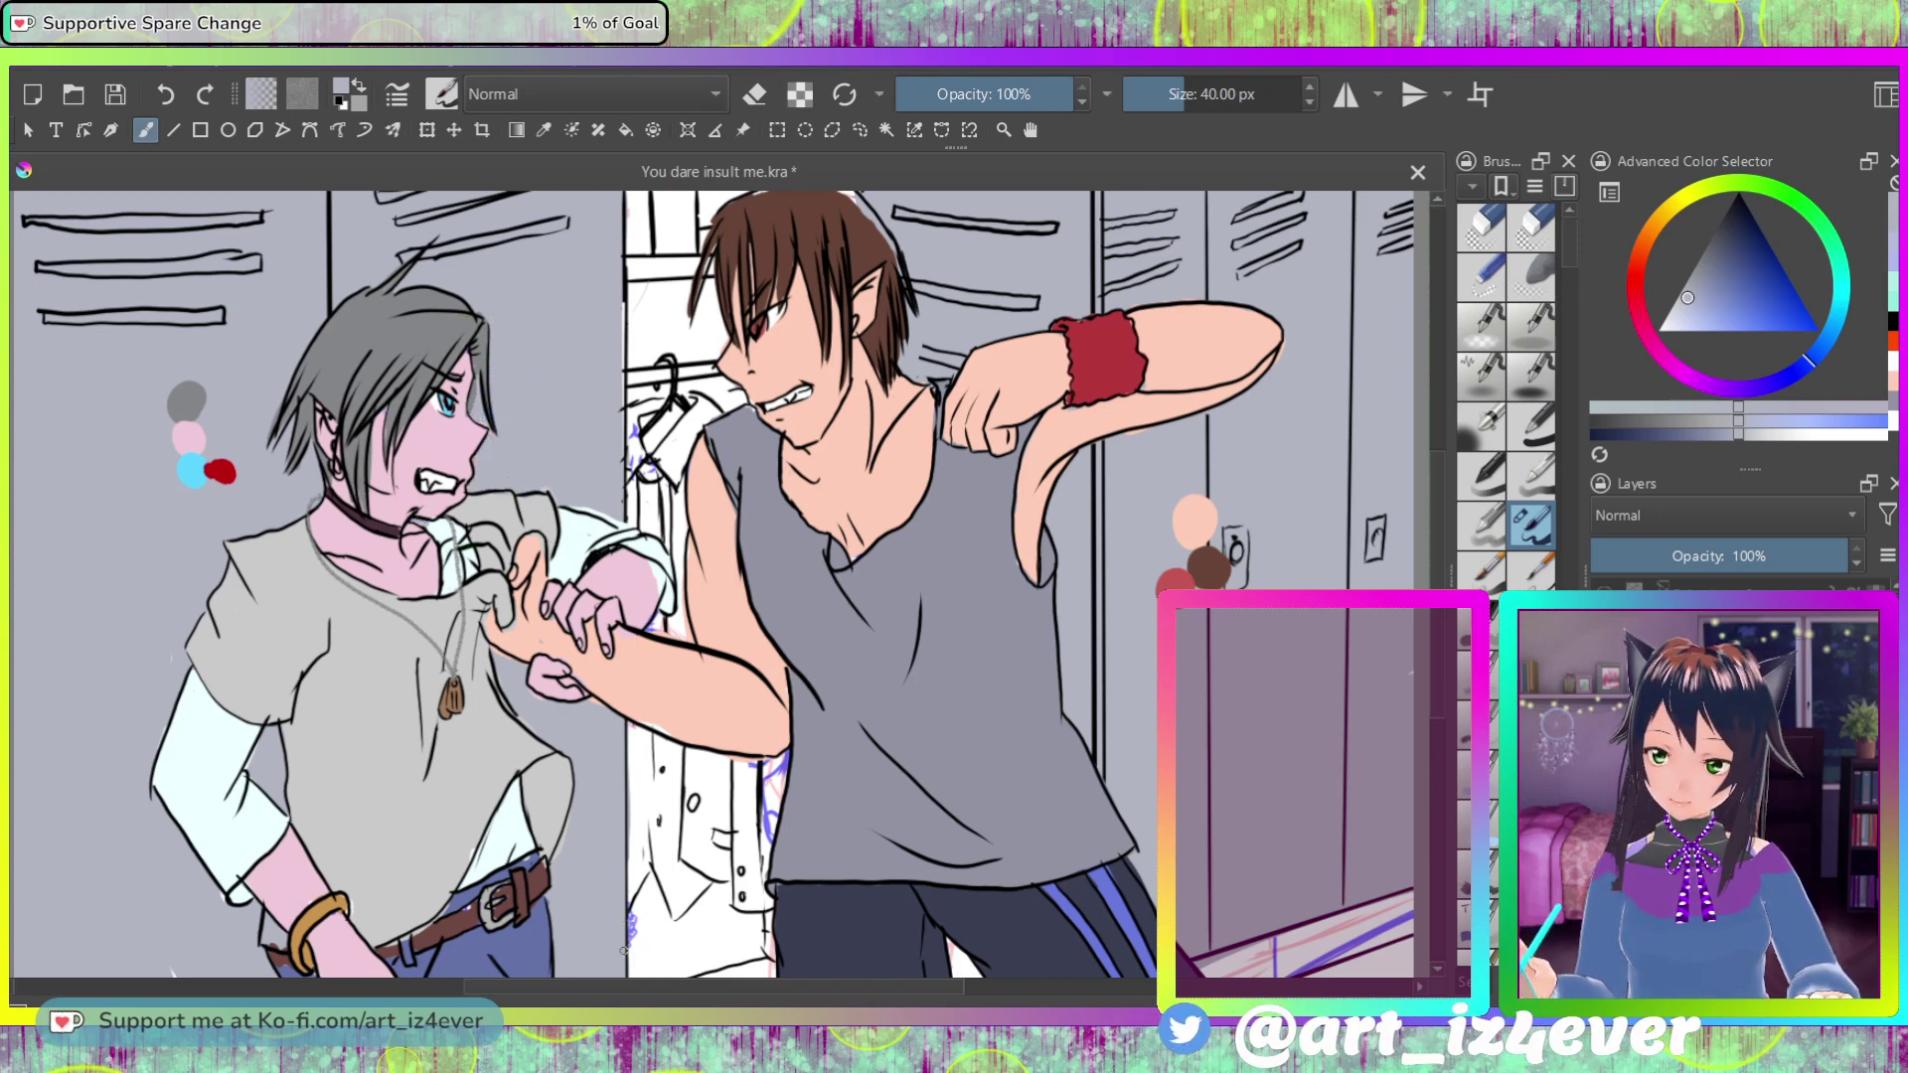
Step: Paint greyish blue inside the open locker between the two men, around the hanging jacket and its hanger
mouse_move(643, 903)
mouse_down()
mouse_move(667, 967)
mouse_move(776, 942)
mouse_up()
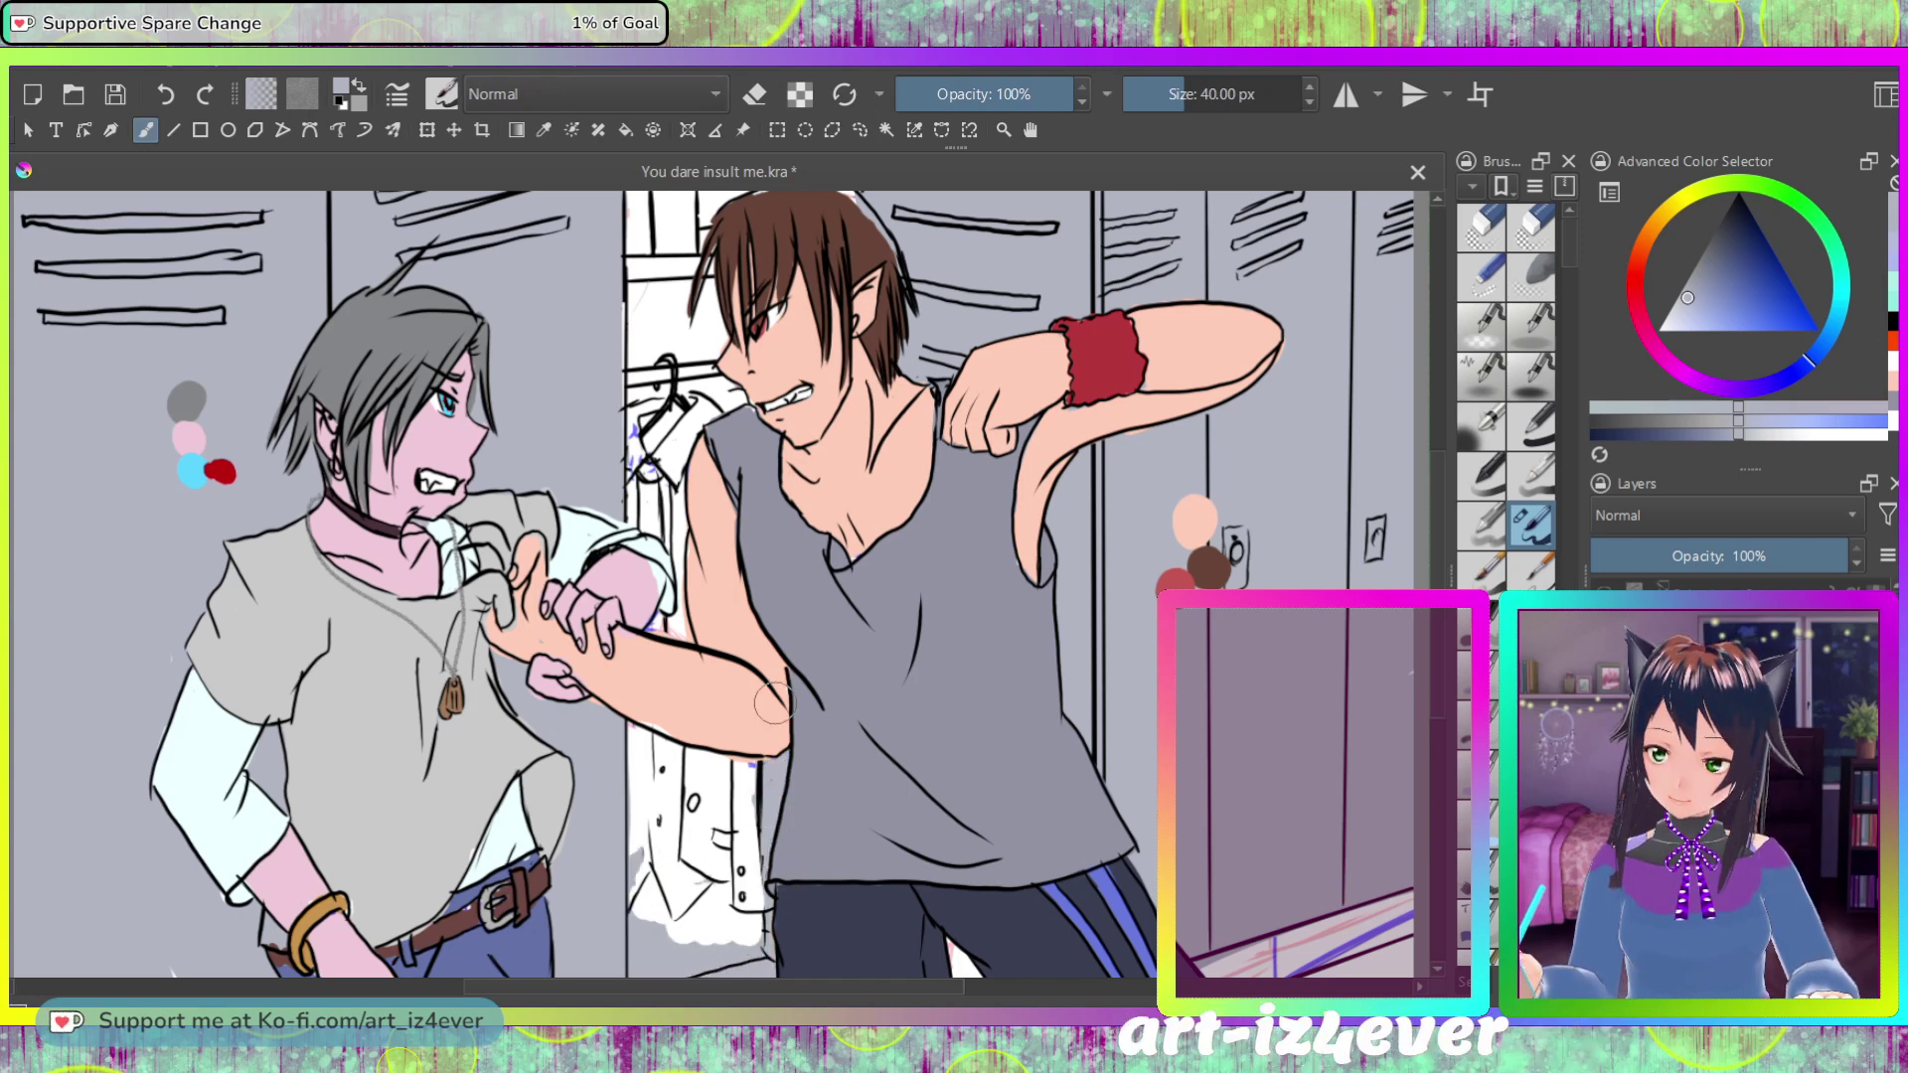
drag(658, 614, 681, 632)
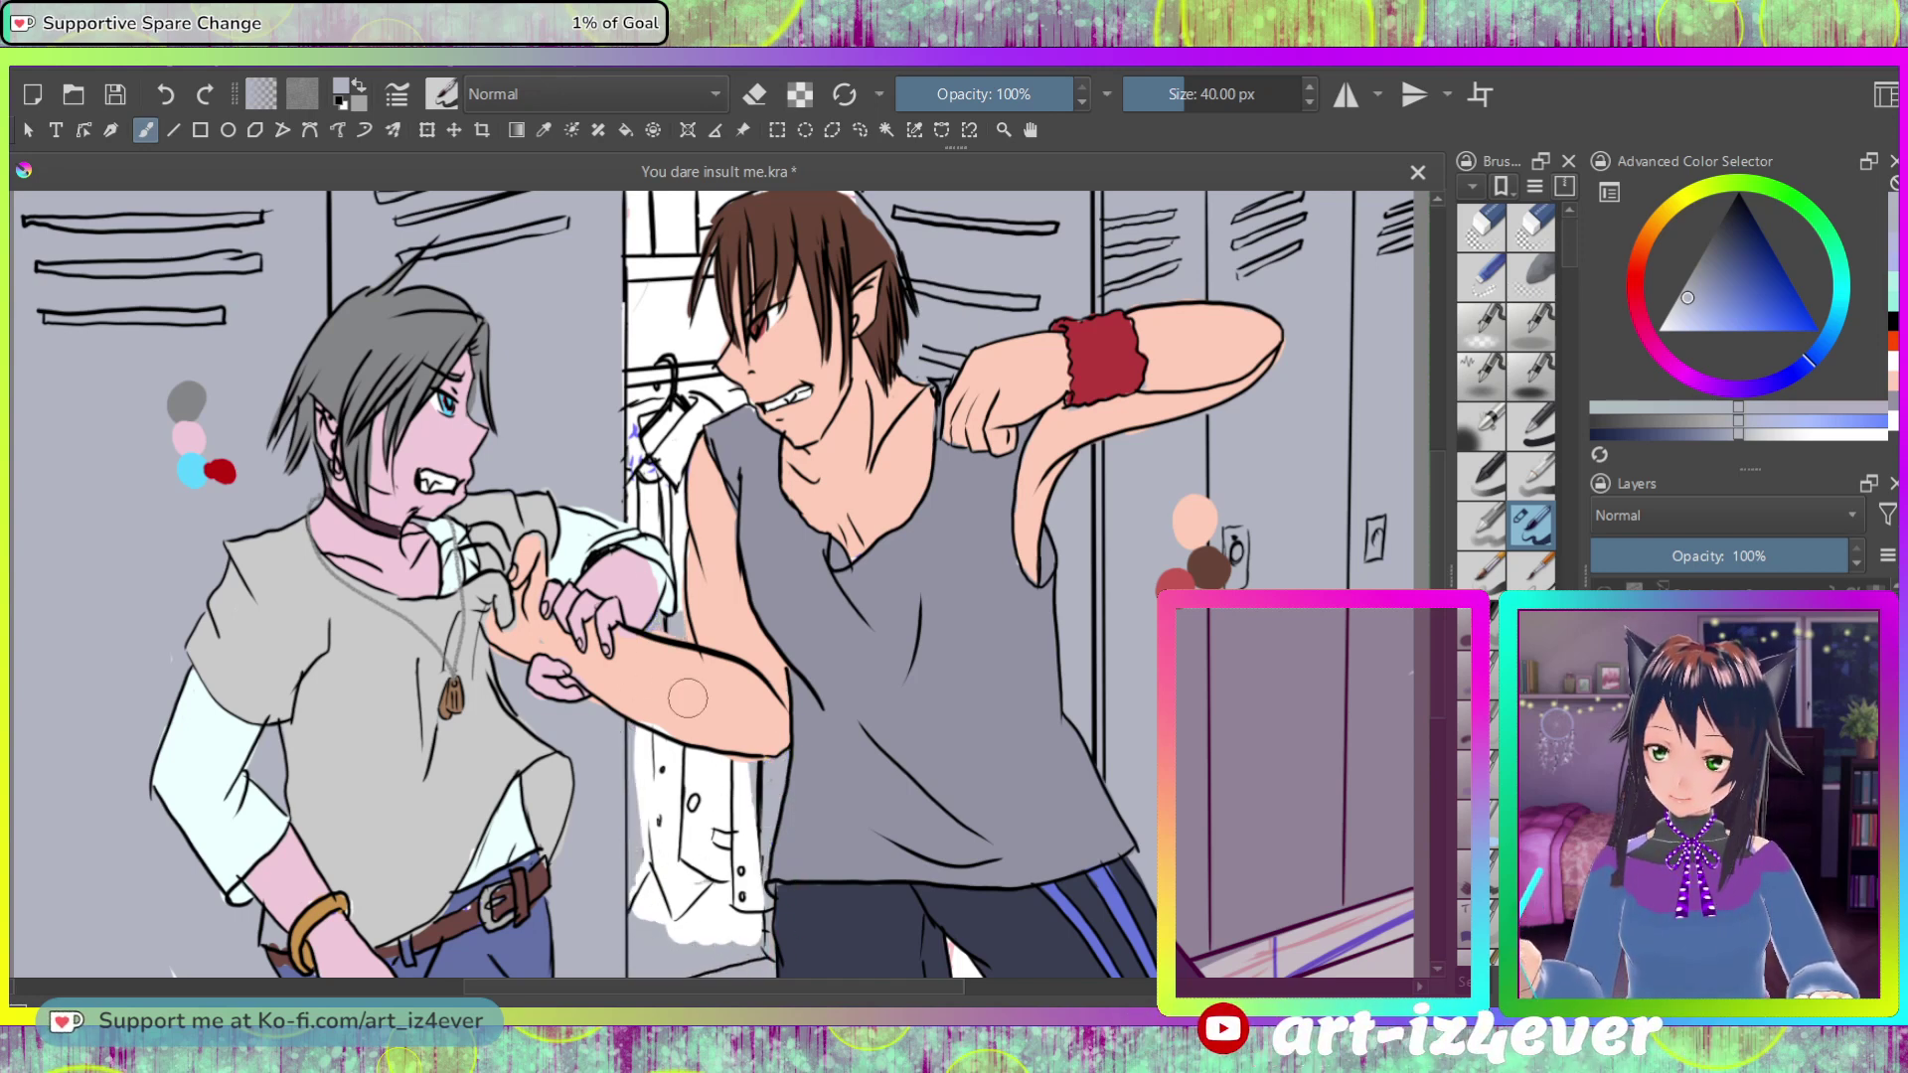
mouse_move(688, 443)
mouse_down()
mouse_move(672, 479)
mouse_move(636, 437)
mouse_up()
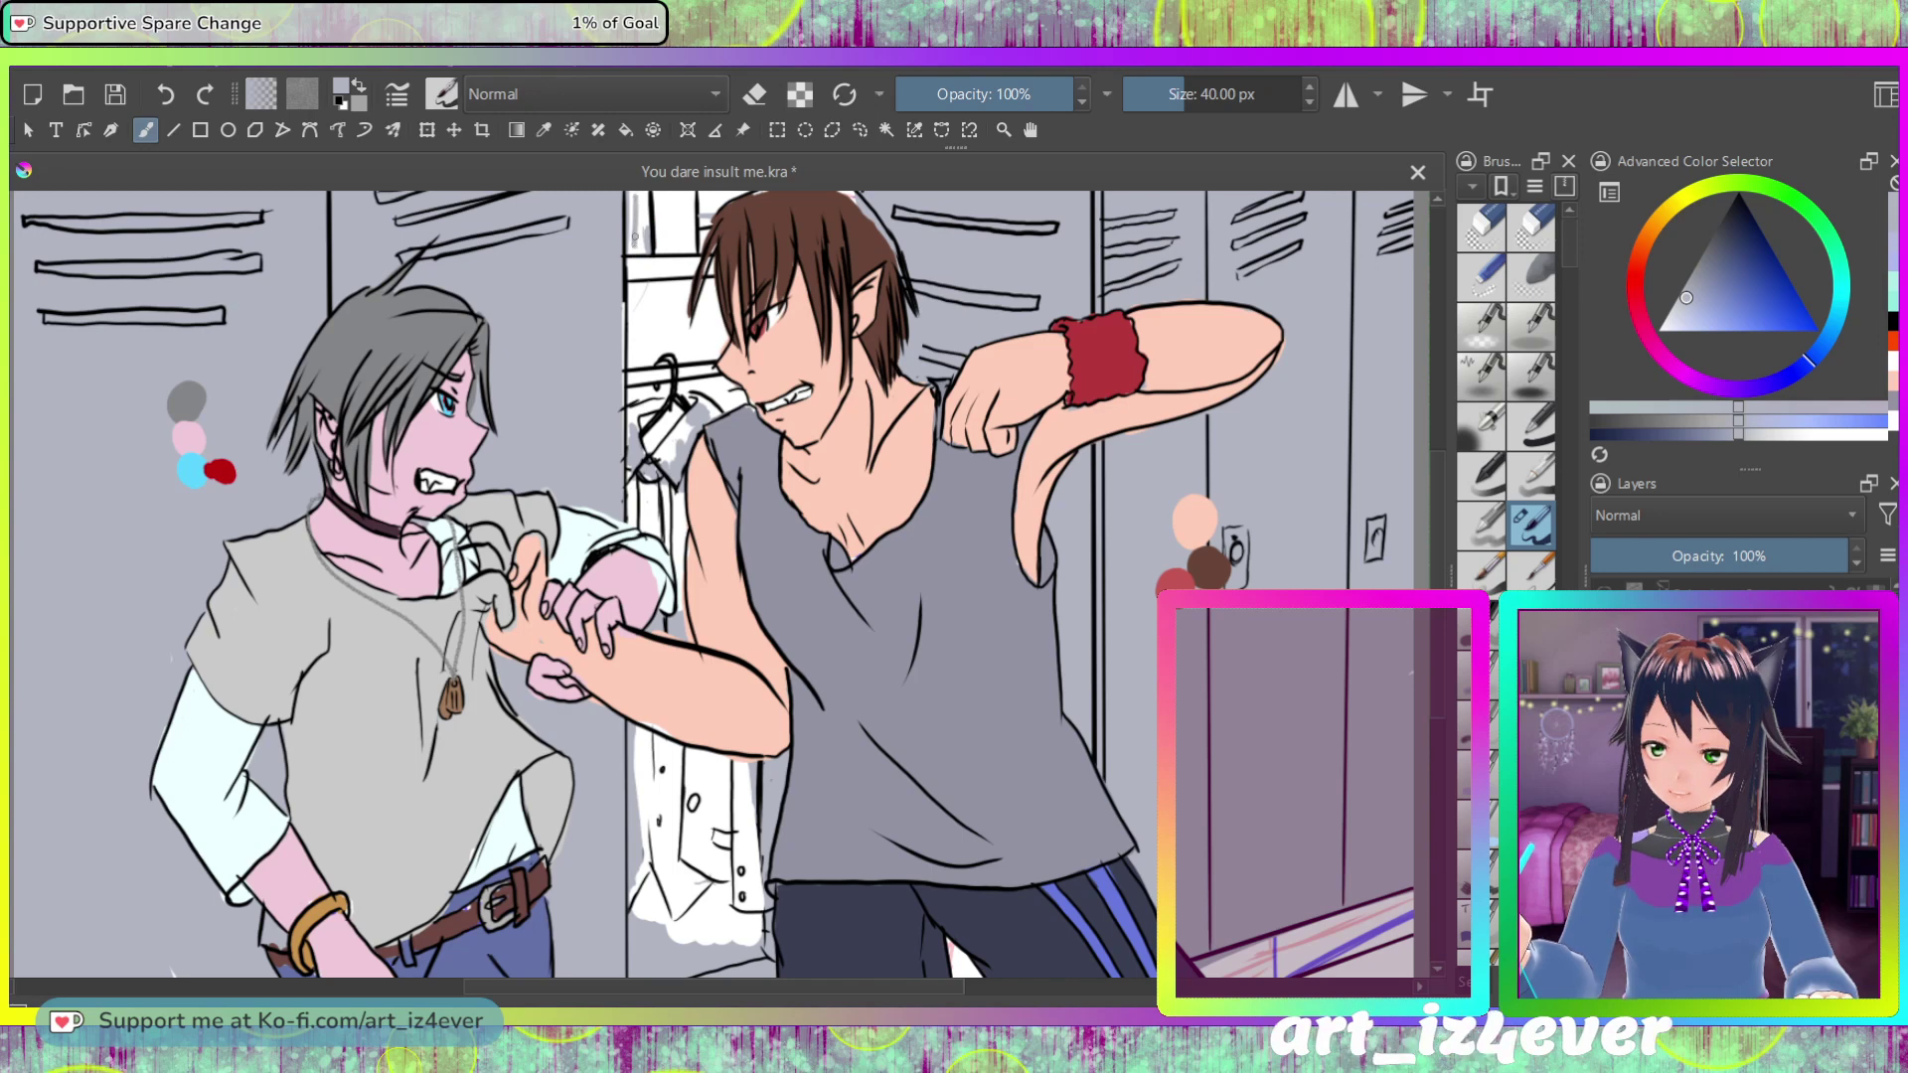
Step: Erase the inked jacket, hanger and shelf lines from the open locker between the two men, including the stray streaks below the arm
key(e)
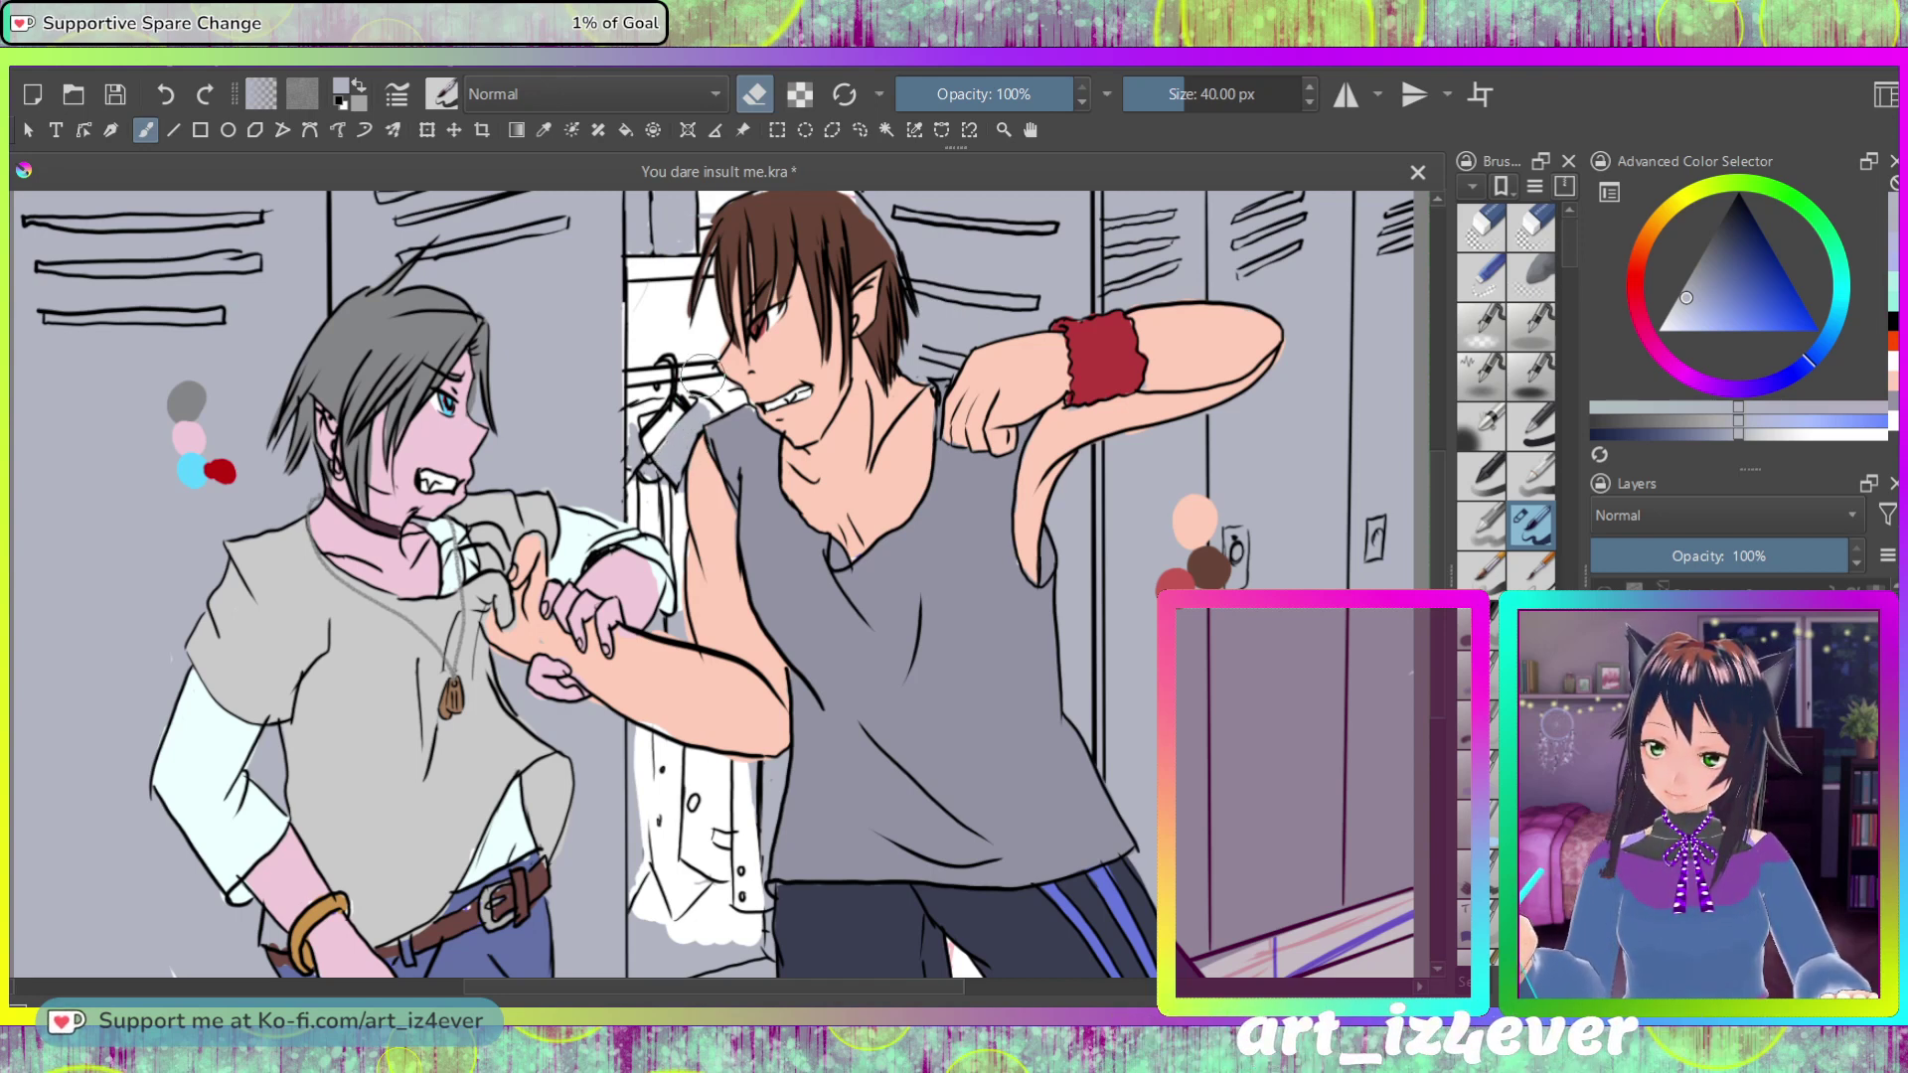
mouse_move(656, 924)
mouse_down()
mouse_move(654, 813)
mouse_move(701, 865)
mouse_move(755, 880)
mouse_move(740, 783)
mouse_move(696, 726)
mouse_move(655, 842)
mouse_up()
mouse_move(669, 641)
mouse_down()
mouse_move(685, 441)
mouse_move(675, 475)
mouse_move(671, 441)
mouse_move(662, 467)
mouse_move(654, 451)
mouse_move(644, 554)
mouse_move(650, 299)
mouse_up()
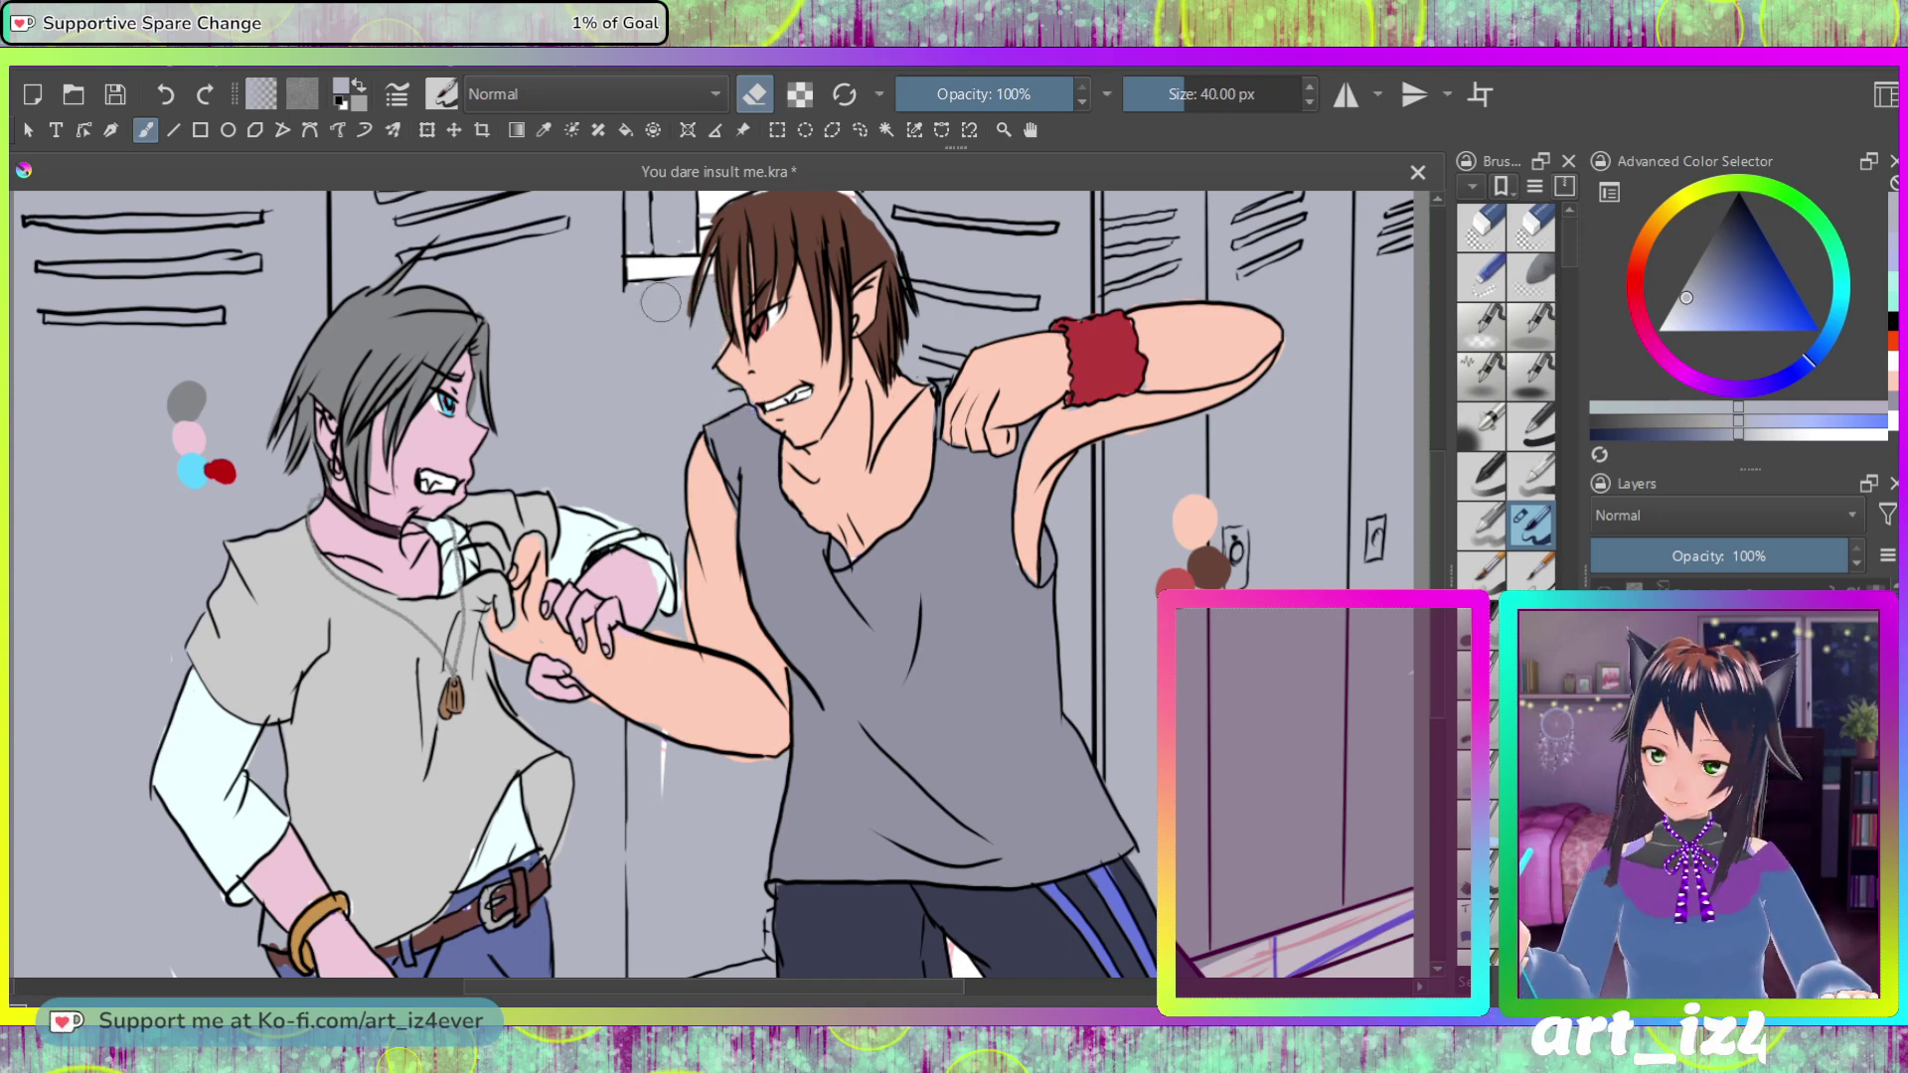
mouse_move(694, 281)
mouse_down()
mouse_move(651, 279)
mouse_move(687, 261)
mouse_move(653, 179)
mouse_up()
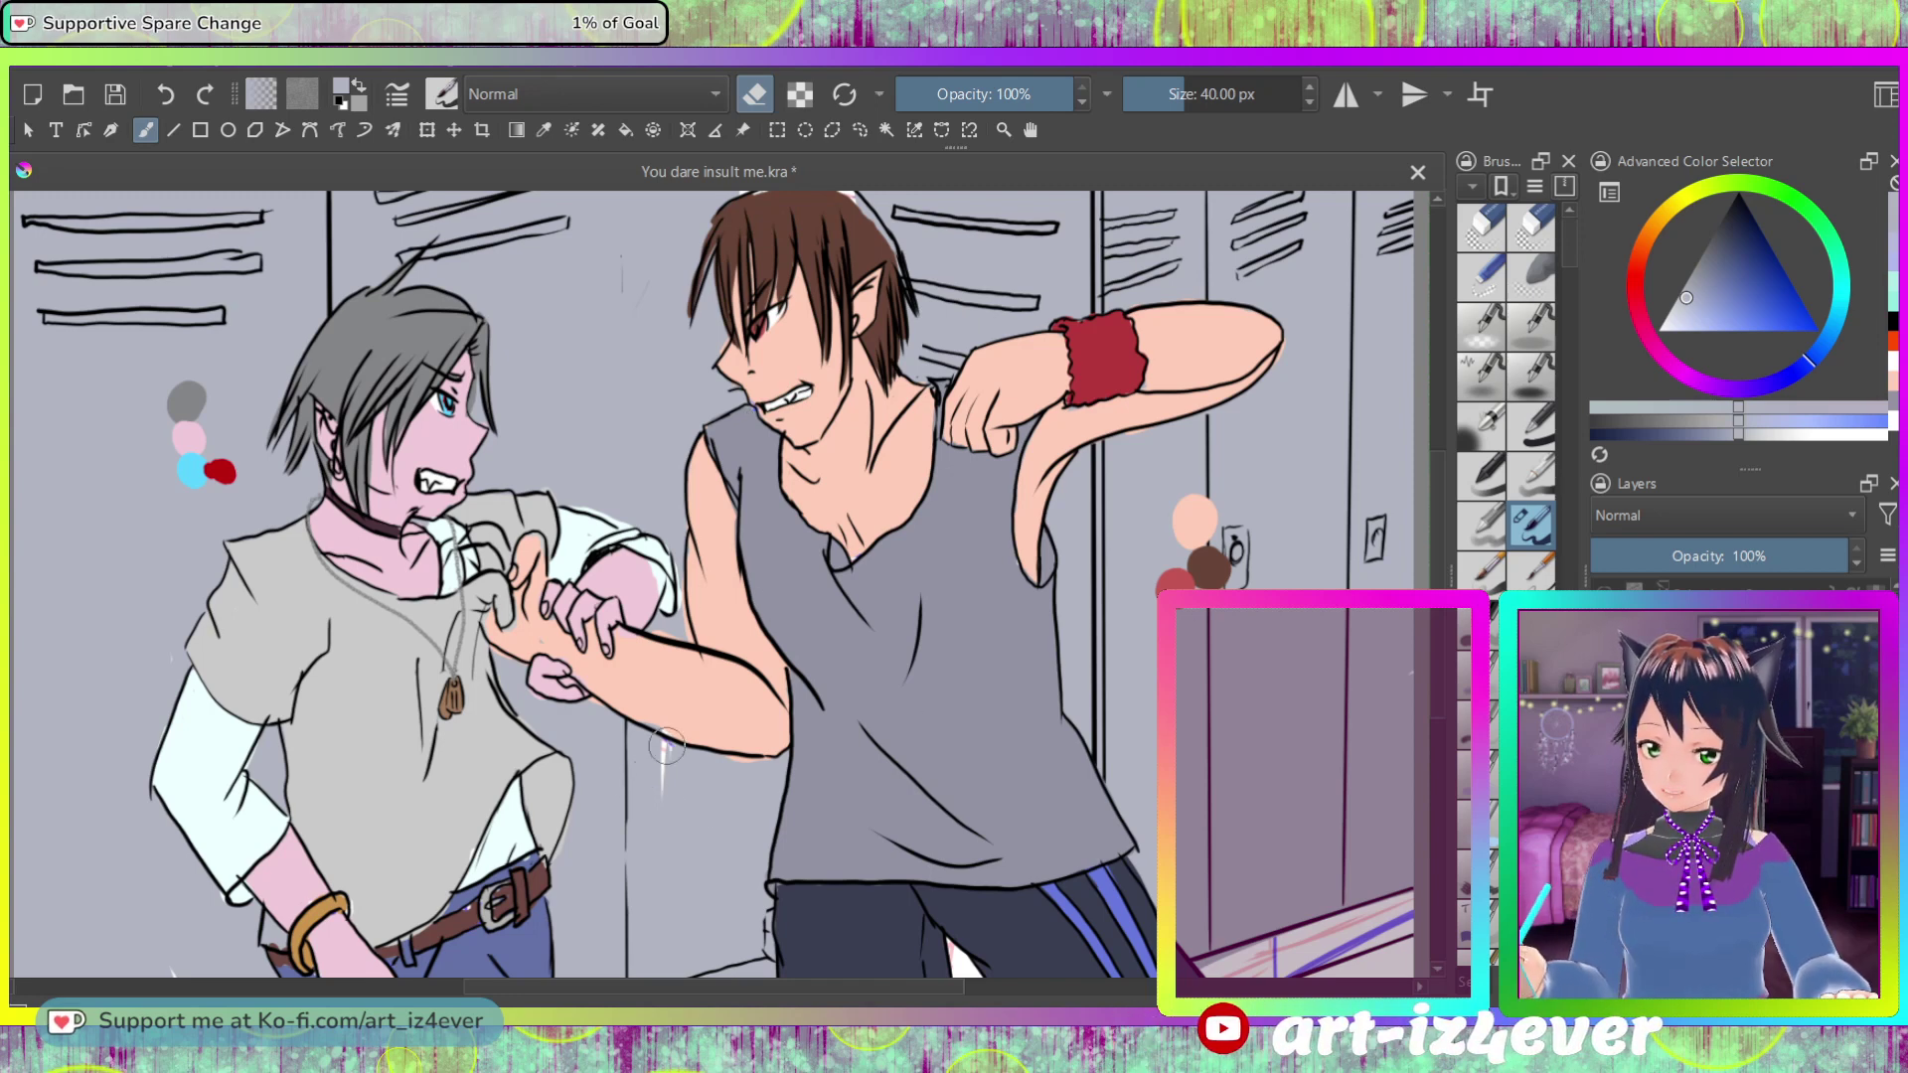
mouse_move(667, 746)
mouse_down()
mouse_move(667, 869)
mouse_move(687, 805)
mouse_up()
key(e)
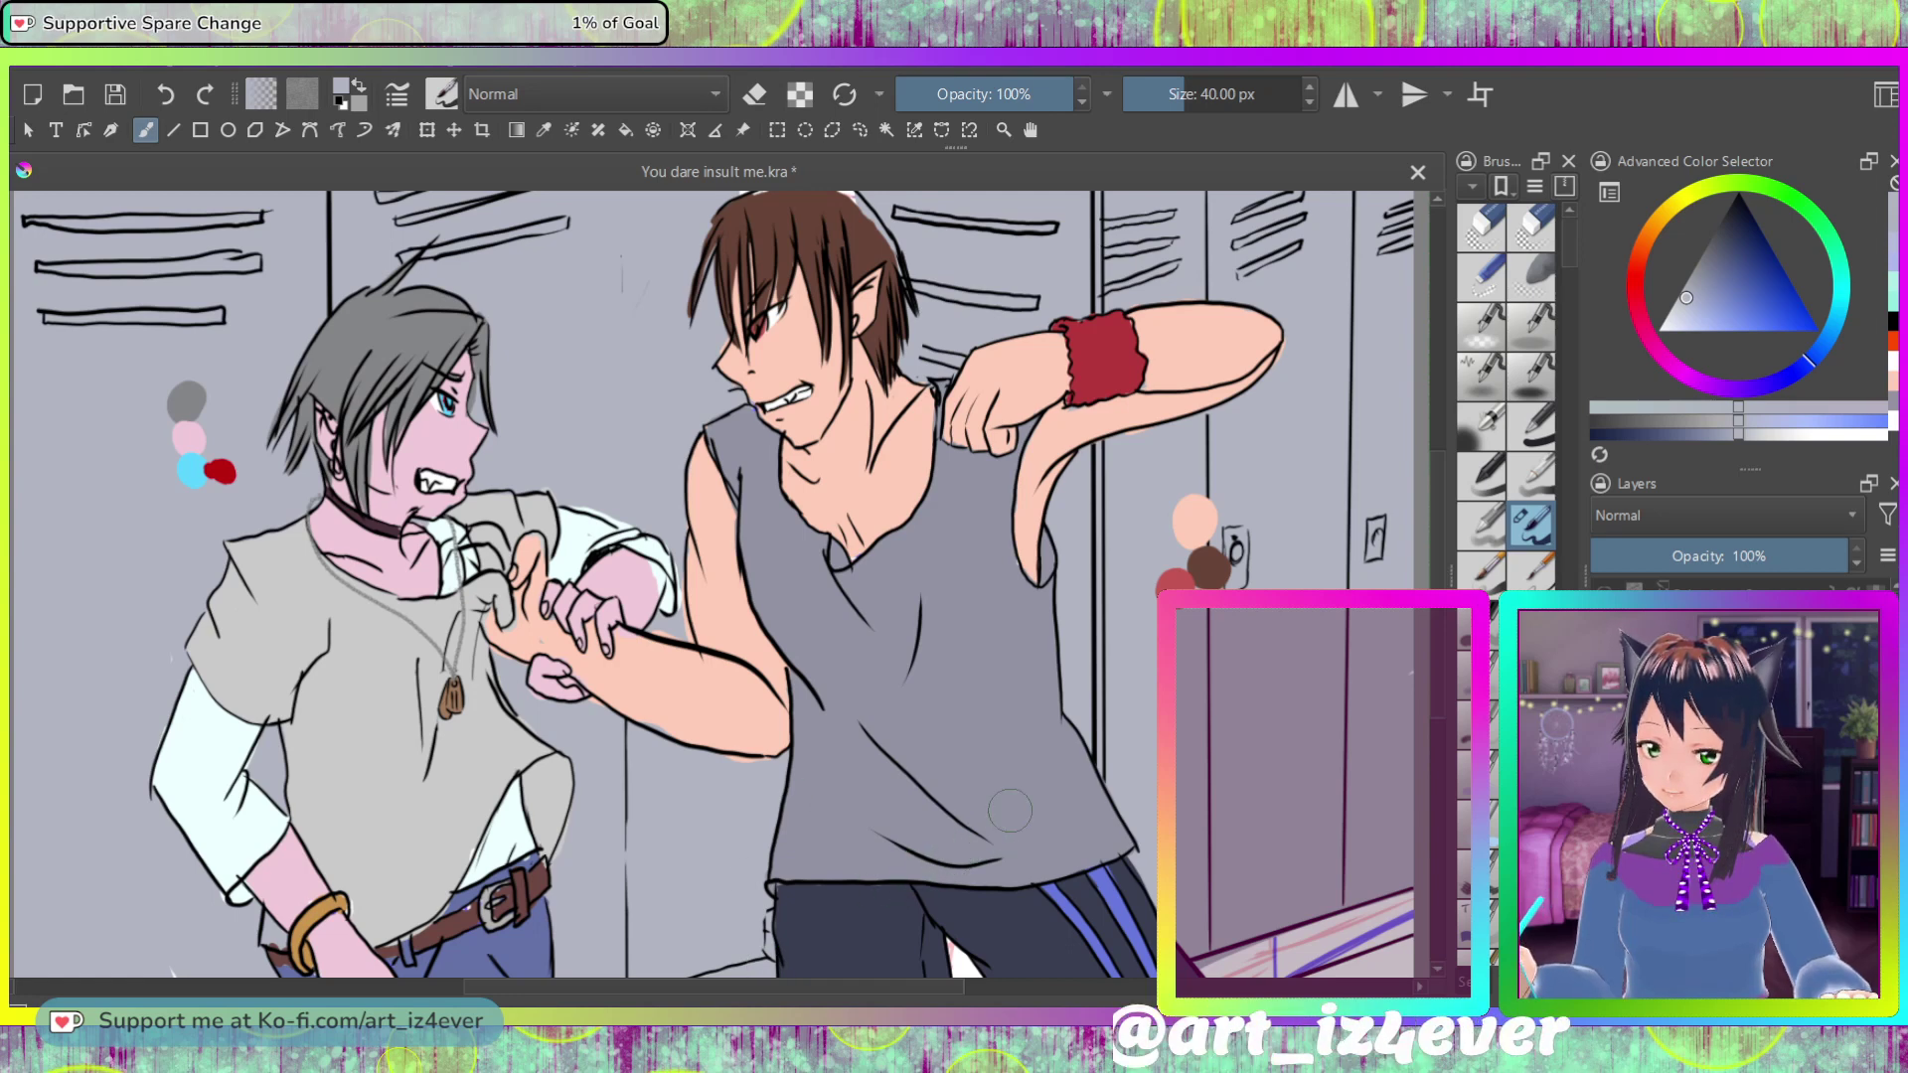
Step: Draw straight black lines for the open locker's vertical edge and the two horizontal shelf edges beside the brown hair
key(d)
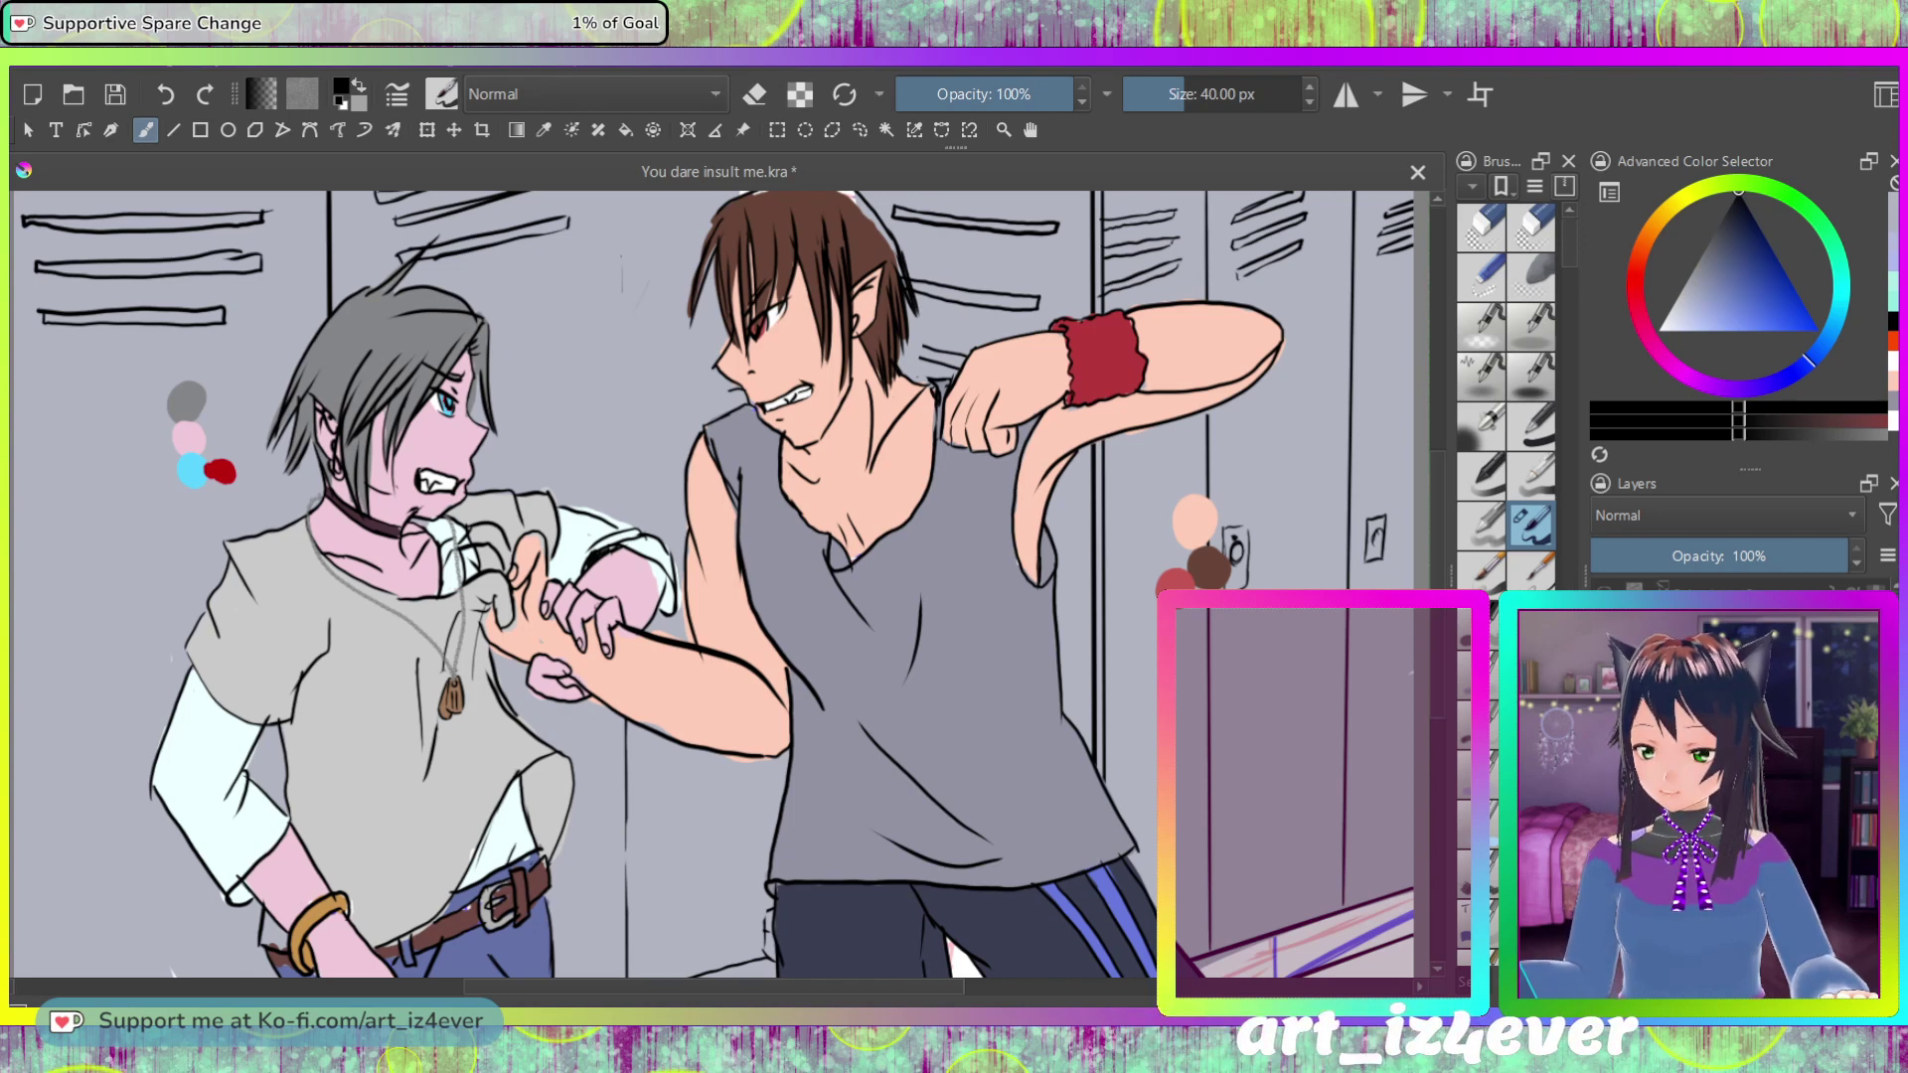
click(173, 129)
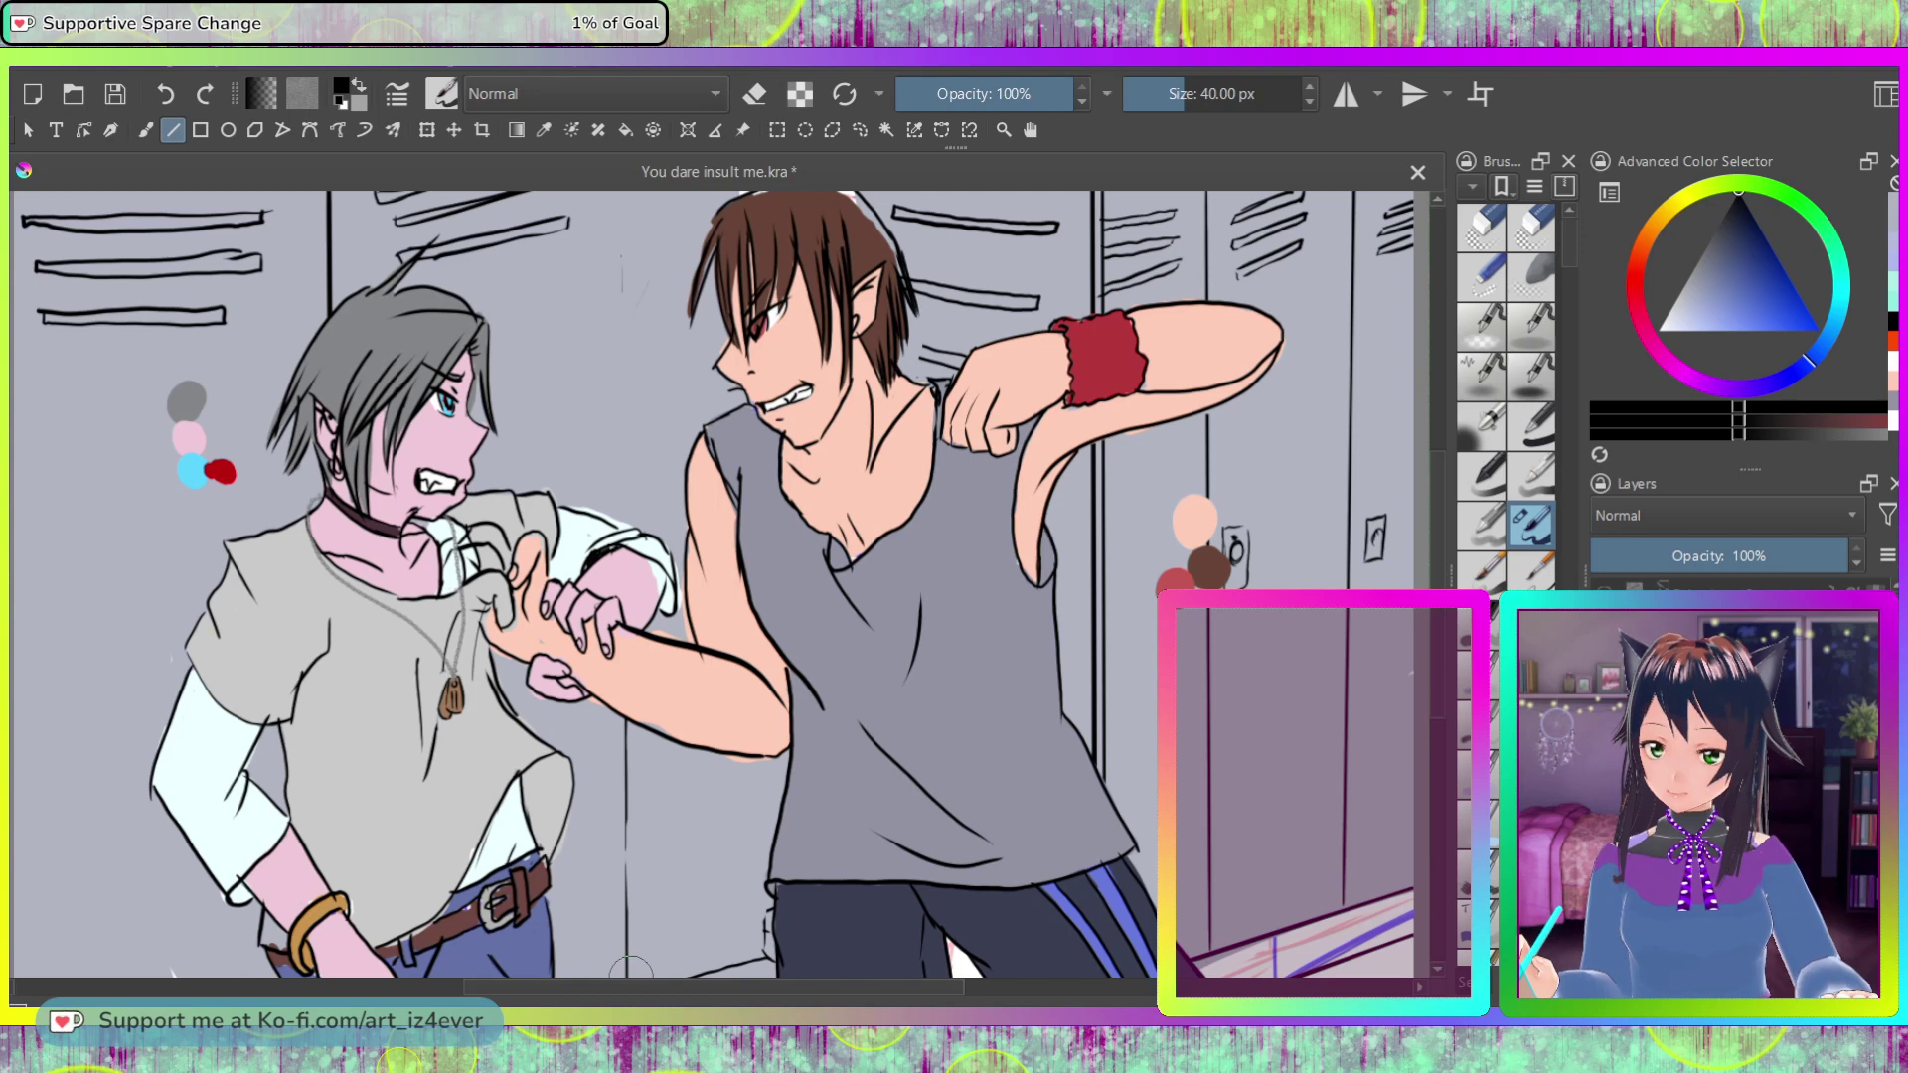
drag(630, 969, 622, 187)
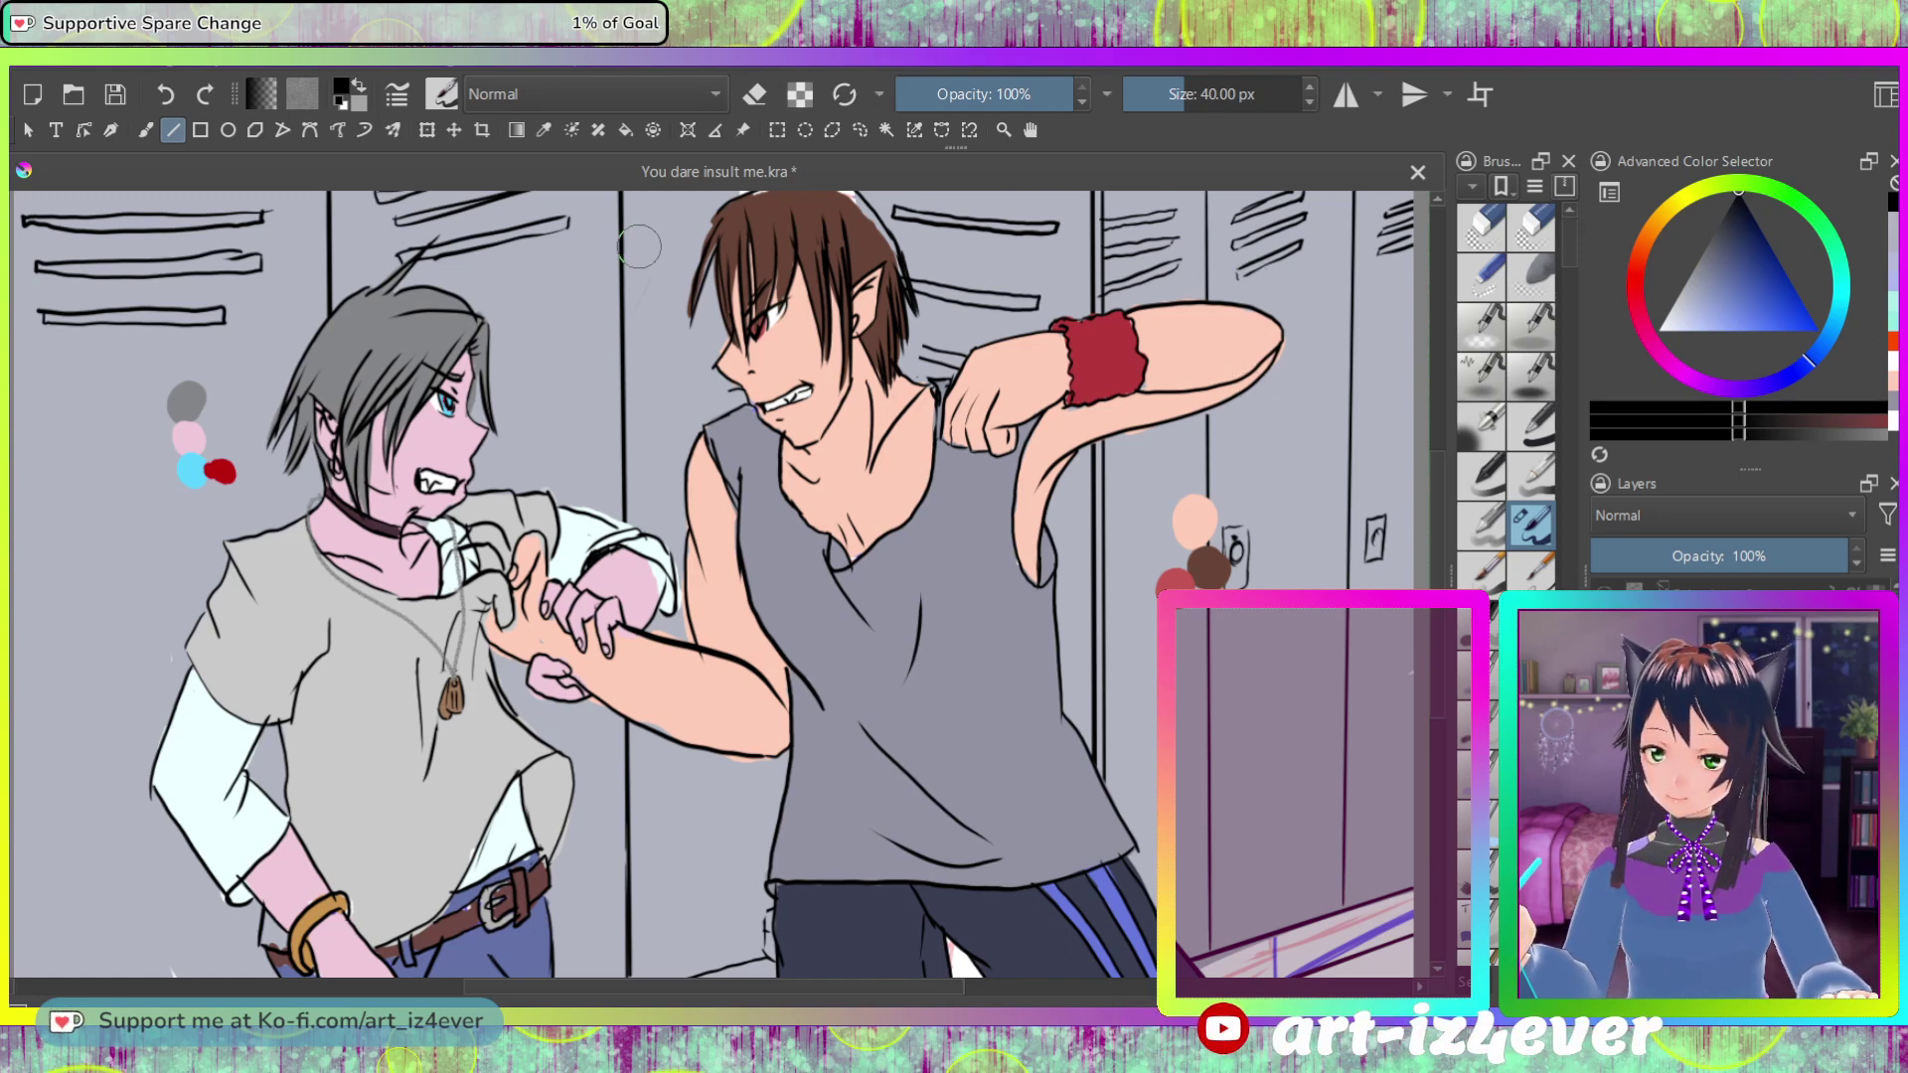
drag(626, 231, 754, 230)
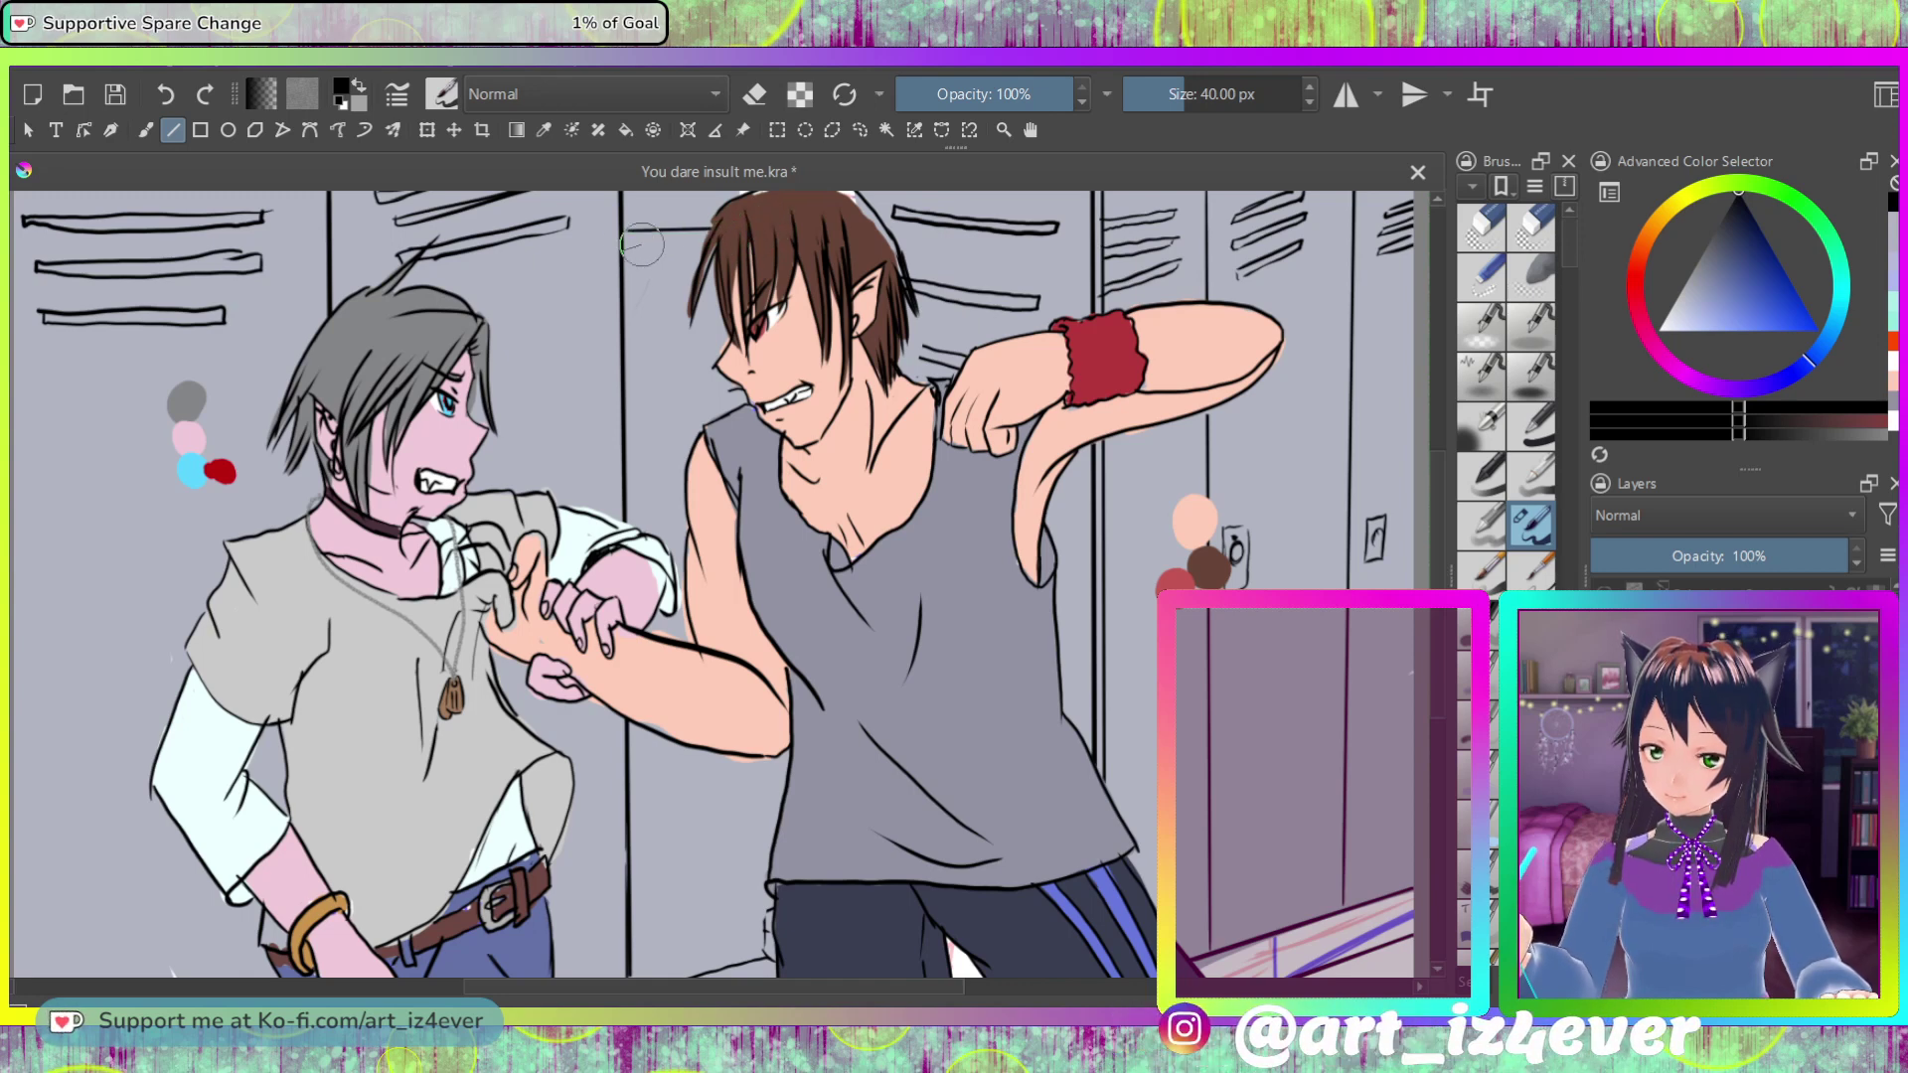
drag(623, 248, 795, 240)
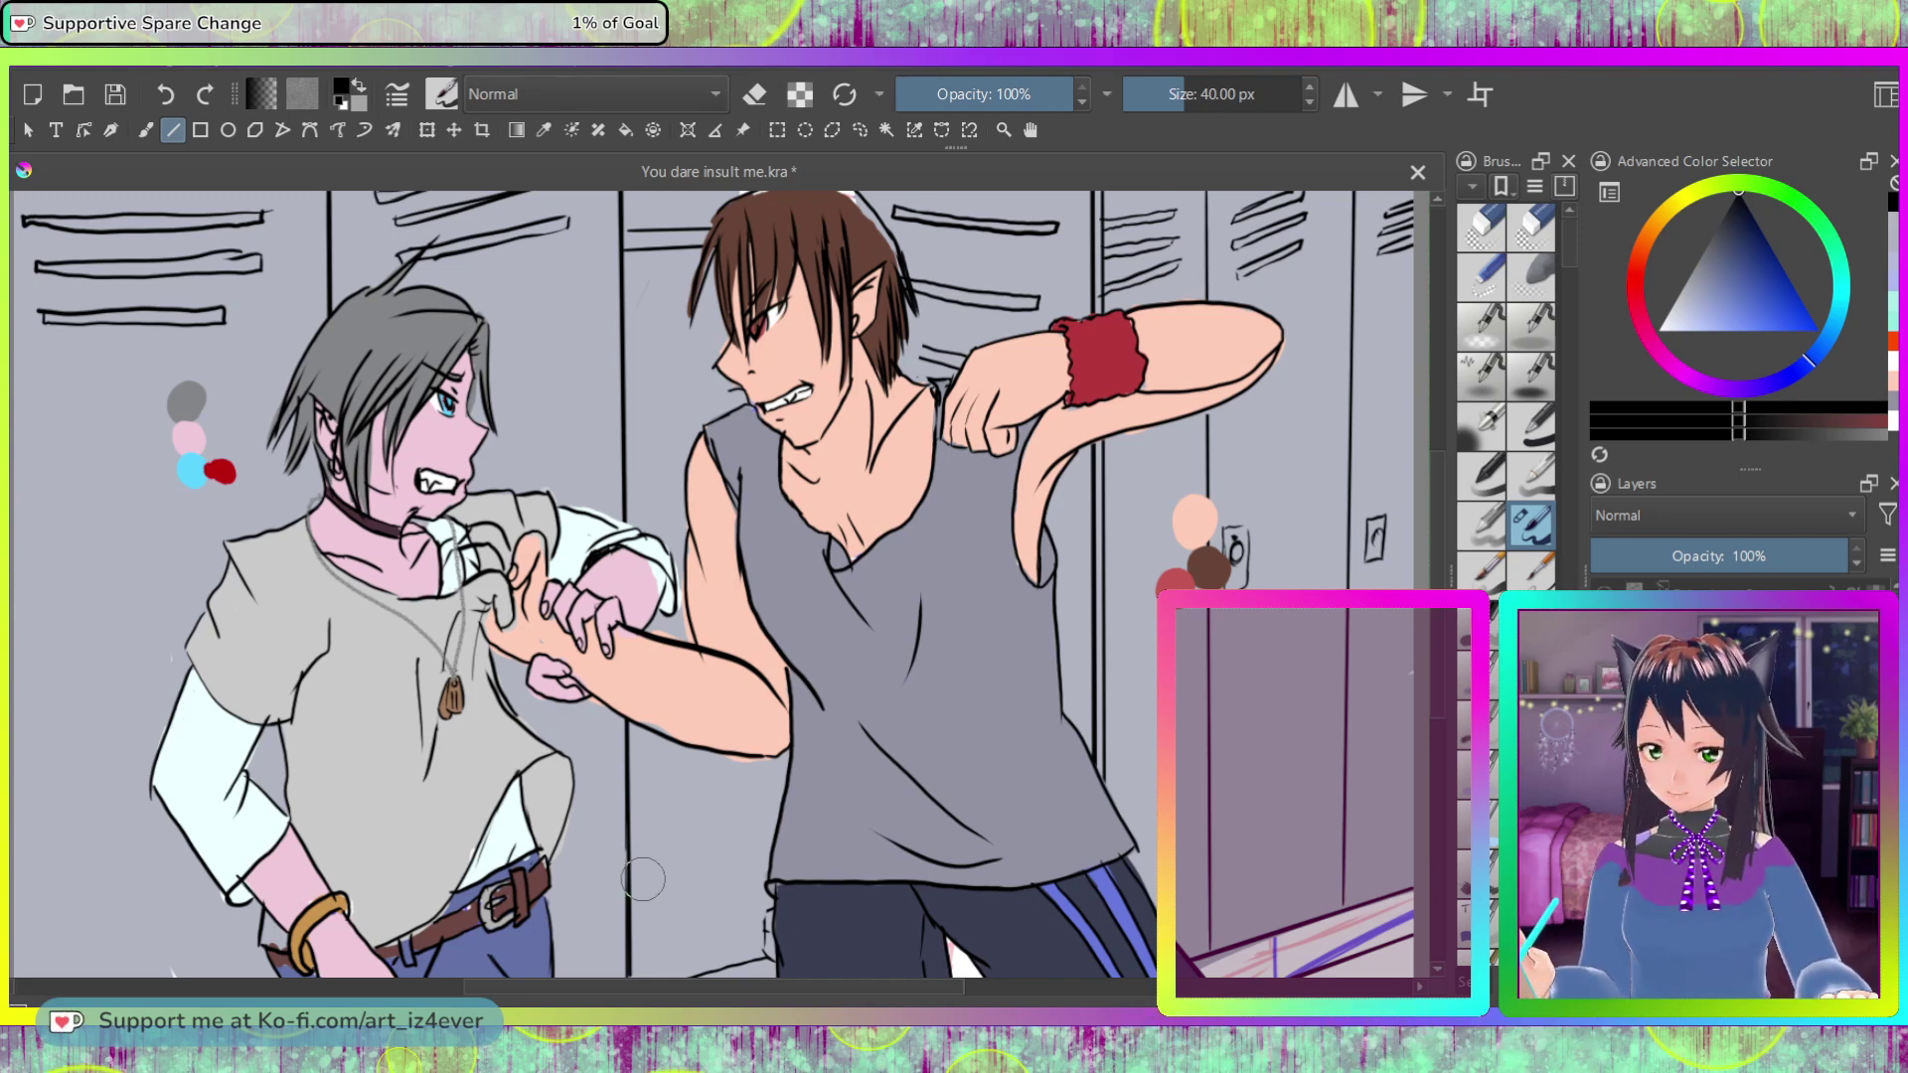
Step: Draw a slanted straight black line across the open locker's lower part, redoing it until it rises more steeply toward the tank top's hem
drag(633, 880, 770, 860)
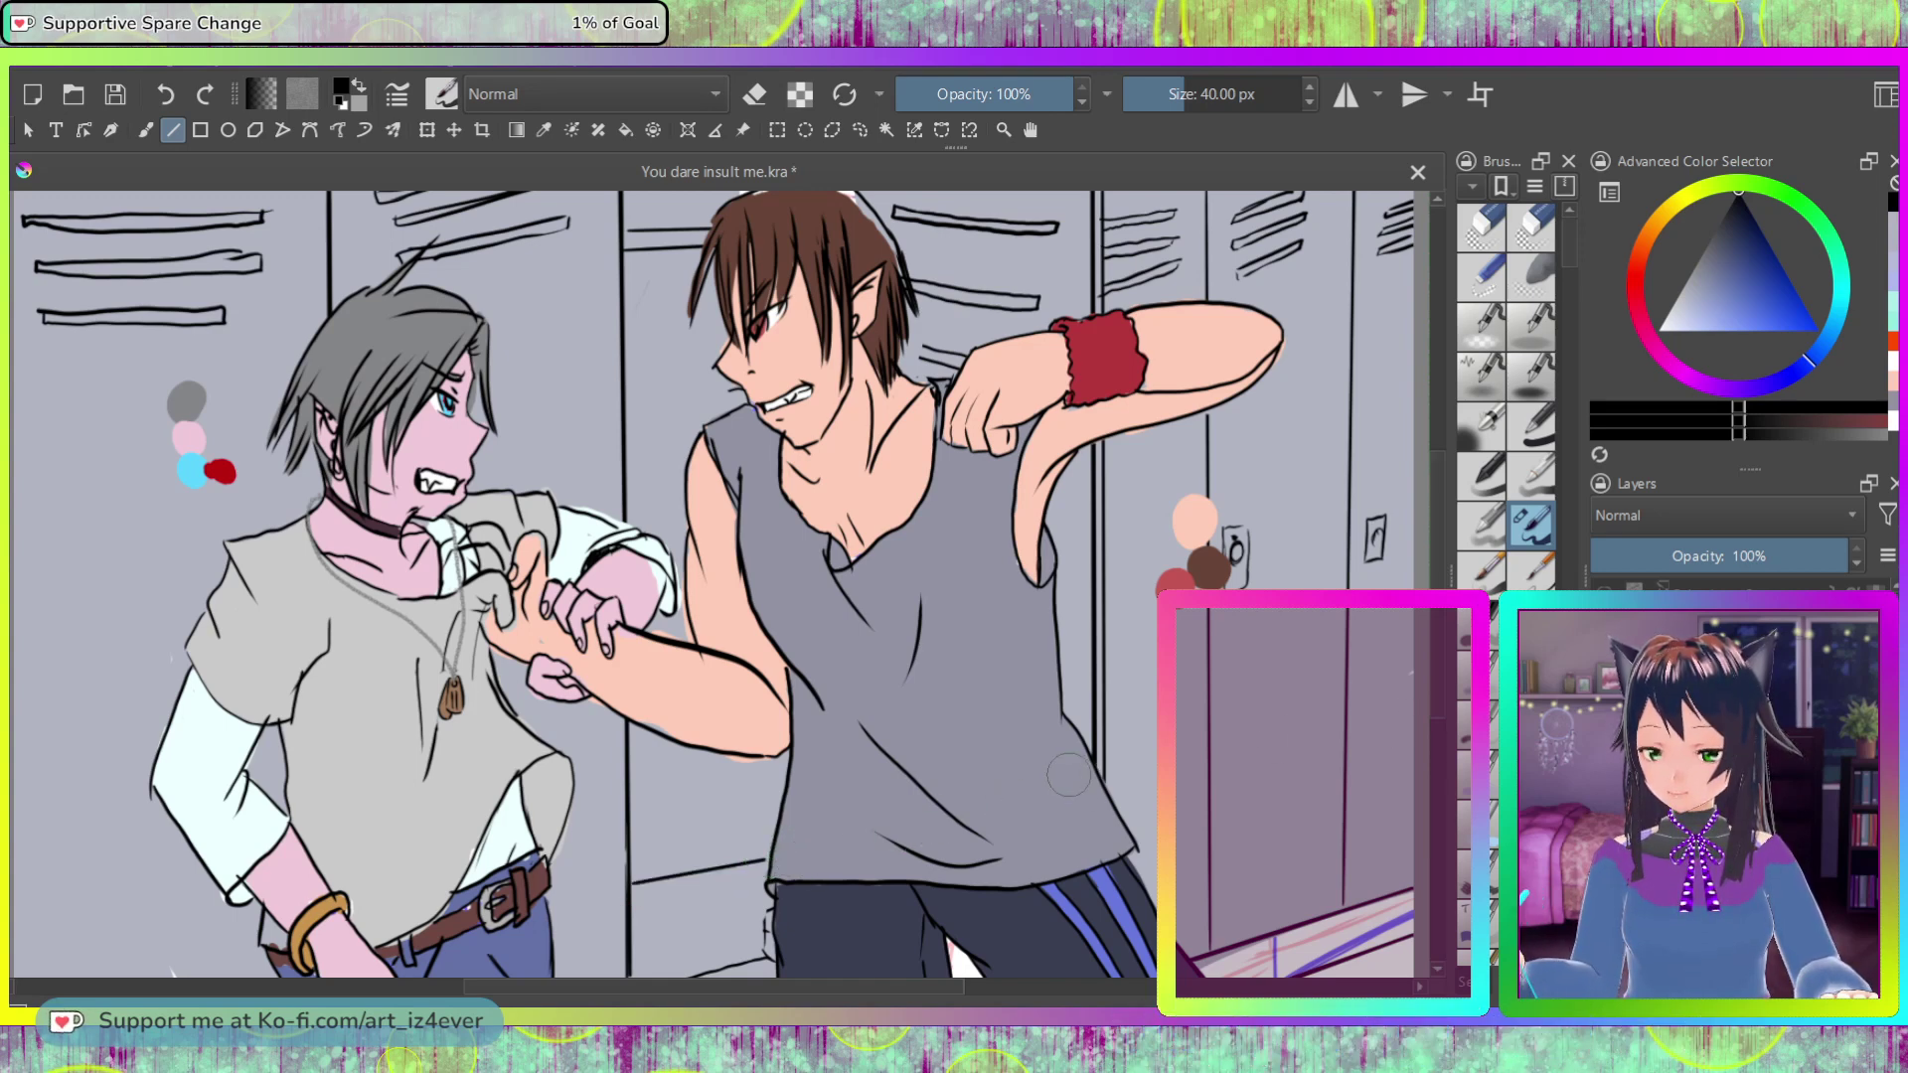
key(ctrl+z)
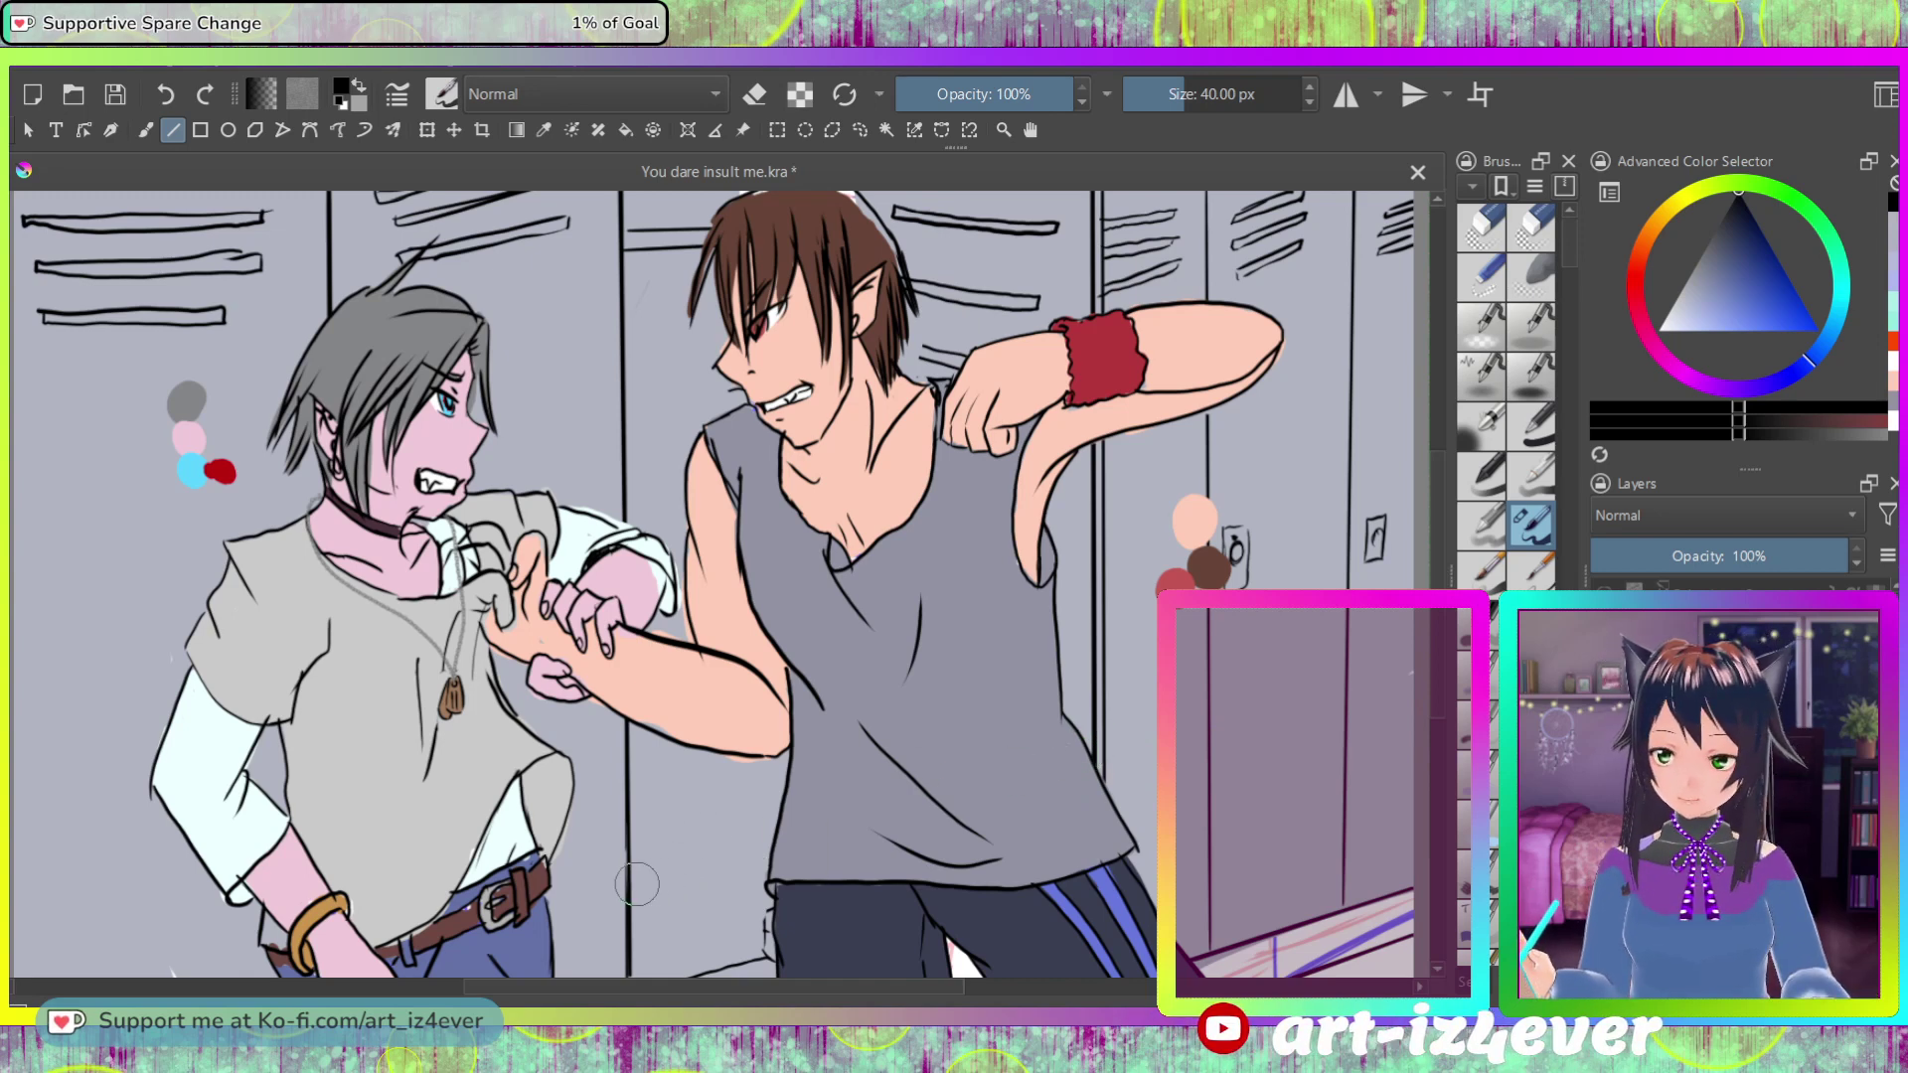
drag(635, 881, 772, 863)
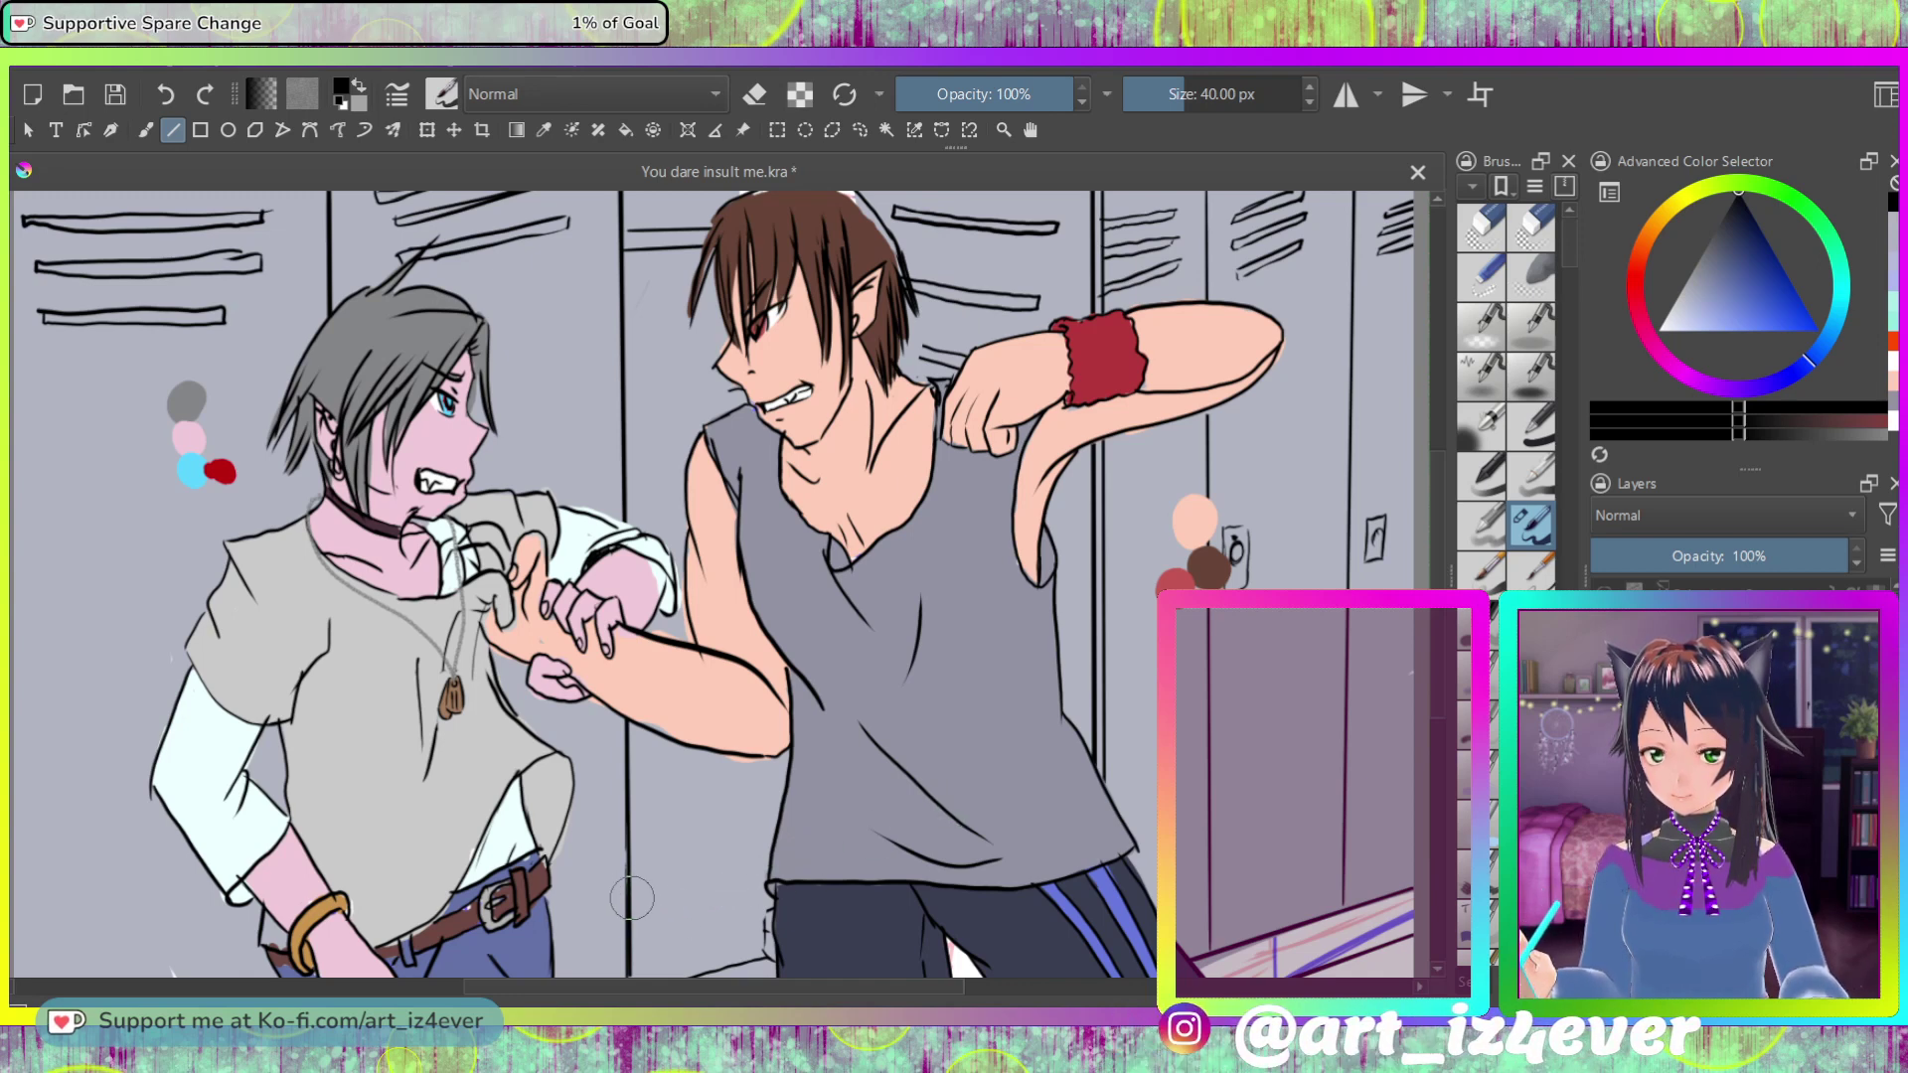
drag(636, 896, 773, 849)
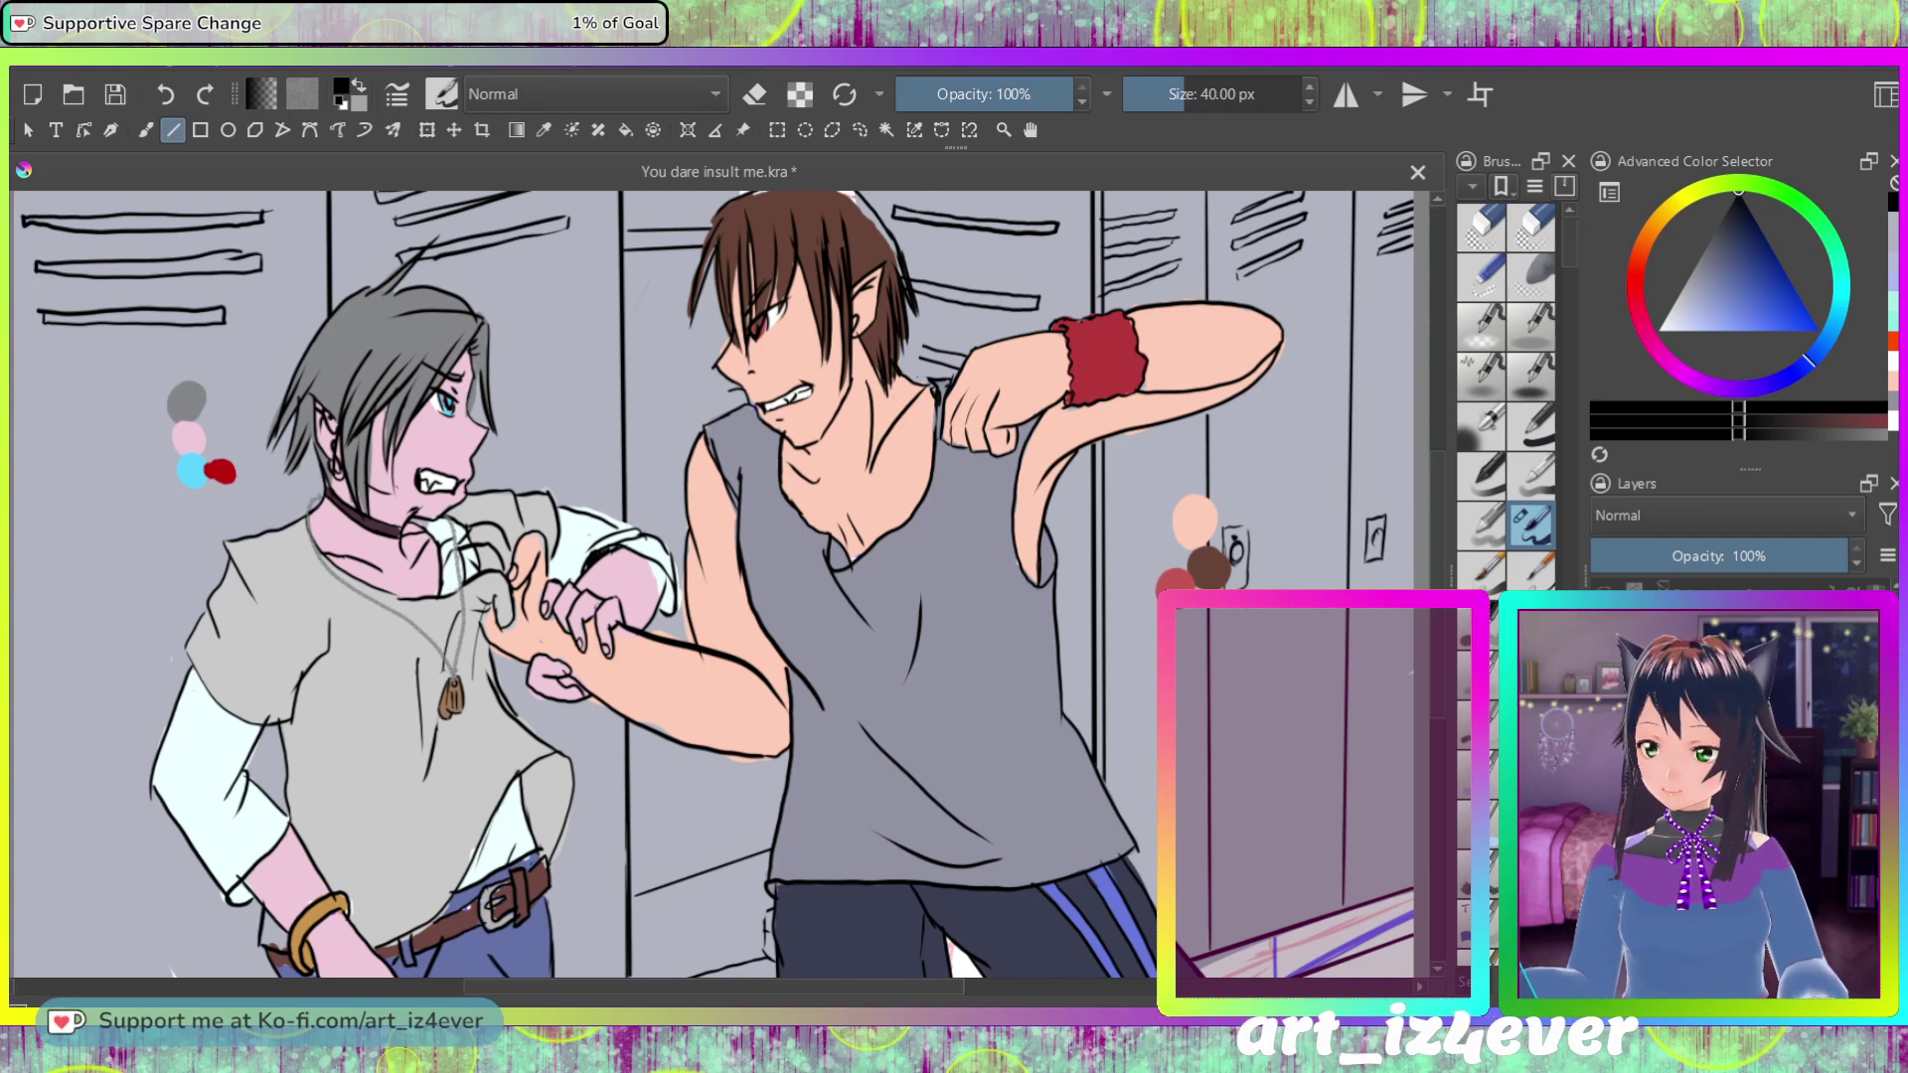
Step: Switch the paint to white and draw a clothes hanger with a hook and triangular frame below the locker shelf
key(x)
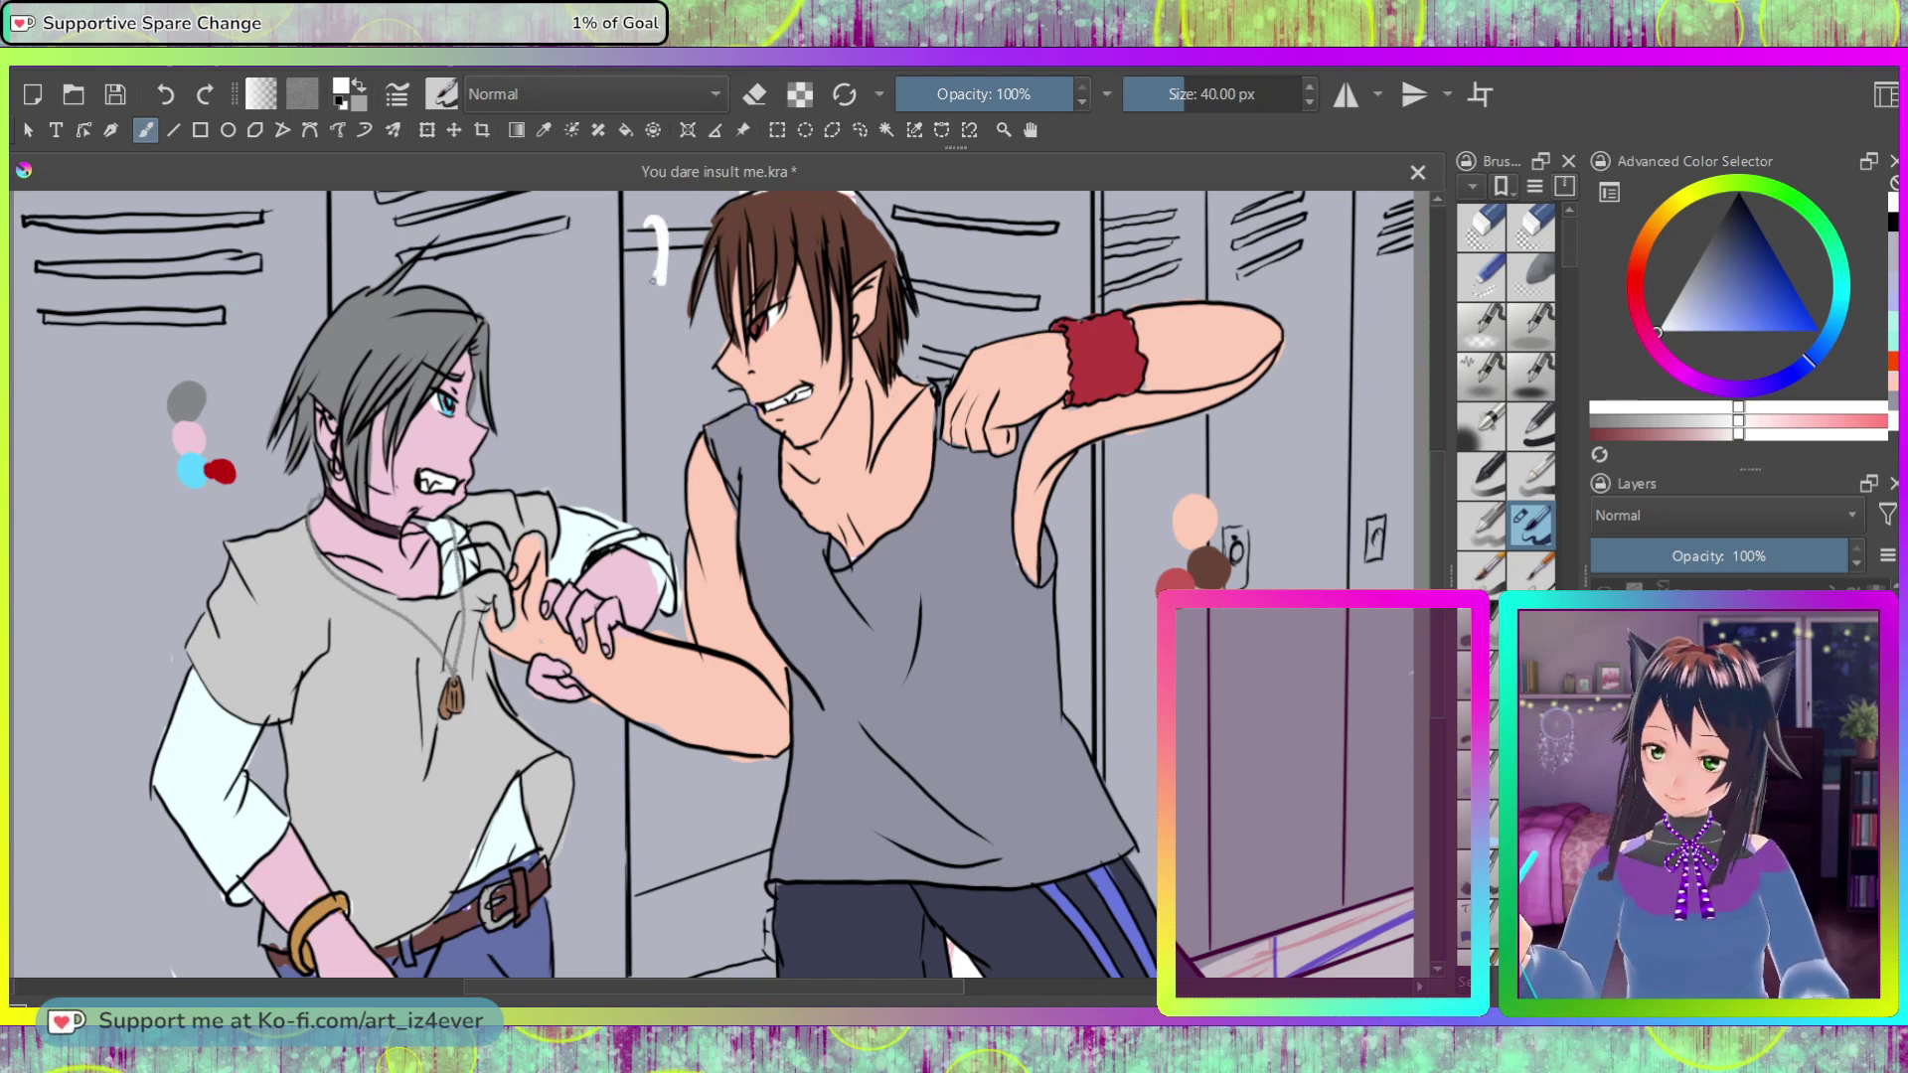
drag(657, 279, 633, 316)
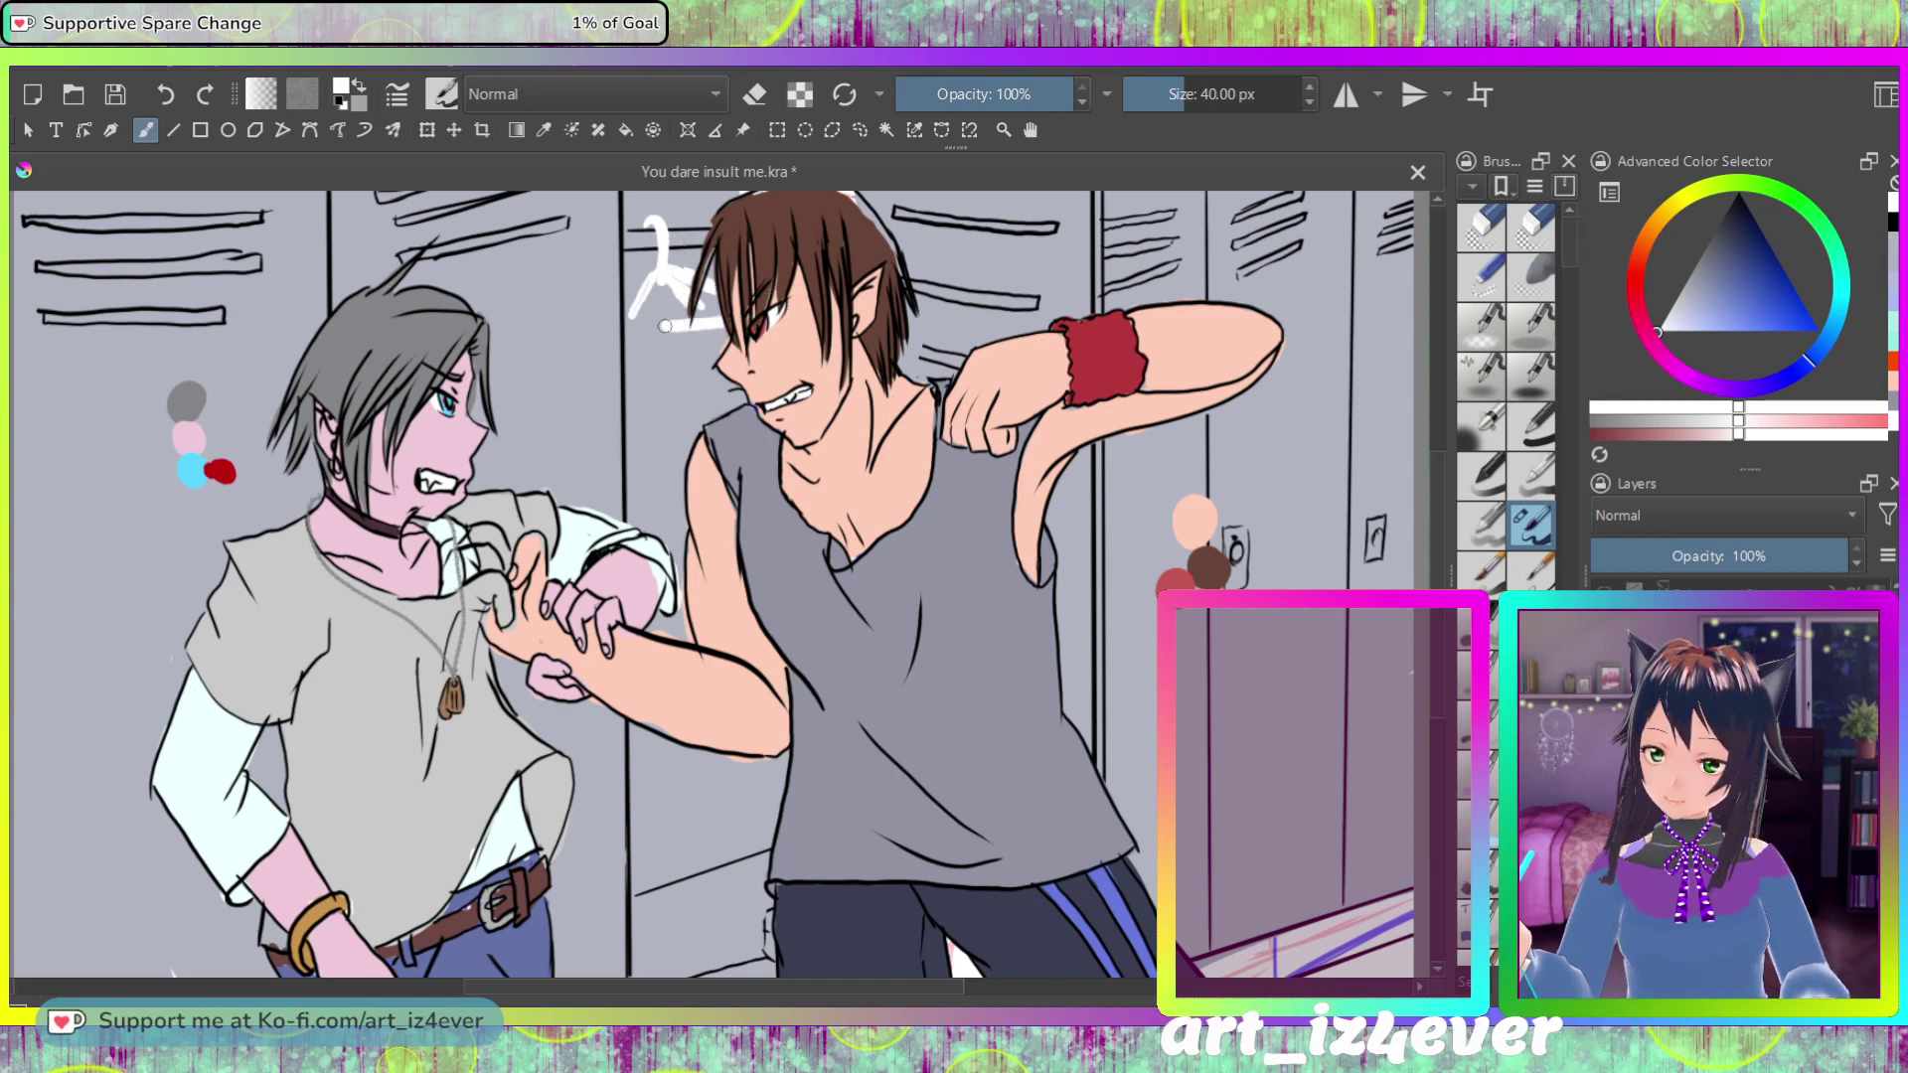
drag(710, 321, 636, 326)
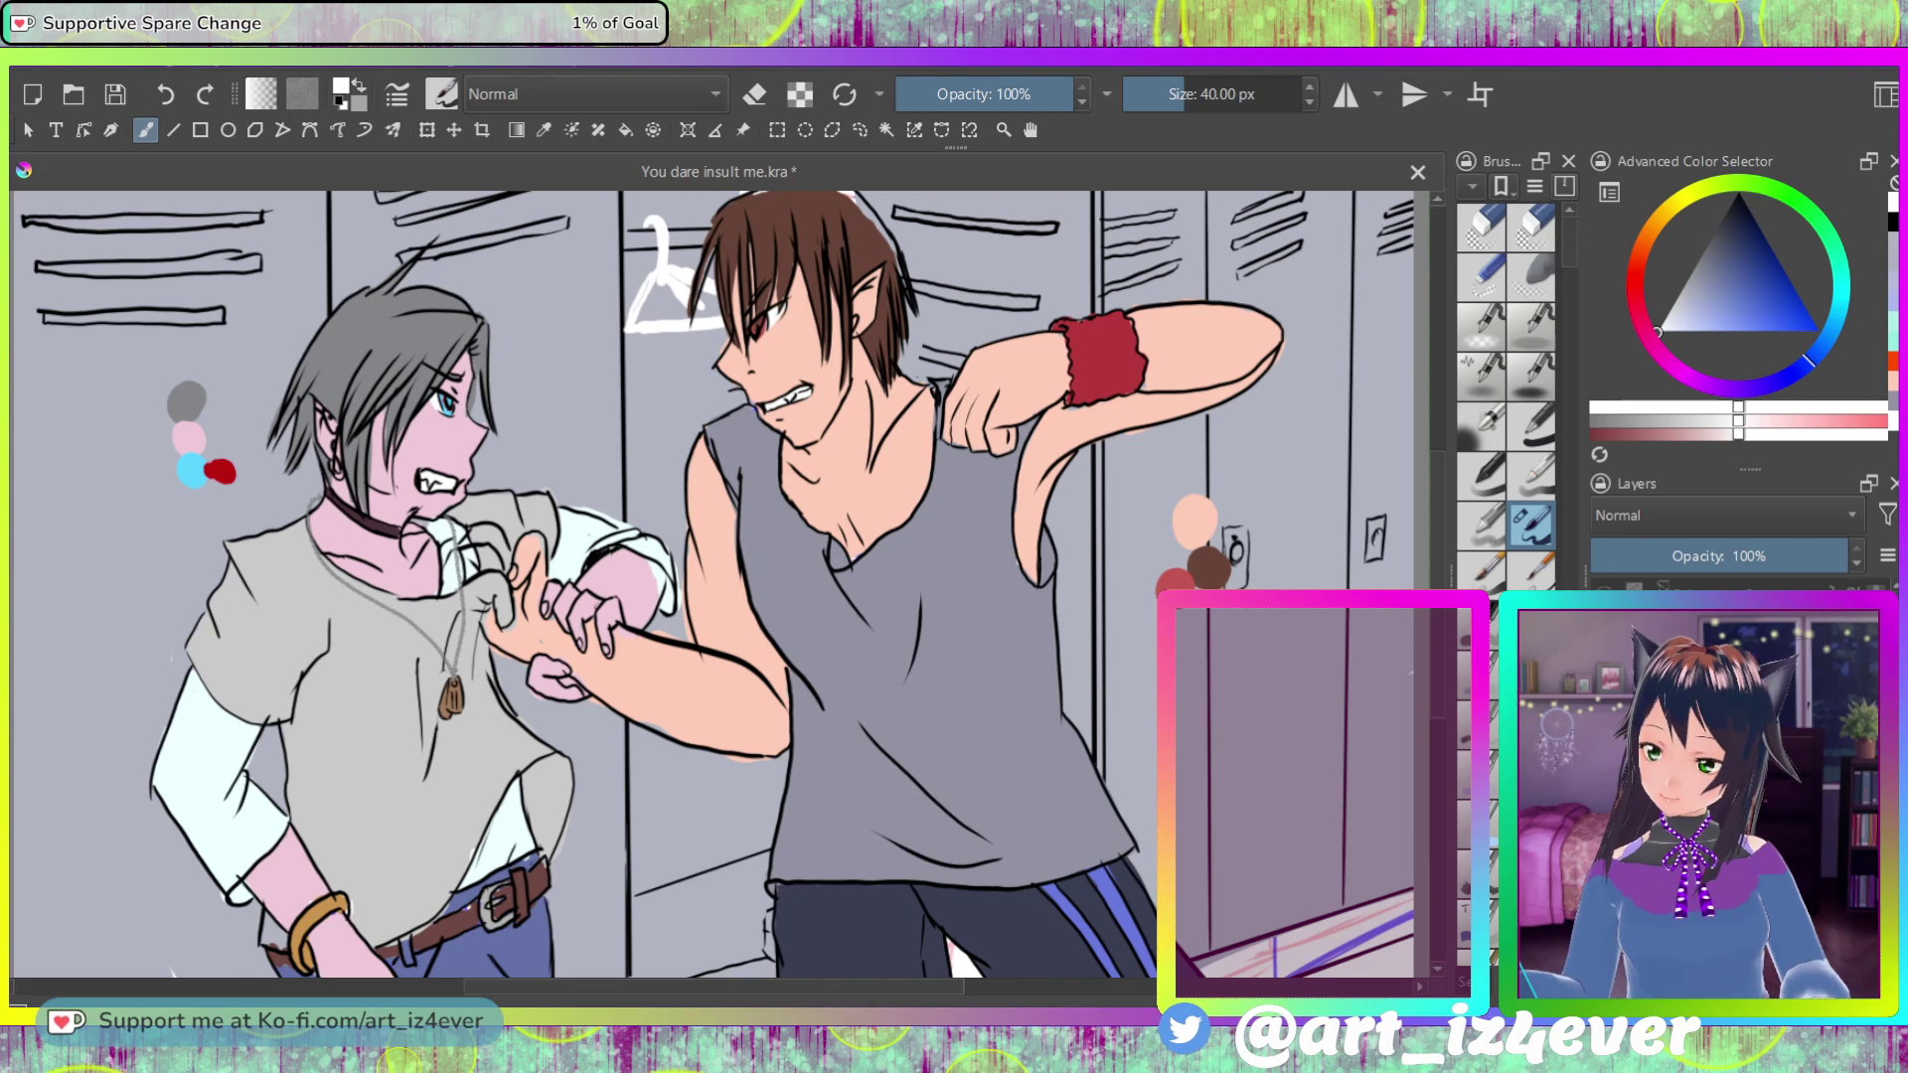
Step: Switch the paint from white to bright green and sketch the garment's collar and side edge over the hanger beside the brown-haired man's face
click(1828, 234)
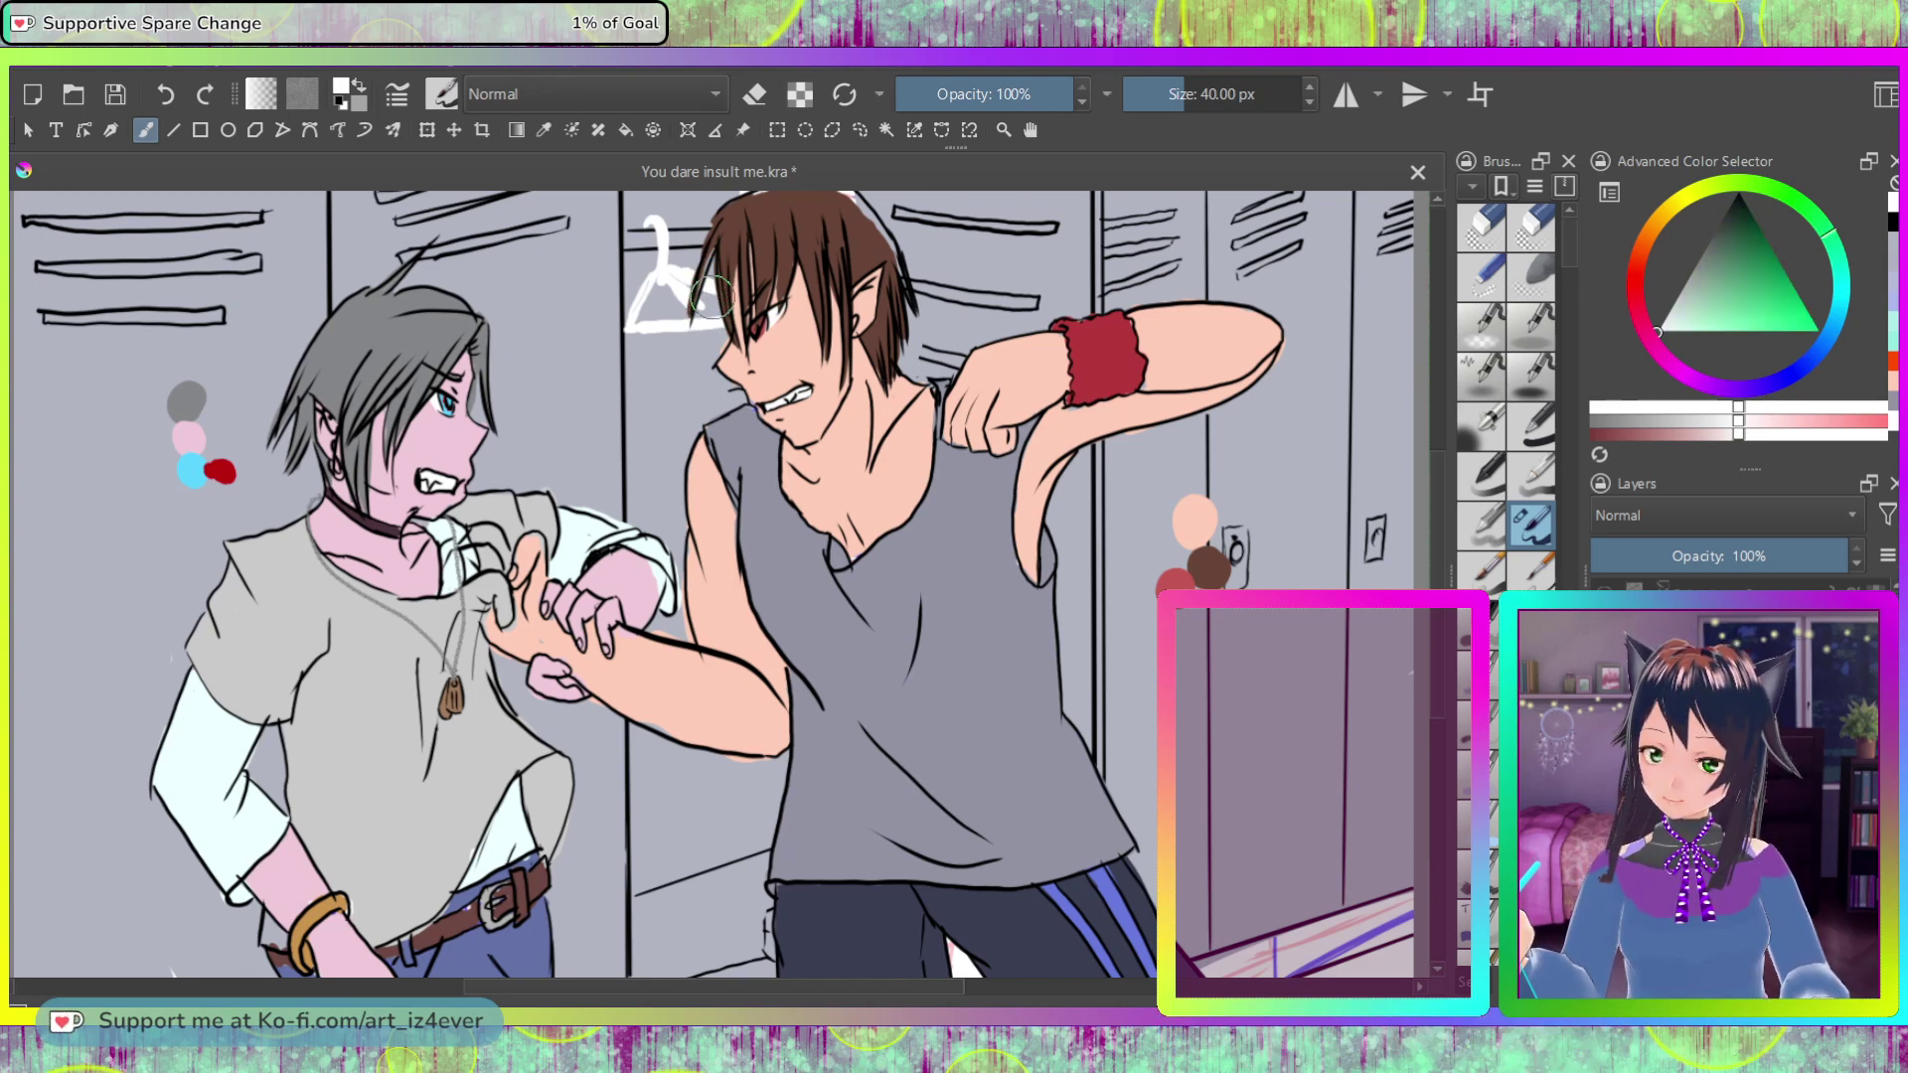
drag(700, 282, 698, 430)
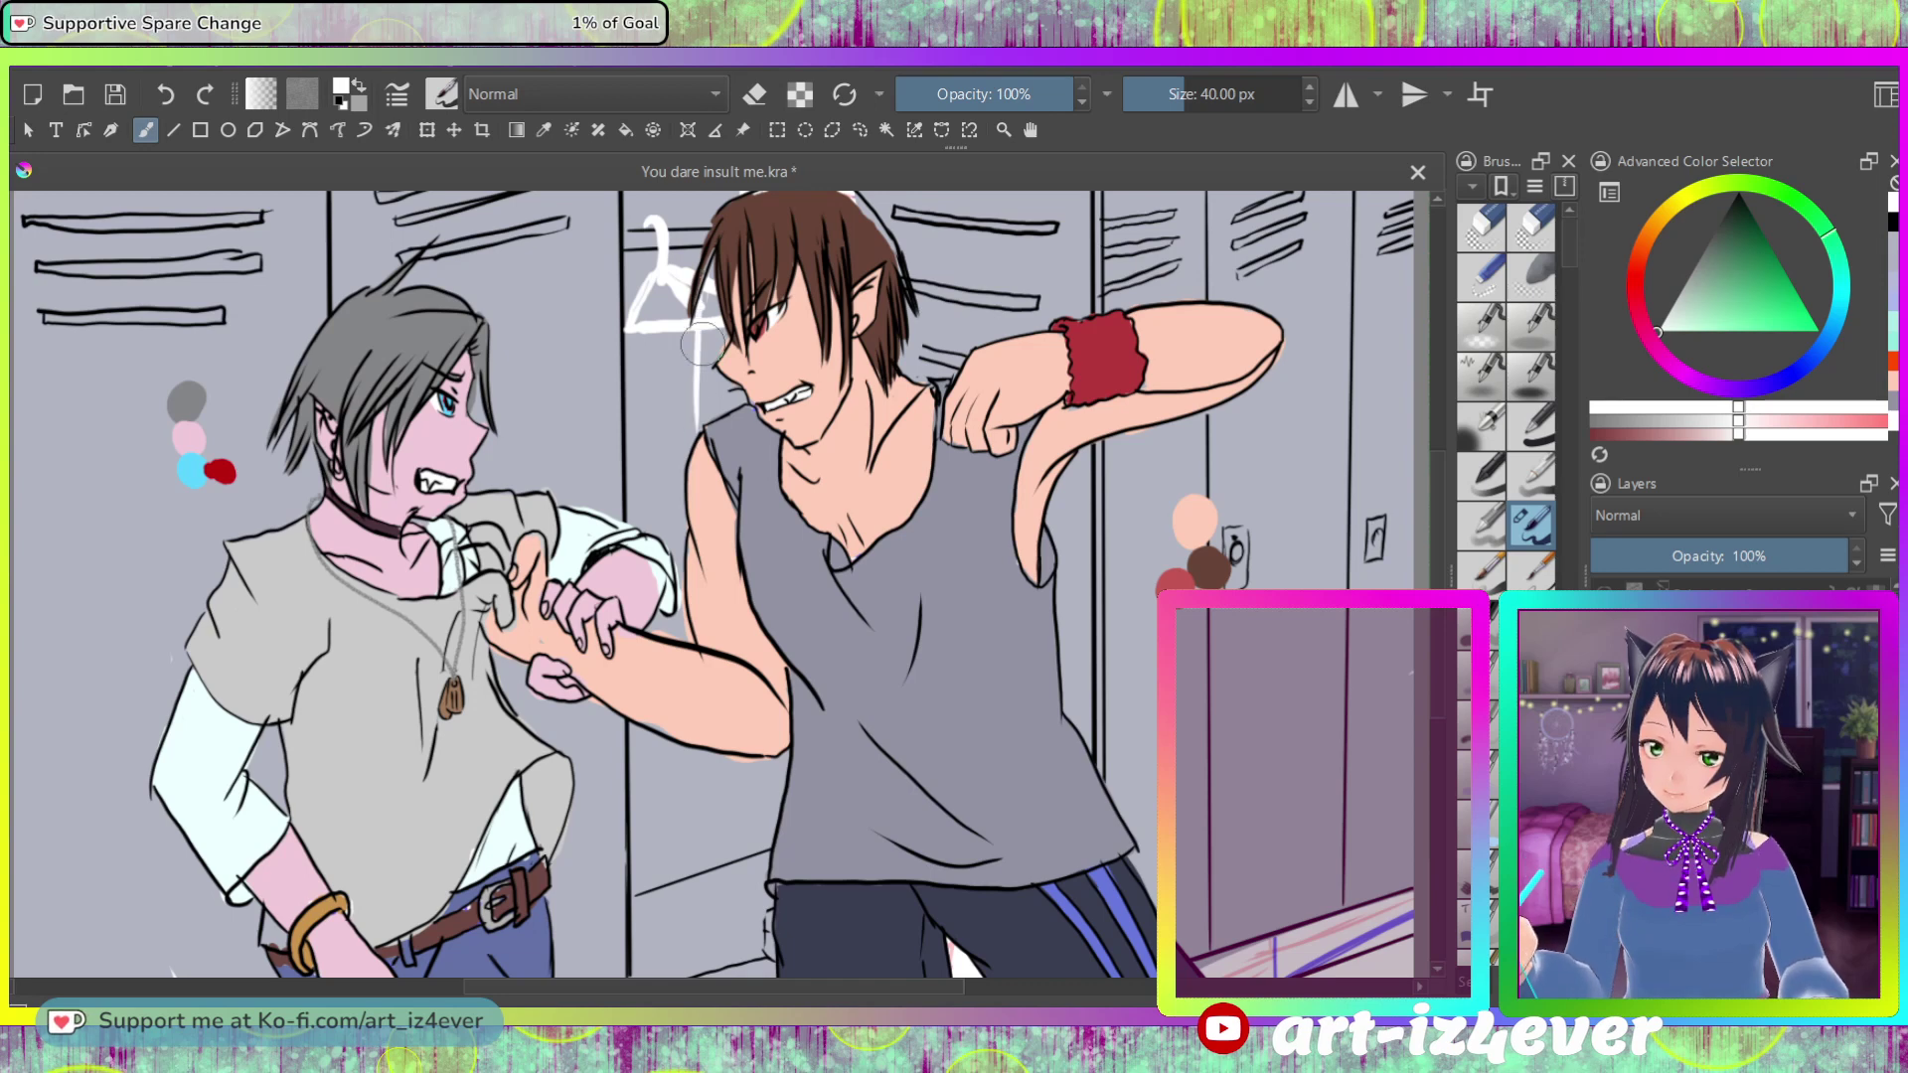
key(e)
drag(702, 285, 698, 303)
key(e)
click(1820, 332)
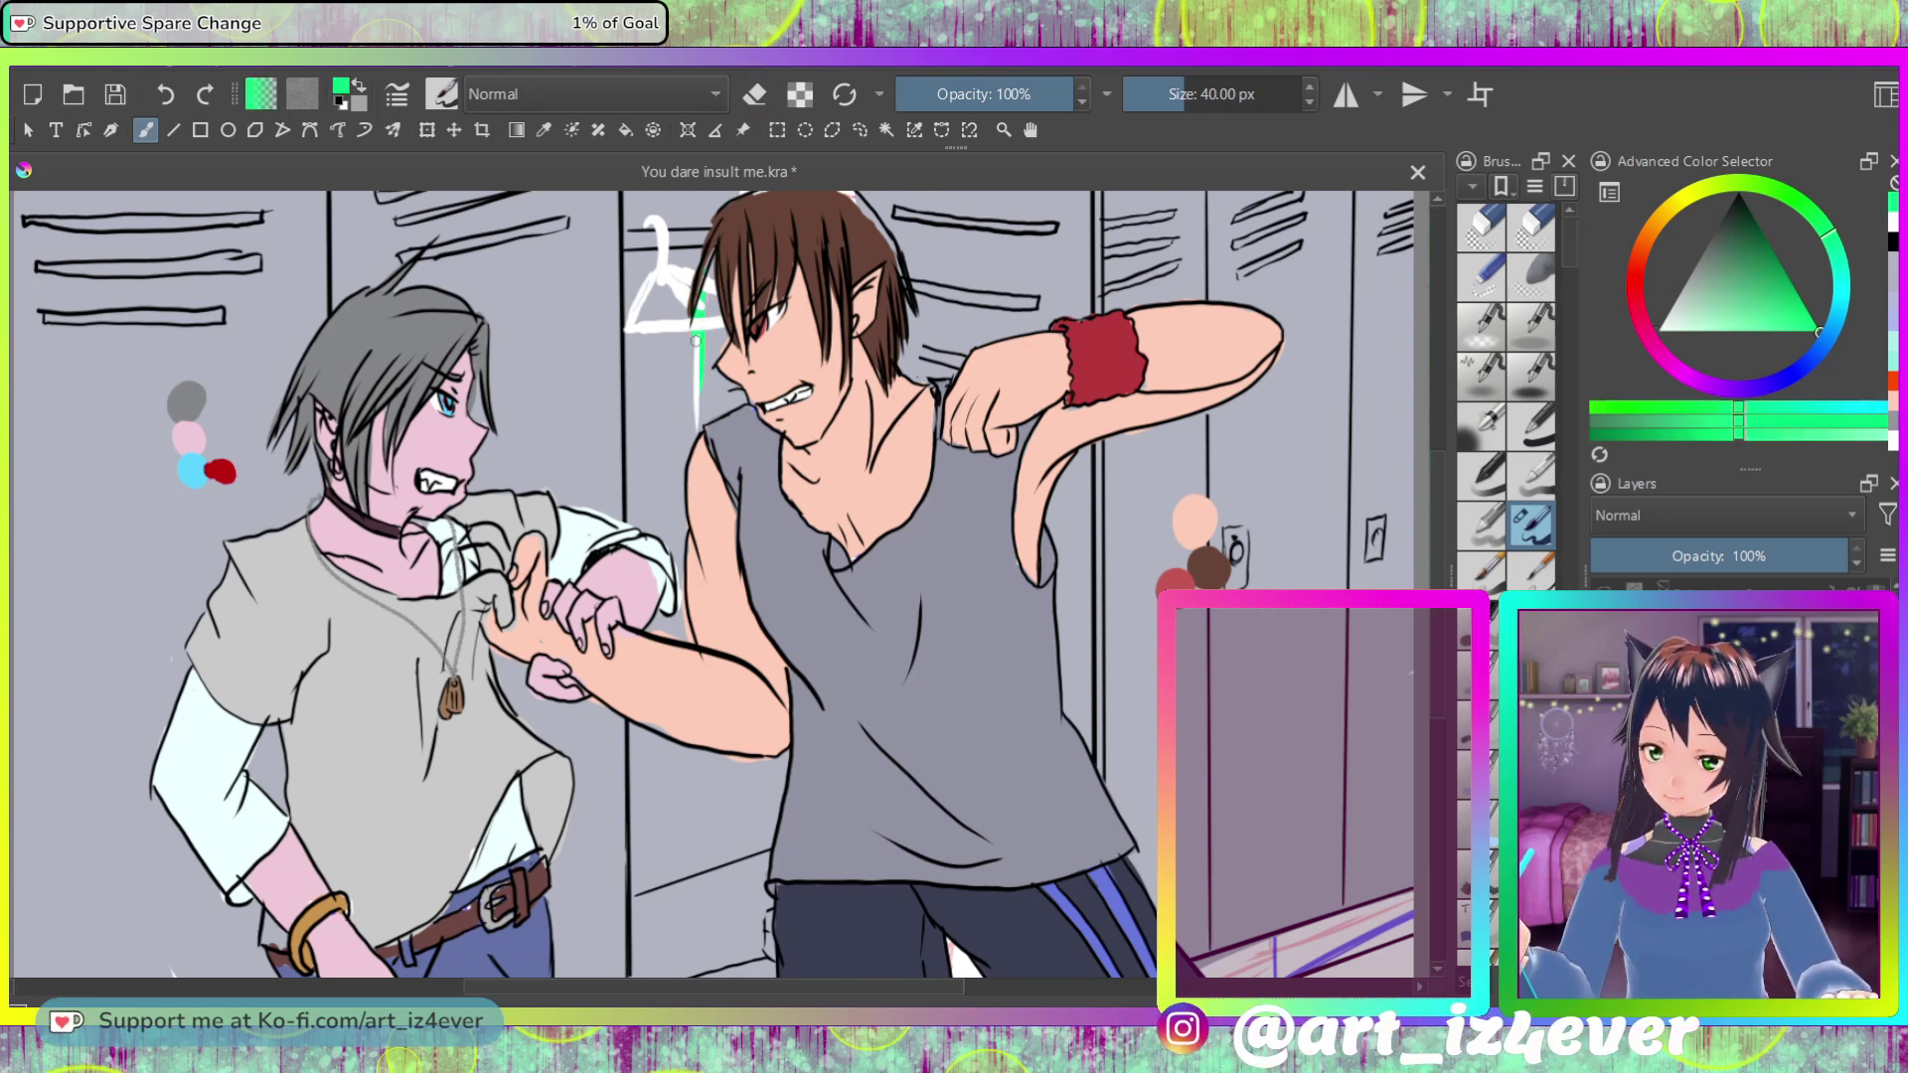
drag(694, 435, 700, 298)
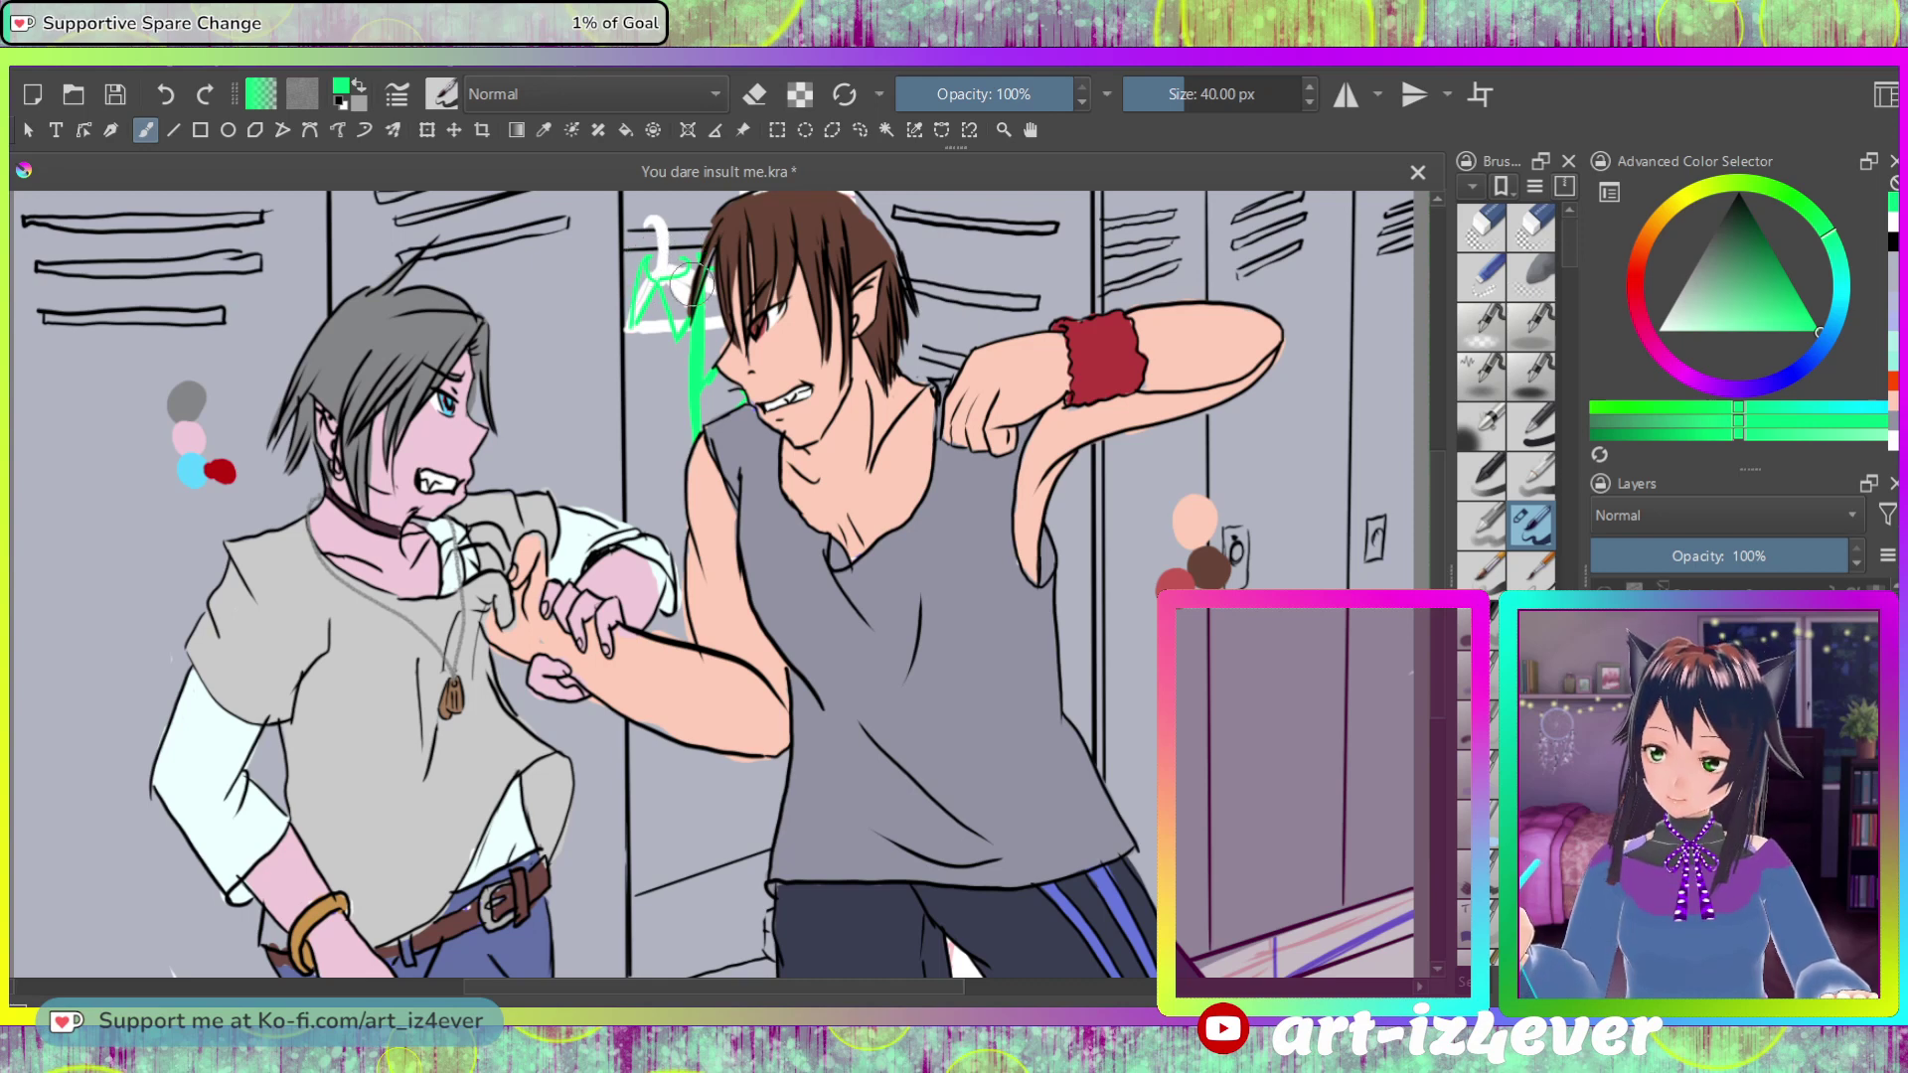
Step: Sketch the green garment's long vertical front edge below the hanger and dot a column of buttons down its front
drag(639, 340, 635, 525)
click(655, 320)
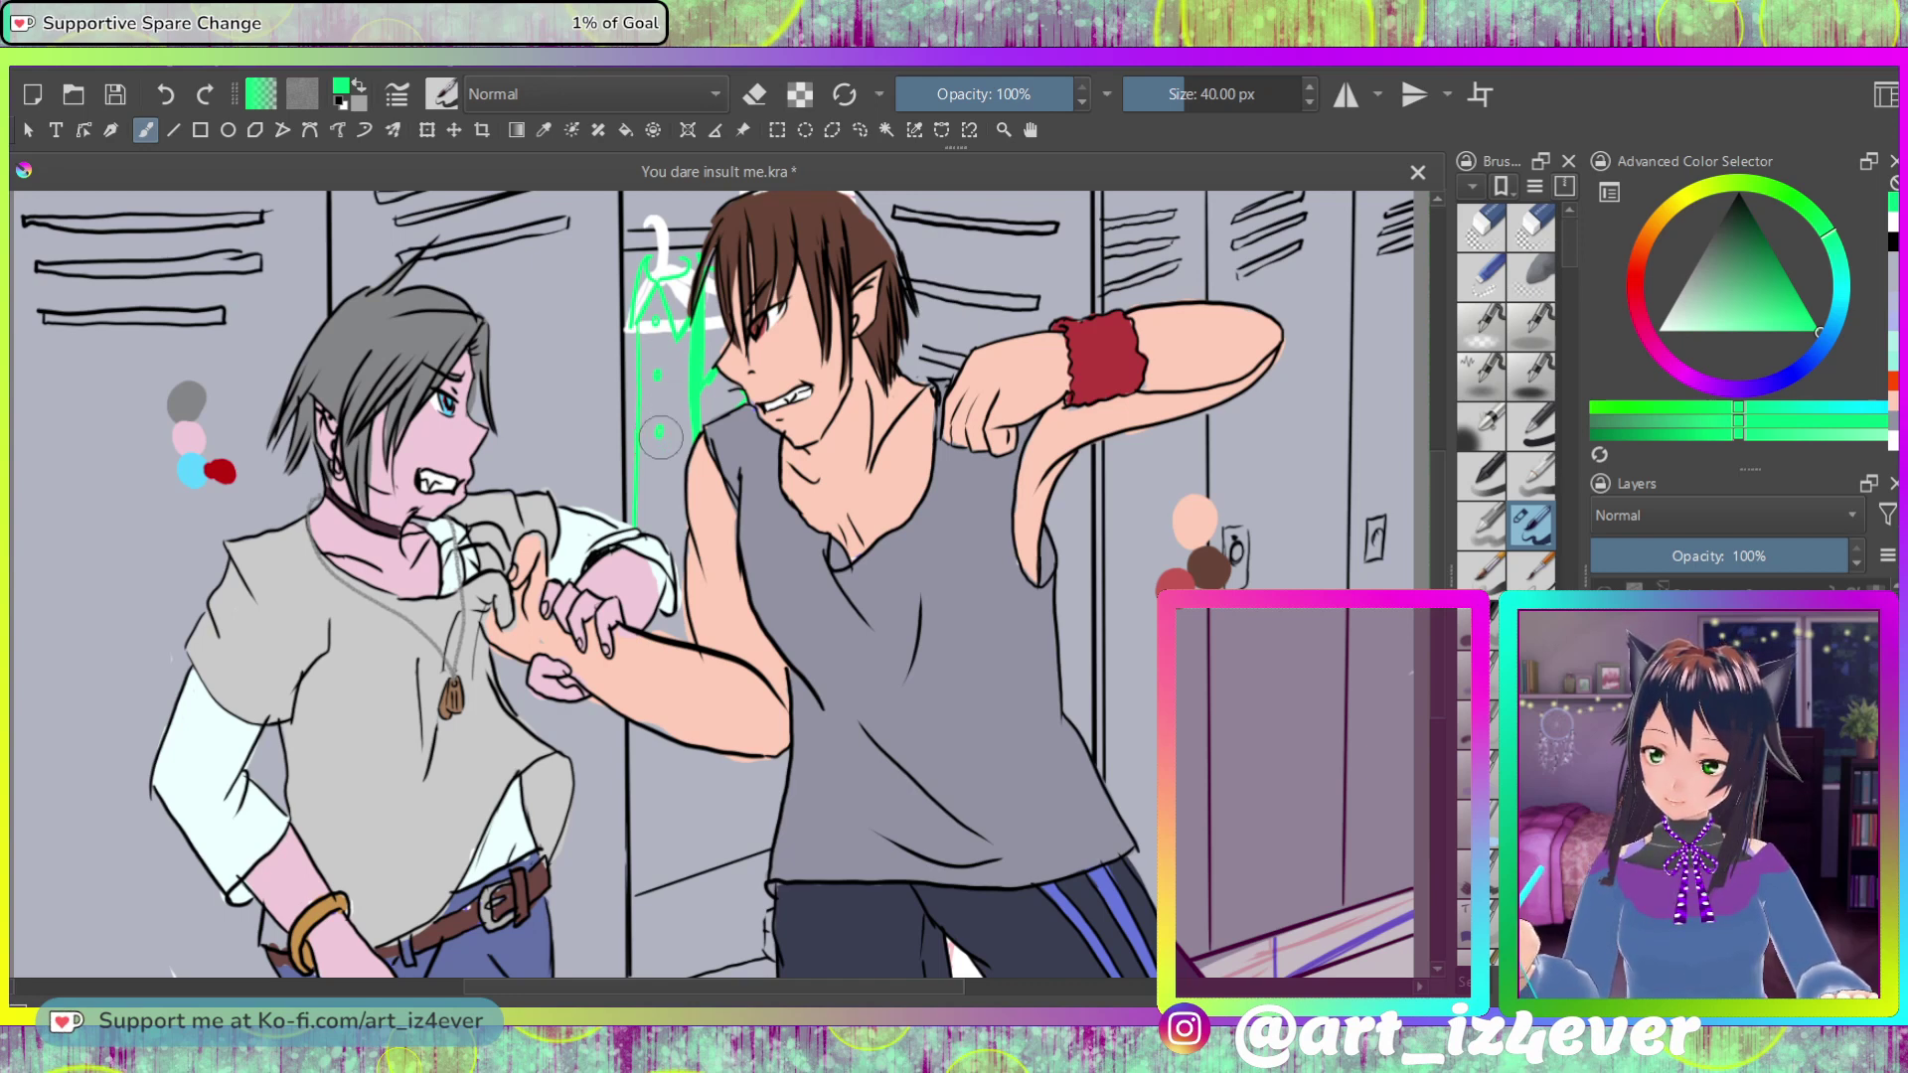
drag(654, 515, 656, 519)
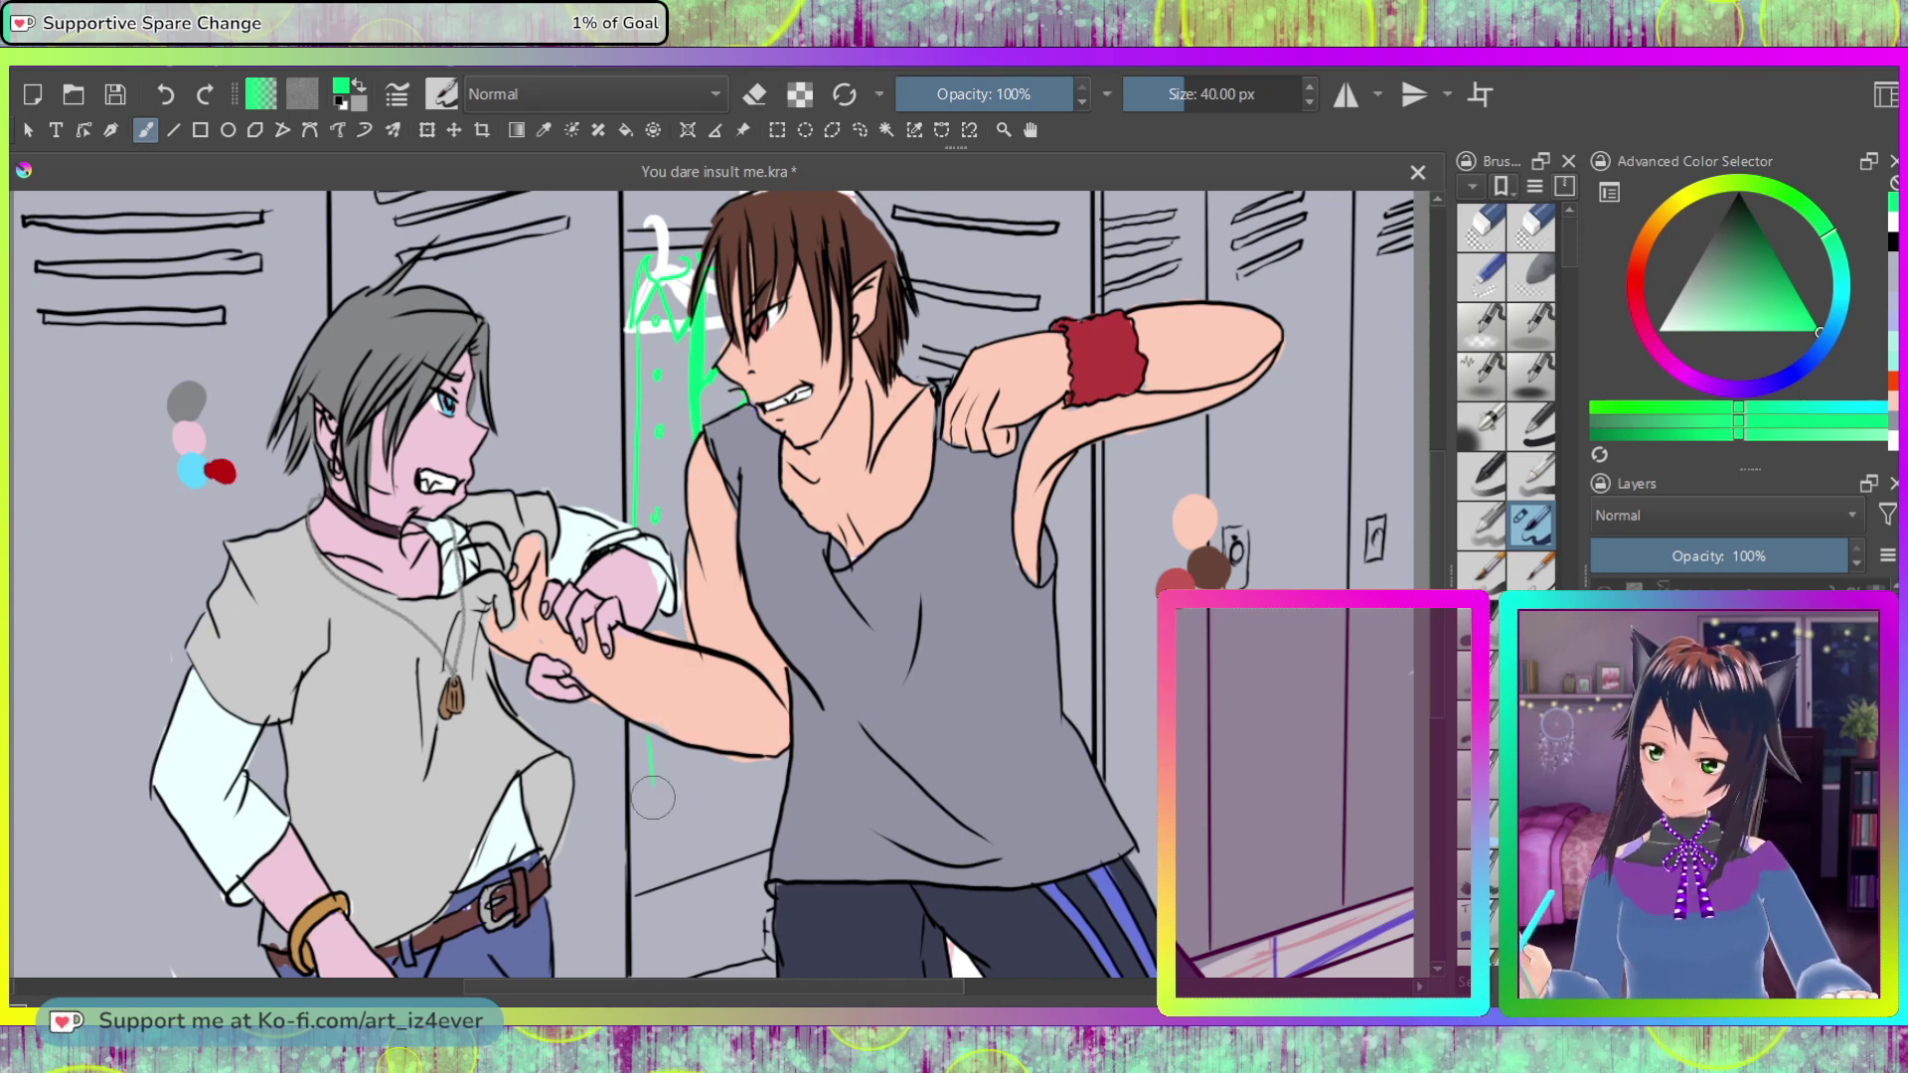
Step: Sketch the green garment's lower edge and hem beneath the forearm, erasing the trial pocket drawn above the hem
mouse_move(656, 803)
mouse_down()
mouse_move(700, 773)
mouse_move(708, 810)
mouse_move(780, 809)
mouse_up()
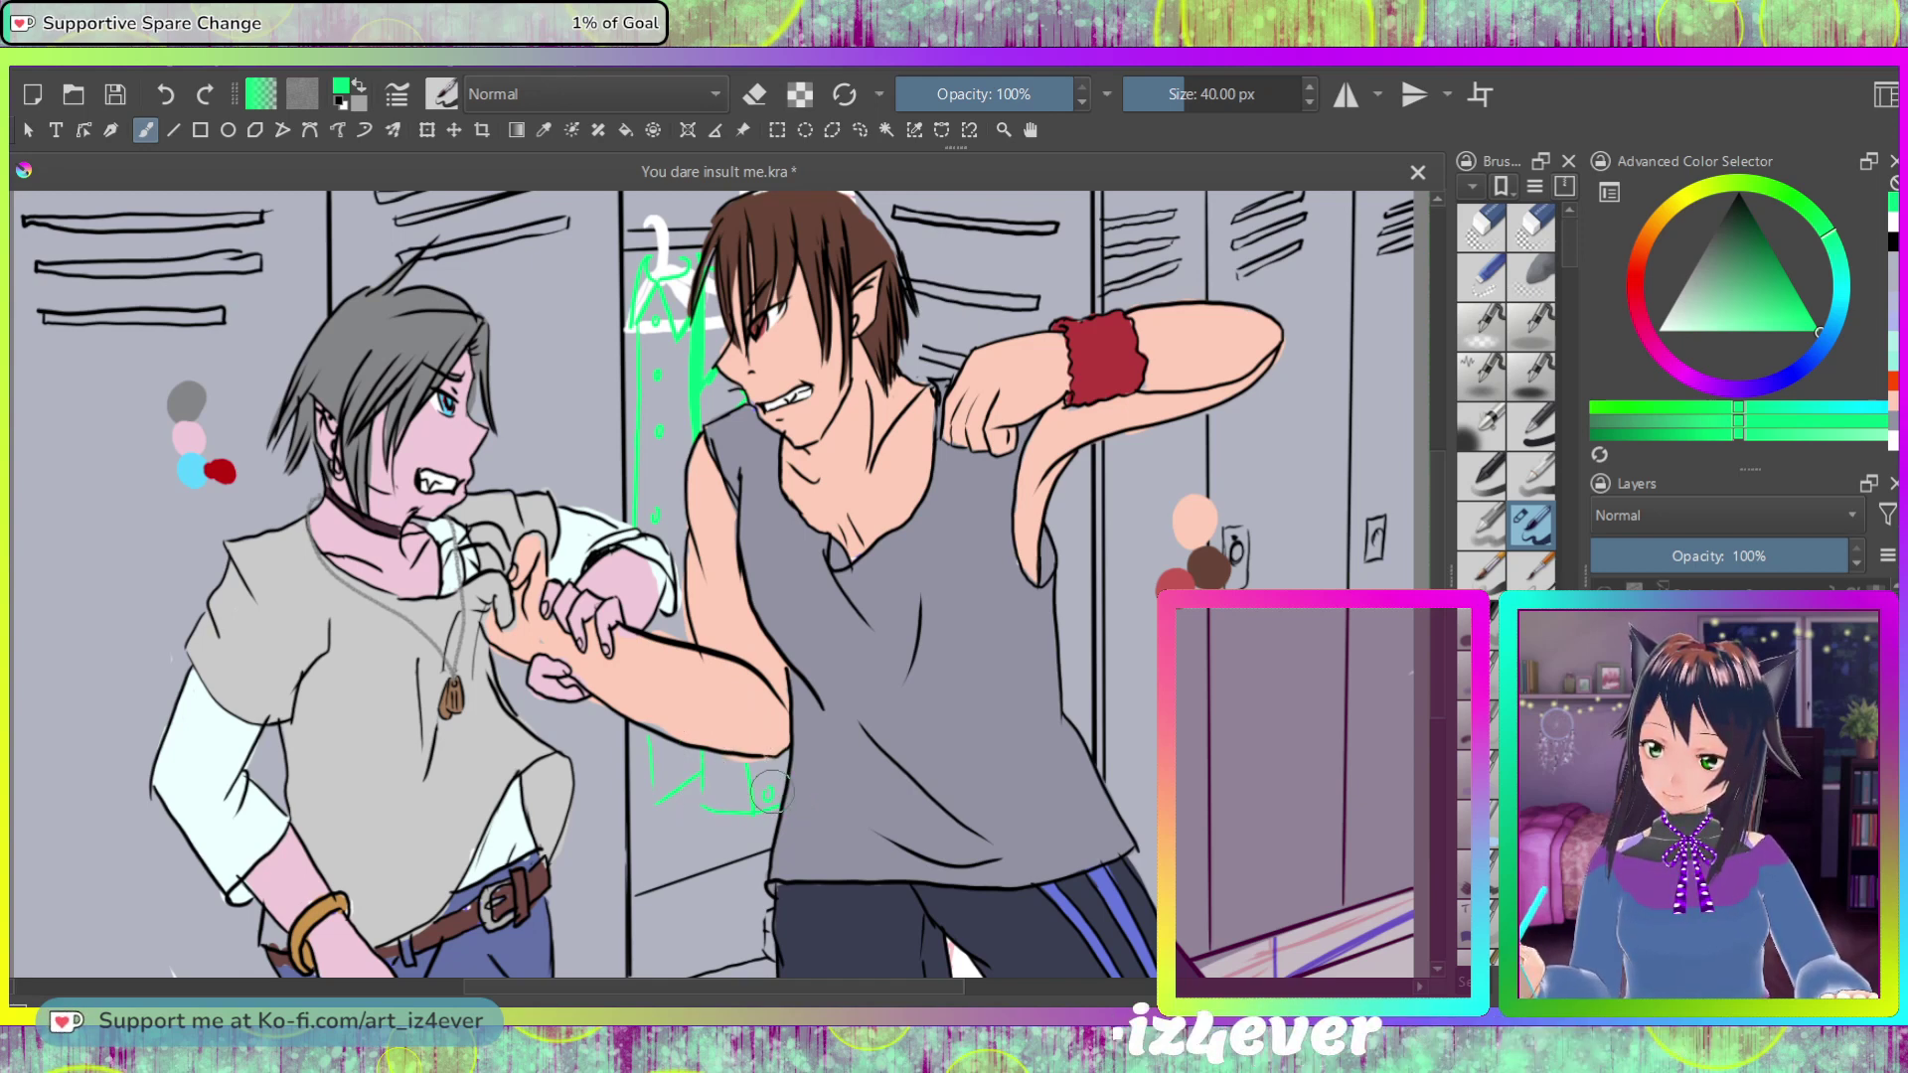
drag(768, 795, 761, 800)
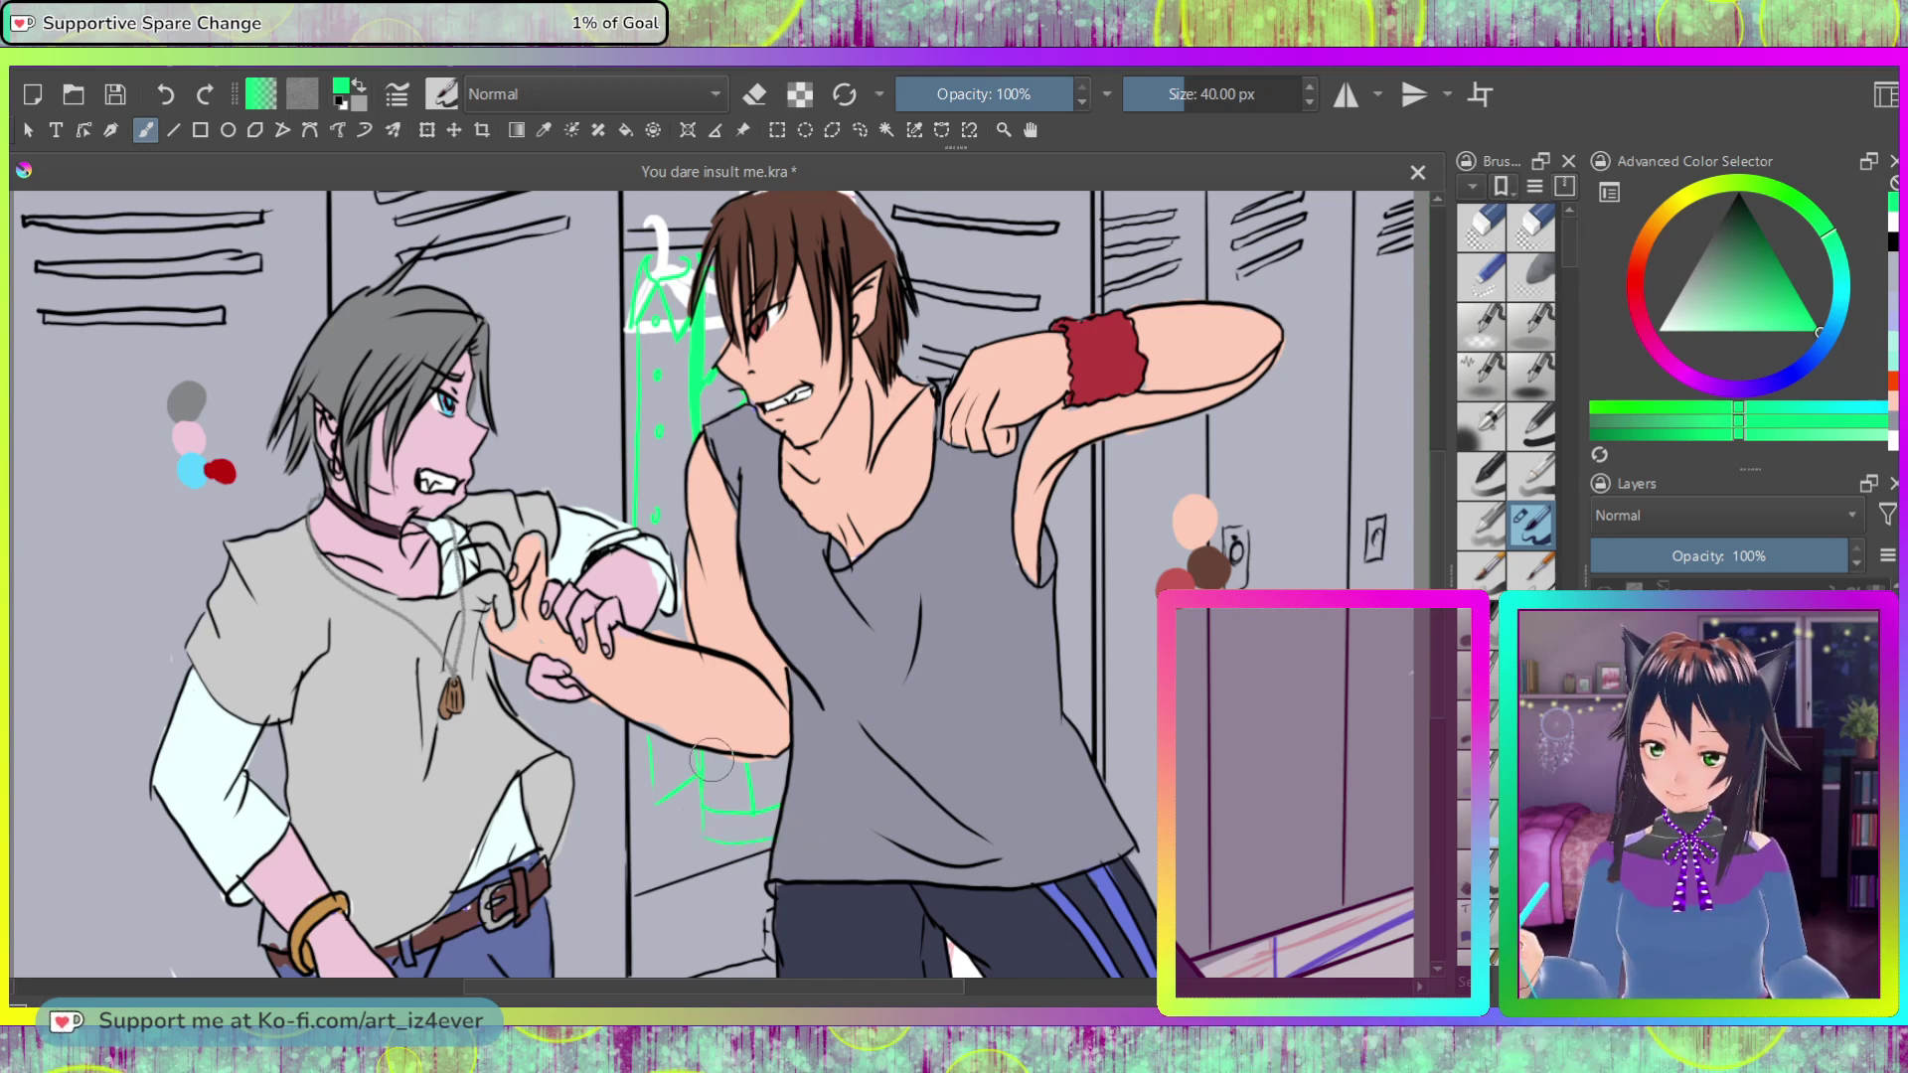
key(e)
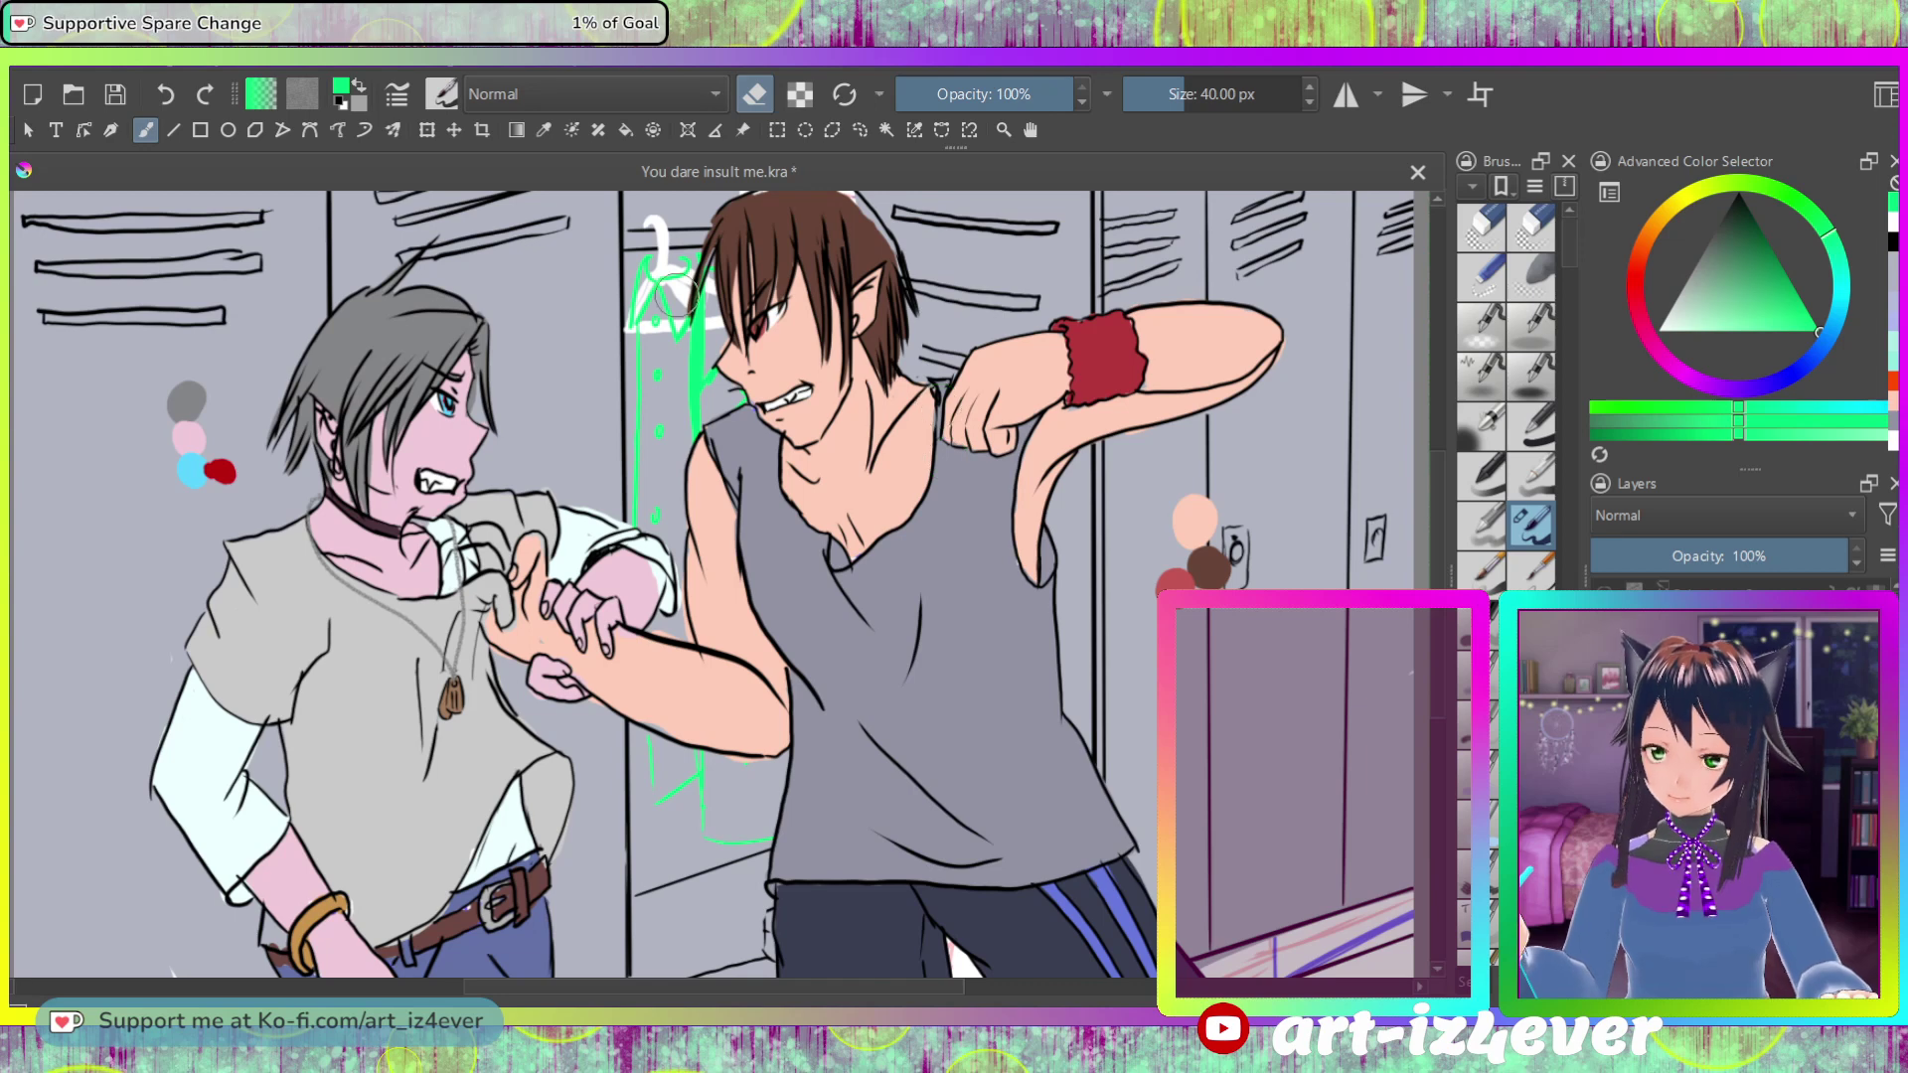
key(e)
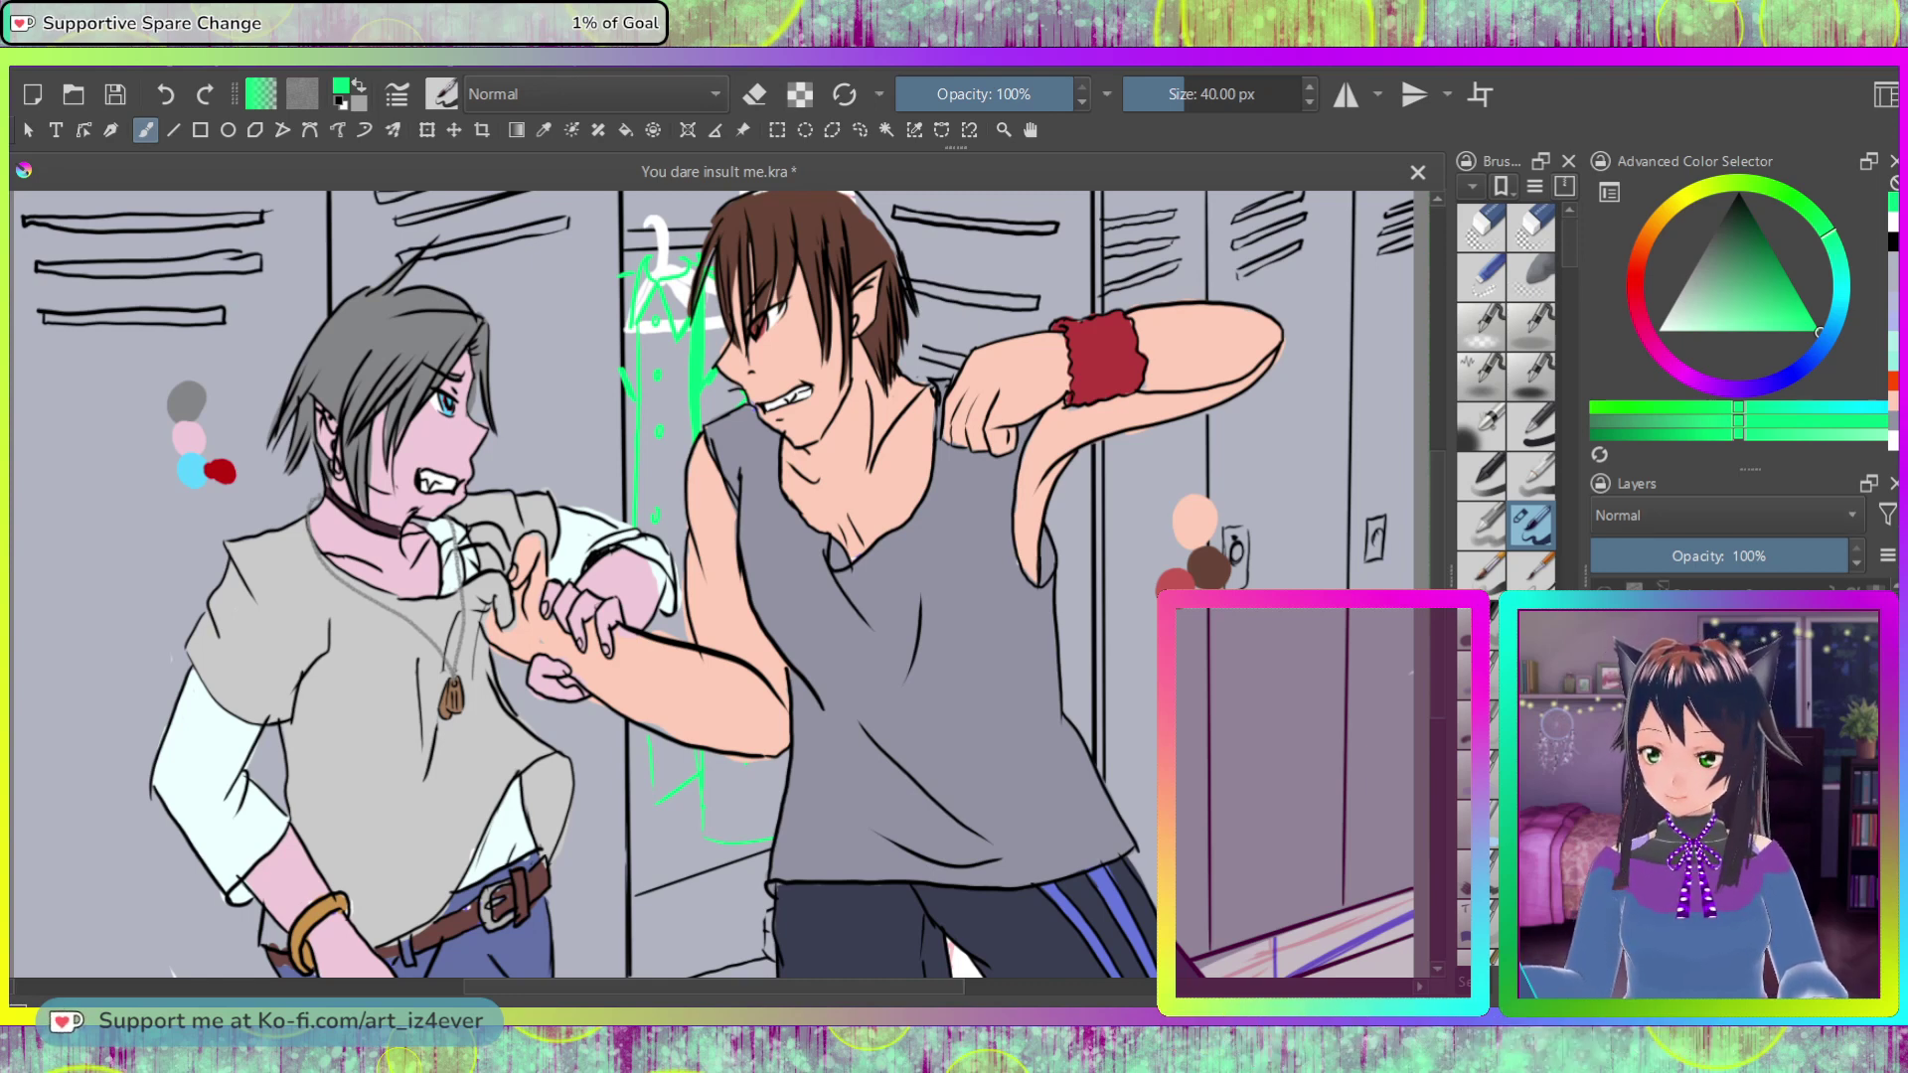
Step: Lower the green sketch layer's opacity to 51% and ink the garment's collar and front lines in black on another layer
click(1723, 557)
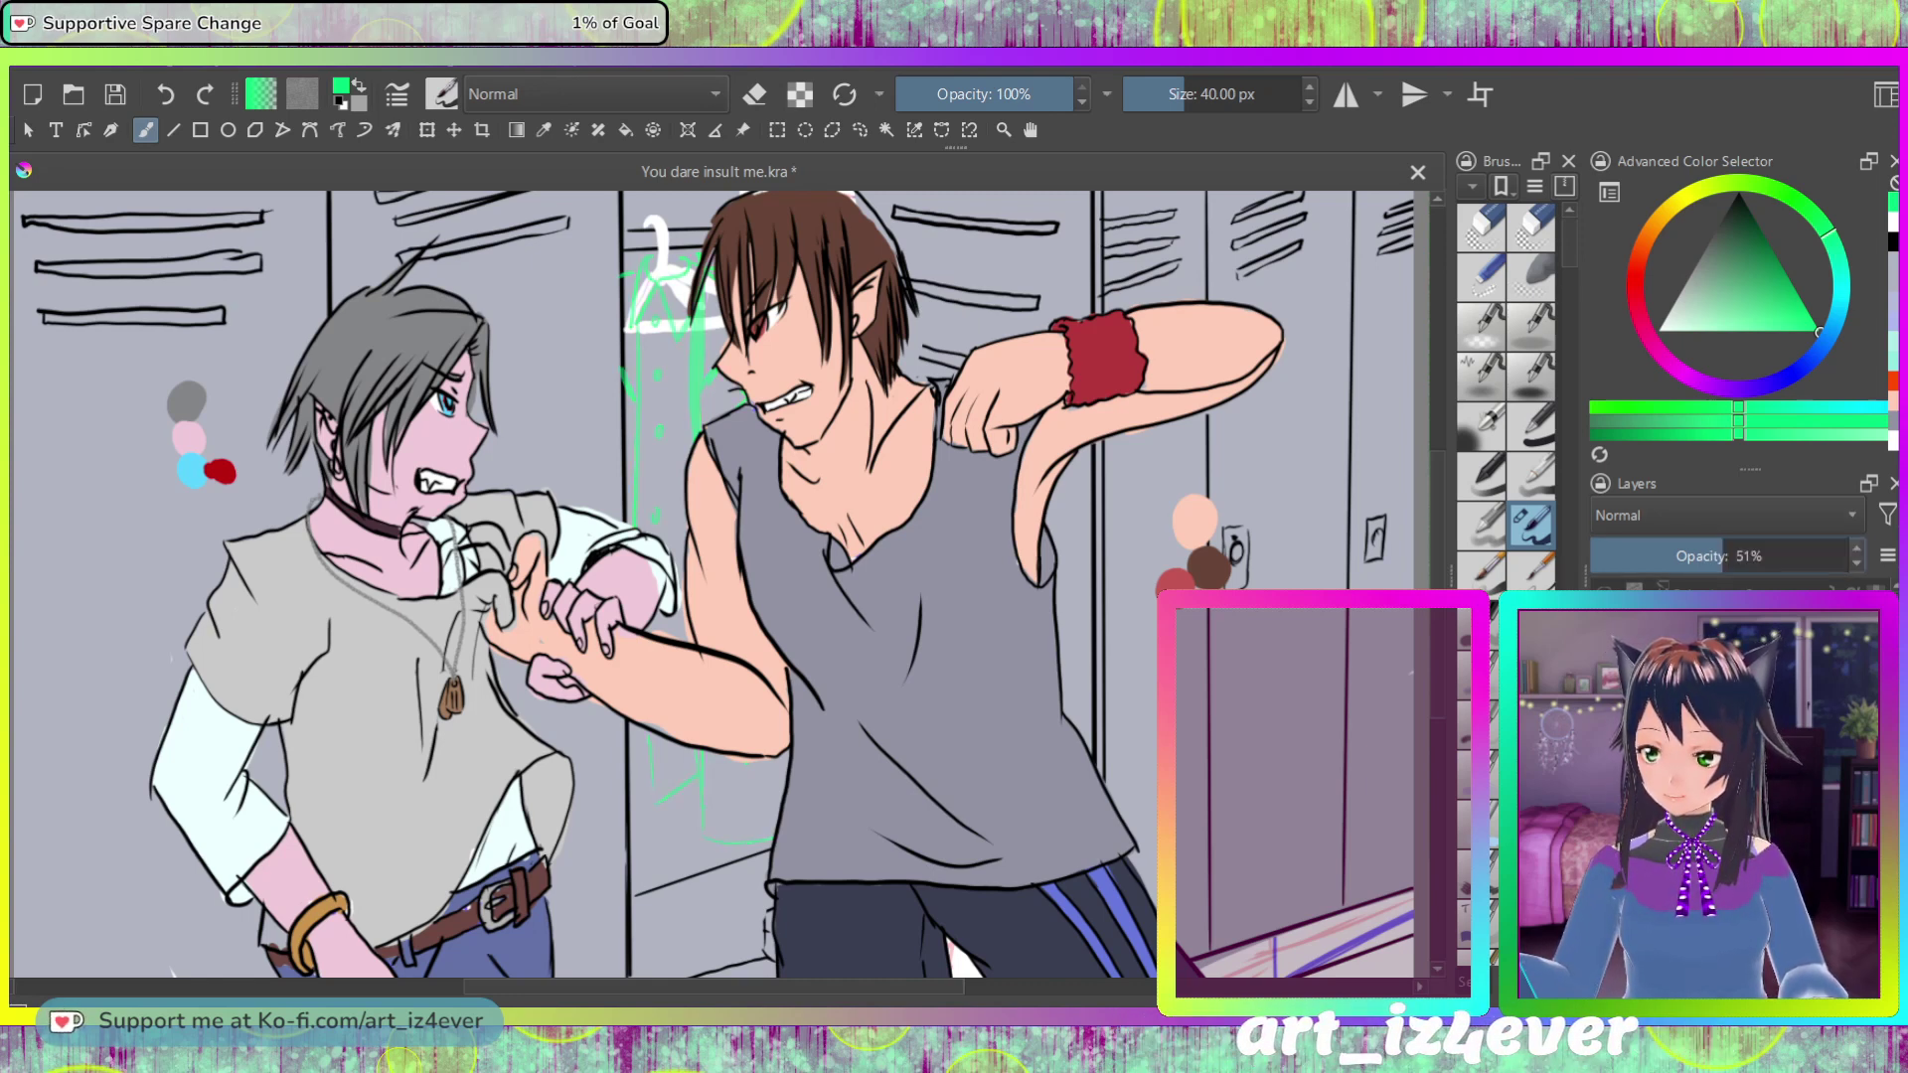
click(1729, 636)
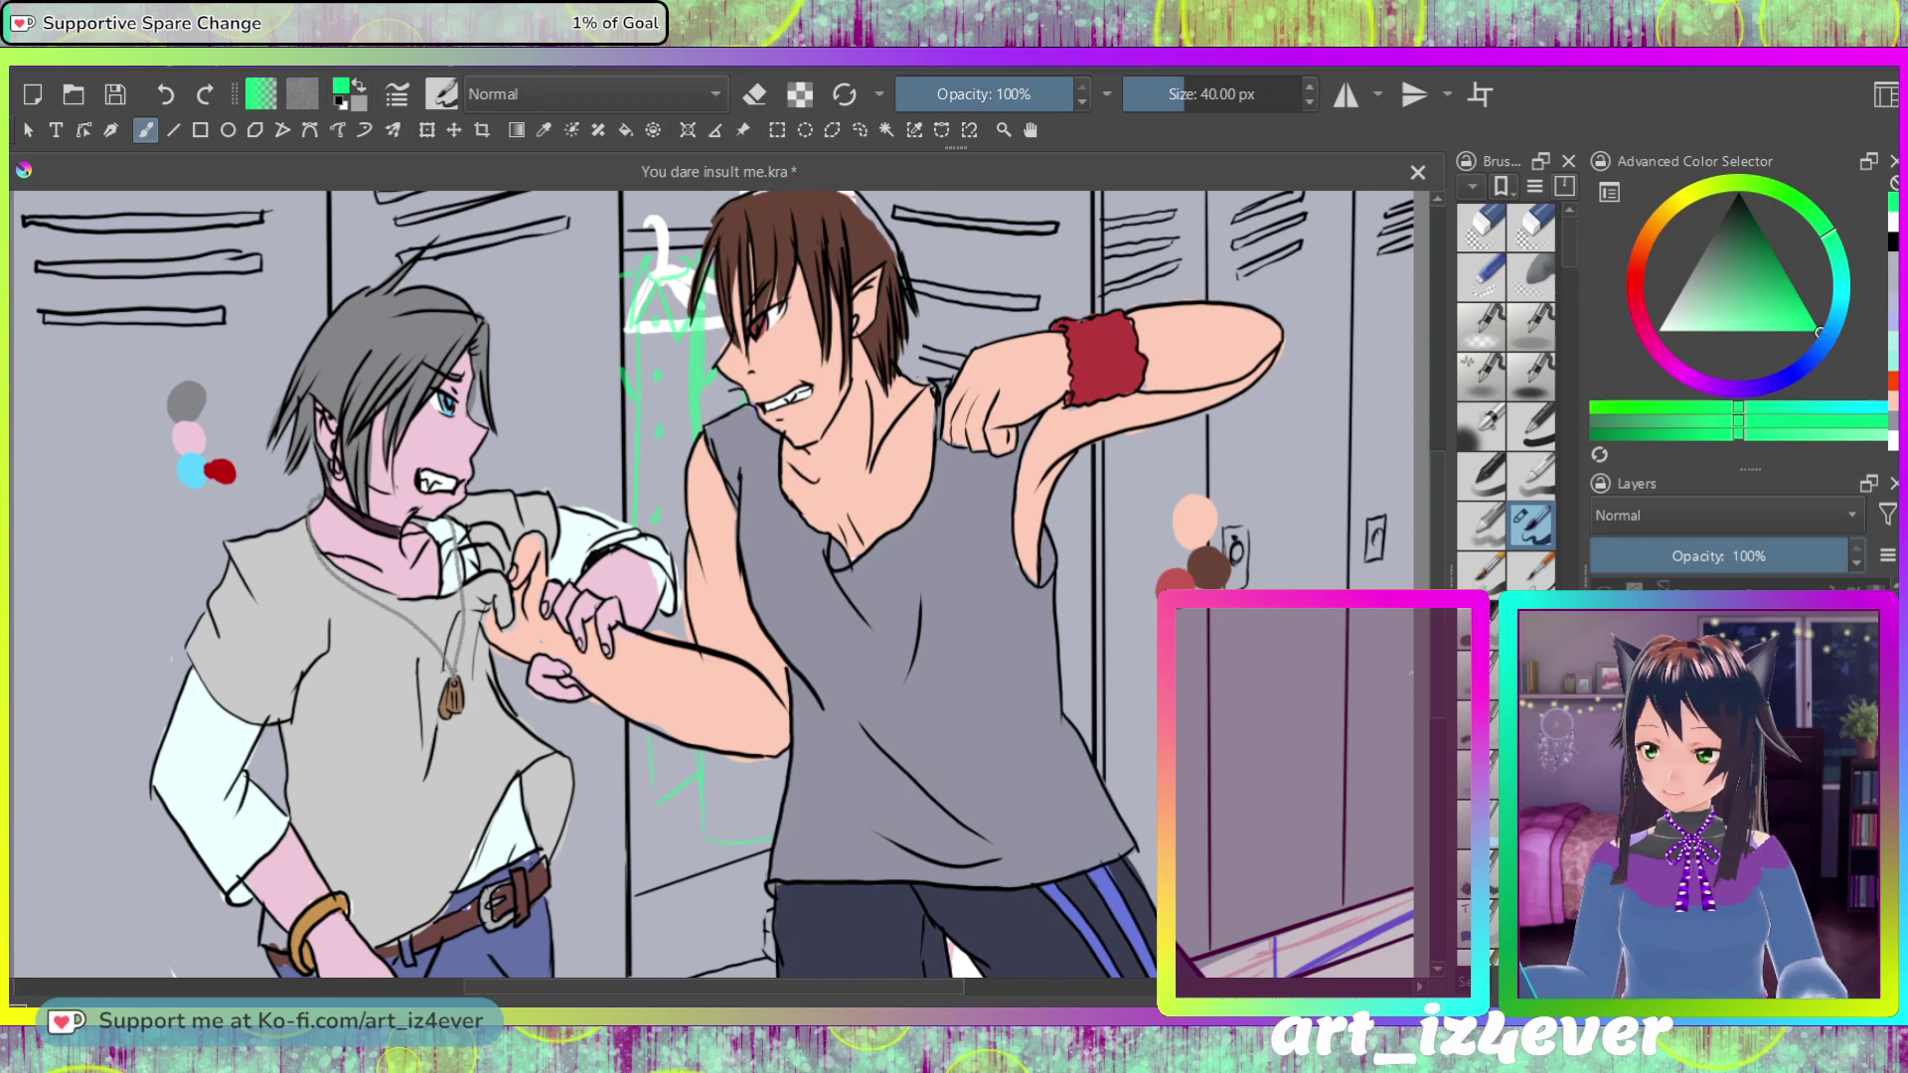
click(1739, 192)
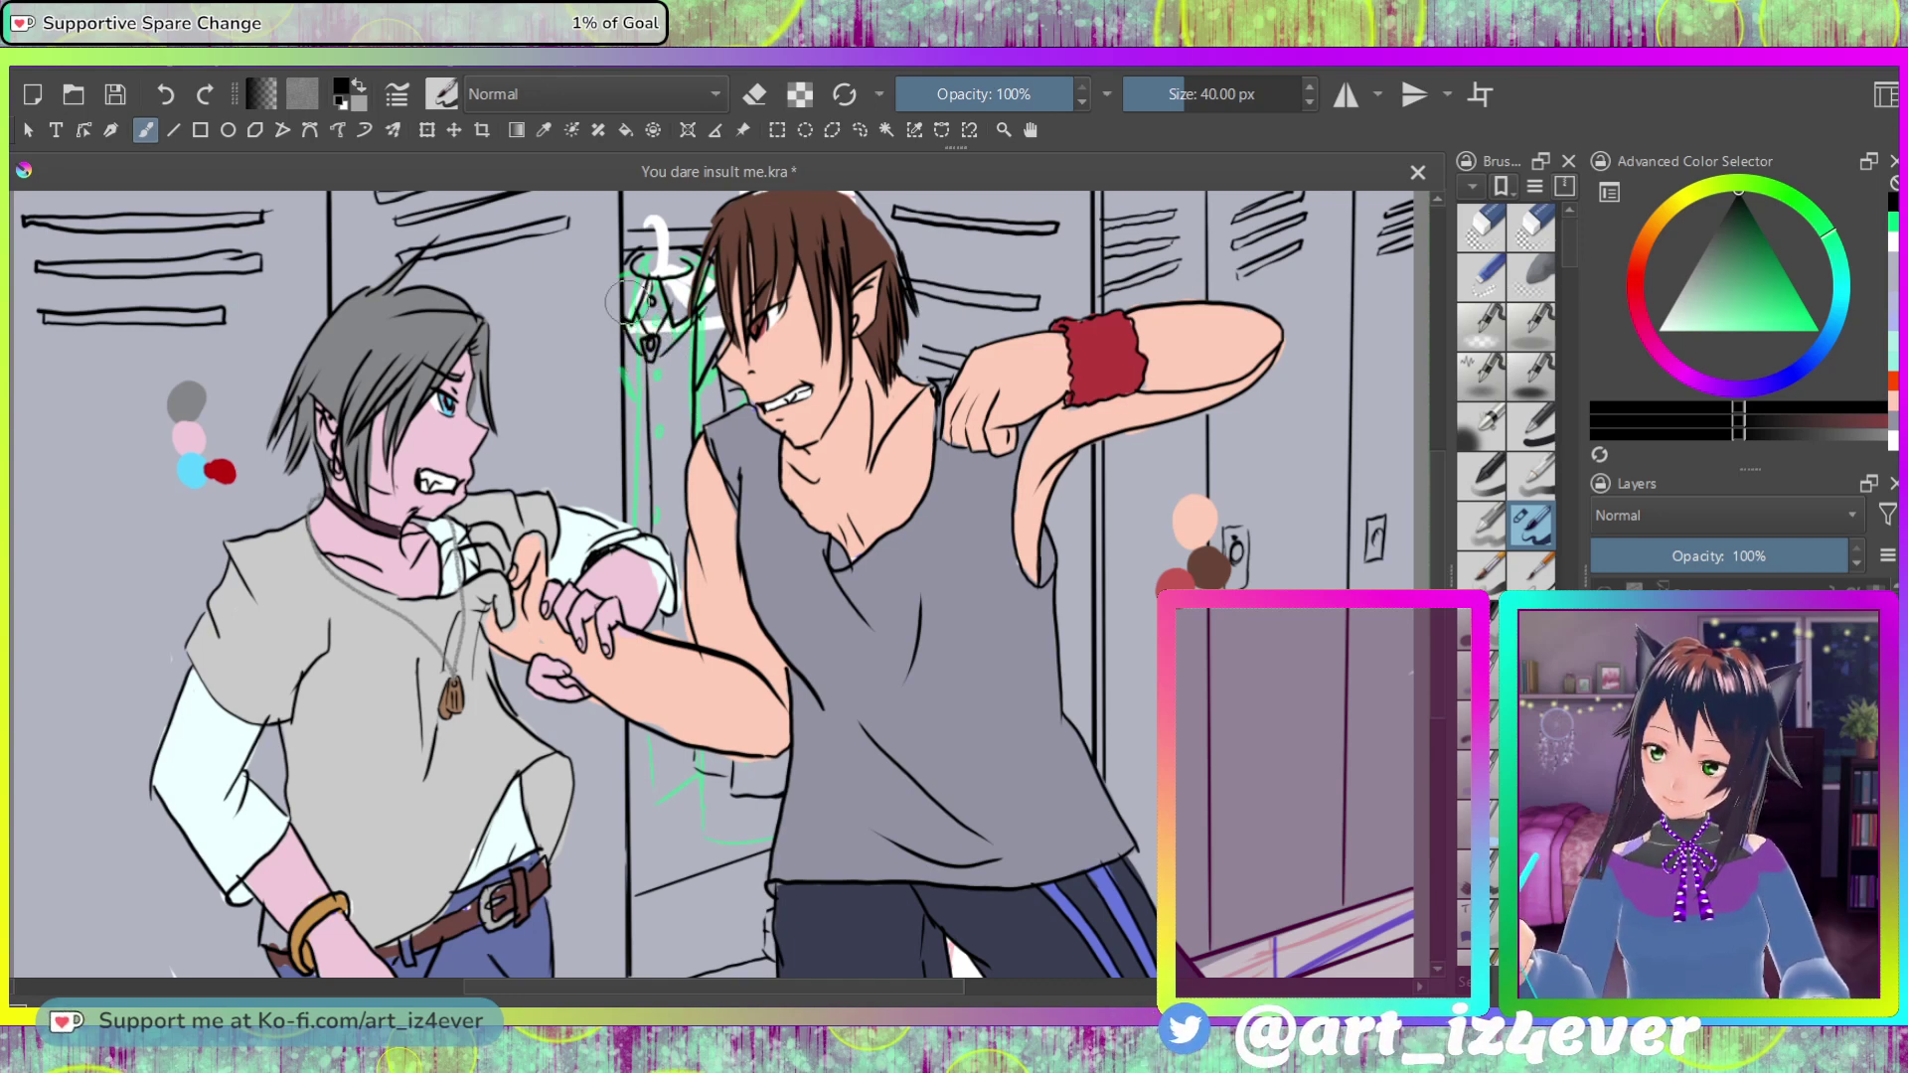
drag(646, 359, 641, 545)
drag(652, 359, 669, 525)
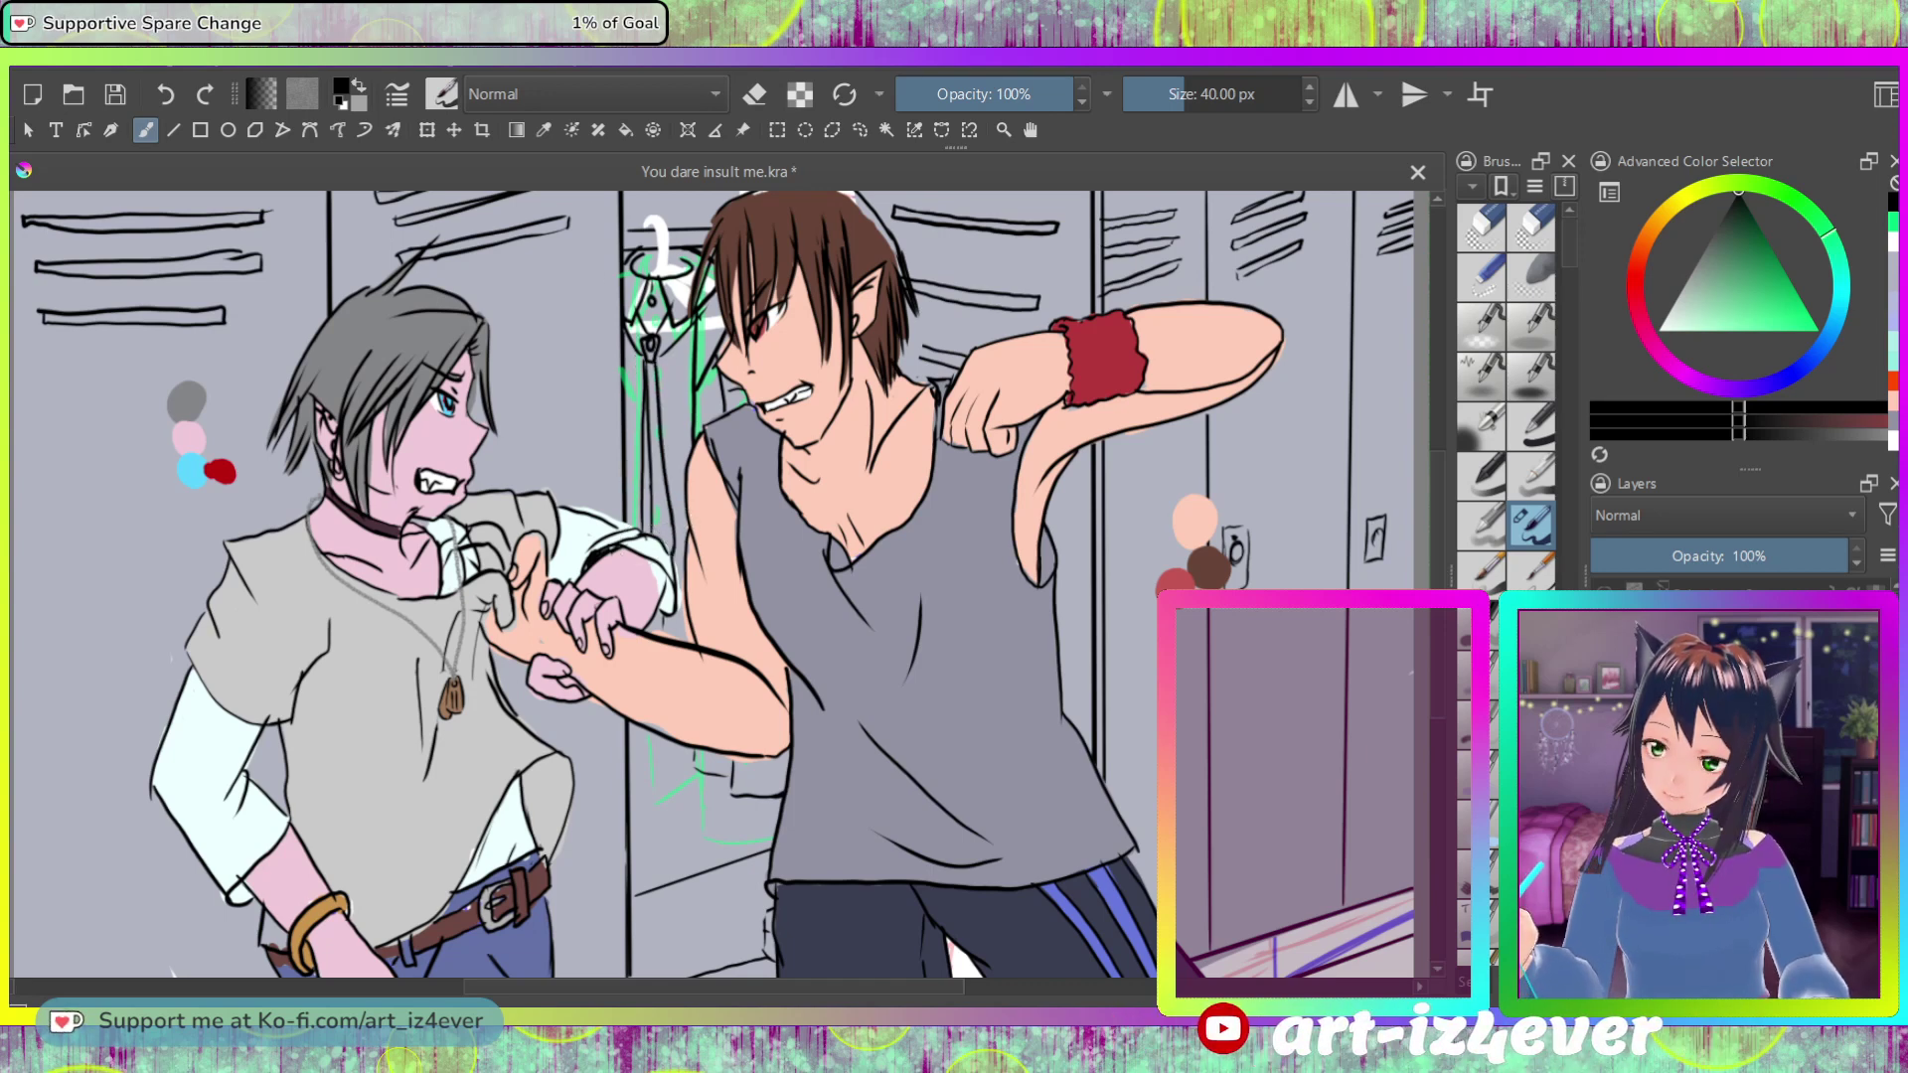
Step: Clean up the inked front lines with the eraser and outline the hanger's hook in black above the garment's collar
key(e)
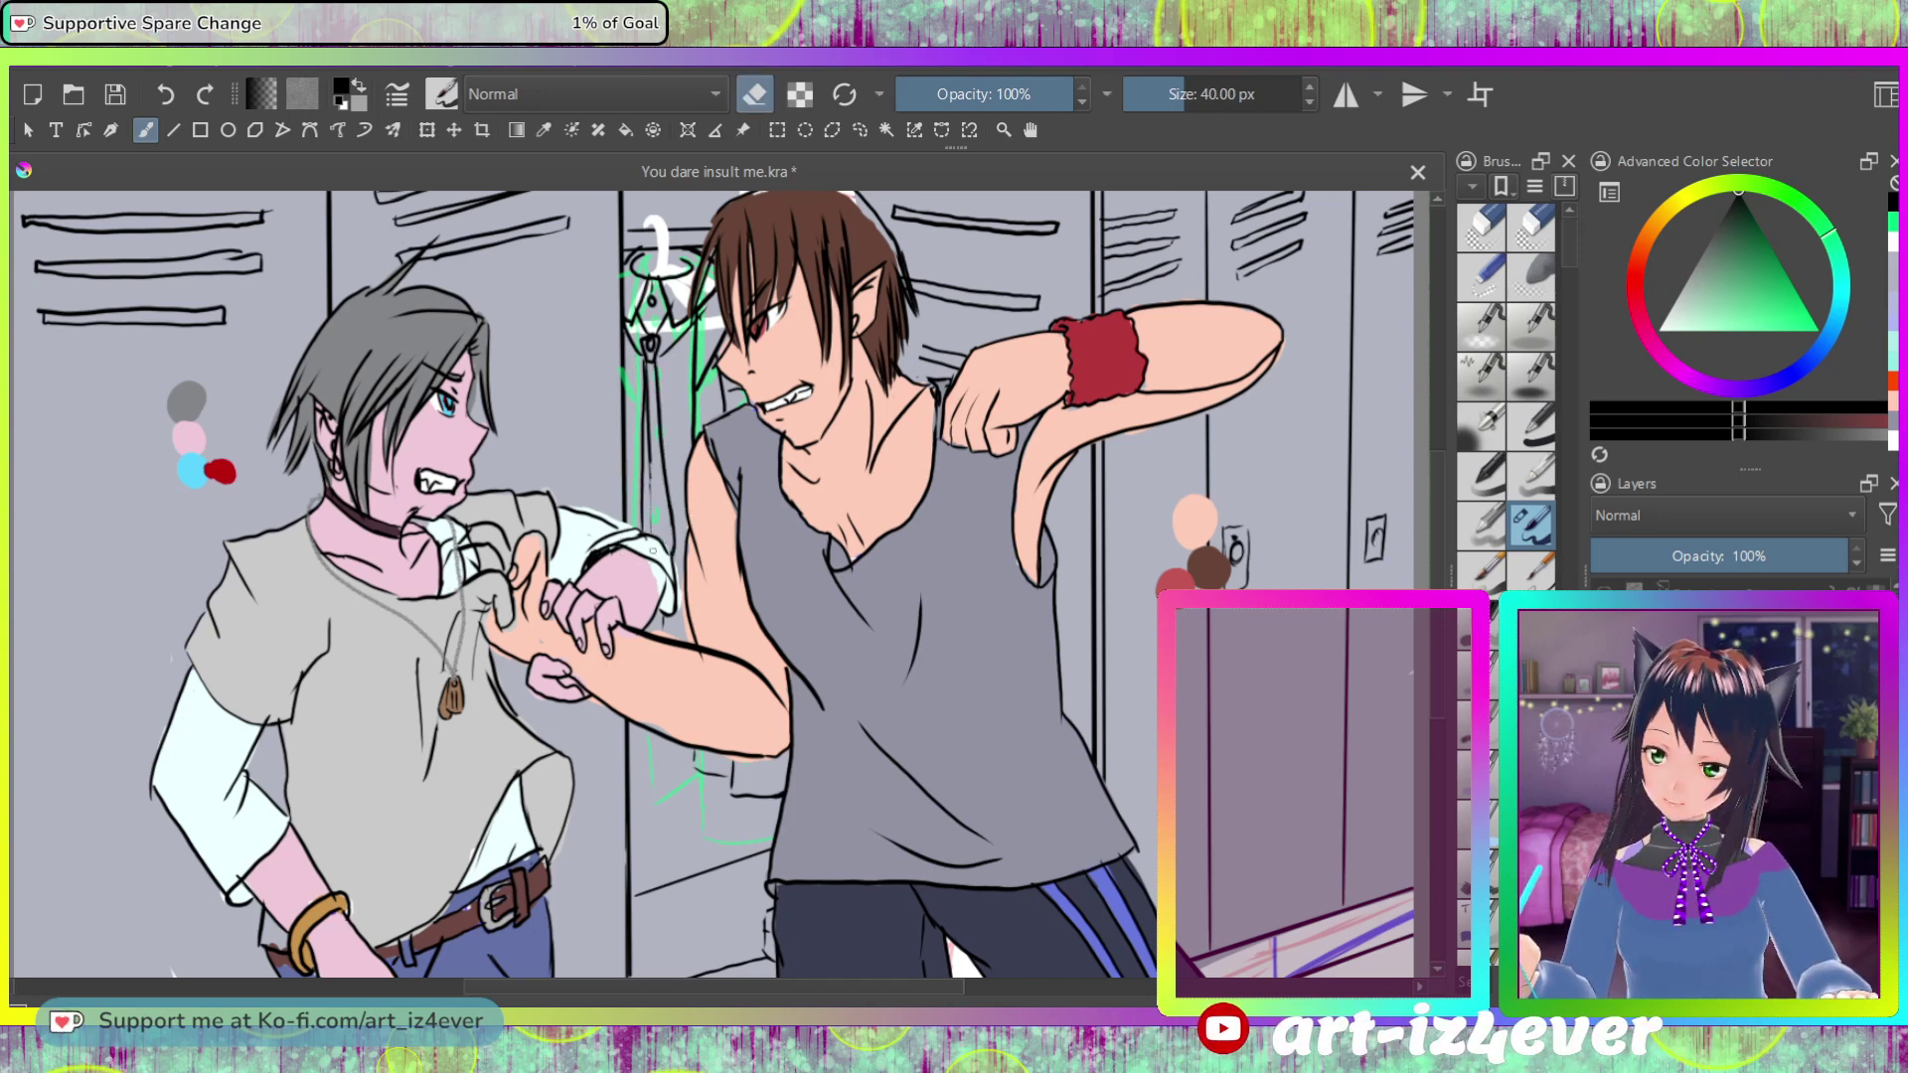
drag(651, 456, 649, 368)
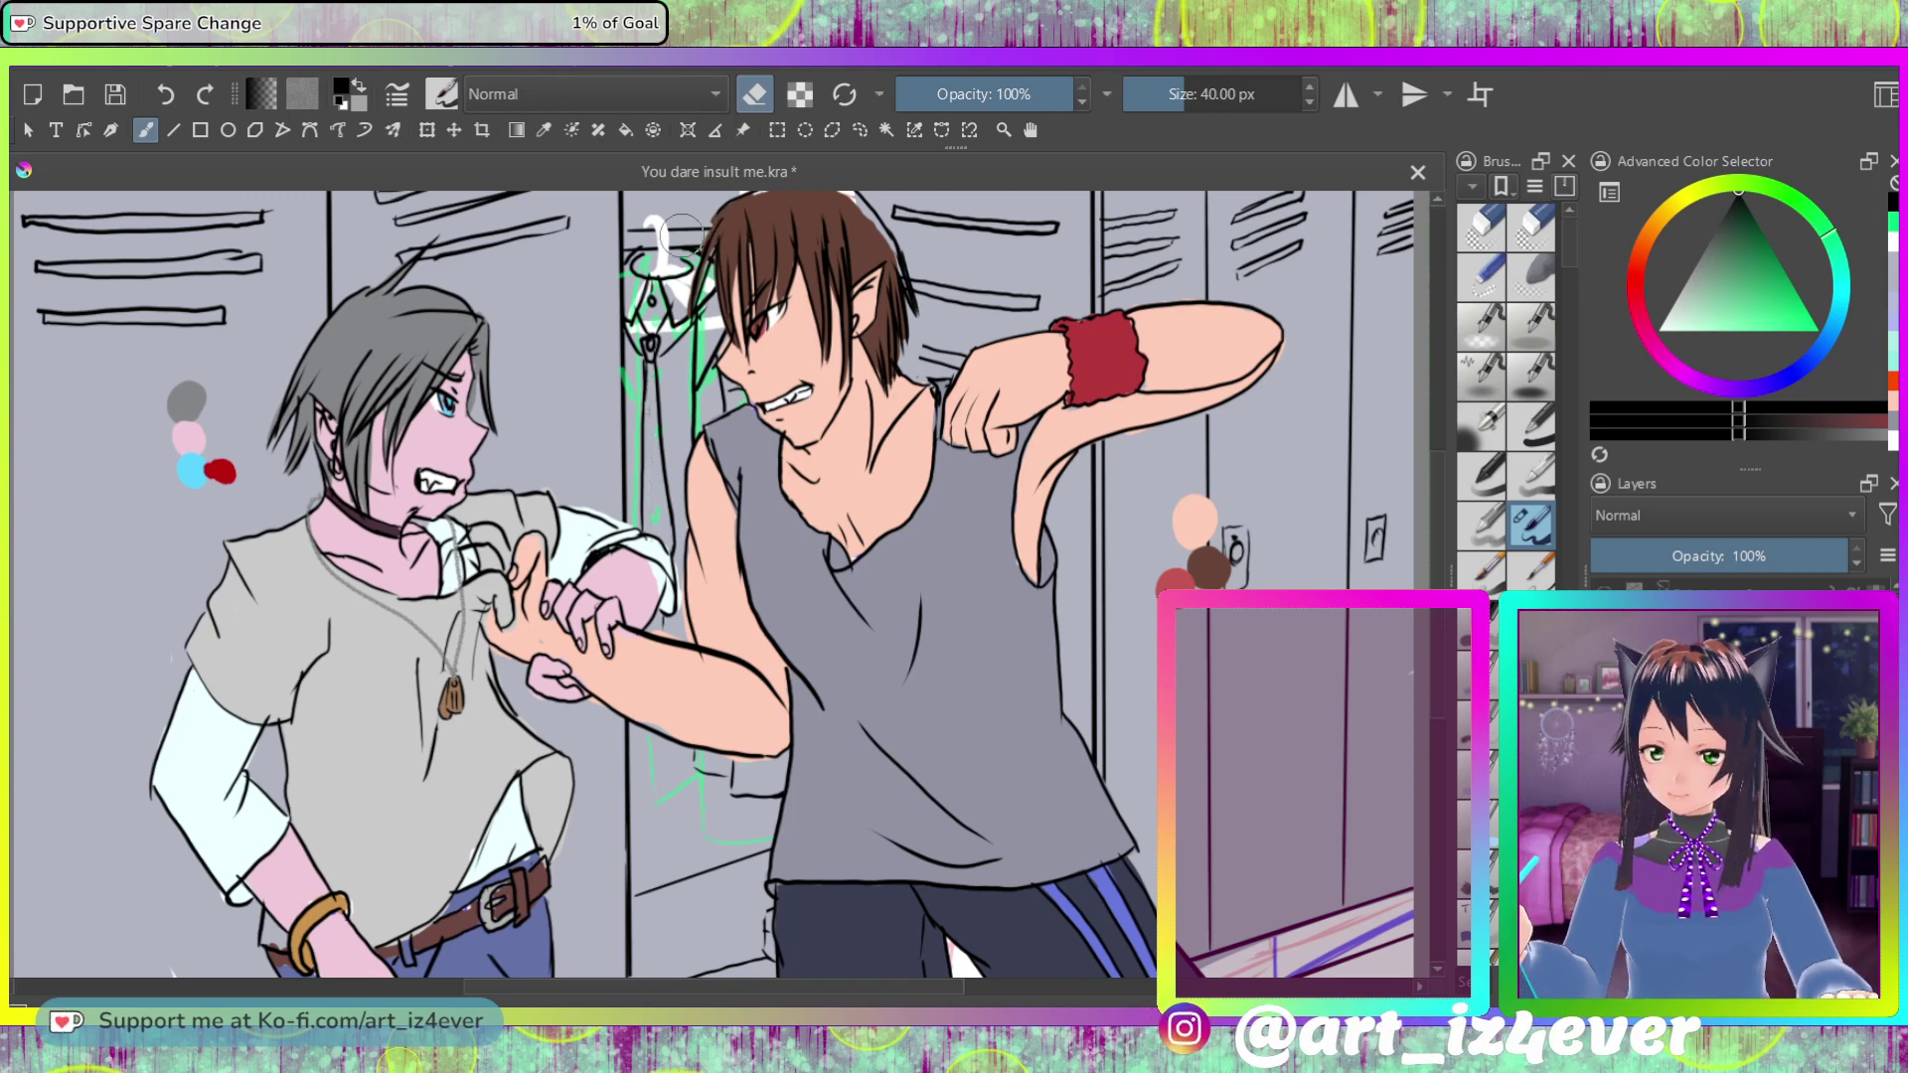
key(e)
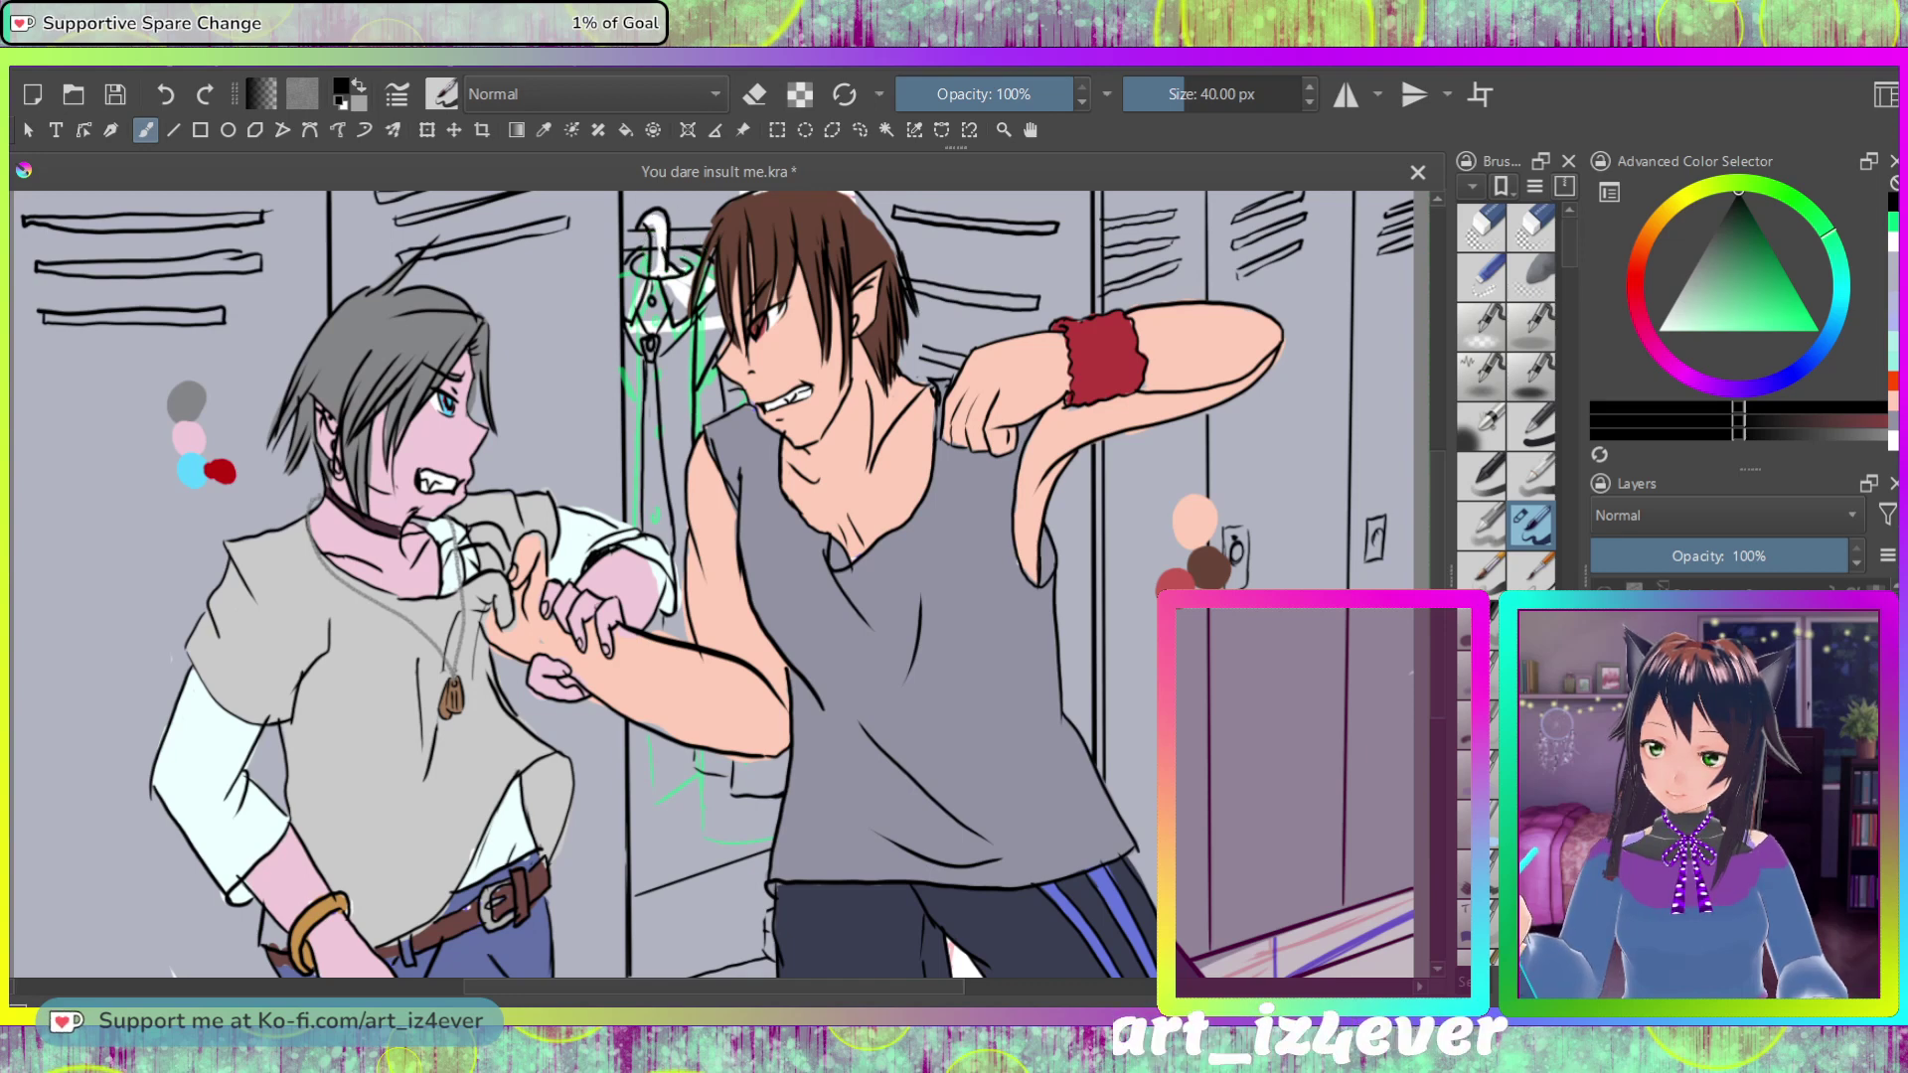
key(e)
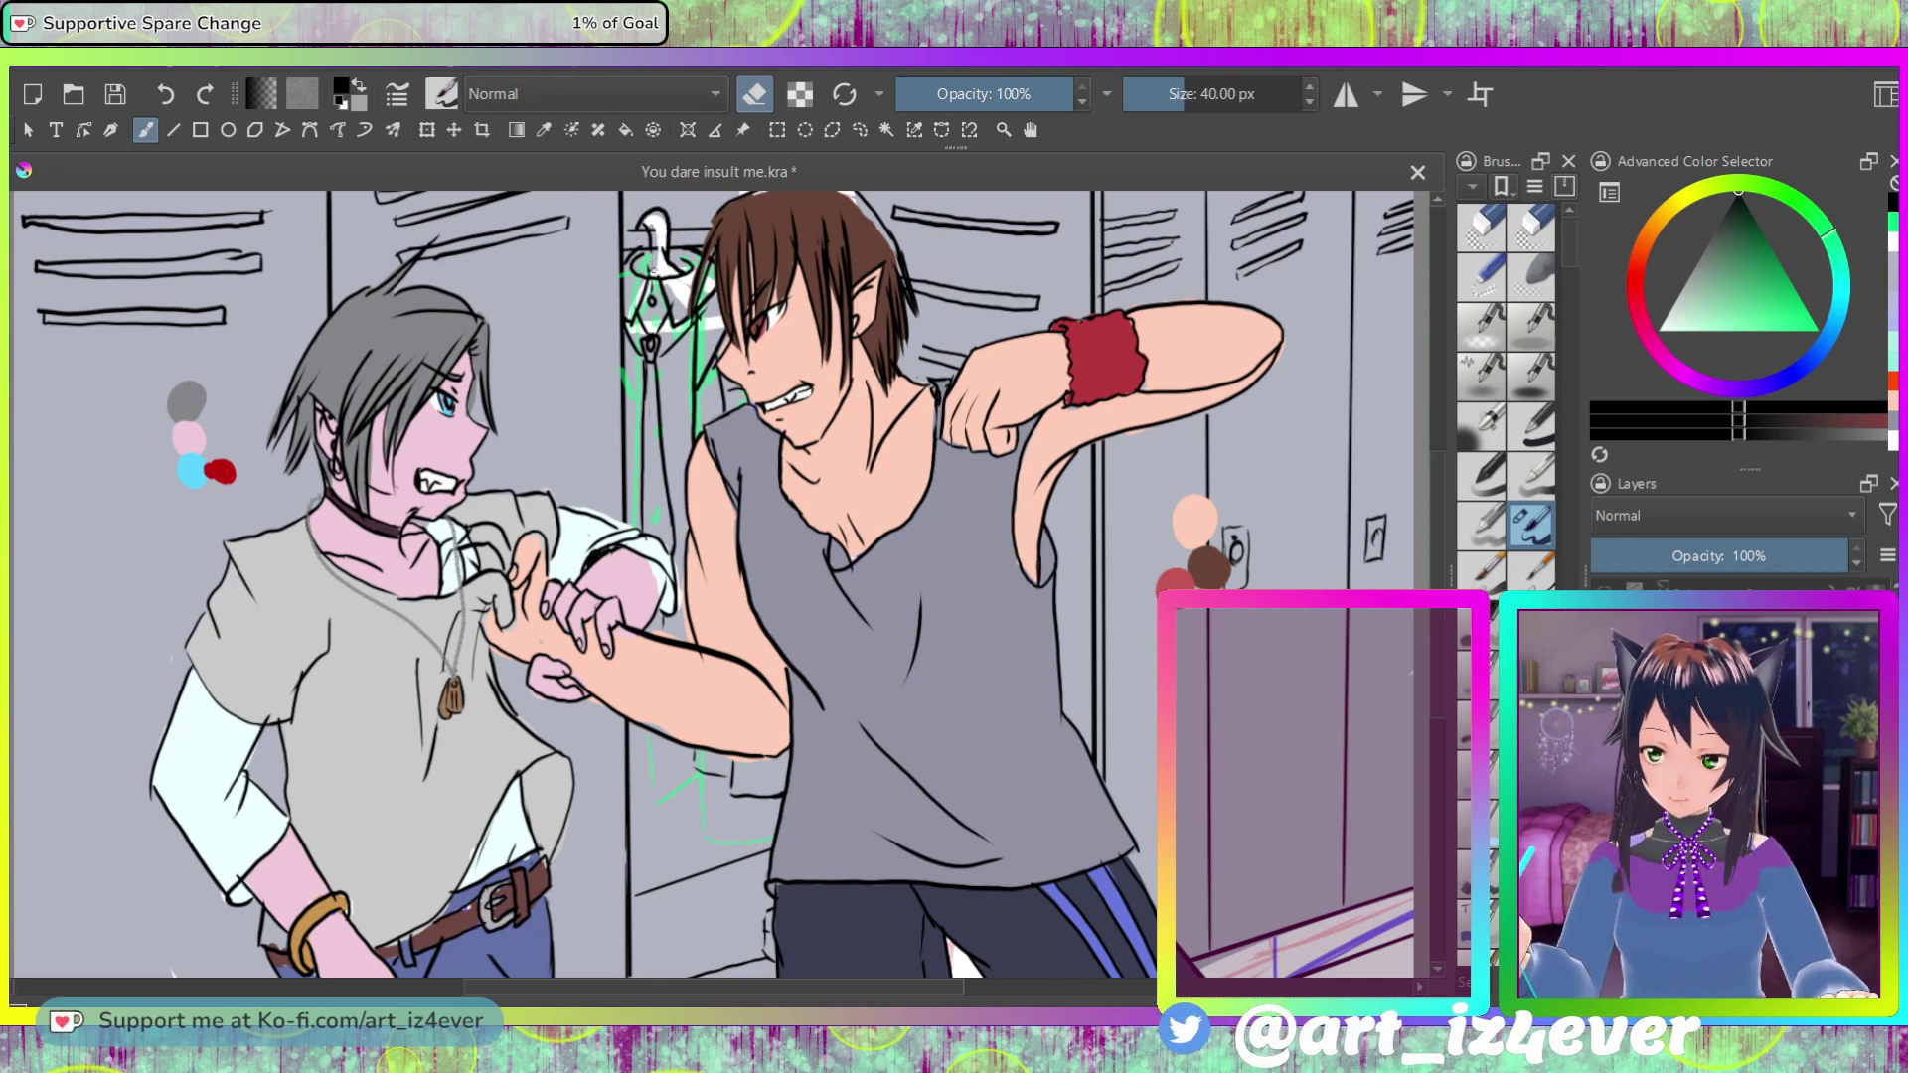
key(e)
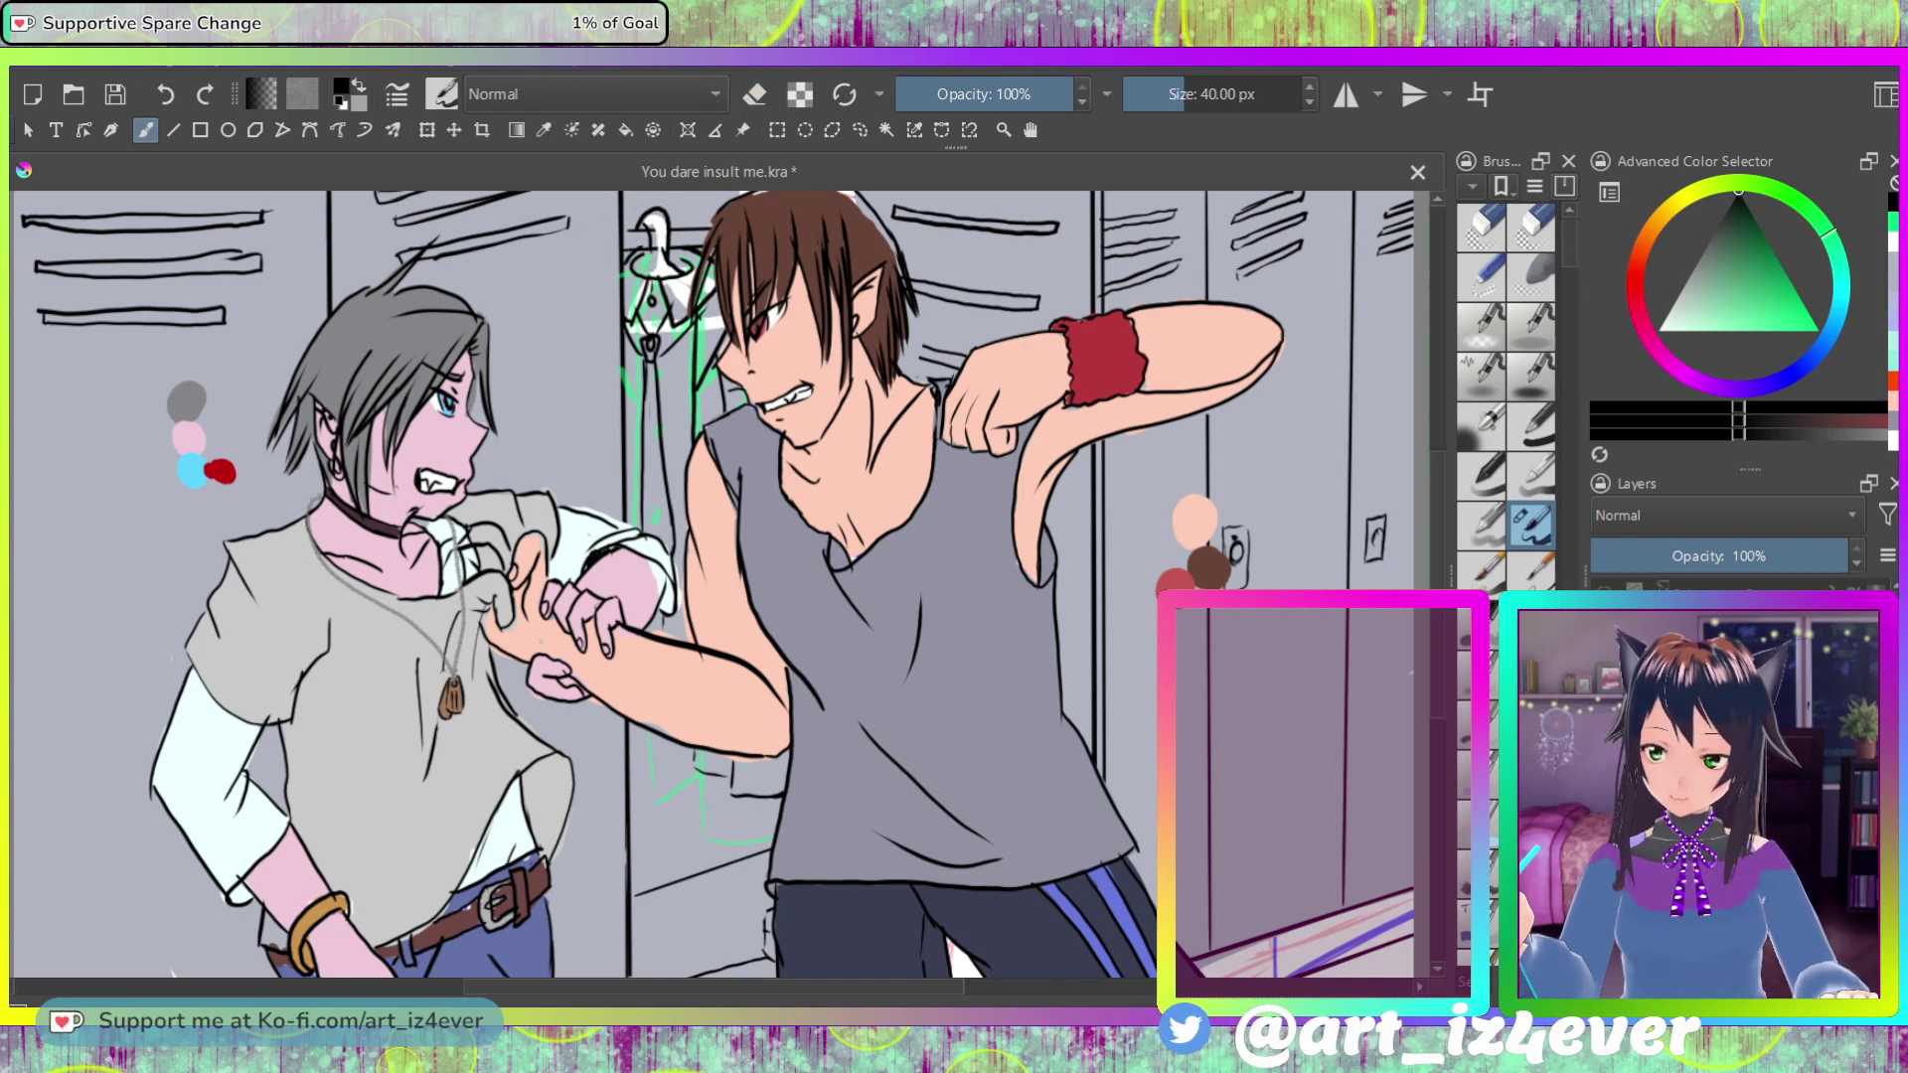
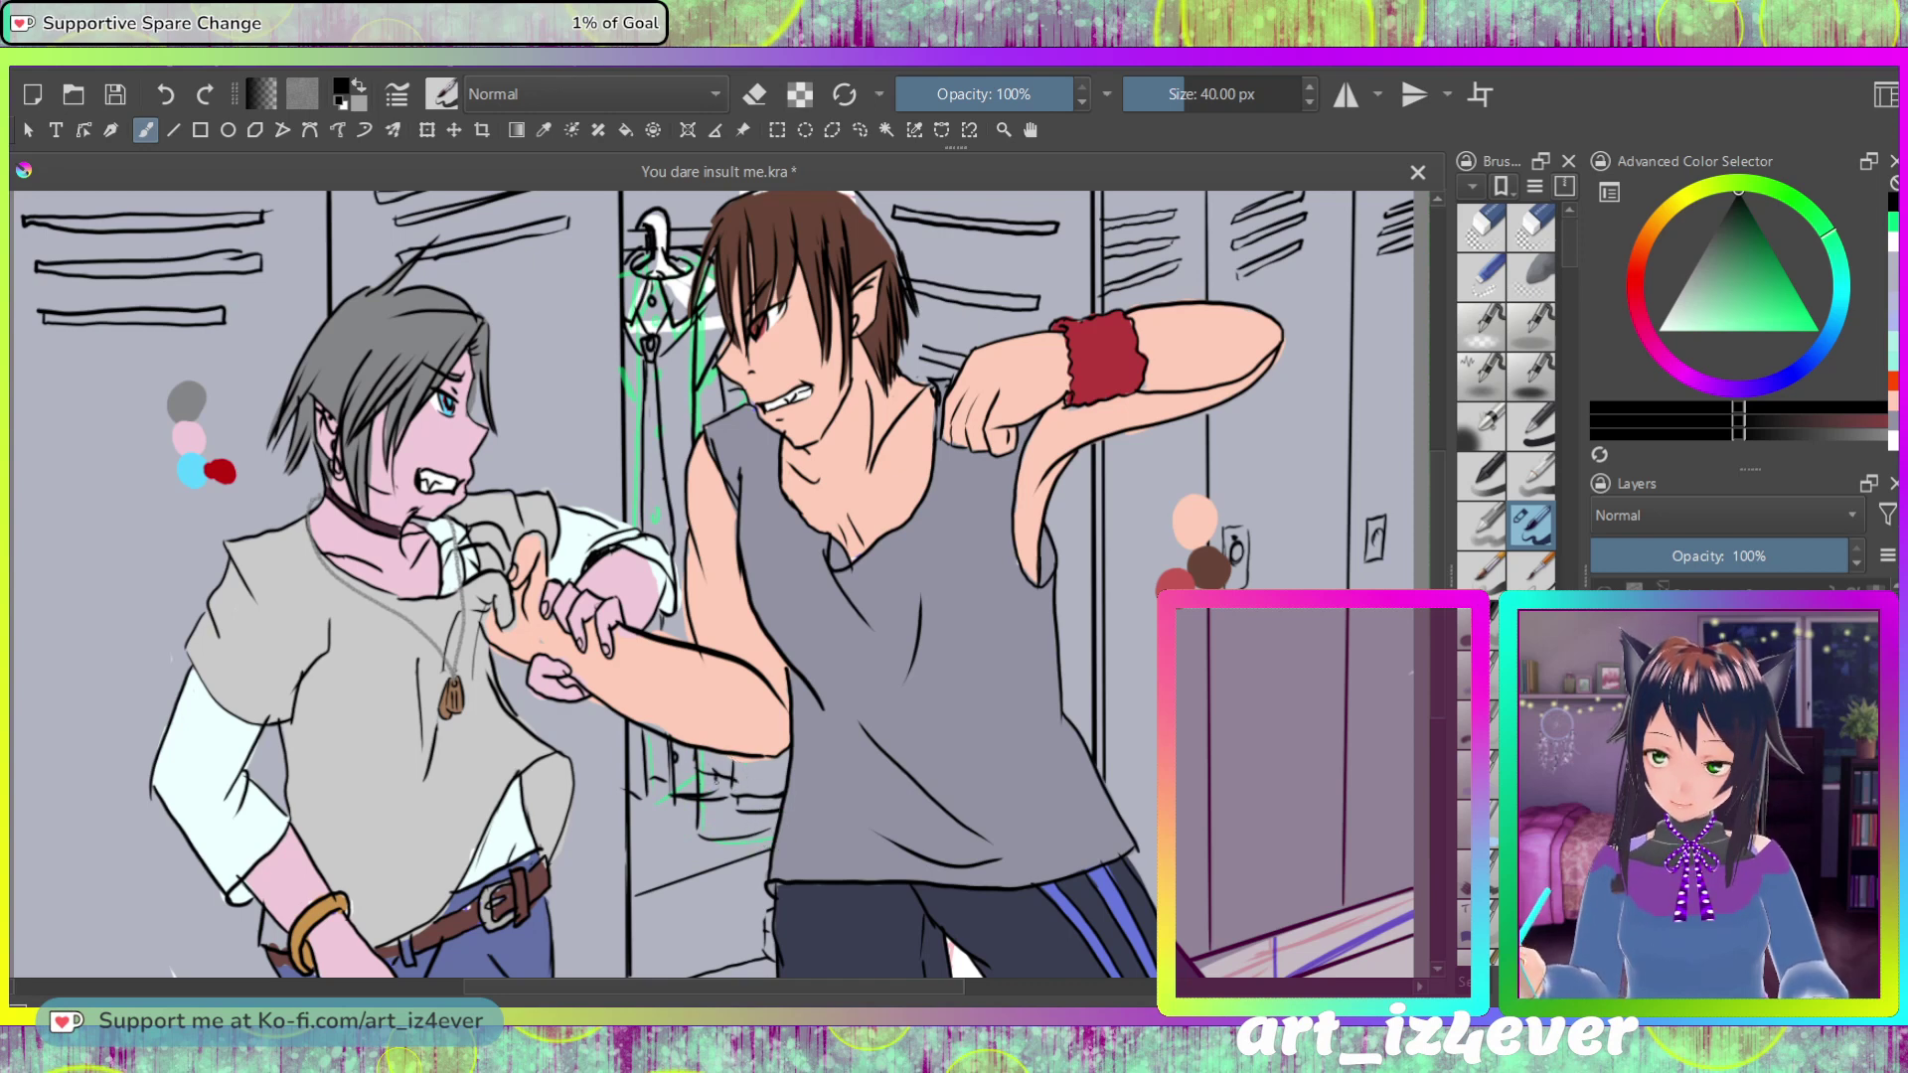
Step: Finish inking and erasing the garment's hem lines beneath the forearm and hide the green sketch layer
key(e)
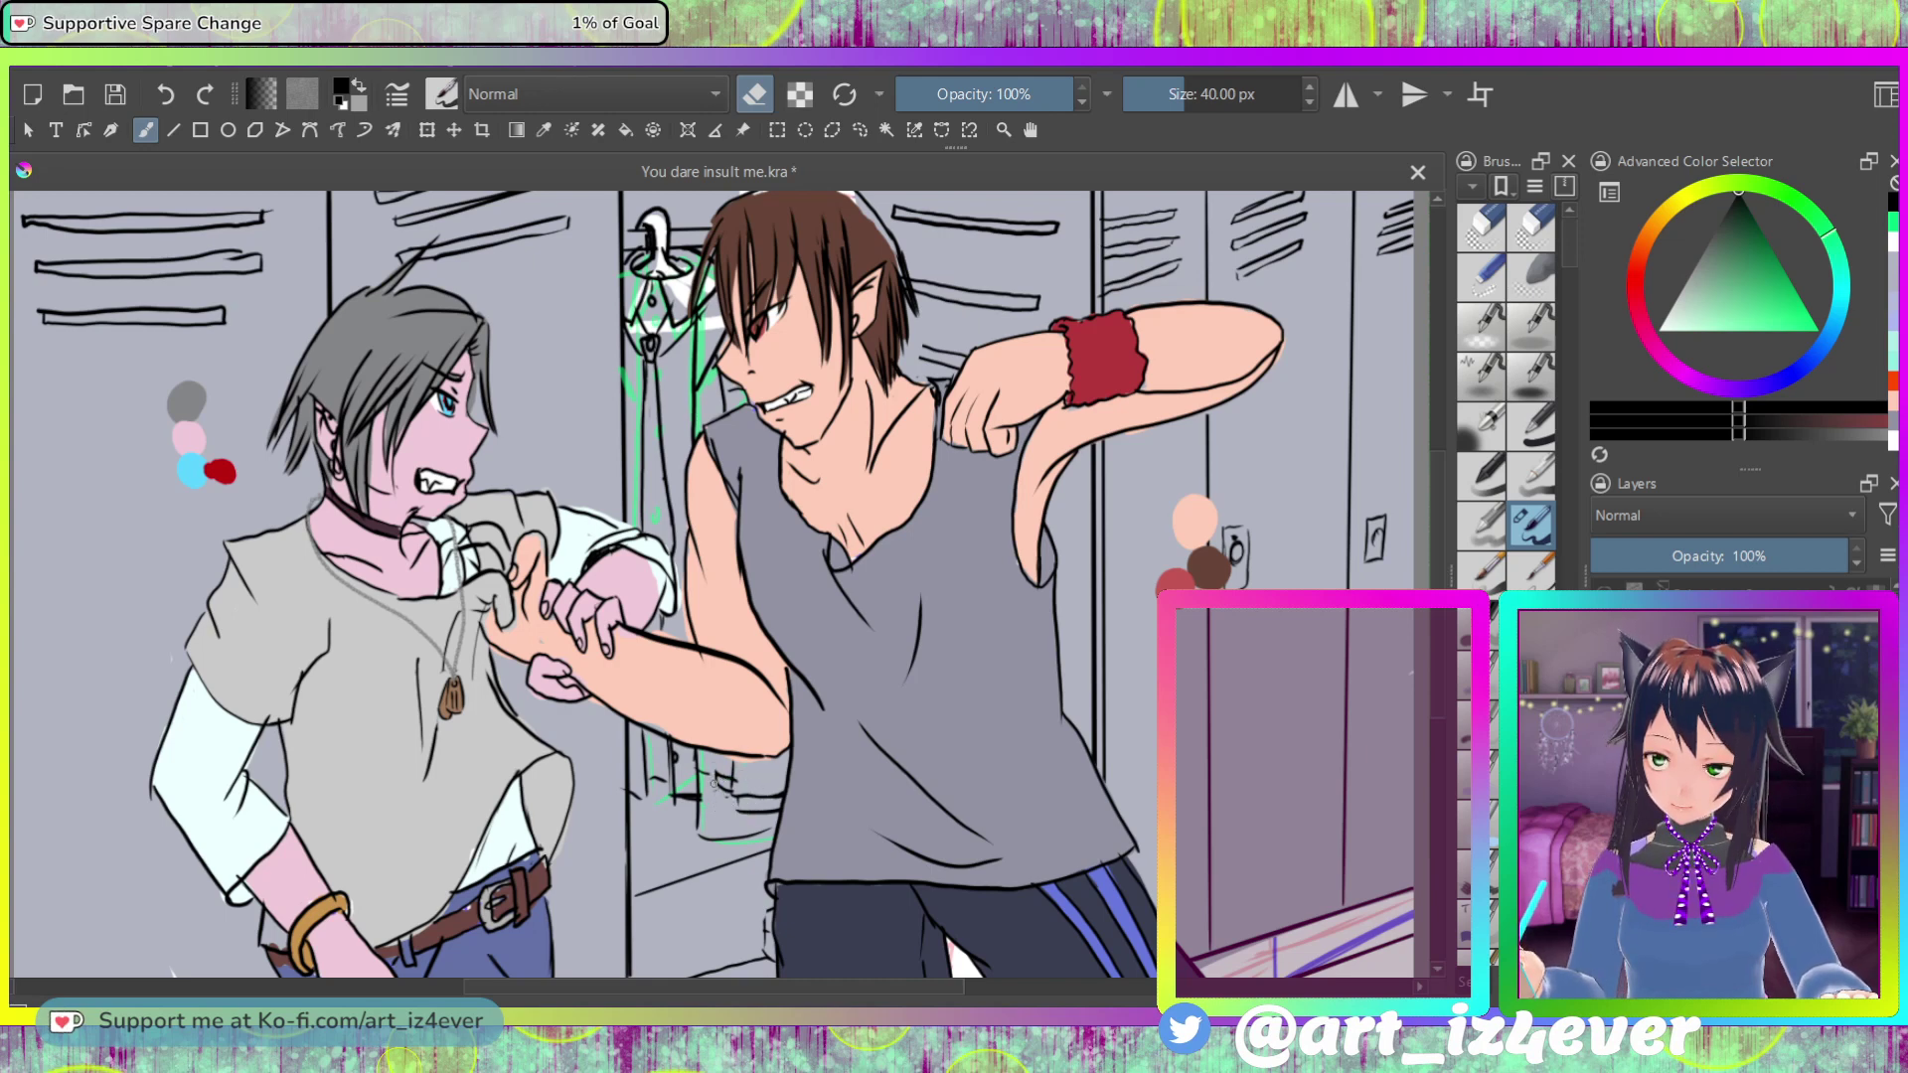
key(e)
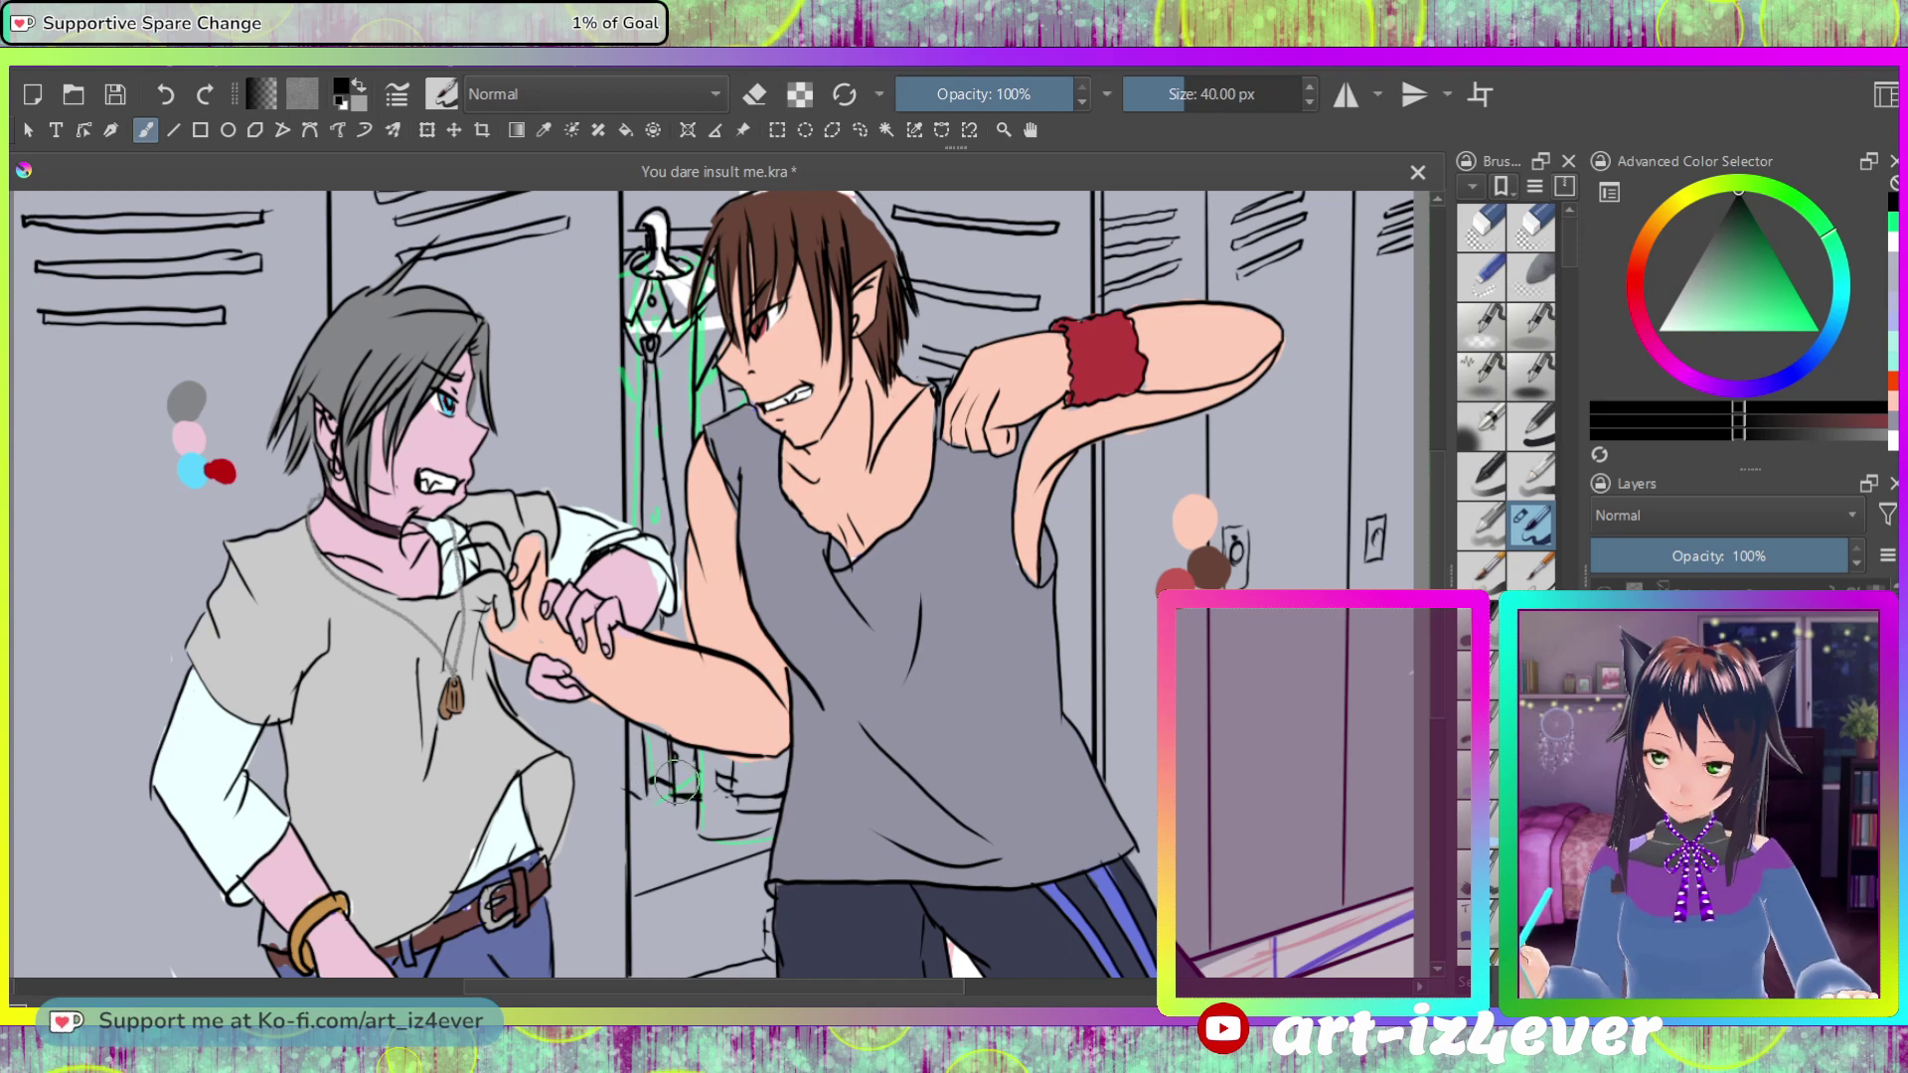
drag(645, 782, 645, 776)
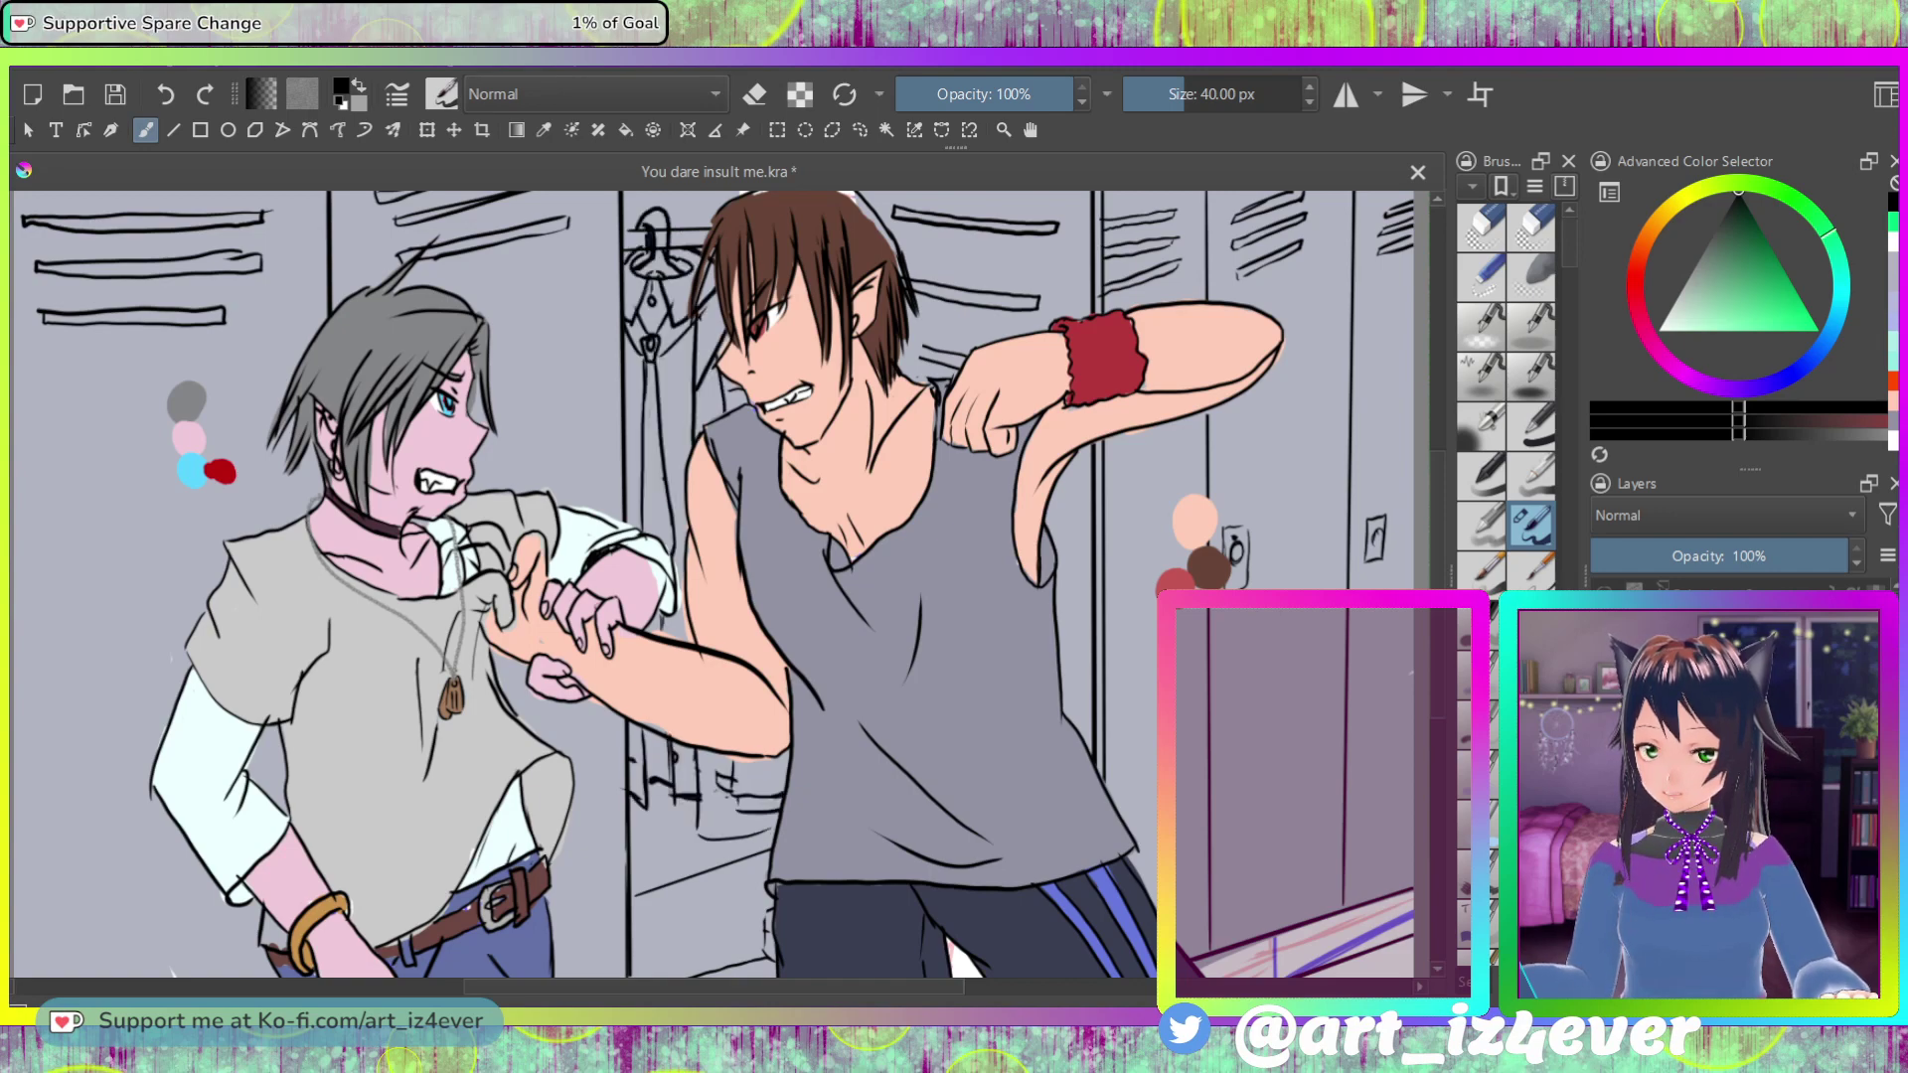
key(ctrl+z)
key(ctrl+shift+z)
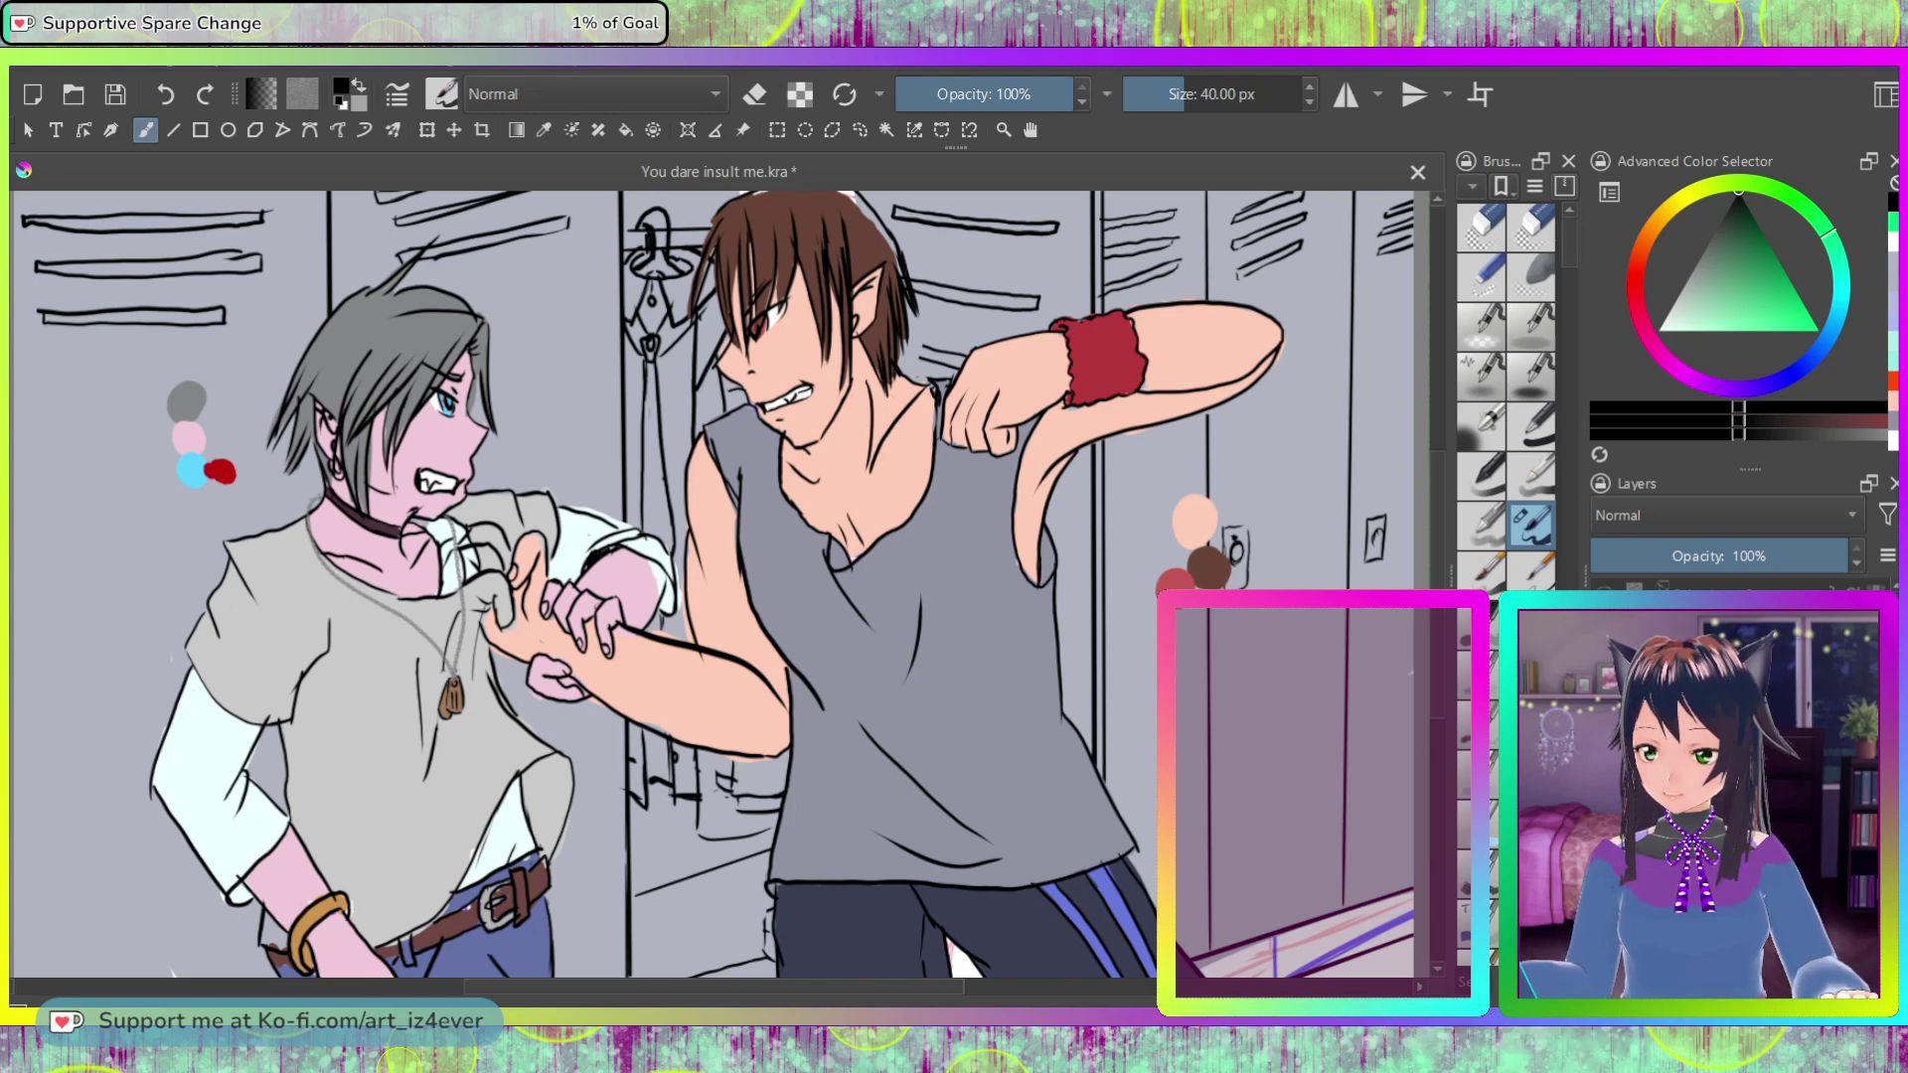
key(ctrl+z)
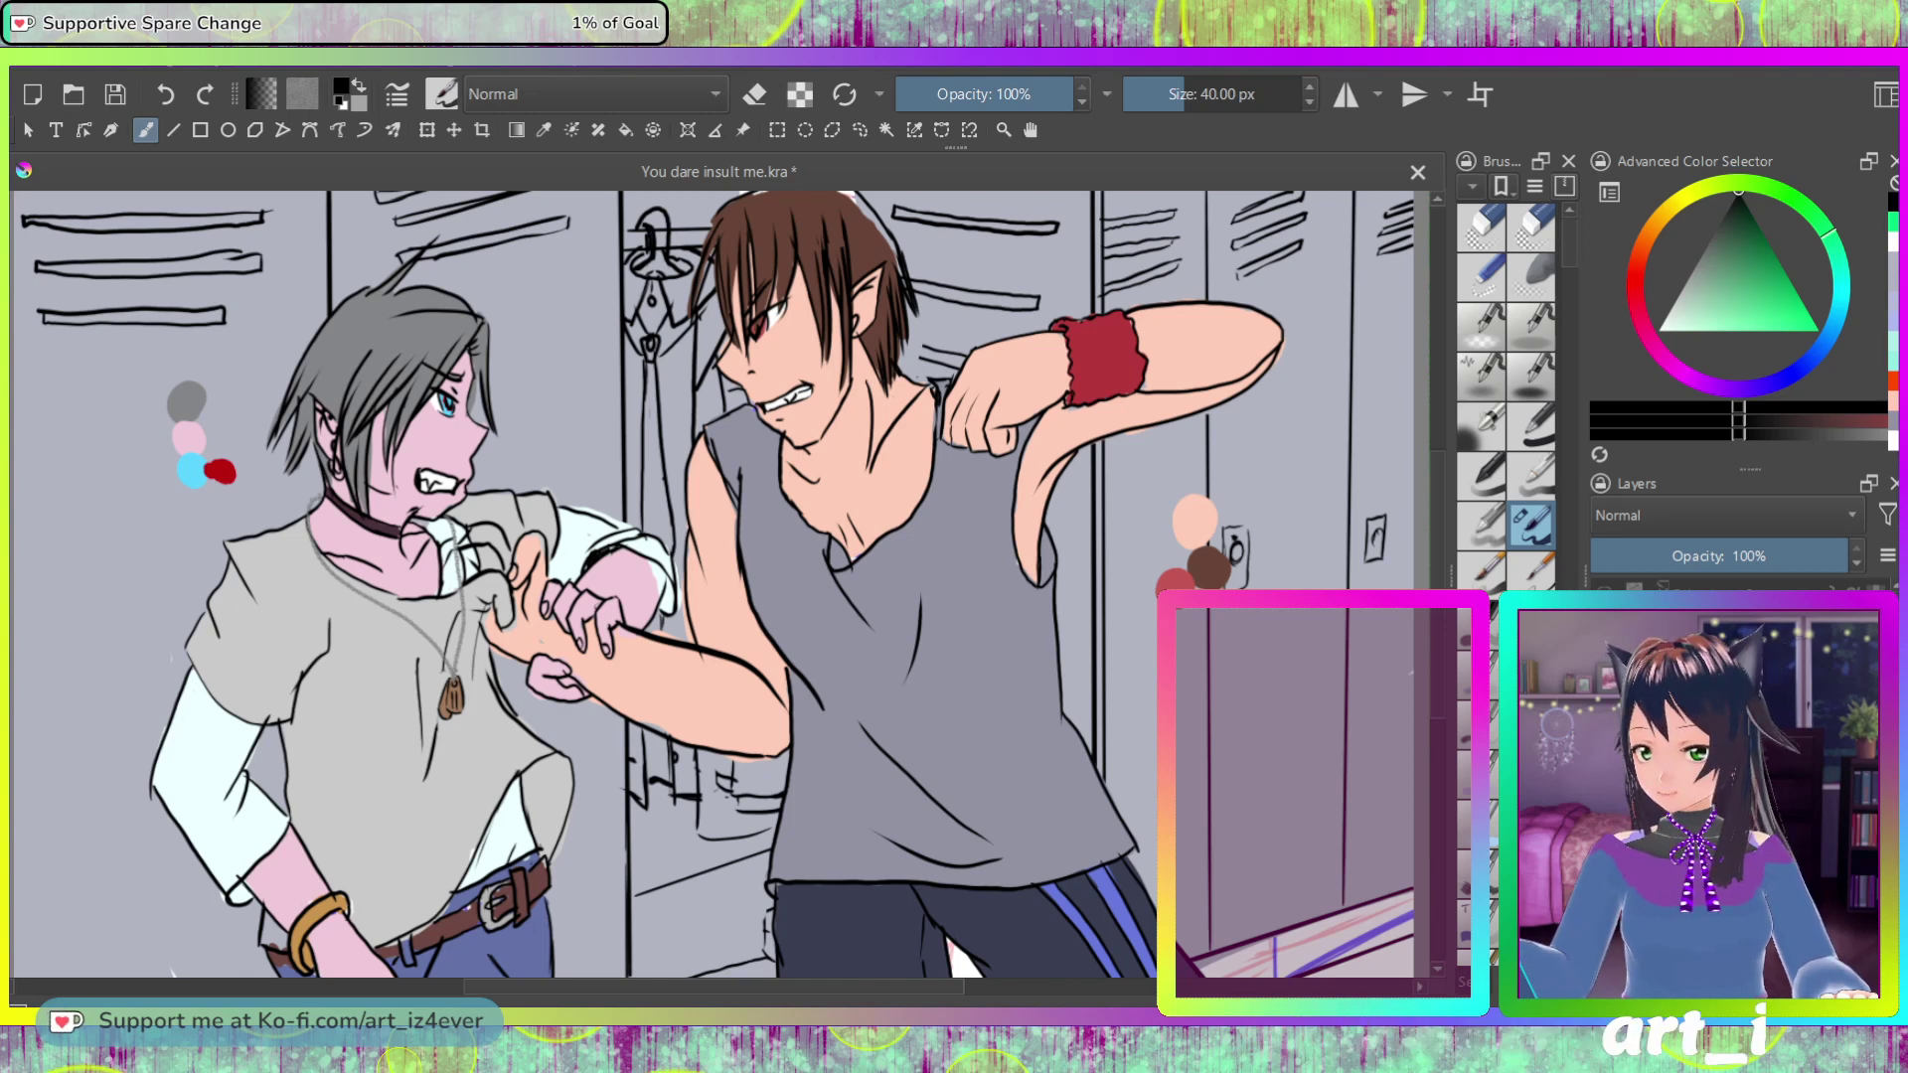
Step: Choose a pale yellow and paint the floor area below the lockers behind the taller character
click(1654, 222)
click(1733, 319)
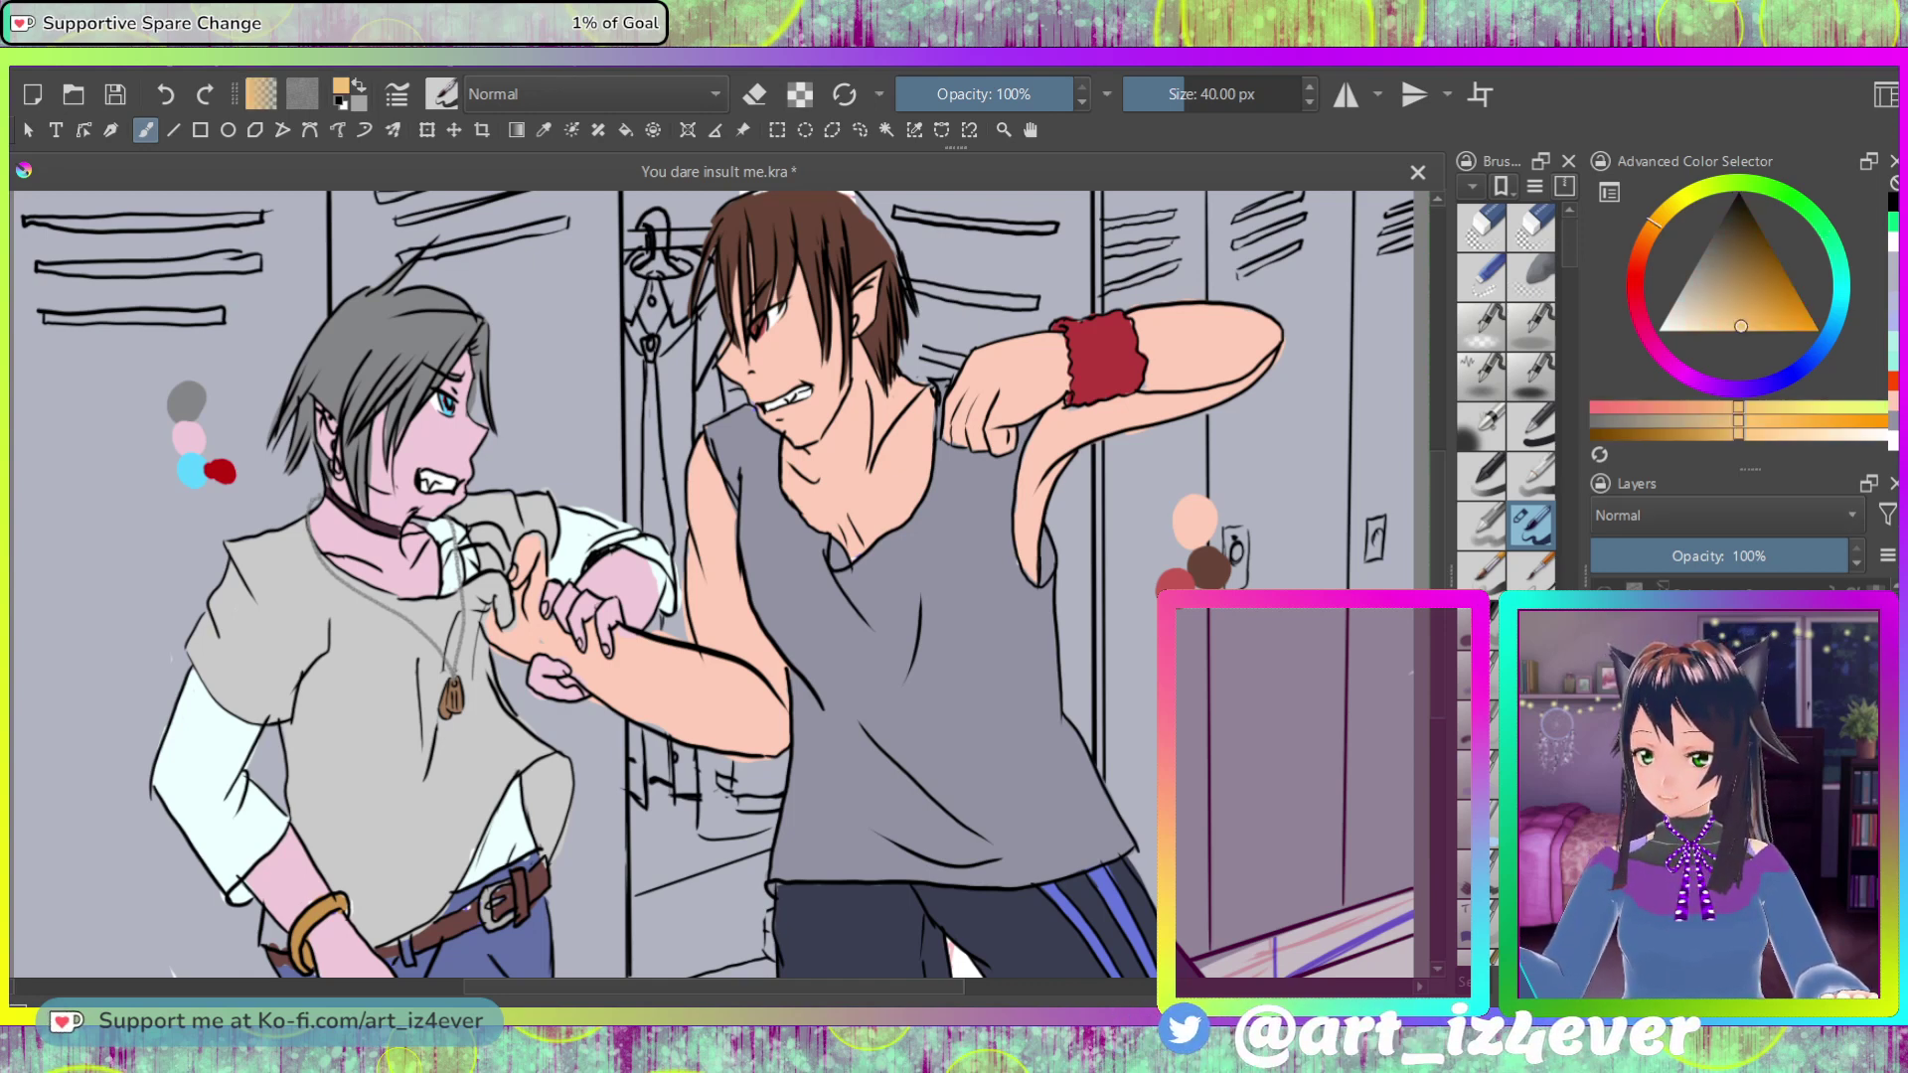
click(1736, 313)
click(1676, 201)
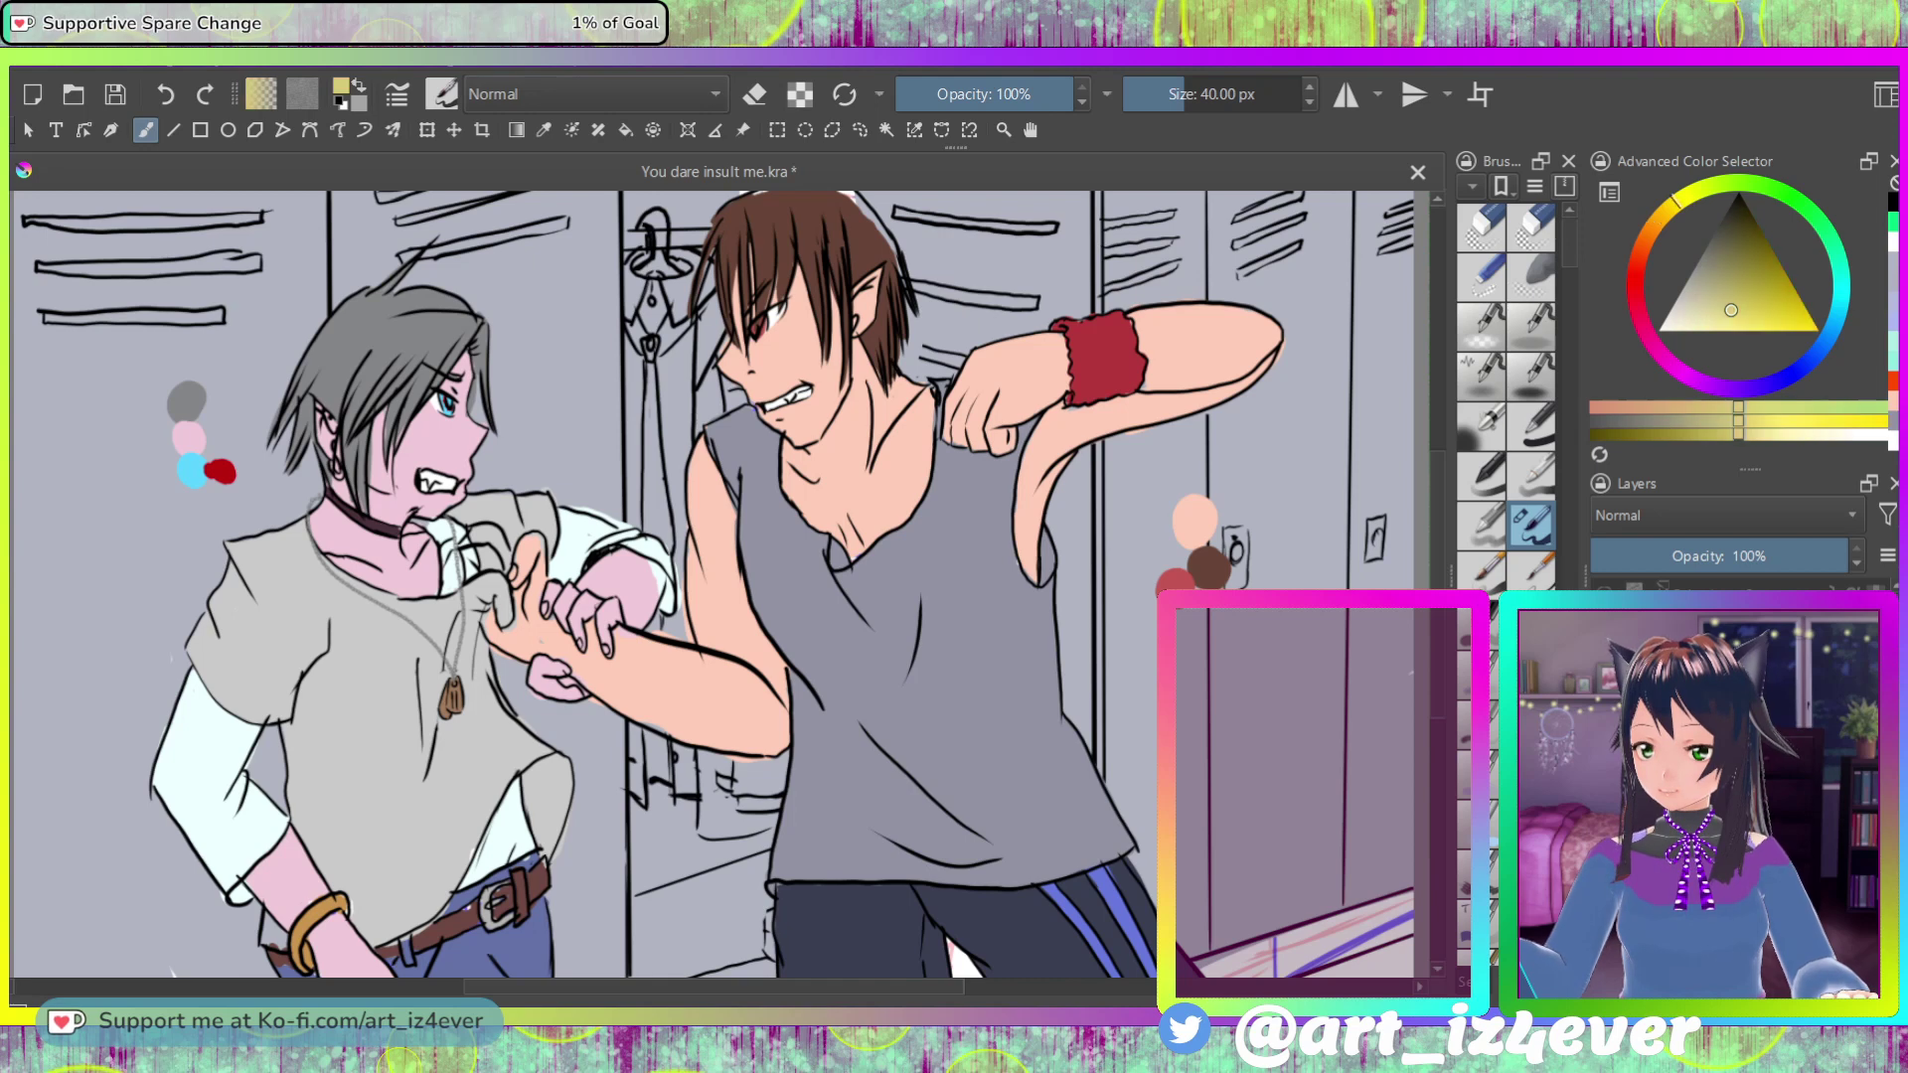
click(1697, 322)
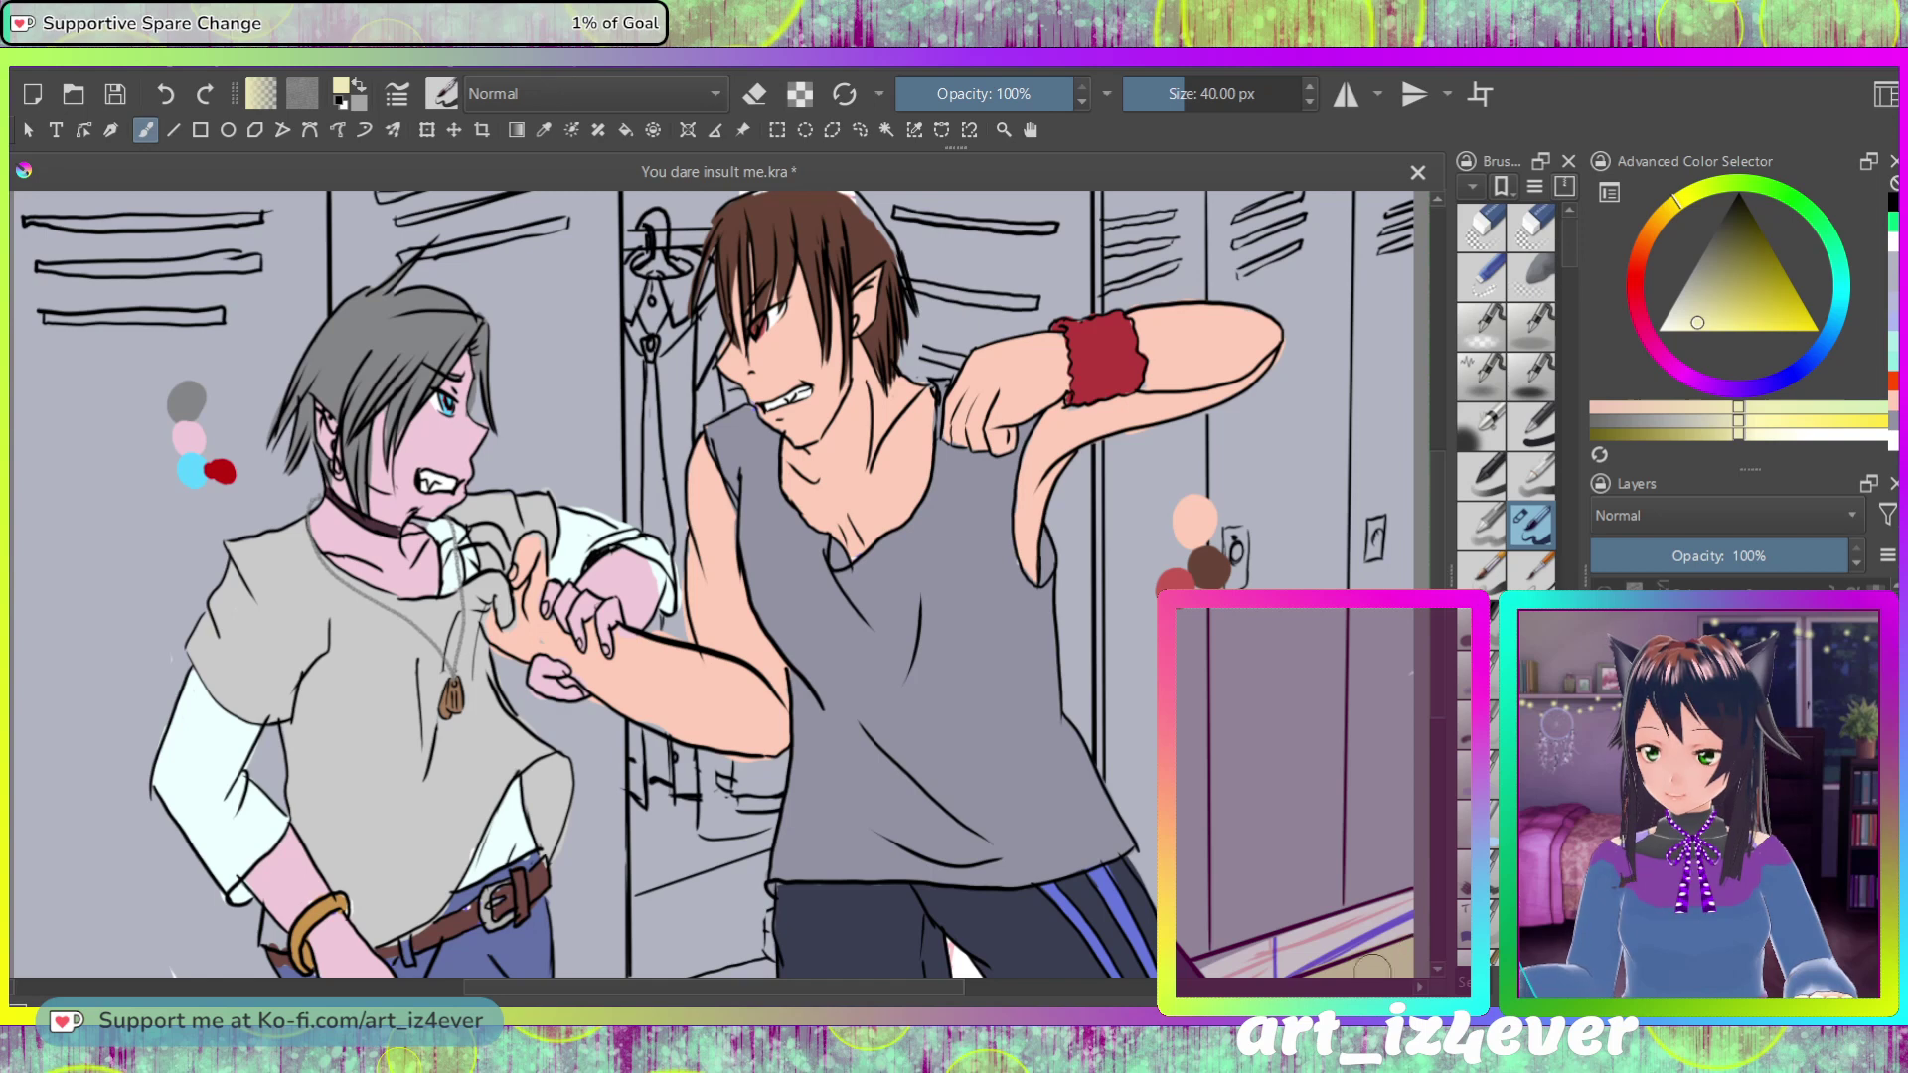
mouse_move(1371, 966)
mouse_down()
mouse_move(1409, 900)
mouse_move(1230, 962)
mouse_up()
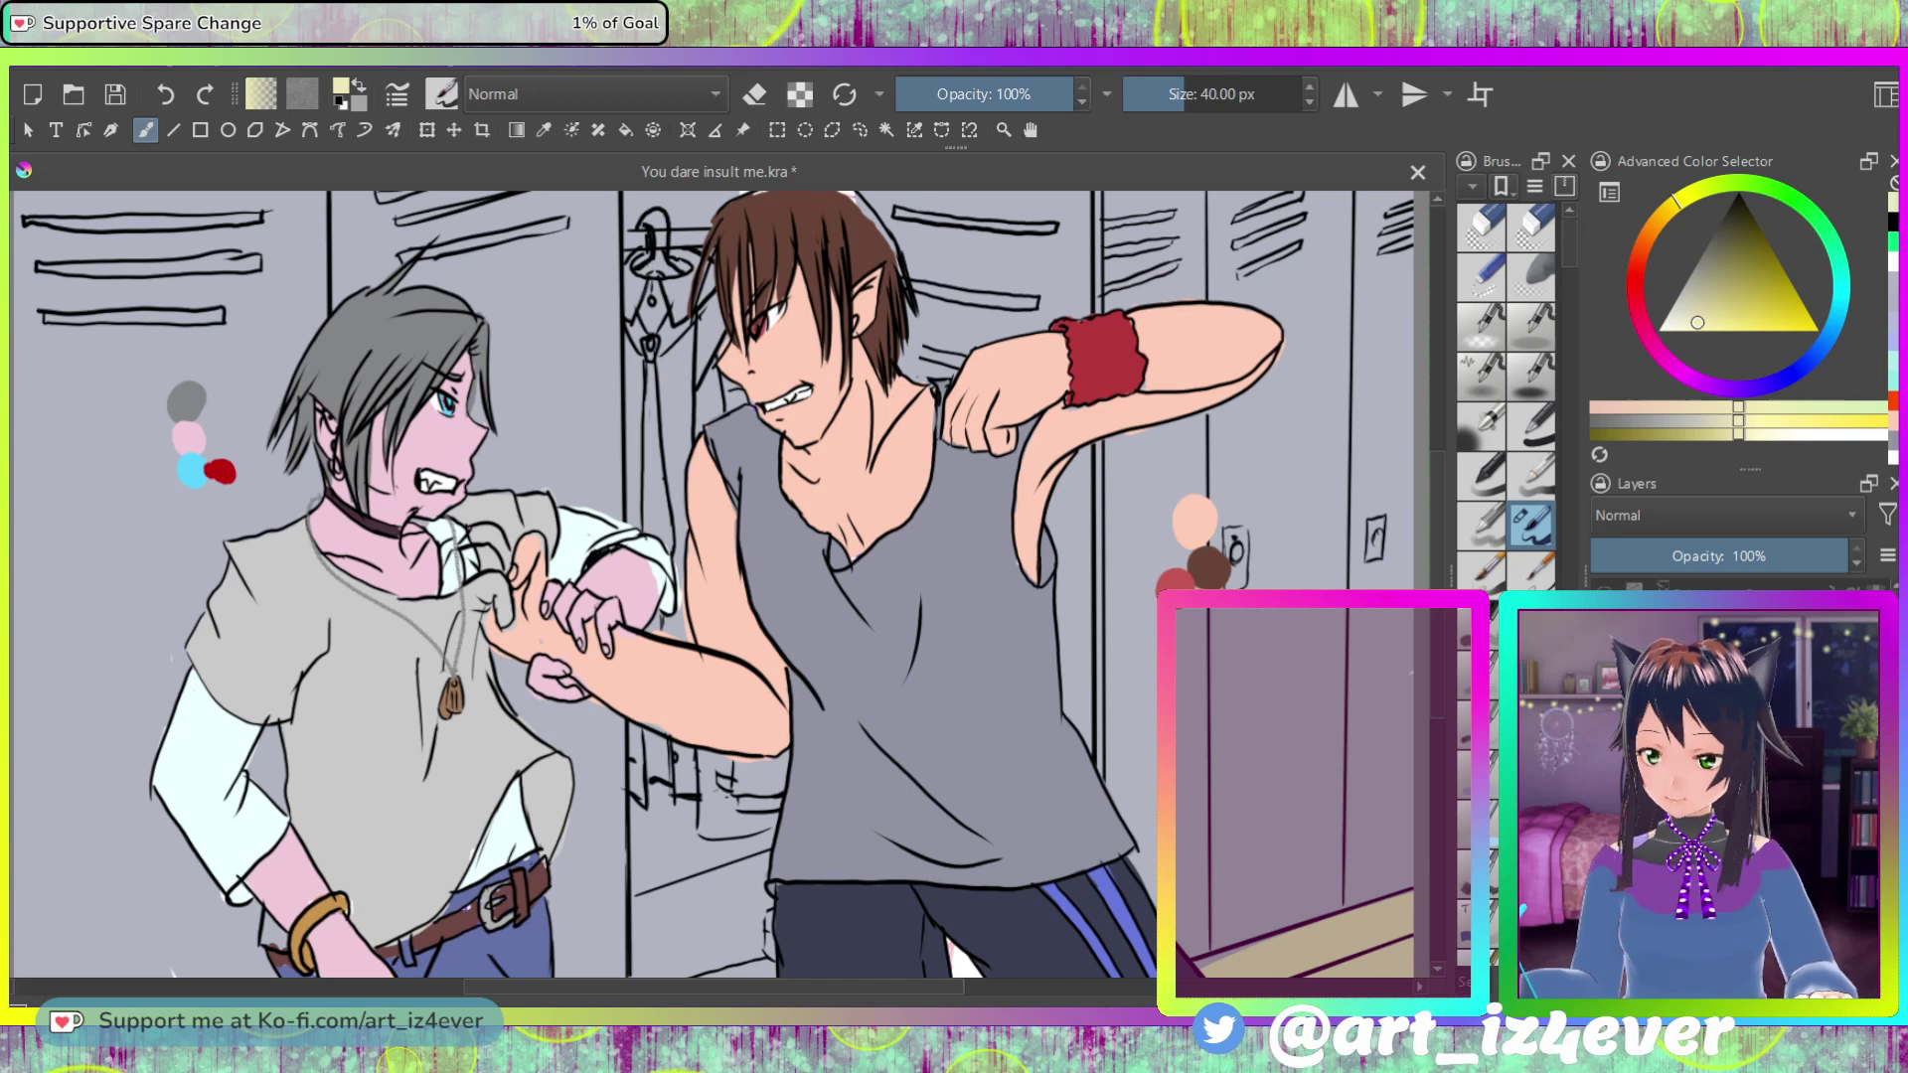
Step: Repaint the floor below the lockers in a greyer beige and compare it with the previous version
click(1687, 300)
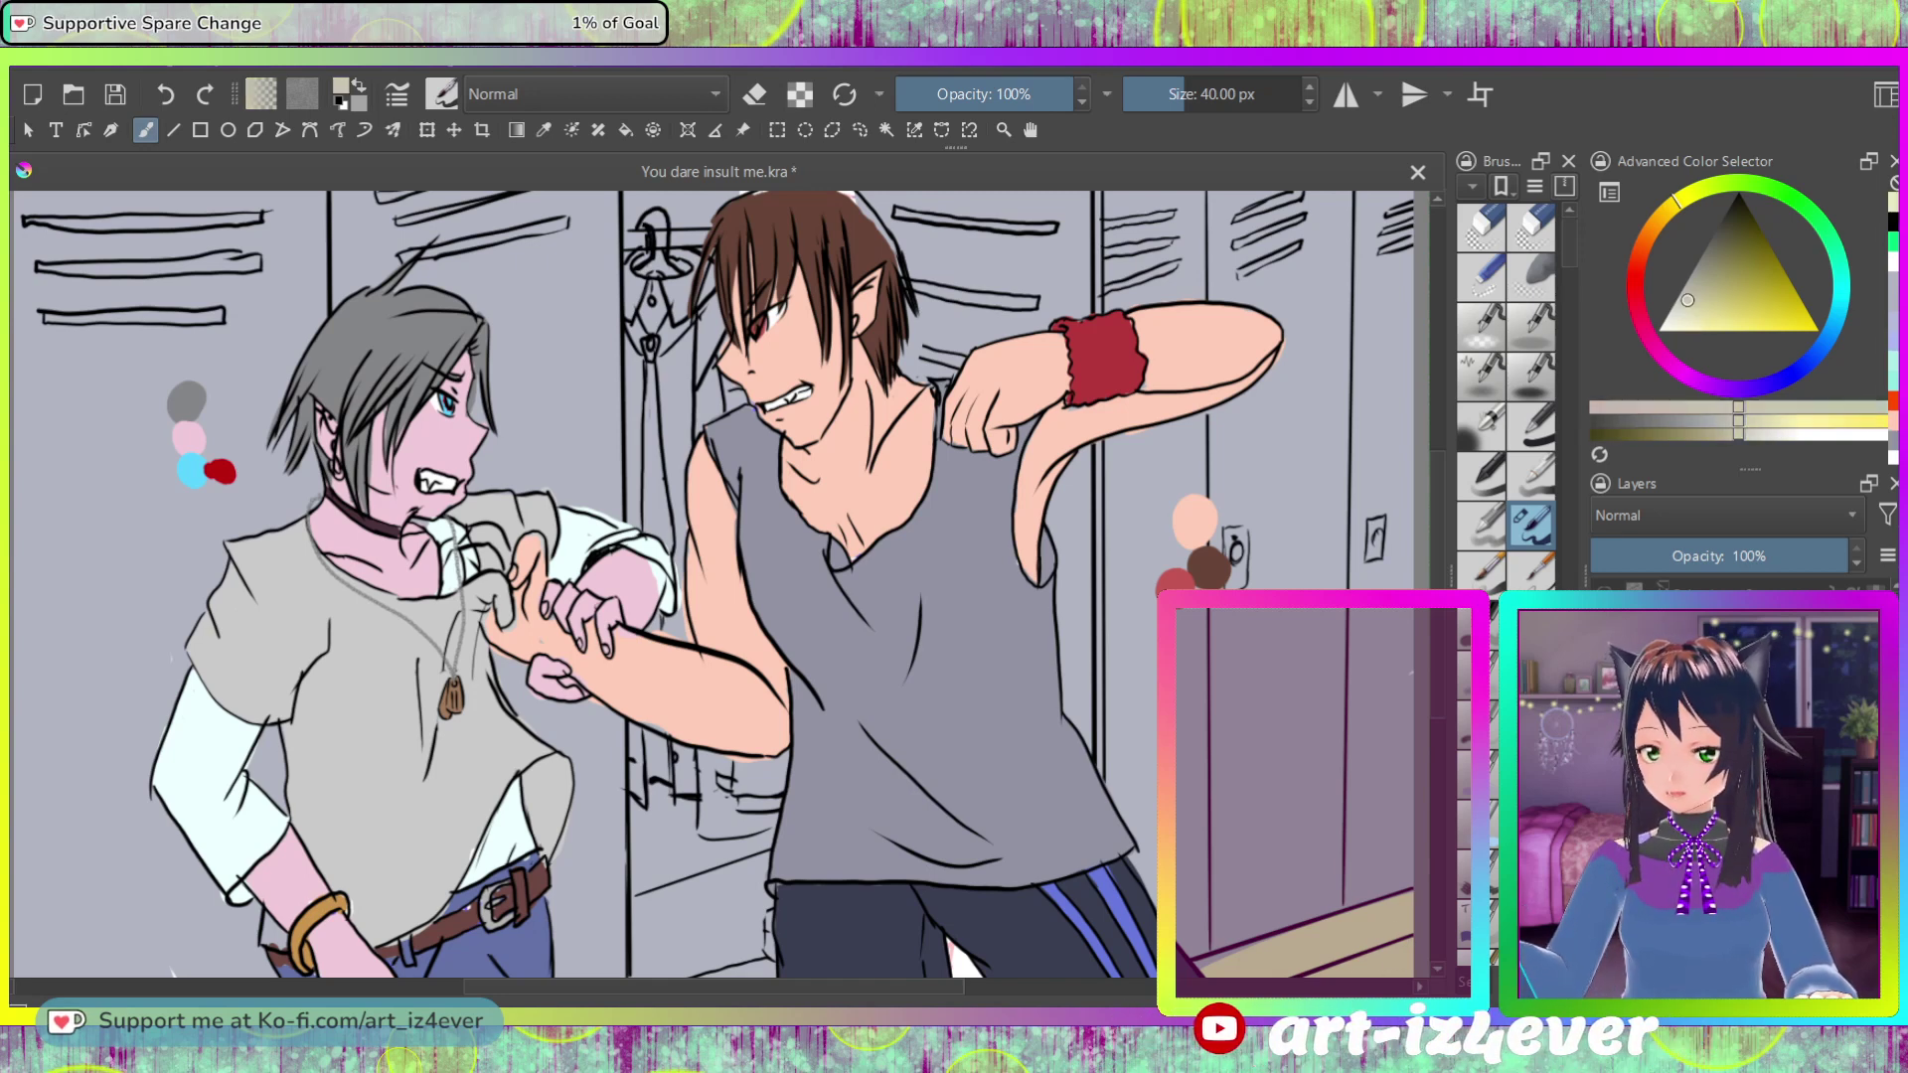
mouse_move(1190, 947)
mouse_down()
mouse_move(1257, 950)
mouse_move(1413, 892)
mouse_up()
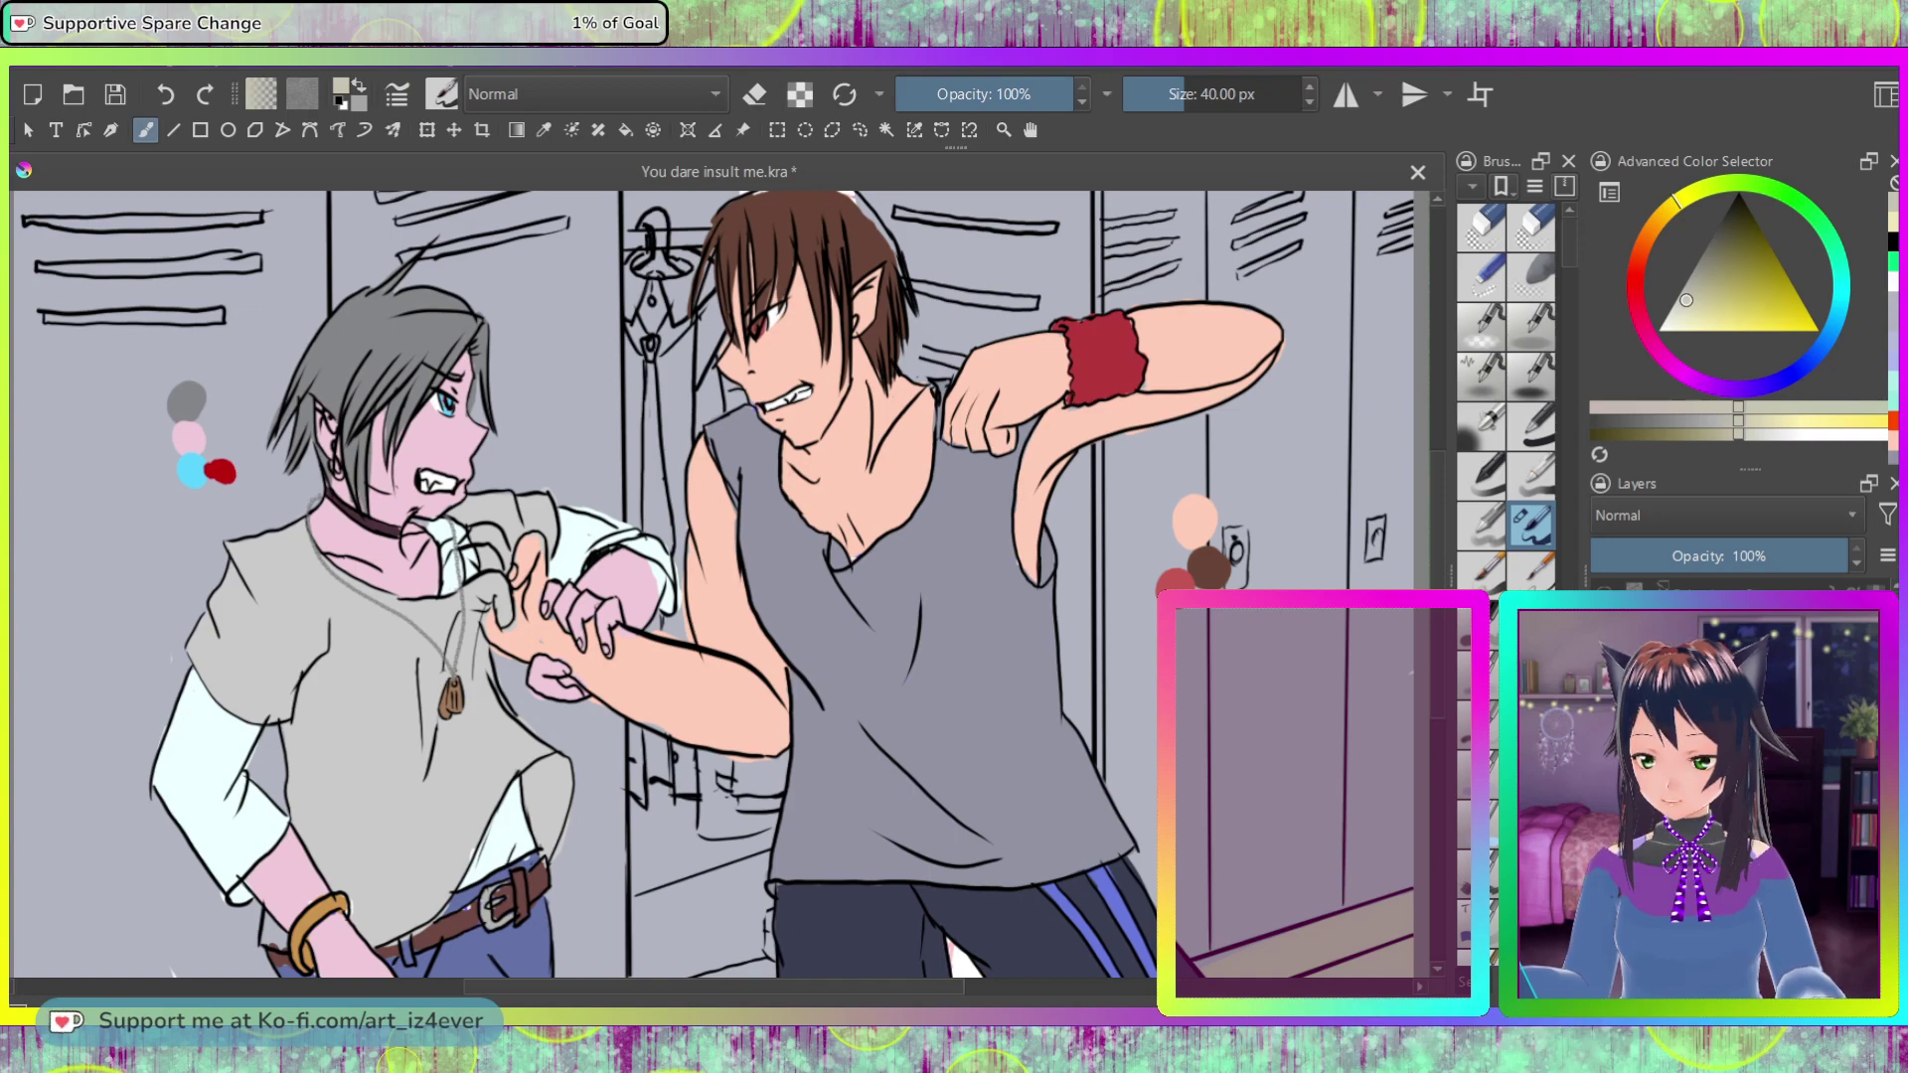
key(ctrl+z)
key(ctrl+shift+z)
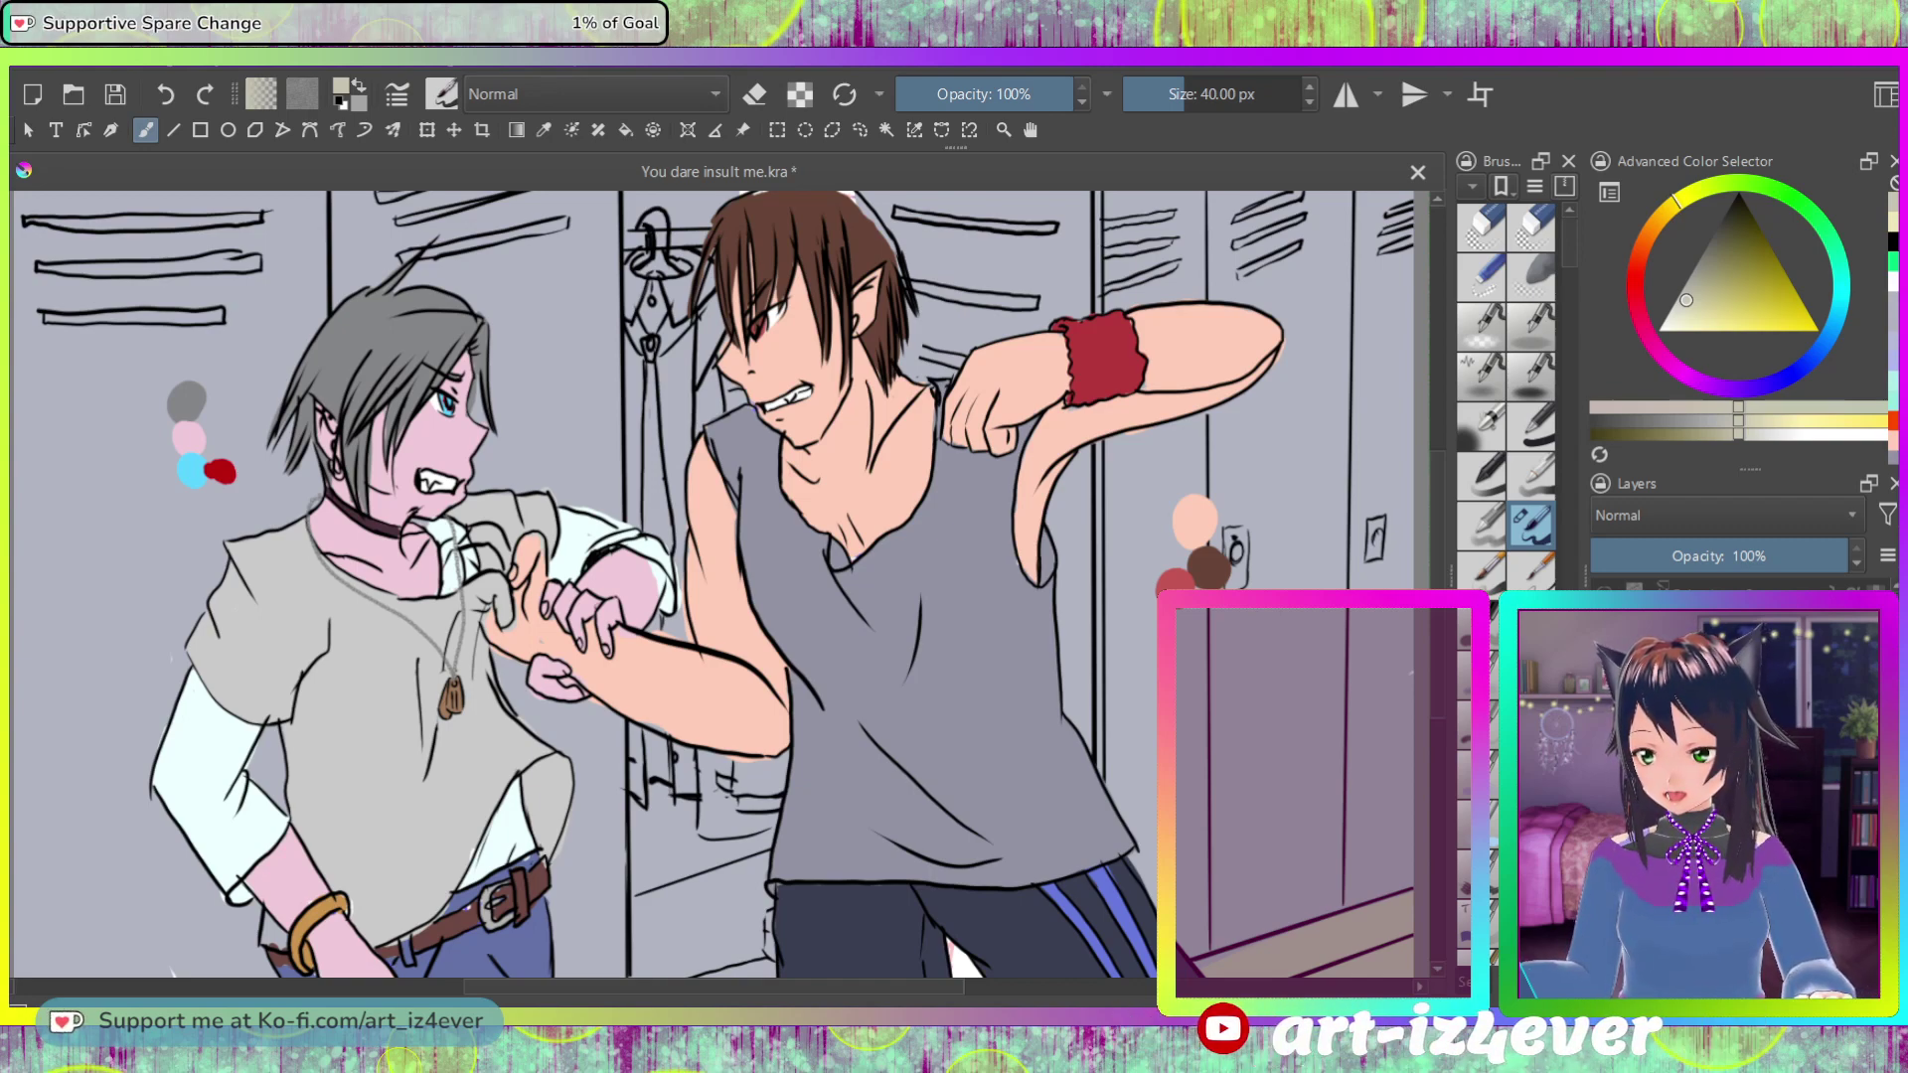
key(ctrl+z)
key(ctrl+shift+z)
key(ctrl+z)
key(ctrl+shift+z)
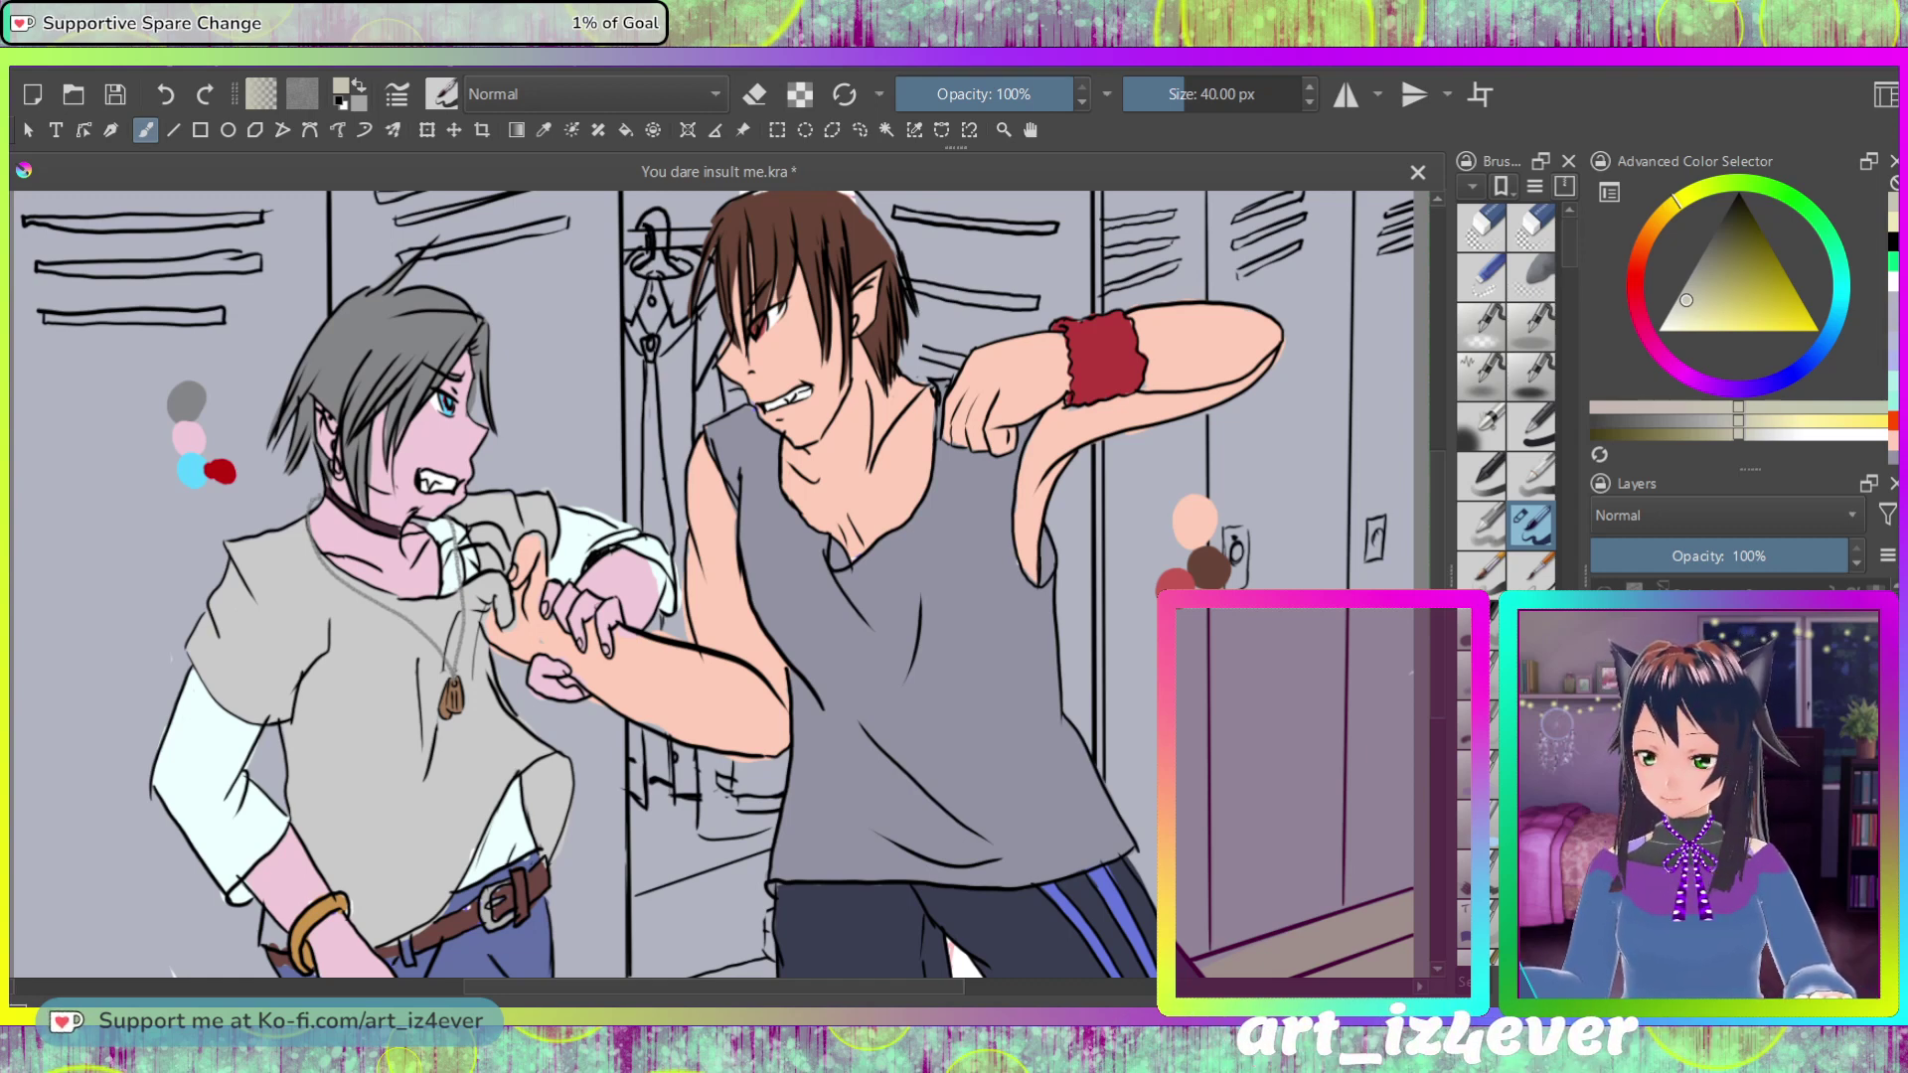
Step: Paint the slanted base strip under the lockers in a darker olive brown
click(1708, 279)
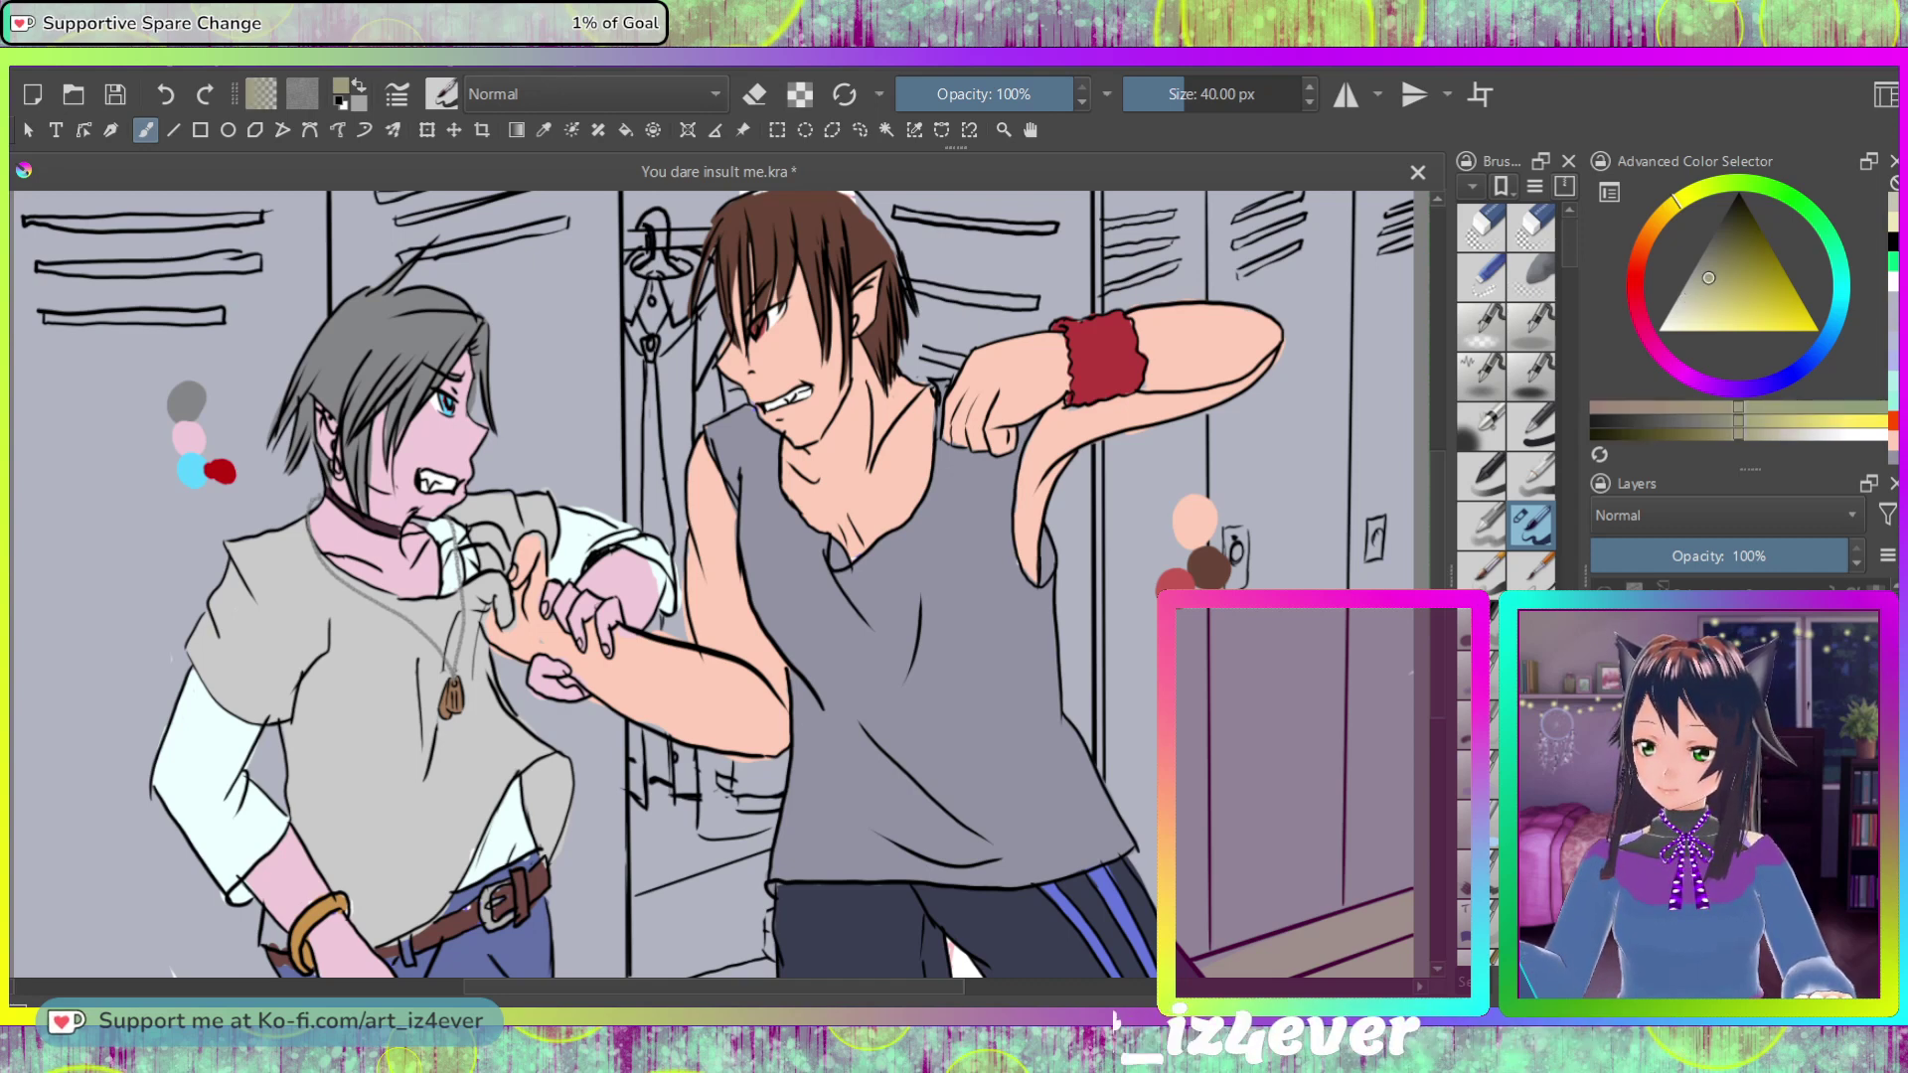
drag(1211, 968, 1275, 951)
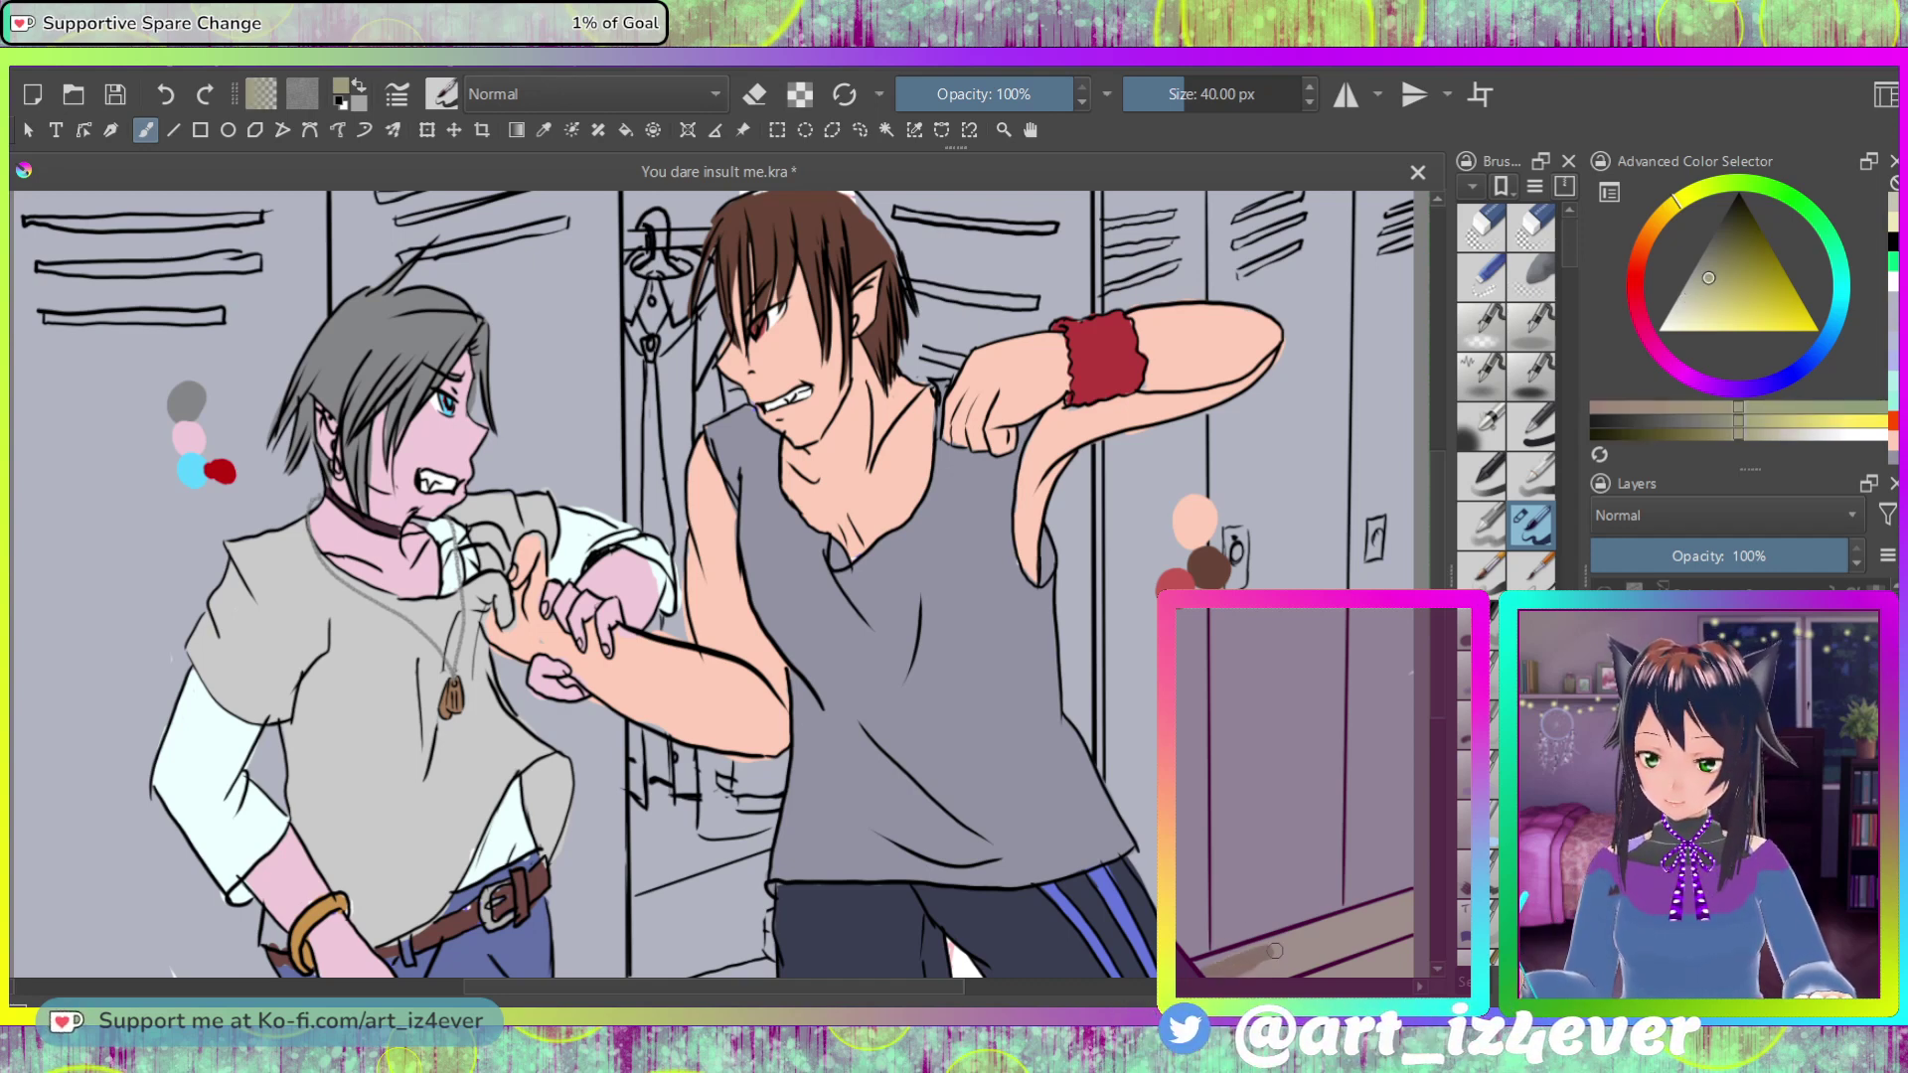
key(k)
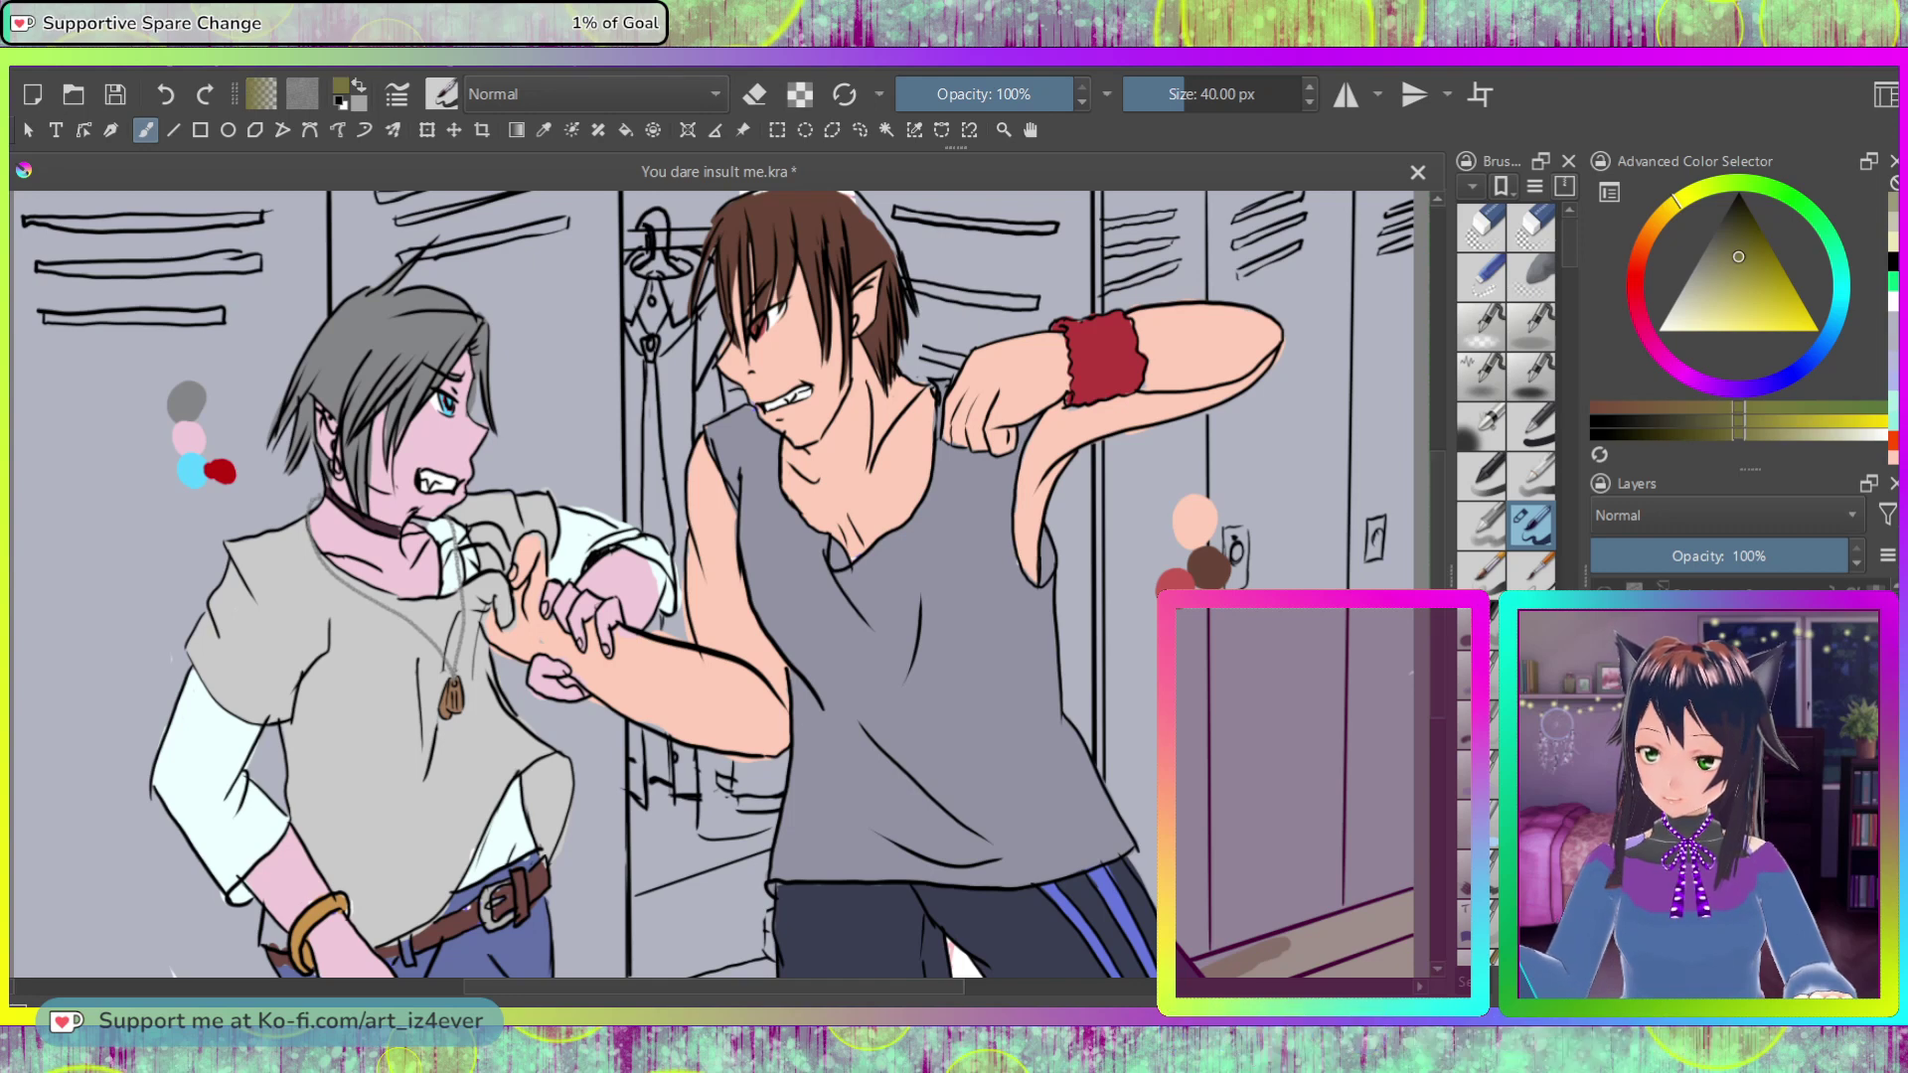
drag(1218, 969, 1401, 919)
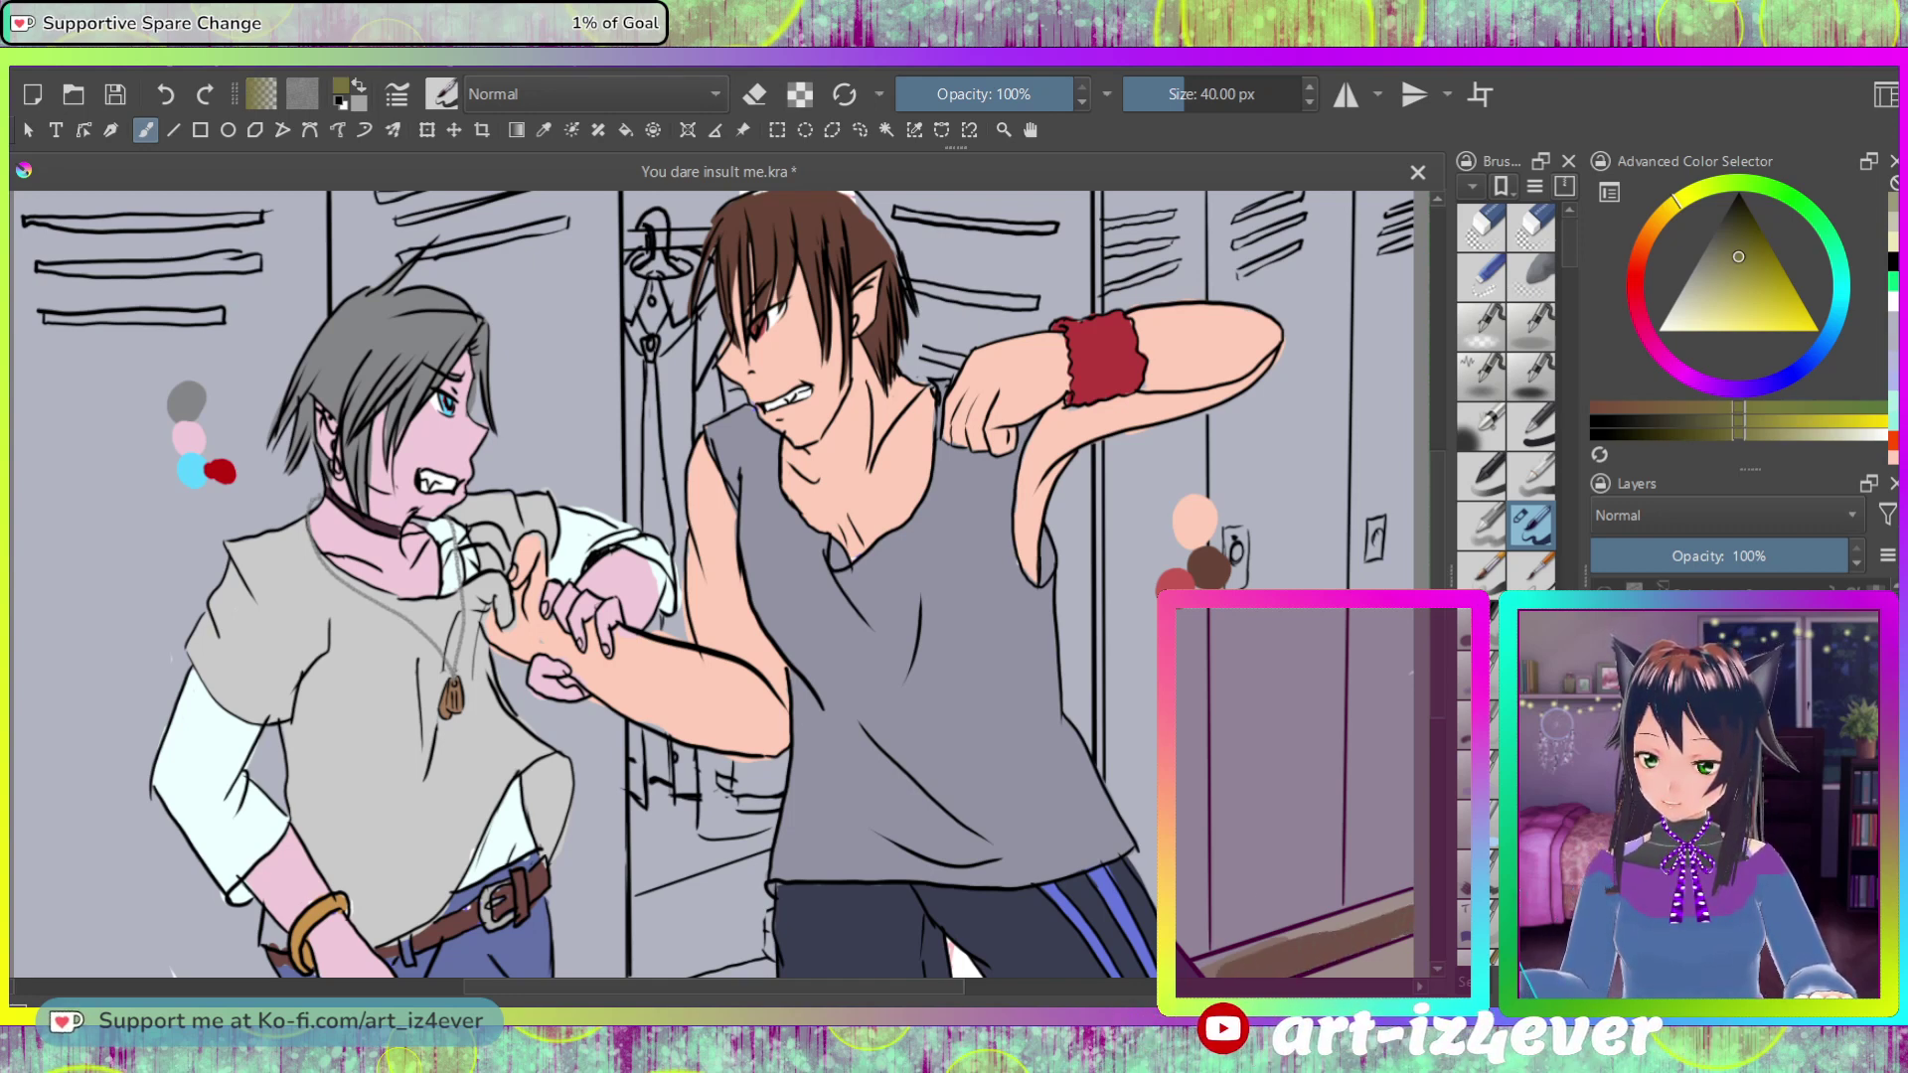
drag(1371, 917, 1409, 902)
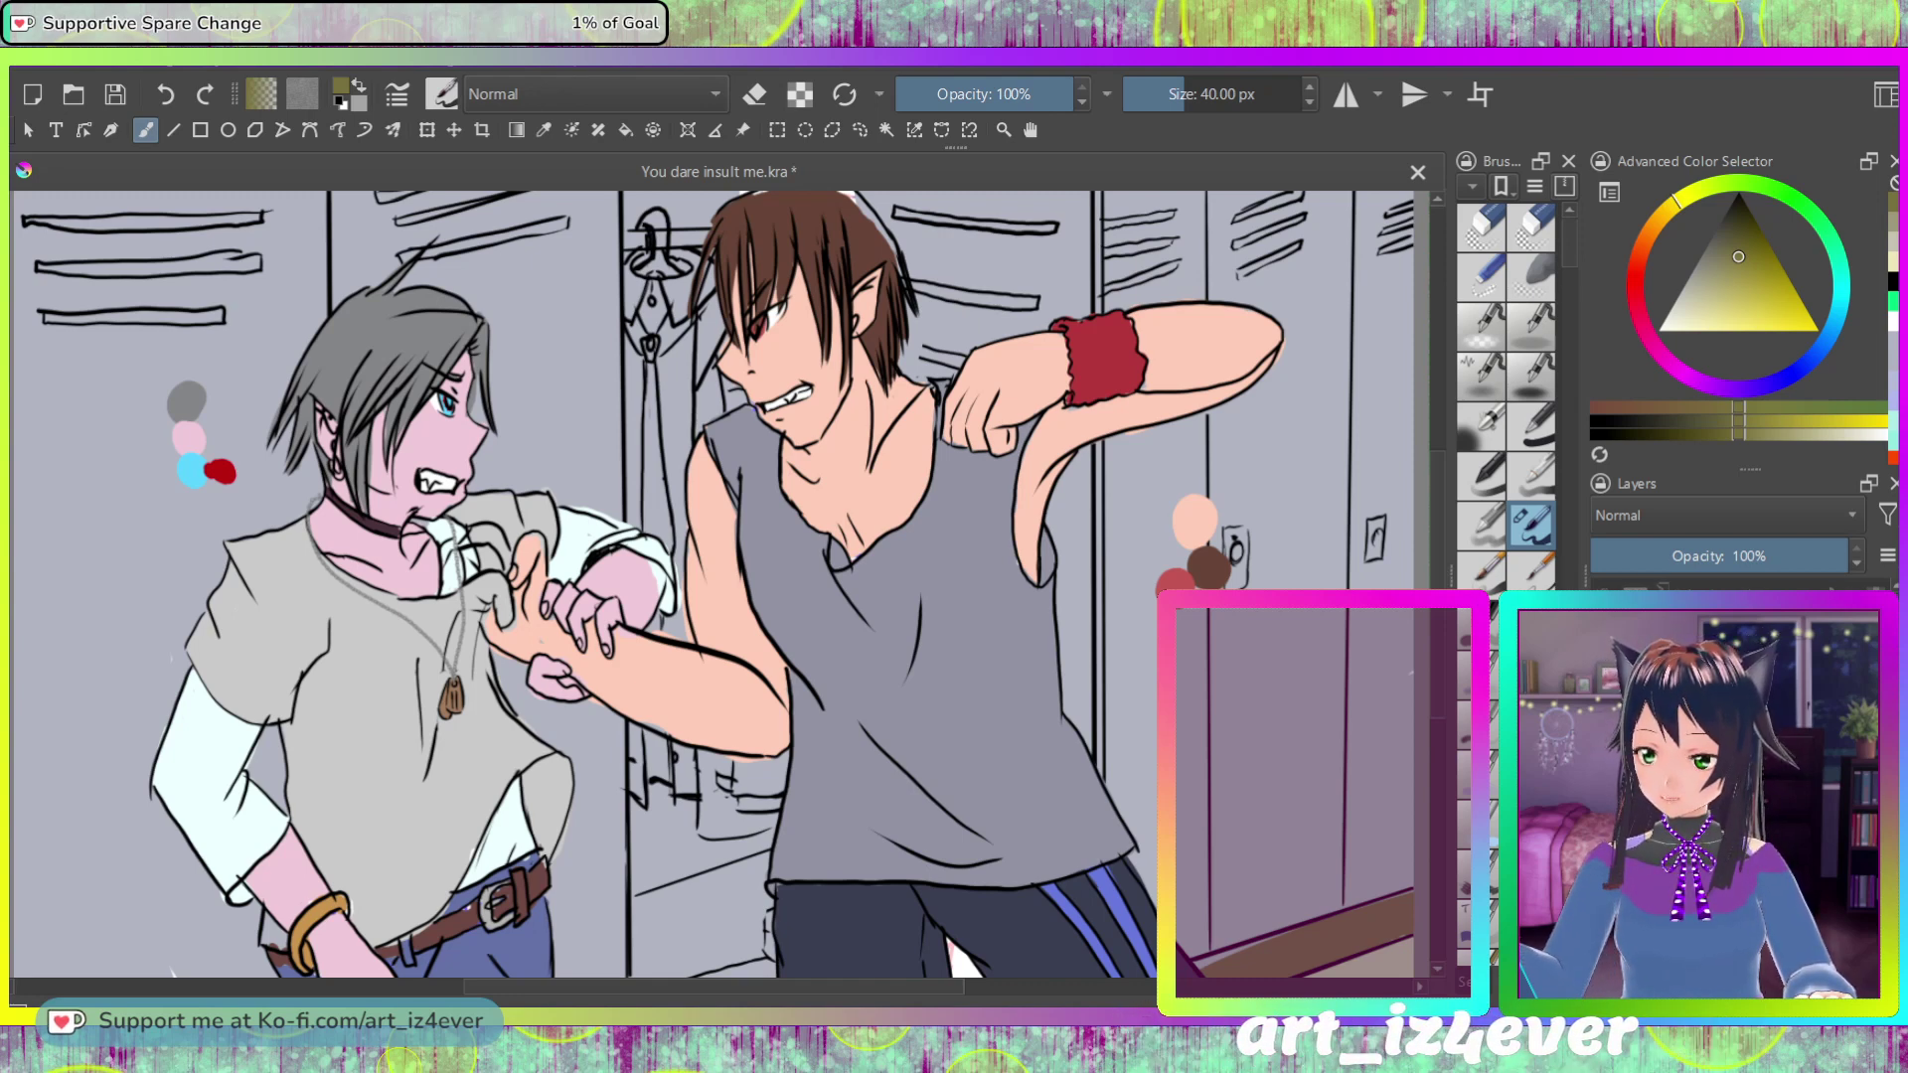
Step: Choose a pale teal and recolour the floor beneath the lockers' base strip
click(1841, 291)
drag(1728, 282, 1694, 303)
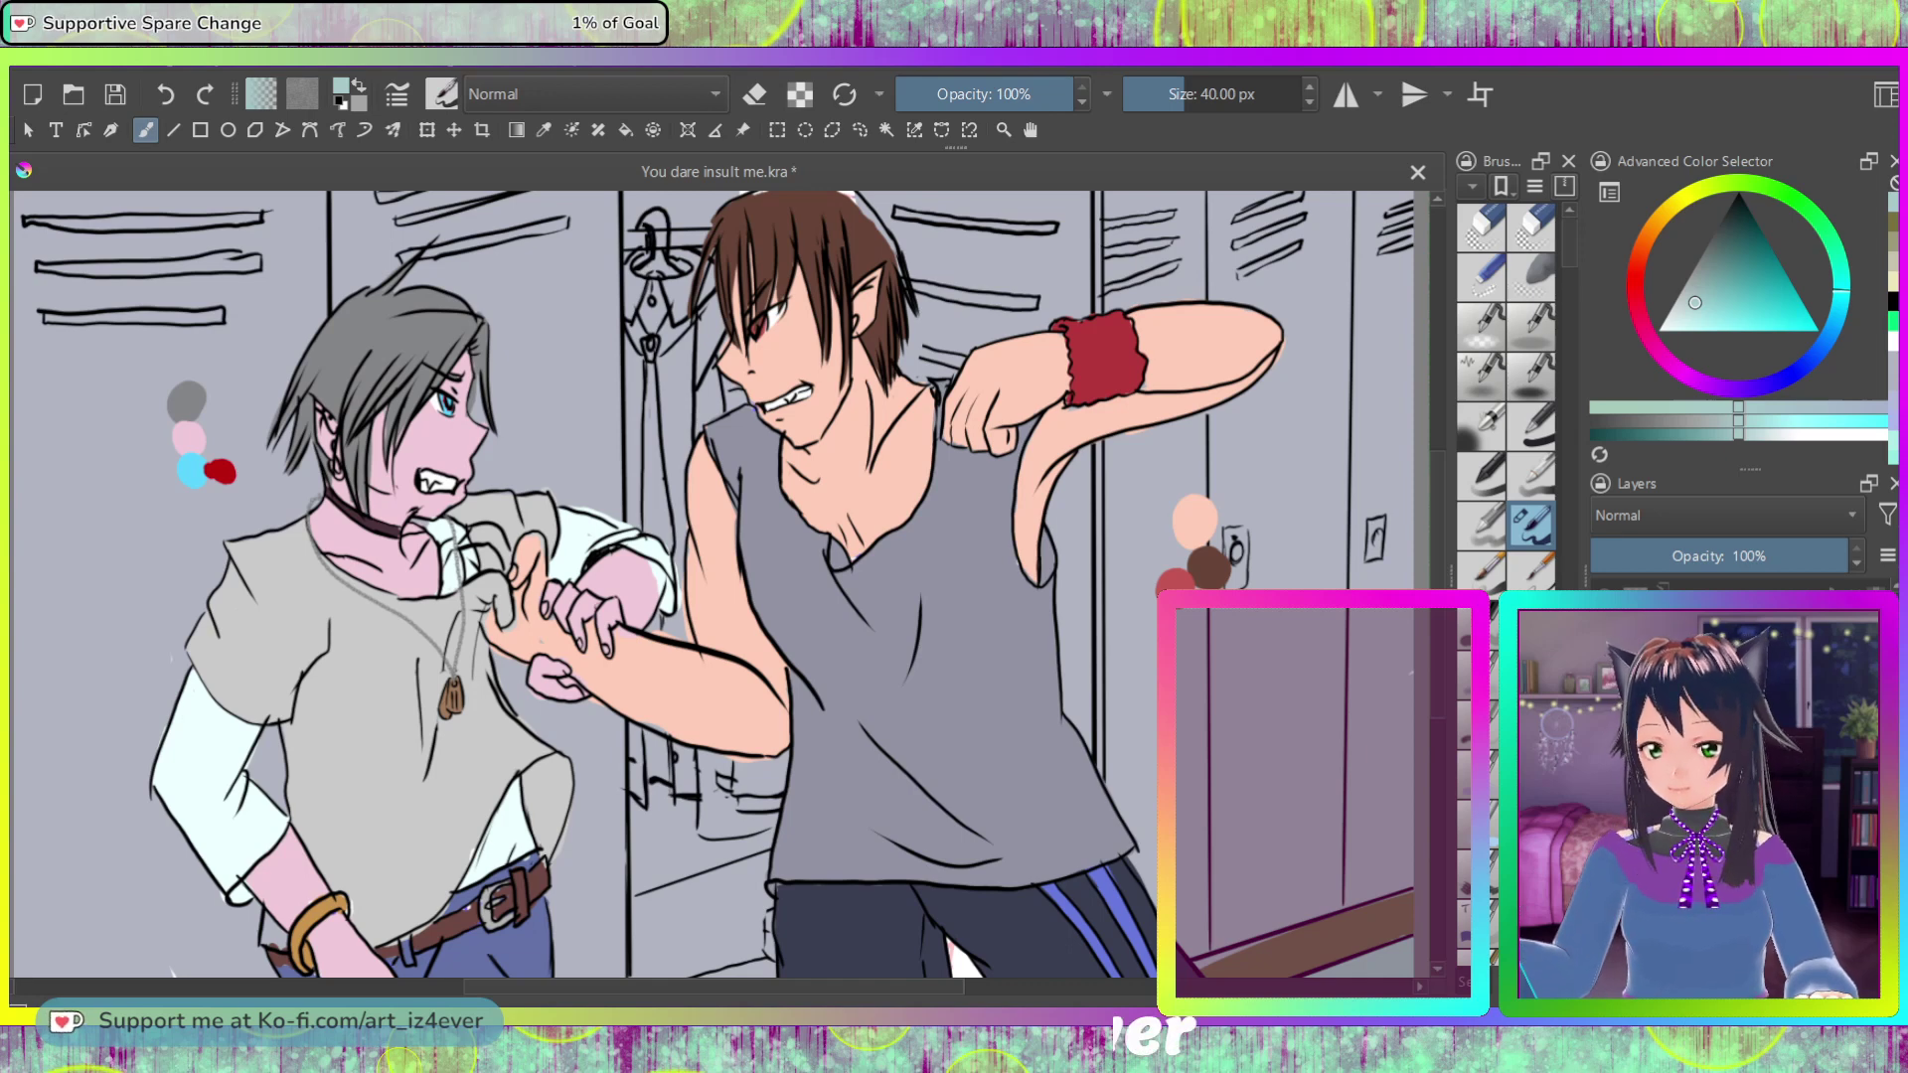
click(1699, 189)
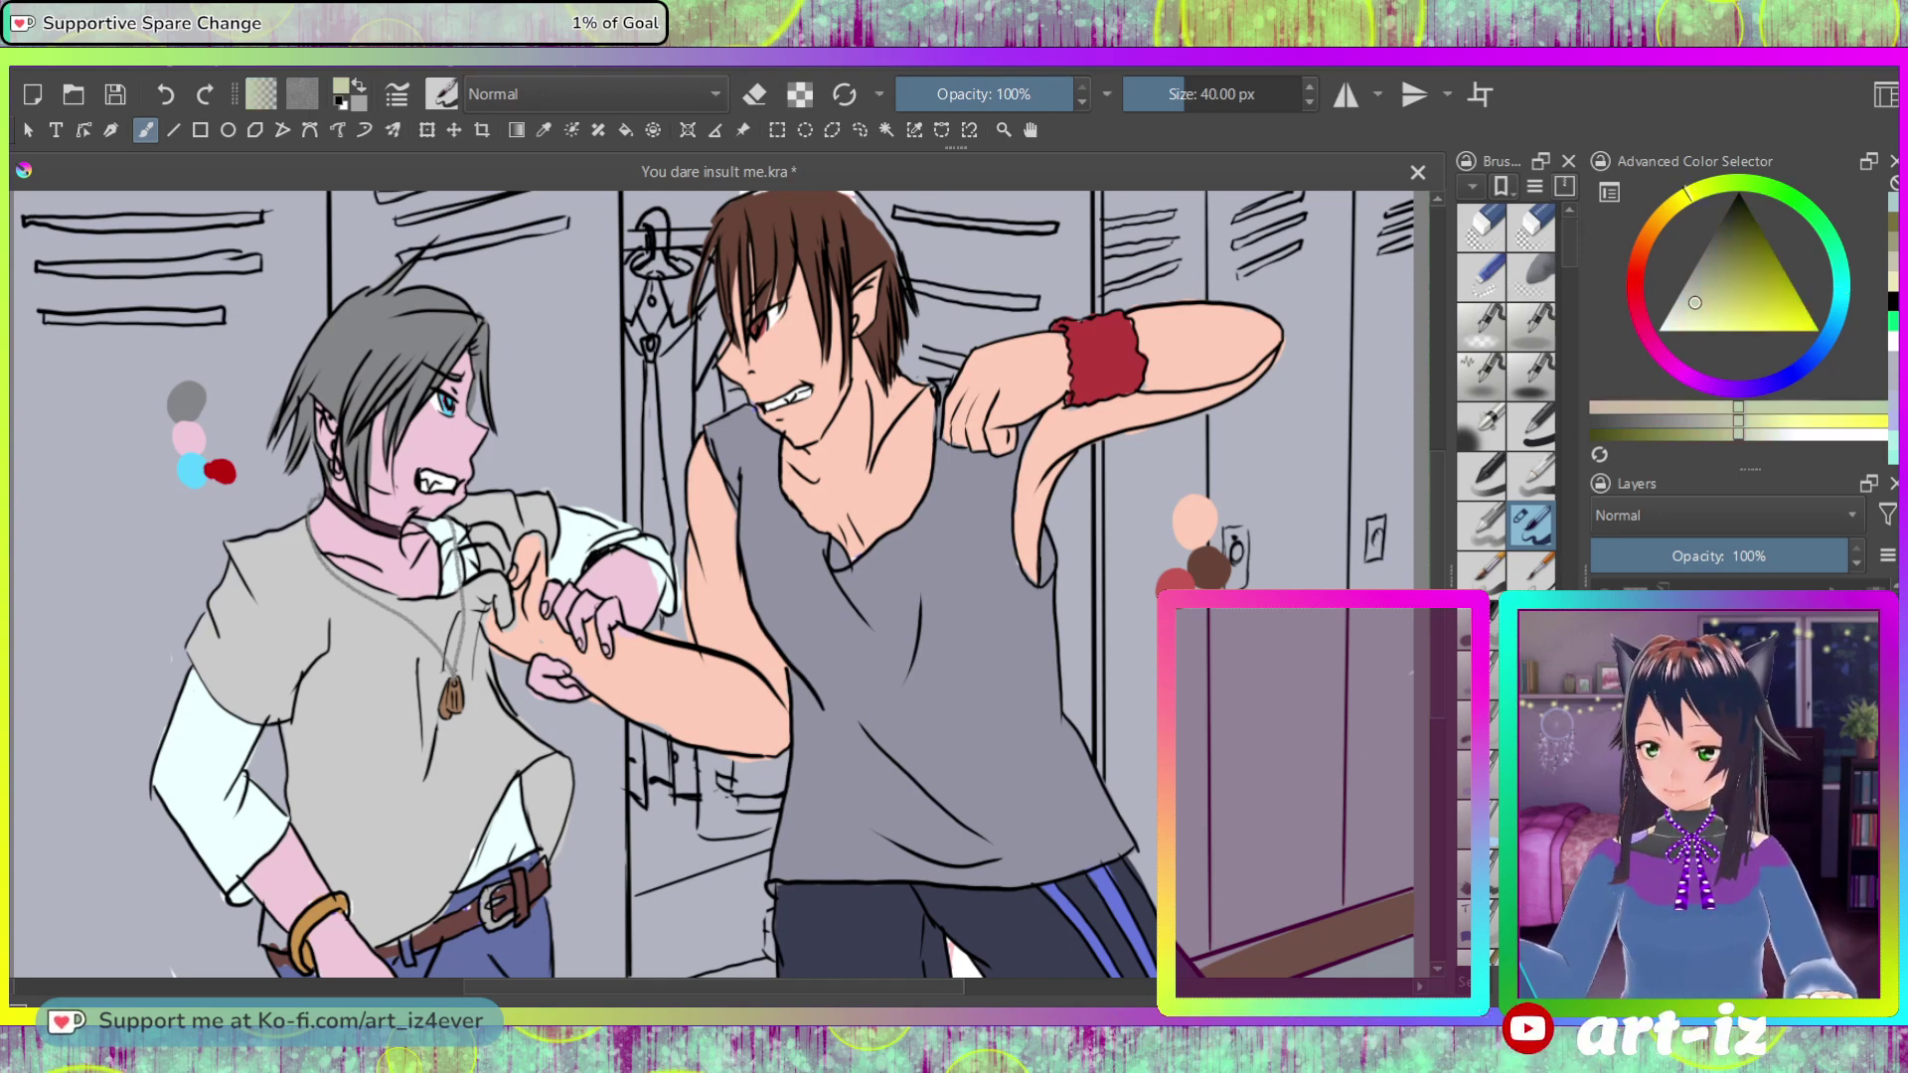
Step: Mix a muted grey-teal and repaint the slanted base strip under the lockers with it
click(1785, 378)
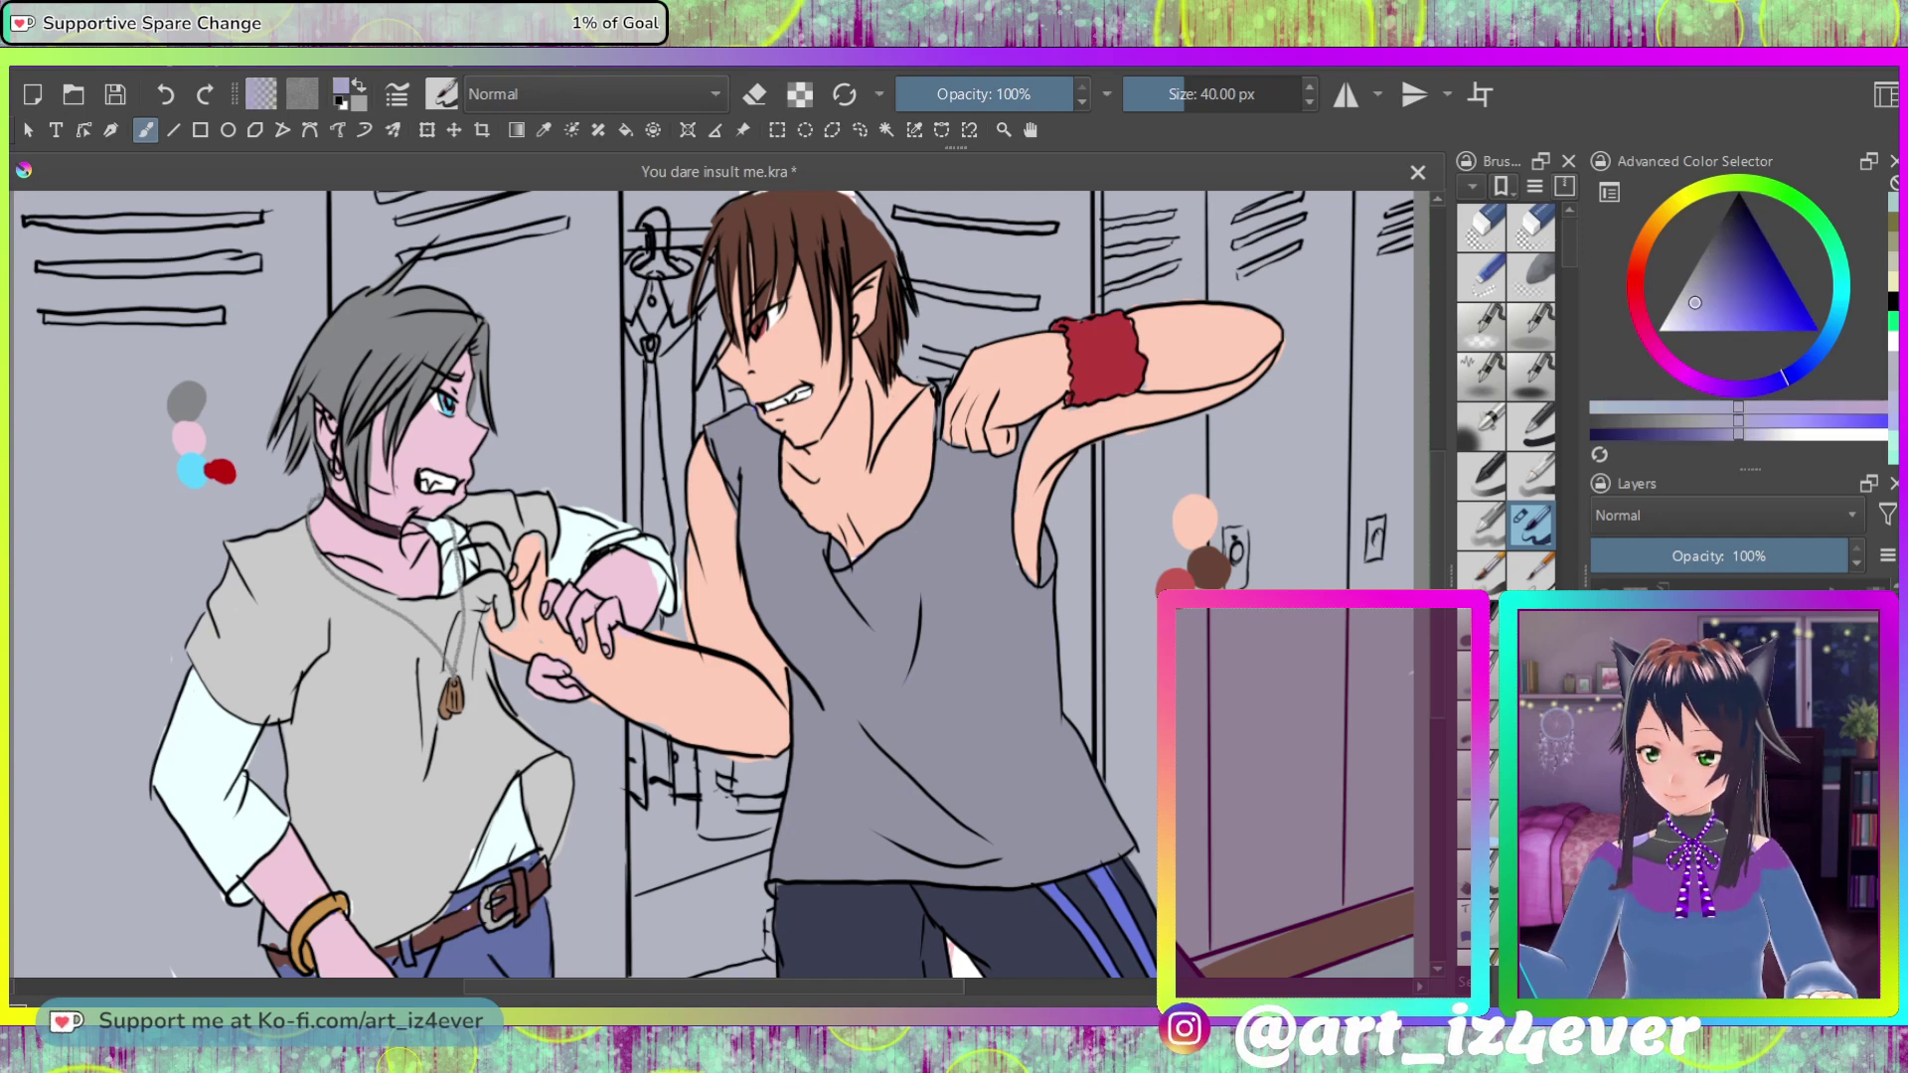
drag(1695, 303, 1690, 279)
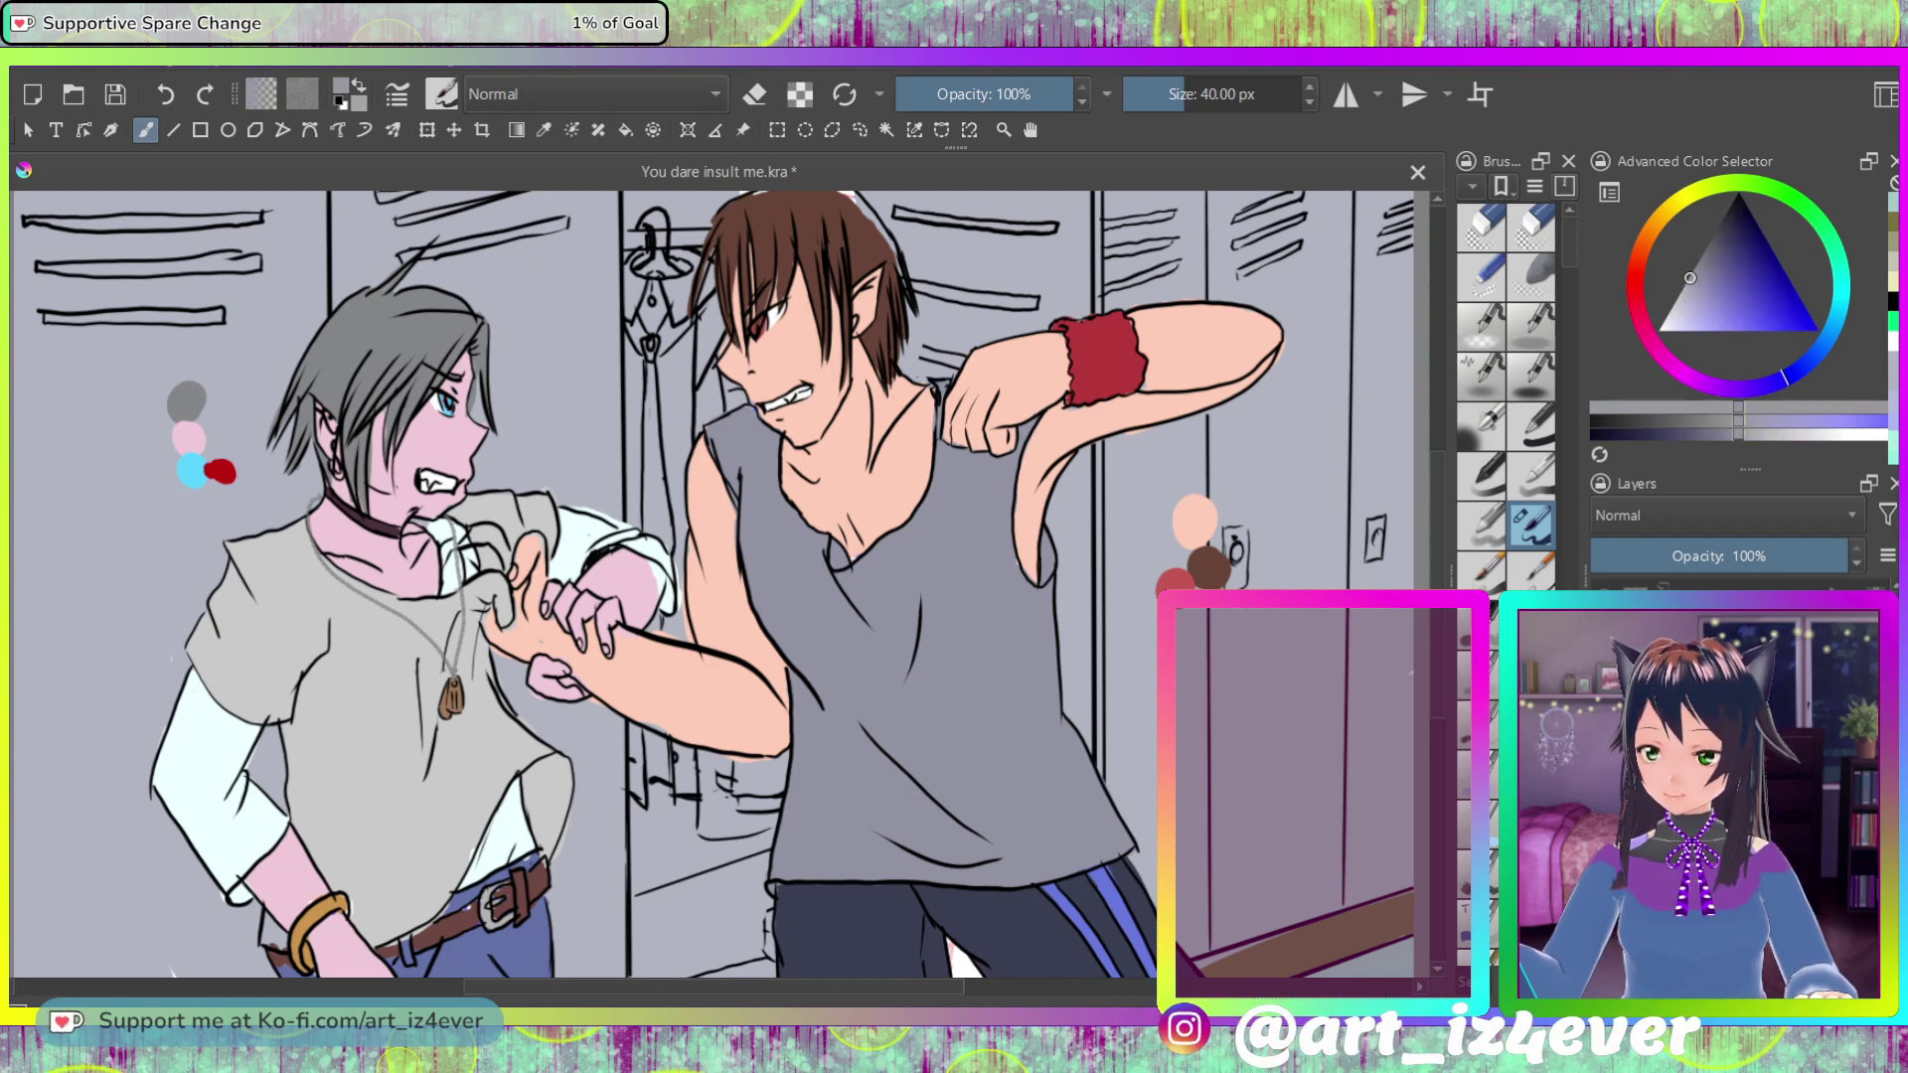
click(1698, 281)
mouse_move(1785, 377)
mouse_down()
mouse_move(1824, 343)
mouse_move(1841, 284)
mouse_up()
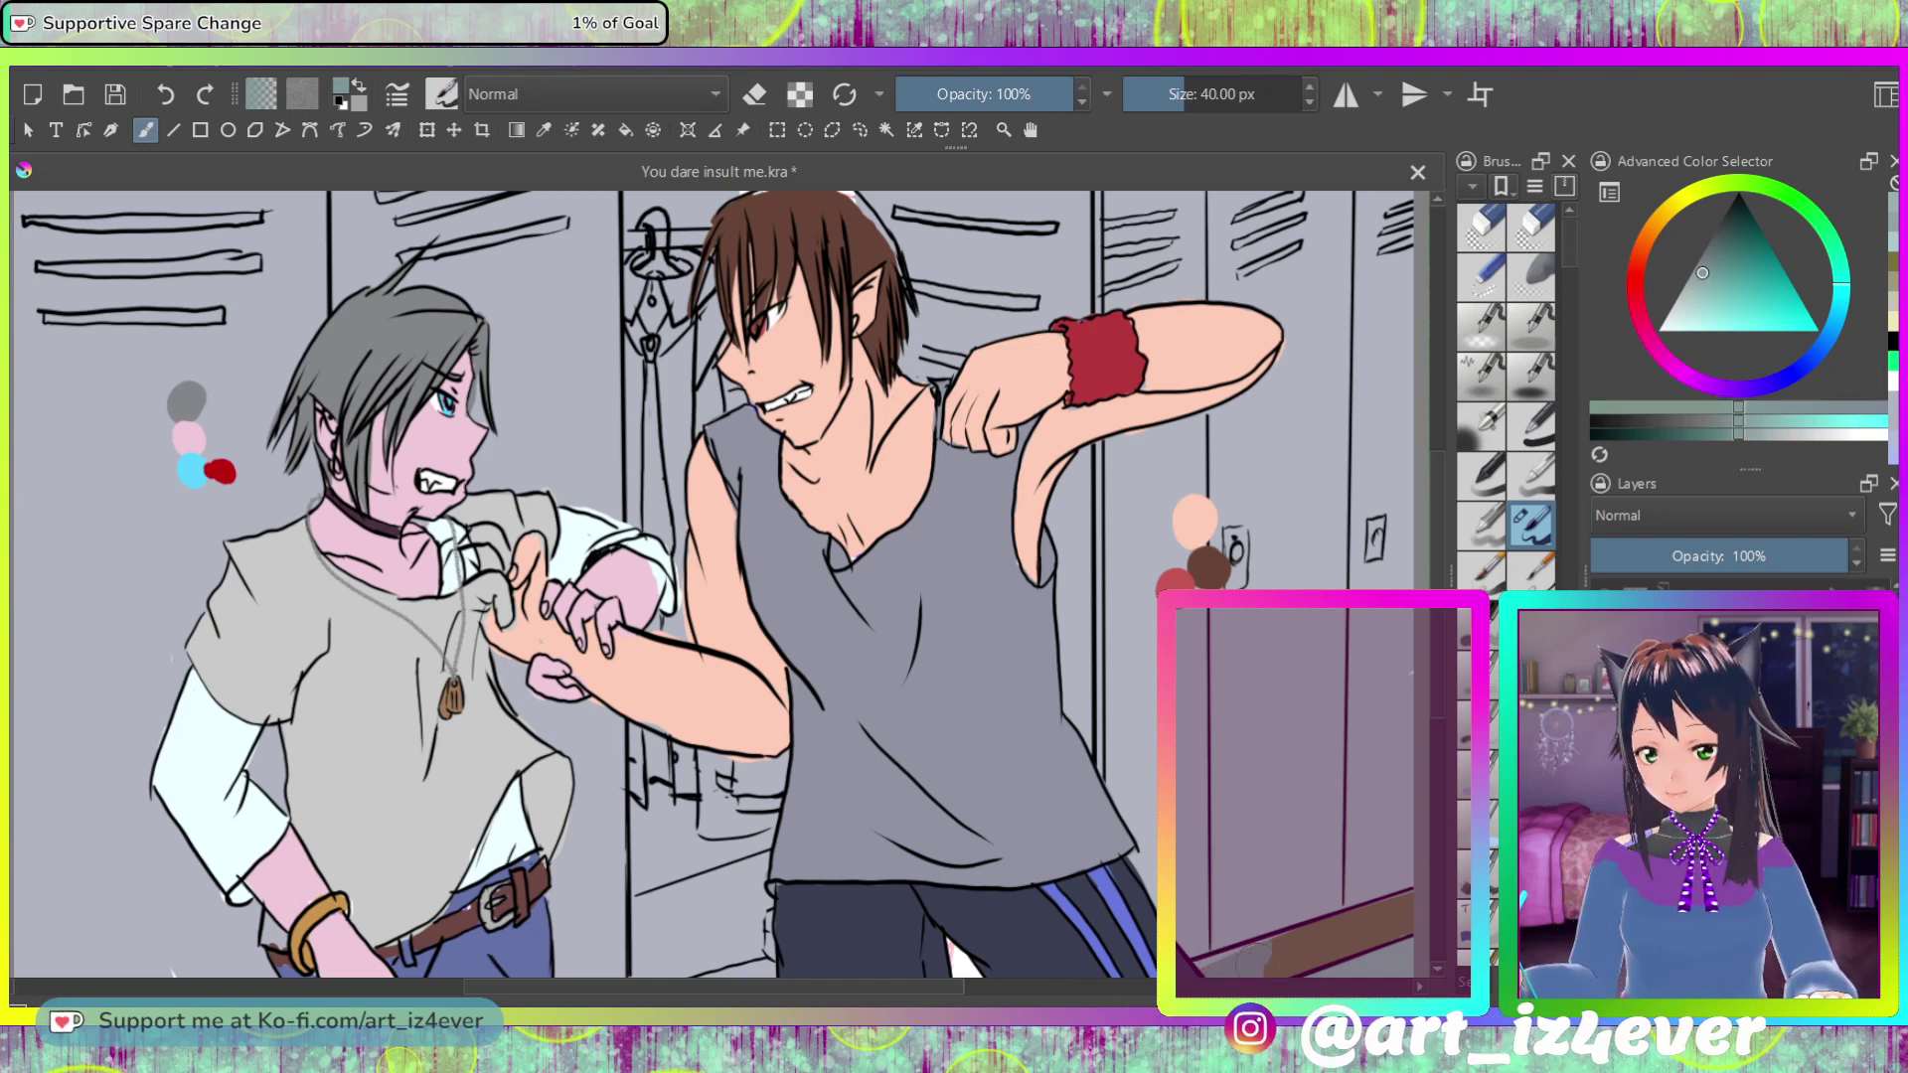
drag(1312, 923, 1399, 912)
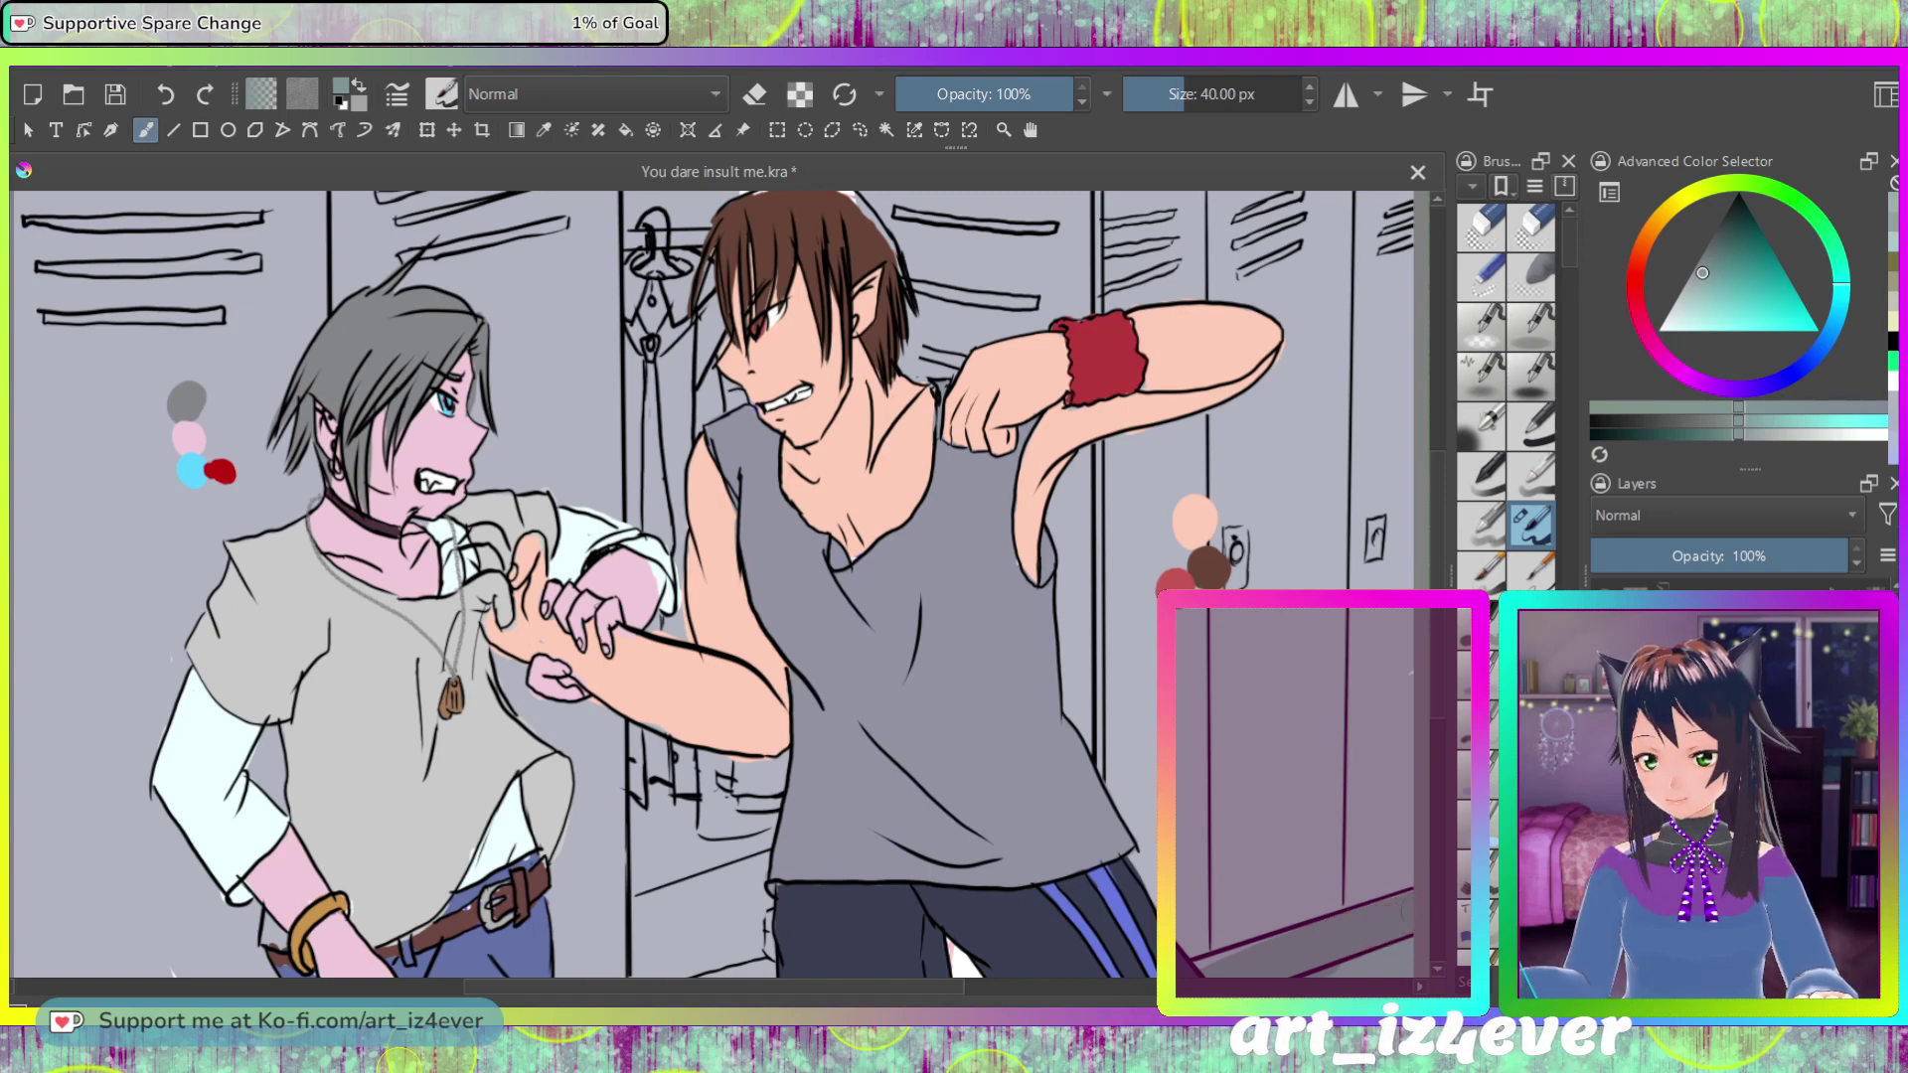
Step: Pick a very light, near-white grey and recolour the floor beneath the lockers' base strip
scroll(713, 585, down, 5)
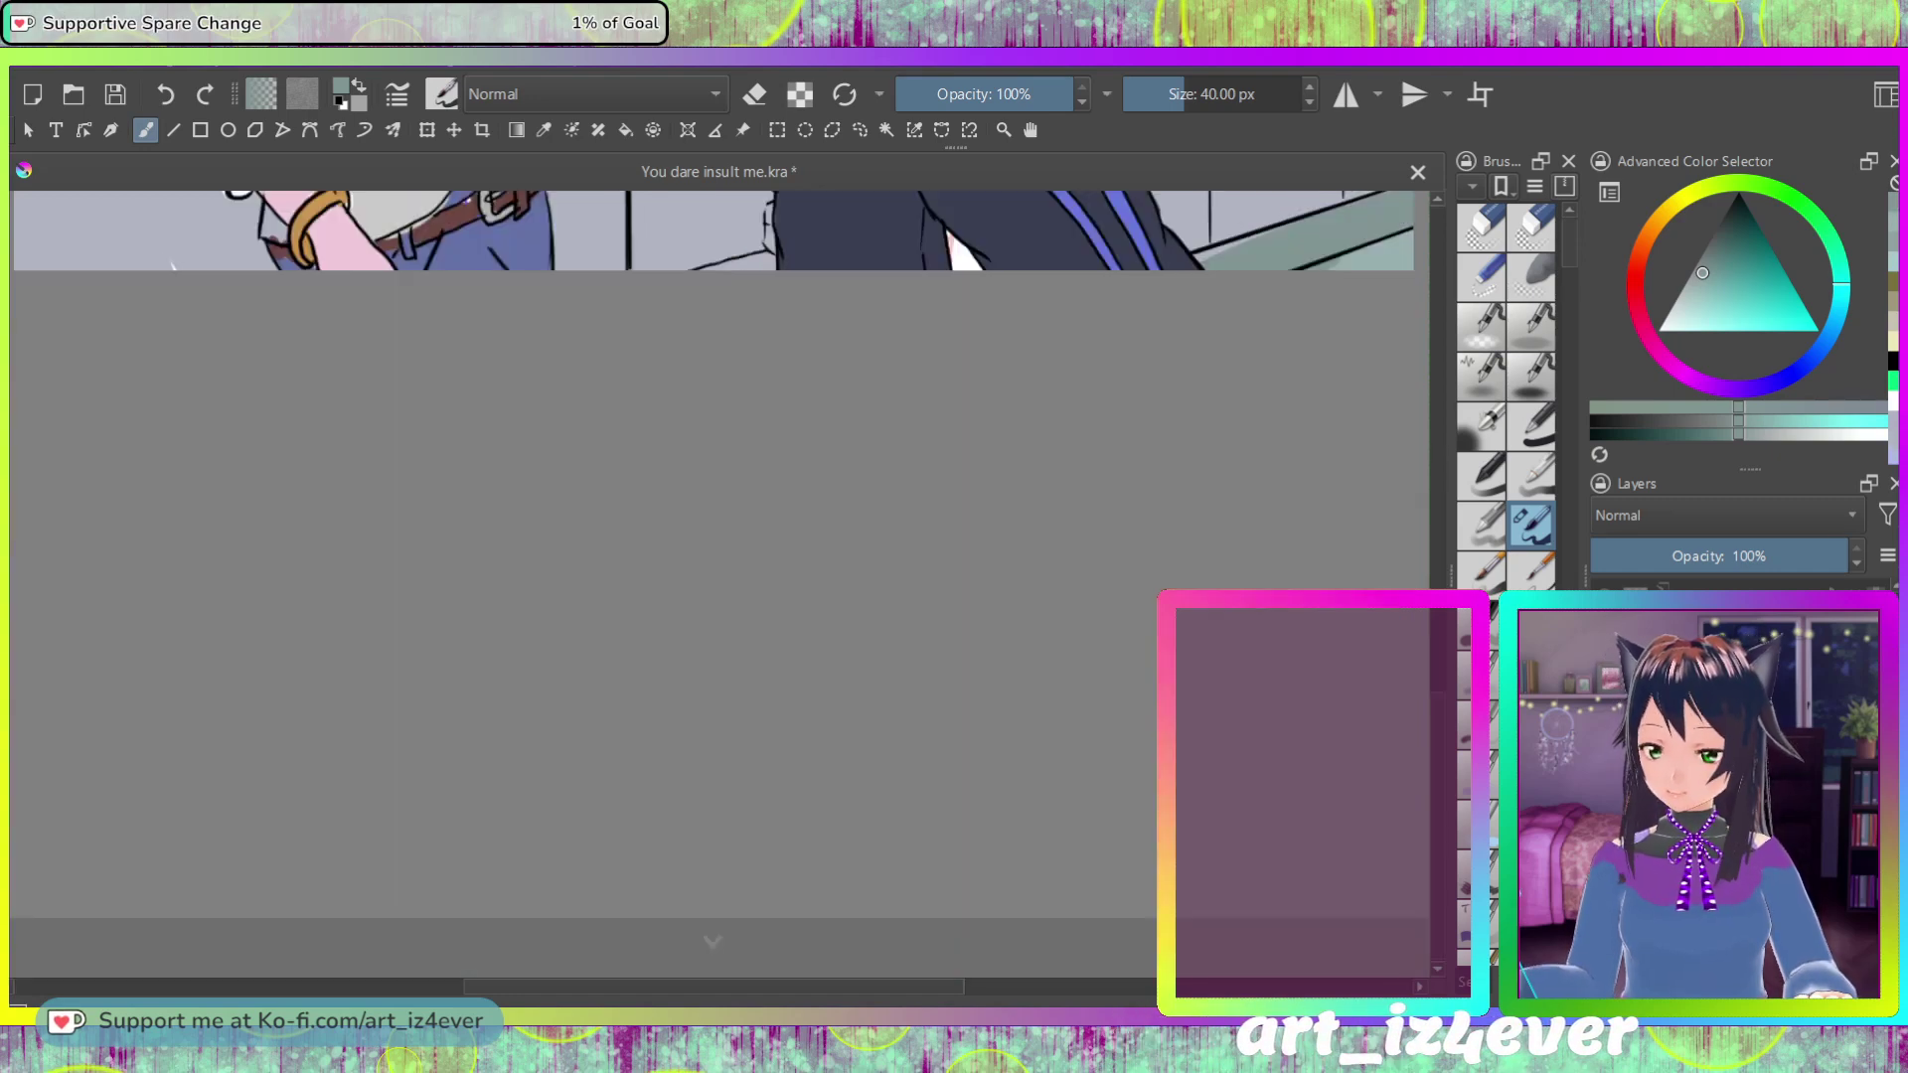
scroll(713, 585, up, 5)
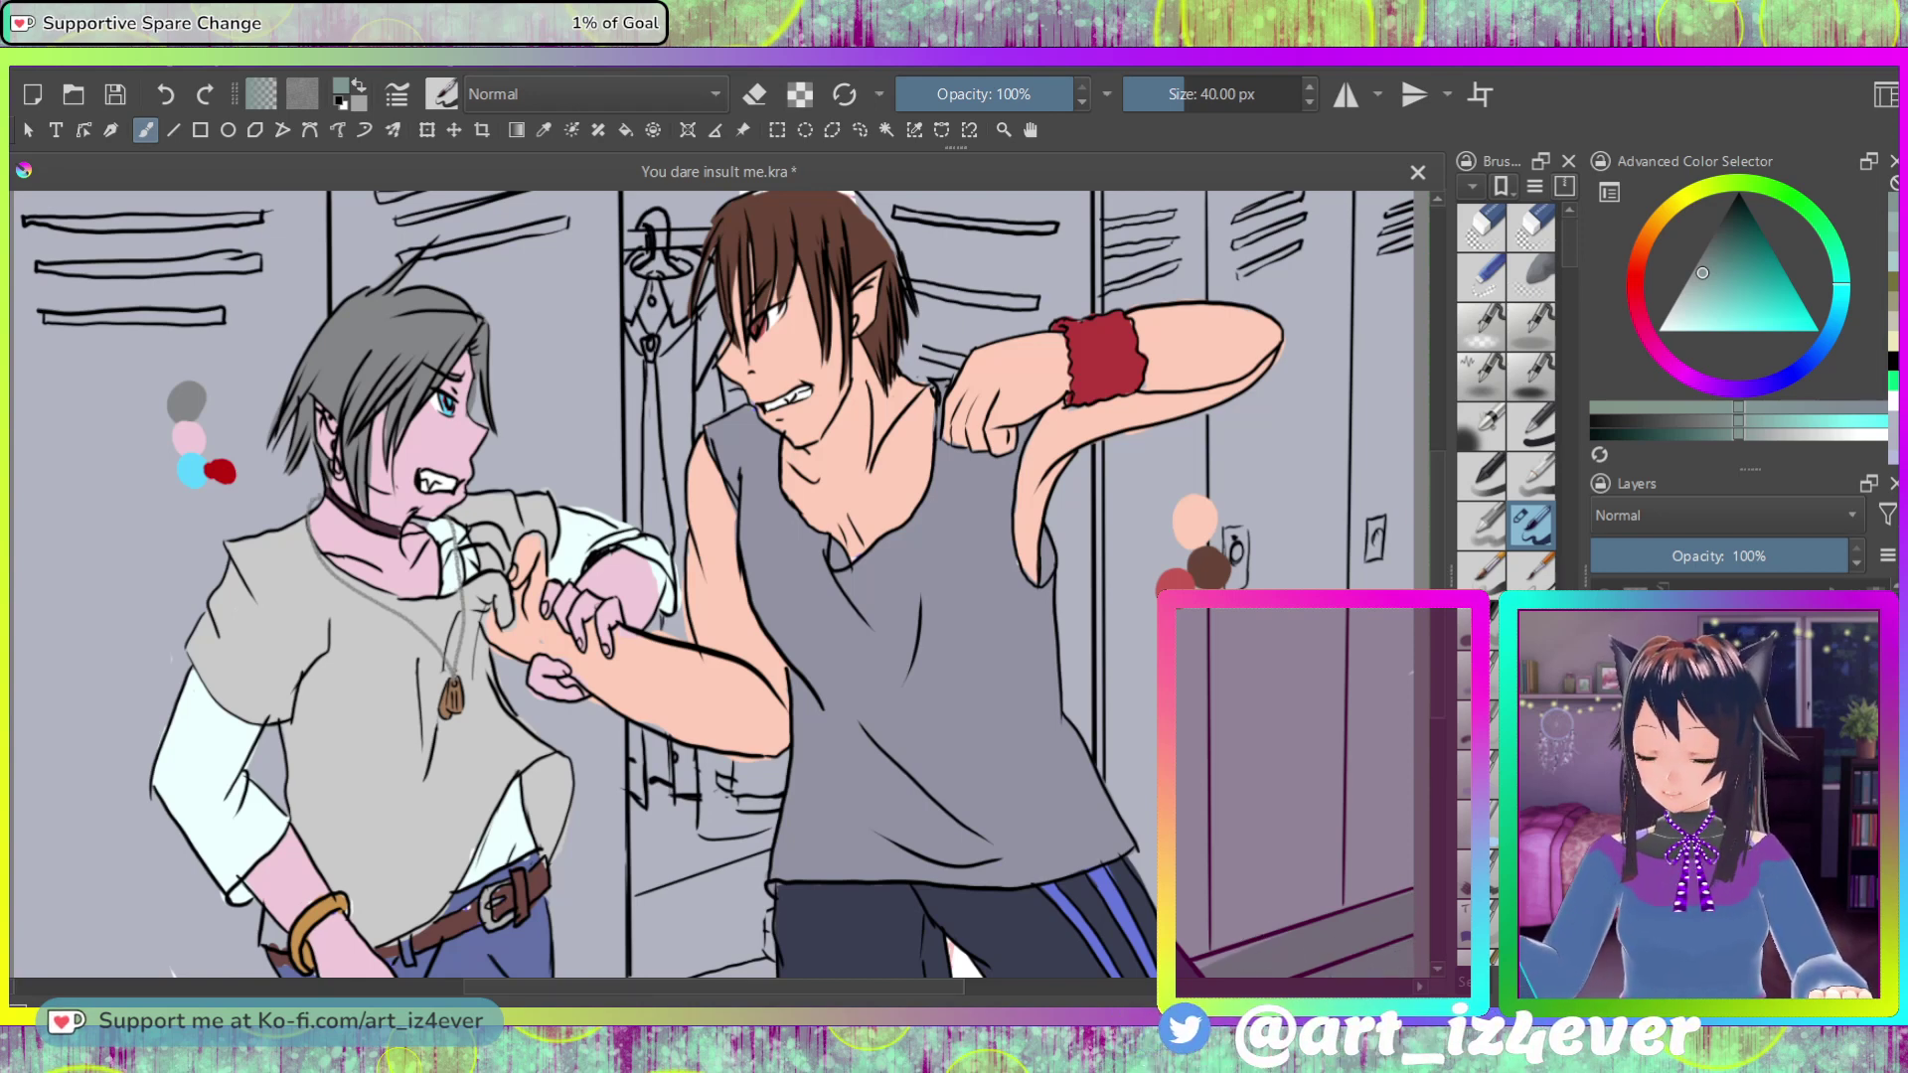
key(e)
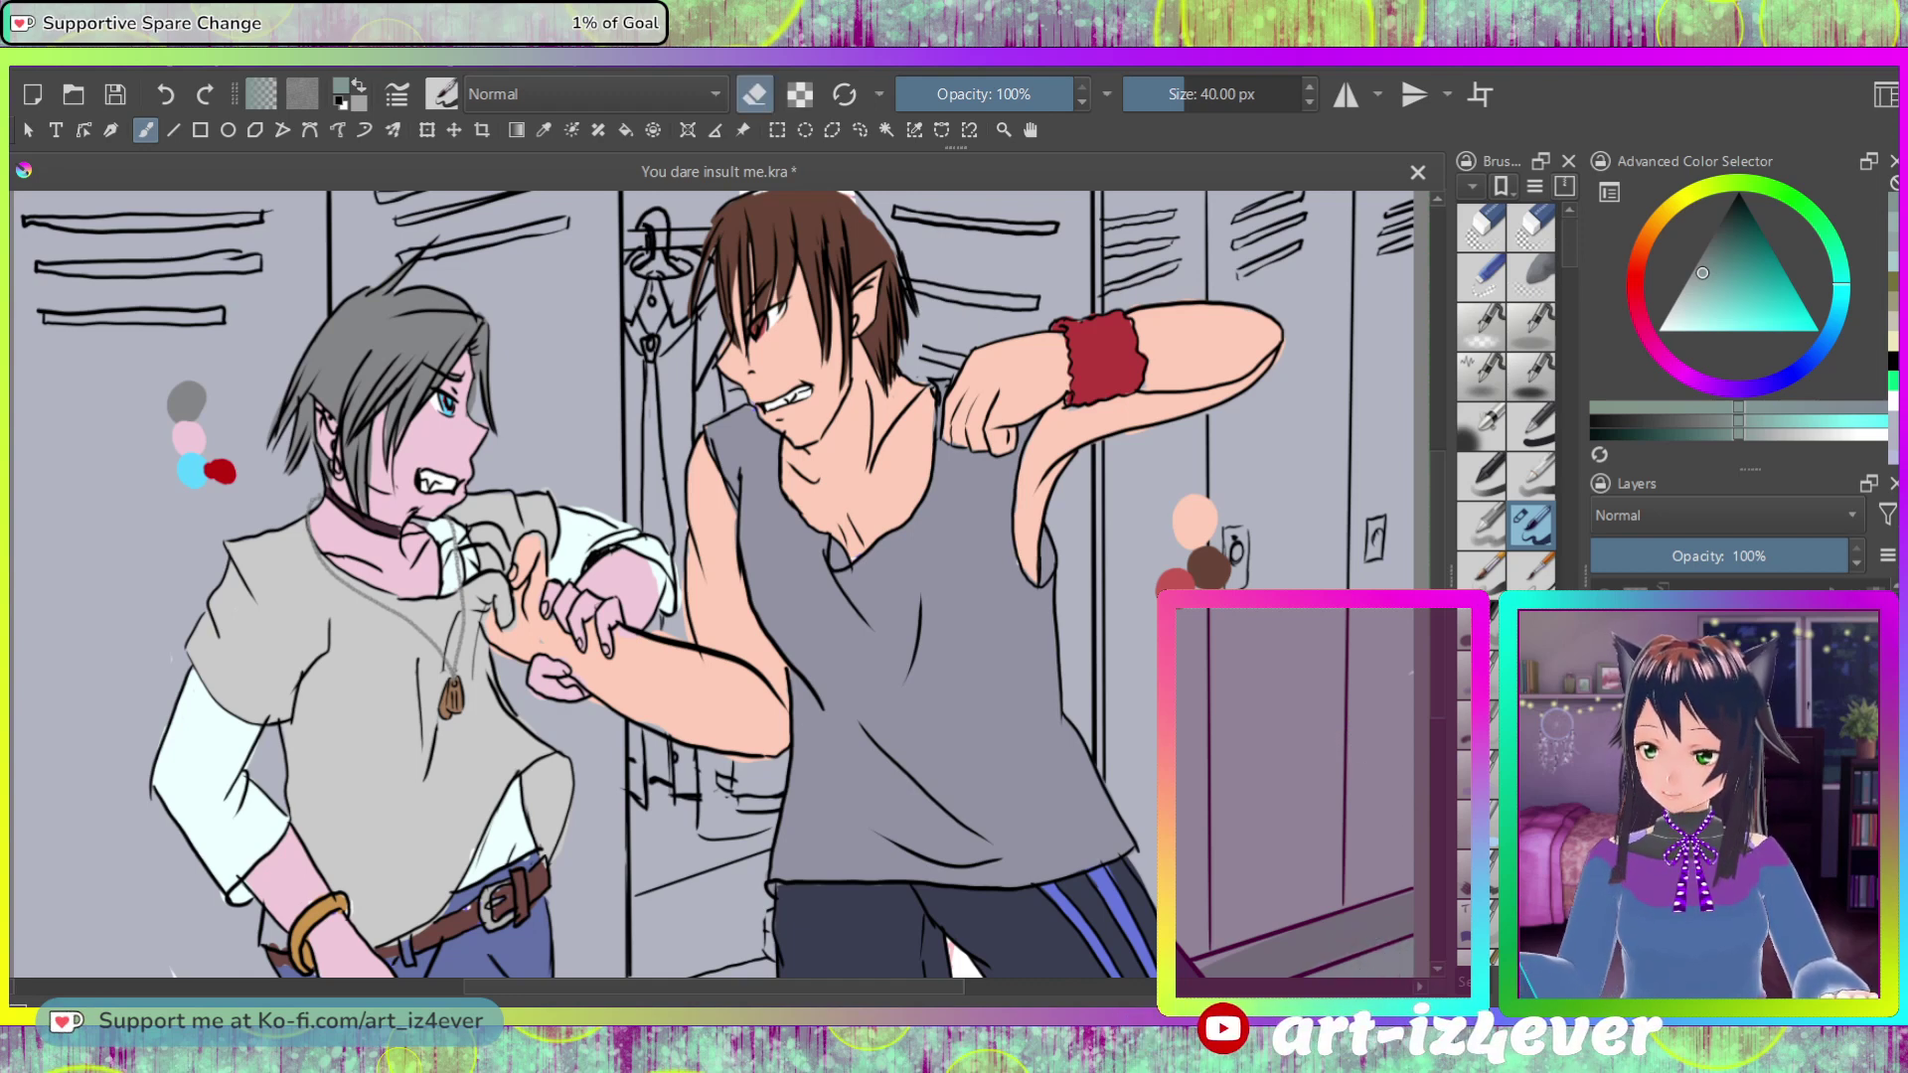
click(1691, 301)
click(1682, 314)
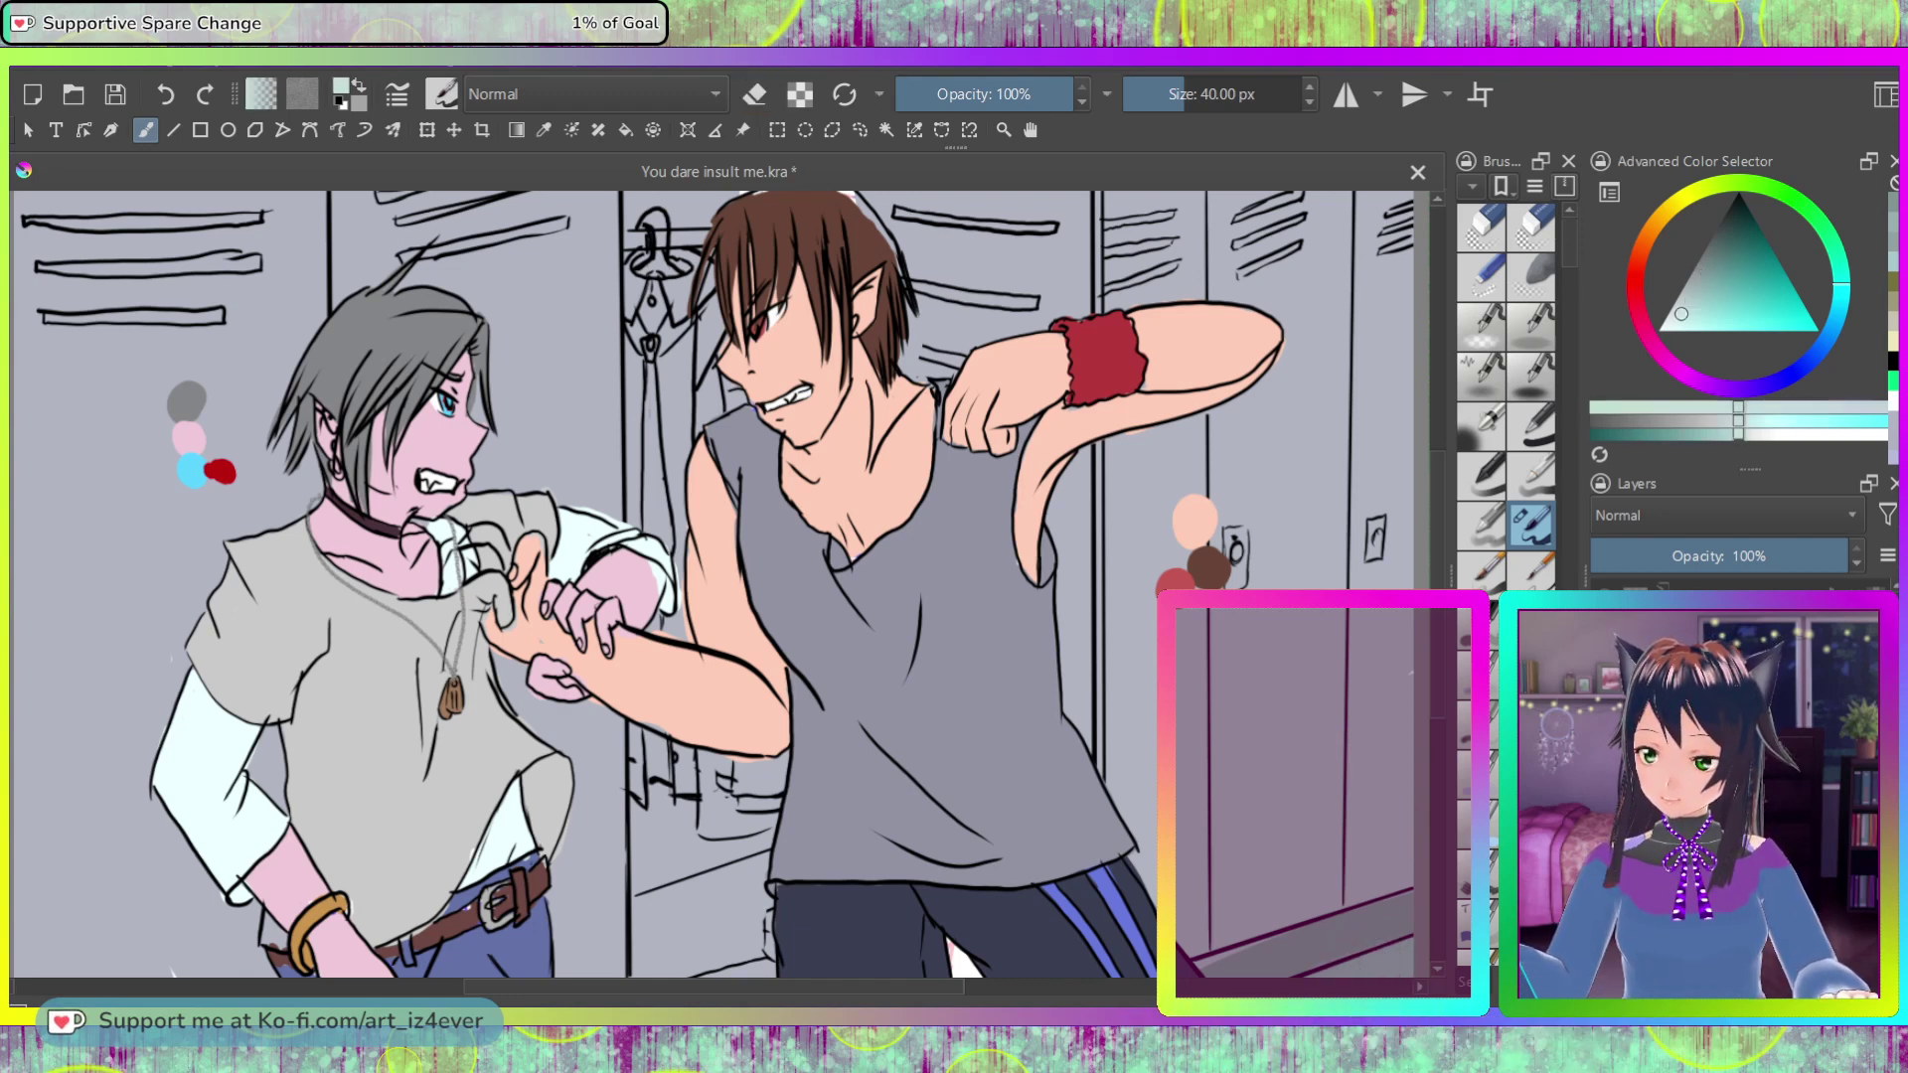
key(l)
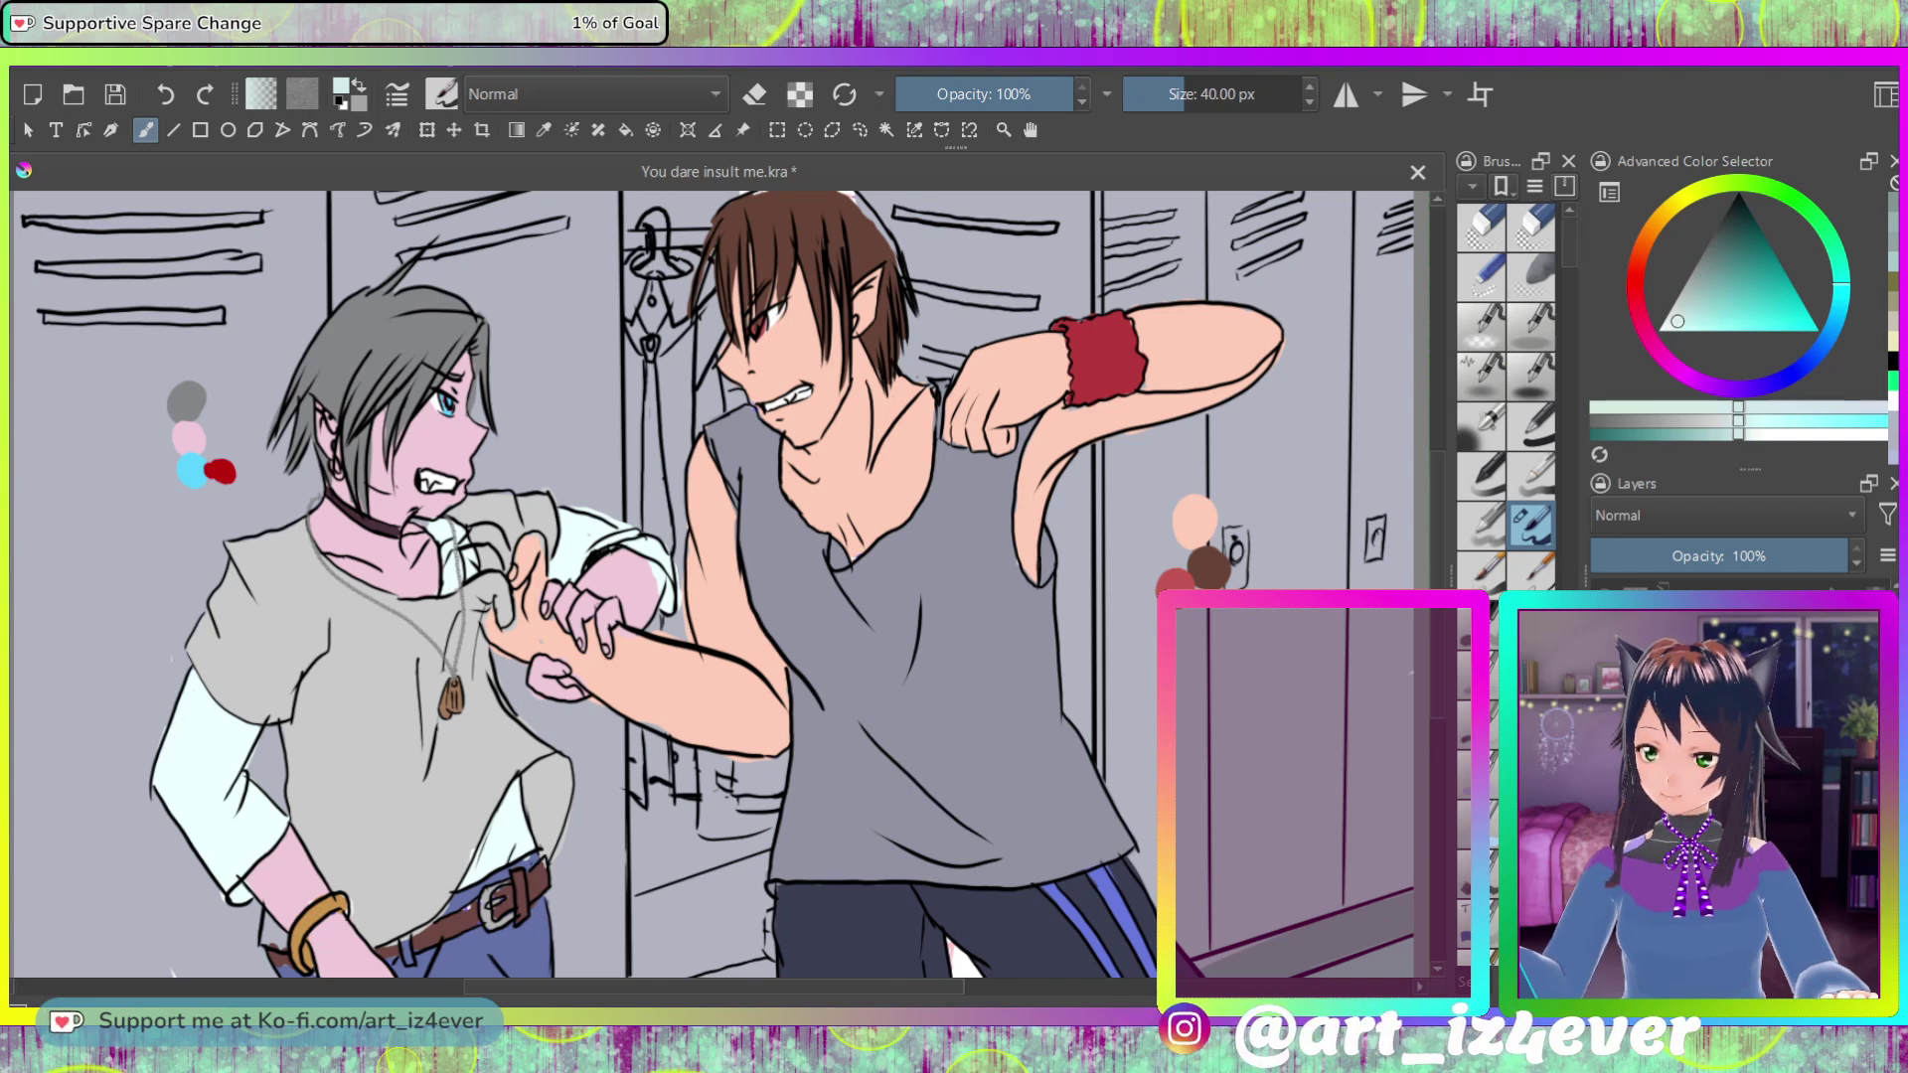
key(l)
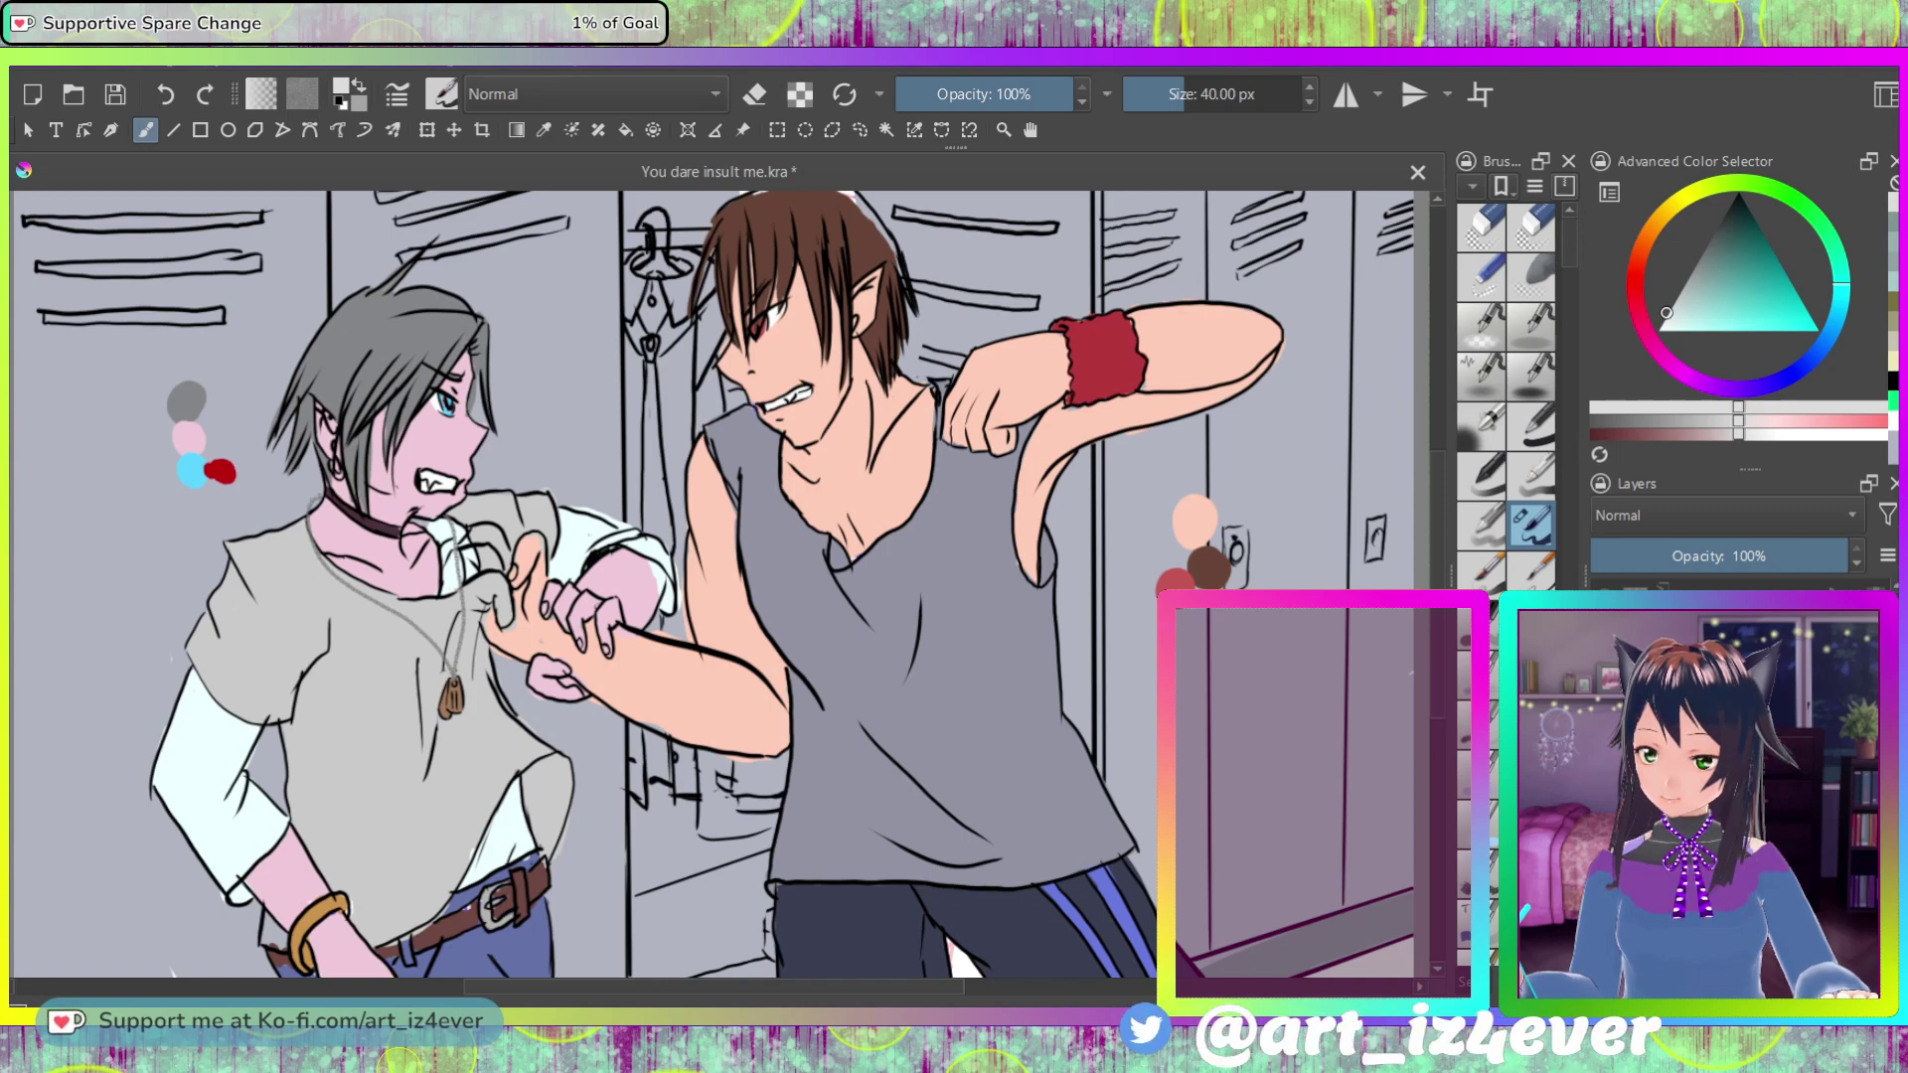
click(1395, 987)
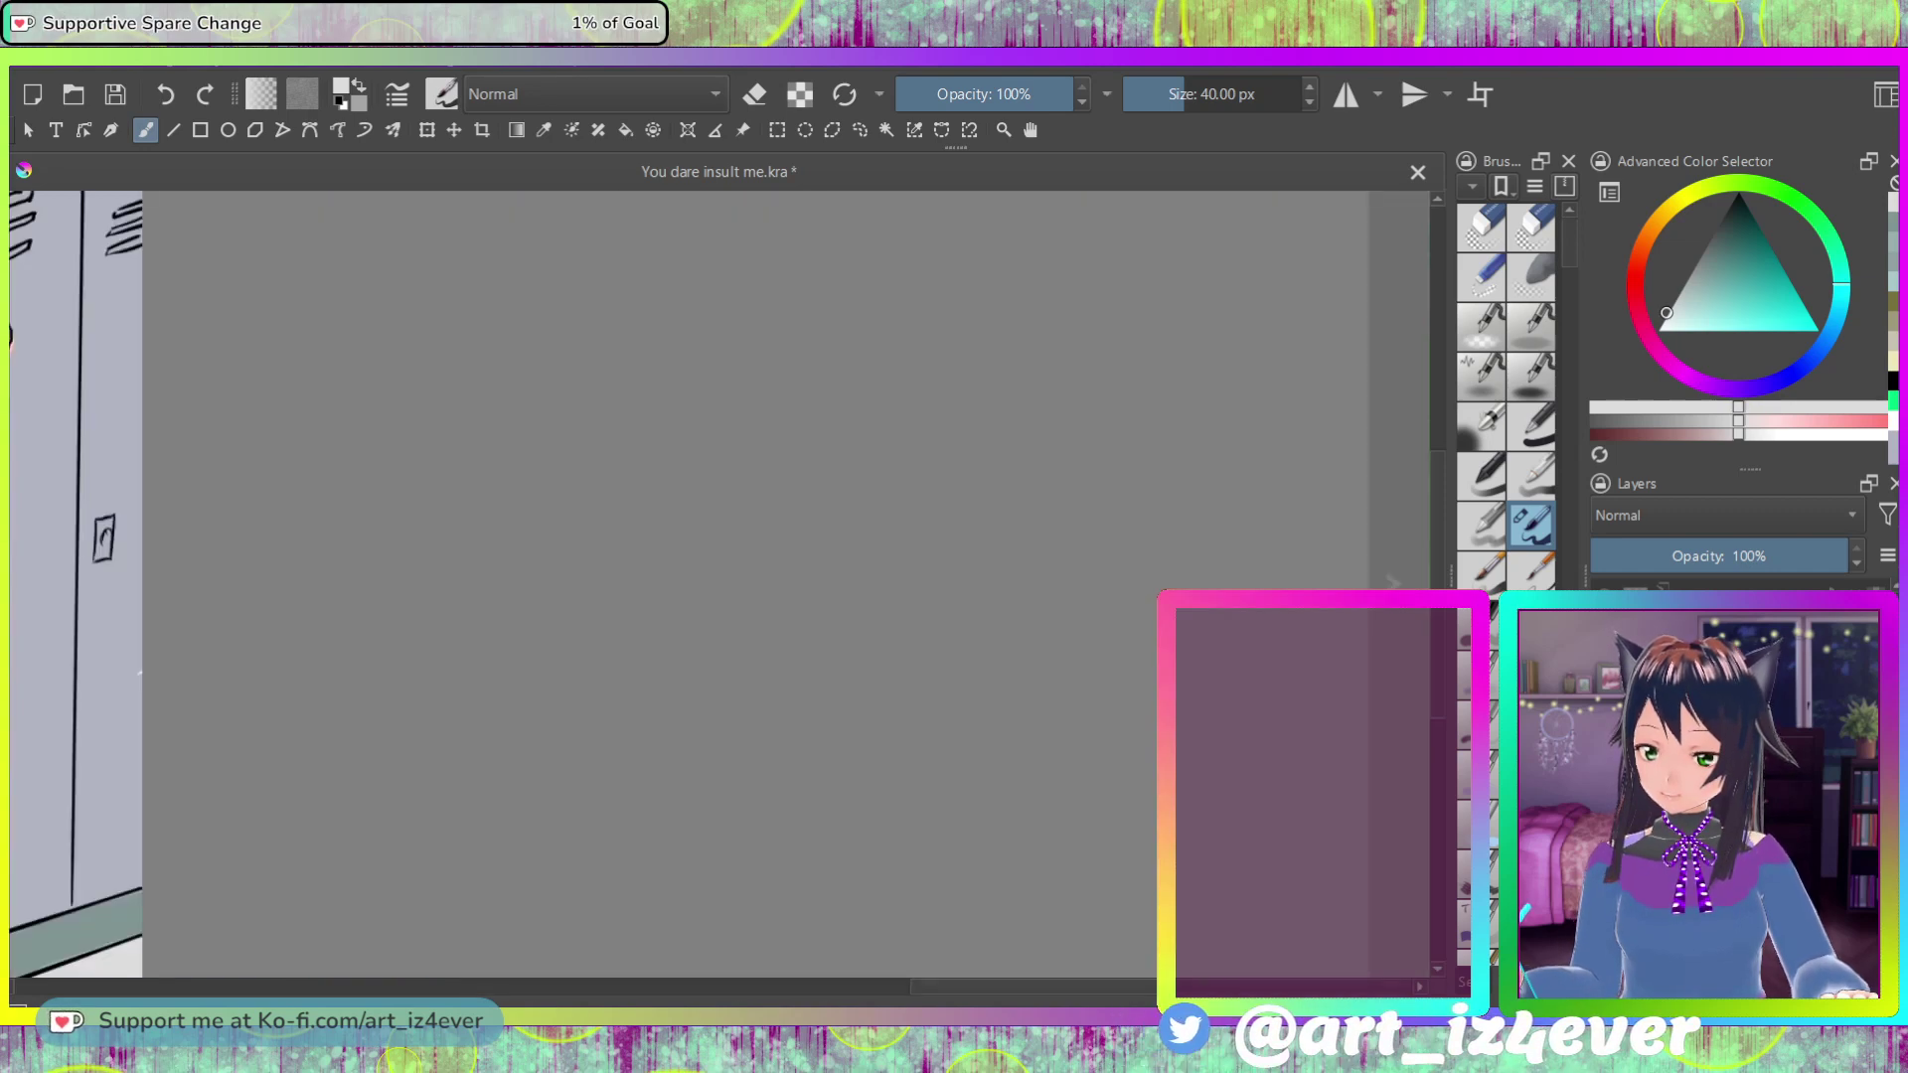
scroll(1379, 894, left, 5)
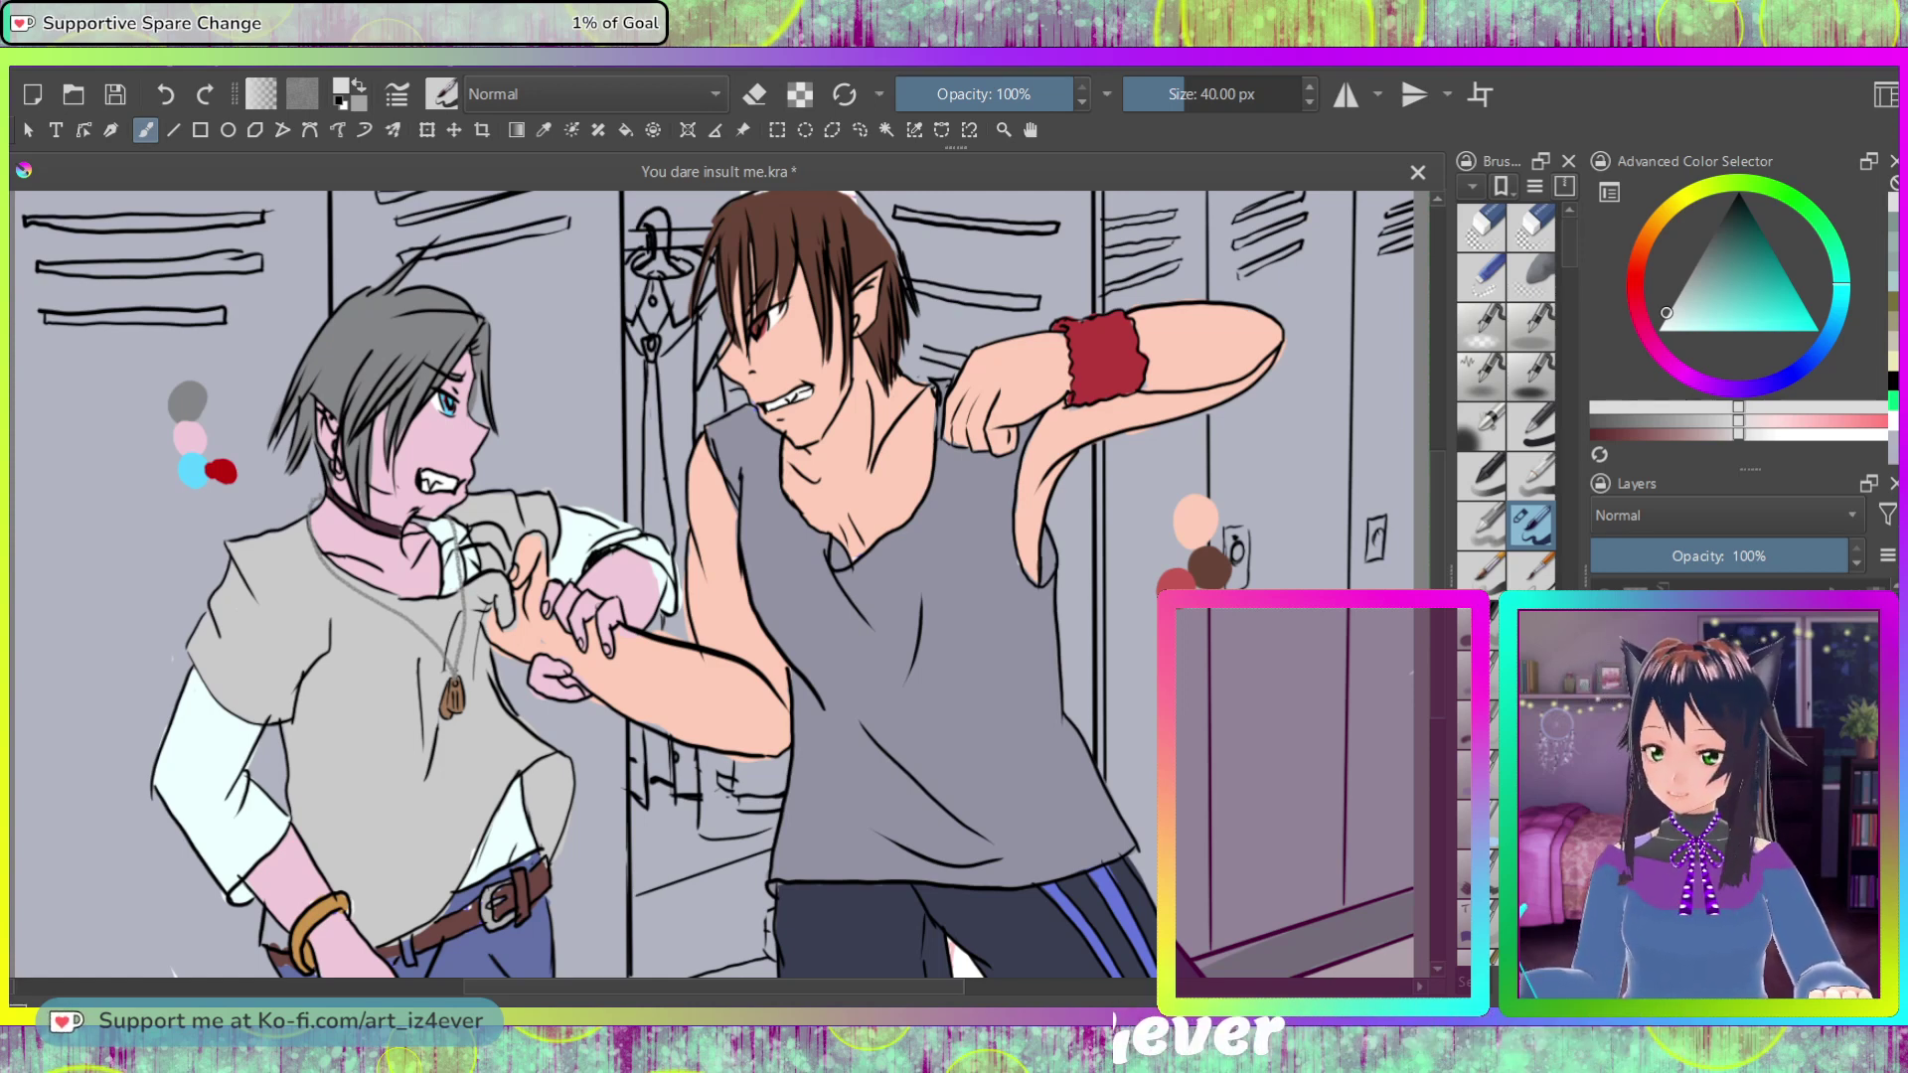
Step: Enlarge the brush to 41.75 px and clean up the floor paint near the taller character's legs in eraser mode
key(e)
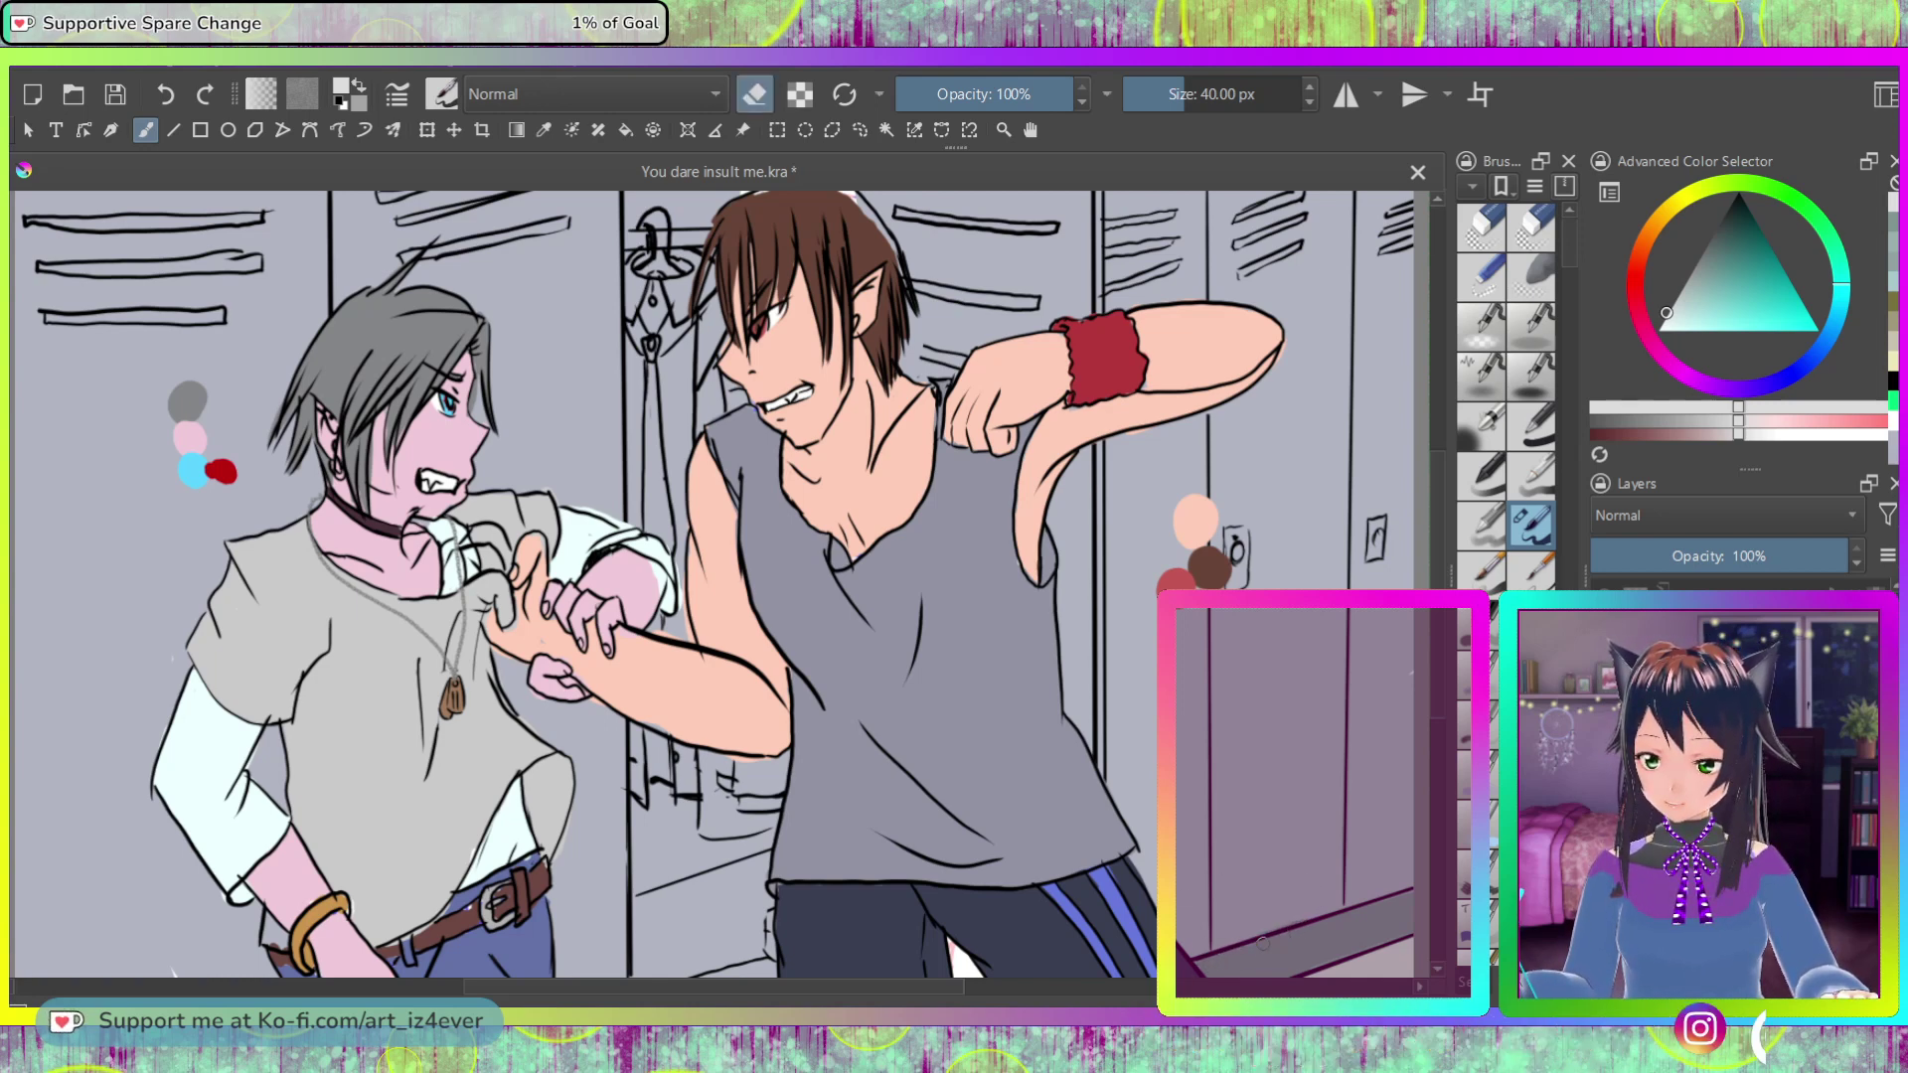
shift+drag(1260, 822, 1264, 822)
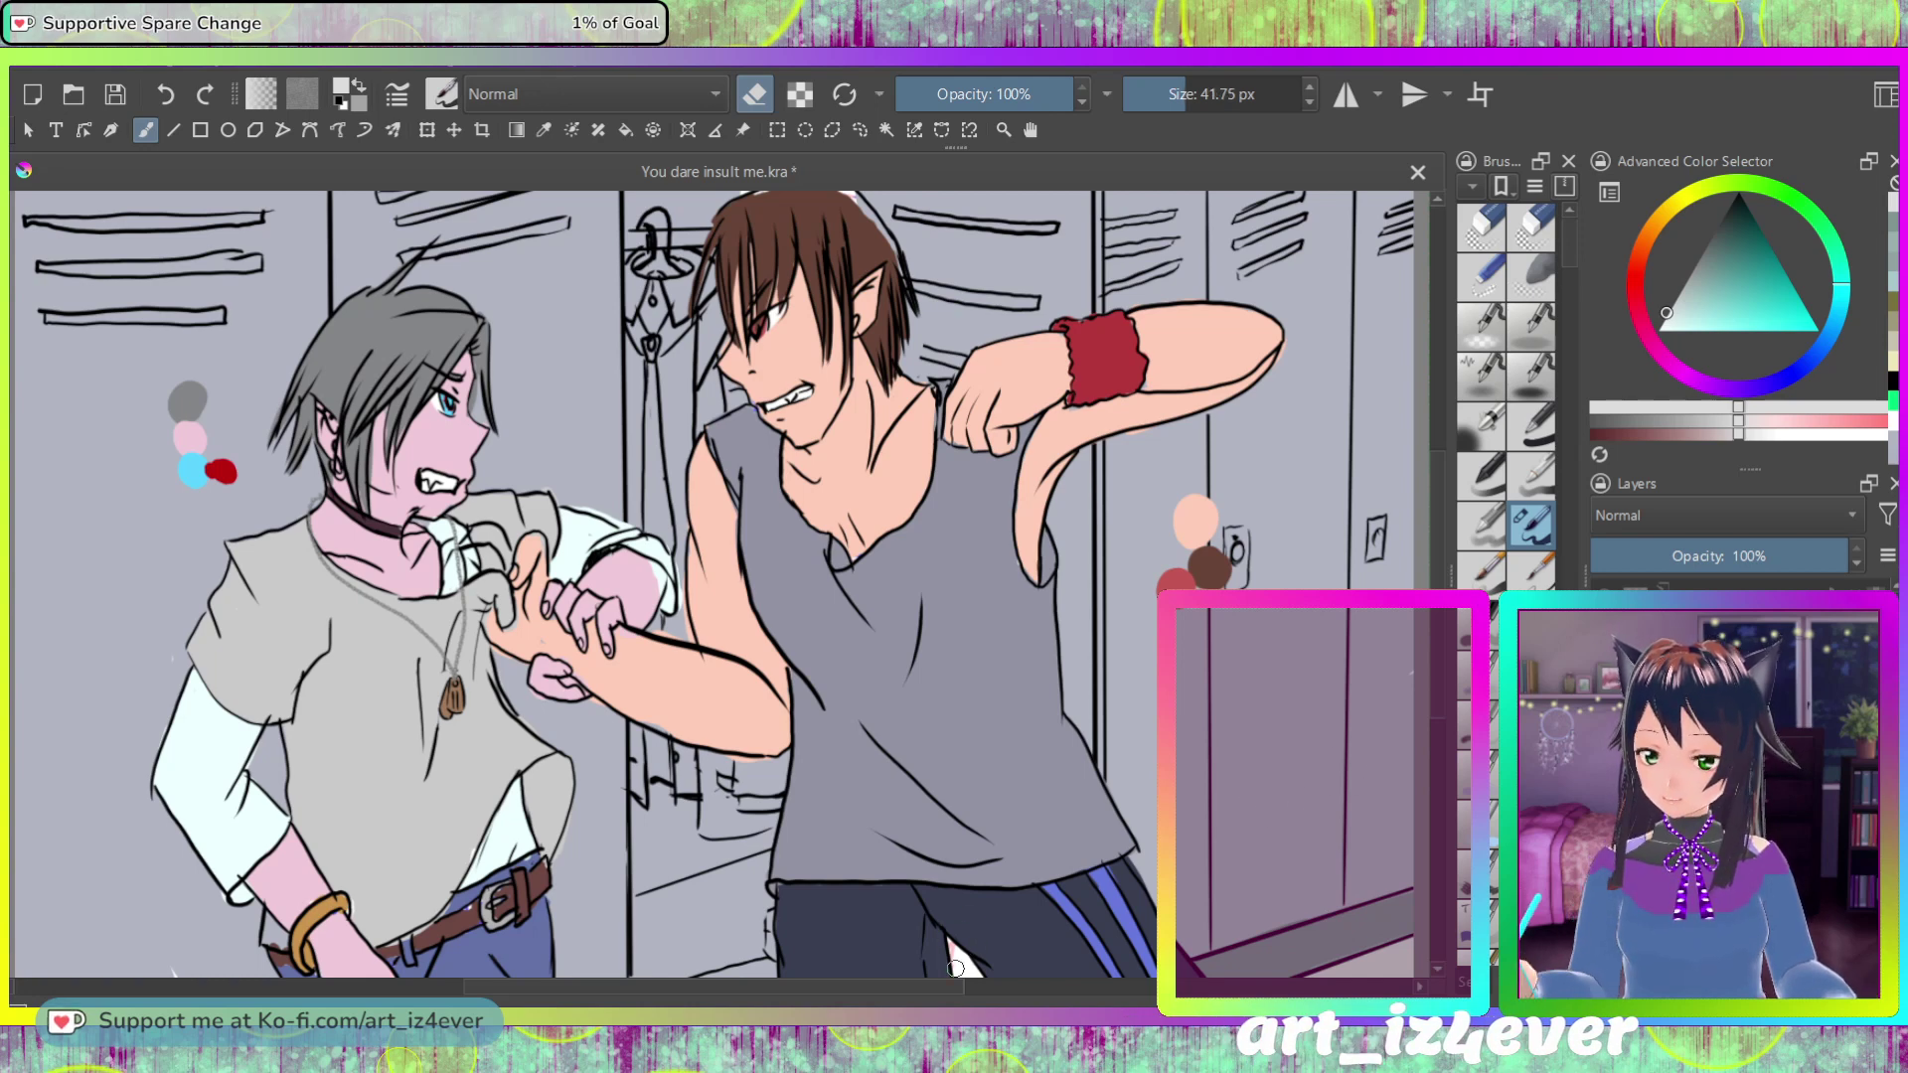
key(e)
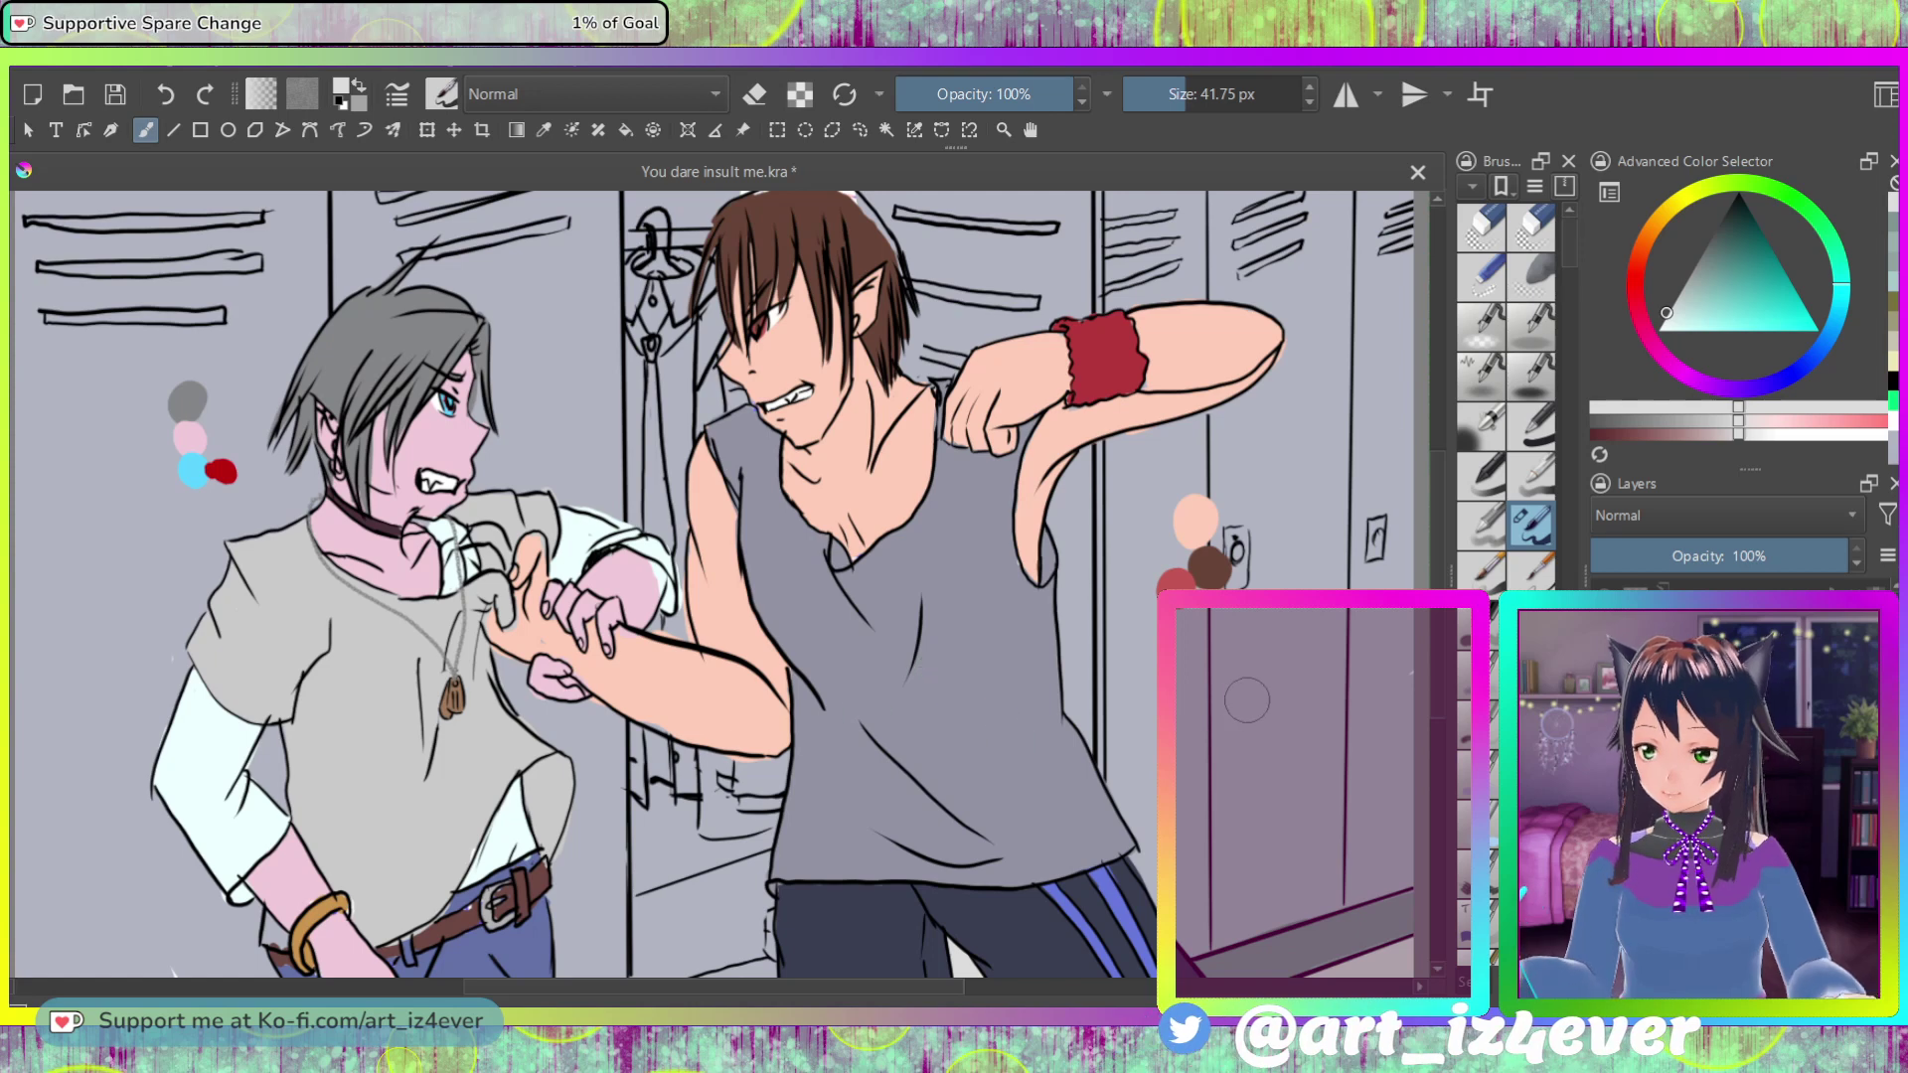
Step: Reduce the brush to 41.05 px, sample the lockers' blue-grey and touch up the paint beside the taller character's legs
shift+drag(1209, 728, 1207, 729)
ctrl+click(1148, 725)
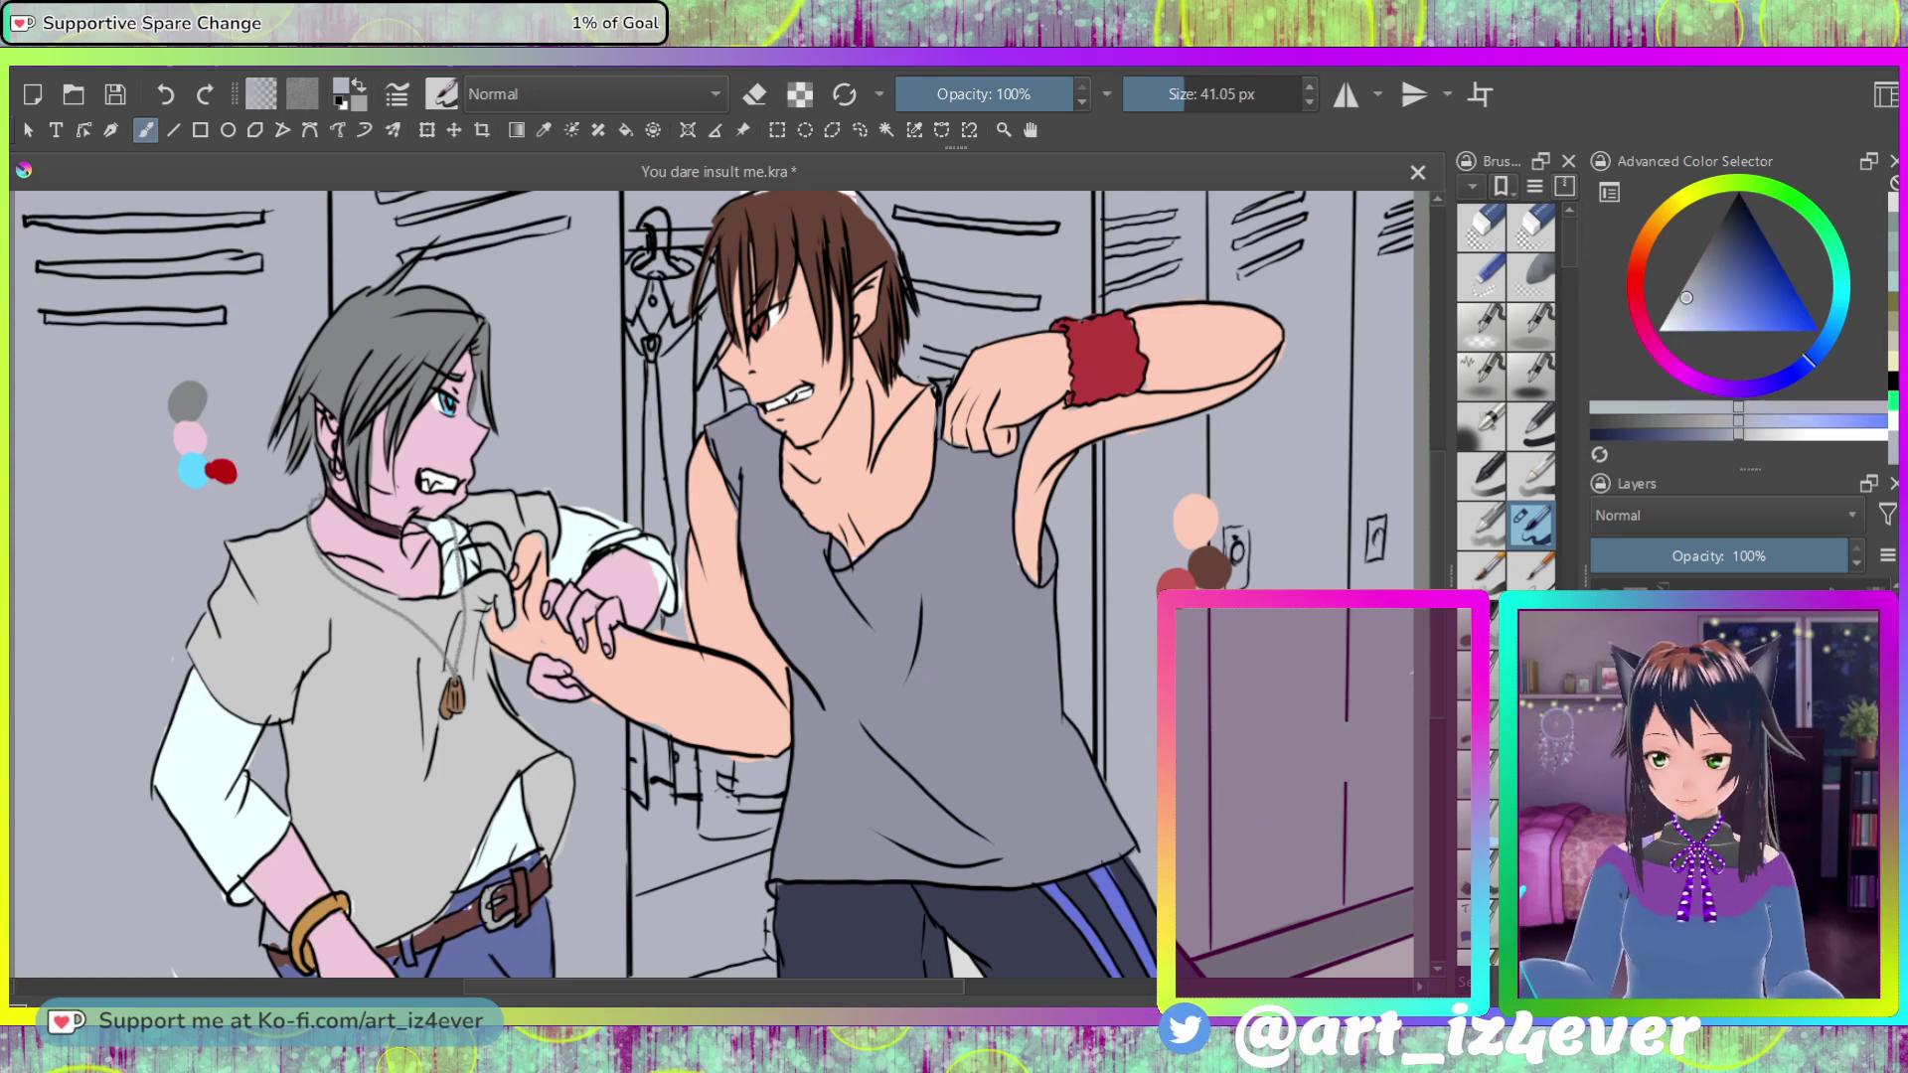
drag(975, 972, 962, 956)
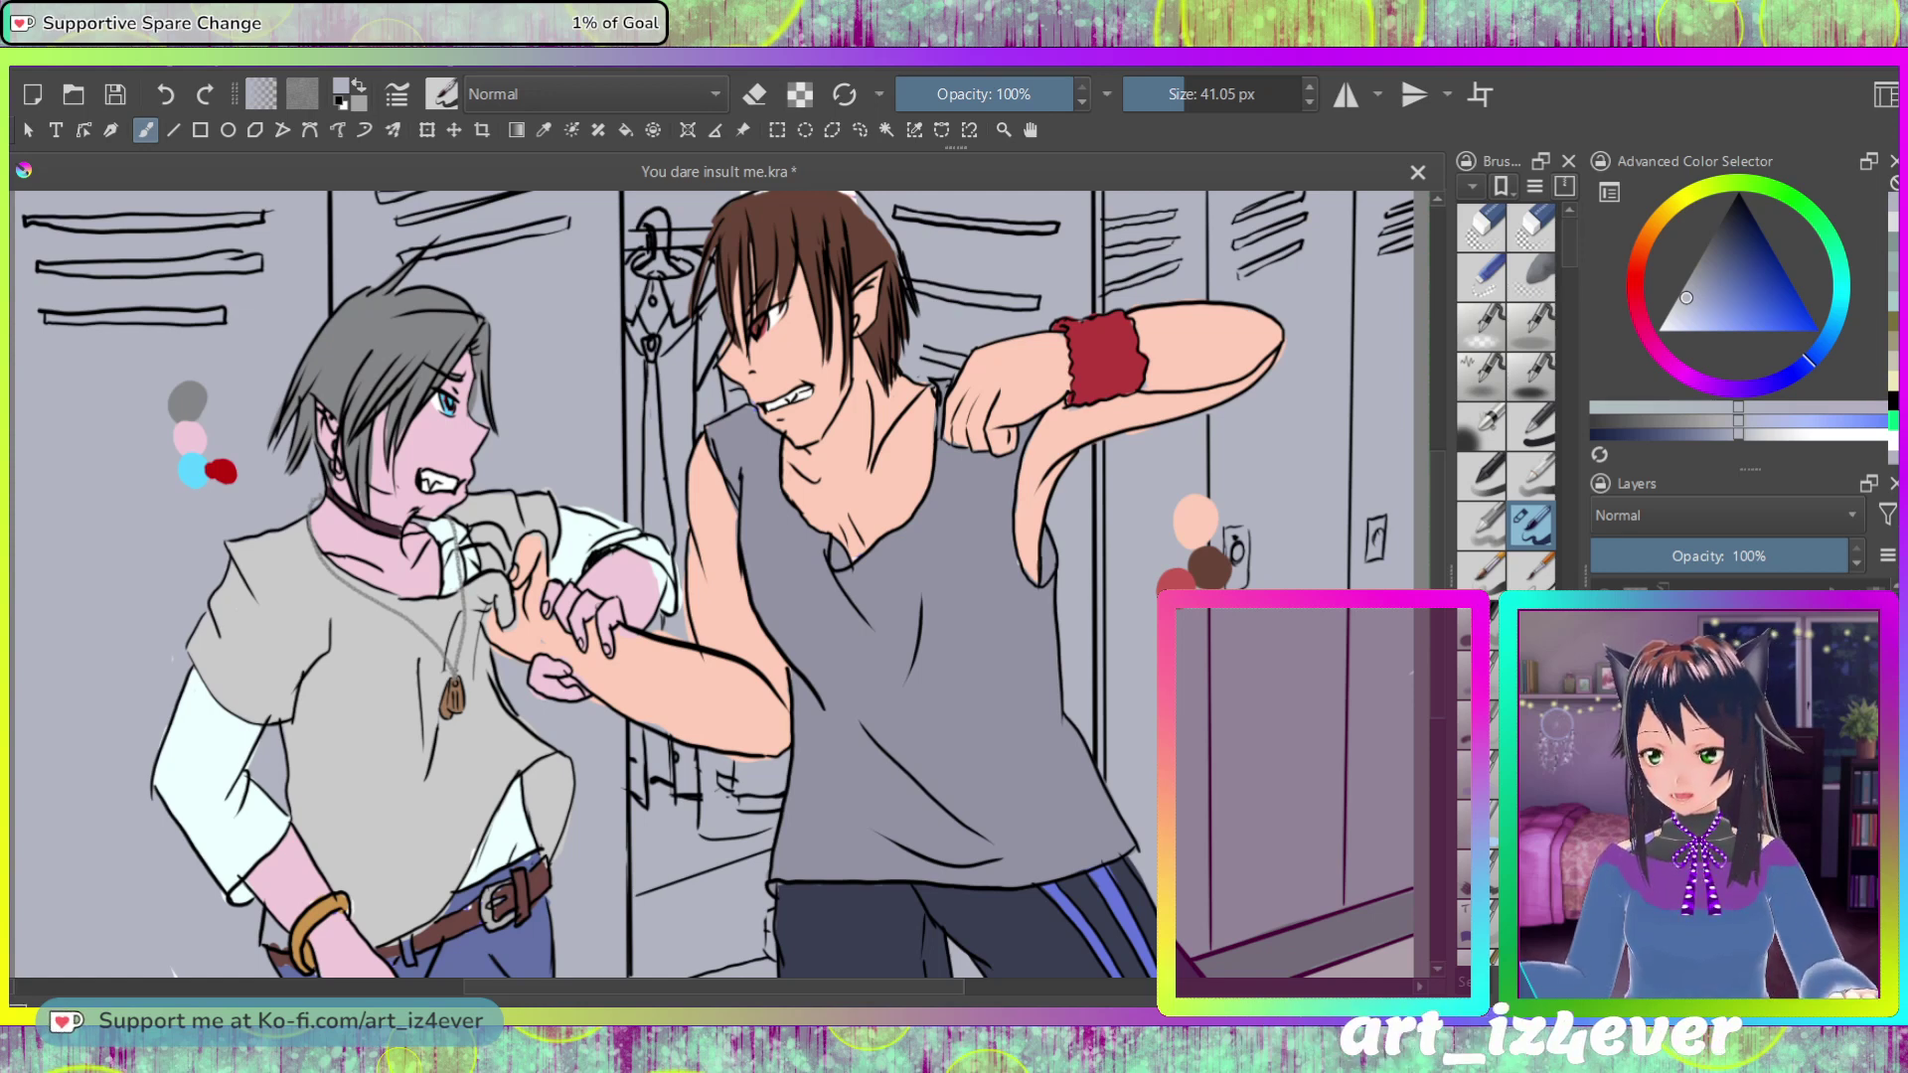
Step: Mix a very pale lavender-blue and colour the shirt hanging in the open locker with it
click(1676, 320)
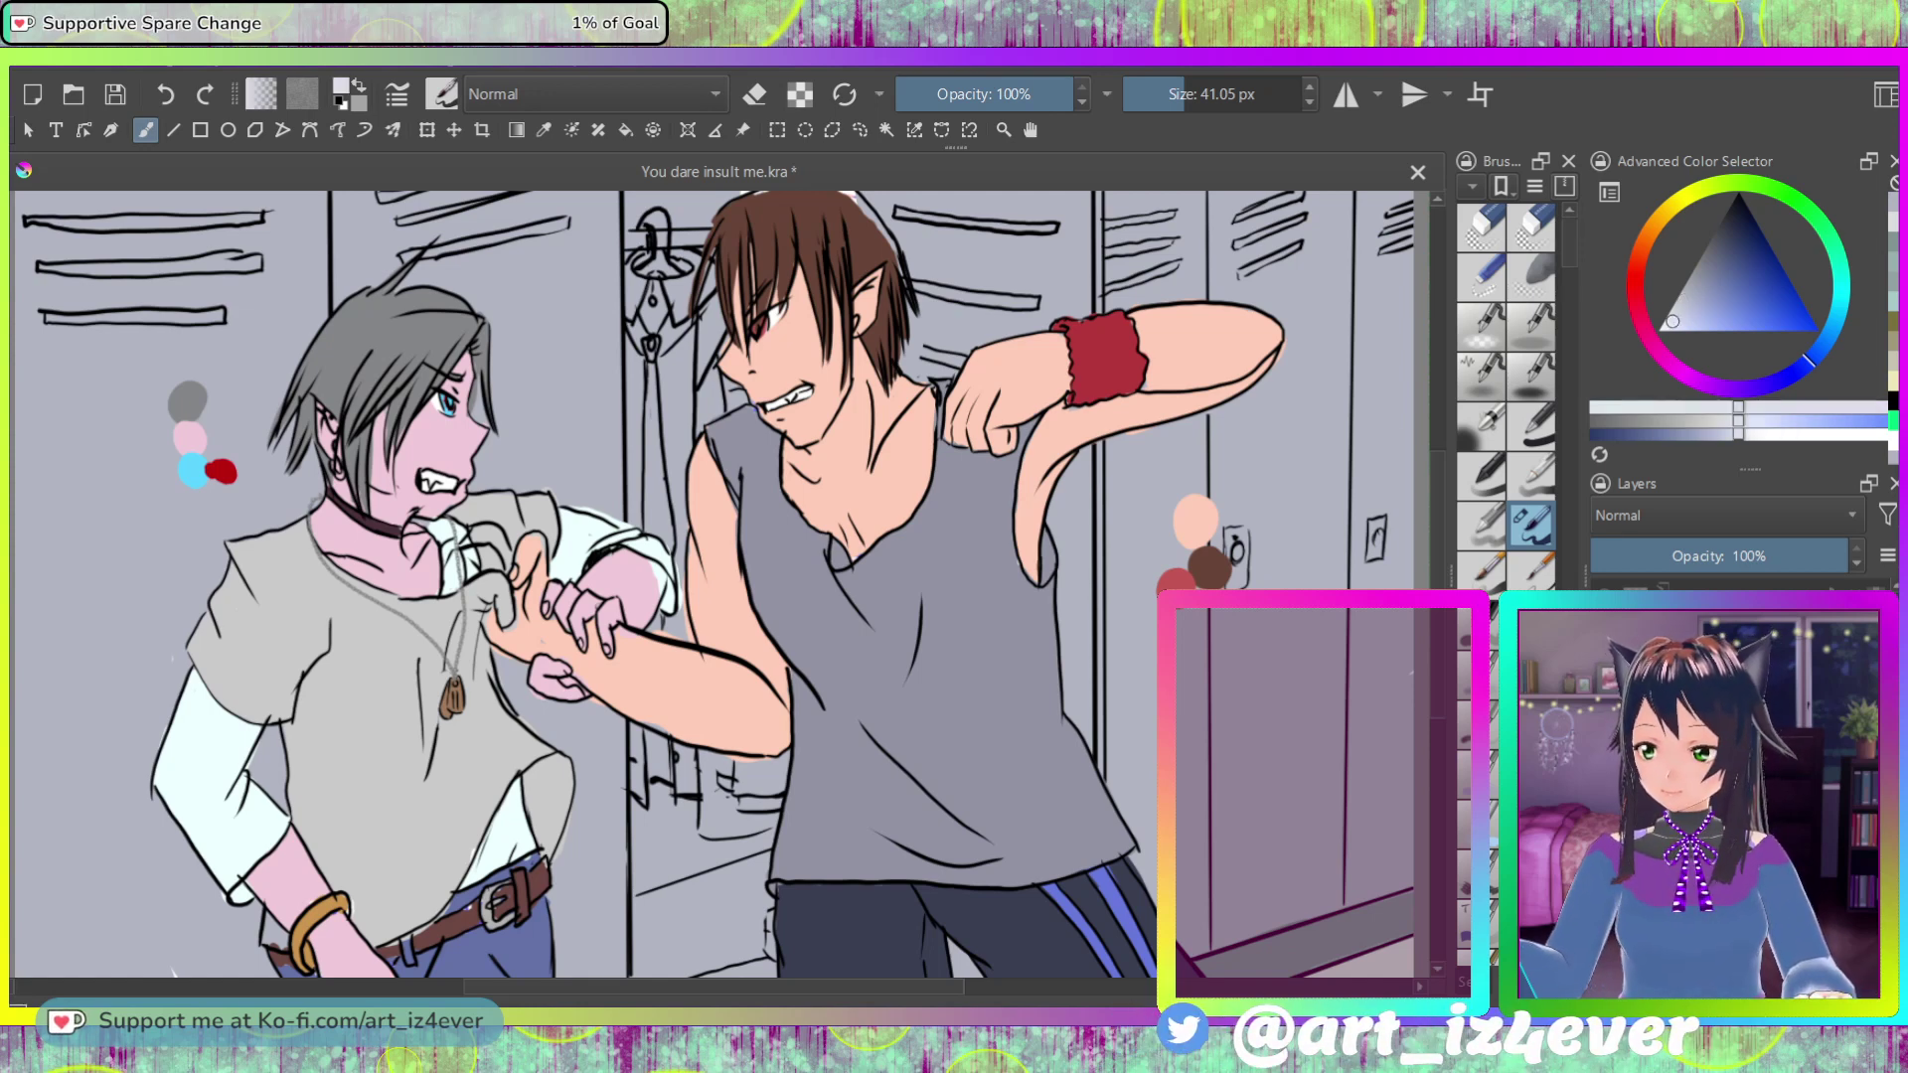
click(1673, 332)
click(1677, 332)
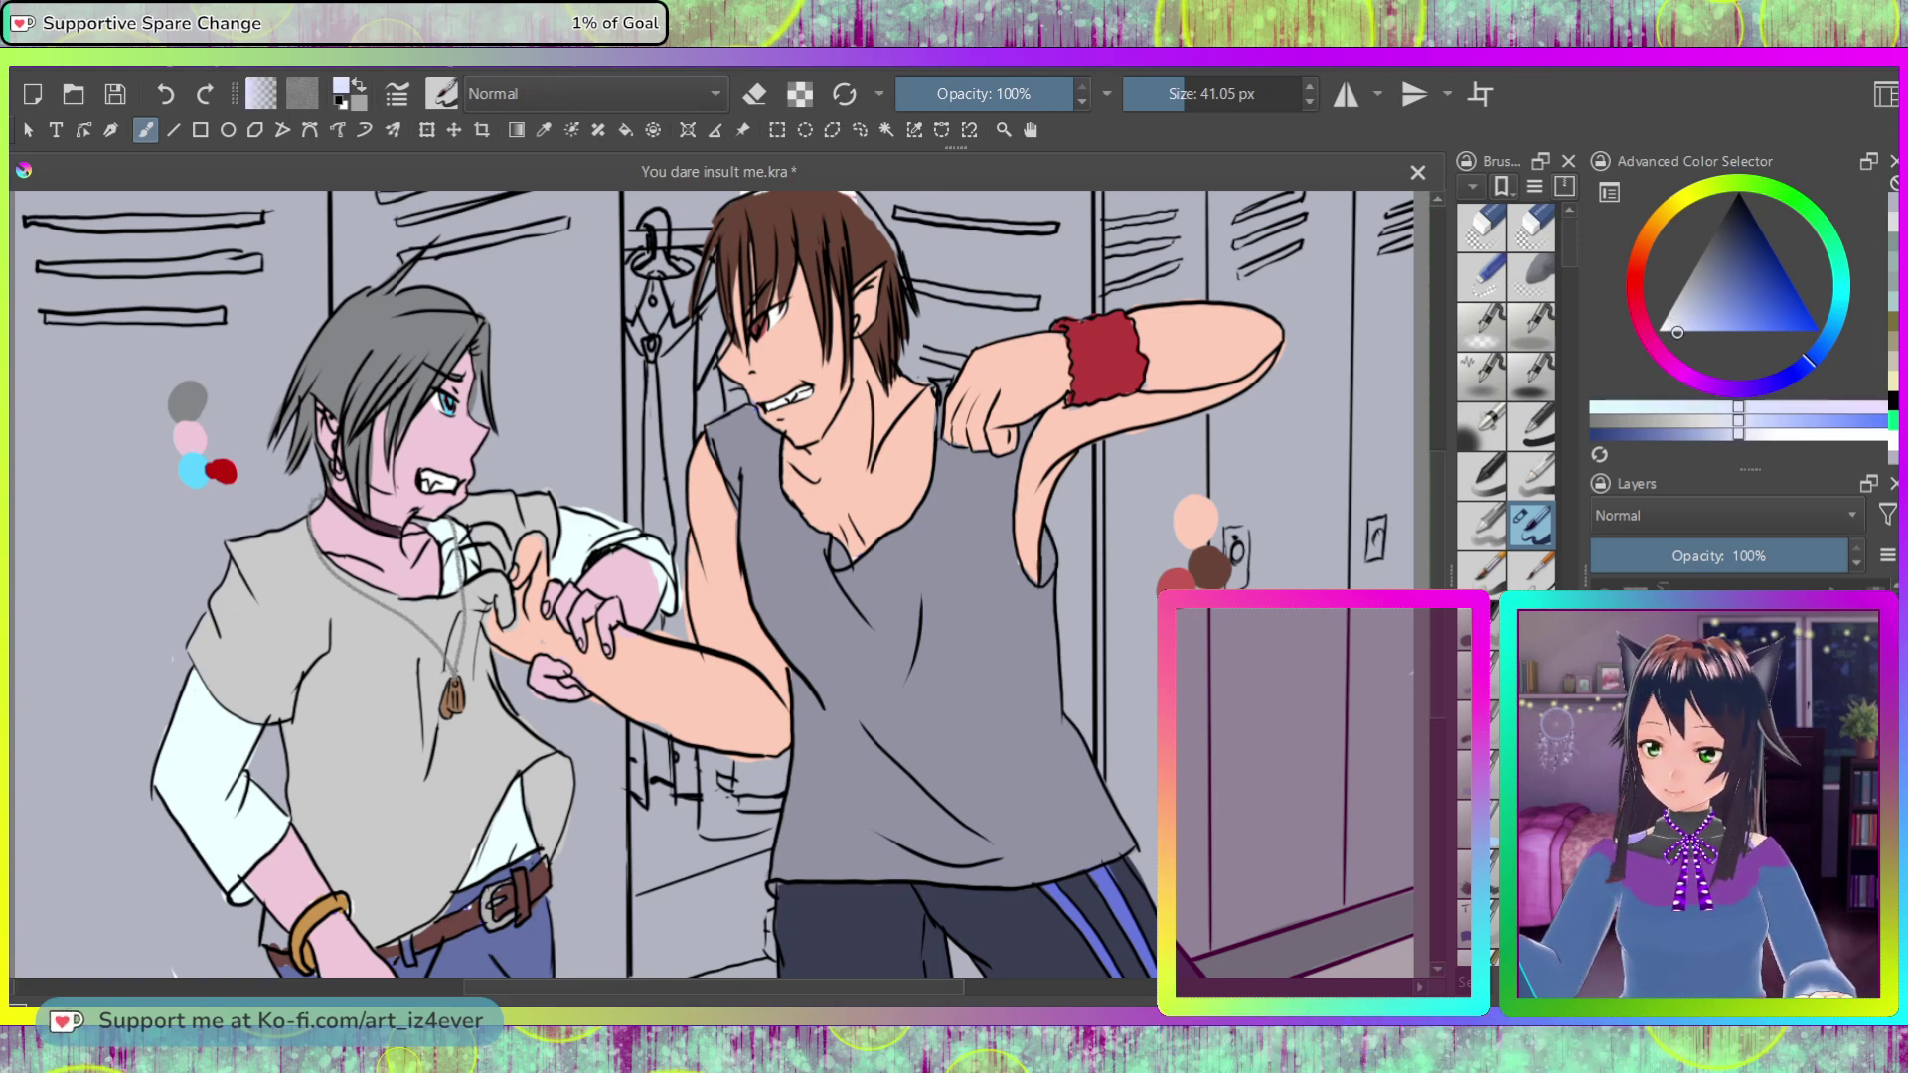
mouse_move(673, 481)
mouse_down()
mouse_move(664, 358)
mouse_move(692, 333)
mouse_move(668, 770)
mouse_move(680, 783)
mouse_move(690, 746)
mouse_move(691, 783)
mouse_move(690, 744)
mouse_move(635, 772)
mouse_up()
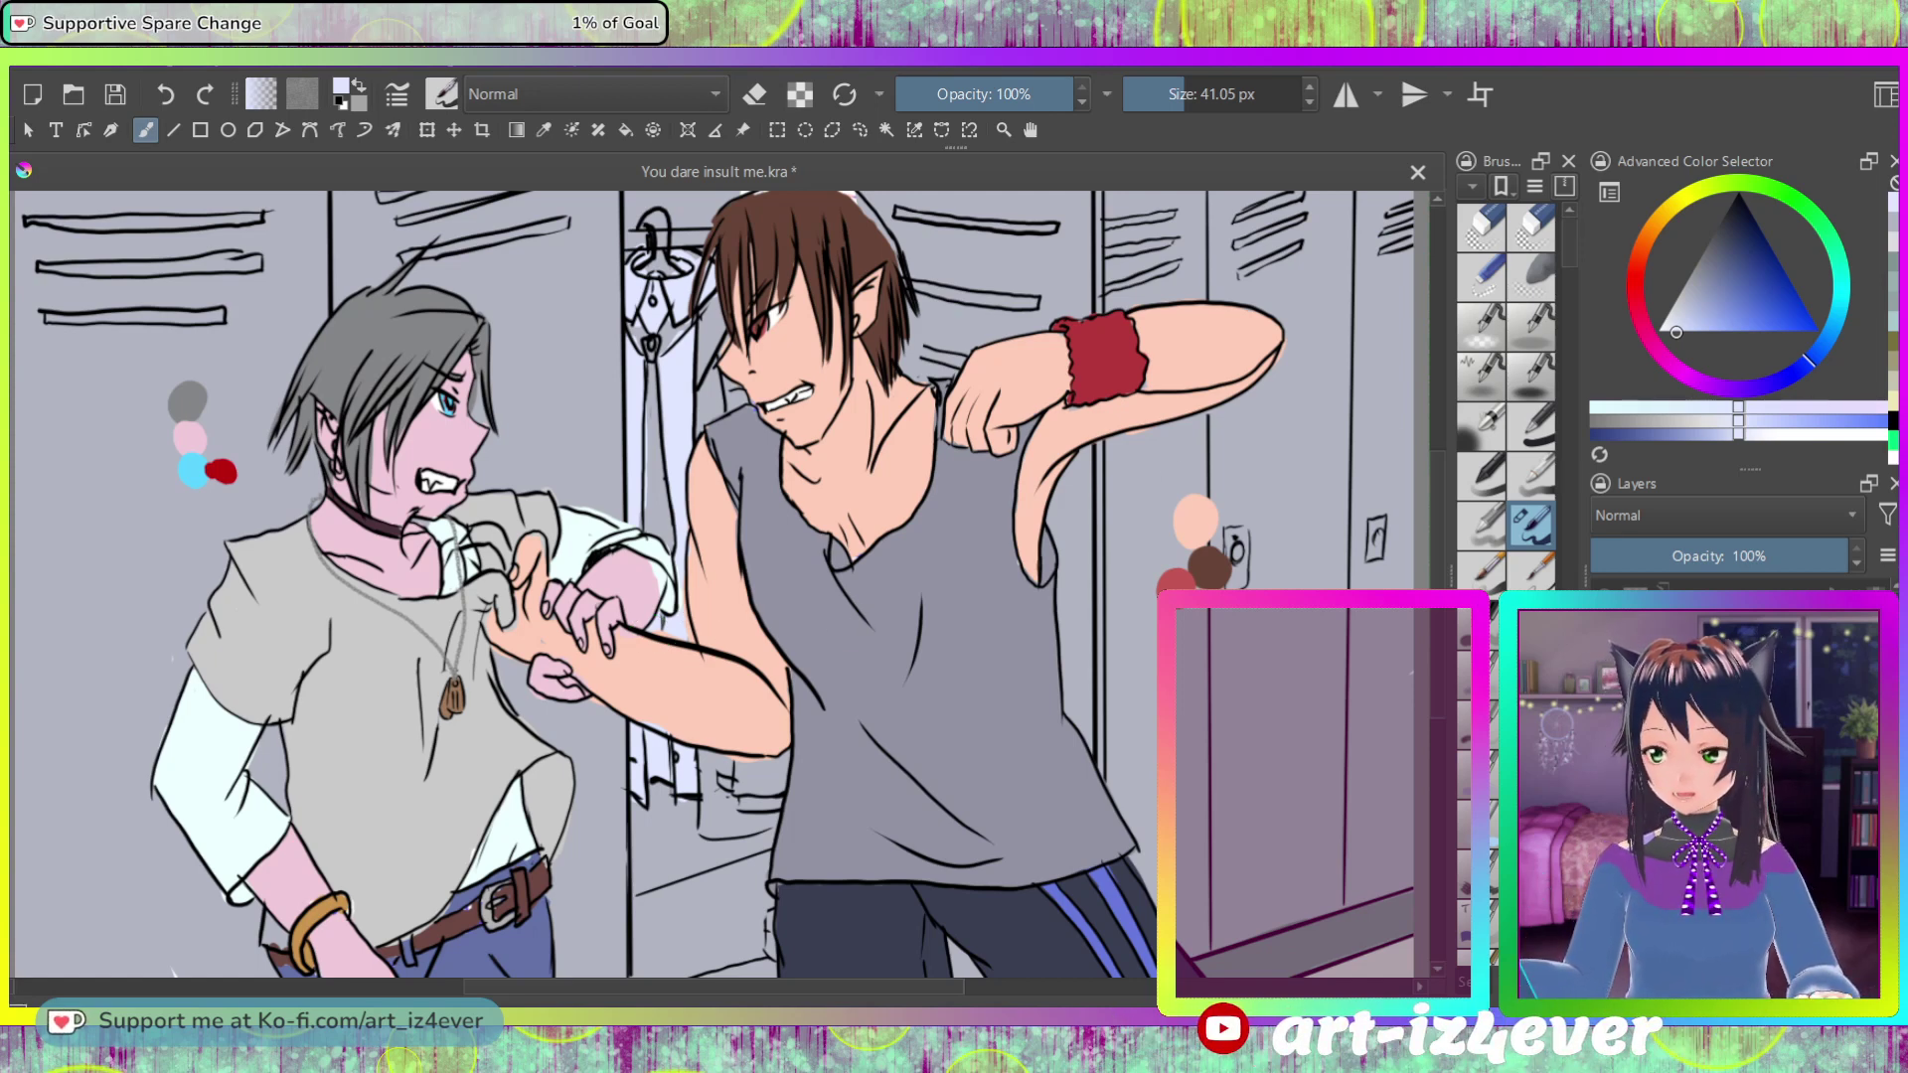
Step: Choose a dark muted red and paint the hanging shirt's tie and collar trim with it
click(1636, 287)
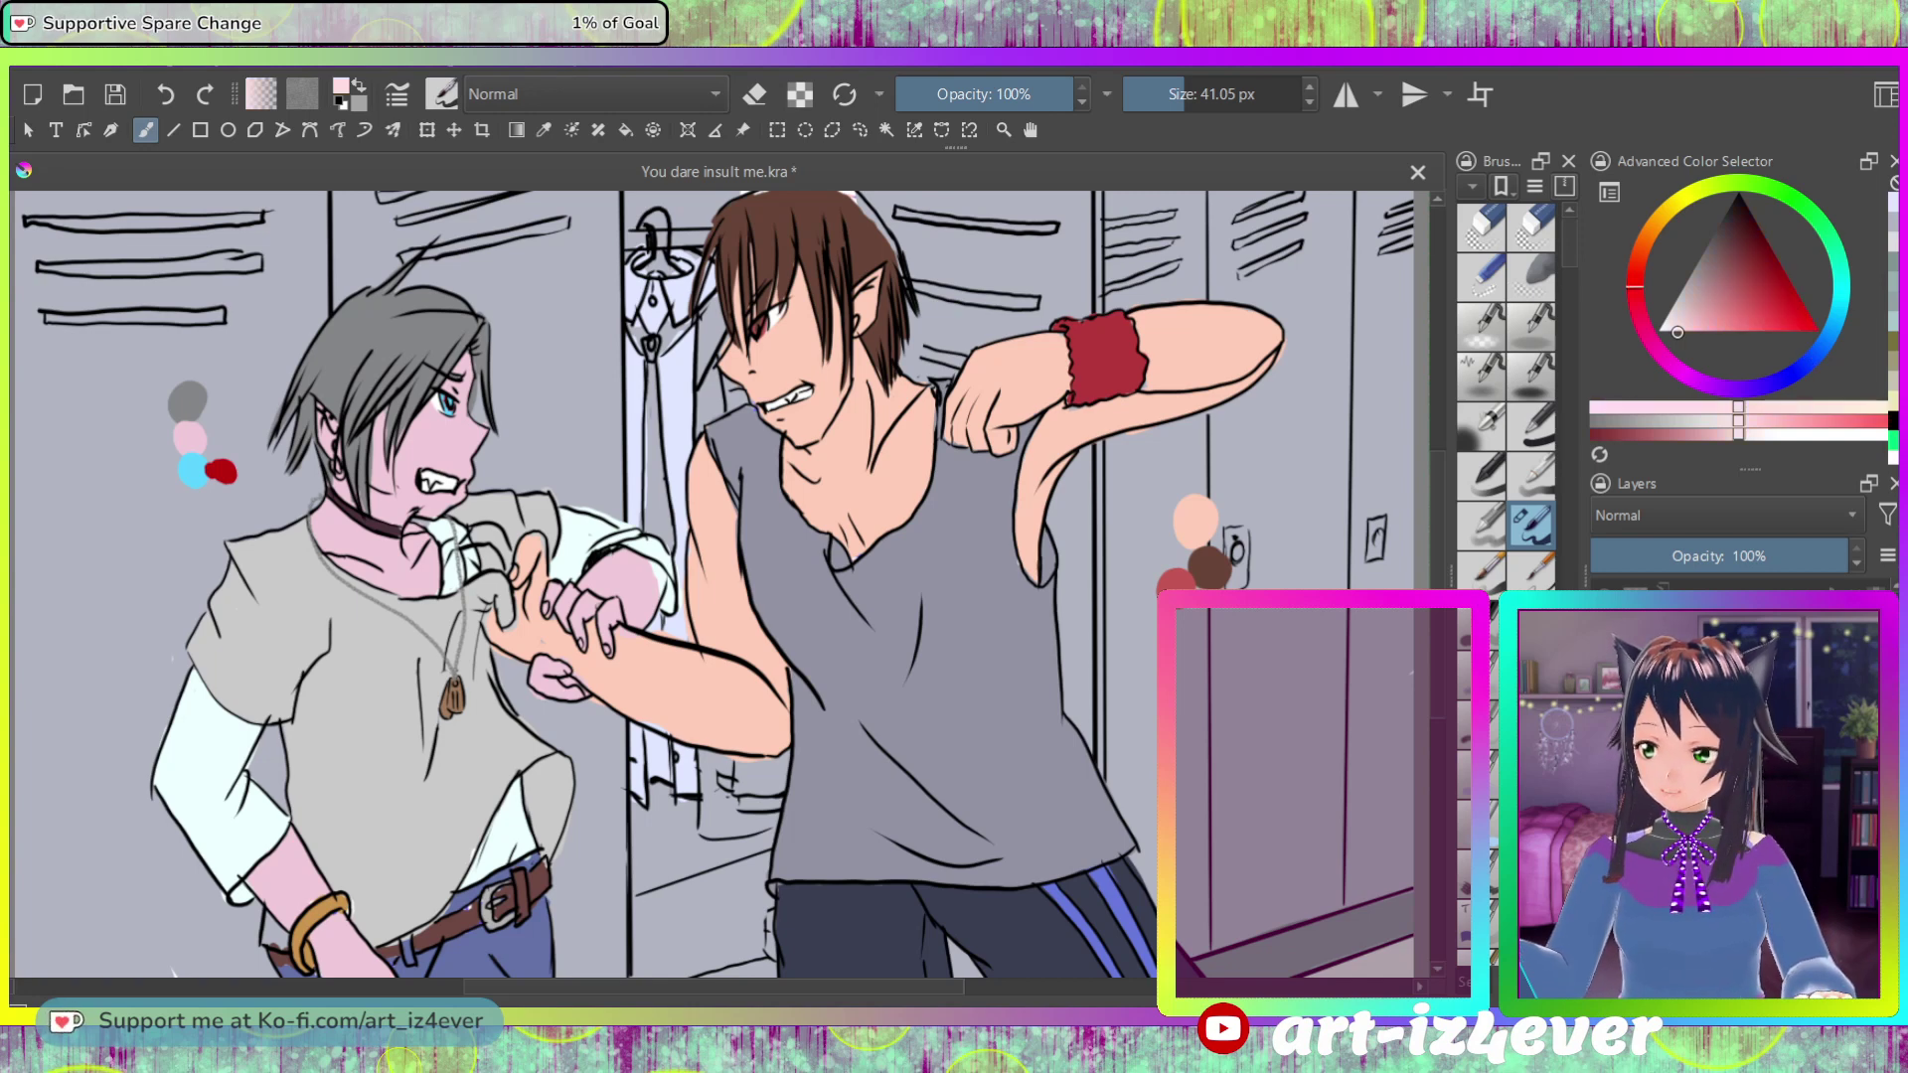
drag(1687, 313, 1741, 268)
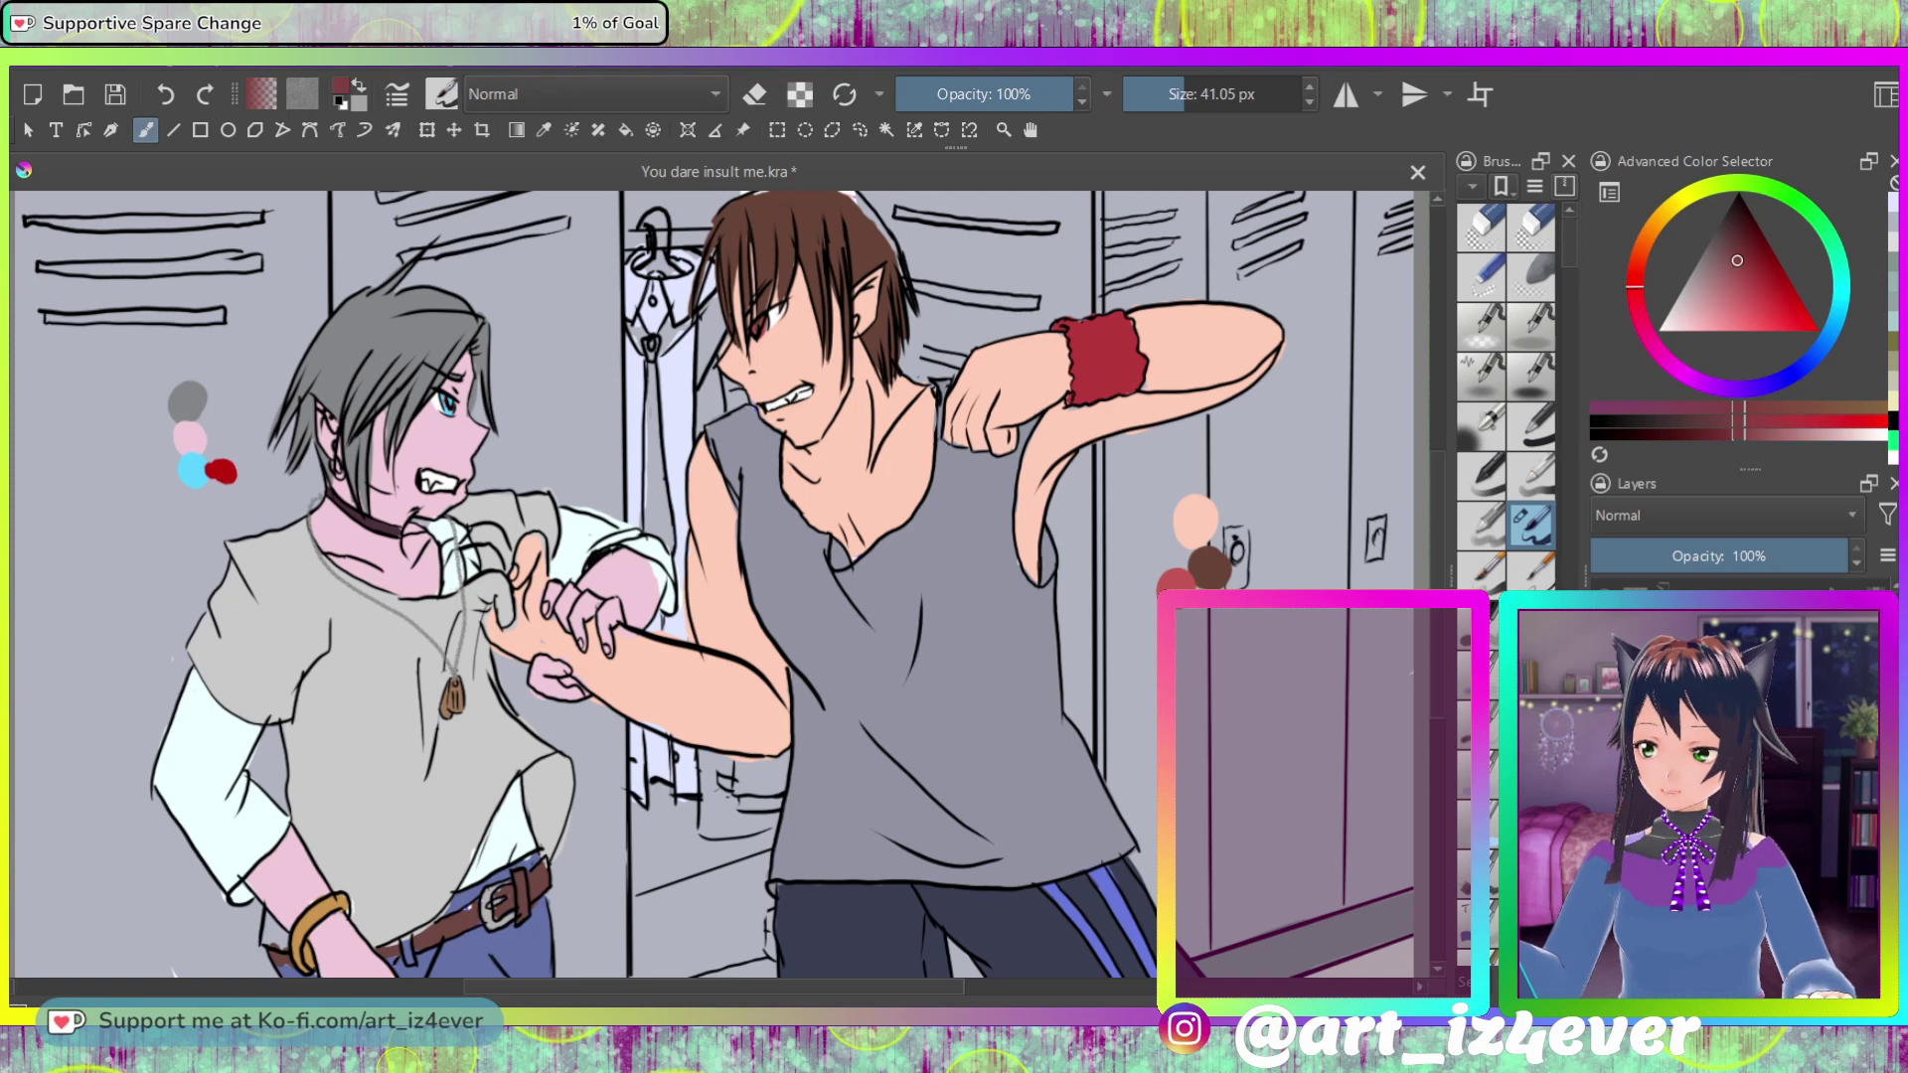
mouse_move(646, 472)
mouse_down()
mouse_move(650, 534)
mouse_move(658, 410)
mouse_up()
drag(661, 480, 655, 503)
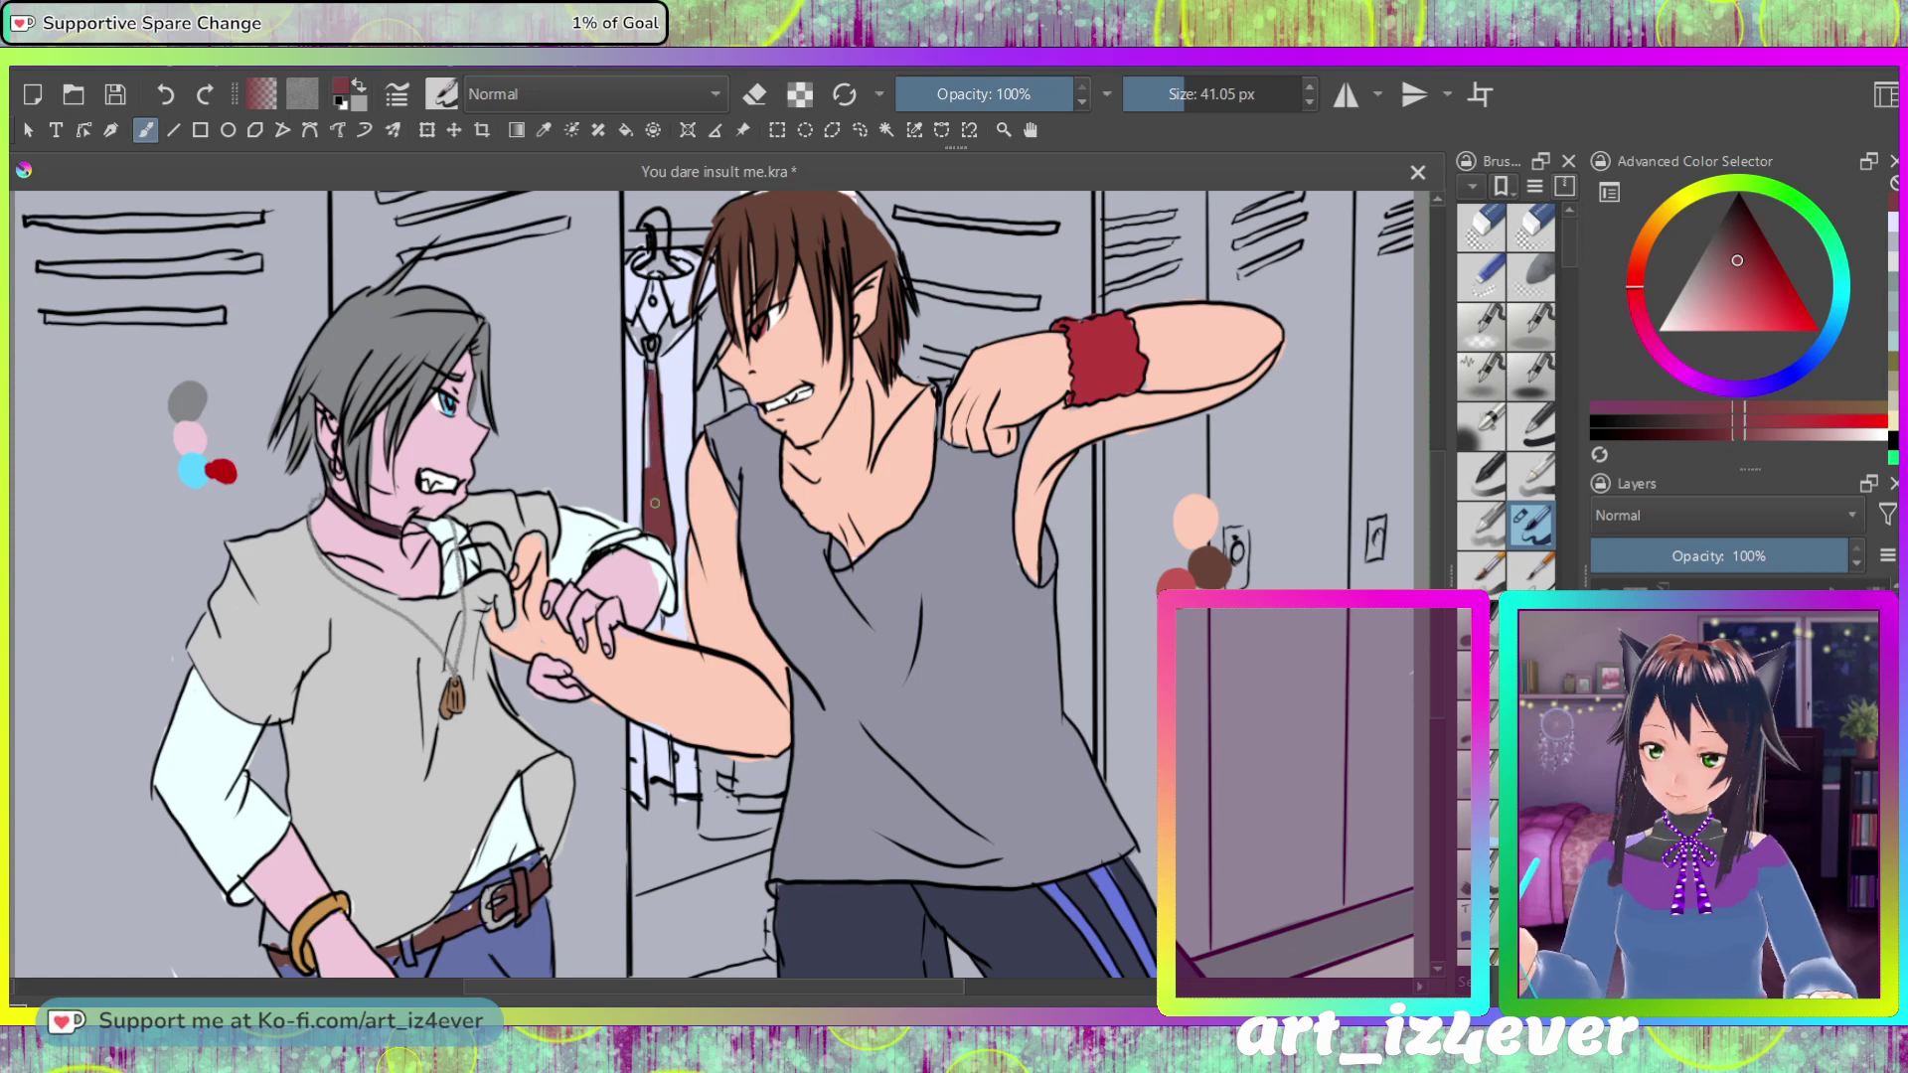
drag(652, 378, 663, 338)
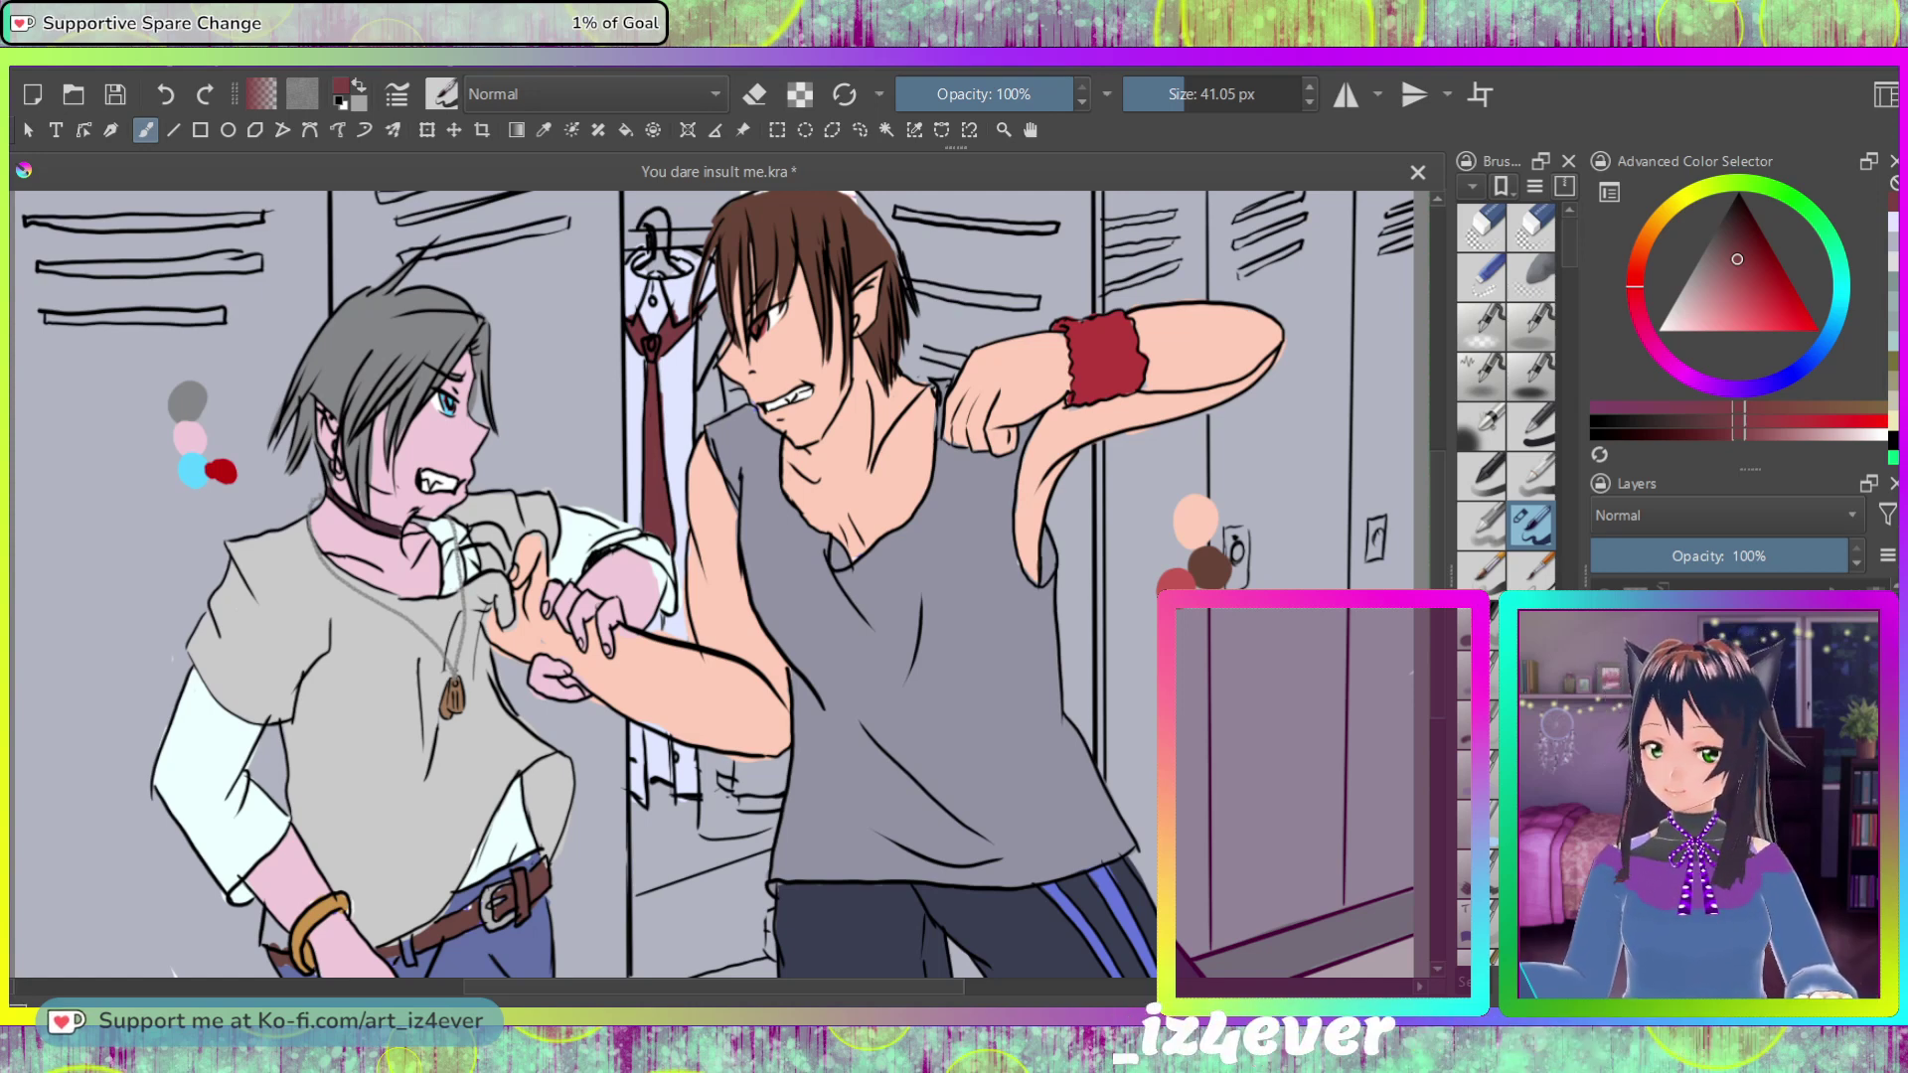
Step: Mix a very dark navy and paint the jacket hanging behind the shirt, above and below the taller character's arm
drag(1735, 267, 1723, 224)
click(1784, 377)
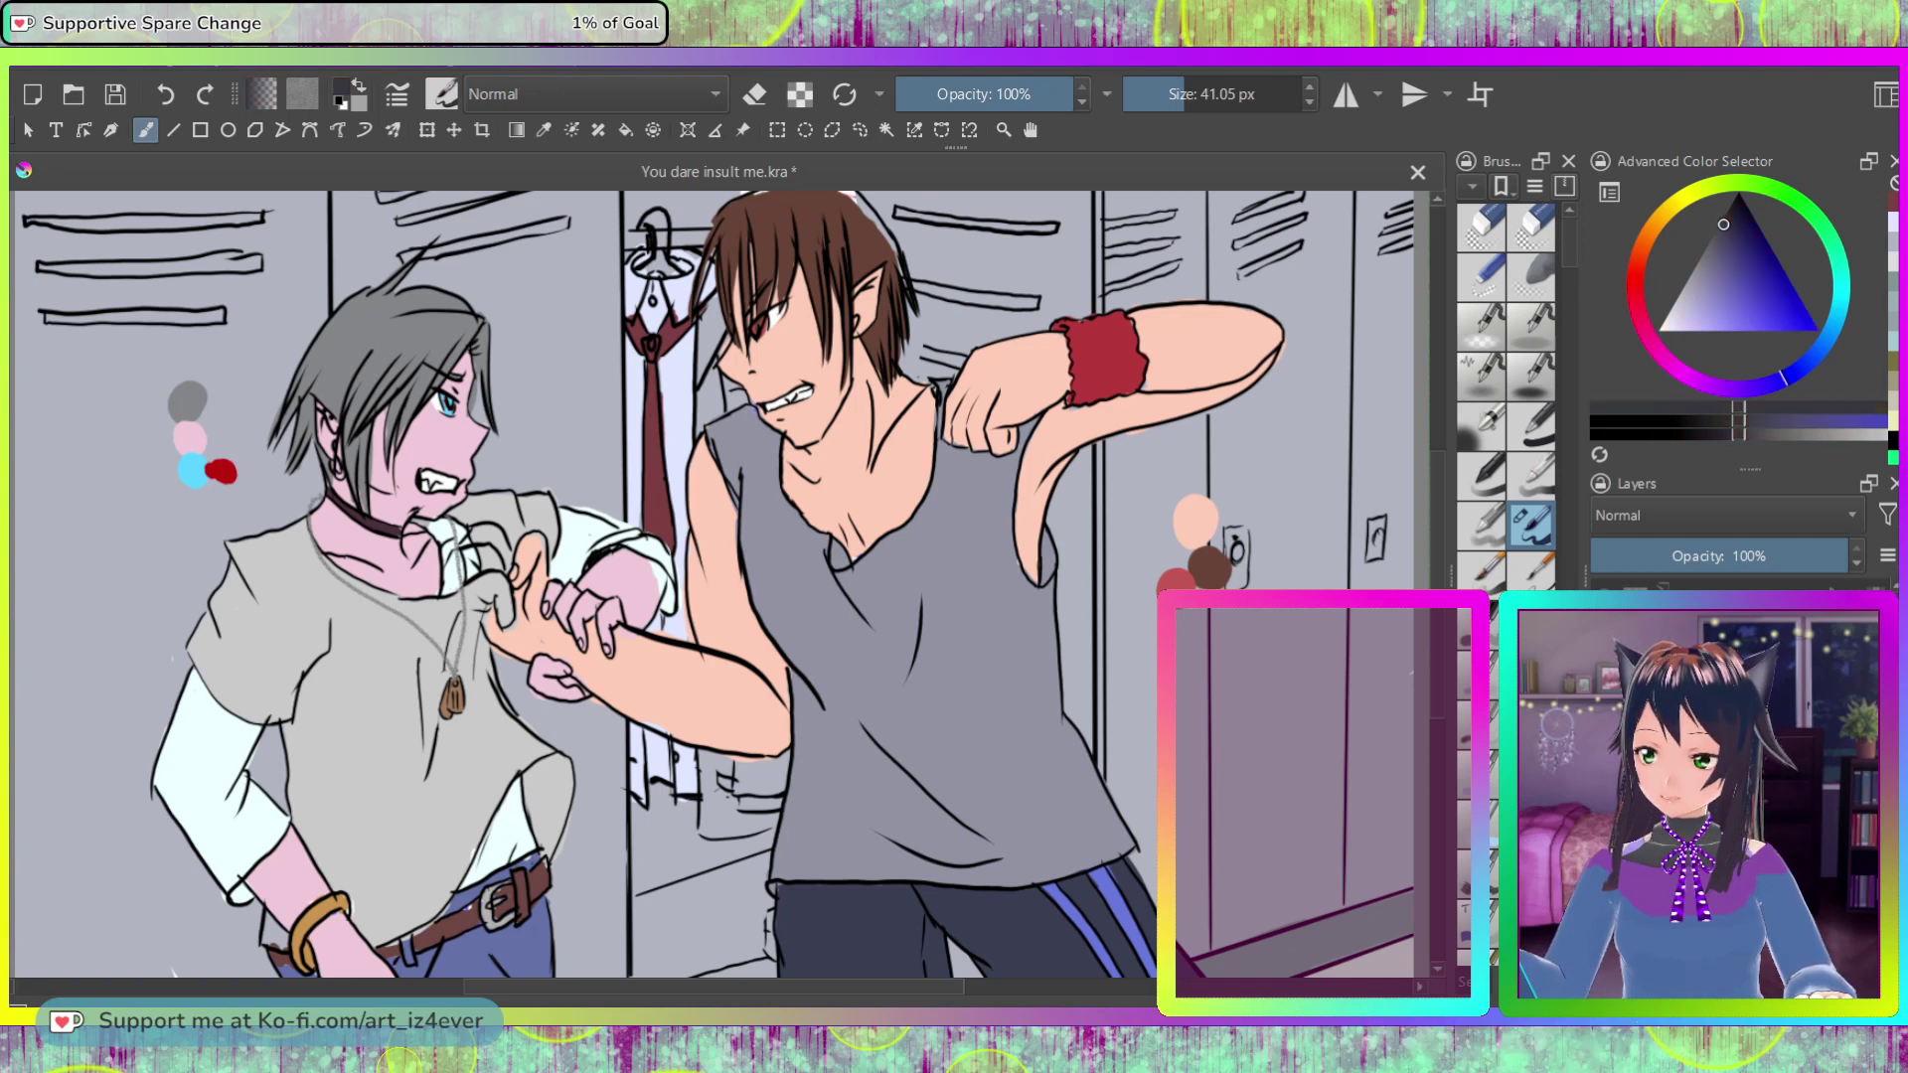
click(1736, 221)
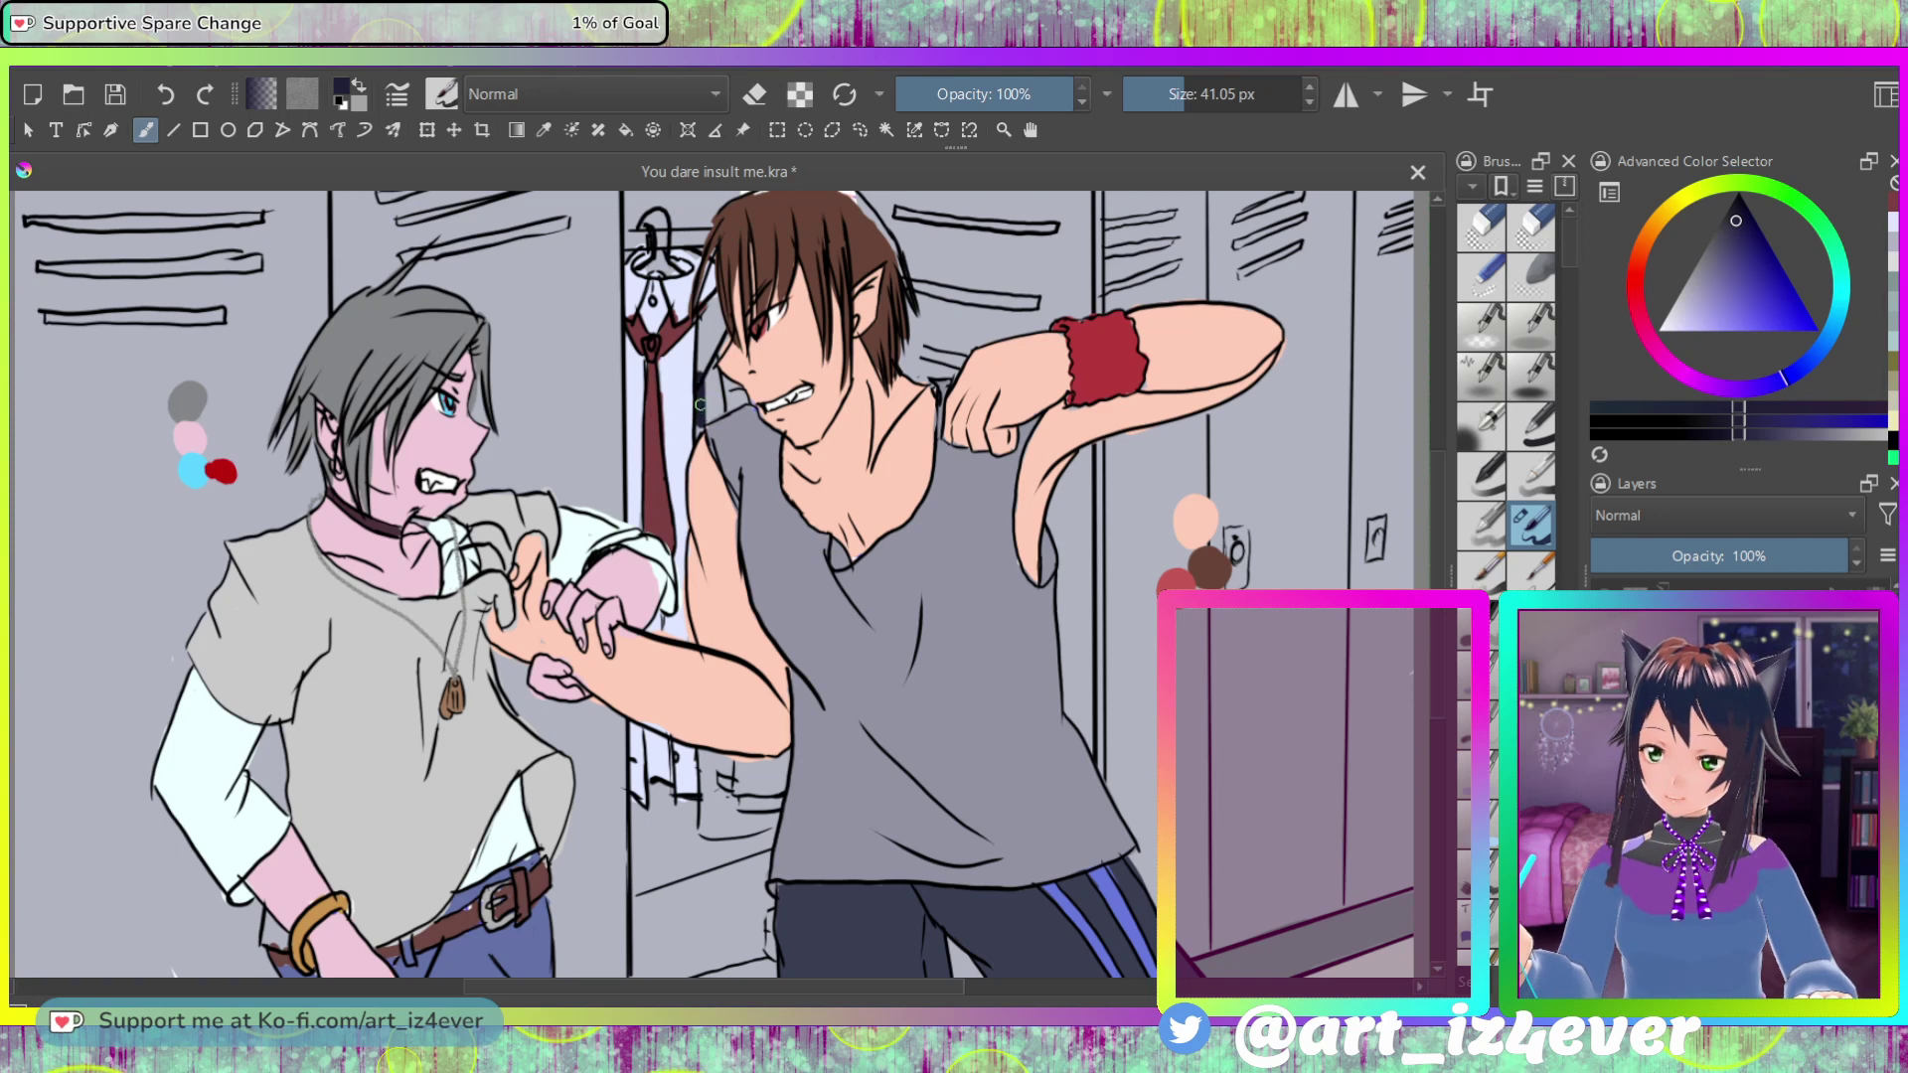
mouse_move(704, 433)
mouse_down()
mouse_move(748, 383)
mouse_move(736, 398)
mouse_move(722, 308)
mouse_move(706, 383)
mouse_move(707, 328)
mouse_up()
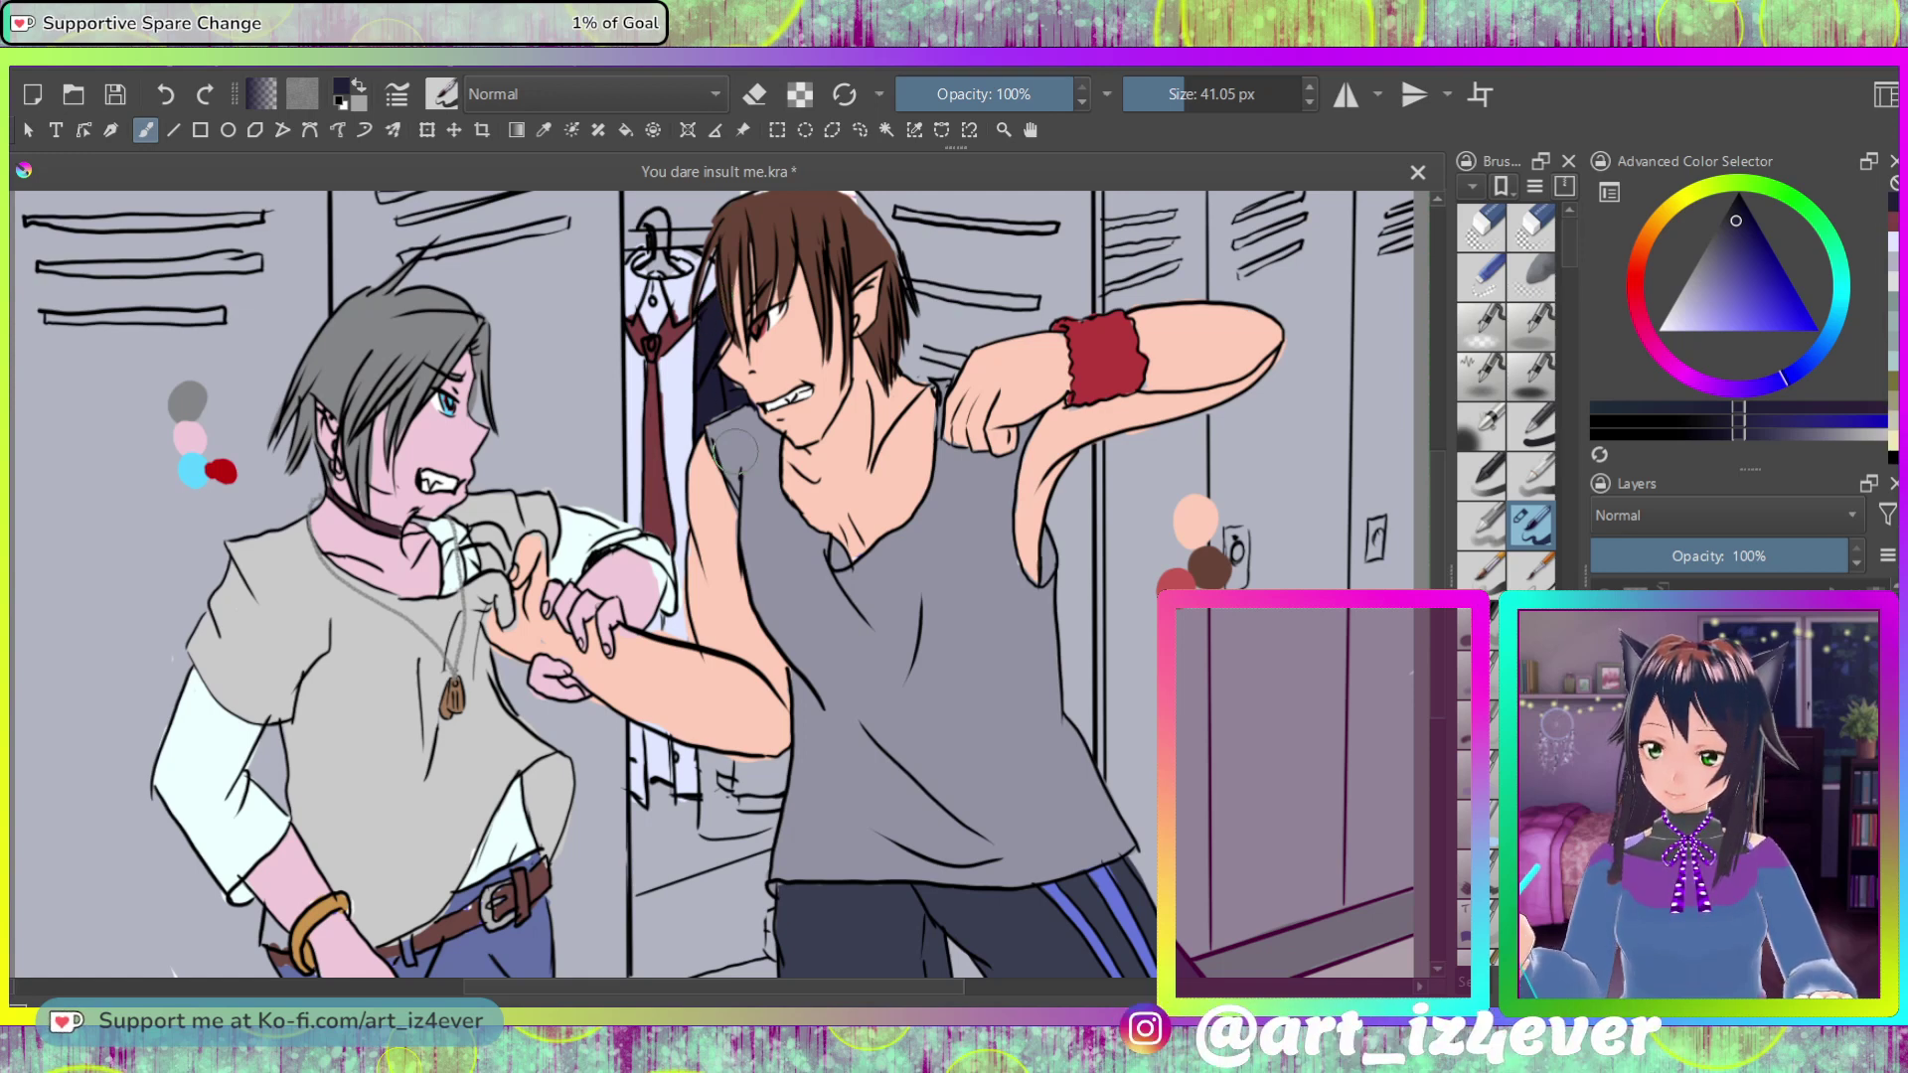
mouse_move(722, 755)
mouse_down()
mouse_move(770, 795)
mouse_move(785, 785)
mouse_move(783, 753)
mouse_move(755, 828)
mouse_move(711, 830)
mouse_move(715, 775)
mouse_up()
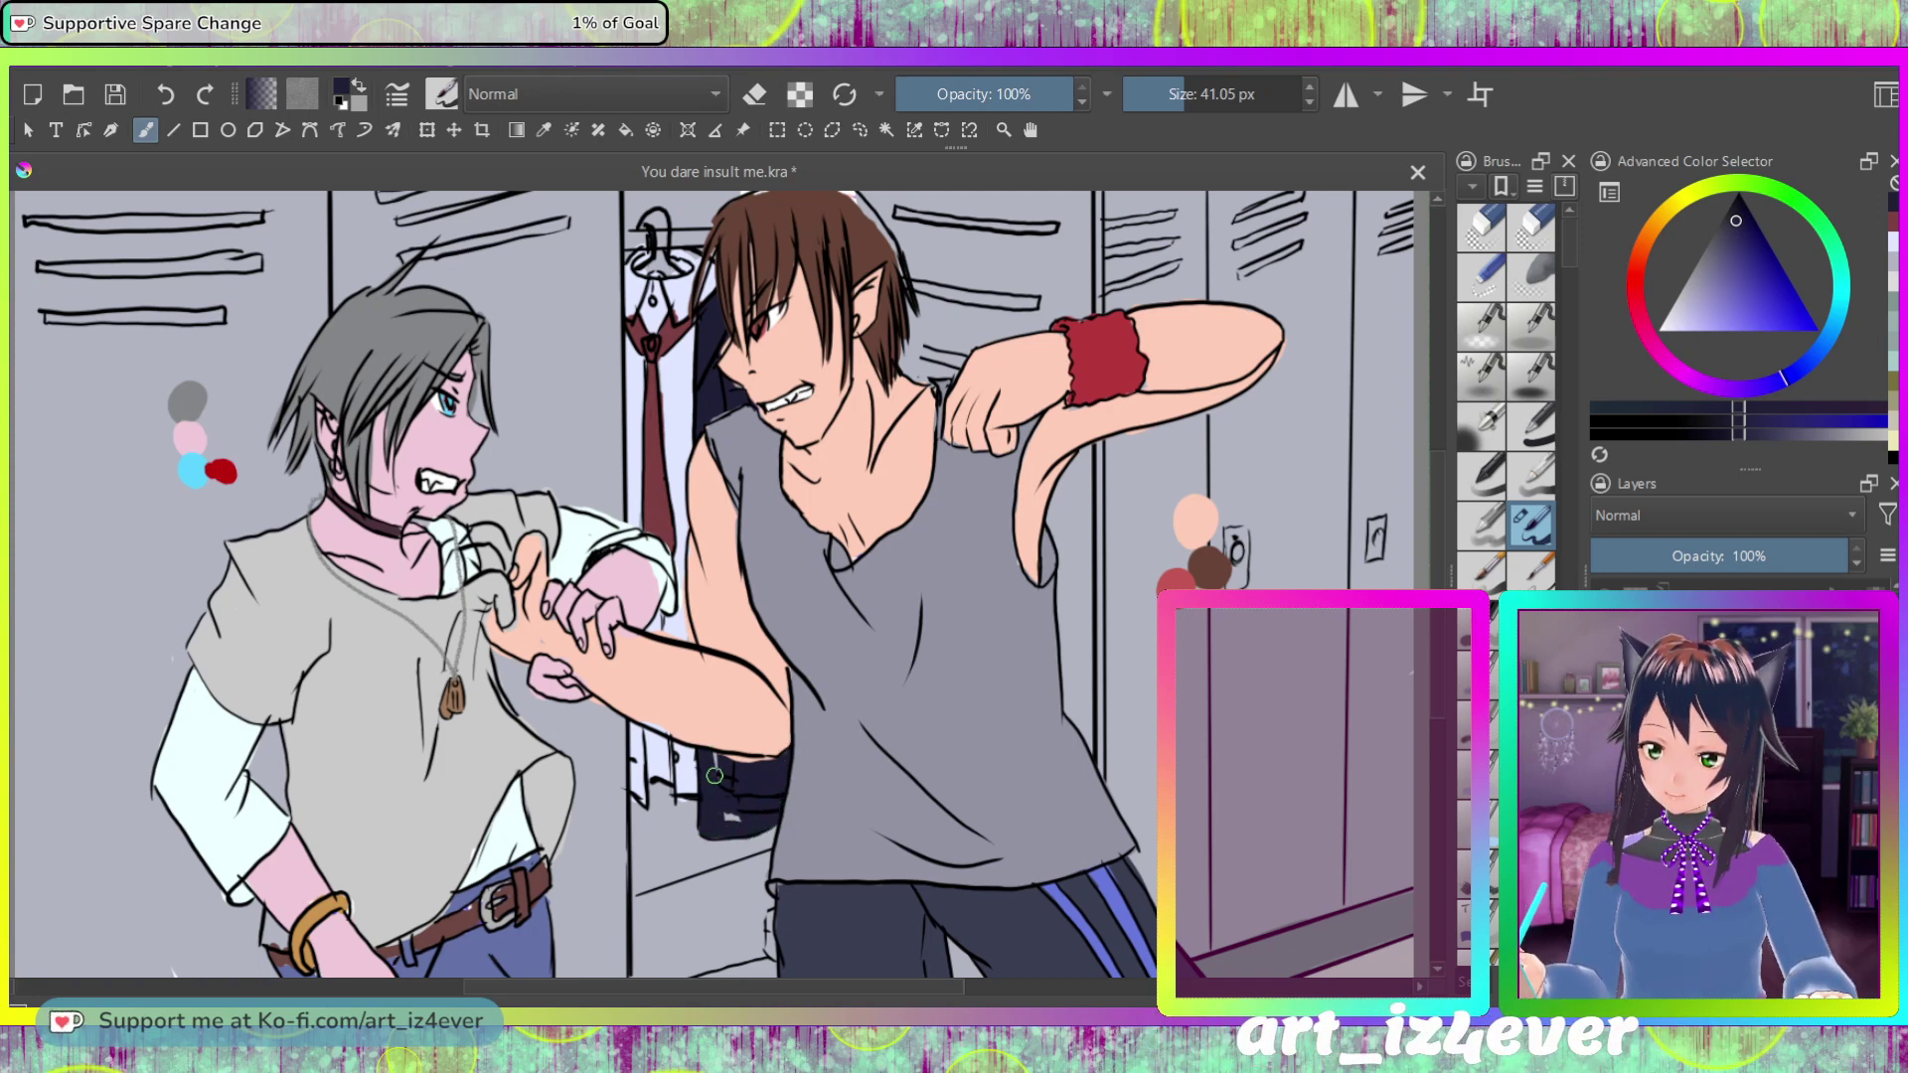
Step: Sample the shirt's pale lavender-blue and paint the small light detail near the navy jacket's hem, undoing the stray stroke
ctrl+click(752, 407)
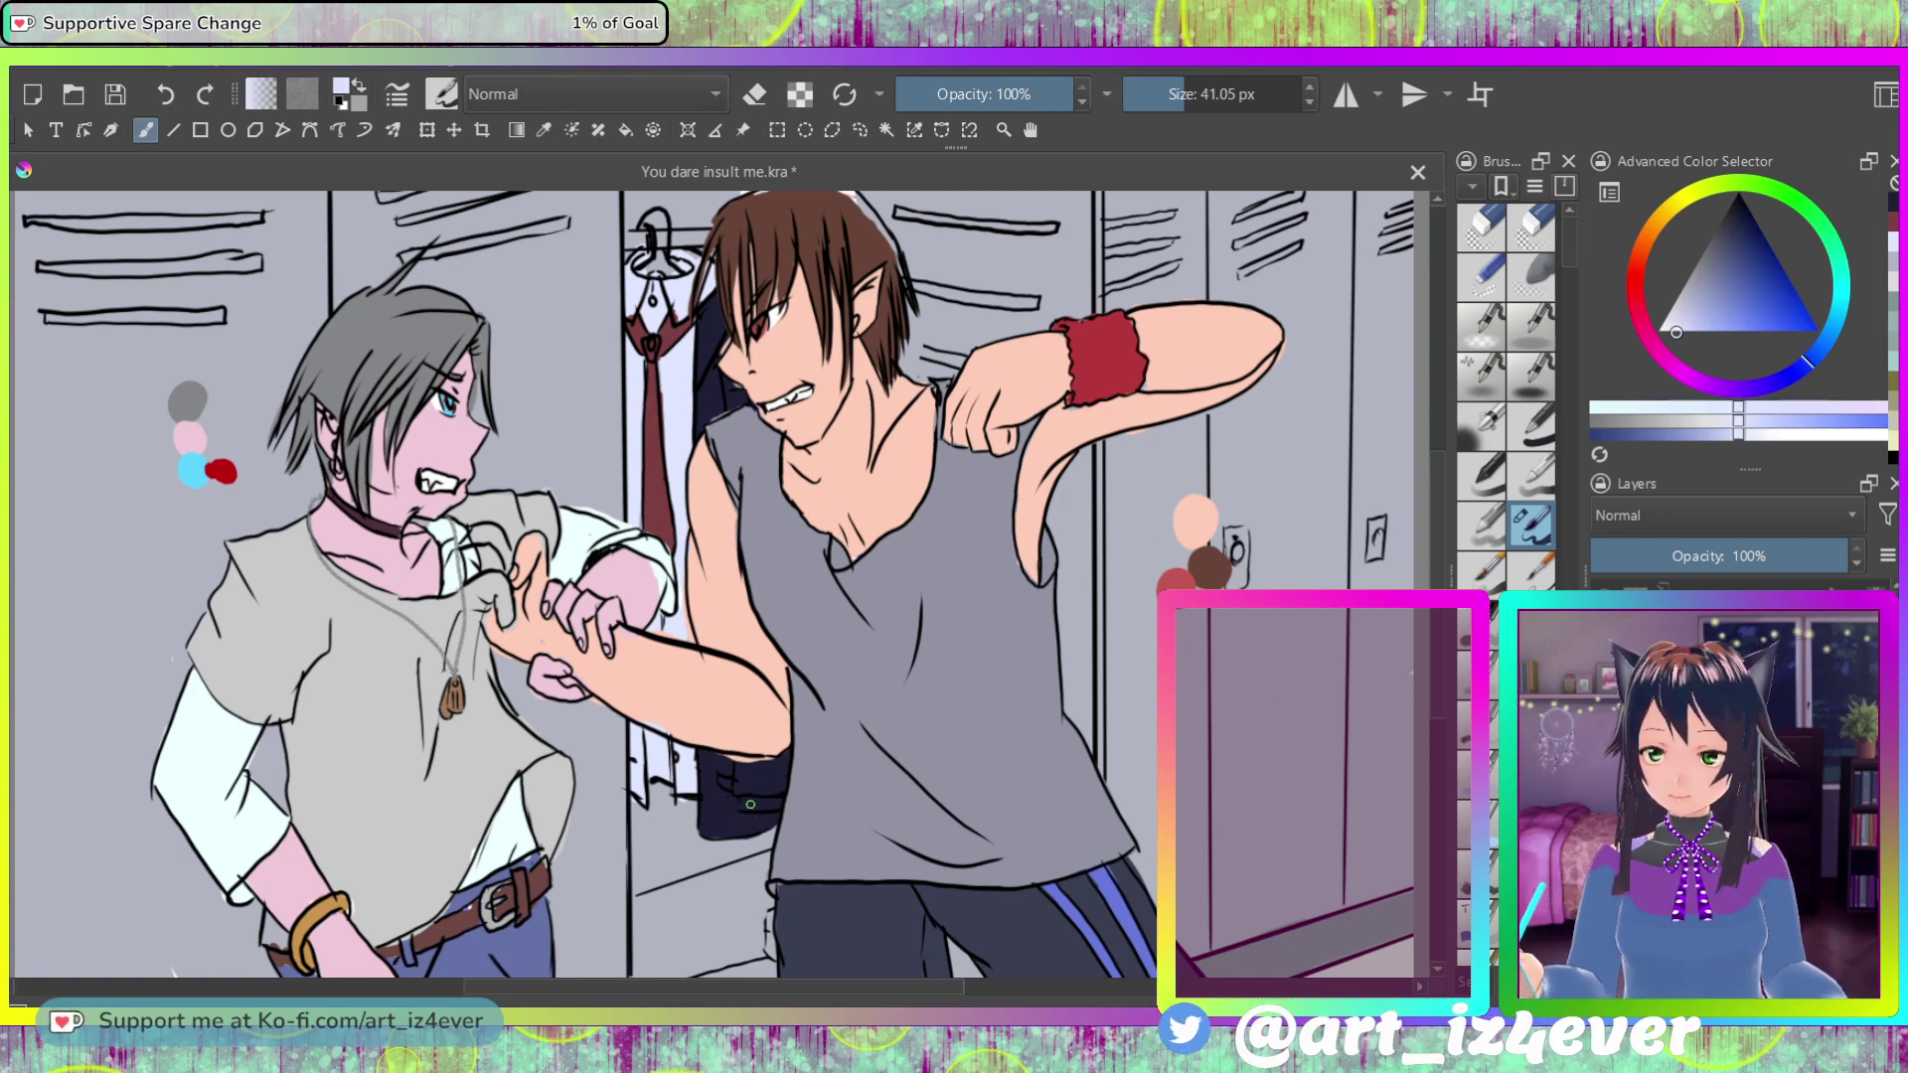
drag(782, 797, 791, 753)
key(ctrl+z)
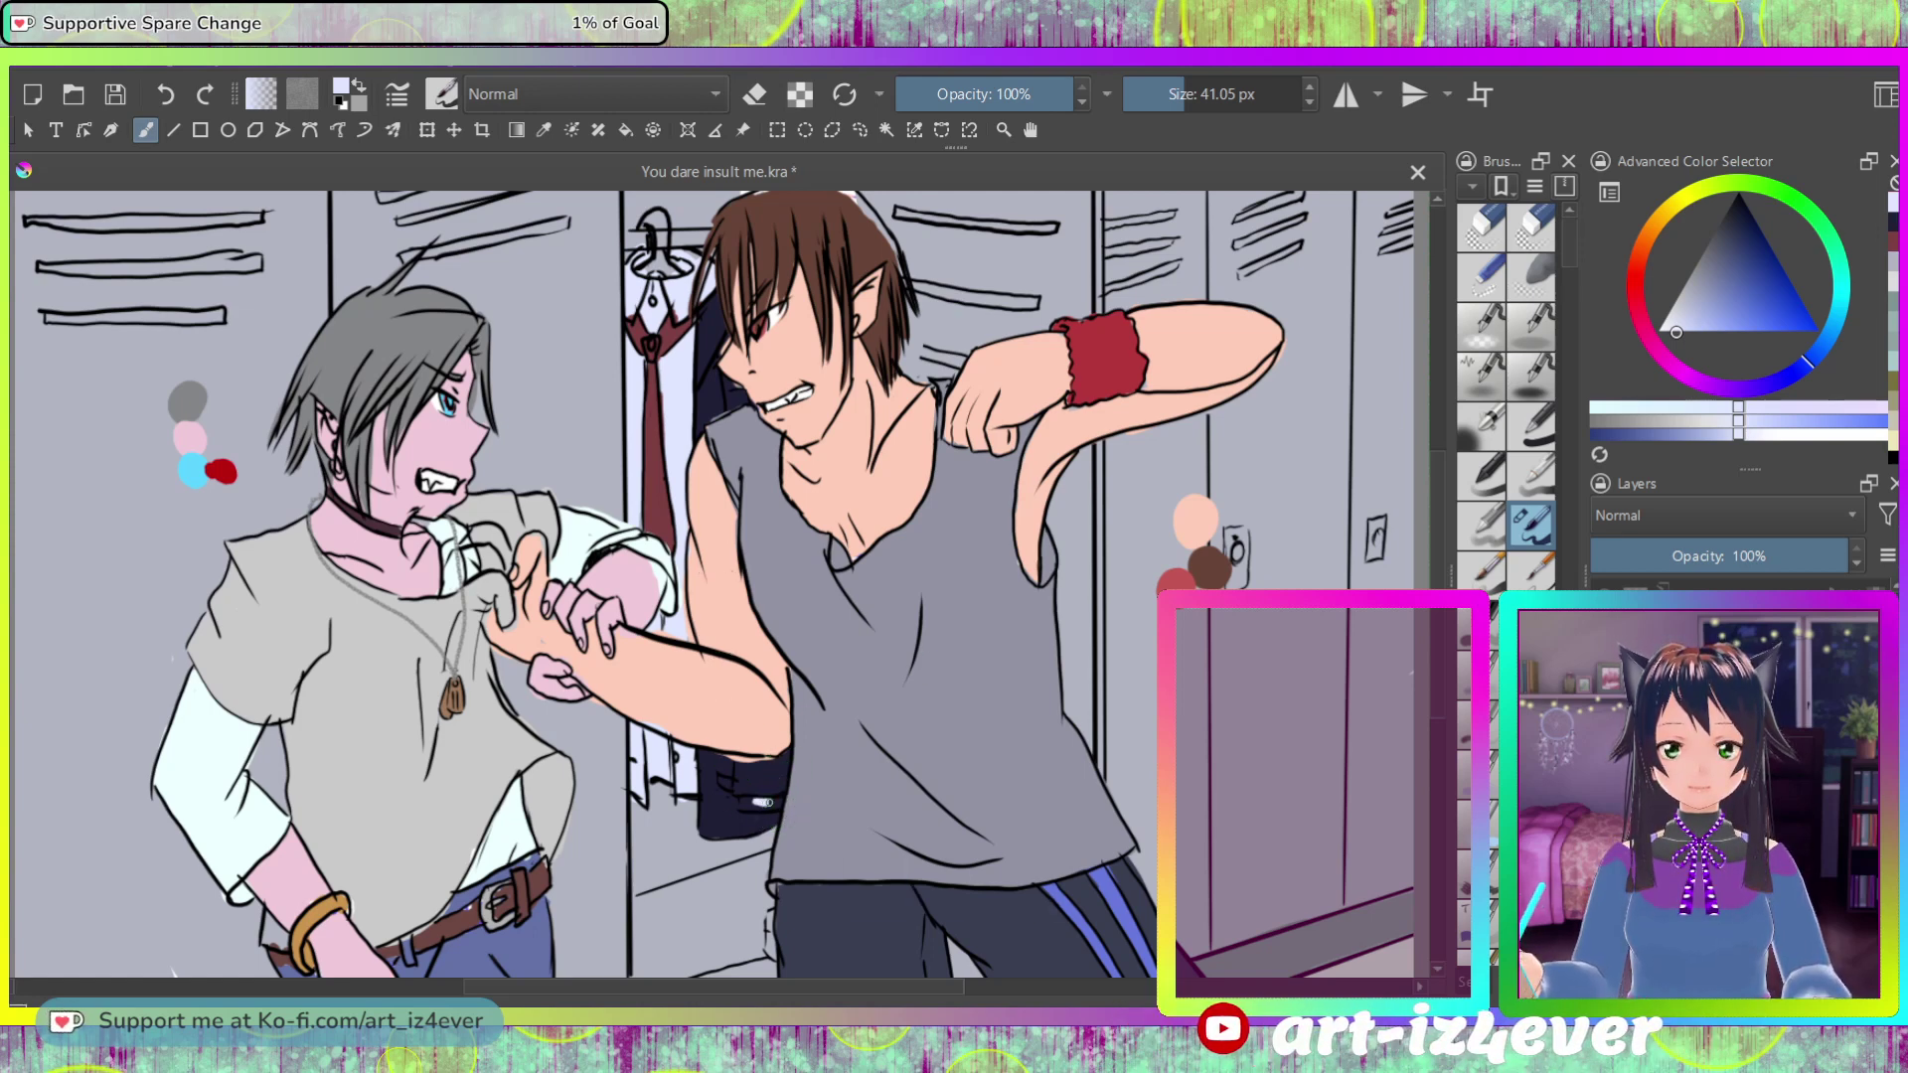
drag(751, 804, 780, 803)
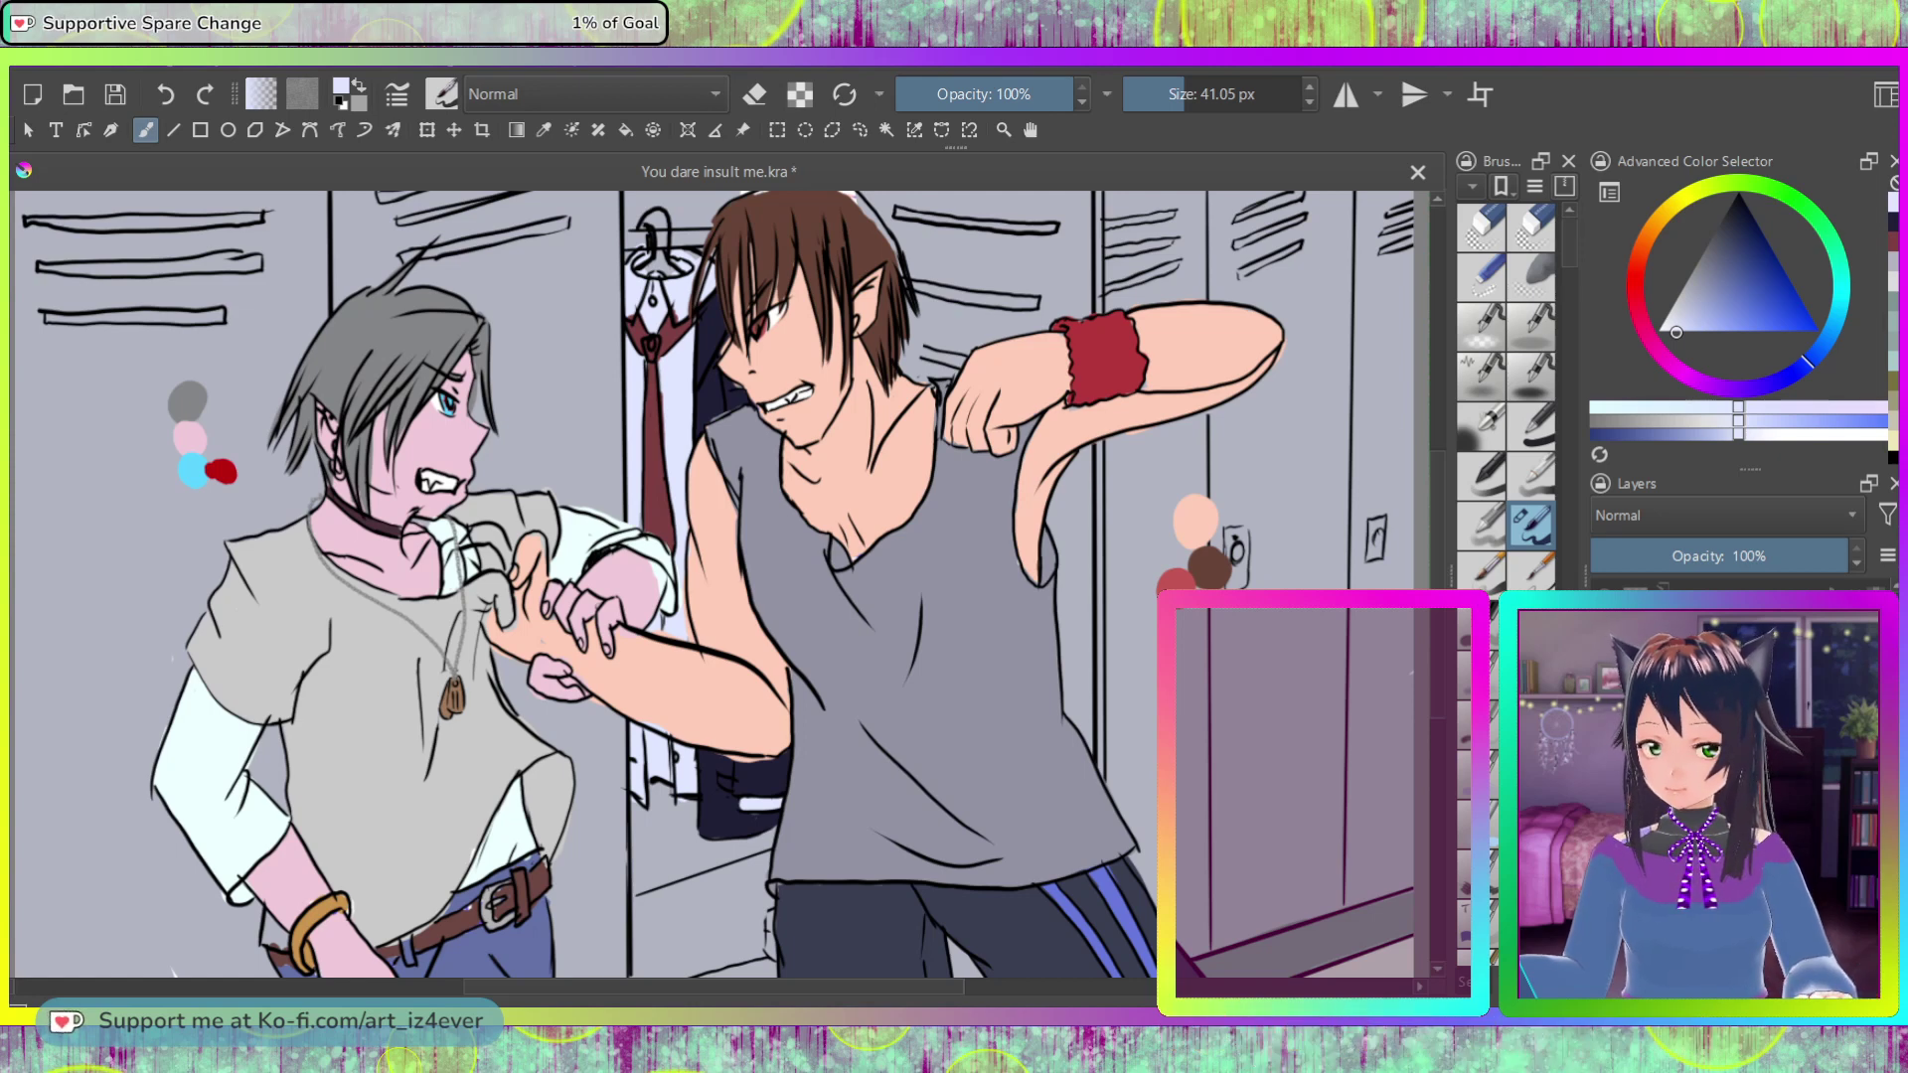
Step: Mix a dark reddish brown, starting from a light pink, and colour the clothes hanger in the open locker
click(1677, 316)
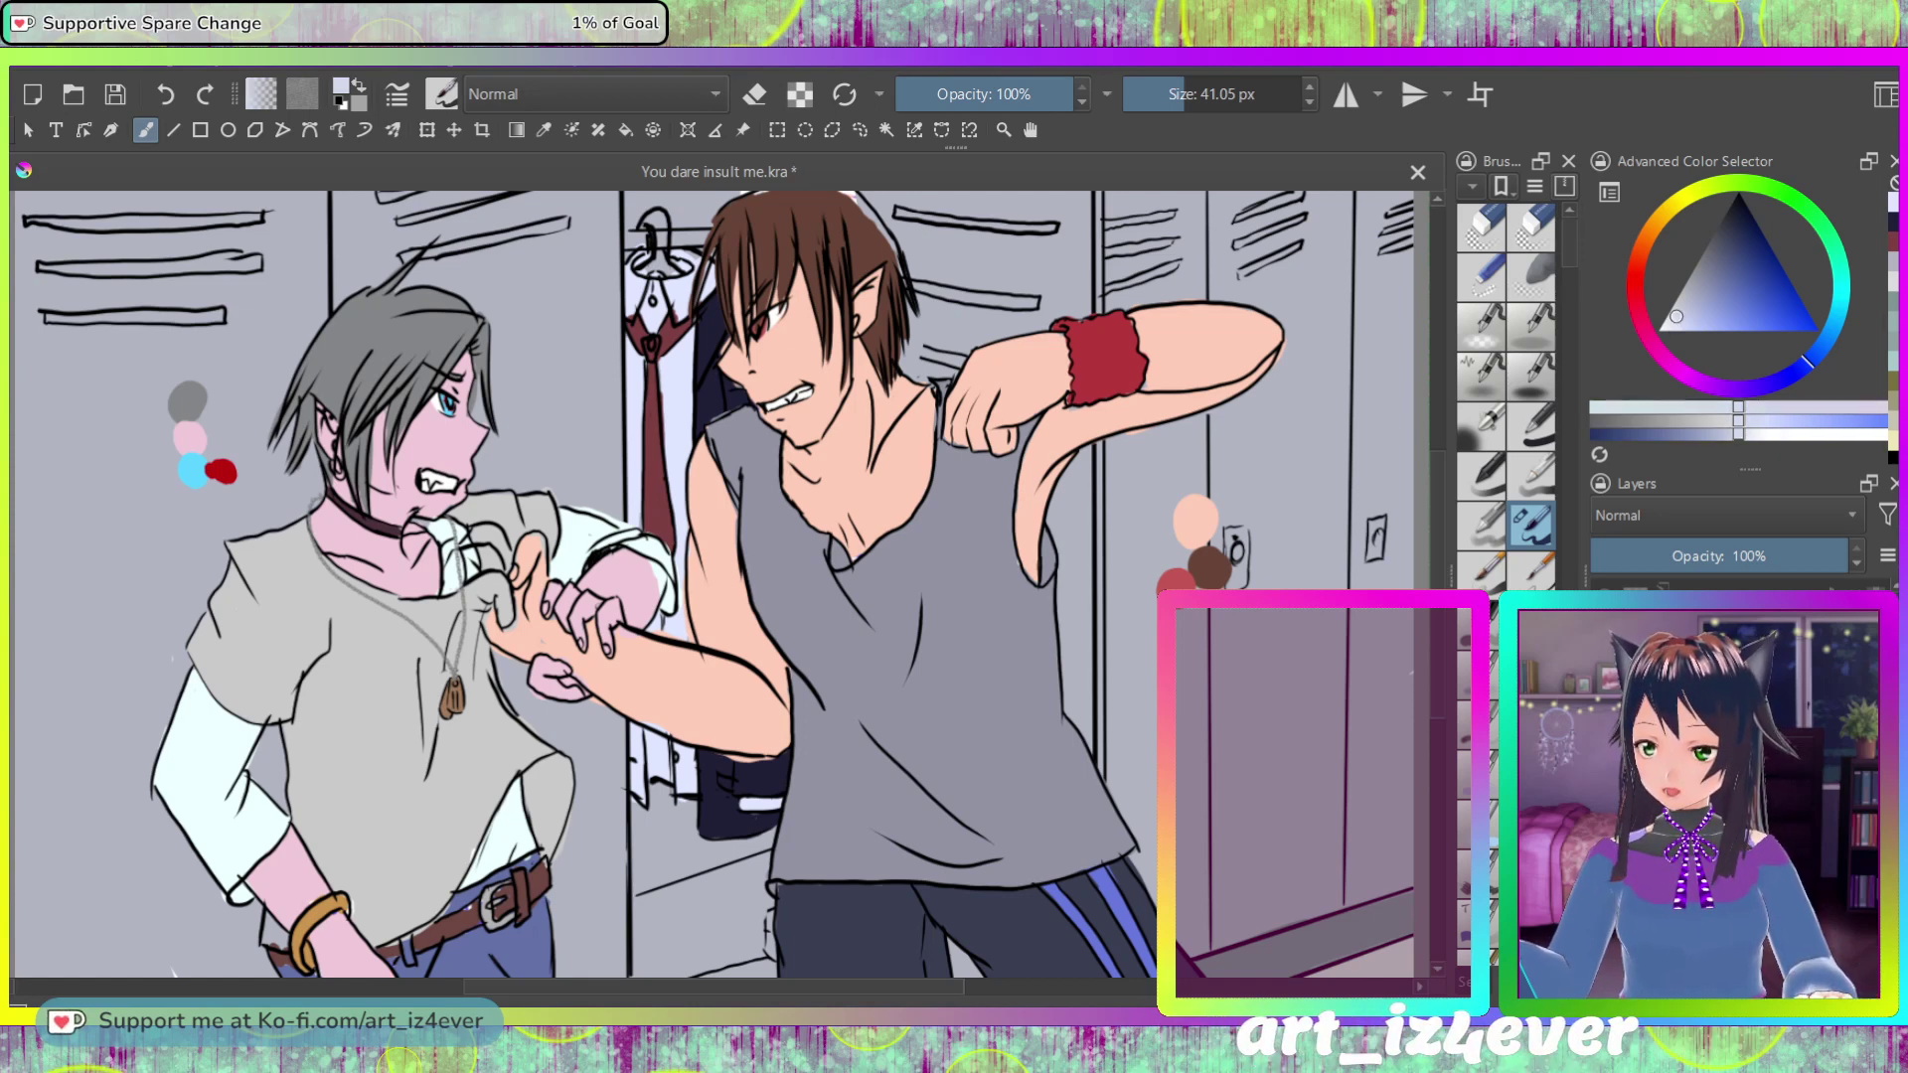
click(1635, 296)
click(1703, 332)
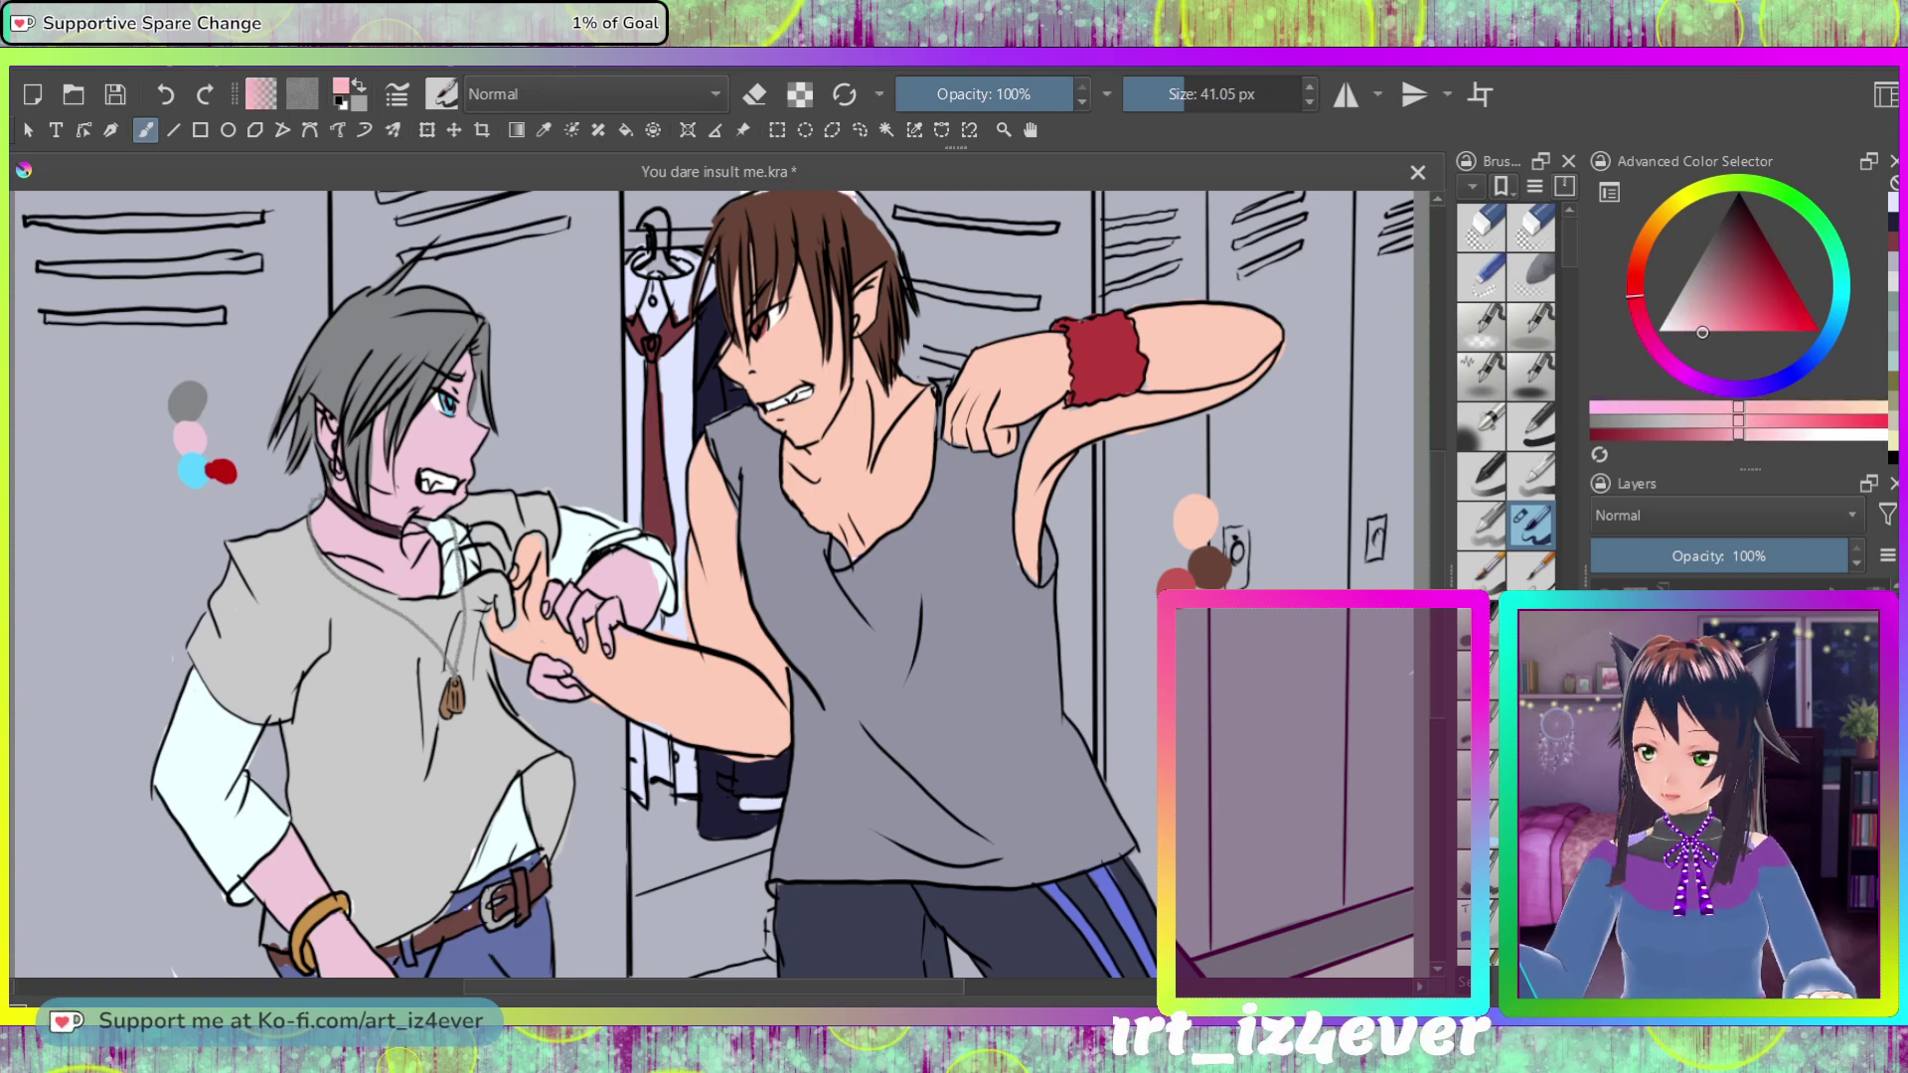
key(k)
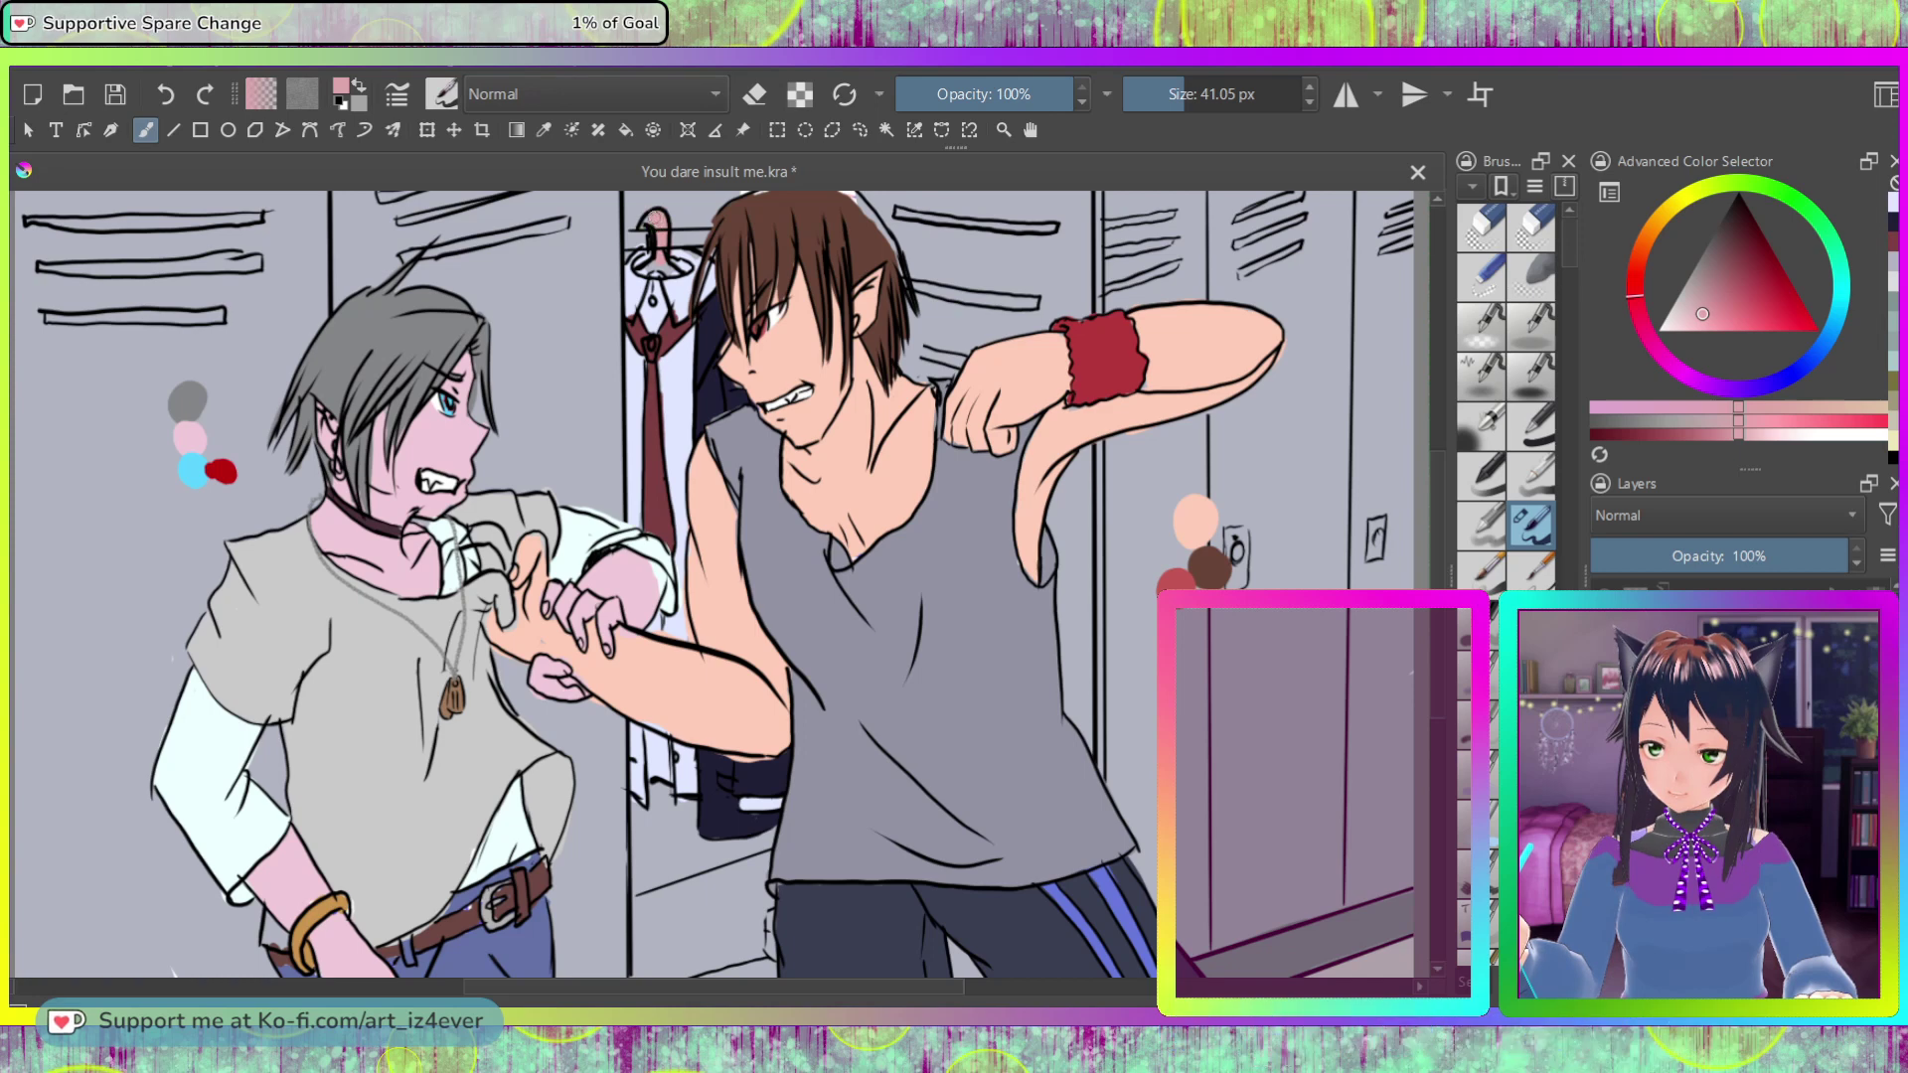
key(k)
key(k)
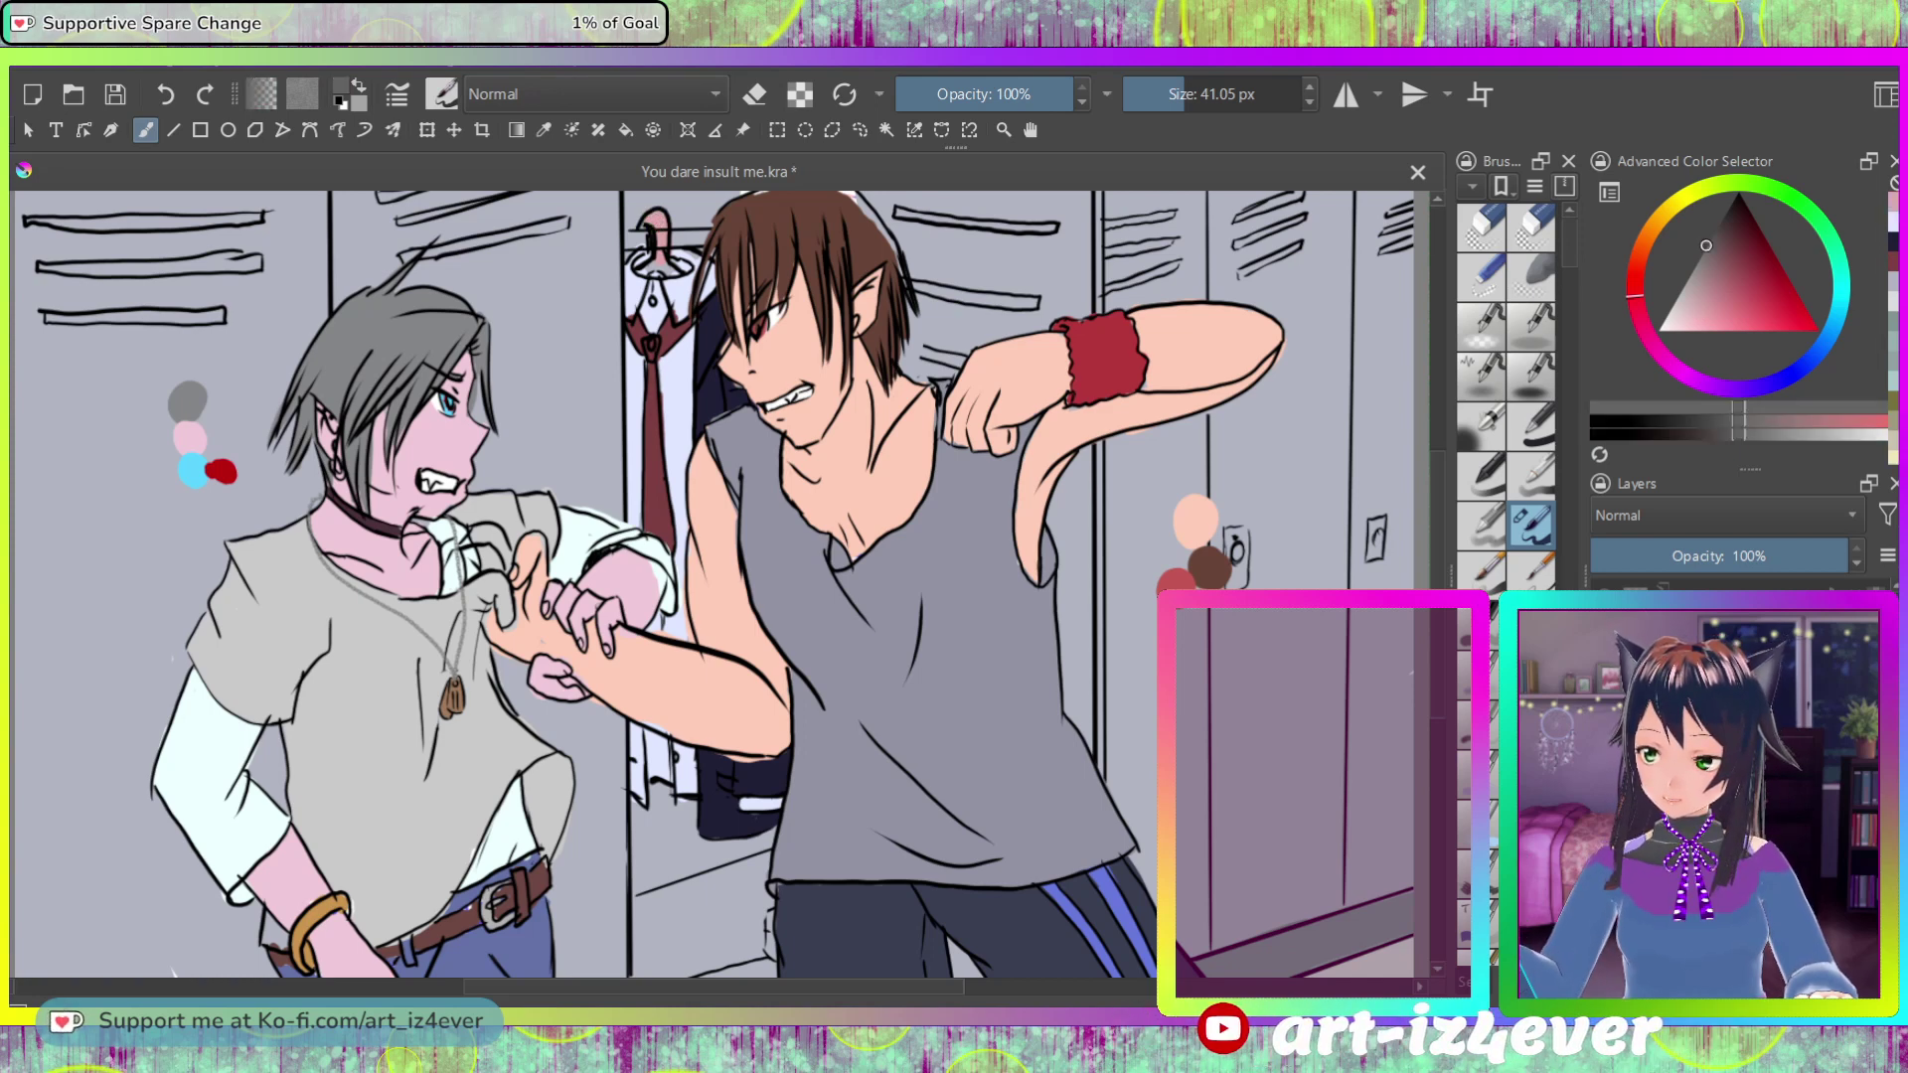
drag(1707, 245, 1725, 253)
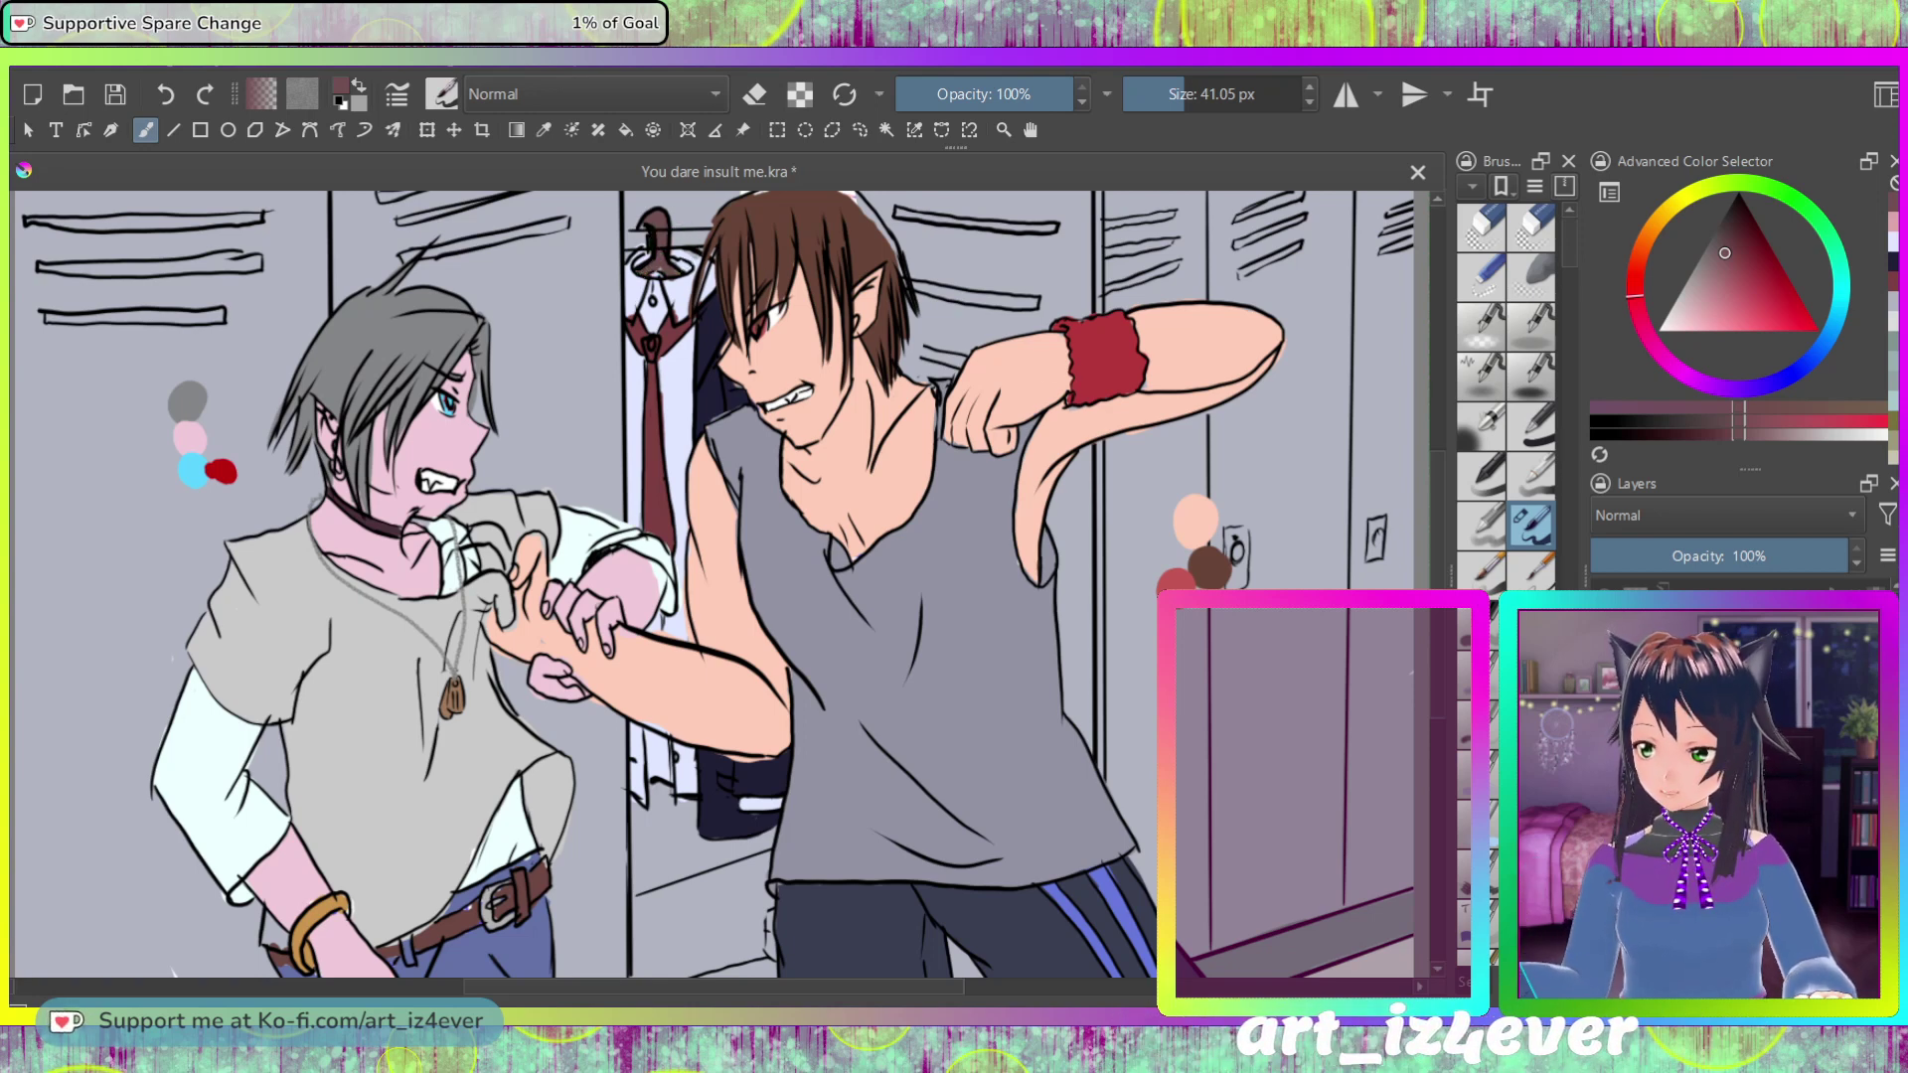
Step: Erase the rough slanted line beneath the hanging clothes and try a 100 px brush in black on the remaining line
key(e)
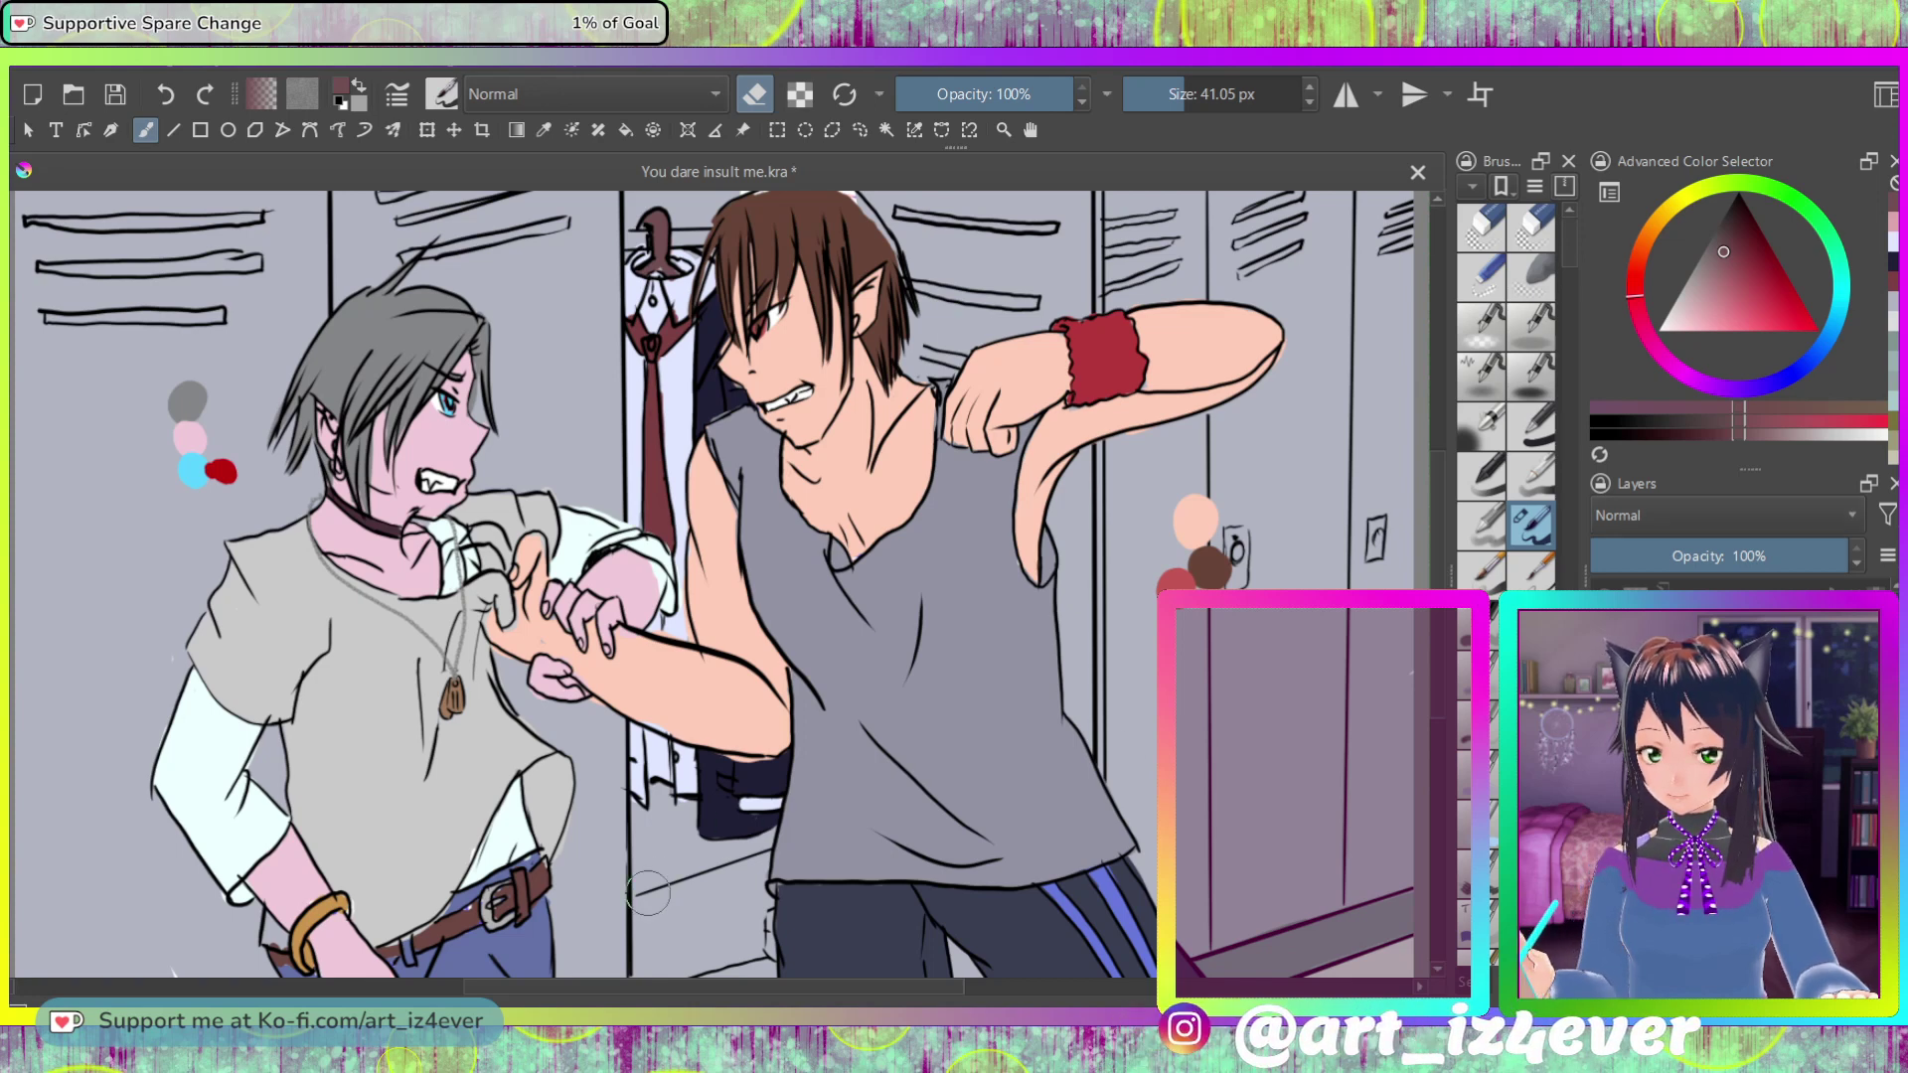
mouse_move(643, 907)
mouse_down()
mouse_move(689, 884)
mouse_move(704, 905)
mouse_move(671, 902)
mouse_move(763, 928)
mouse_up()
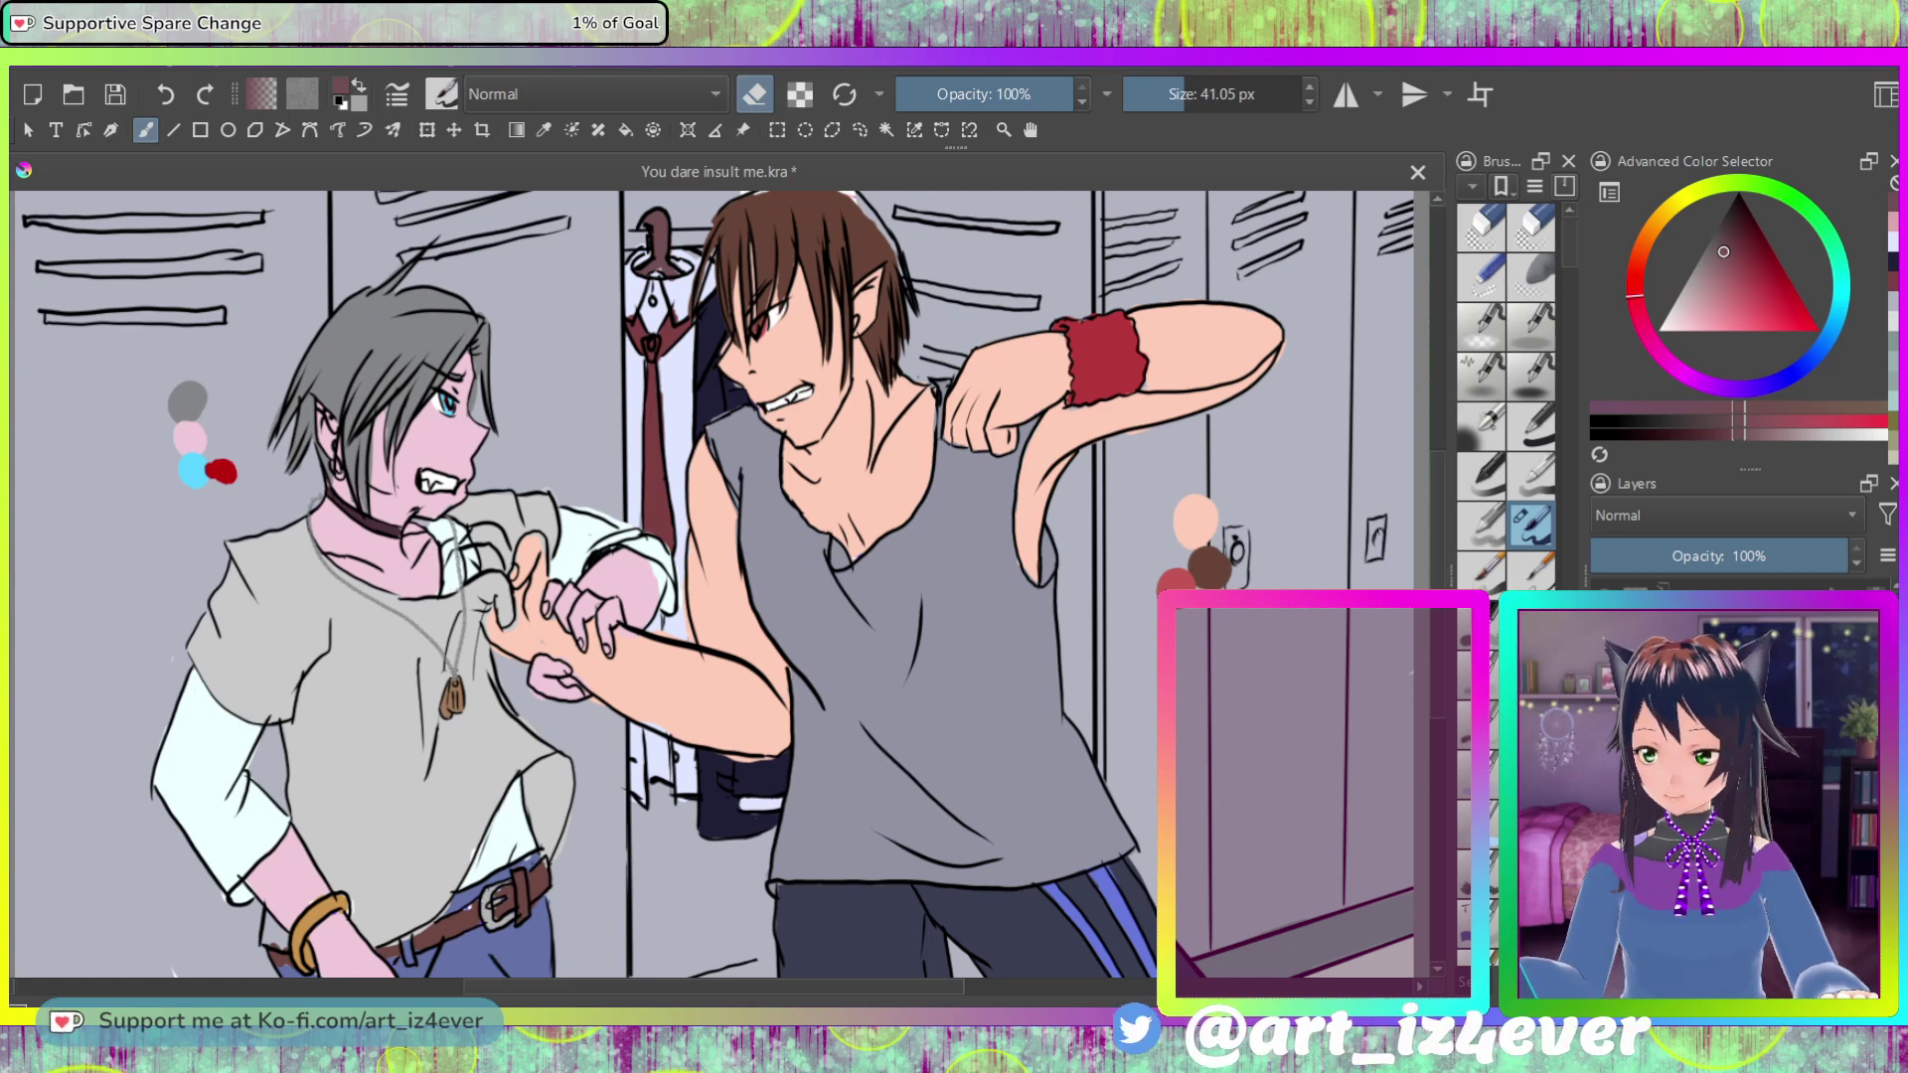
click(1481, 674)
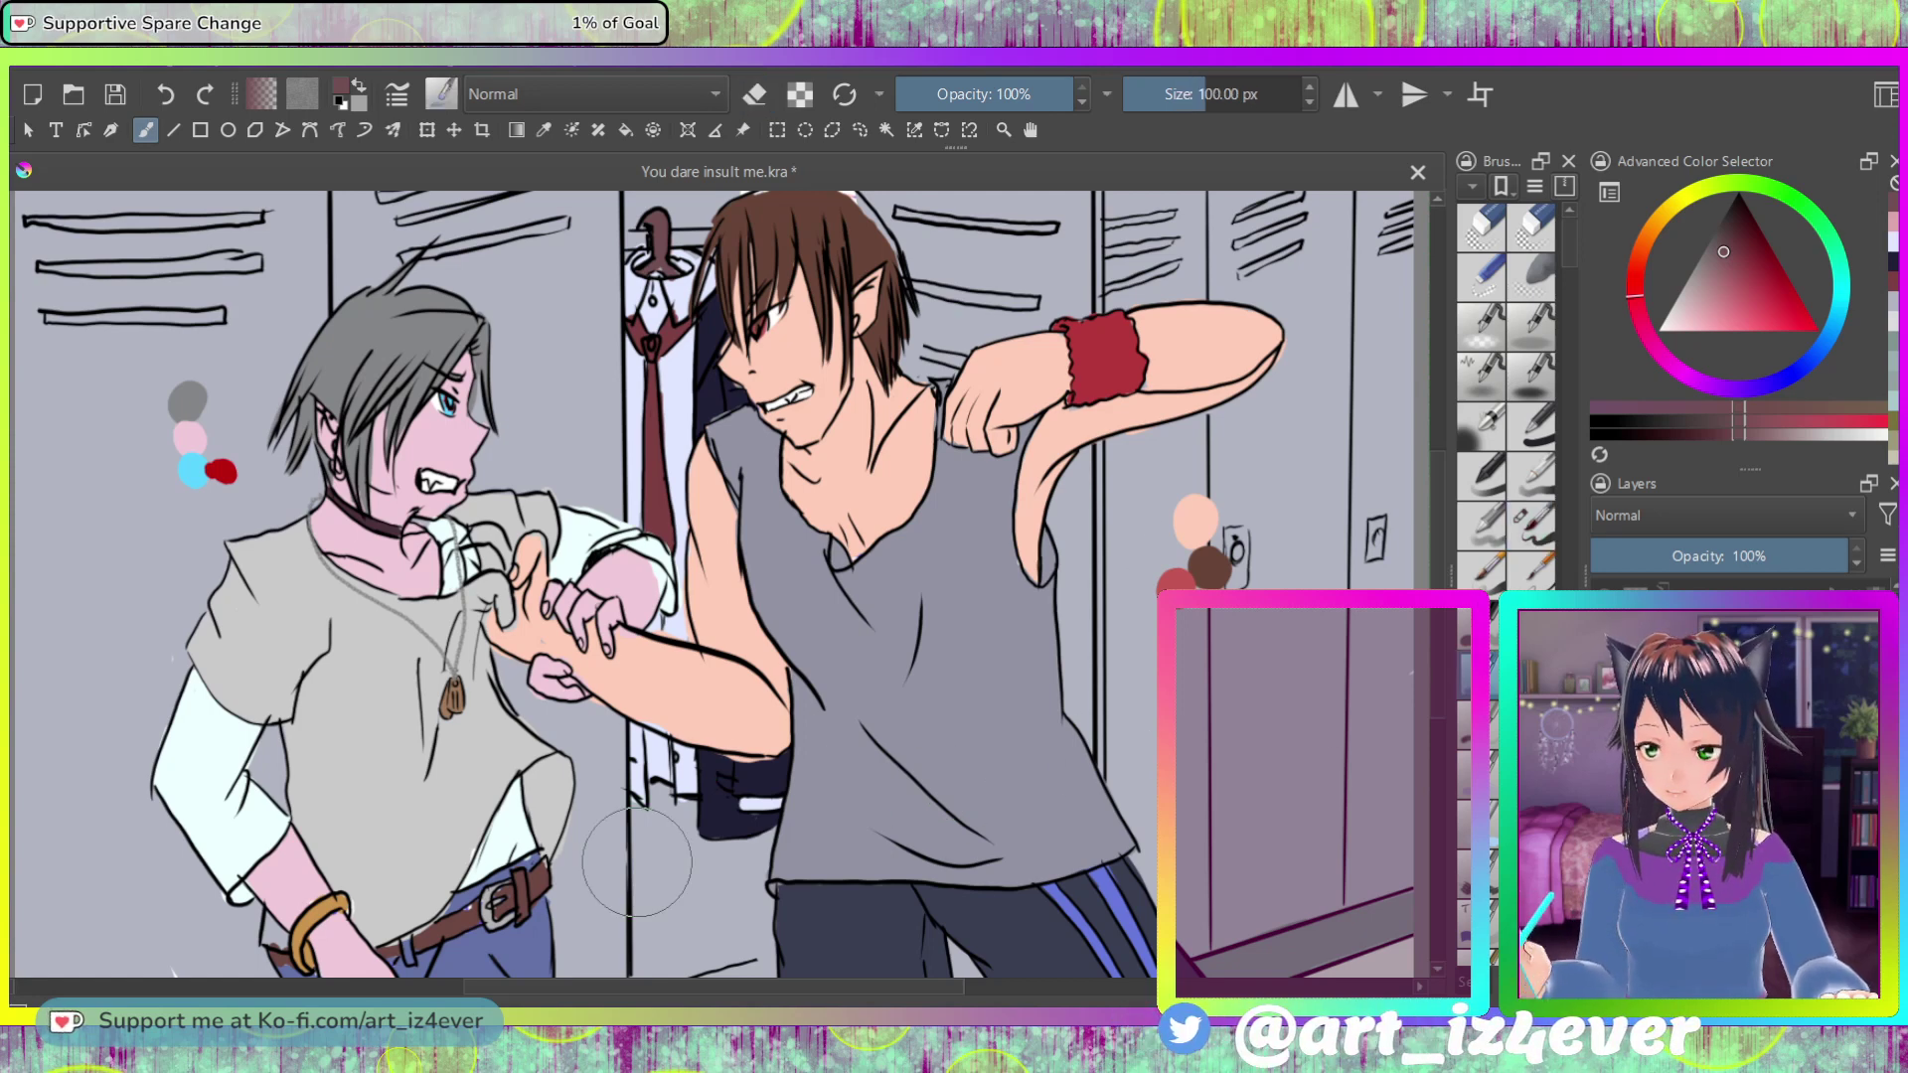
key(e)
key(e)
ctrl+click(701, 807)
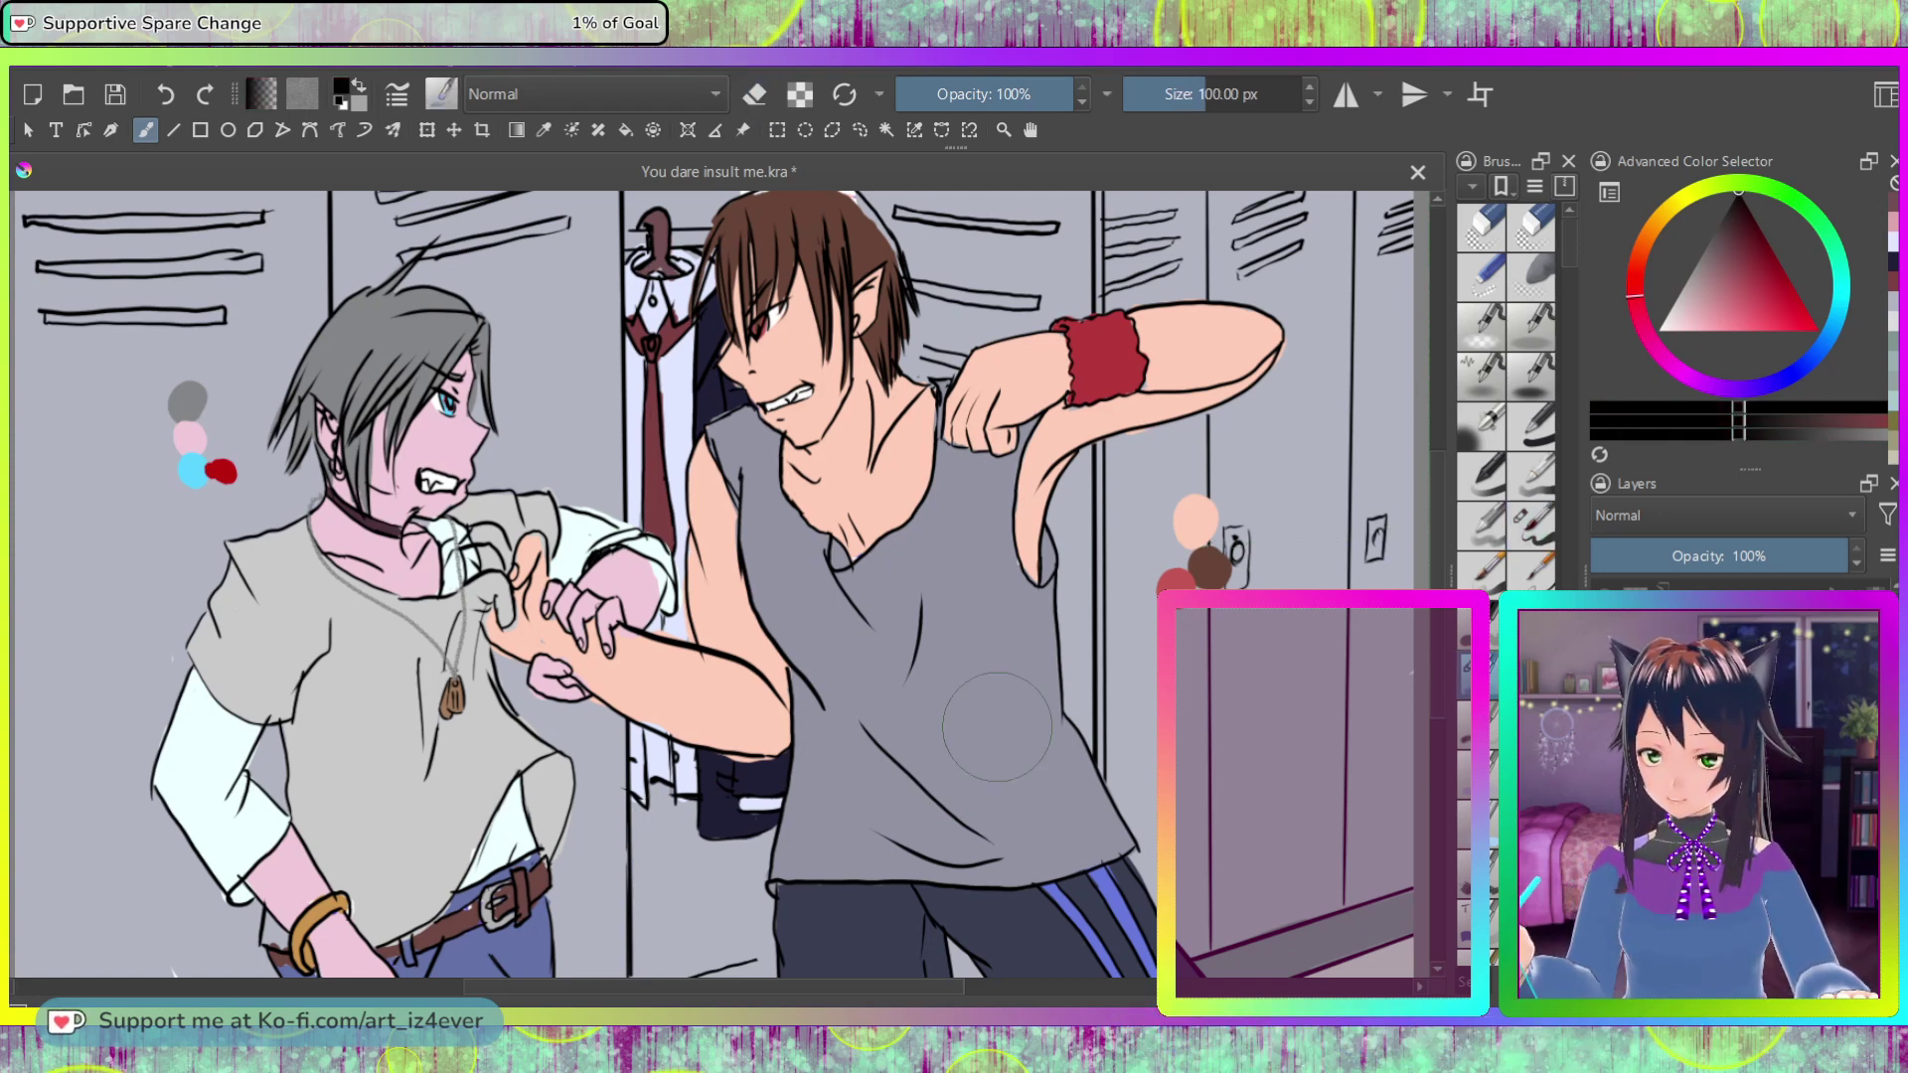
mouse_move(837, 932)
mouse_down()
mouse_move(751, 960)
mouse_move(807, 934)
mouse_up()
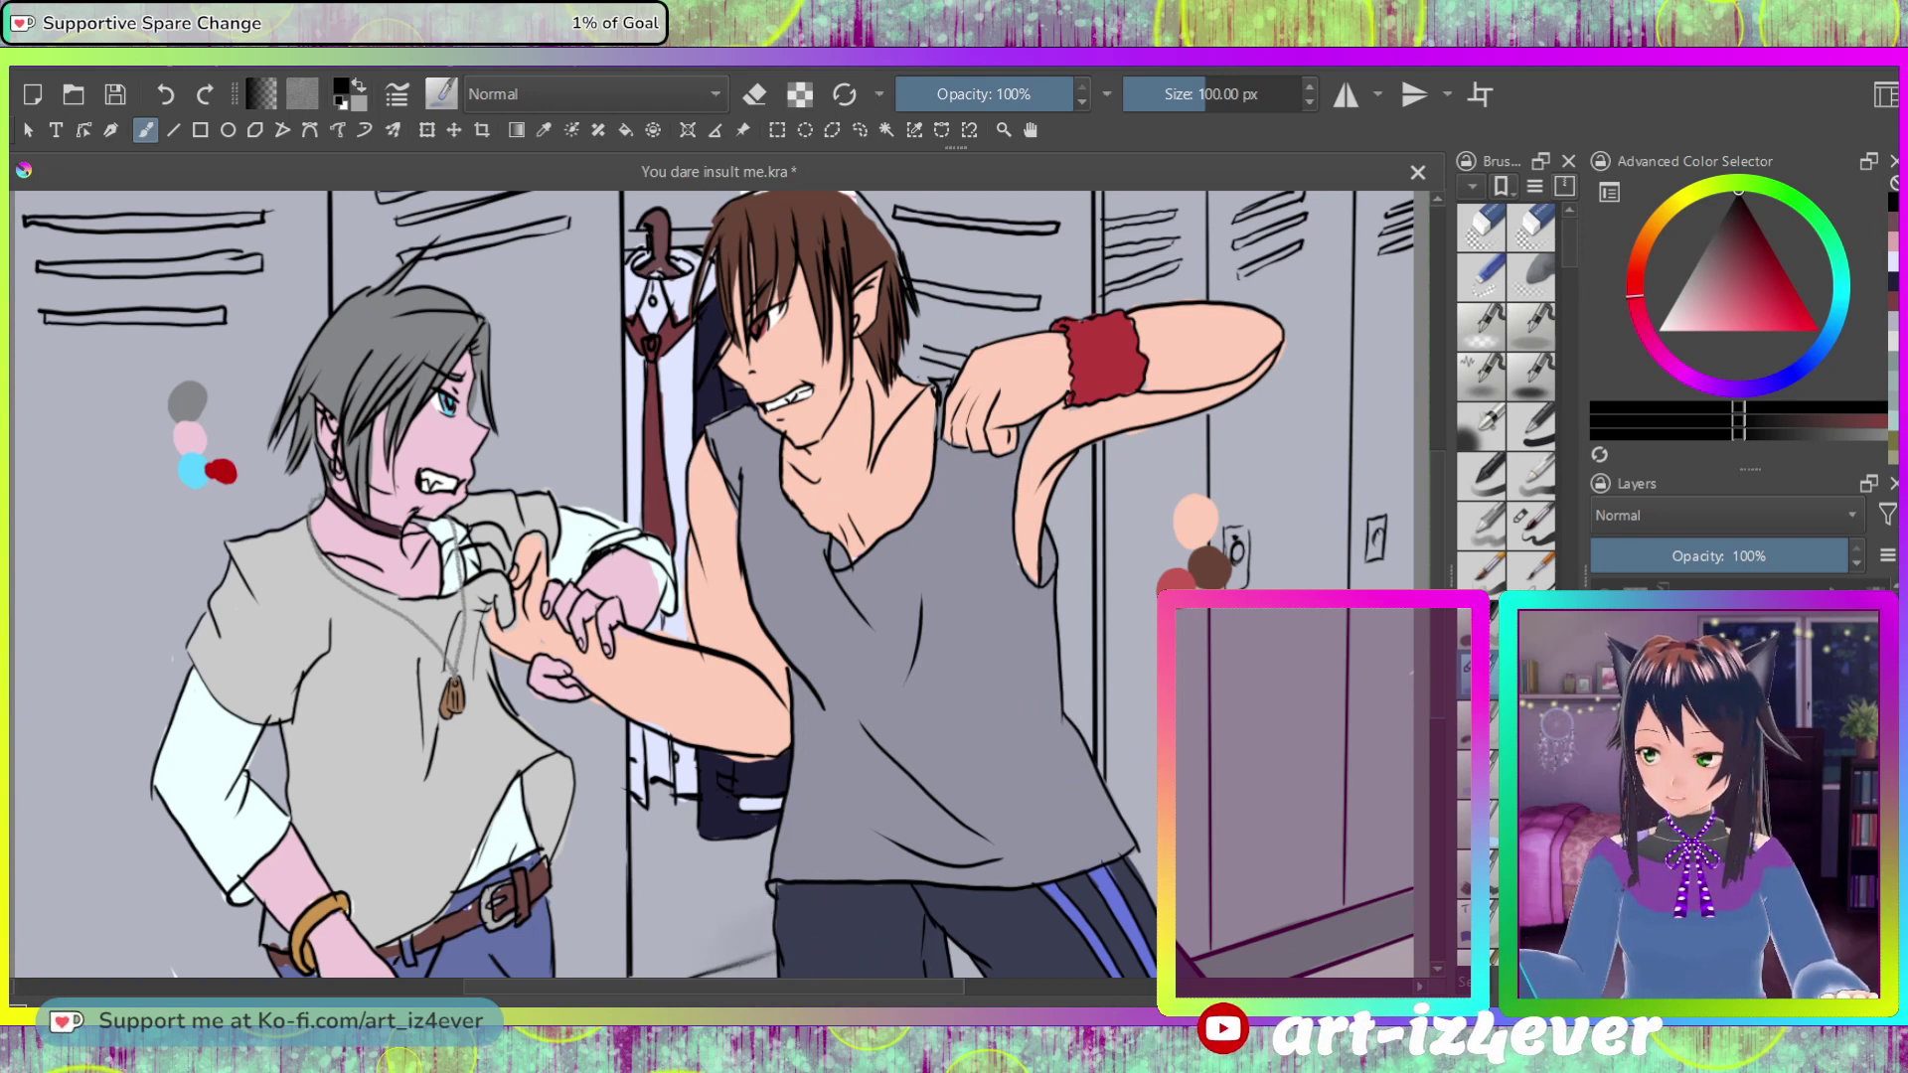
Step: Return to the 41.05 px ink brush, erase the leftover line and ink clean slanted black lines across the open locker's bottom
click(1531, 523)
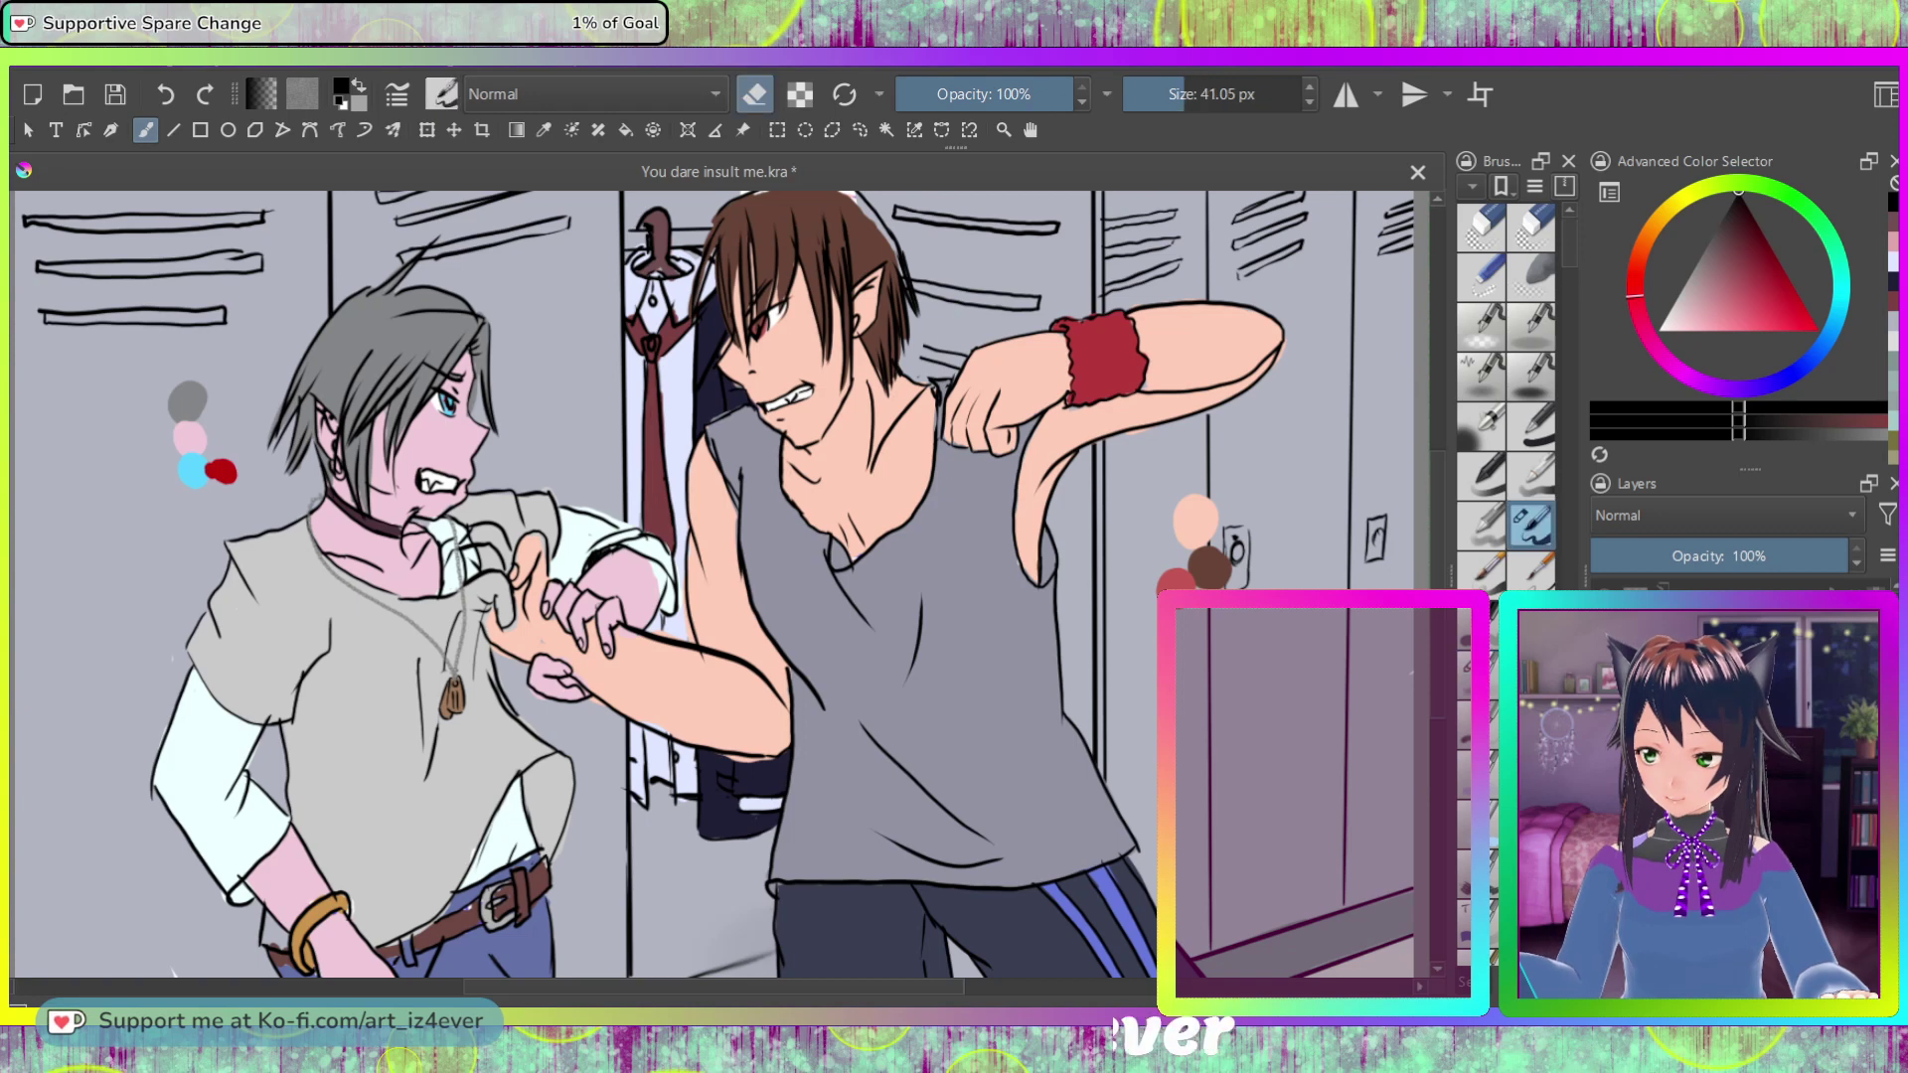
mouse_move(763, 956)
mouse_down()
mouse_move(709, 972)
mouse_move(813, 934)
mouse_move(743, 968)
mouse_up()
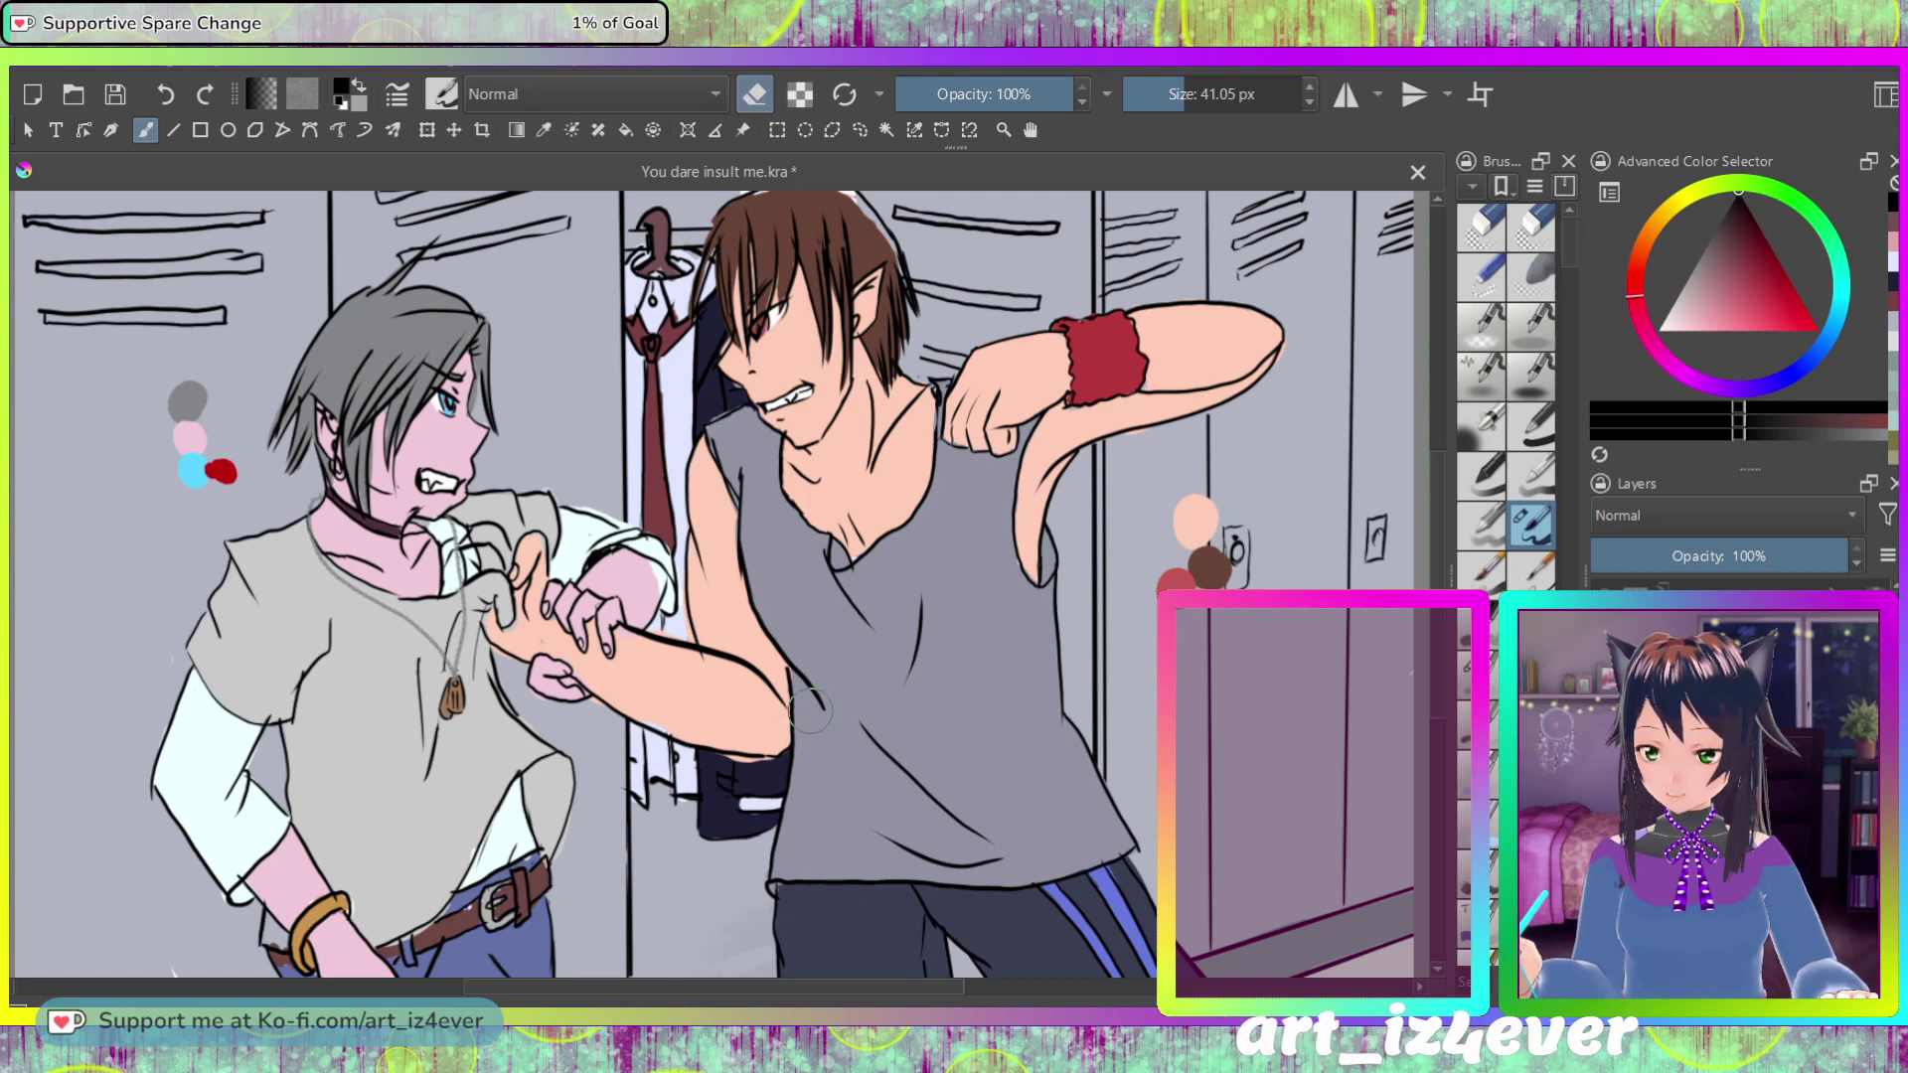
key(e)
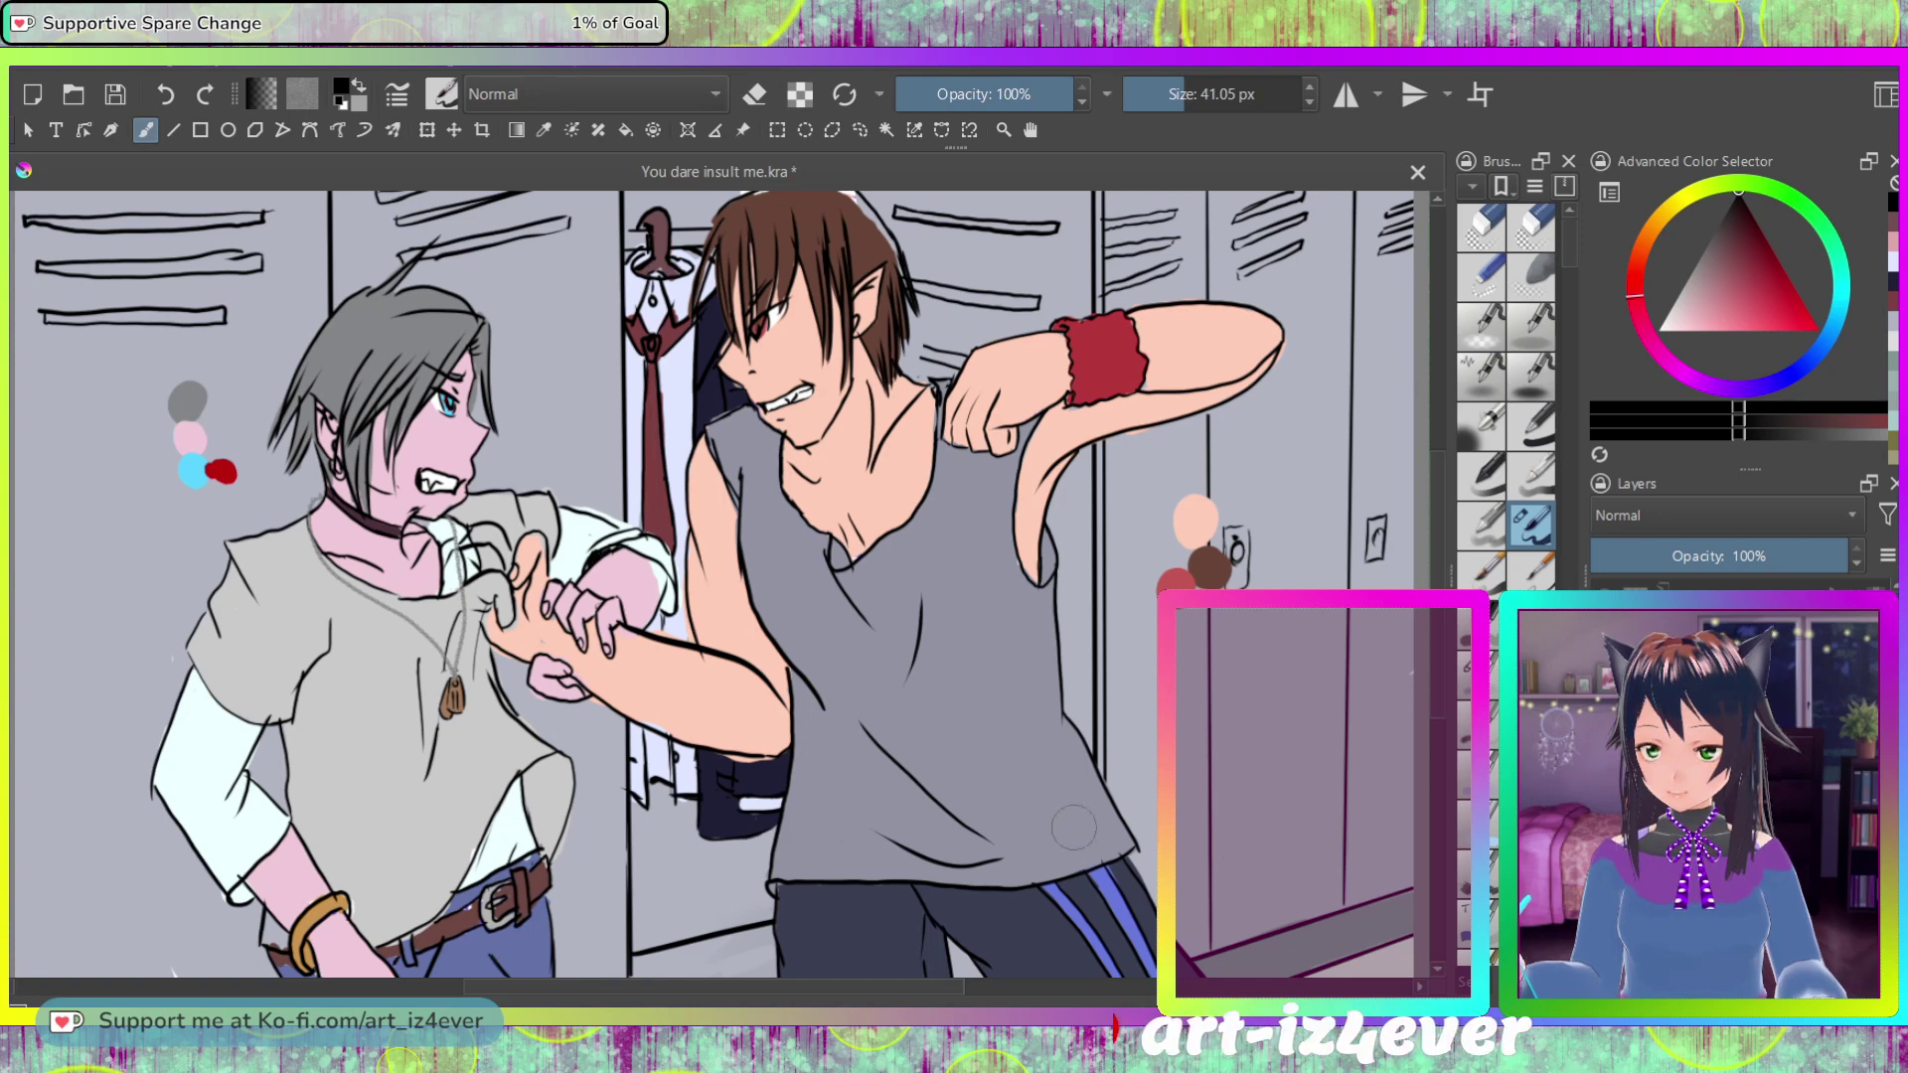
drag(632, 915, 768, 892)
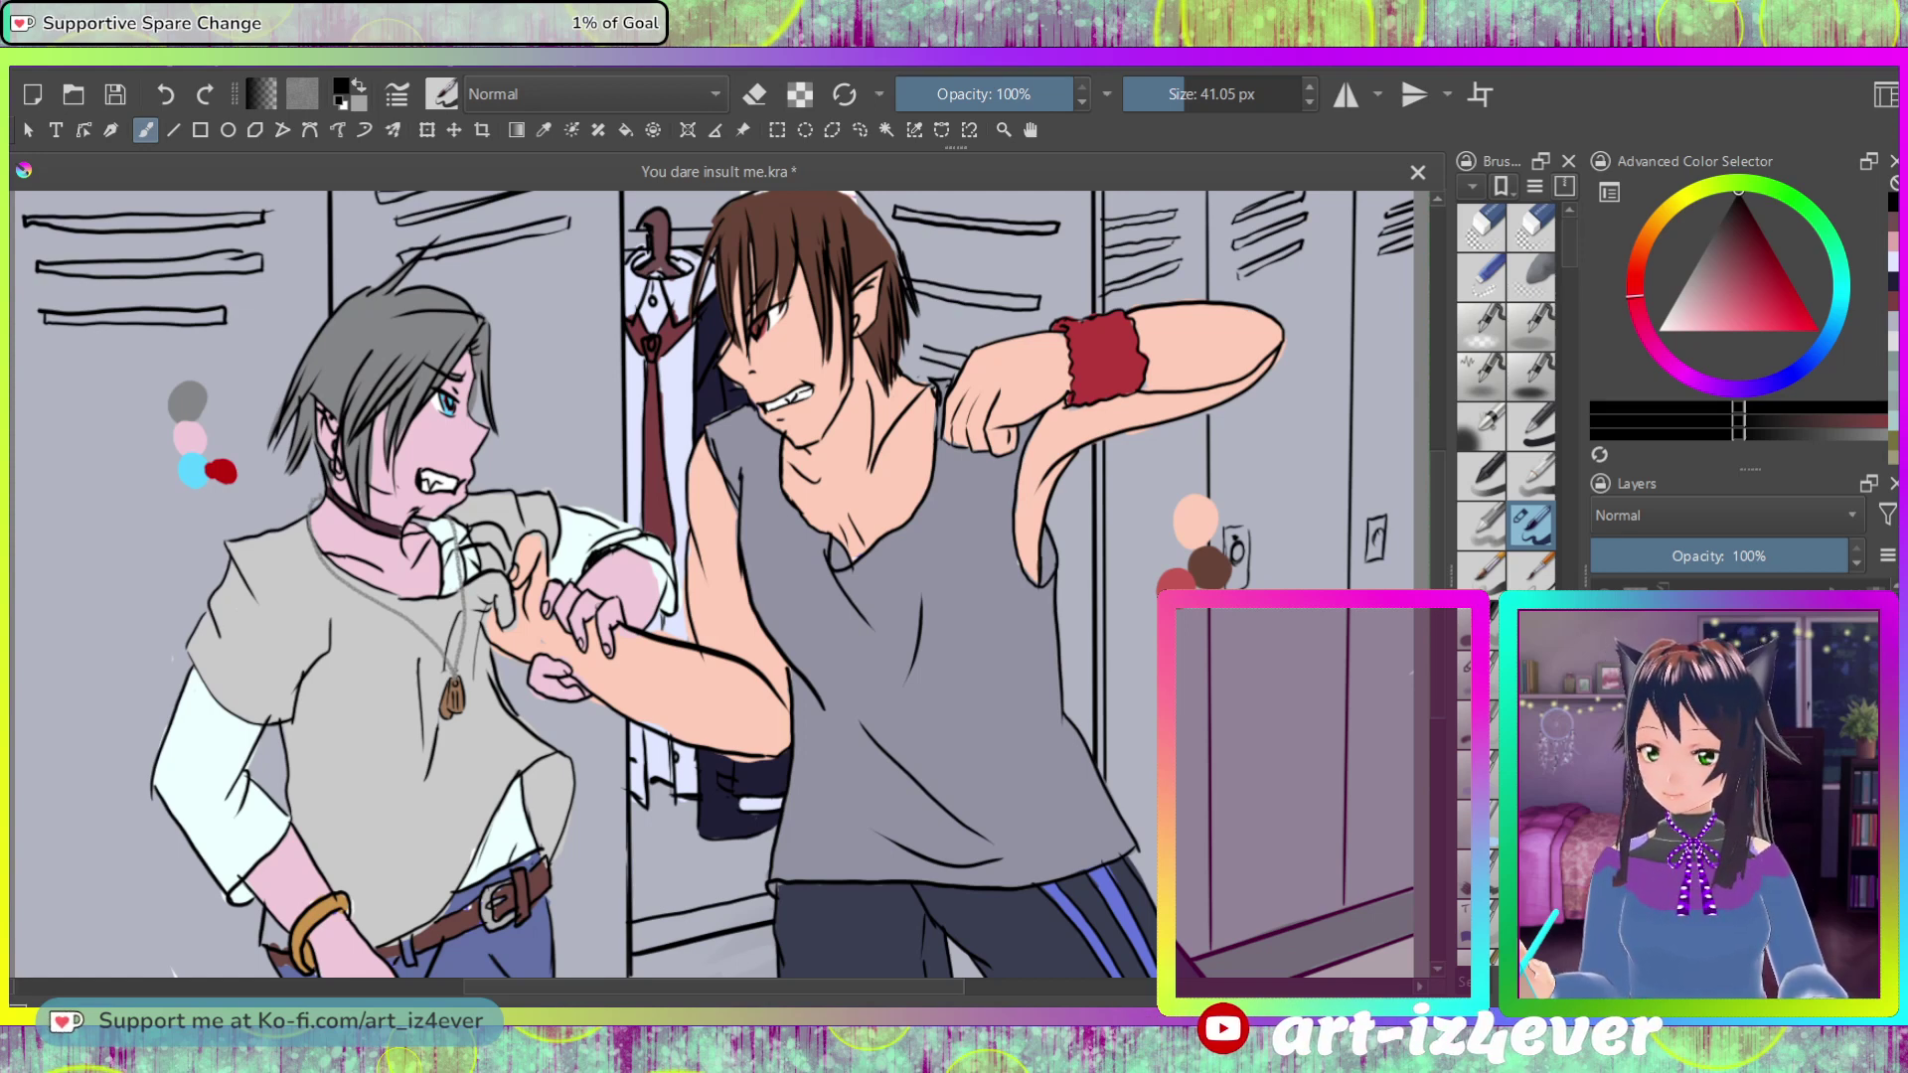
Step: Mix a muted teal and paint the rail behind the clothes hanger at the top of the open locker, cleaning up its edges
click(1730, 715)
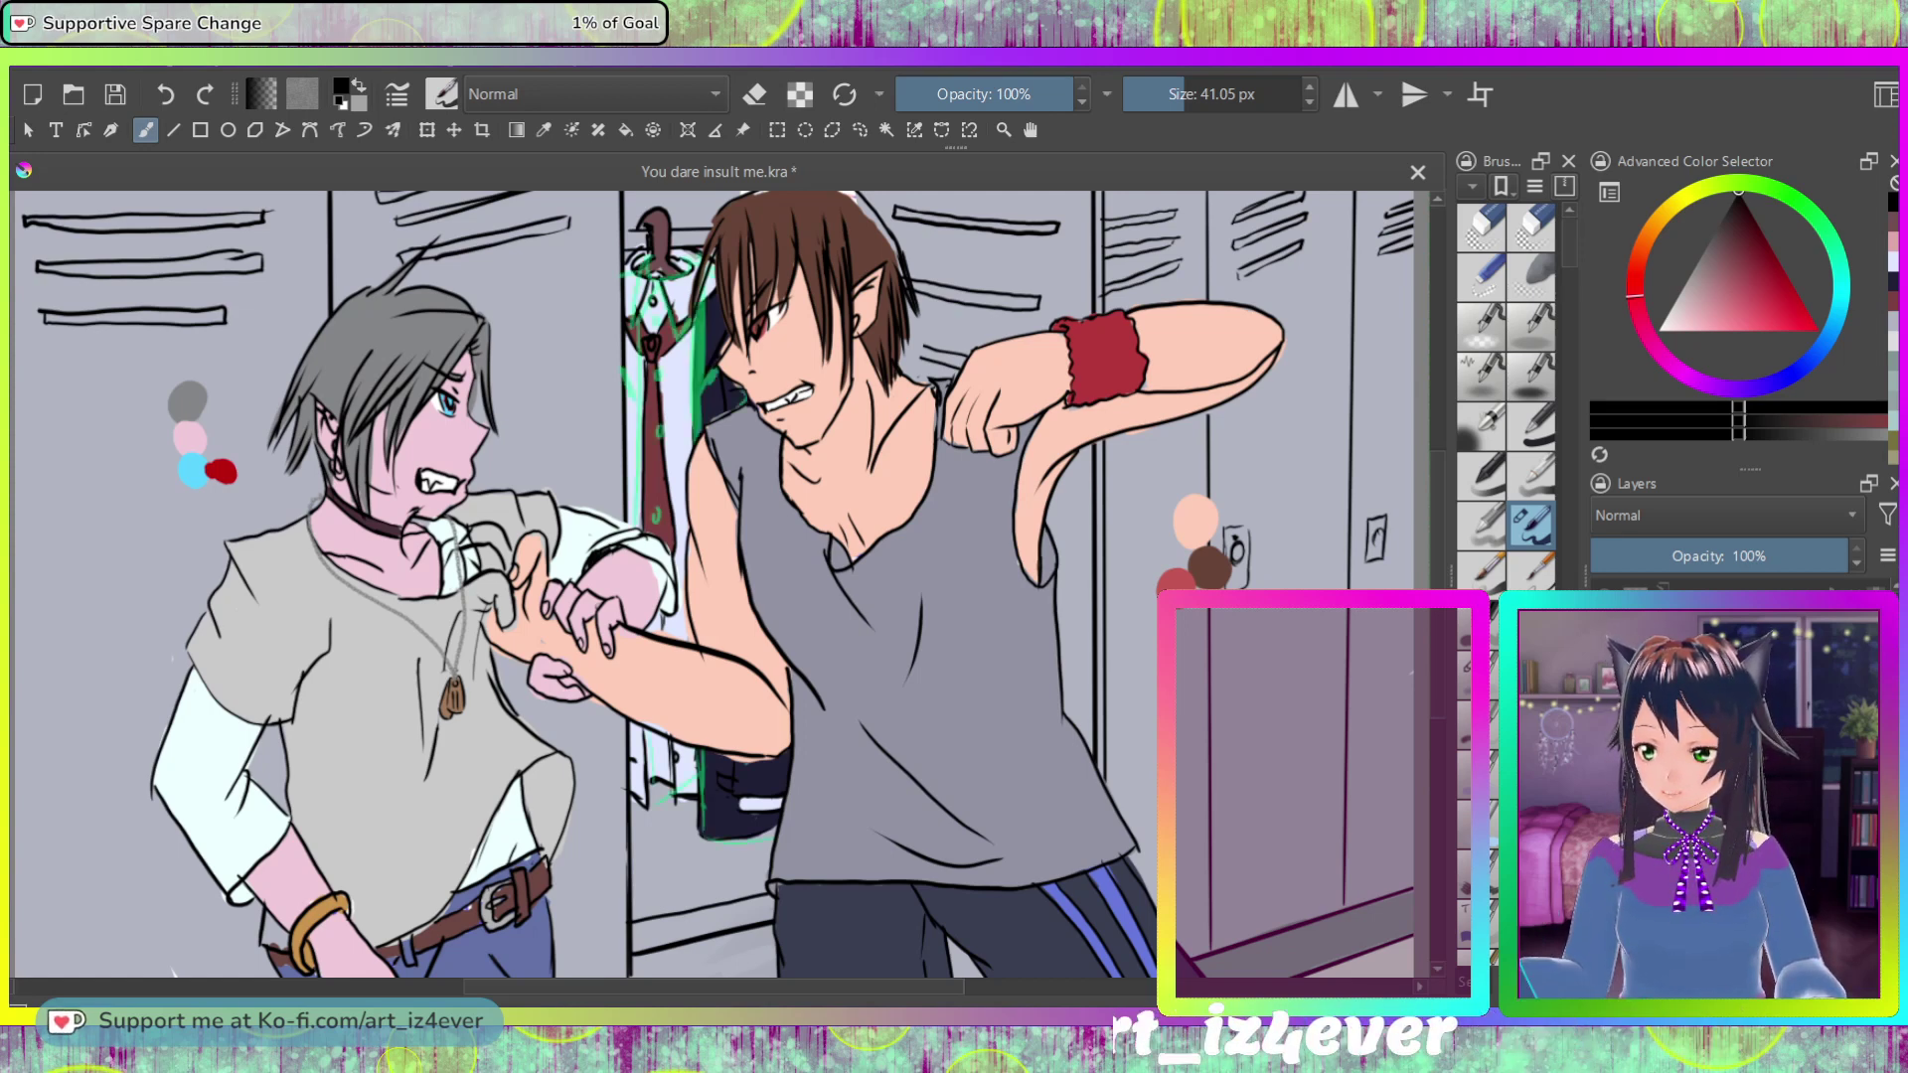
click(1729, 686)
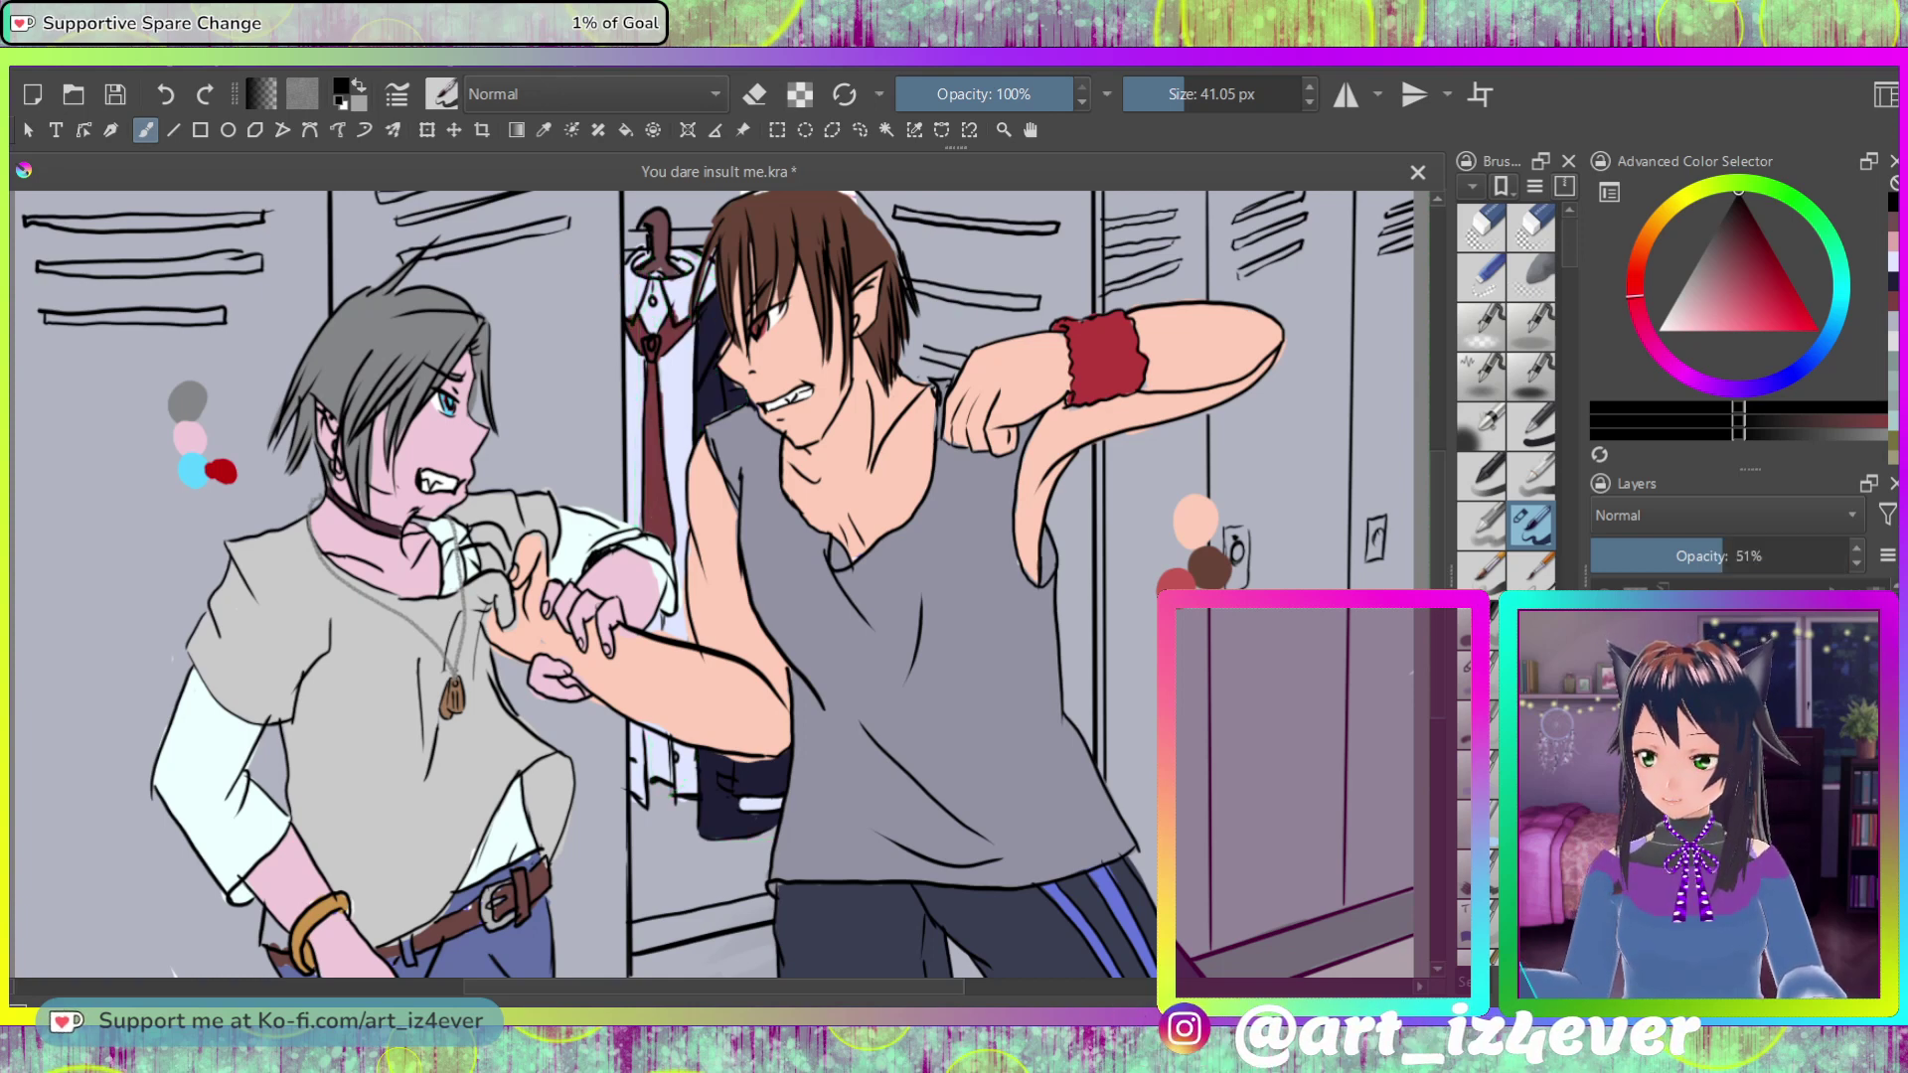
click(1730, 715)
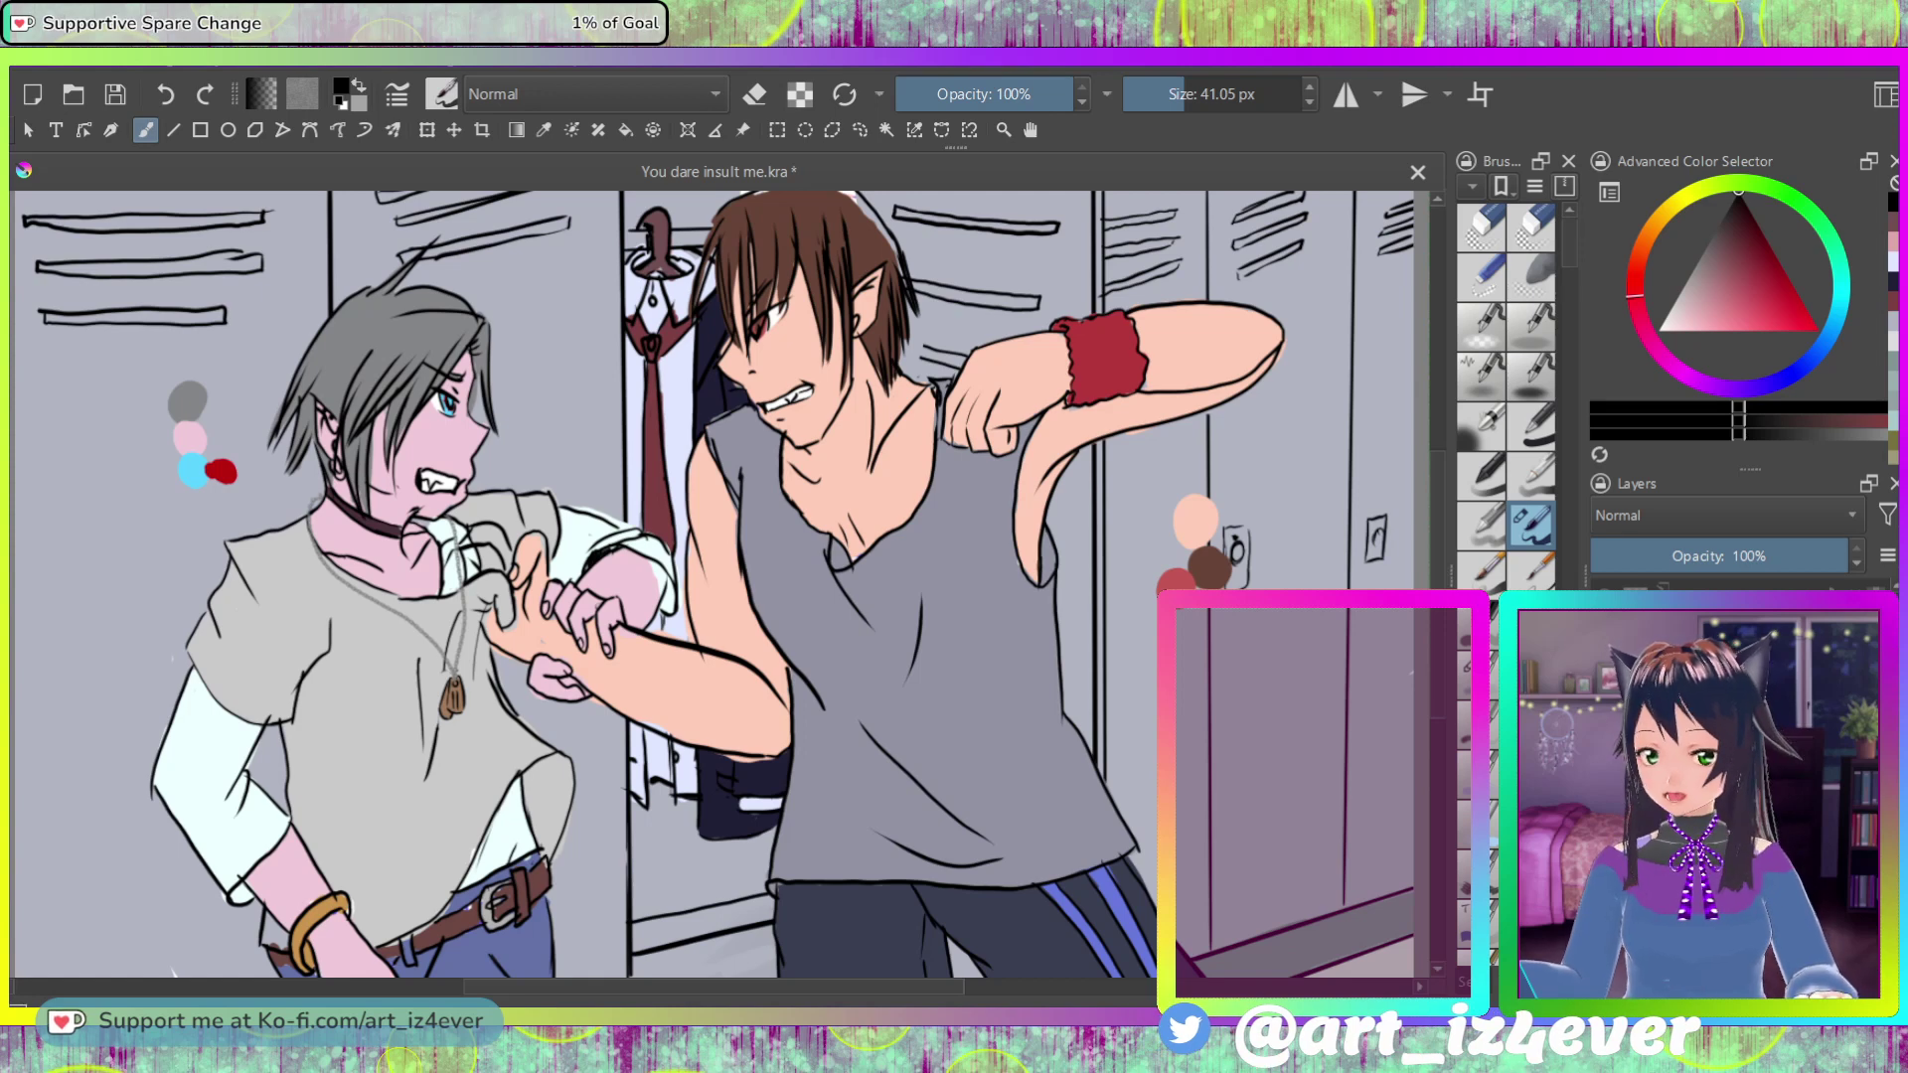
click(1842, 292)
click(1716, 318)
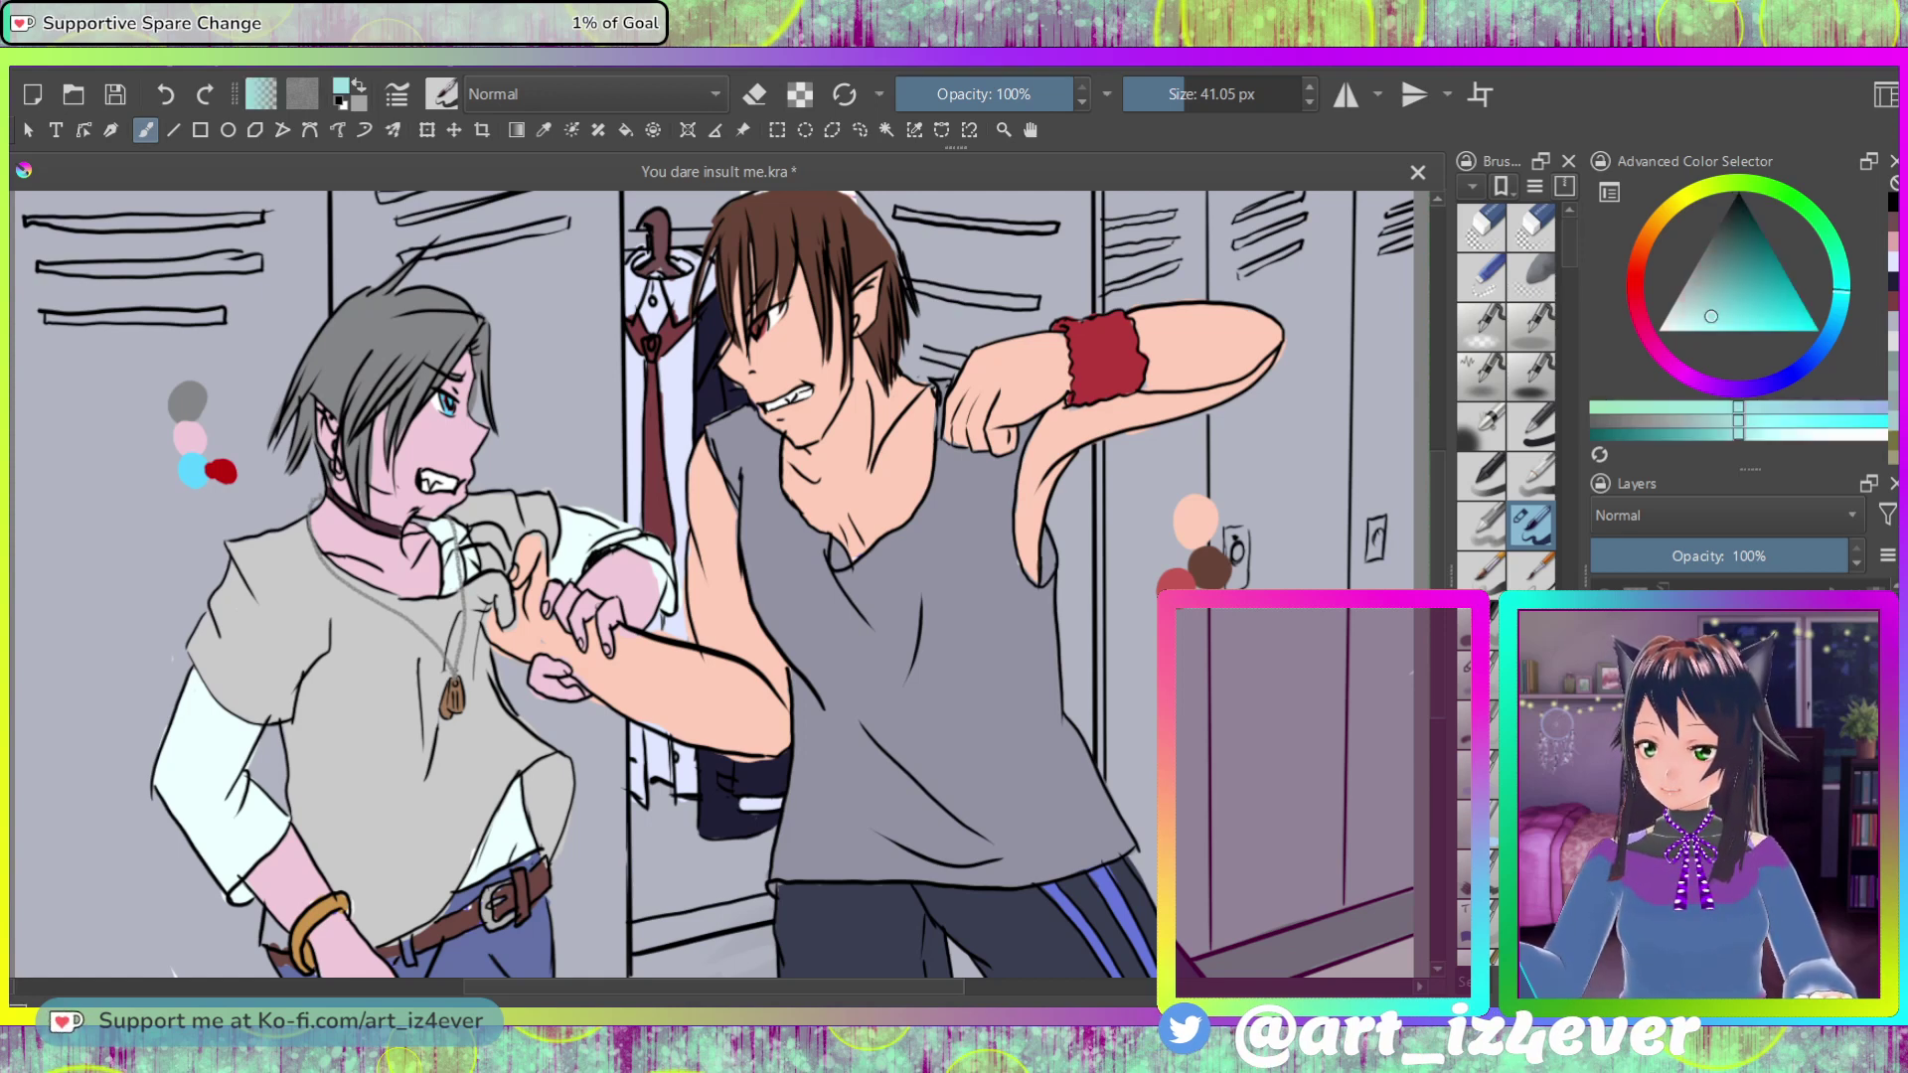
click(1719, 306)
click(1715, 288)
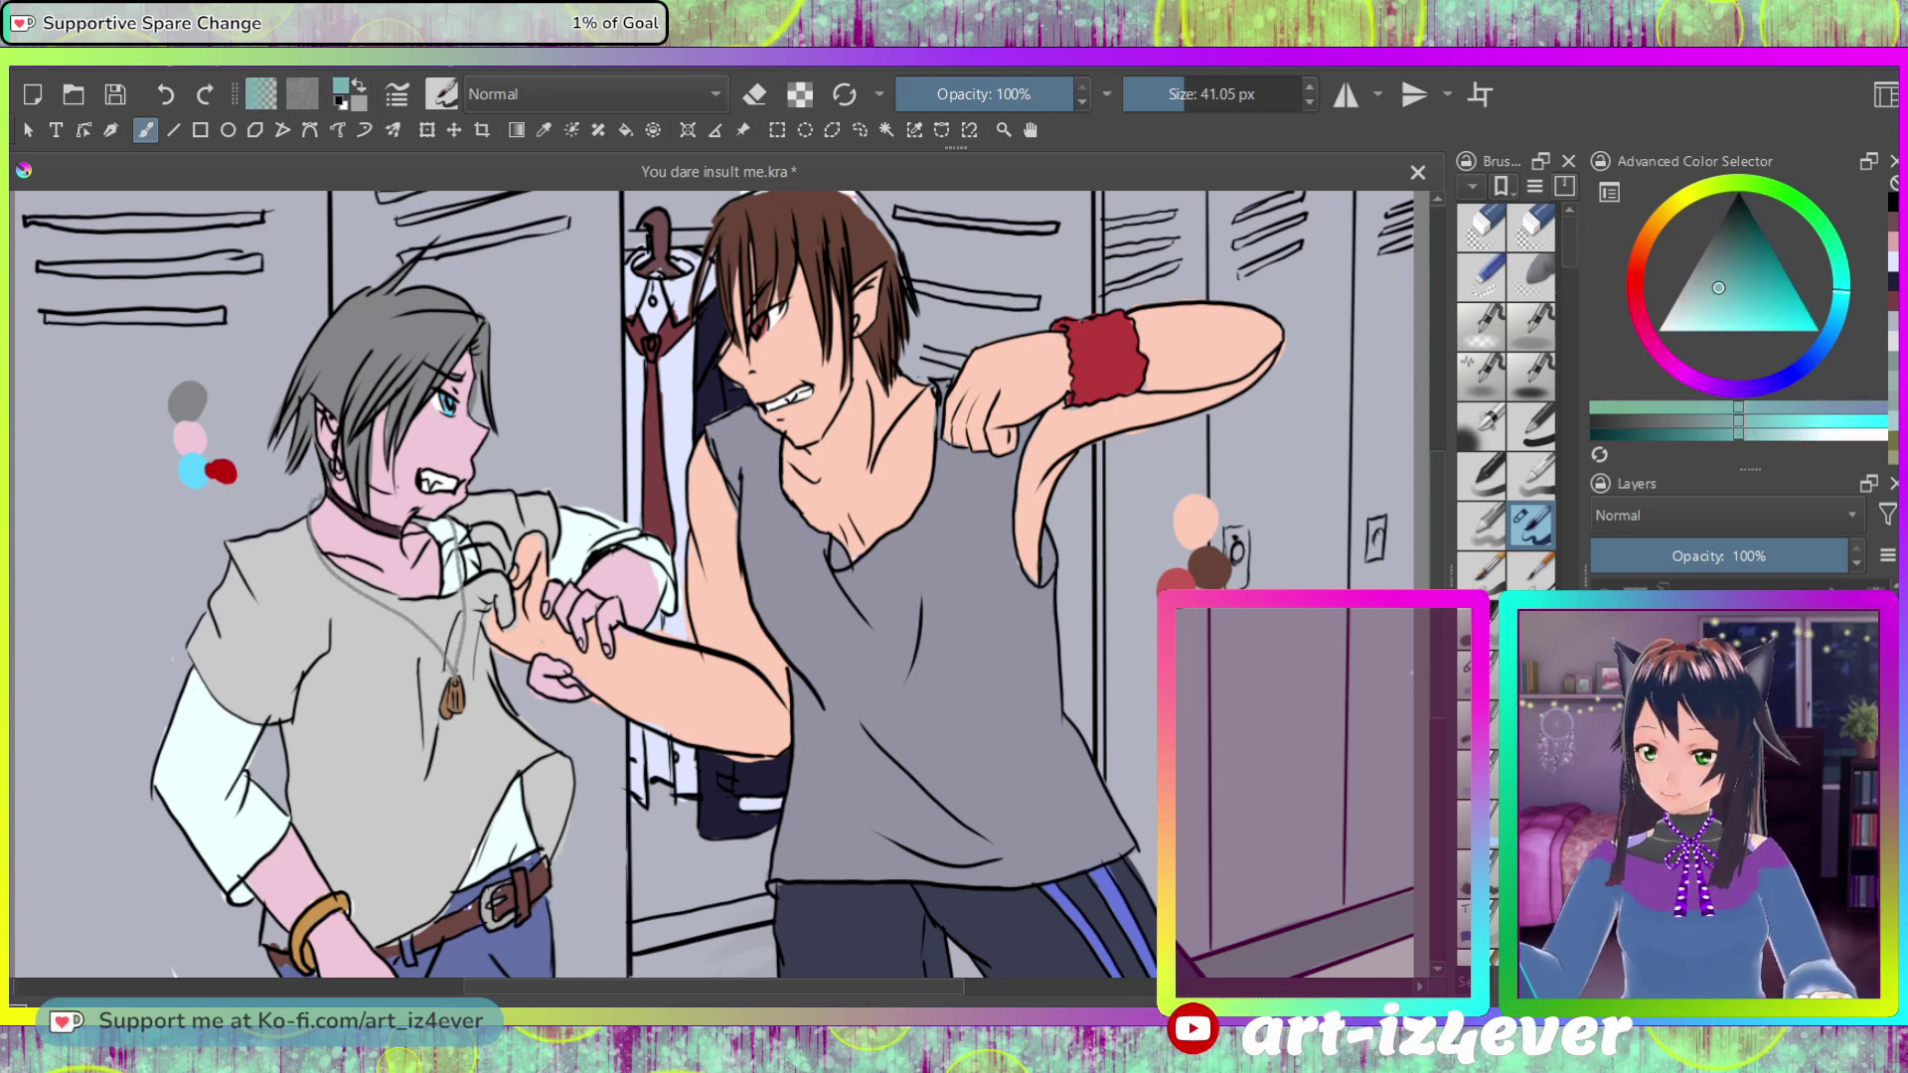
drag(702, 231, 646, 233)
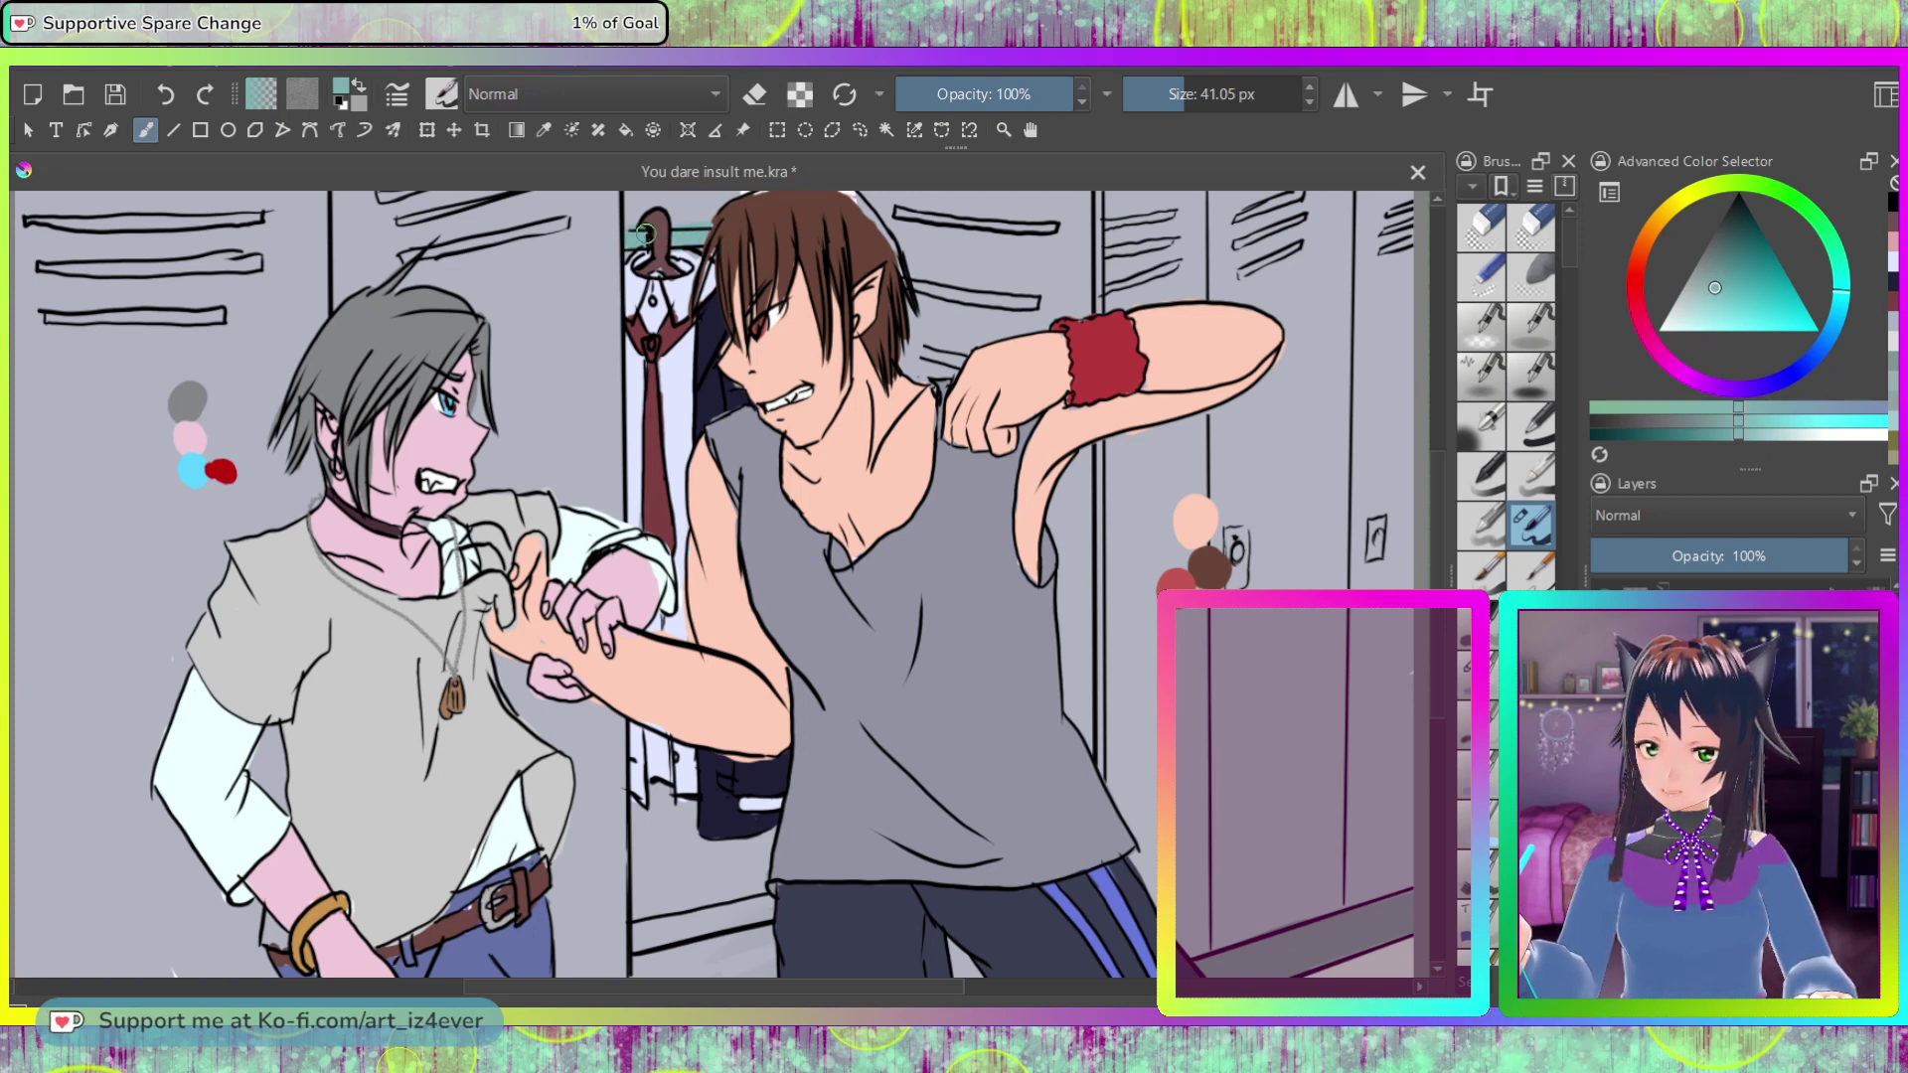
key(e)
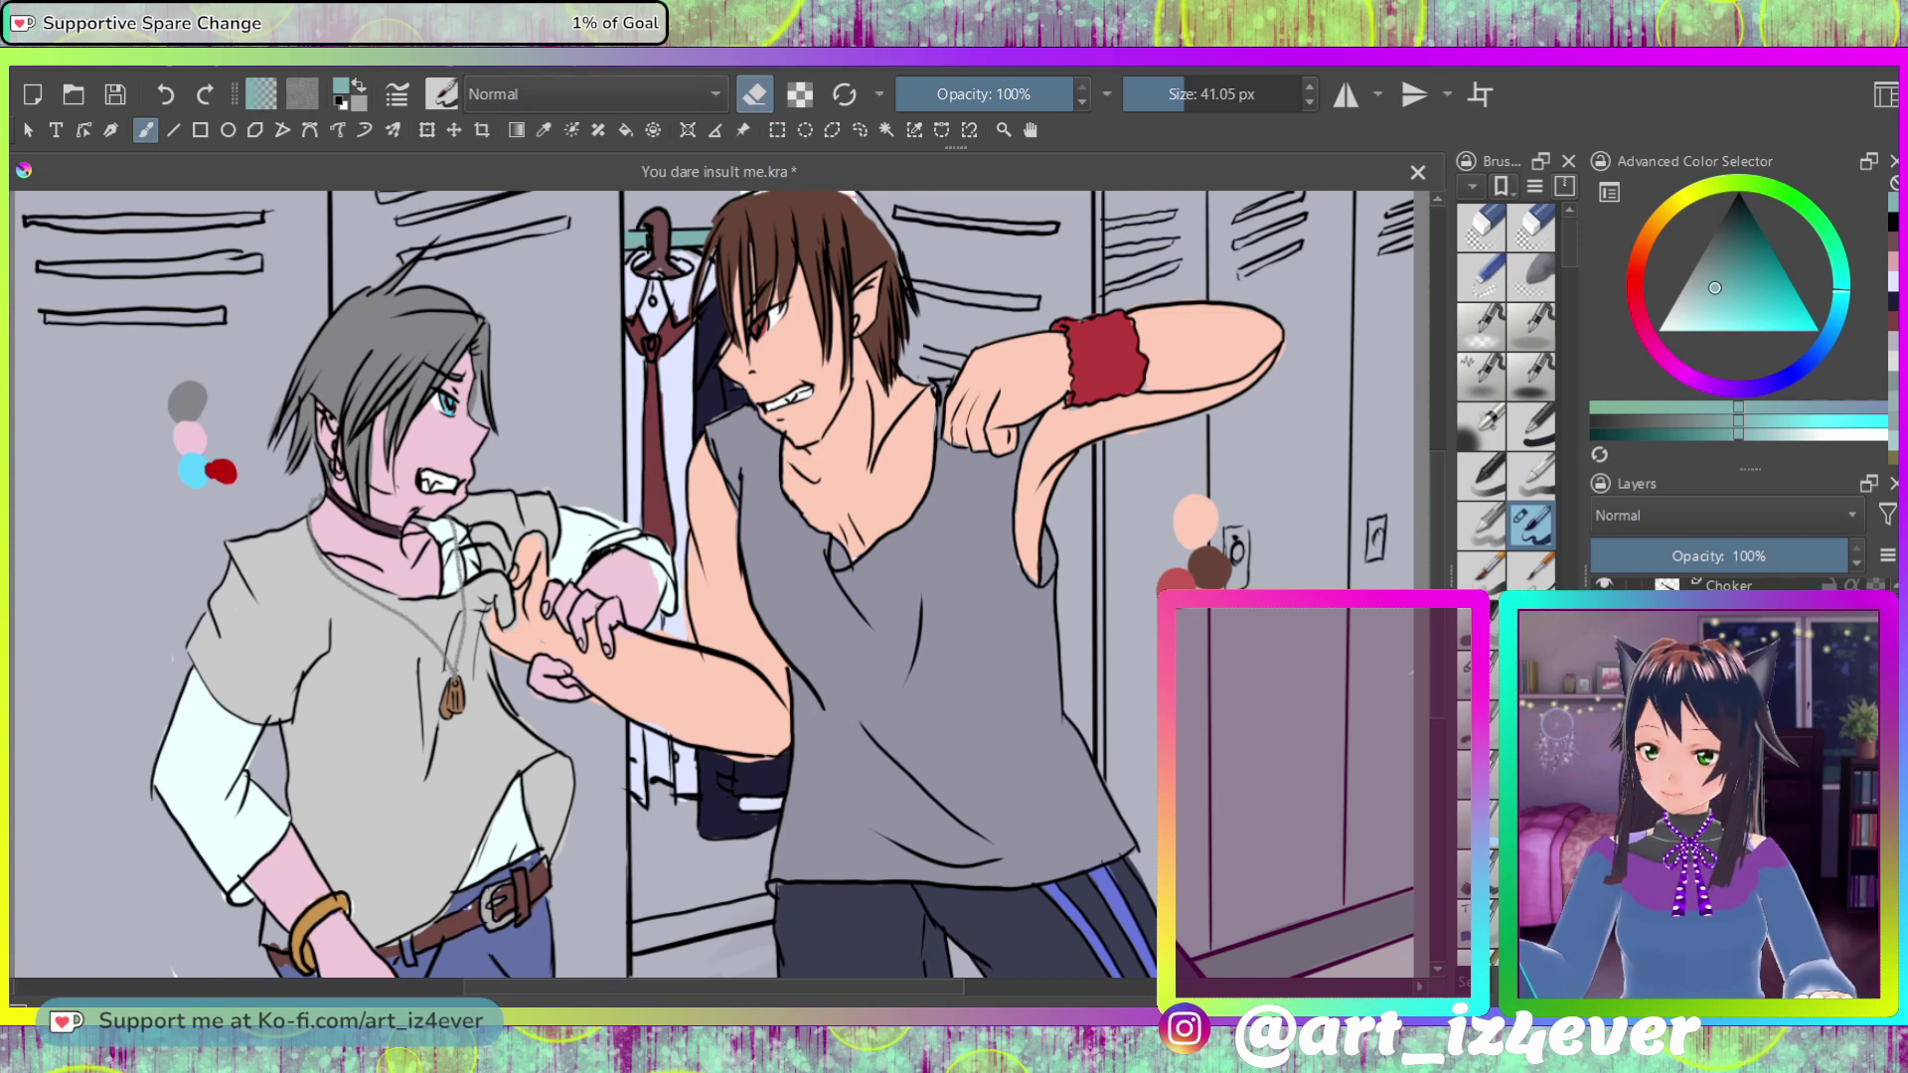
Step: Mix a fully saturated golden yellow as the painting colour, trying paler orange and yellow tones first
click(1665, 213)
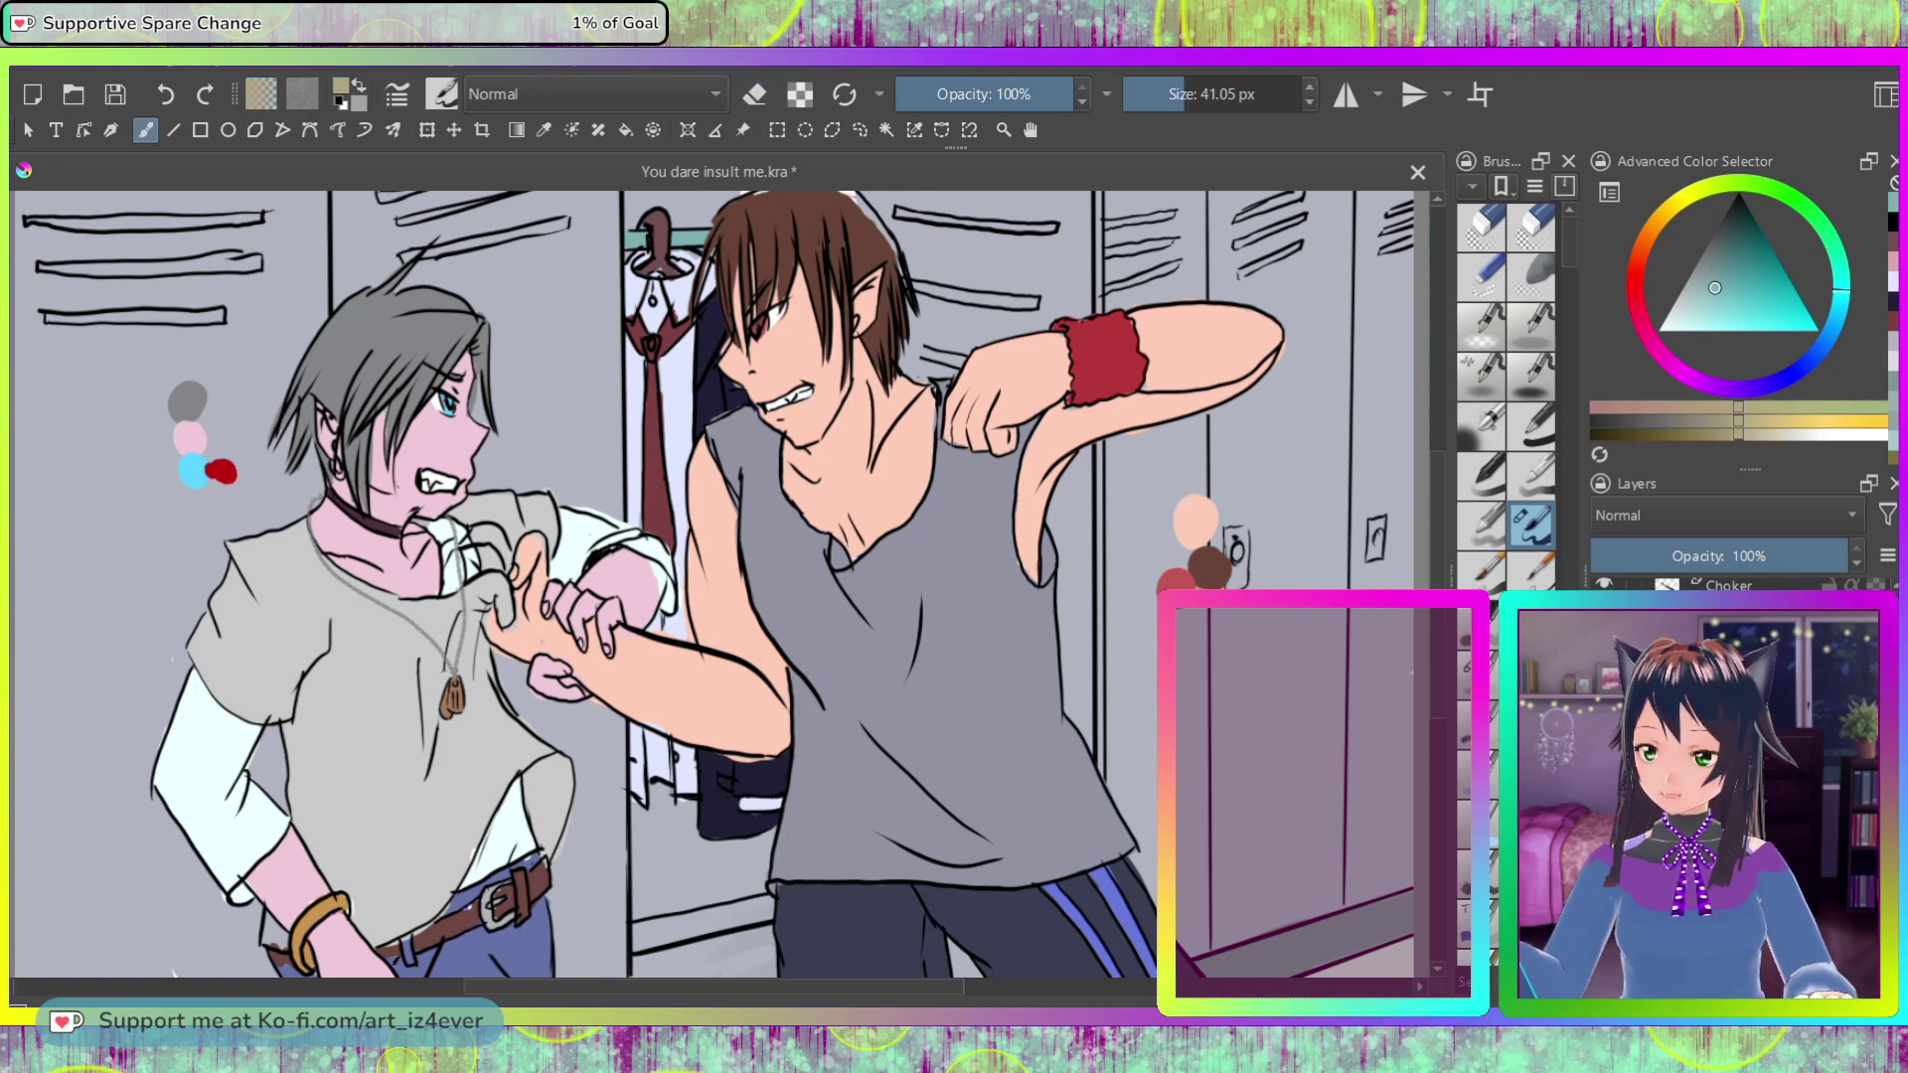
click(1732, 313)
click(1650, 232)
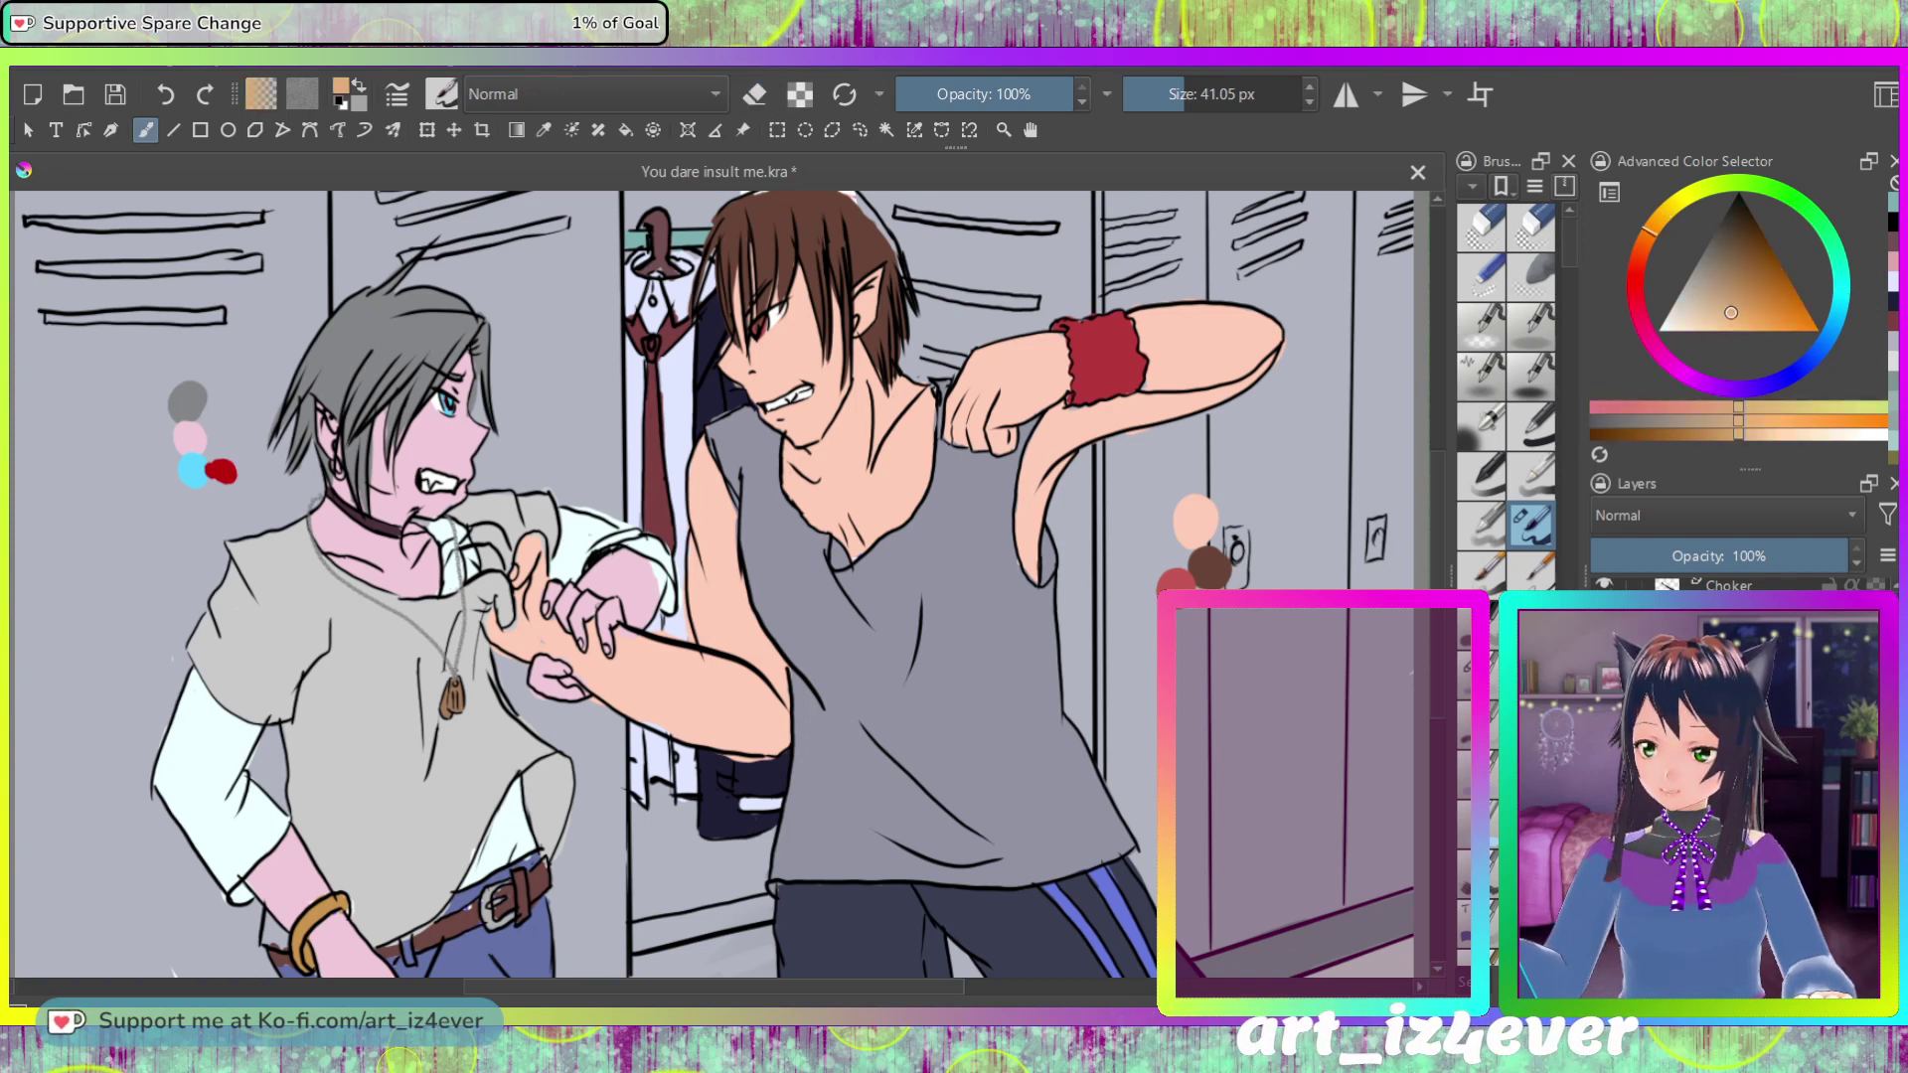
click(1760, 302)
click(1737, 315)
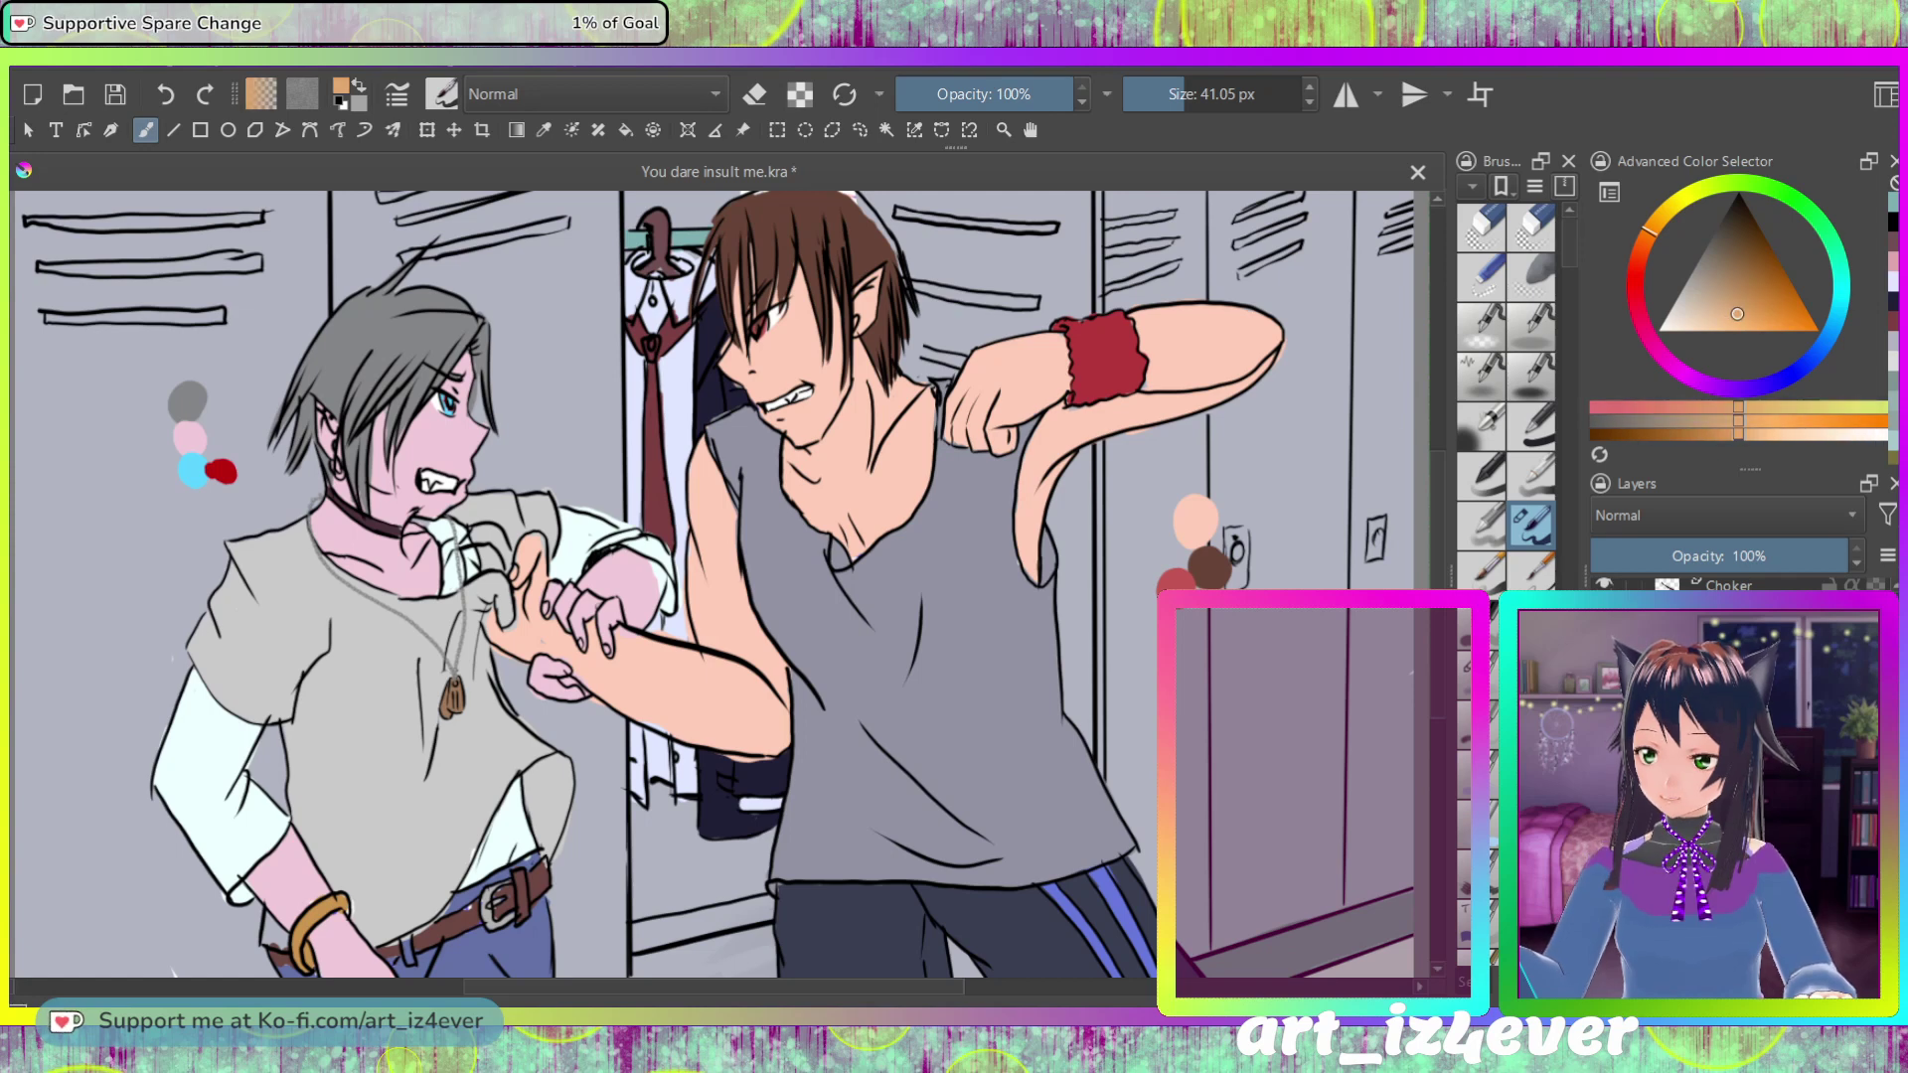
click(1666, 210)
click(1789, 306)
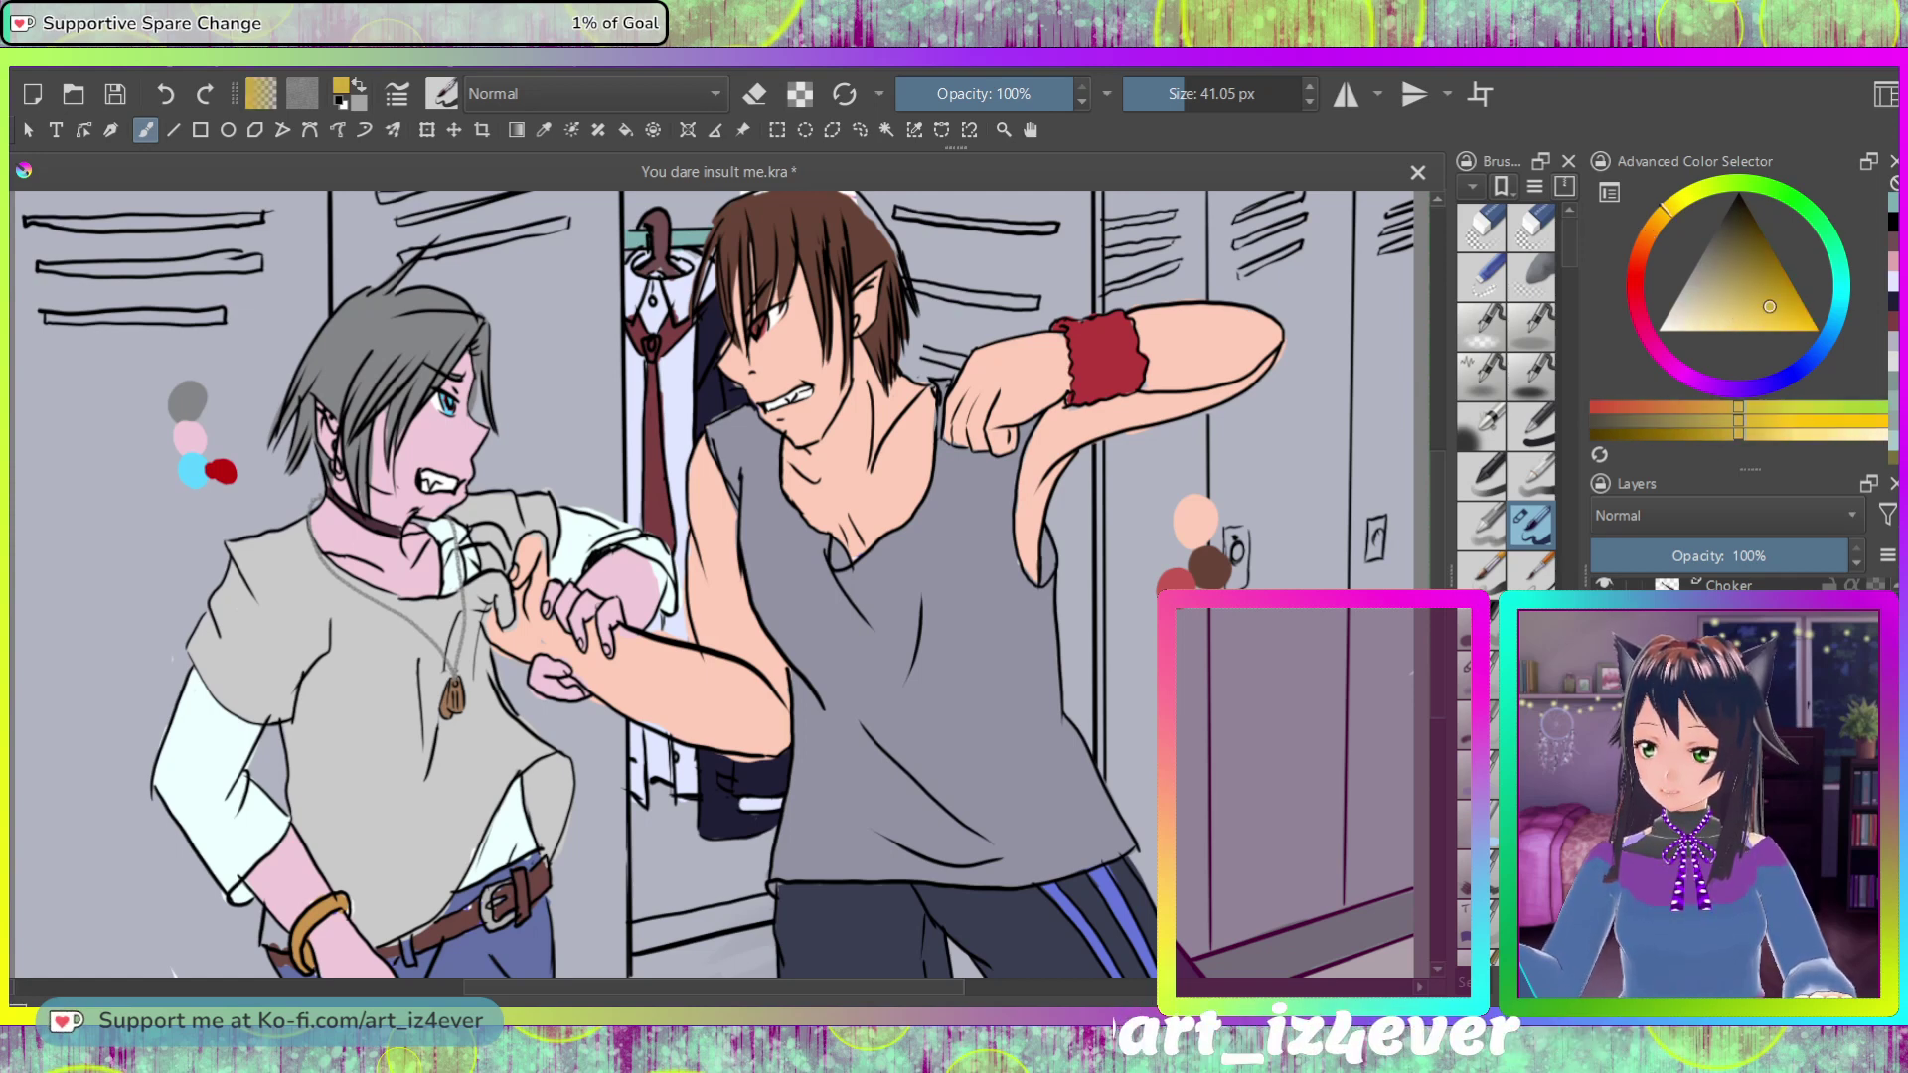
click(1820, 333)
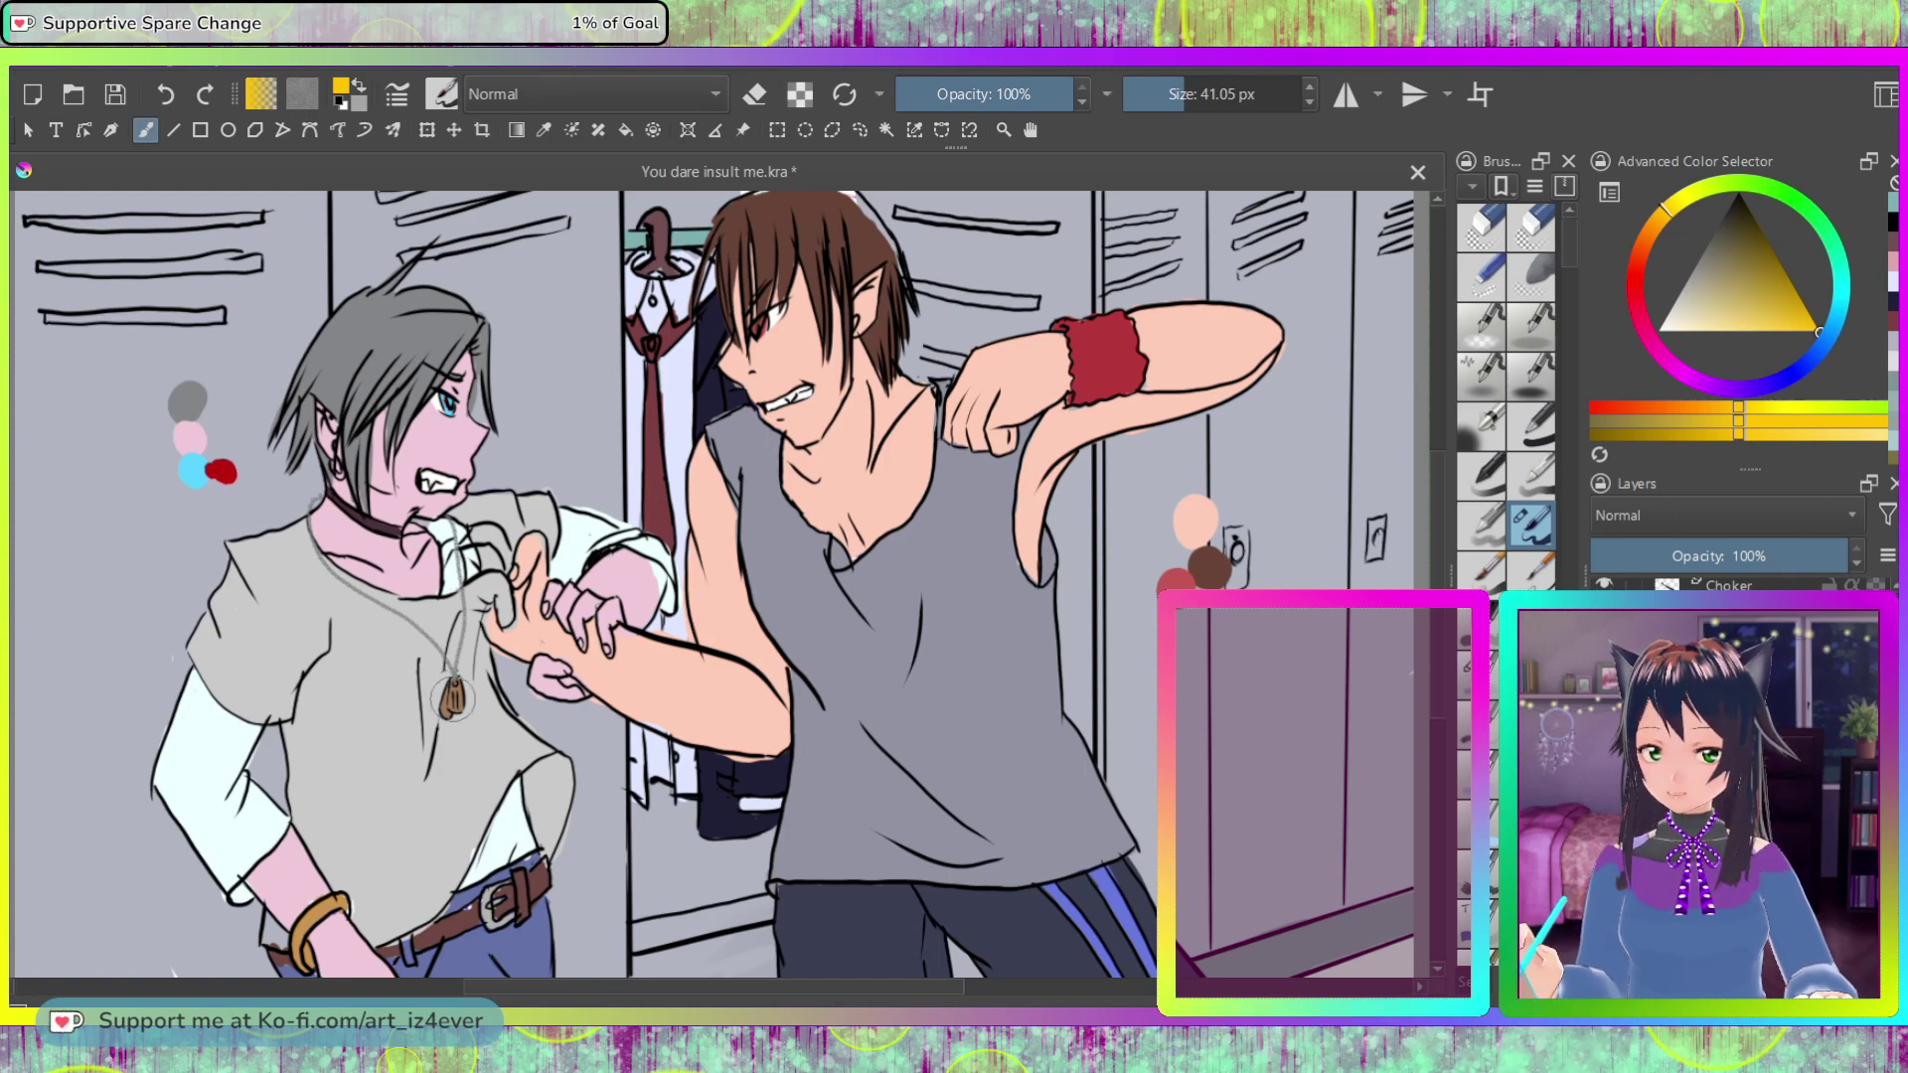
Step: Colour the grey-haired character's hoop earring golden yellow within its black outline
scroll(336, 449, up, 4)
scroll(336, 449, up, 3)
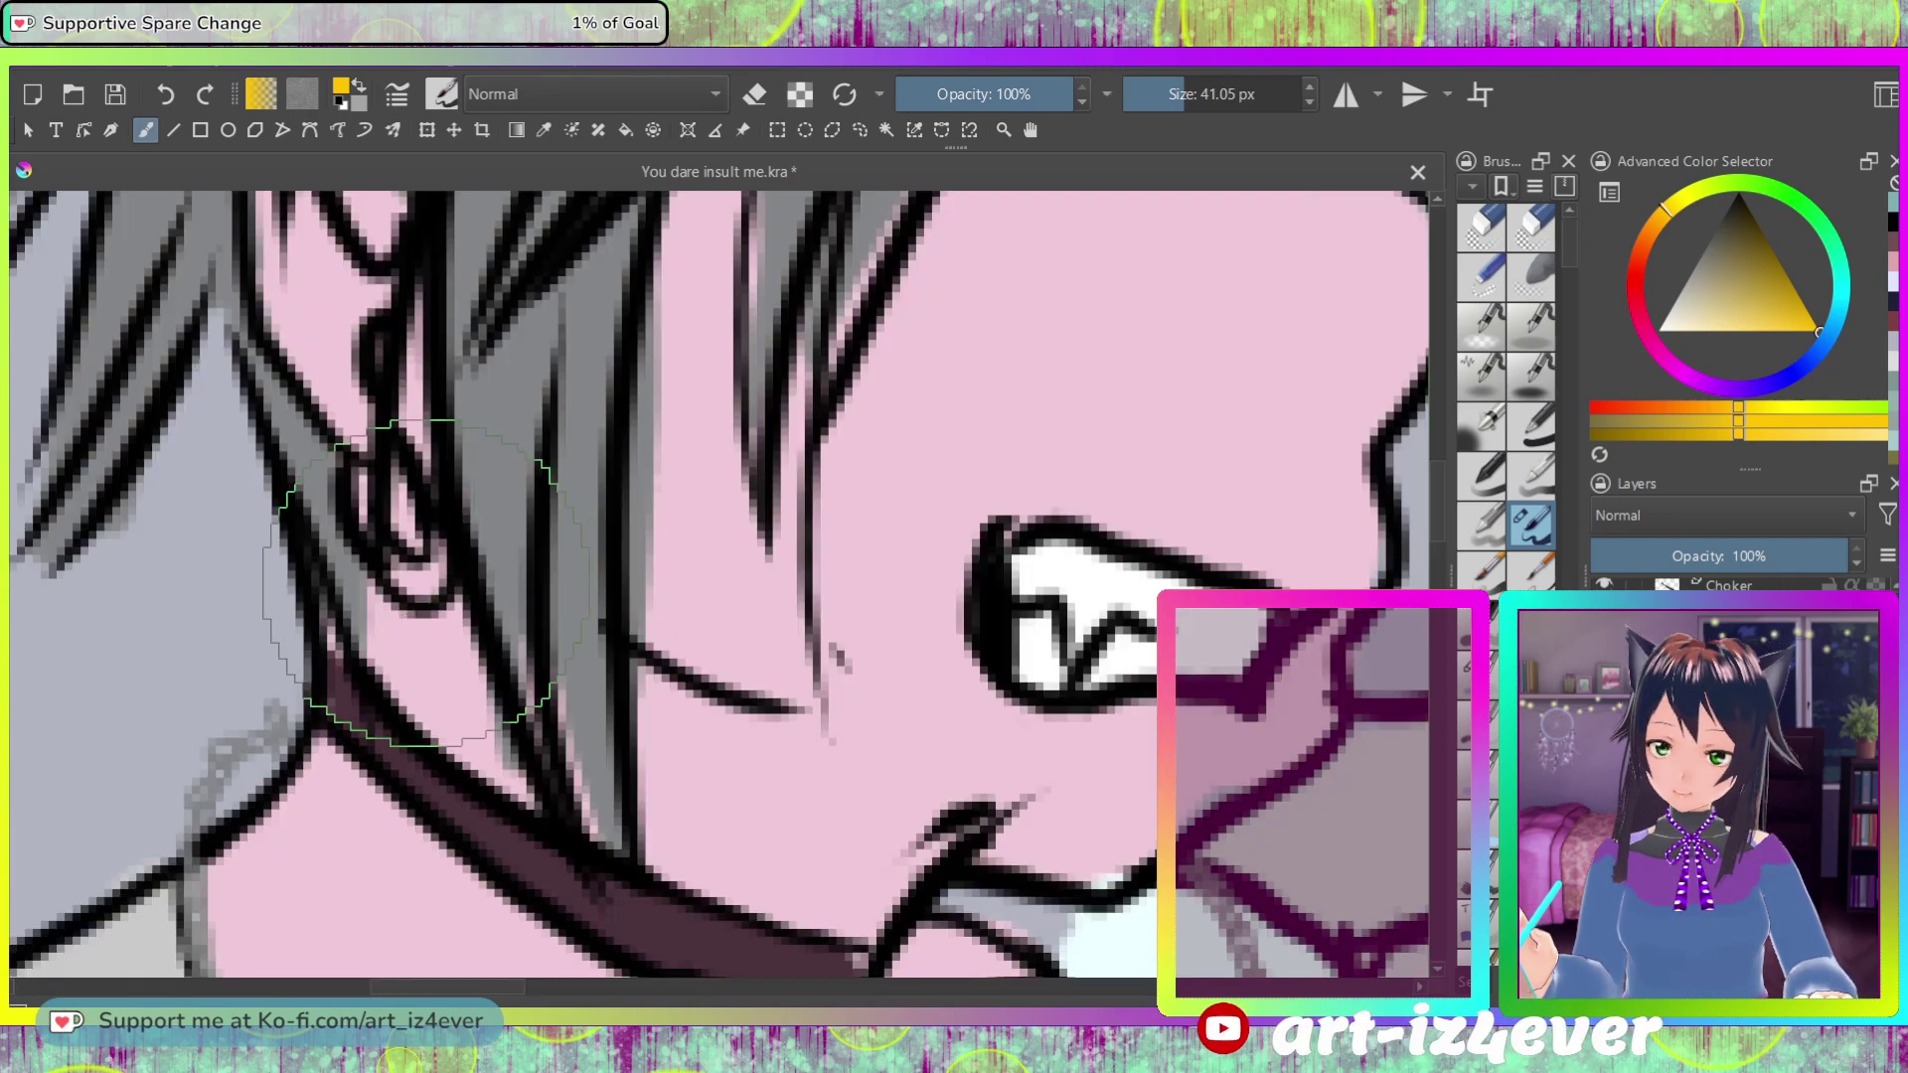
click(417, 581)
drag(417, 581, 360, 473)
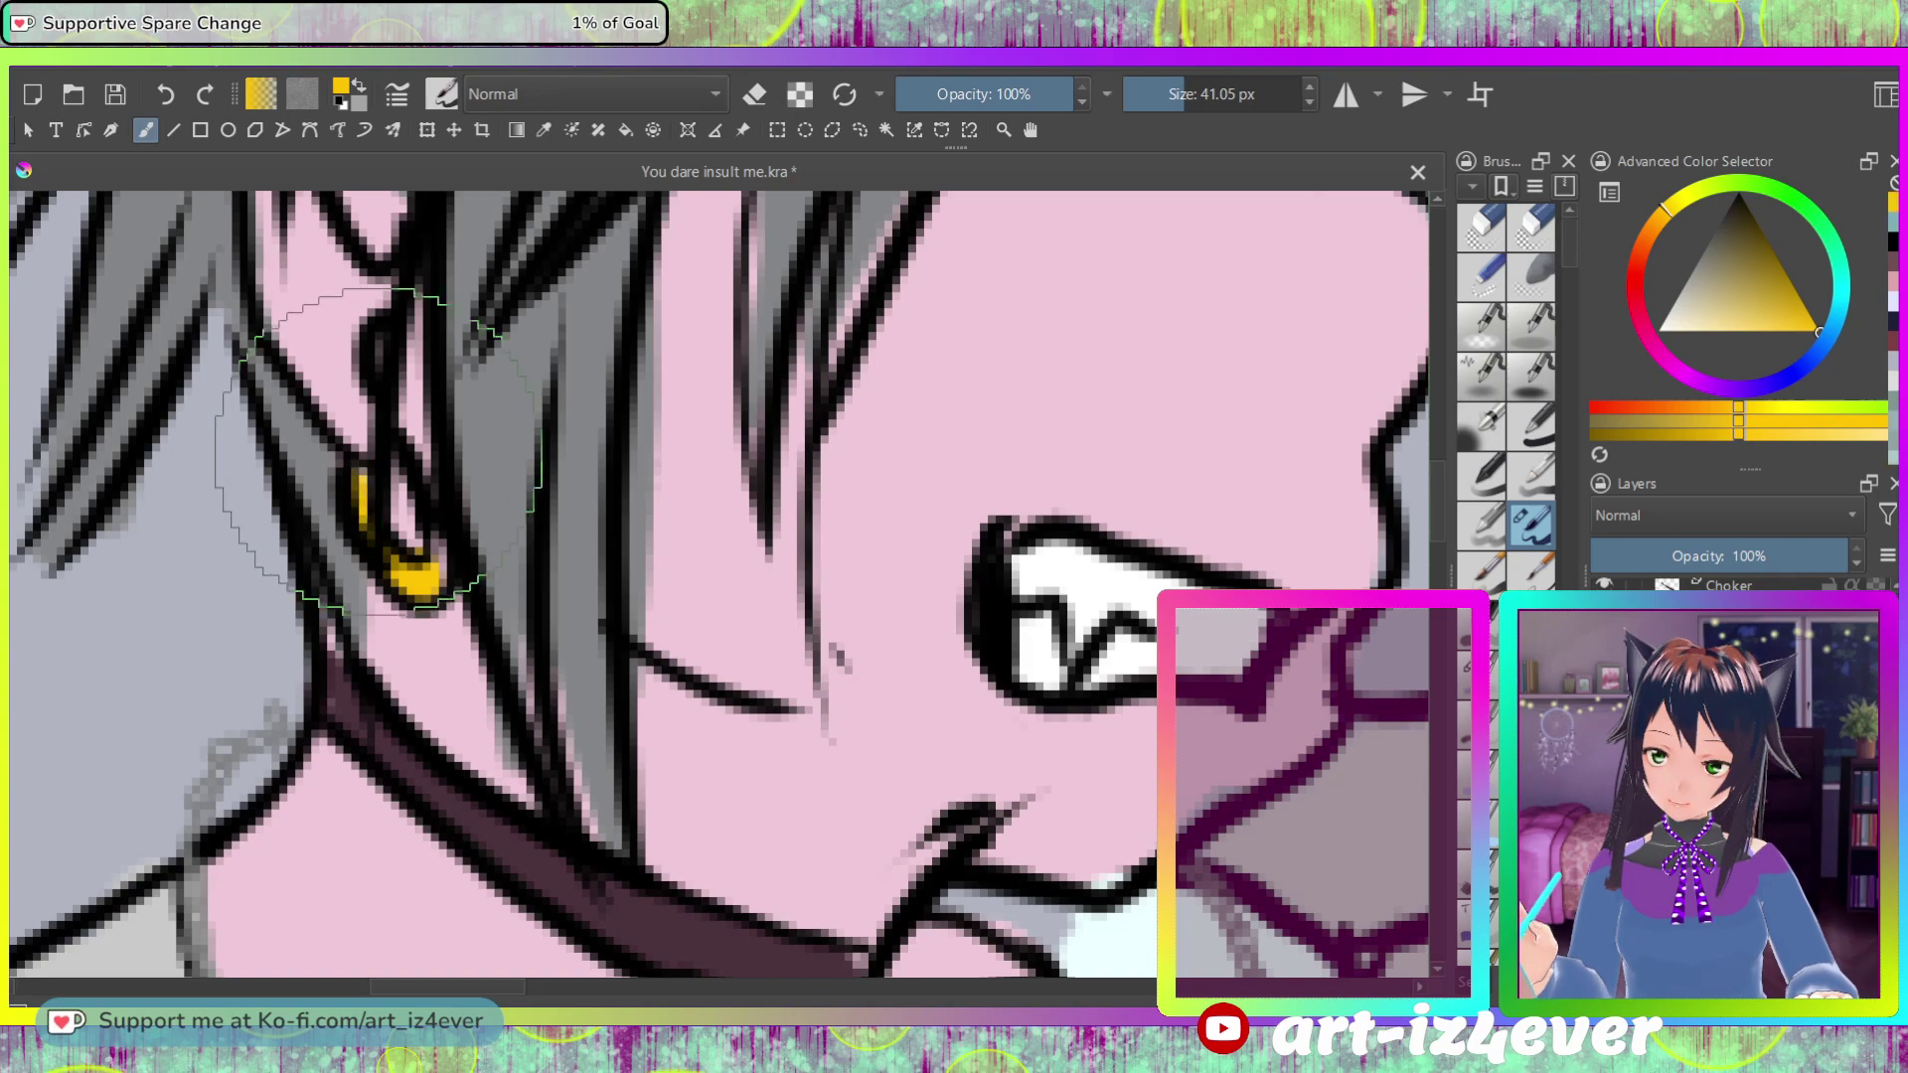
drag(438, 577, 437, 504)
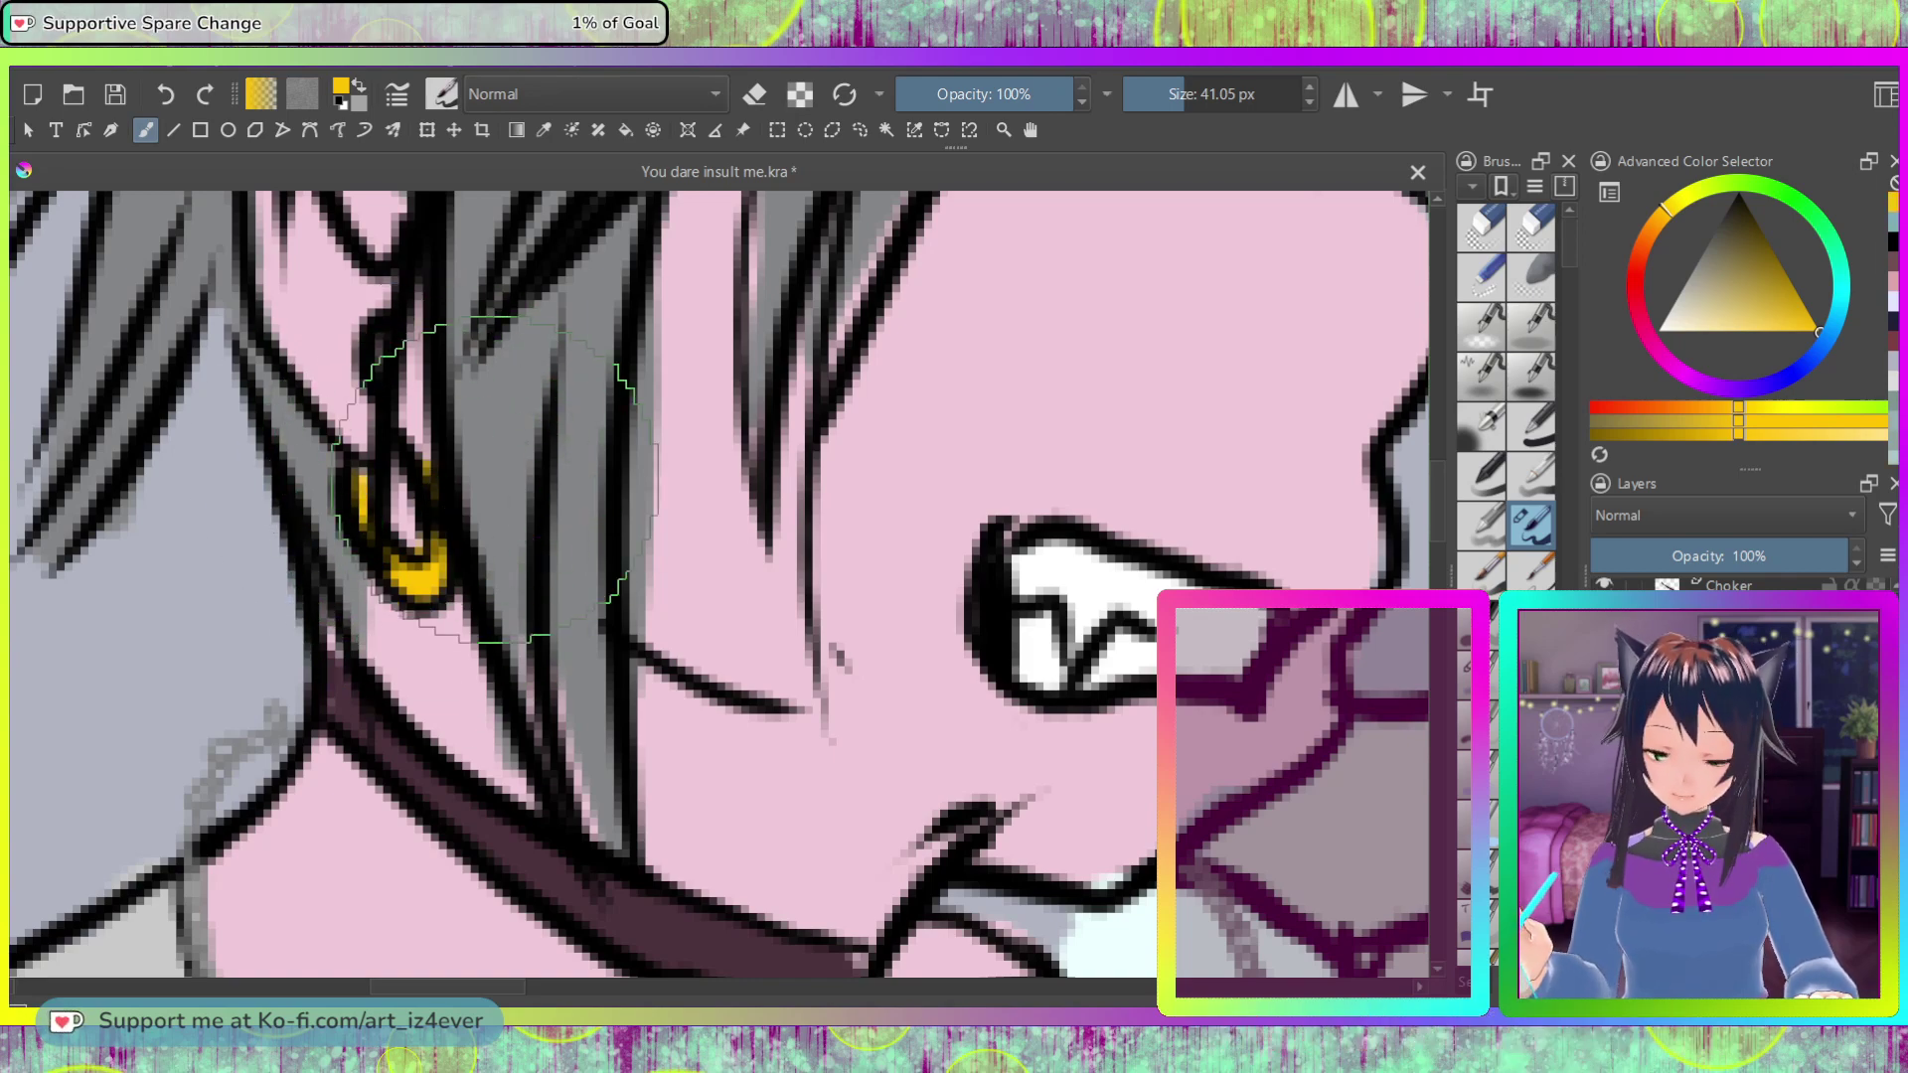
key(2)
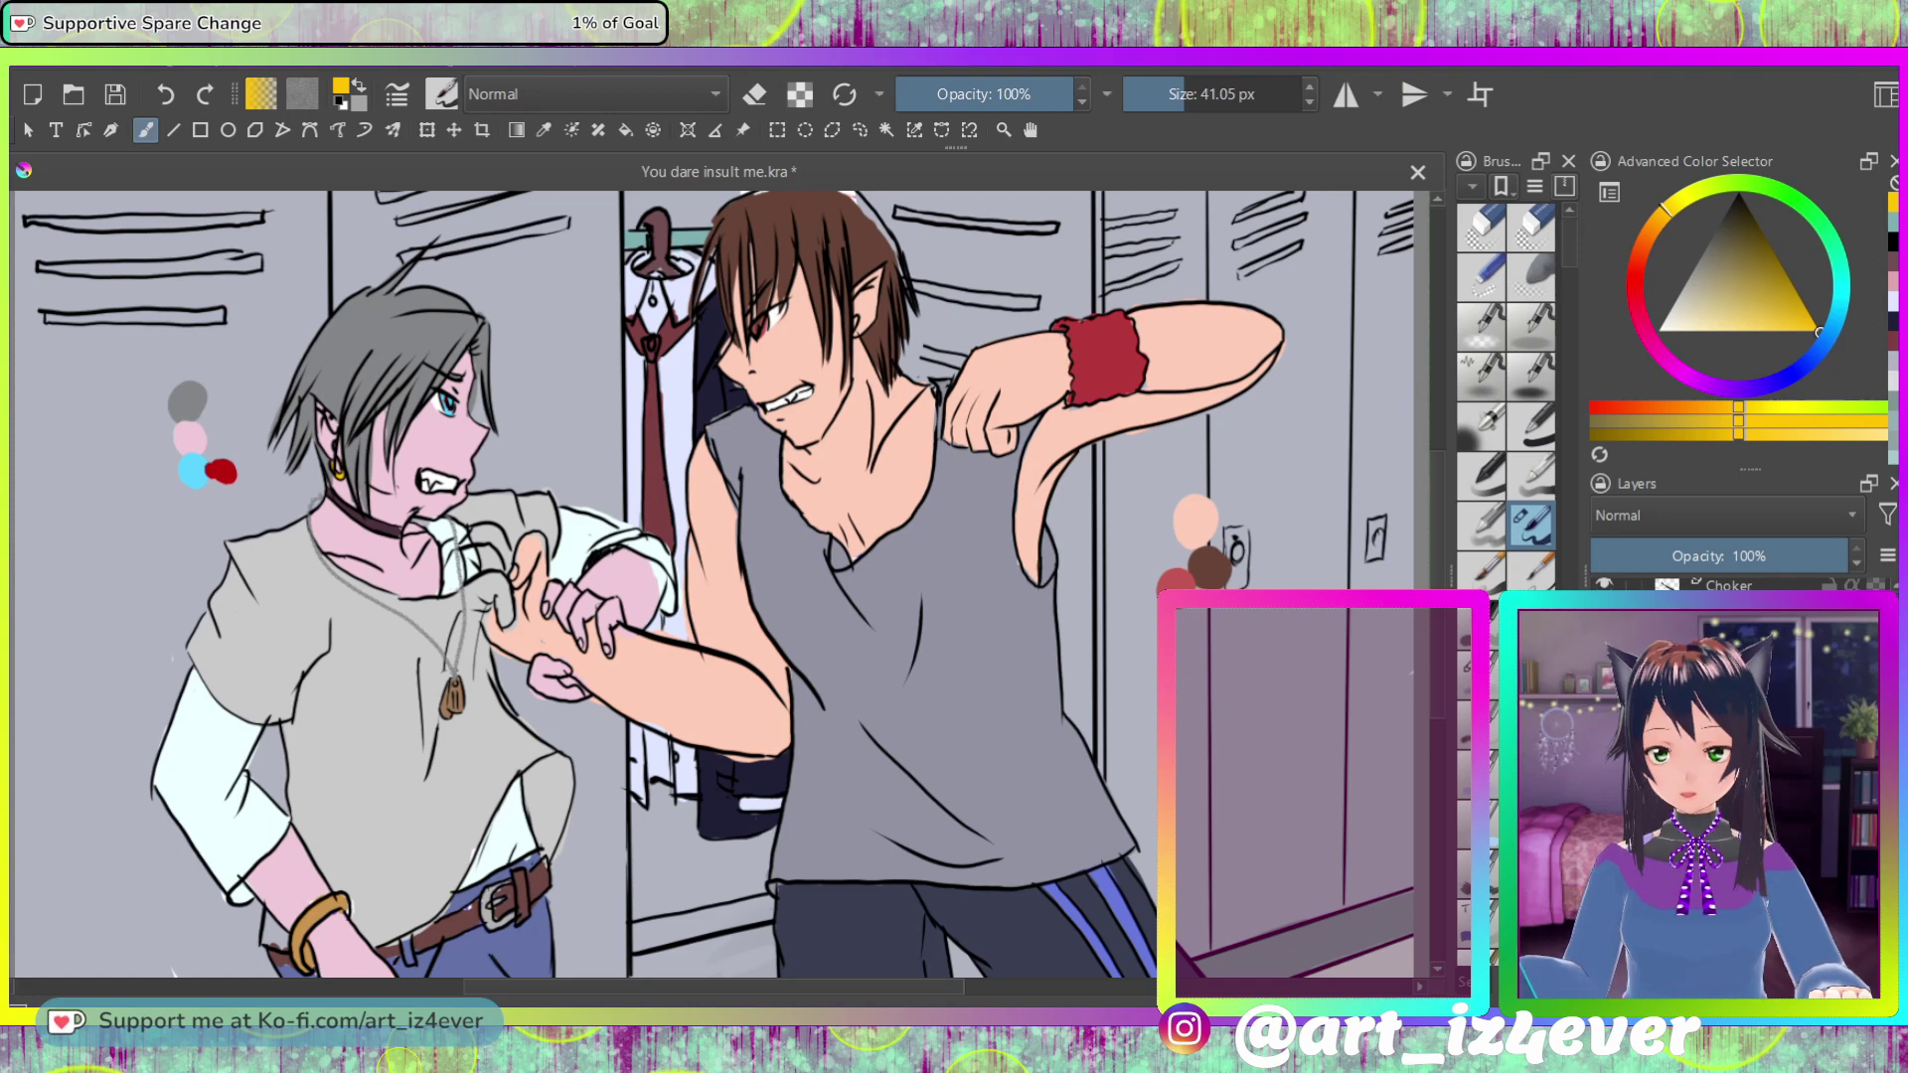
Step: Sample the grey-haired character's pink skin for touch-ups and remove the reference colour swatches beside both characters
ctrl+click(632, 588)
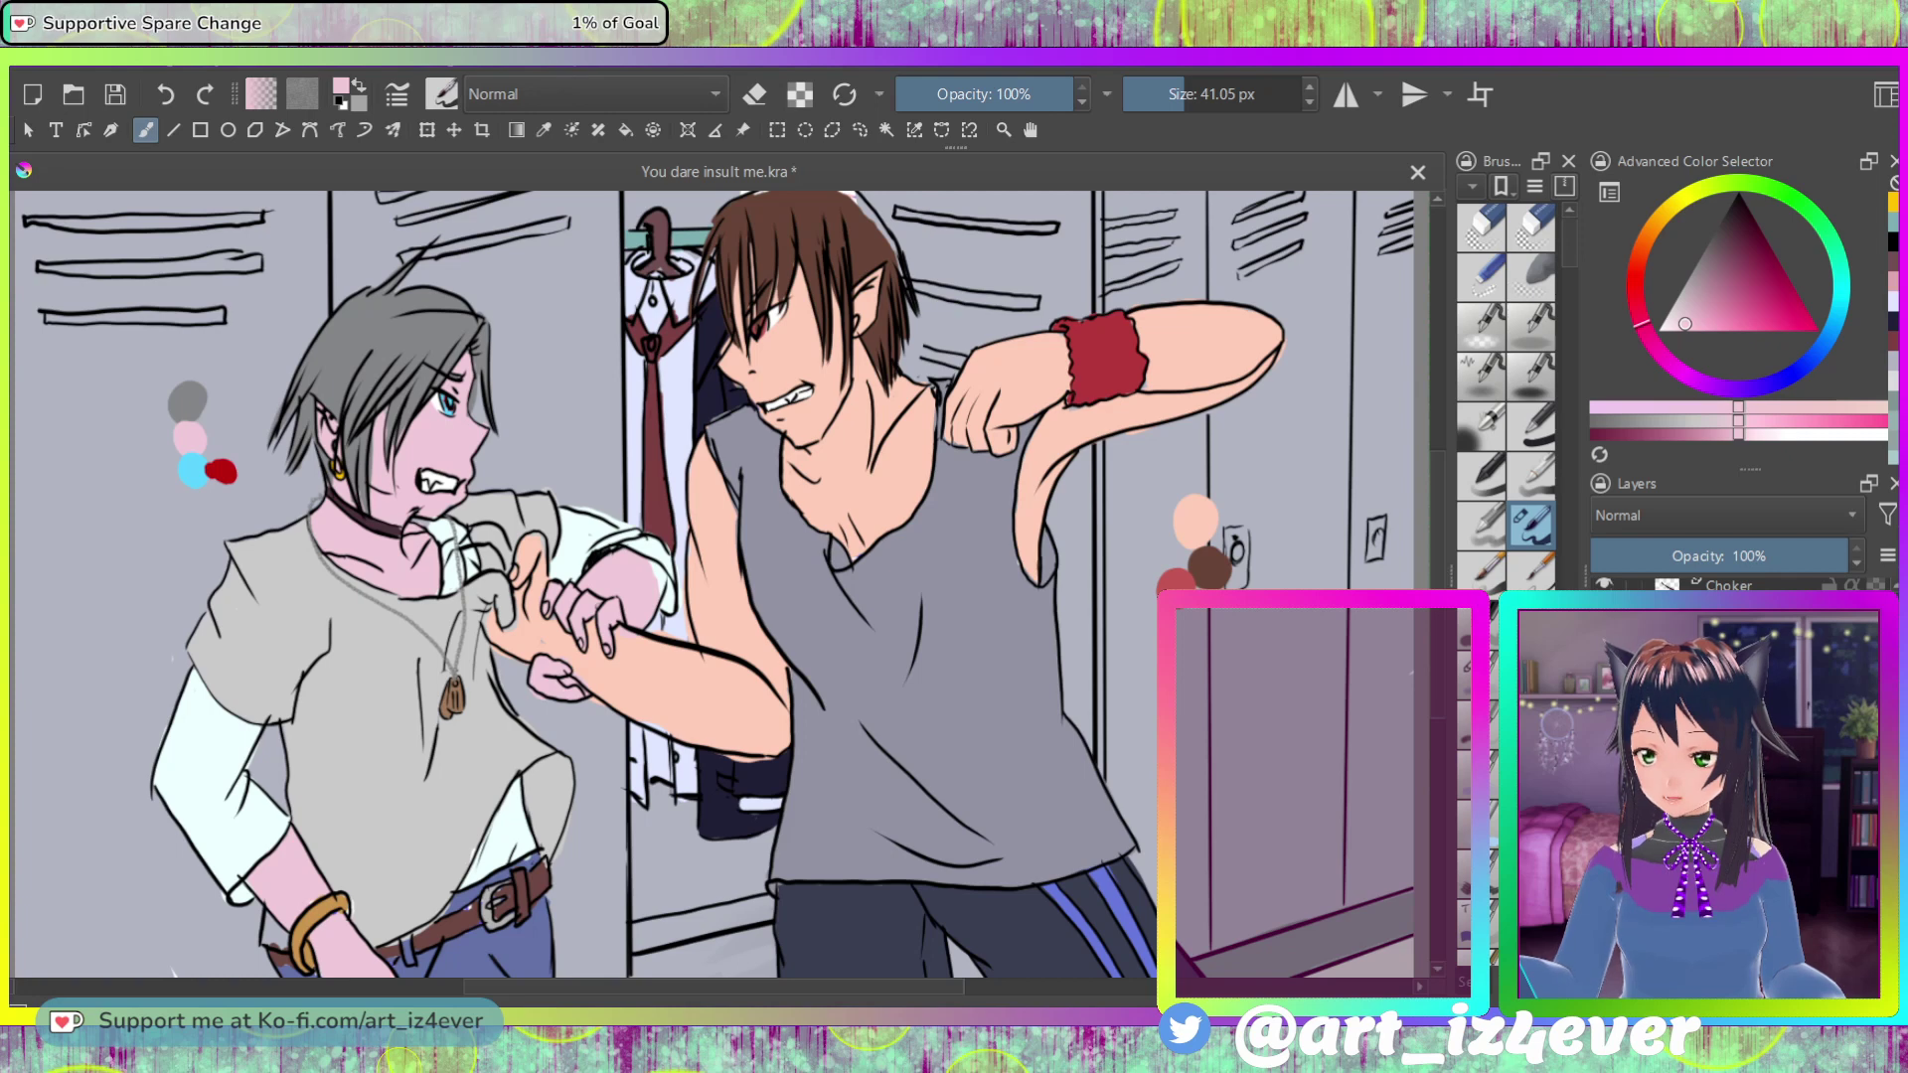
key(e)
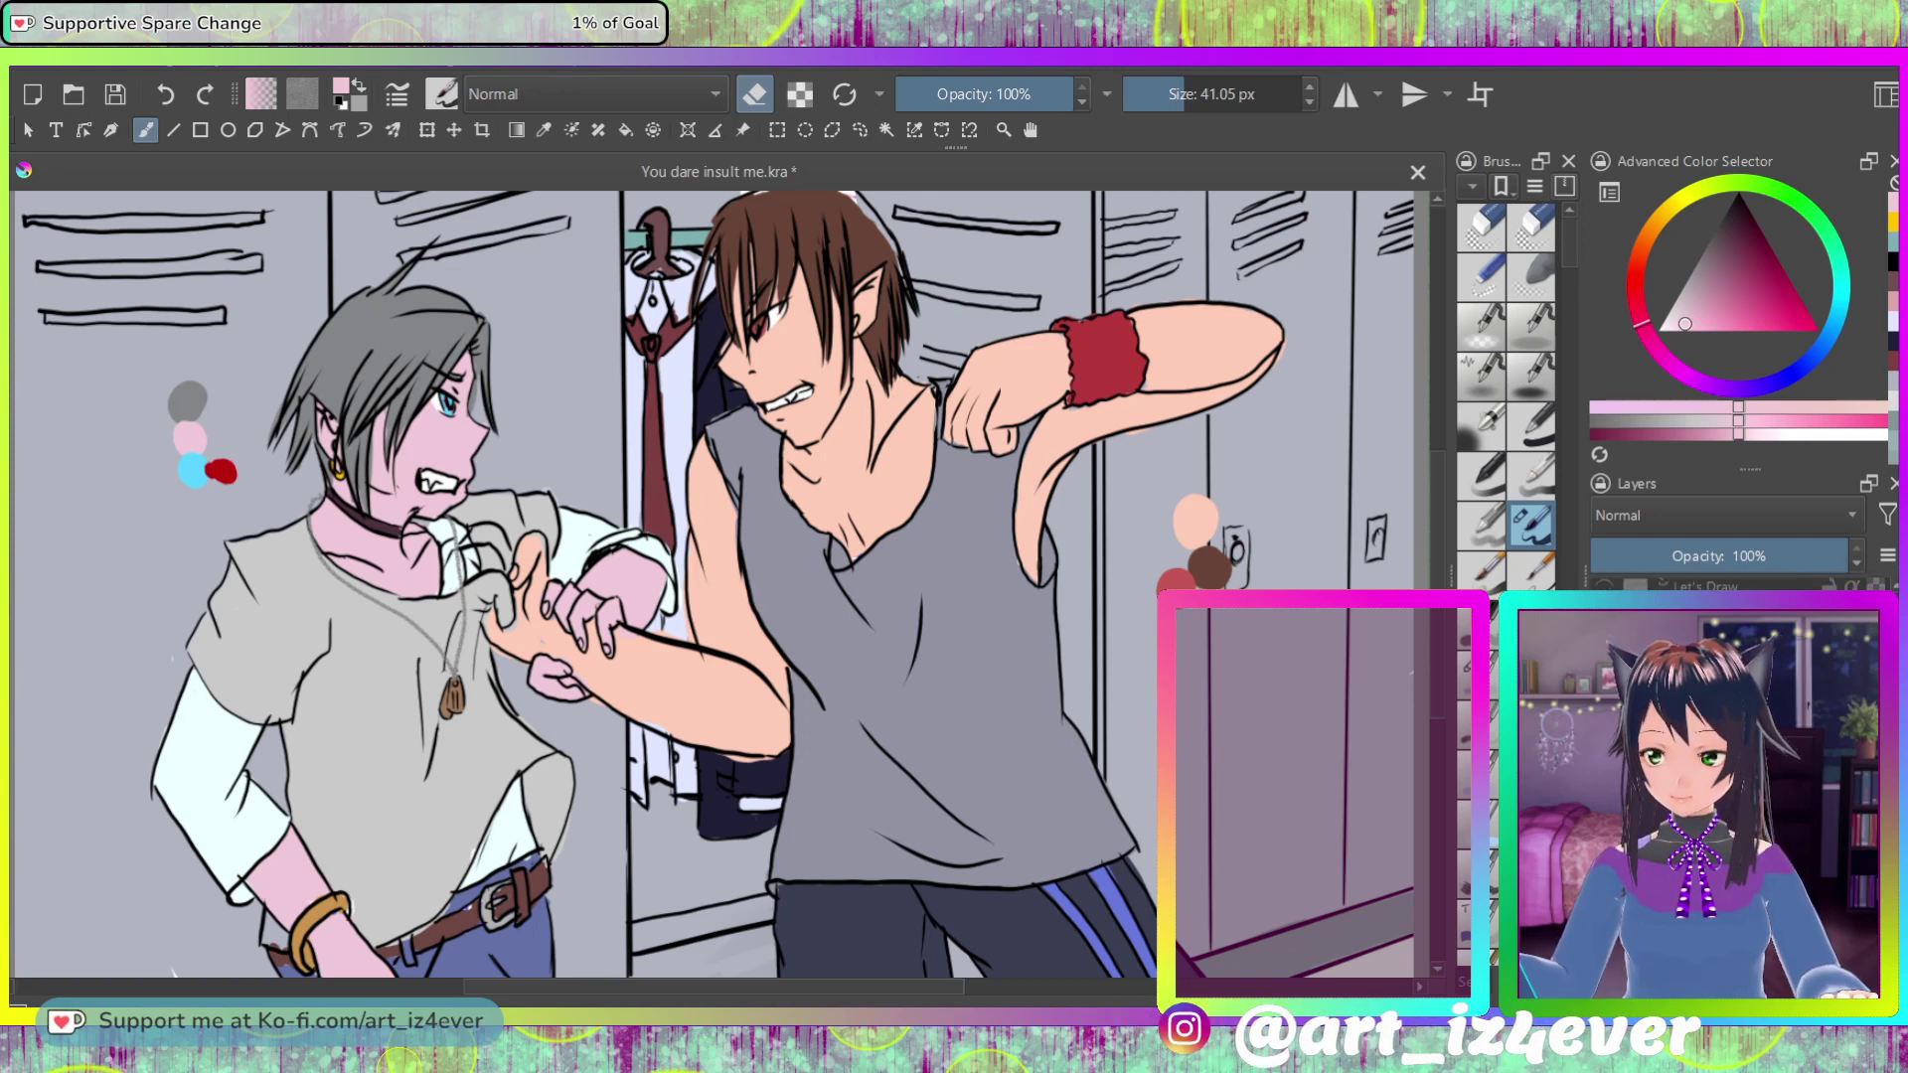
key(Delete)
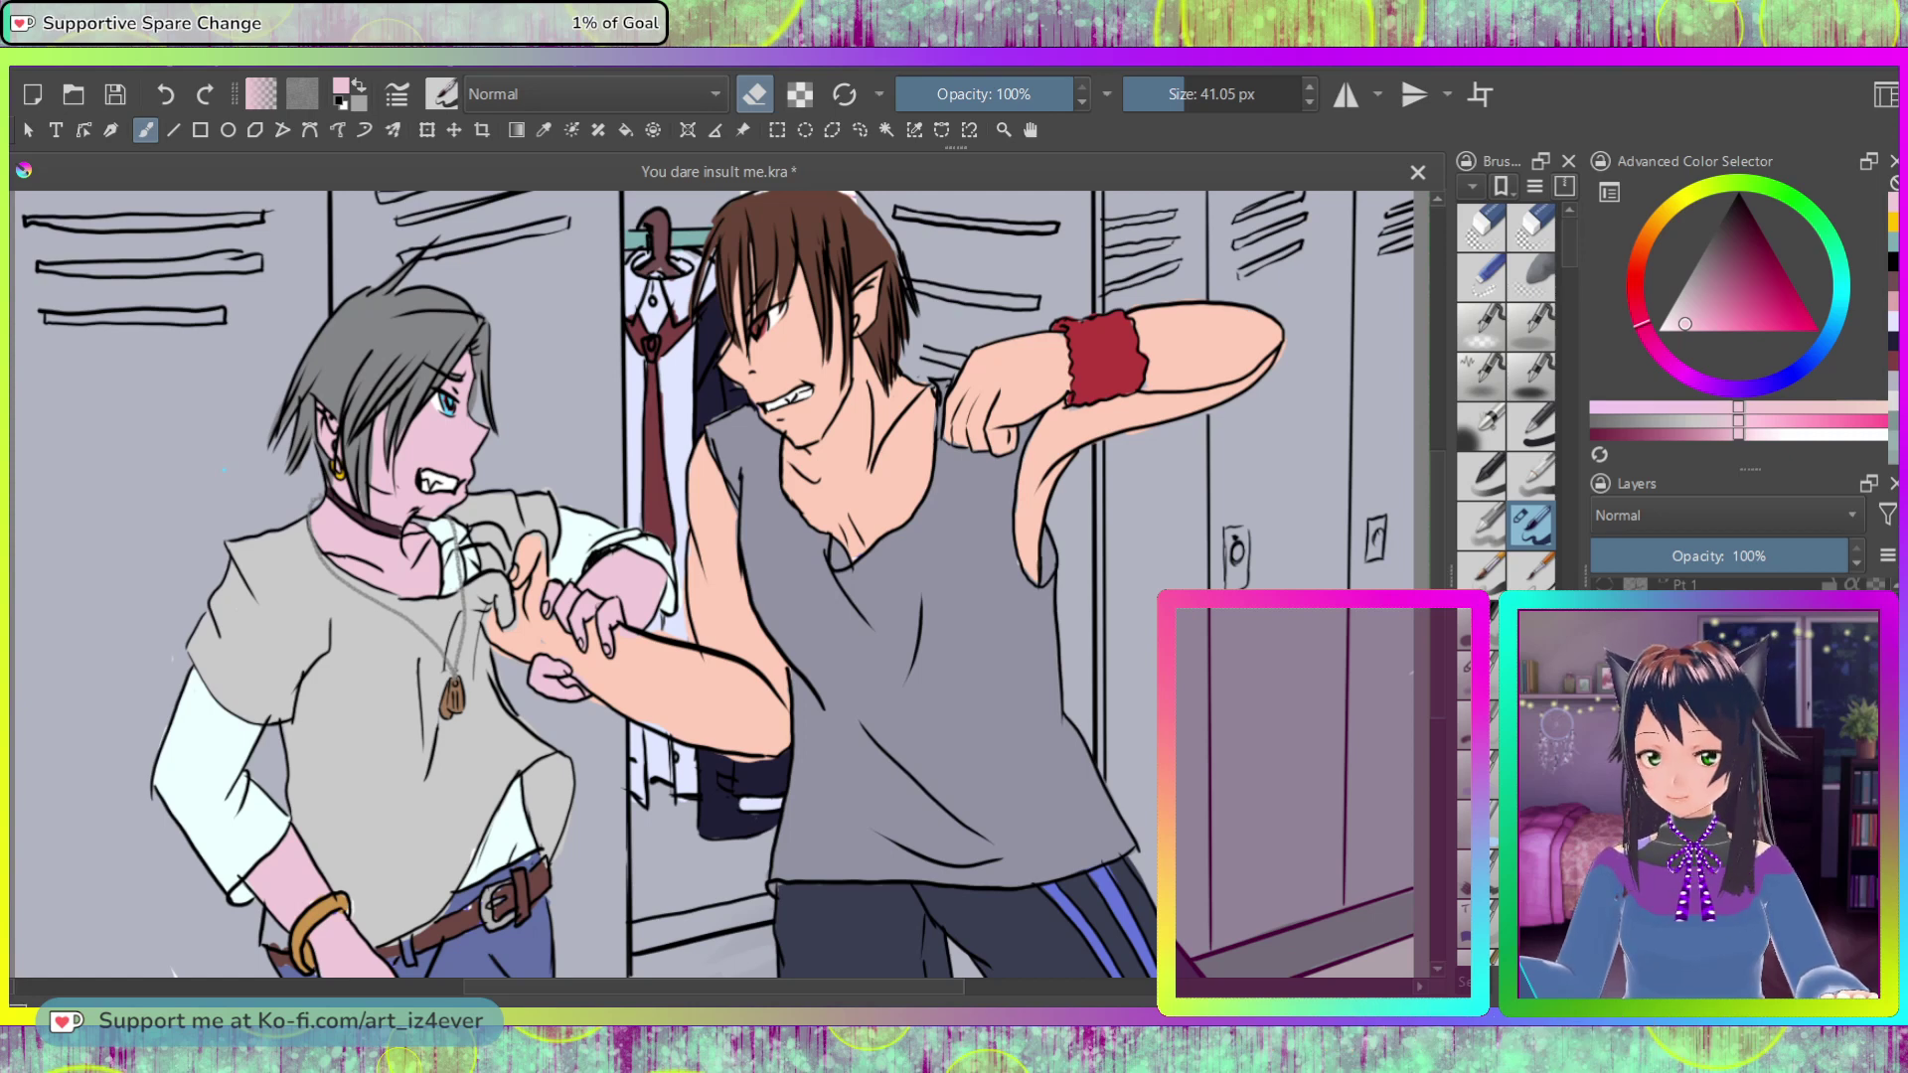
Step: Sample the brown-haired character's hair colour for touch-ups and erase the stray colour beneath his lowered forearm
ctrl+click(861, 238)
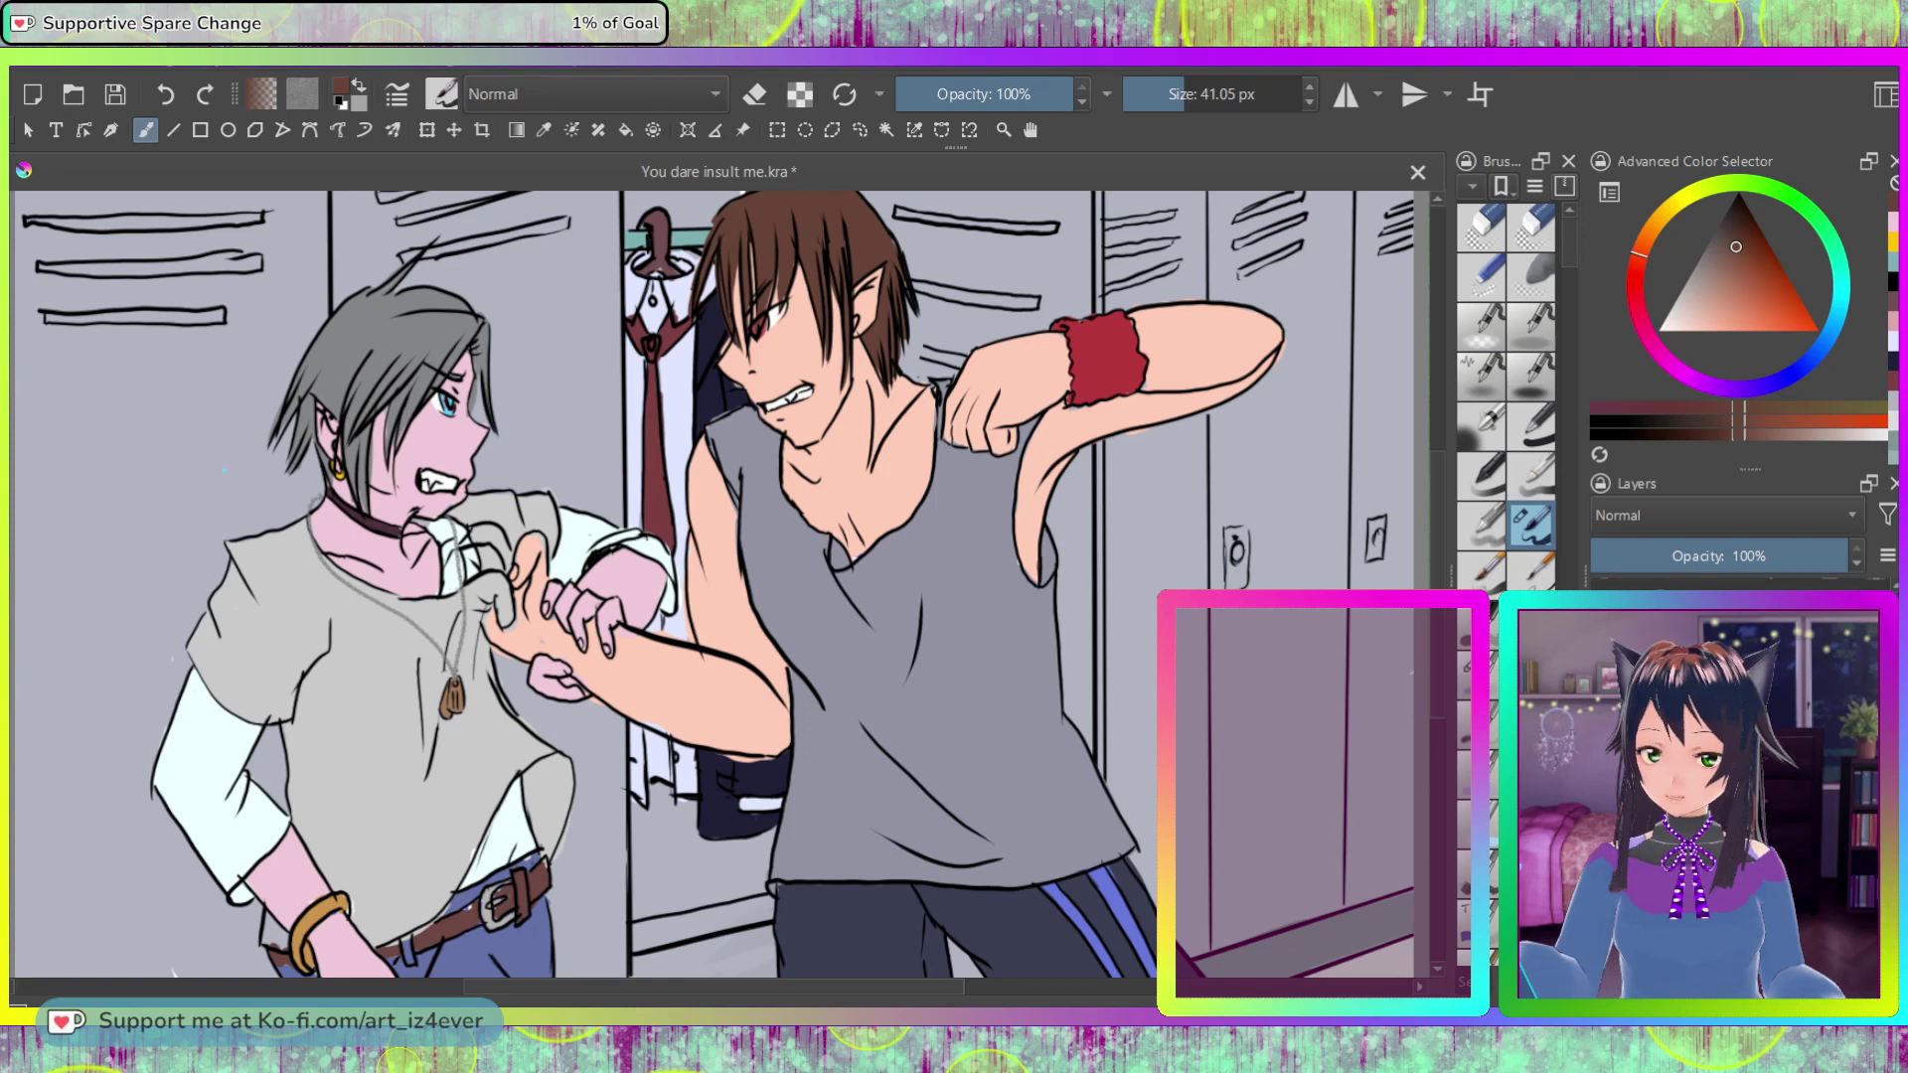
key(e)
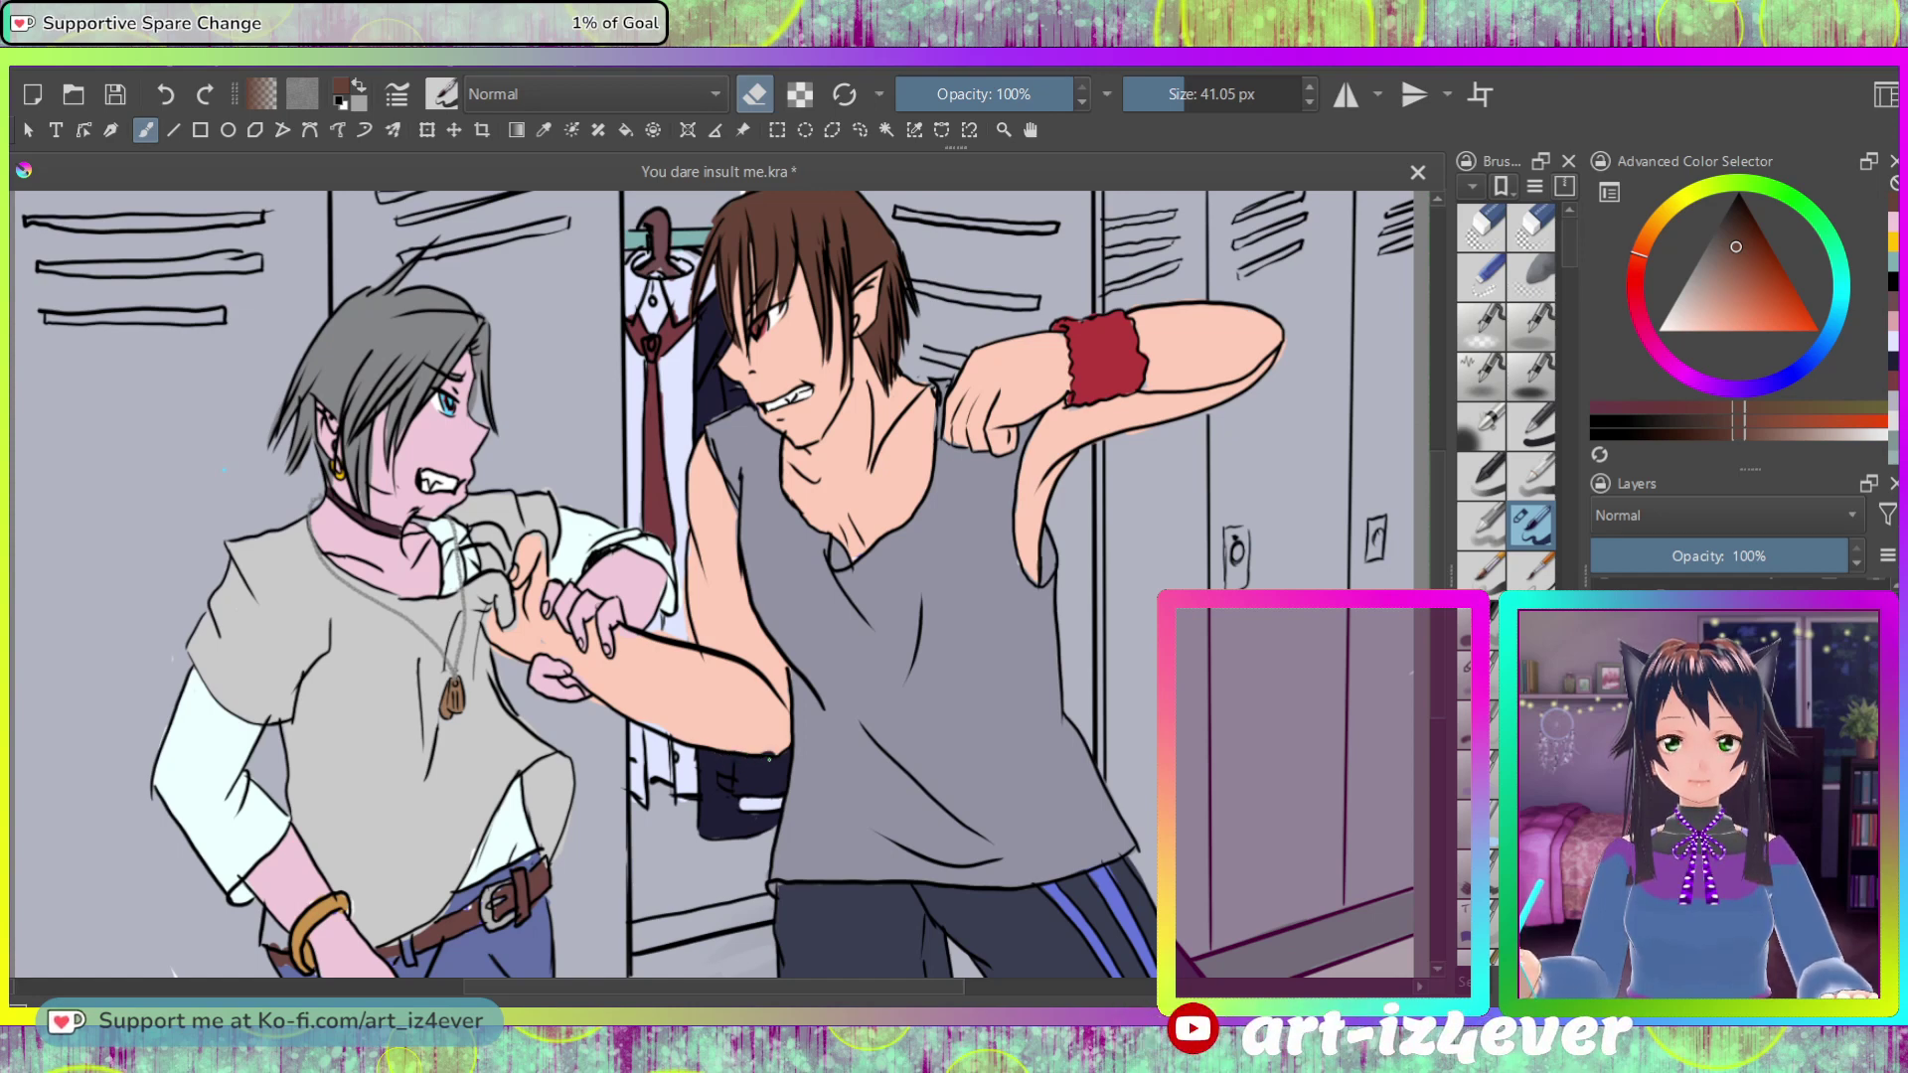
drag(778, 760, 730, 758)
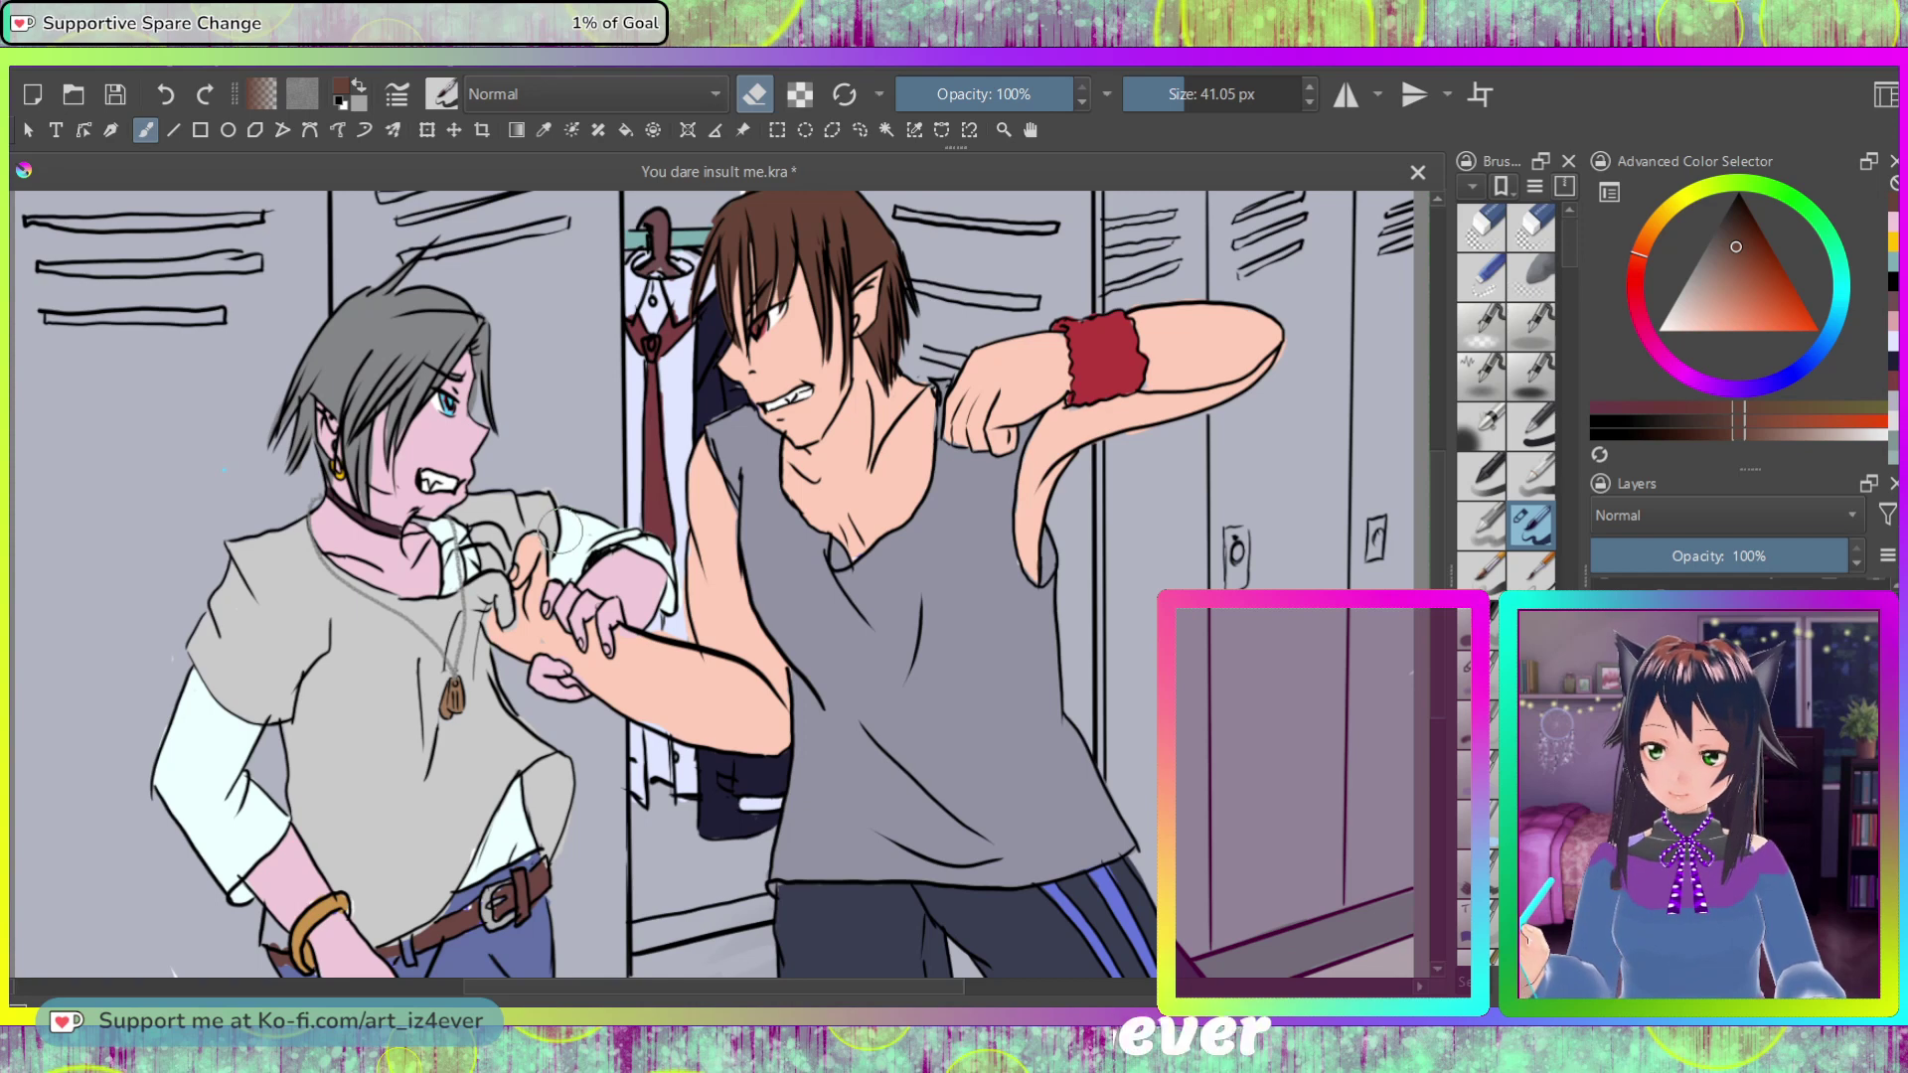
Step: Sample the brown-haired character's peach skin and tidy the colour edges around his arms, alternating between painting and erasing
ctrl+click(533, 620)
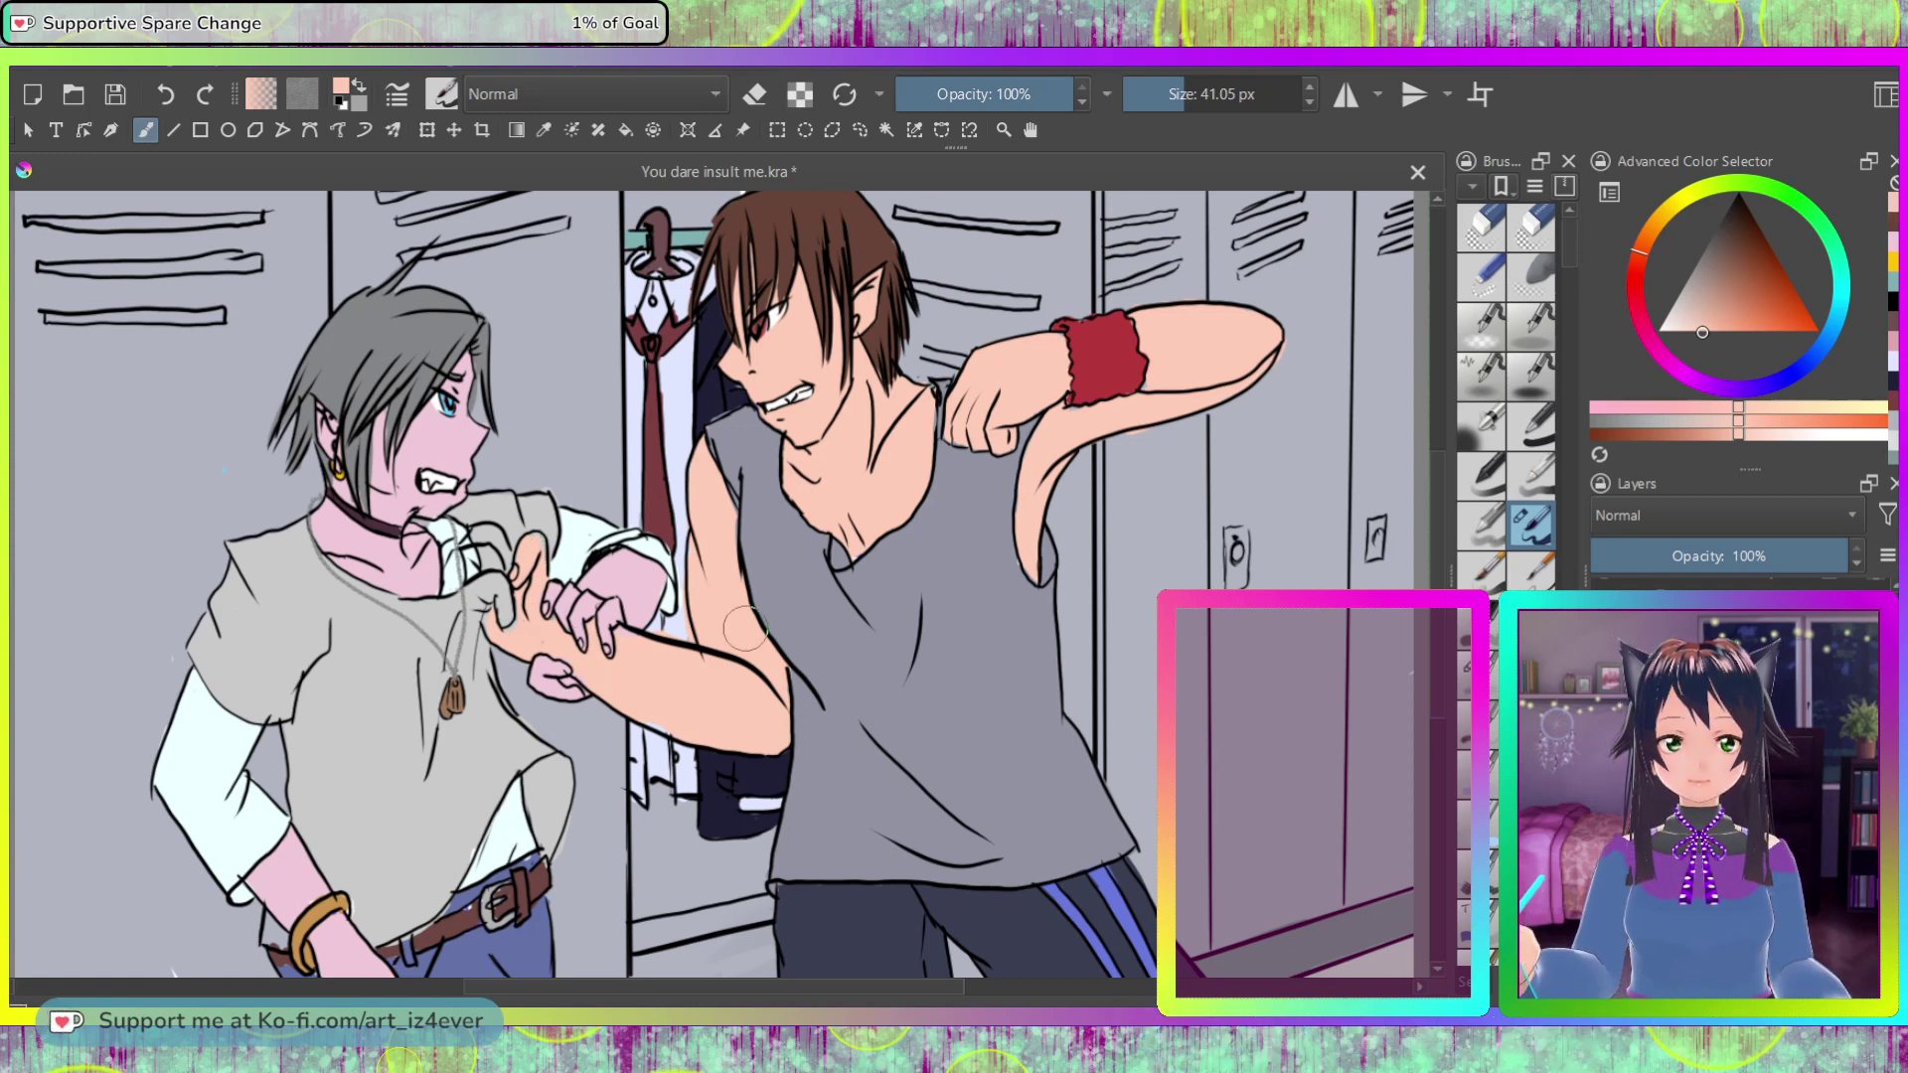
key(e)
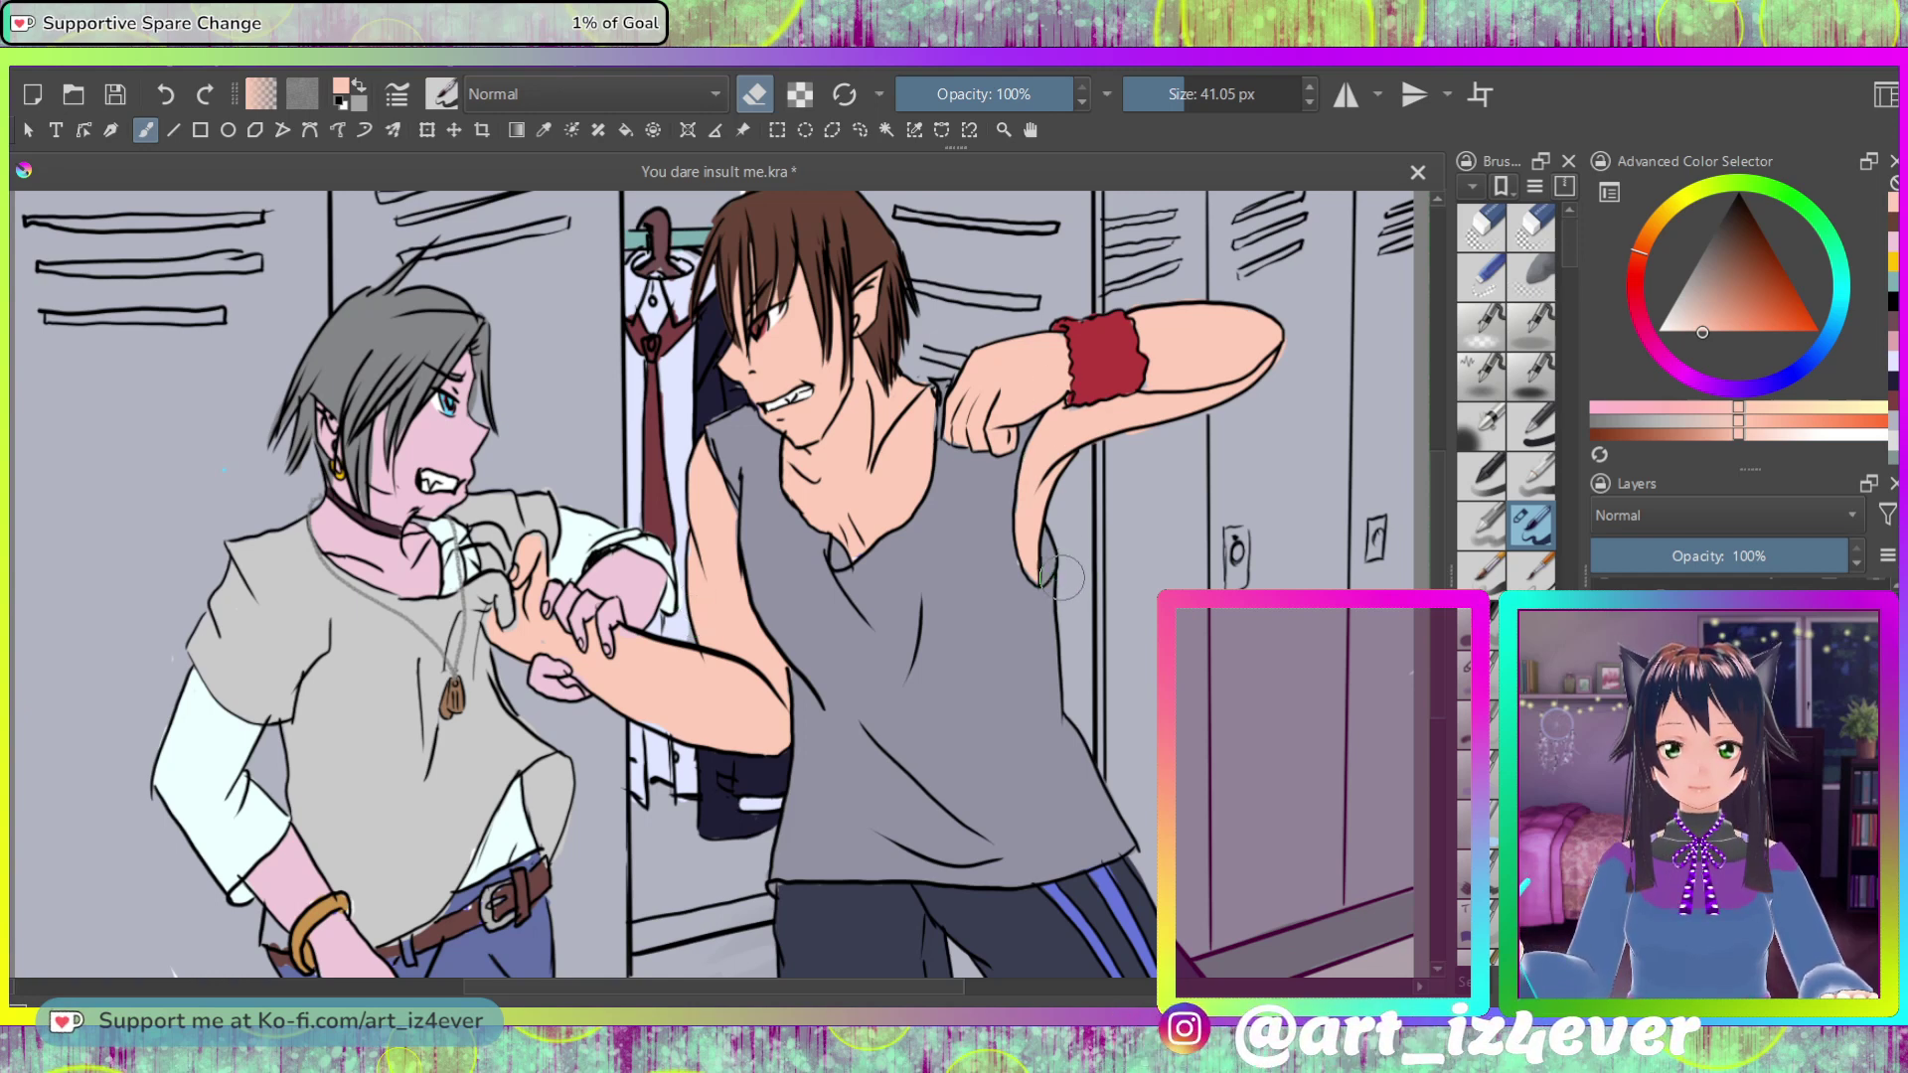
key(e)
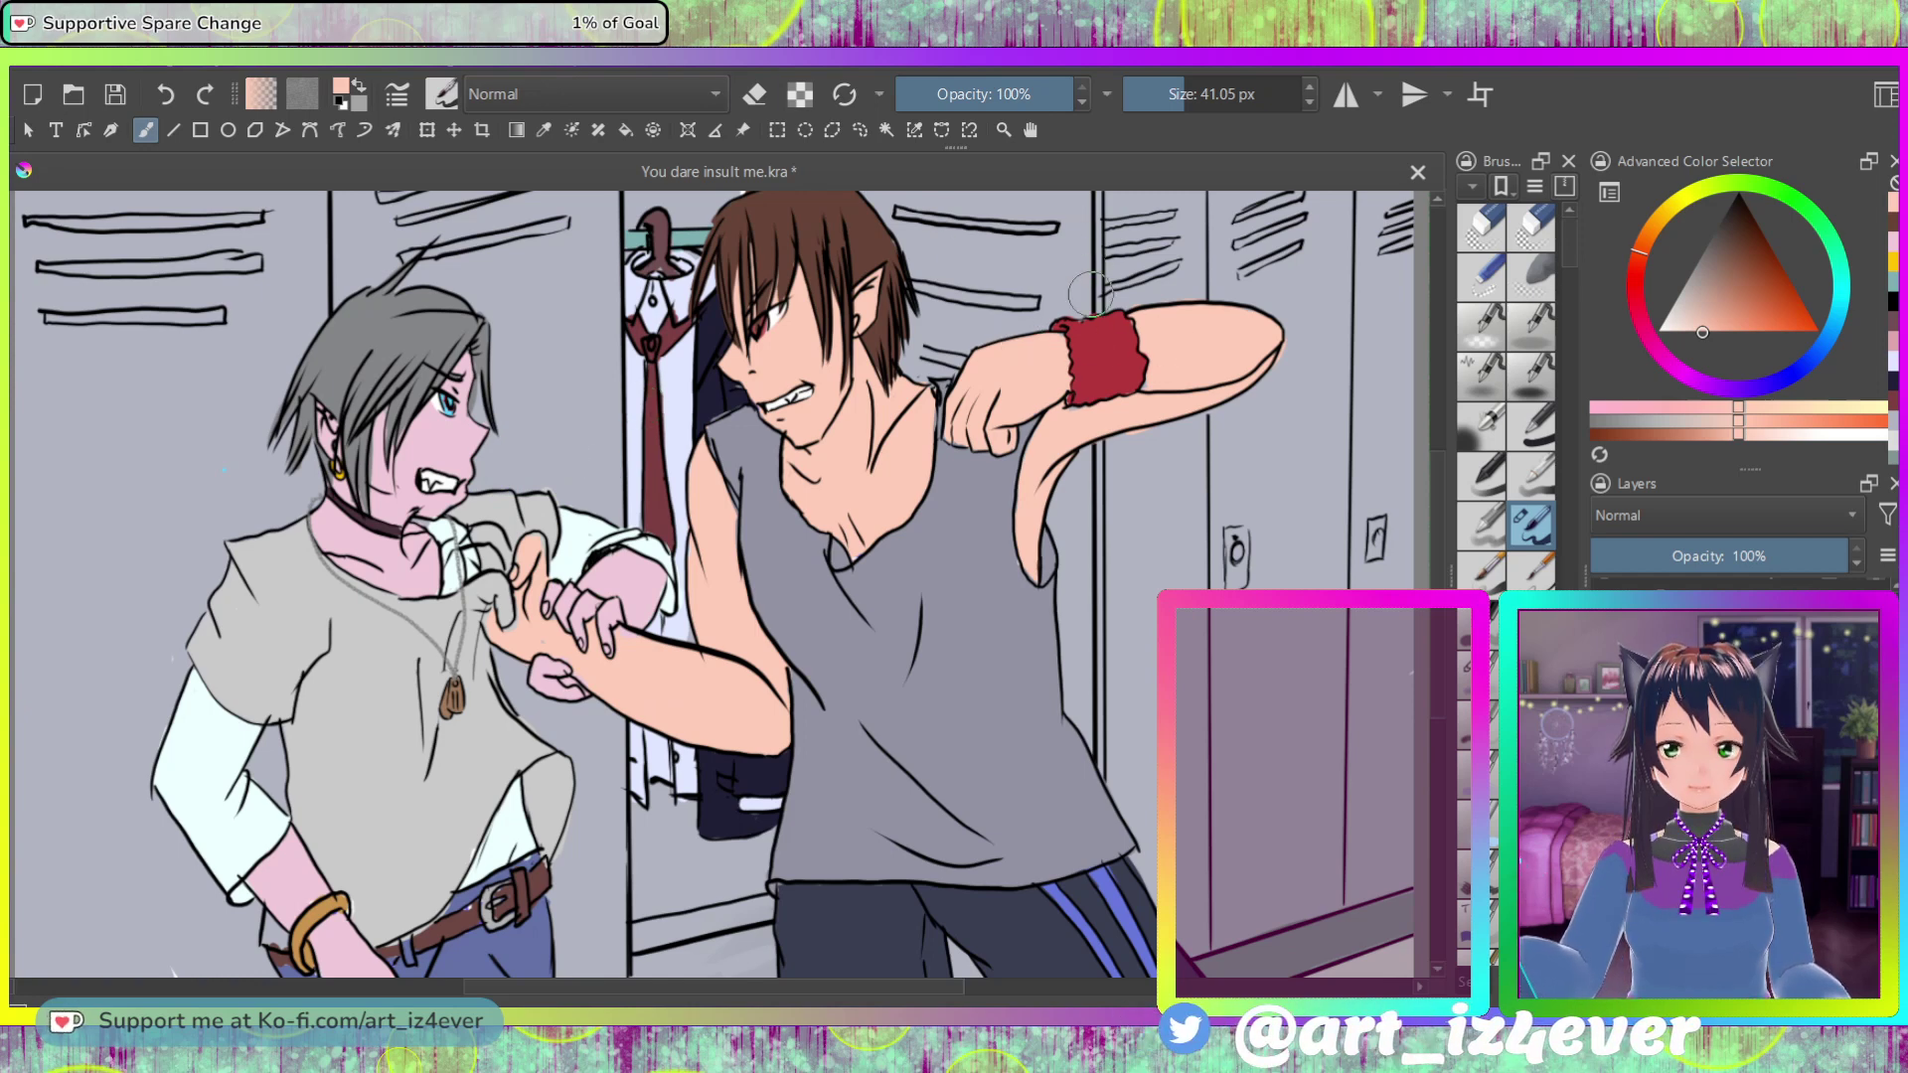
key(e)
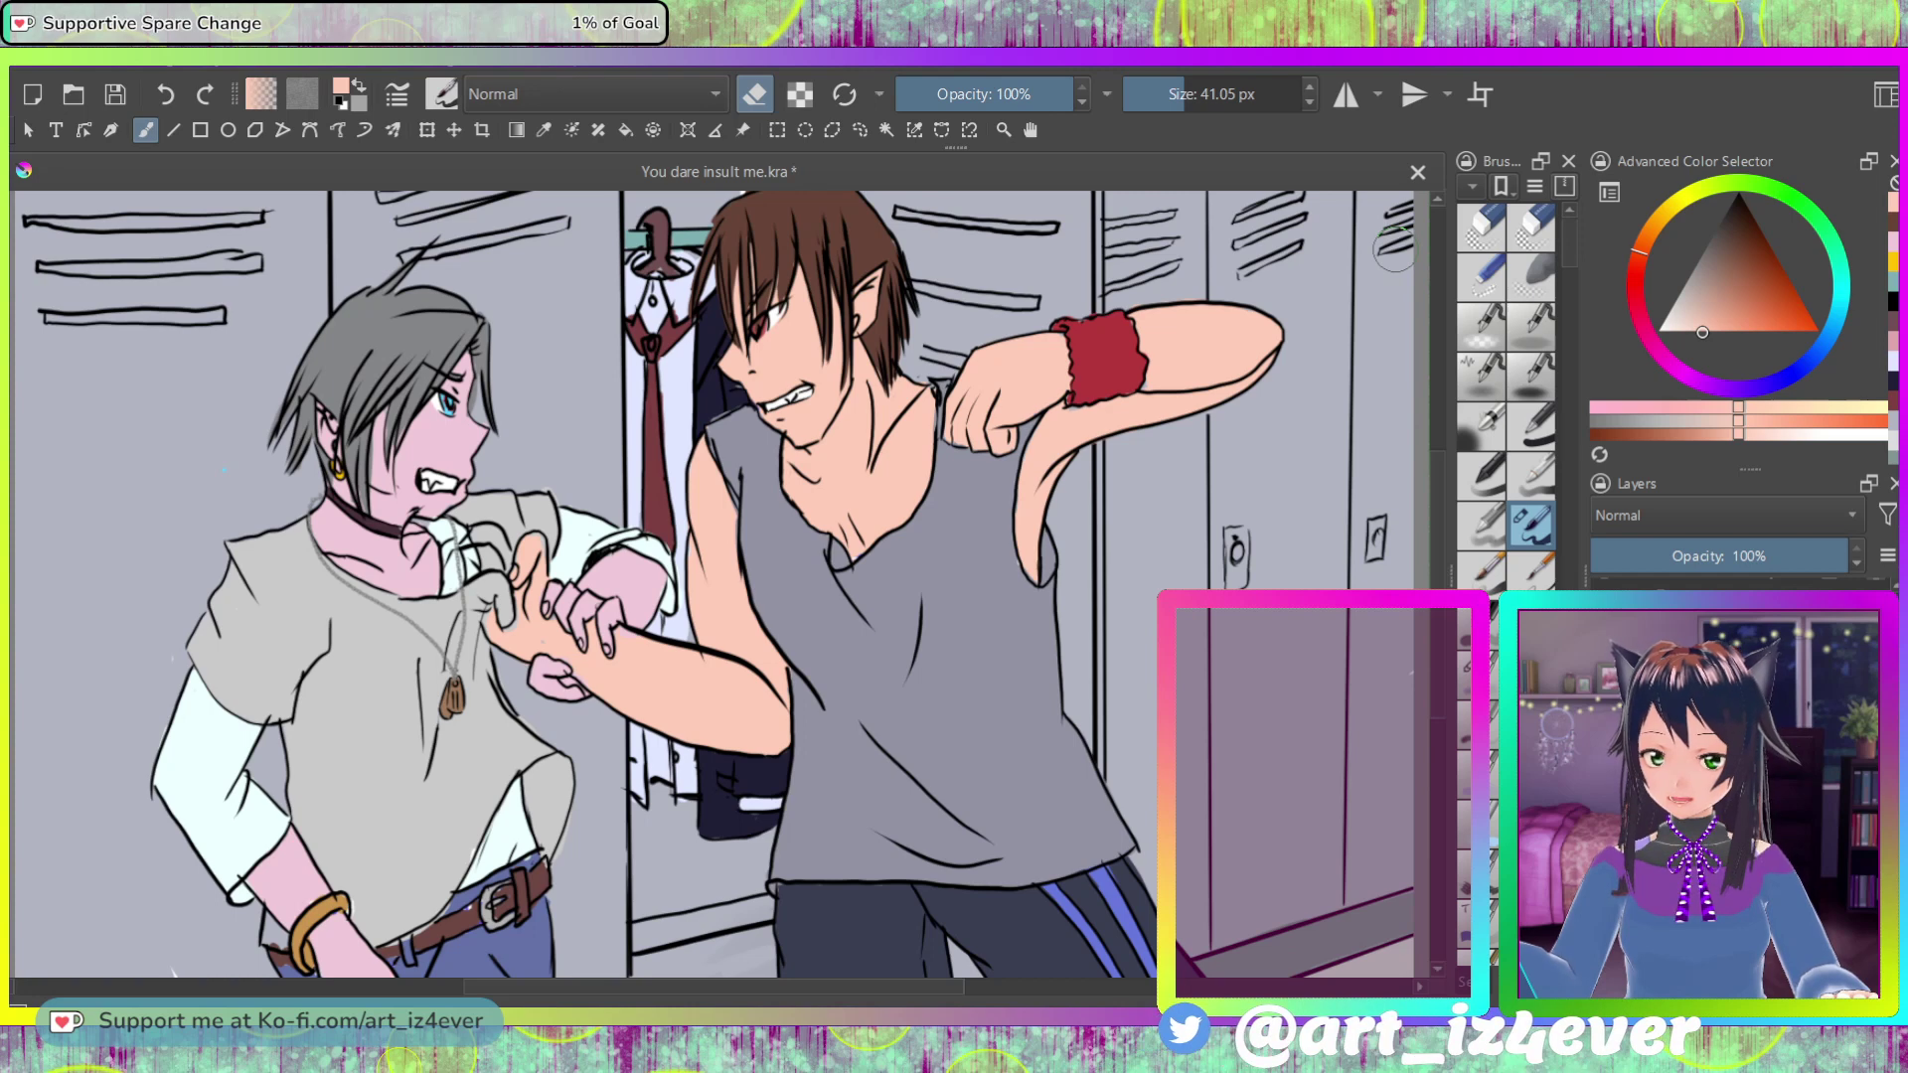
key(e)
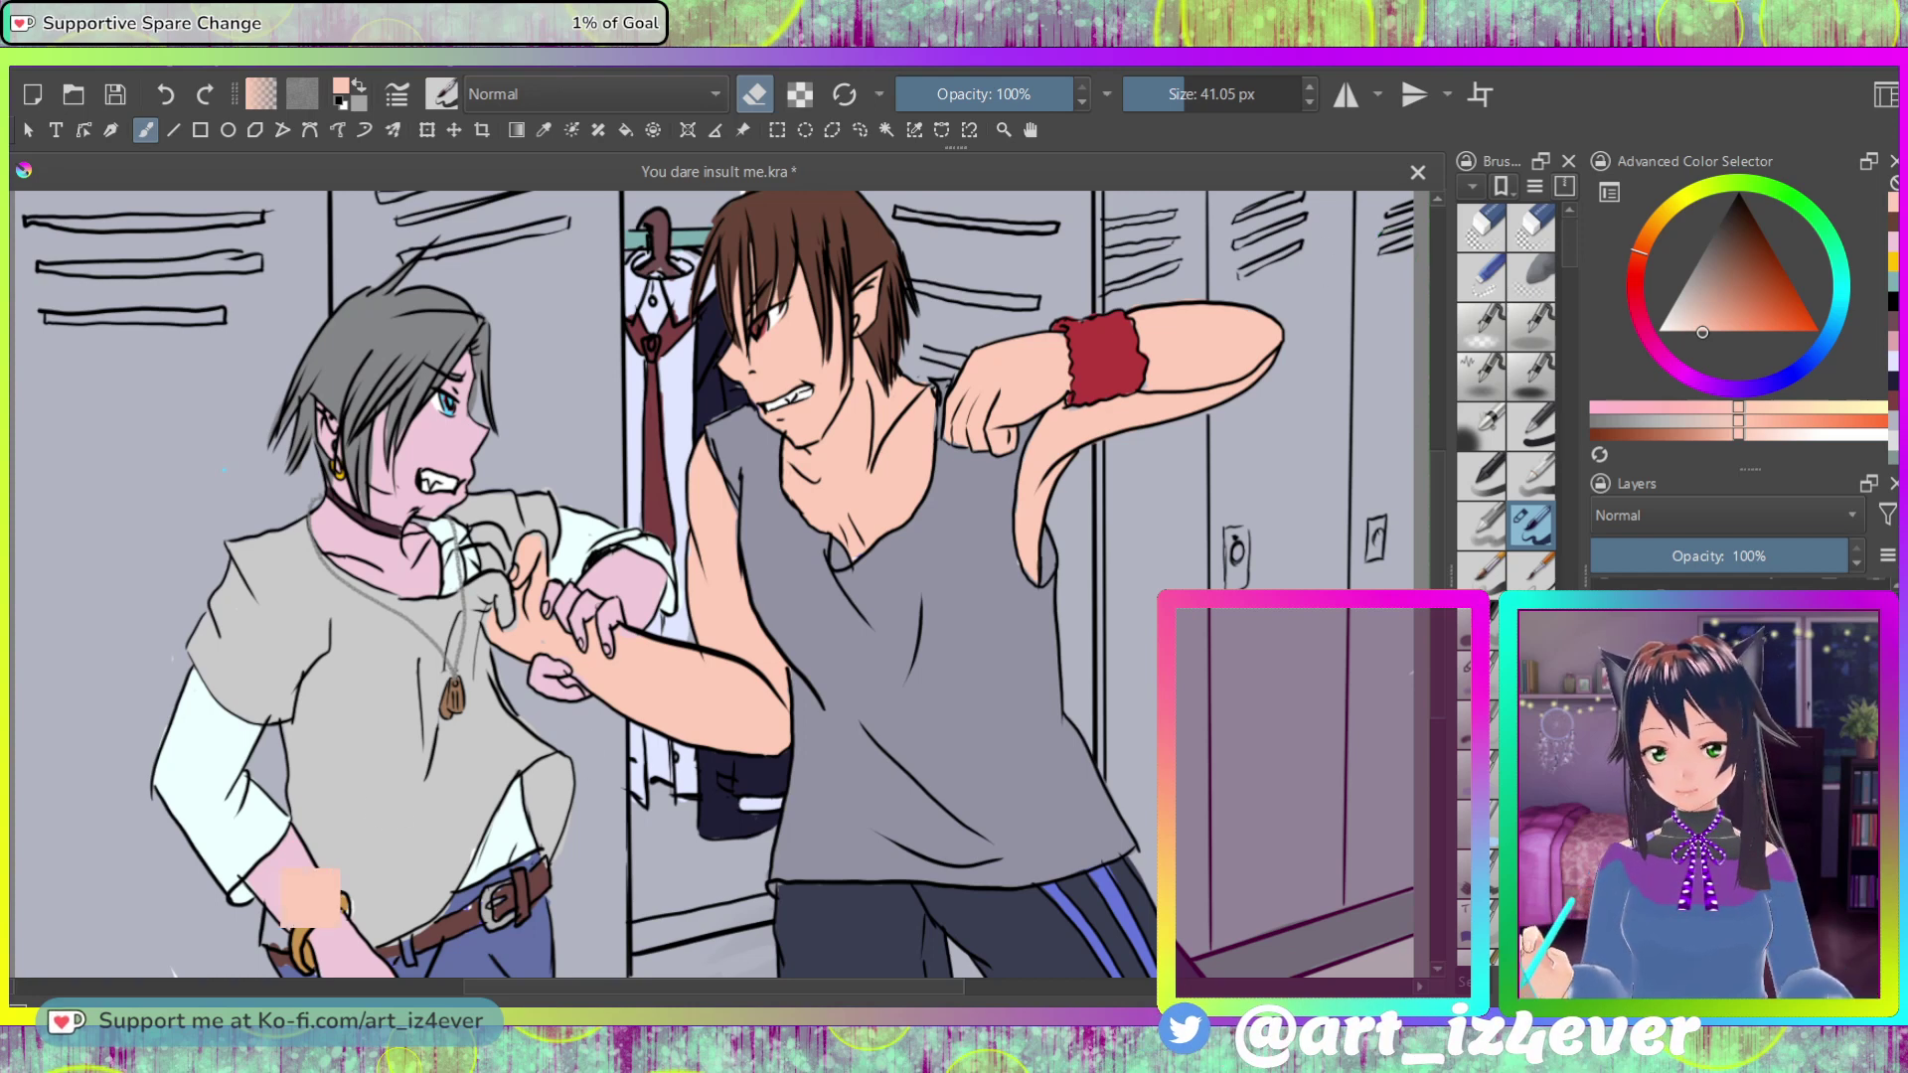
Step: Sample the pale cyan-white of the grey-haired character's undershirt and fill the gaps around its collar
ctrl+click(255, 828)
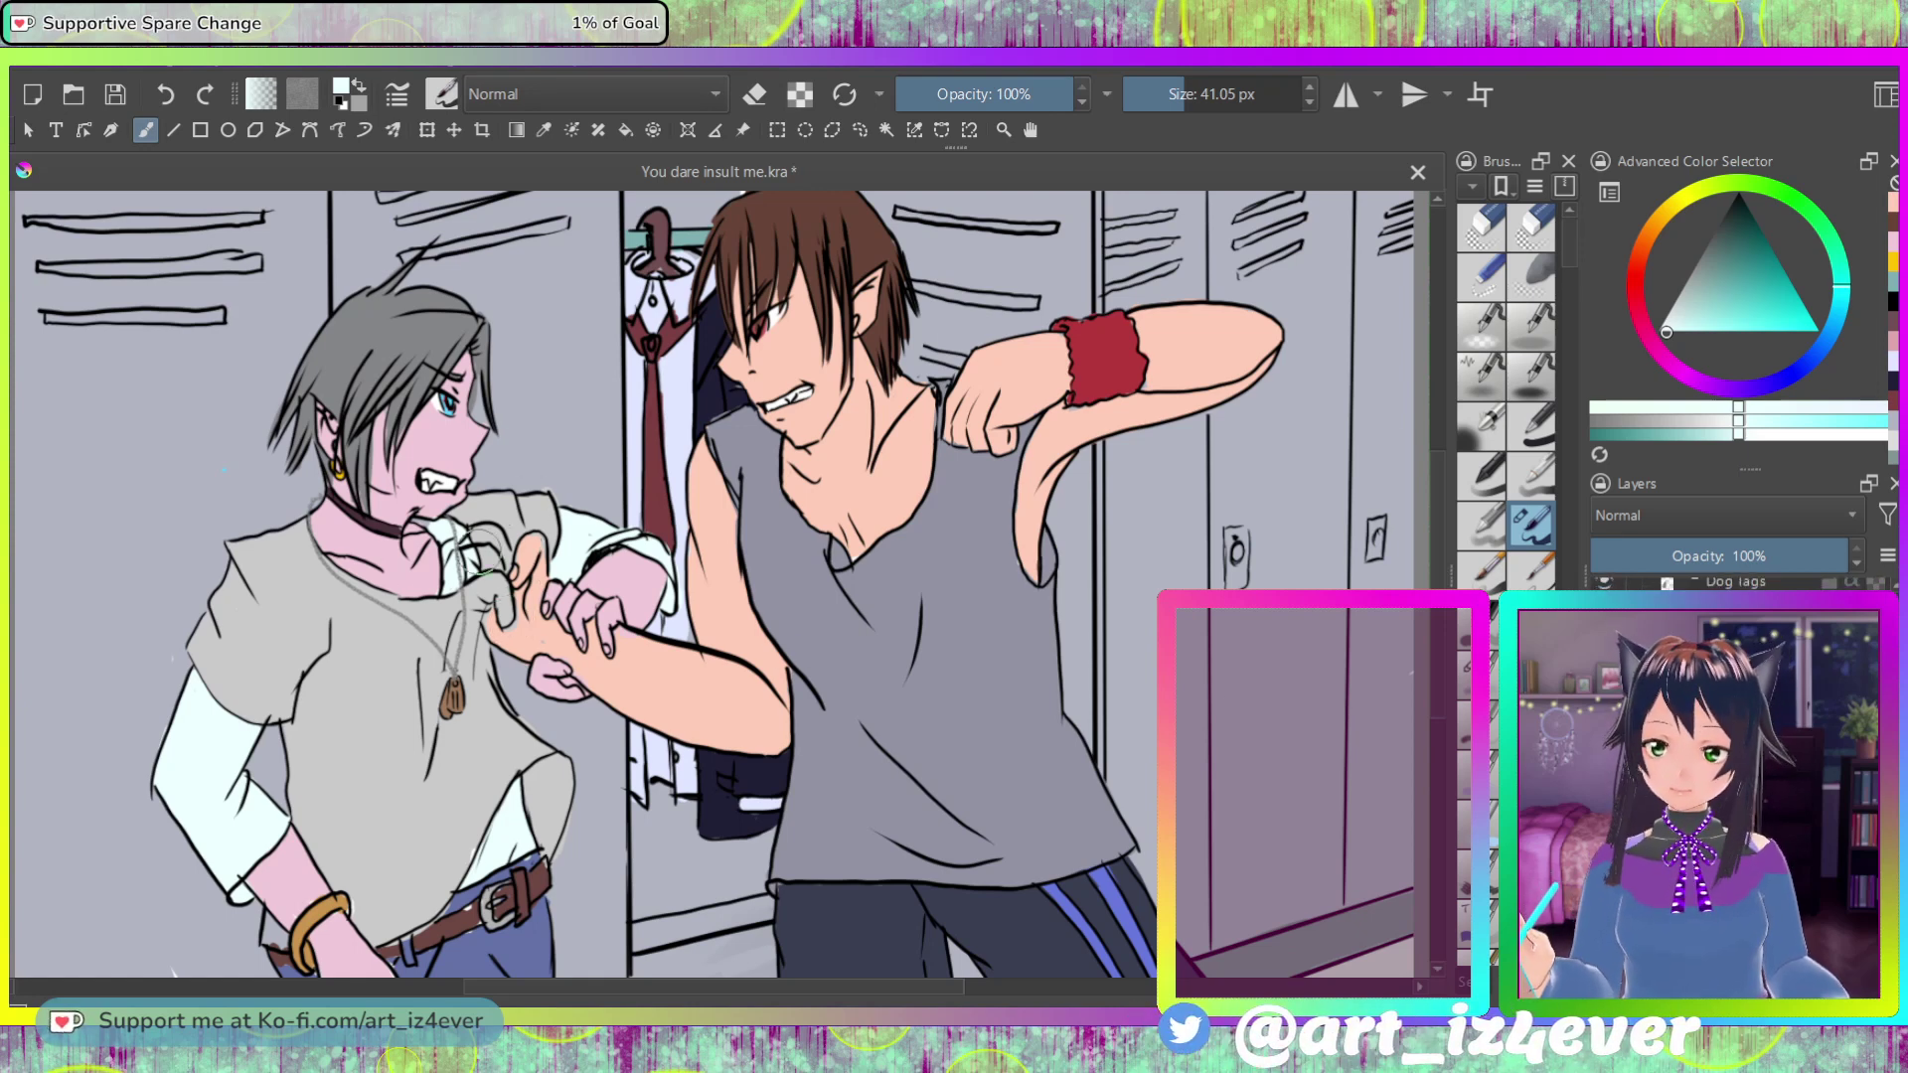
drag(443, 540, 421, 523)
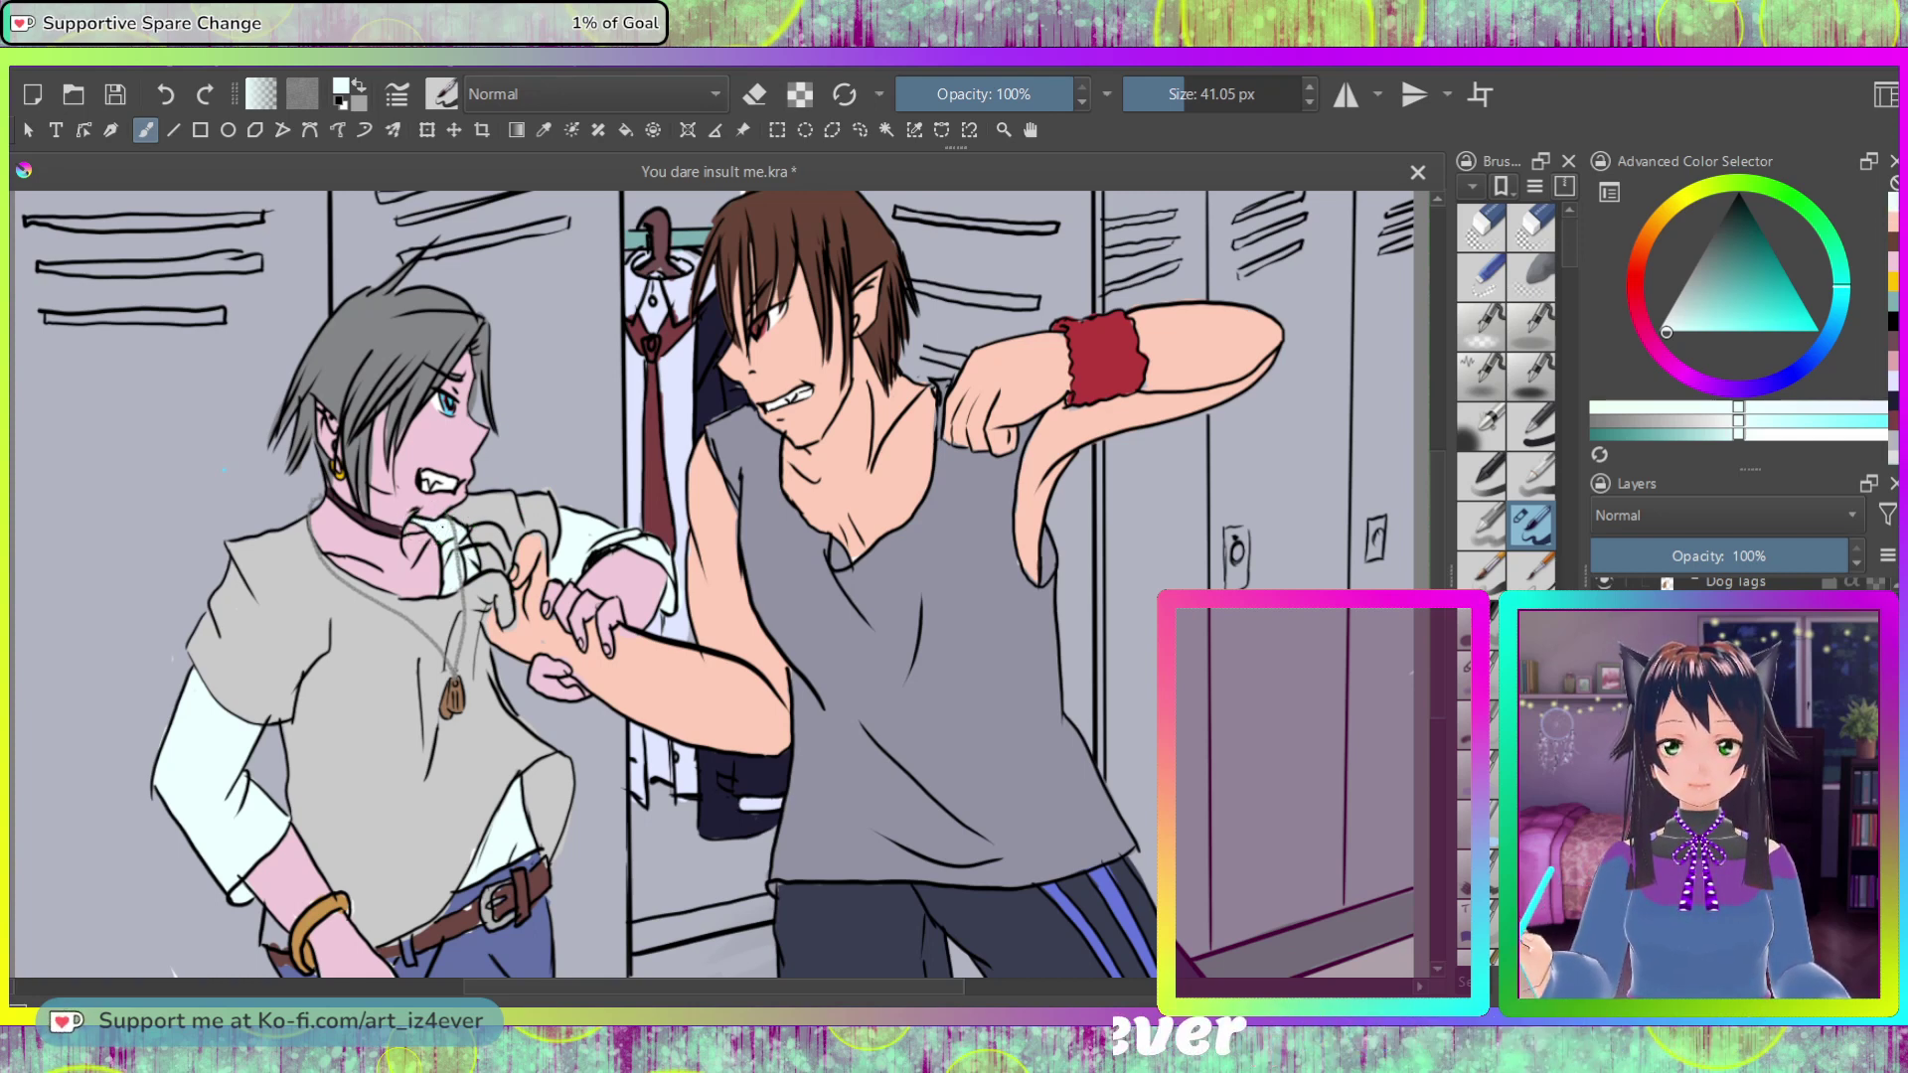
drag(447, 536, 443, 542)
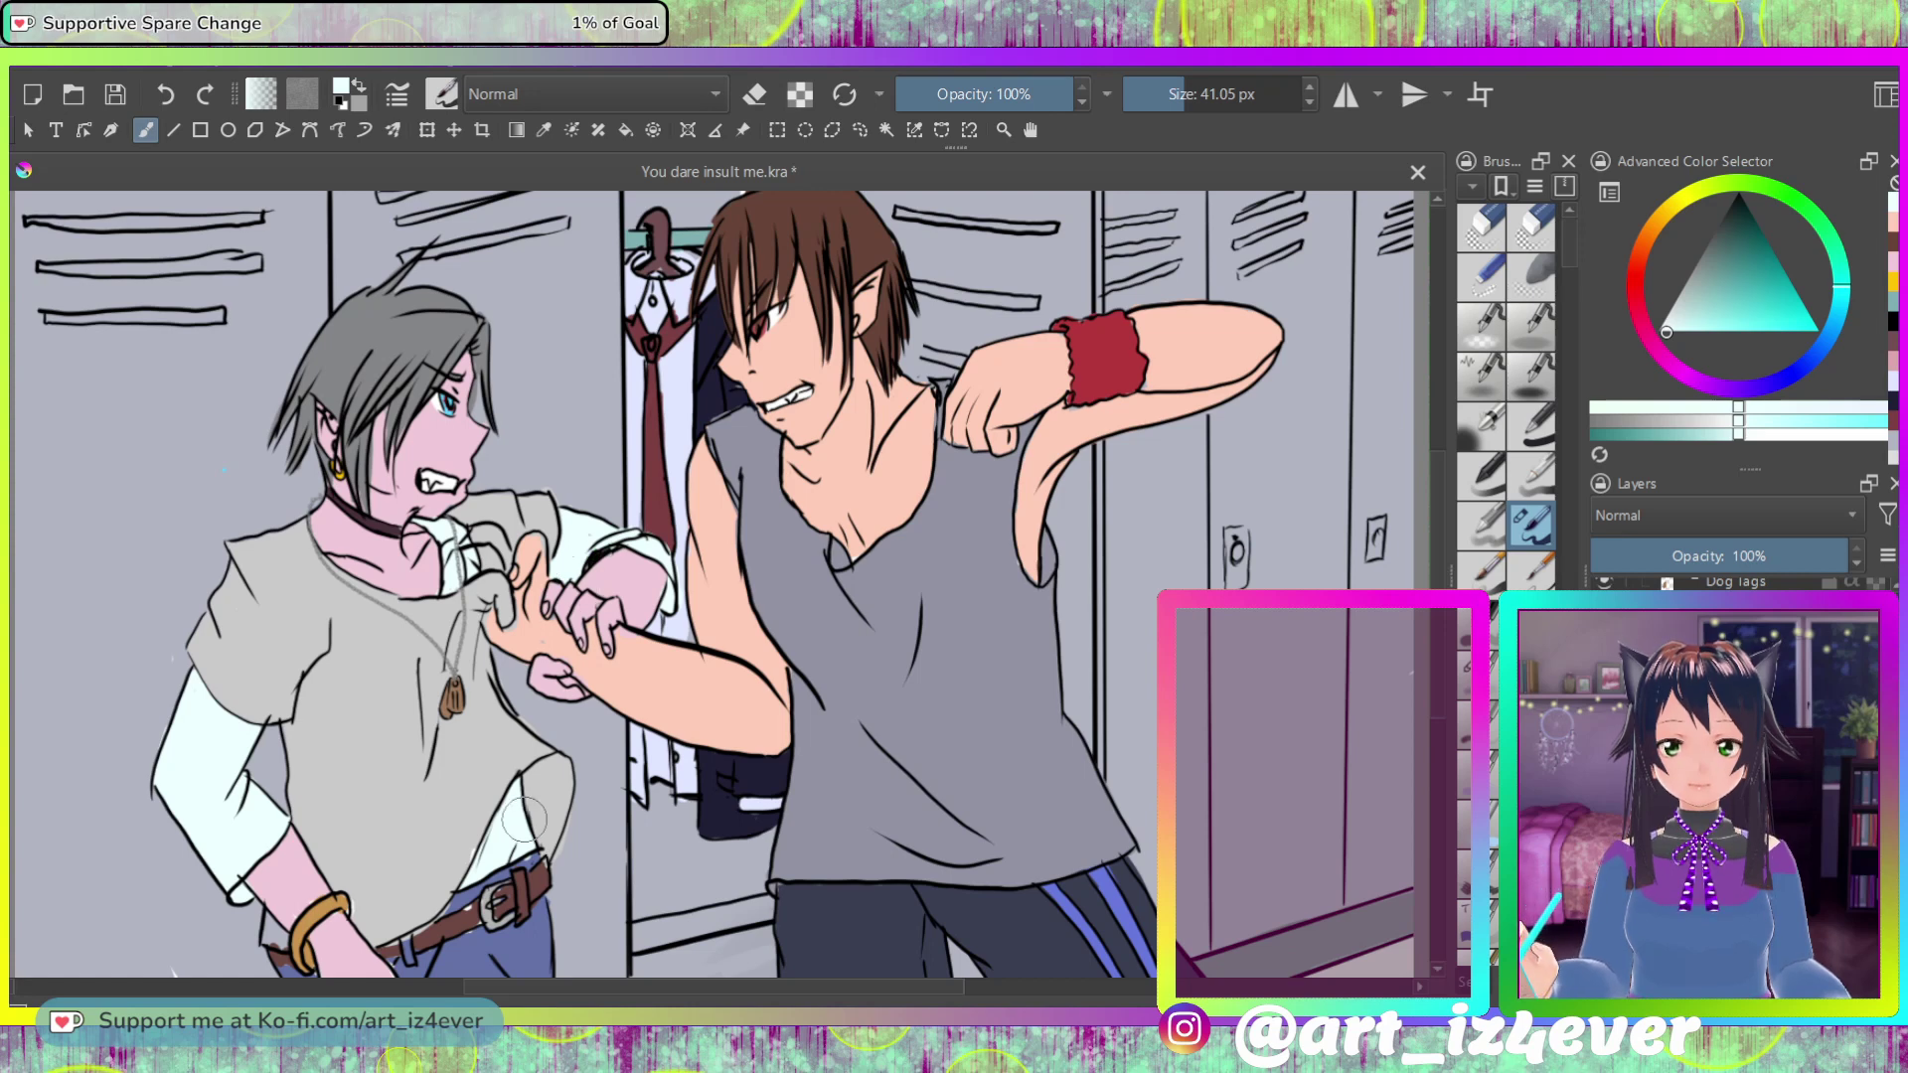
Step: Sample the grey-haired character's jeans blue, belt brown and shirt light grey in turn to touch up his waist area, and erase the overspill
ctrl+click(530, 930)
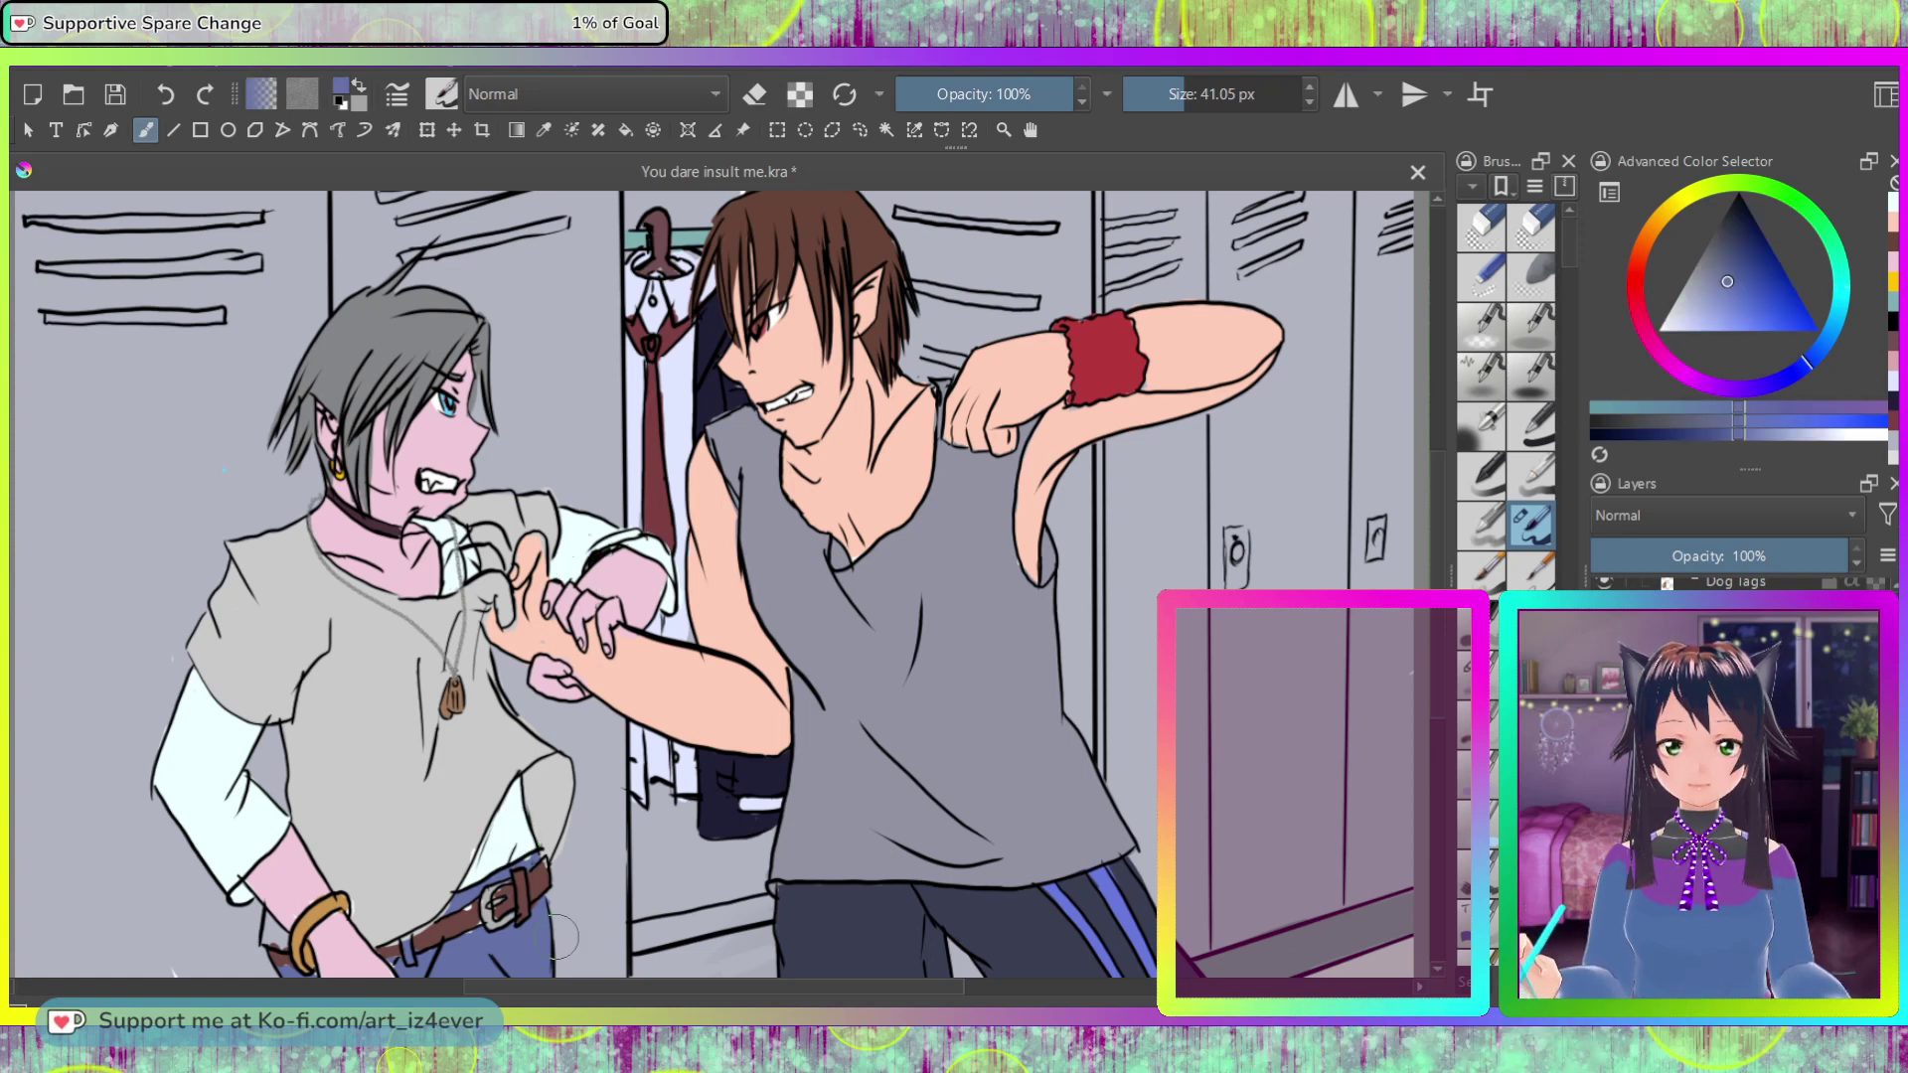
ctrl+click(538, 884)
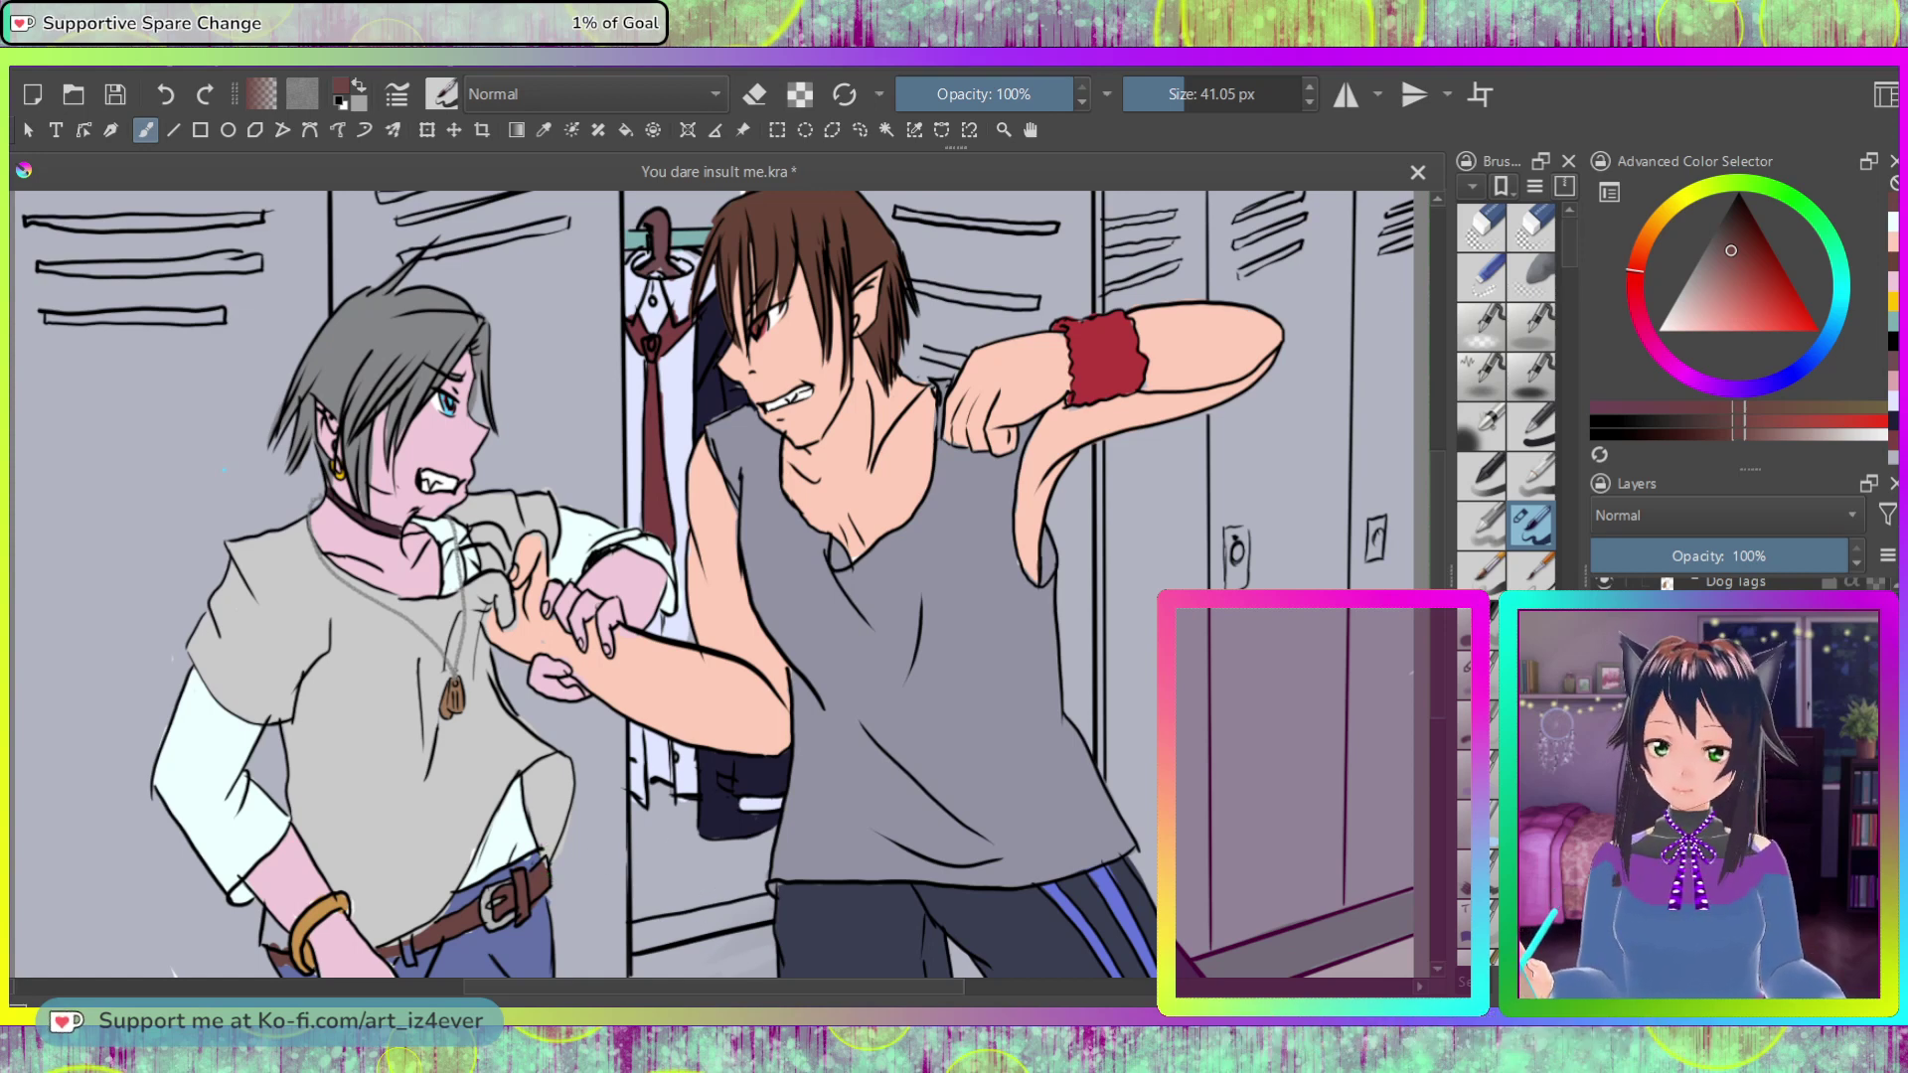
ctrl+click(1083, 681)
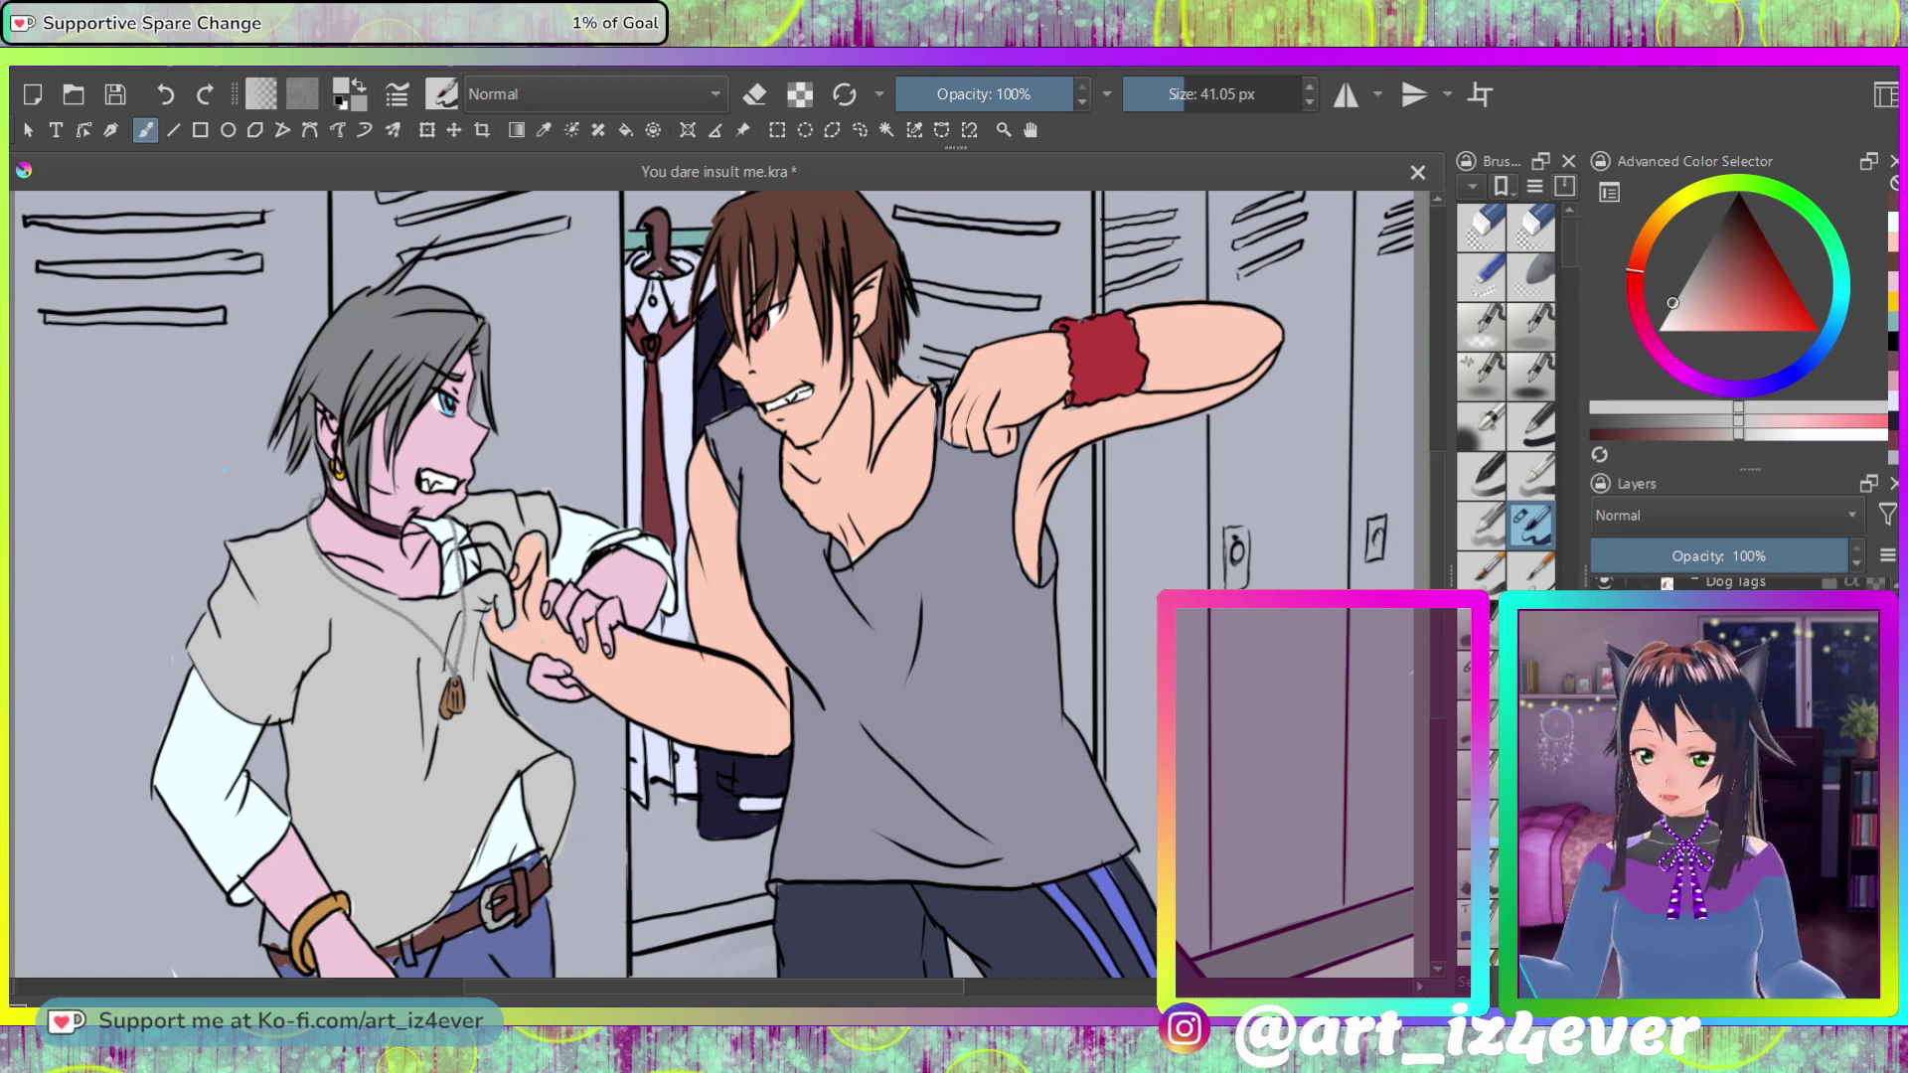
key(e)
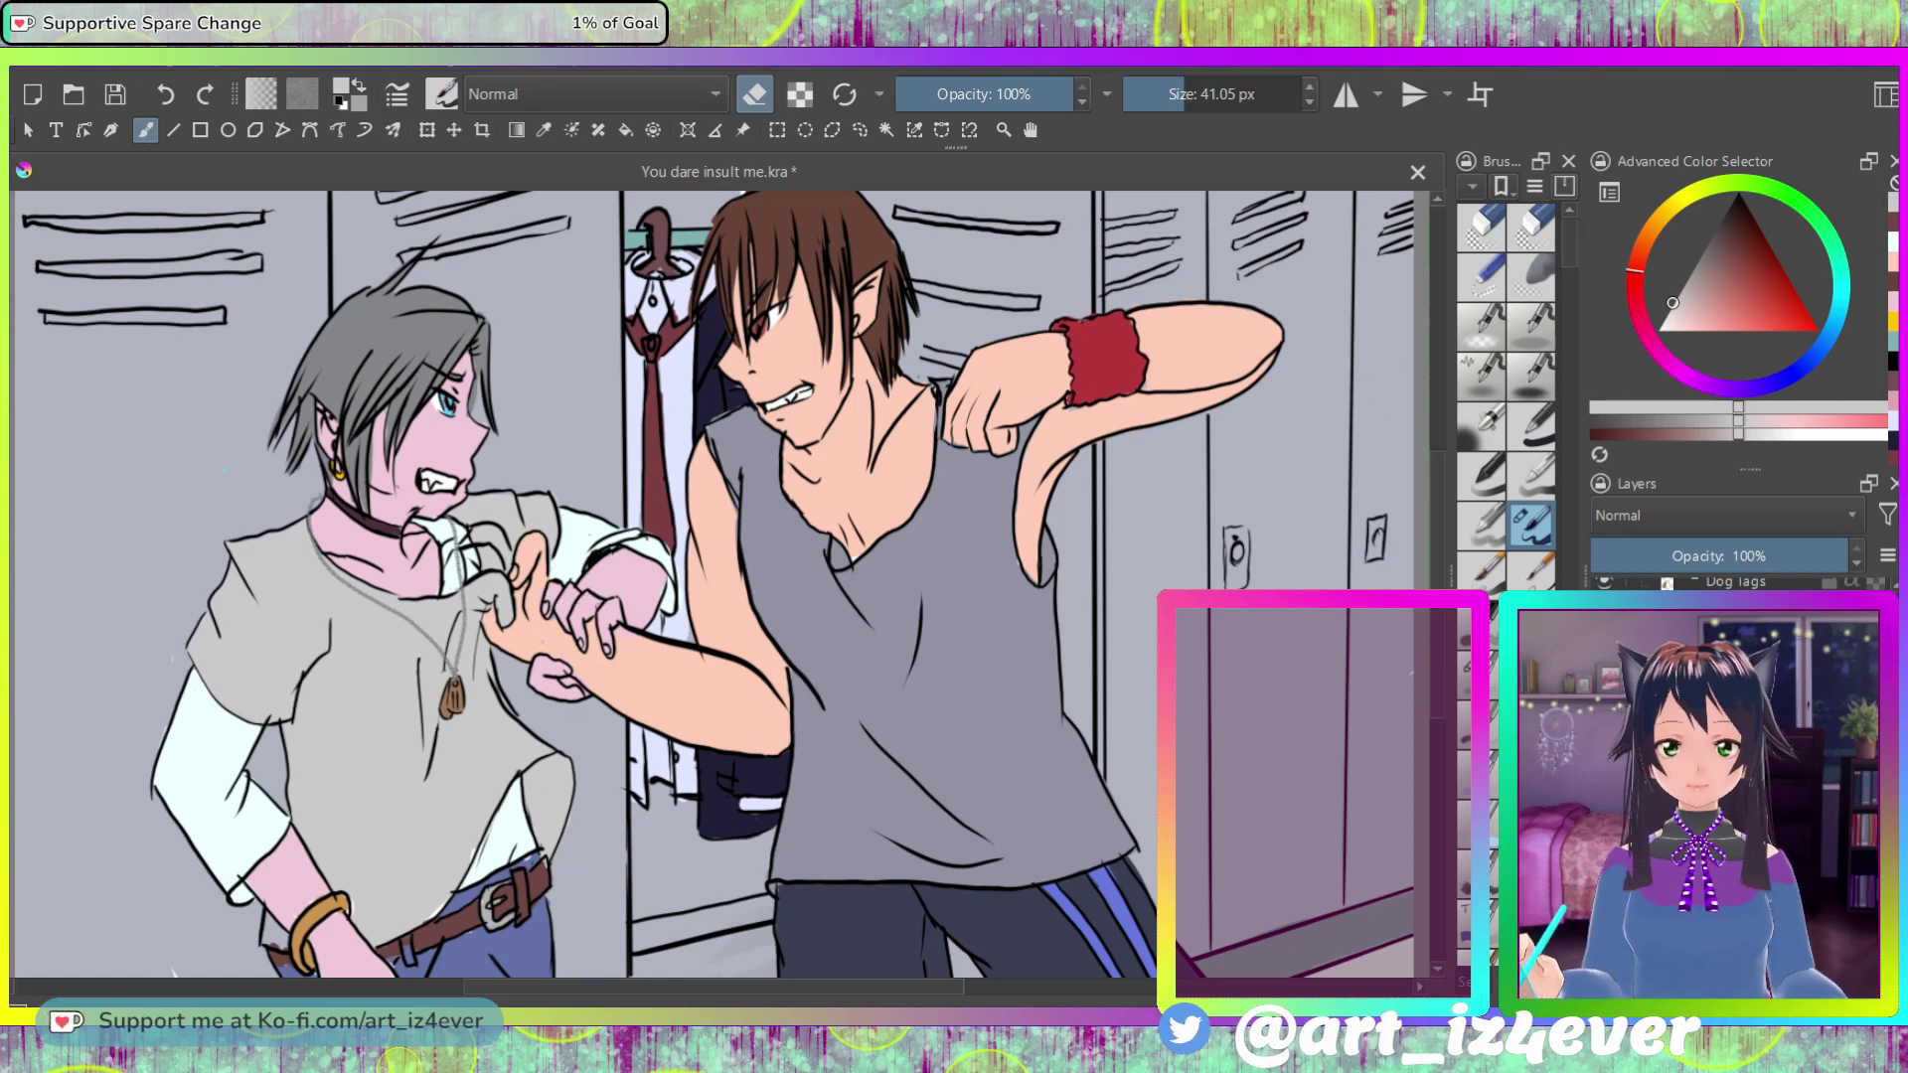
Step: Sample the blue of the grey-haired character's jeans again and tidy the jeans' colour edges, alternating between painting and erasing
key(e)
ctrl+click(533, 904)
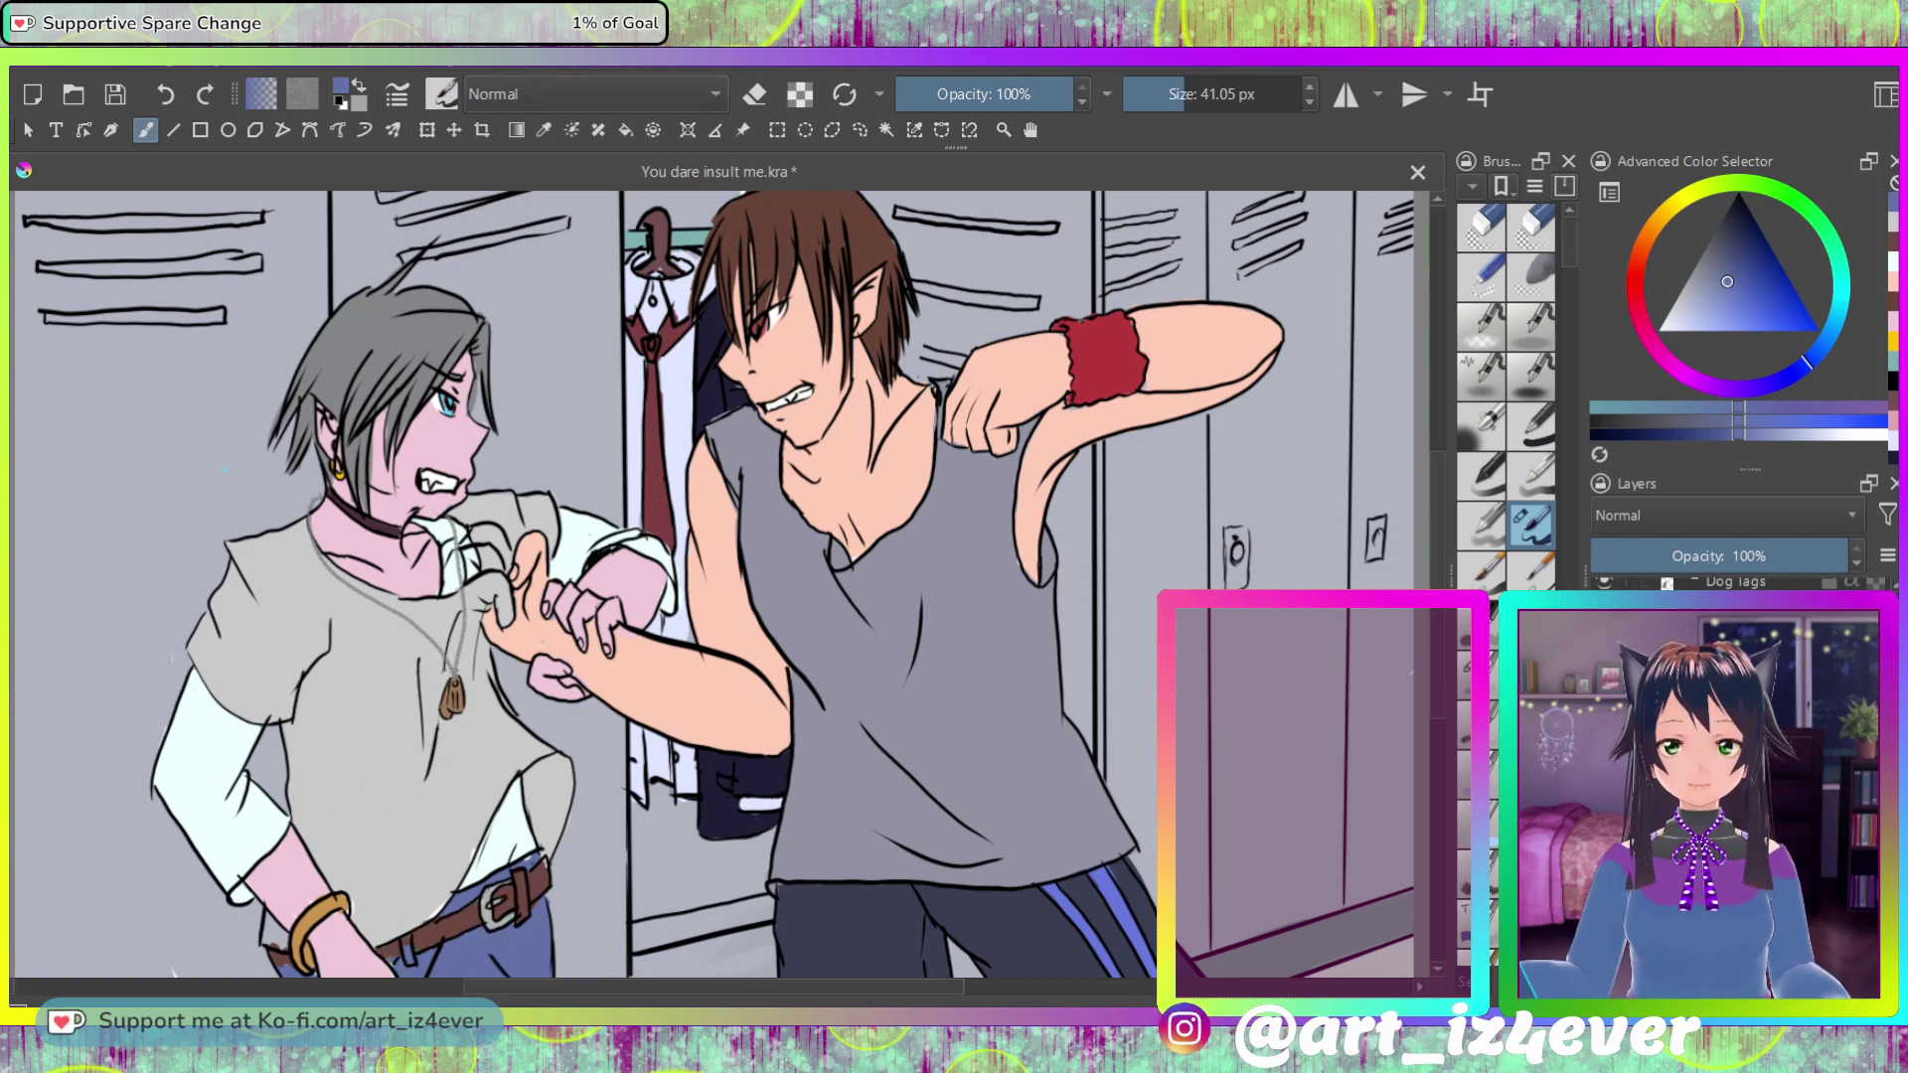
key(e)
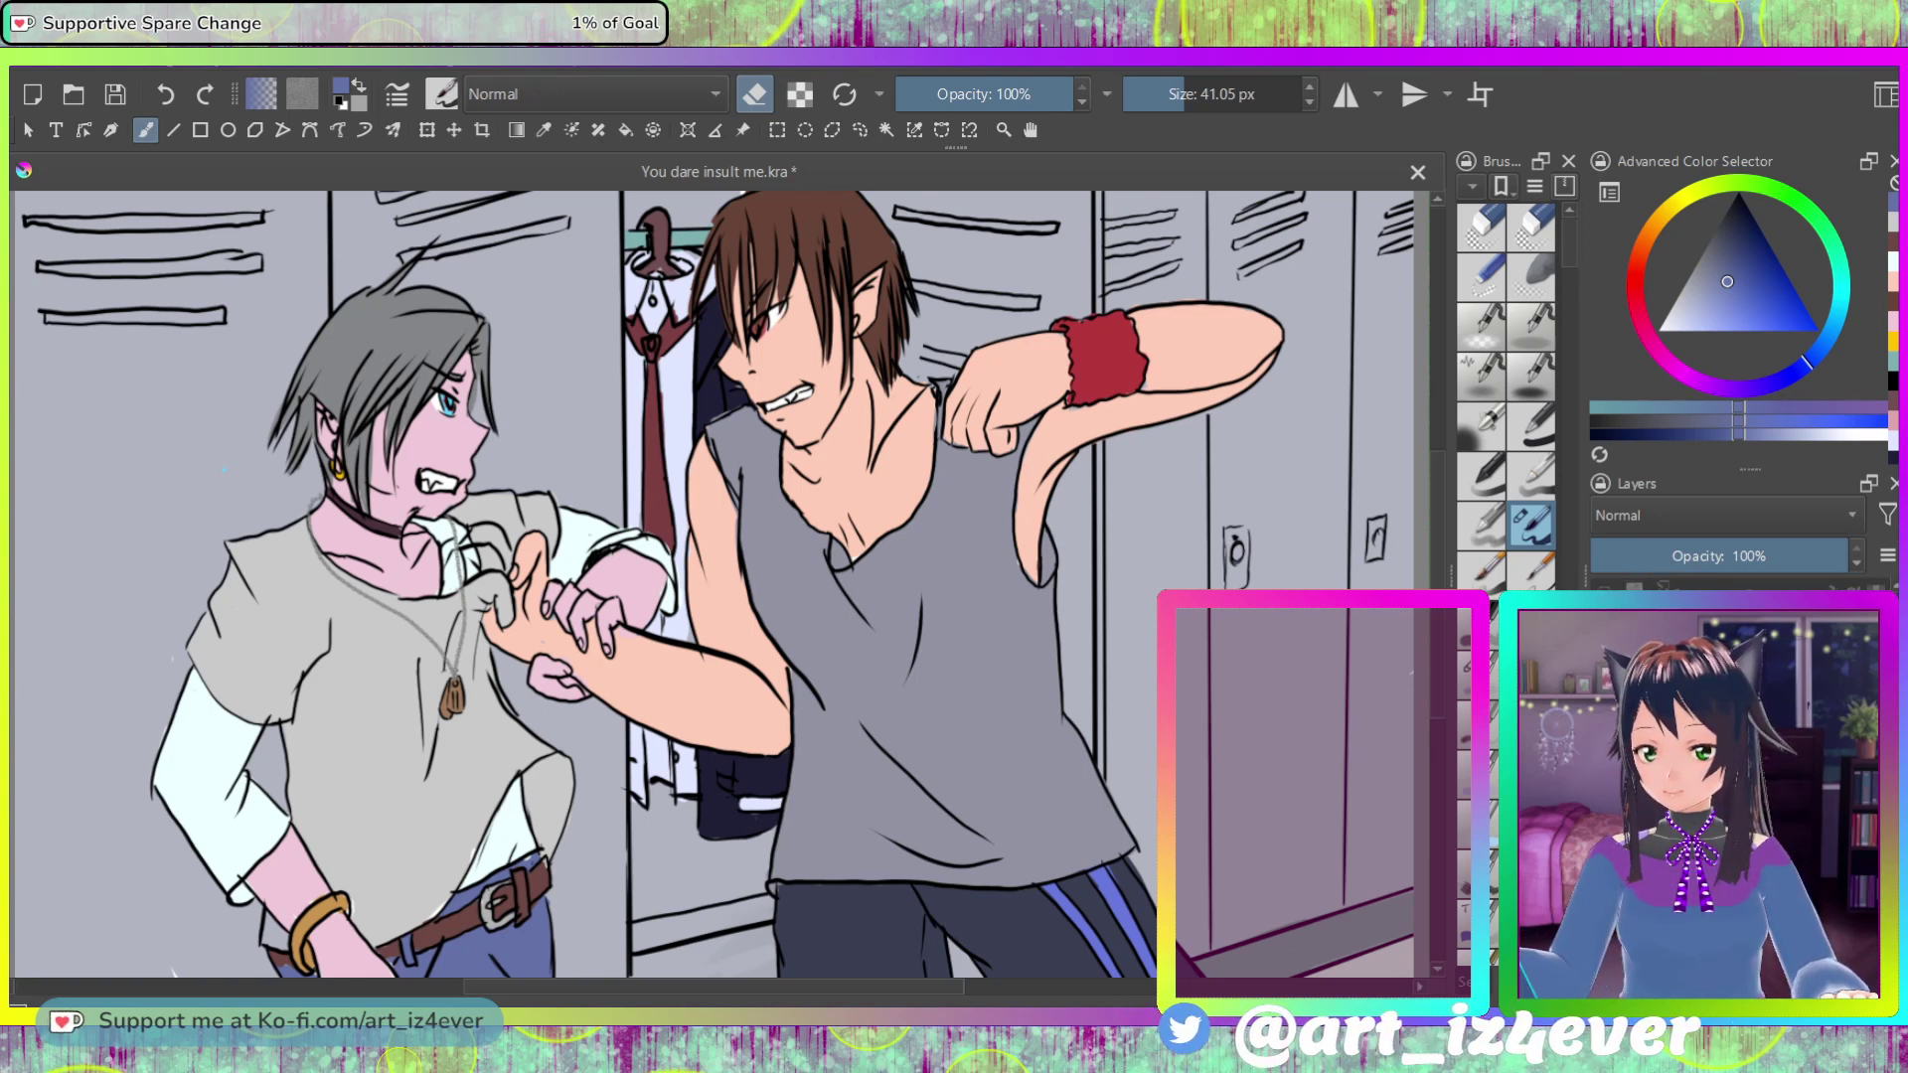
key(e)
Step: Reset the brush colour to black and strengthen the hair strand line in front of the grey-haired character's forehead
key(d)
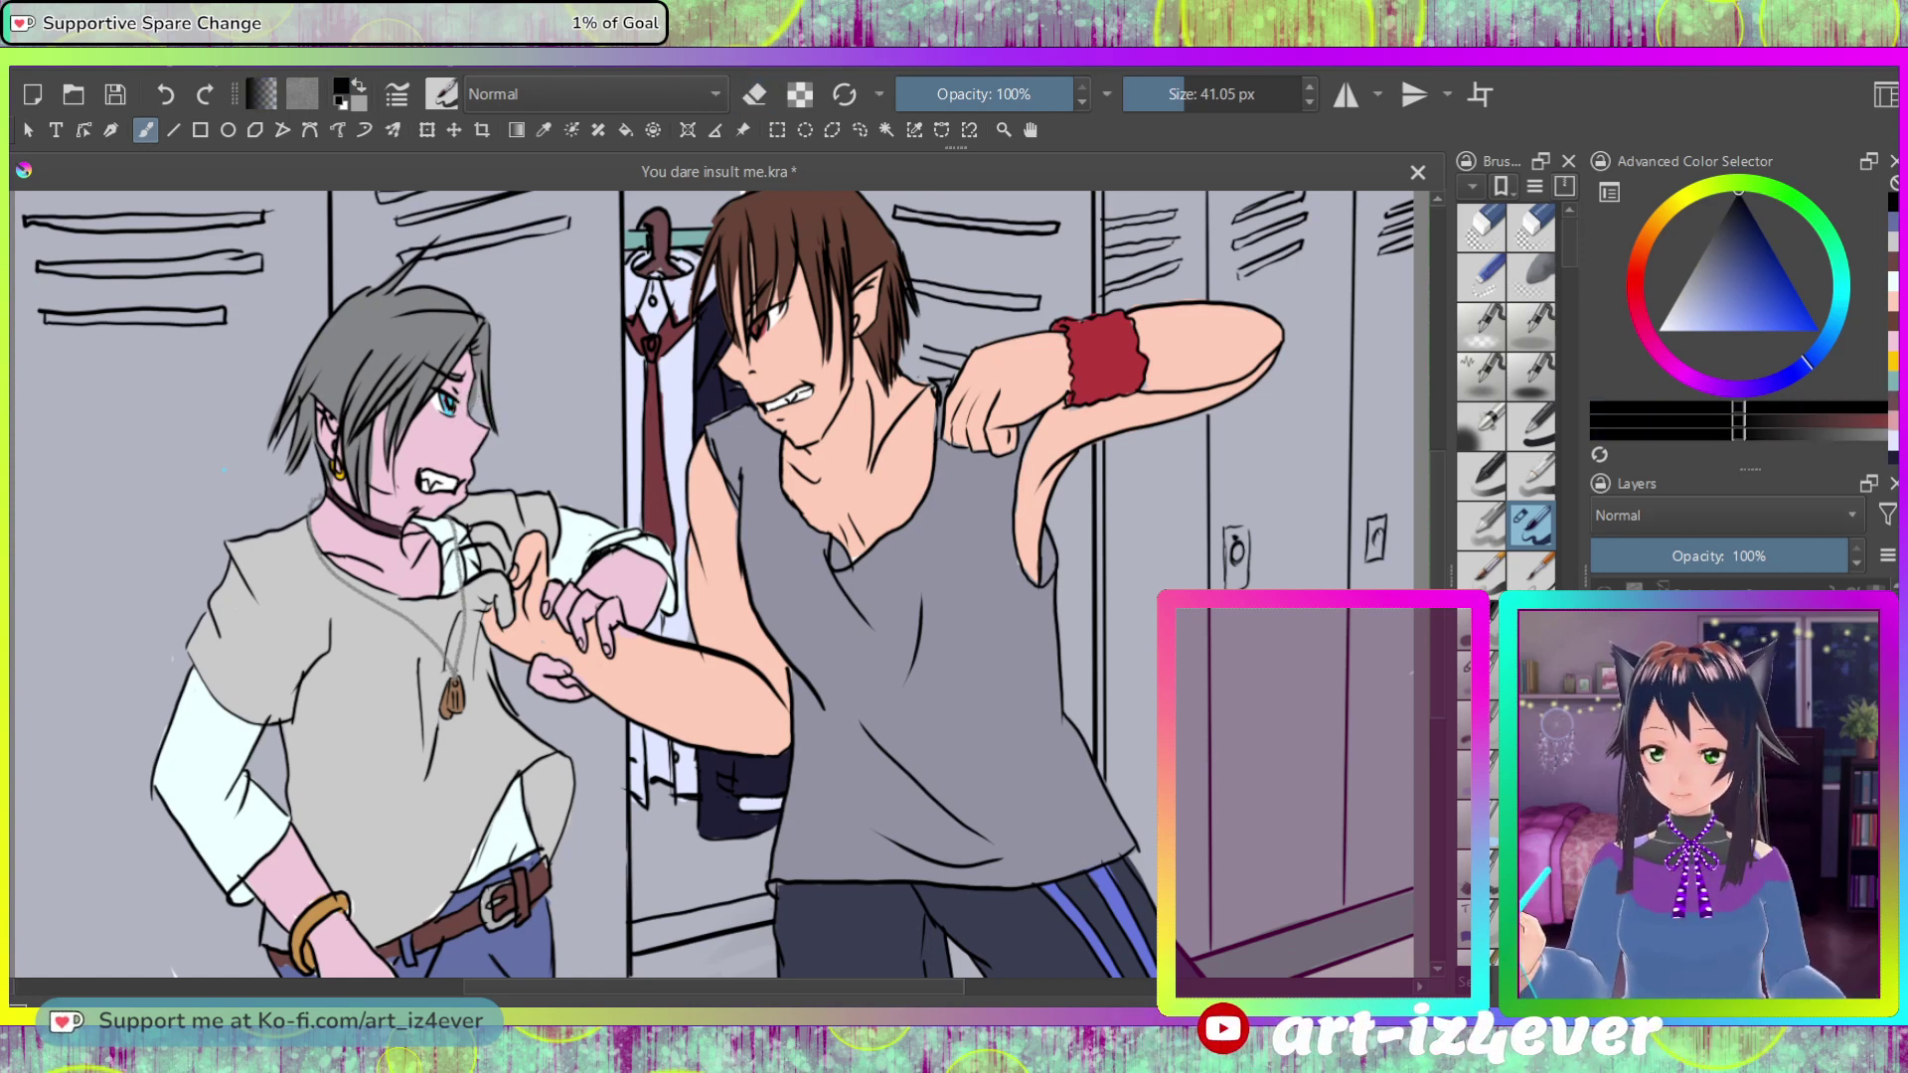
scroll(524, 452, up, 4)
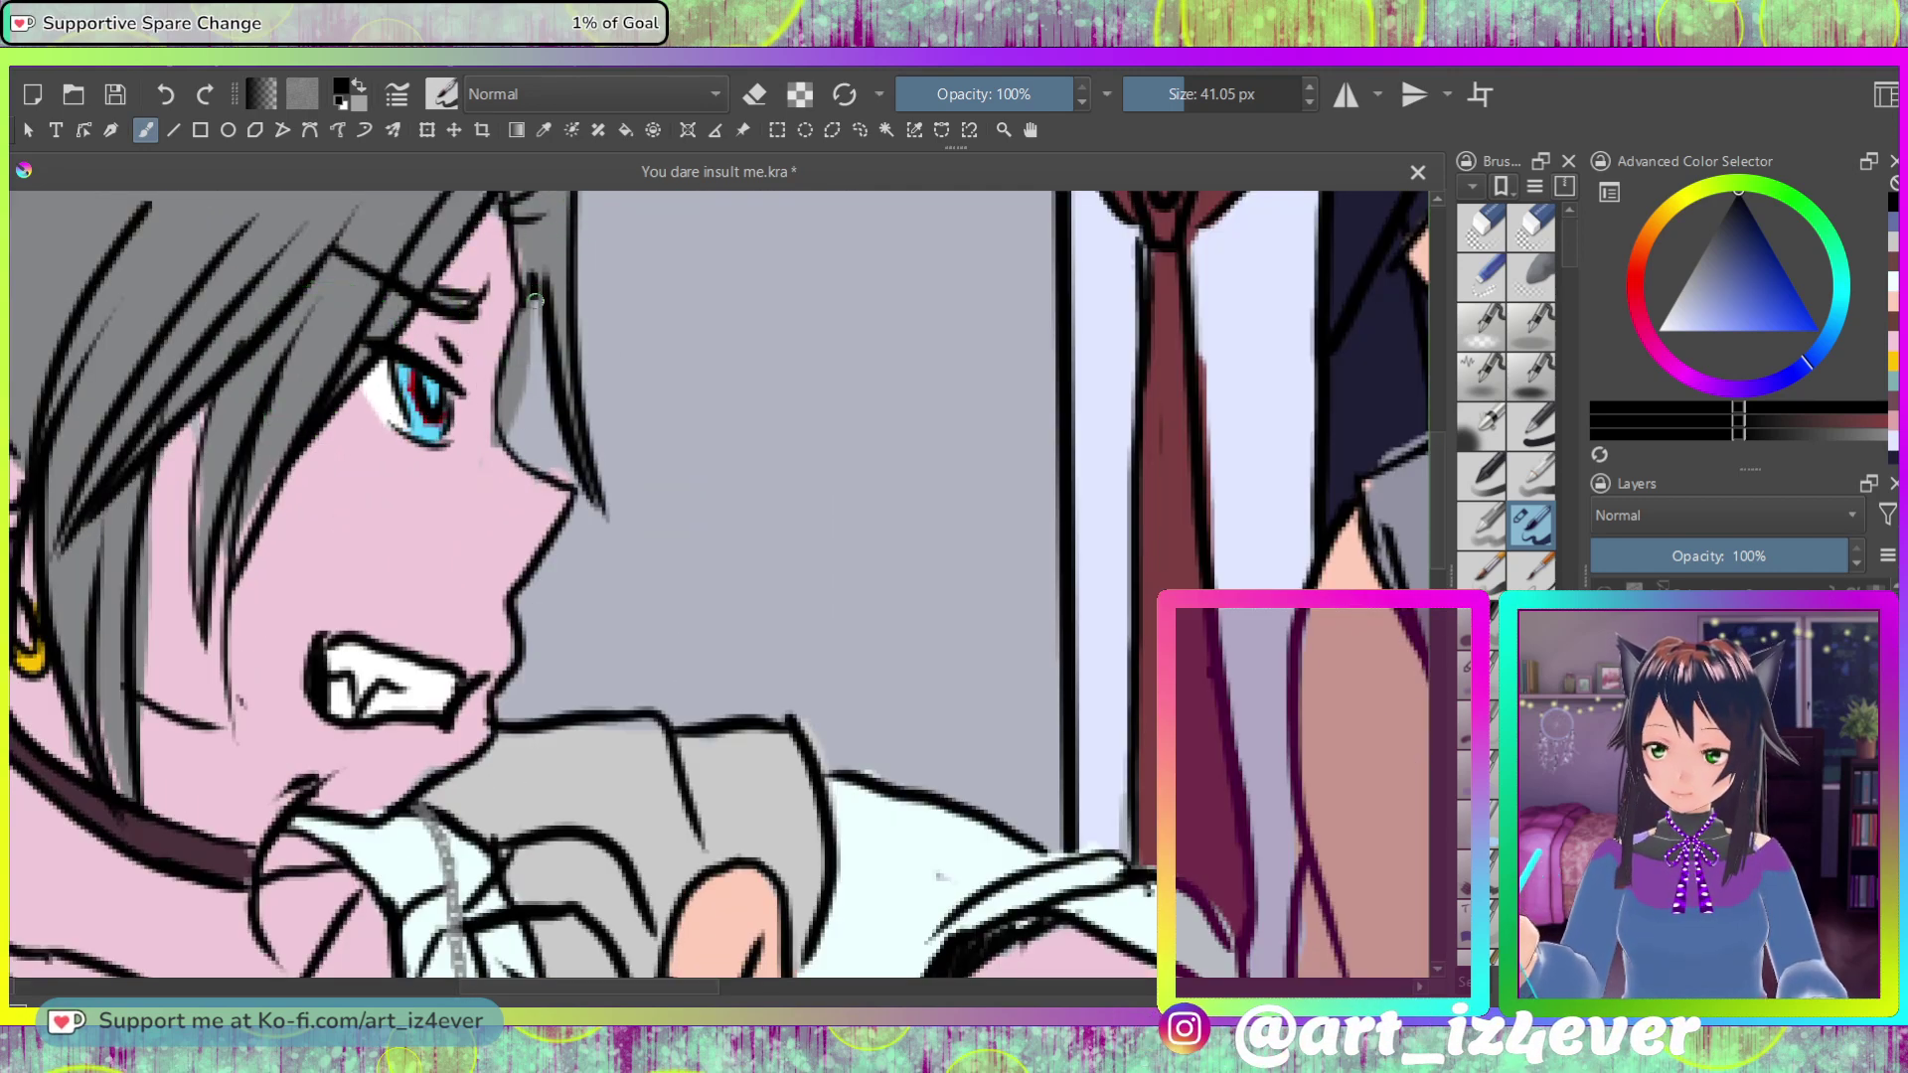
scroll(557, 378, down, 2)
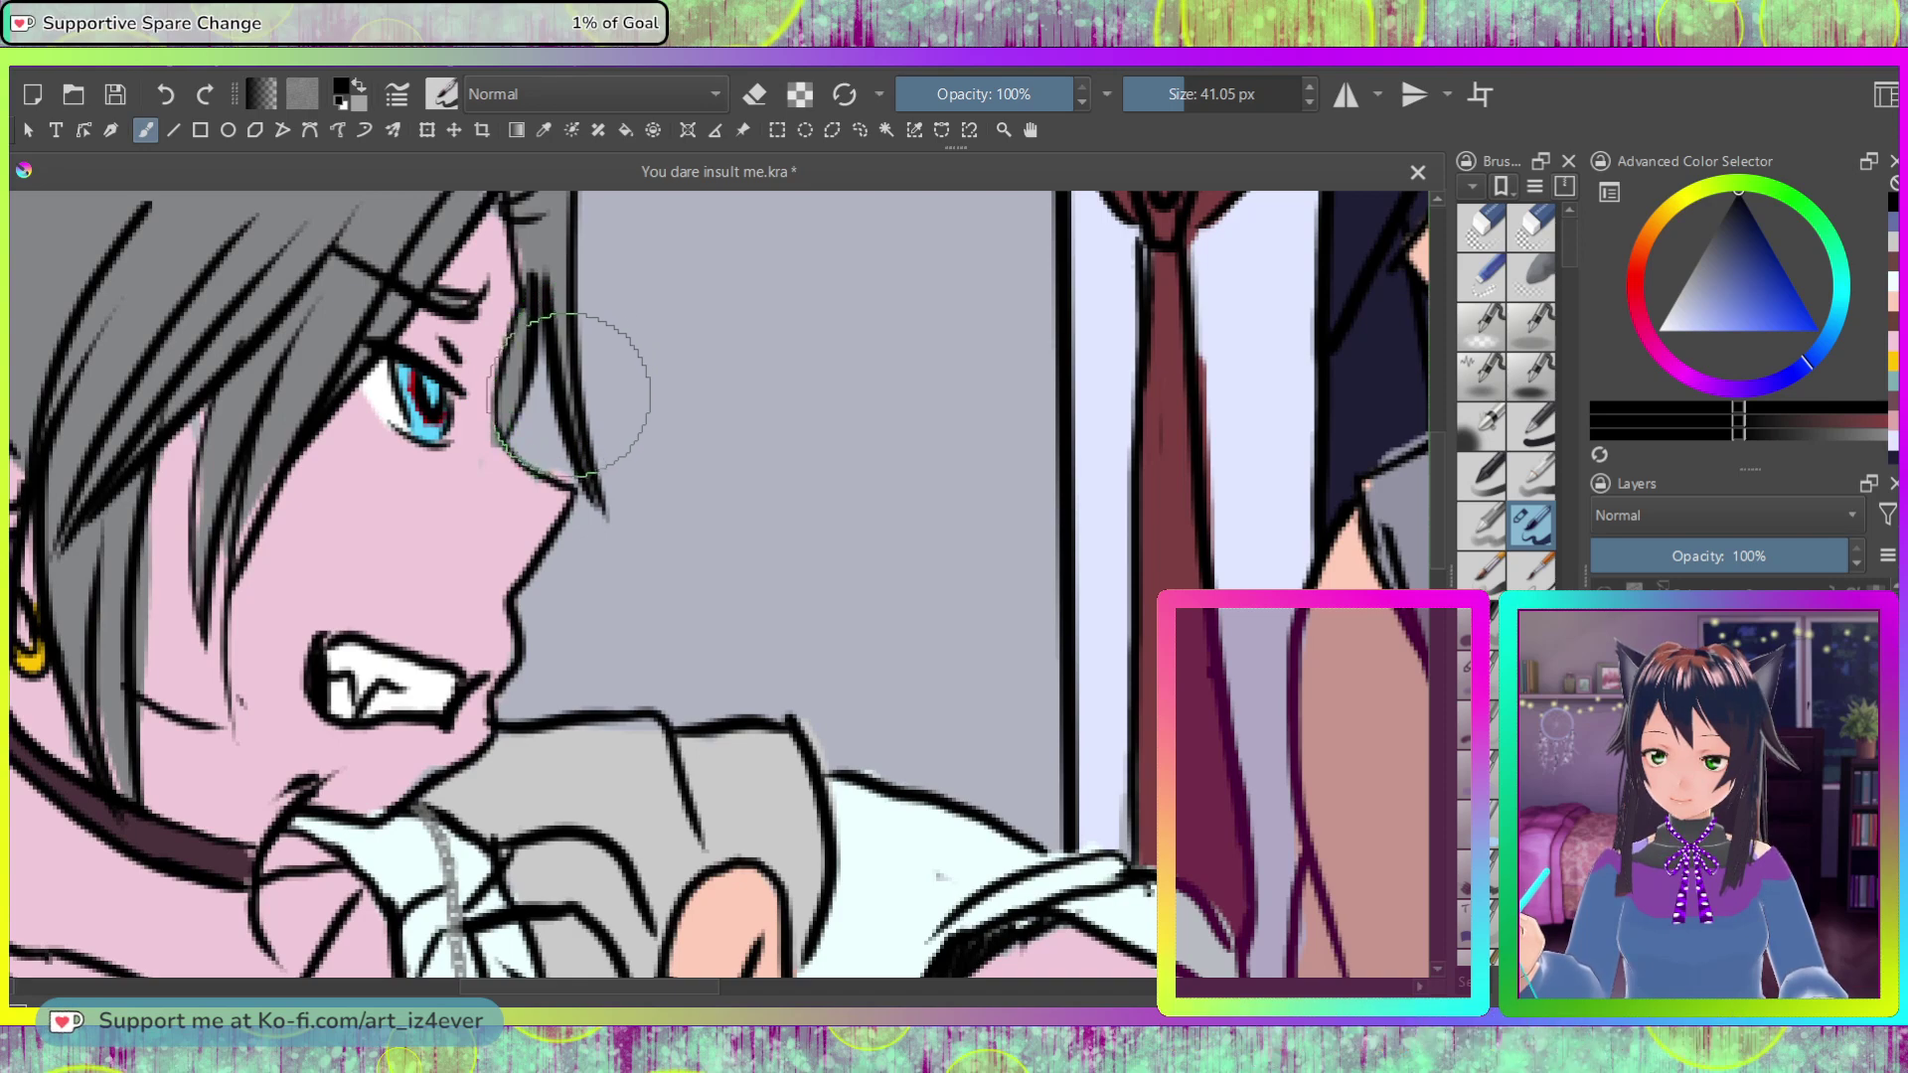
scroll(827, 626, down, 2)
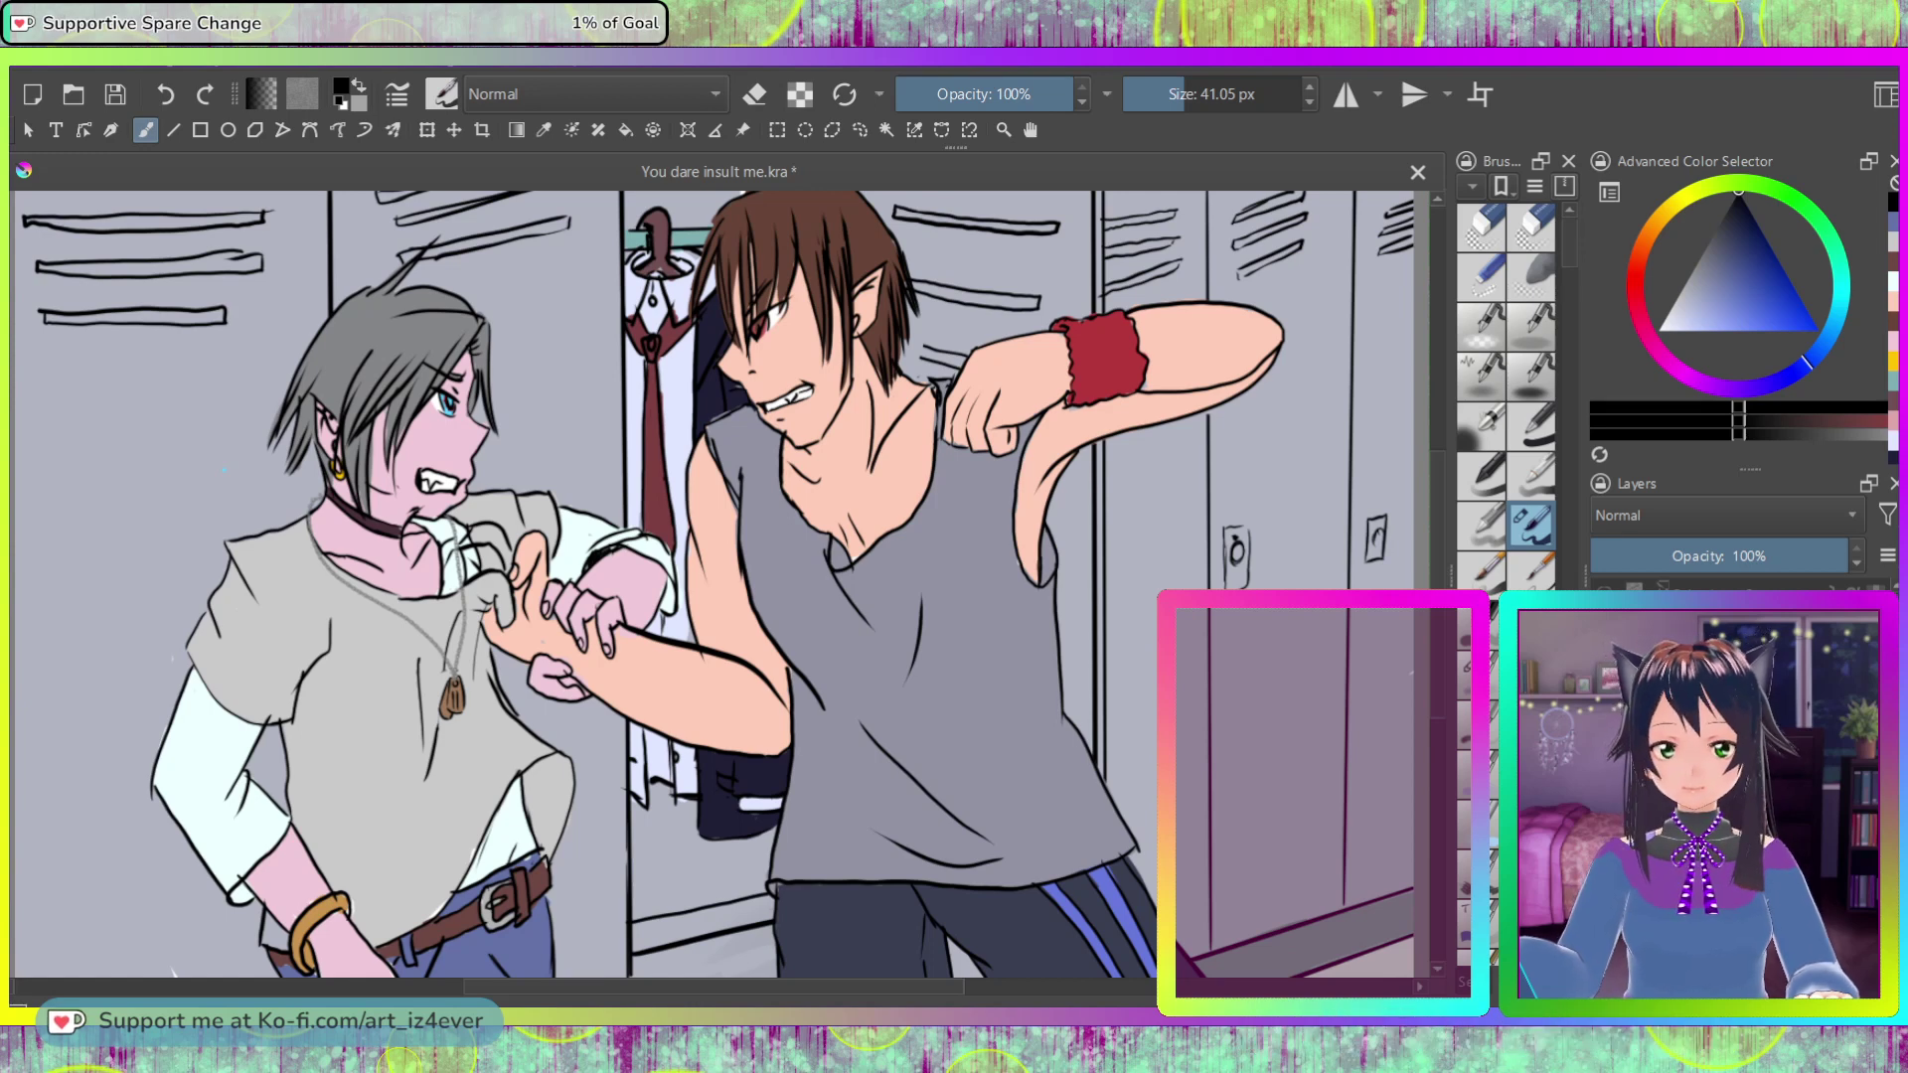
Step: Sample the hanging locker shirt's pale lavender and the jeans' blue in turn for touch-ups, erasing the excess colour
ctrl+click(677, 399)
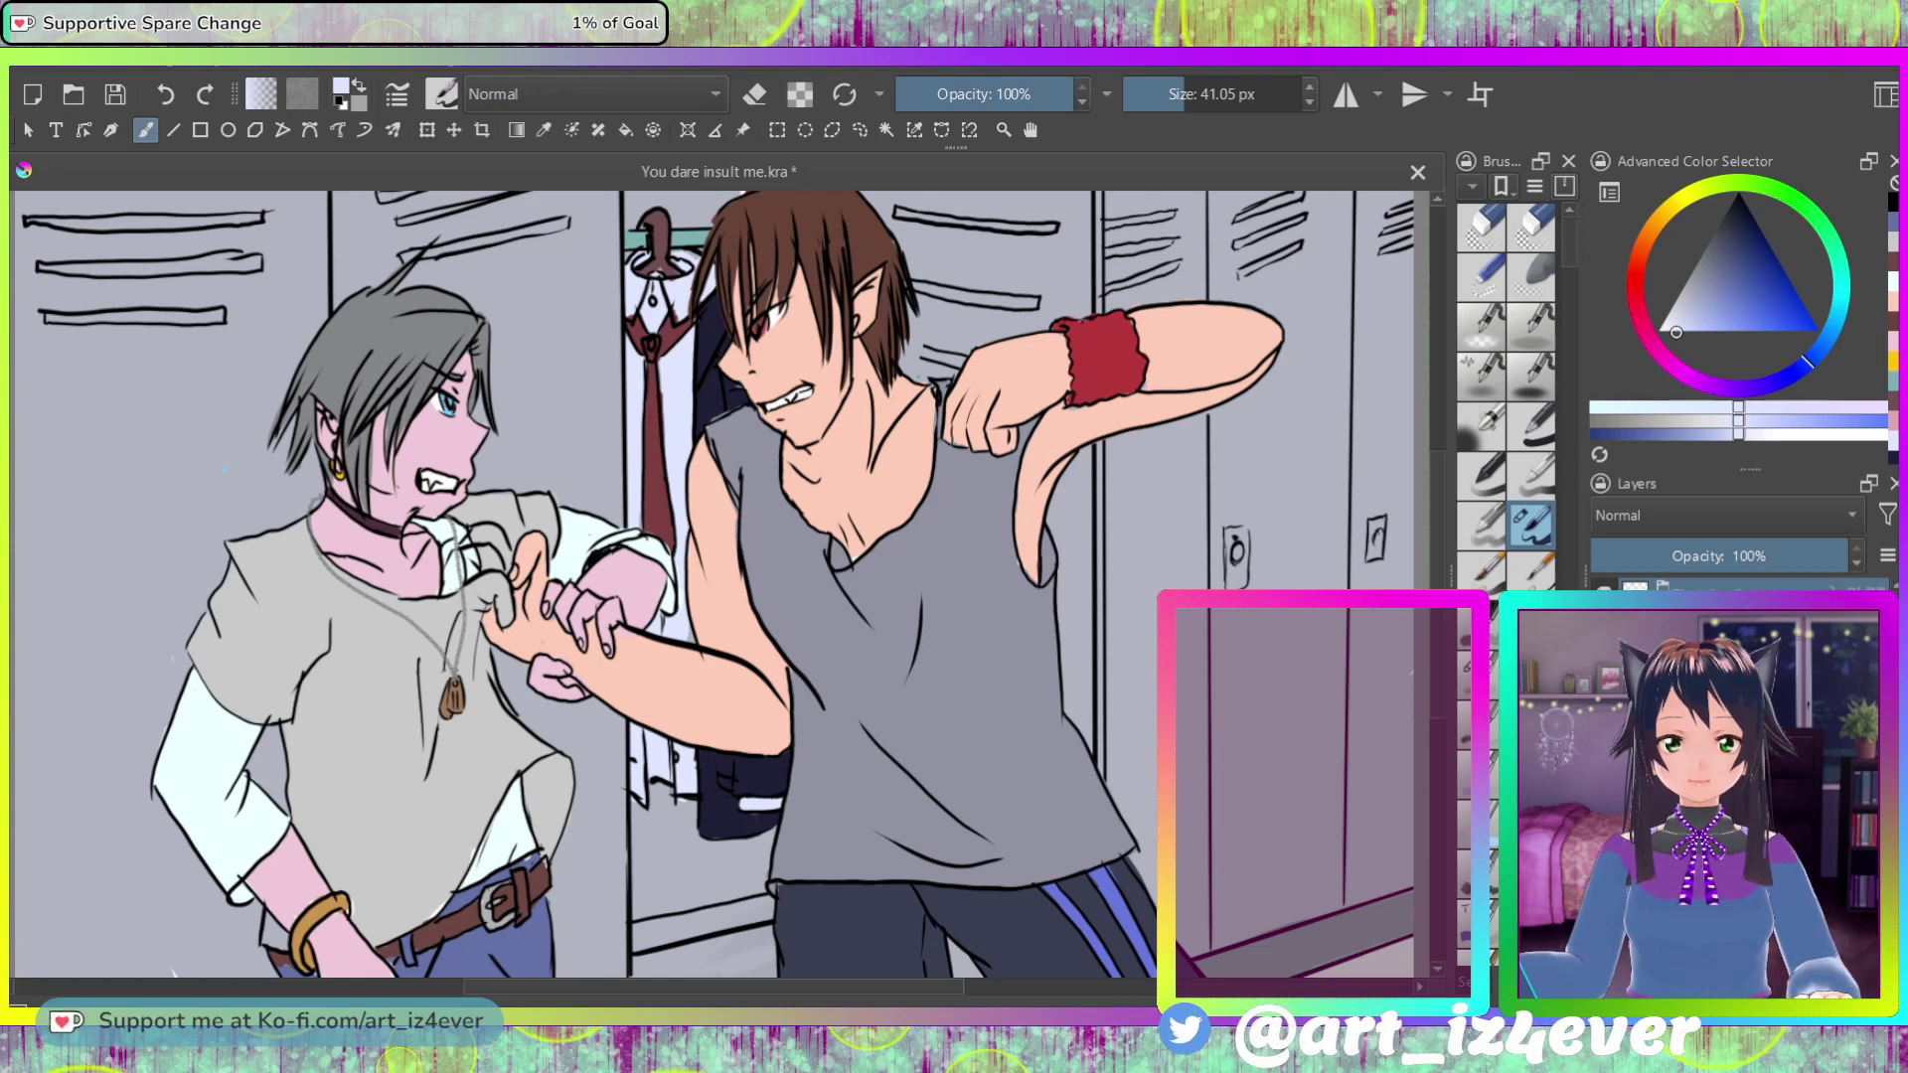
key(e)
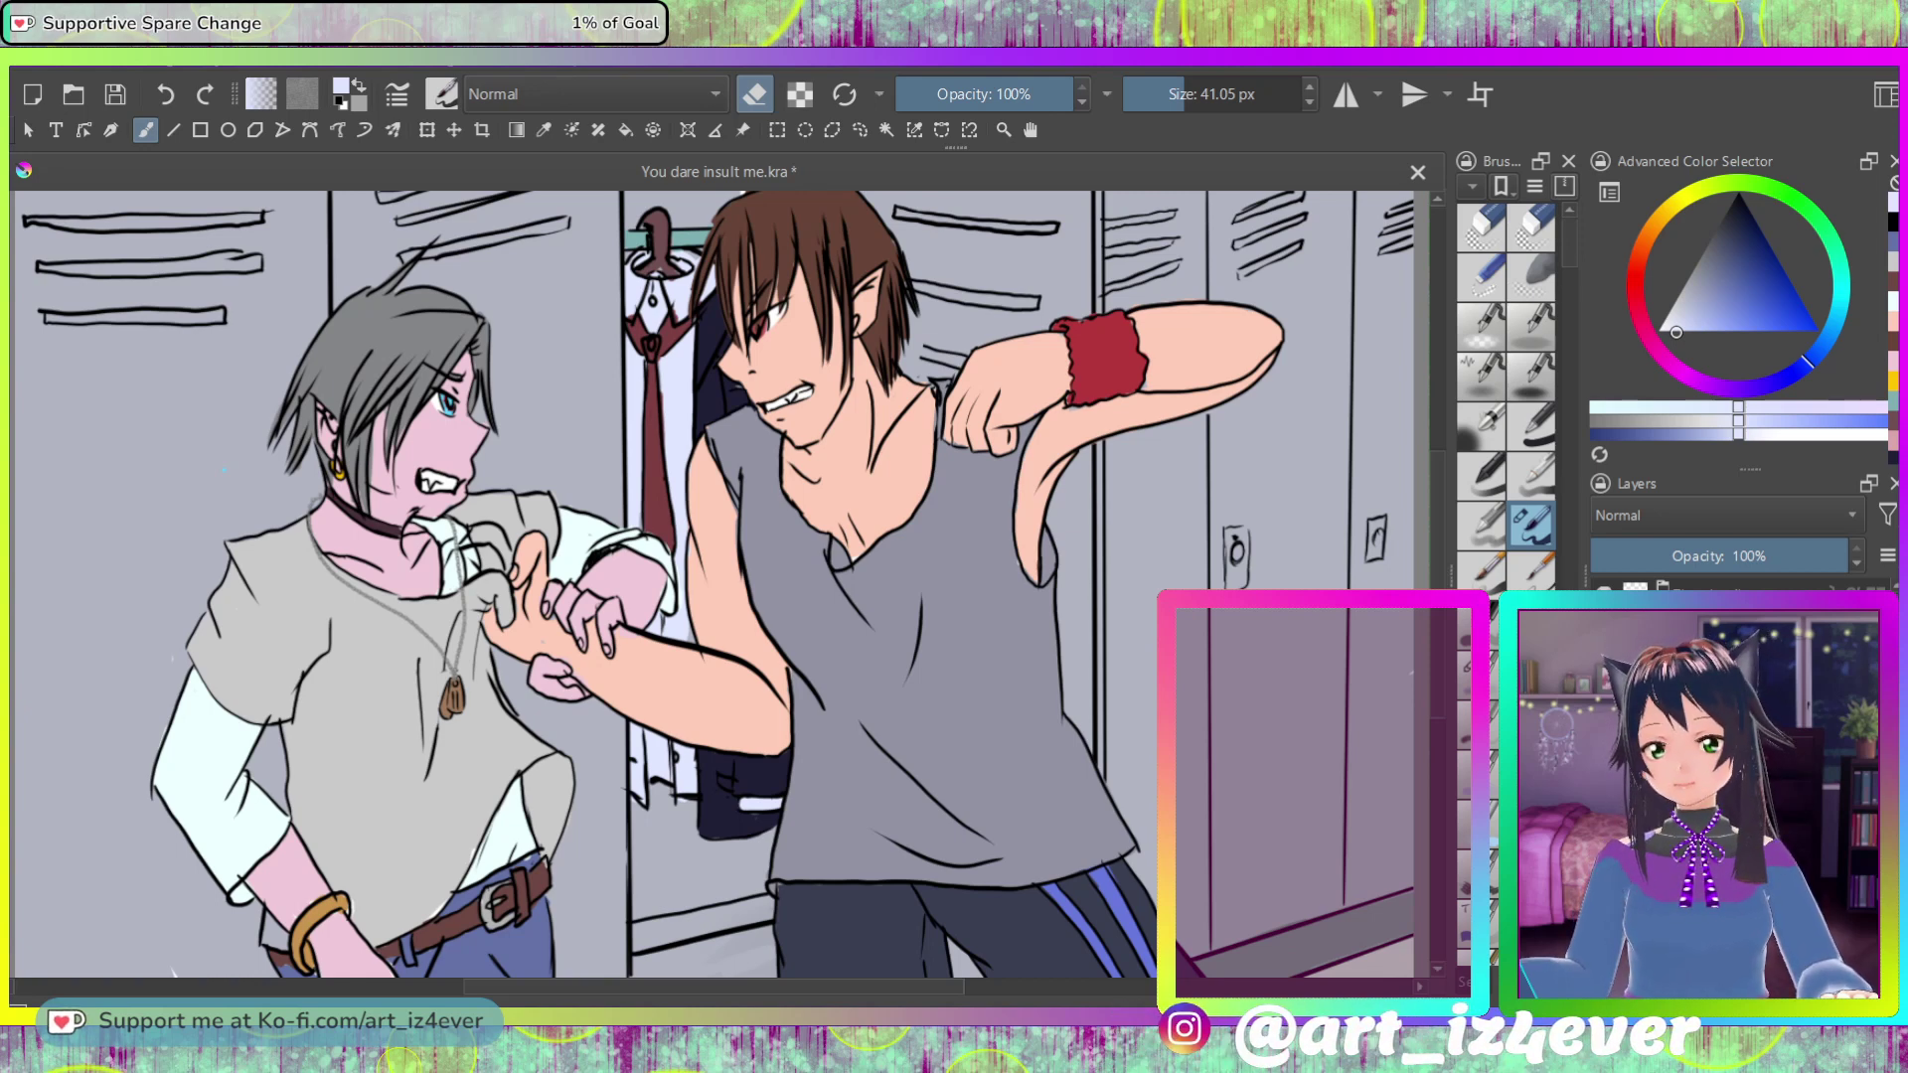
ctrl+click(525, 936)
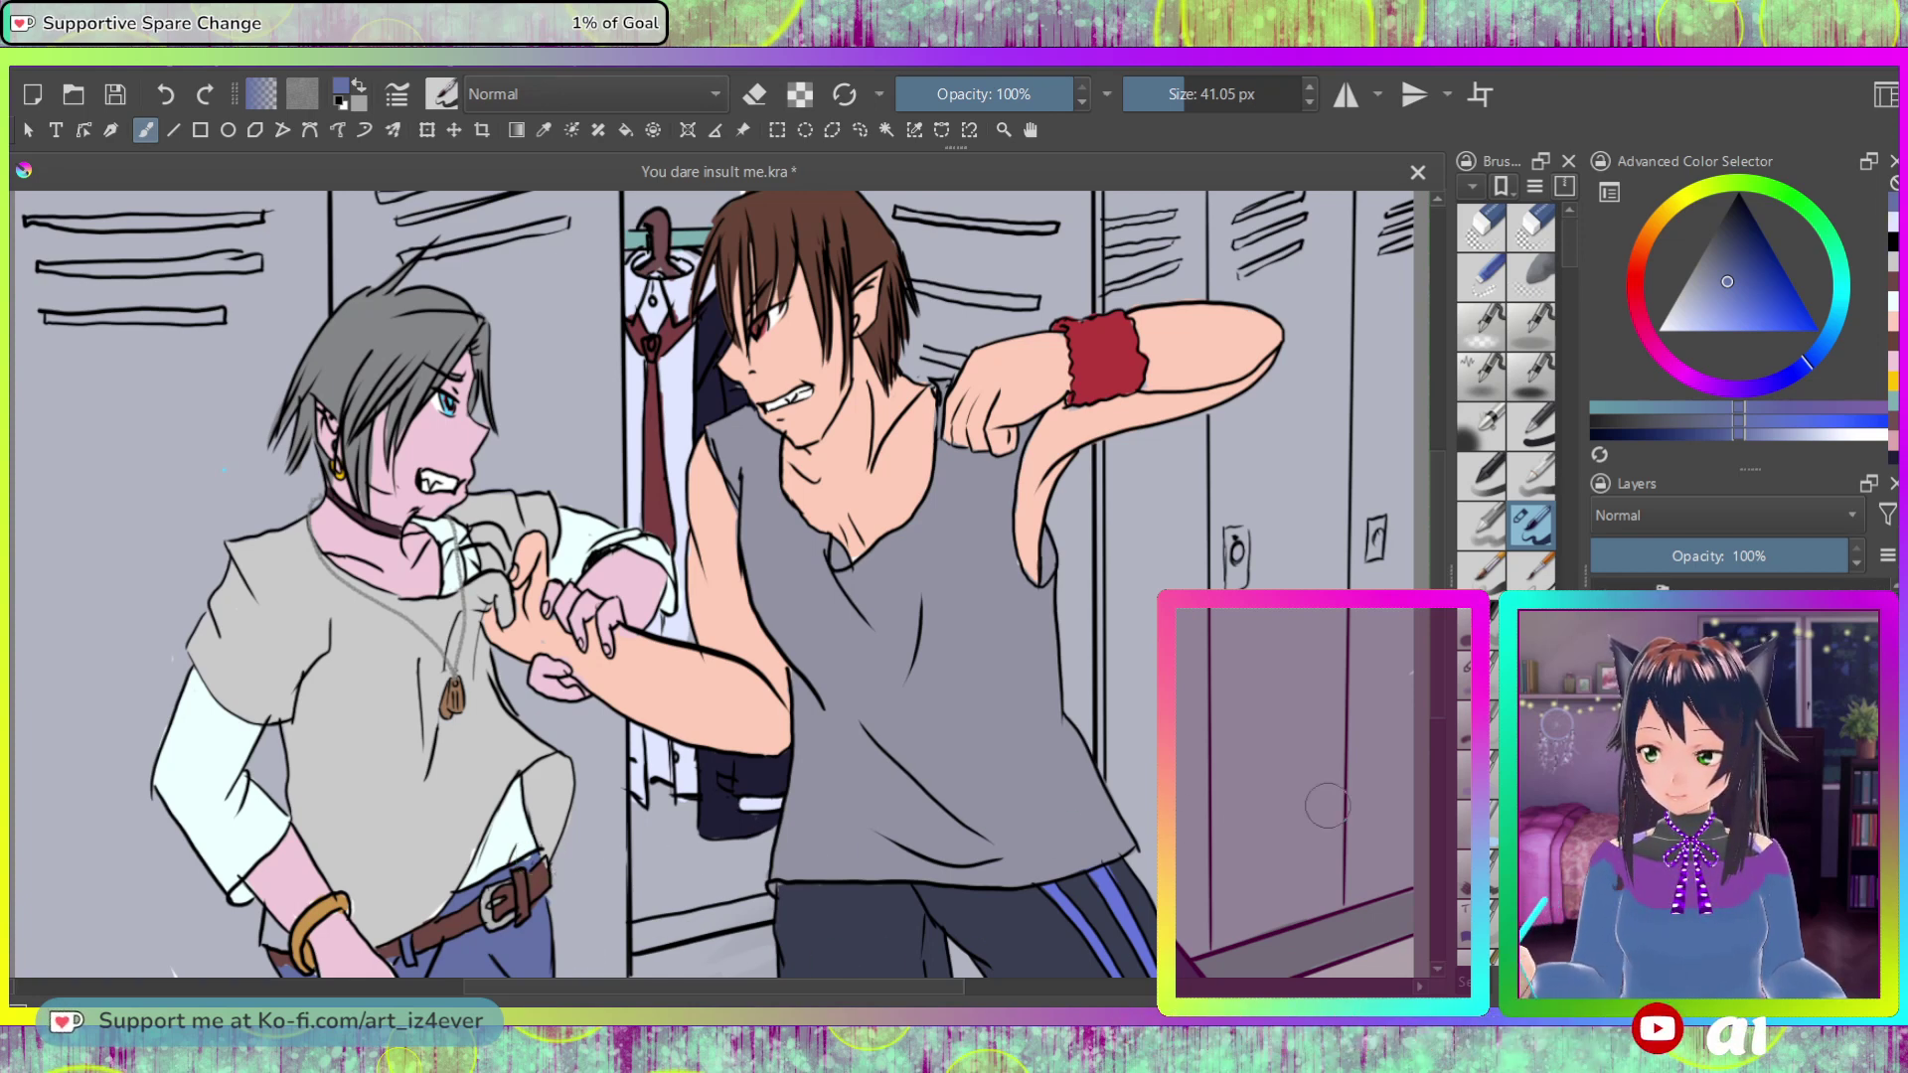
key(e)
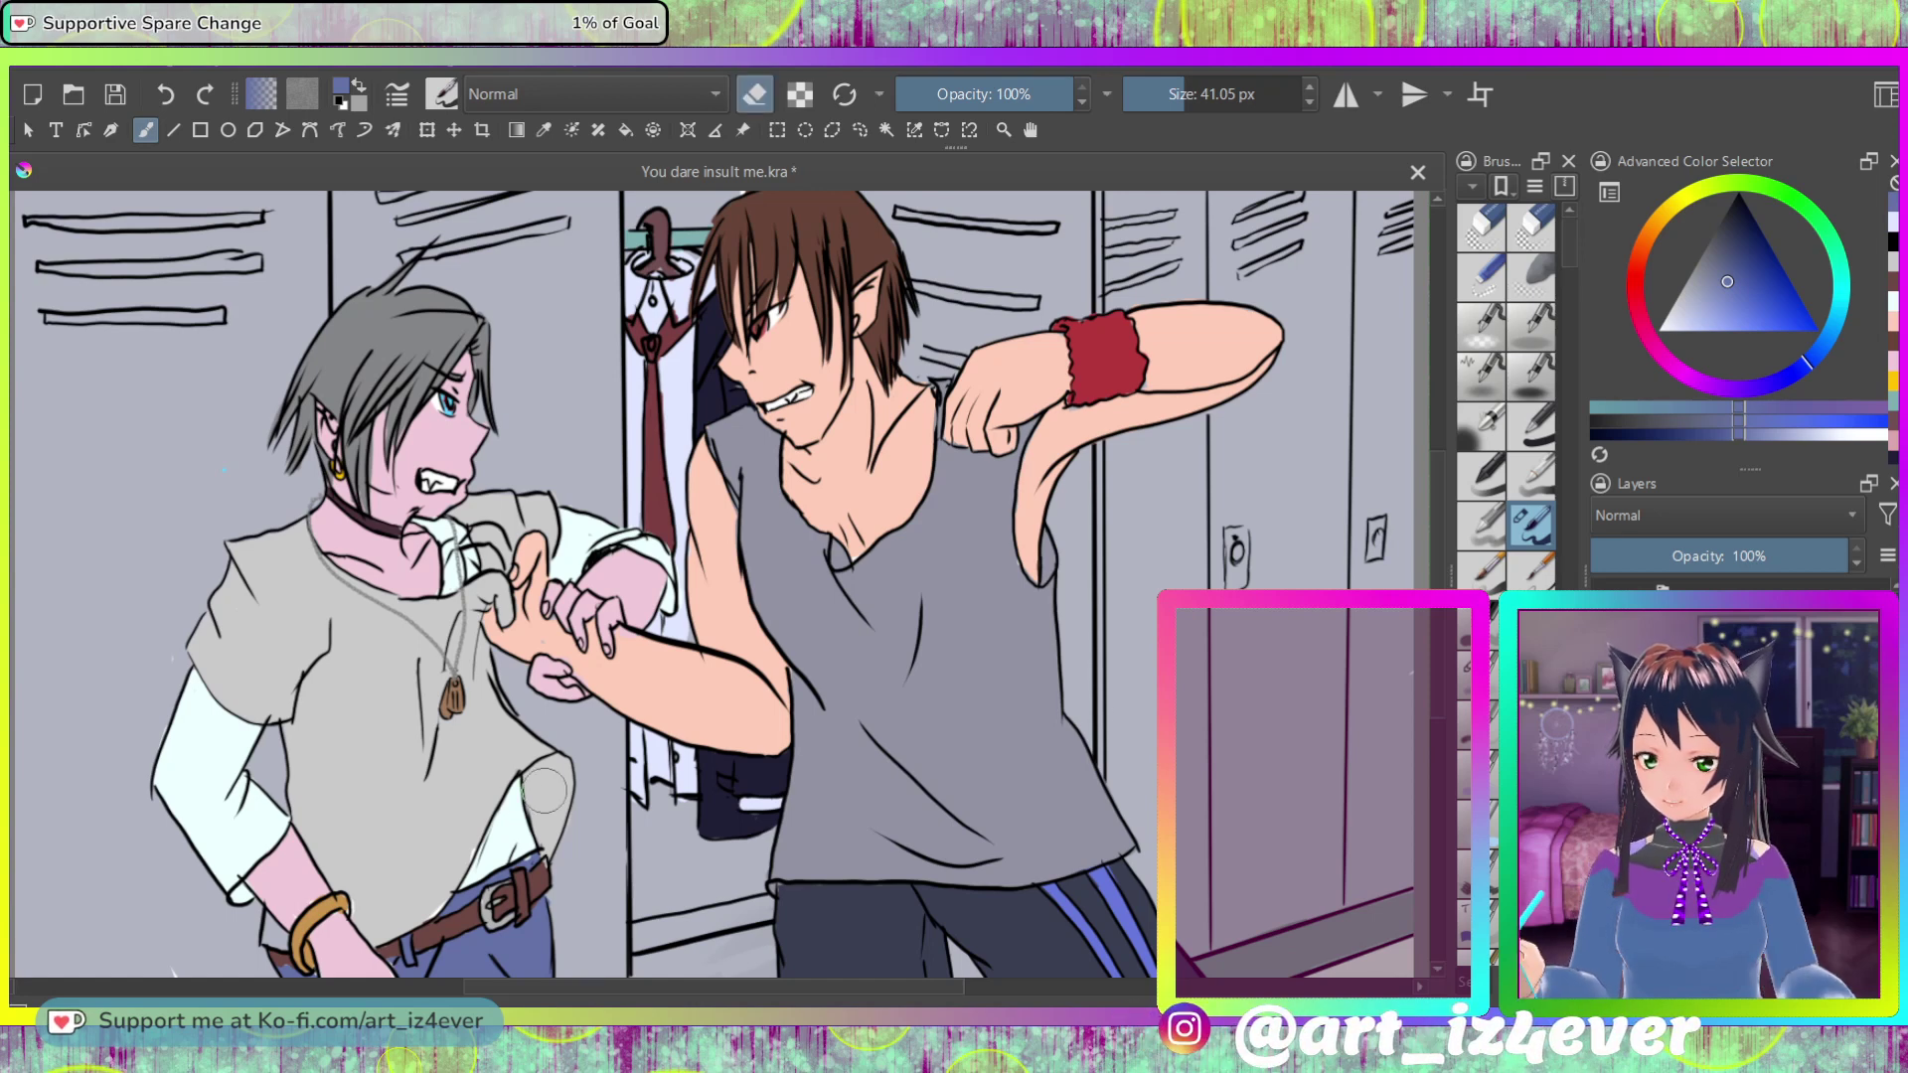
Step: Sample the grey-haired character's light grey shirt and brown belt colours to refine where the two meet, erasing stray colour
key(e)
ctrl+click(454, 872)
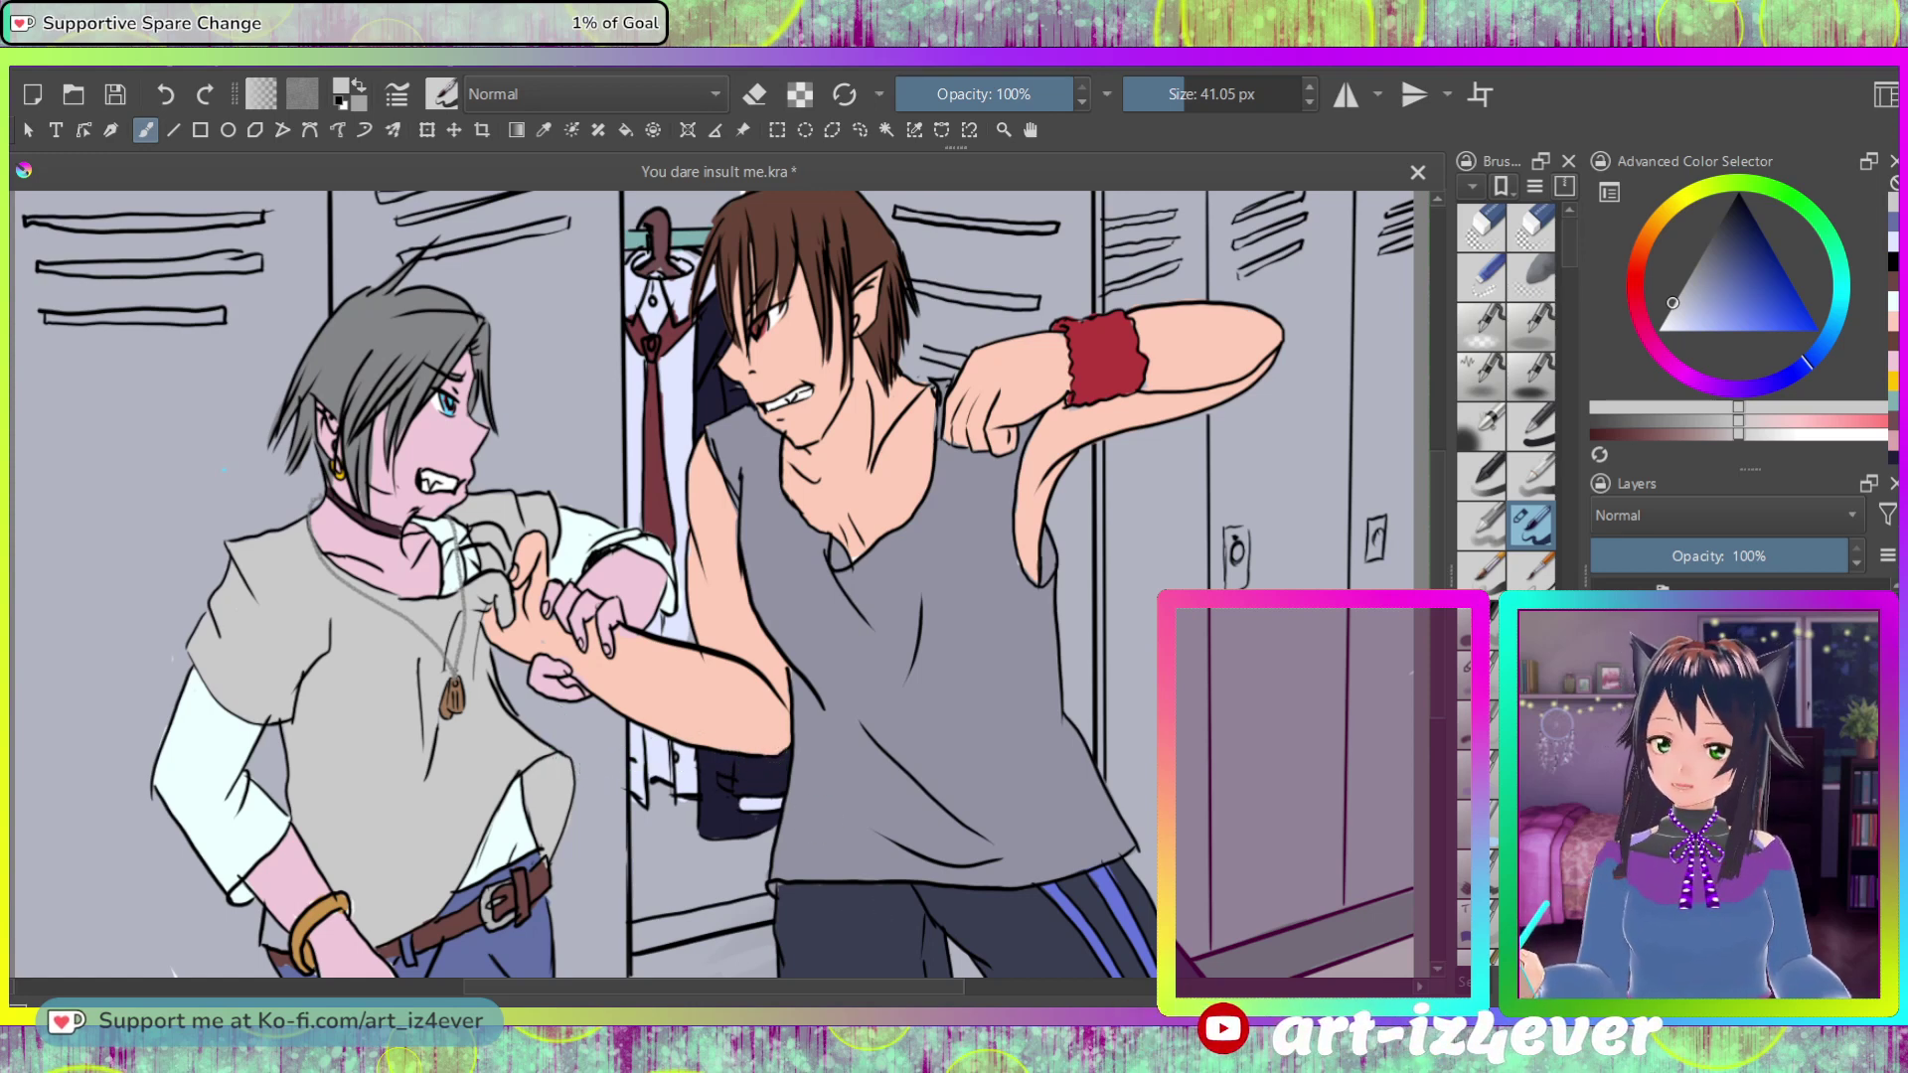
ctrl+click(538, 881)
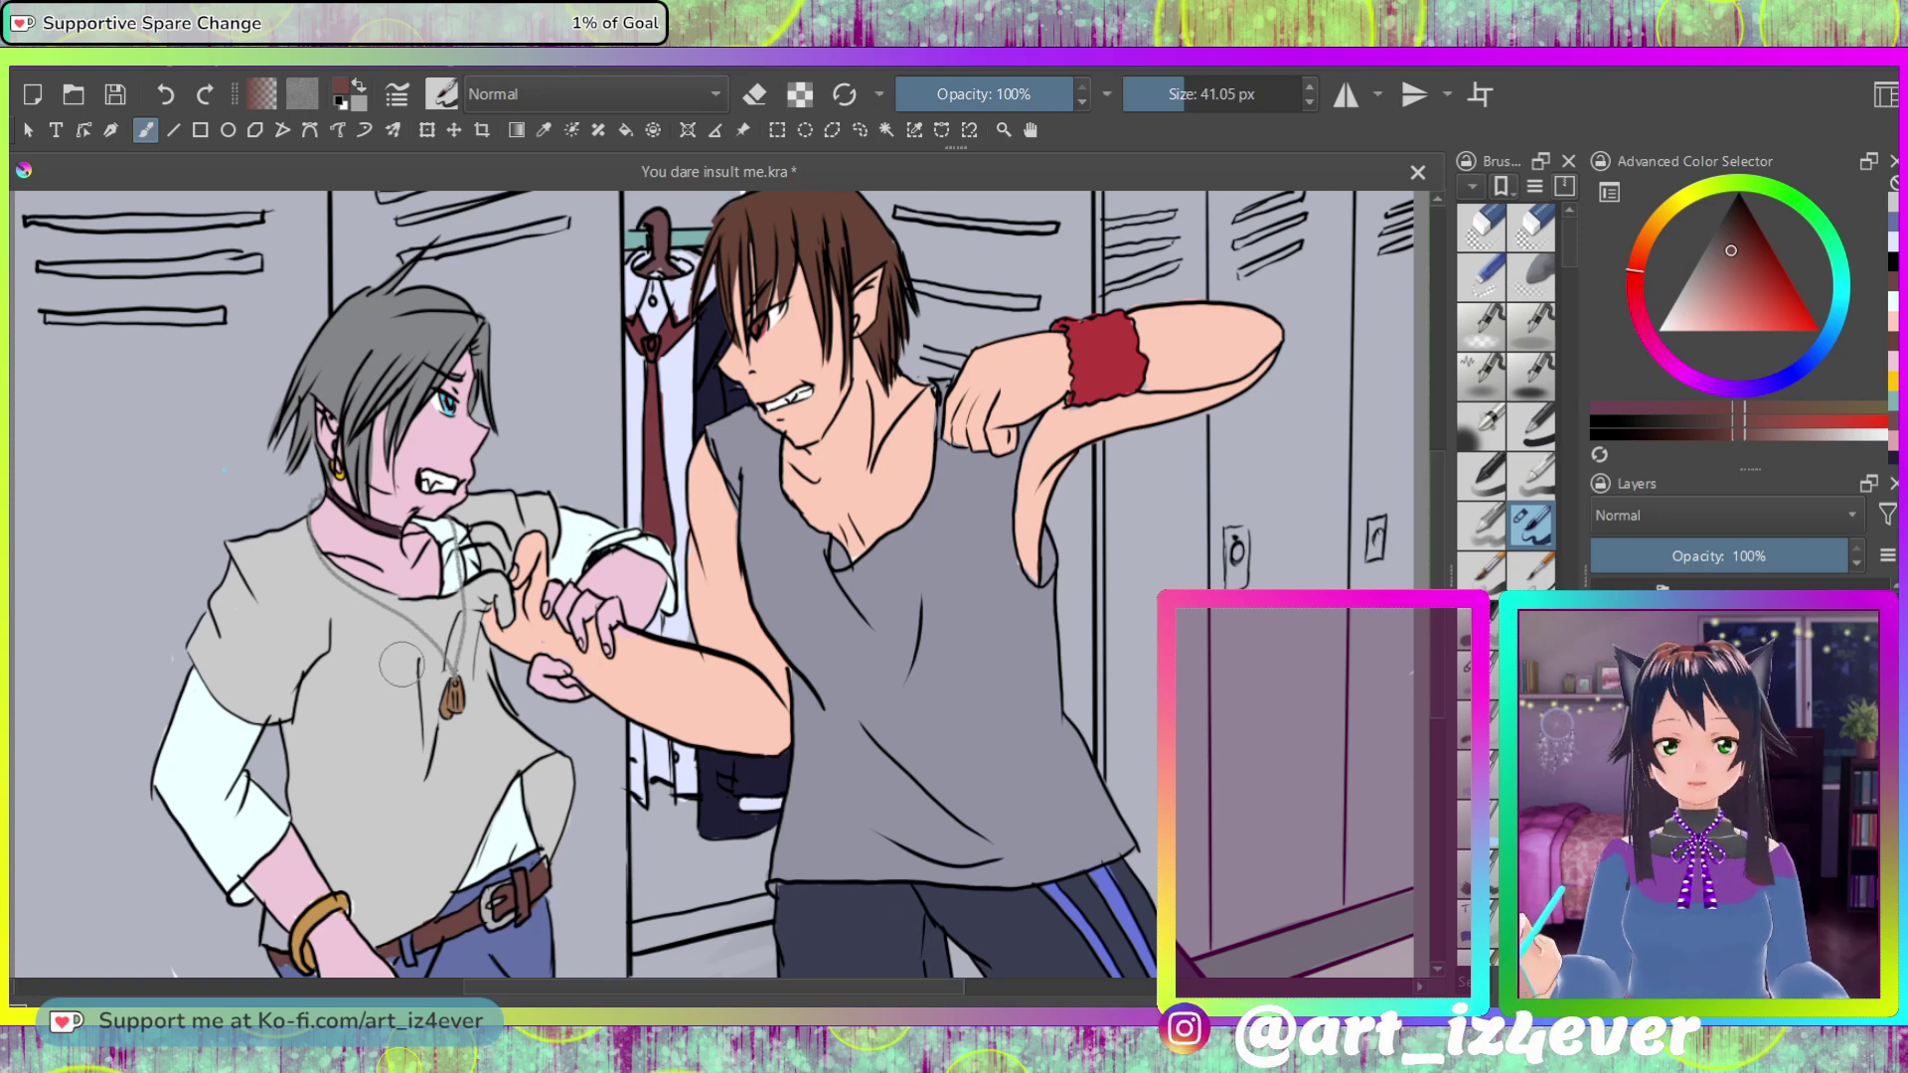
key(e)
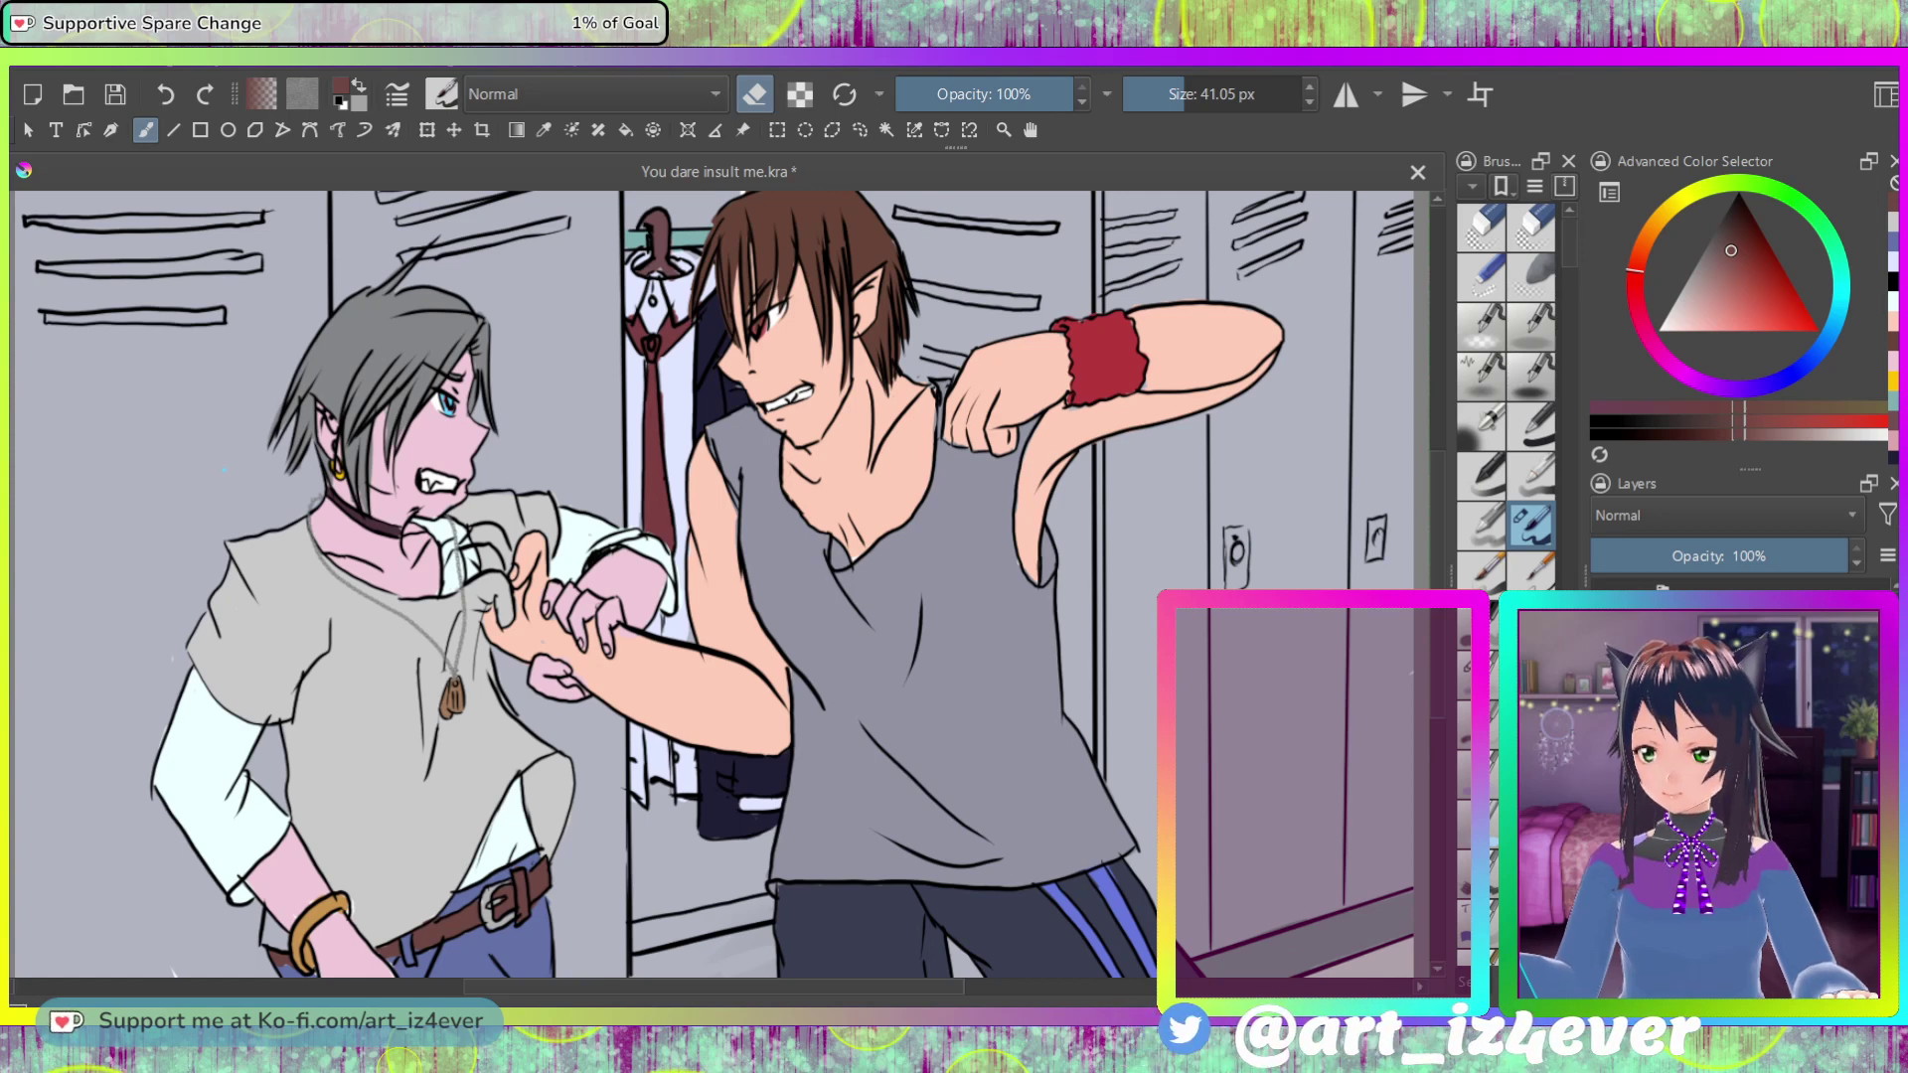
key(e)
Step: Reset the brush colour to black and paint a solid shadow beneath the brown-haired character's jaw
key(d)
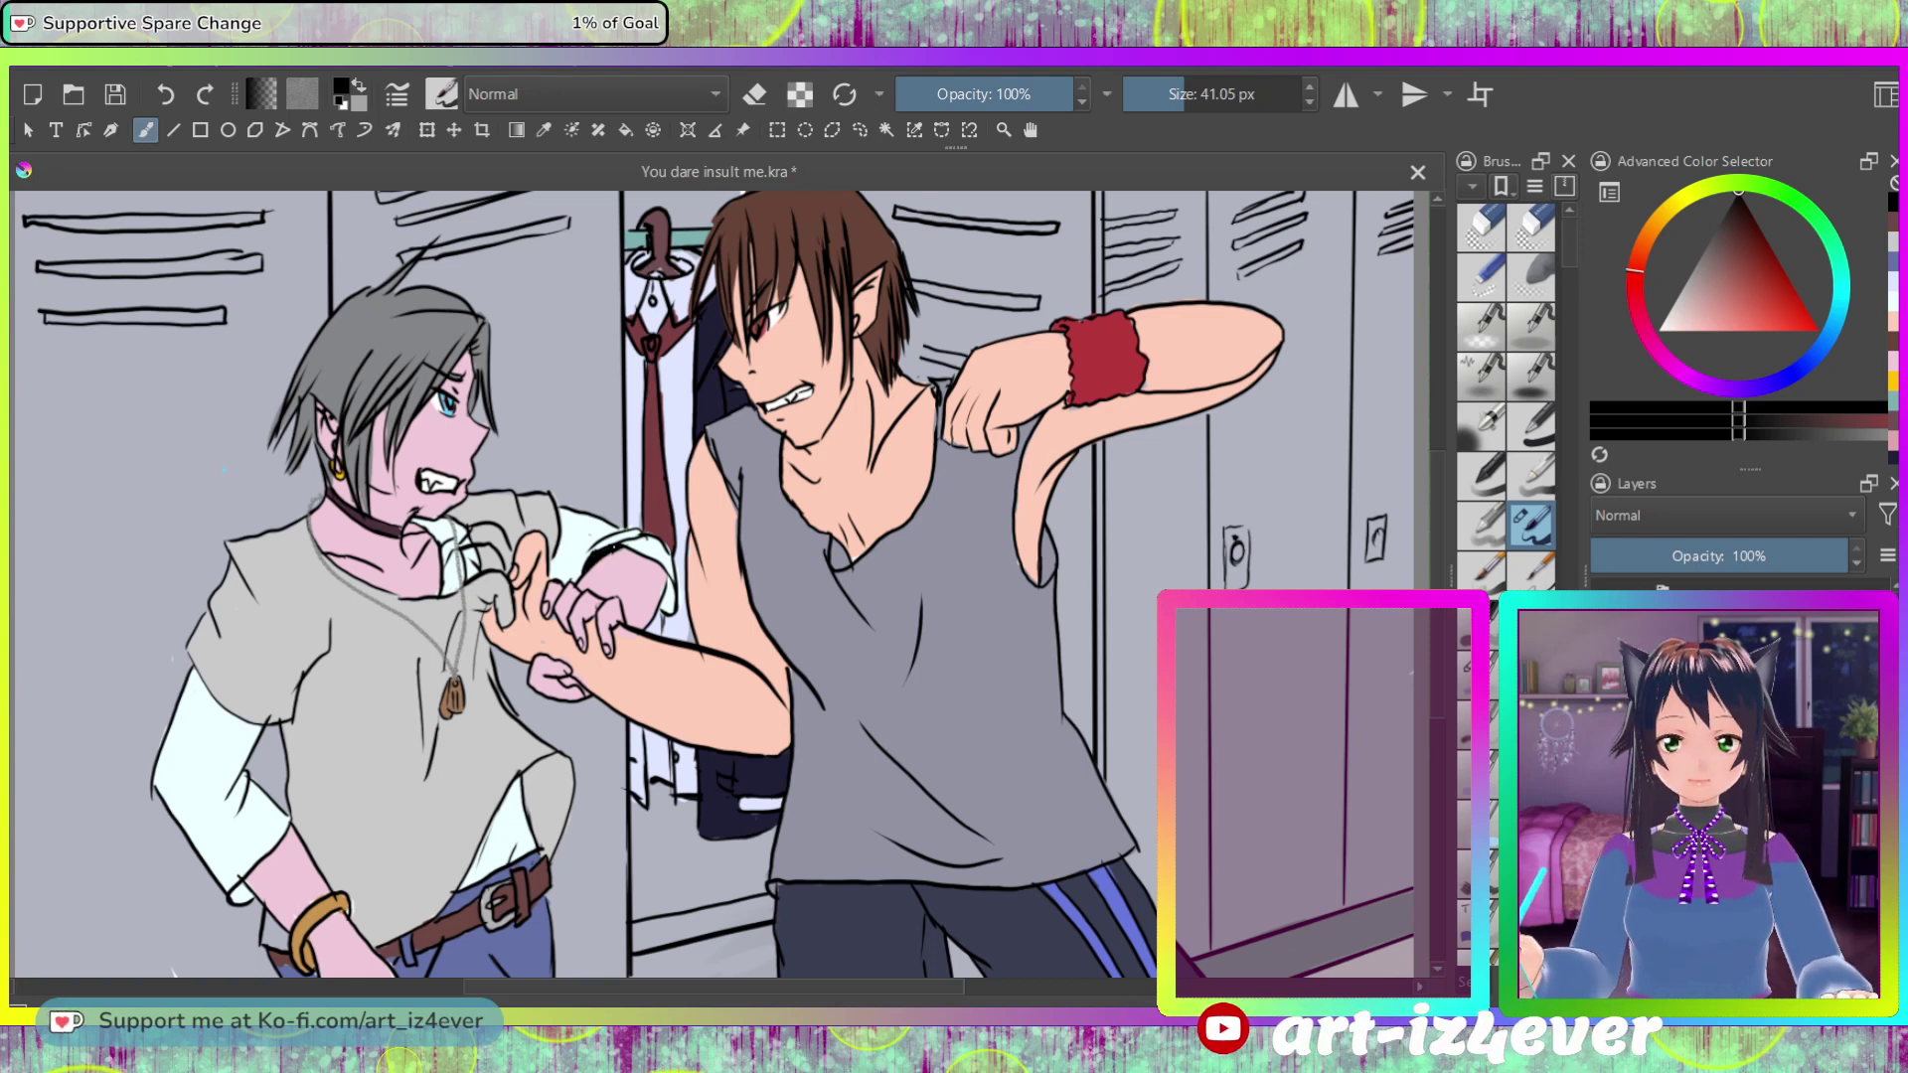
key(ctrl+z)
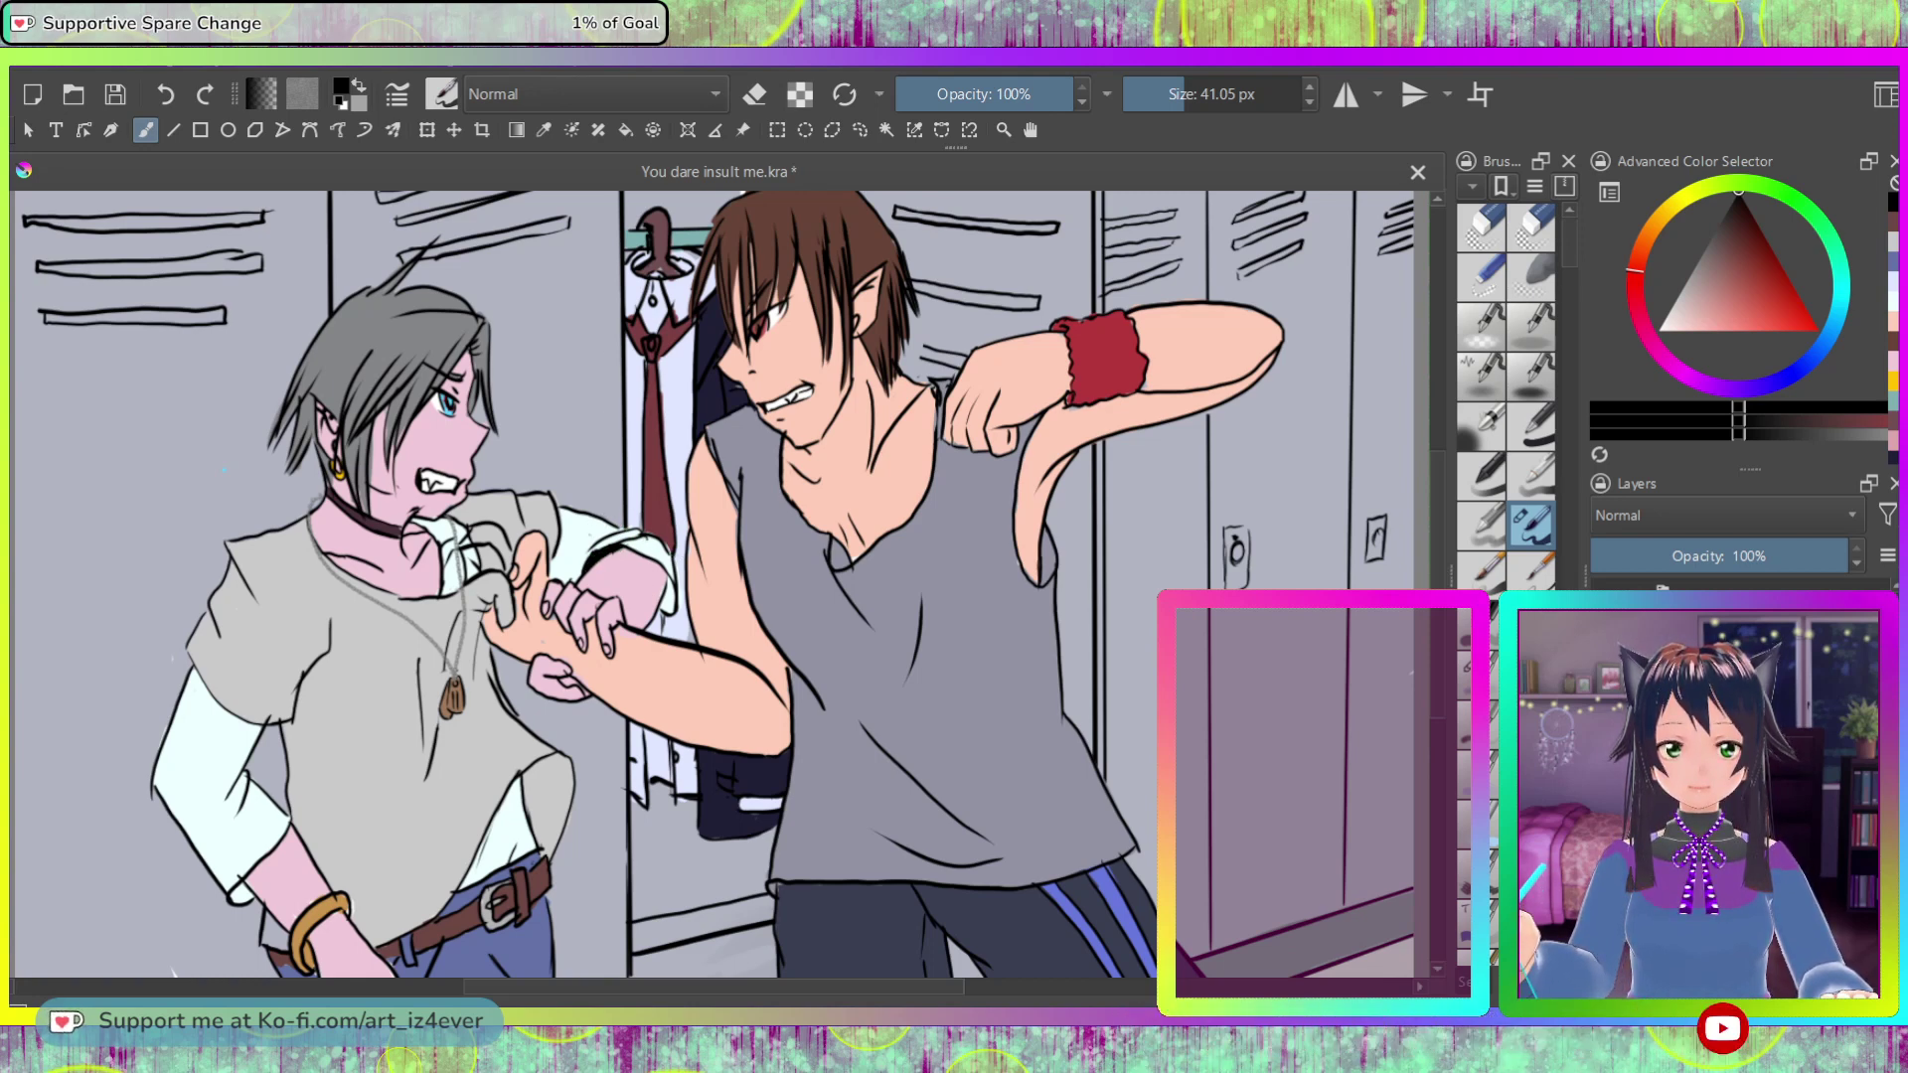
scroll(832, 437, up, 5)
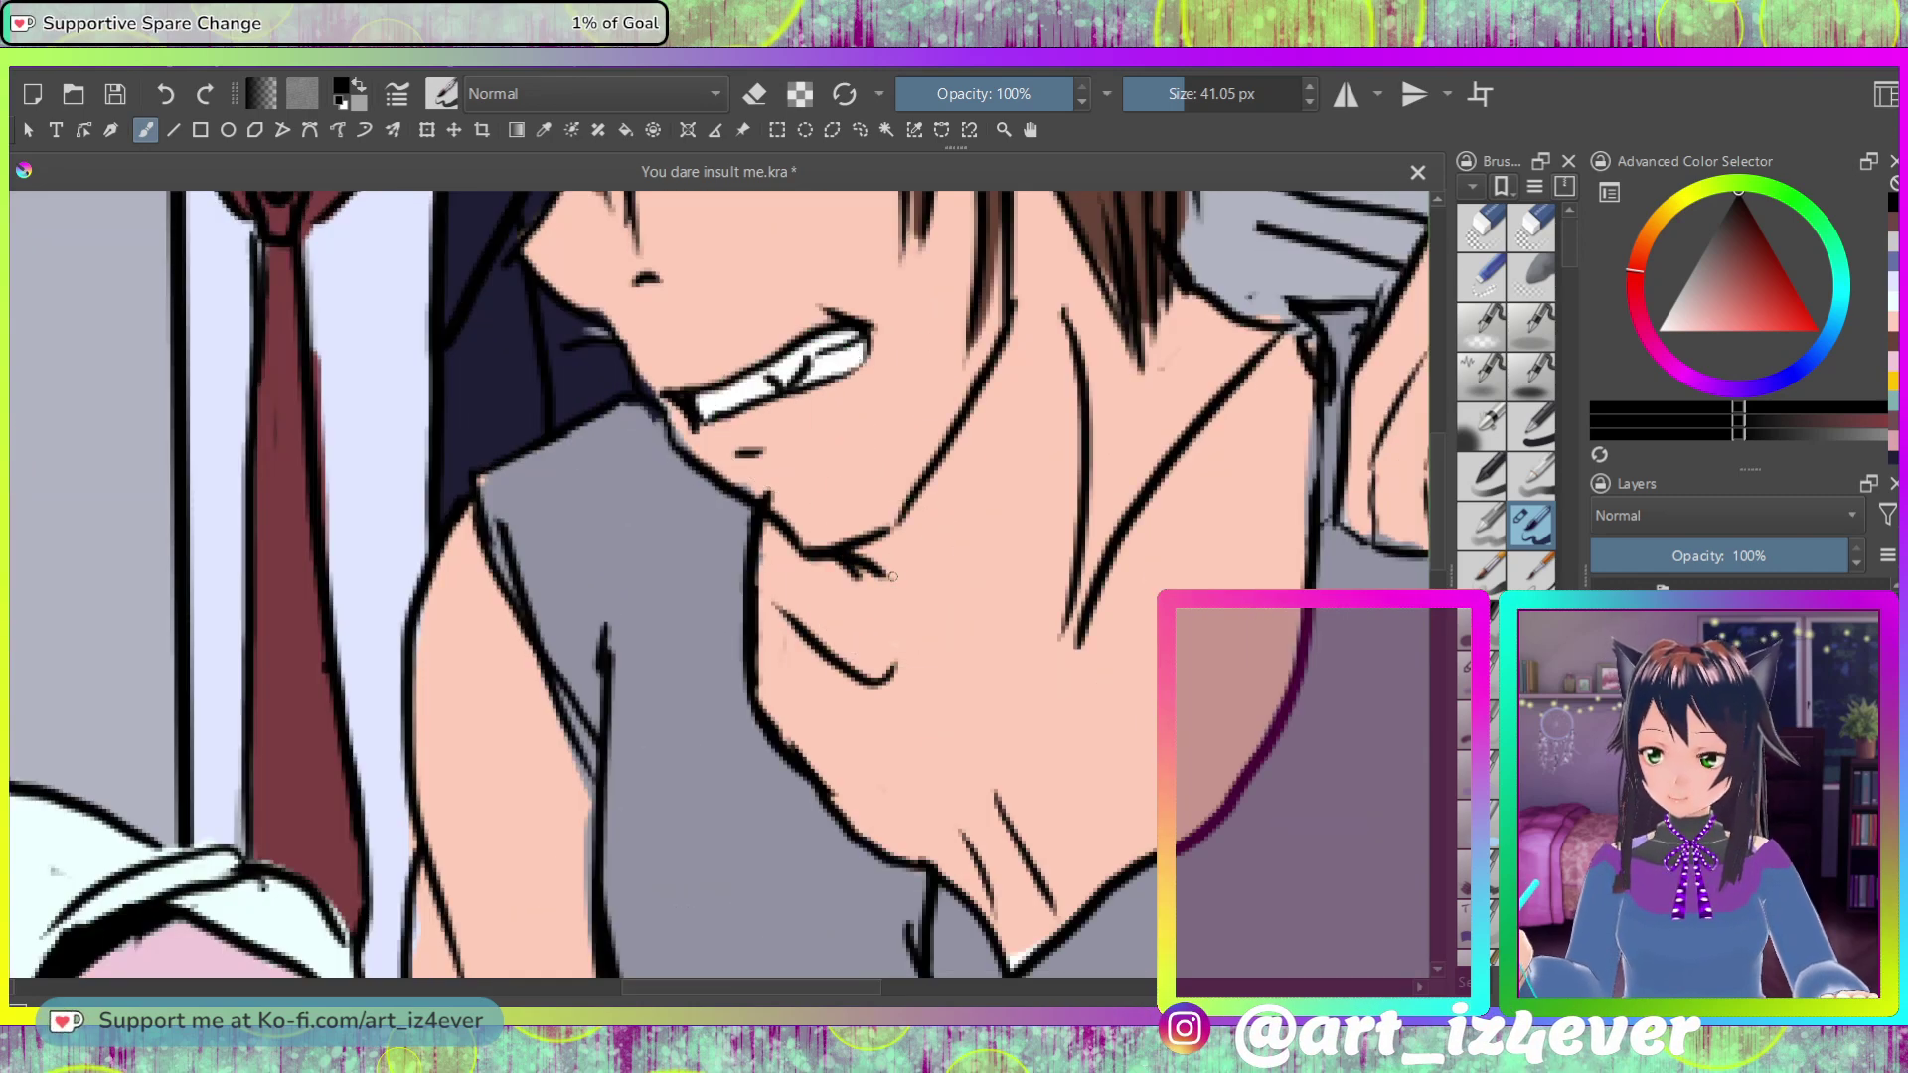
mouse_move(892, 571)
mouse_down()
mouse_move(958, 436)
mouse_move(889, 570)
mouse_move(856, 550)
mouse_move(912, 513)
mouse_move(874, 559)
mouse_up()
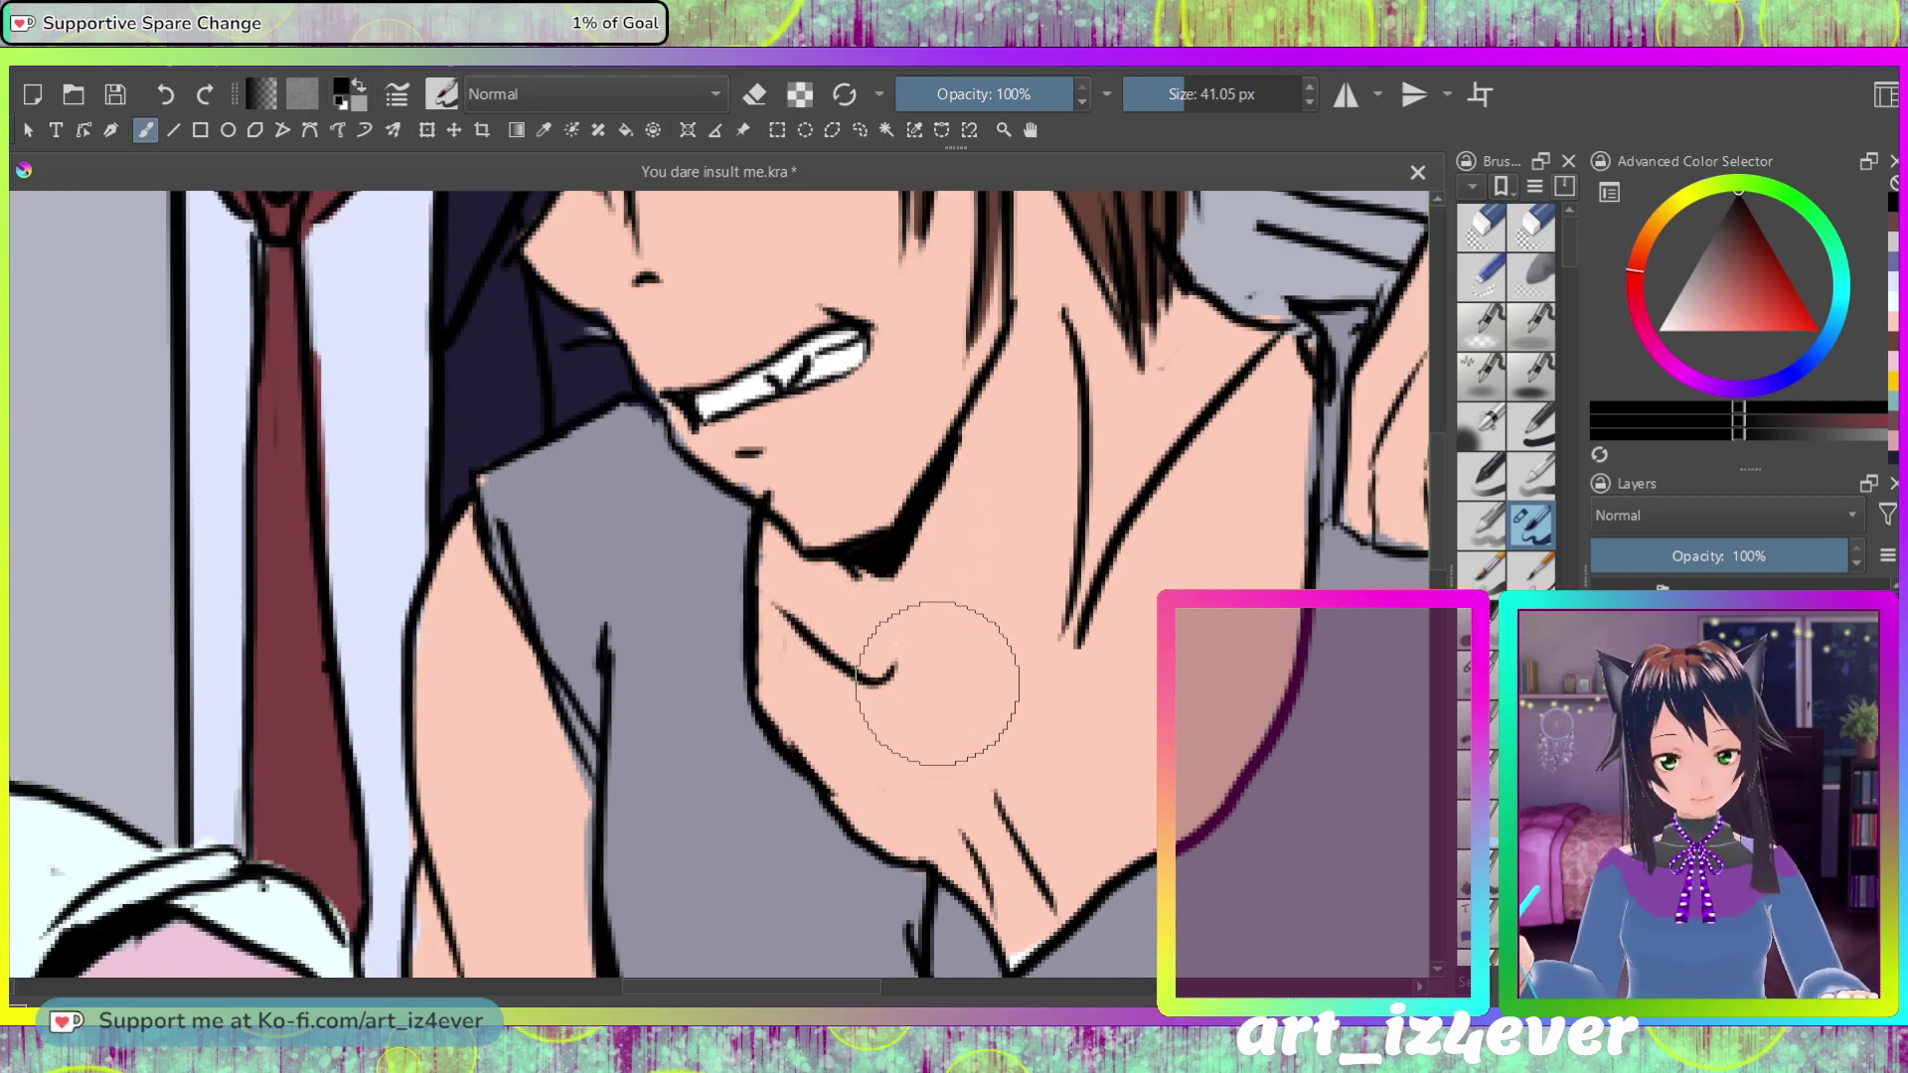
key(3)
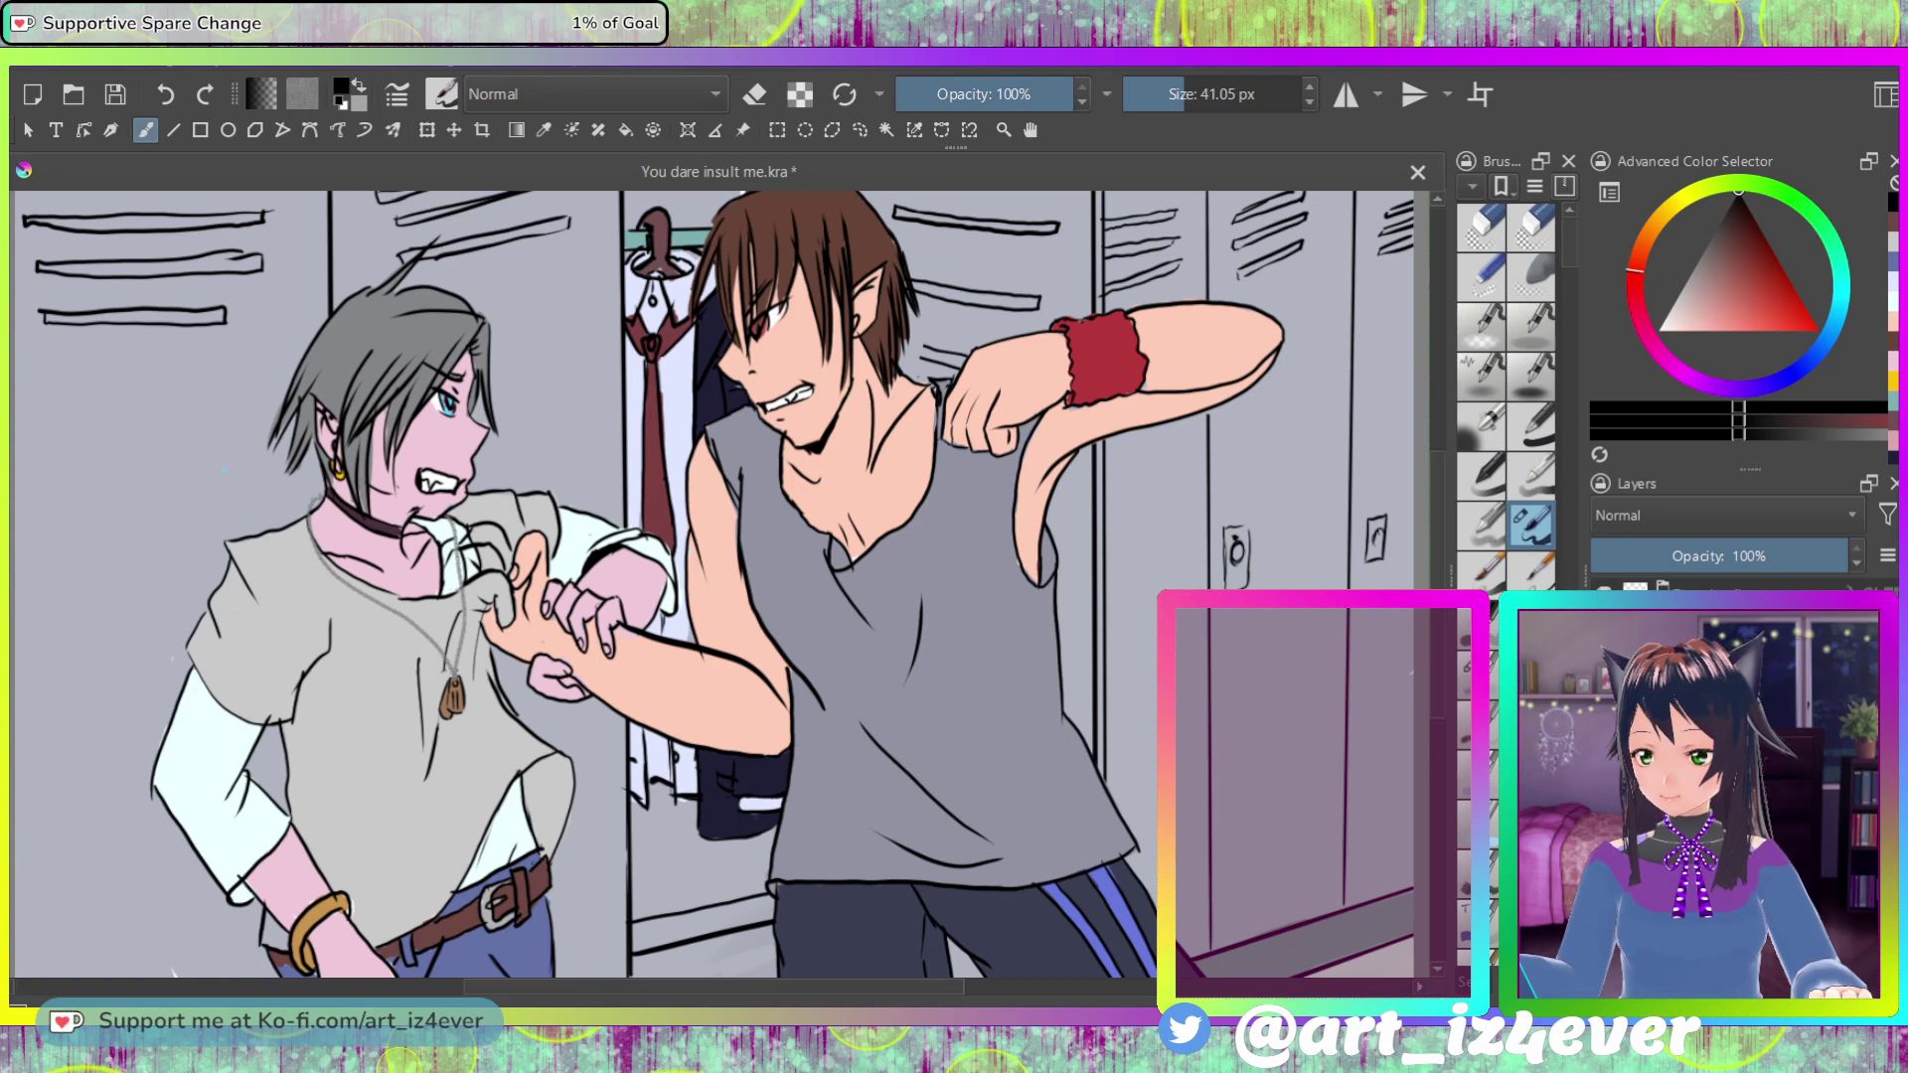
Step: Set the shading layer's opacity to 43% and shade the brown-haired character's neck, neckline and the tank top's chest fold
click(1702, 556)
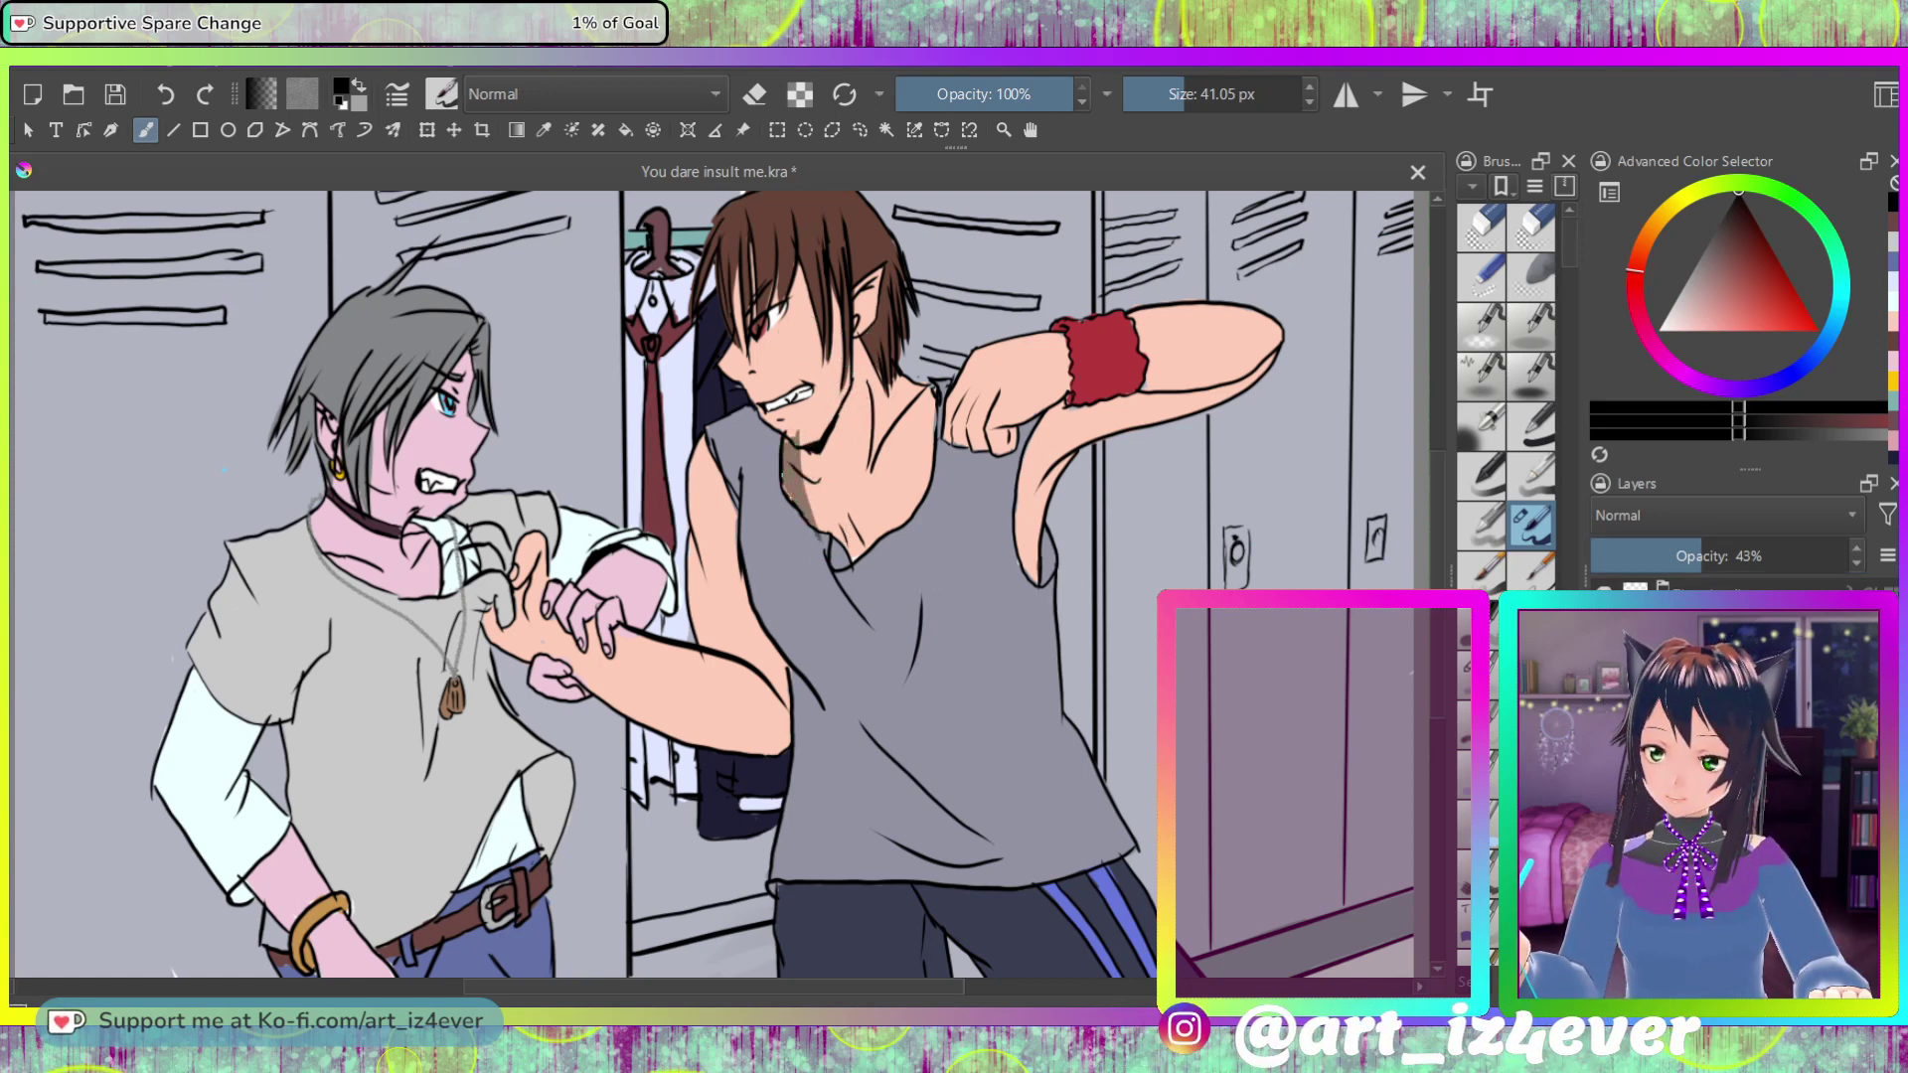
mouse_move(769, 415)
mouse_down()
mouse_move(817, 438)
mouse_move(798, 439)
mouse_move(833, 428)
mouse_up()
key(ctrl+z)
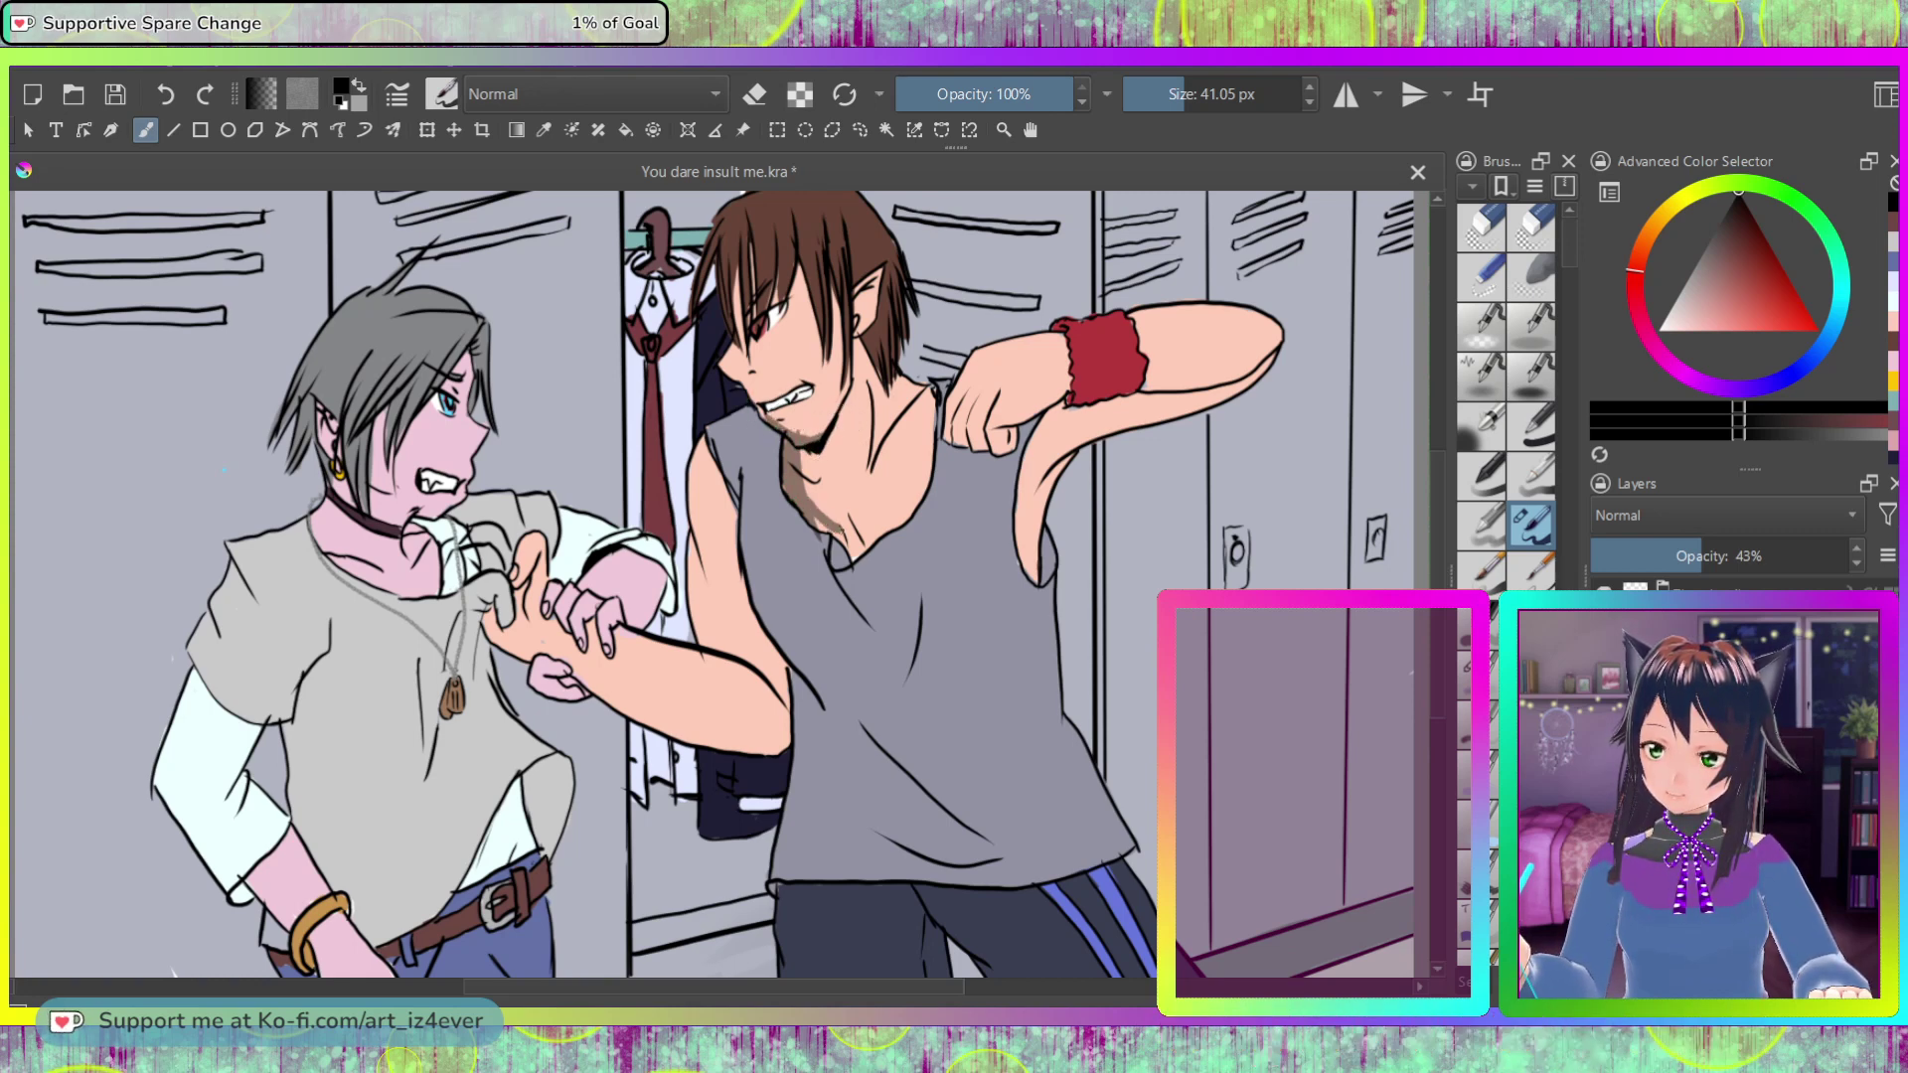
drag(827, 509, 840, 543)
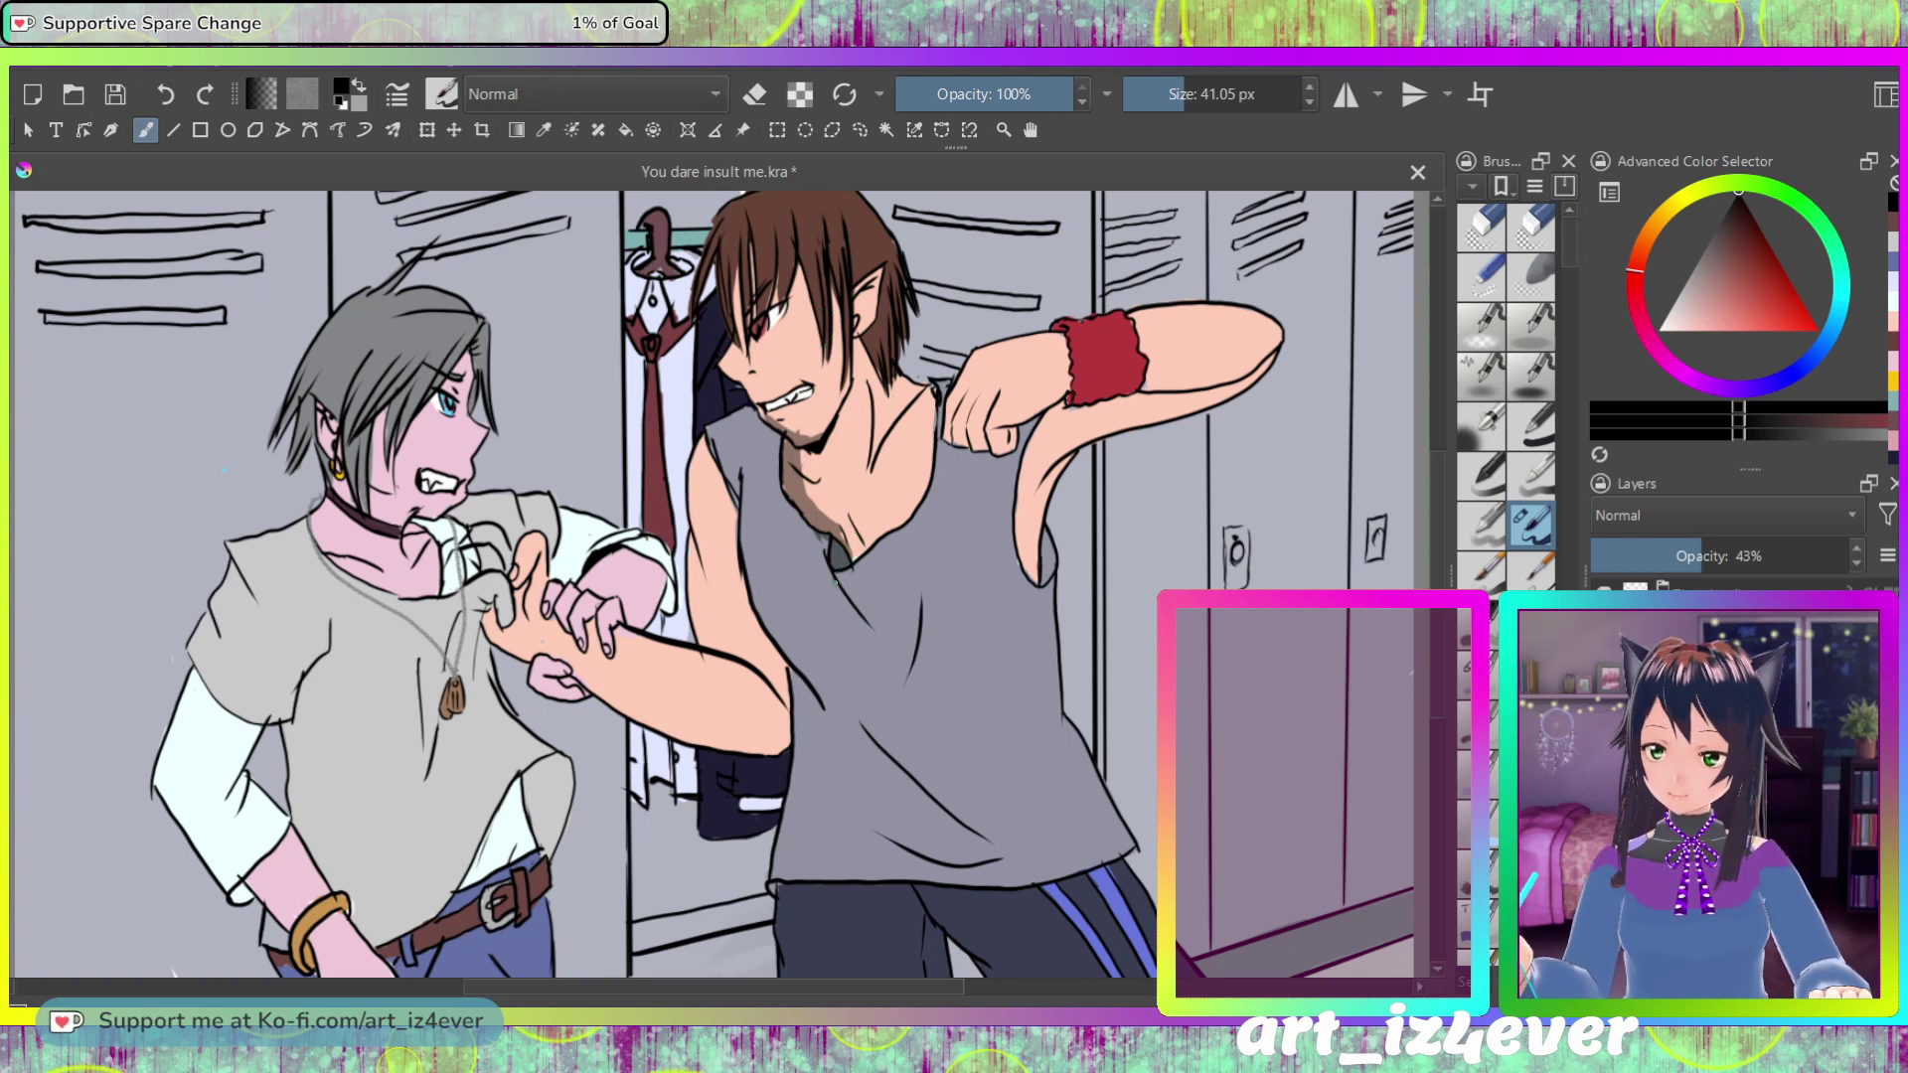
mouse_move(835, 579)
mouse_down()
mouse_move(896, 681)
mouse_move(863, 614)
mouse_up()
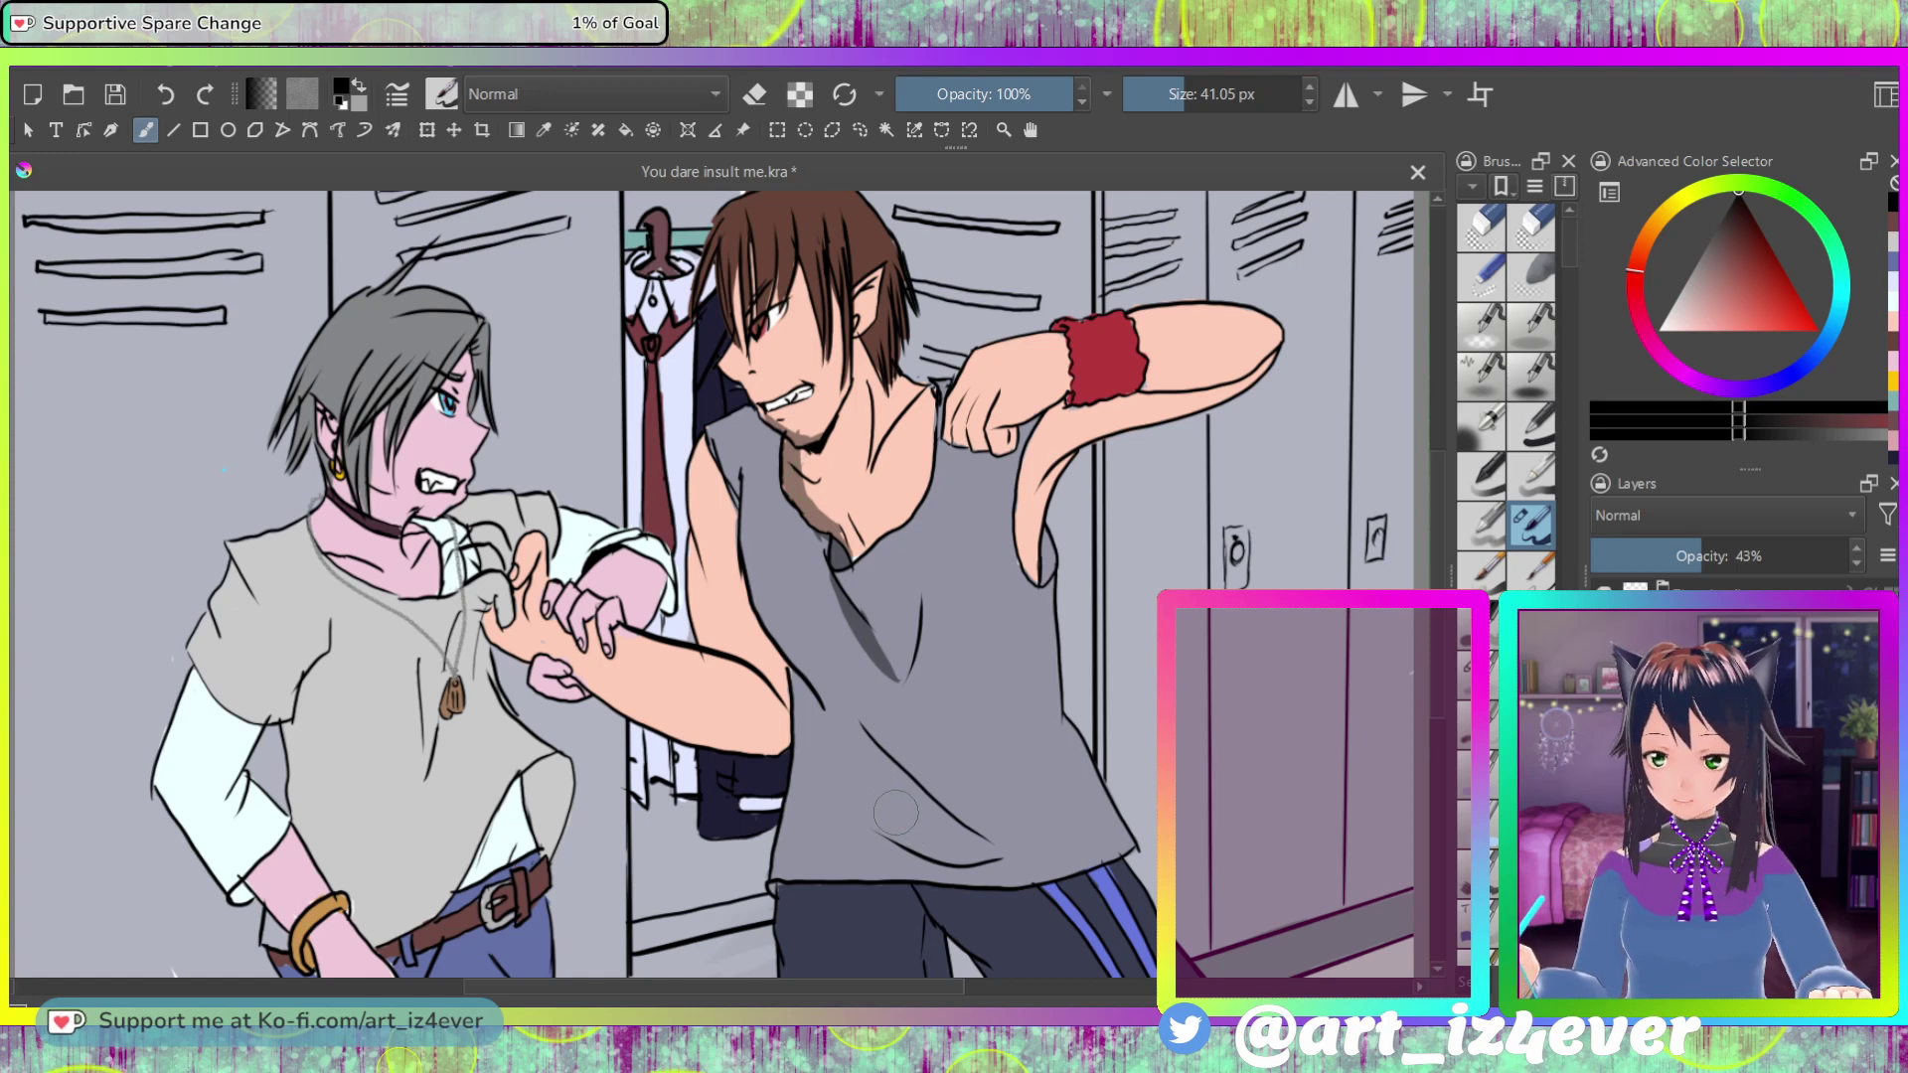
Step: Shade the tank top's lower fold and armhole side, and add shadows along the brown-haired character's lowered arm
mouse_move(888, 807)
mouse_down()
mouse_move(993, 857)
mouse_move(892, 826)
mouse_move(871, 794)
mouse_up()
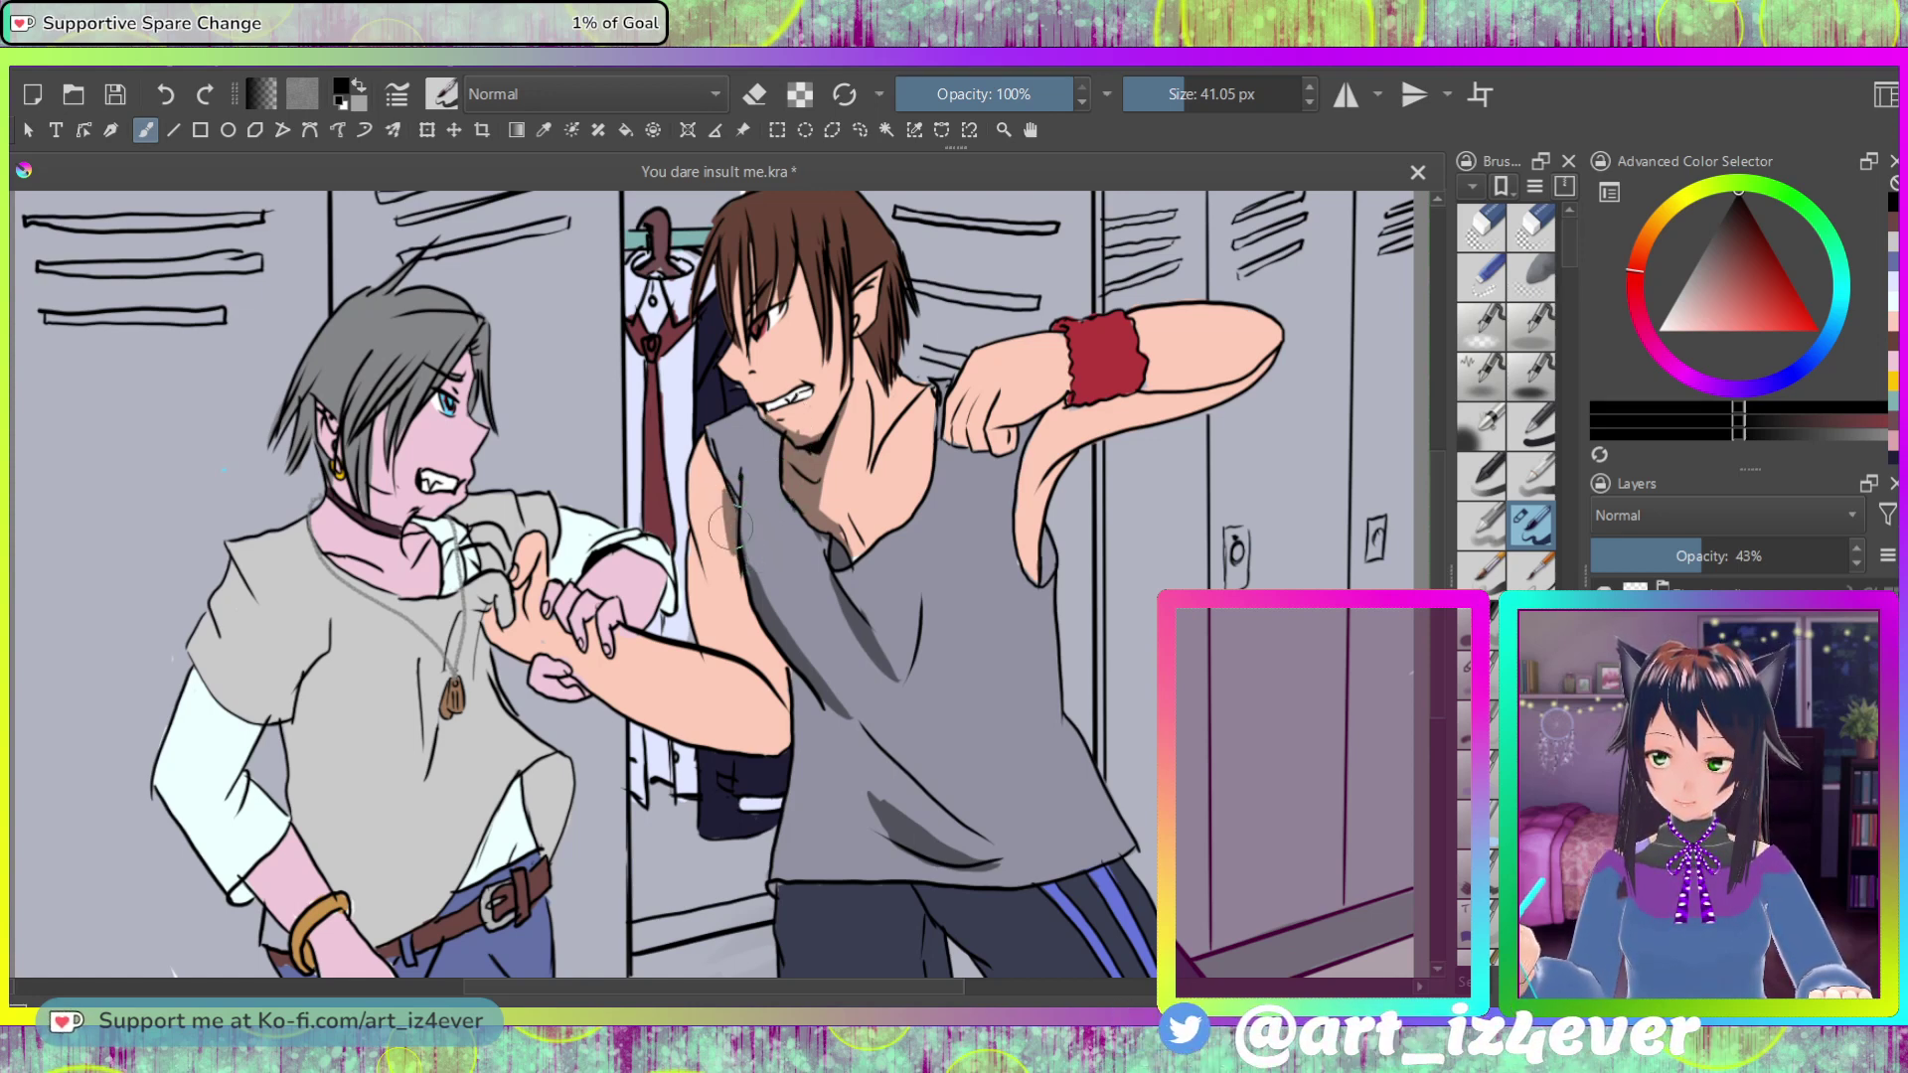
drag(758, 604, 768, 644)
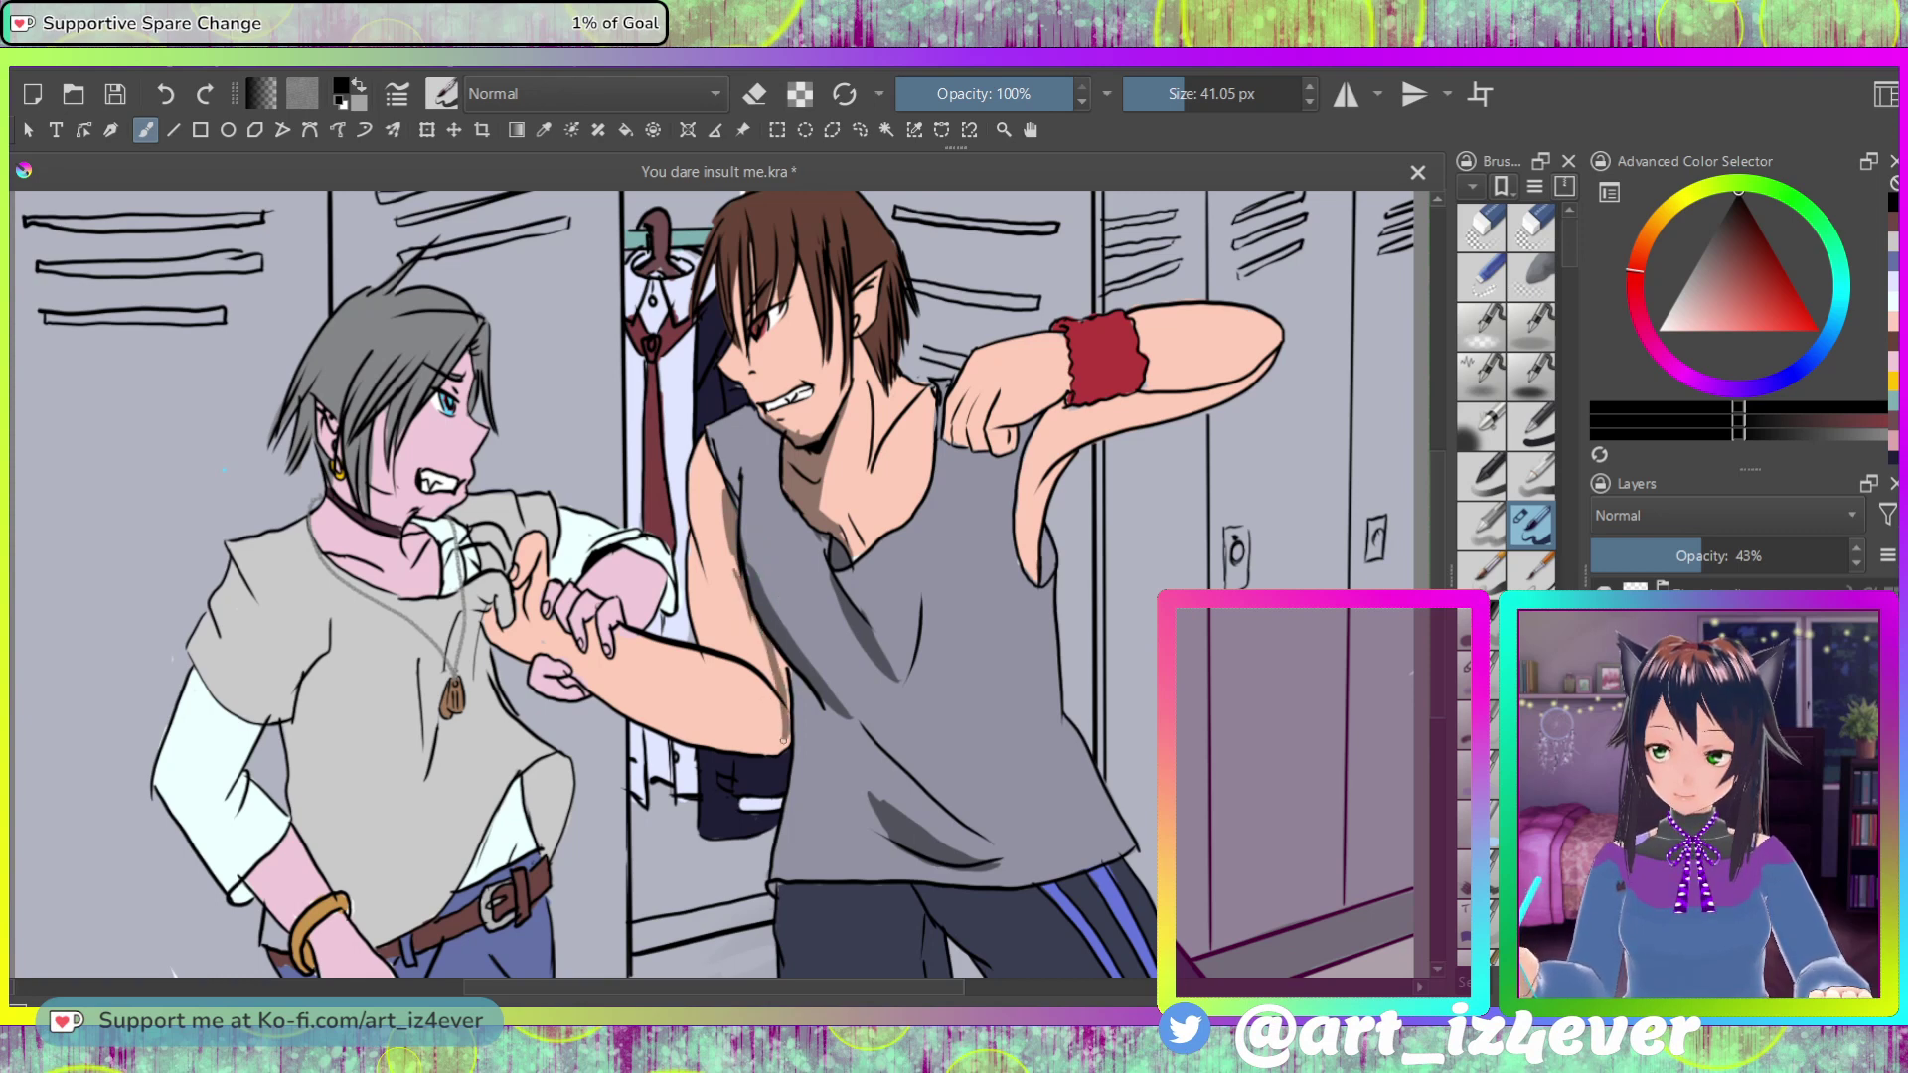
drag(781, 744, 785, 660)
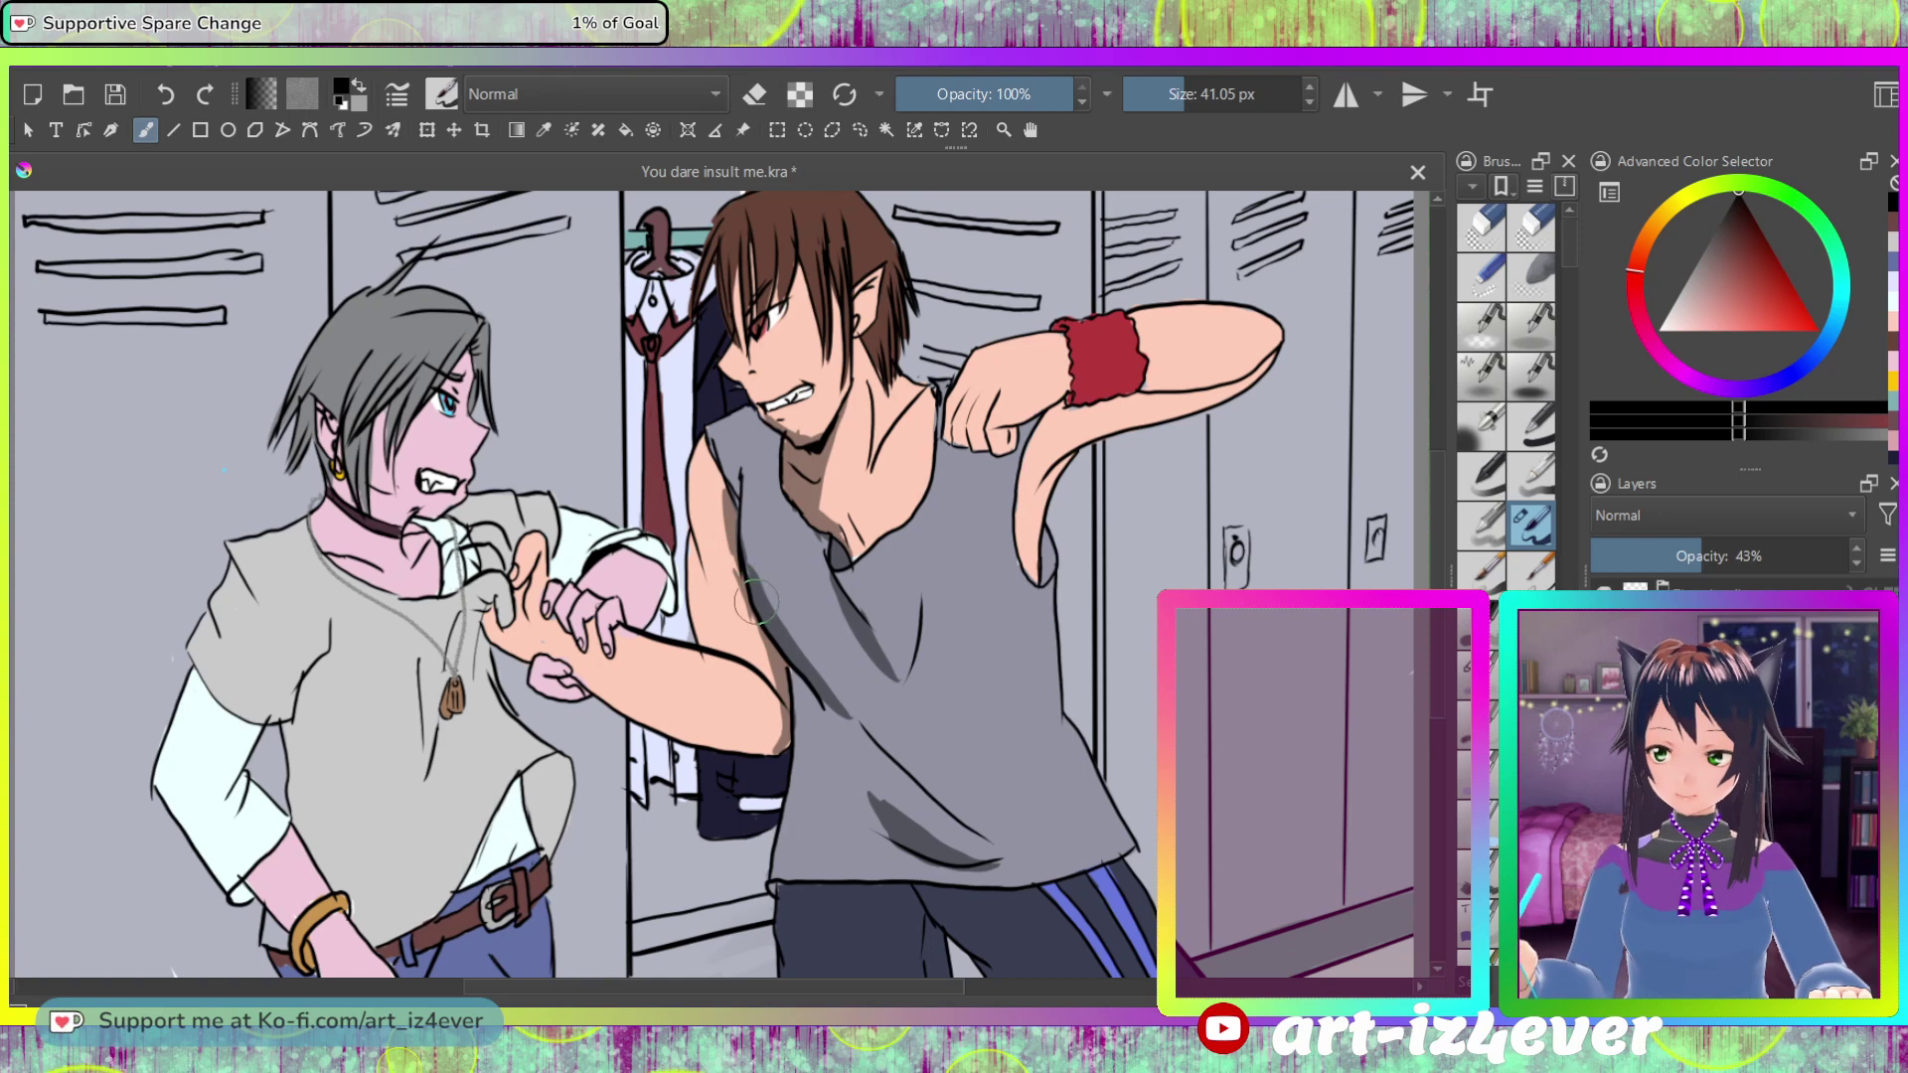
drag(780, 747, 701, 739)
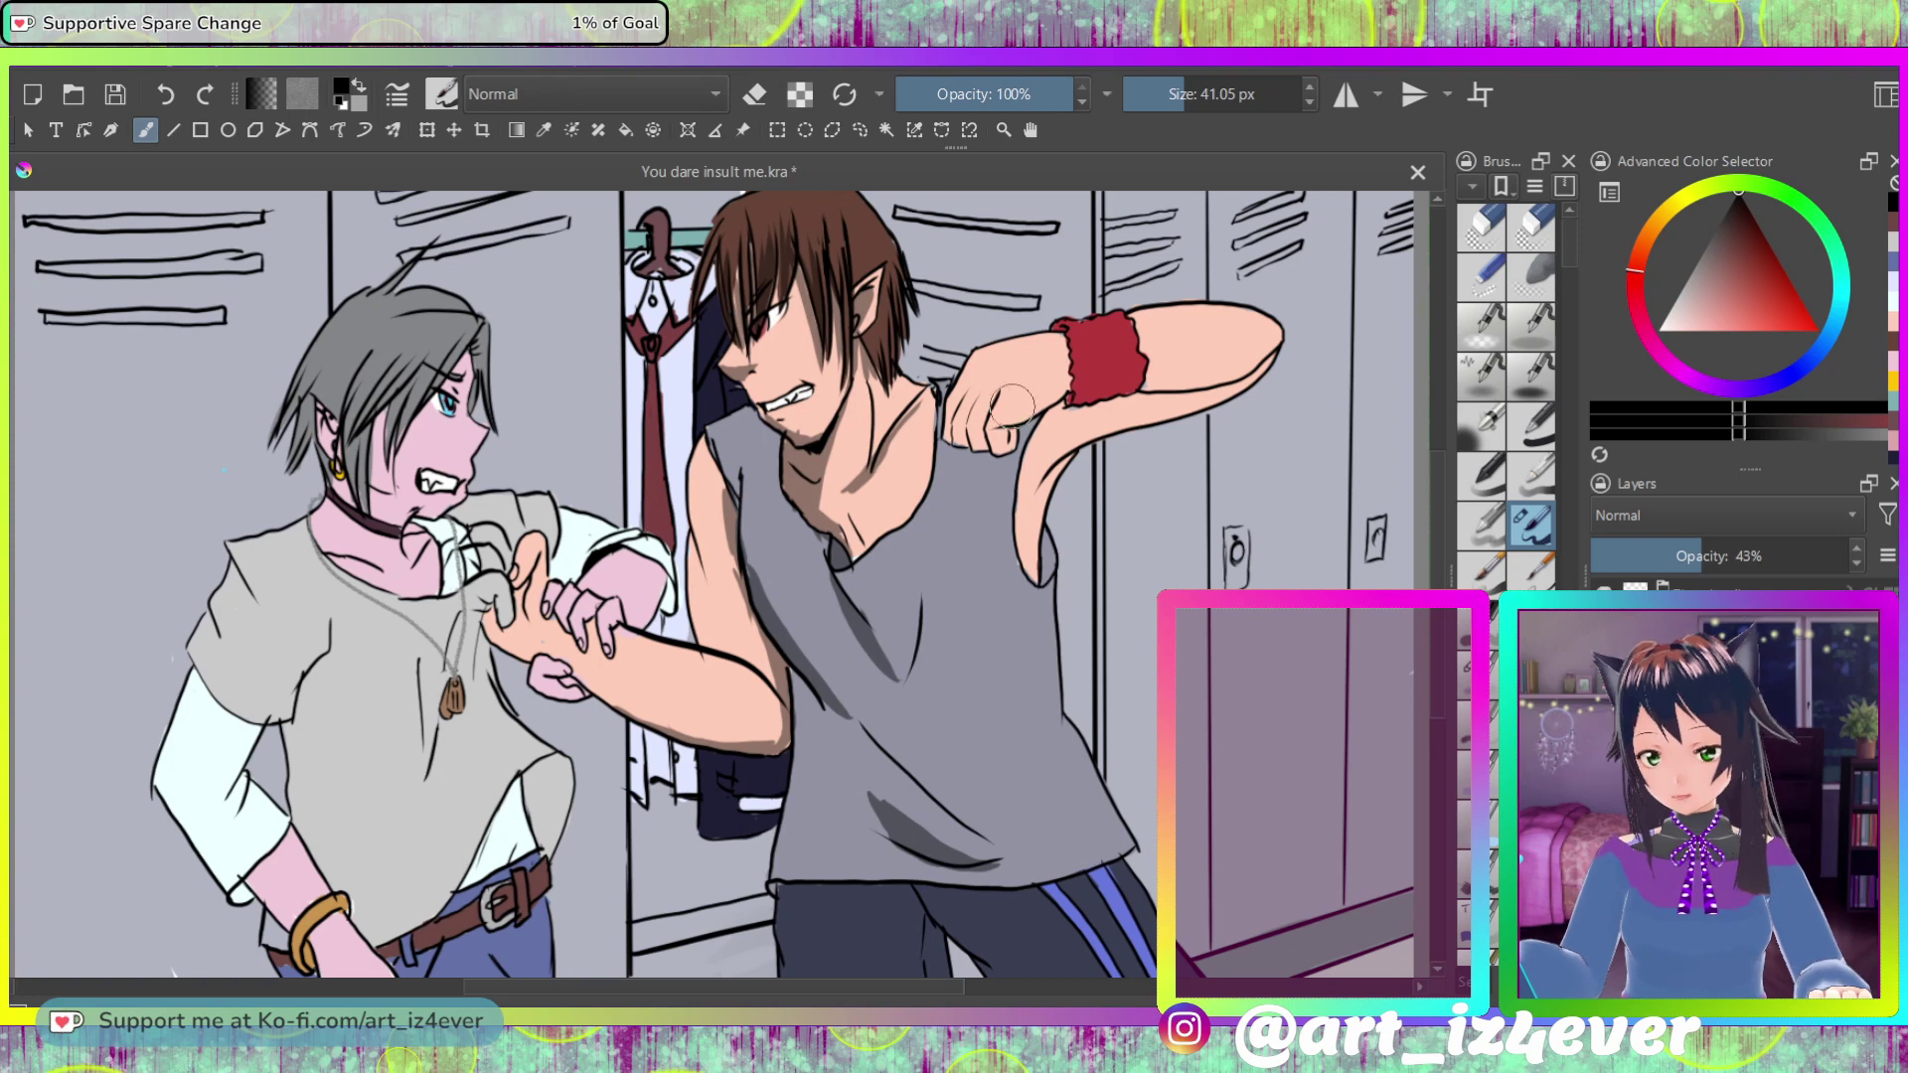
Step: Shade the underside of the brown-haired character's raised arm, including the armpit and the skin beside the red wristband
mouse_move(1041, 576)
mouse_down()
mouse_move(1021, 493)
mouse_move(1027, 553)
mouse_move(1063, 409)
mouse_up()
mouse_move(1031, 497)
mouse_down()
mouse_move(1068, 406)
mouse_move(1047, 424)
mouse_up()
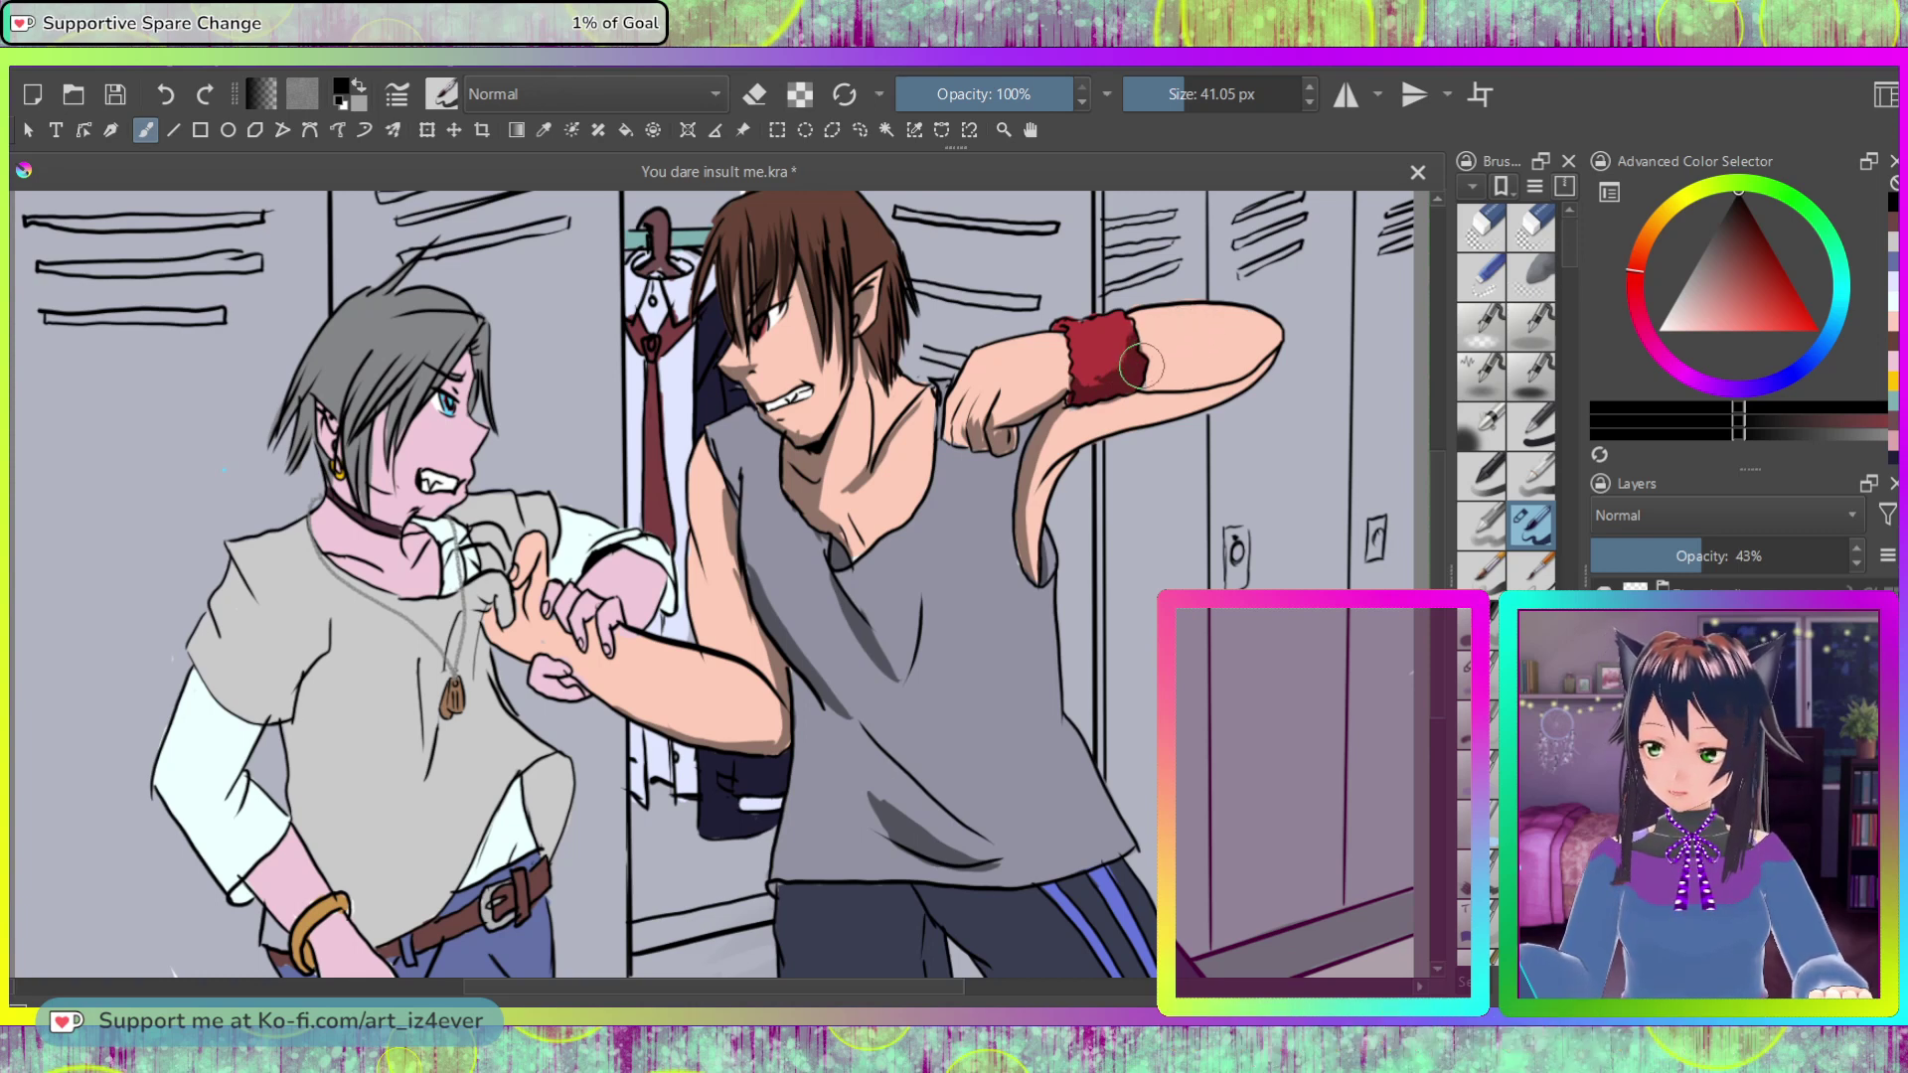
mouse_move(1149, 374)
mouse_down()
mouse_move(1282, 338)
mouse_move(1195, 387)
mouse_up()
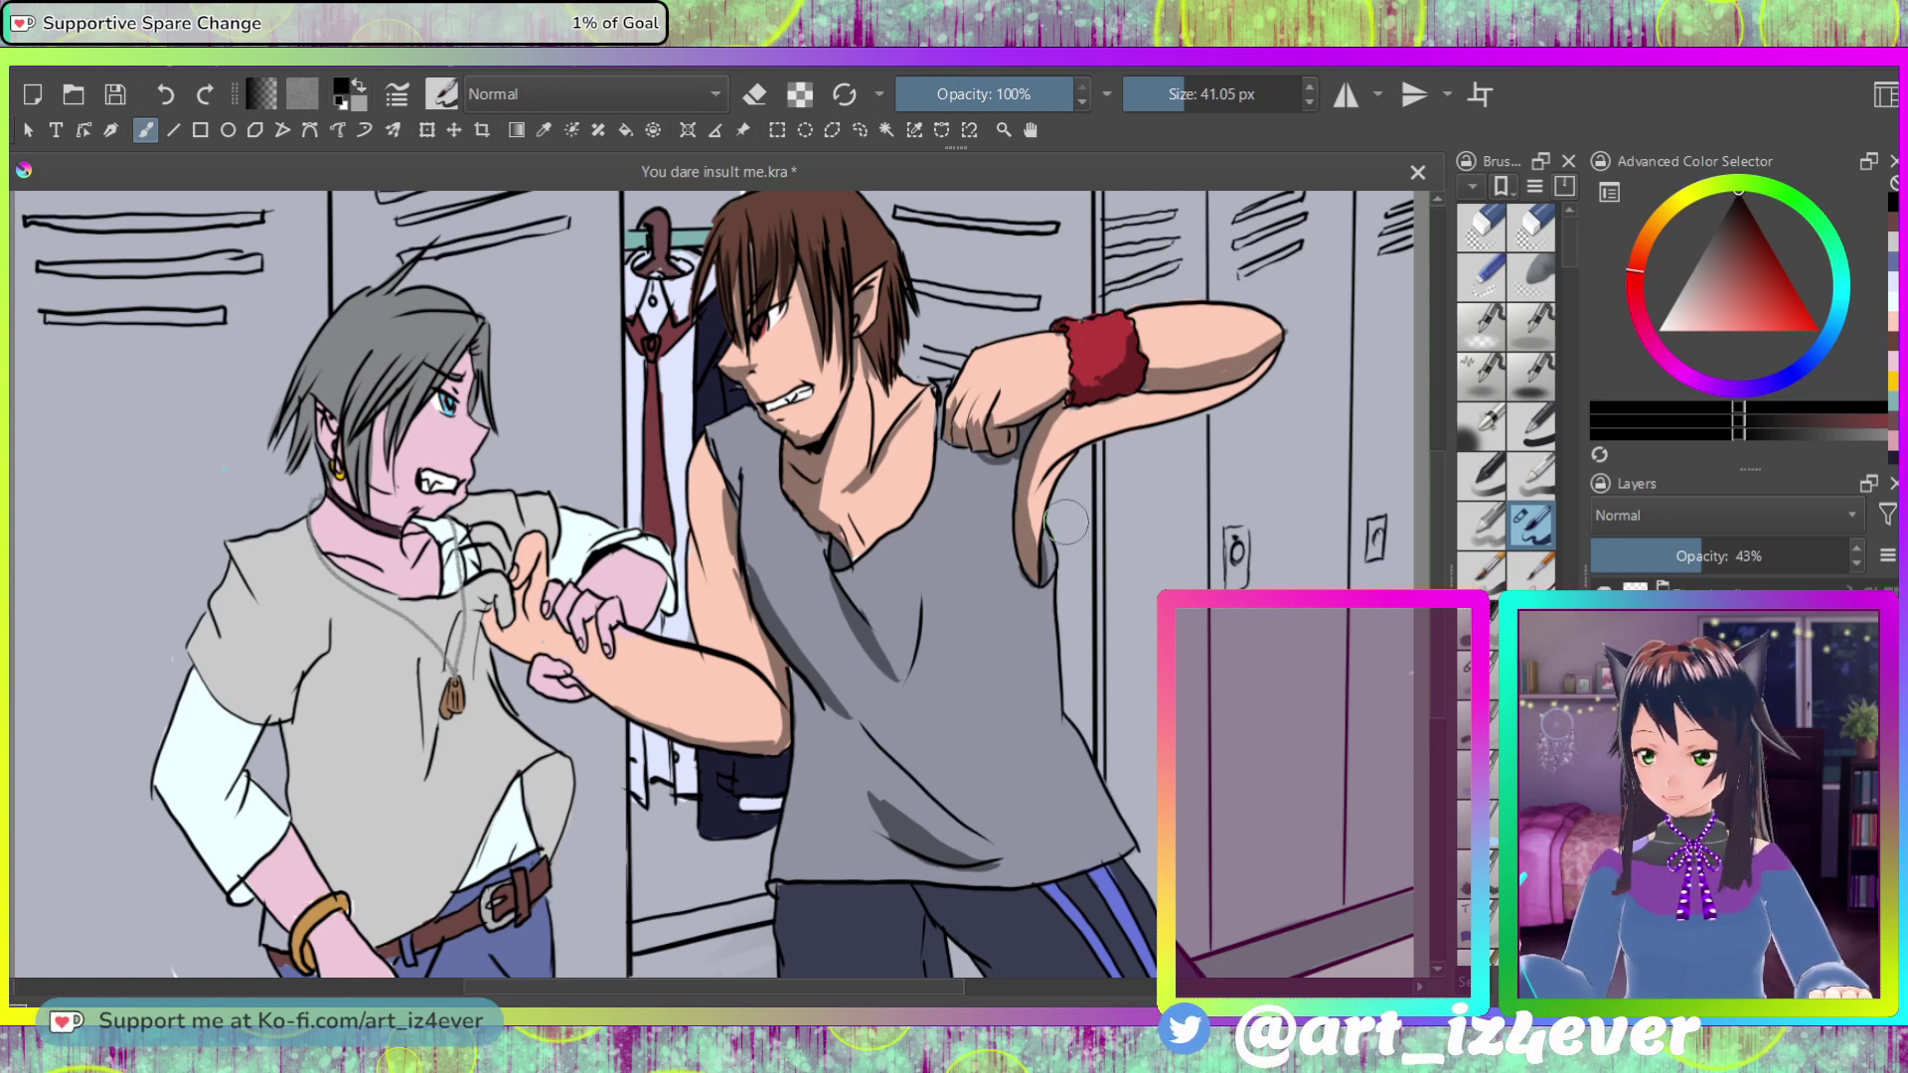
mouse_move(1037, 558)
mouse_down()
mouse_move(1069, 461)
mouse_move(1056, 482)
mouse_up()
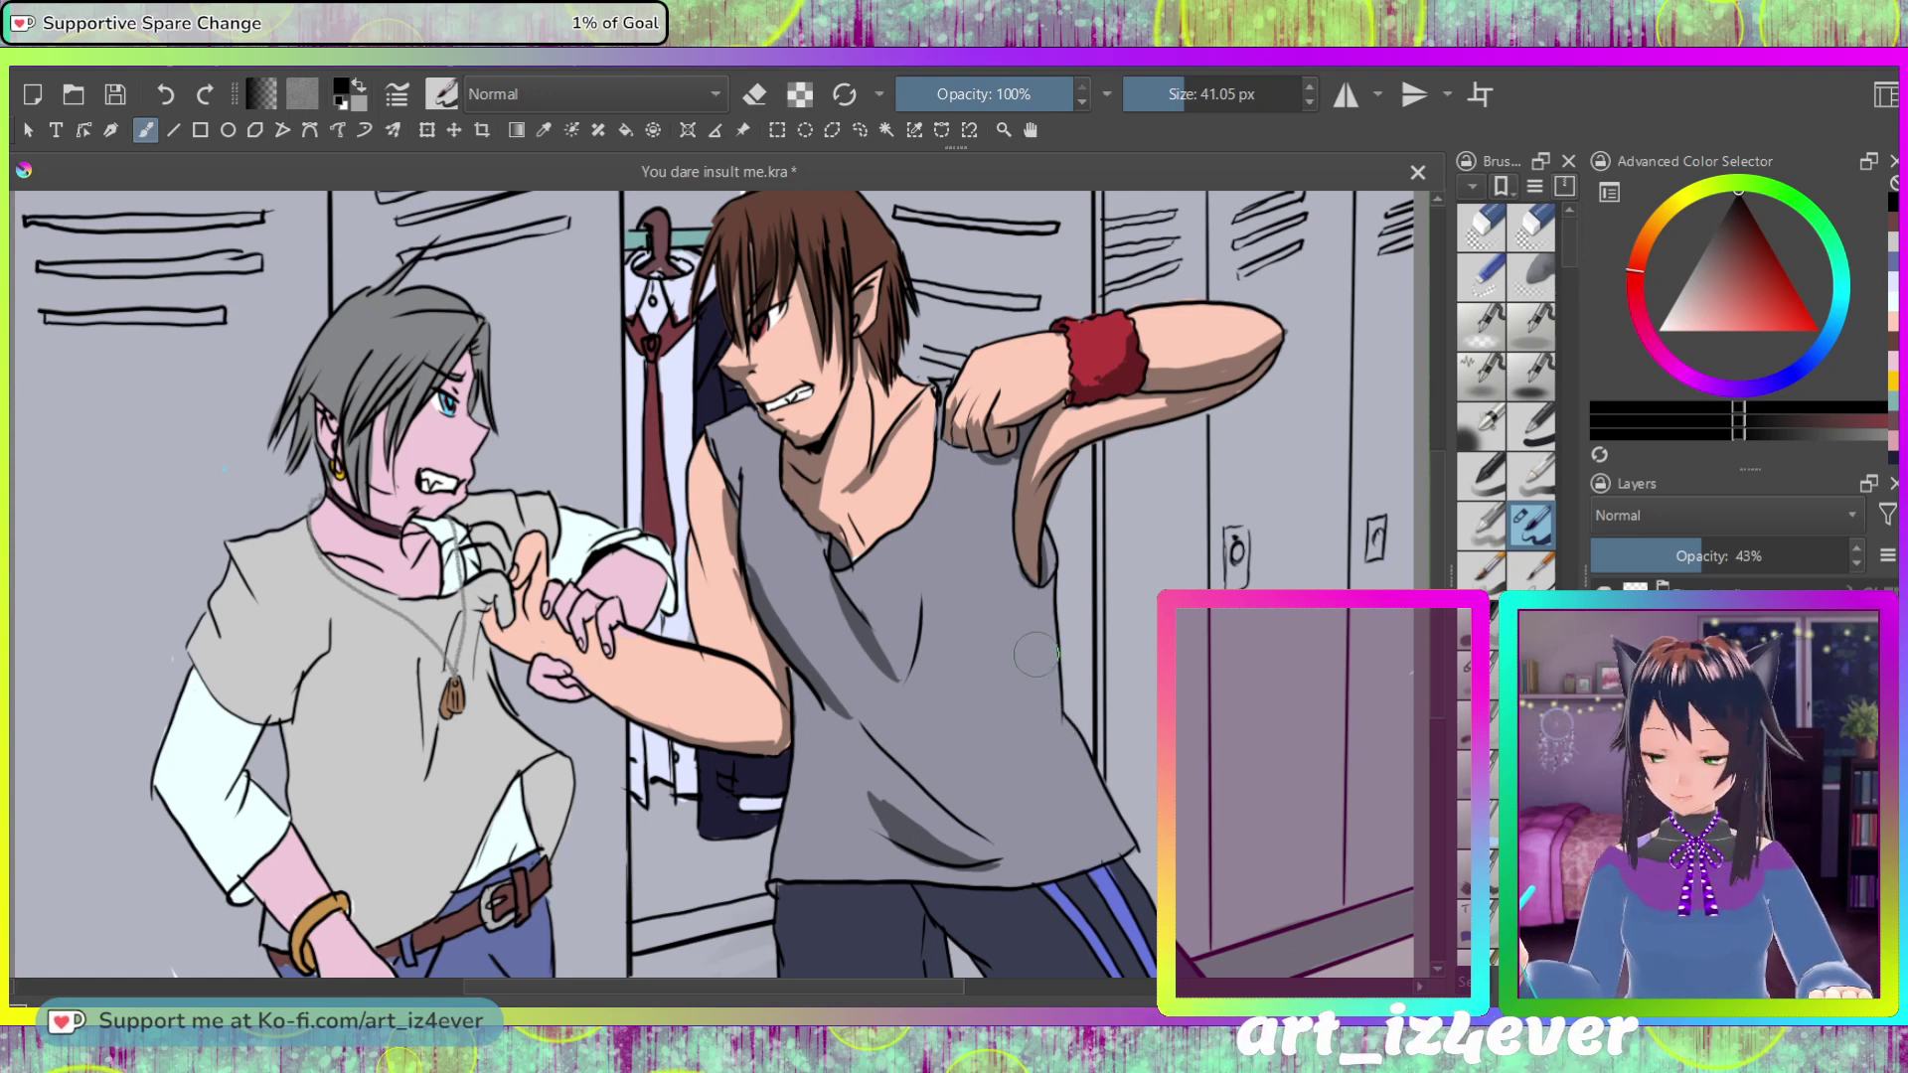
Step: Shade the tank top's outer side and hem folds and the top of the brown-haired character's trousers
drag(1056, 658, 1046, 793)
drag(1062, 699, 1090, 836)
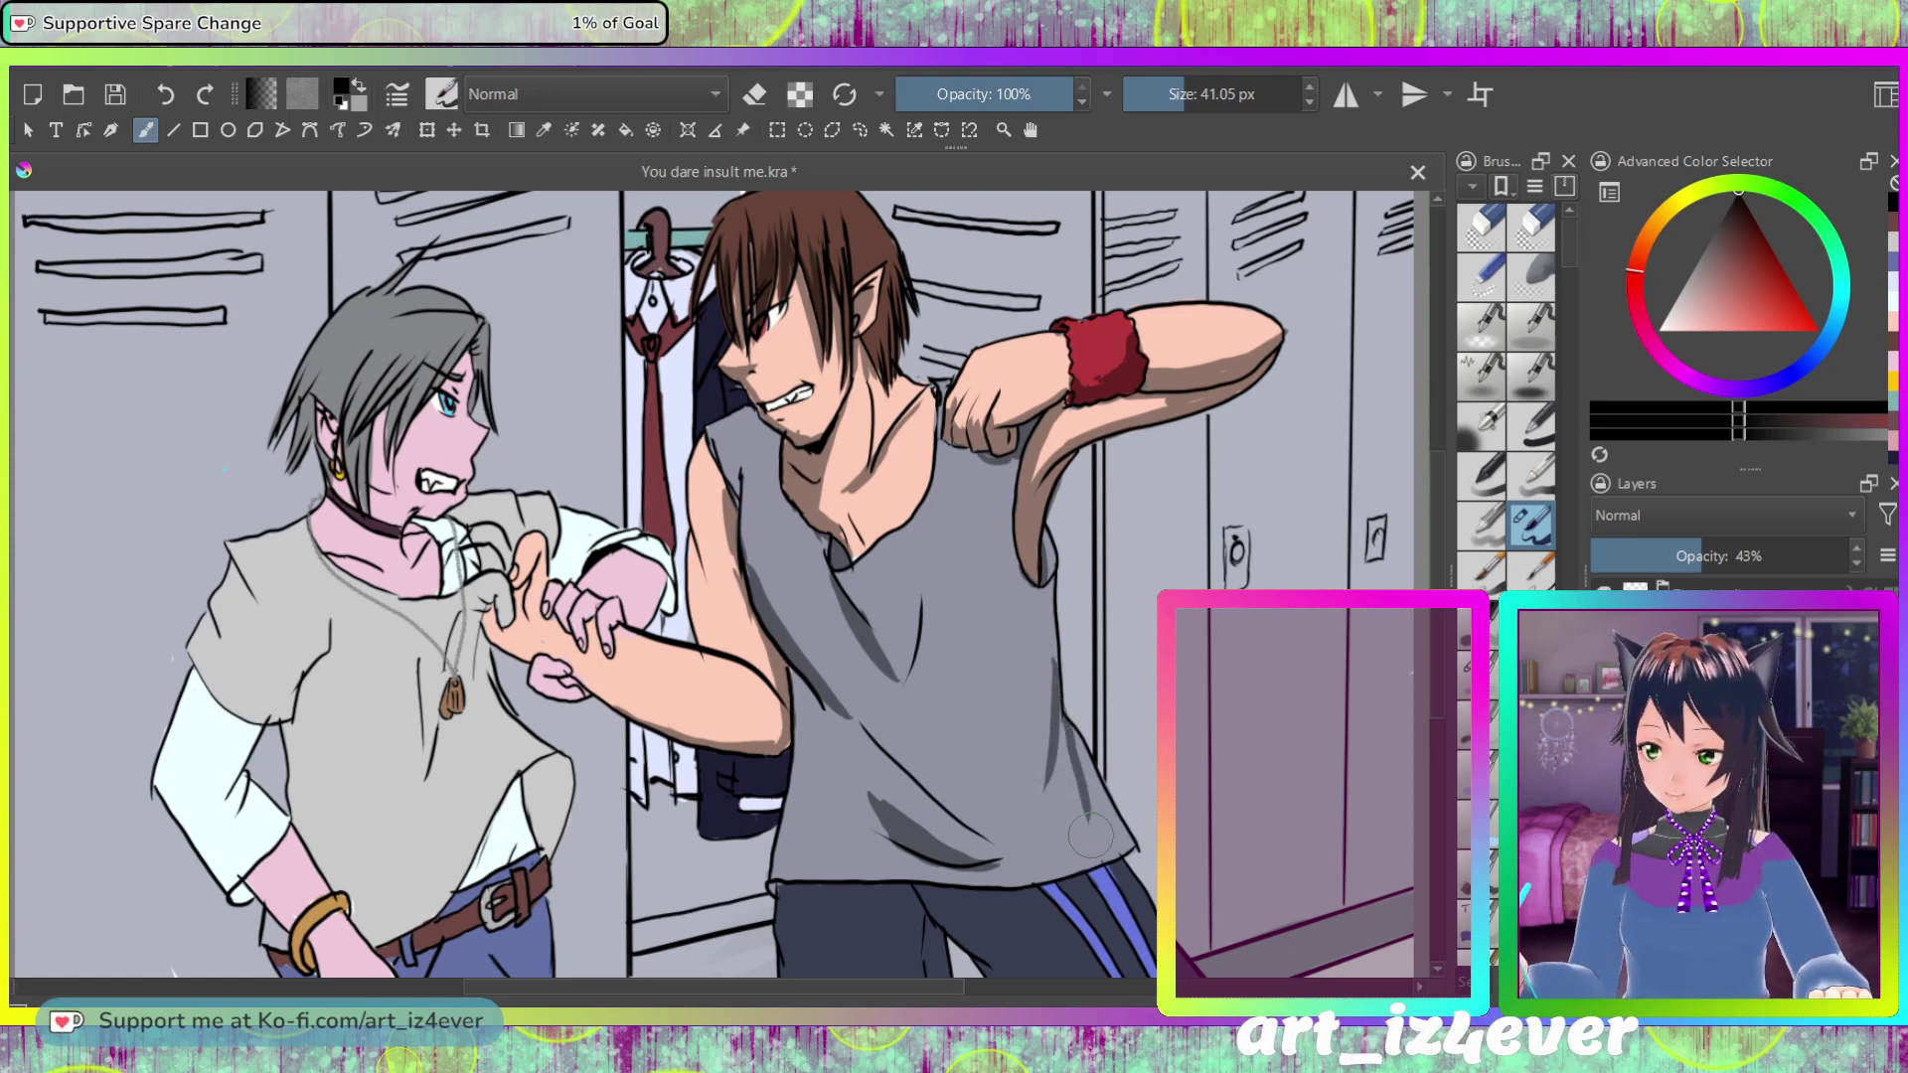
mouse_move(1074, 757)
mouse_down()
mouse_move(1108, 824)
mouse_move(1094, 789)
mouse_move(1104, 828)
mouse_move(1074, 858)
mouse_move(971, 882)
mouse_move(986, 877)
mouse_move(797, 877)
mouse_move(909, 886)
mouse_move(821, 898)
mouse_move(780, 940)
mouse_up()
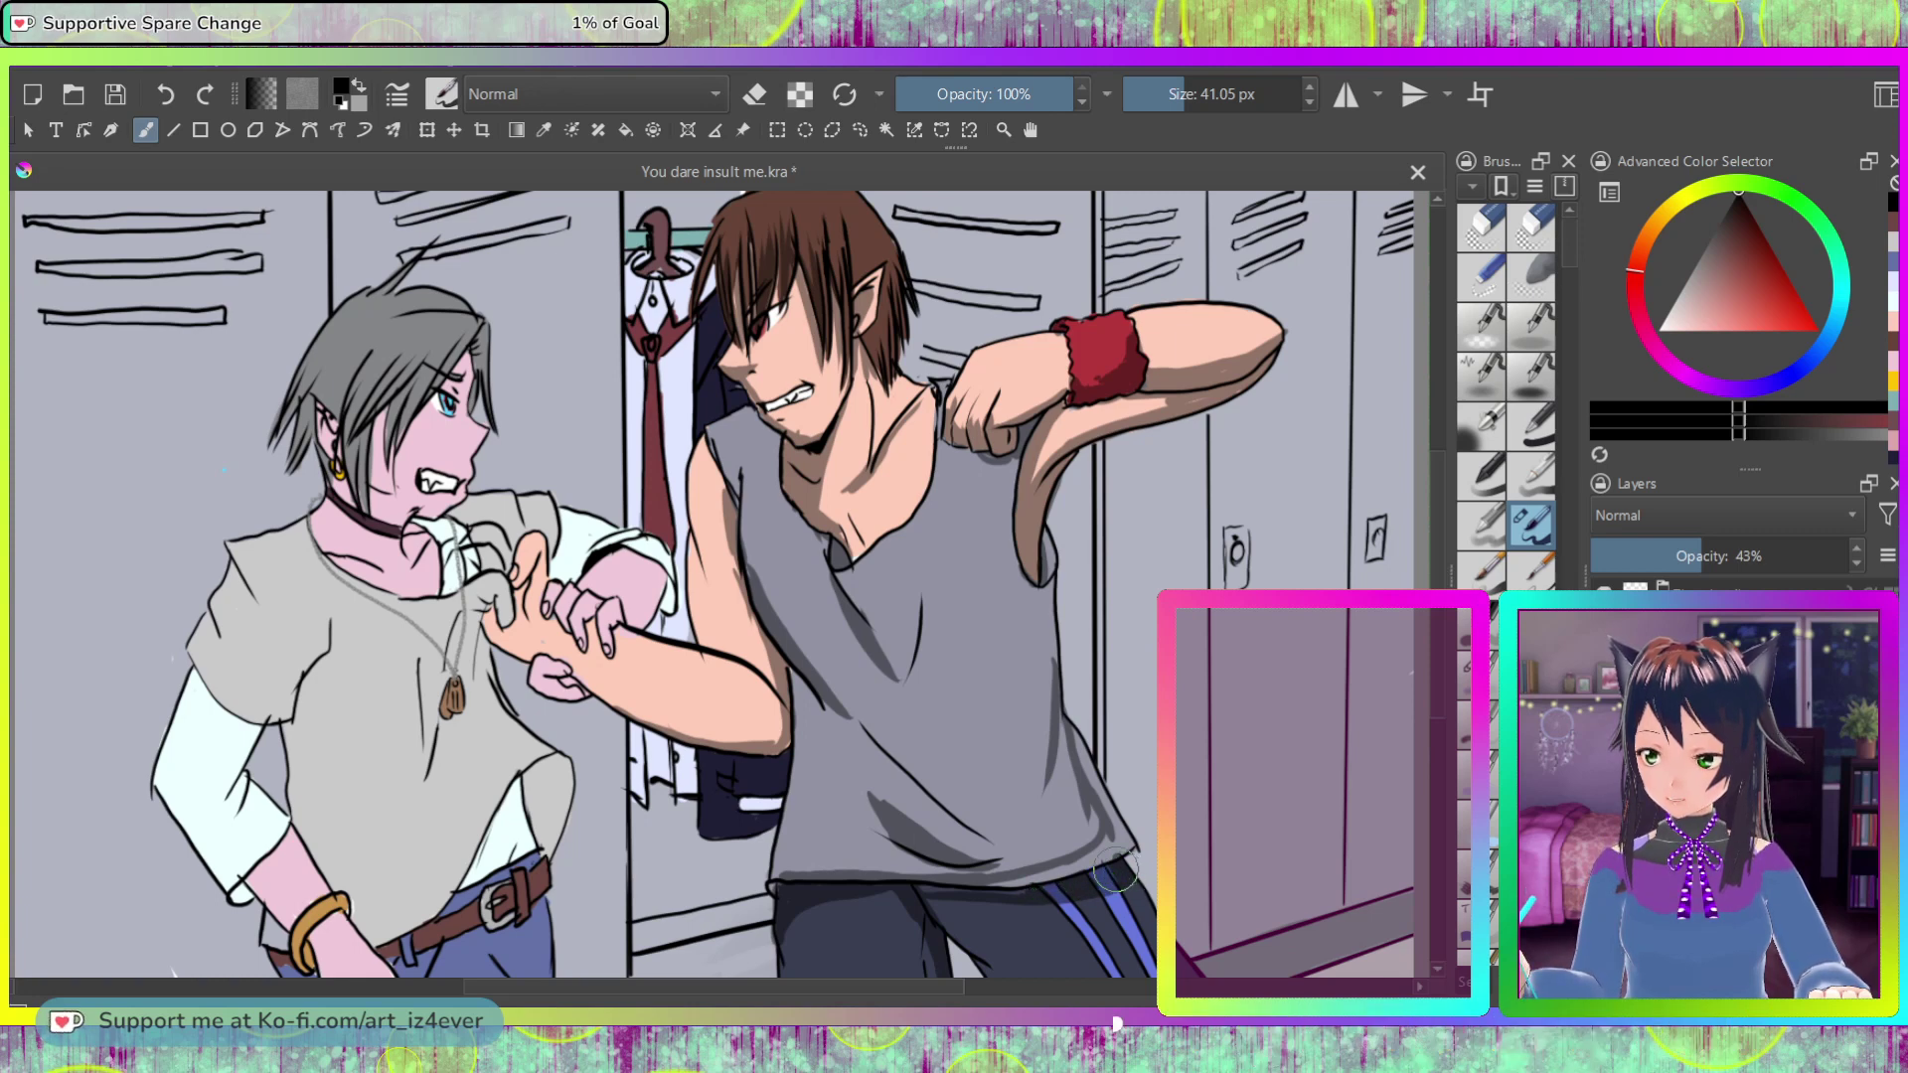
Step: Shade the trousers under the tank top's hem, the tank top's side below the armhole and its fold beside the lowered elbow
mouse_move(1009, 881)
mouse_down()
mouse_move(1108, 856)
mouse_move(1120, 830)
mouse_up()
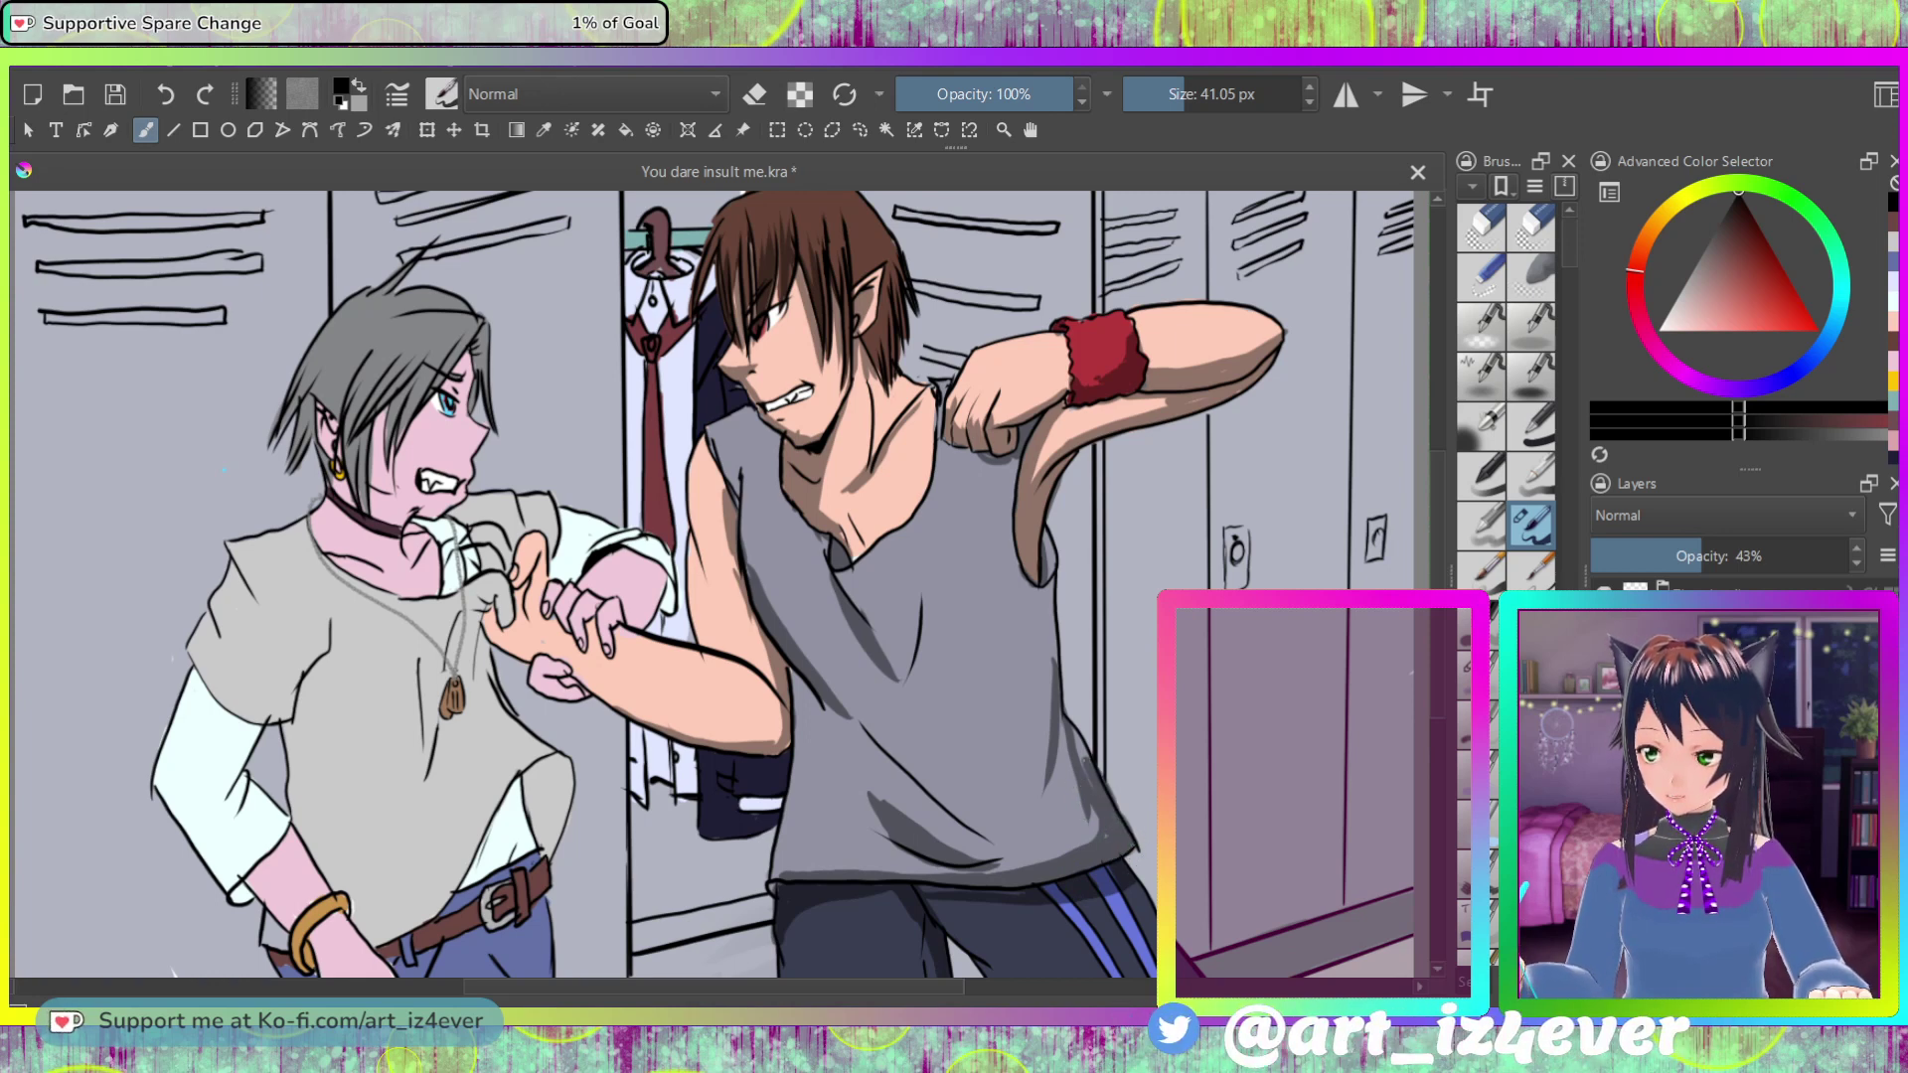
drag(1044, 673, 1056, 591)
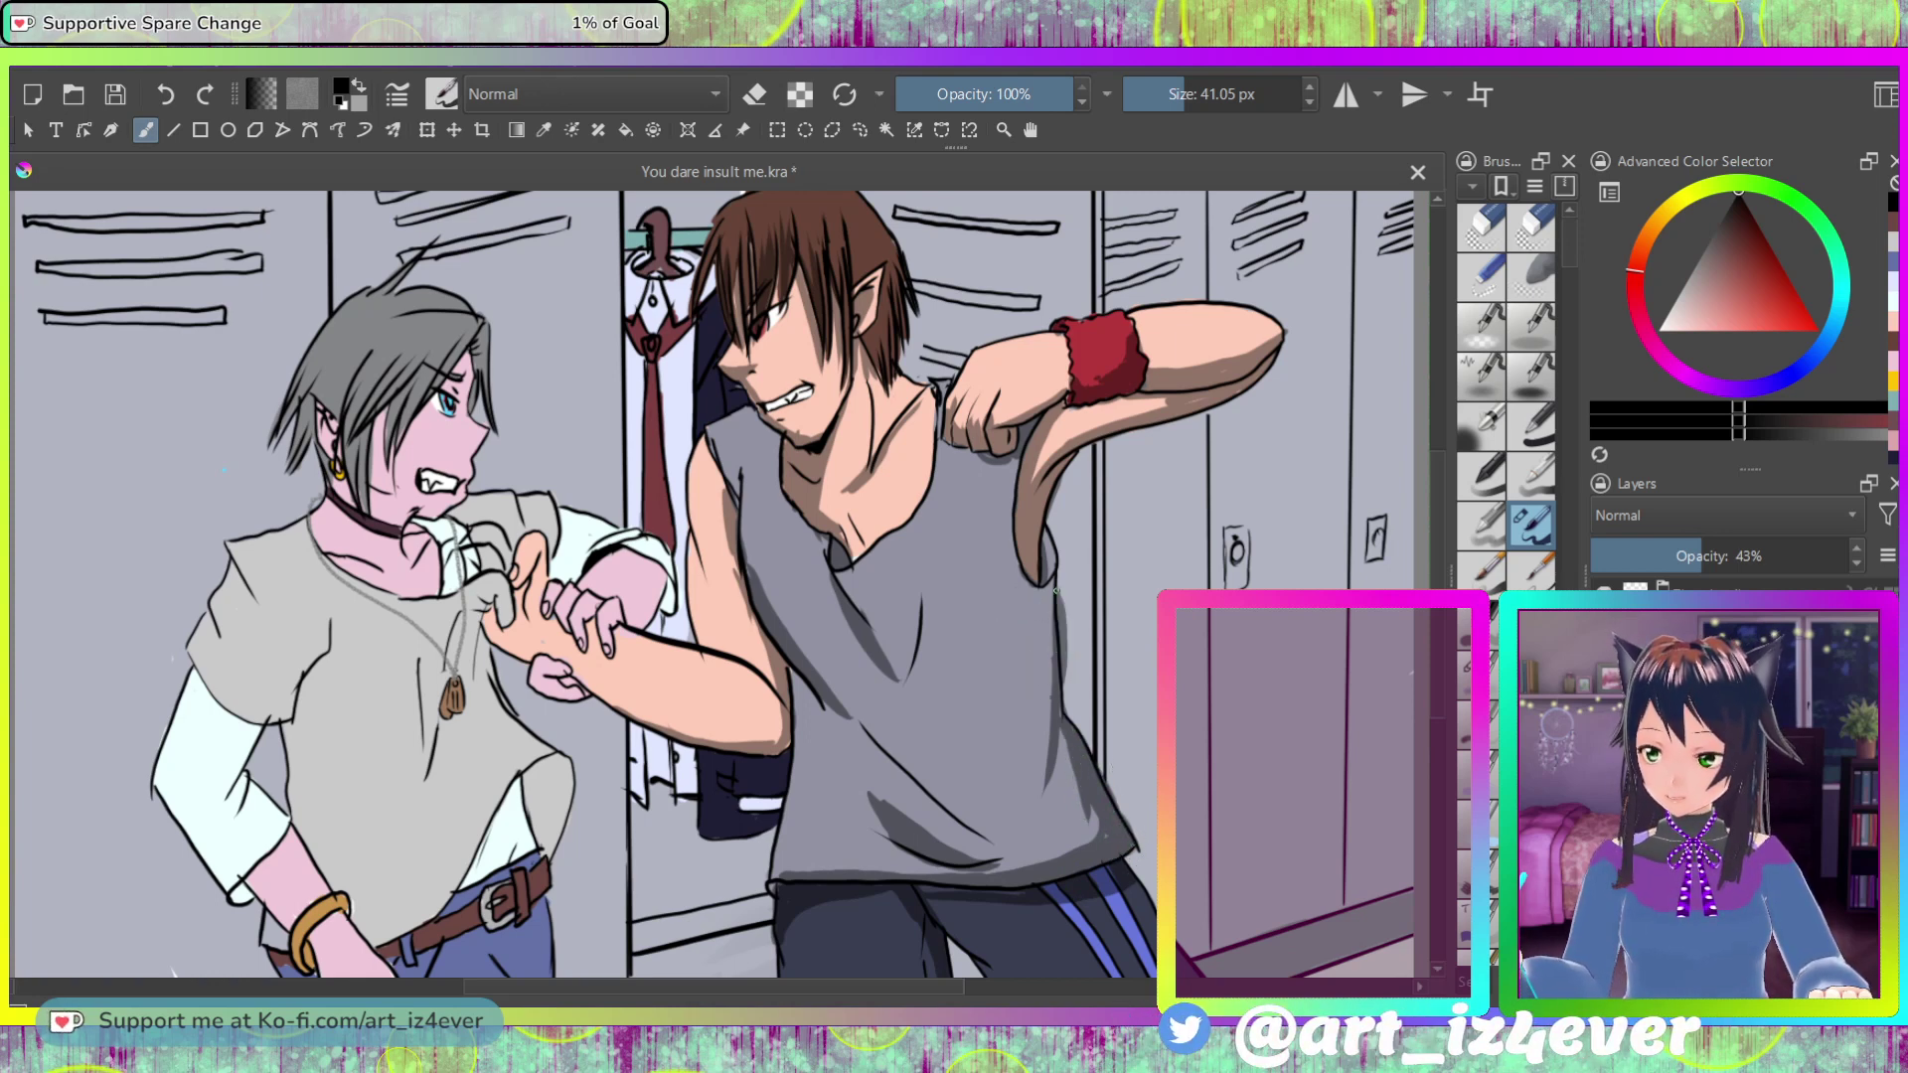
key(e)
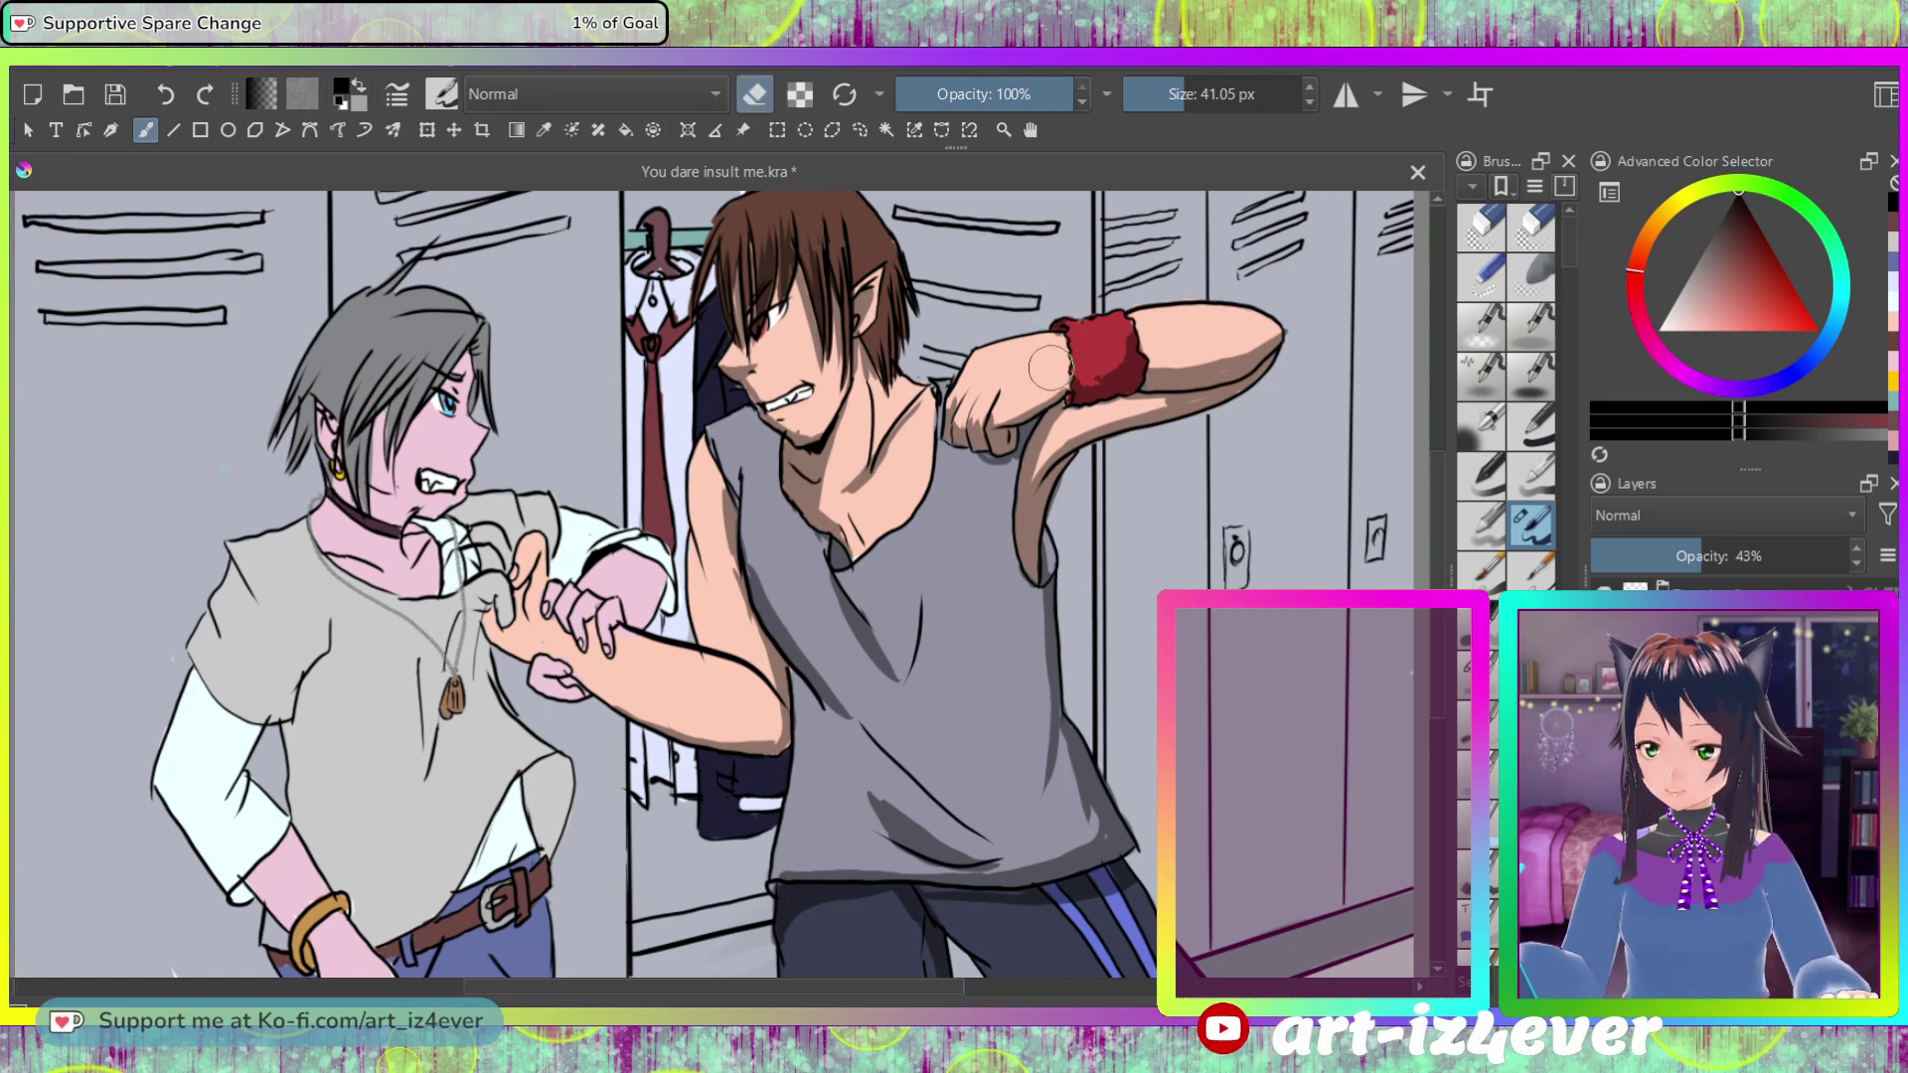
key(e)
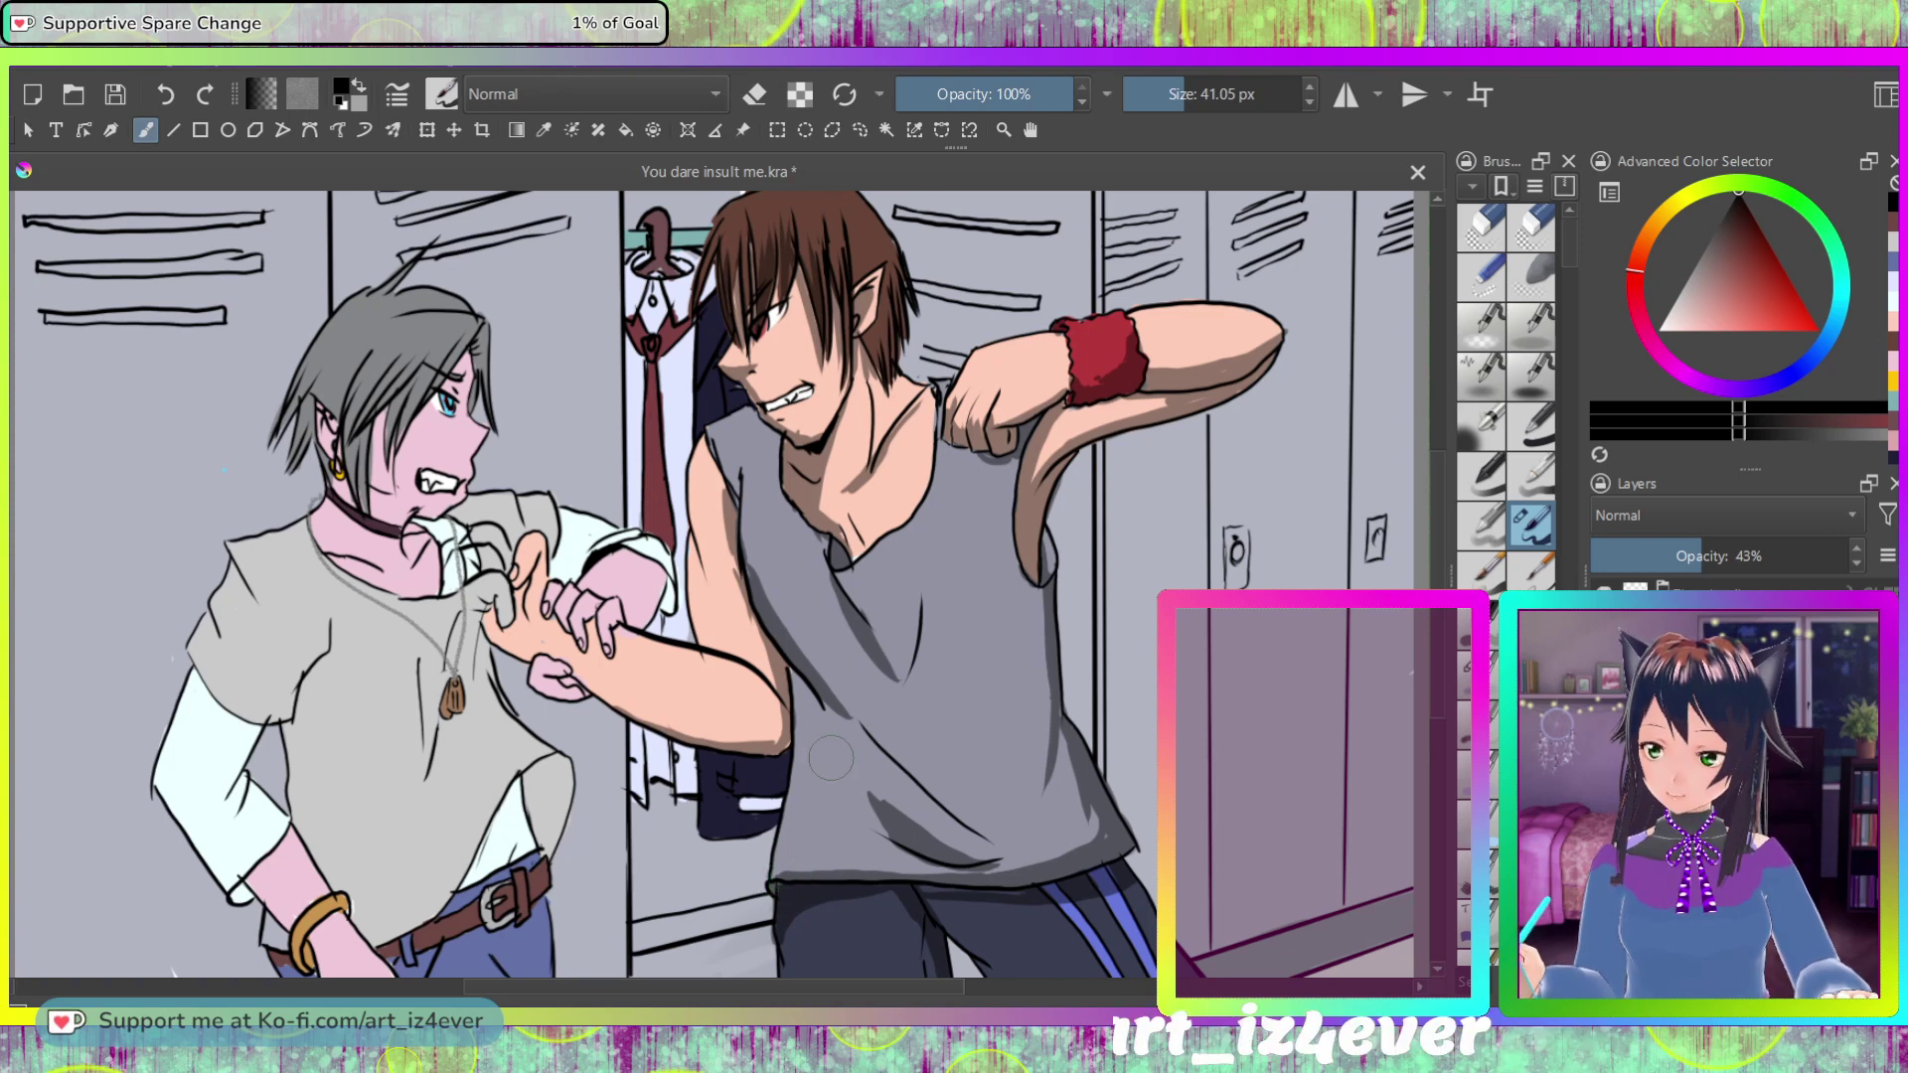
mouse_move(803, 698)
mouse_down()
mouse_move(785, 781)
mouse_move(813, 720)
mouse_move(800, 670)
mouse_move(861, 780)
mouse_up()
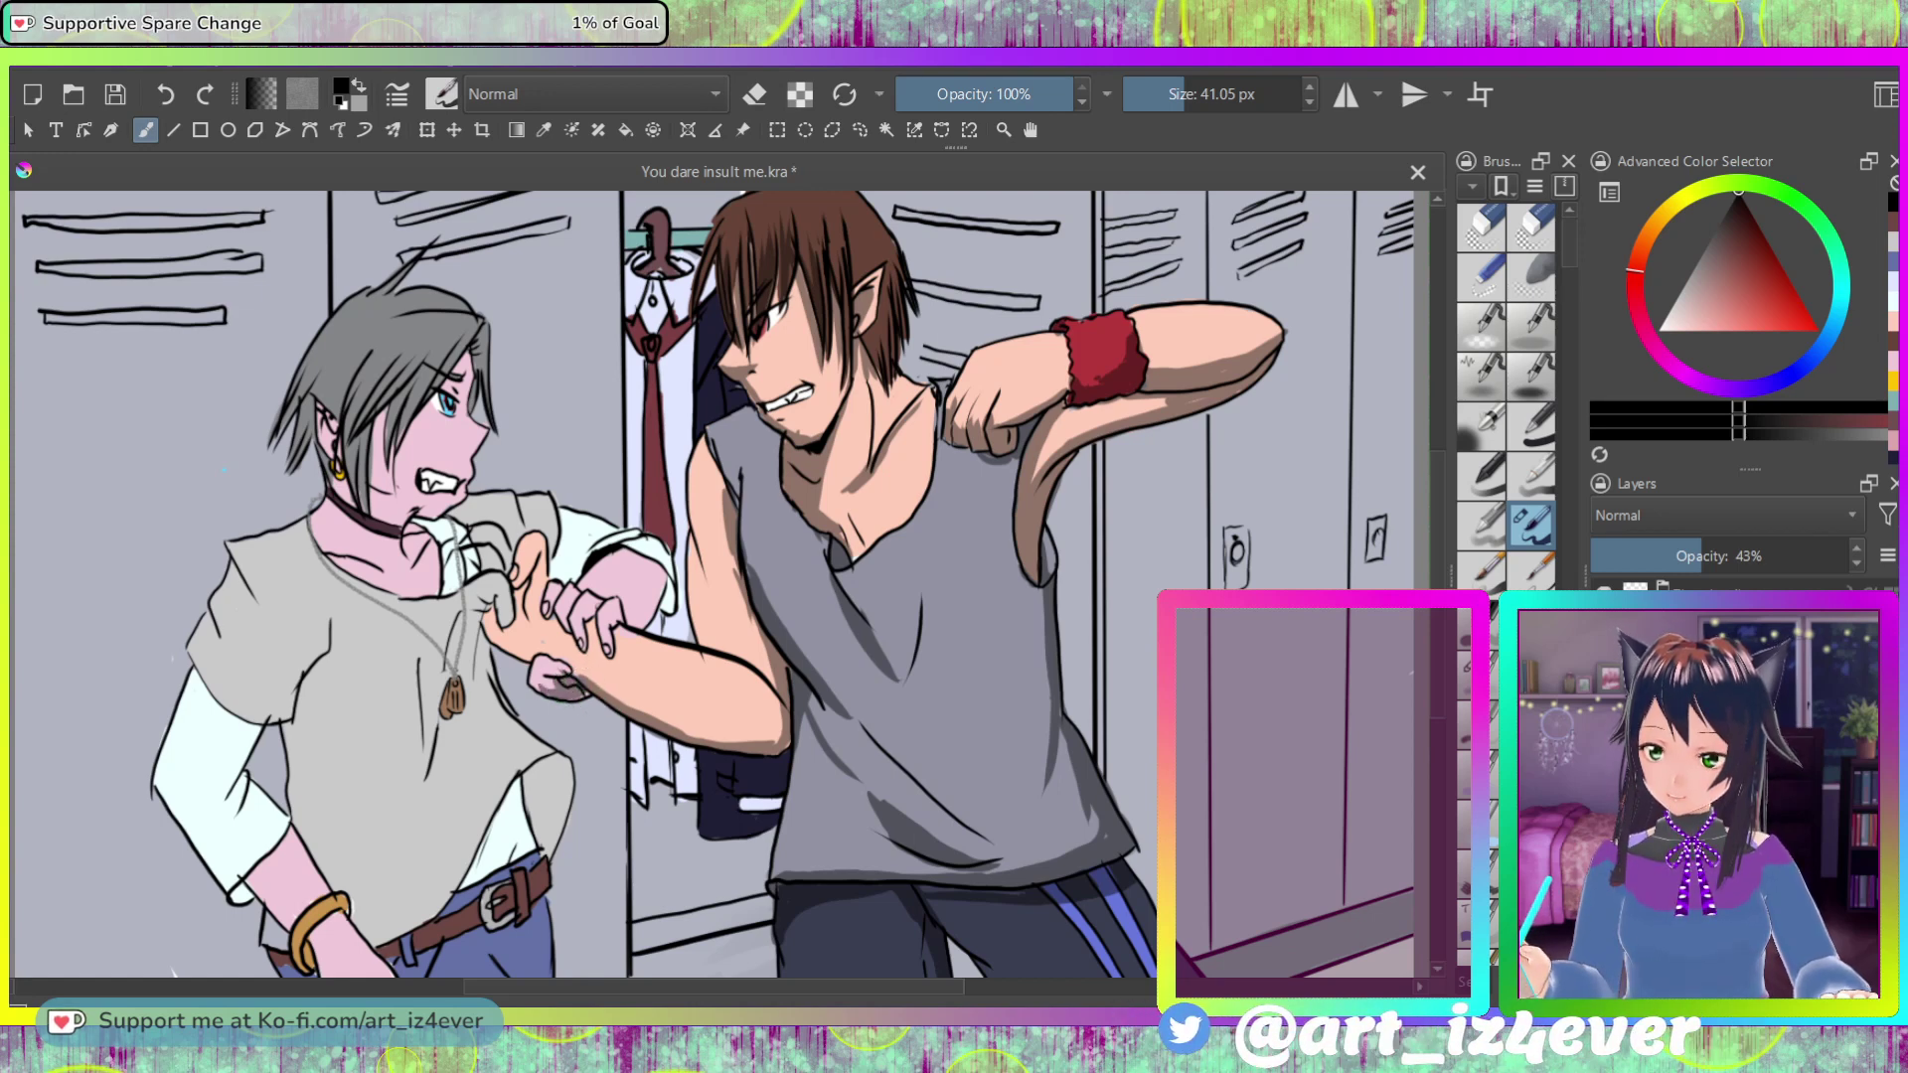
Step: Shade the grey-haired character's fingers gripping the forearm and the brown-haired character's hand clutching the grey shirt
drag(608, 634, 609, 654)
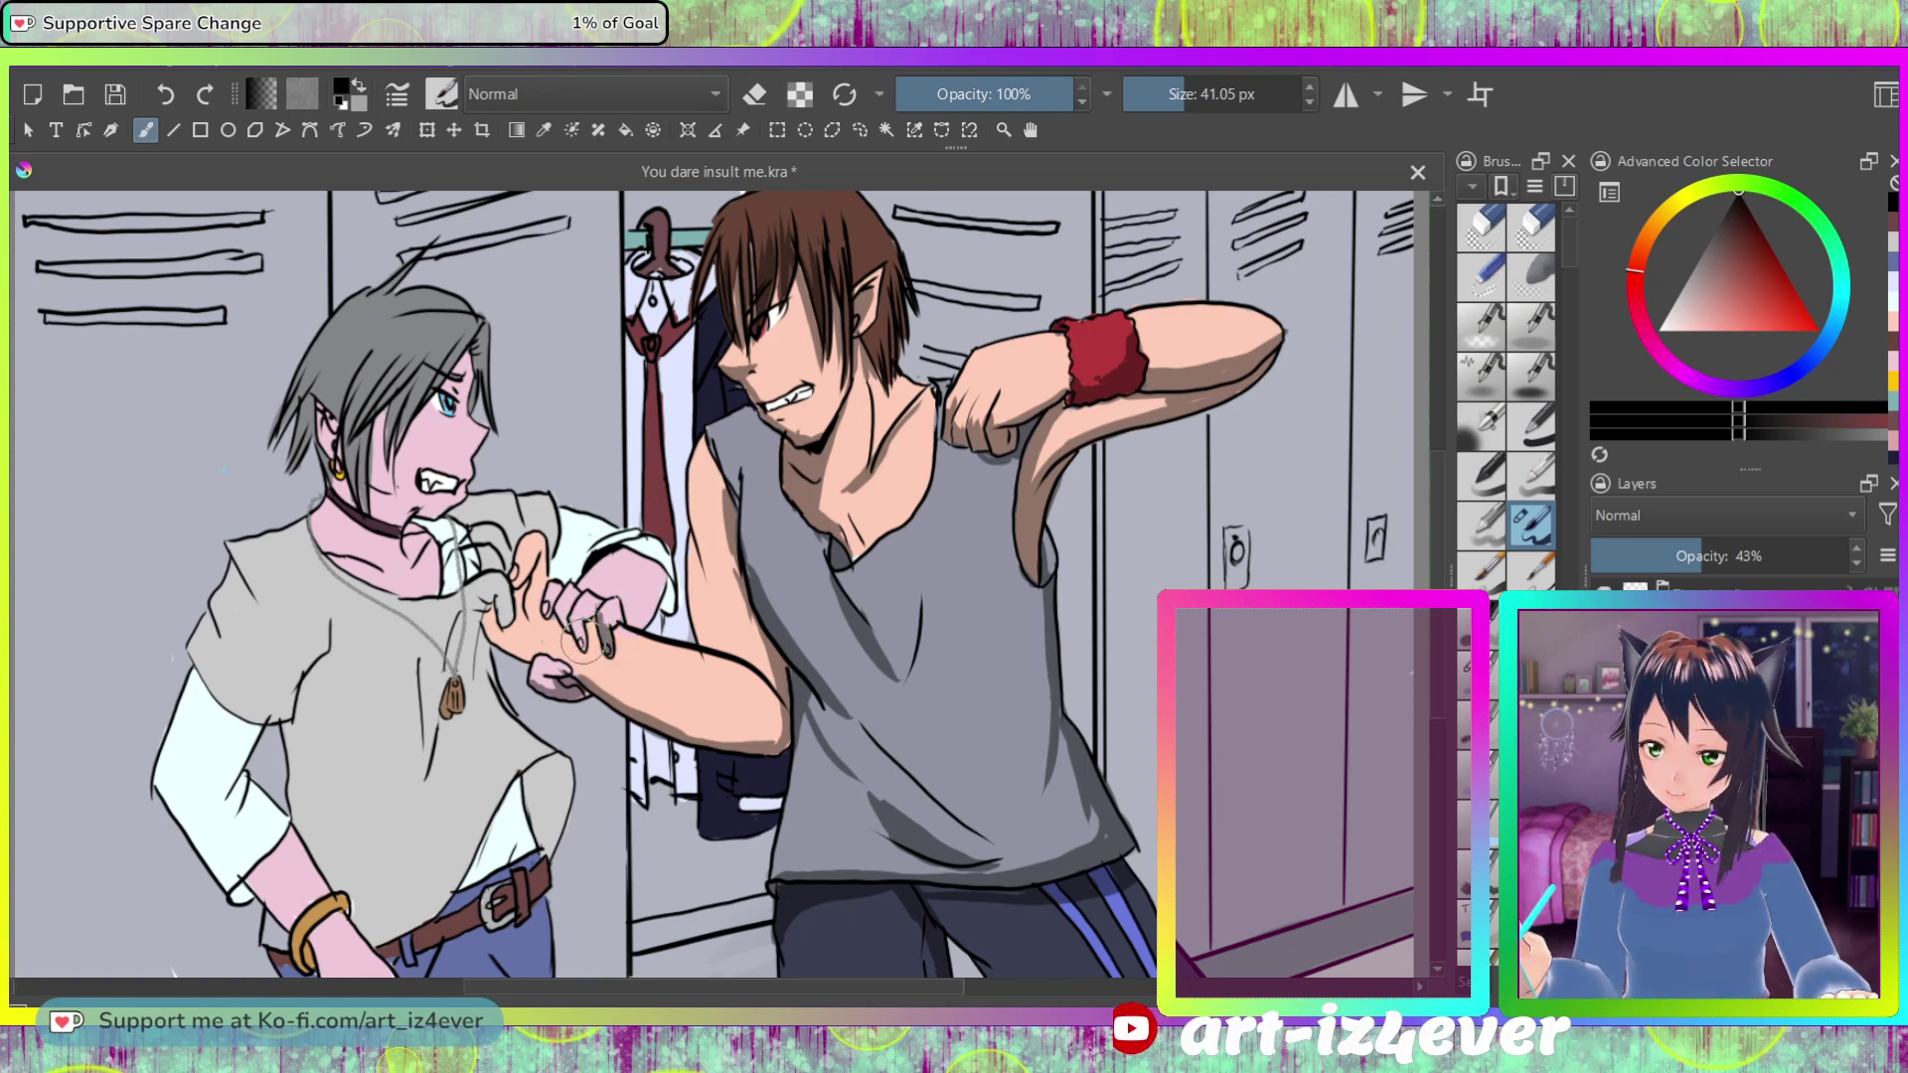
mouse_move(587, 595)
mouse_down()
mouse_move(577, 623)
mouse_move(549, 610)
mouse_up()
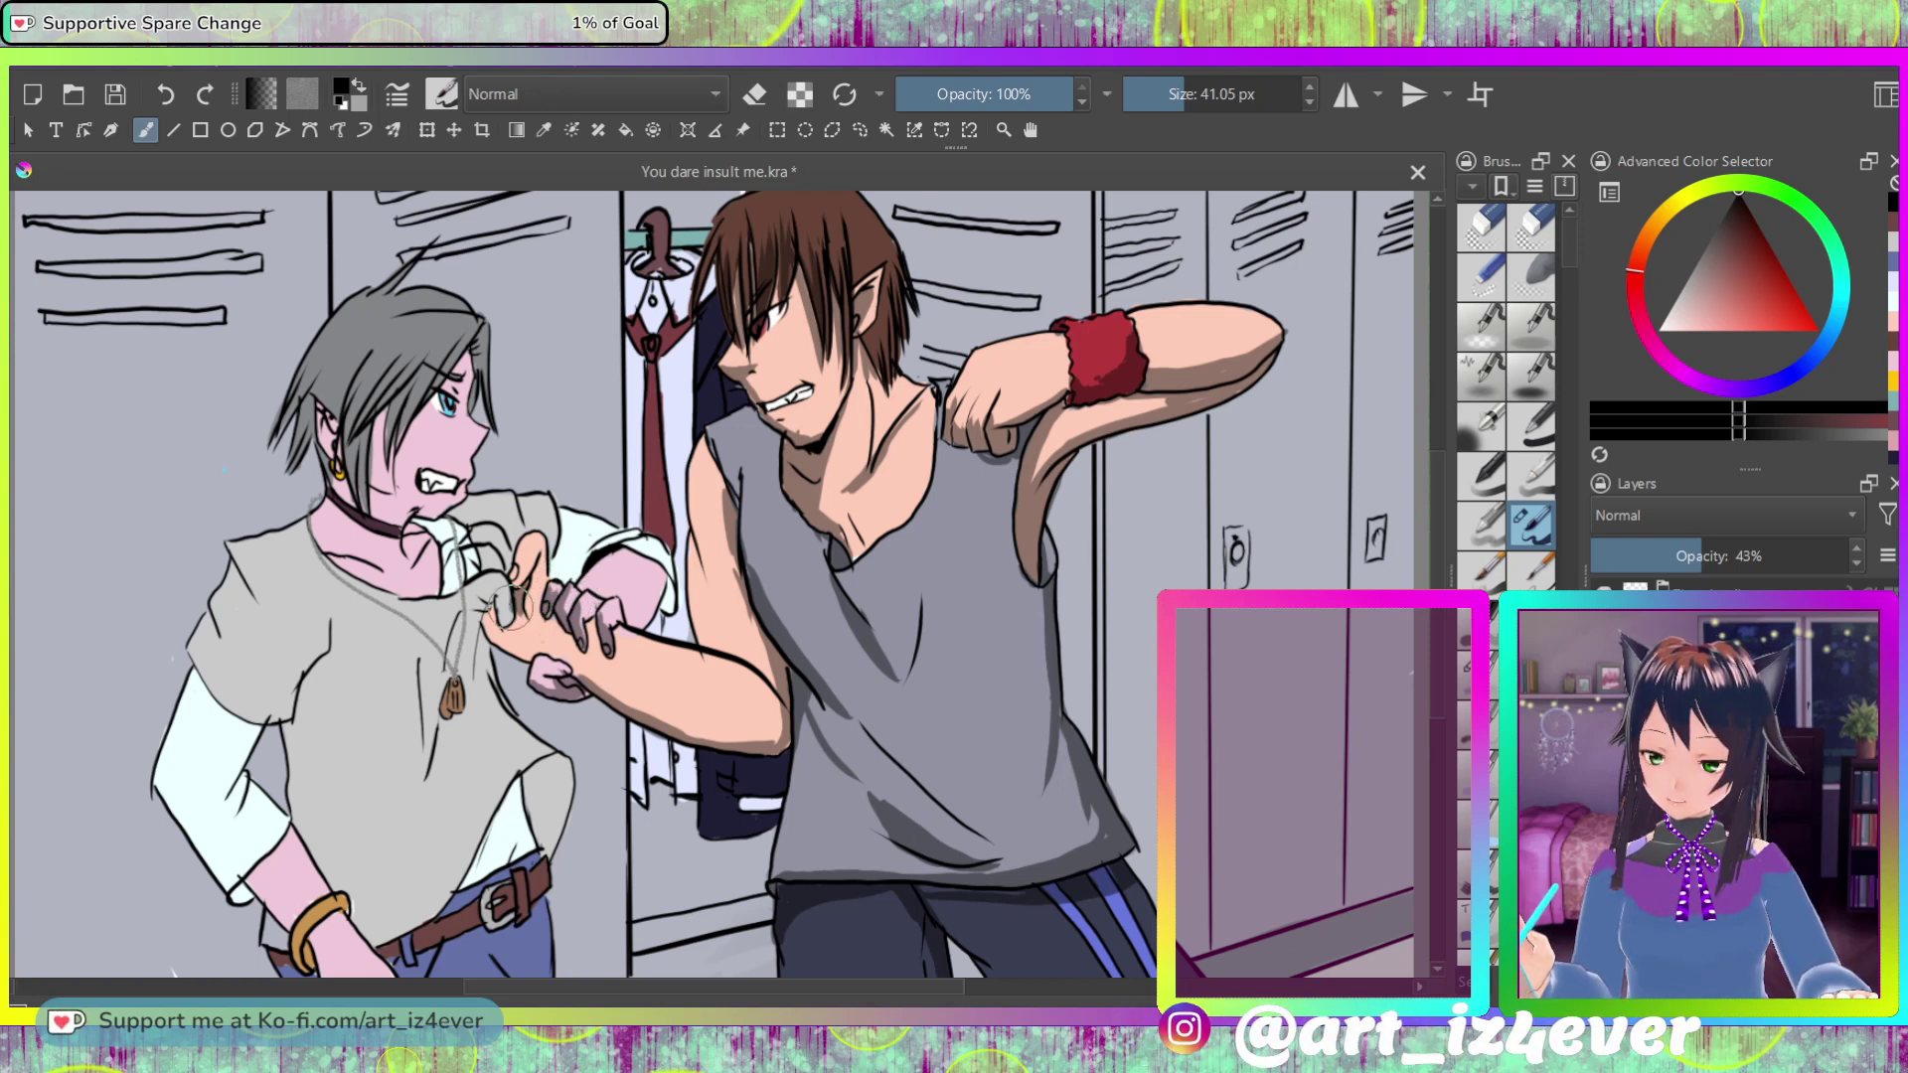
drag(500, 624, 497, 610)
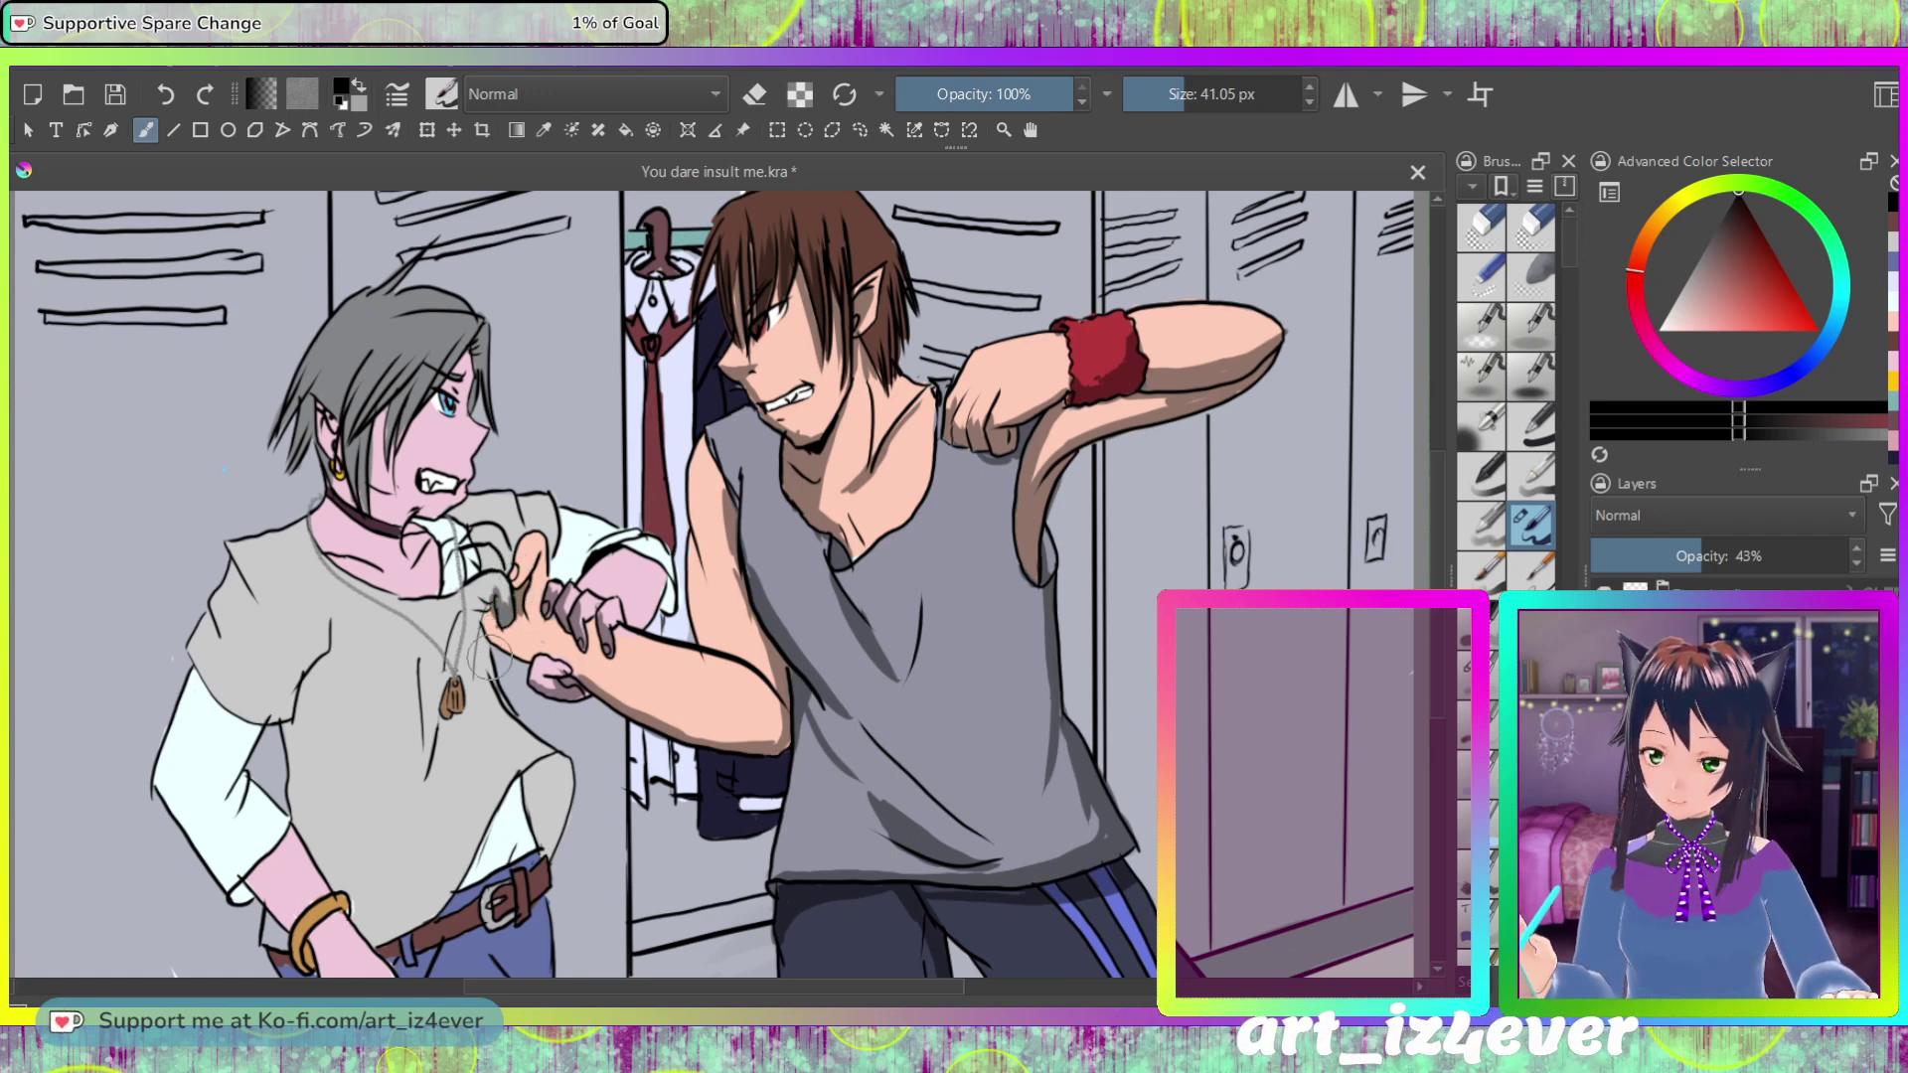
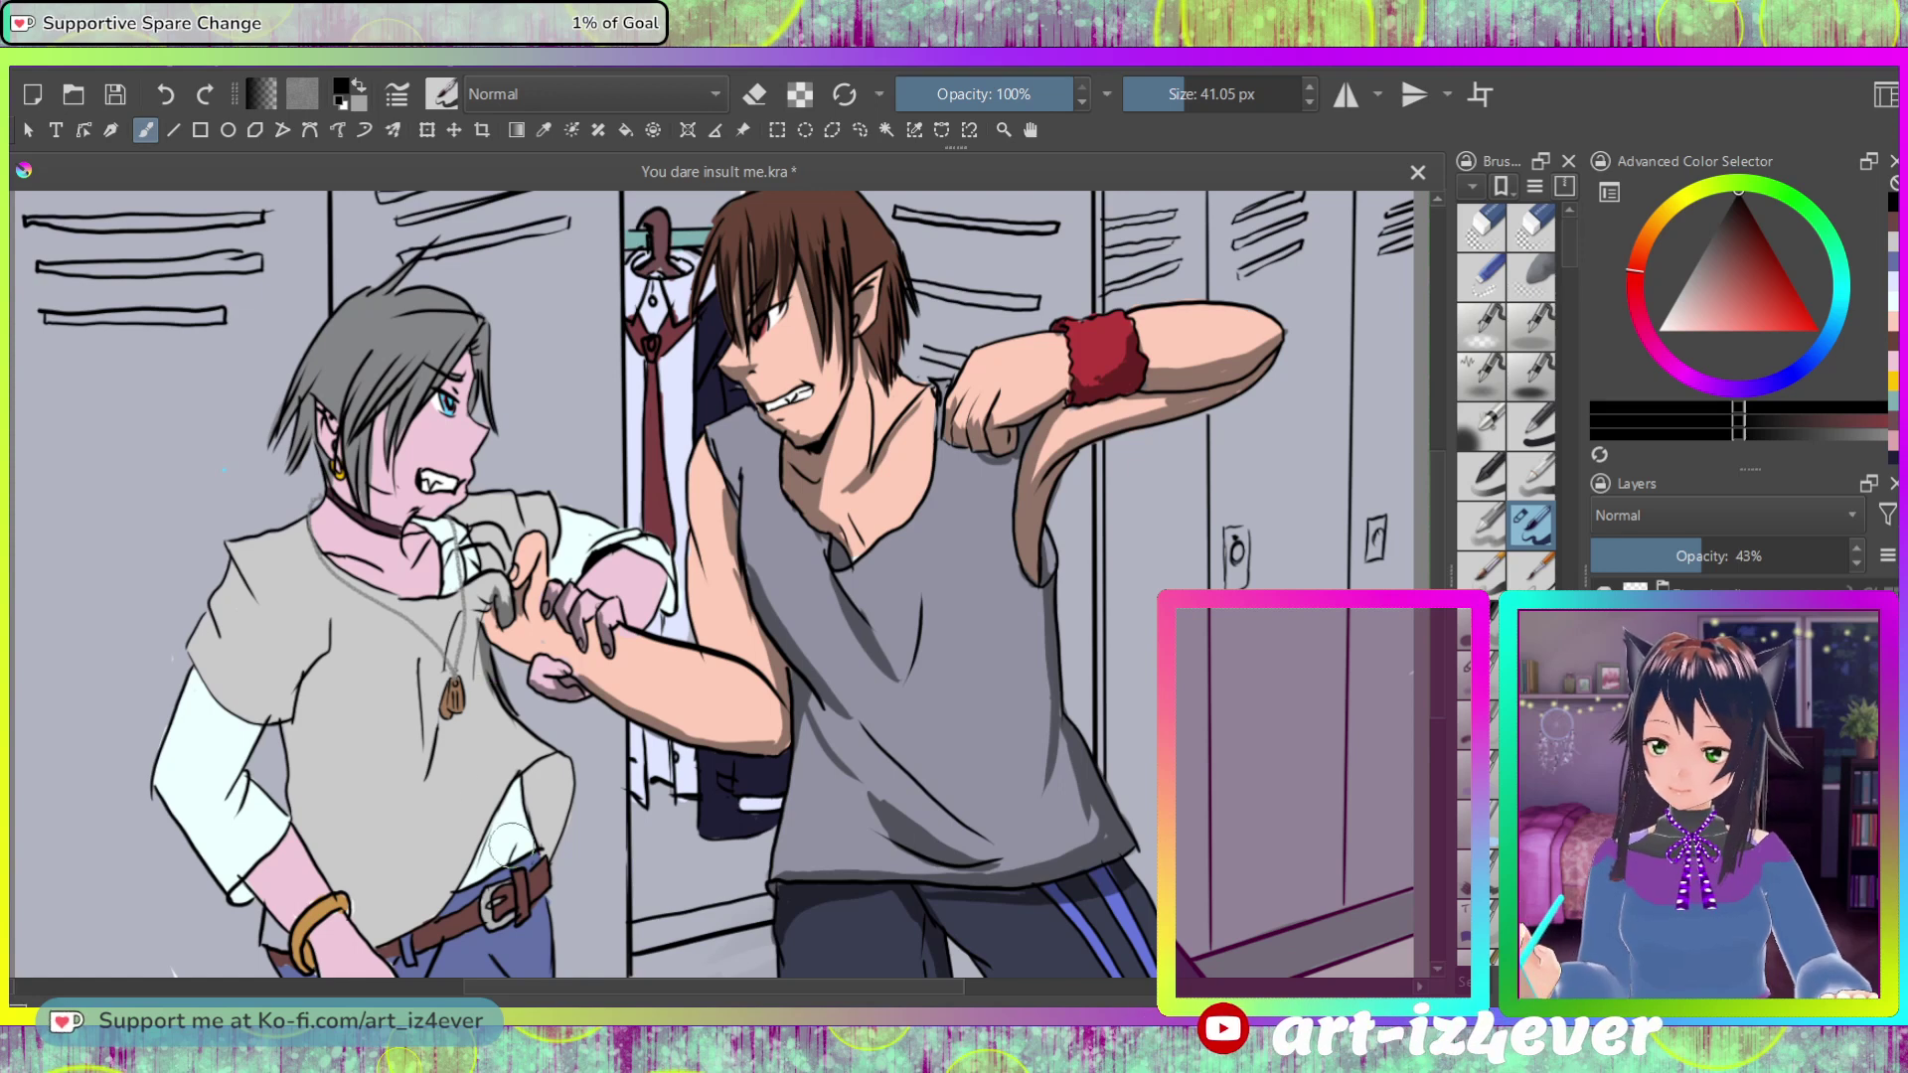
Step: Shade the grey shirt's lifted hem flap, its side below the armhole and the fold under the short sleeve
mouse_move(543, 863)
mouse_down()
mouse_move(527, 792)
mouse_move(532, 807)
mouse_up()
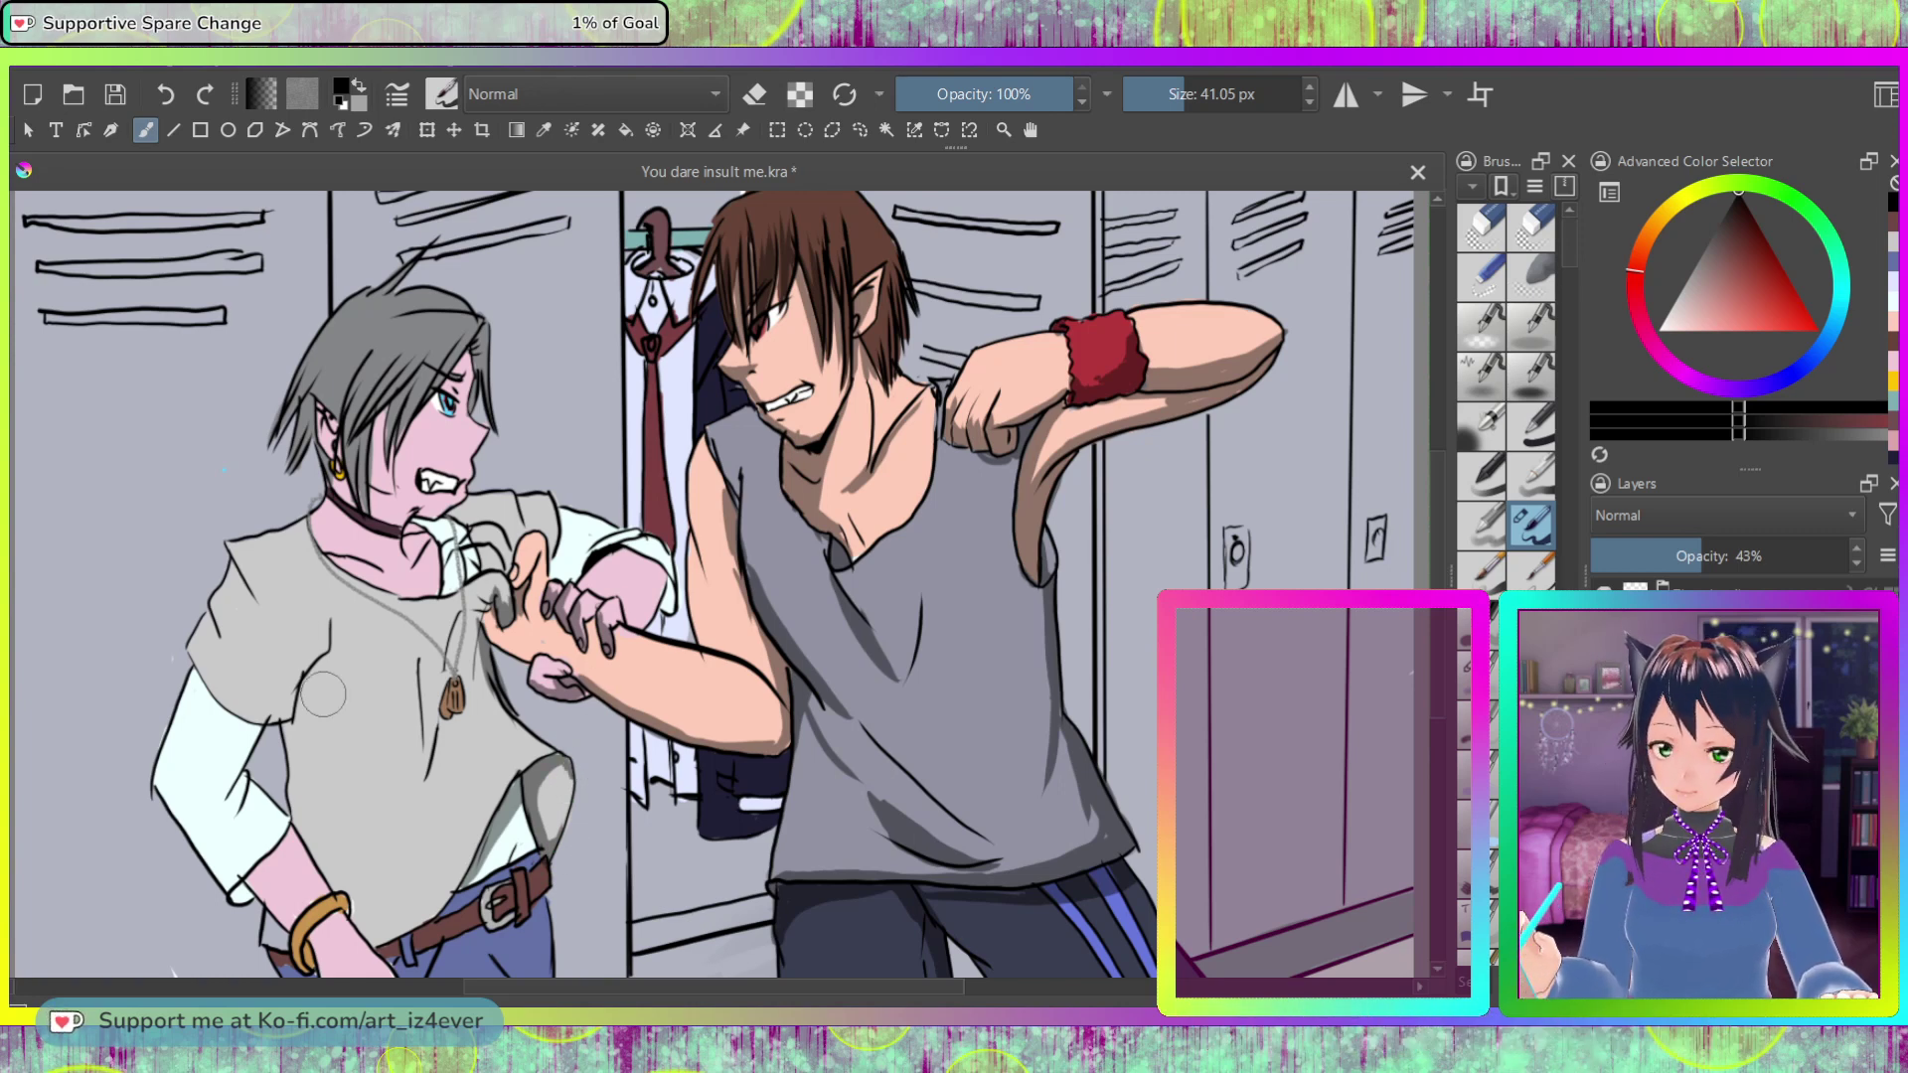
mouse_move(335, 626)
mouse_down()
mouse_move(314, 685)
mouse_move(316, 864)
mouse_up()
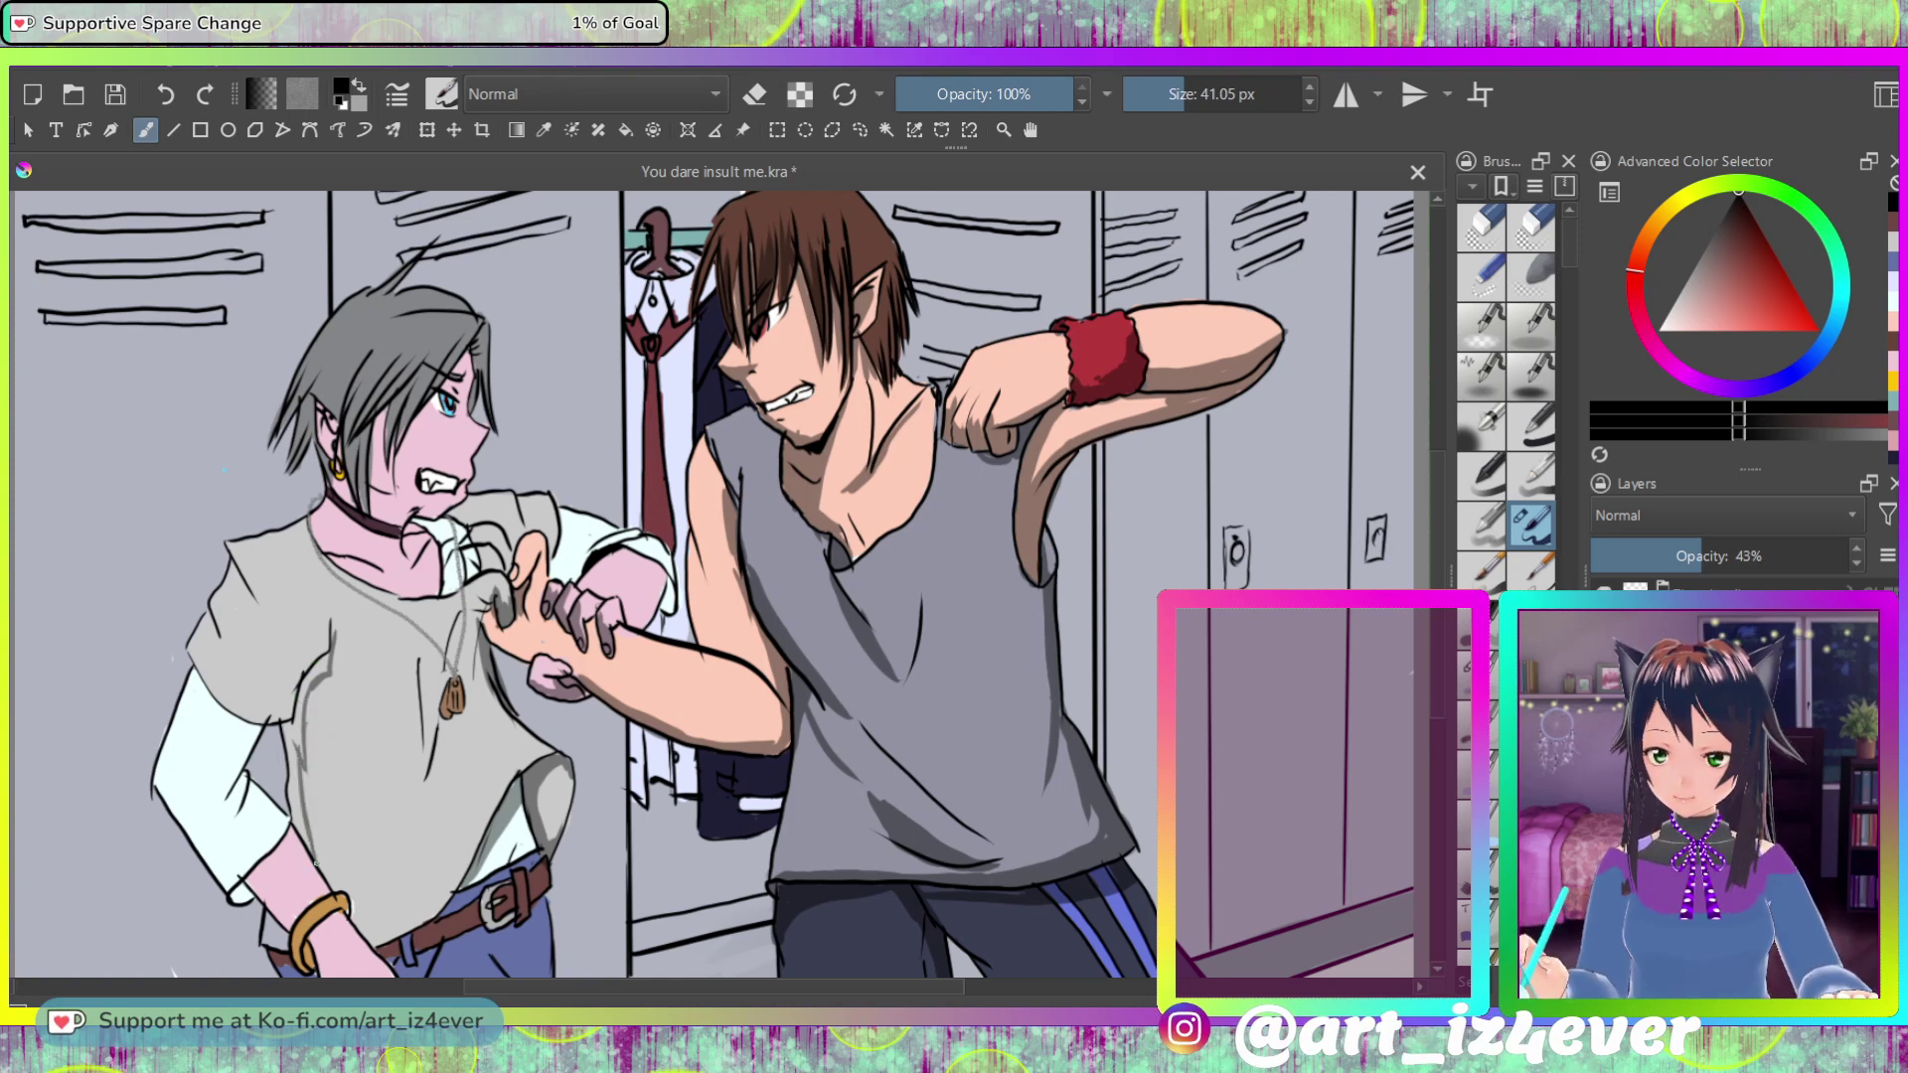
key(ctrl+z)
drag(294, 785, 295, 835)
drag(290, 727, 296, 795)
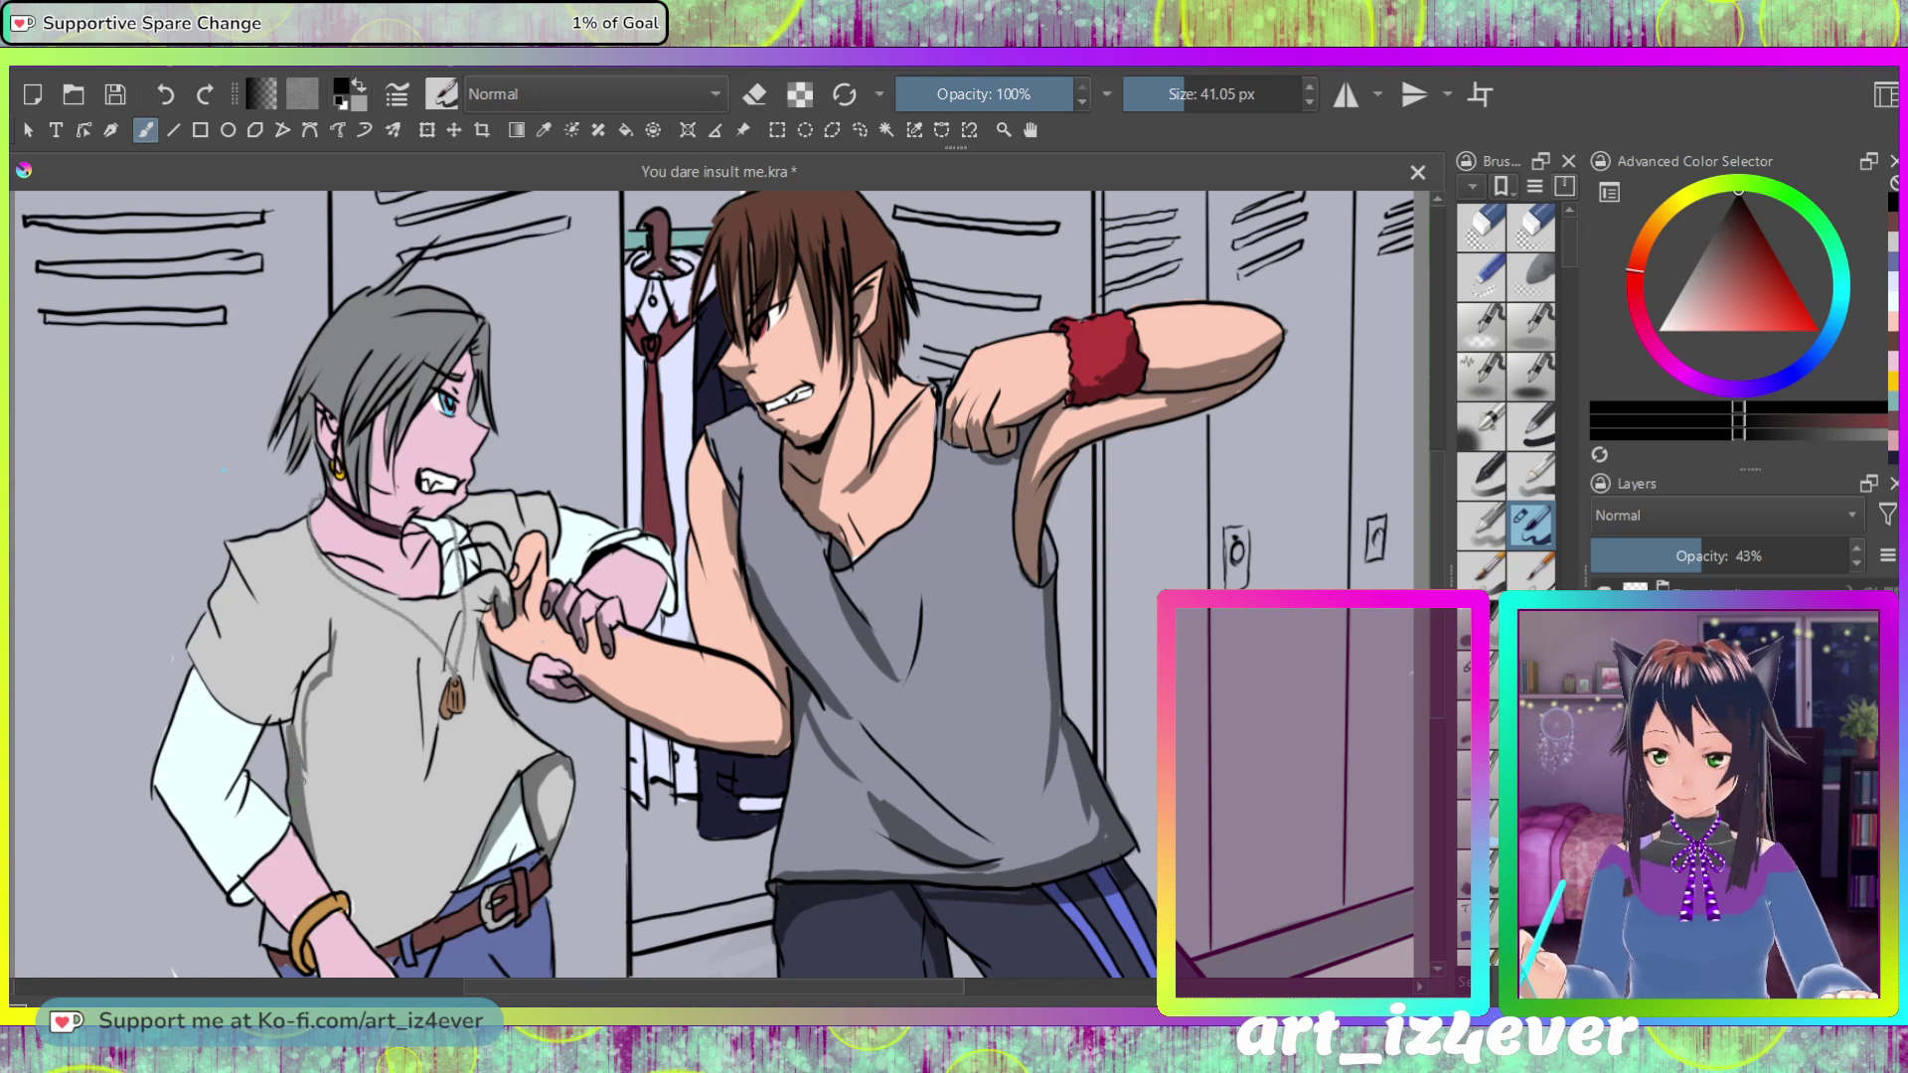
drag(292, 715, 300, 780)
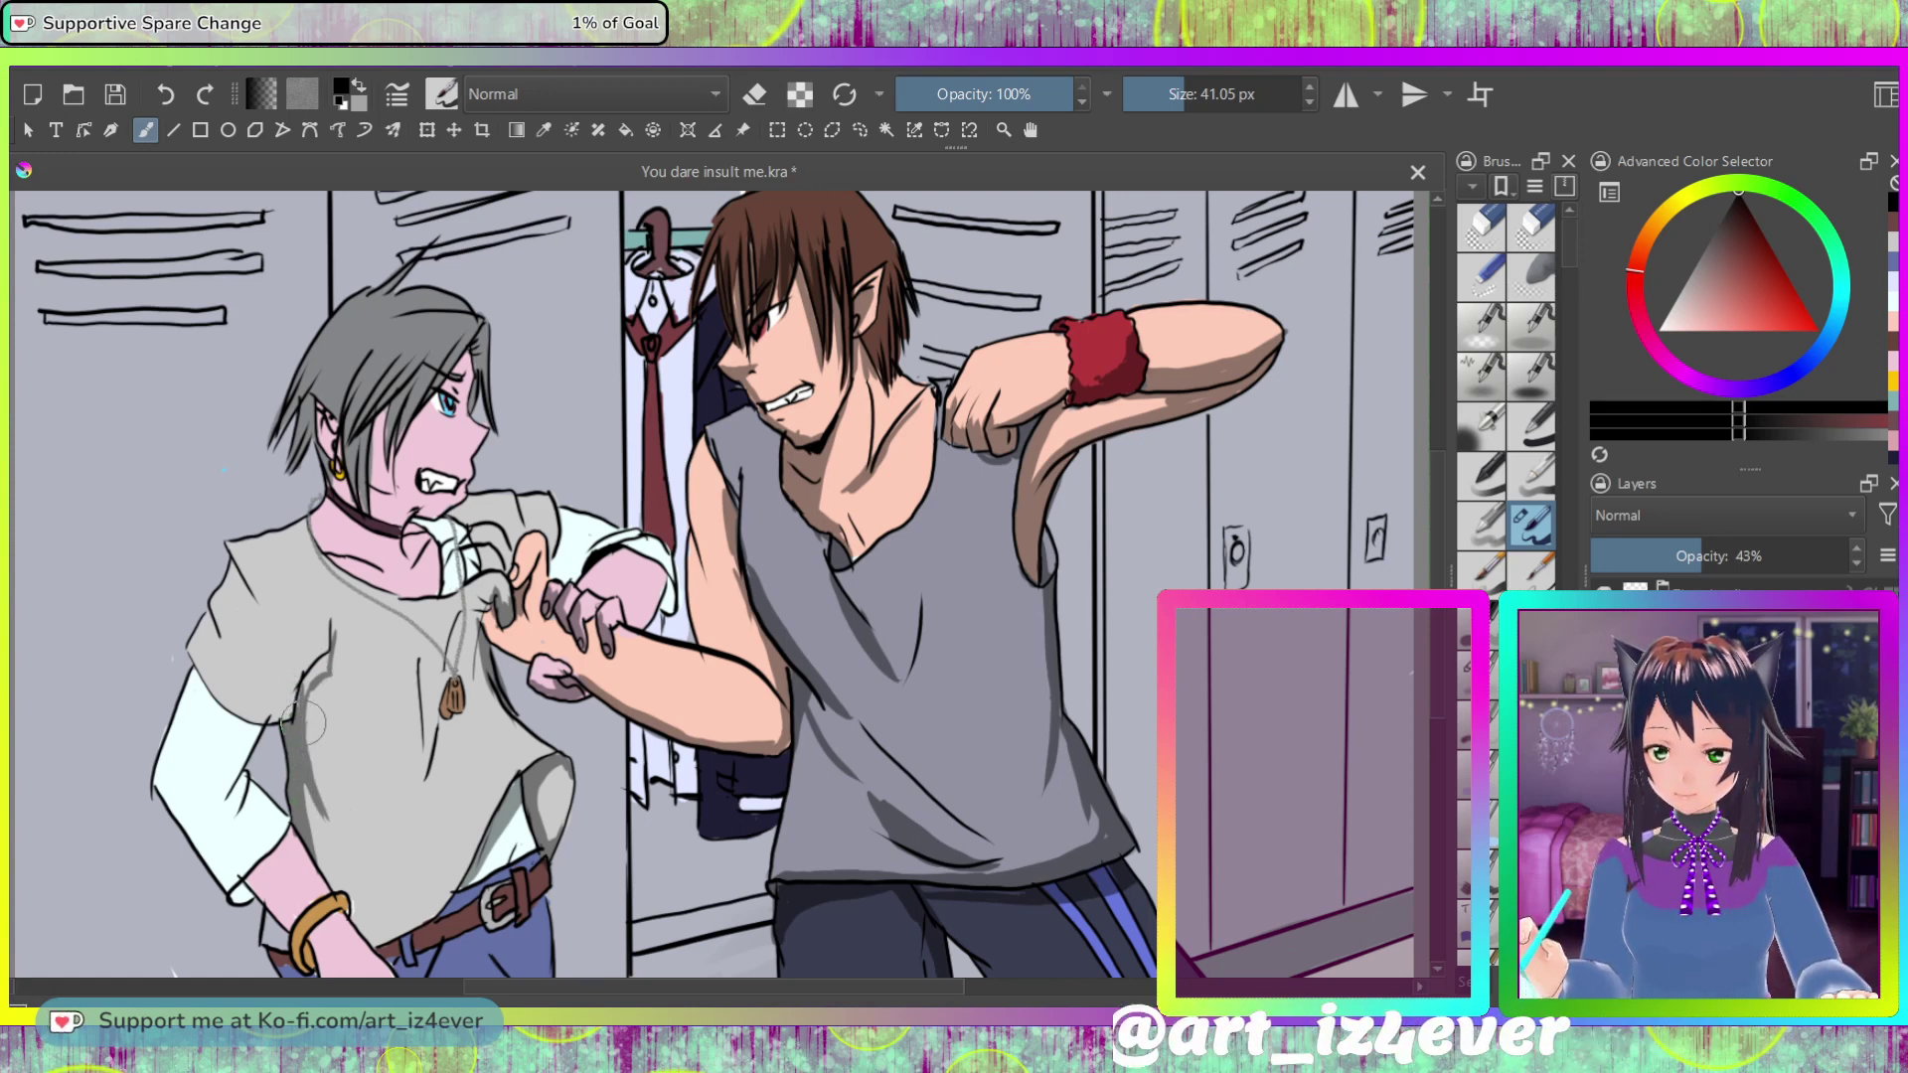
mouse_move(314, 636)
mouse_down()
mouse_move(287, 696)
mouse_move(203, 680)
mouse_move(246, 719)
mouse_move(232, 706)
mouse_move(296, 699)
mouse_up()
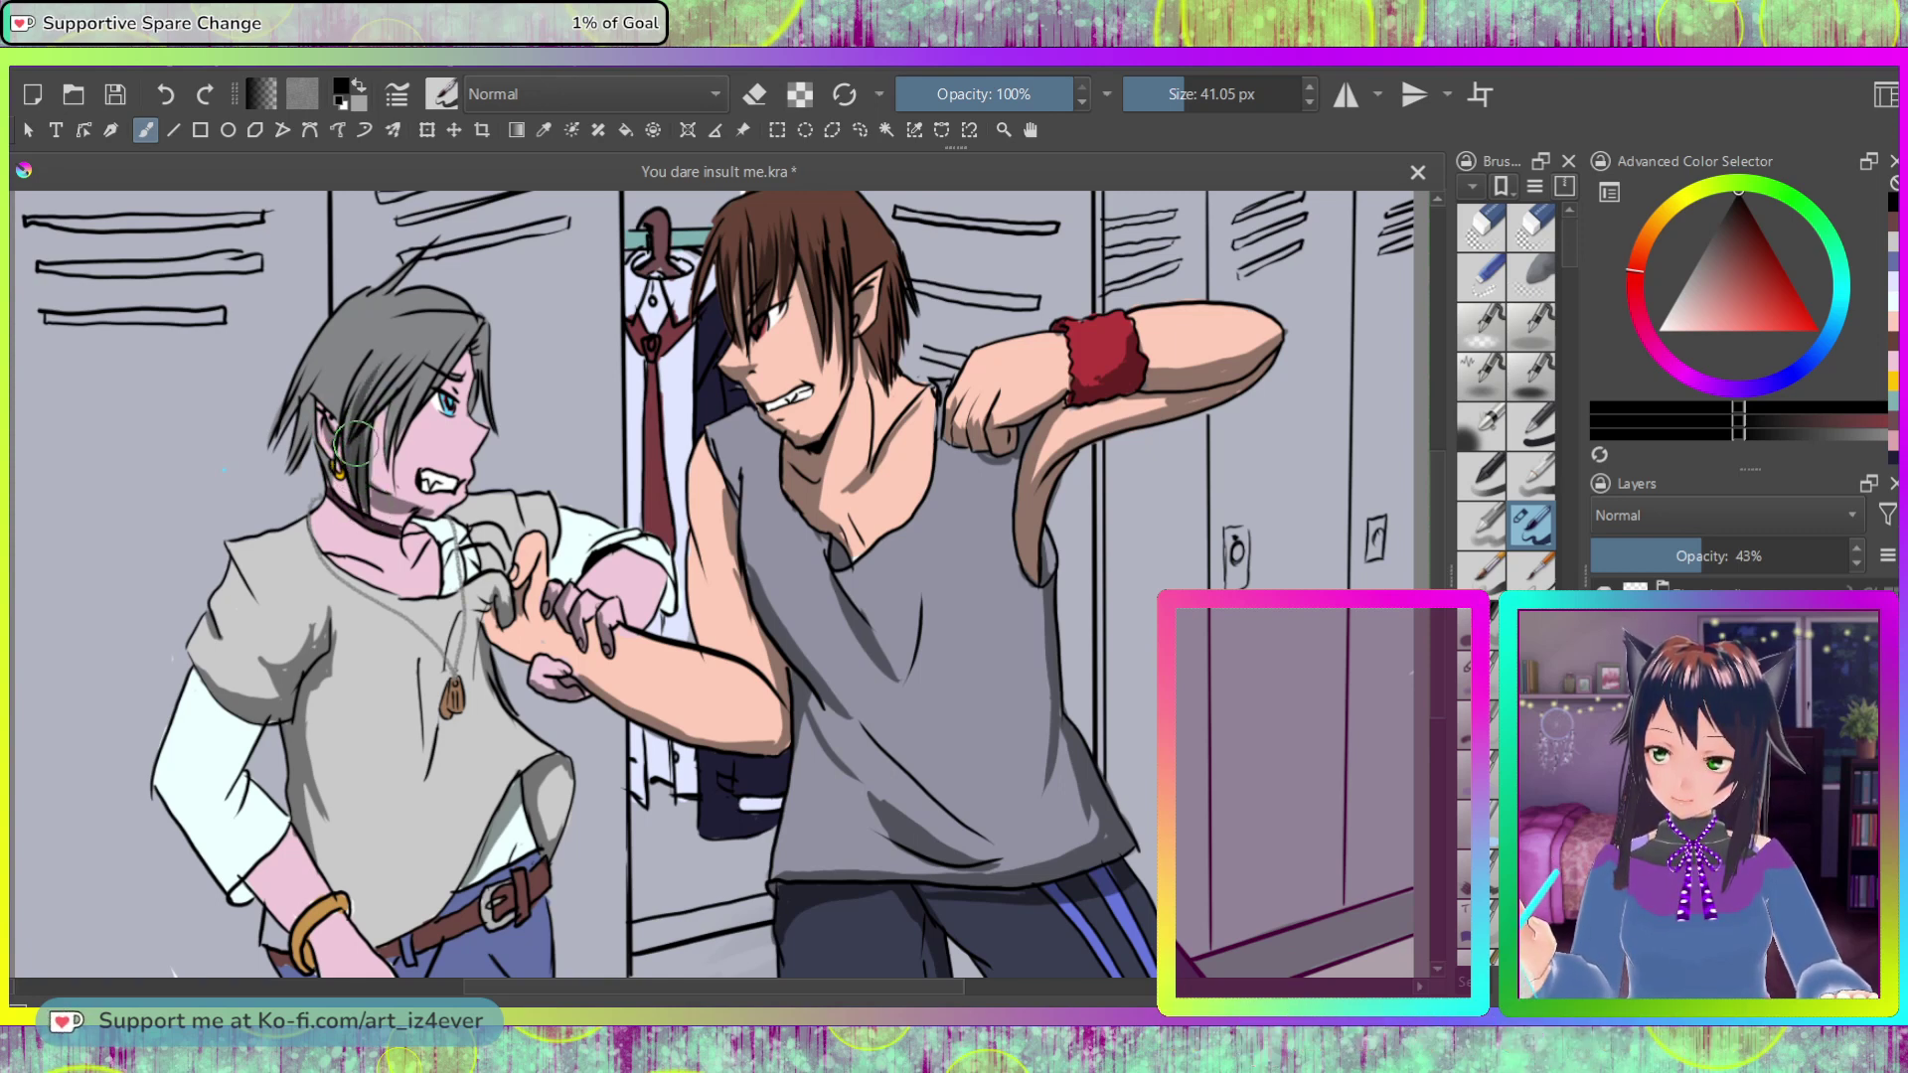
Step: Shade the grey-haired character's hair strands from beside the ear across to the fringe over the forehead
drag(404, 379, 344, 448)
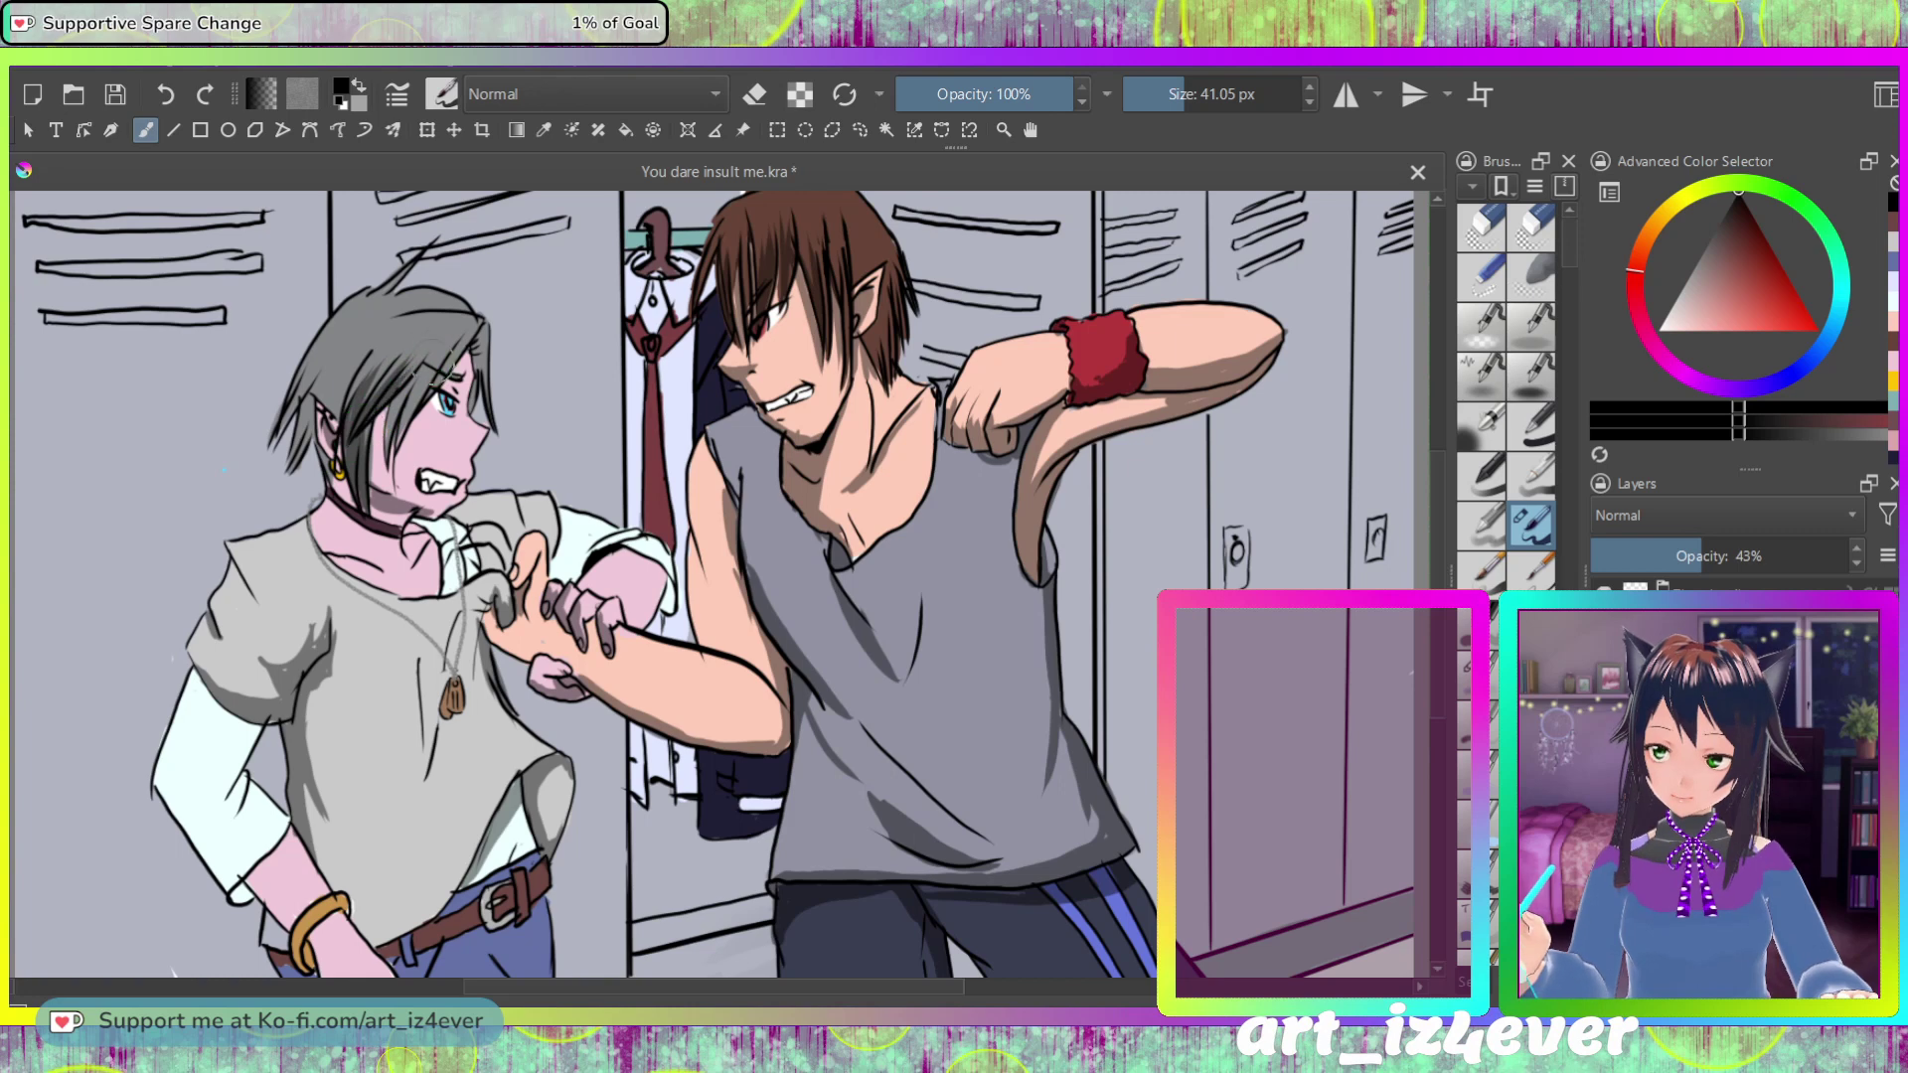
drag(419, 397, 385, 459)
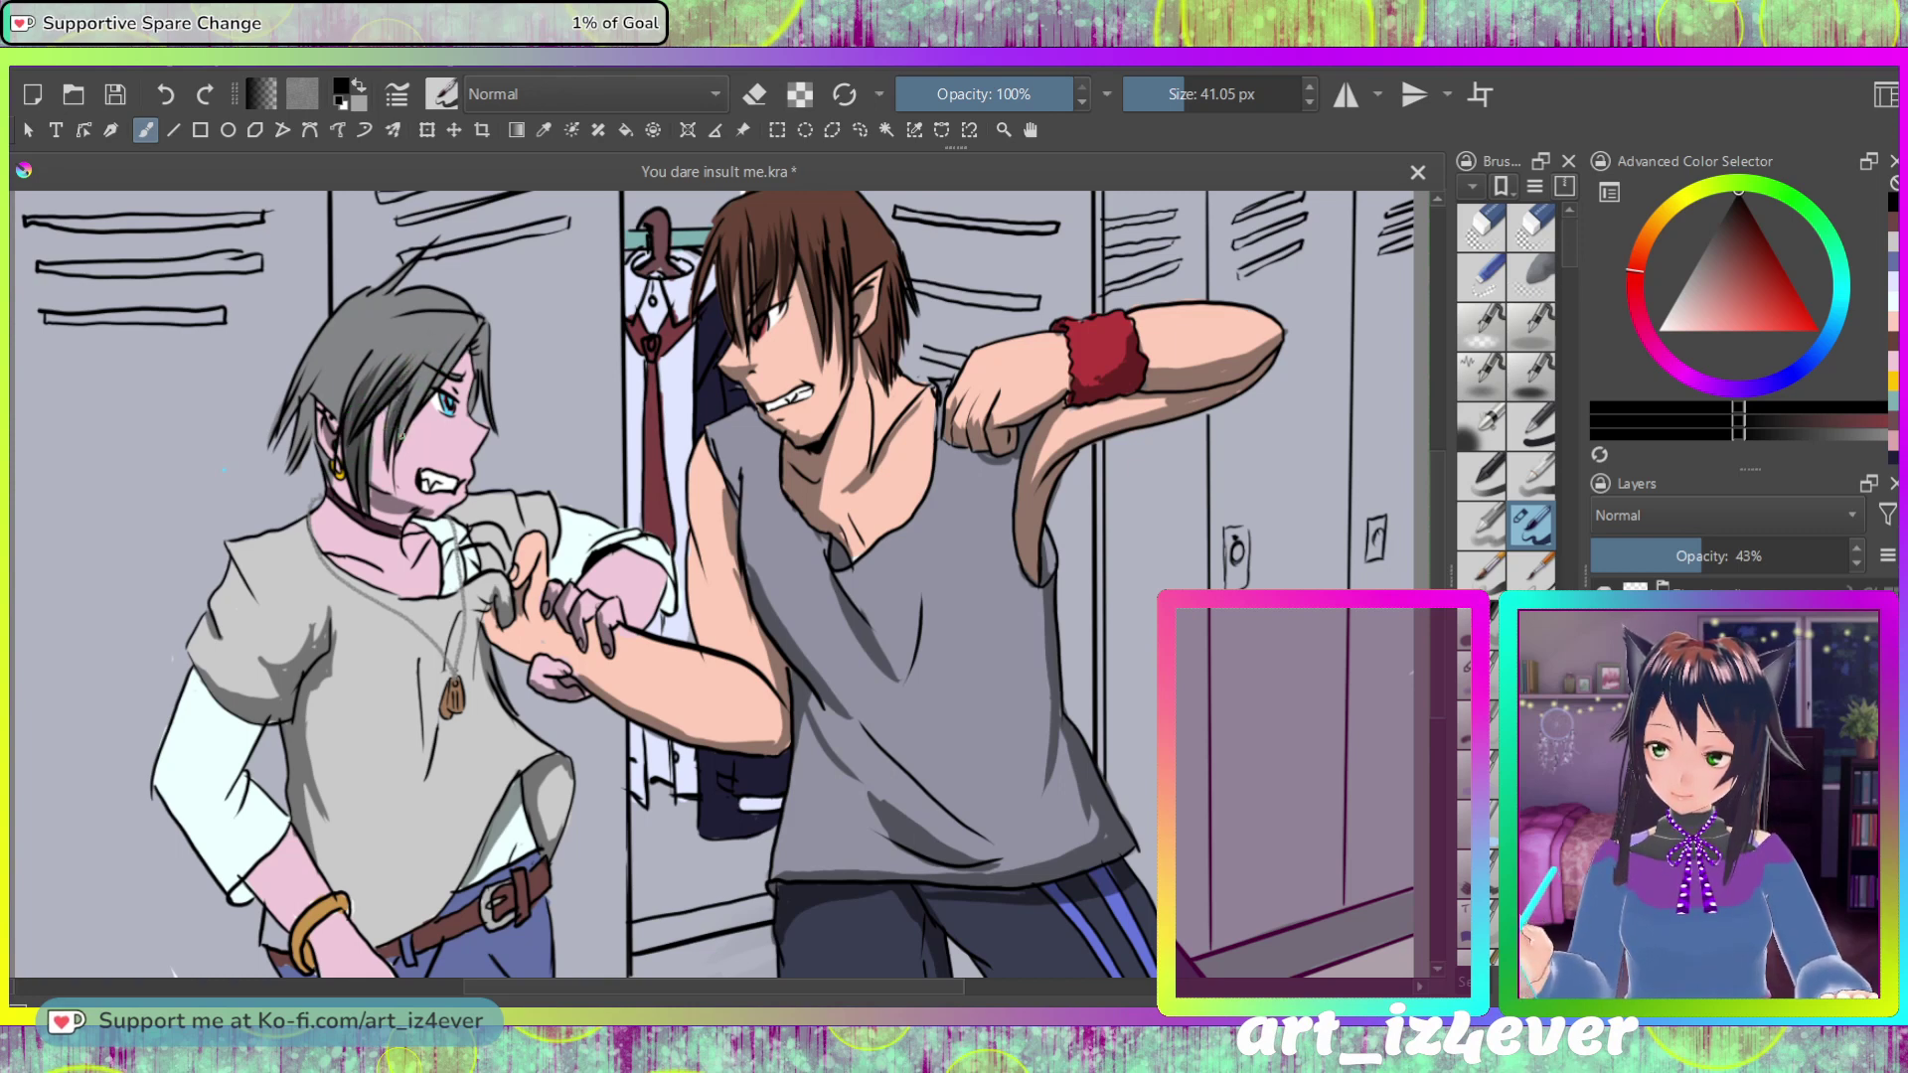
drag(427, 376, 403, 437)
drag(447, 348, 418, 421)
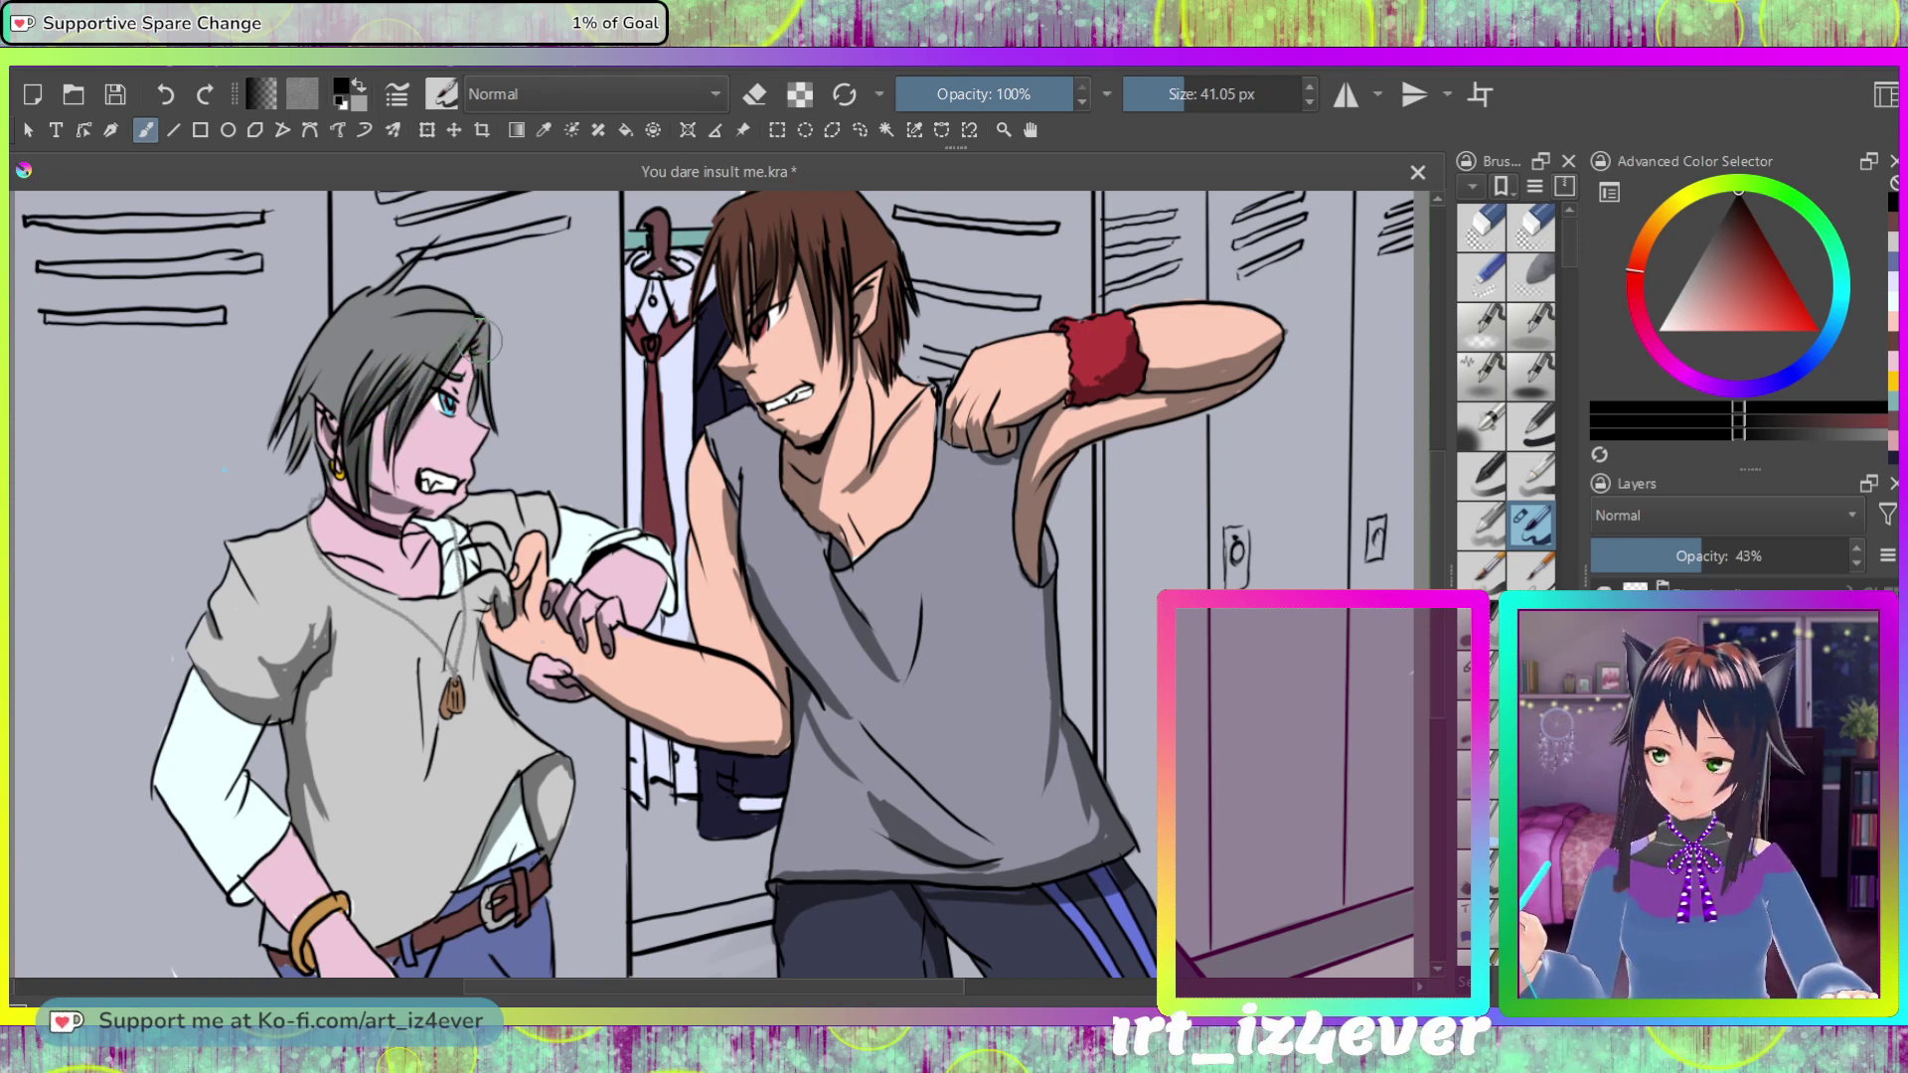
mouse_move(484, 323)
mouse_down()
mouse_move(461, 364)
mouse_move(475, 389)
mouse_up()
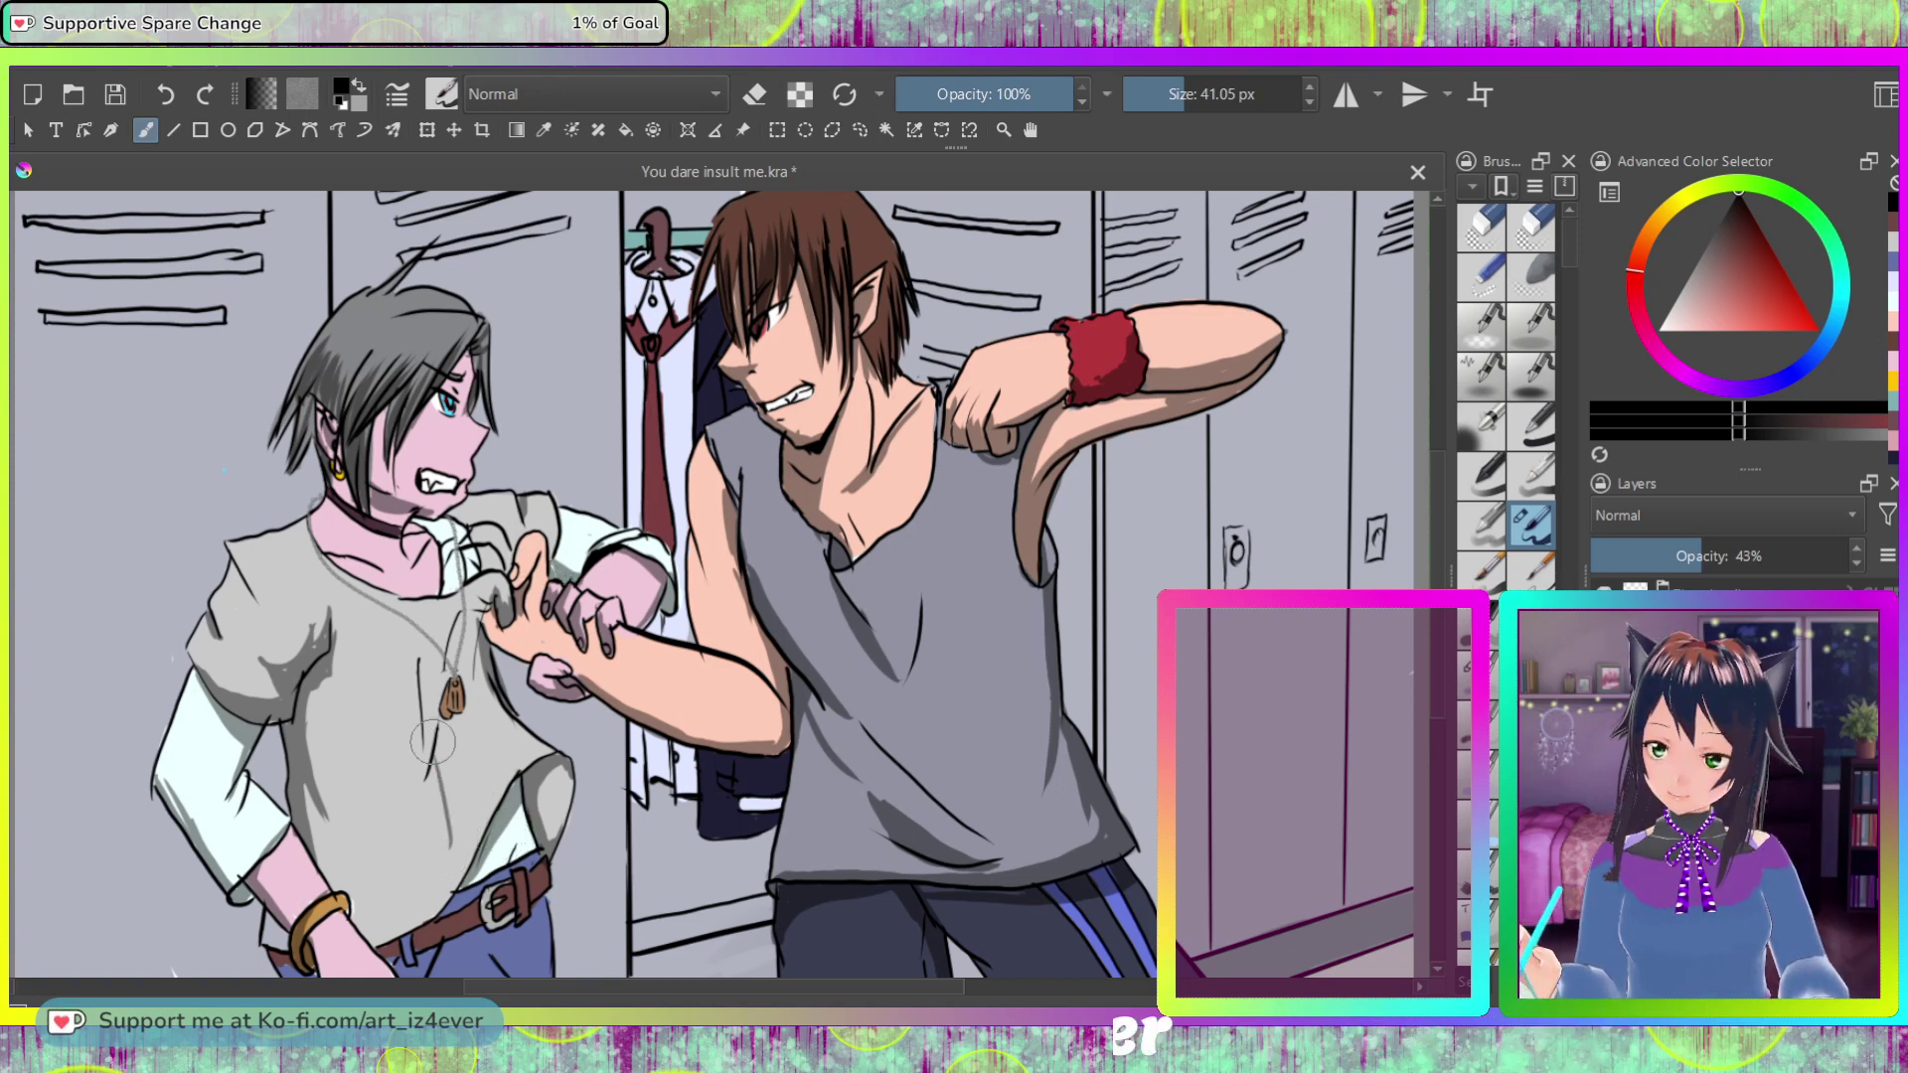
Step: Shade the grey shirt's front folds, the fabric bunched near the clutching hand and the grey-haired character's face below the nose
mouse_move(434, 742)
mouse_down()
mouse_move(462, 870)
mouse_move(454, 823)
mouse_move(455, 885)
mouse_up()
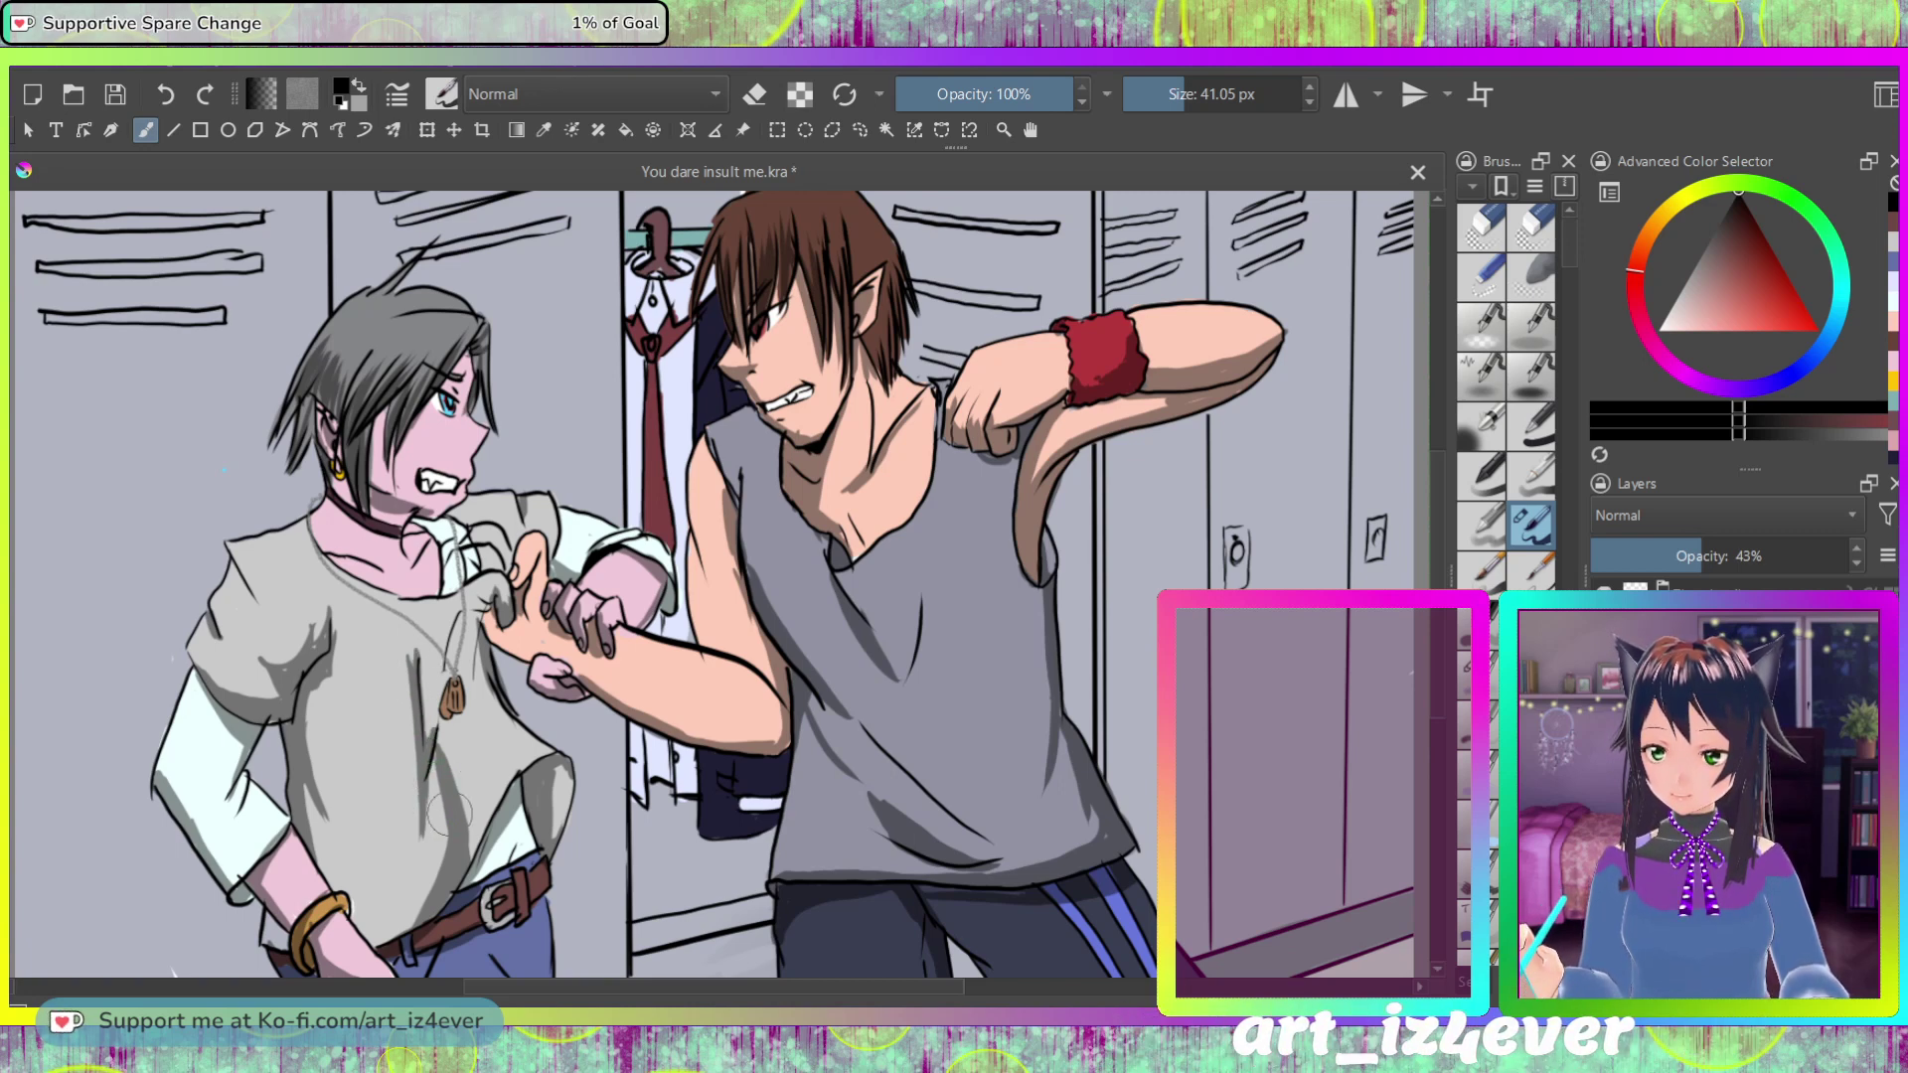
mouse_move(479, 571)
mouse_down()
mouse_move(494, 594)
mouse_move(440, 601)
mouse_up()
drag(451, 529, 442, 596)
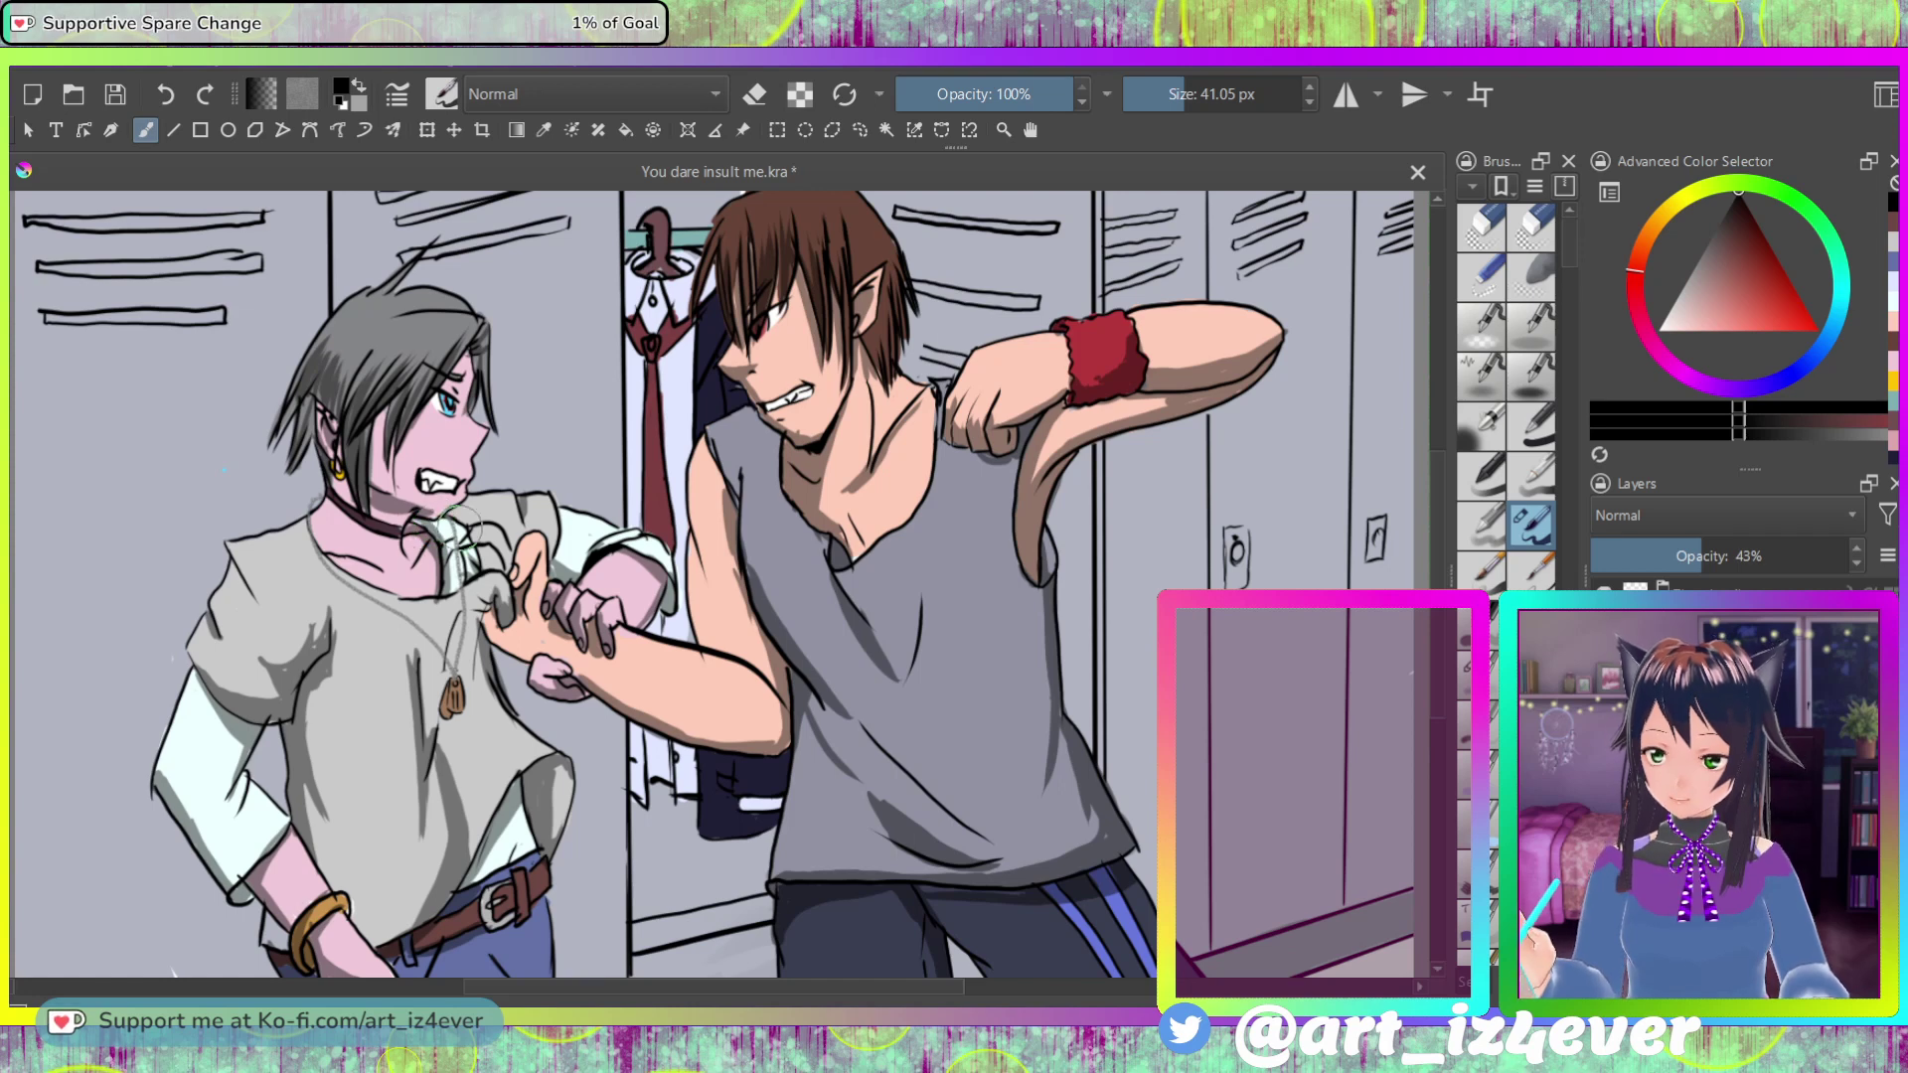
drag(479, 445, 460, 449)
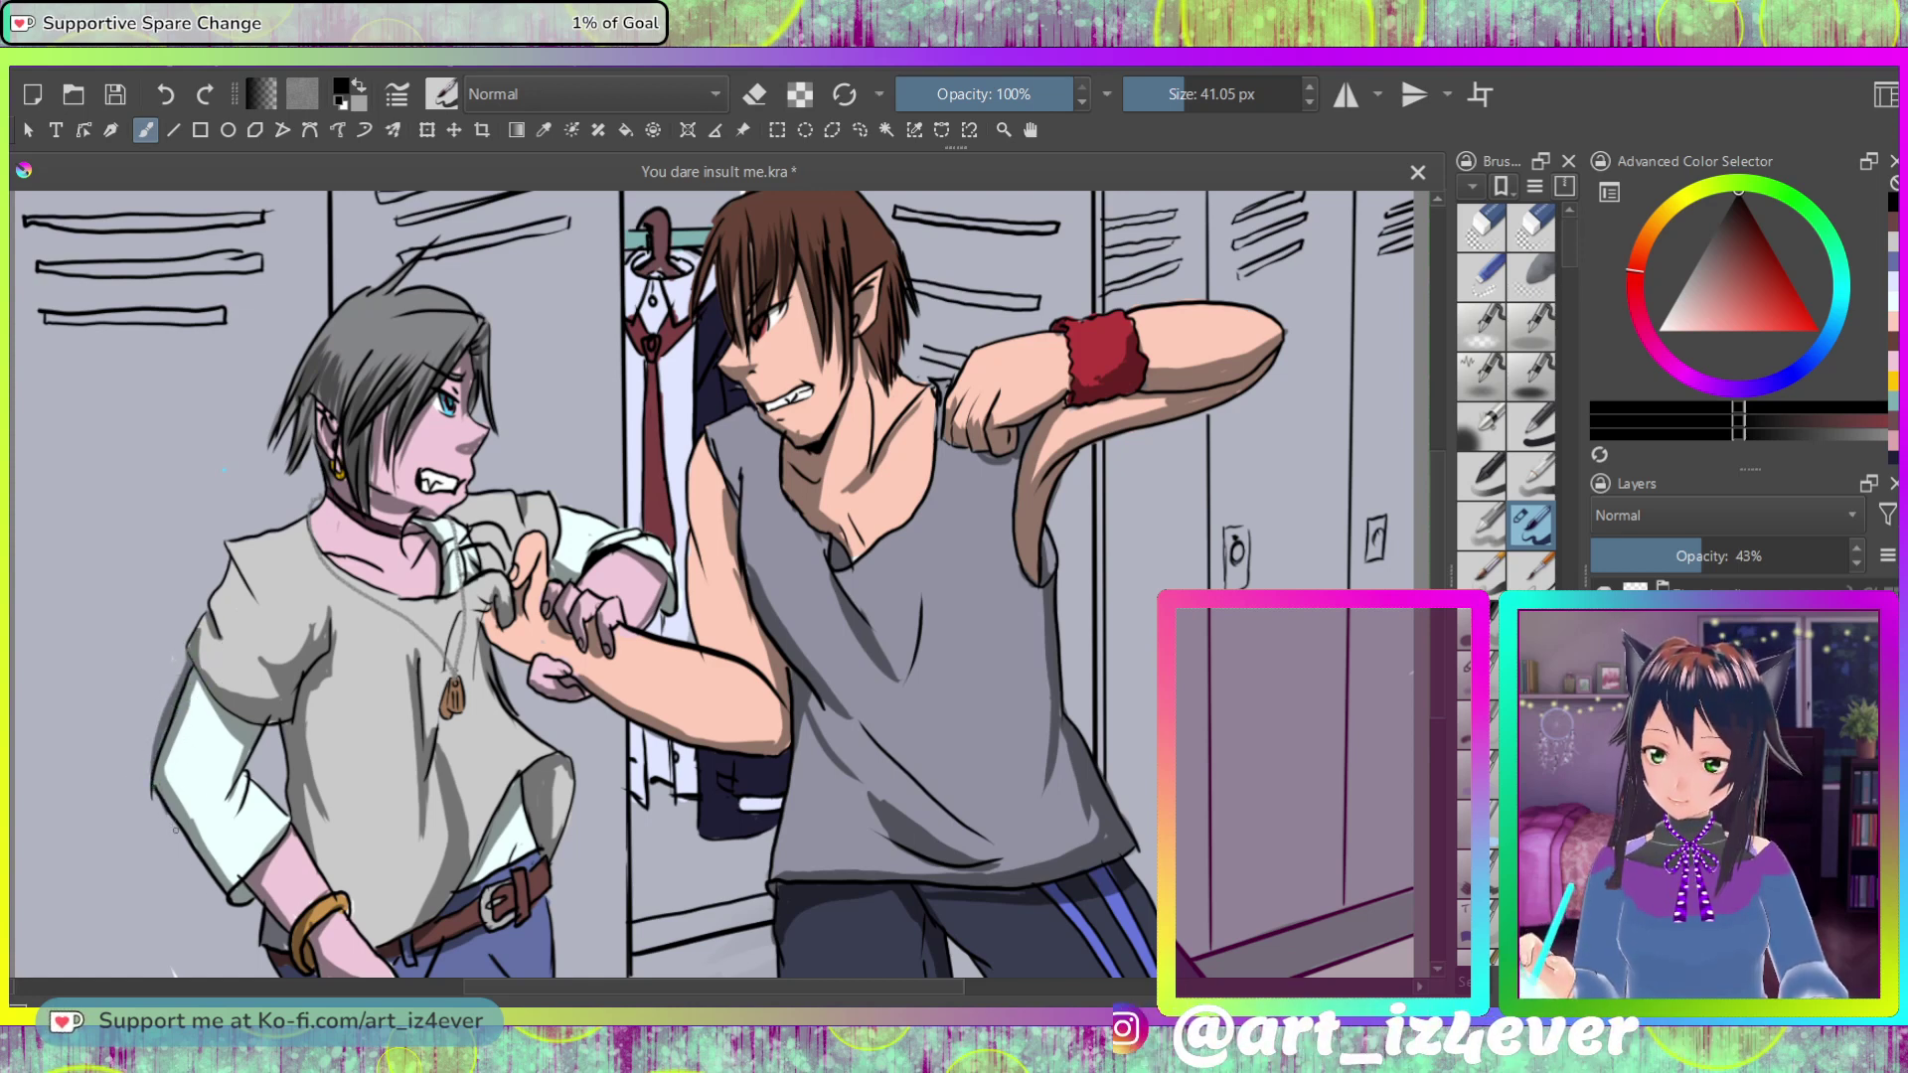
Step: Shade the gap between the grey-haired character's bent arm and torso, and the locker vent slots beside the brown-haired character's head
drag(282, 822, 277, 733)
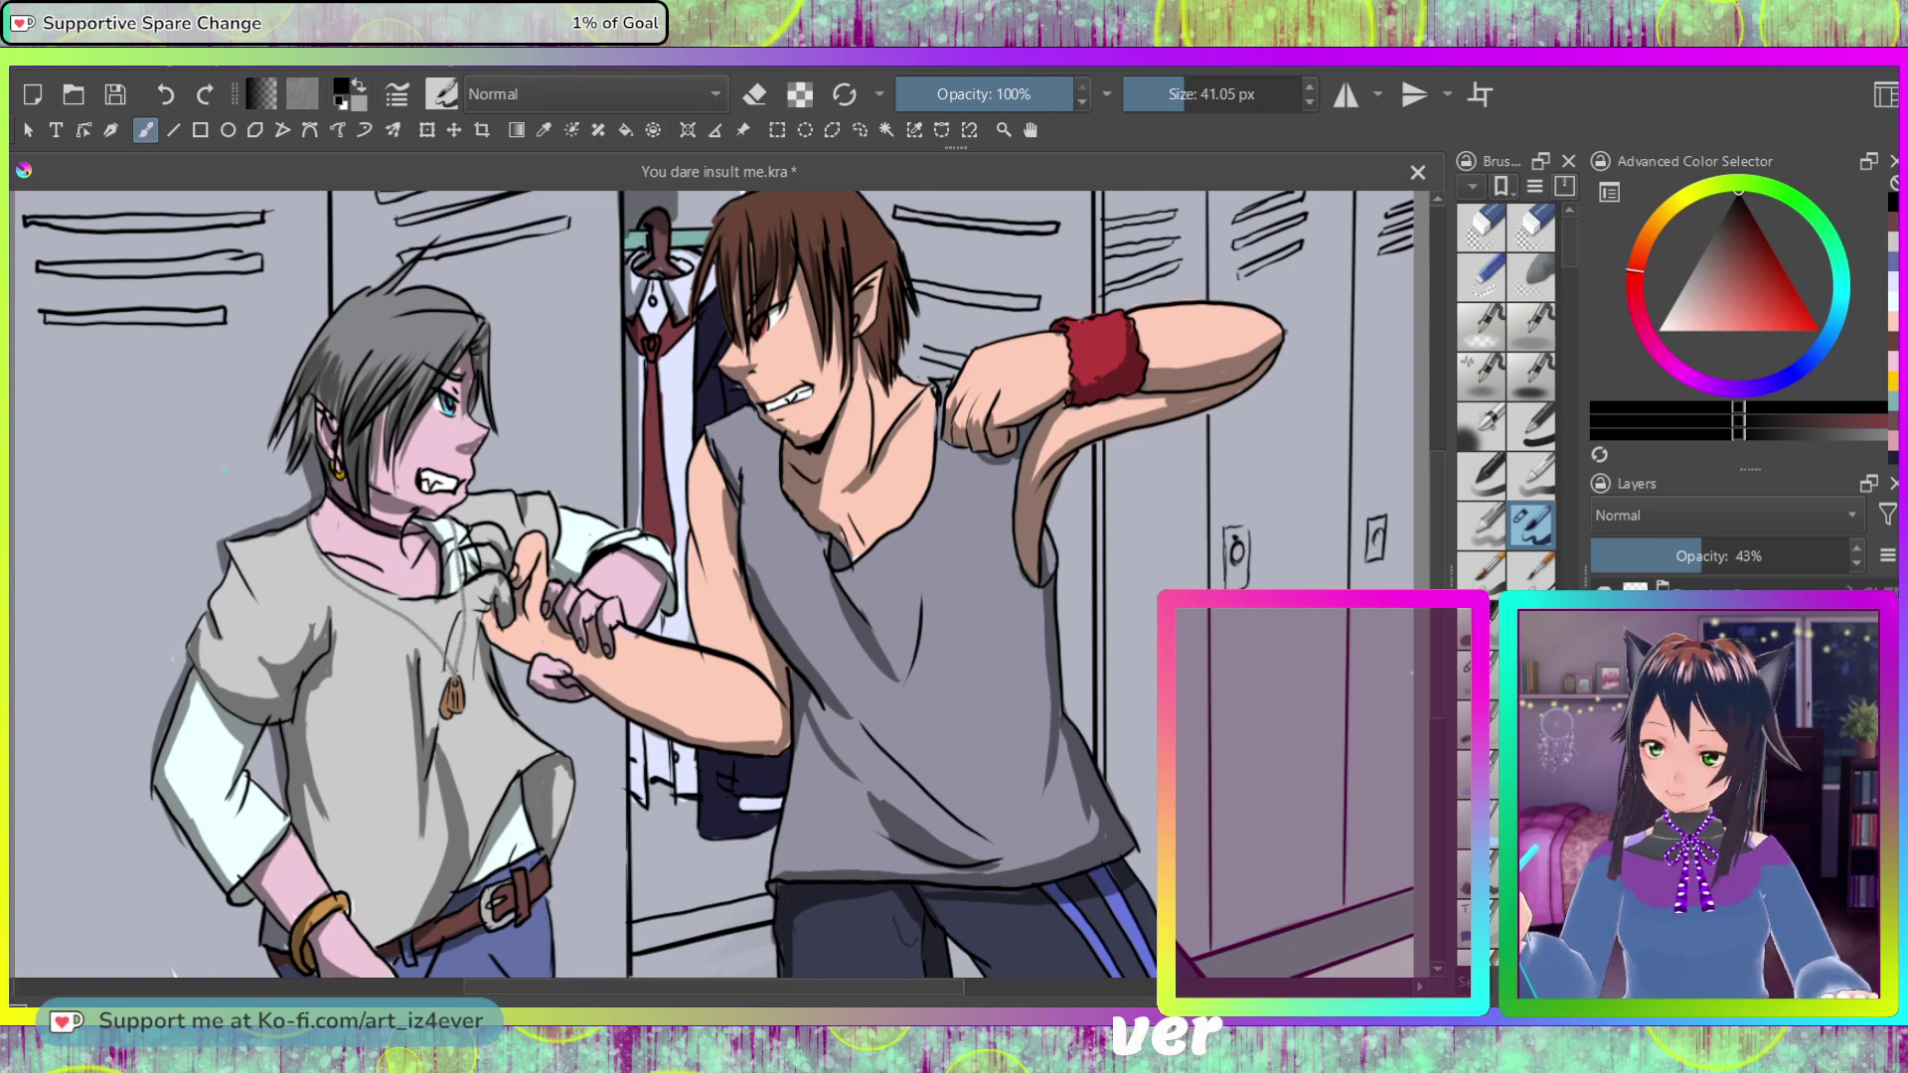
key(e)
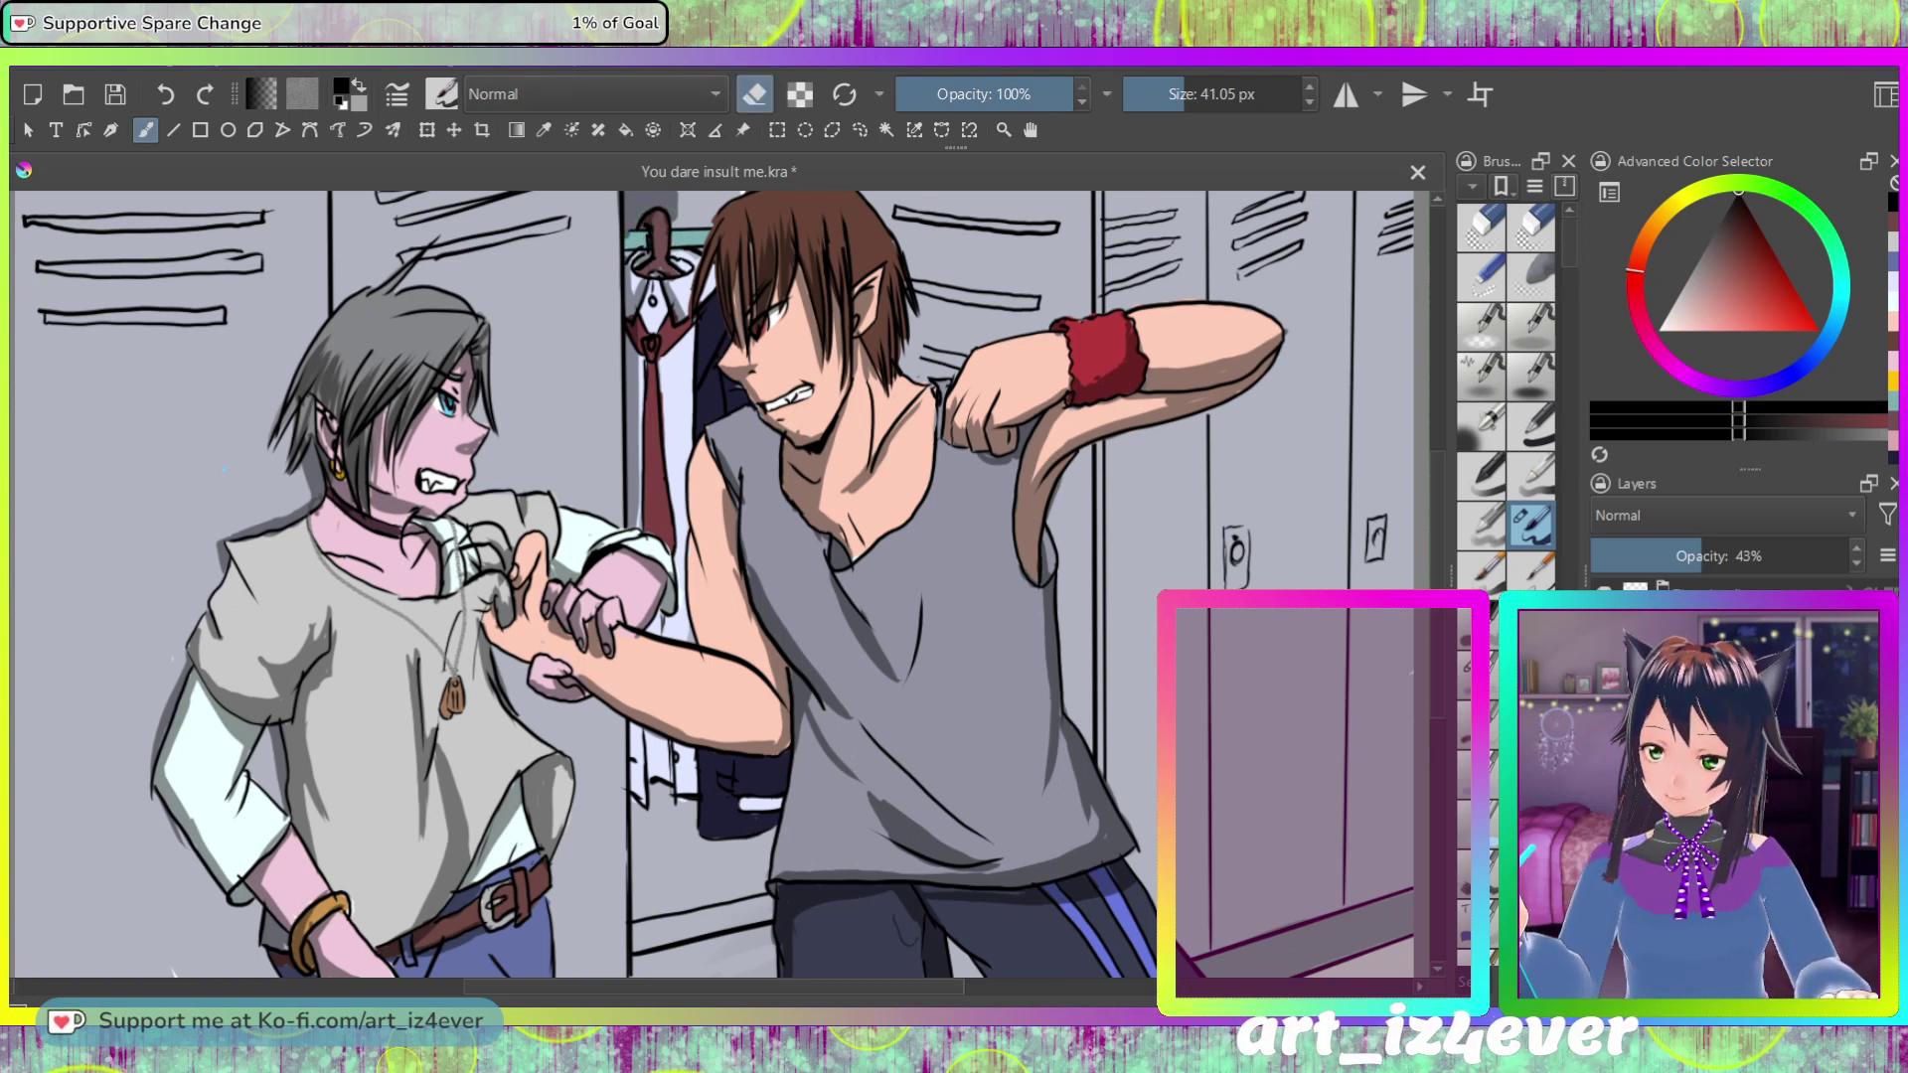
key(e)
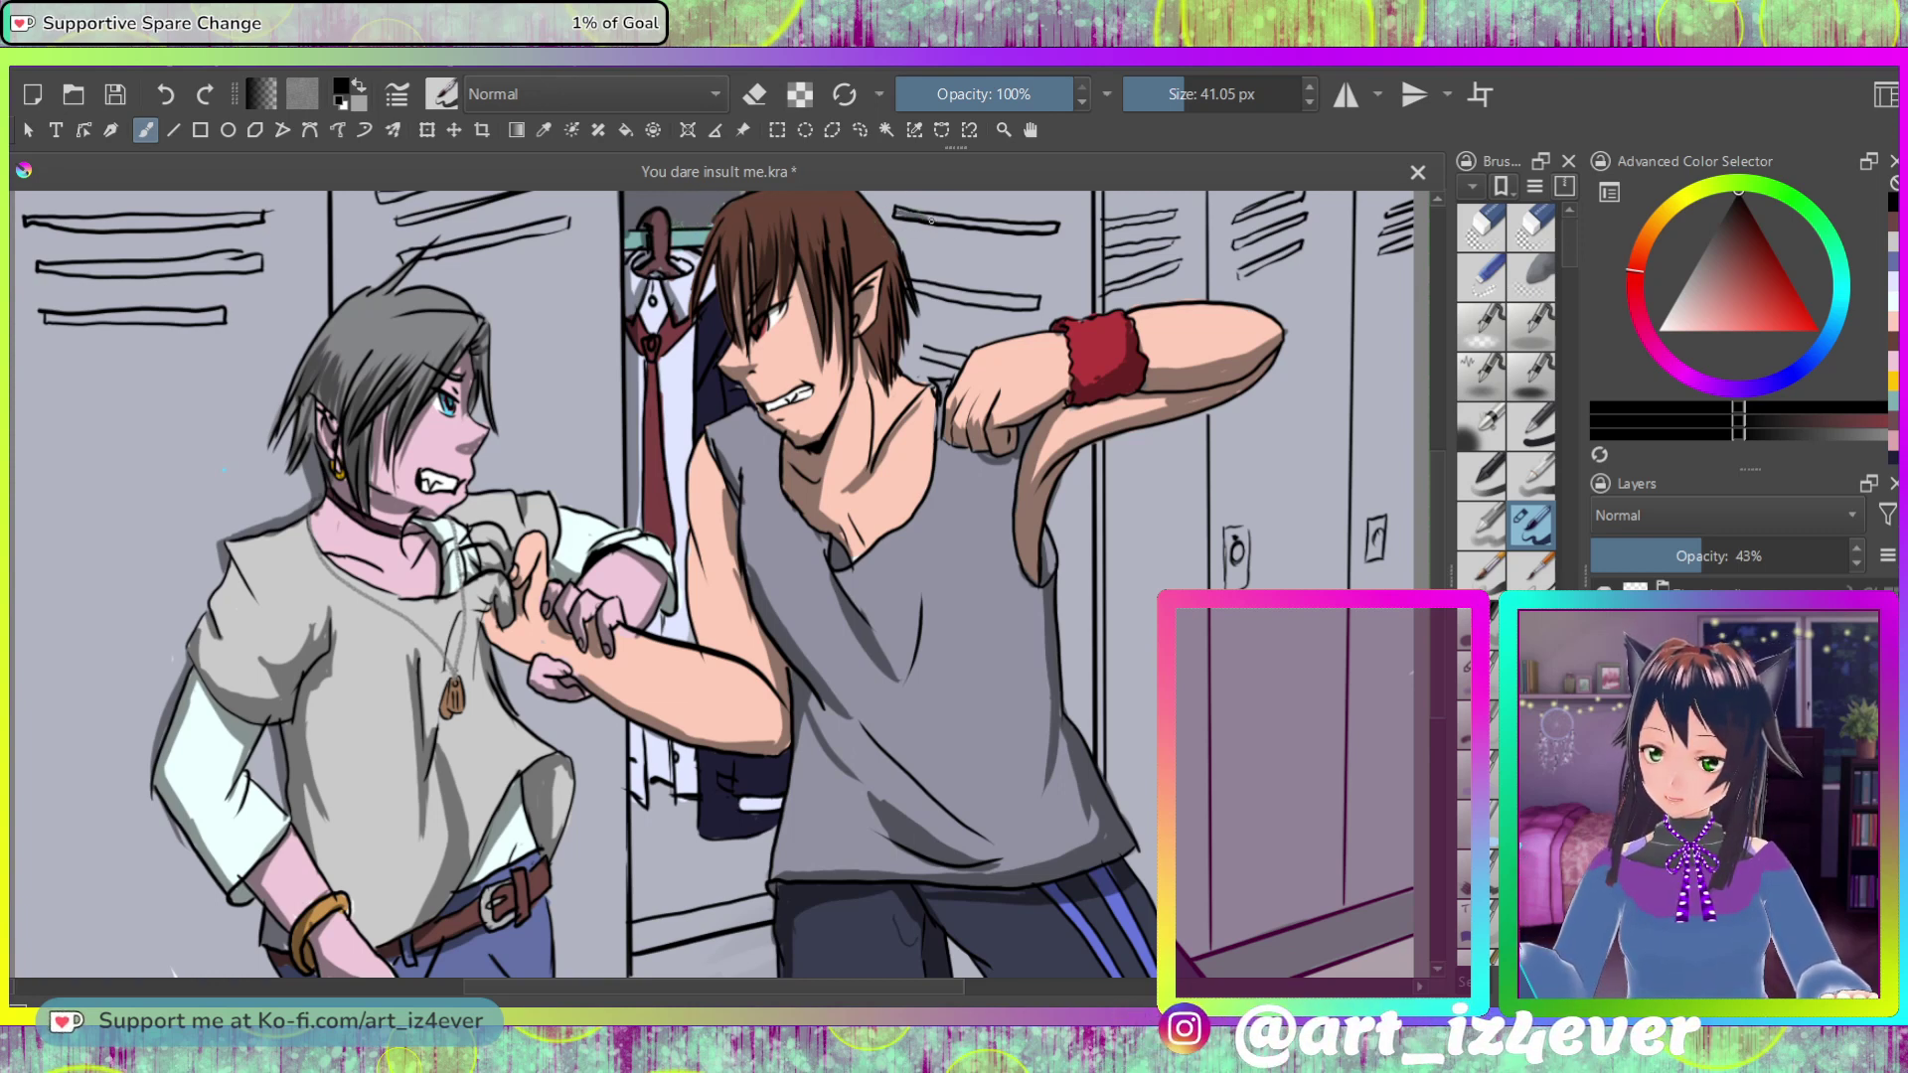
drag(904, 212, 1036, 226)
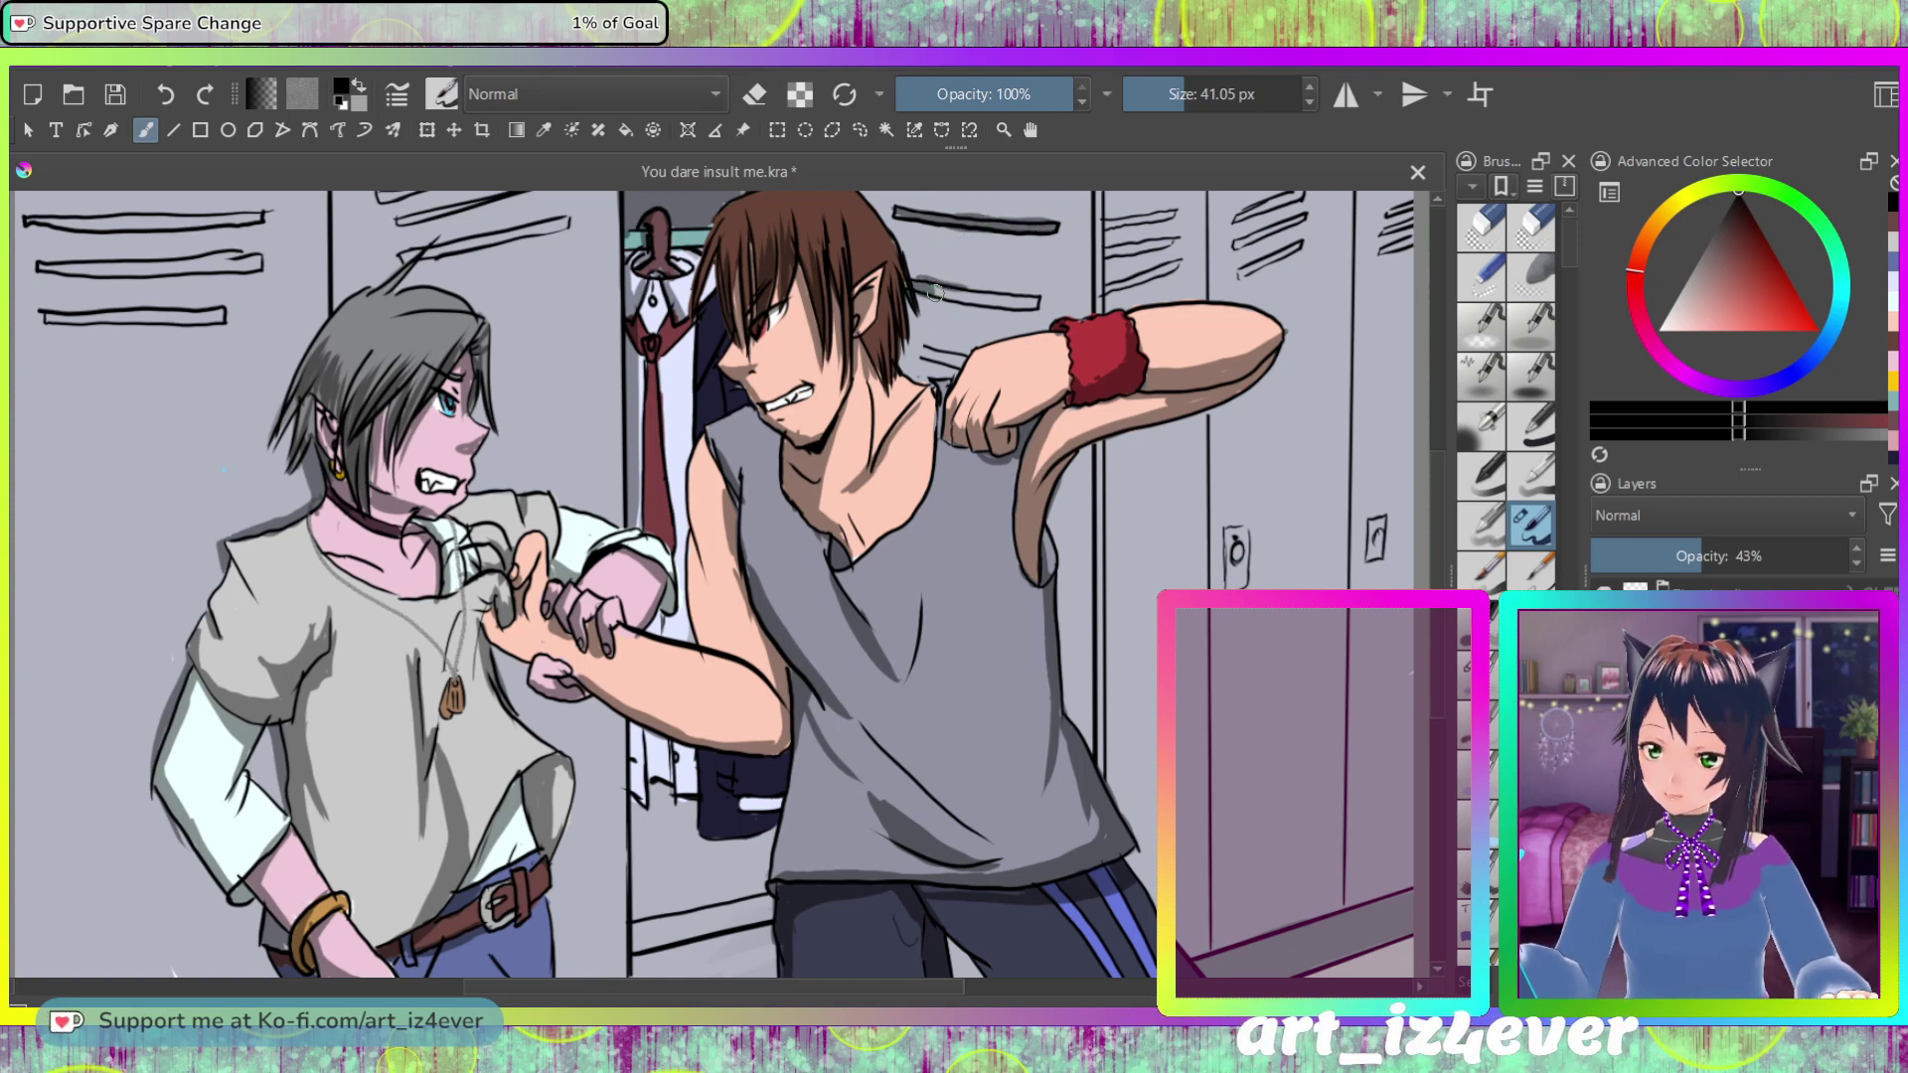
drag(925, 283, 1003, 299)
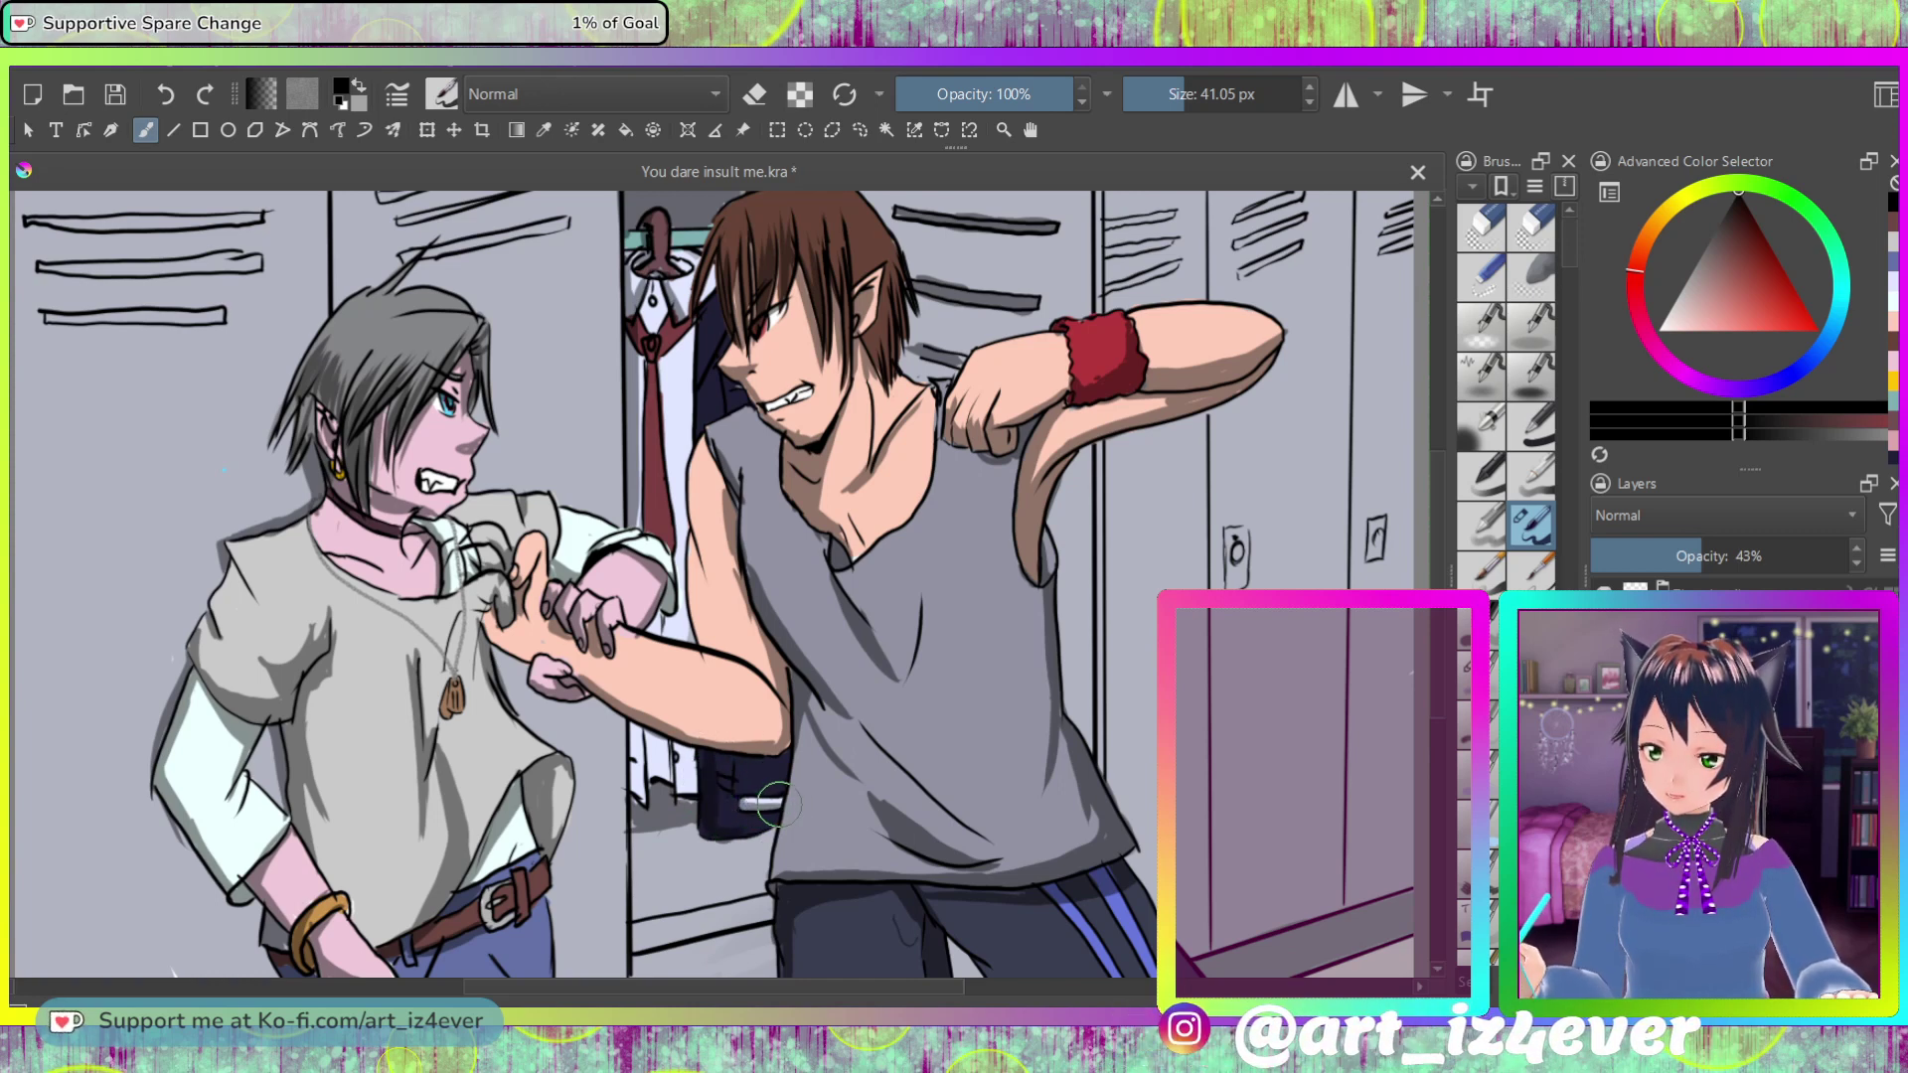
Step: Shade the clothes hanging in the open locker: the dark jacket's light strip, the white shirt and the red tie
drag(755, 795, 796, 795)
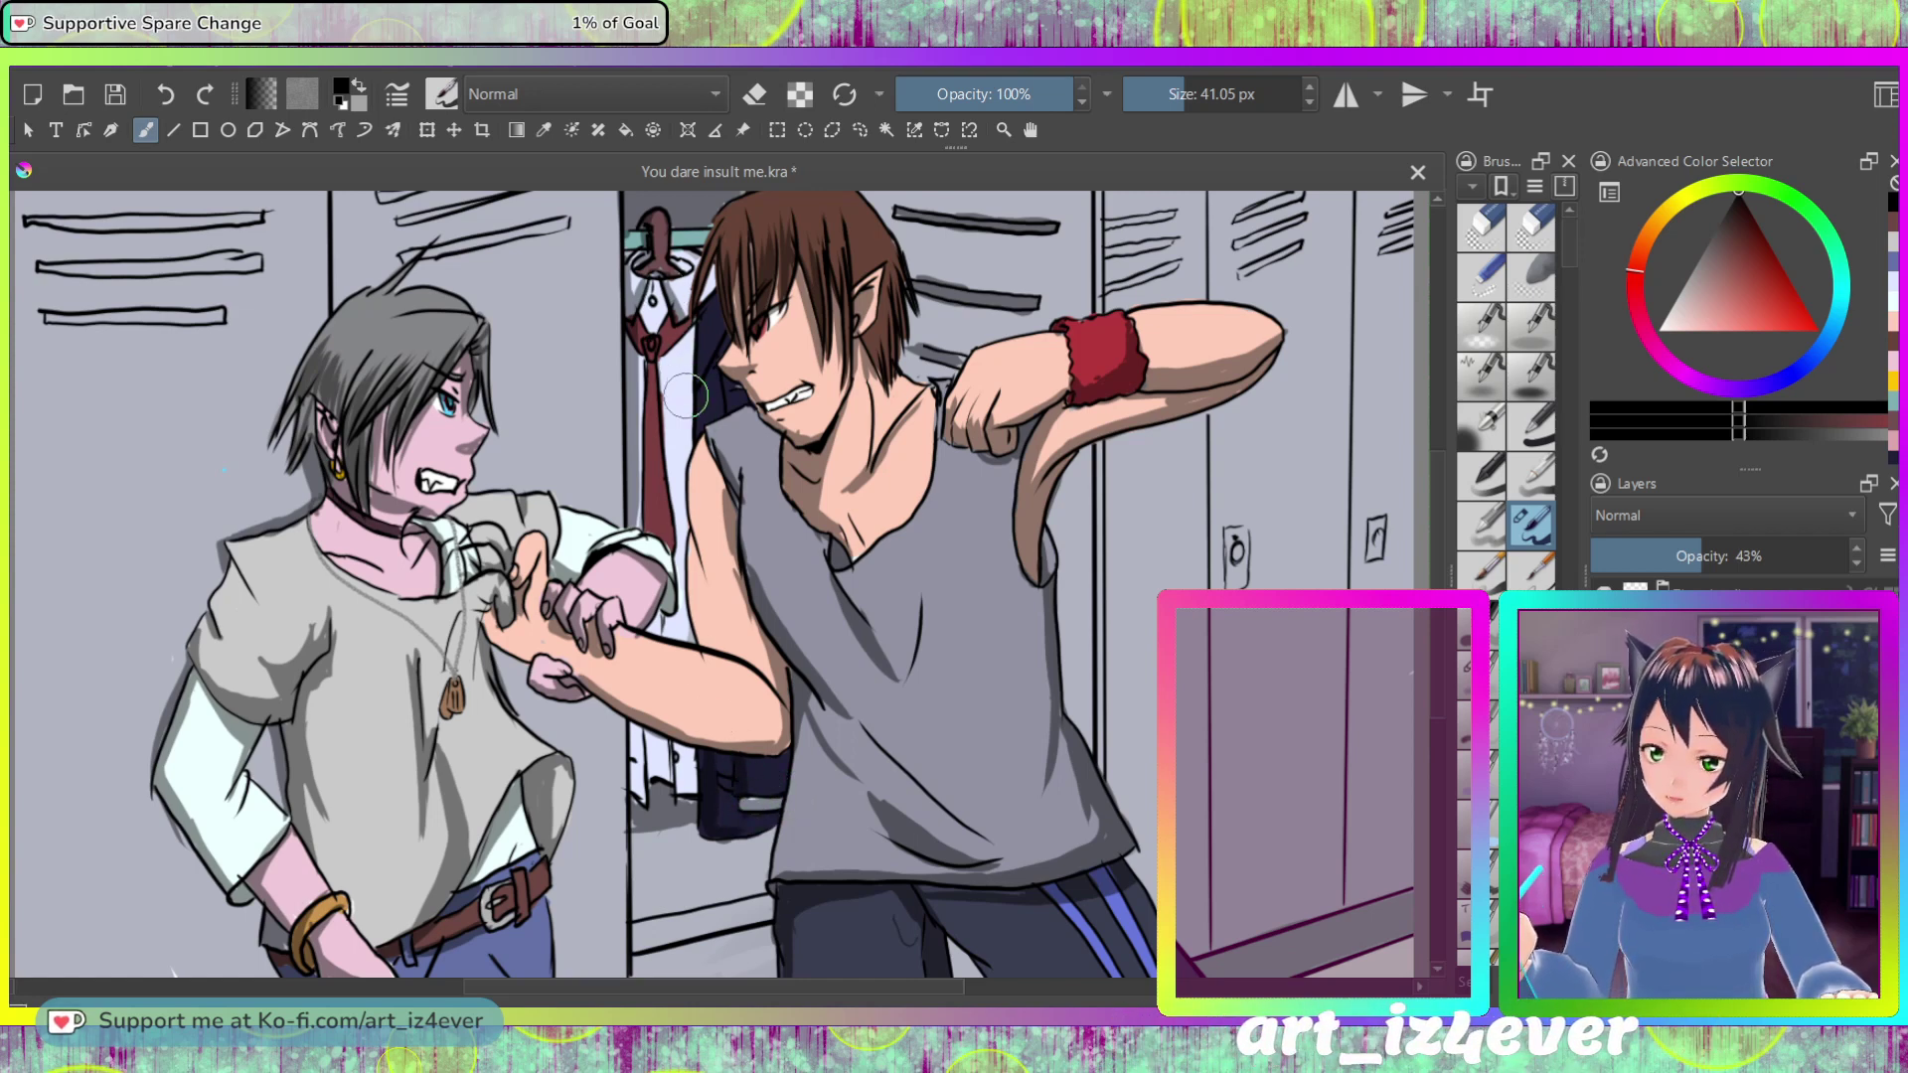
drag(684, 383, 691, 467)
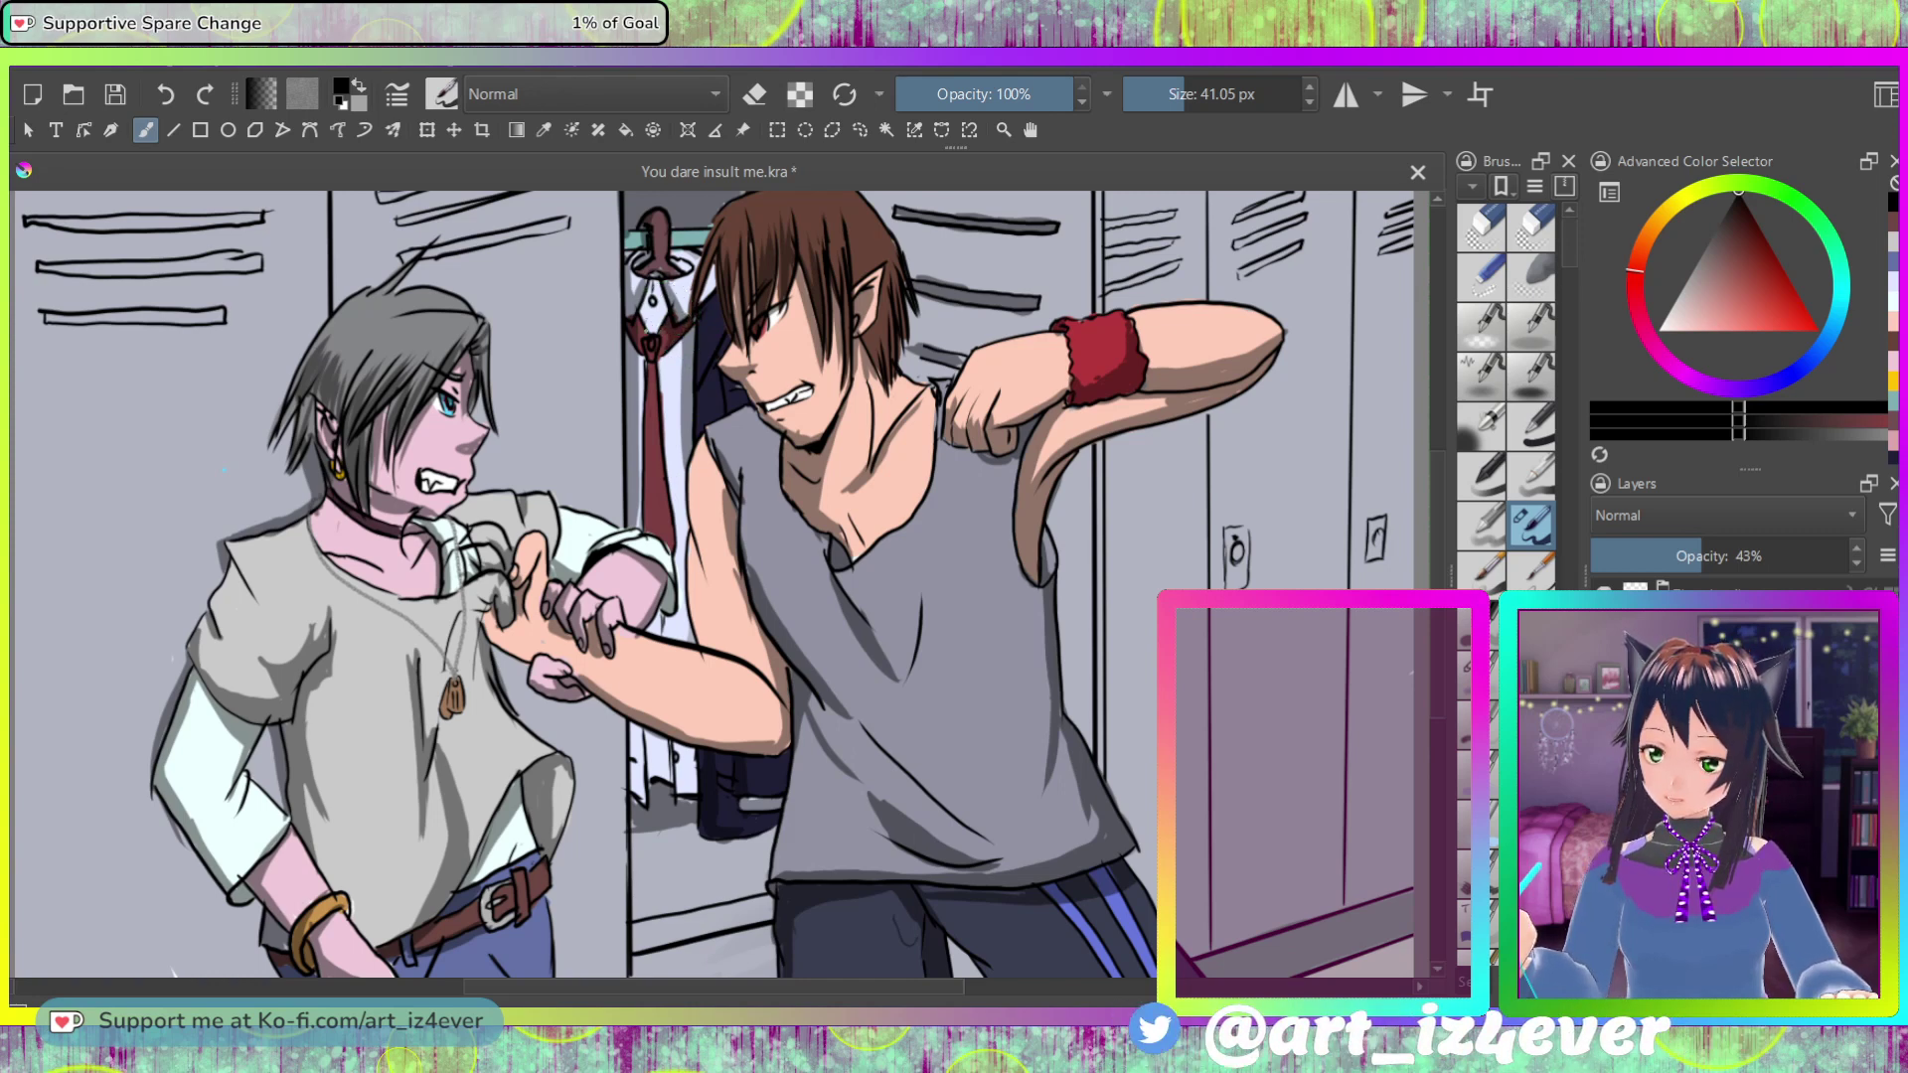
drag(652, 363, 641, 528)
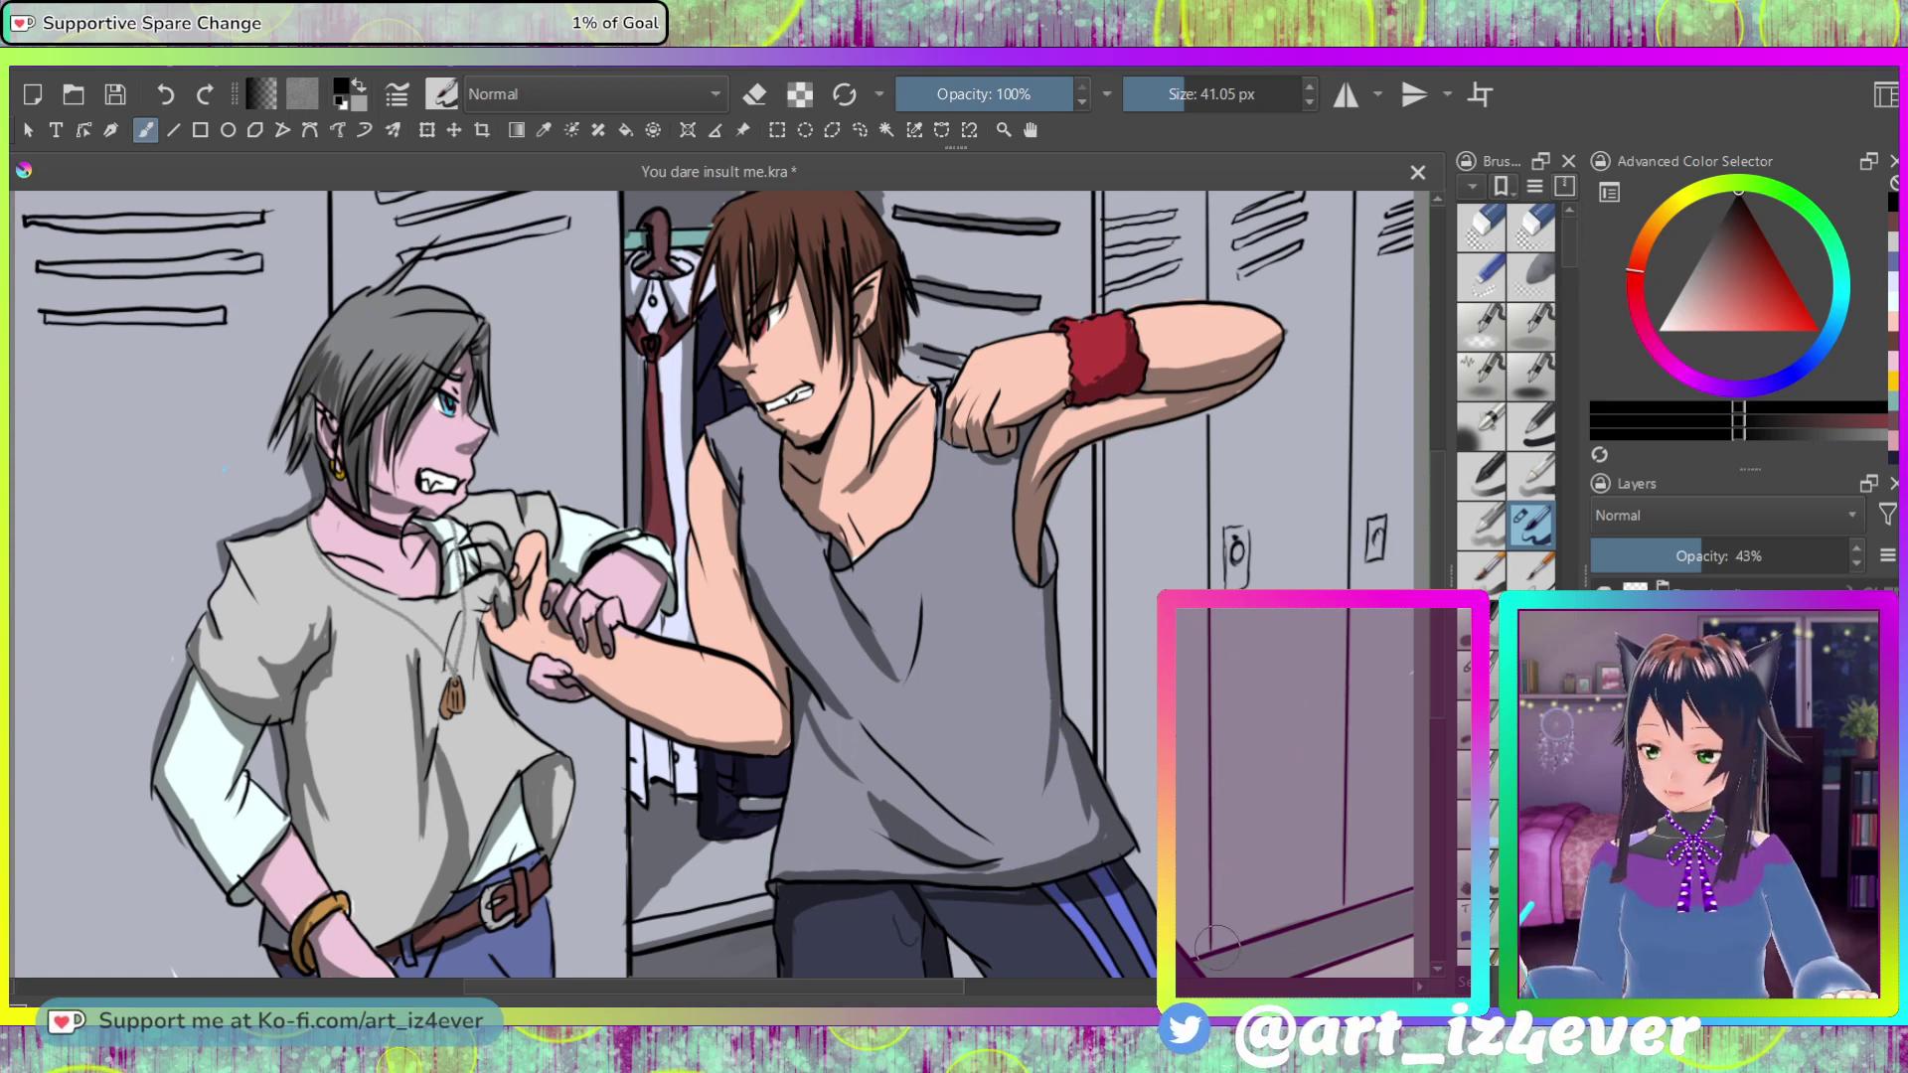
Step: Shade the bottom edge of the lockers behind the brown-haired character and the floor beneath them, trimming the overspill
drag(1201, 959, 1343, 903)
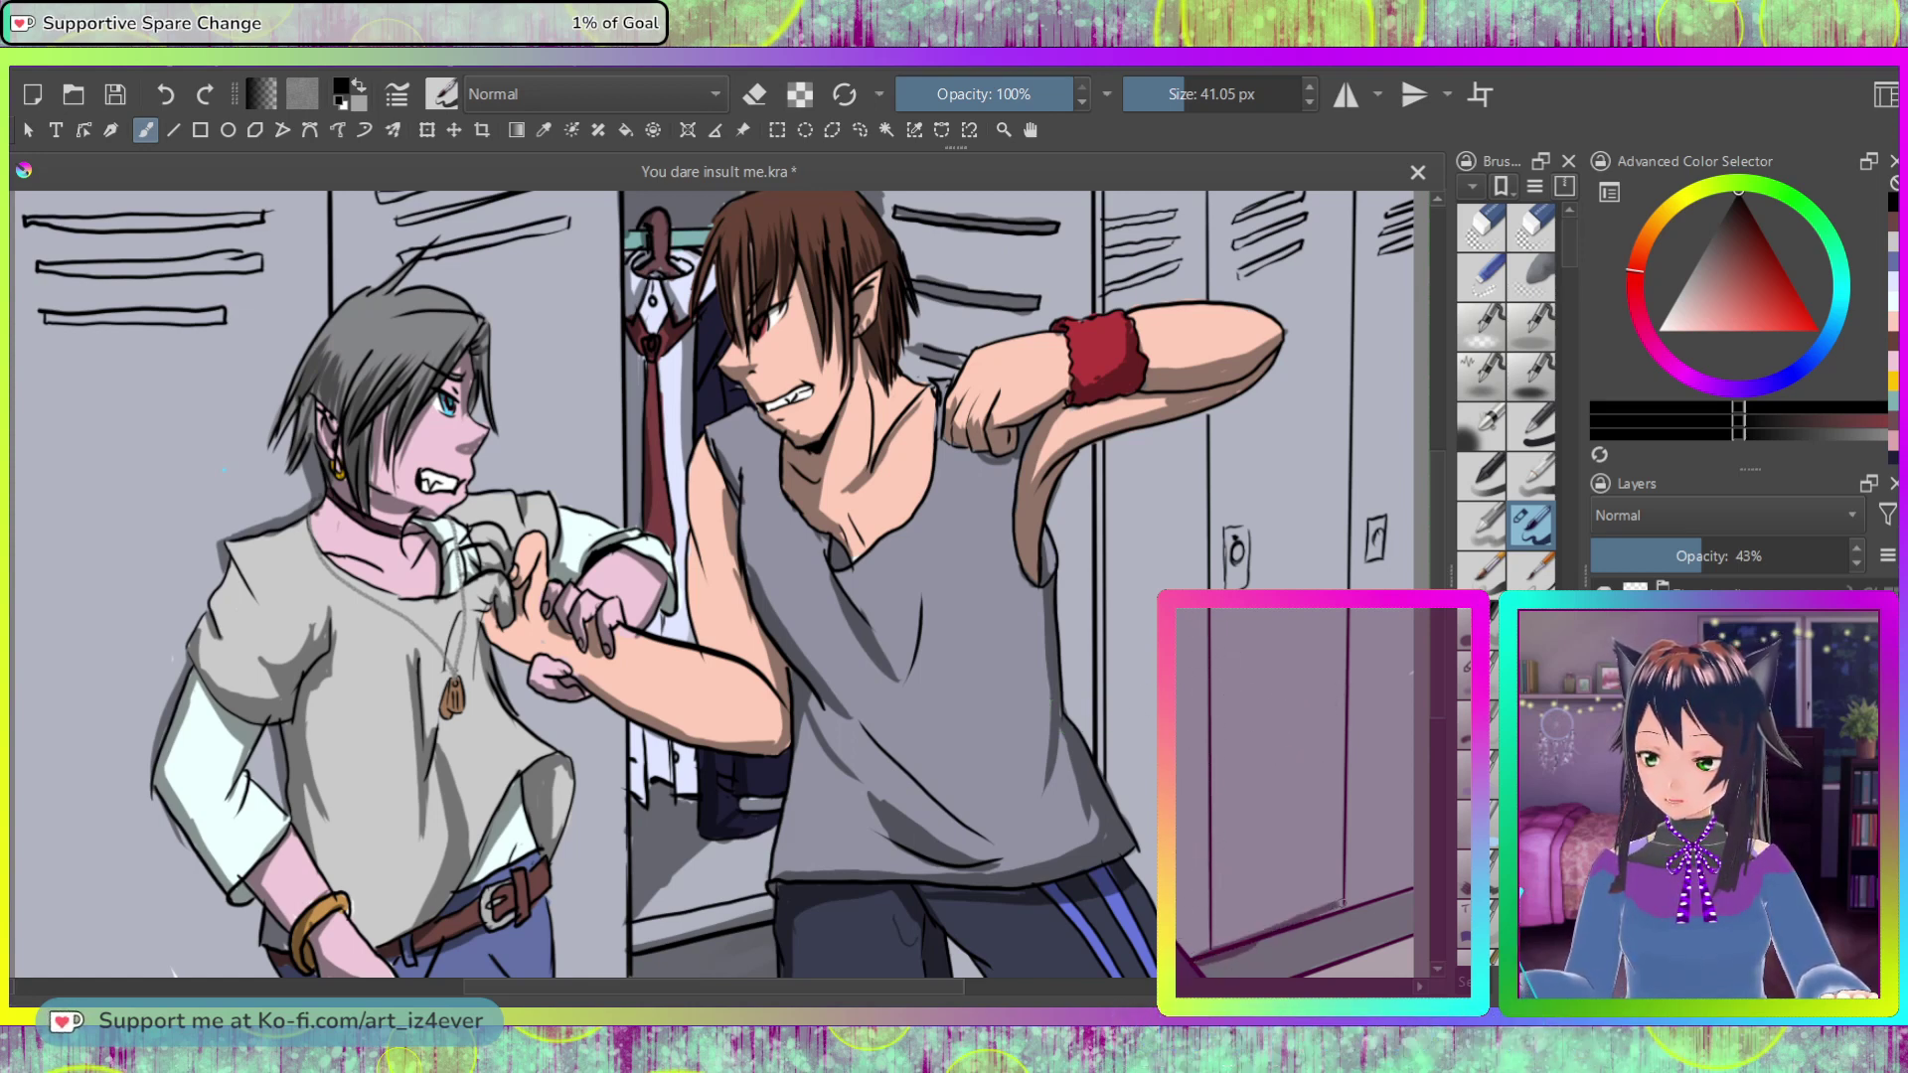
key(e)
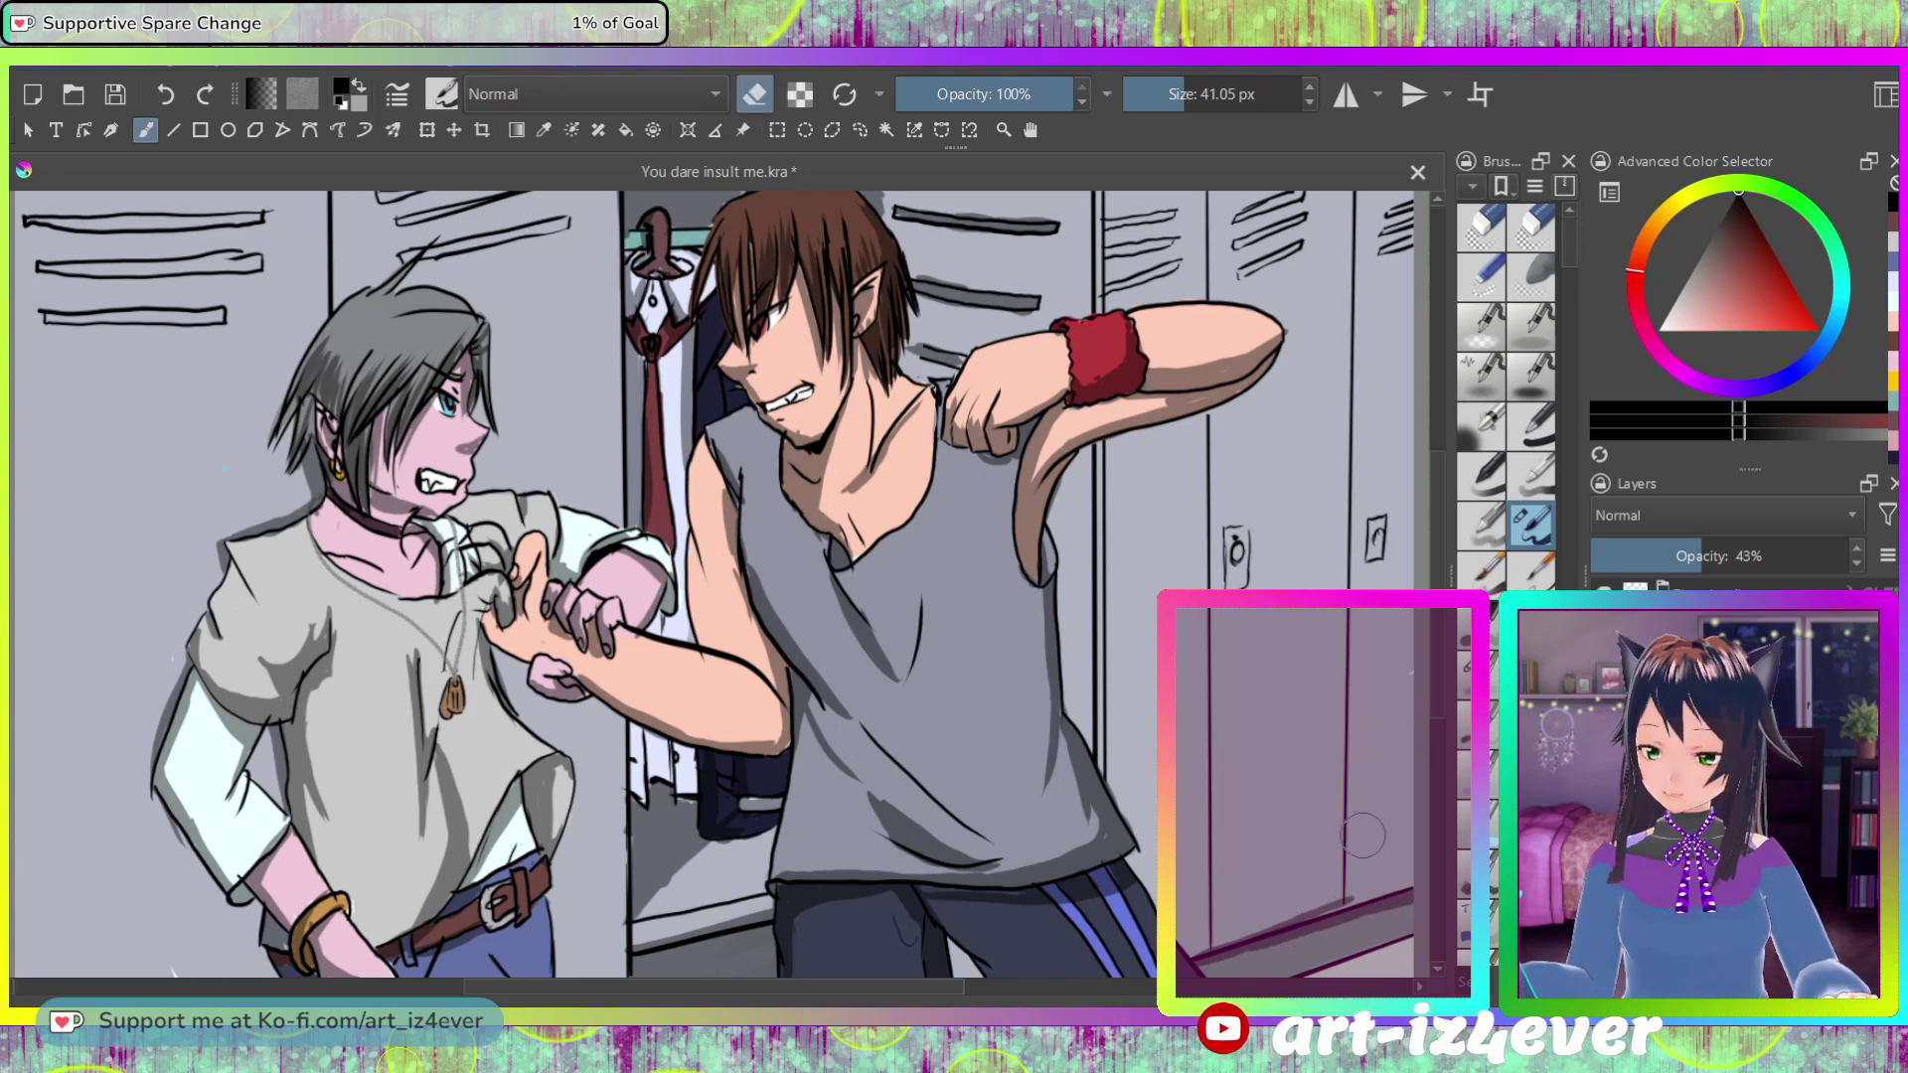
key(e)
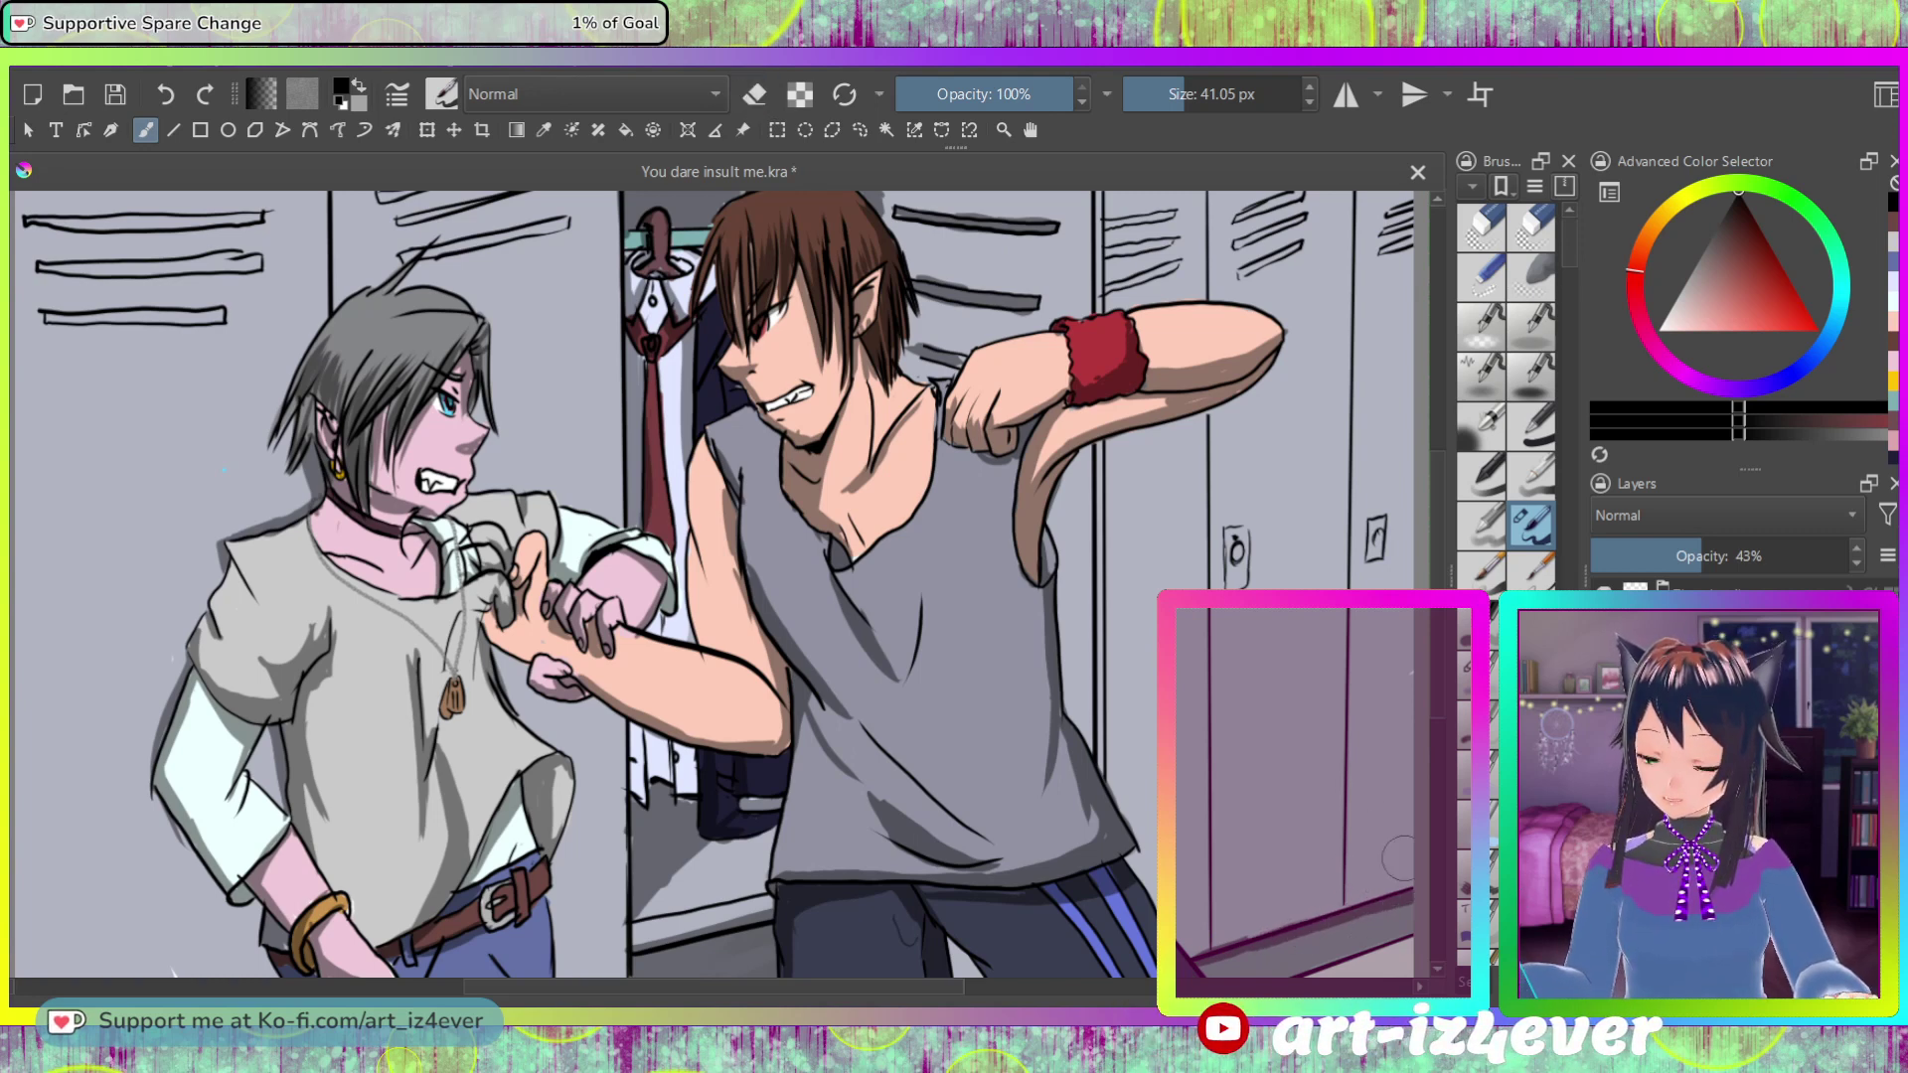
drag(1337, 969, 1411, 941)
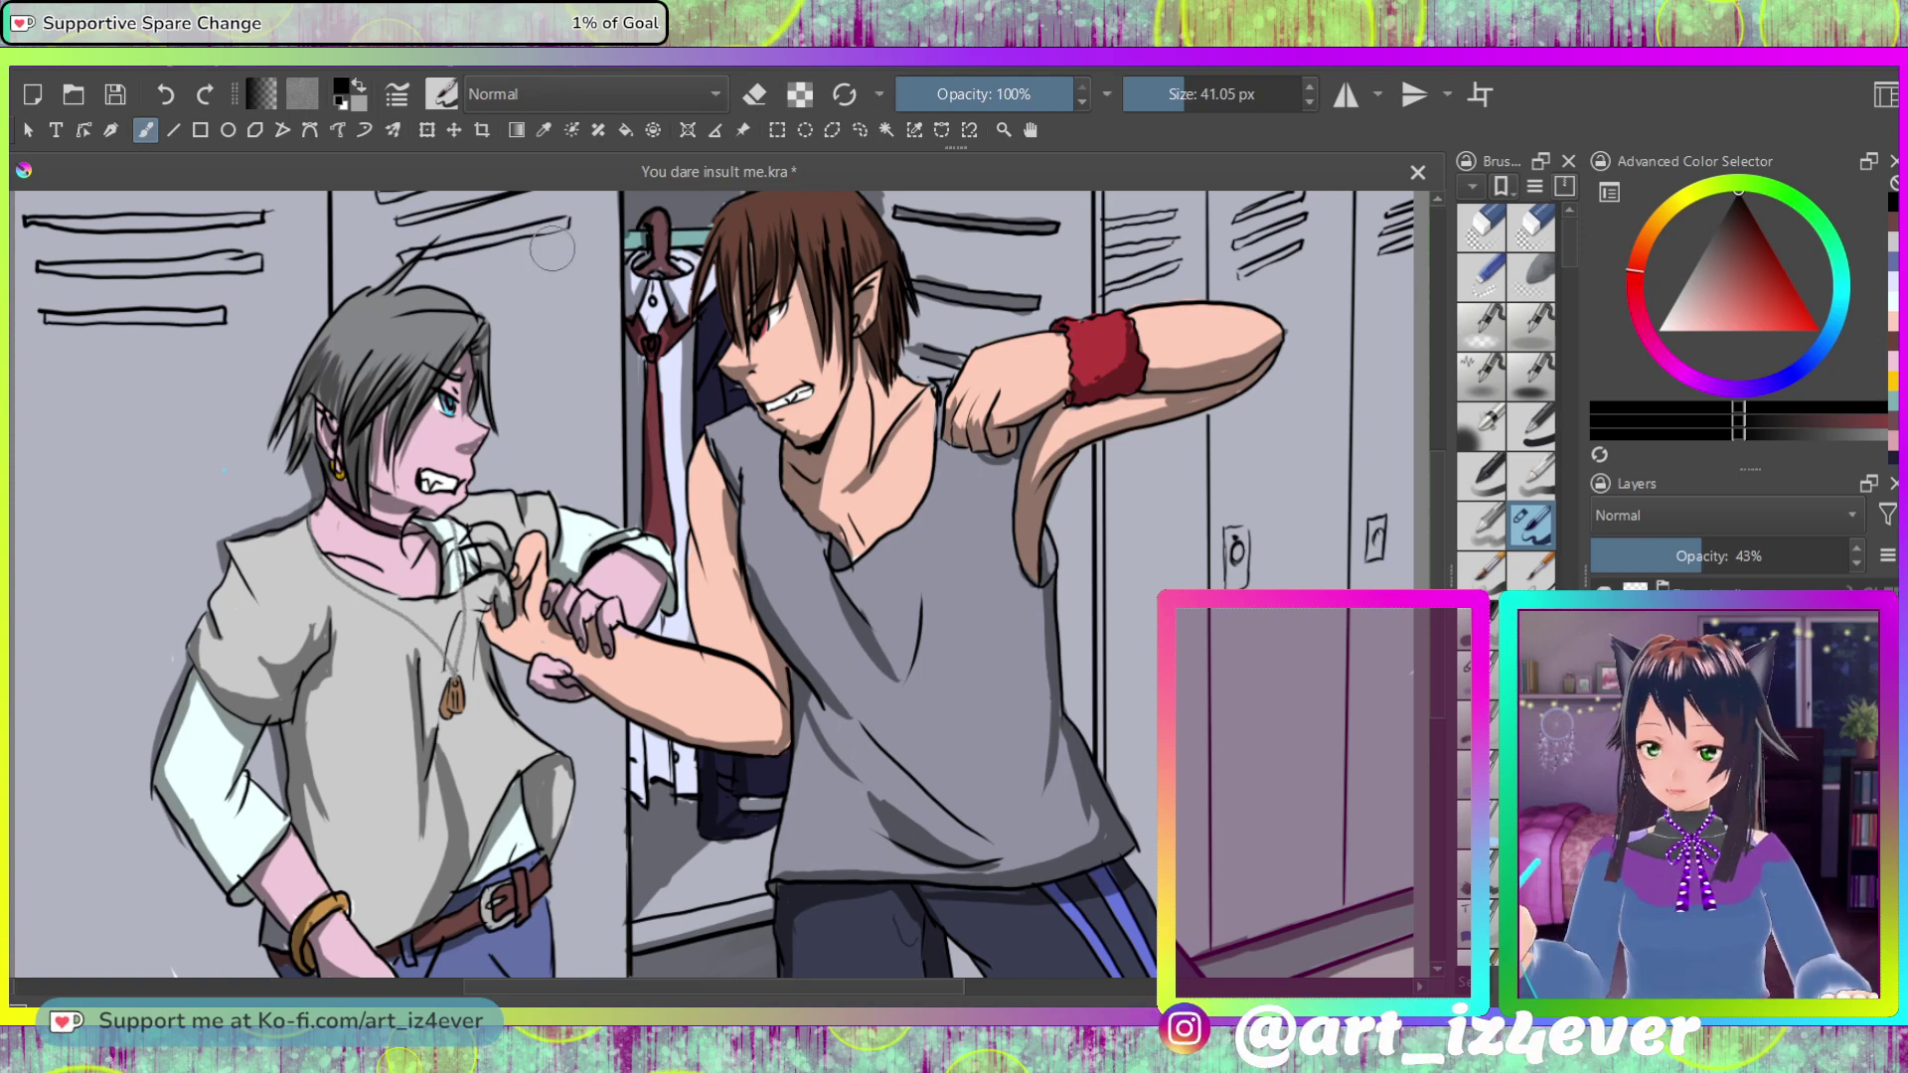
Step: Shade the locker vent slots above the grey-haired character's head and the lowest vent slot on the locker behind him
drag(413, 254, 569, 224)
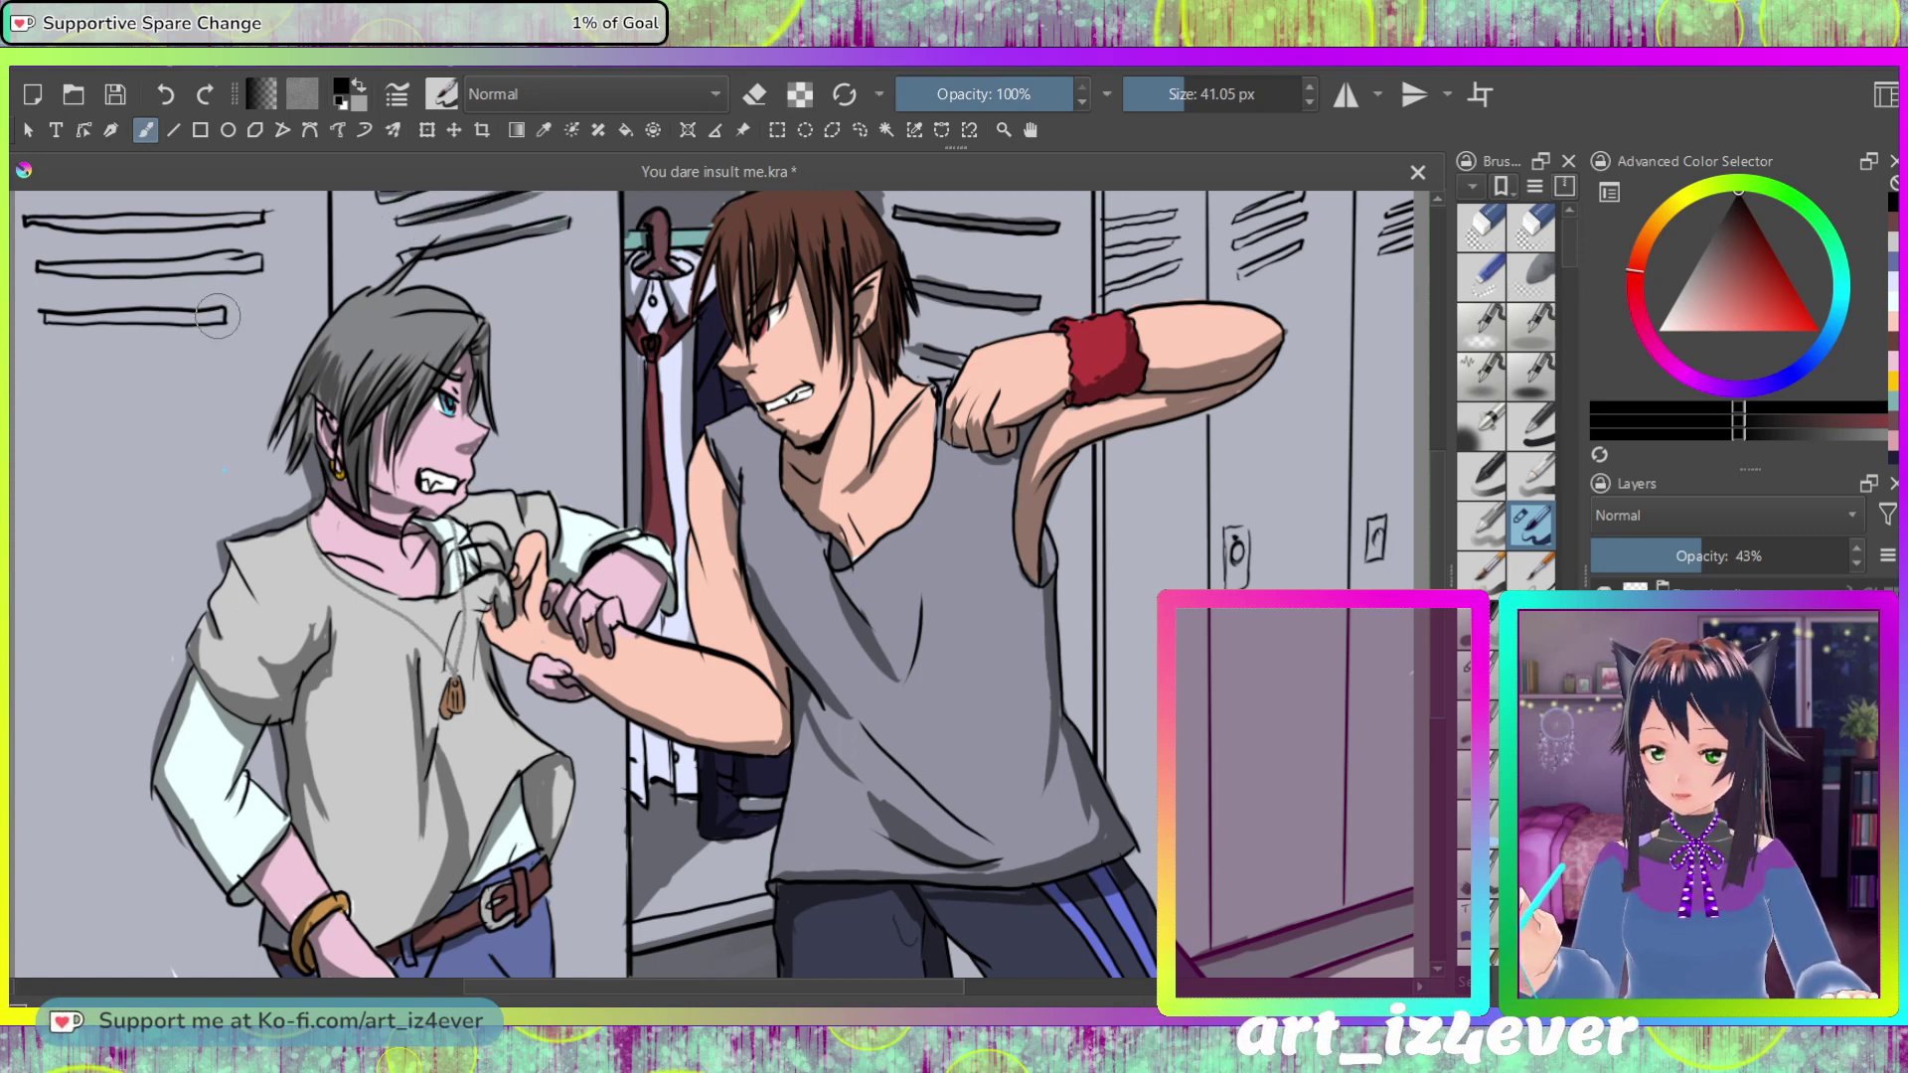
drag(167, 315, 105, 317)
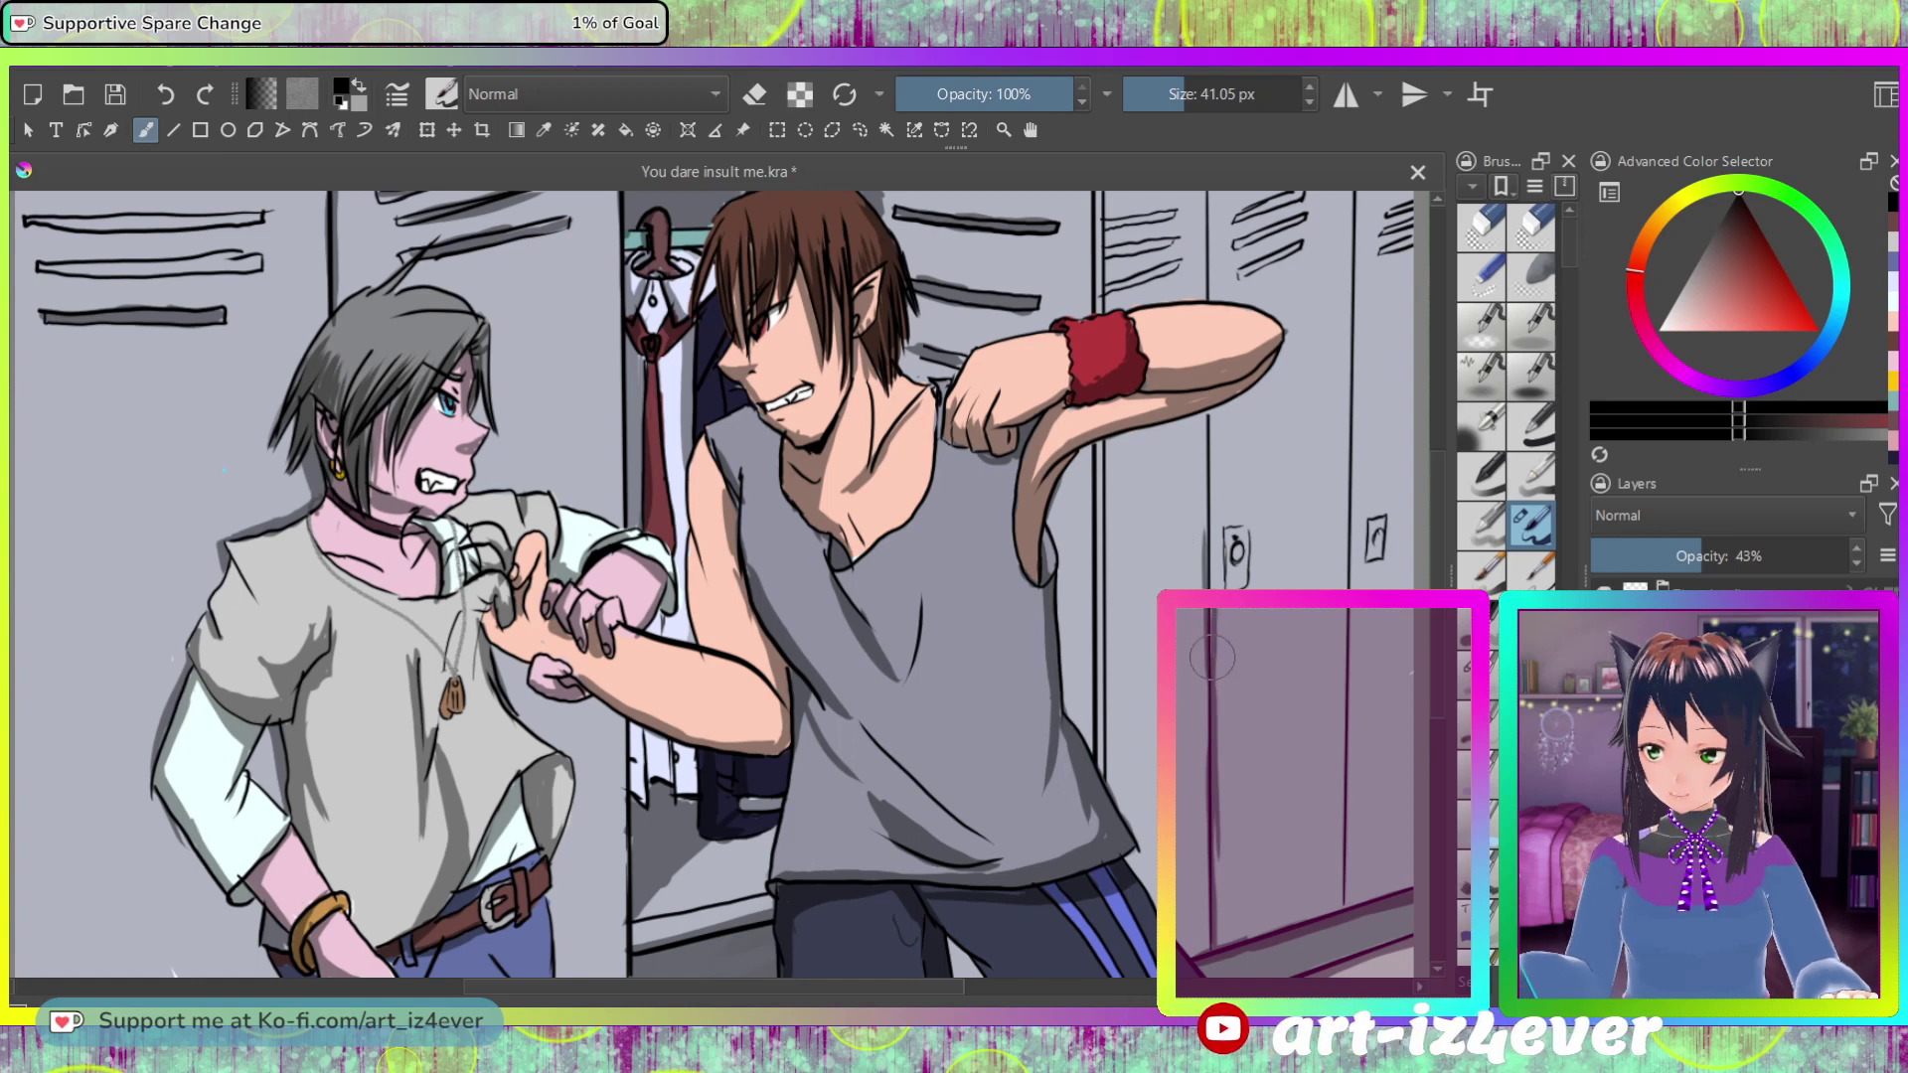
Step: Shade the door seam, vent slots and handles of the closed lockers behind the brown-haired character's raised arm
drag(1208, 572, 1210, 410)
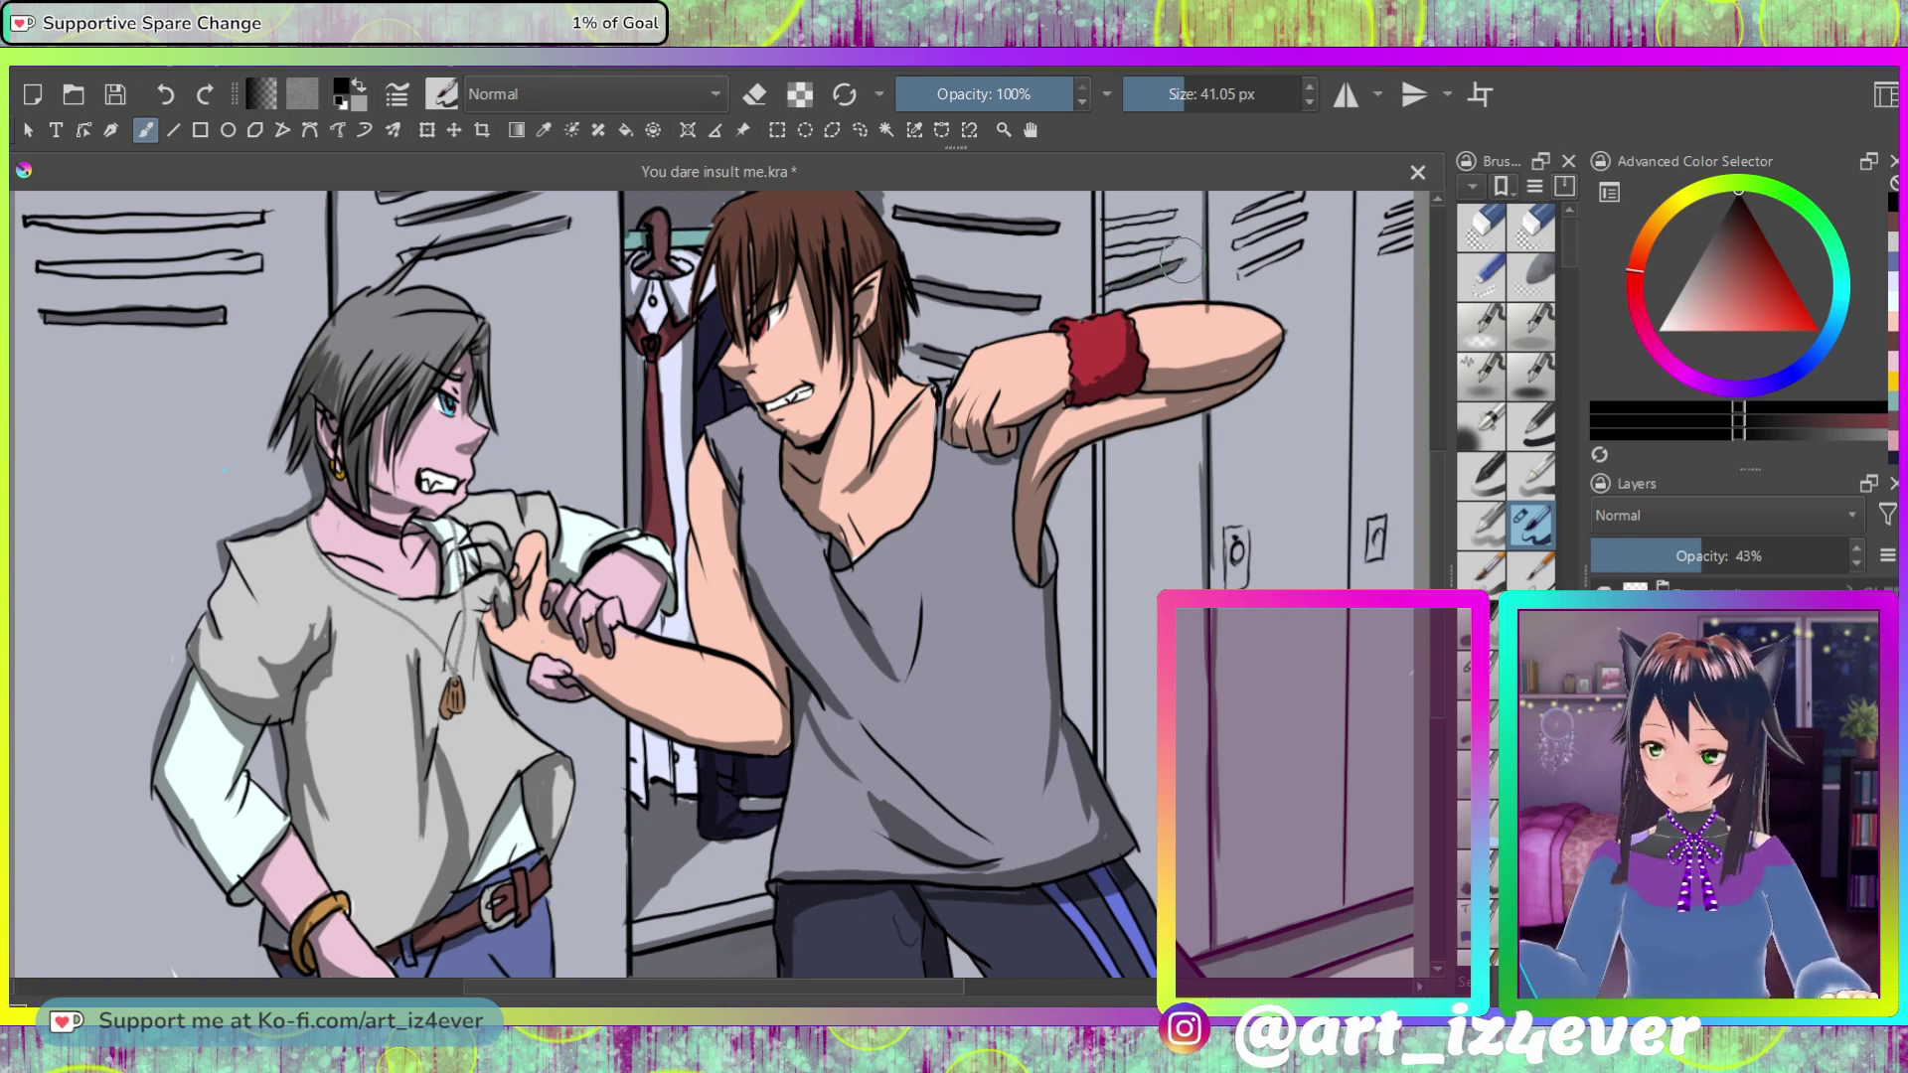
drag(1100, 254, 1131, 251)
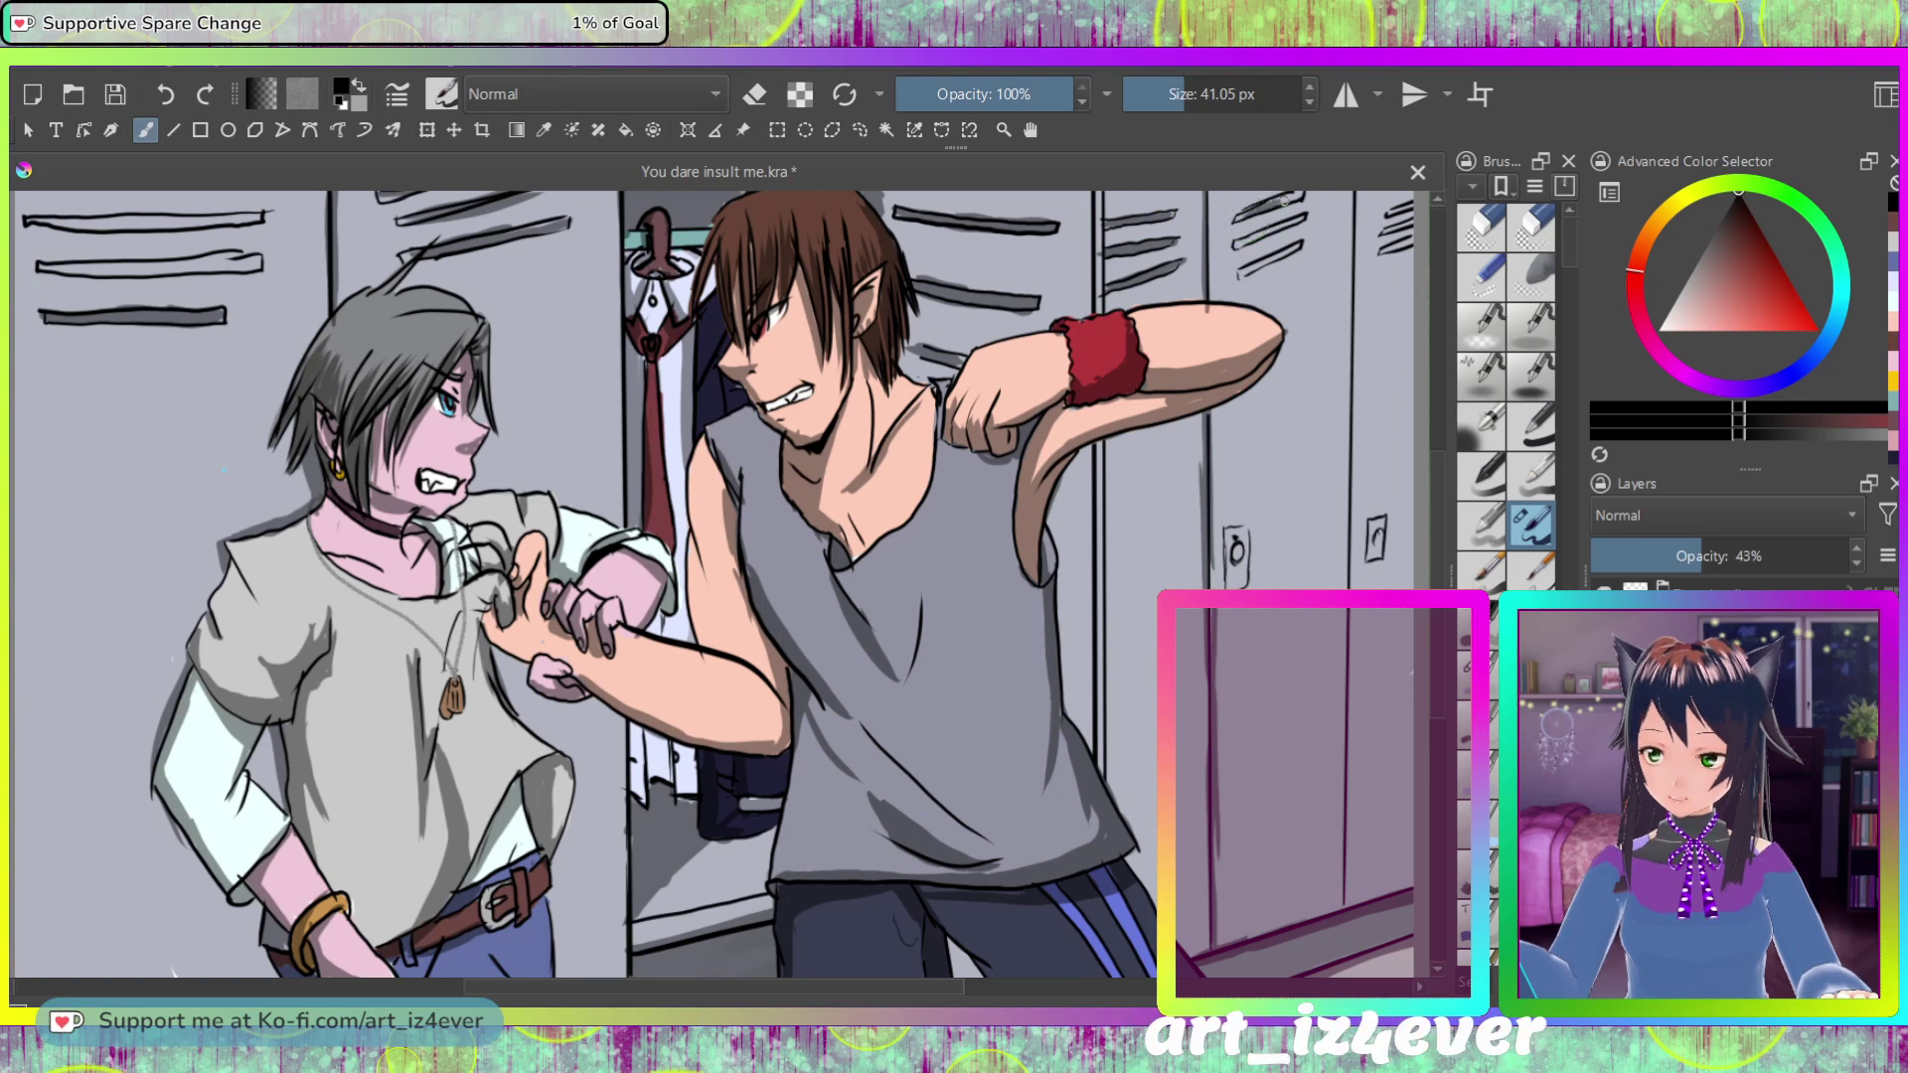
mouse_move(1242, 242)
mouse_down()
mouse_move(1283, 226)
mouse_move(1232, 278)
mouse_up()
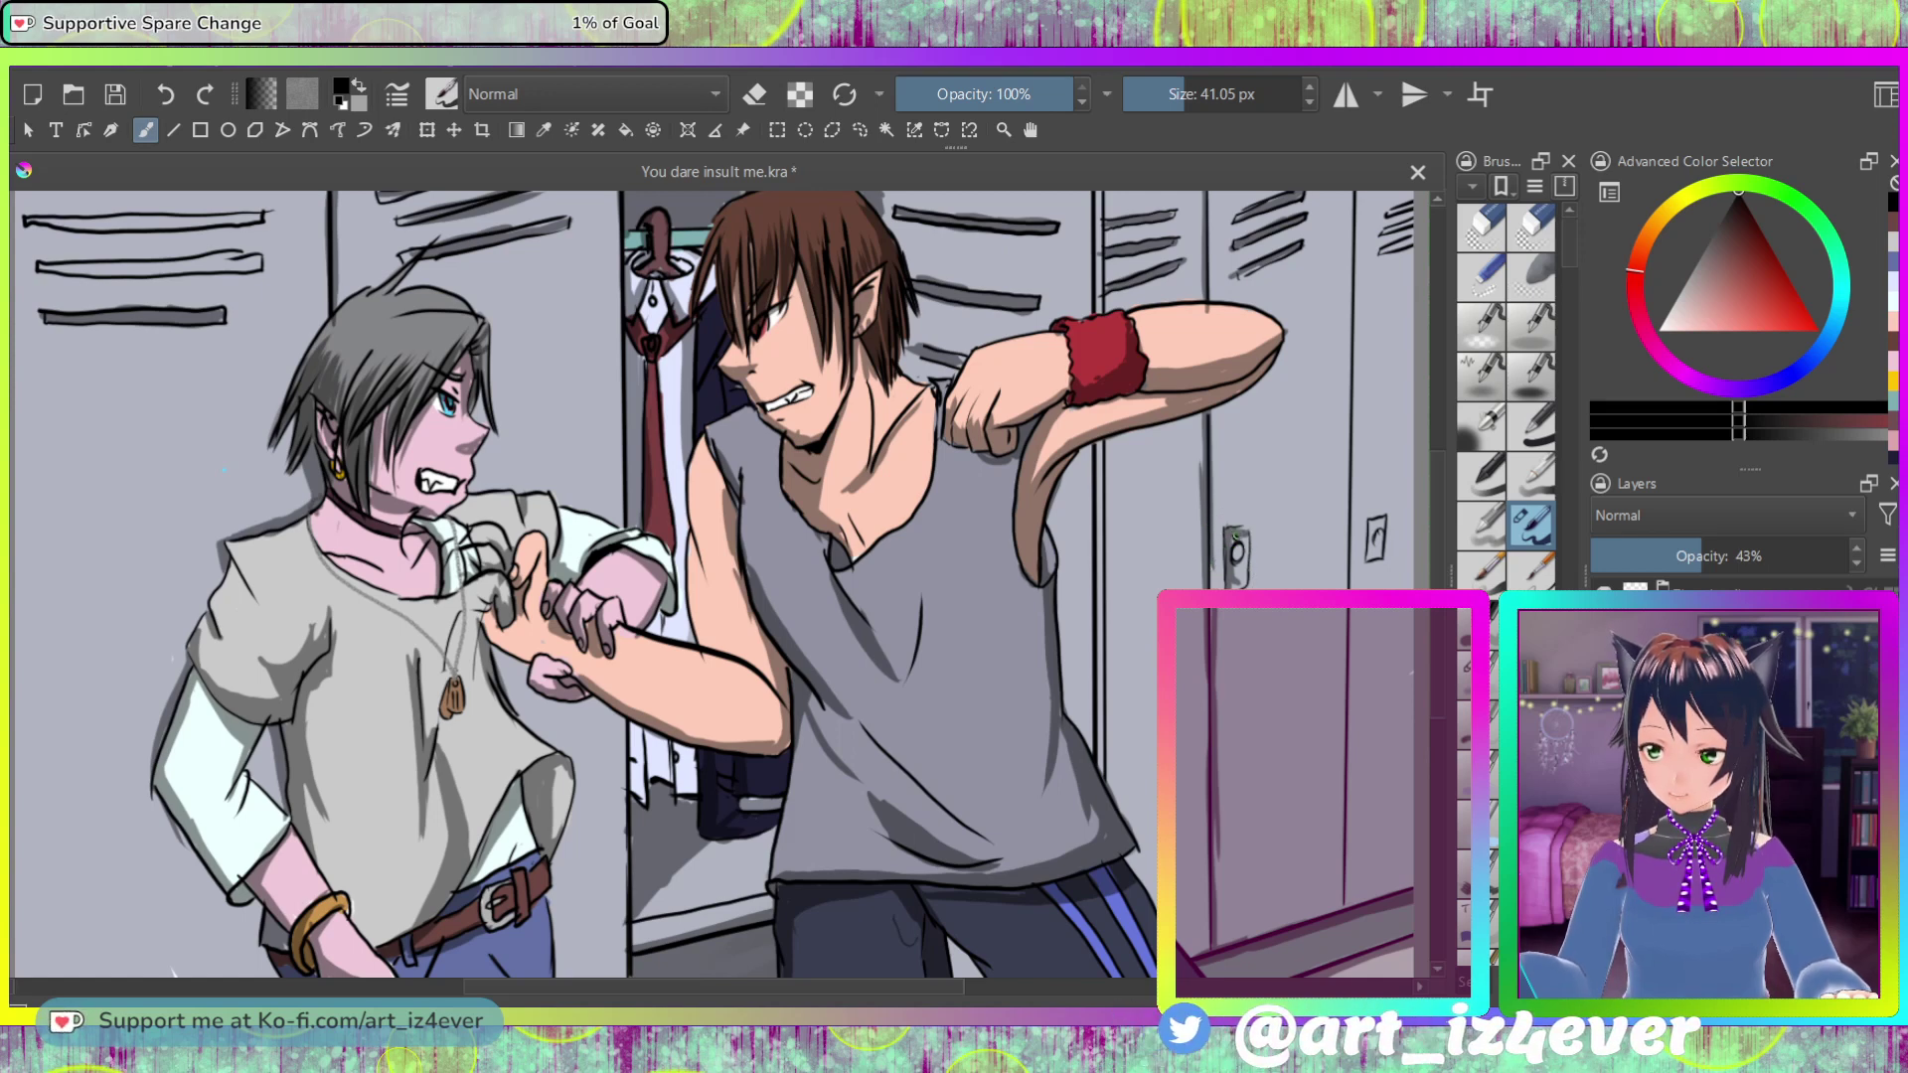
drag(1384, 519, 1372, 535)
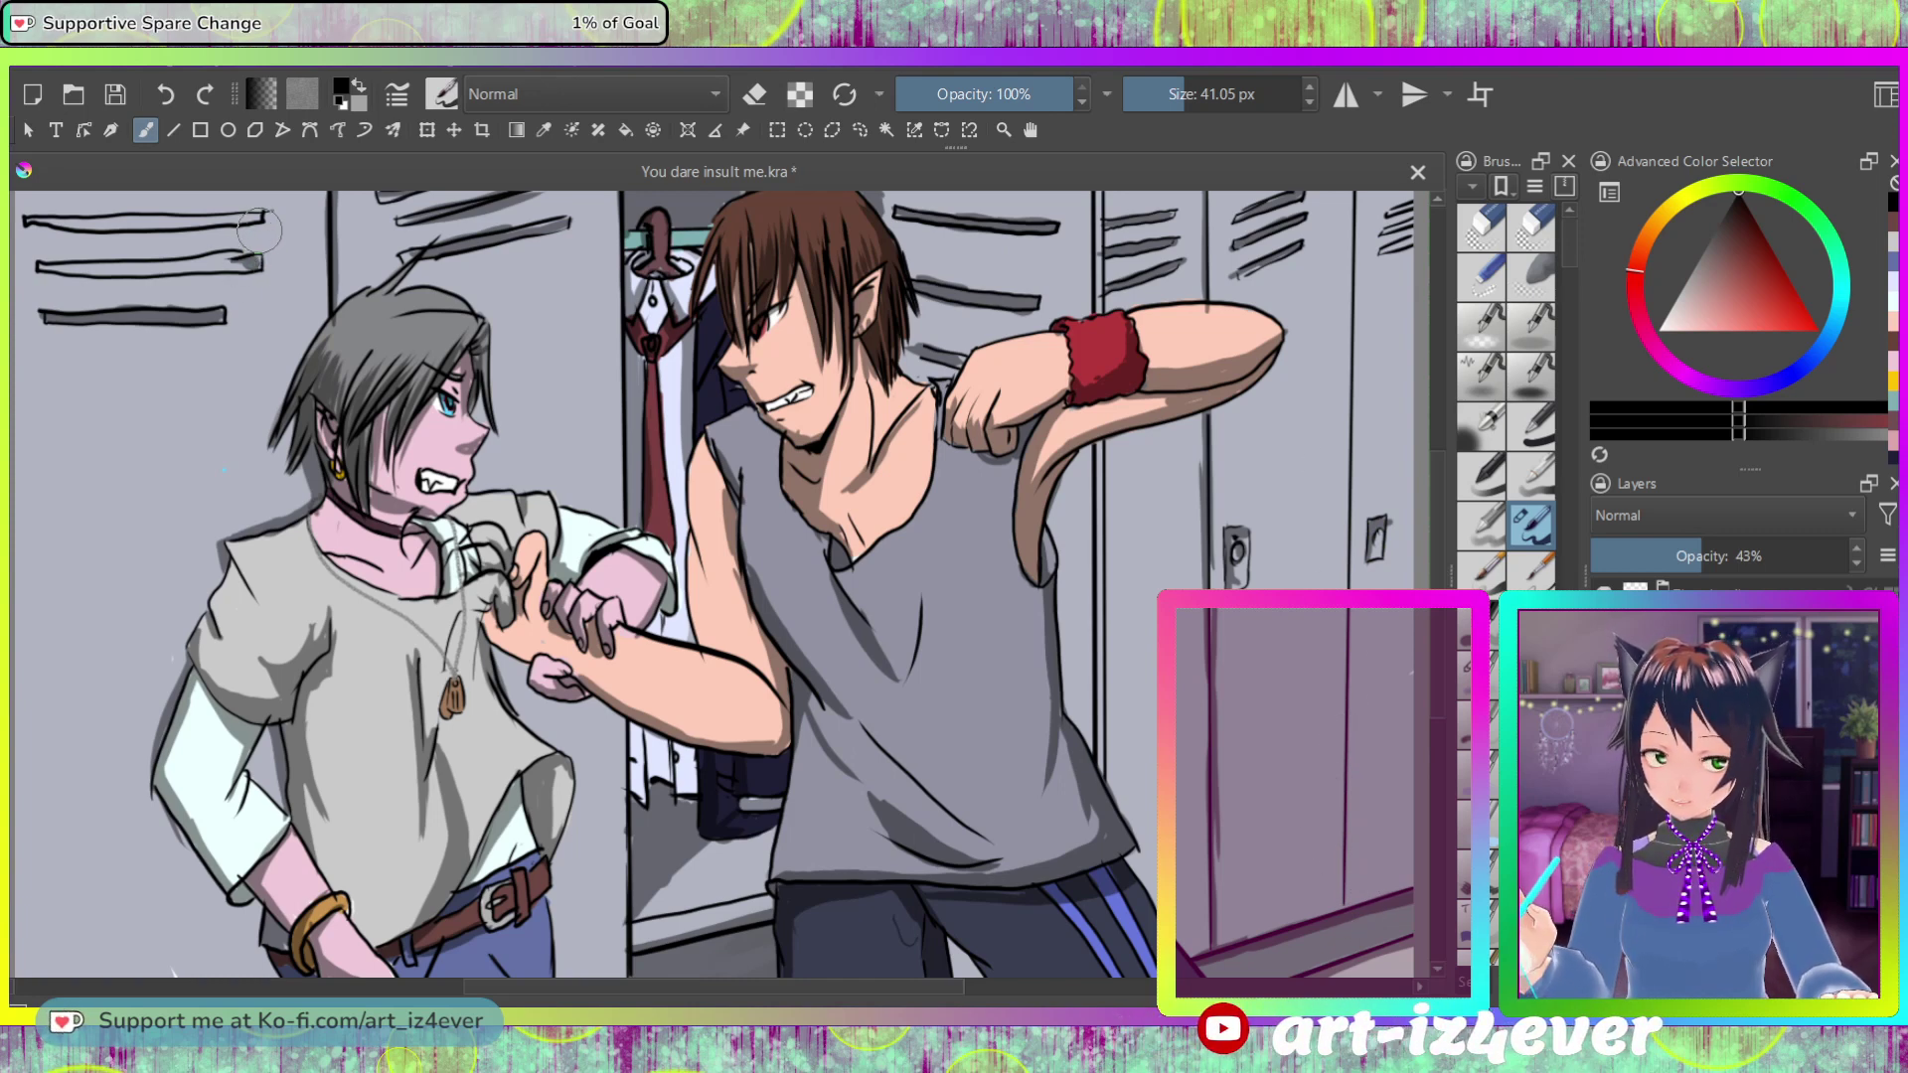
Step: Shade the two upper vent slots on the locker behind the grey-haired character
drag(227, 254, 94, 266)
drag(159, 273, 181, 271)
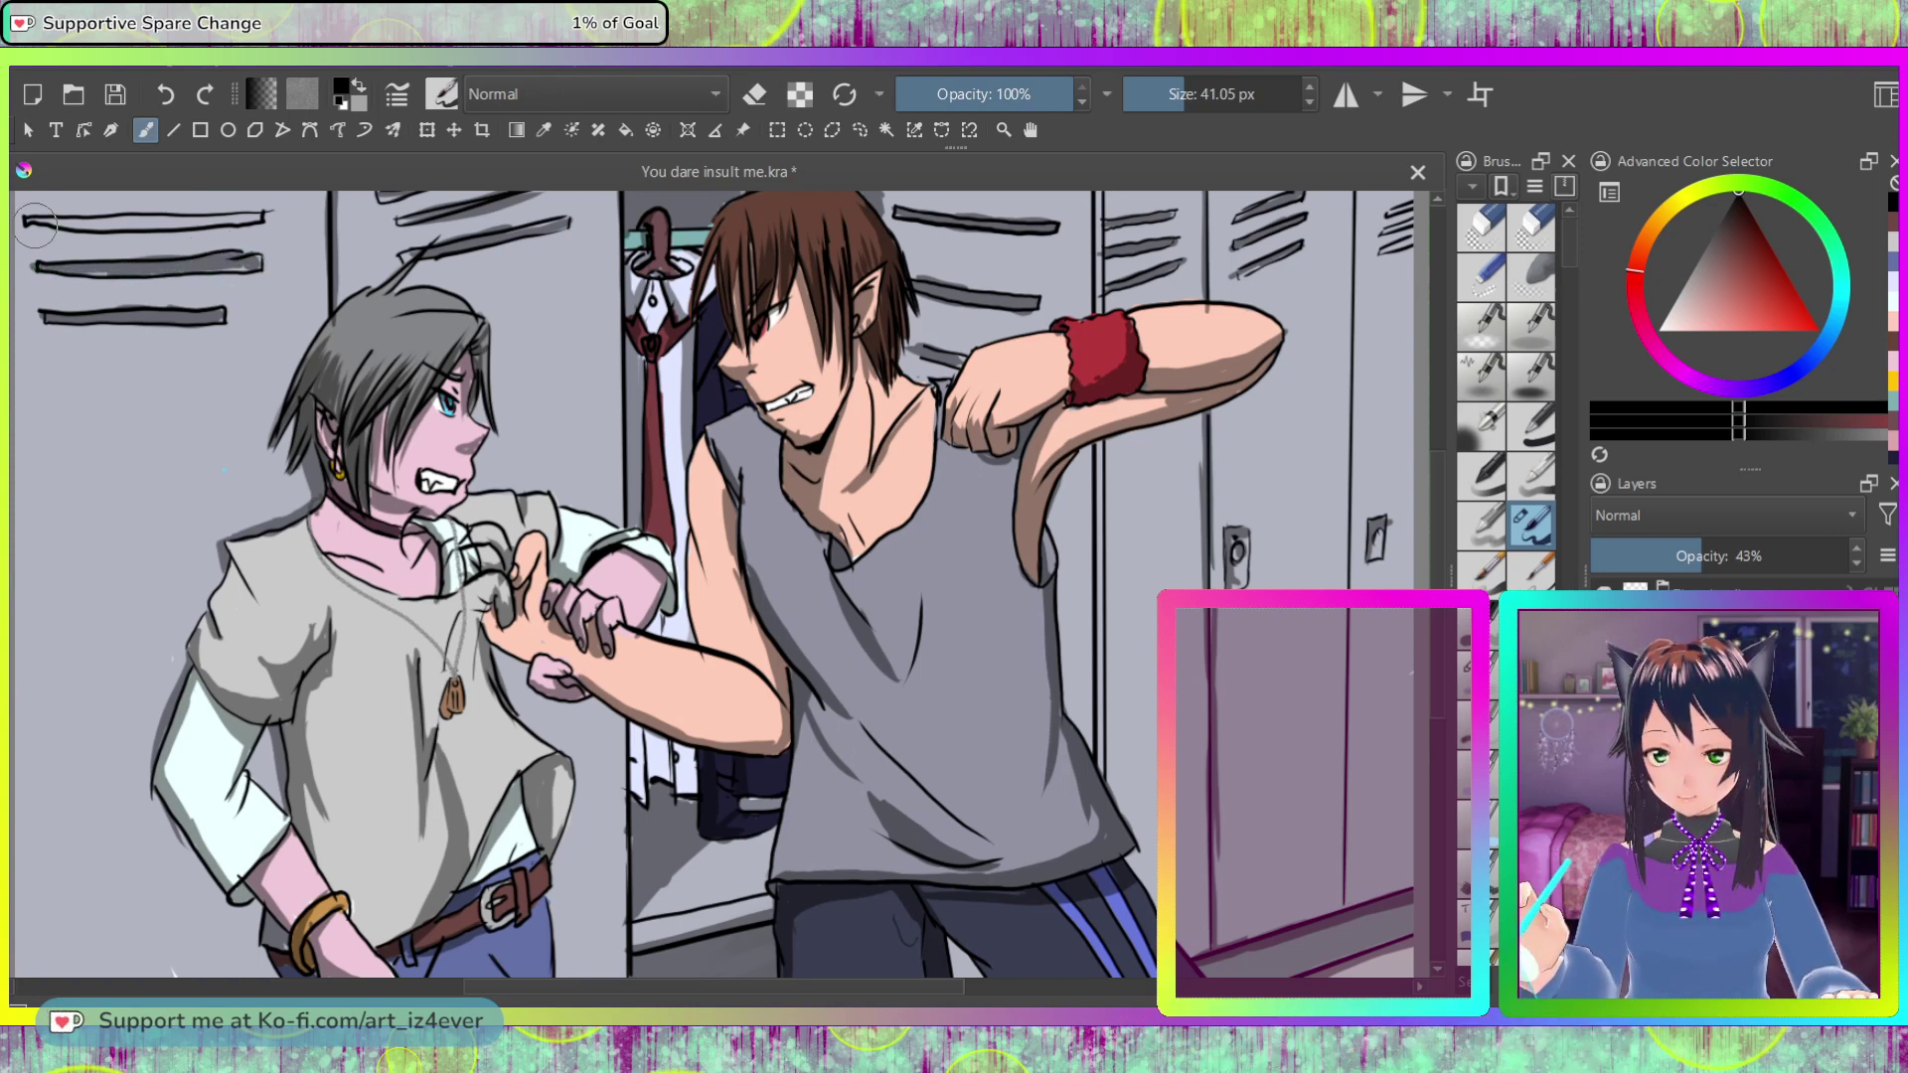
drag(30, 221, 211, 220)
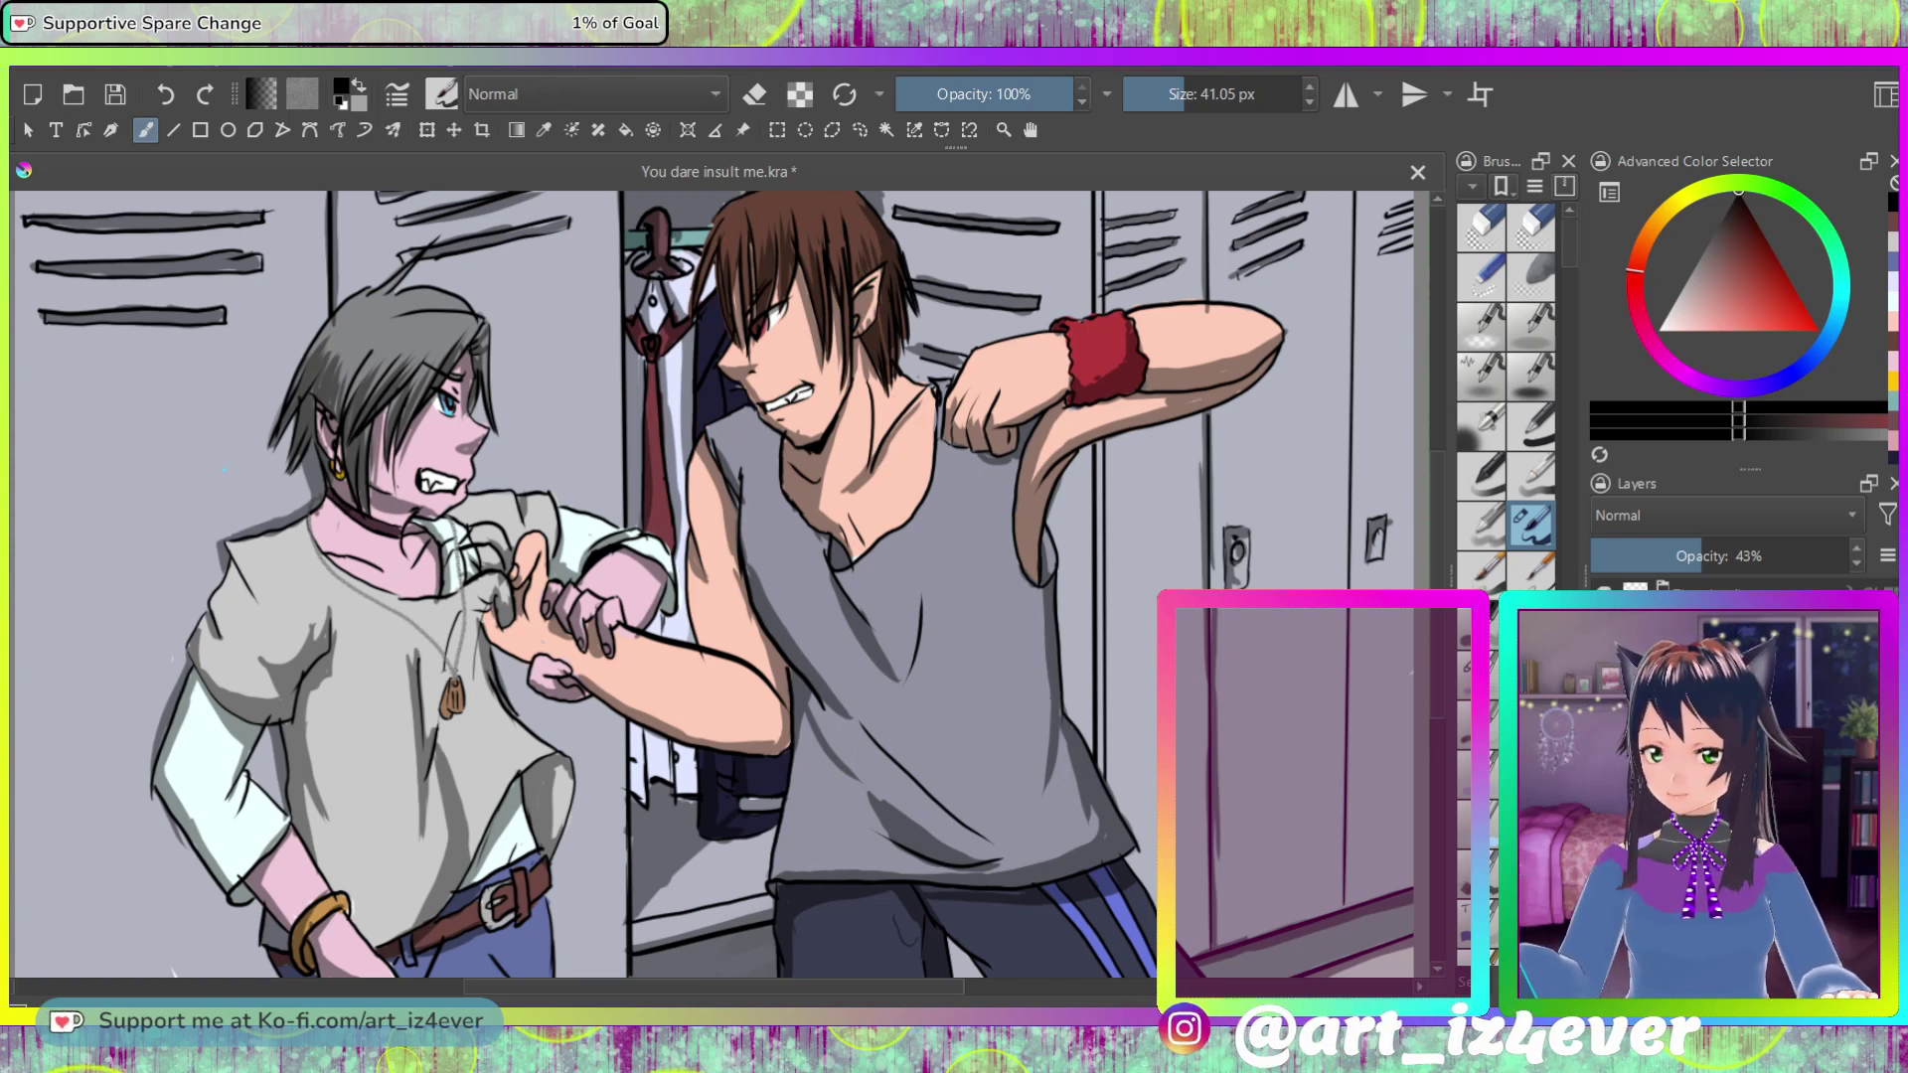
Step: Switch to a separate layer for highlights, choose white as the brush colour and set the layer's opacity to 49%
click(1729, 675)
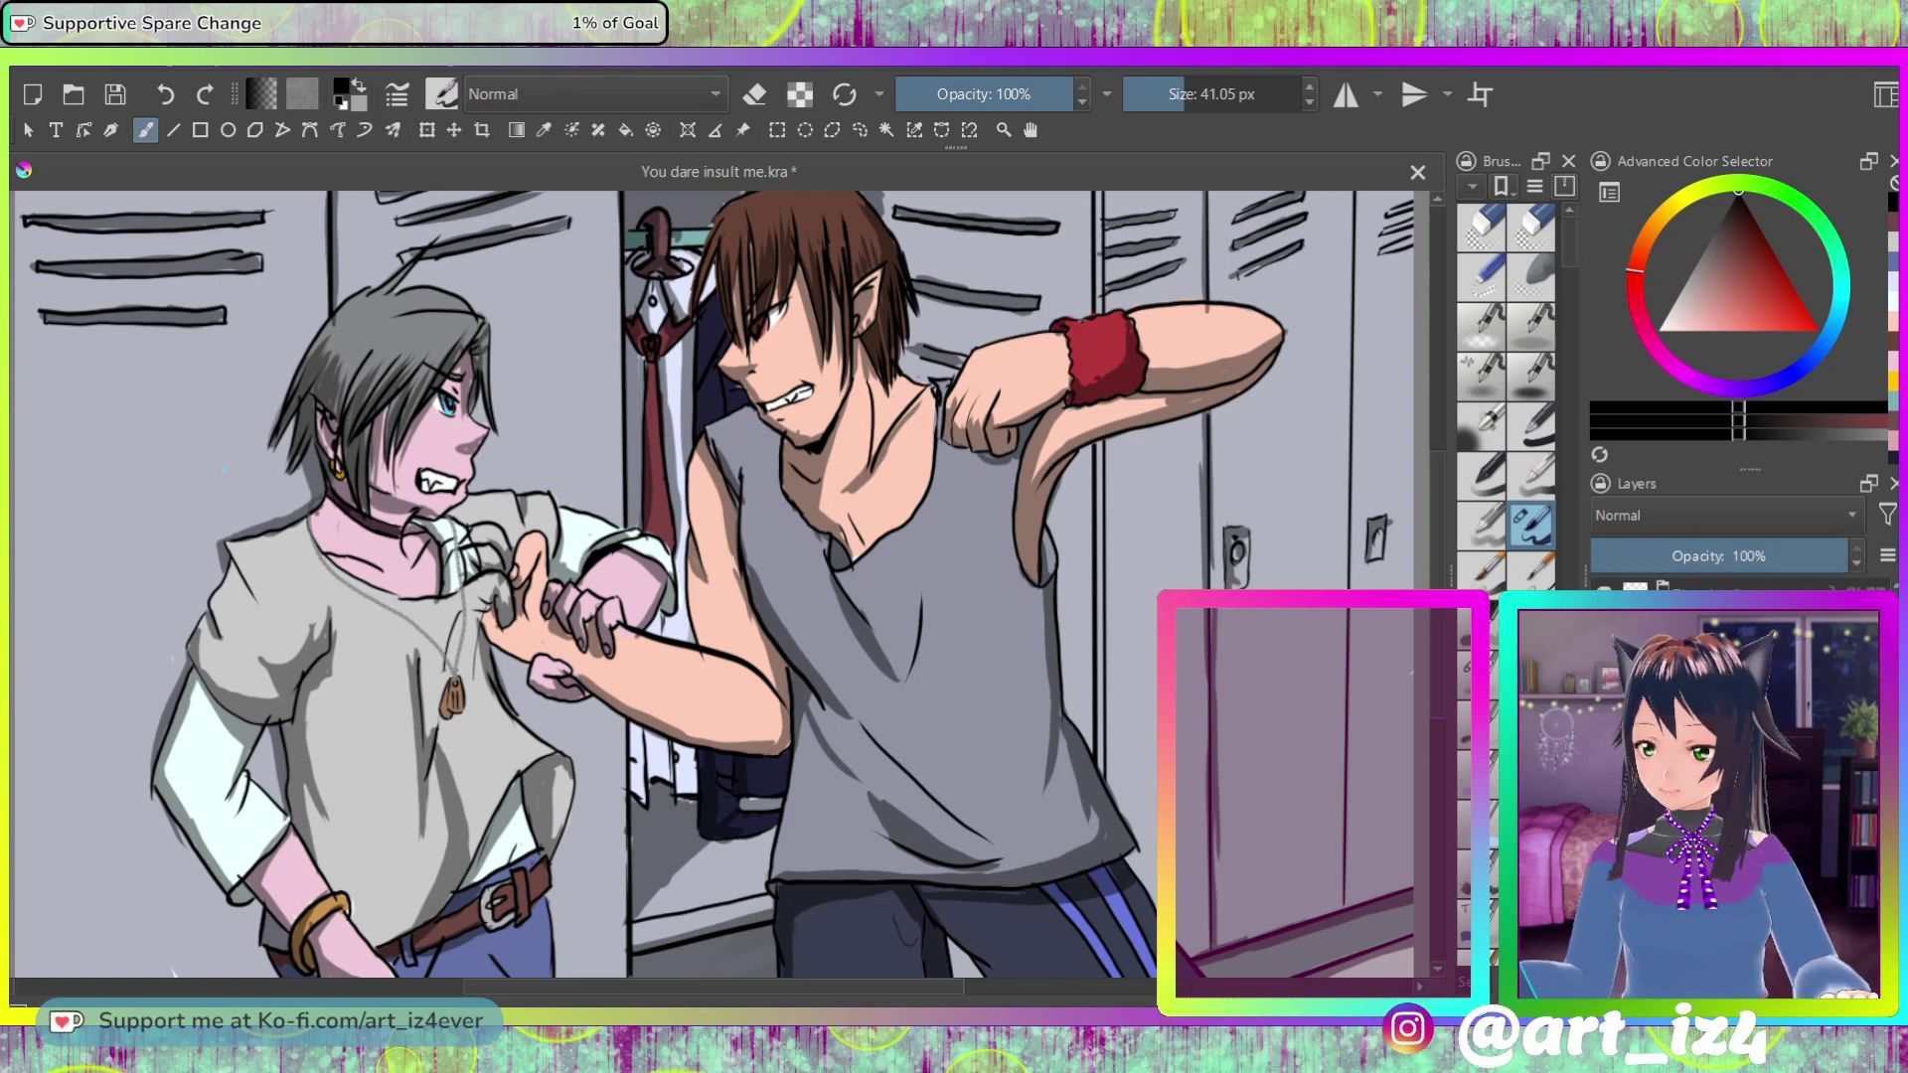
drag(1751, 249, 1657, 332)
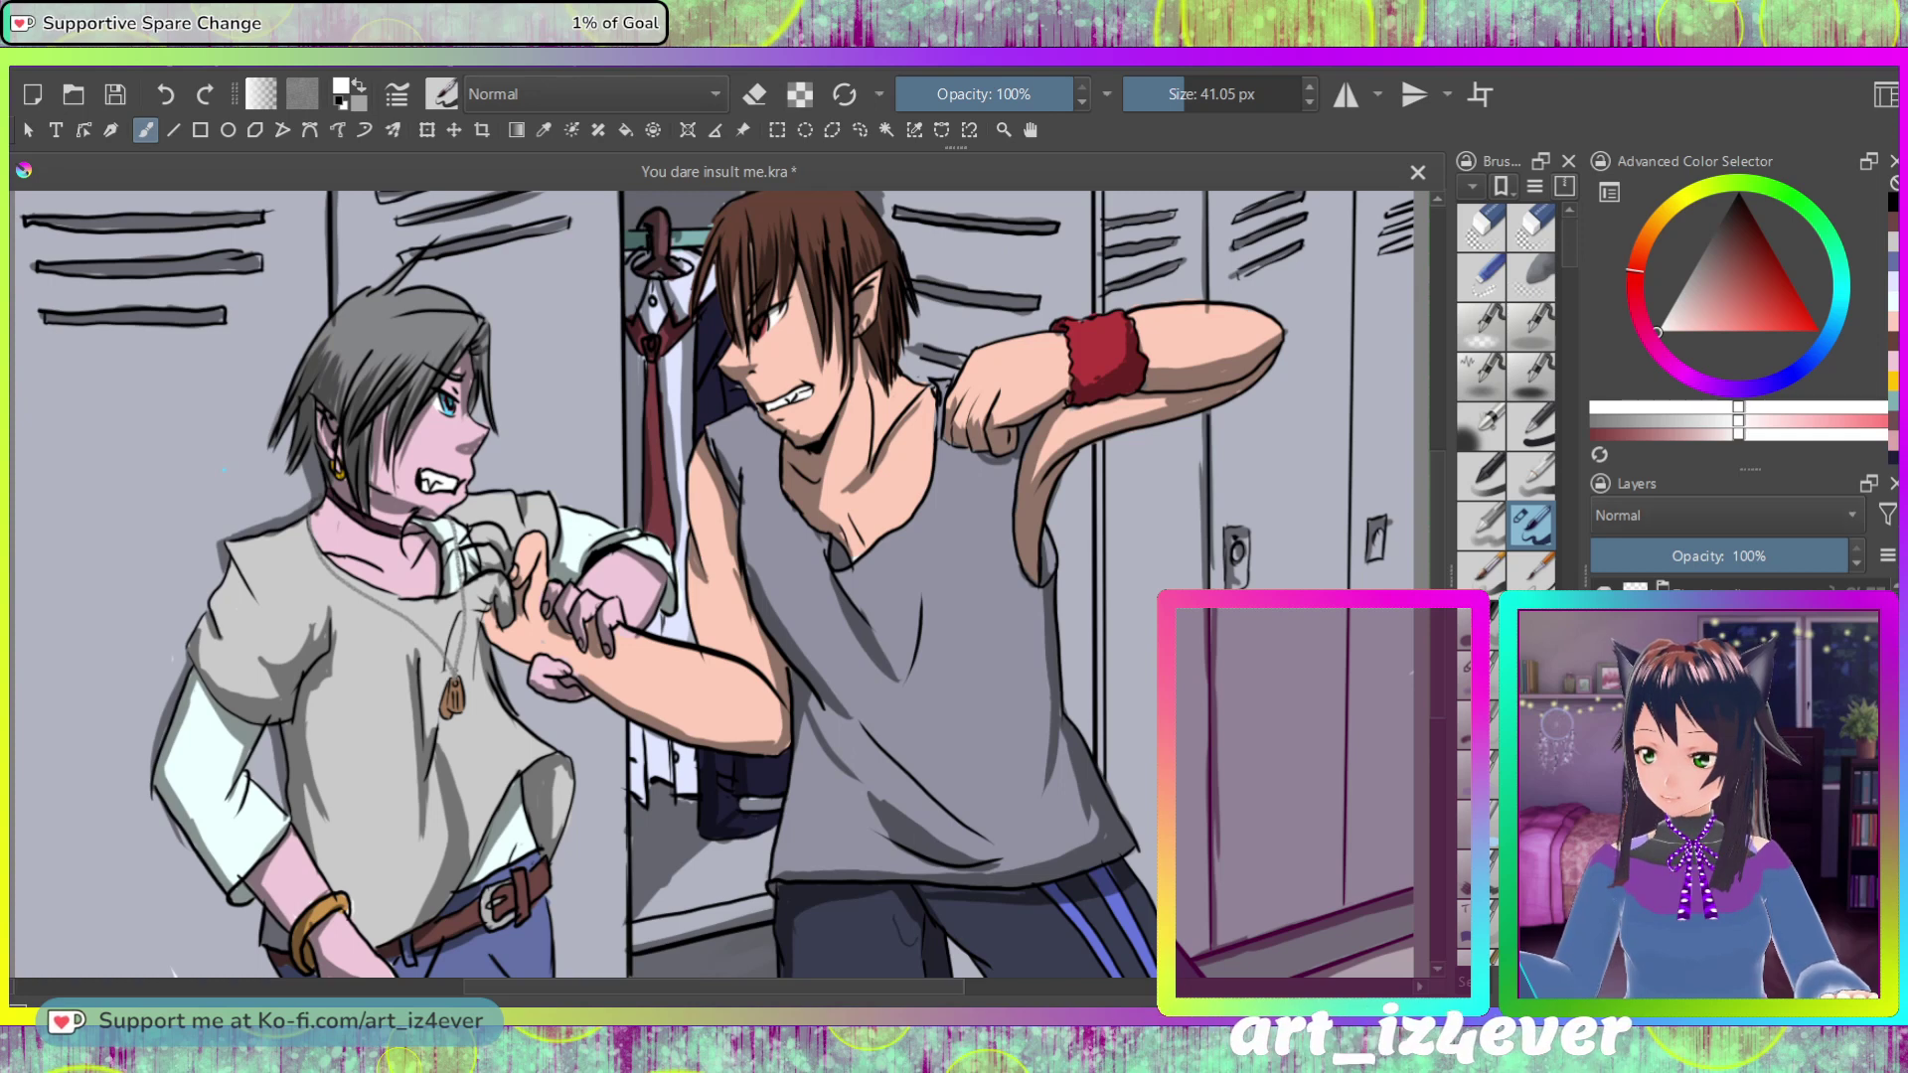
click(1716, 557)
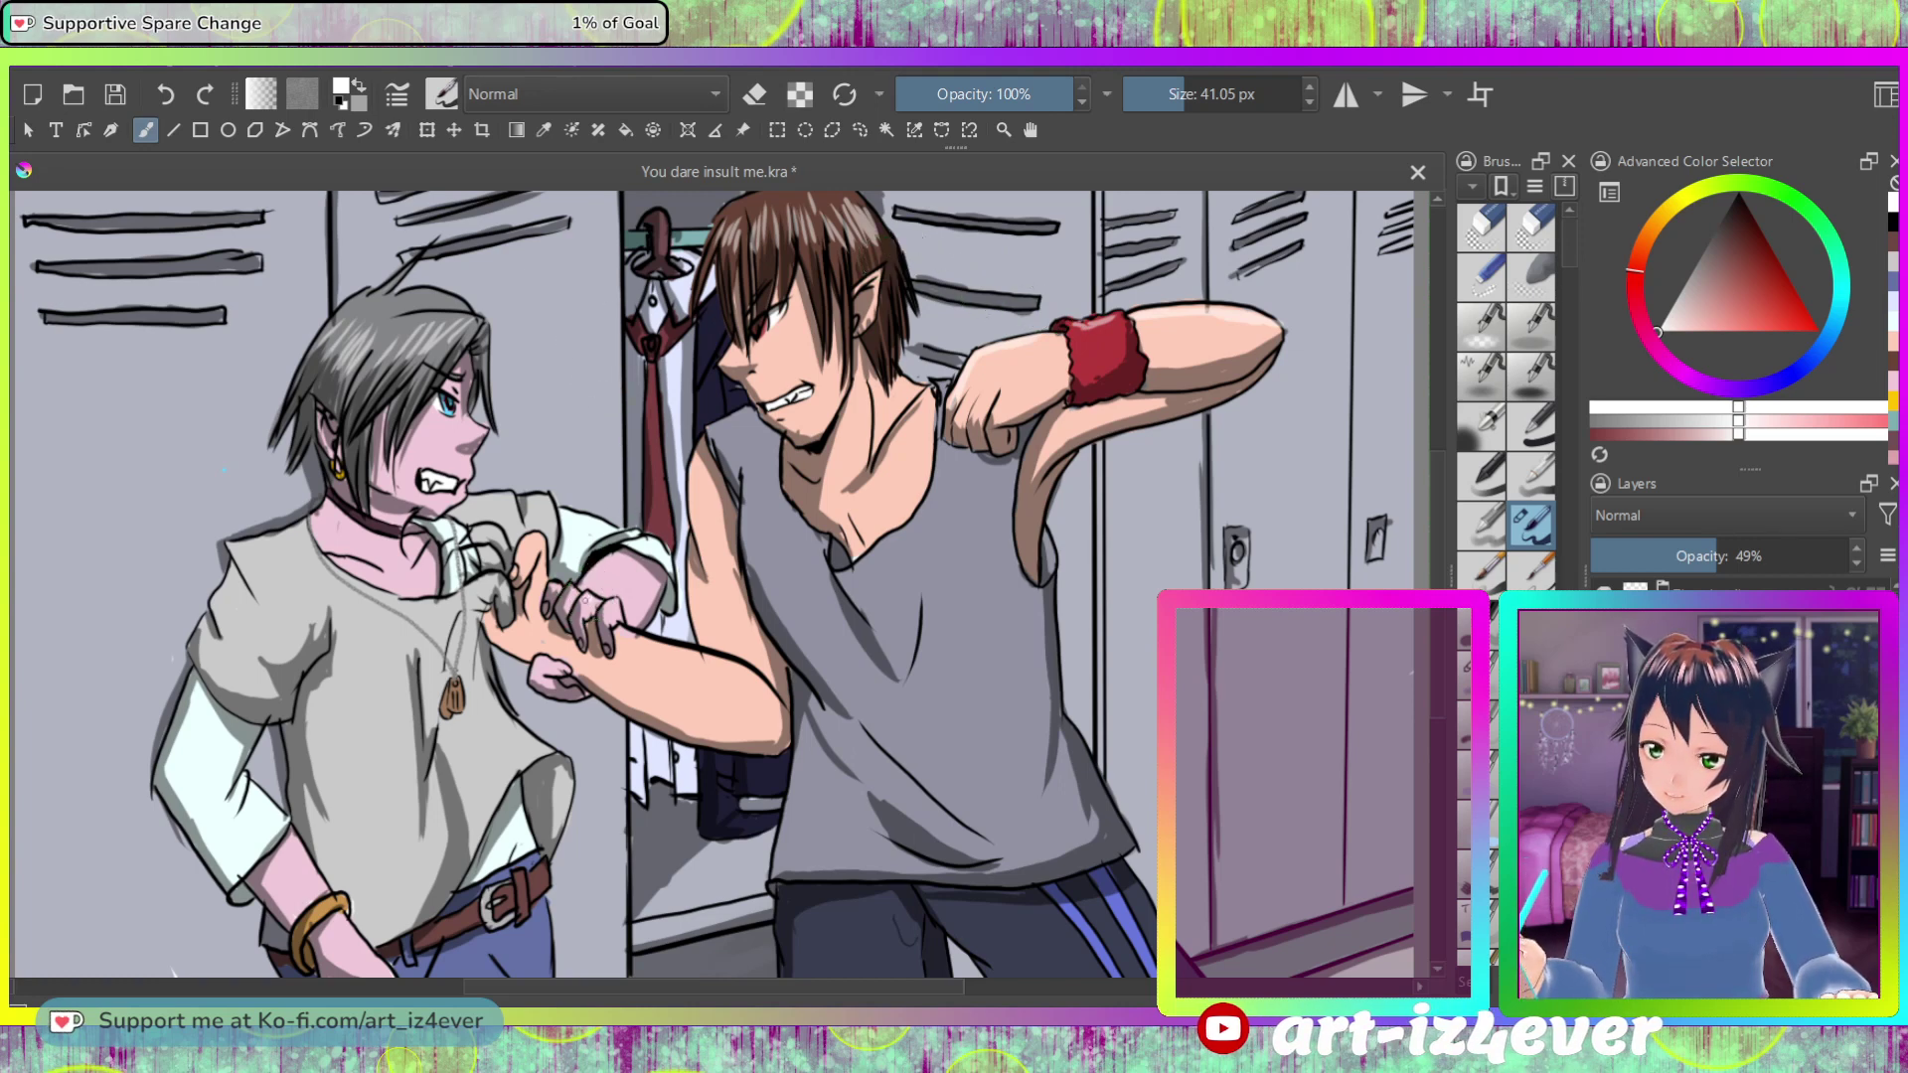
Step: Paint the grey-haired character's fingernails solid black on a full-opacity layer
key(x)
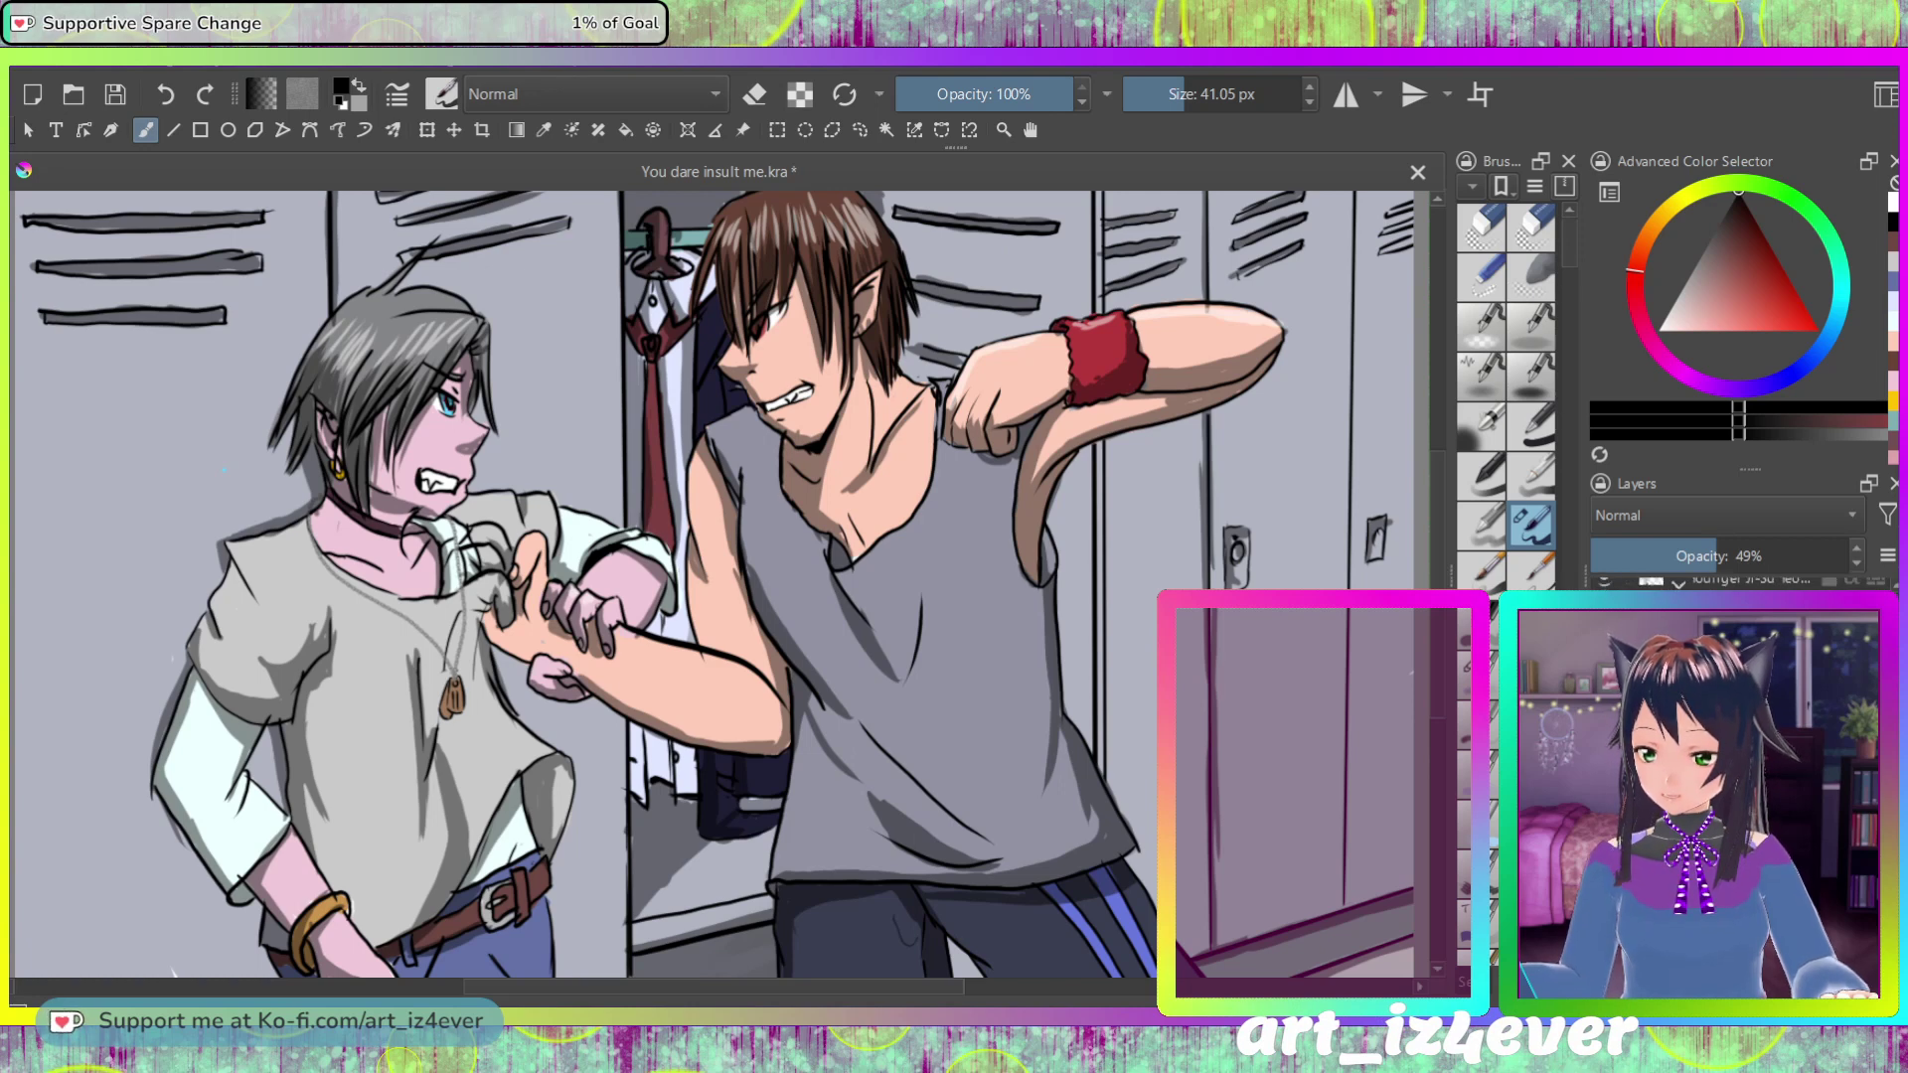
click(1735, 756)
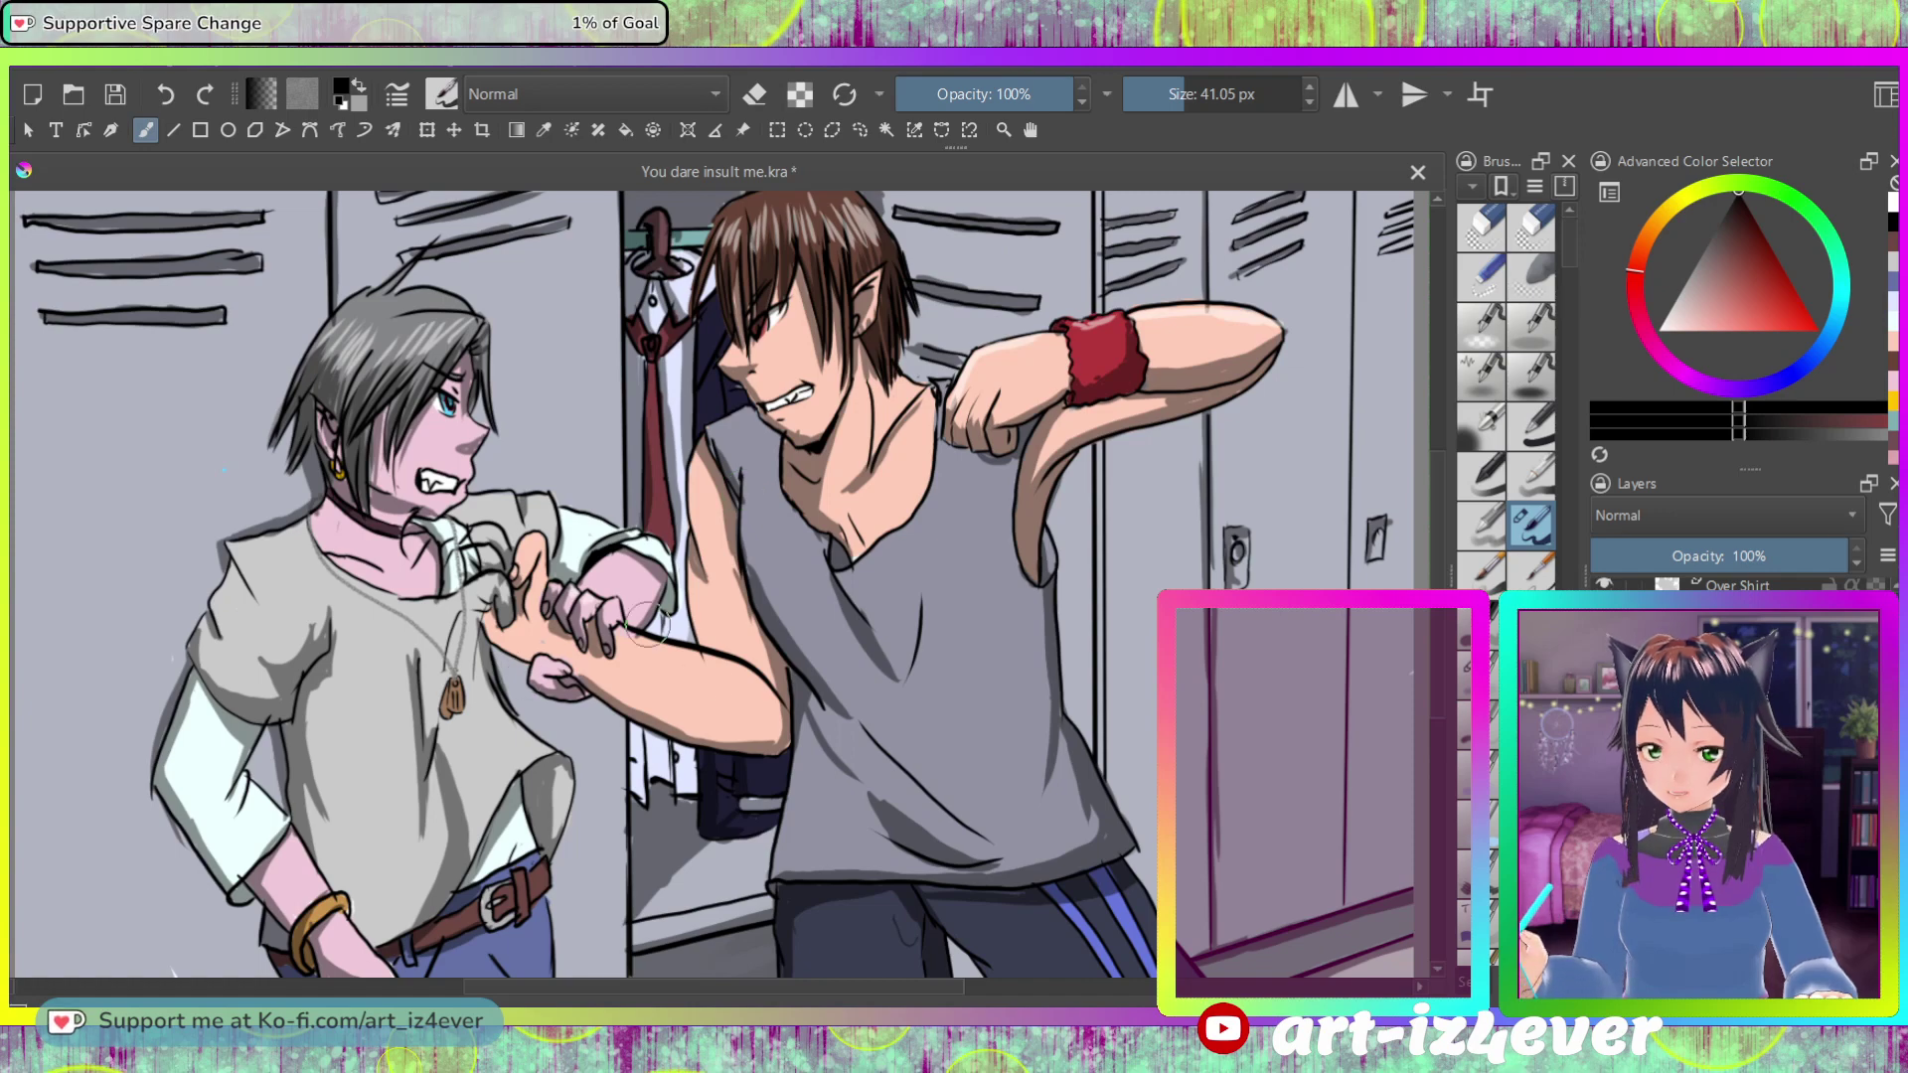
scroll(591, 606, up, 4)
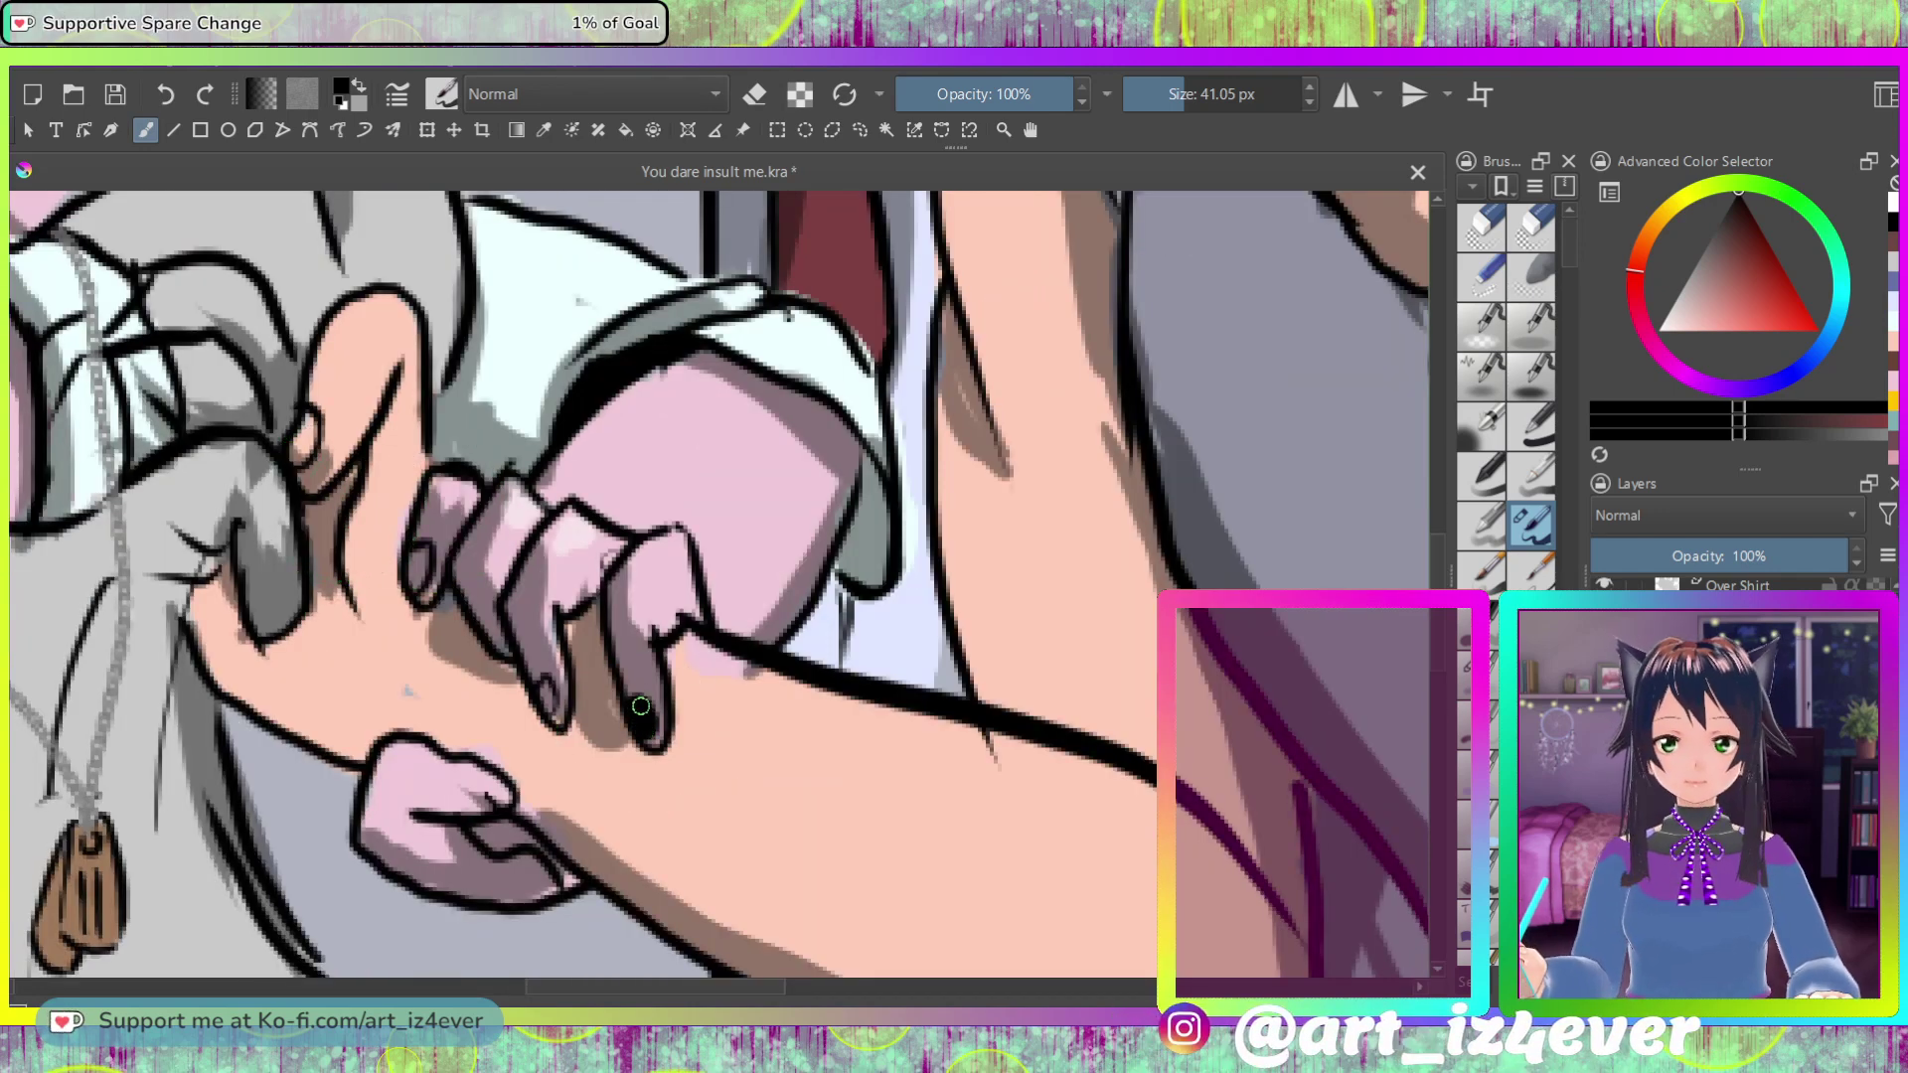
drag(549, 709, 542, 688)
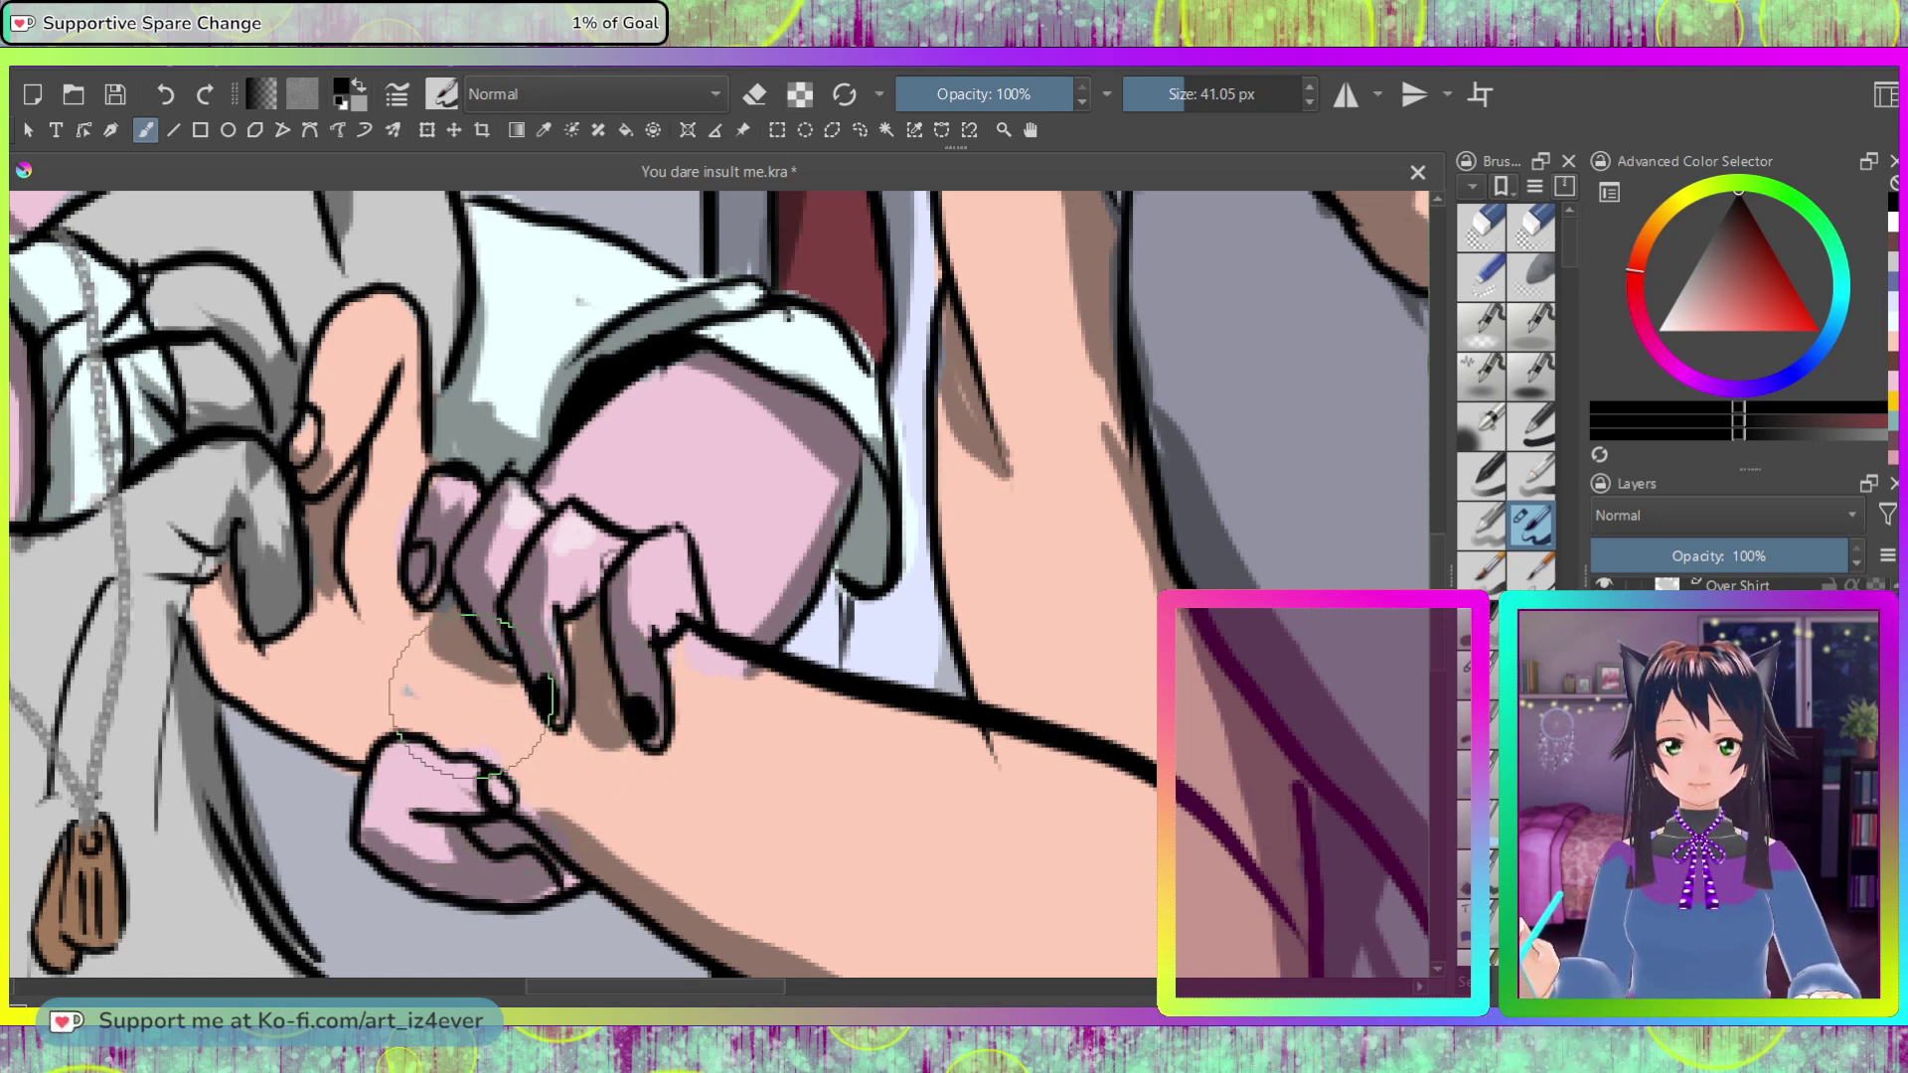
drag(482, 778, 508, 797)
drag(415, 548, 424, 592)
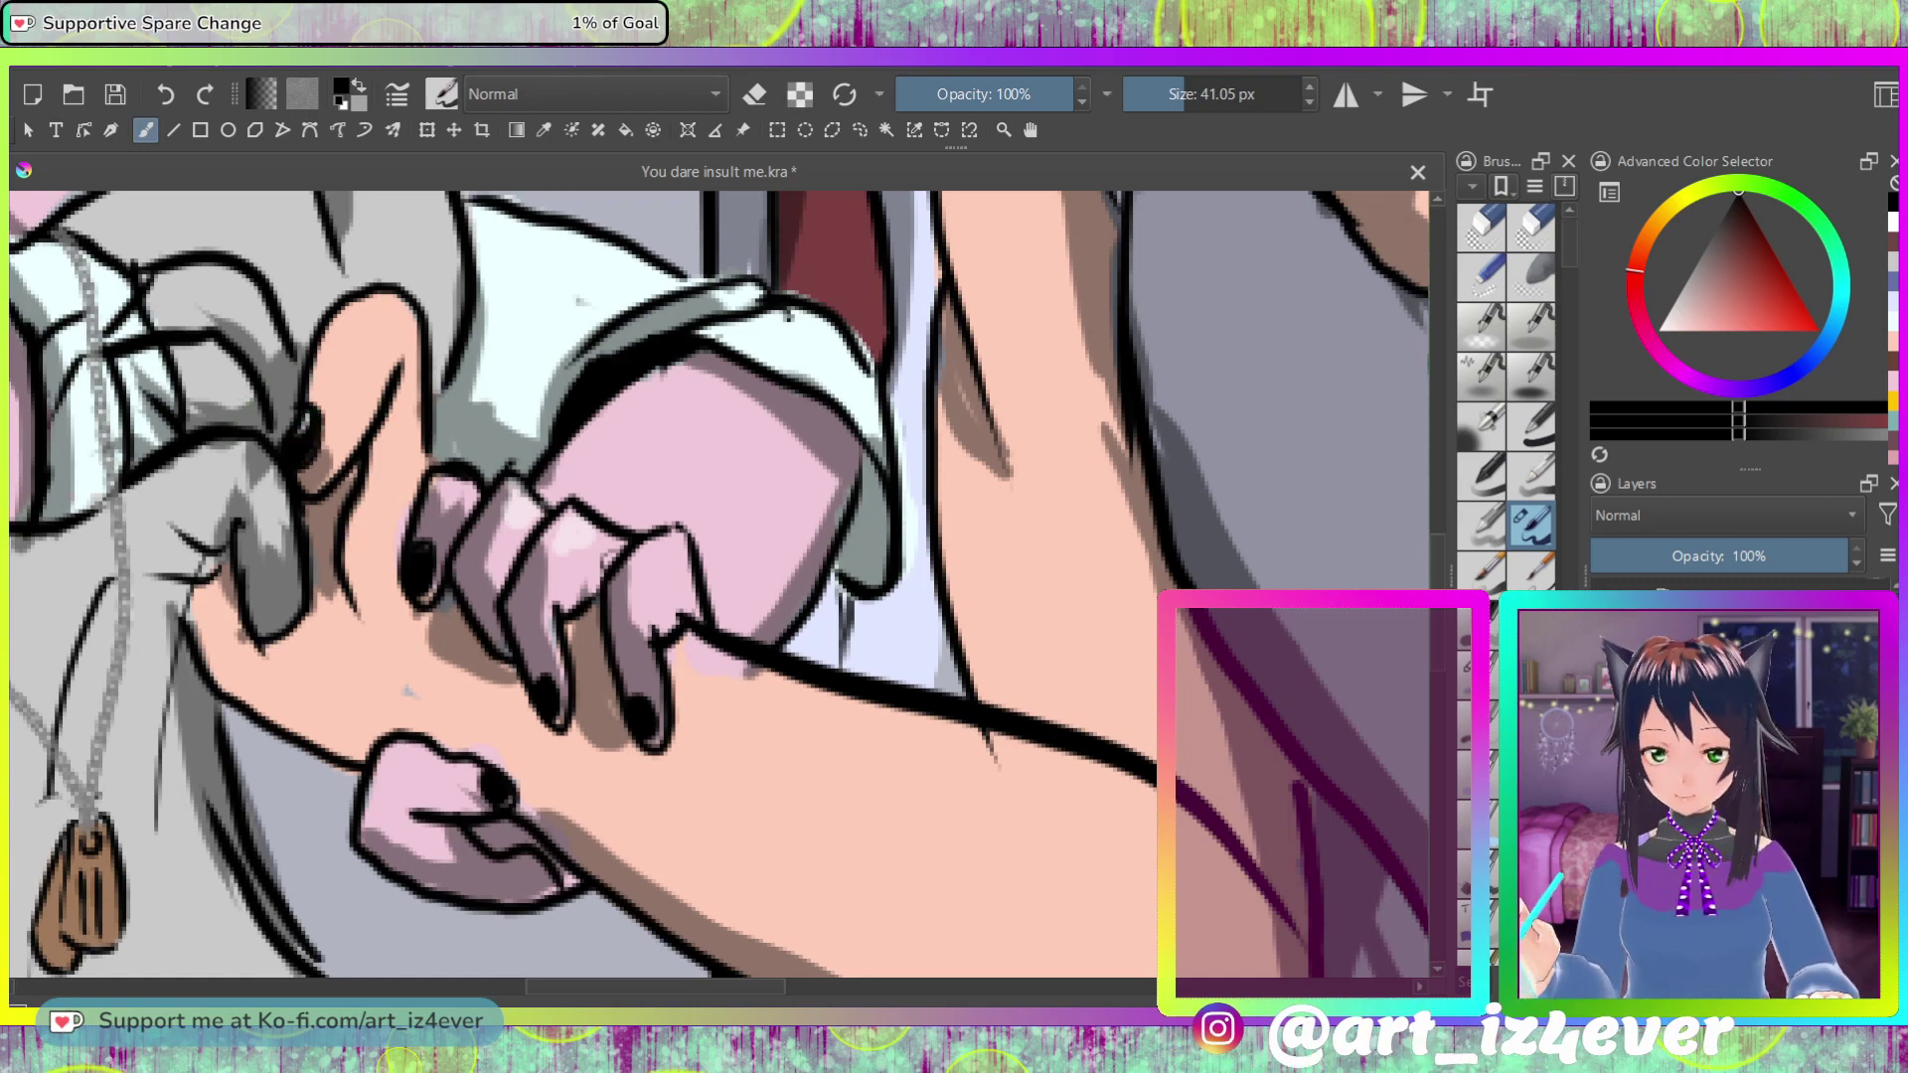
scroll(594, 625, down, 4)
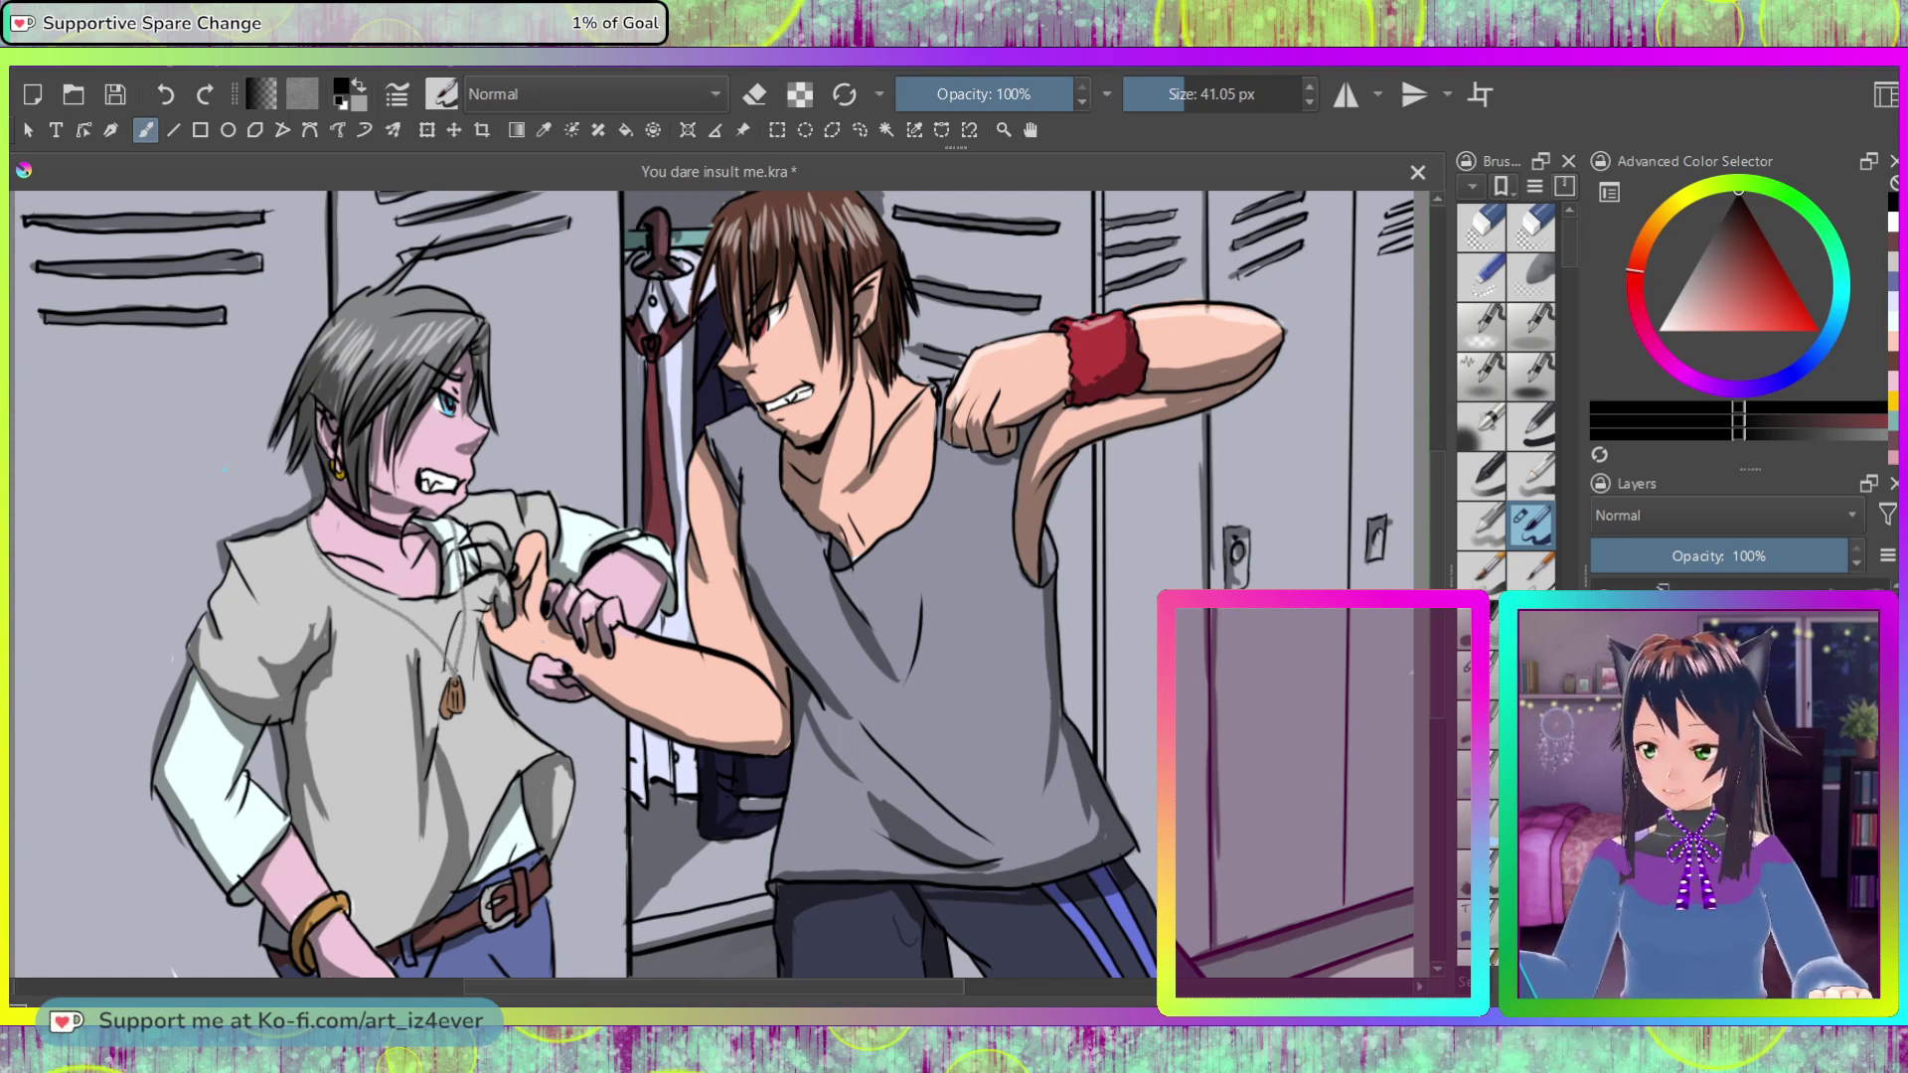
Step: Switch back to white and dab highlights into the grey-haired character's eye on a full-opacity layer
click(1719, 696)
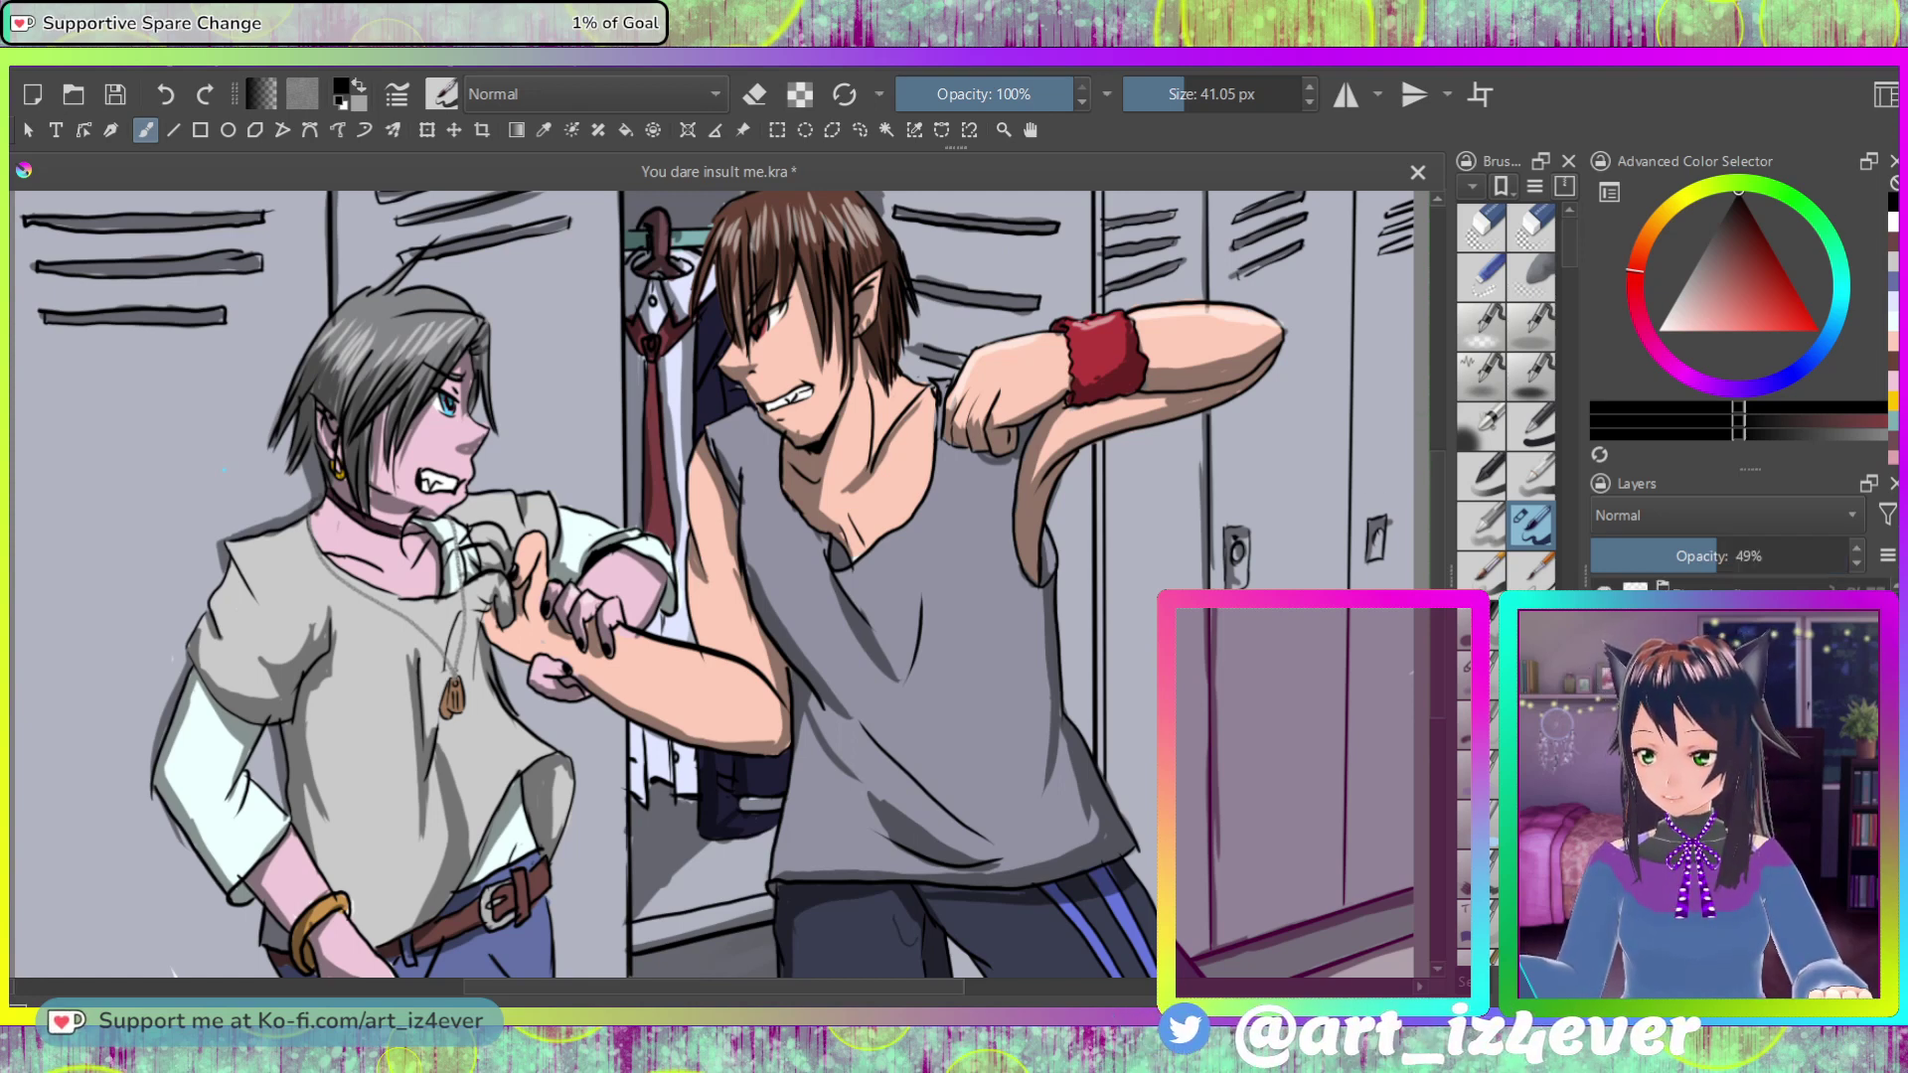
drag(1717, 556, 1702, 555)
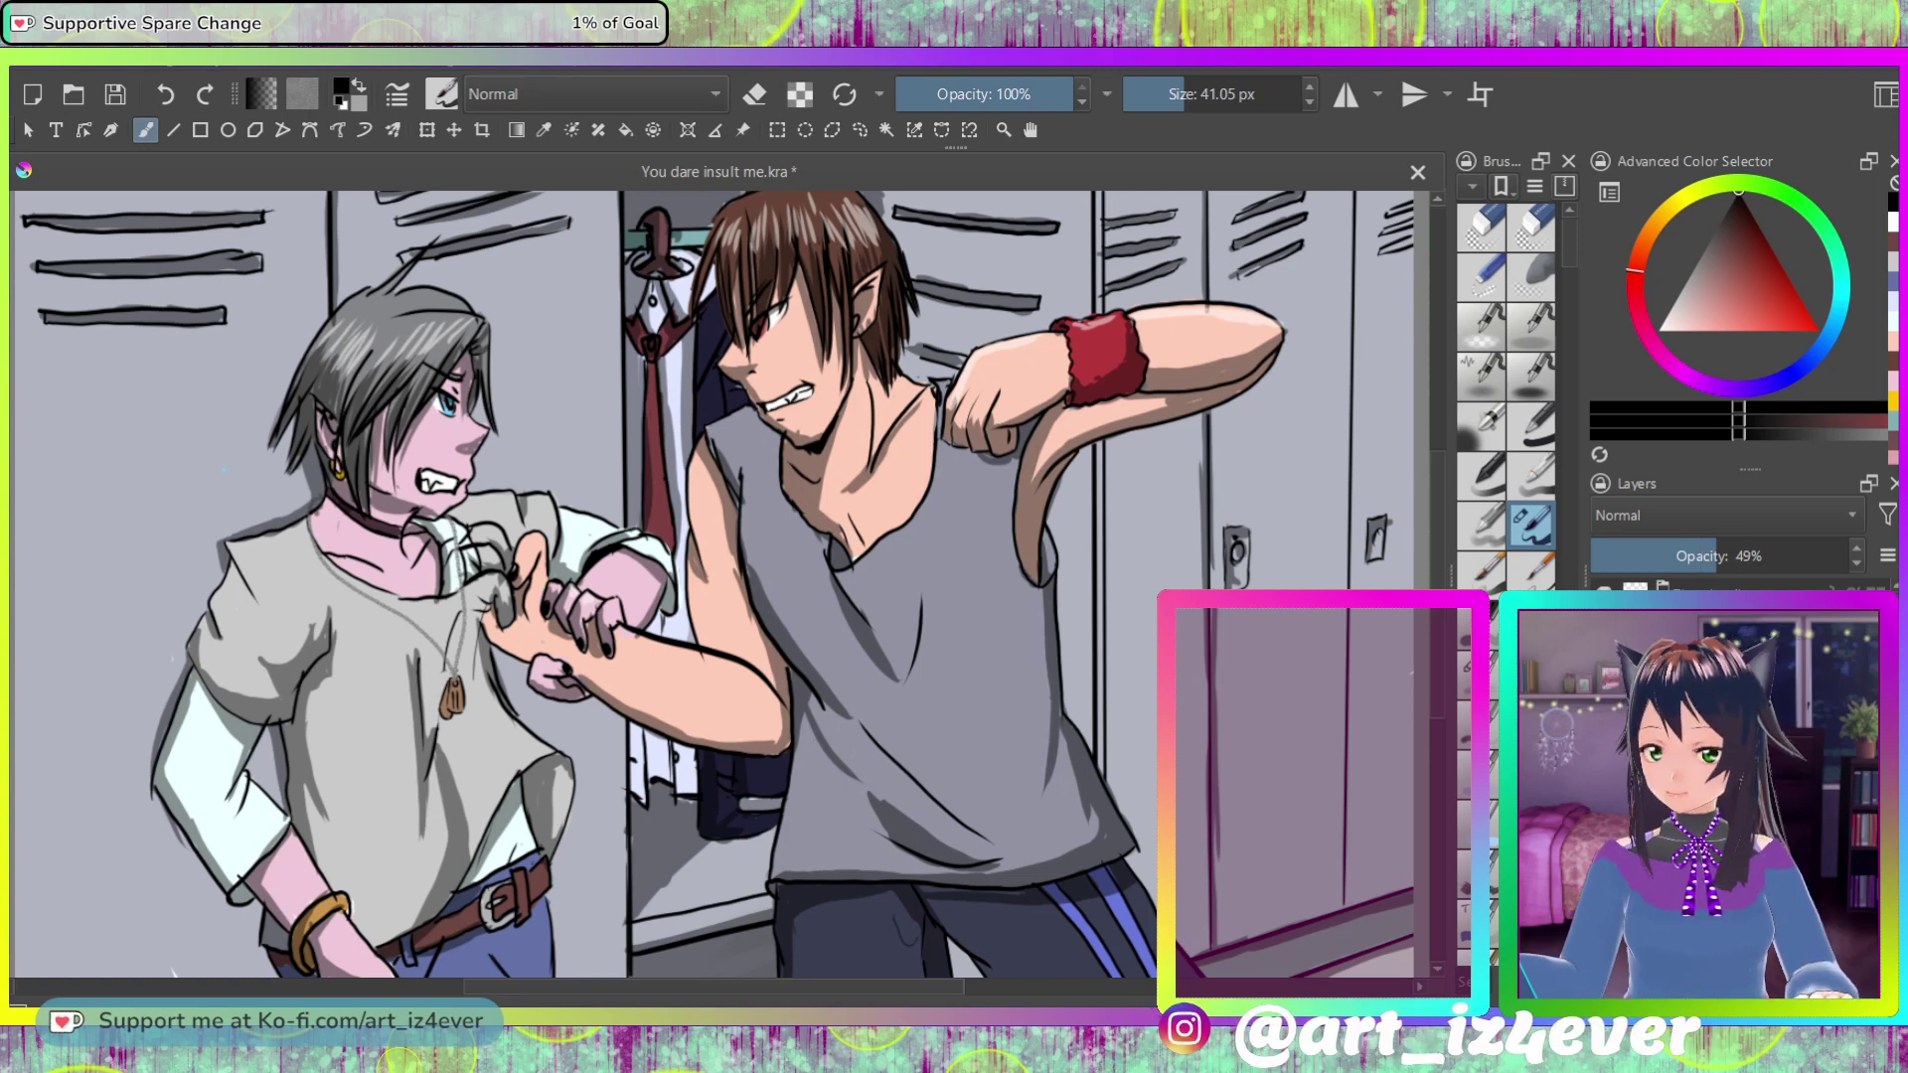
key(x)
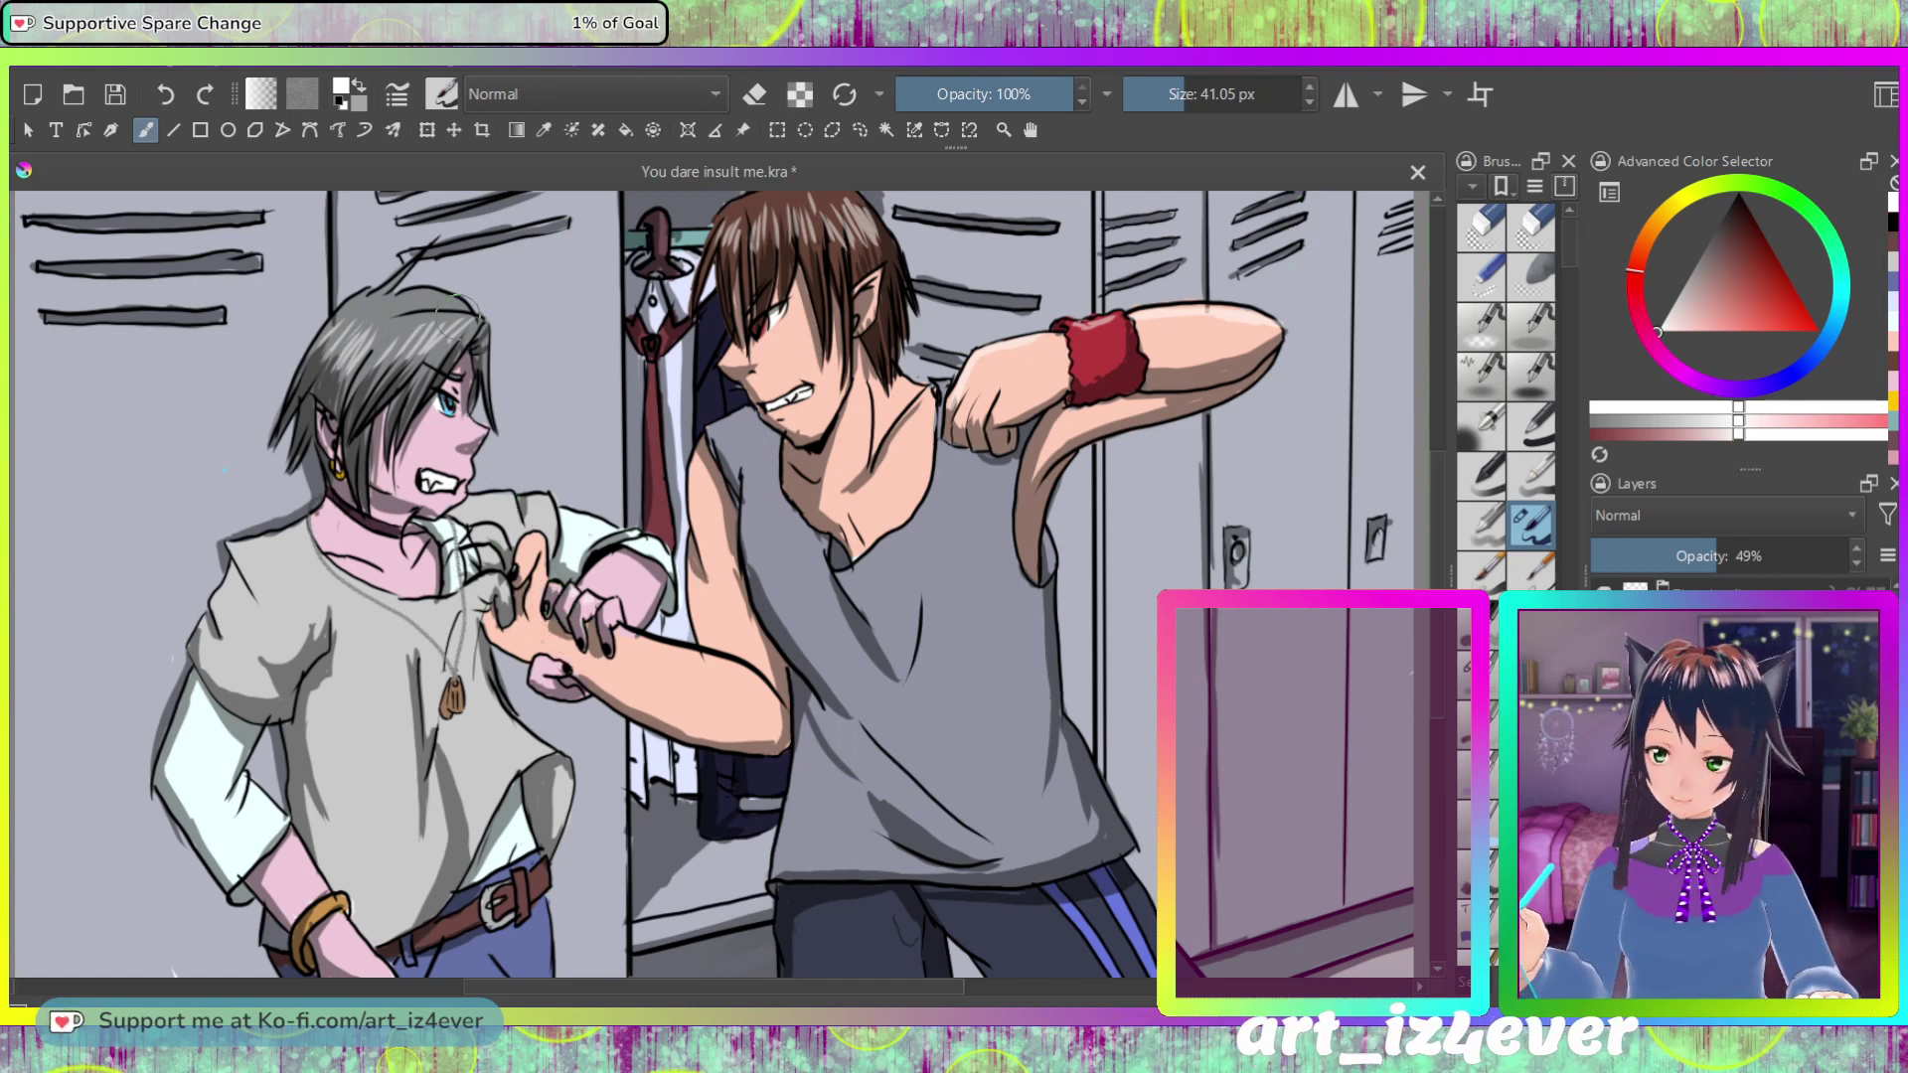
click(1729, 735)
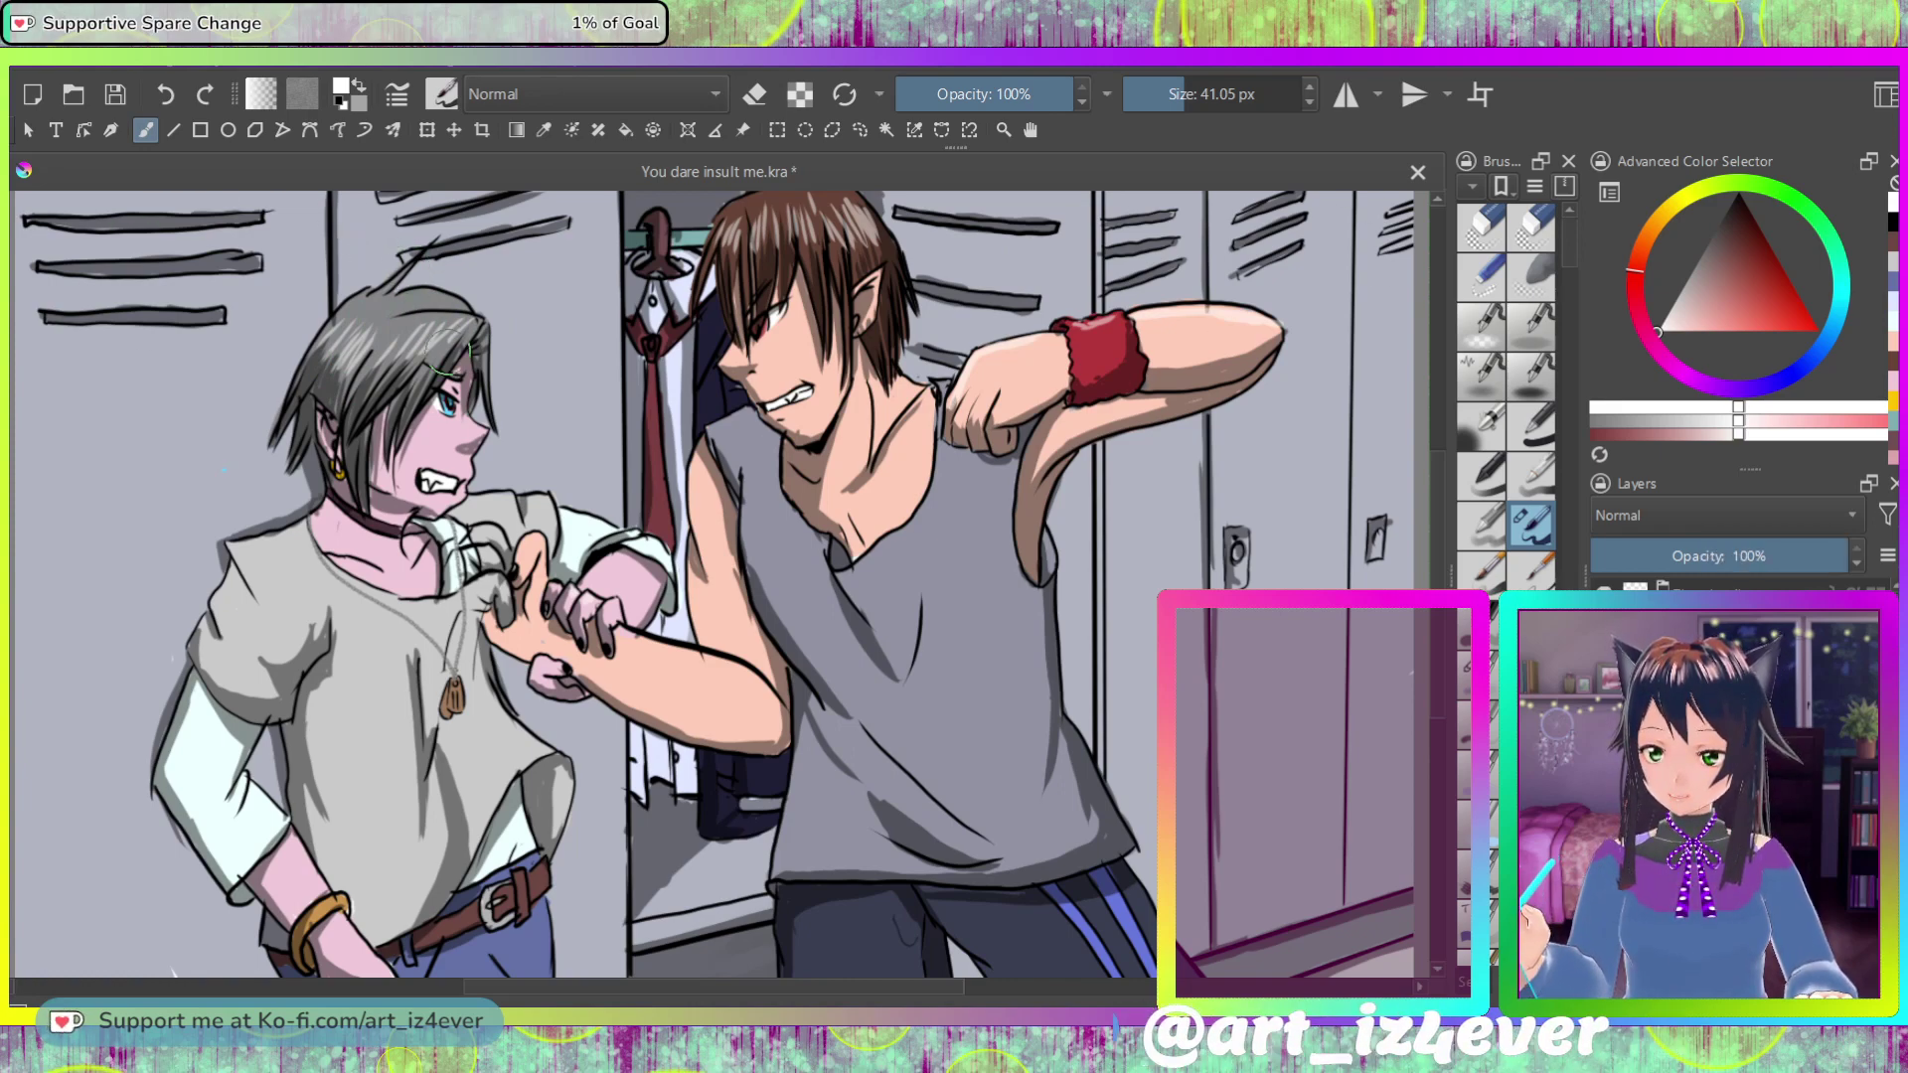
scroll(452, 363, up, 8)
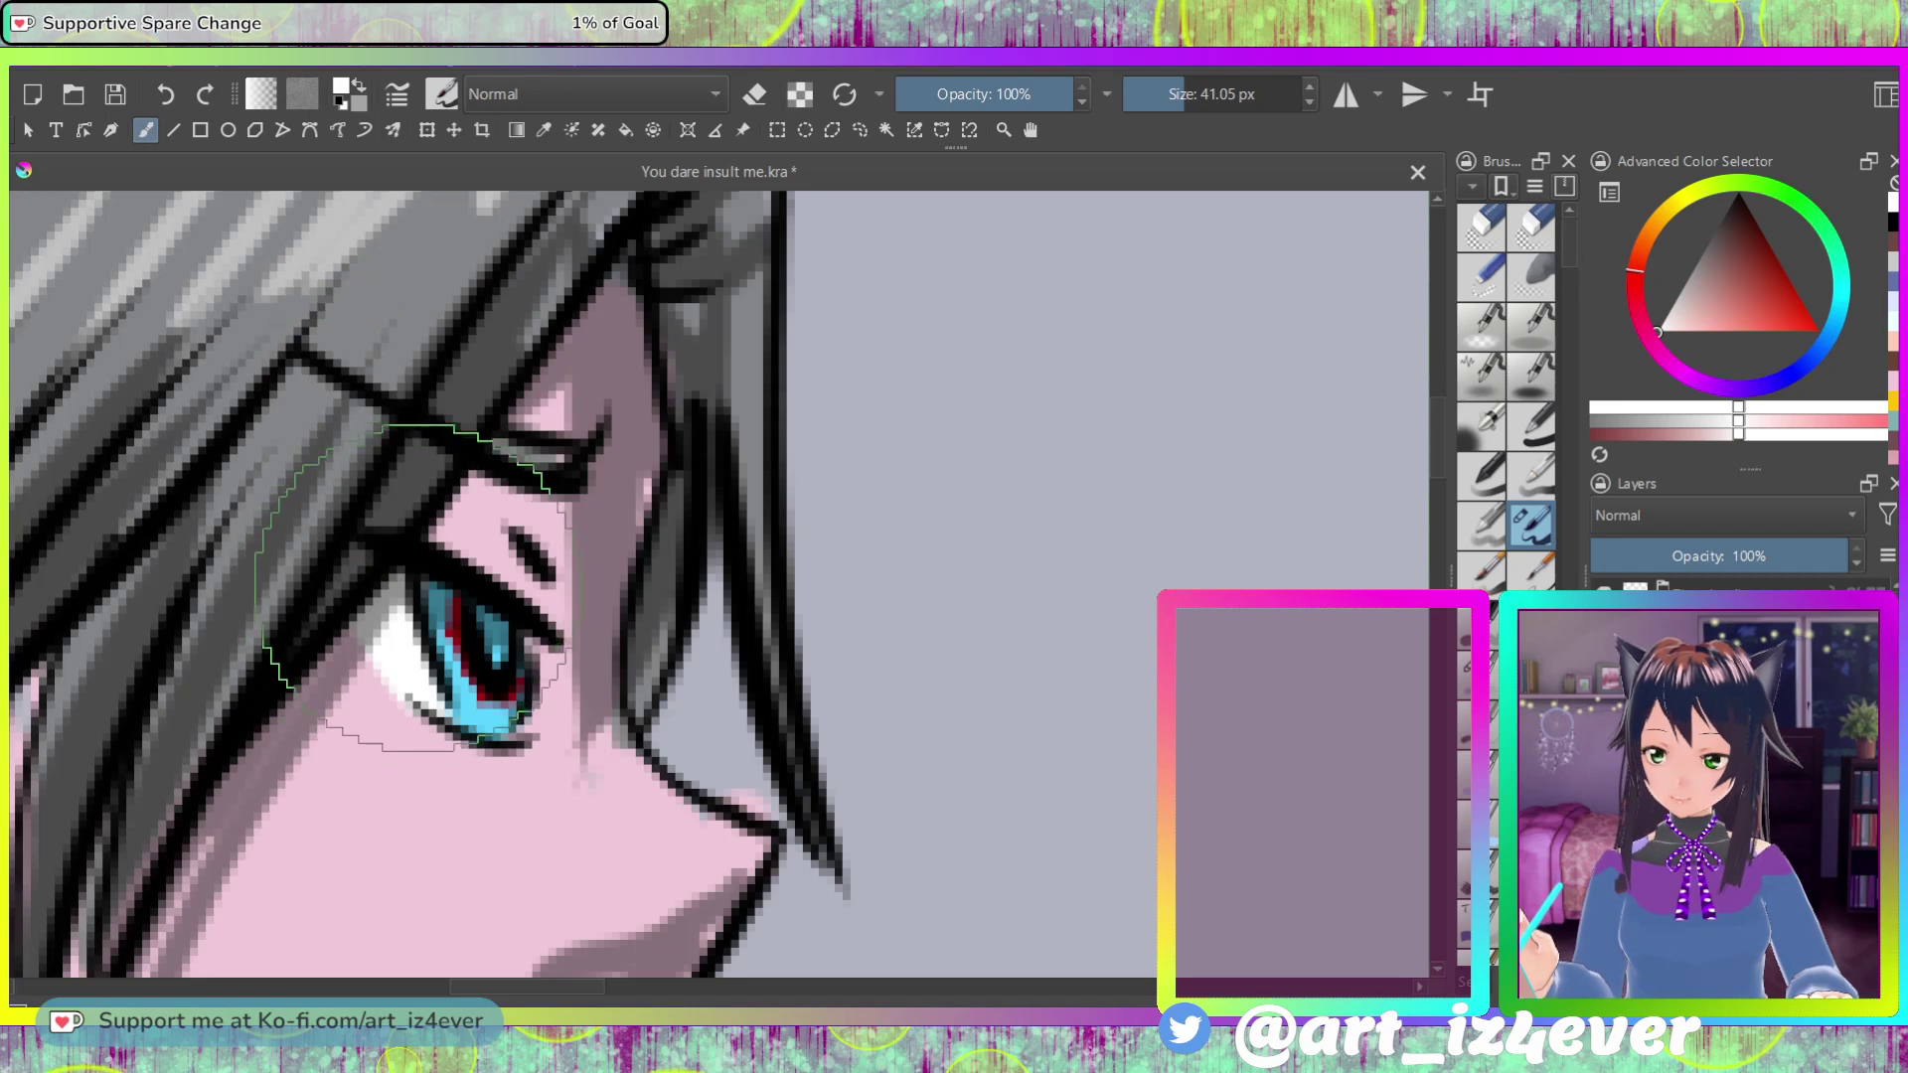
drag(409, 582, 427, 608)
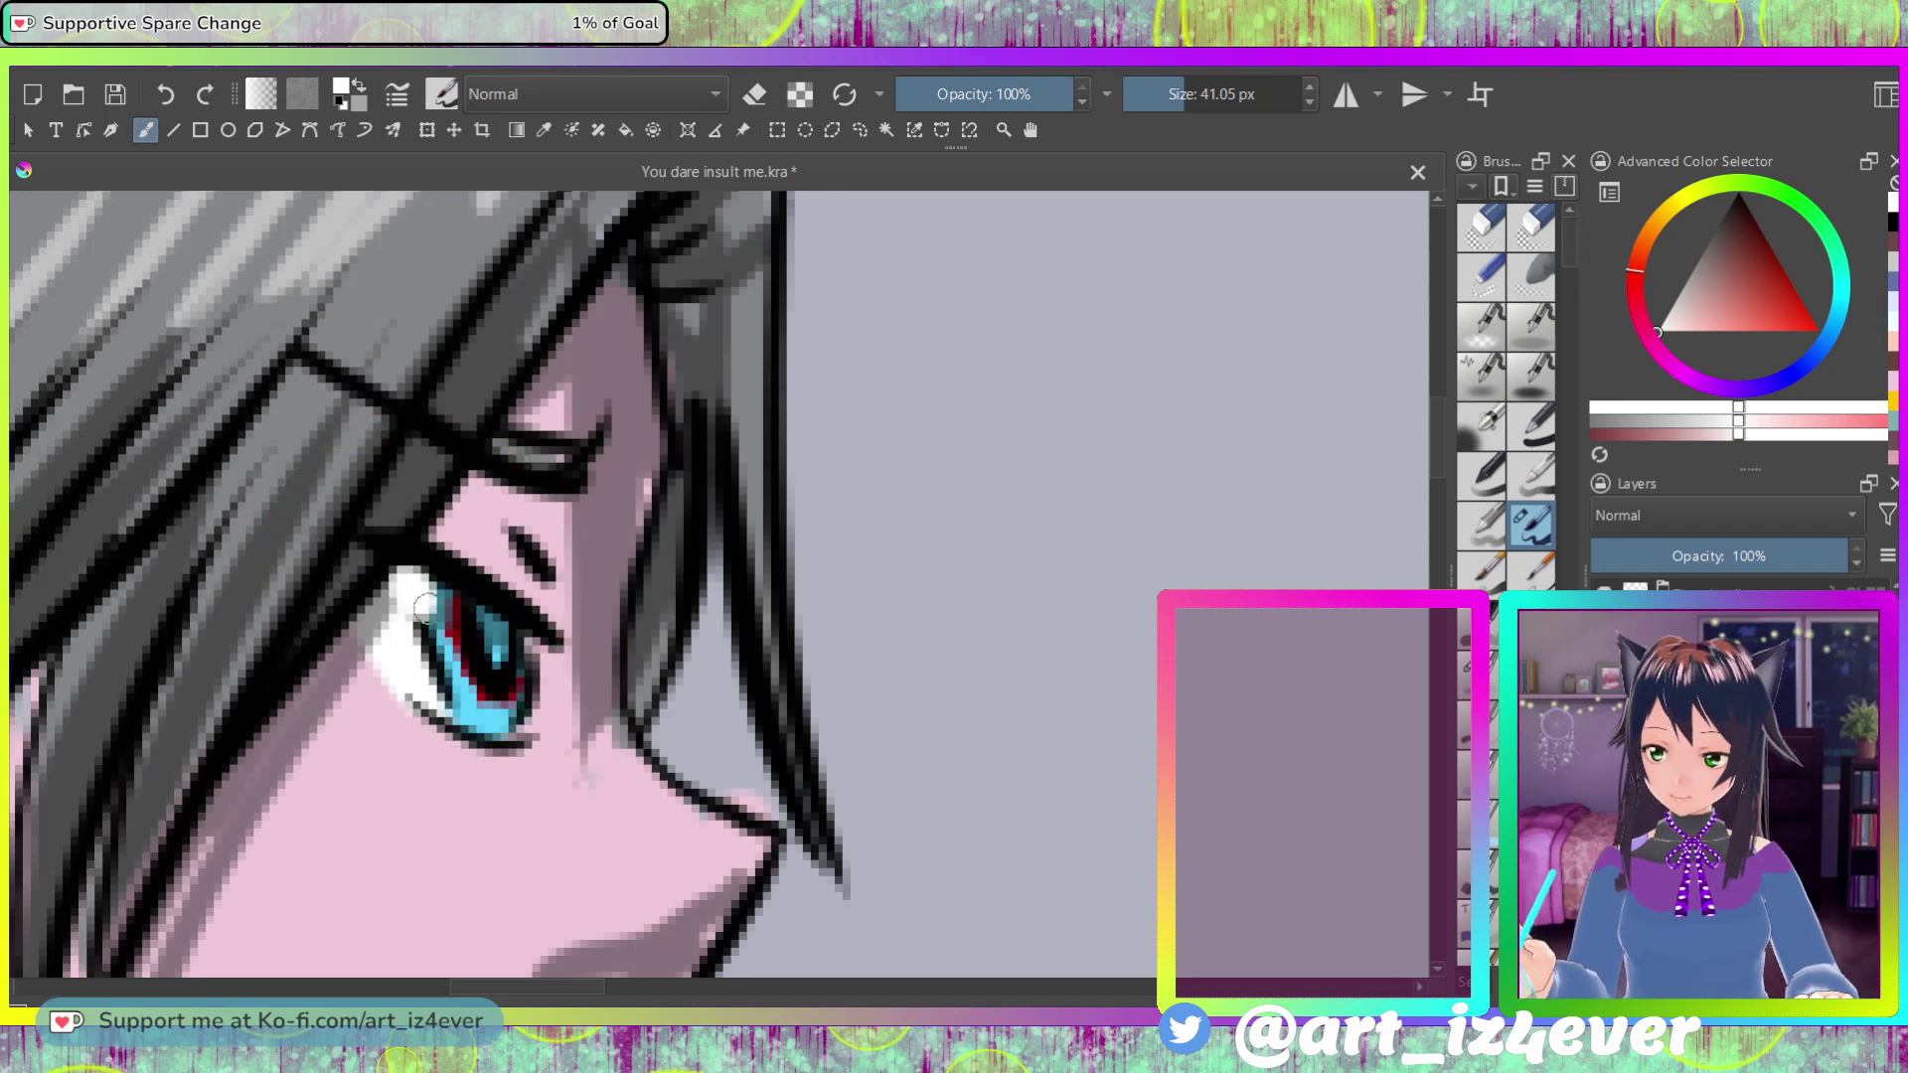
click(518, 722)
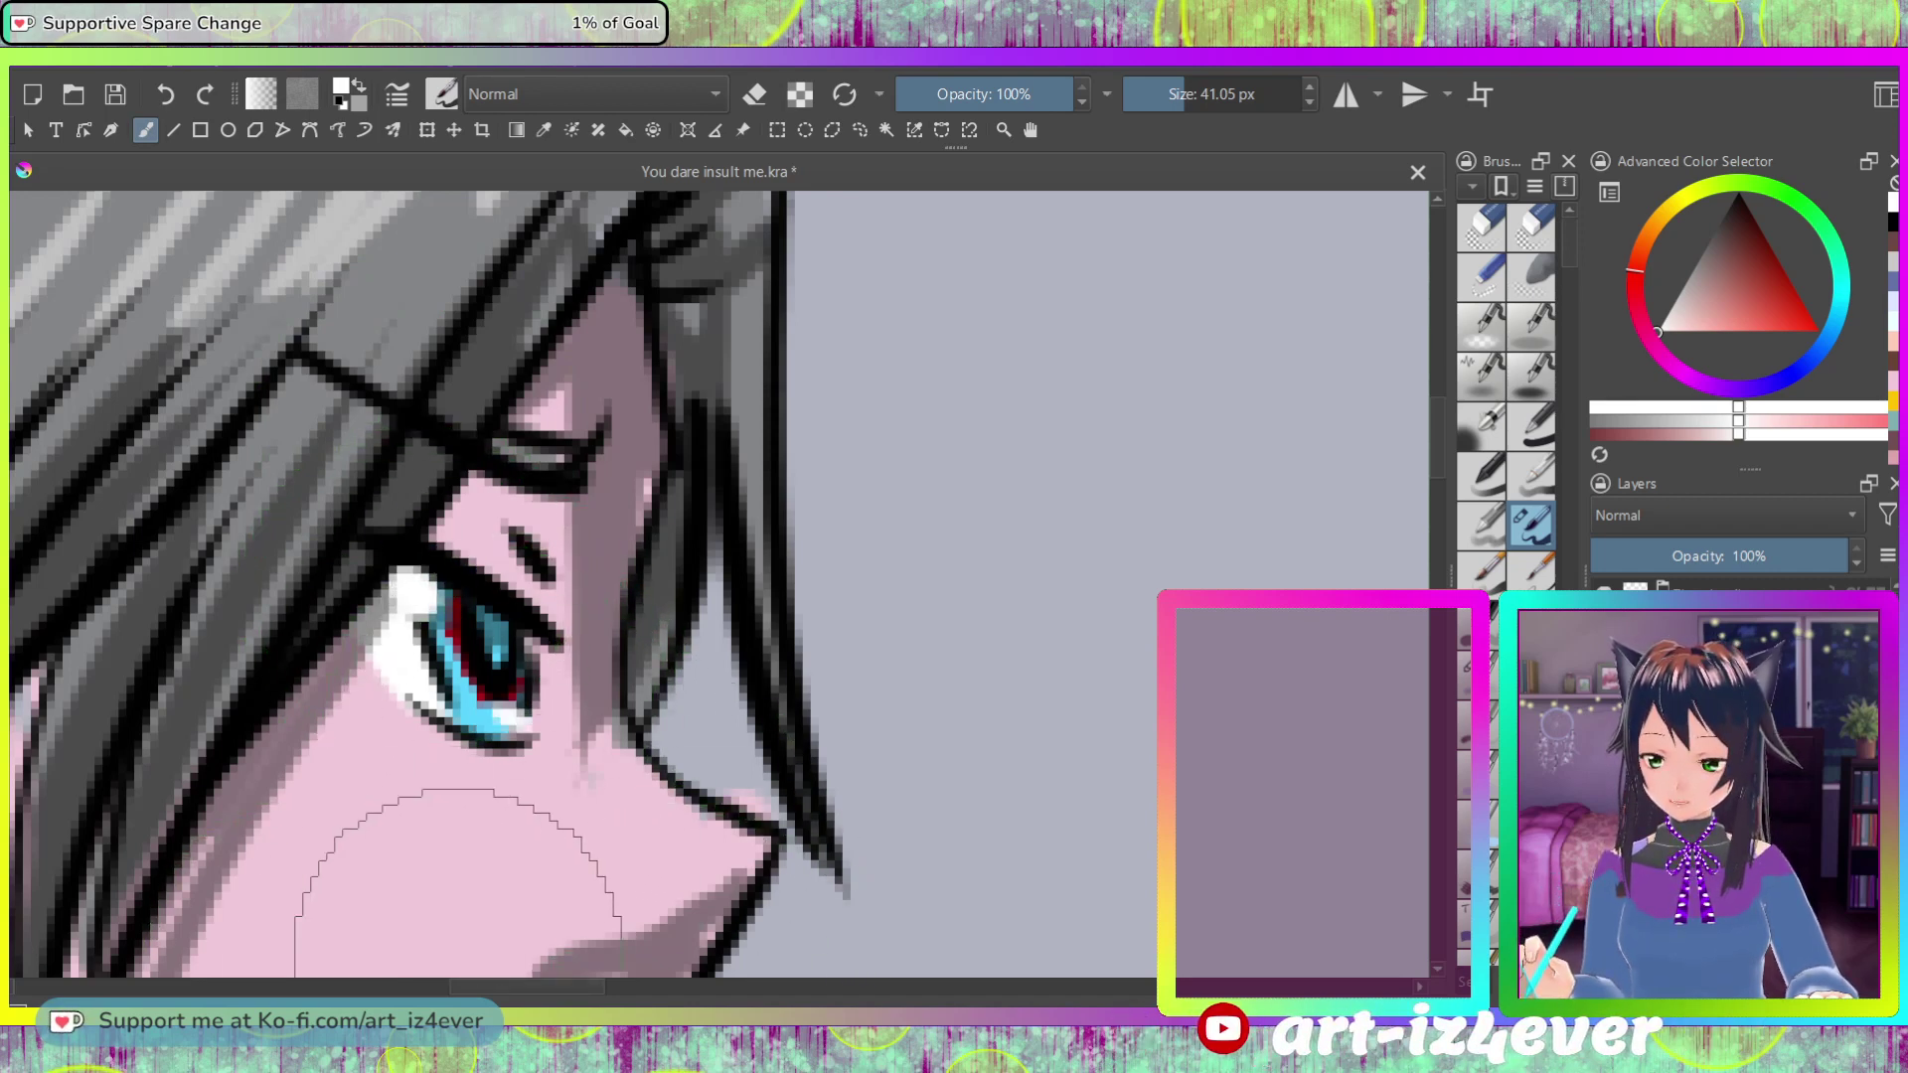
Step: Add a white highlight to the brown-haired character's eye
scroll(636, 596, down, 6)
scroll(894, 597, up, 6)
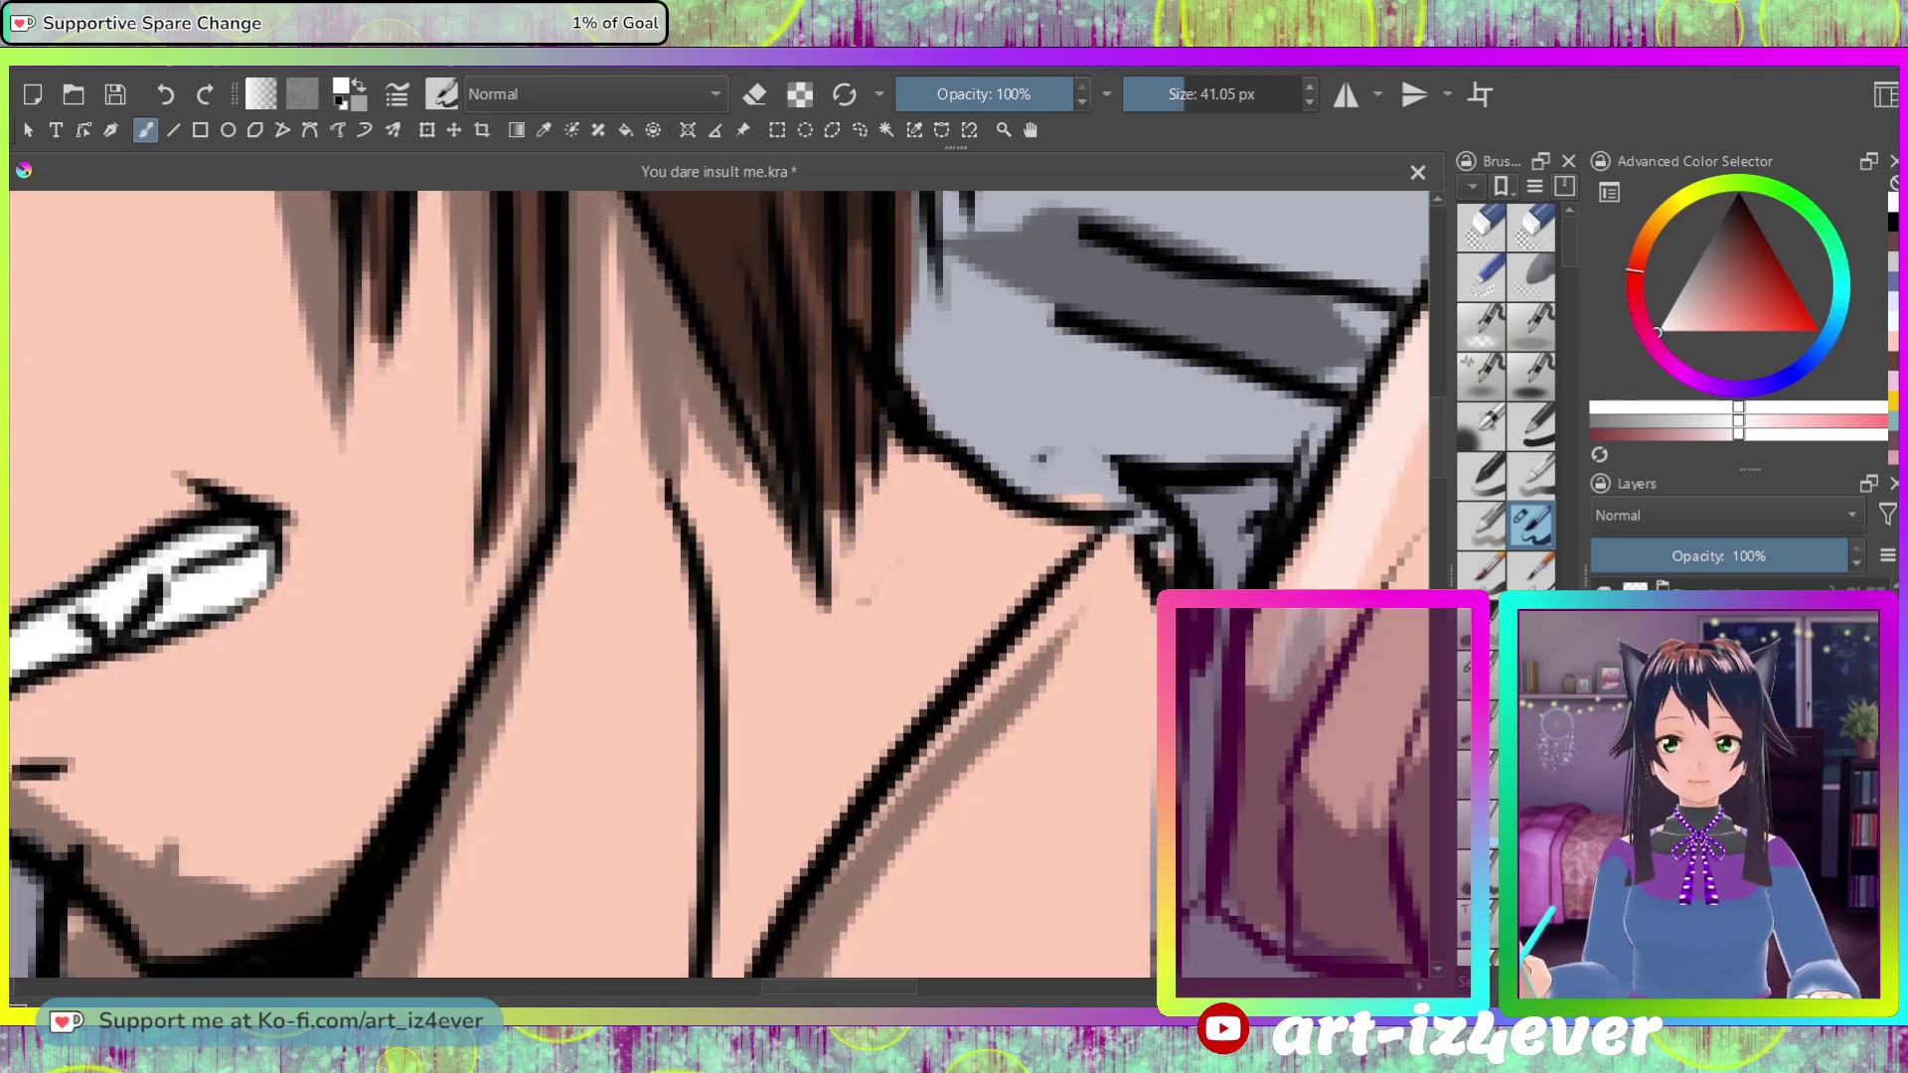
click(686, 987)
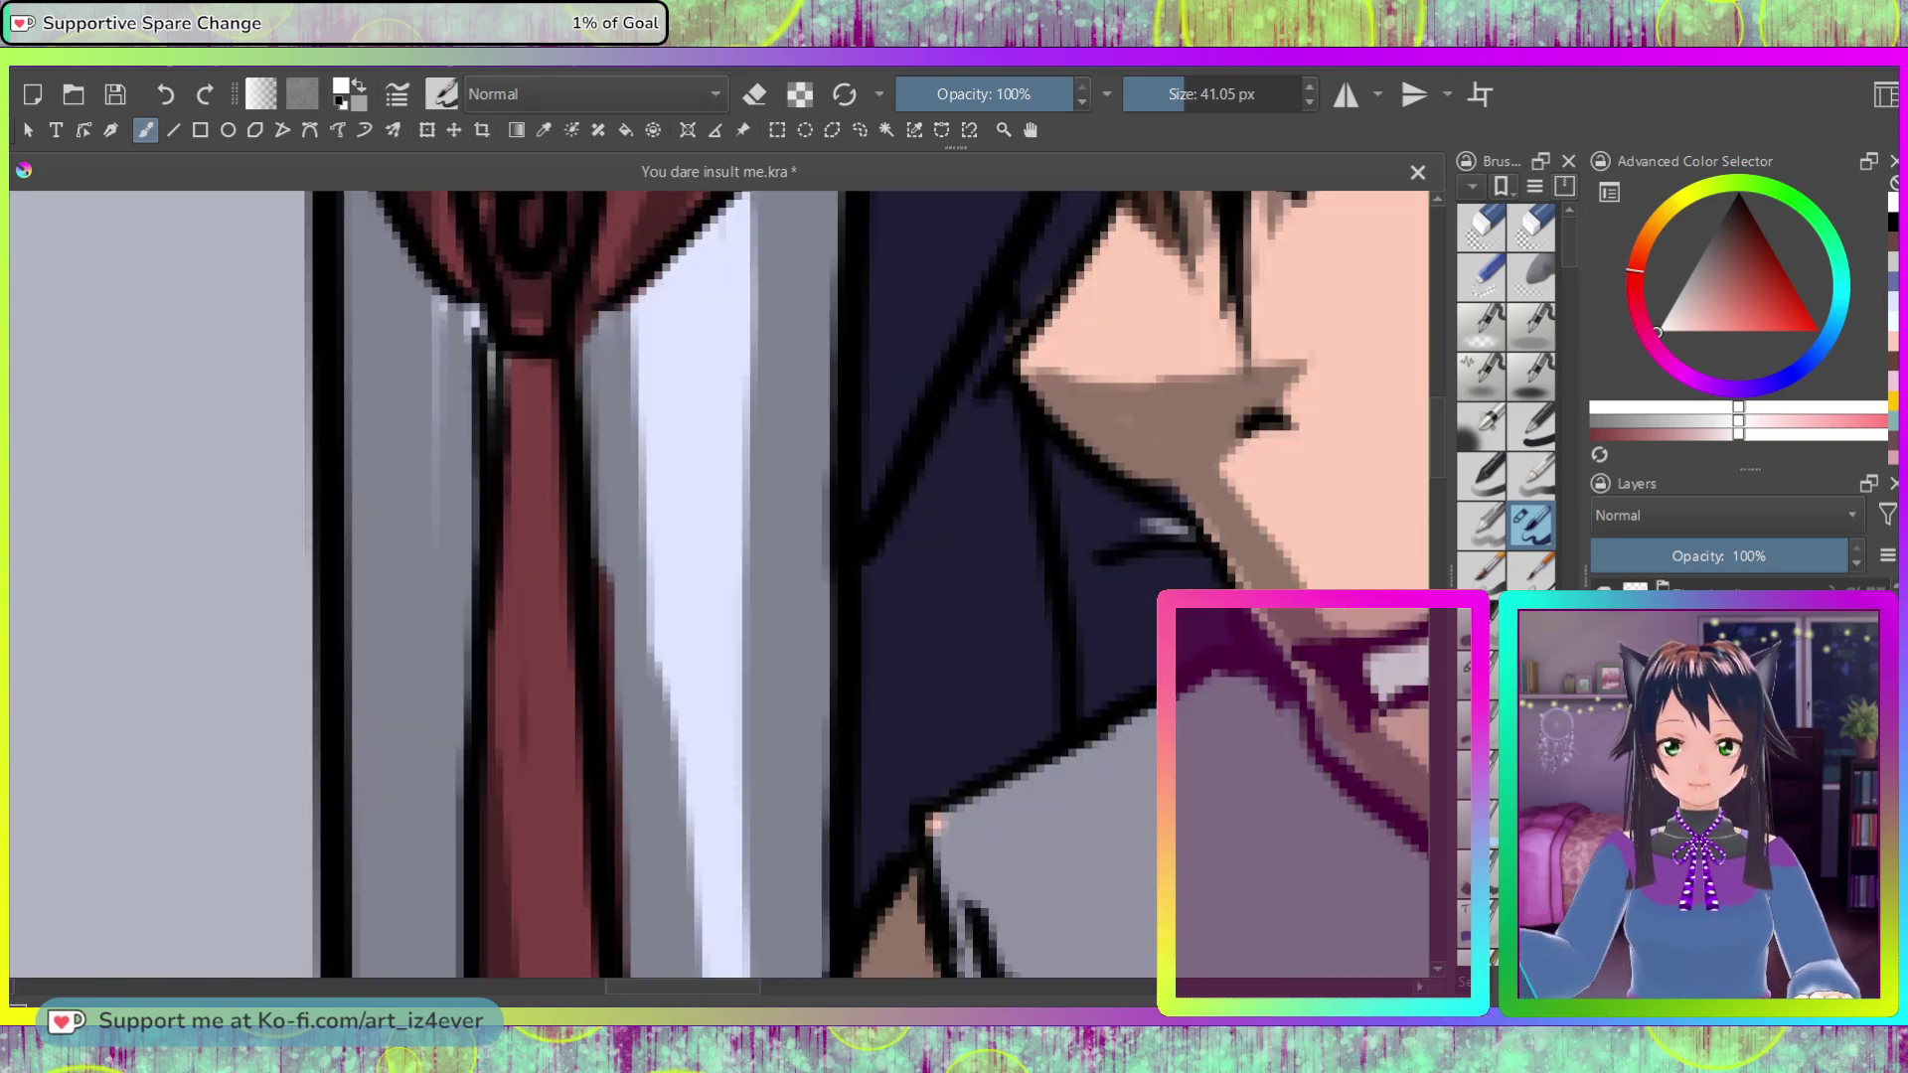
scroll(864, 586, up, 5)
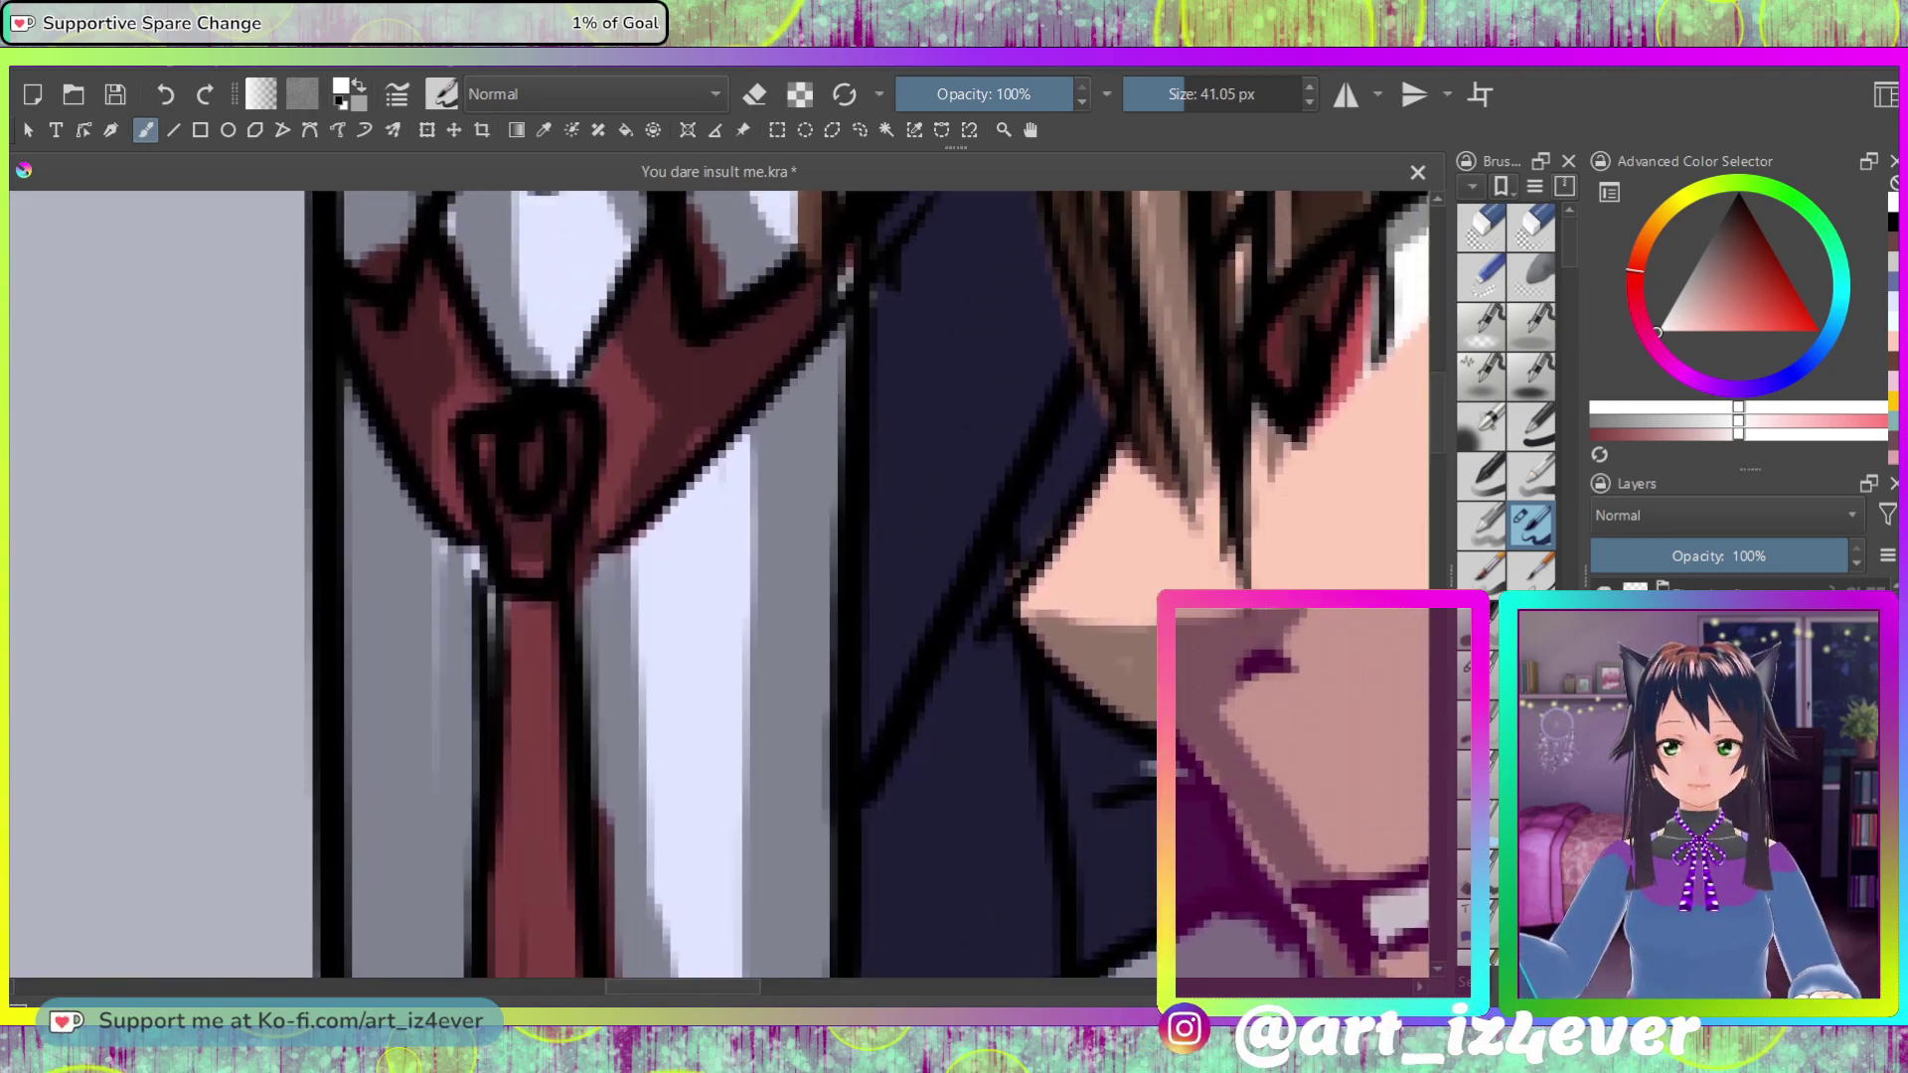
scroll(864, 586, up, 2)
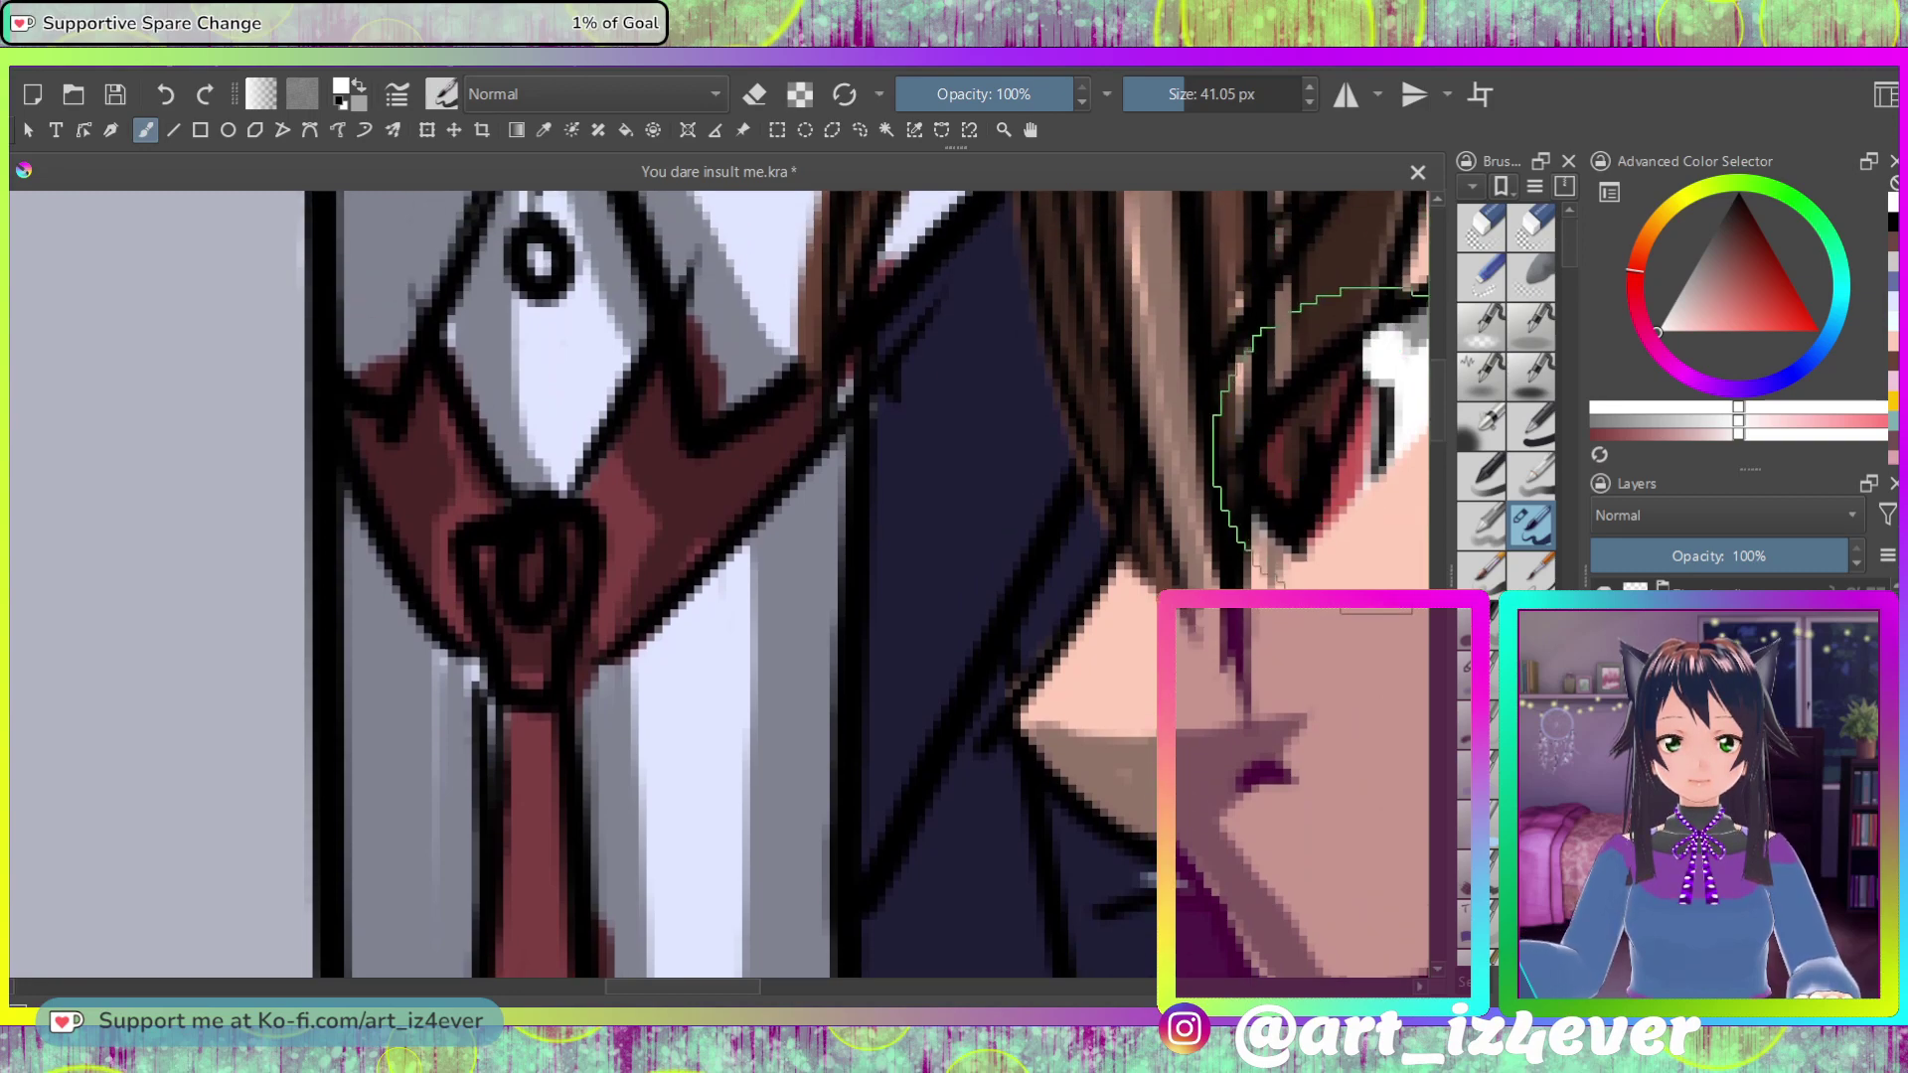
key(1)
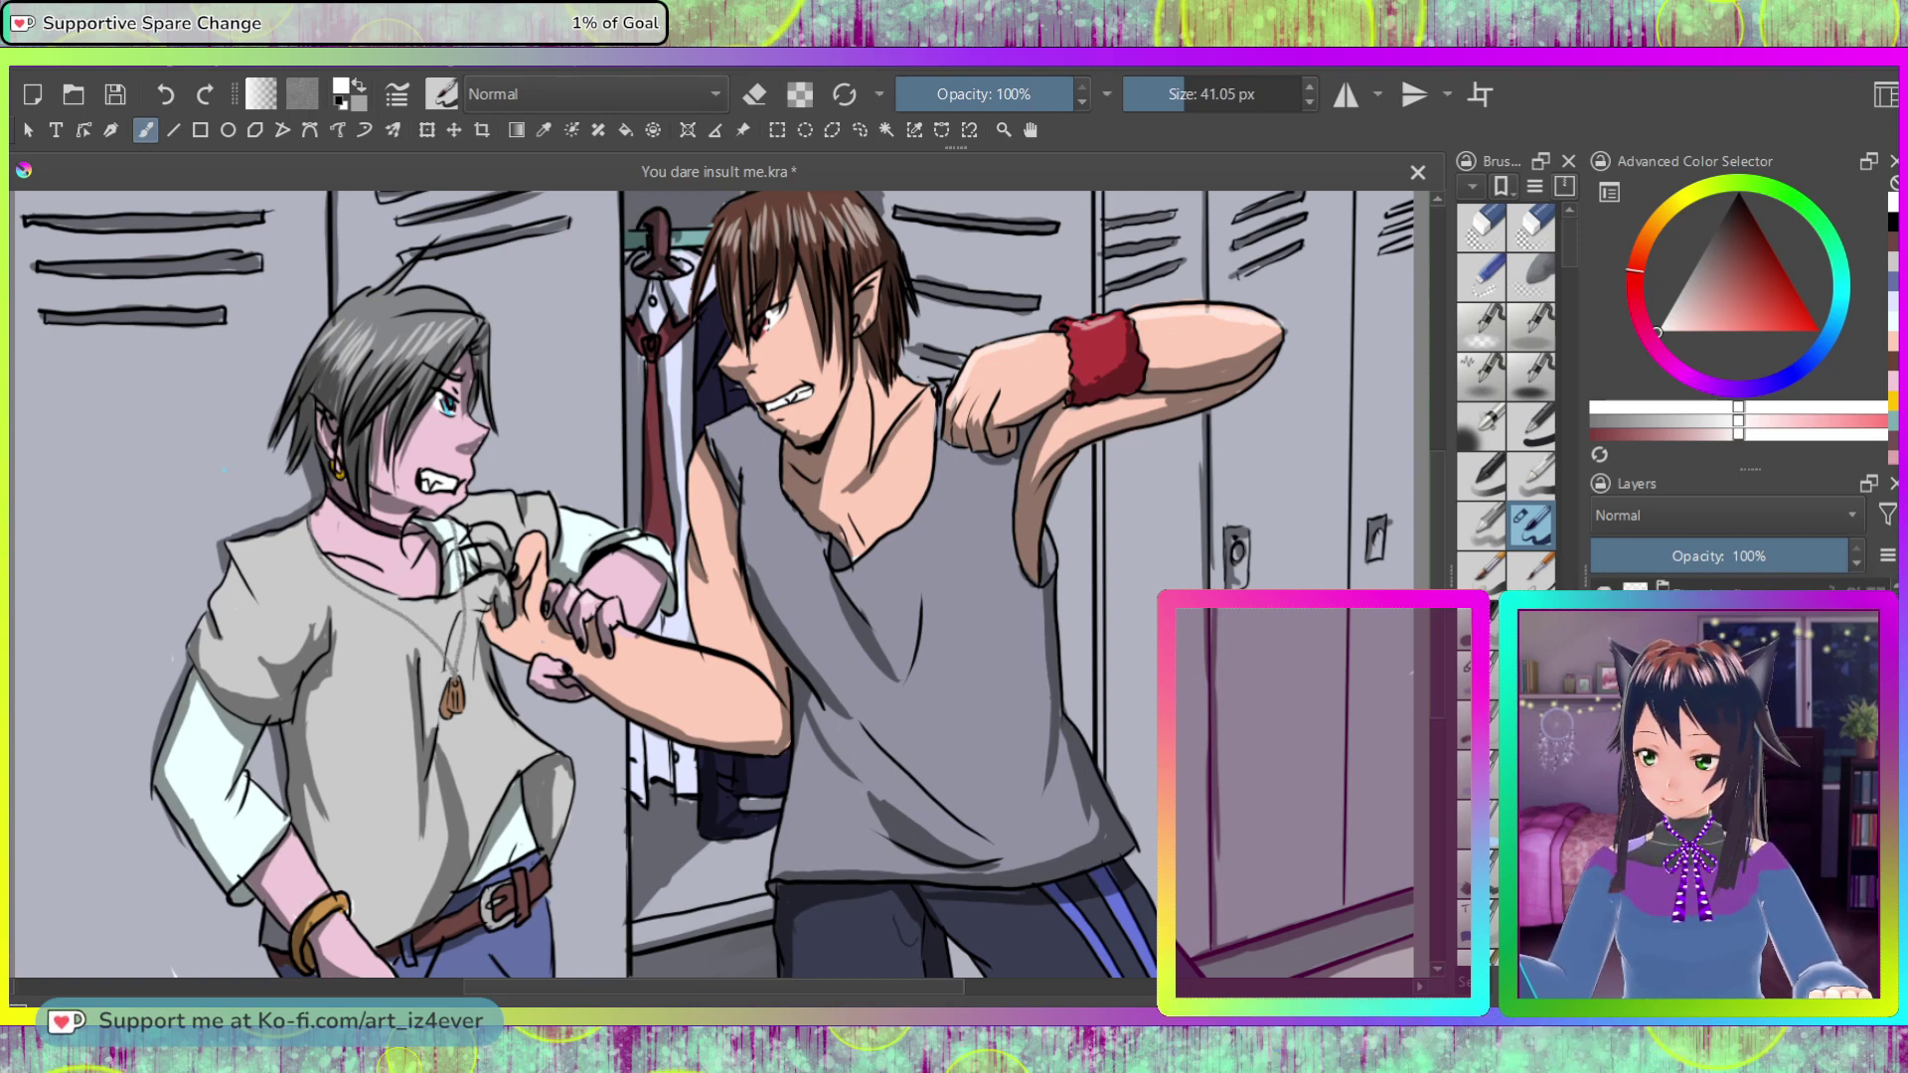
Step: Paint white highlights along the folds of both characters' shirts on the 49% opacity layer
click(1720, 695)
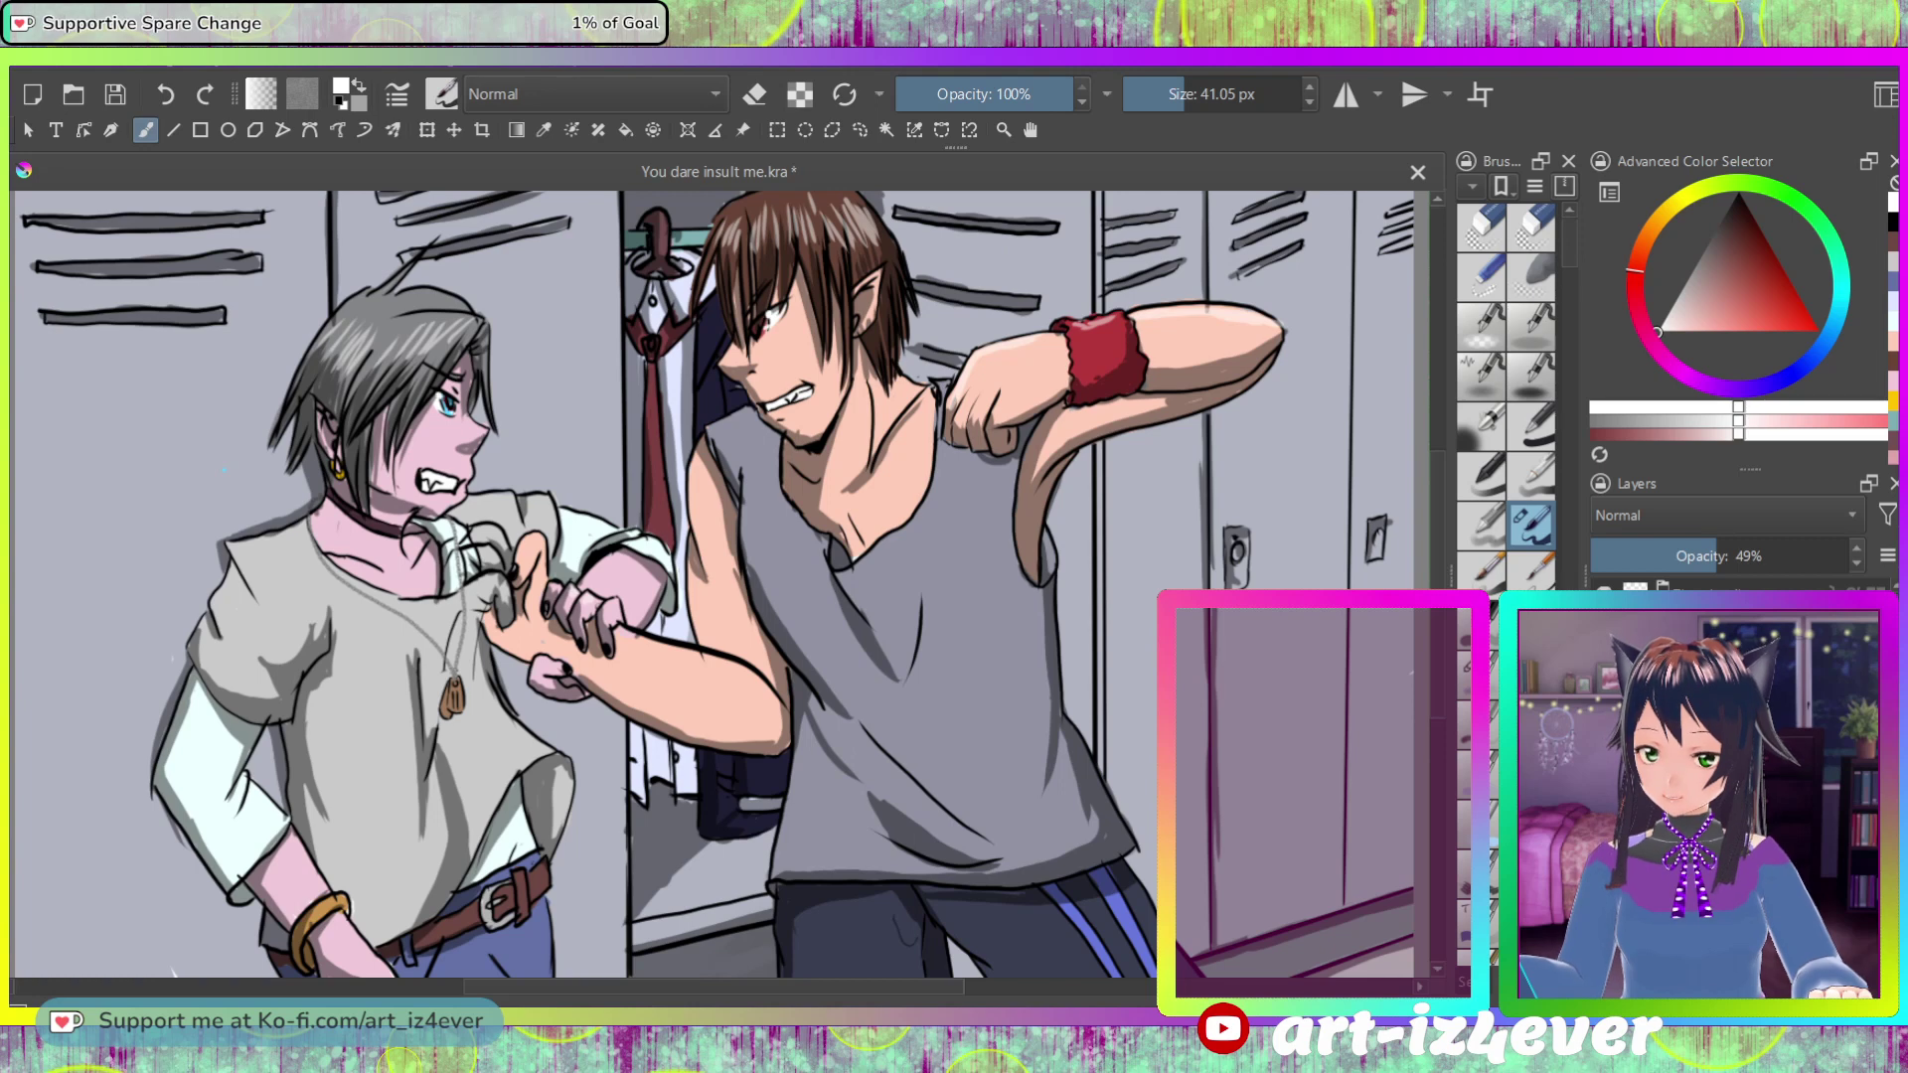
click(1719, 695)
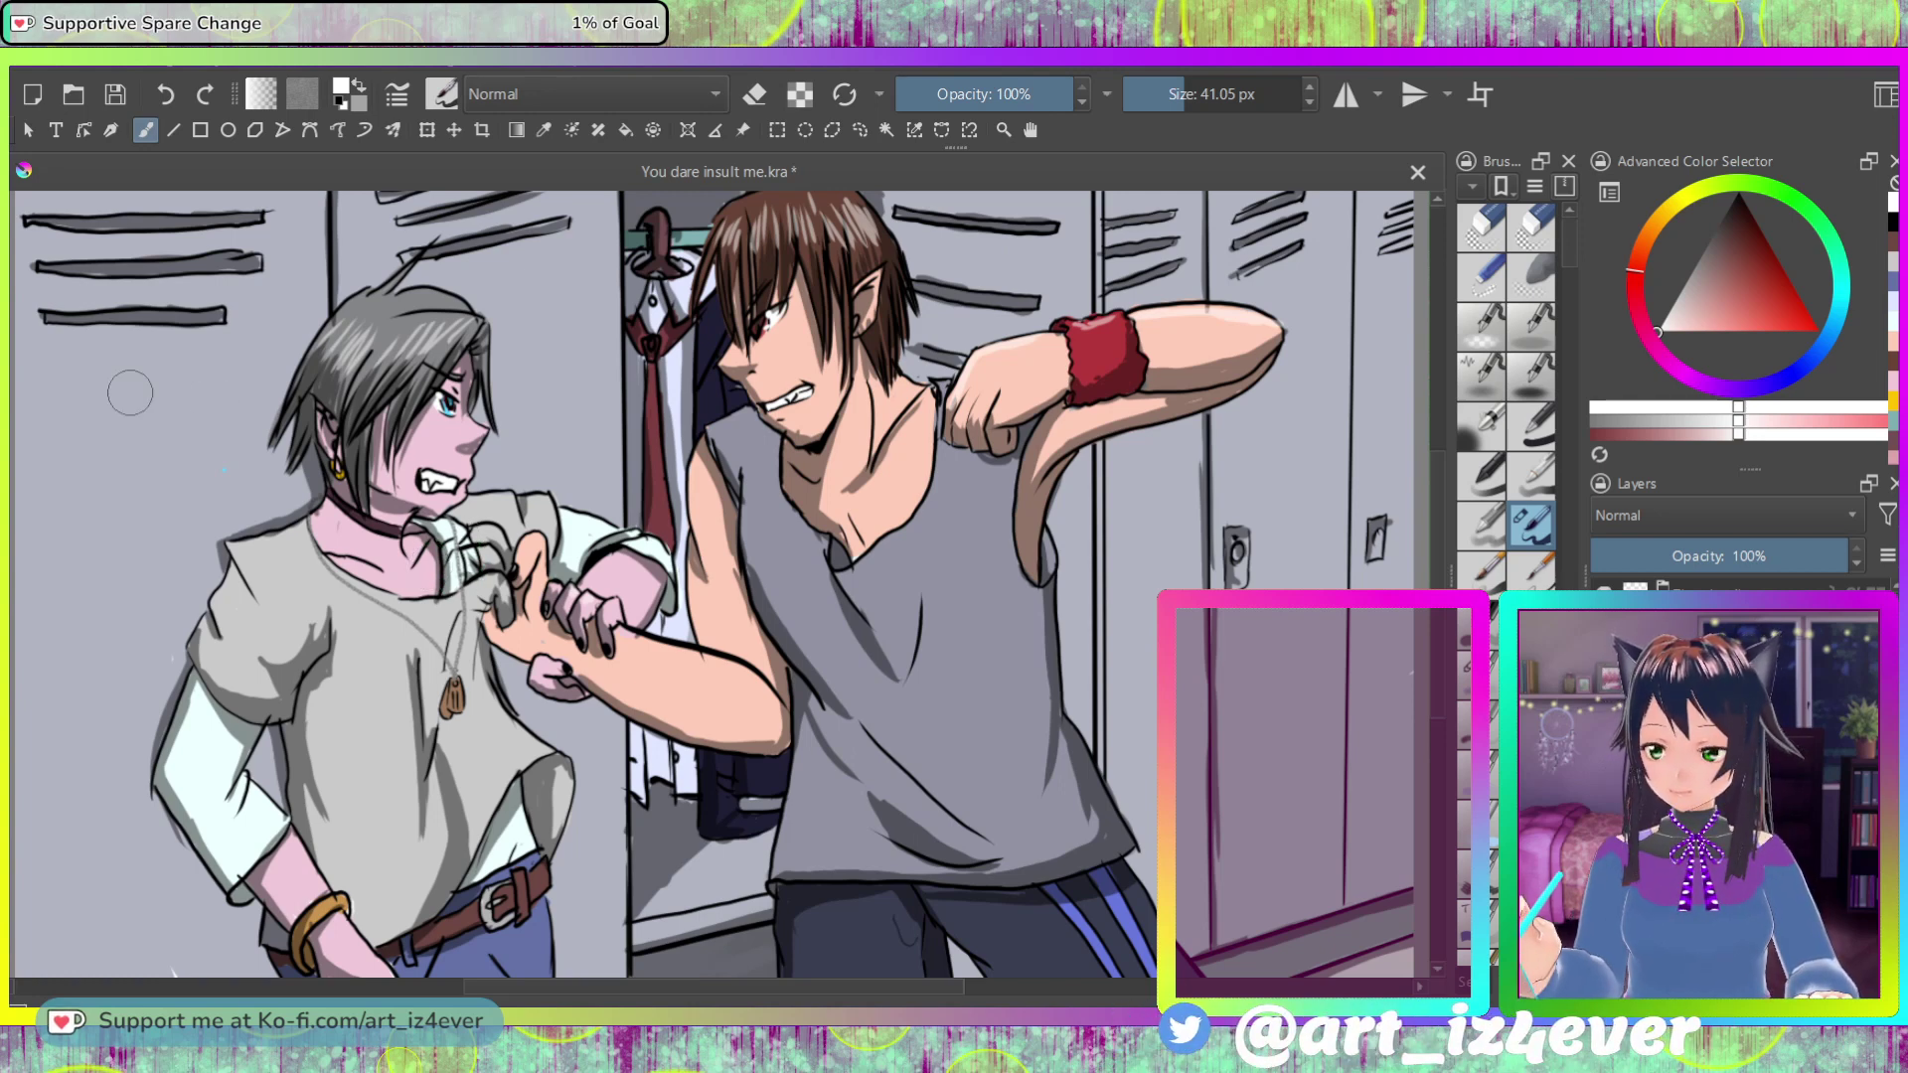
click(1717, 555)
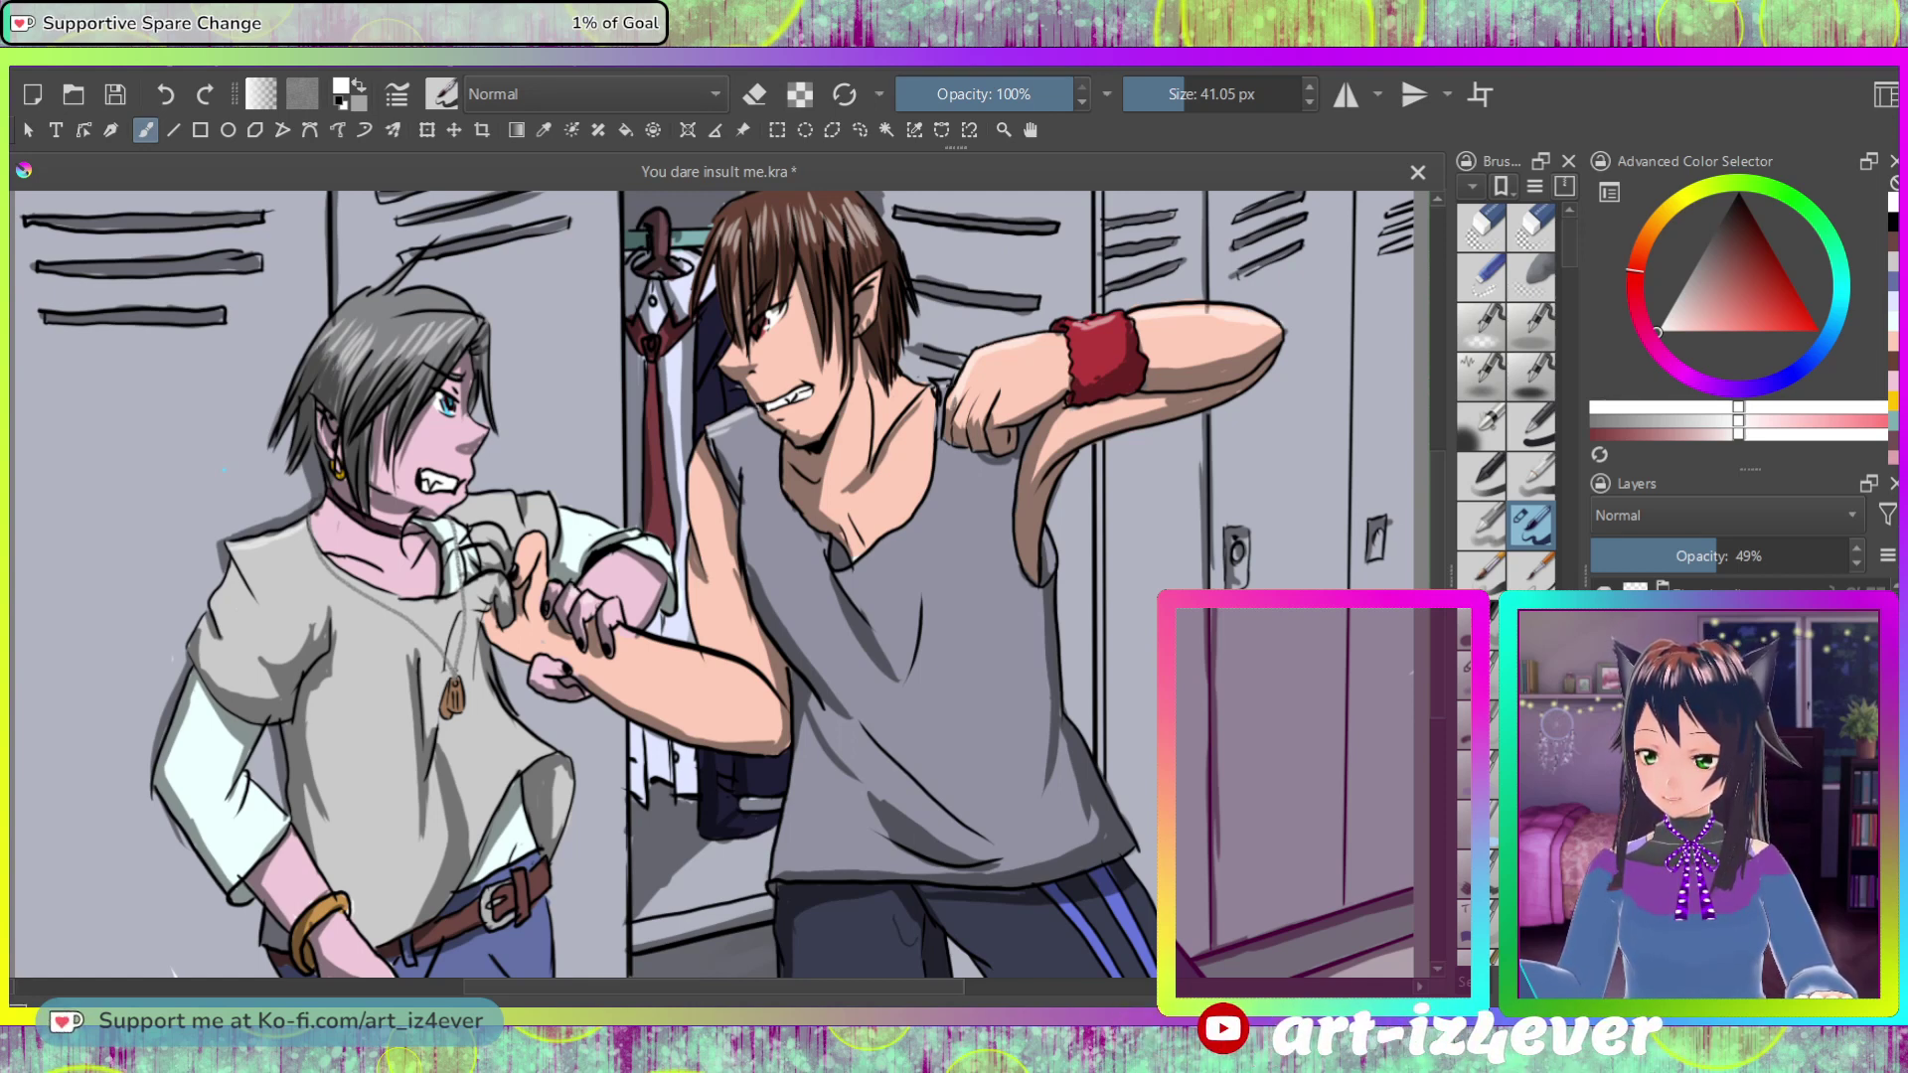
drag(1717, 557, 1701, 557)
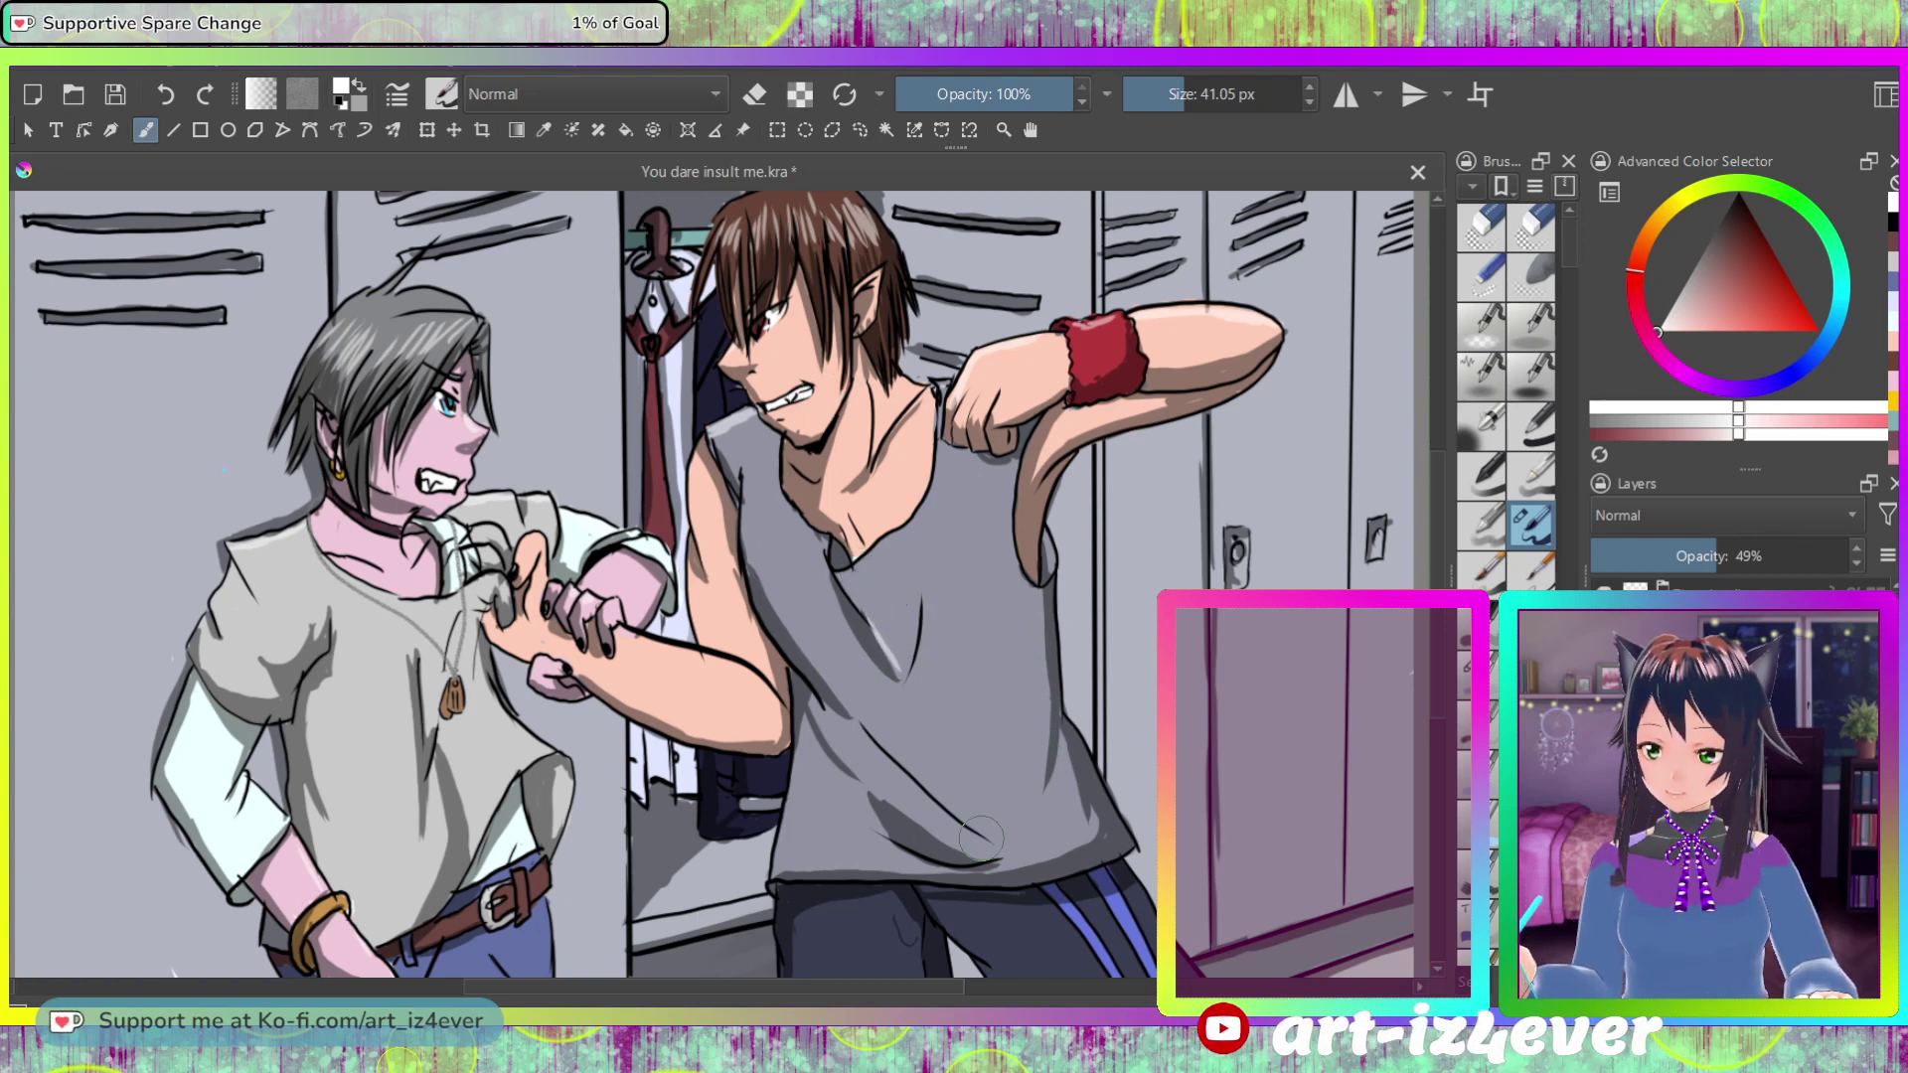
drag(978, 836, 929, 796)
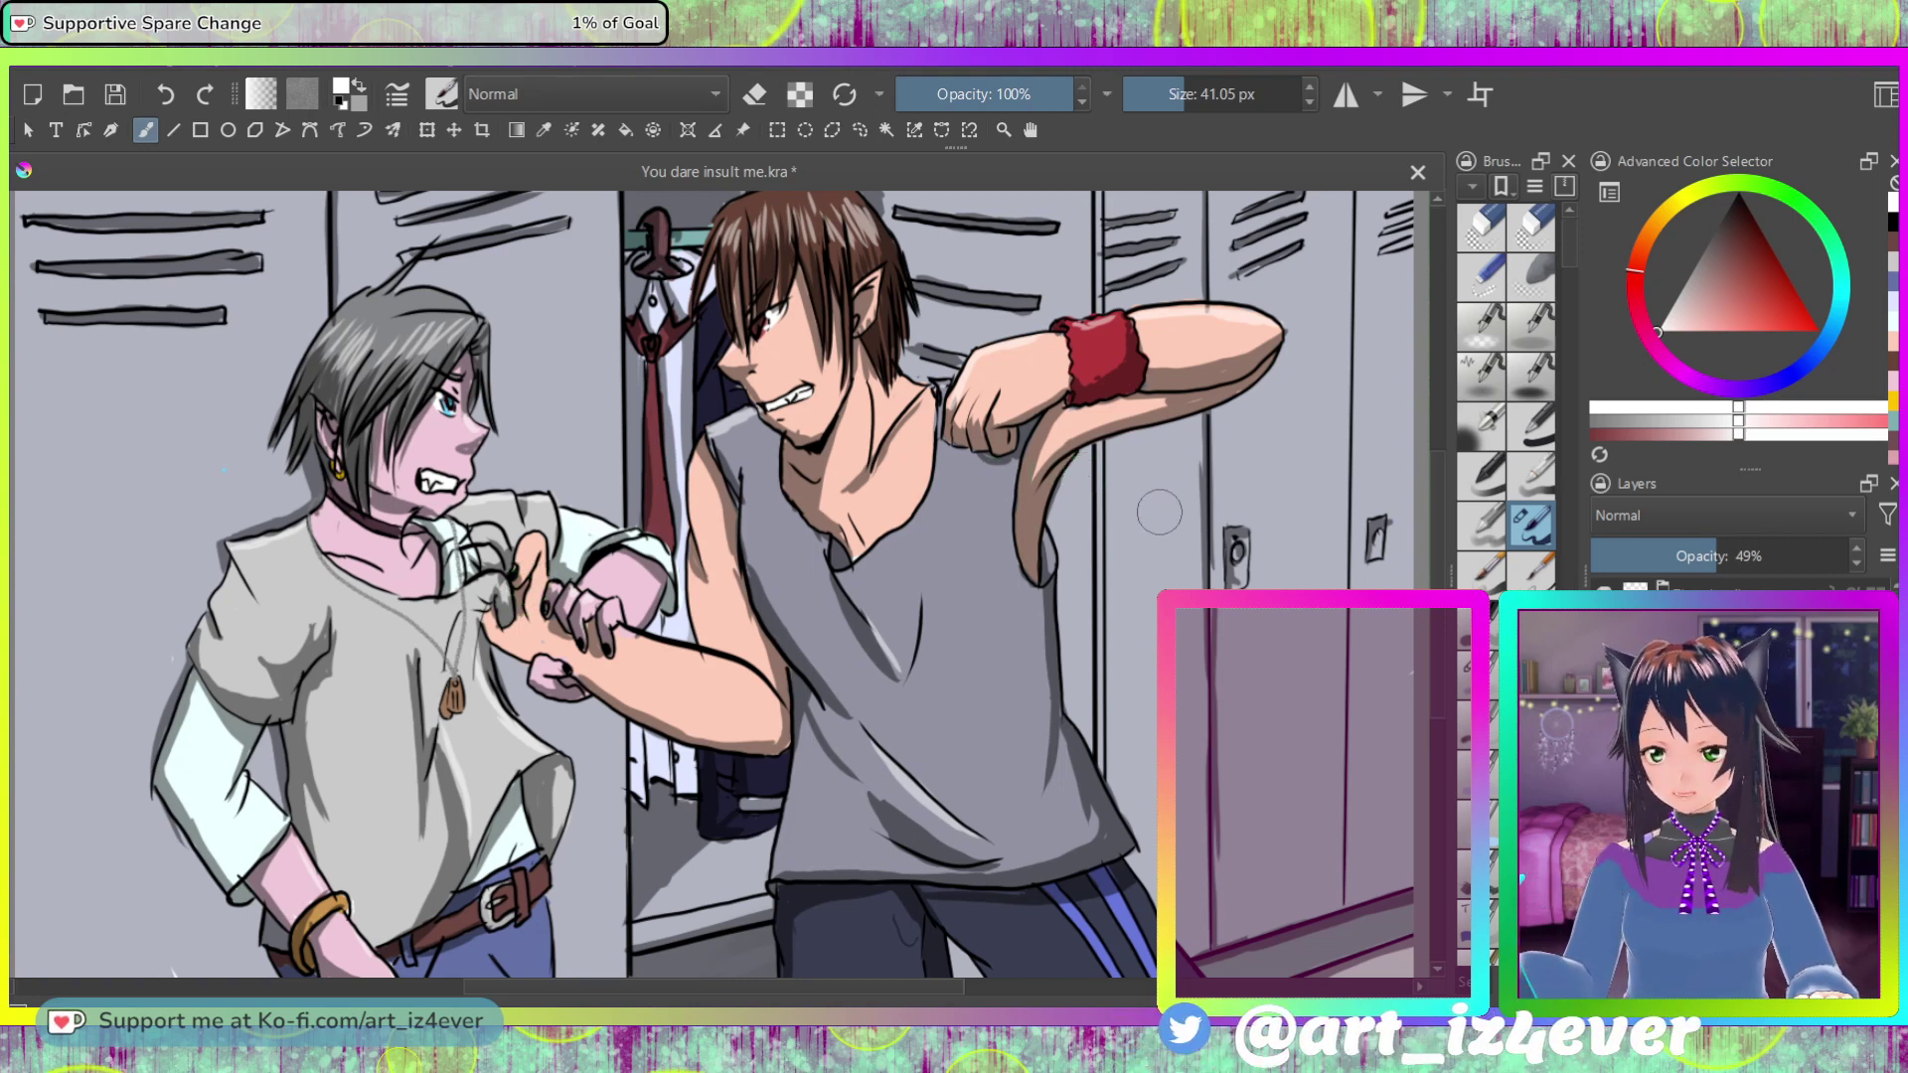
key(x)
key(x)
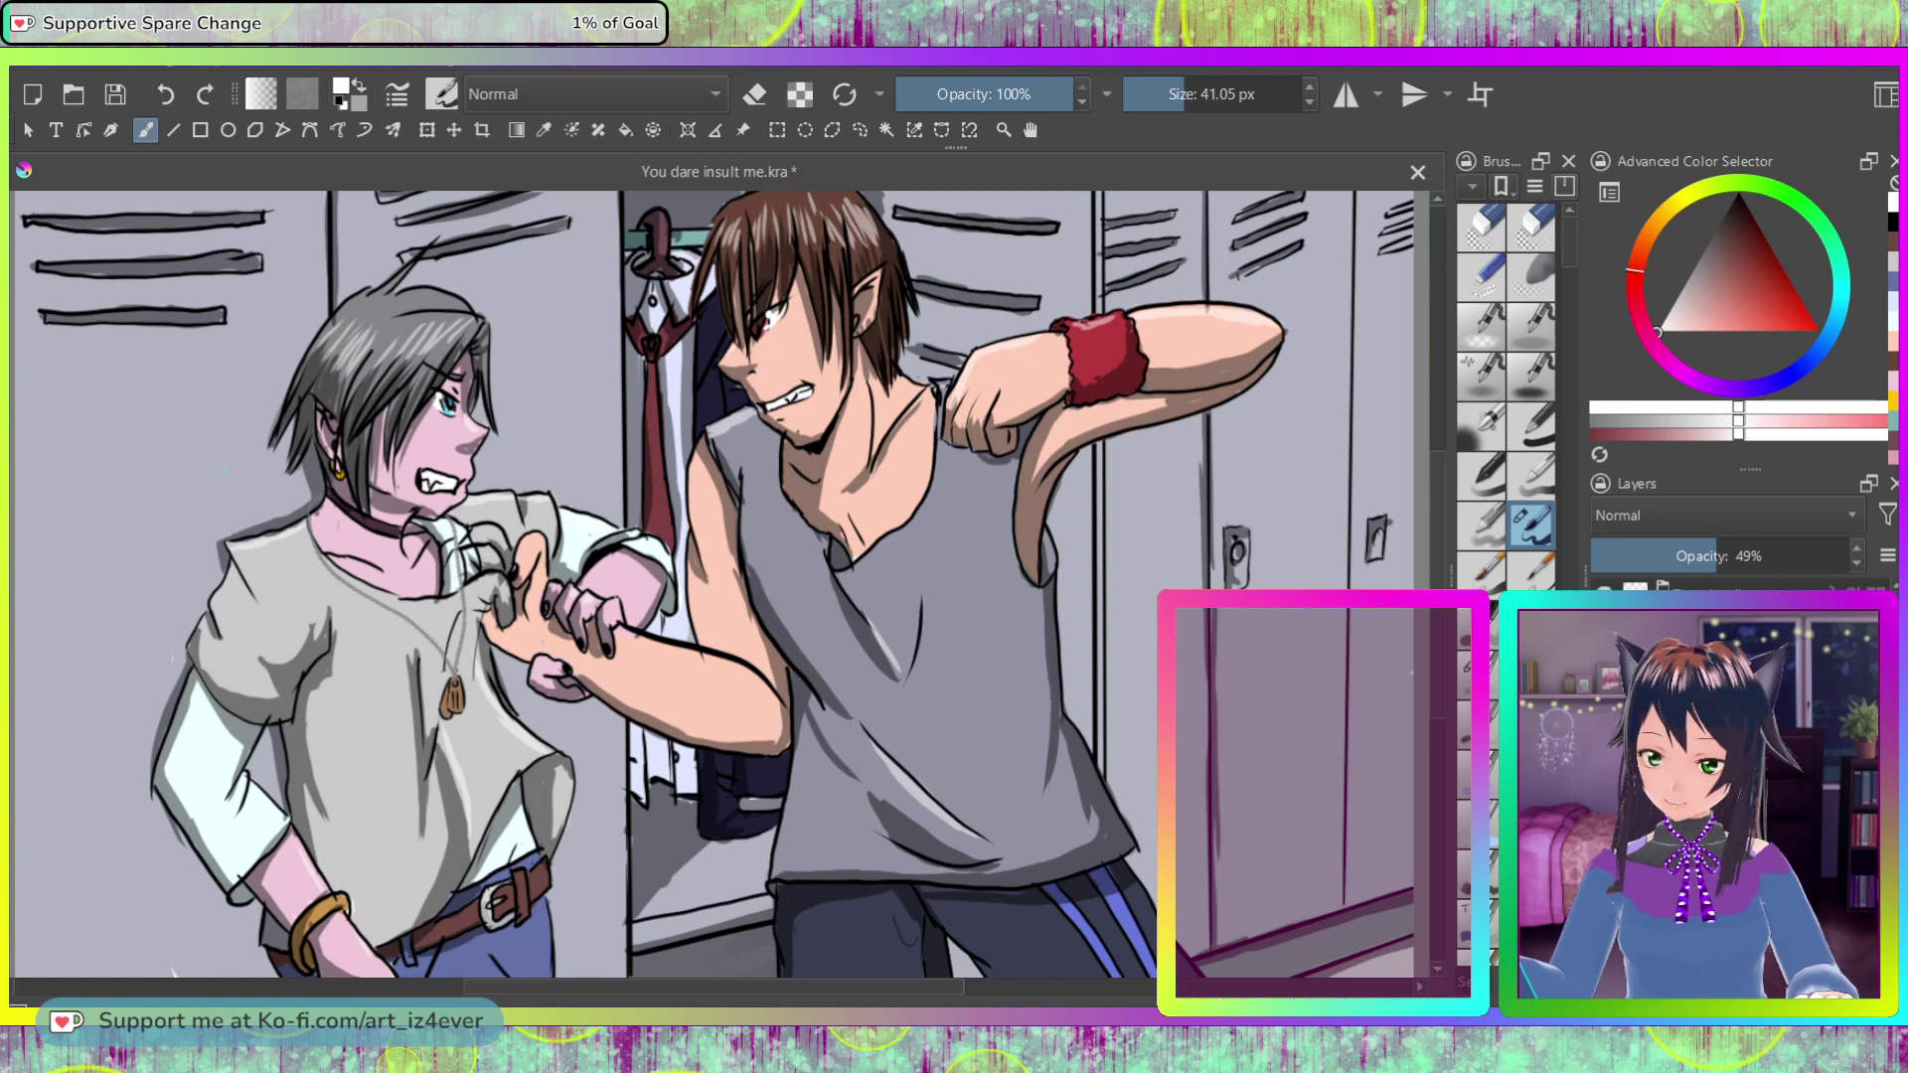
Step: On a full-opacity layer, handwrite the artist's signature in white low on the lockers and a circled BL beside the grey-haired character's sleeve
click(1730, 716)
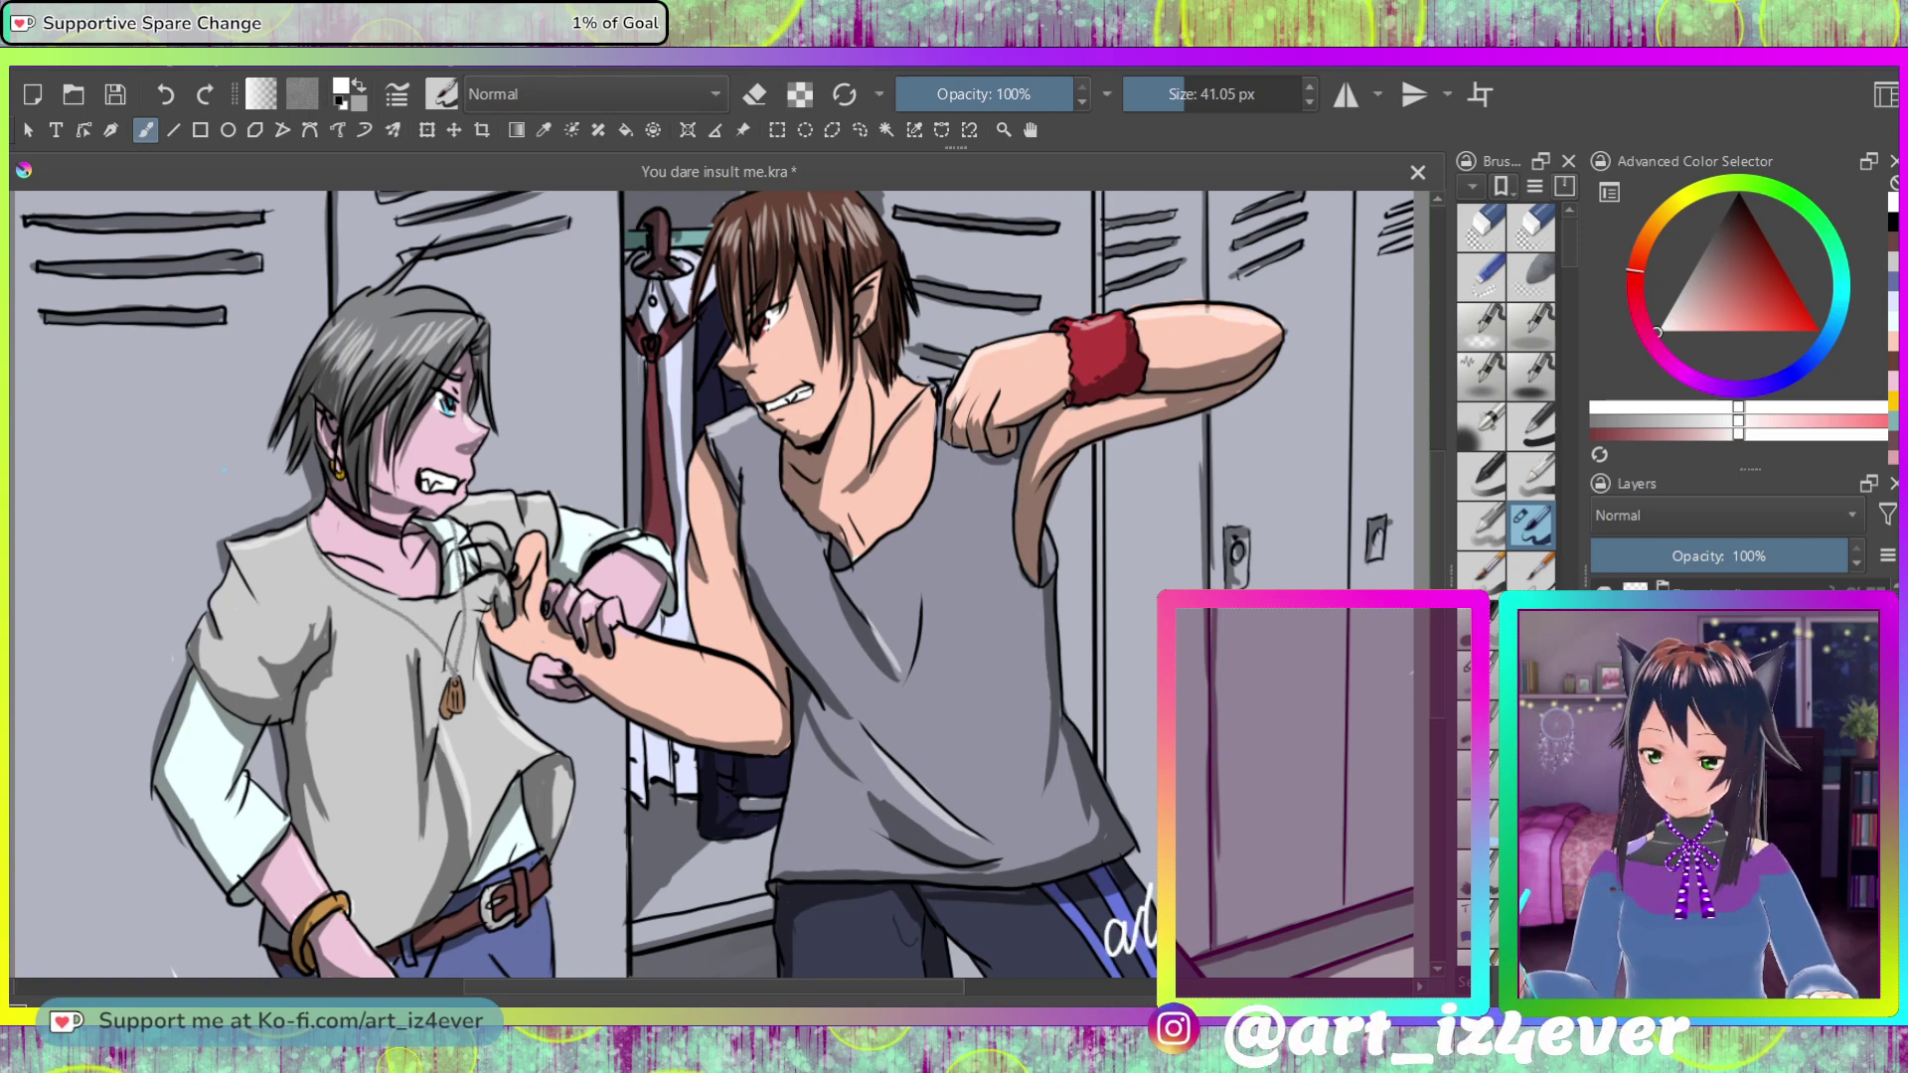
mouse_move(1204, 925)
mouse_down()
mouse_move(1341, 836)
mouse_move(1333, 900)
mouse_up()
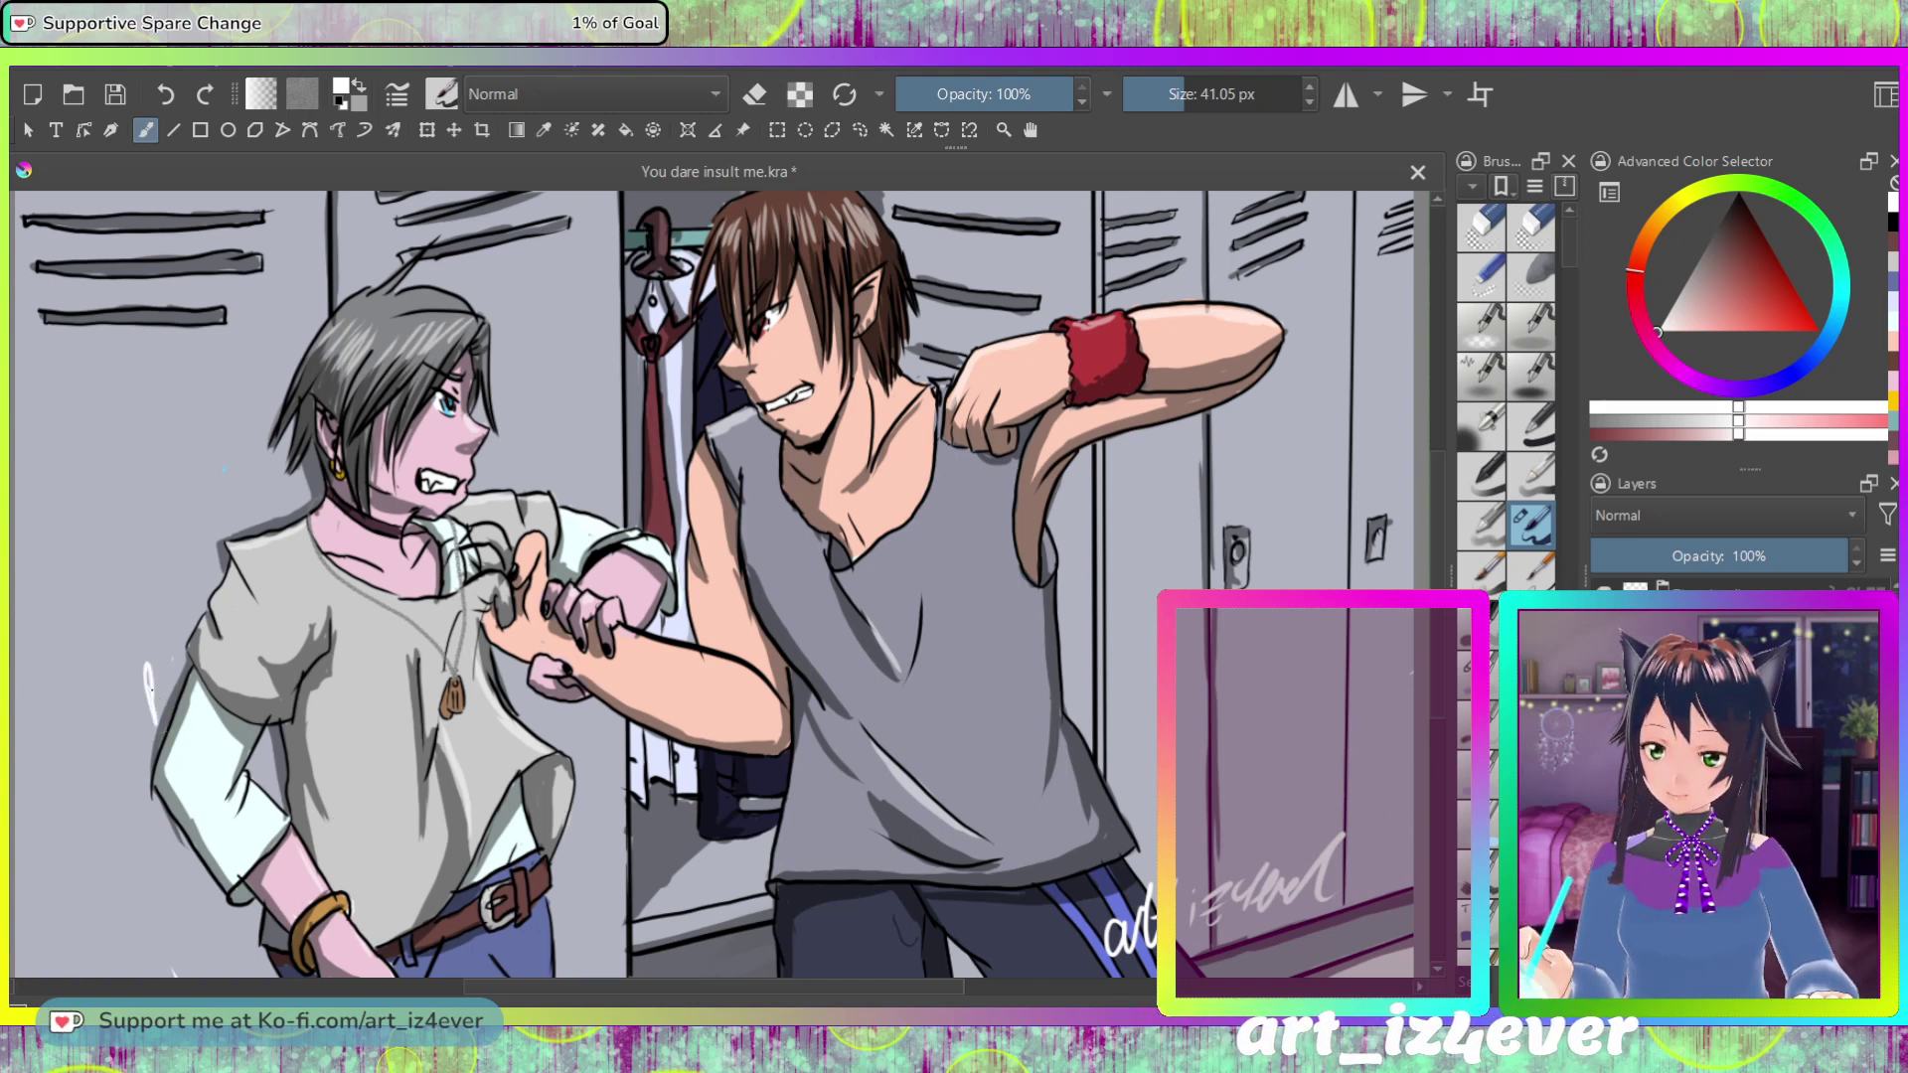
drag(162, 648, 169, 573)
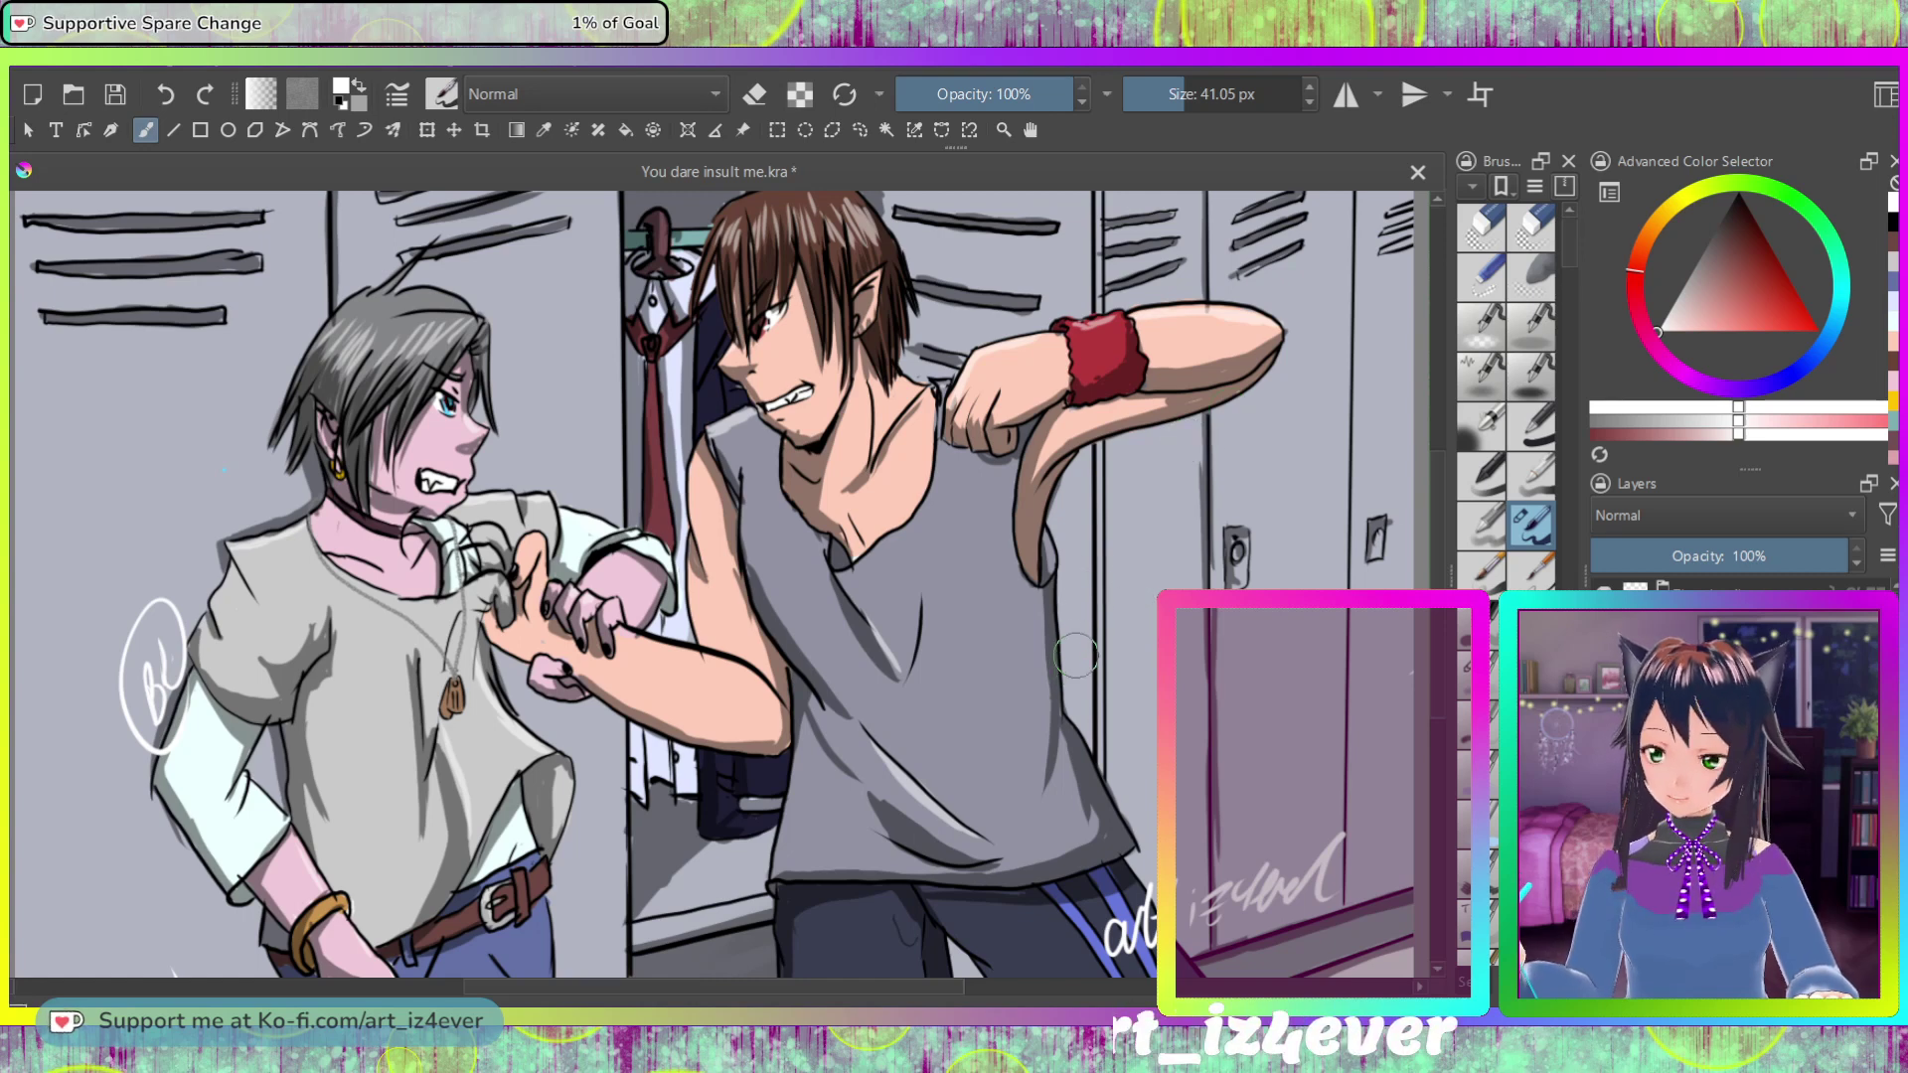
Step: Handwrite the date 13.December.2022 in white across the lockers below the raised arm
mouse_move(1069, 609)
mouse_down()
mouse_move(1072, 644)
mouse_move(1081, 617)
mouse_move(1200, 549)
mouse_move(1237, 561)
mouse_move(1278, 502)
mouse_up()
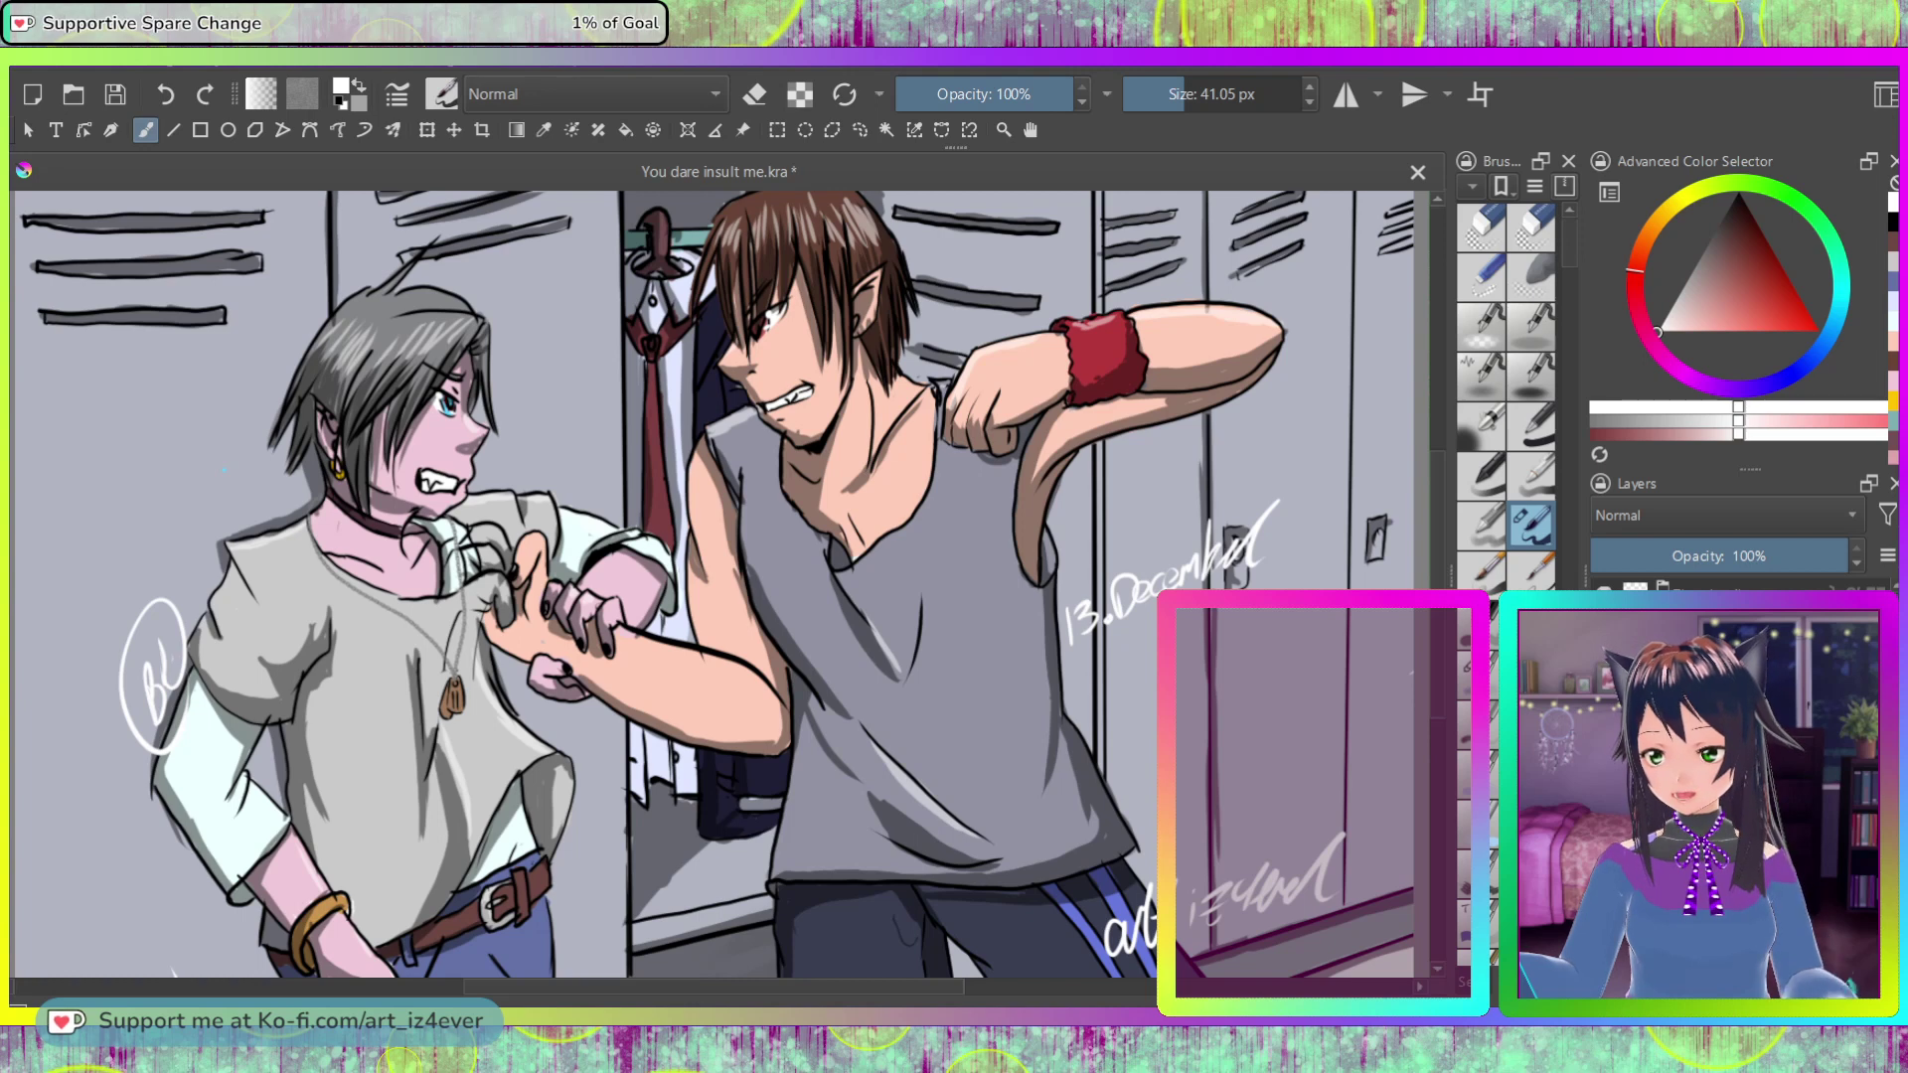
click(1275, 546)
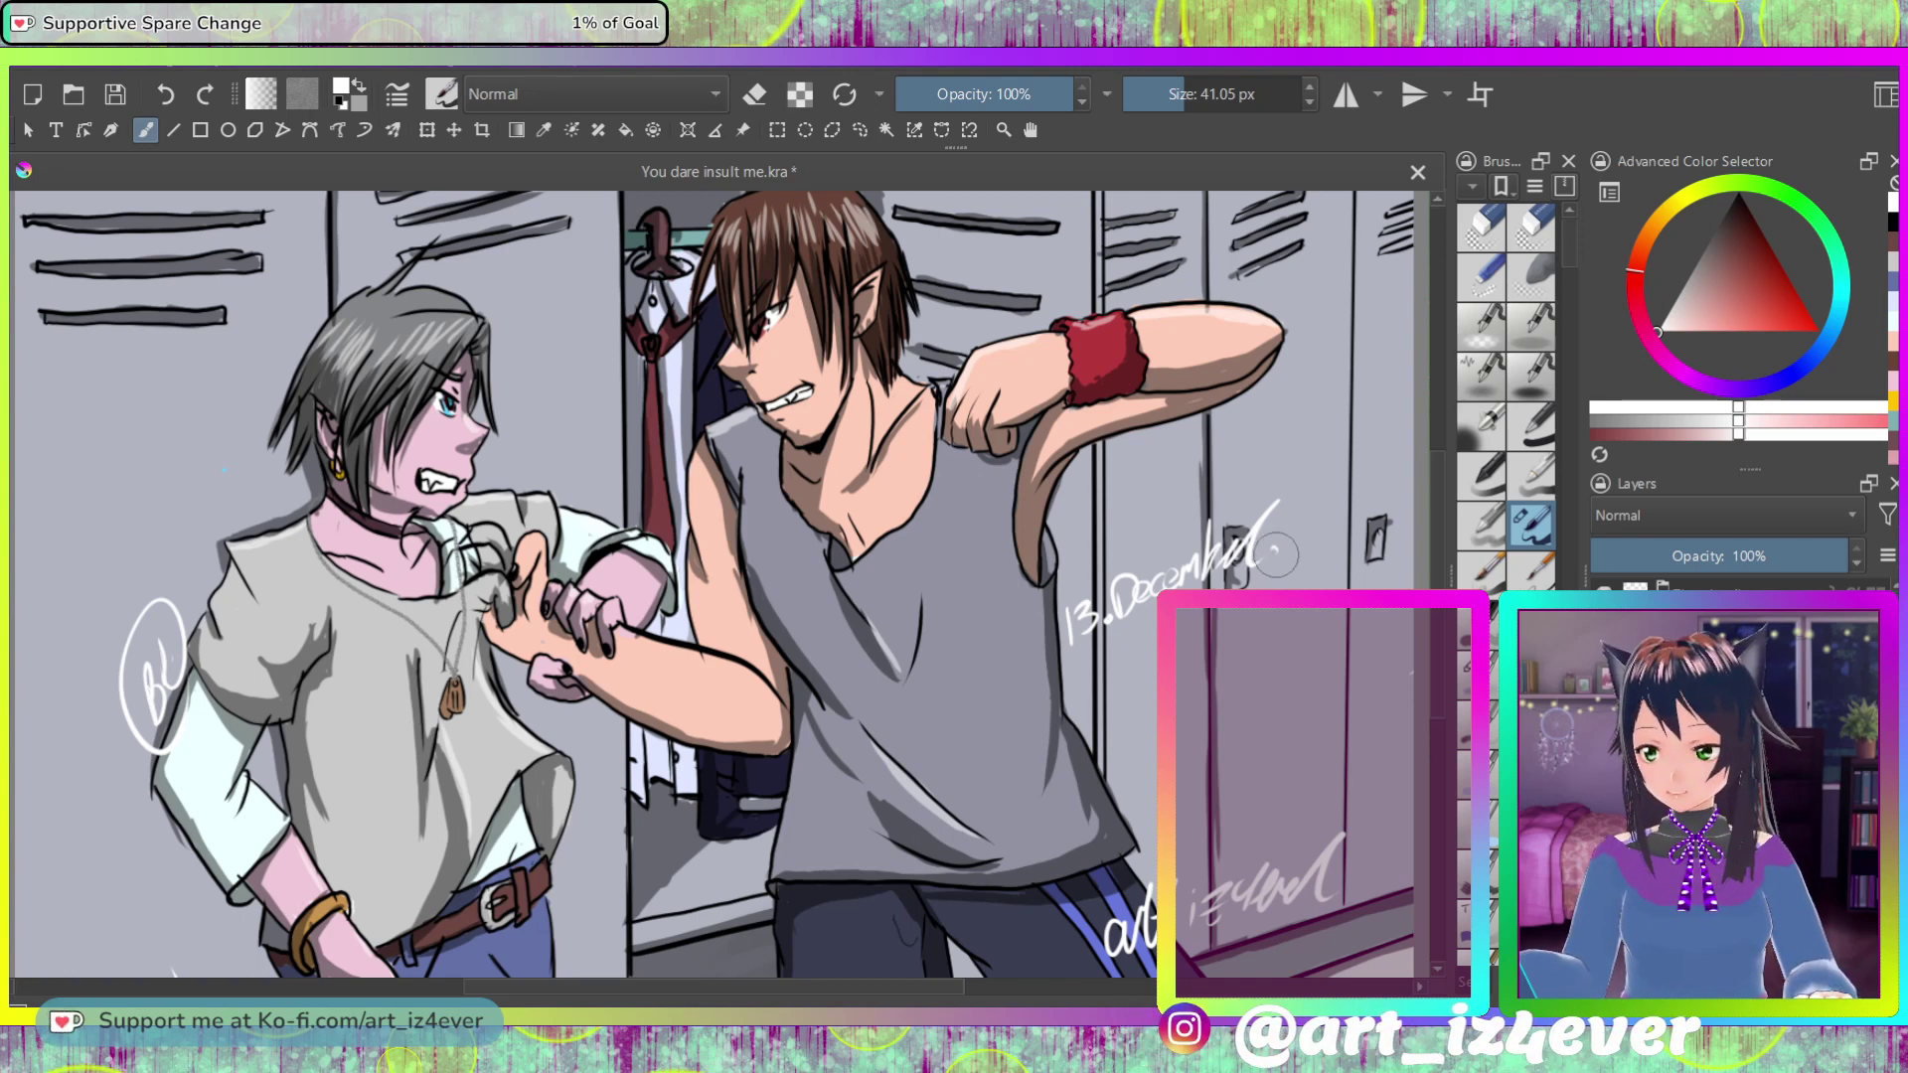
drag(1288, 517, 1292, 542)
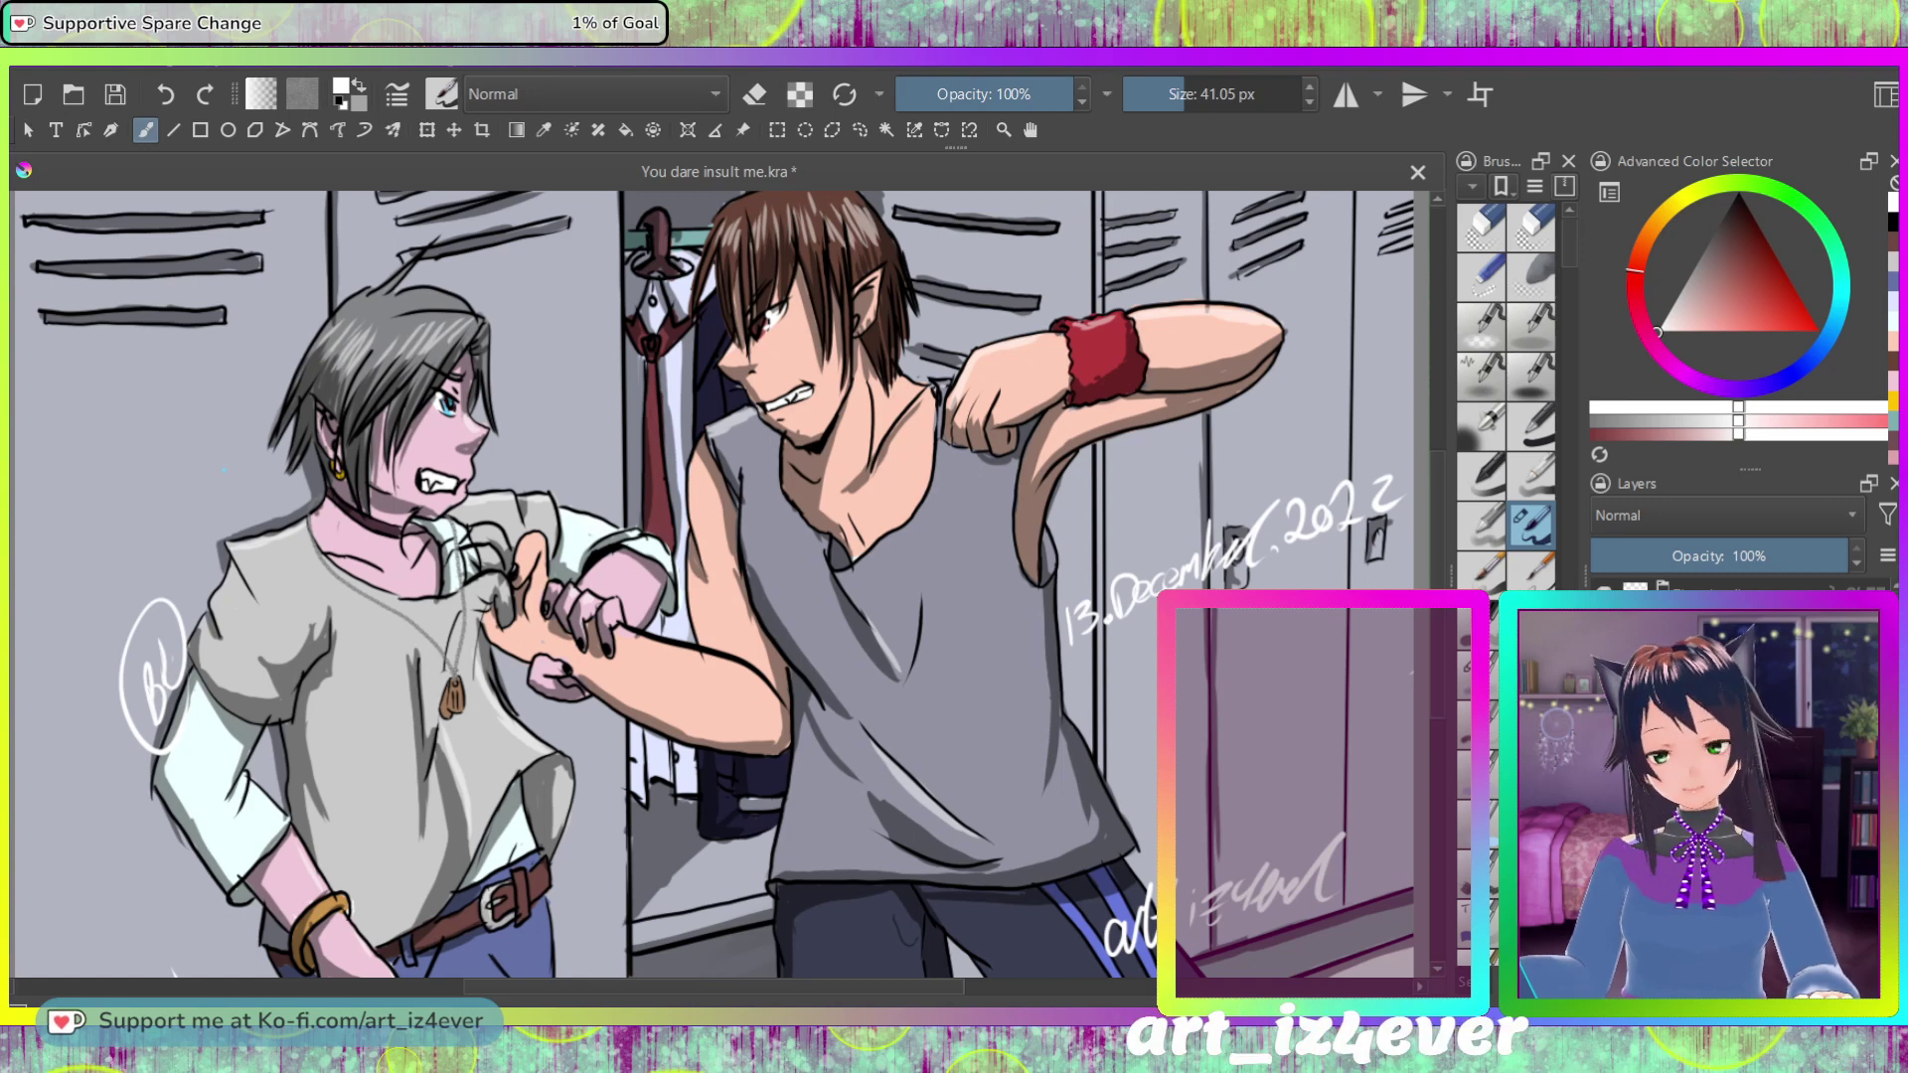
Step: Erase the handwritten date, the signature and the circled BL from the artwork
mouse_move(1118, 571)
mouse_down()
mouse_move(1068, 686)
mouse_move(1145, 512)
mouse_move(1088, 686)
mouse_move(1162, 497)
mouse_move(1292, 527)
mouse_move(1381, 487)
mouse_up()
key(e)
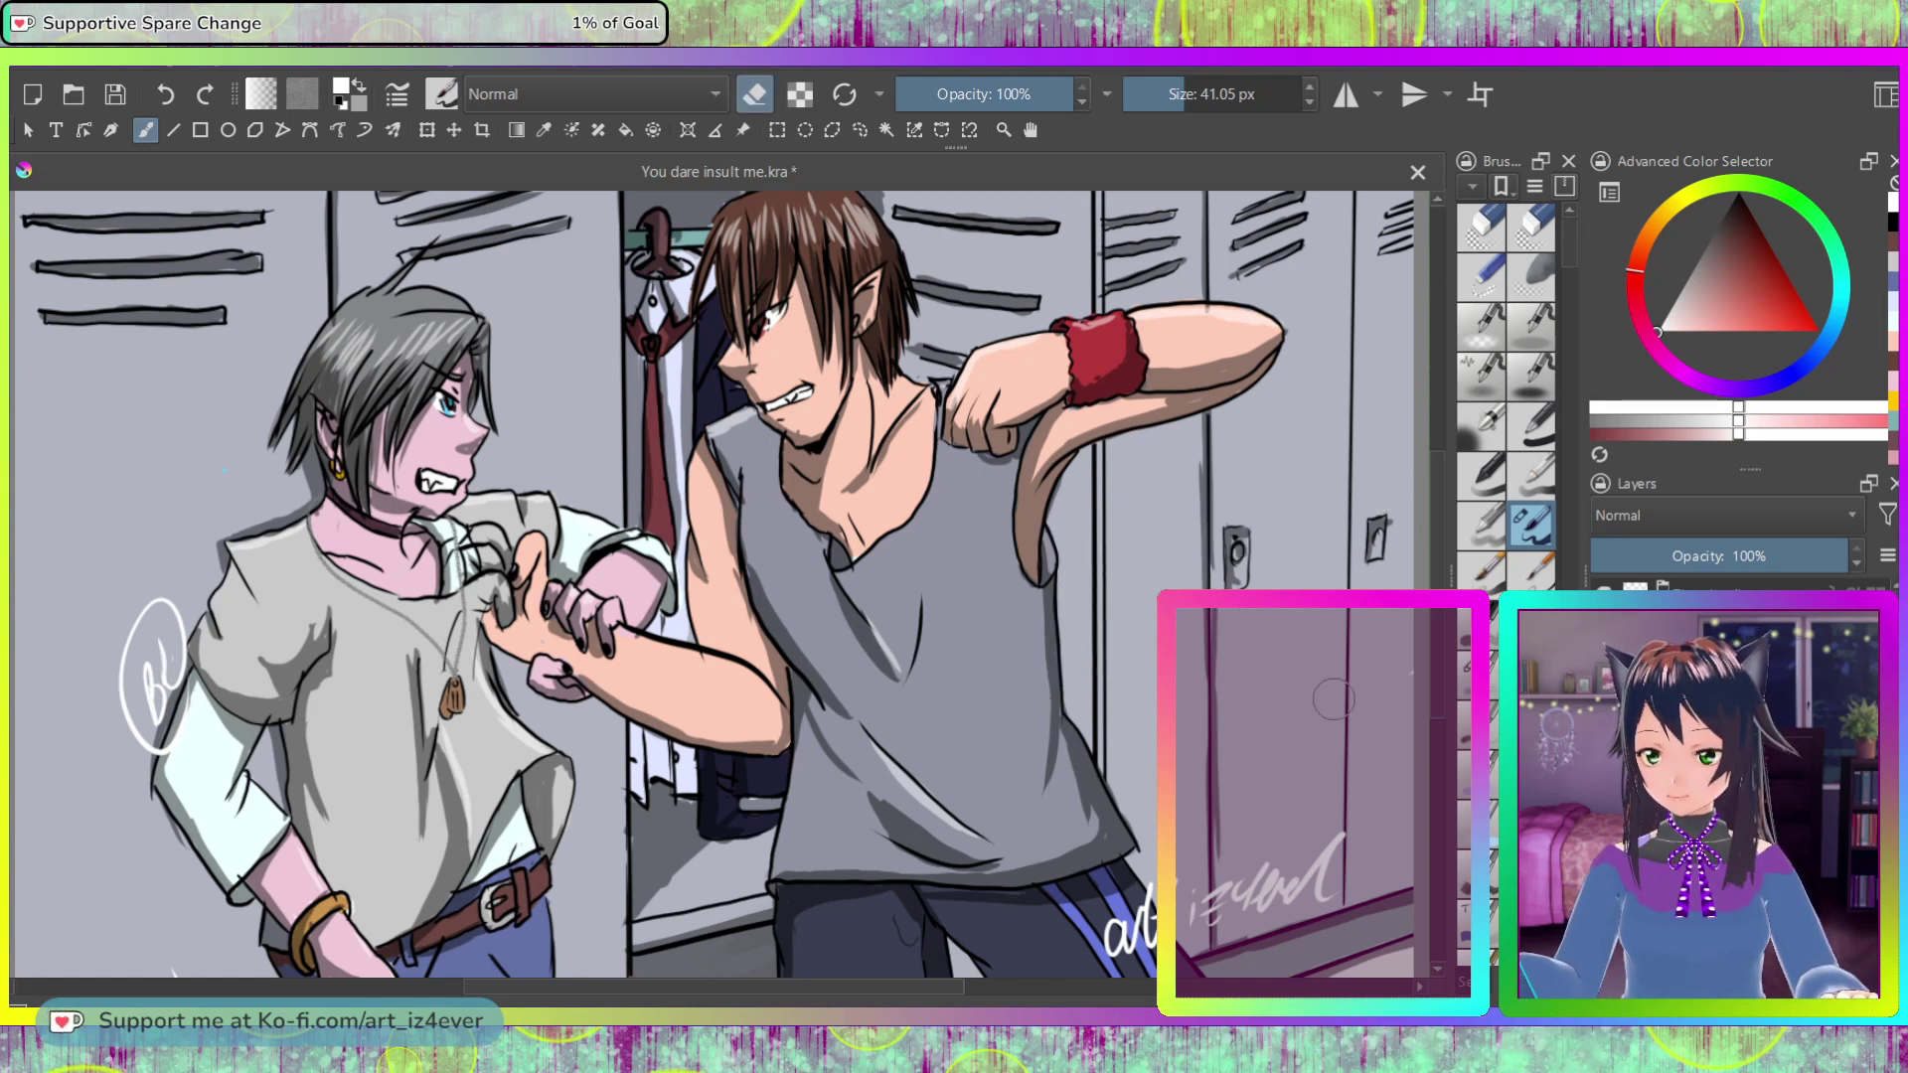
mouse_move(1344, 835)
mouse_down()
mouse_move(1292, 964)
mouse_move(1206, 971)
mouse_move(1255, 885)
mouse_move(1128, 858)
mouse_up()
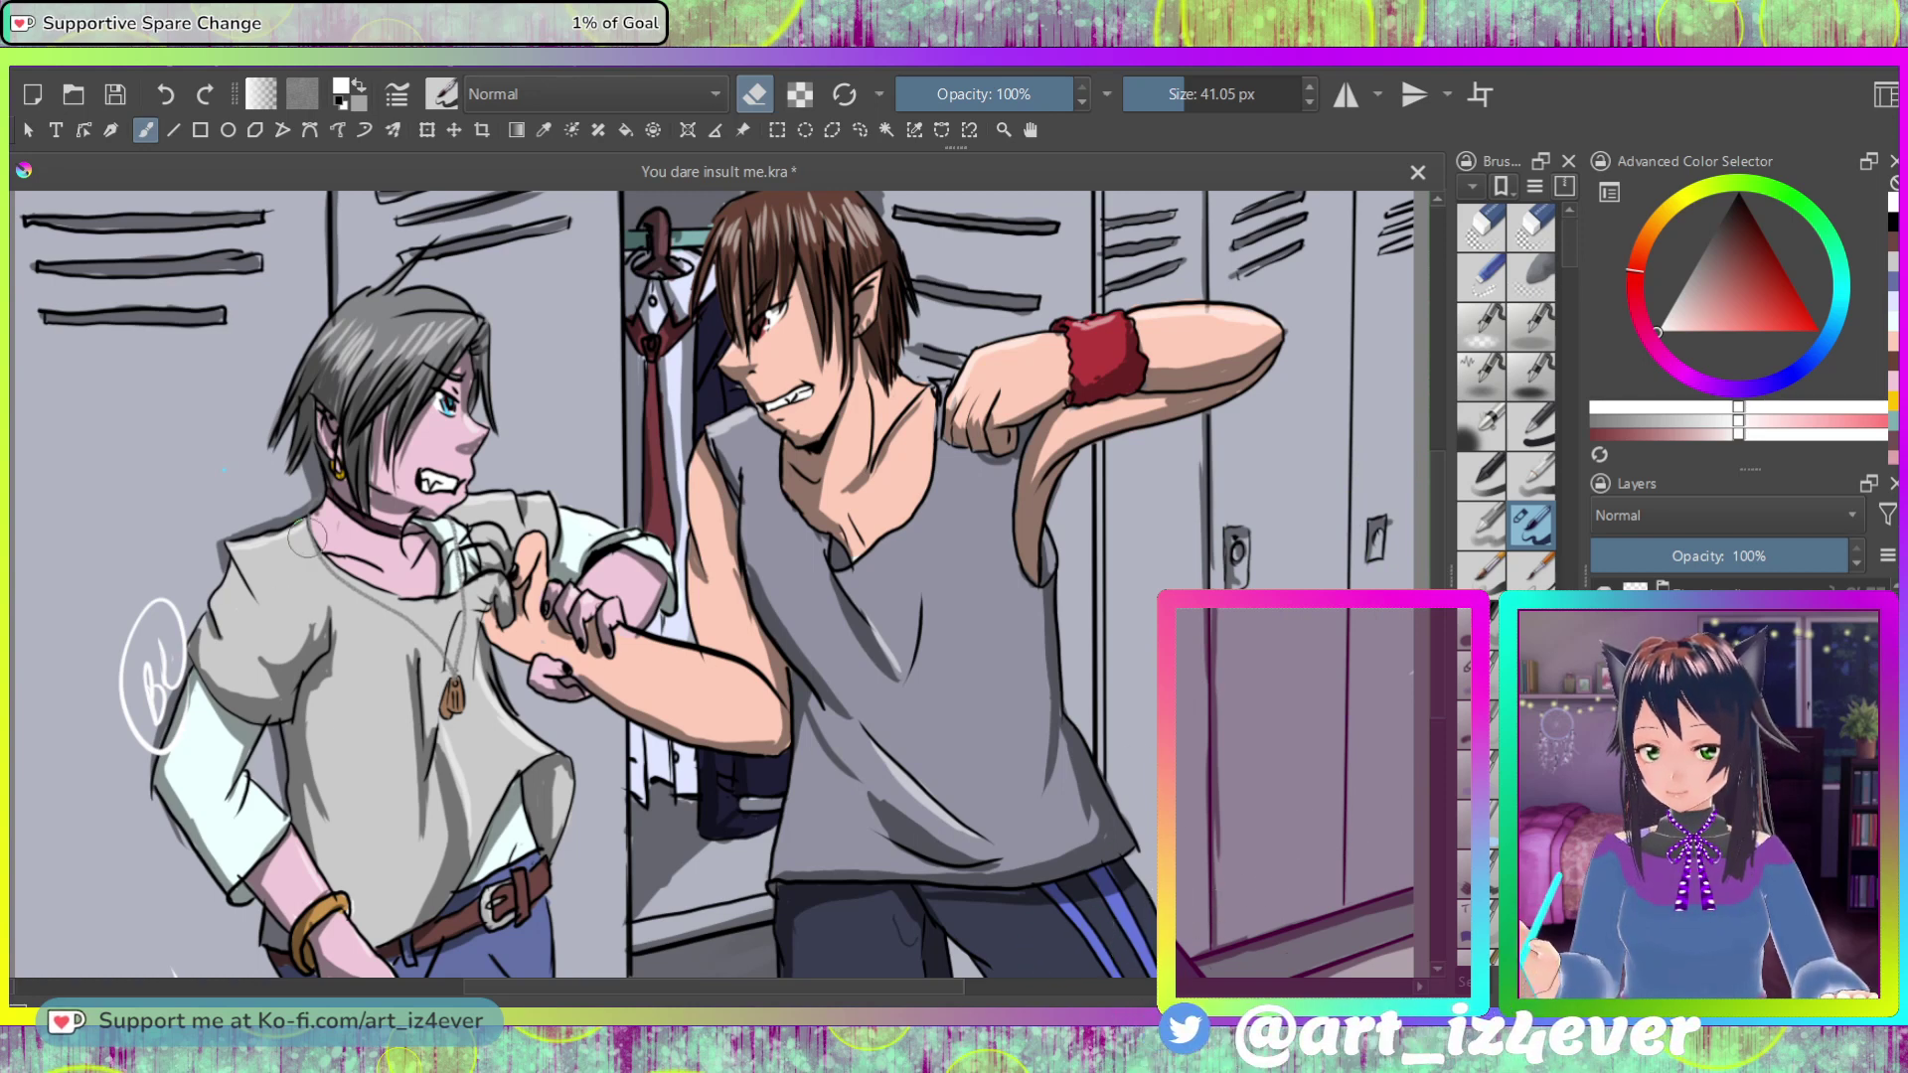
mouse_move(173, 646)
mouse_down()
mouse_move(139, 716)
mouse_move(204, 566)
mouse_move(184, 765)
mouse_up()
Step: Handwrite the artist's signature in white low on the lockers beside the brown-haired character's trousers
key(e)
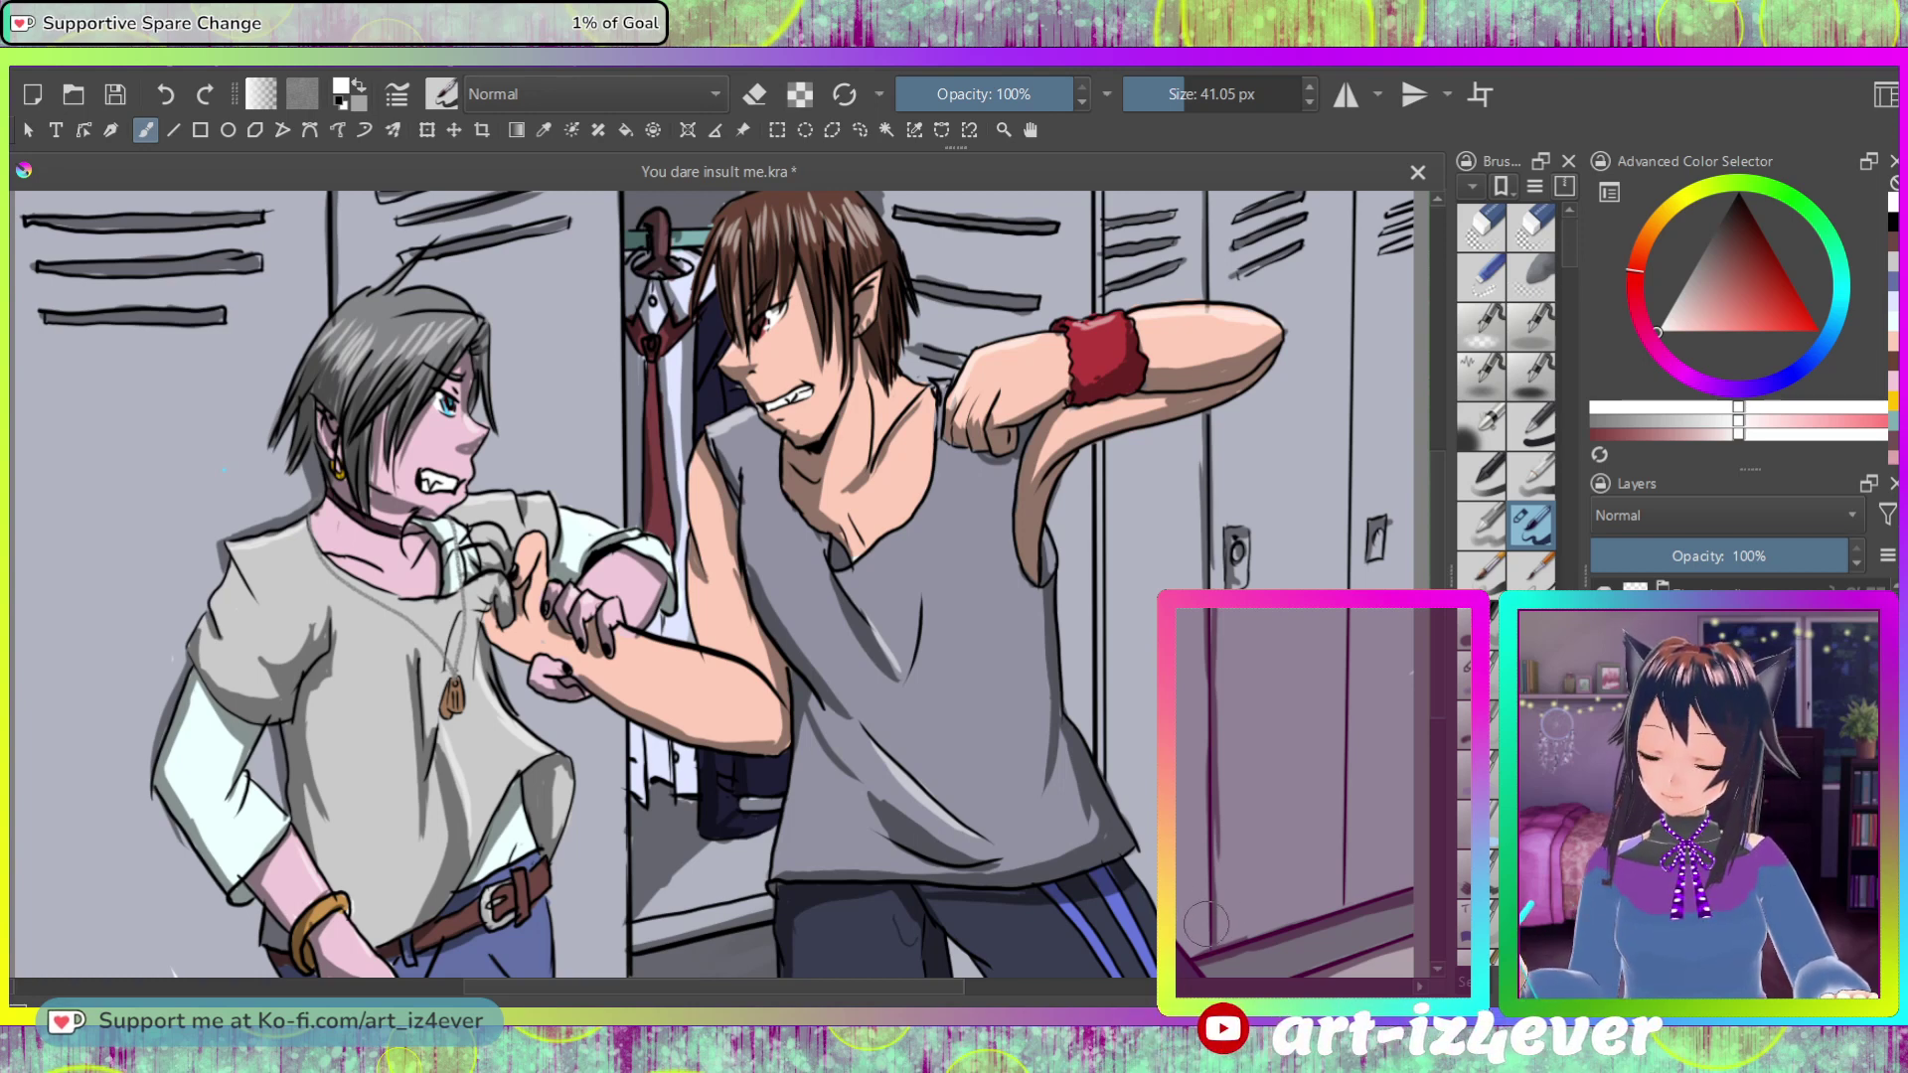
mouse_move(1187, 930)
mouse_down()
mouse_move(1235, 885)
mouse_move(1247, 914)
mouse_move(1288, 885)
mouse_move(1286, 908)
mouse_move(1396, 883)
mouse_up()
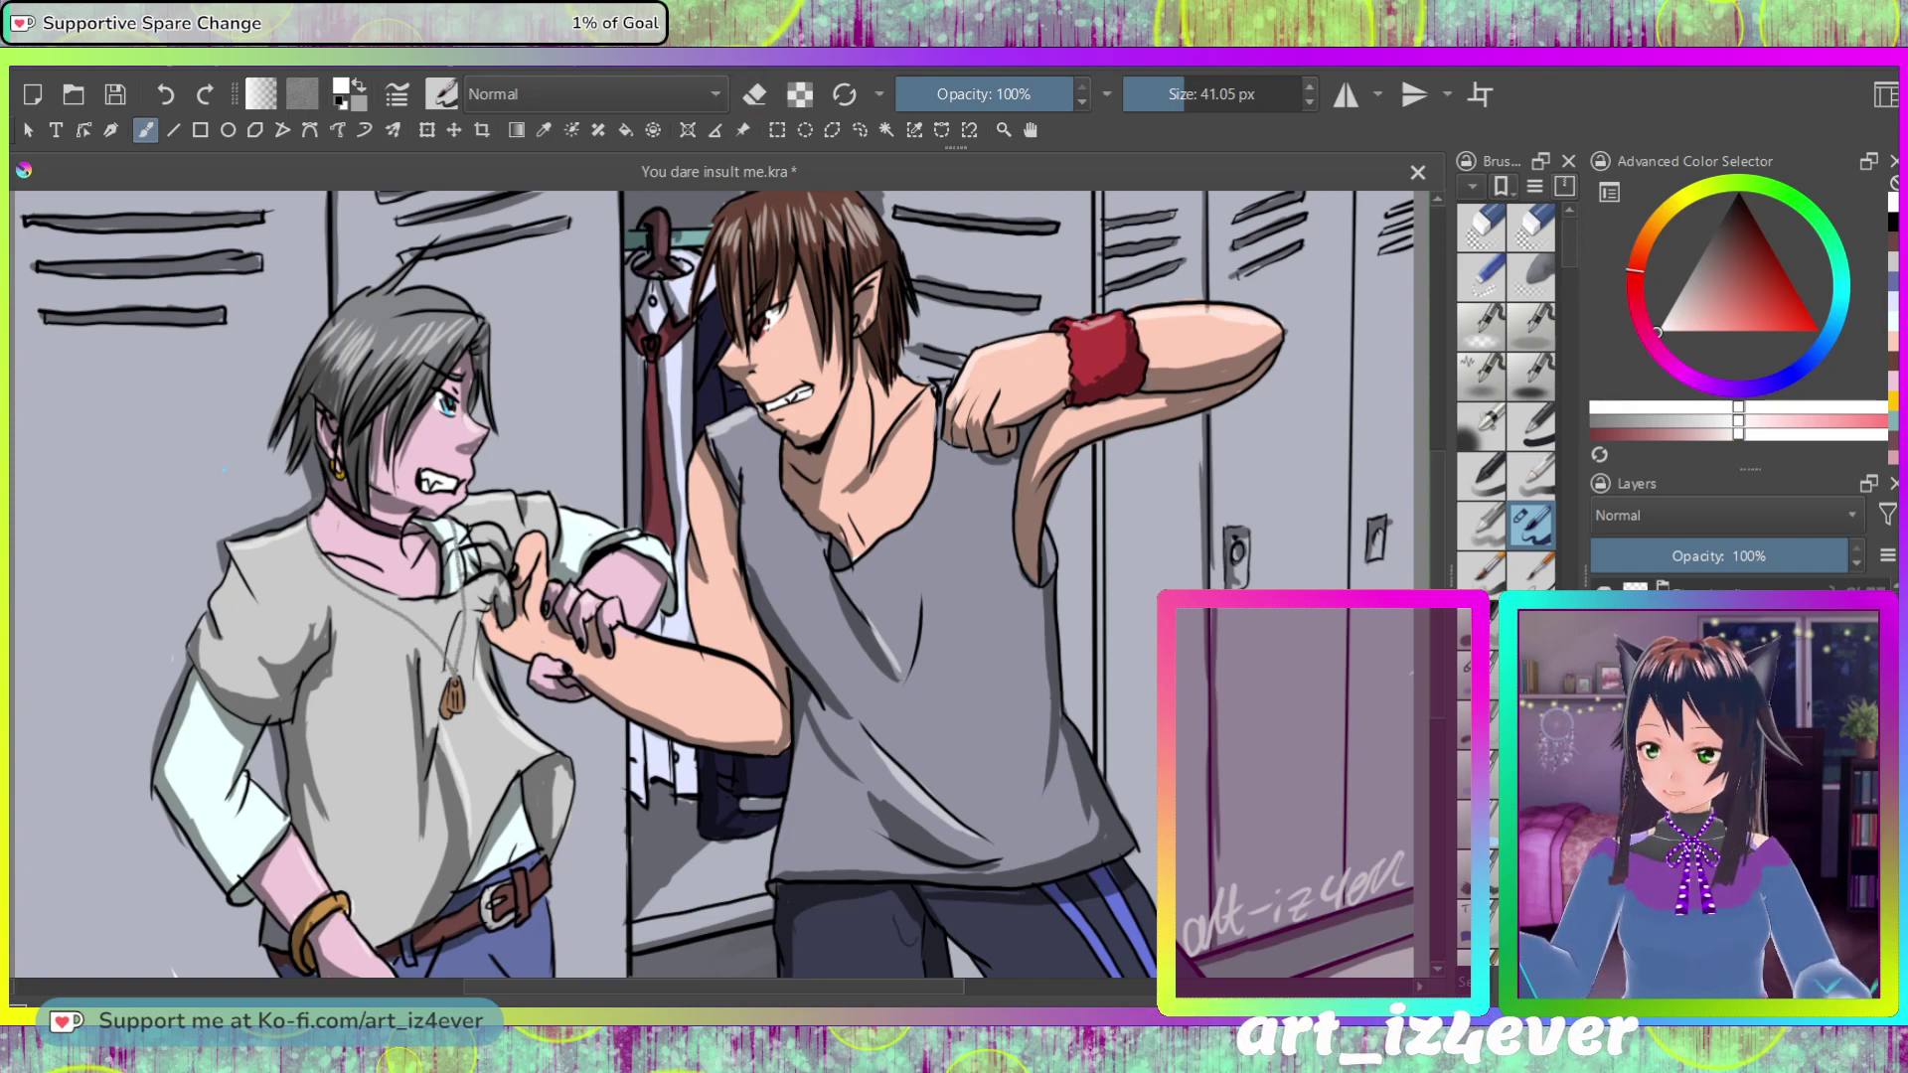
right_click(1214, 94)
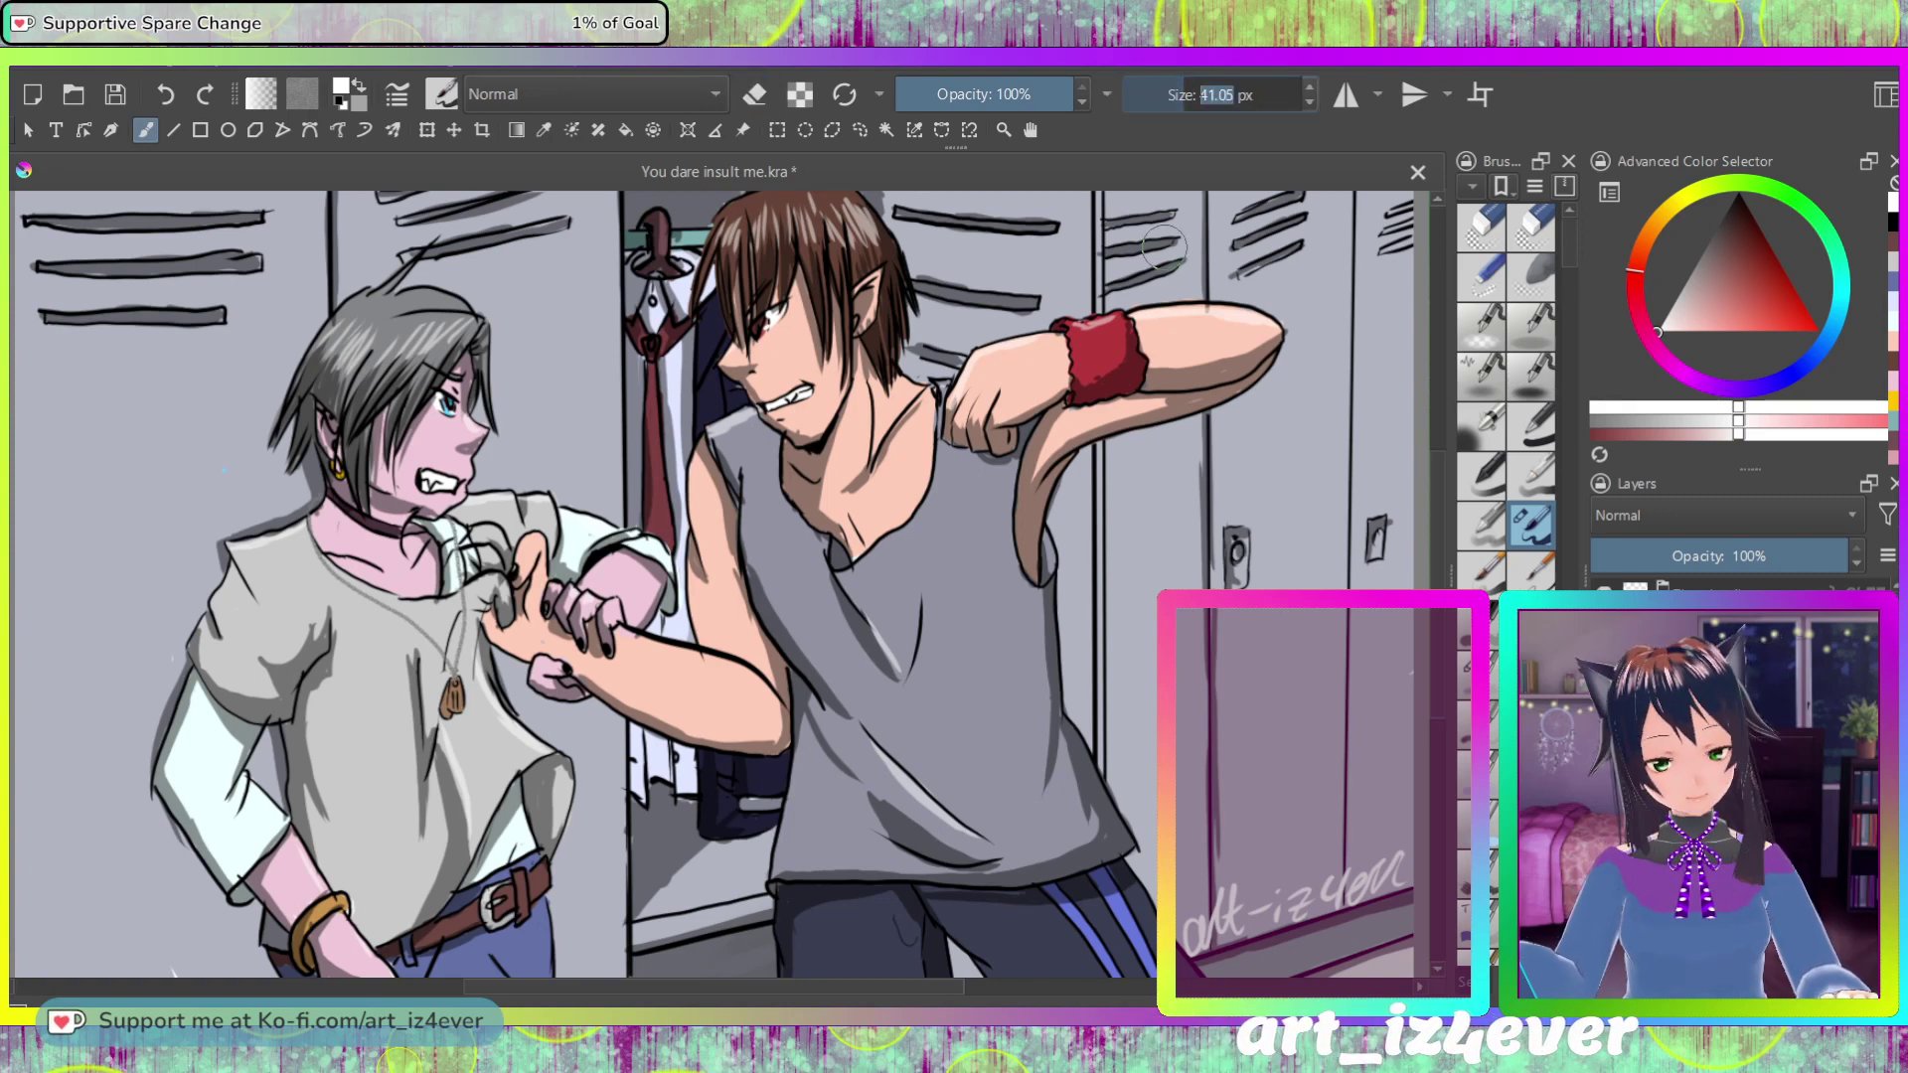
text(440)
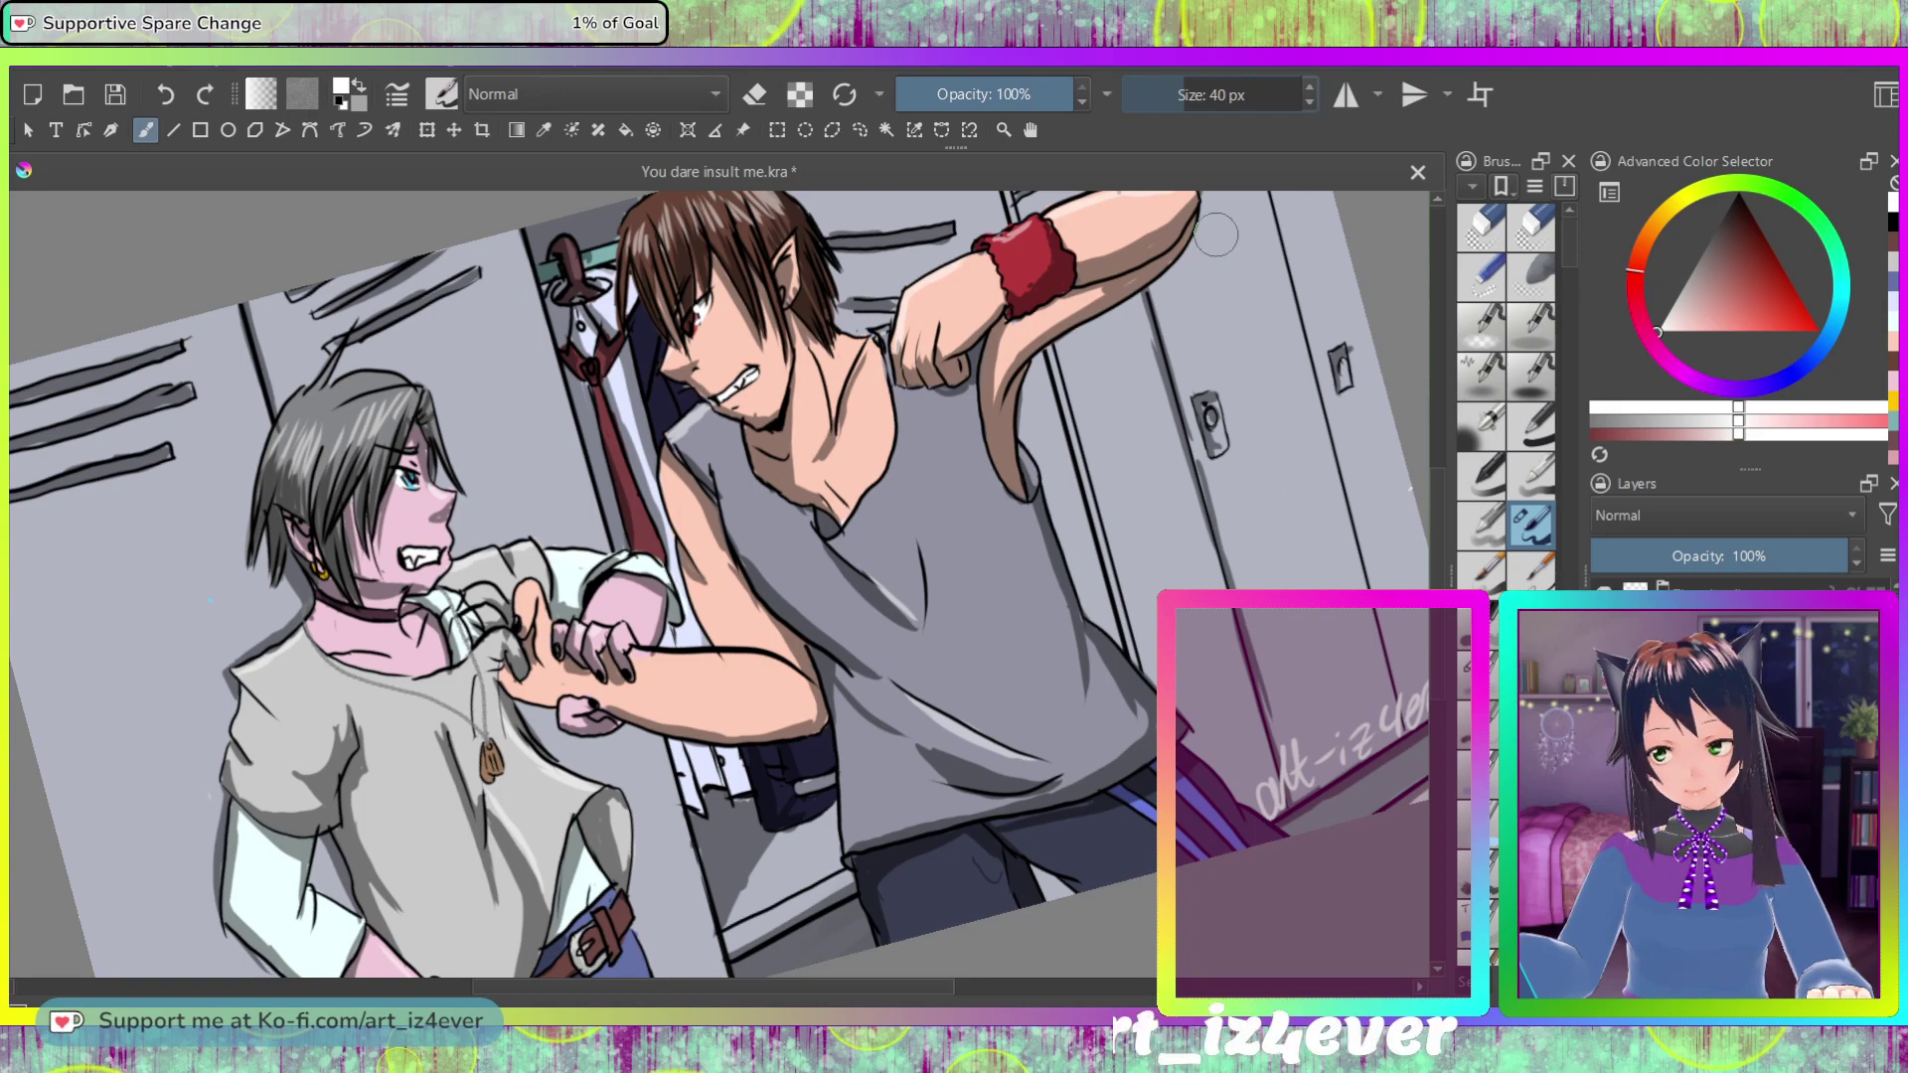
key(Return)
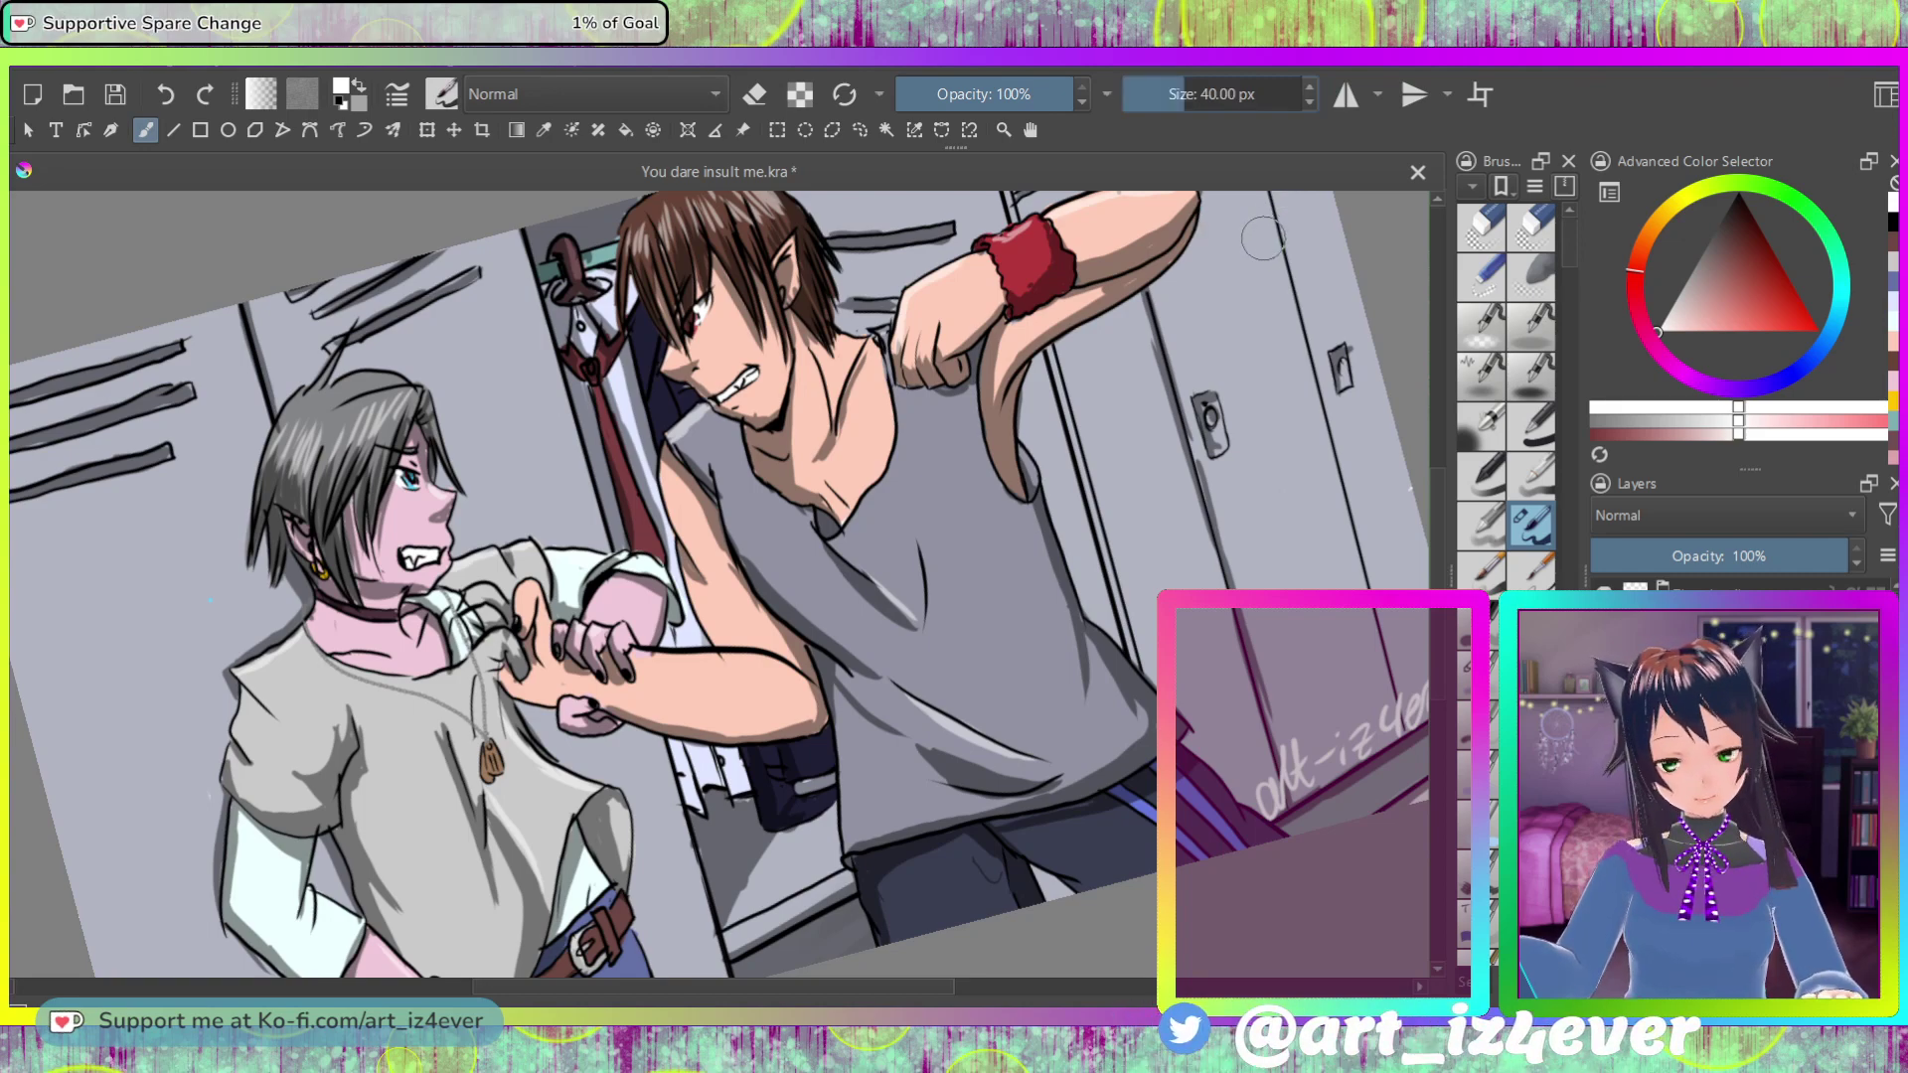
text(2)
key(Return)
key(5)
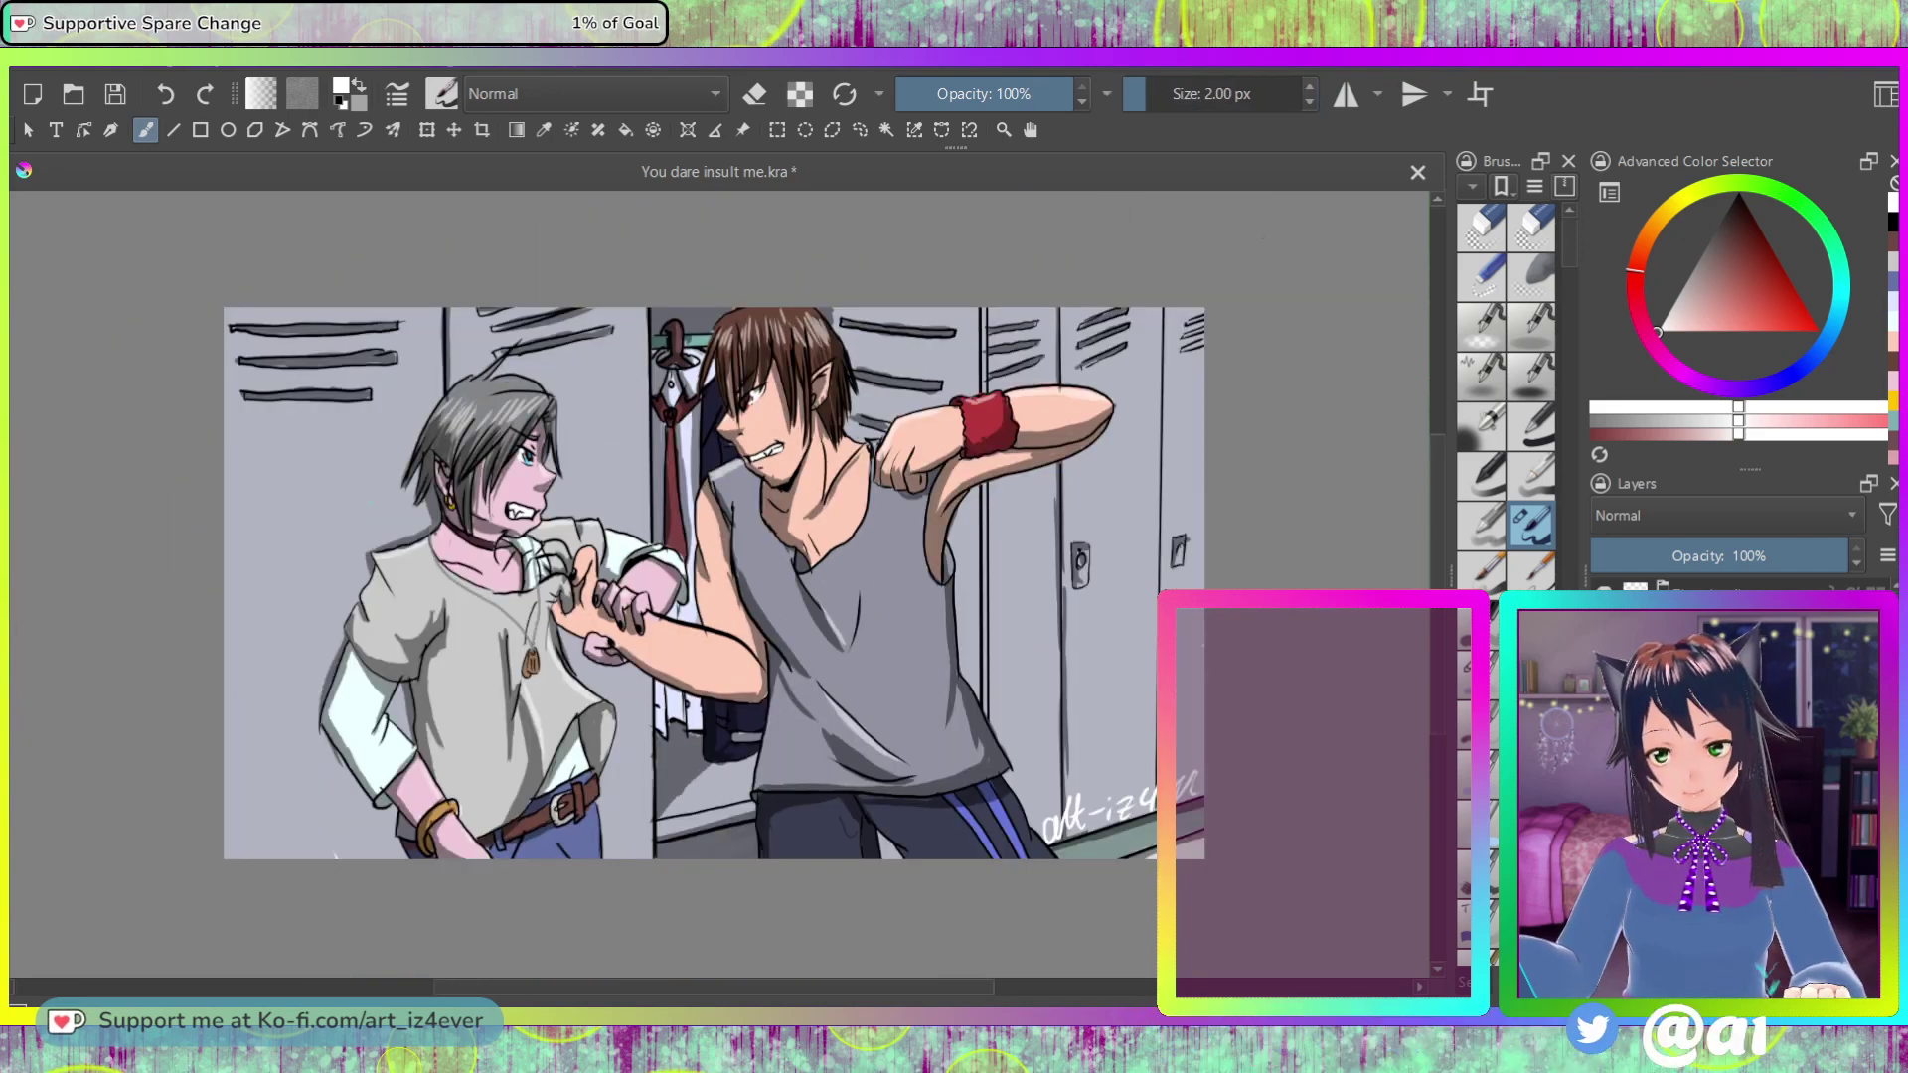
key(1)
key(e)
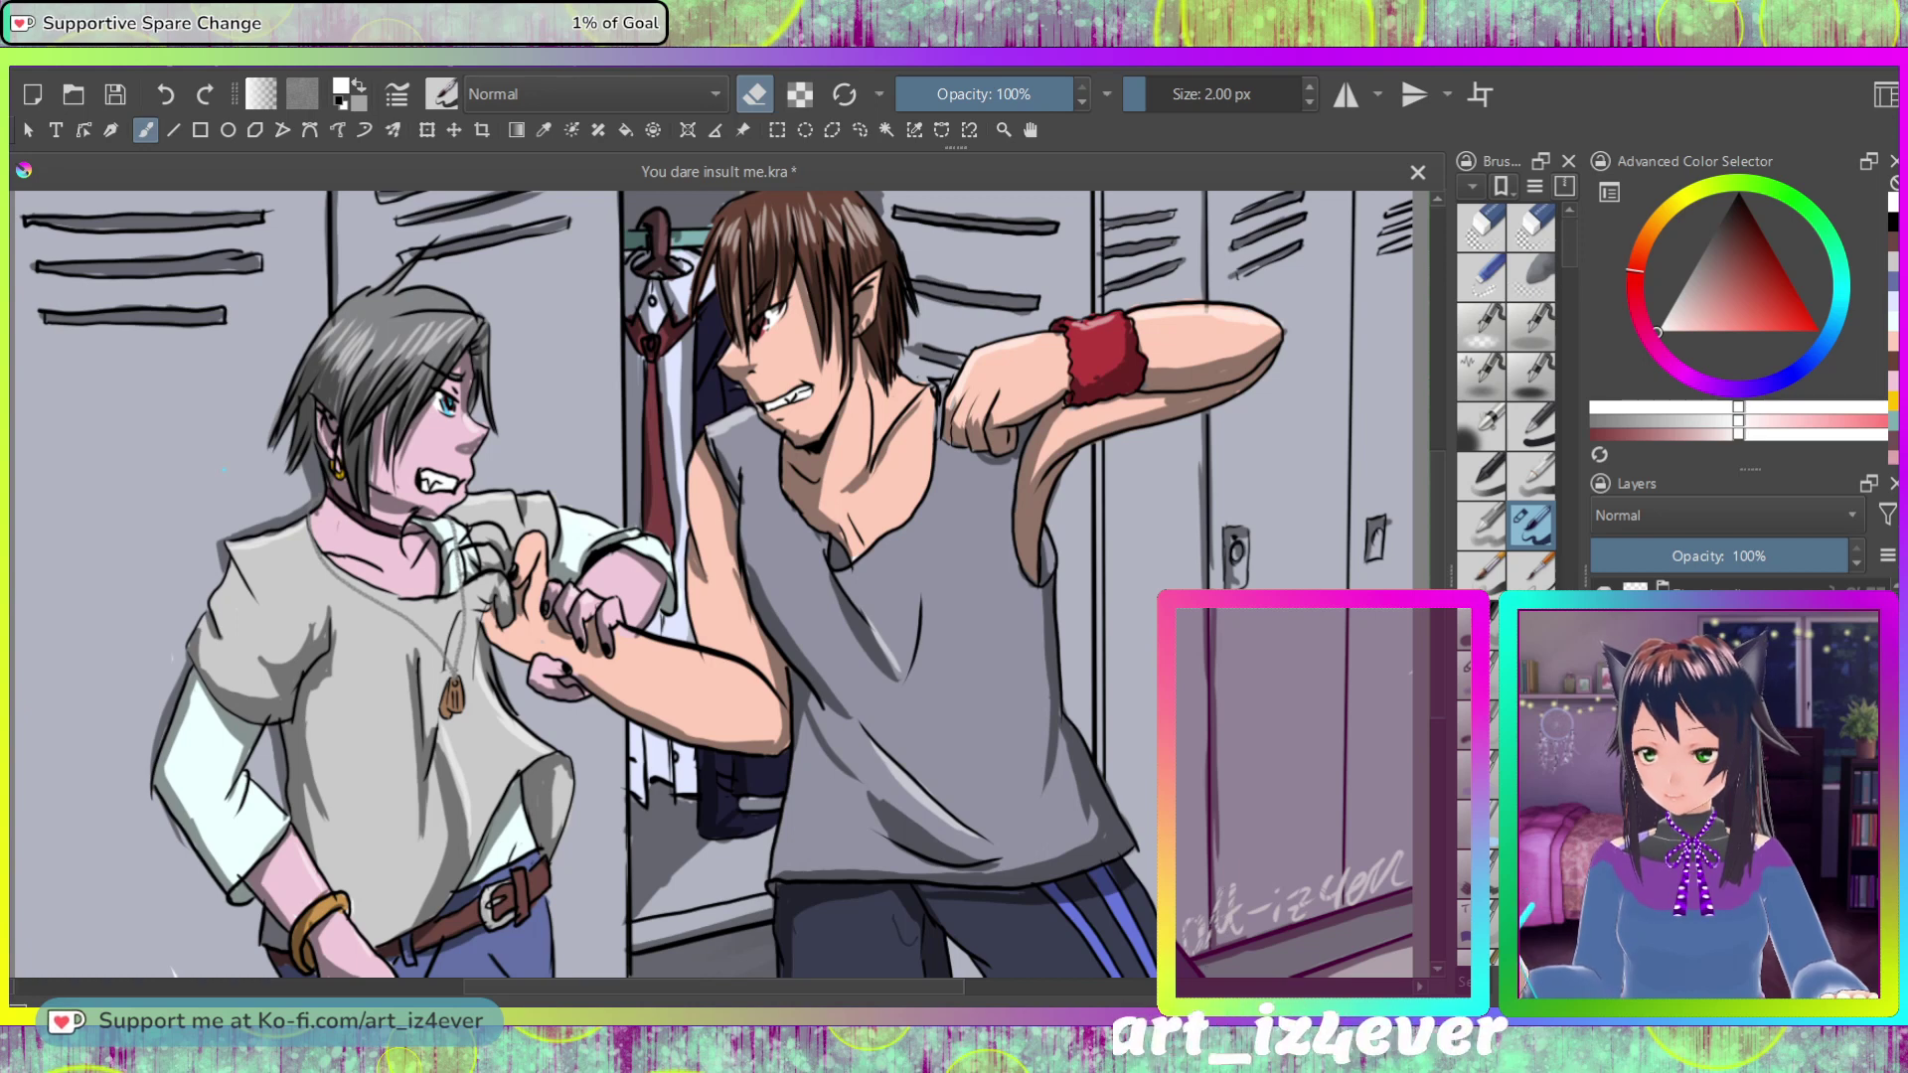
key(e)
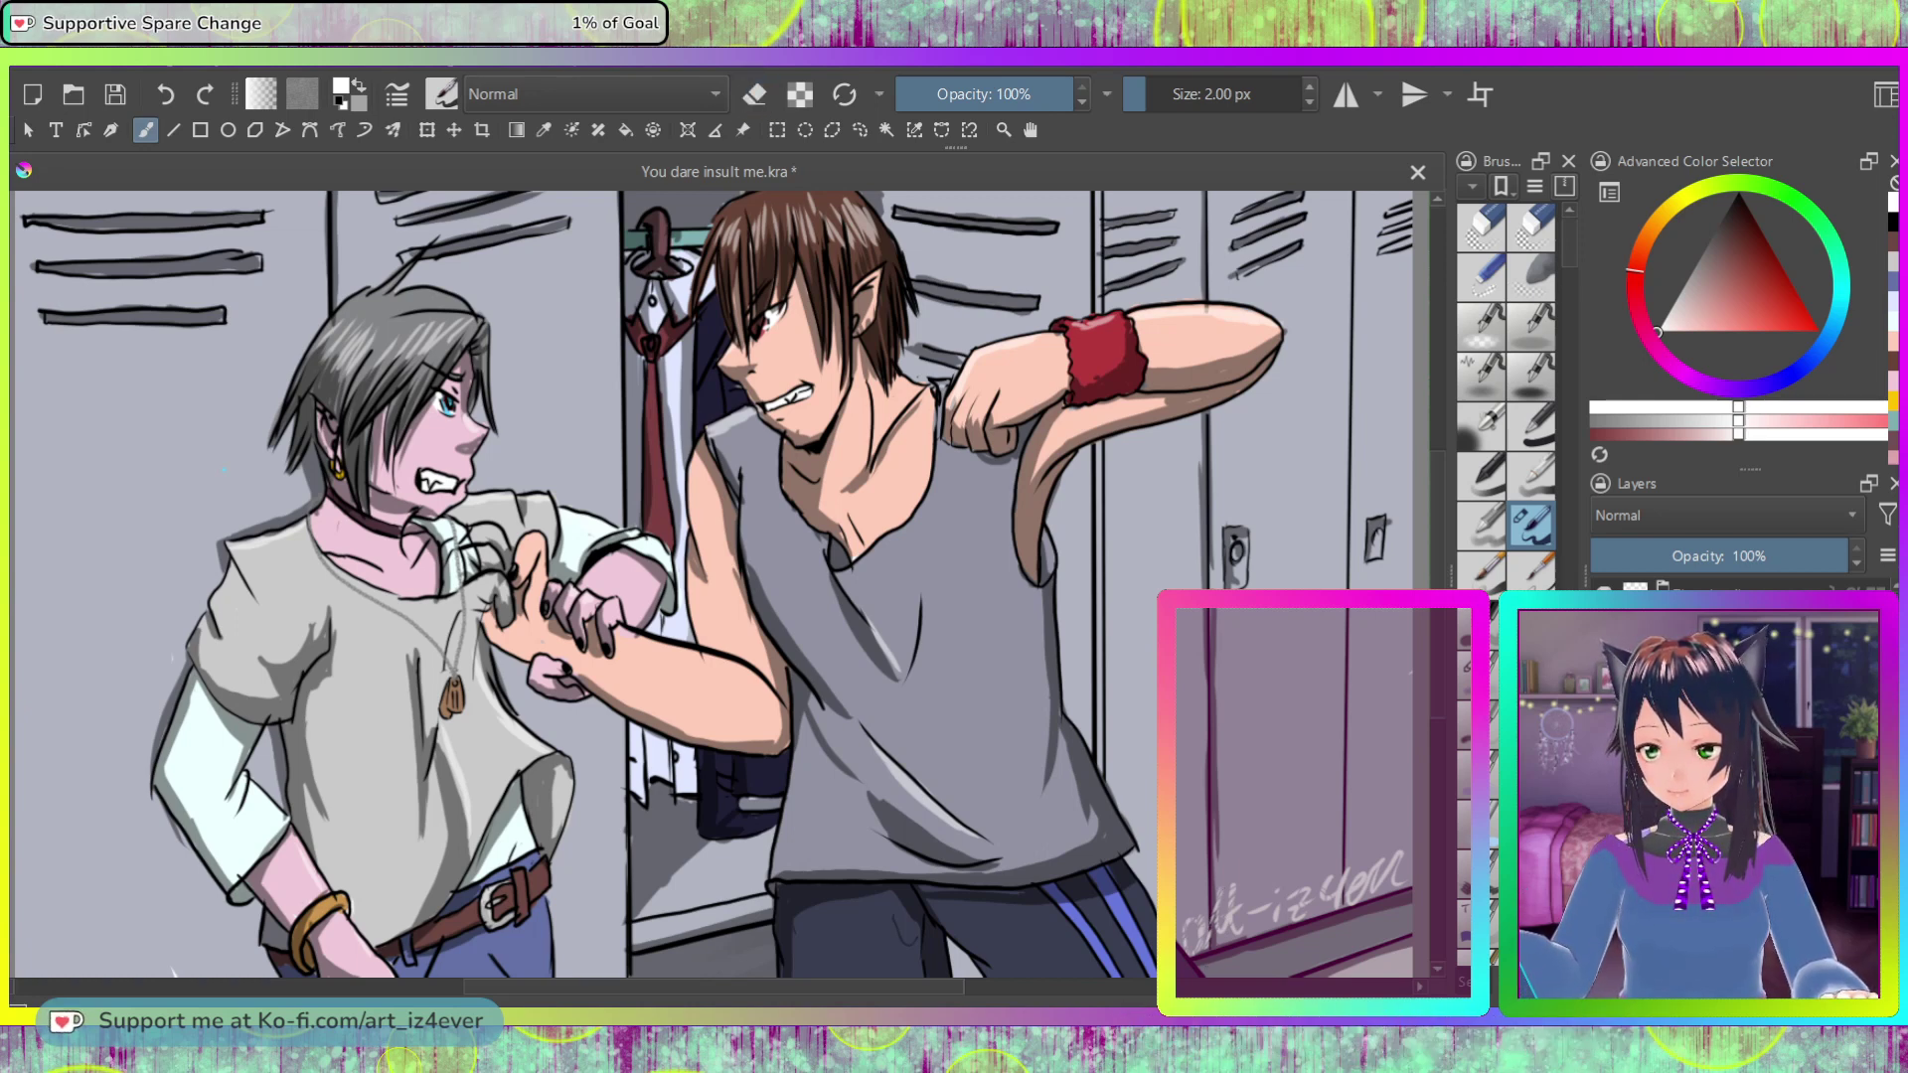
Step: Set the brush size to 40 px and erase the handwritten signature low on the lockers
right_click(1213, 94)
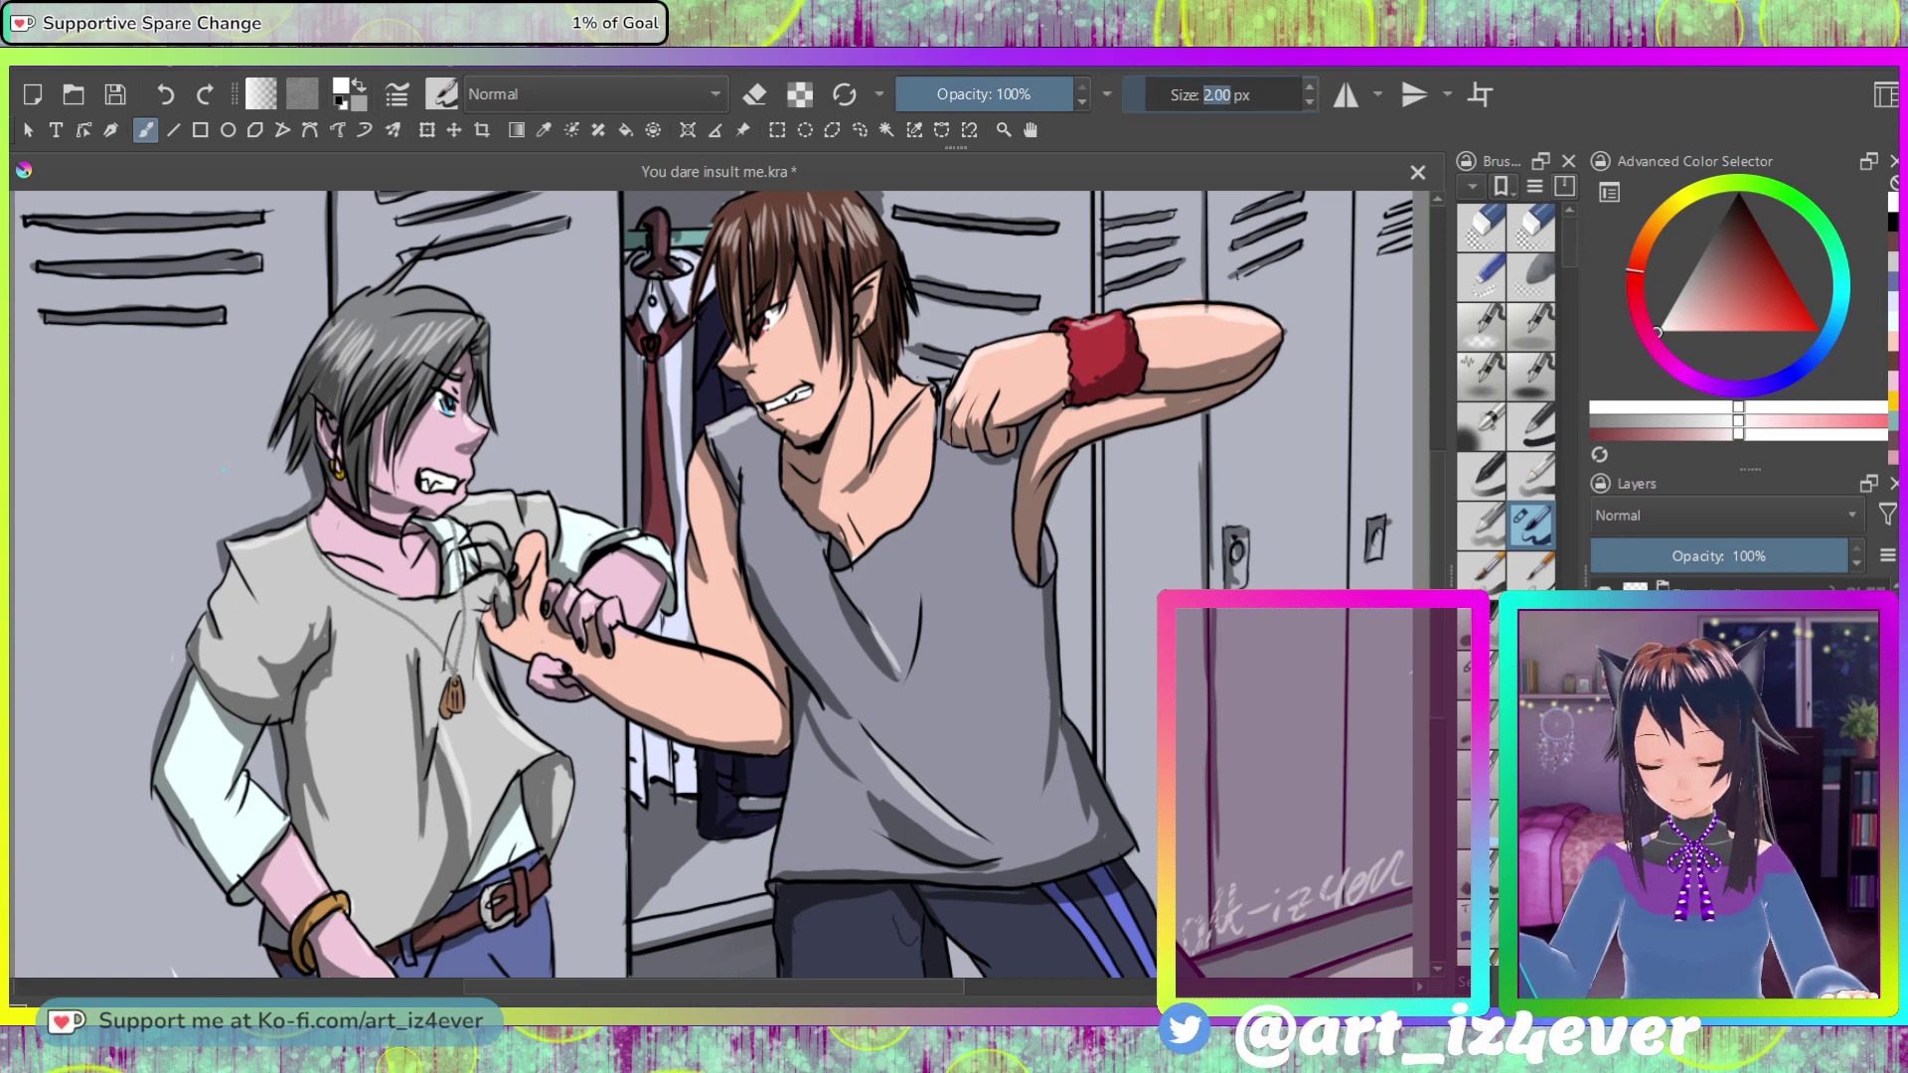
text(40)
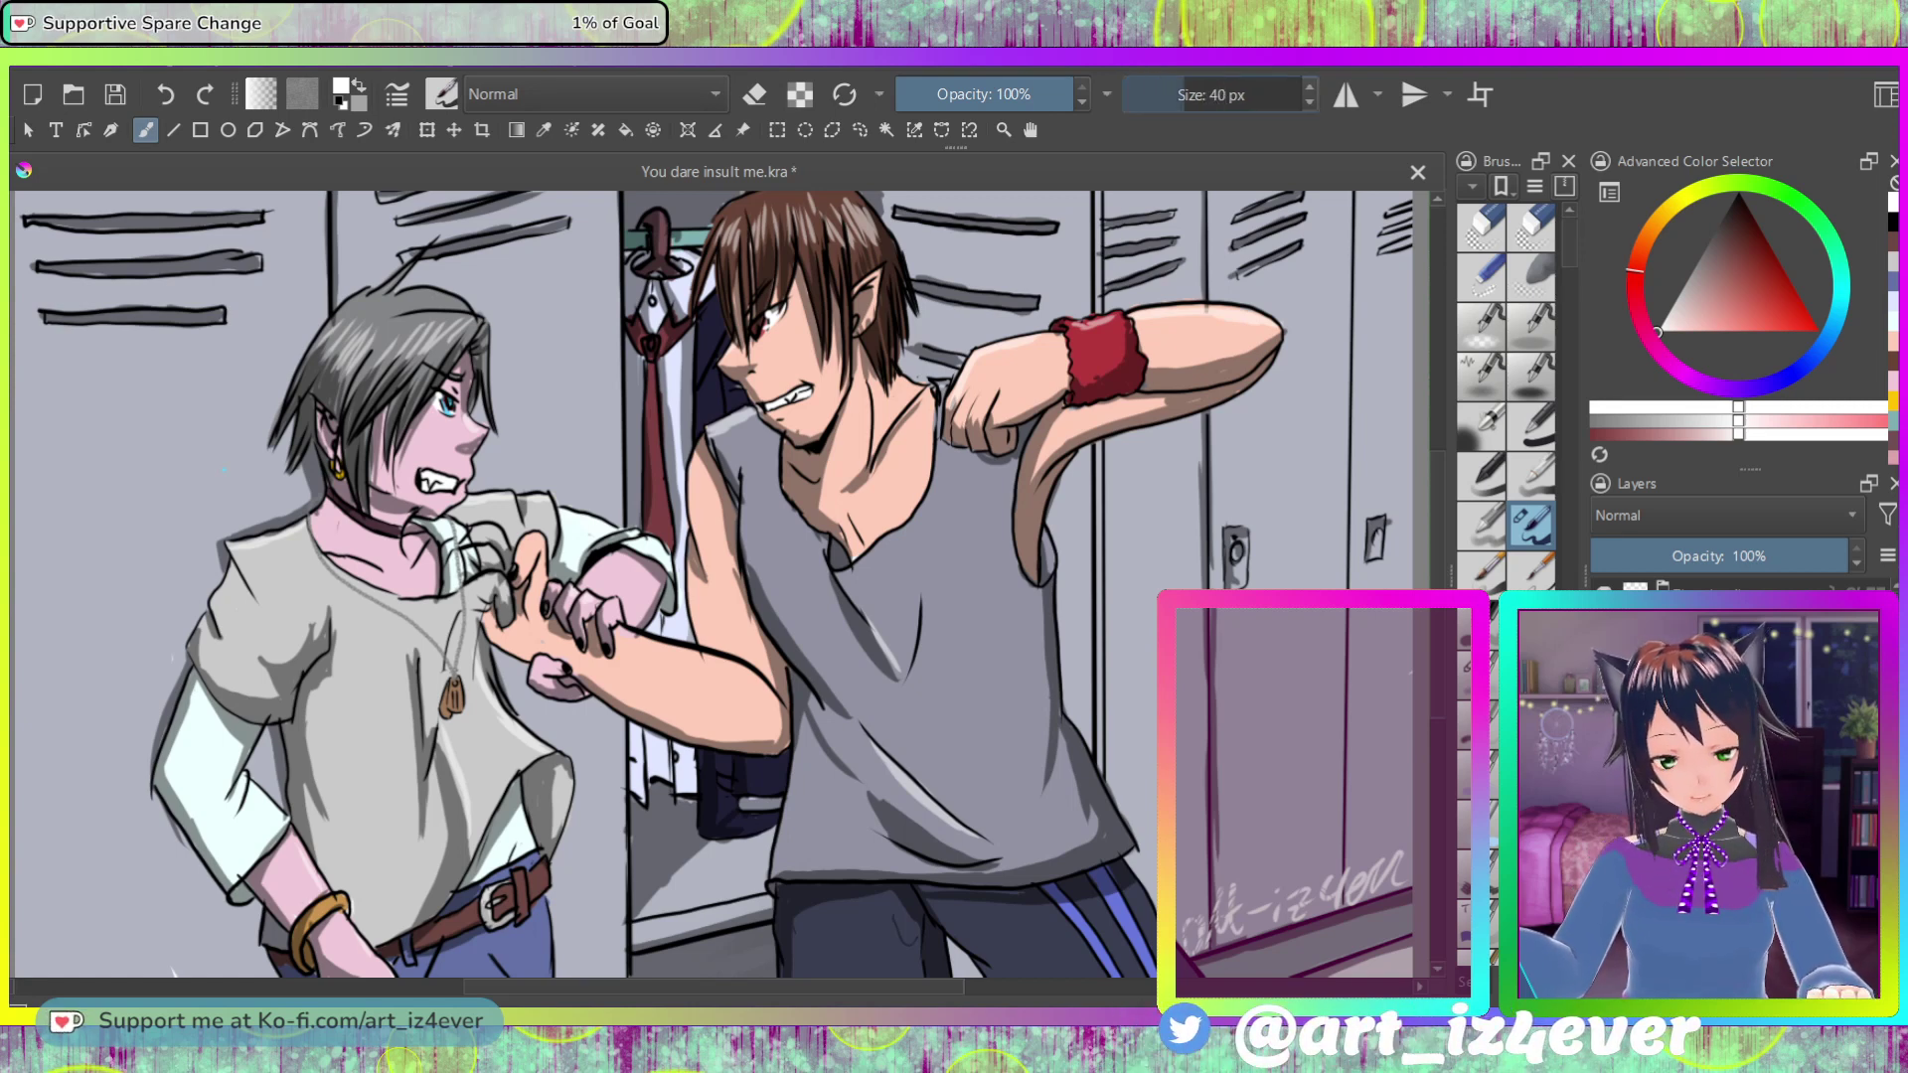
key(Return)
key(e)
mouse_move(1220, 881)
mouse_down()
mouse_move(1214, 921)
mouse_move(1267, 921)
mouse_move(1335, 828)
mouse_move(1365, 917)
mouse_move(1414, 837)
mouse_up()
key(e)
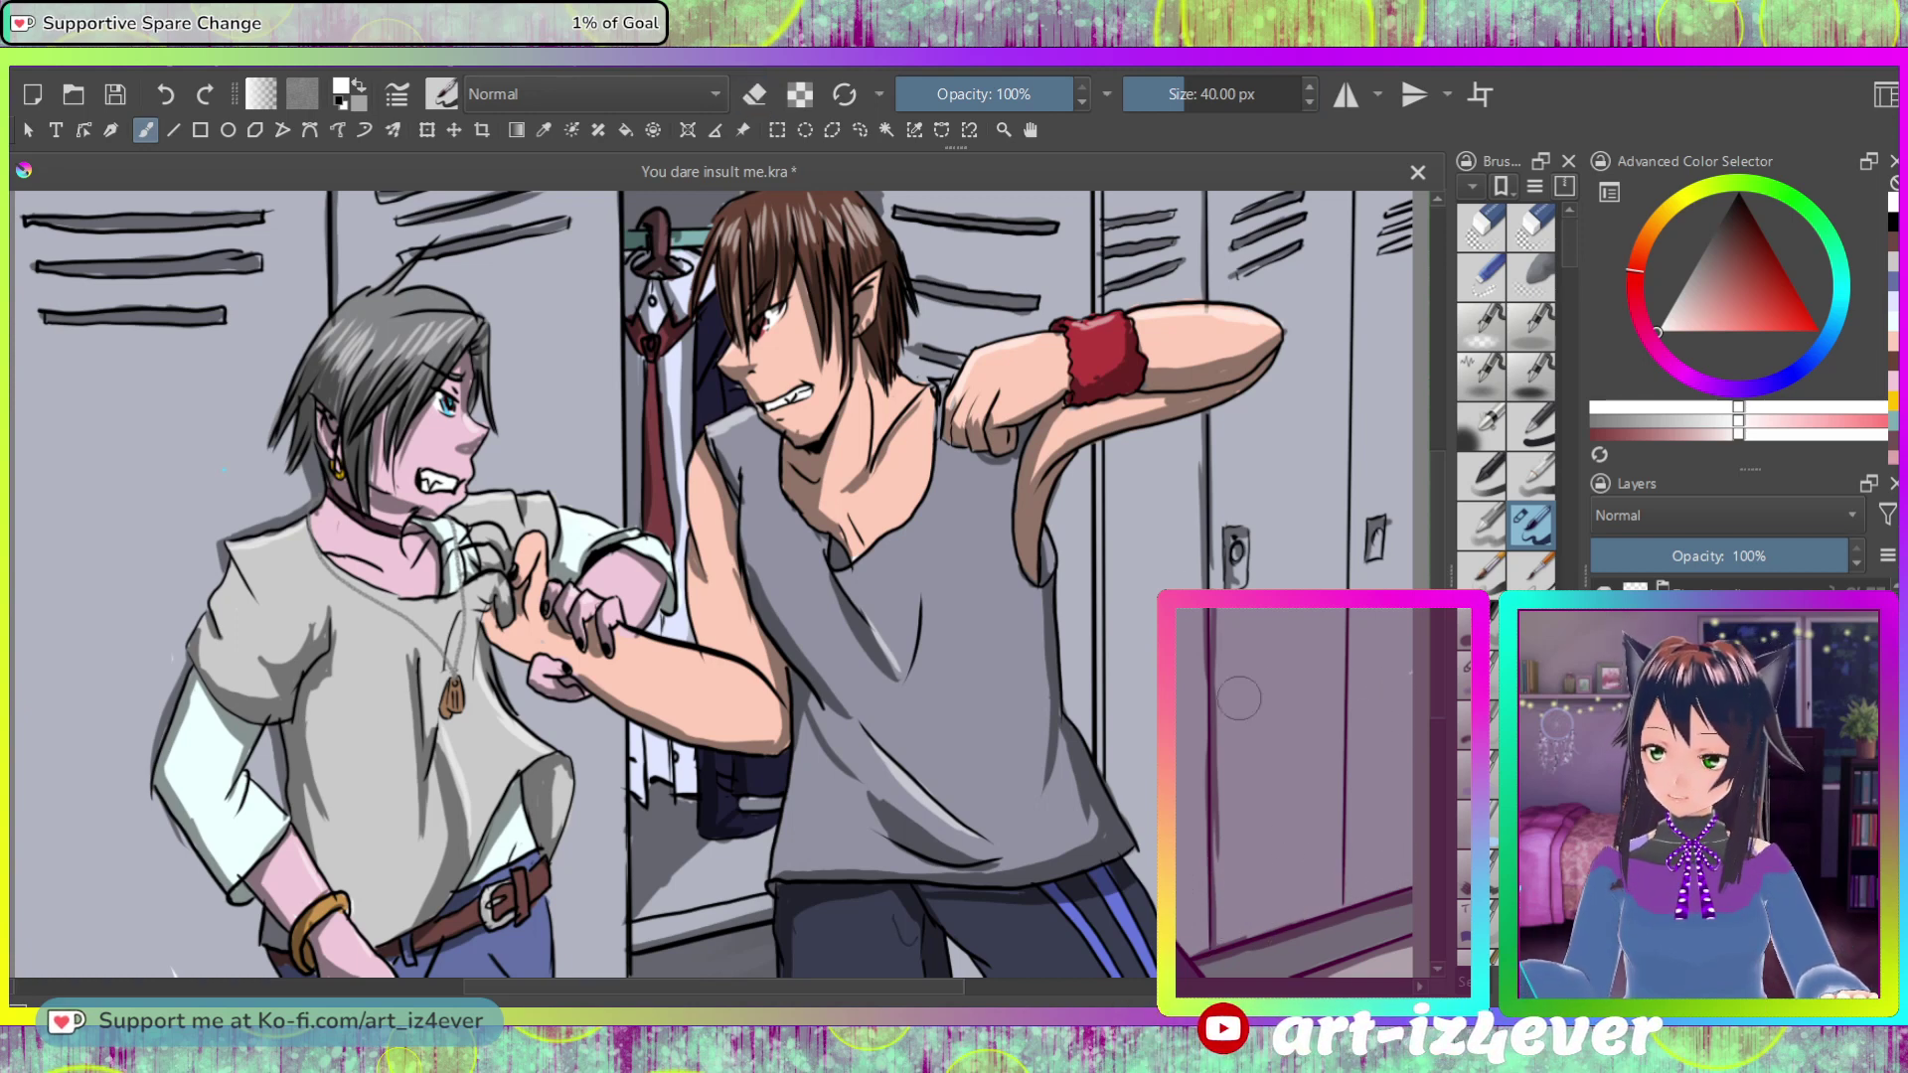
Step: Rewrite the artist's signature in white low on the lockers with the 40 px brush, redoing the first letters
mouse_move(1209, 916)
mouse_down()
mouse_move(1217, 940)
mouse_move(1252, 883)
mouse_up()
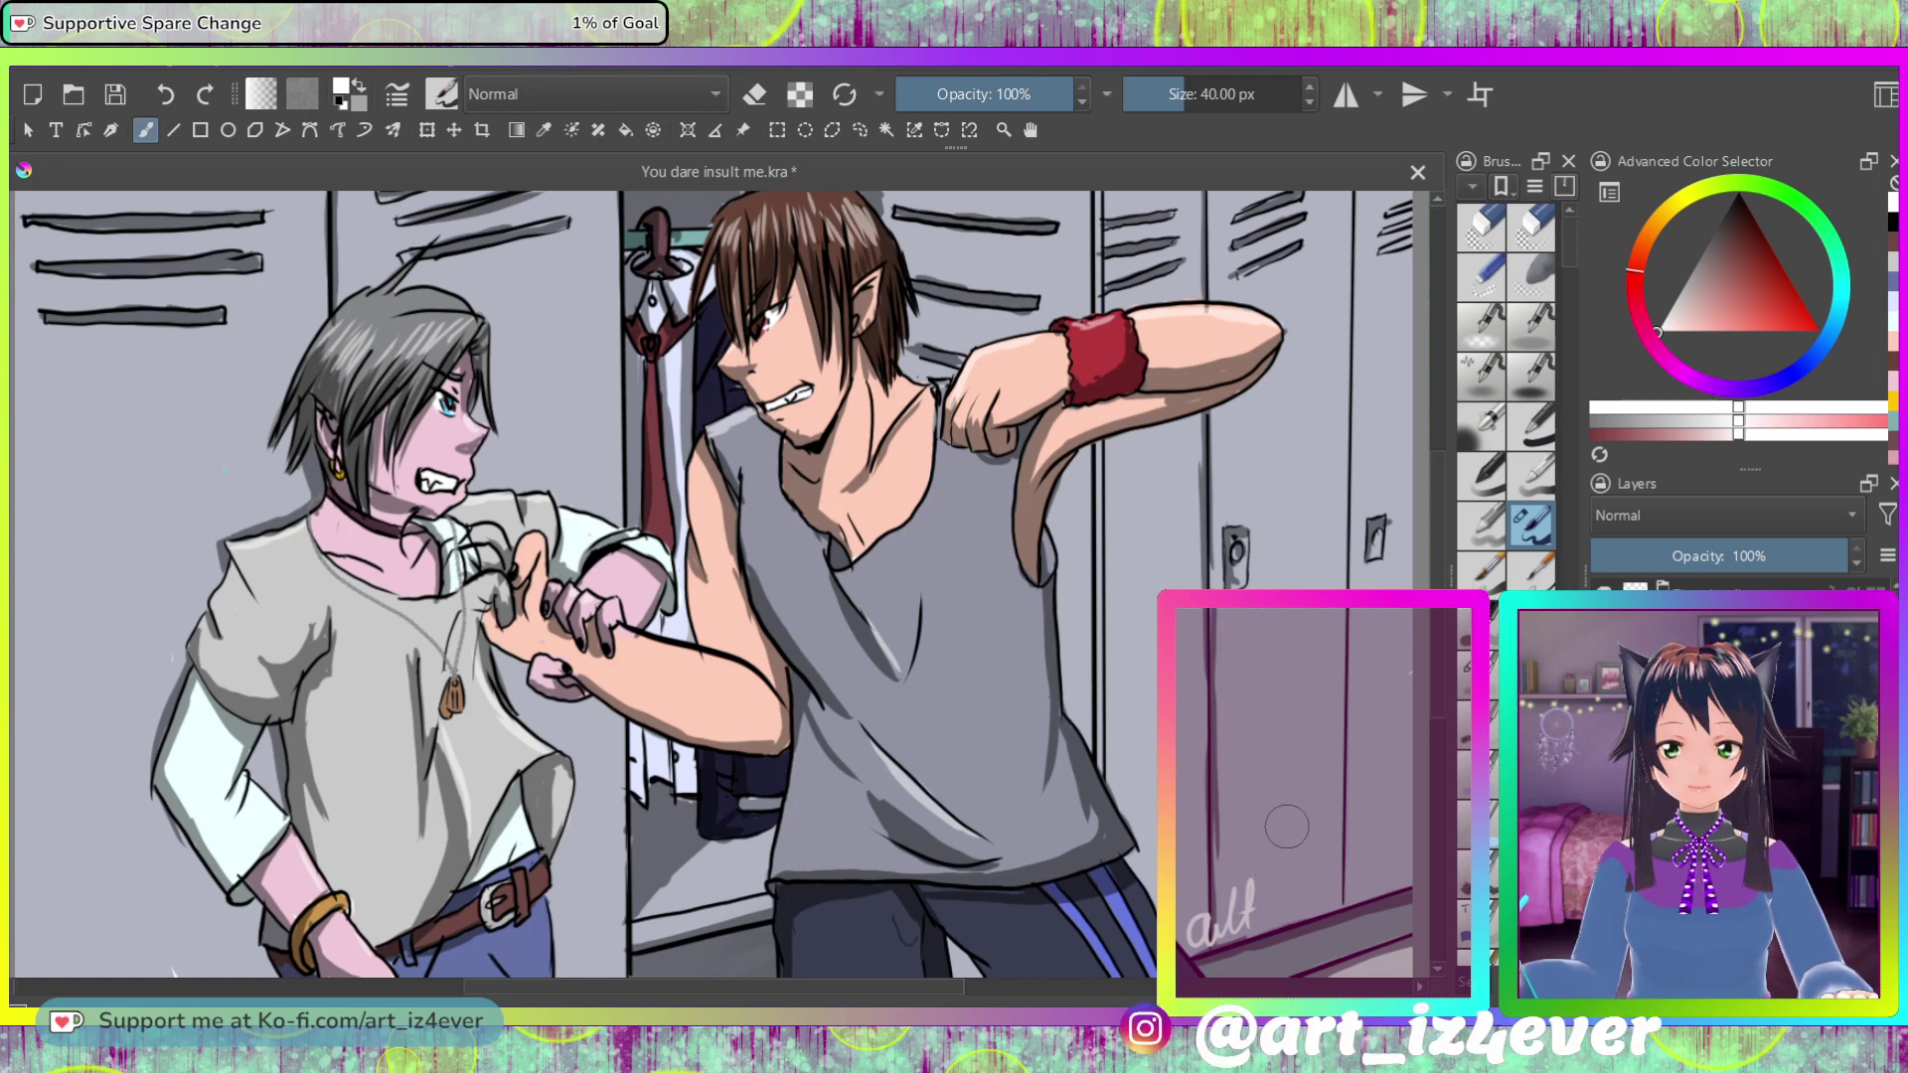
key(ctrl+z)
mouse_move(1218, 916)
mouse_down()
mouse_move(1199, 943)
mouse_move(1225, 937)
mouse_up()
mouse_move(1227, 943)
mouse_down()
mouse_move(1249, 895)
mouse_move(1250, 926)
mouse_move(1276, 893)
mouse_up()
mouse_move(1290, 890)
mouse_down()
mouse_move(1336, 880)
mouse_move(1342, 900)
mouse_move(1362, 894)
mouse_move(1396, 840)
mouse_up()
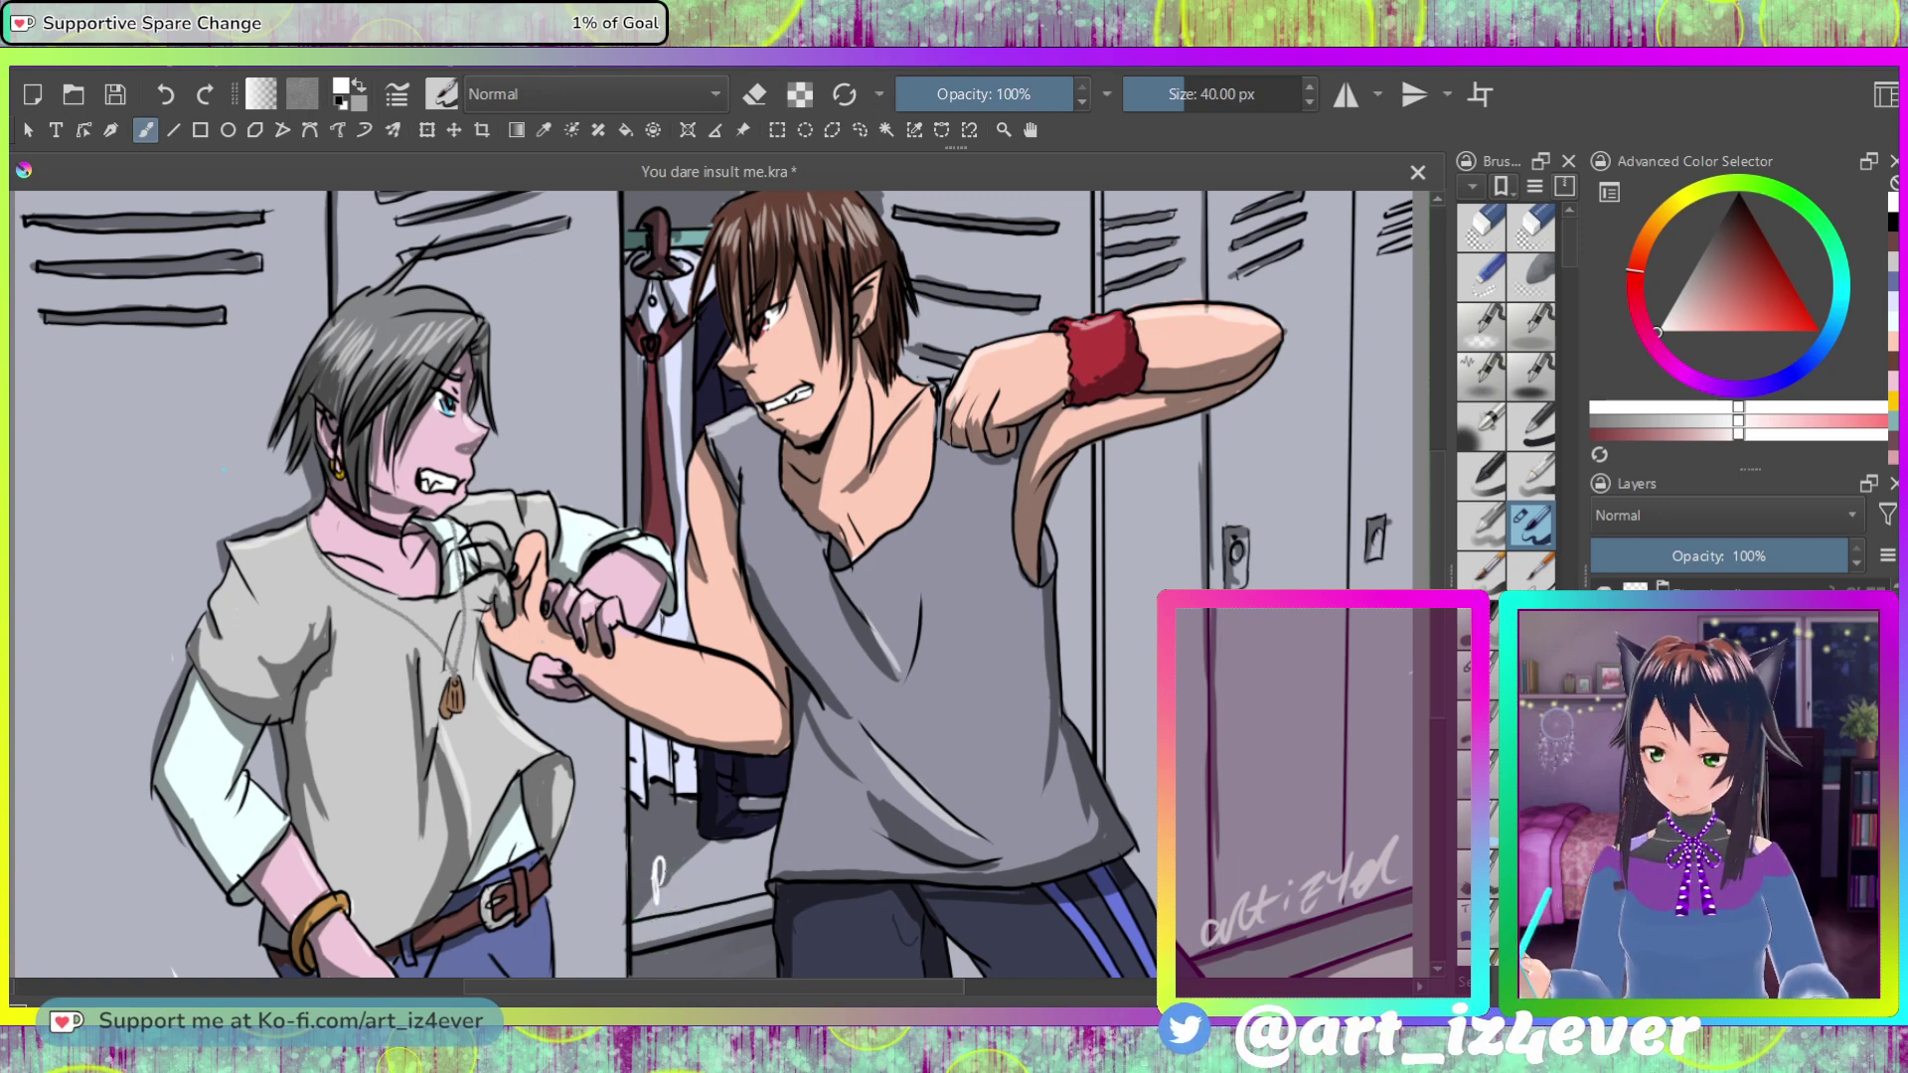
Step: Handwrite a circled BR in white at the bottom of the open locker between the two characters
drag(679, 857, 704, 886)
drag(699, 827, 708, 861)
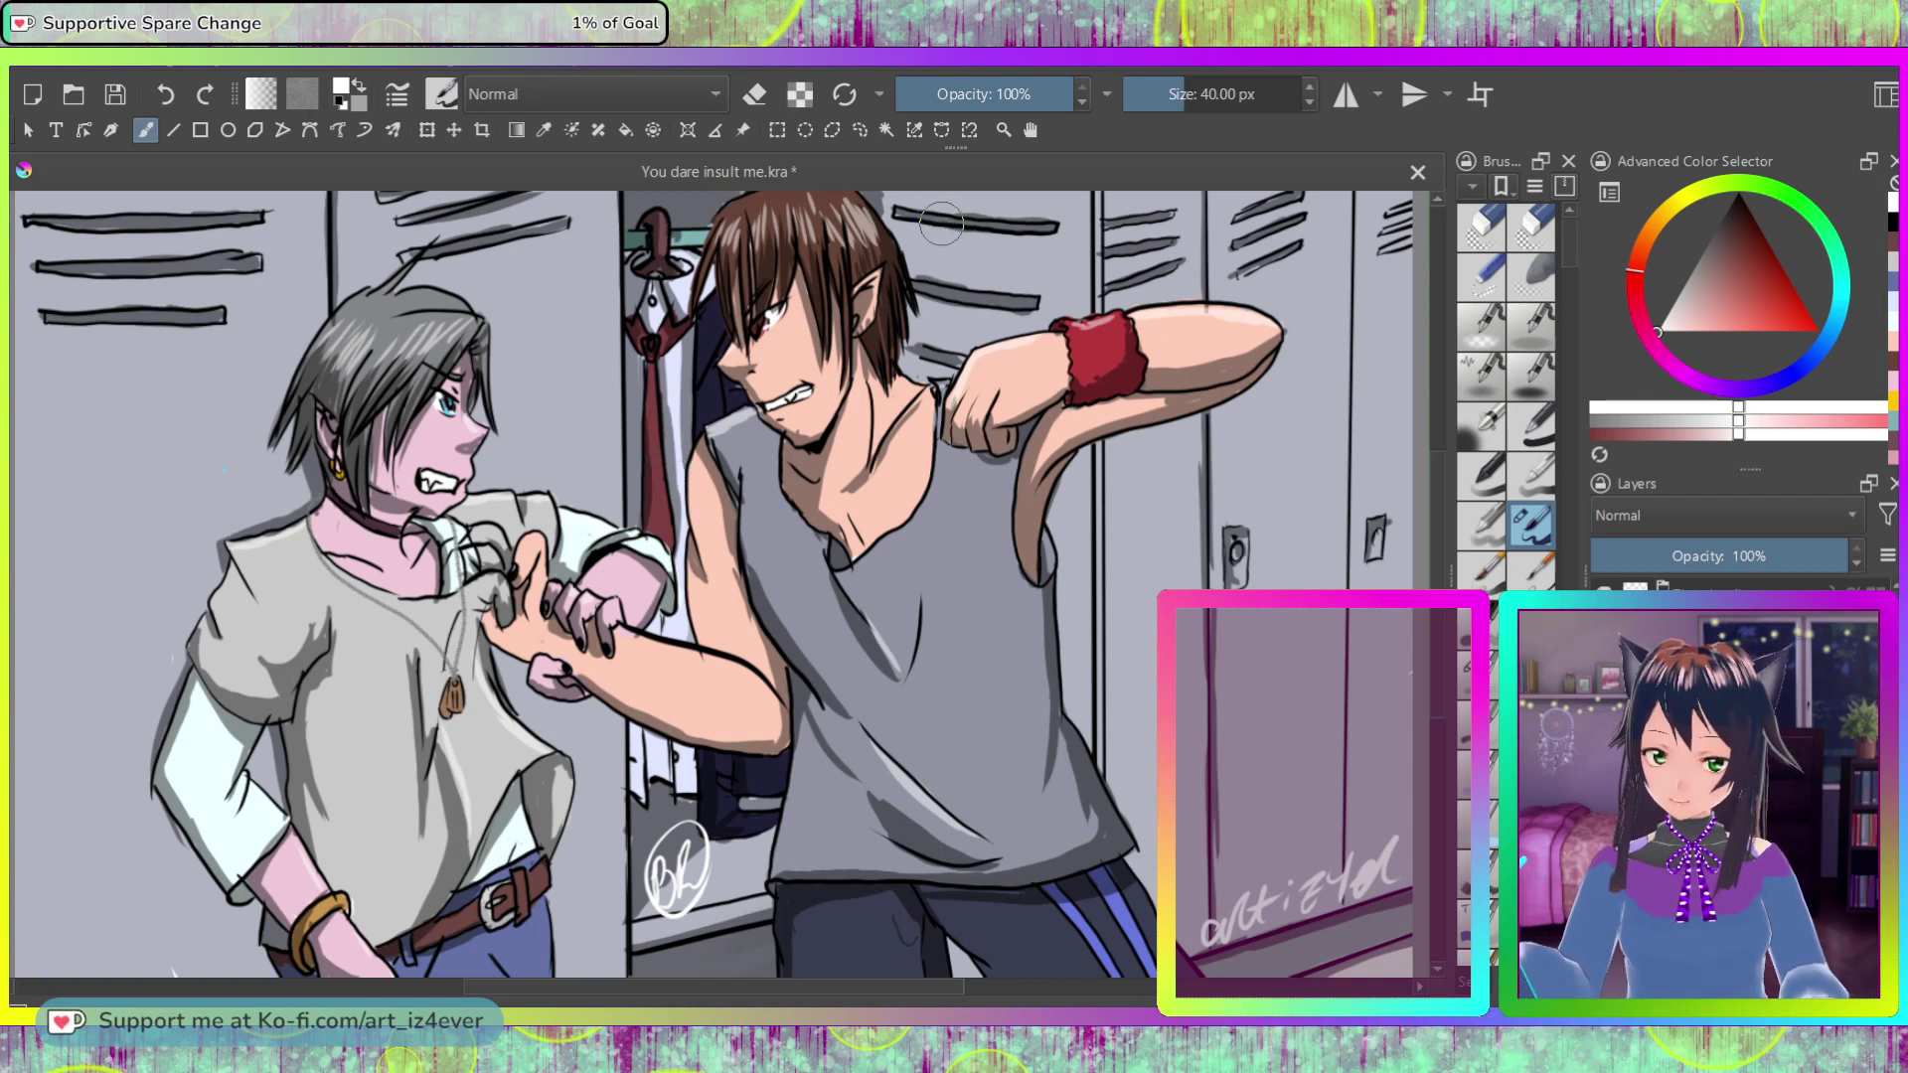
Step: Handwrite the date 13.December.2022 in white across the locker vents above the raised arm
drag(940, 230, 938, 270)
drag(952, 236, 954, 271)
click(980, 262)
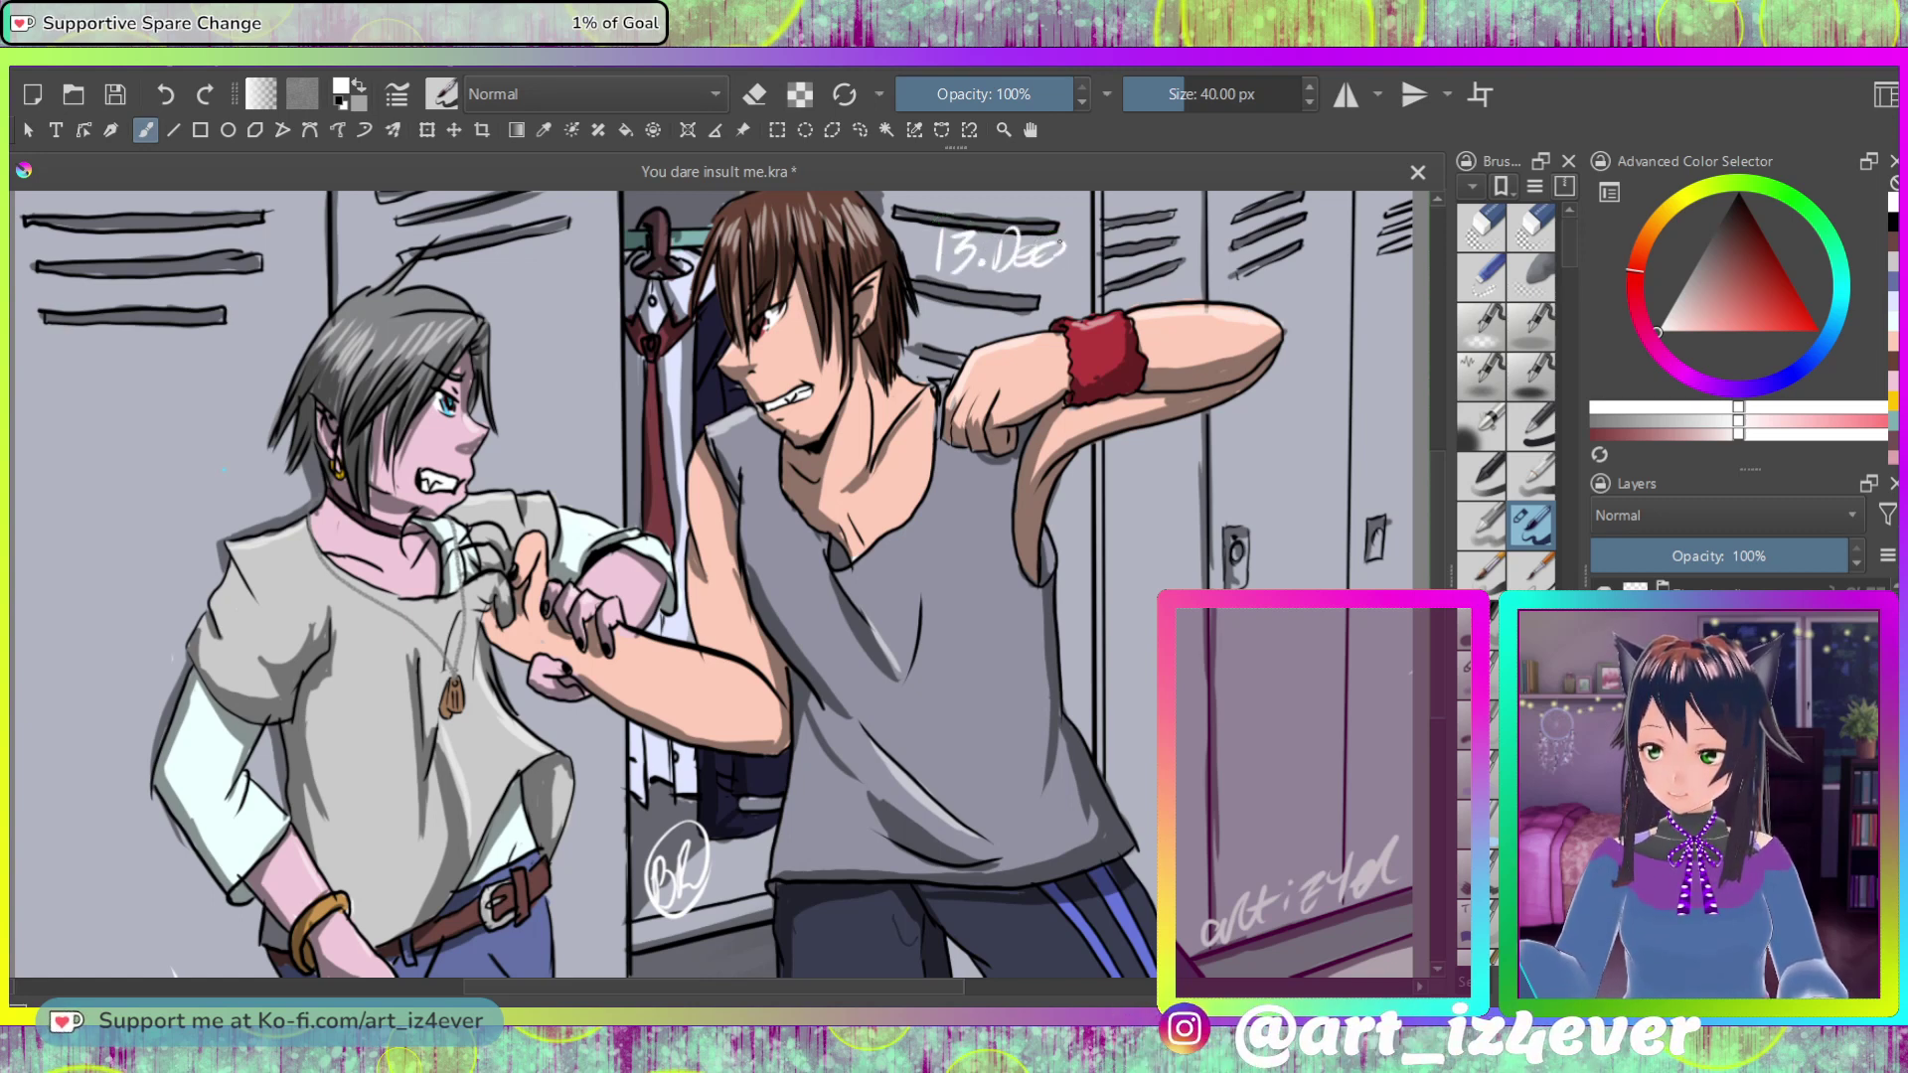
mouse_move(1076, 245)
mouse_down()
mouse_move(1196, 239)
mouse_move(1184, 254)
mouse_move(1226, 234)
mouse_up()
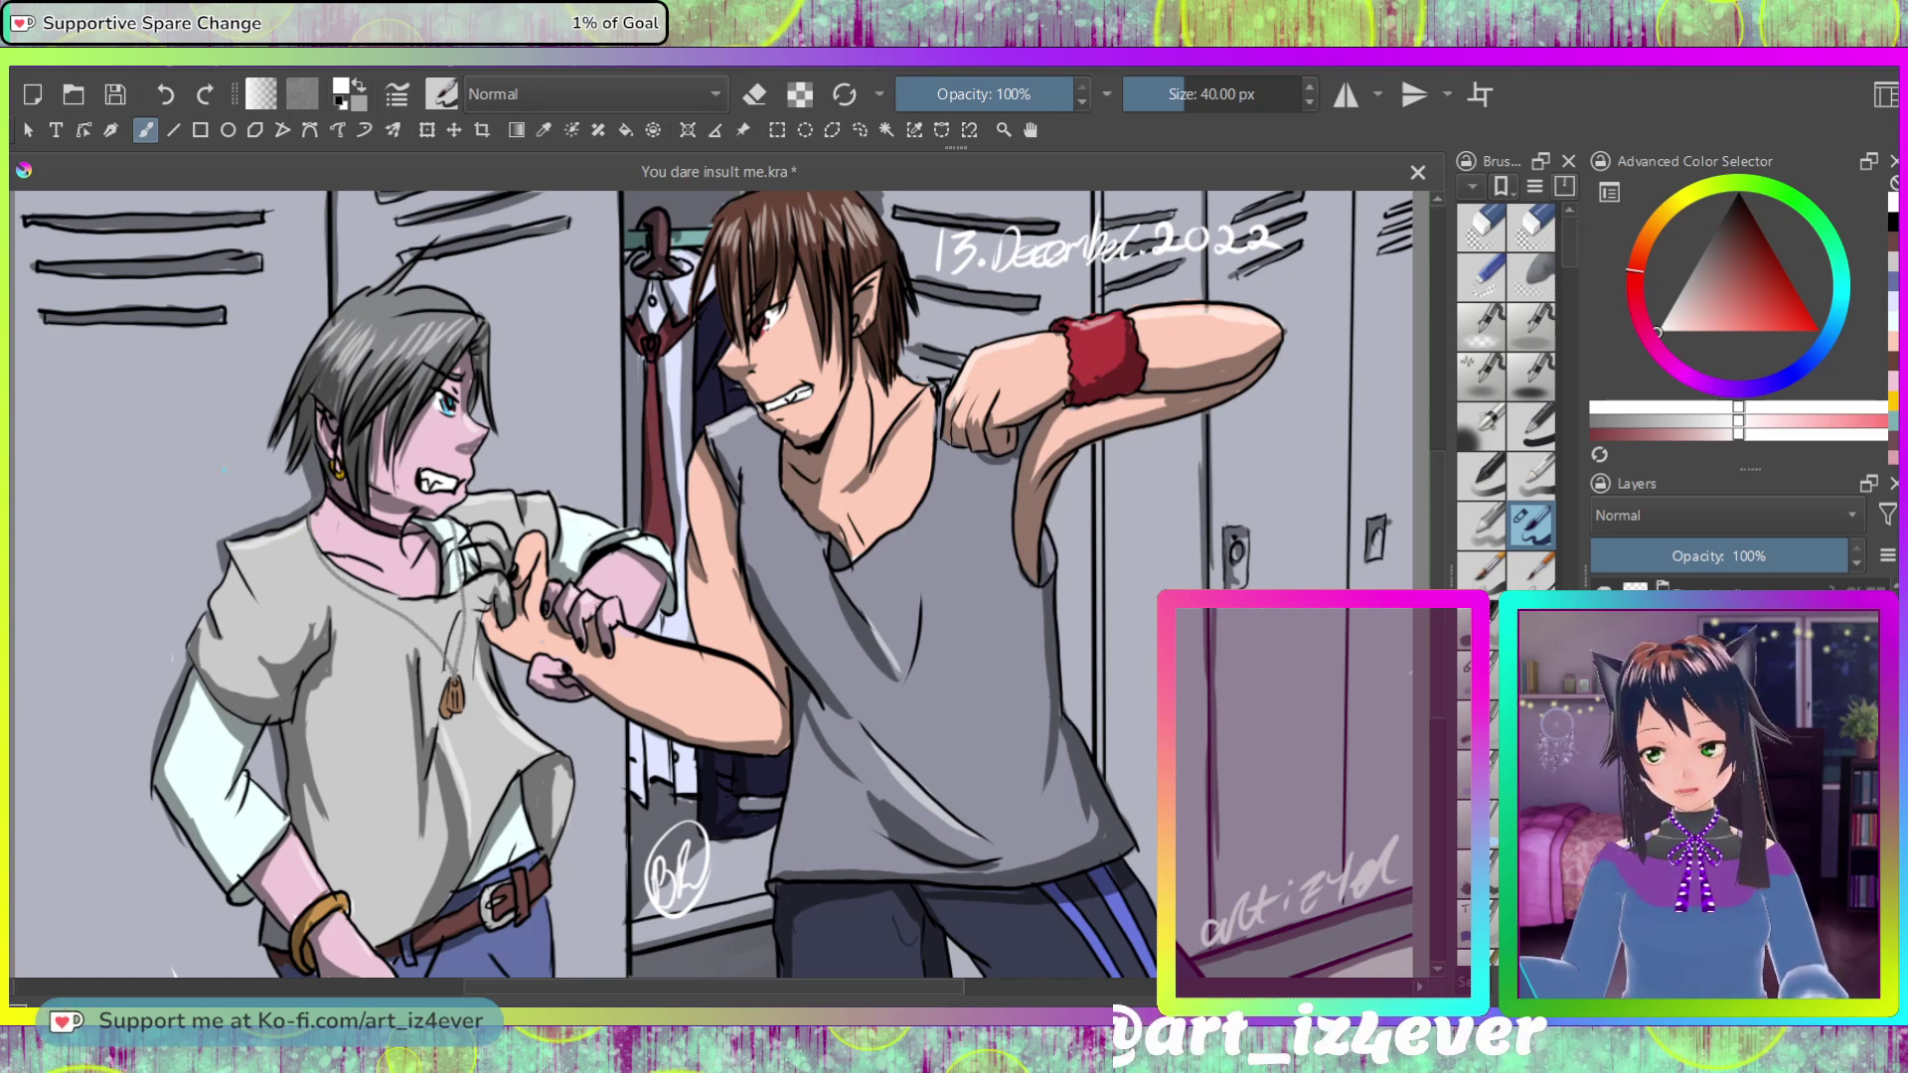
Step: Undo the last strokes of the date and erase its remainder and the signature low on the lockers
key(ctrl+z)
key(ctrl+z)
key(ctrl+z)
key(ctrl+z)
key(ctrl+z)
key(ctrl+z)
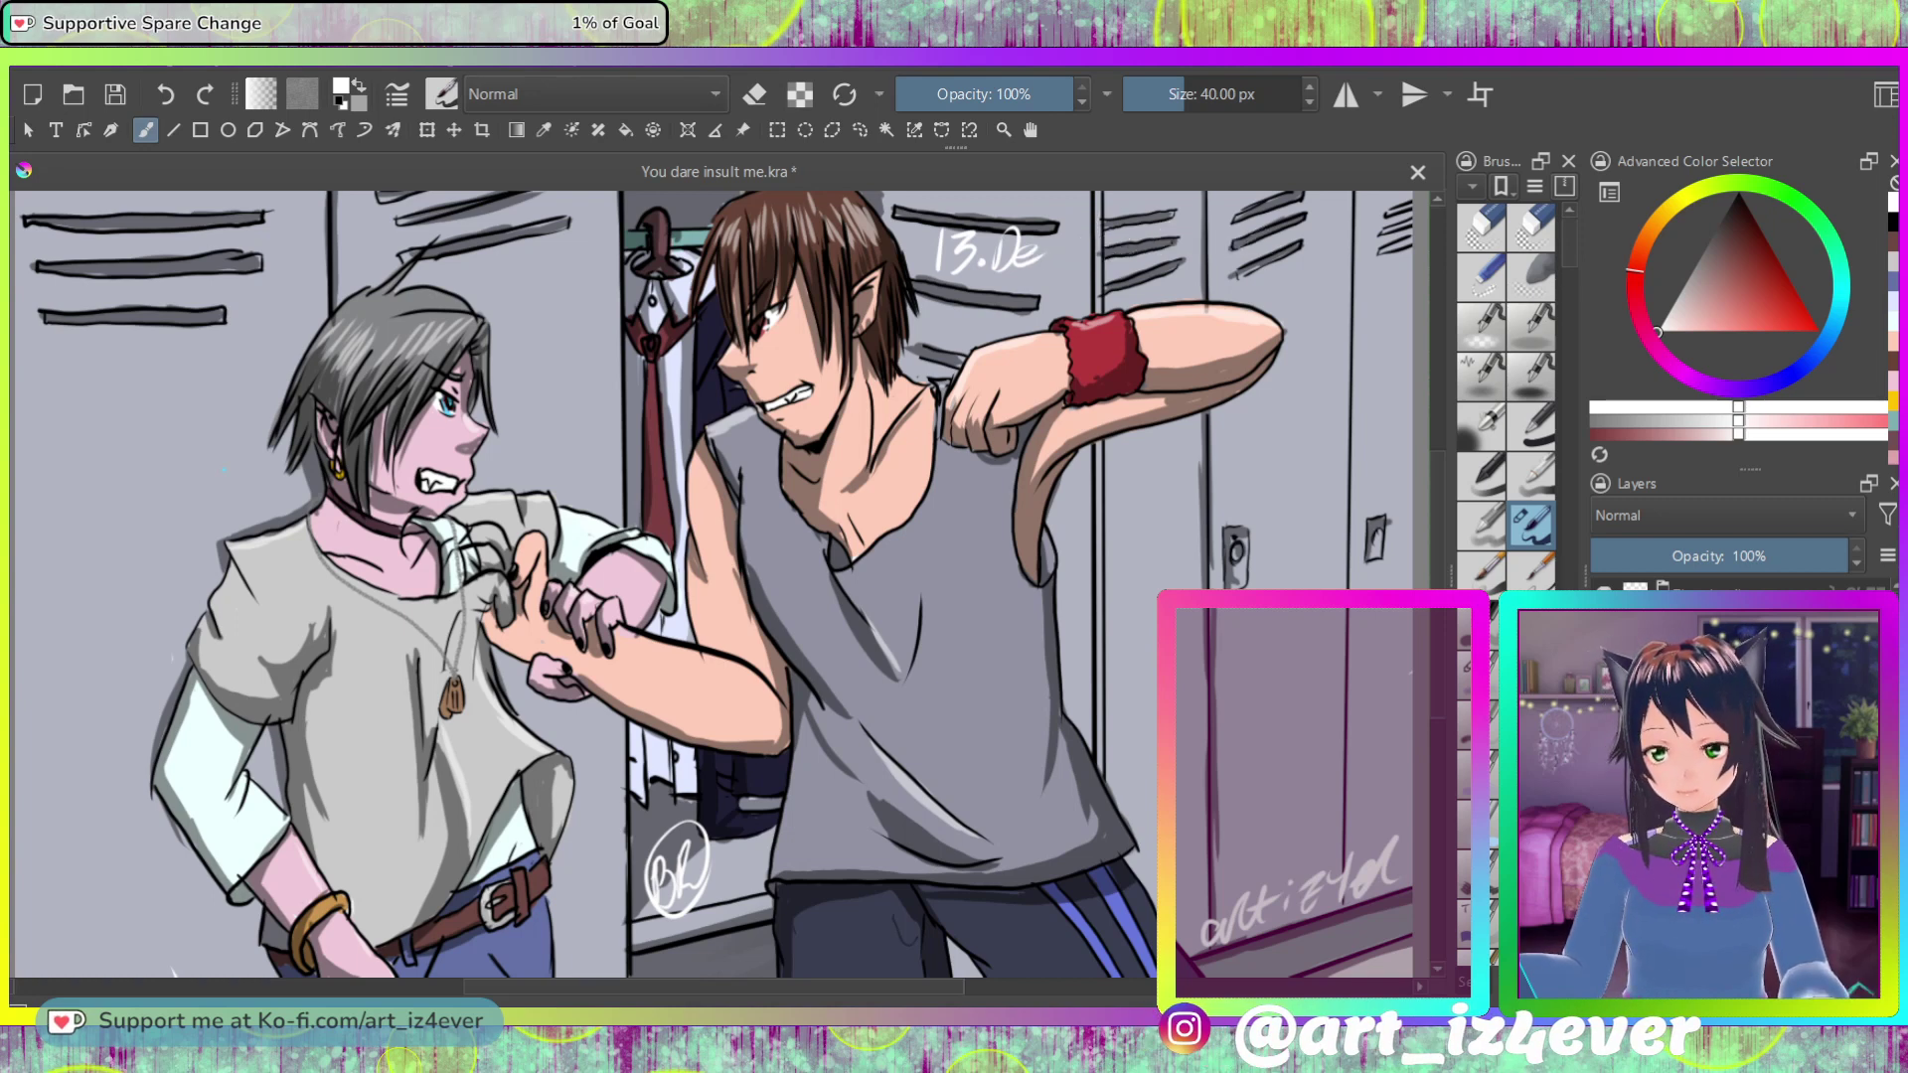
key(e)
mouse_move(935, 238)
mouse_down()
mouse_move(972, 278)
mouse_move(1063, 248)
mouse_up()
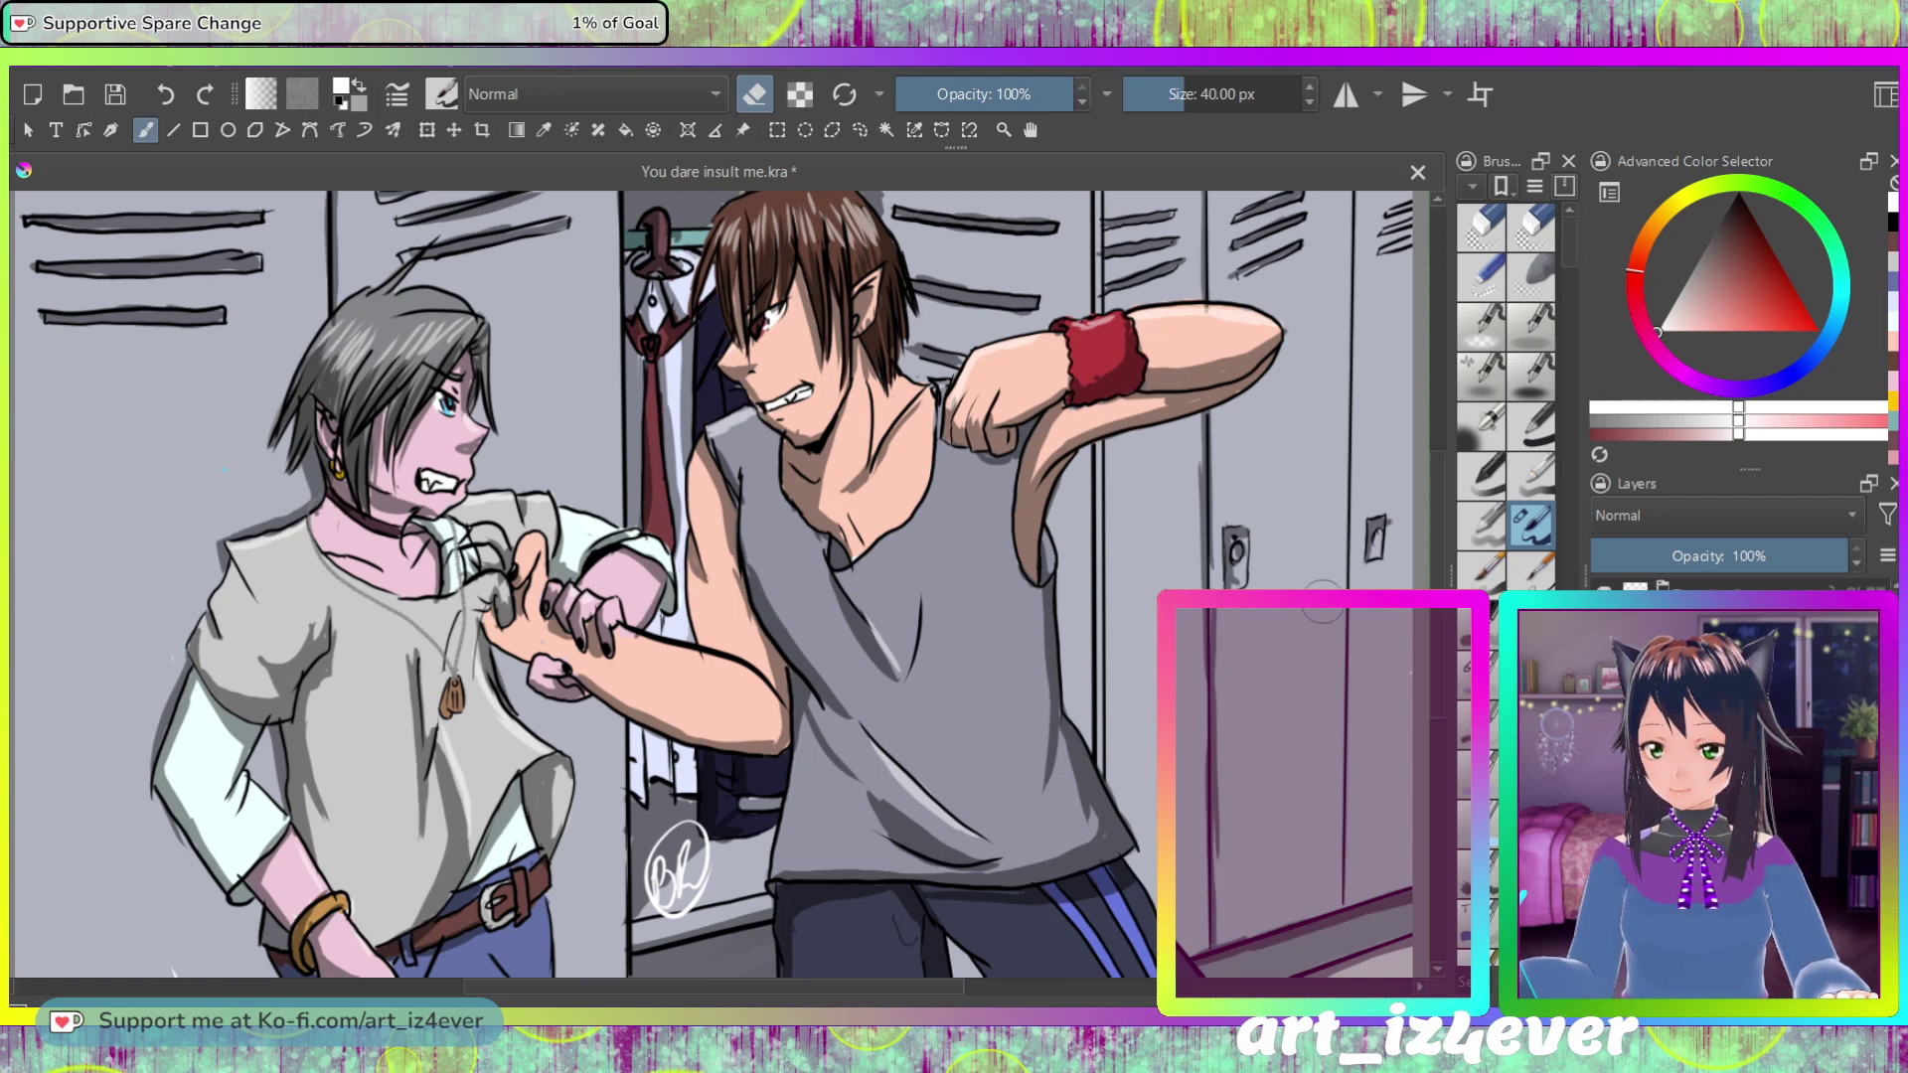
Step: Handwrite the artist's signature in white slanting along the lockers just above the raised forearm
key(e)
mouse_move(952, 320)
mouse_down()
mouse_move(994, 332)
mouse_move(1024, 293)
mouse_up()
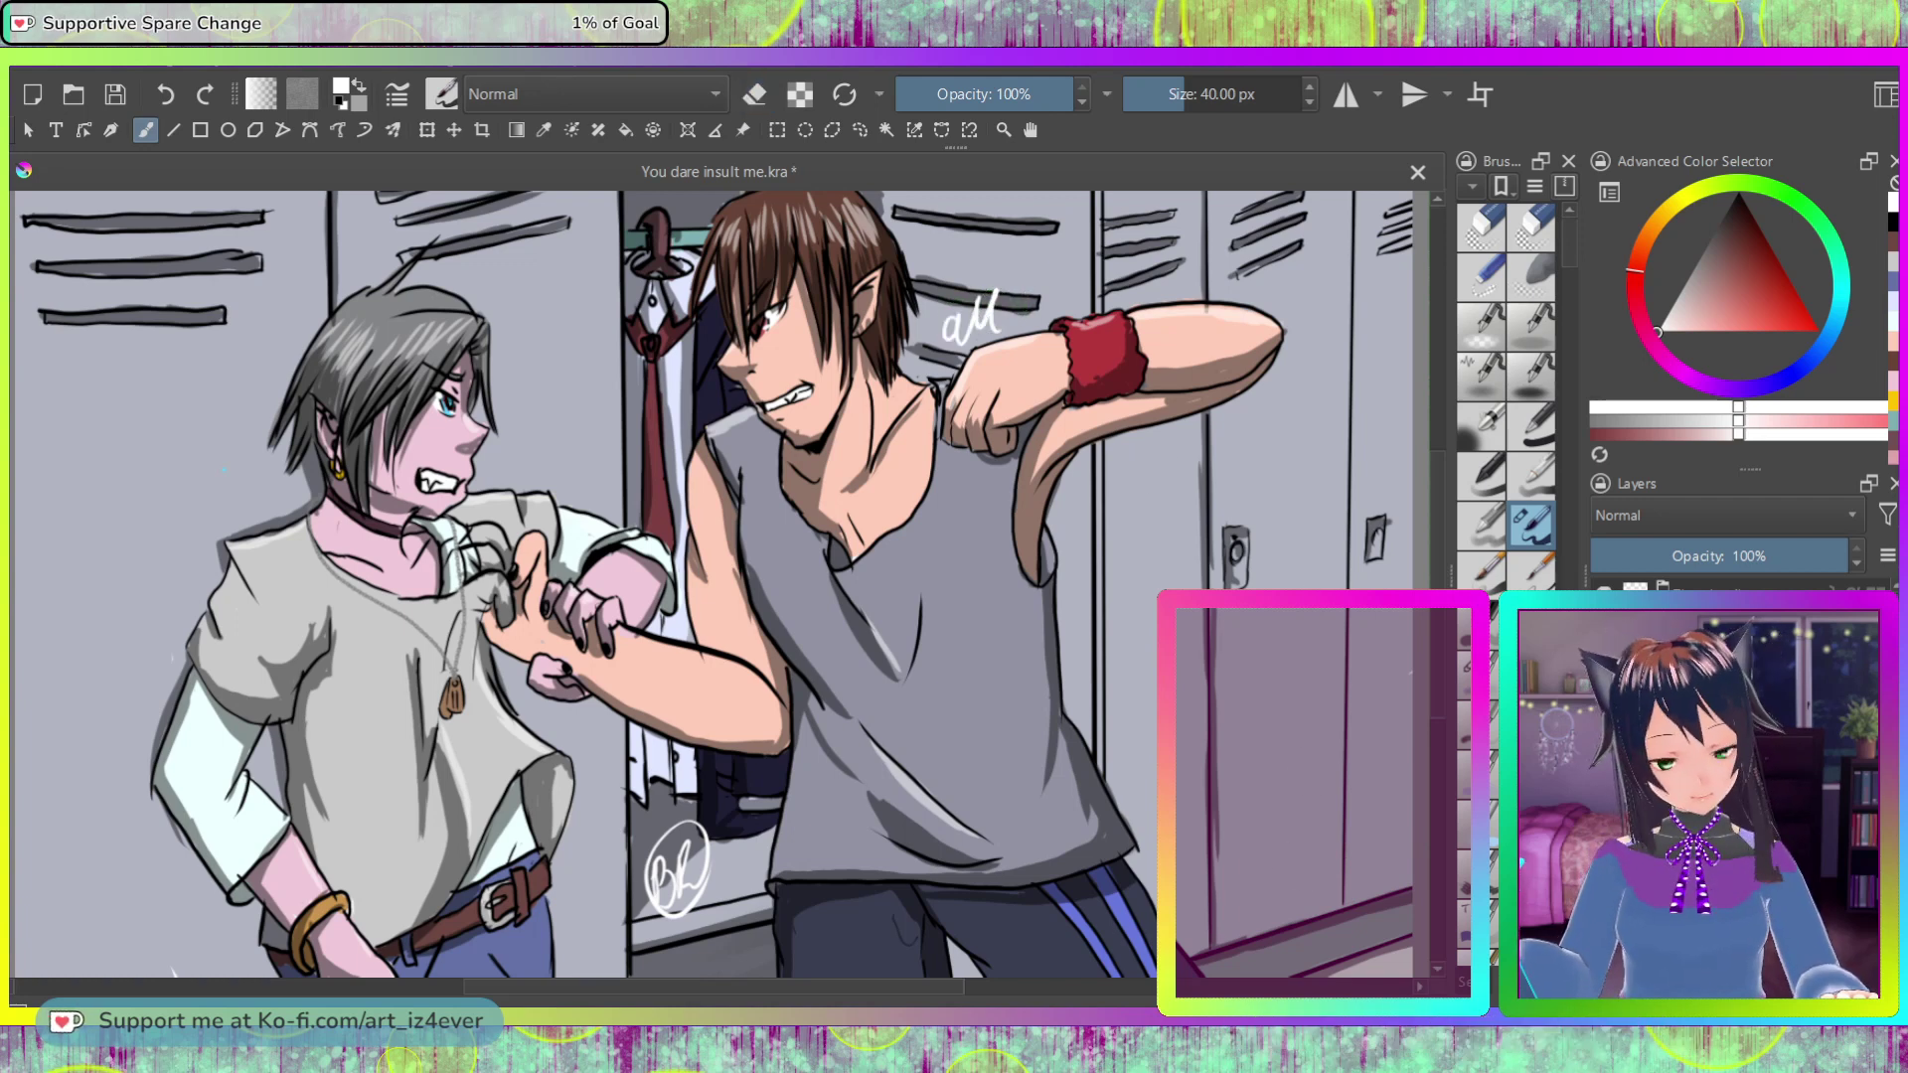
key(ctrl+z)
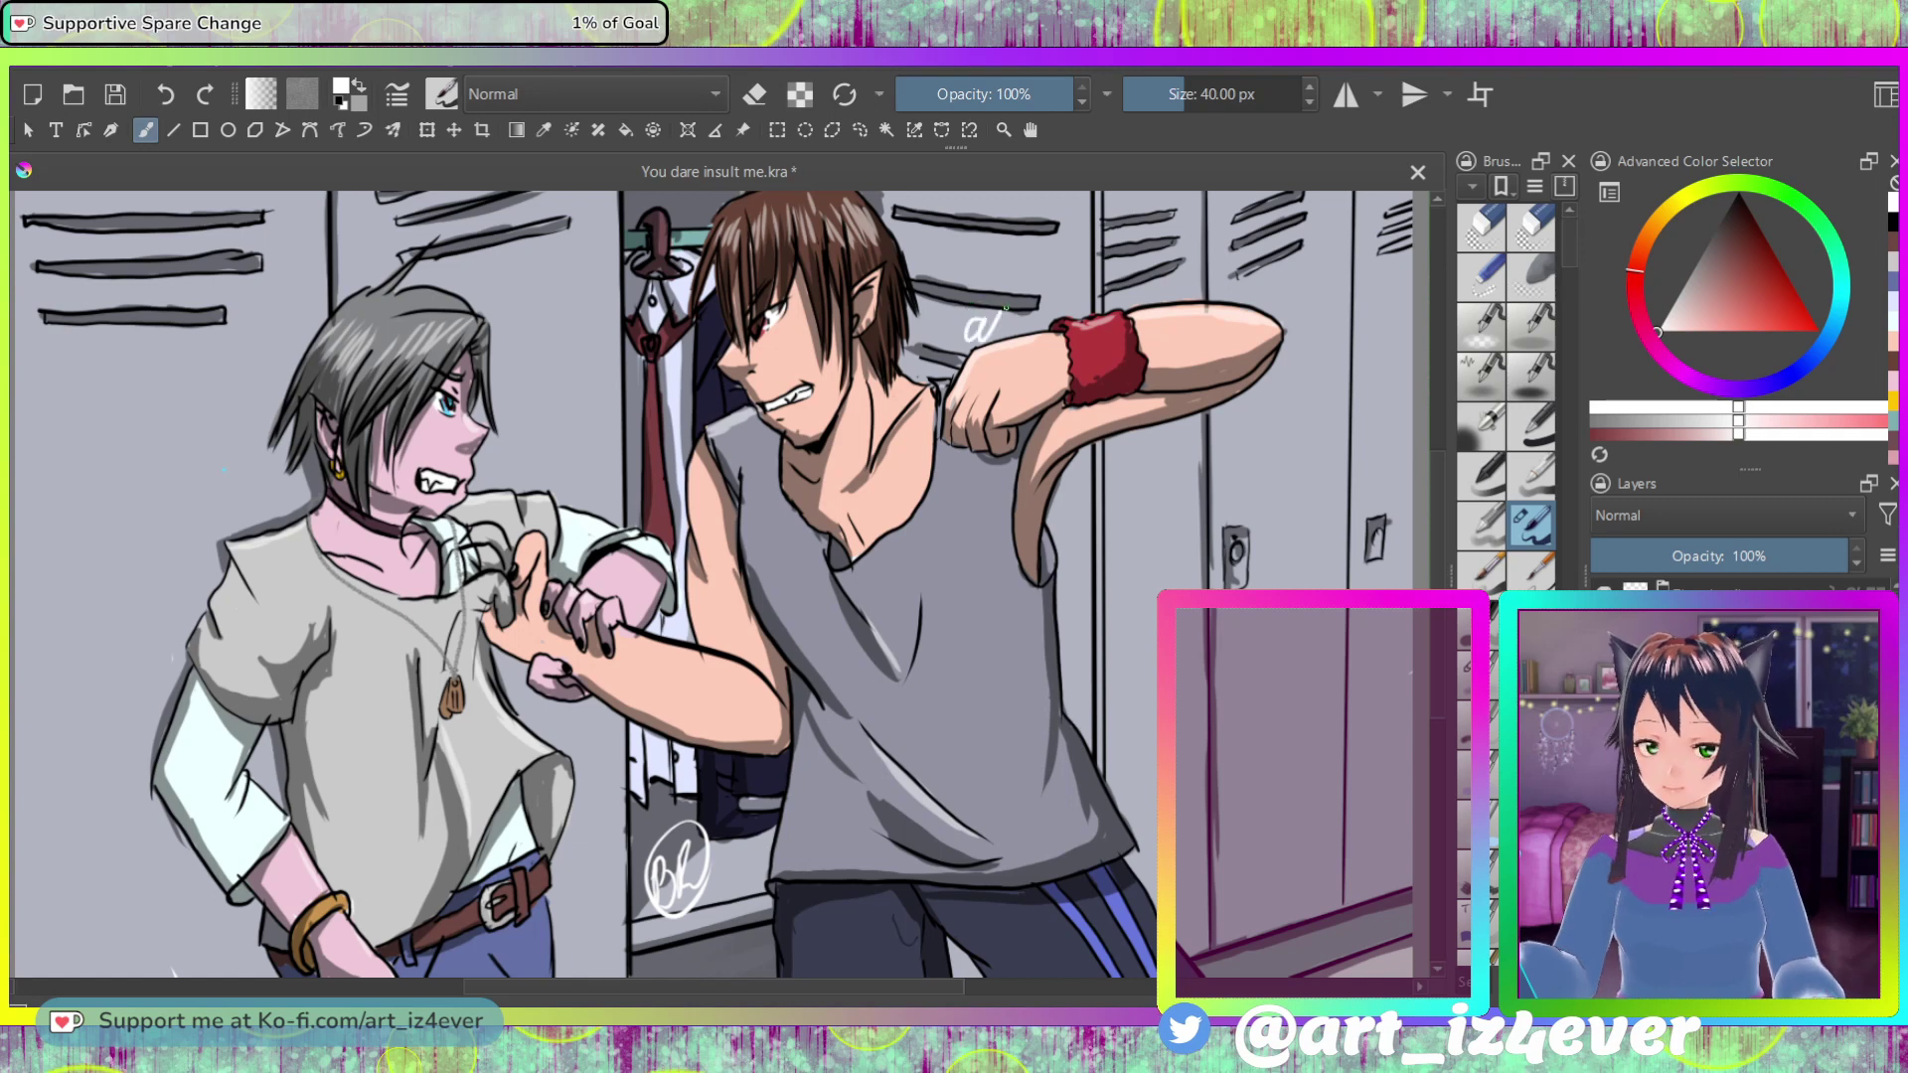
mouse_move(1001, 330)
mouse_down()
mouse_move(1053, 286)
mouse_move(1102, 296)
mouse_move(1184, 256)
mouse_up()
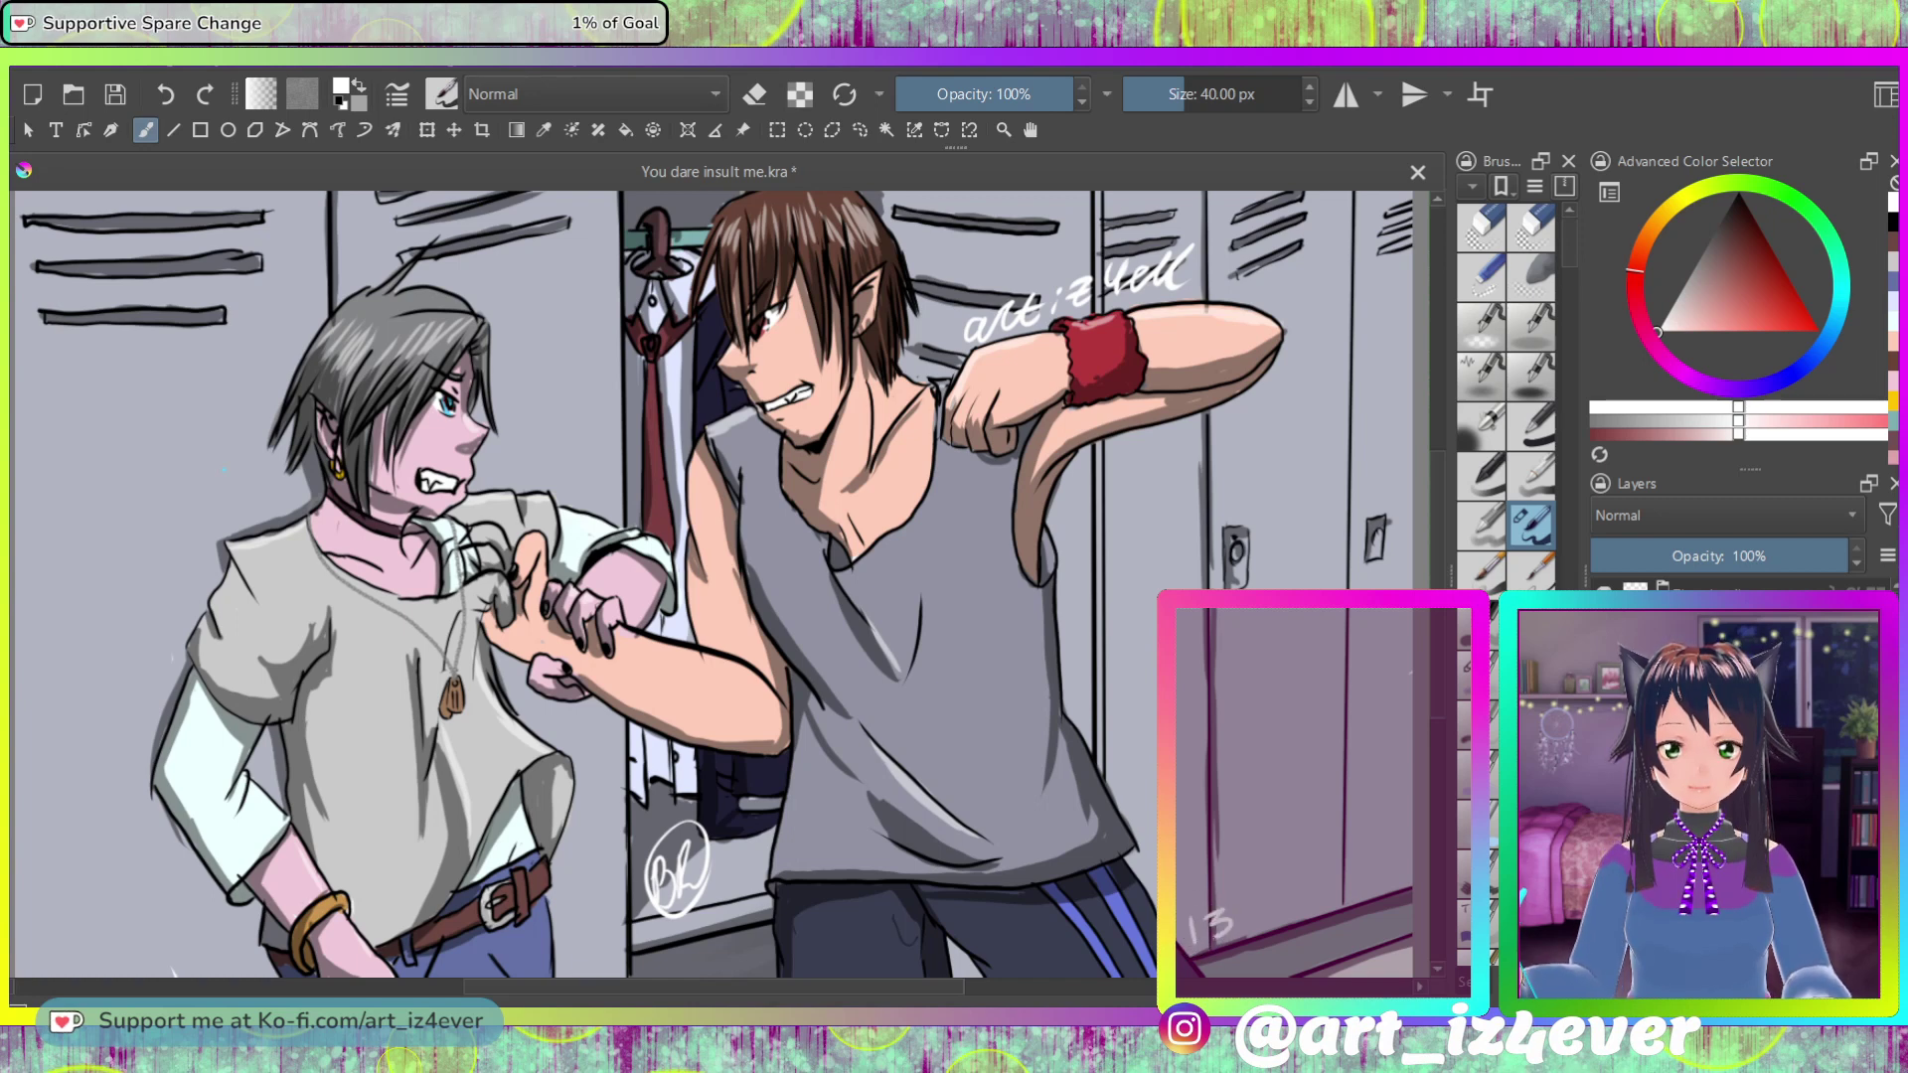
Step: Handwrite the date 13. December 2022 in white on two slanted lines low on the lockers
click(1257, 926)
drag(1253, 904, 1303, 910)
drag(1304, 906, 1344, 895)
mouse_move(1345, 861)
mouse_down()
mouse_move(1389, 853)
mouse_move(1320, 942)
mouse_move(1370, 922)
mouse_move(1274, 964)
mouse_up()
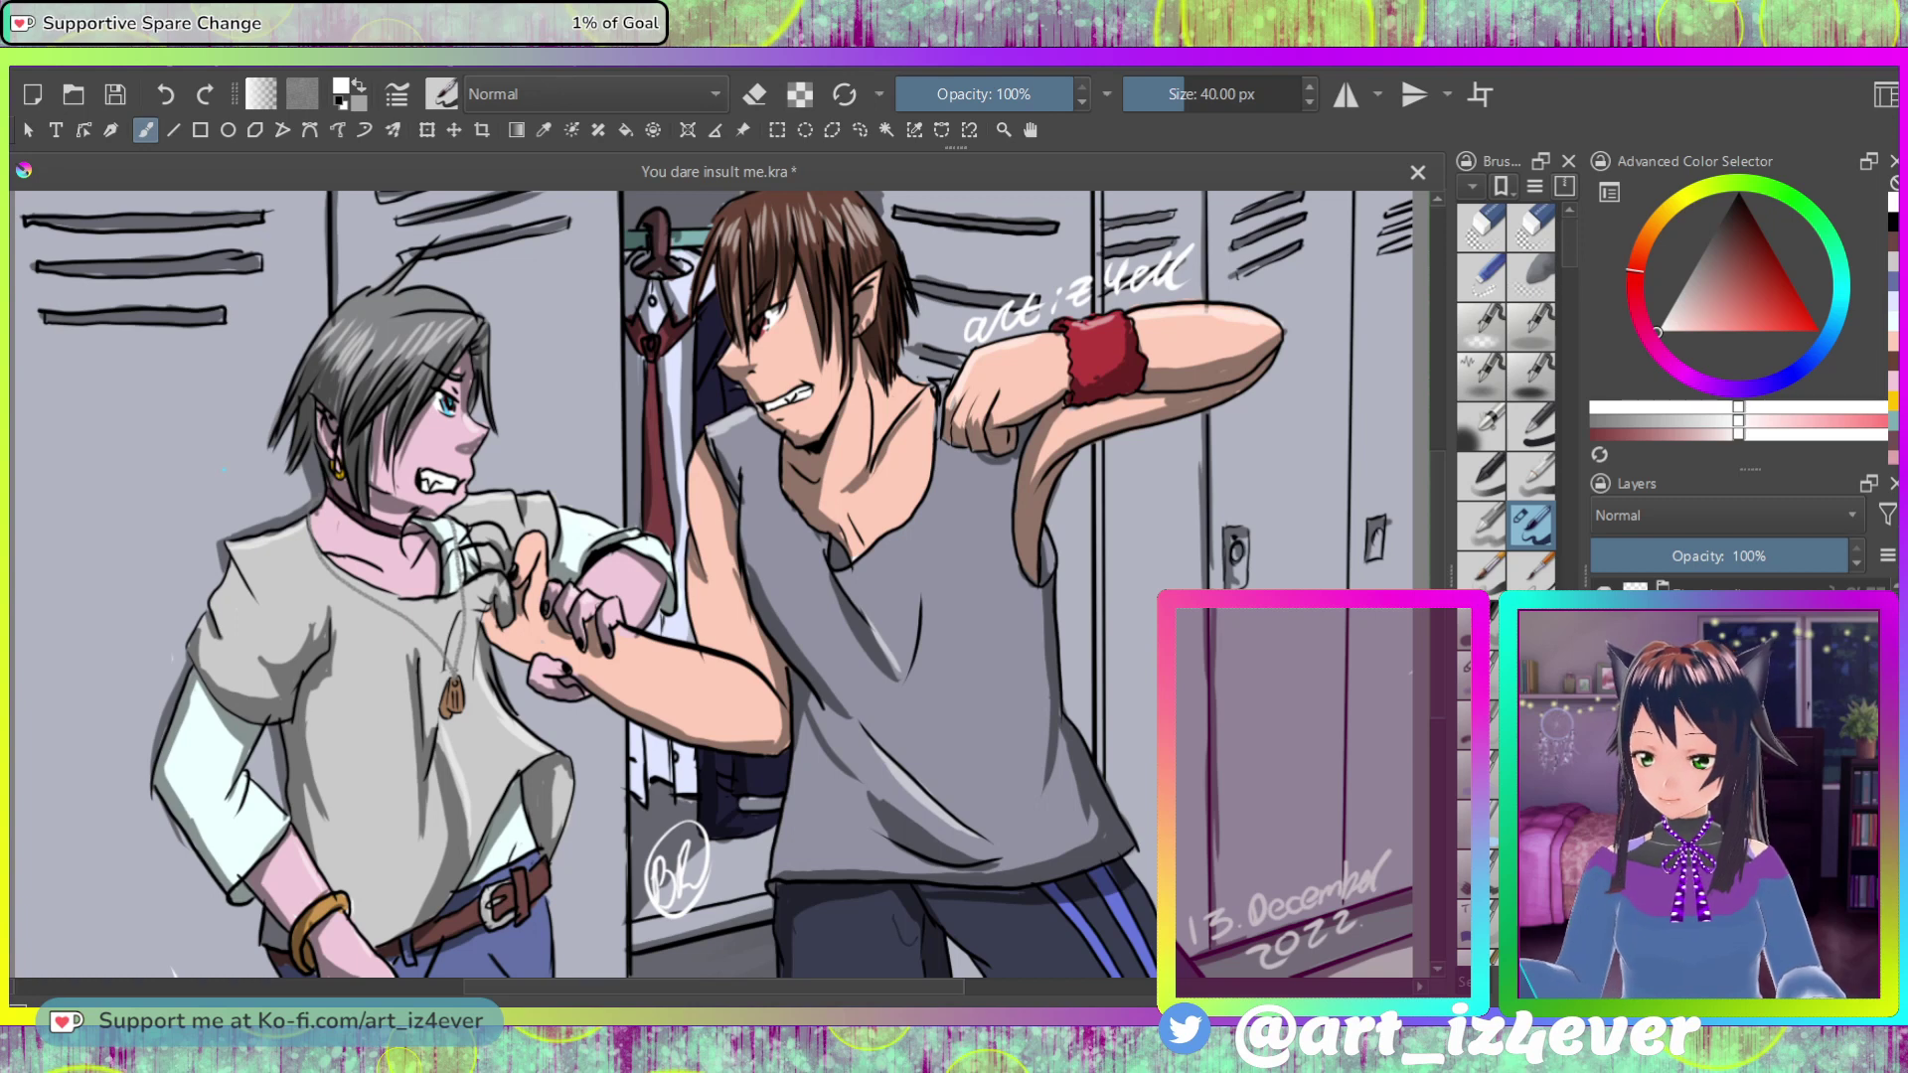
Step: Set the layer opacity to 43% and choose black as the painting colour
drag(1721, 556, 1700, 556)
drag(1749, 227, 1738, 192)
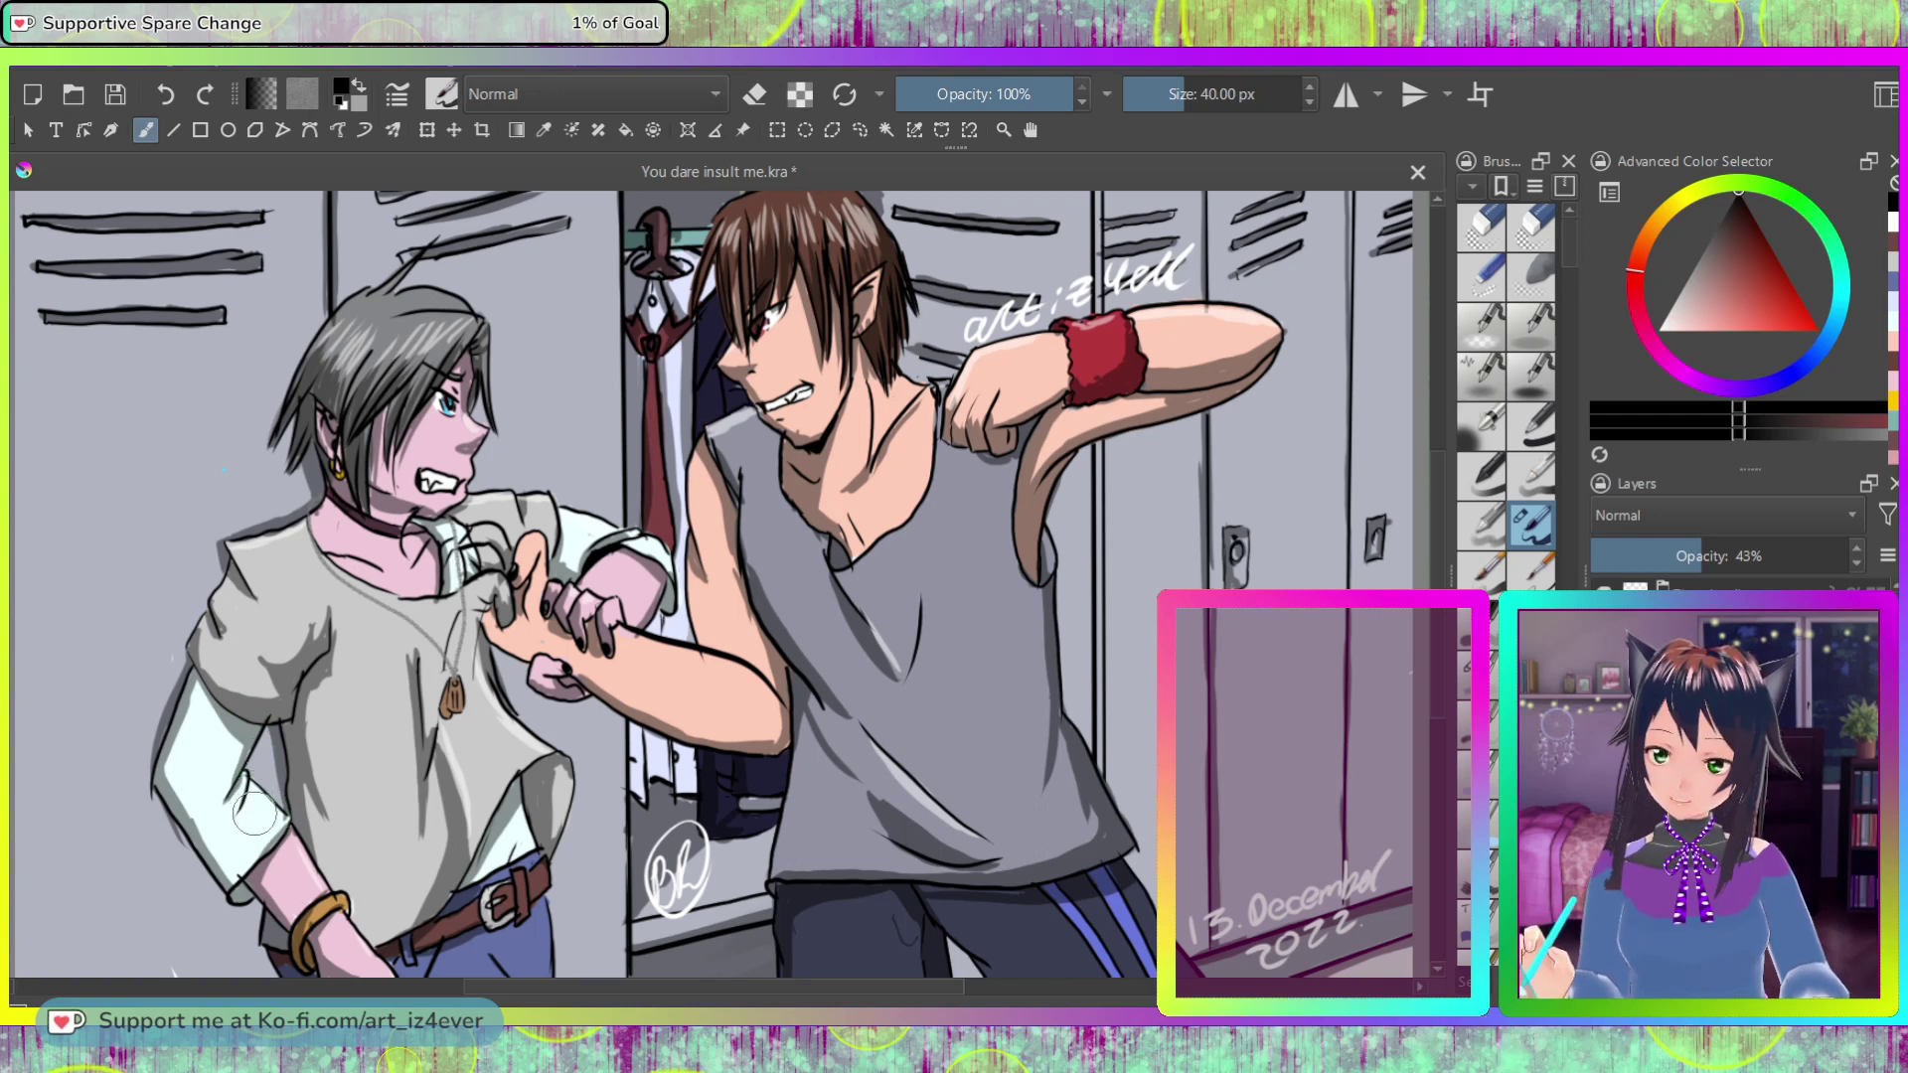
ctrl+click(169, 853)
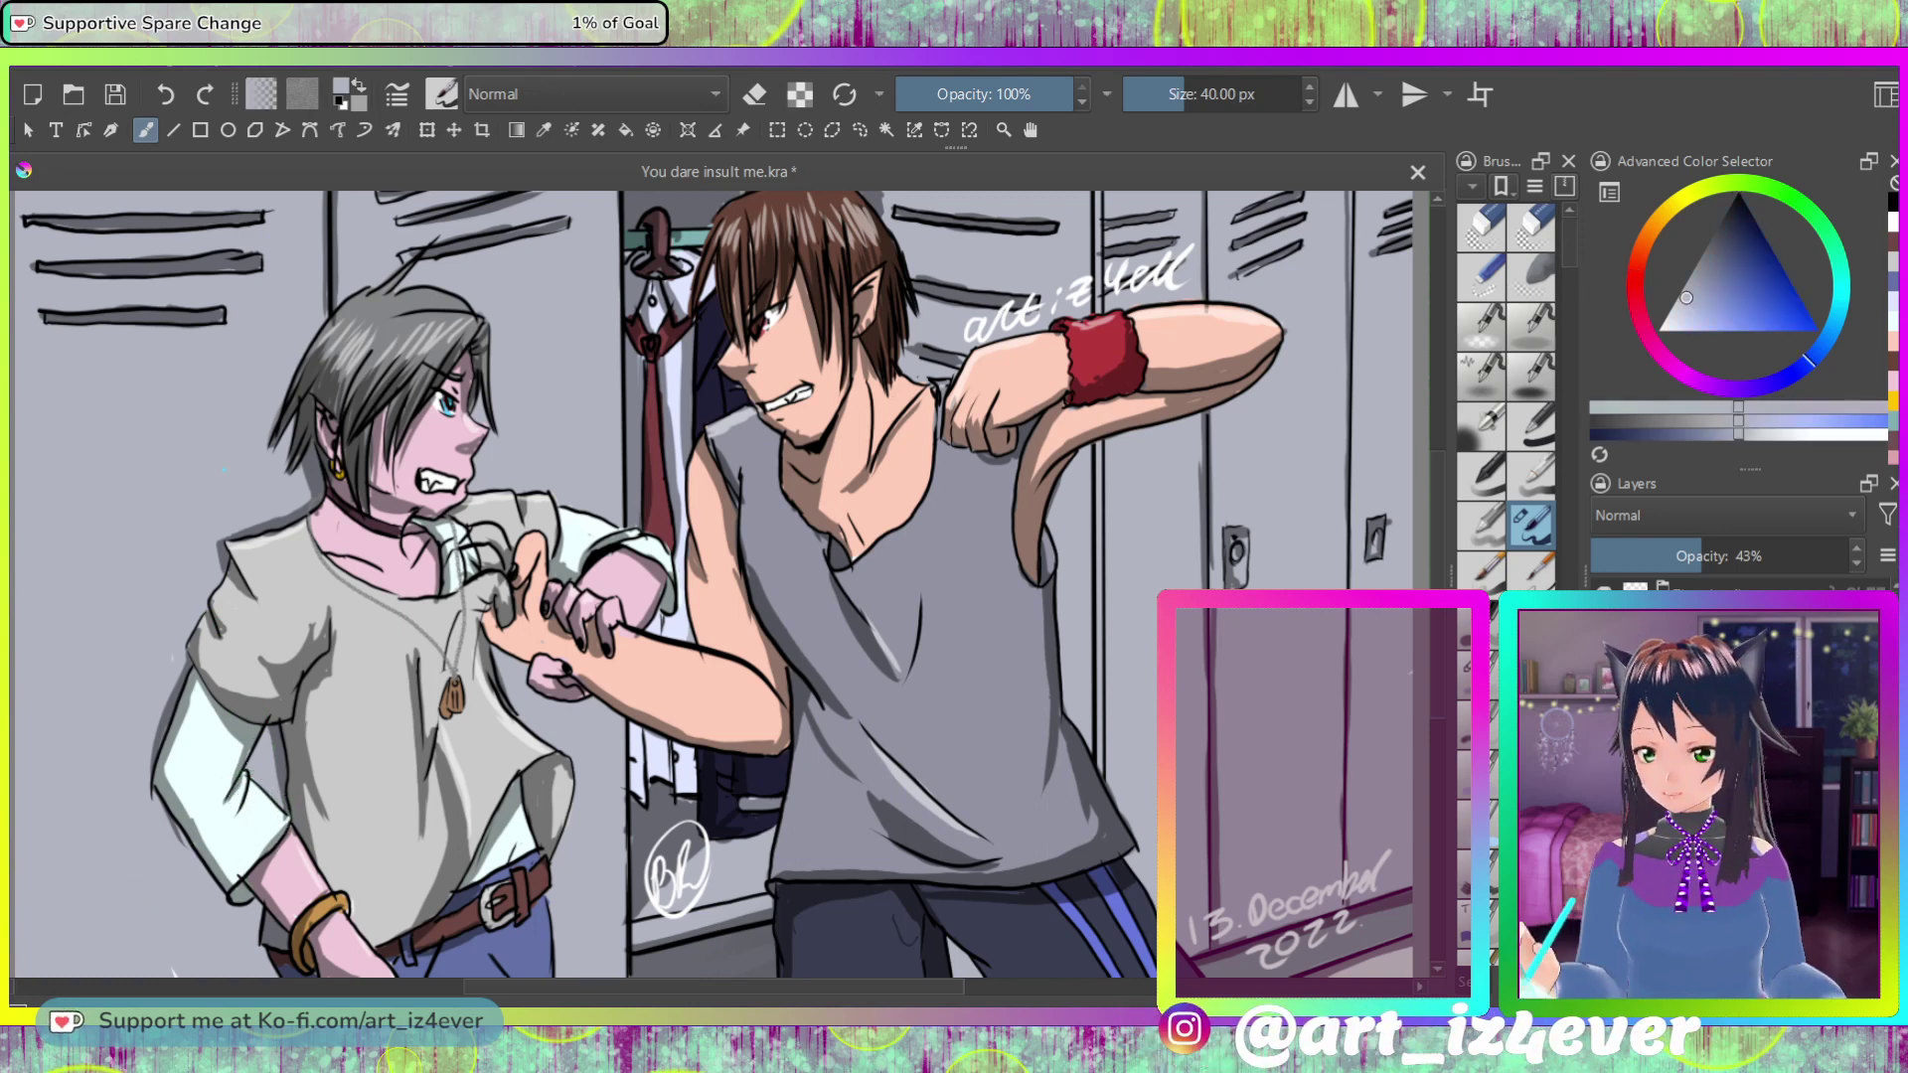
click(1719, 745)
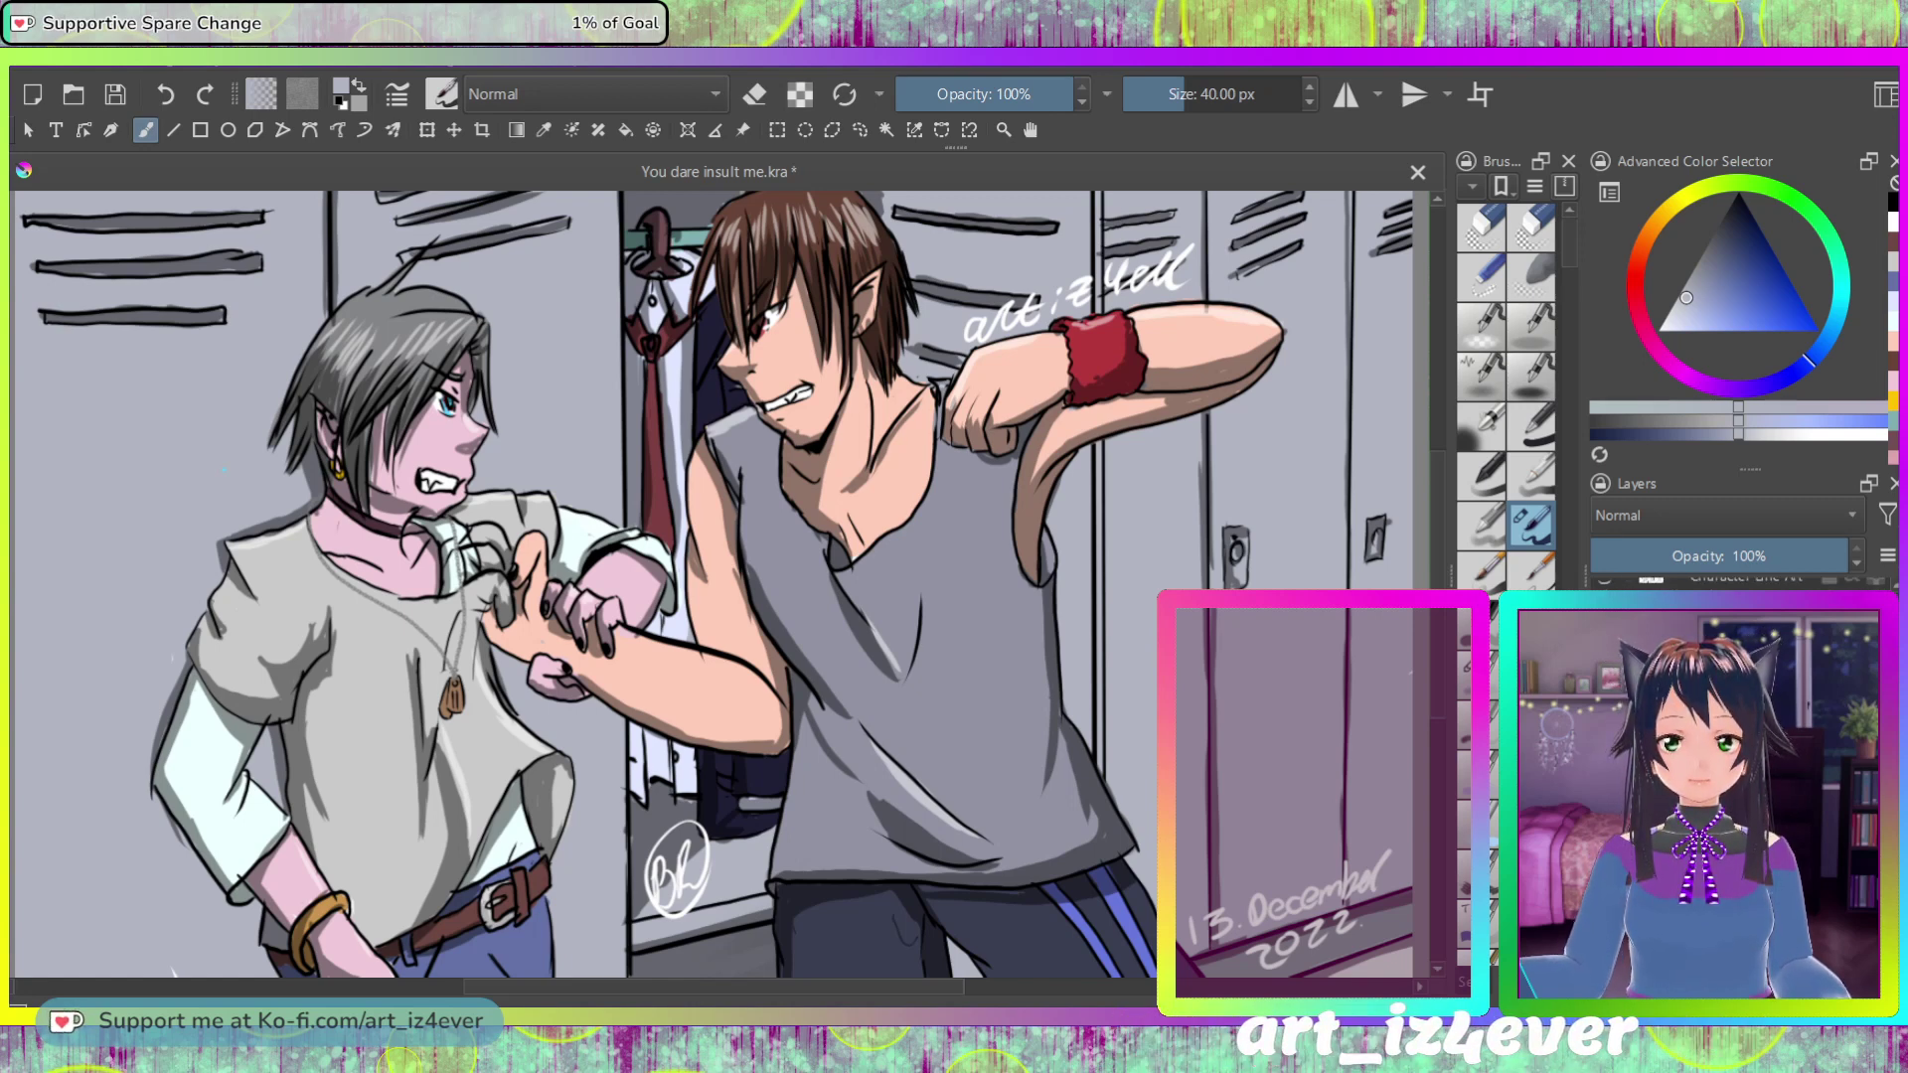
click(187, 987)
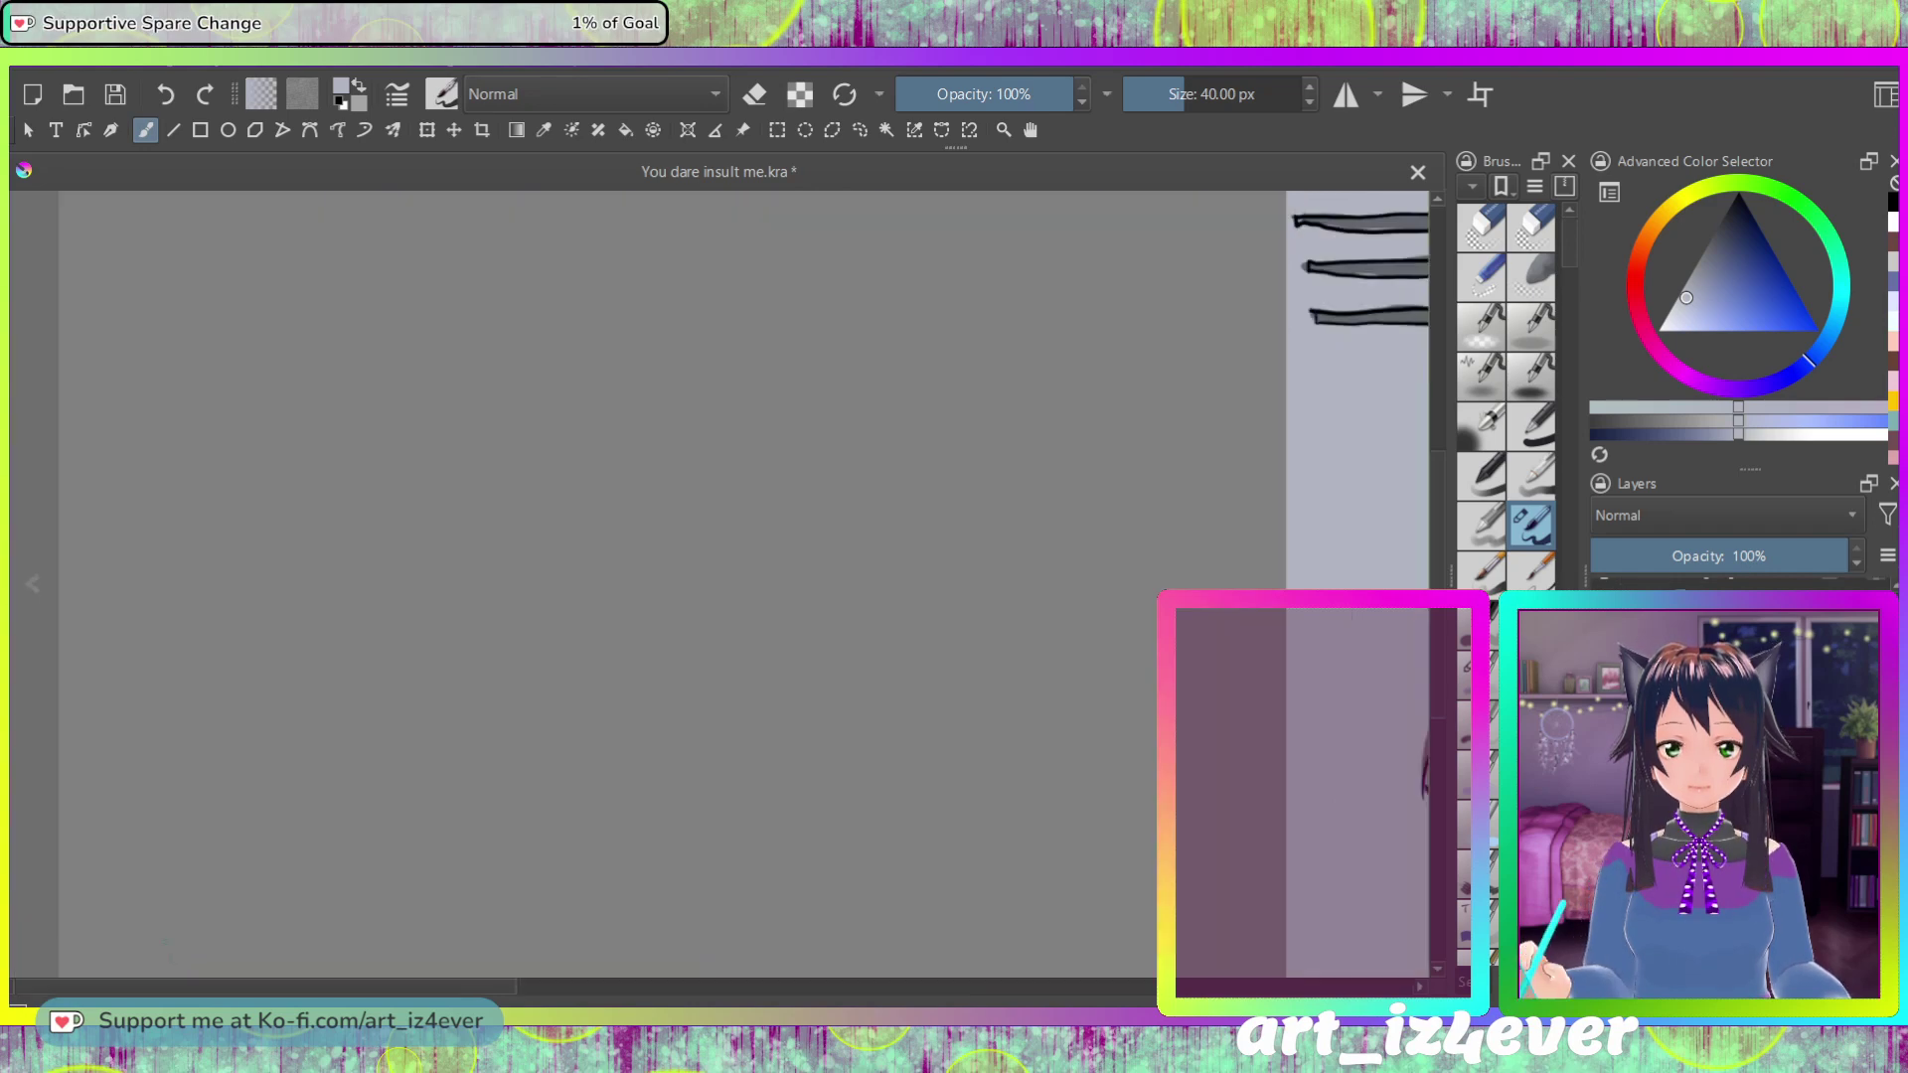
scroll(201, 925, right, 10)
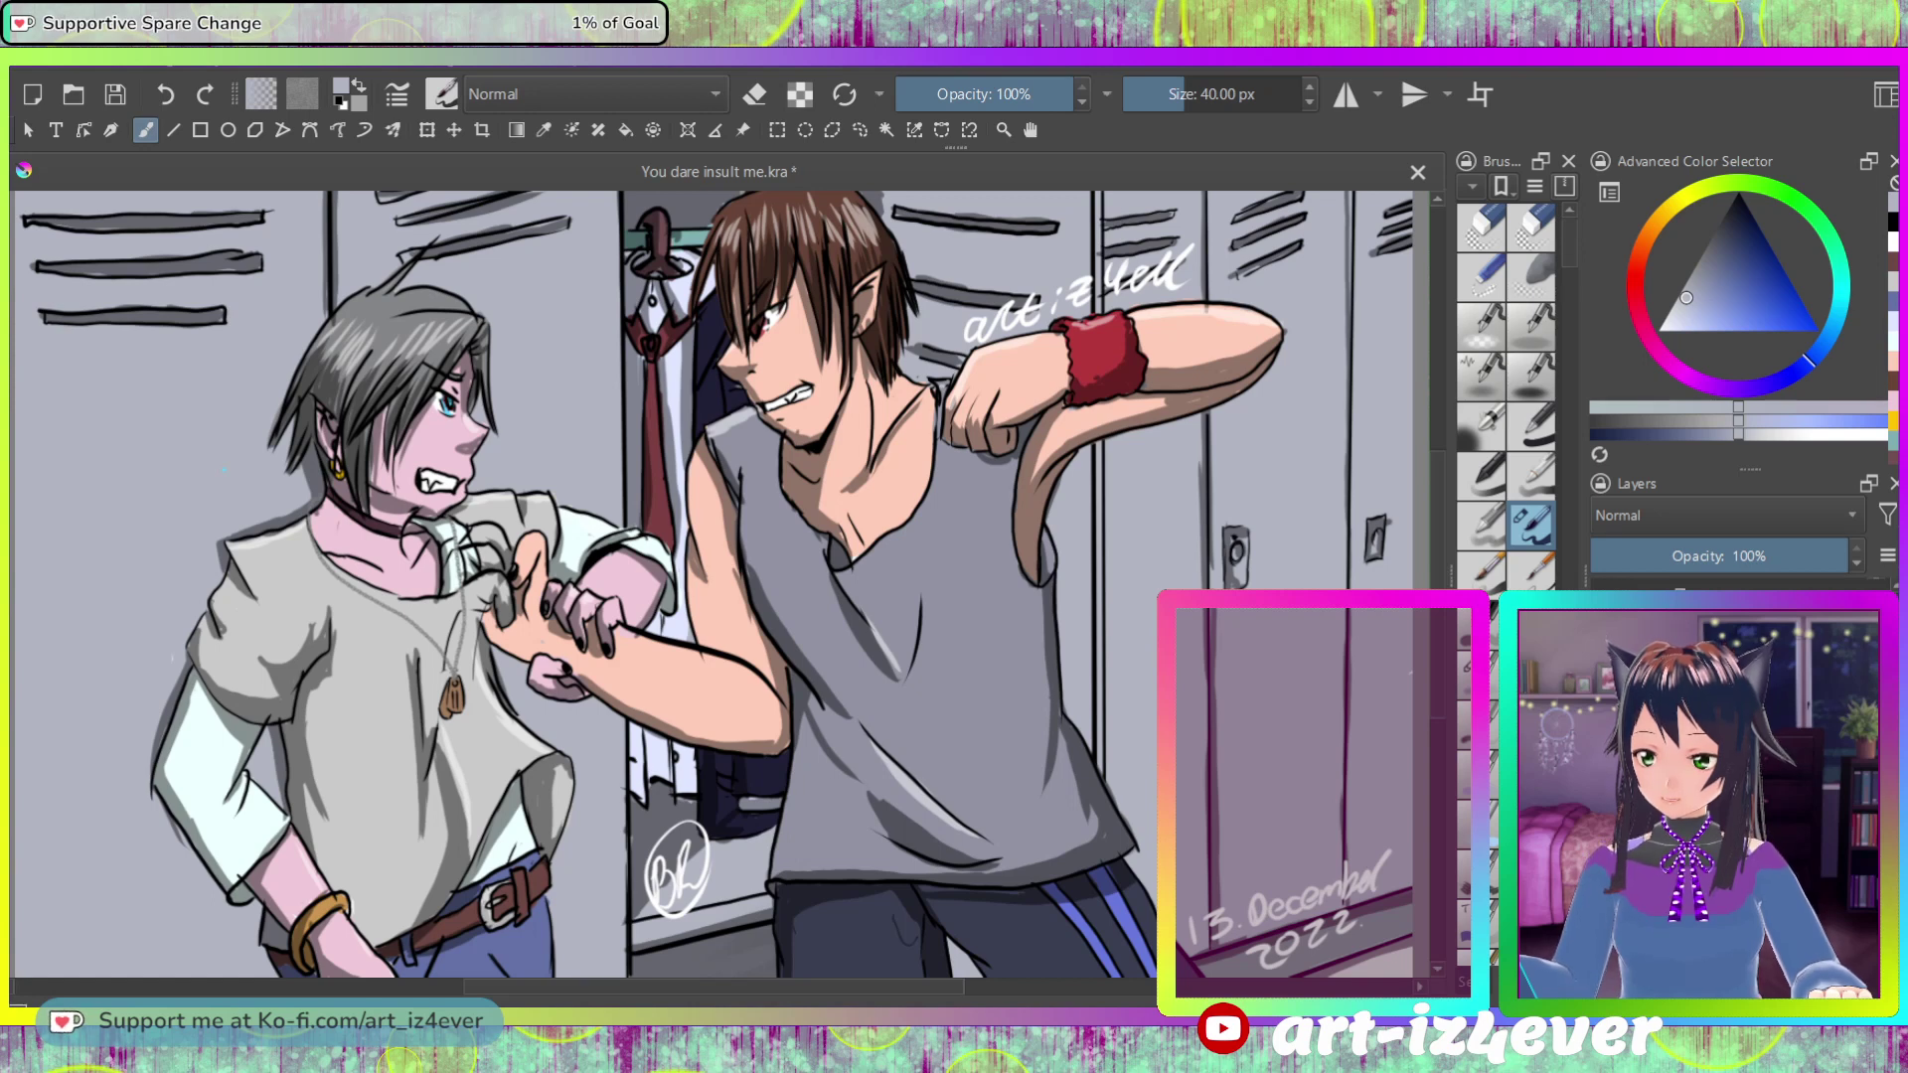
Step: Select the 43% opacity layer again and reset the painting colour to black
click(1729, 685)
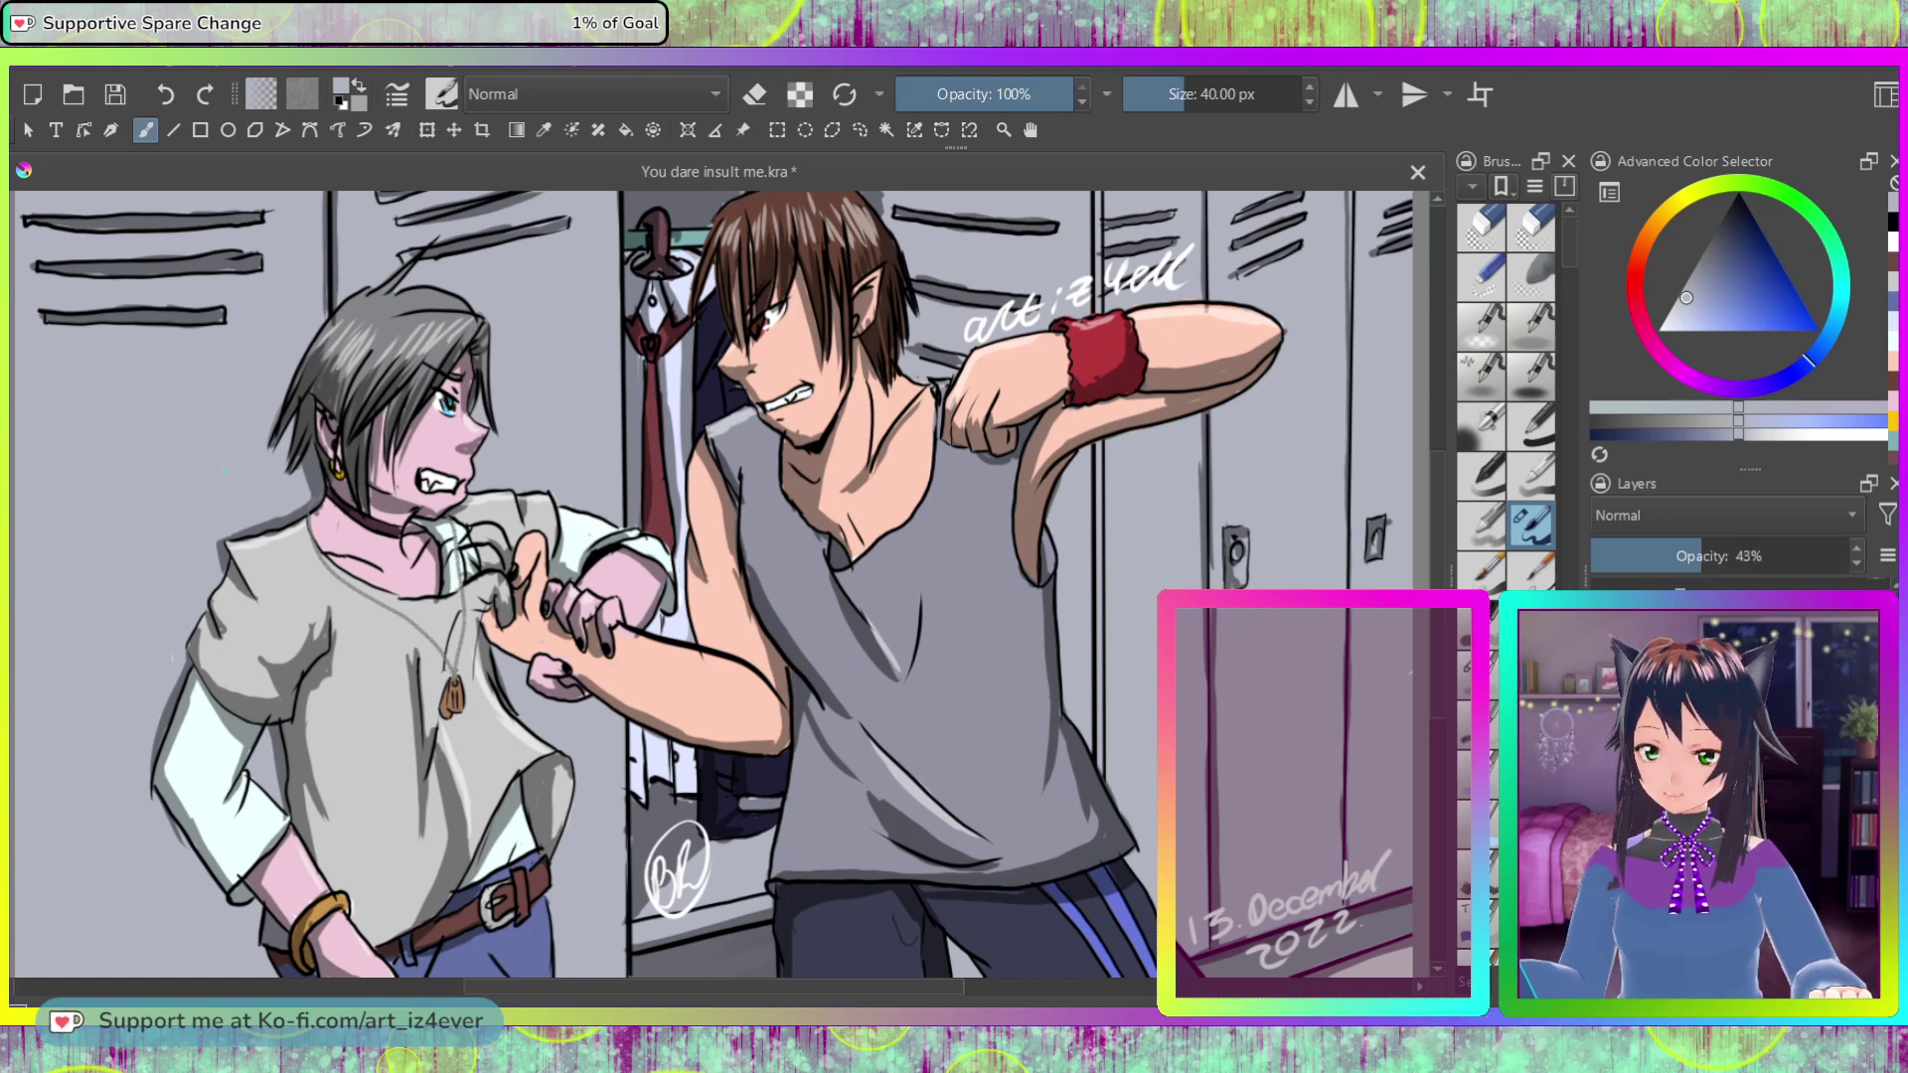
key(d)
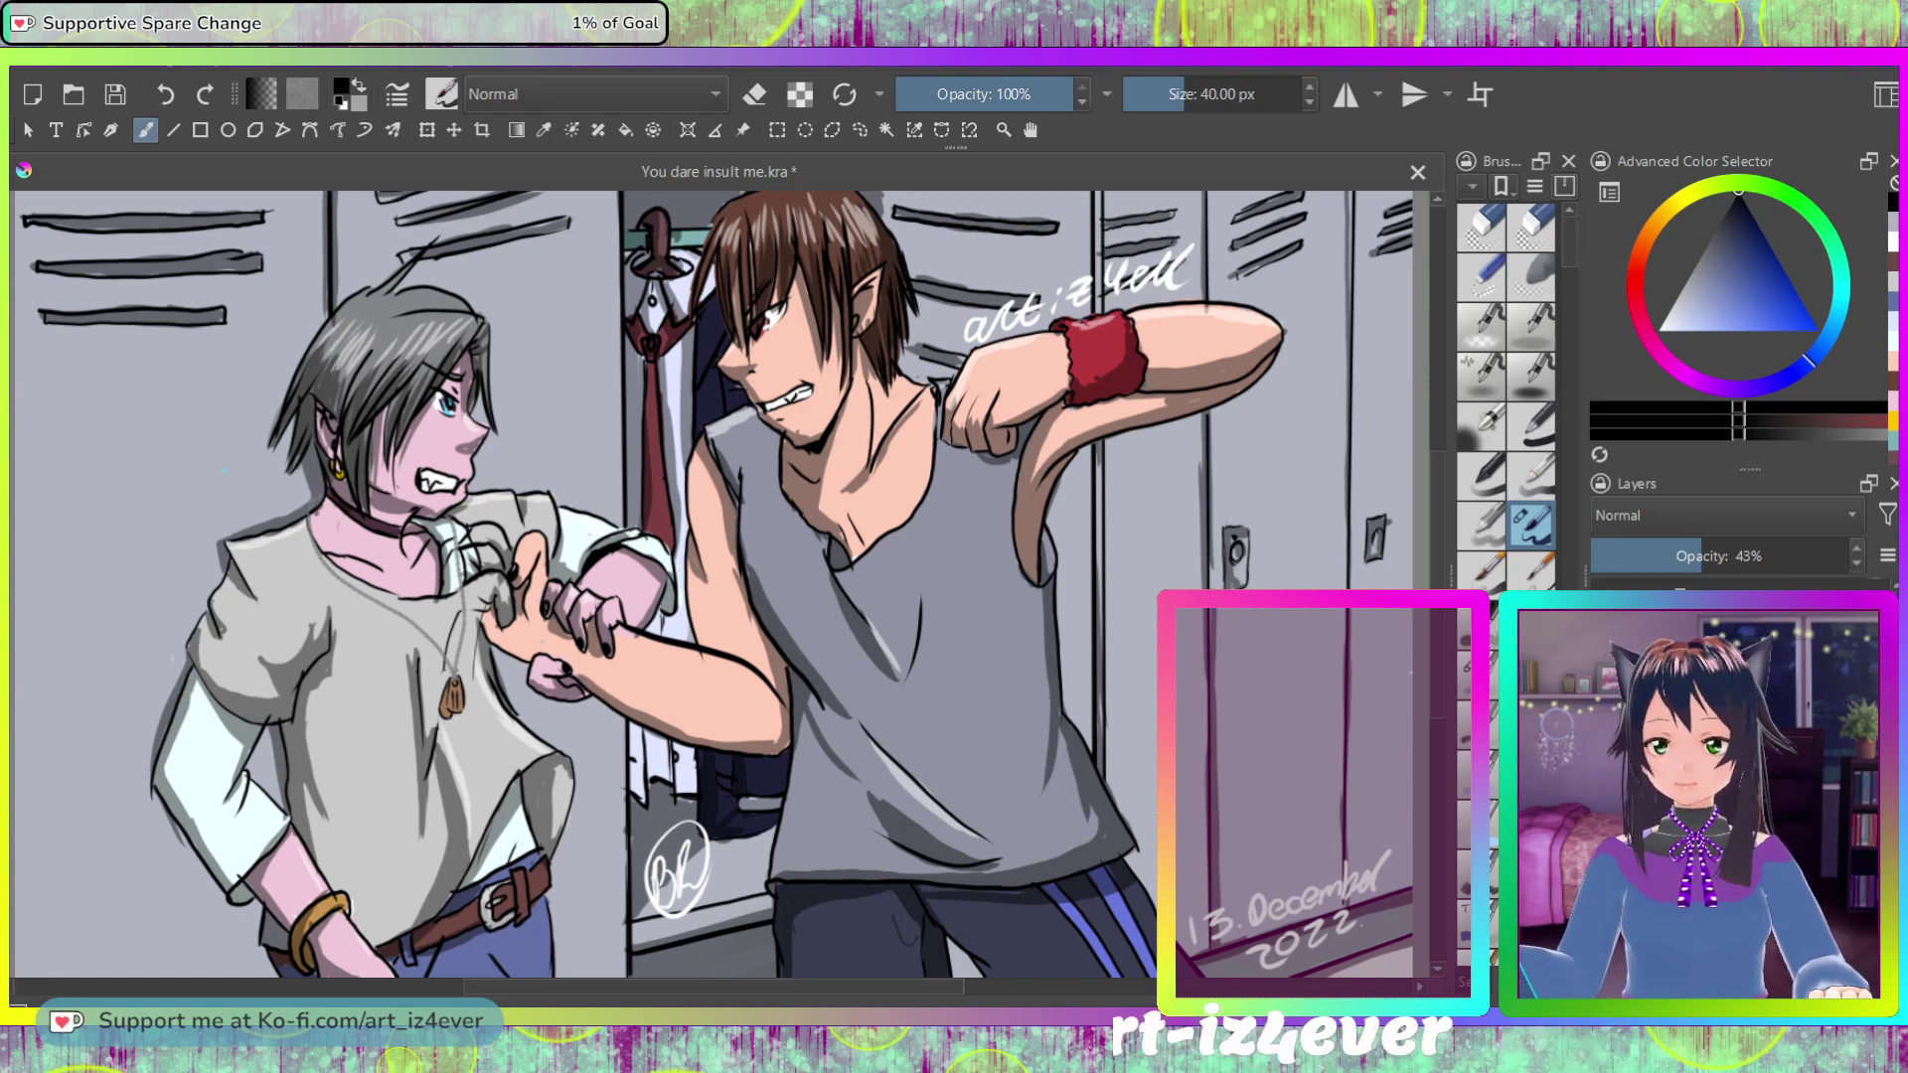
Step: Switch to a different brush preset with a size of 118 px
scroll(1506, 398, down, 10)
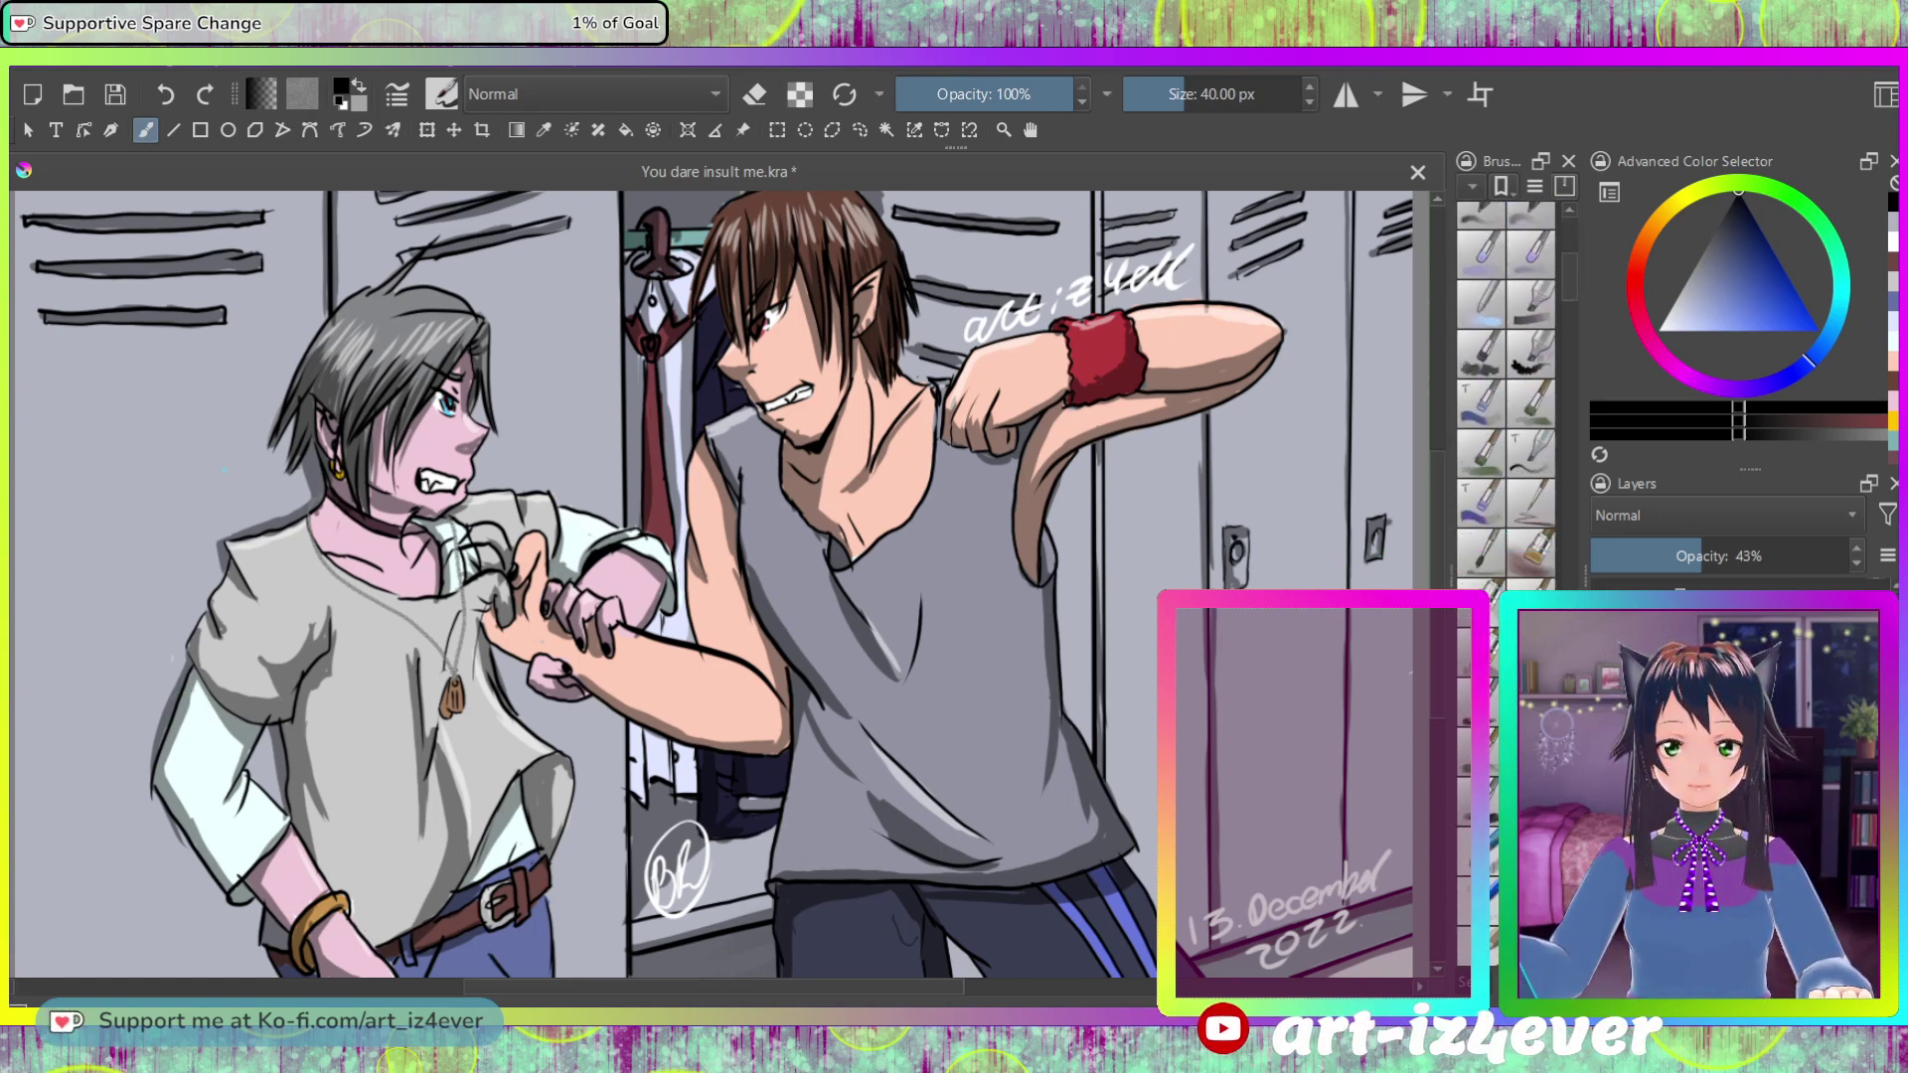
scroll(1506, 417, down, 10)
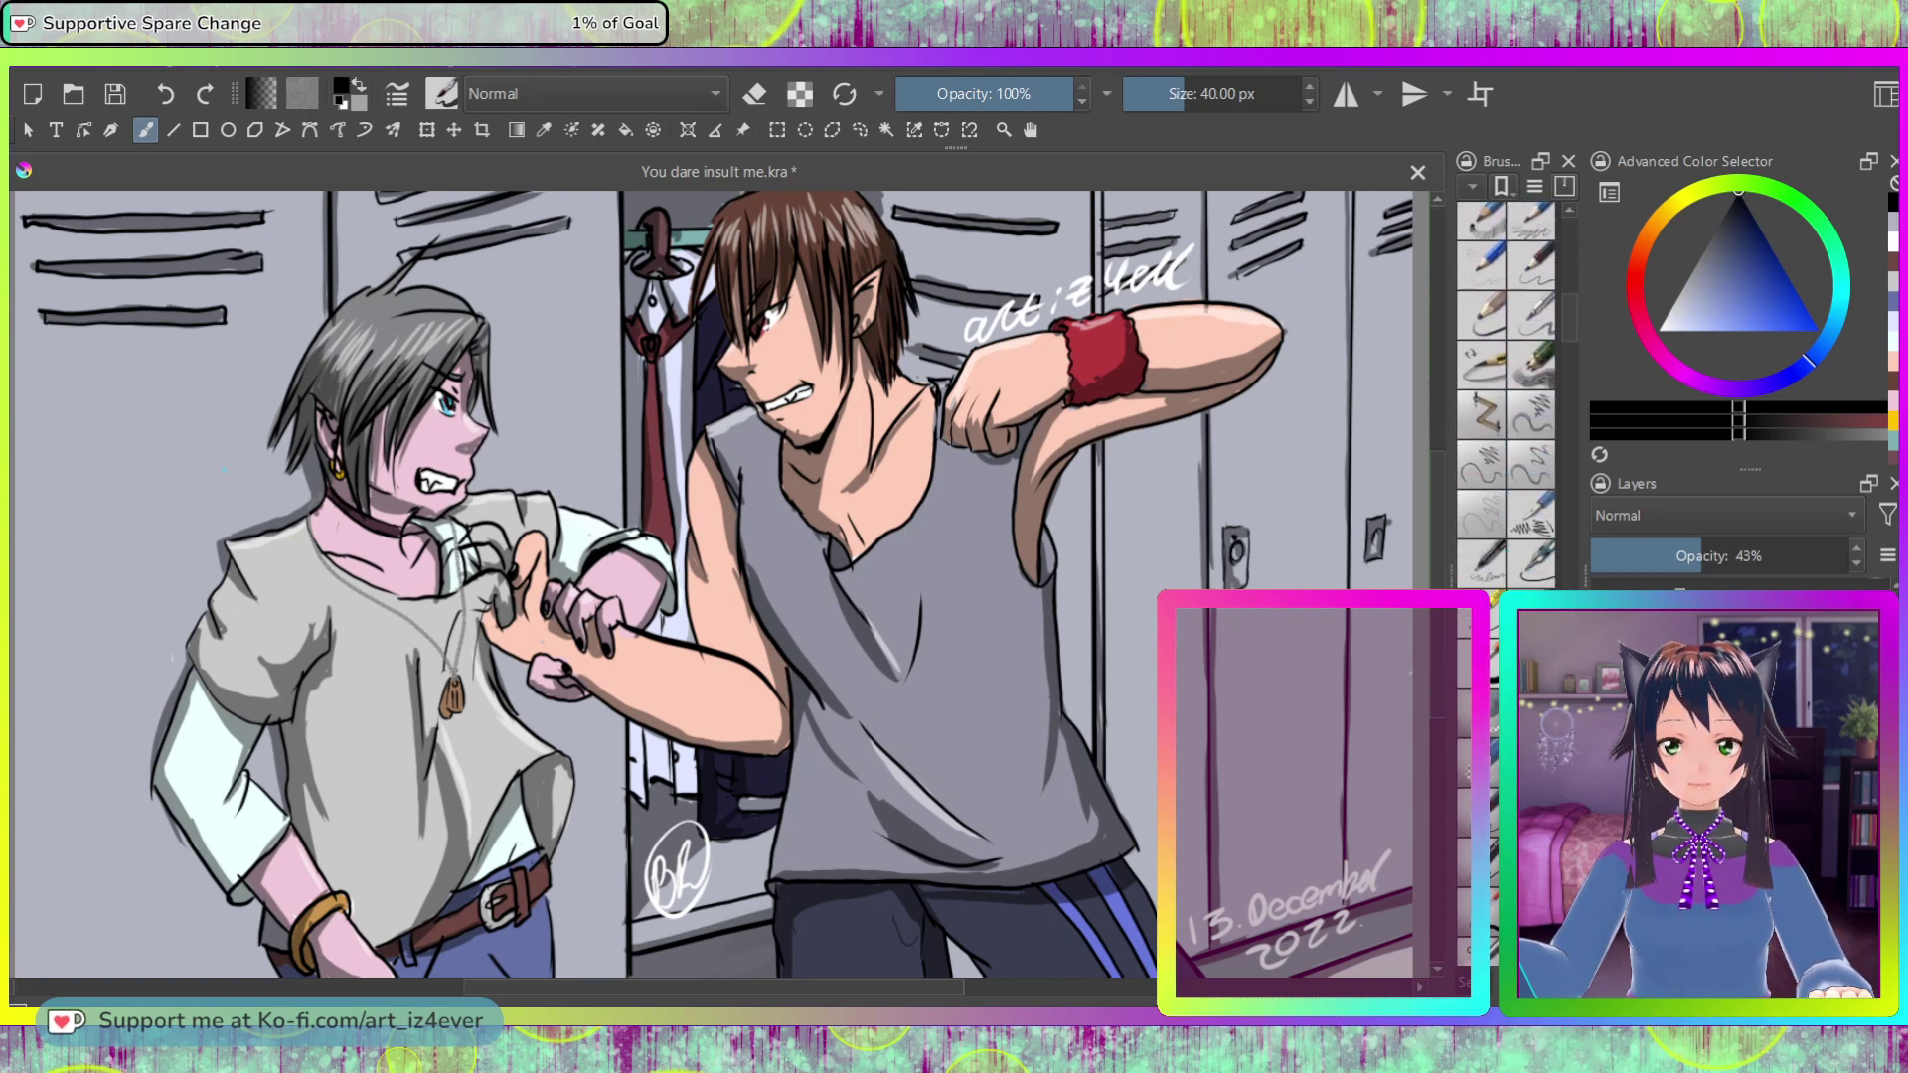
scroll(1505, 427, down, 10)
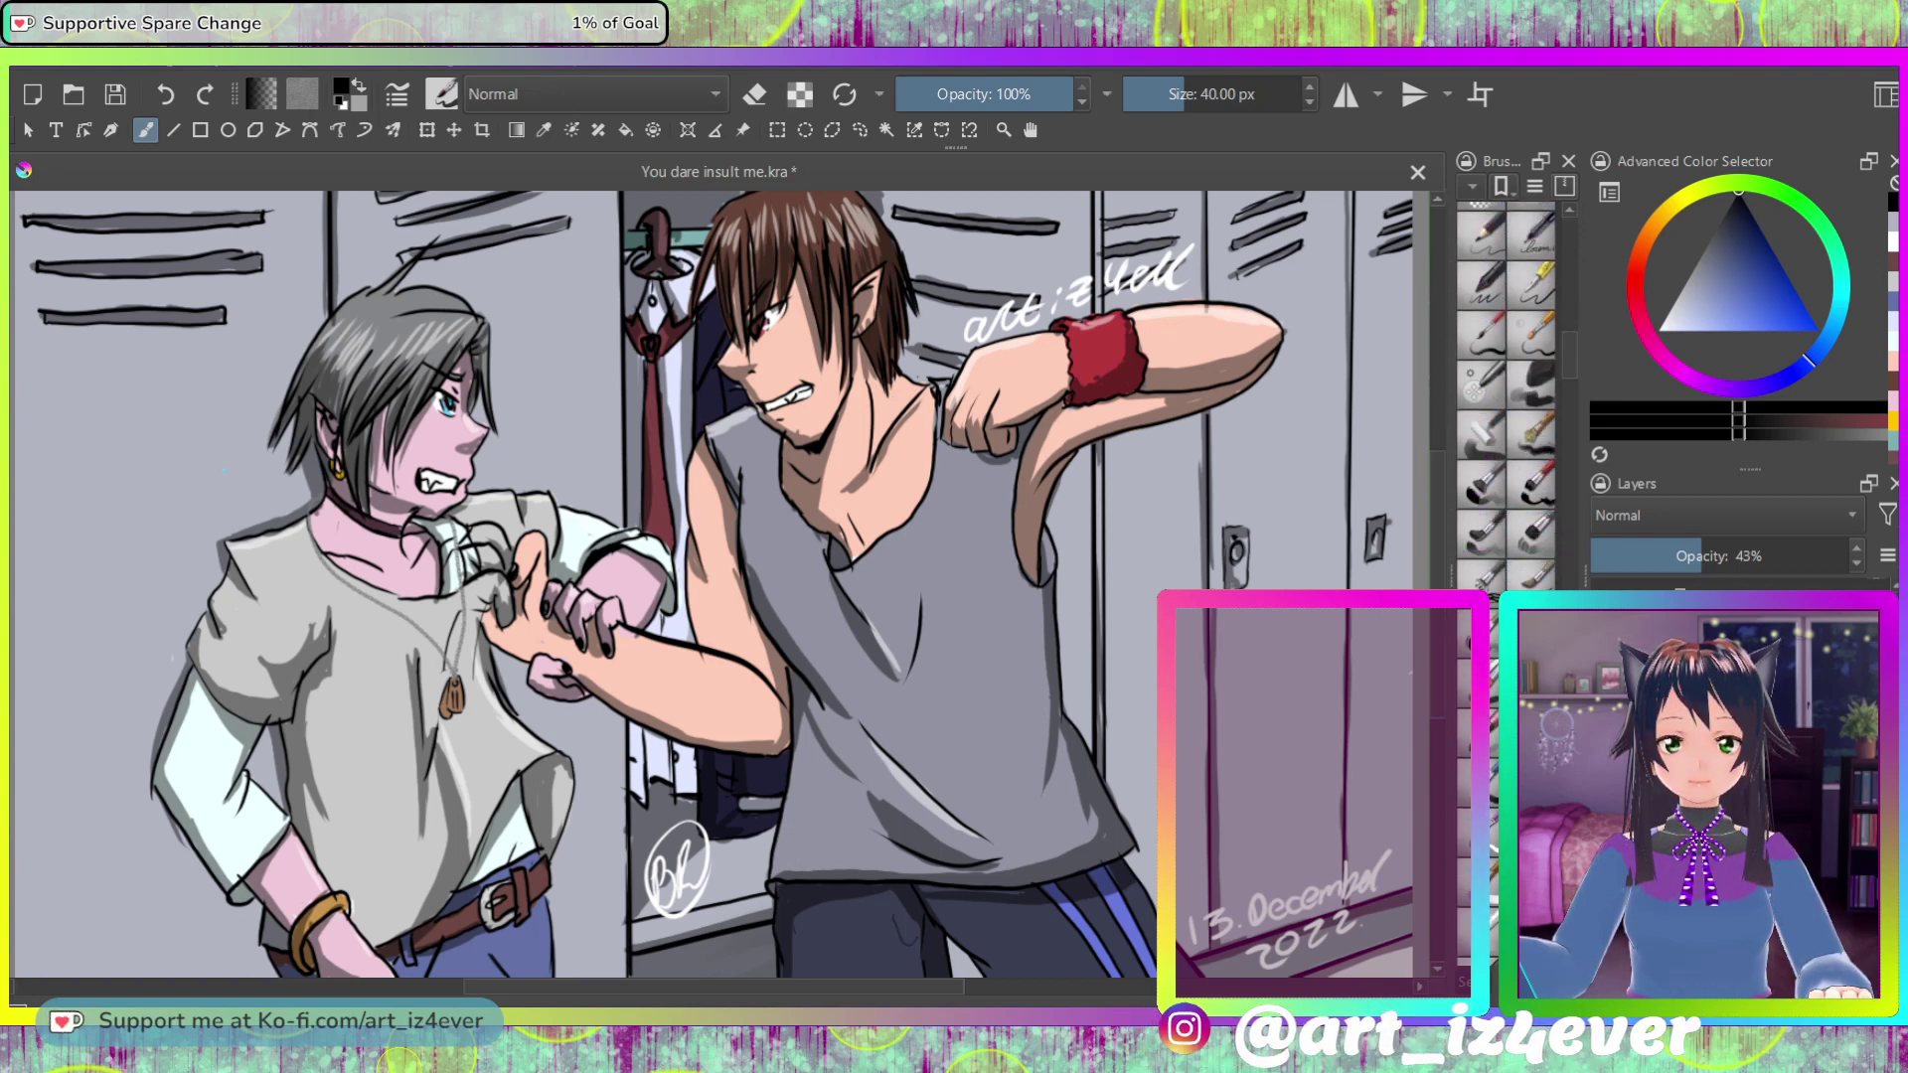
scroll(1506, 427, down, 10)
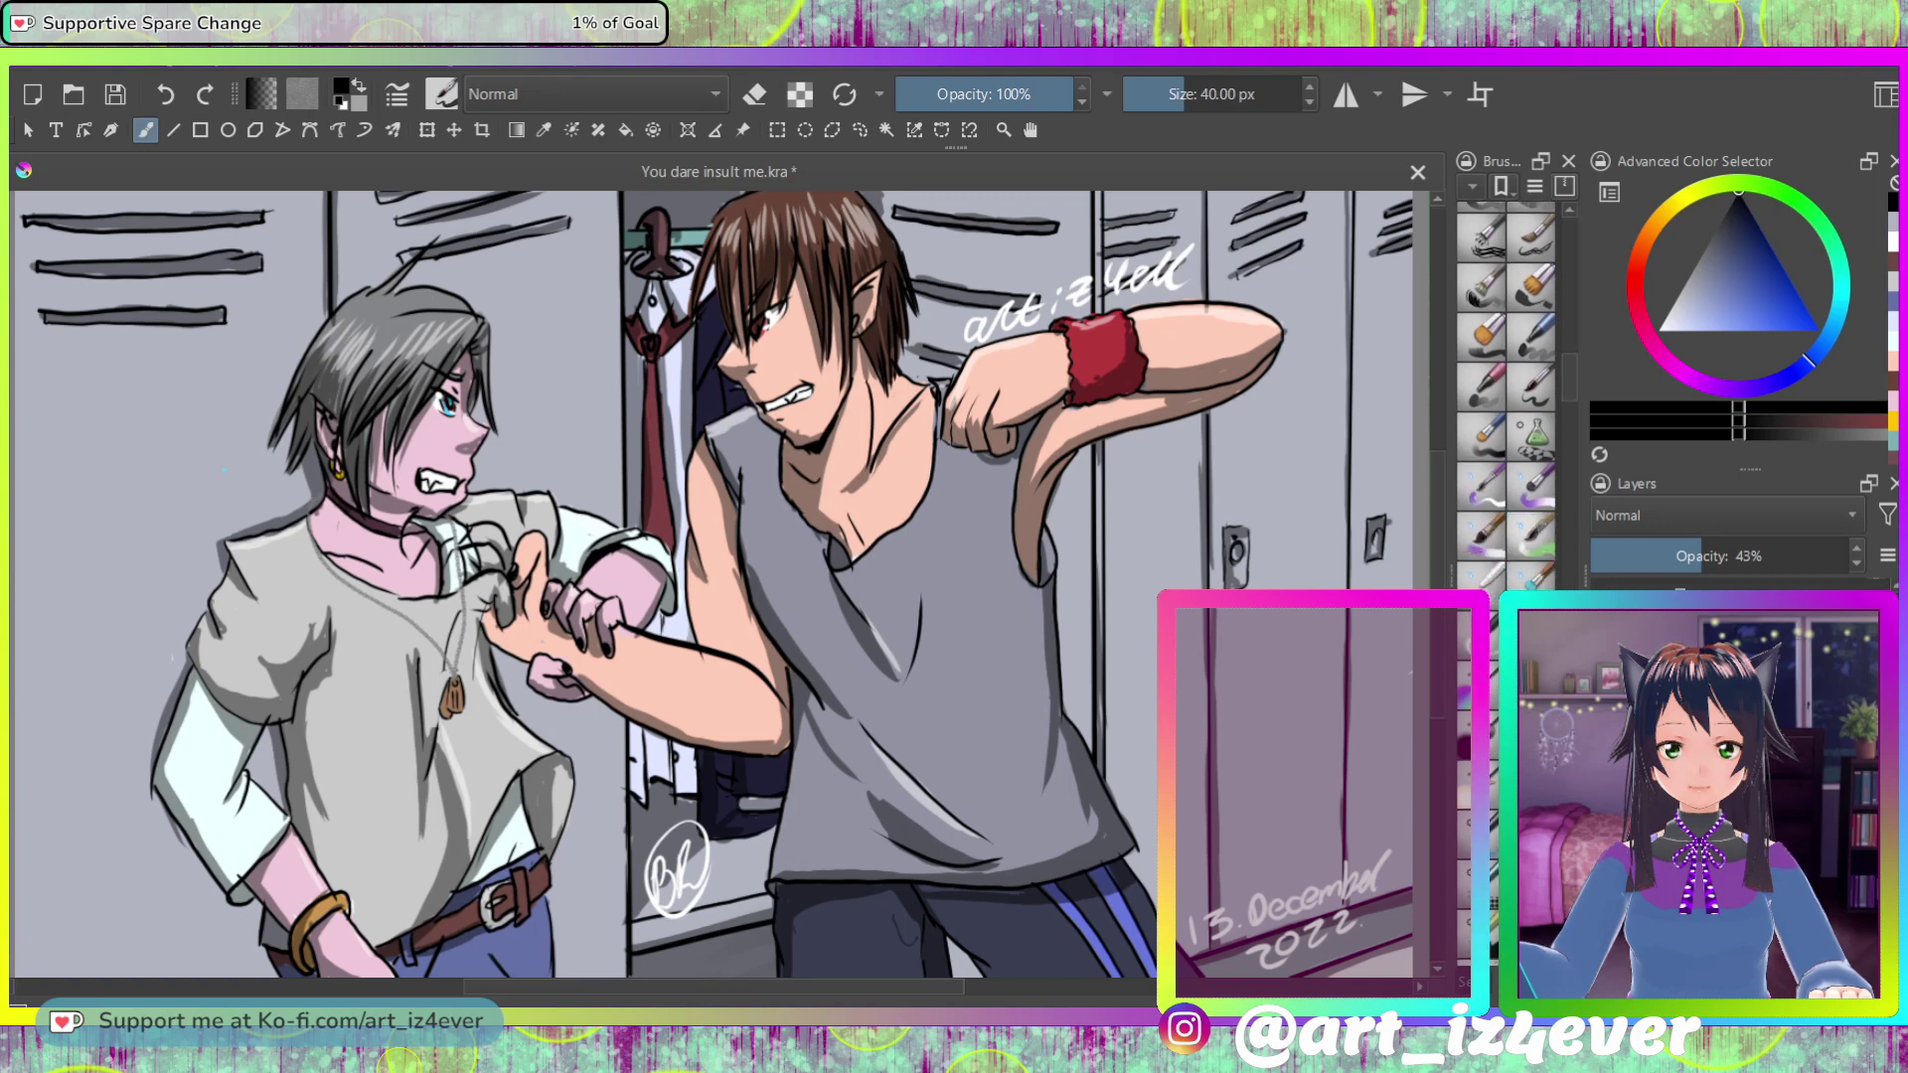
scroll(1505, 418, down, 2)
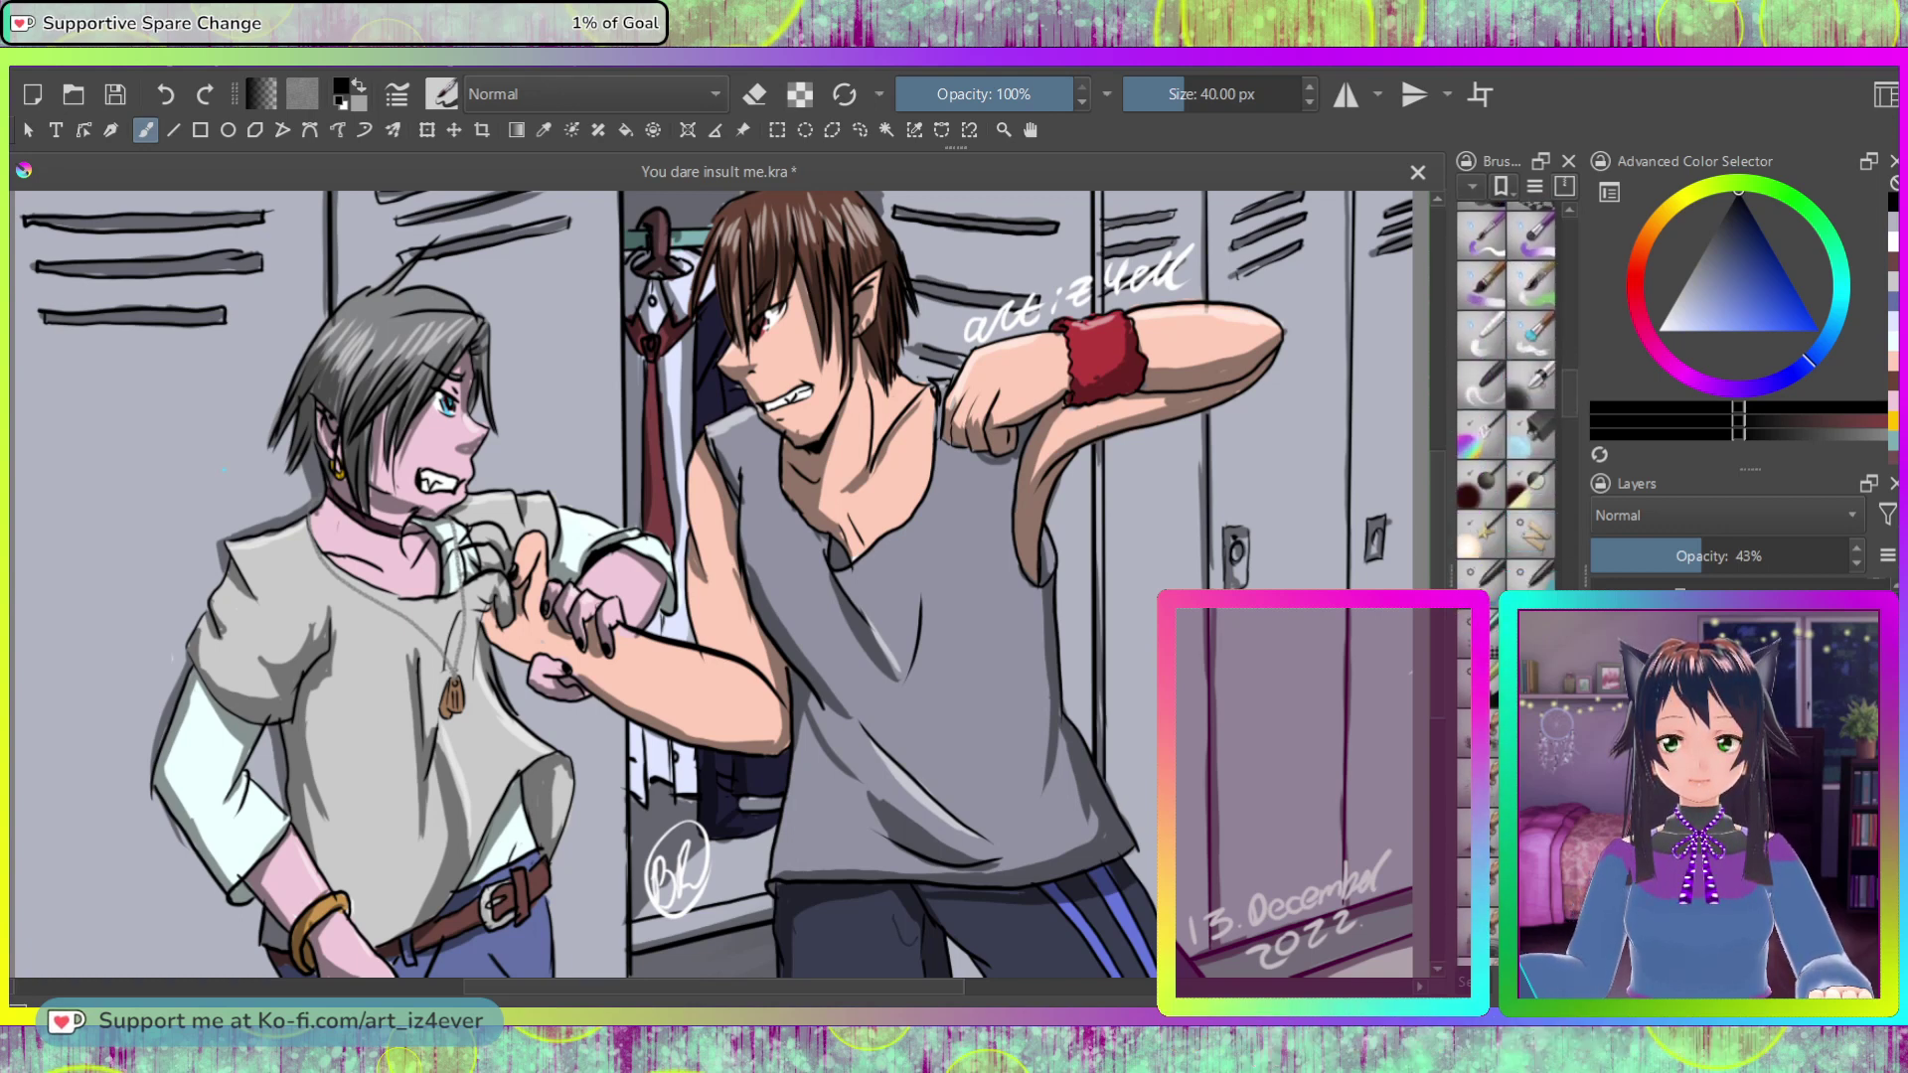
click(1479, 734)
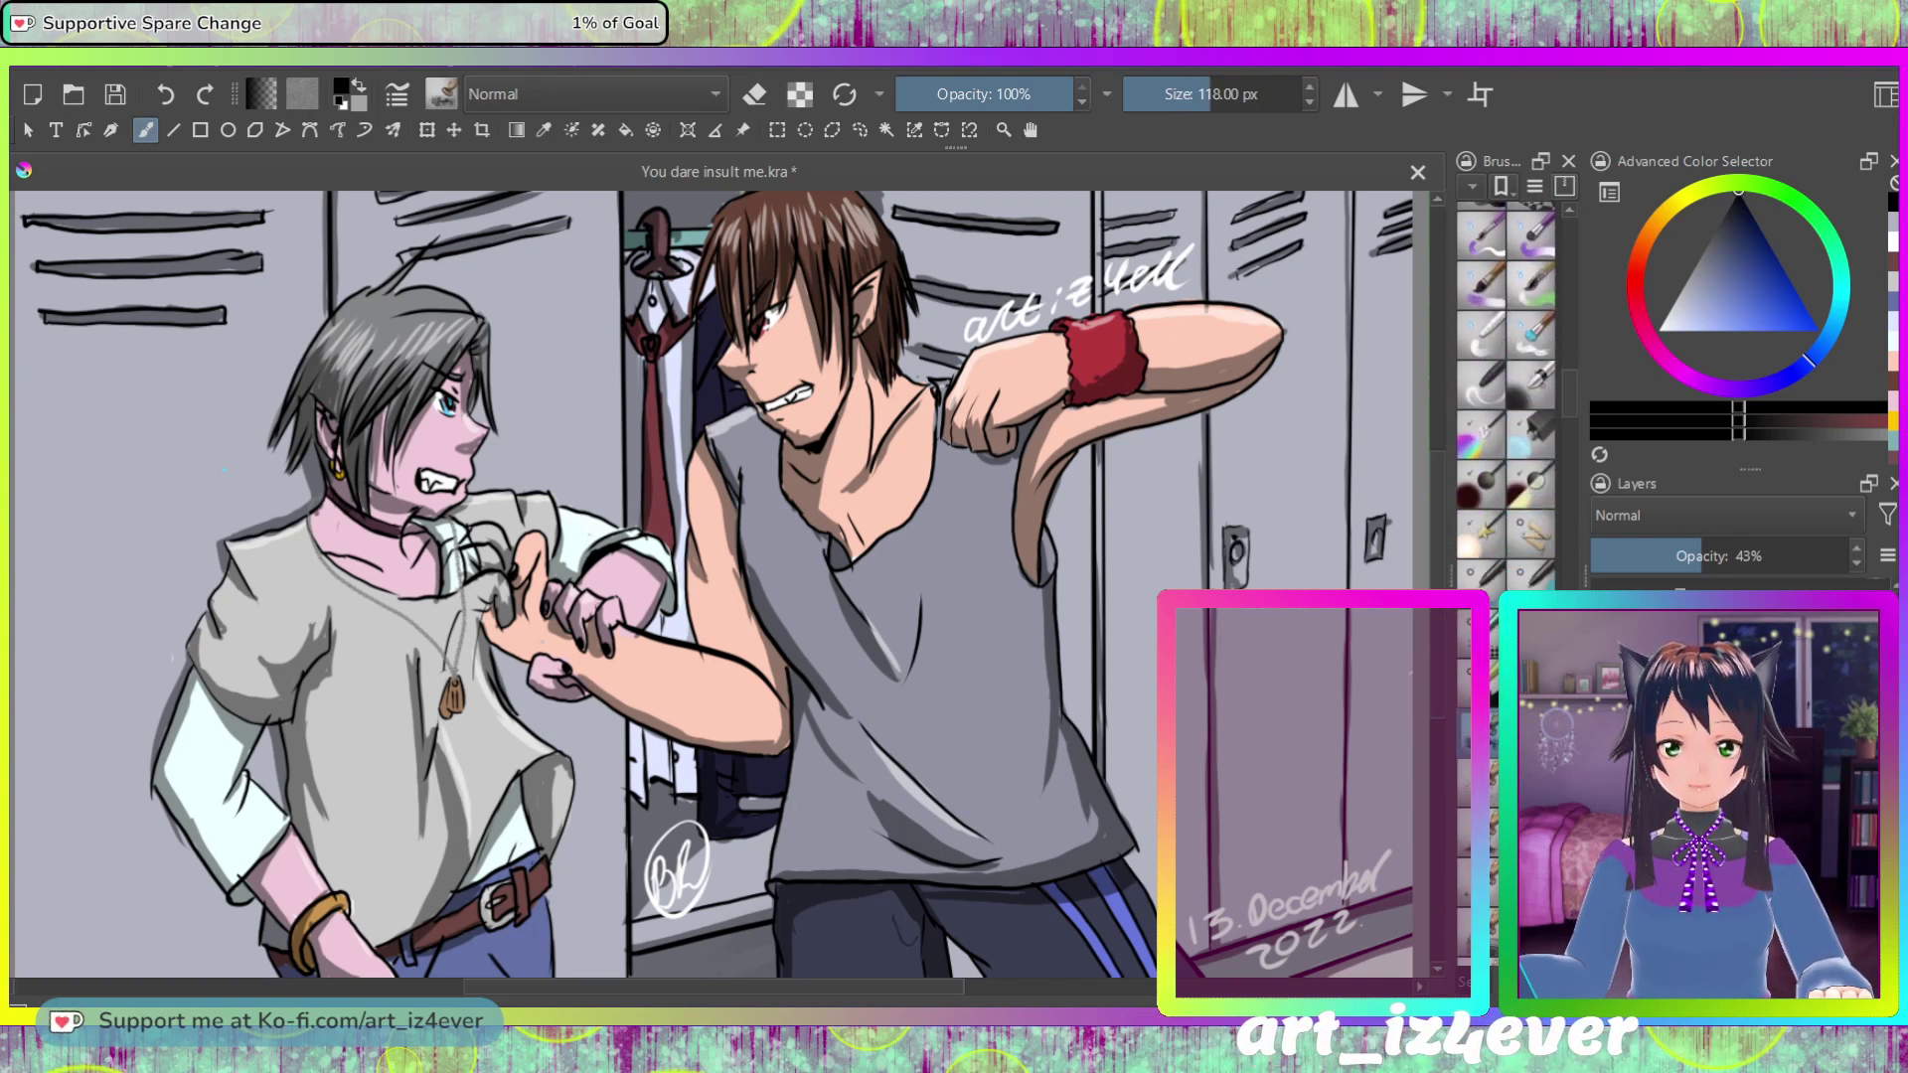
Step: Switch to the layer at 100% opacity and try black 118 px brush strokes on the locker above the date, undoing them all
drag(1292, 708, 1300, 725)
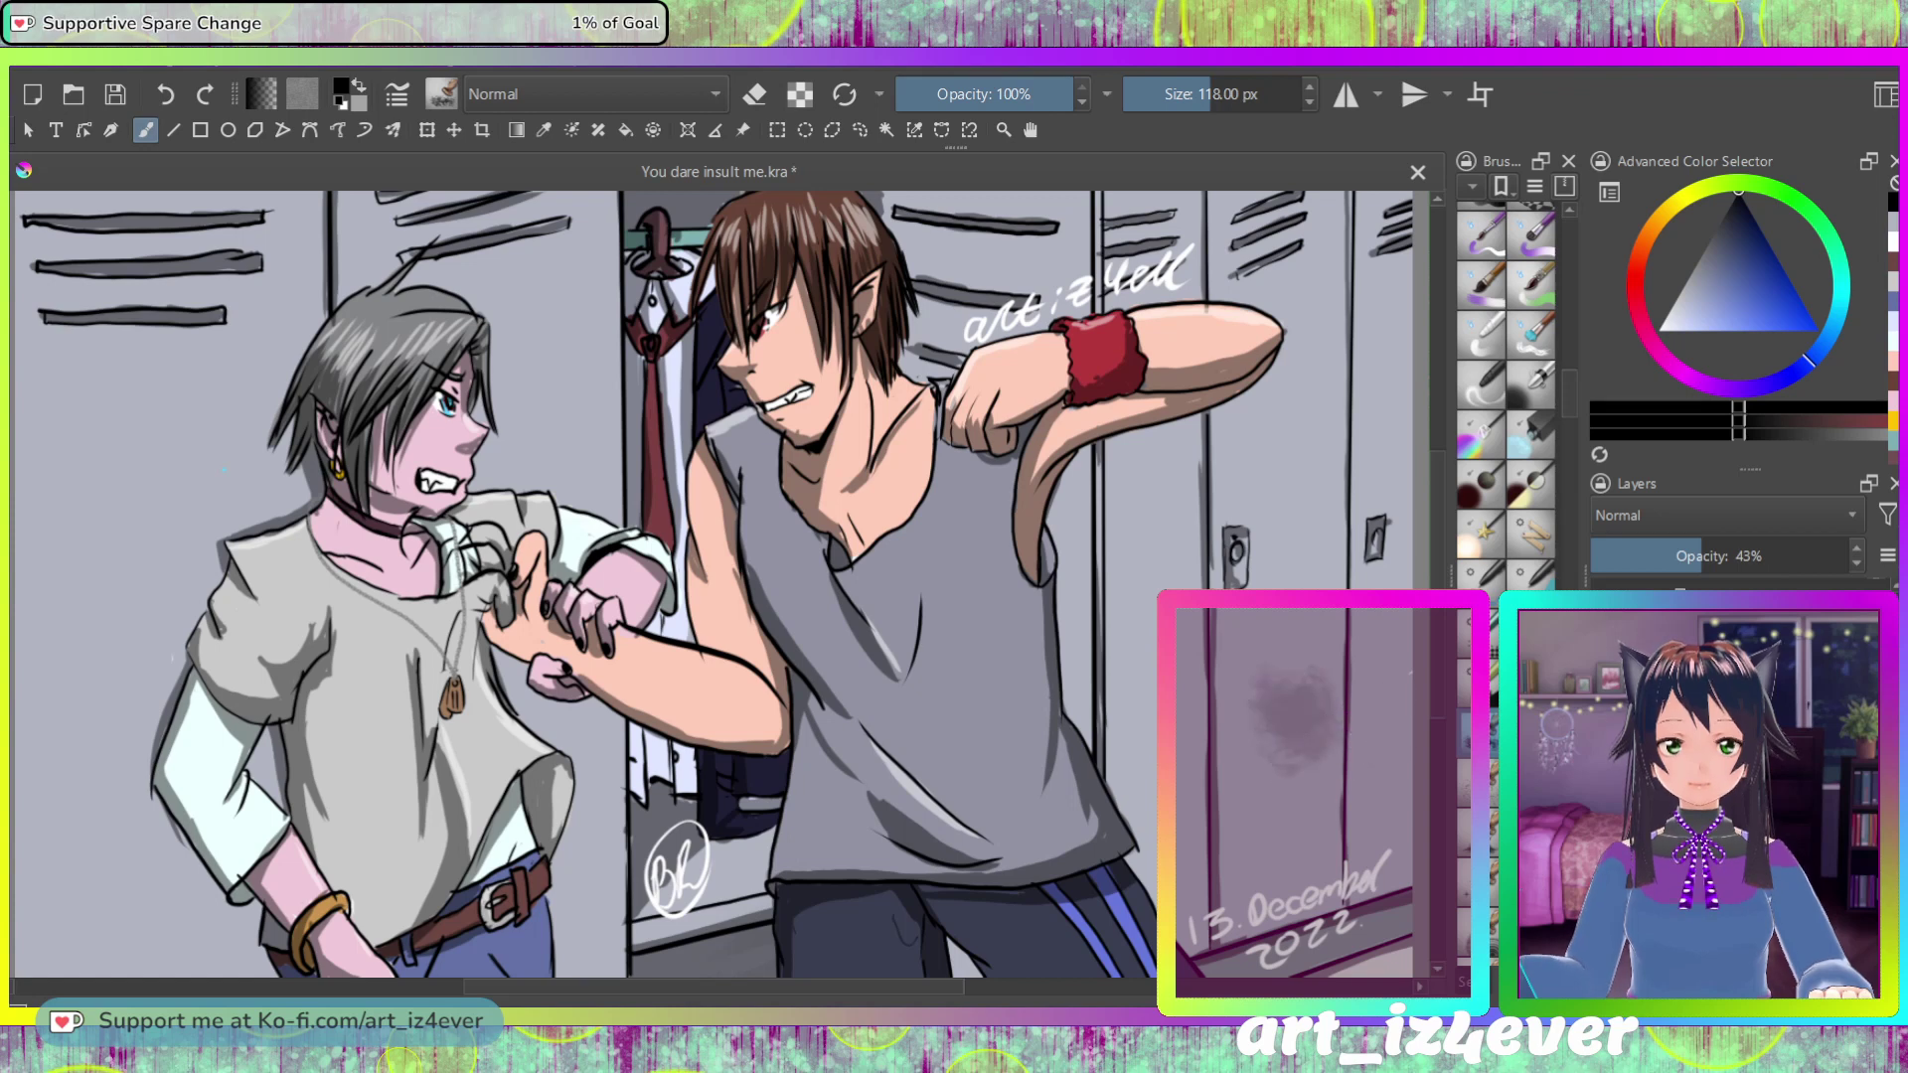
key(ctrl+z)
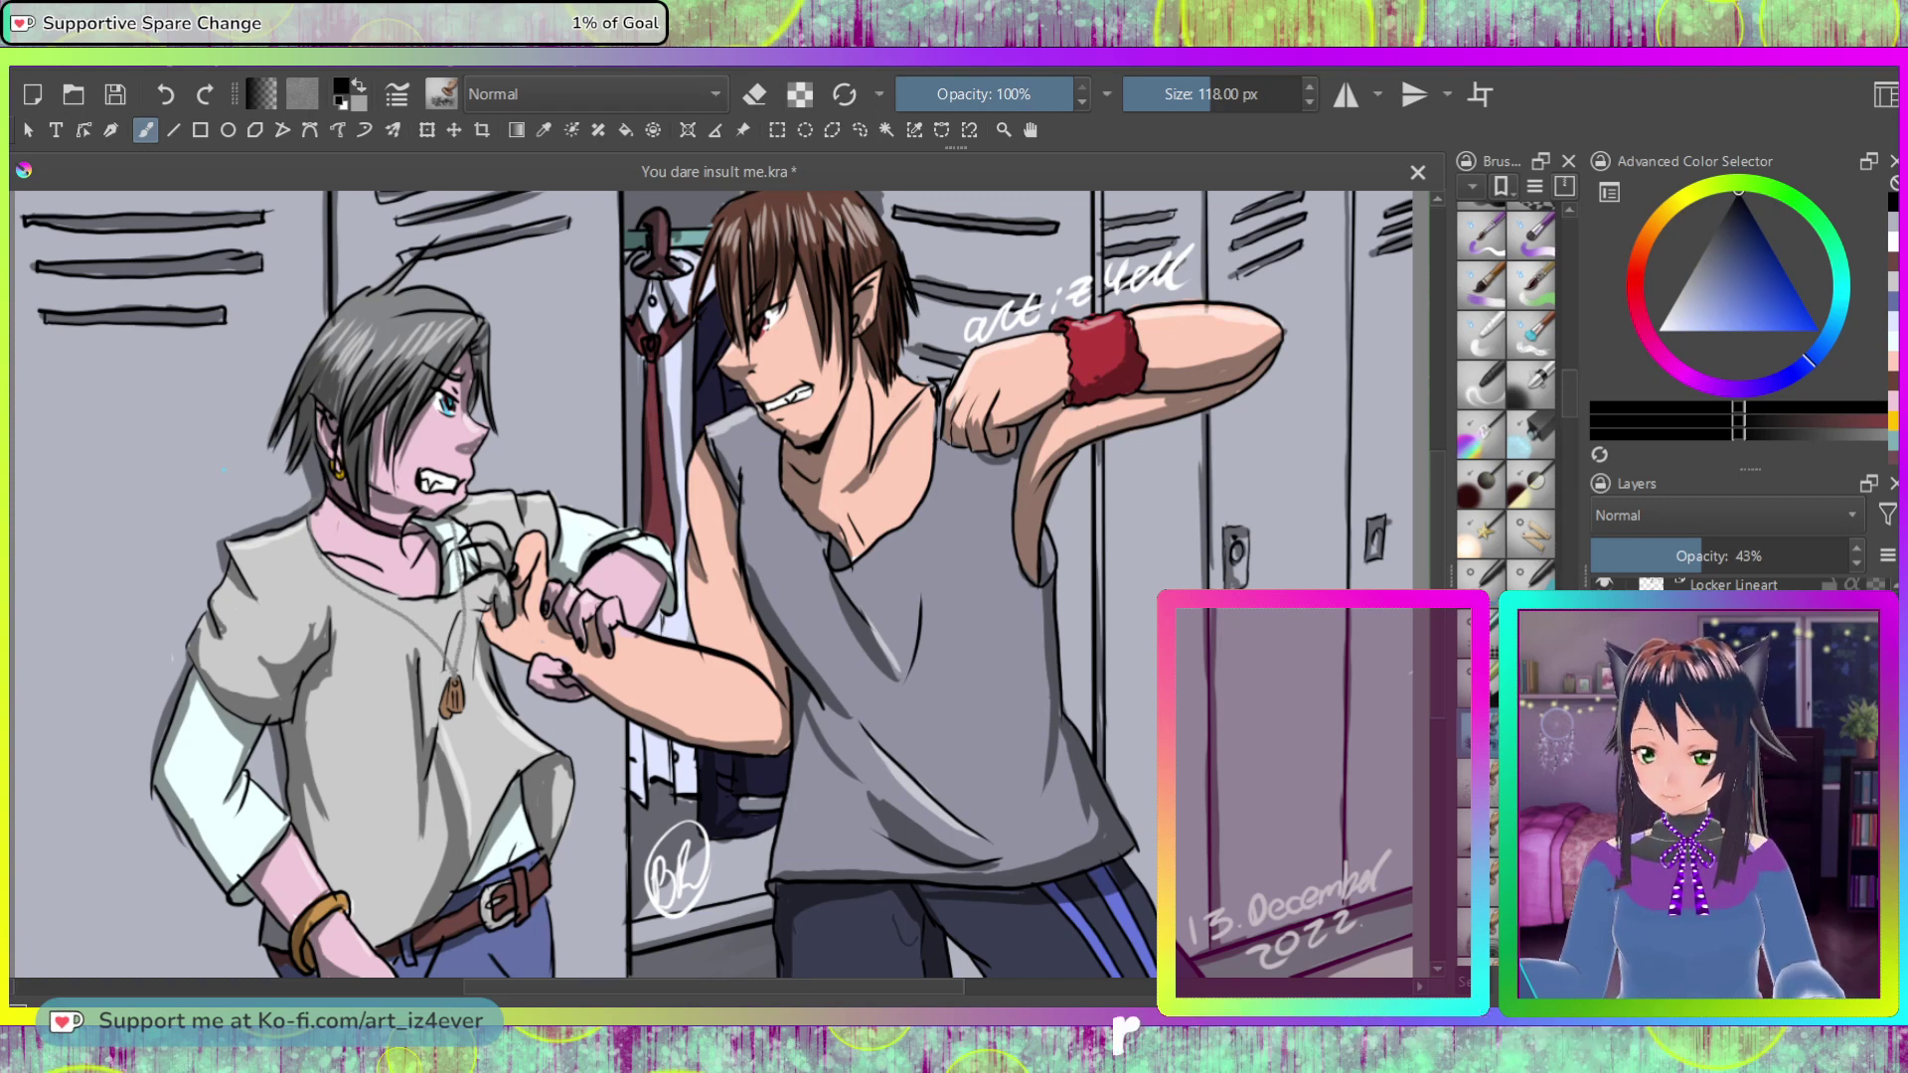
click(1734, 716)
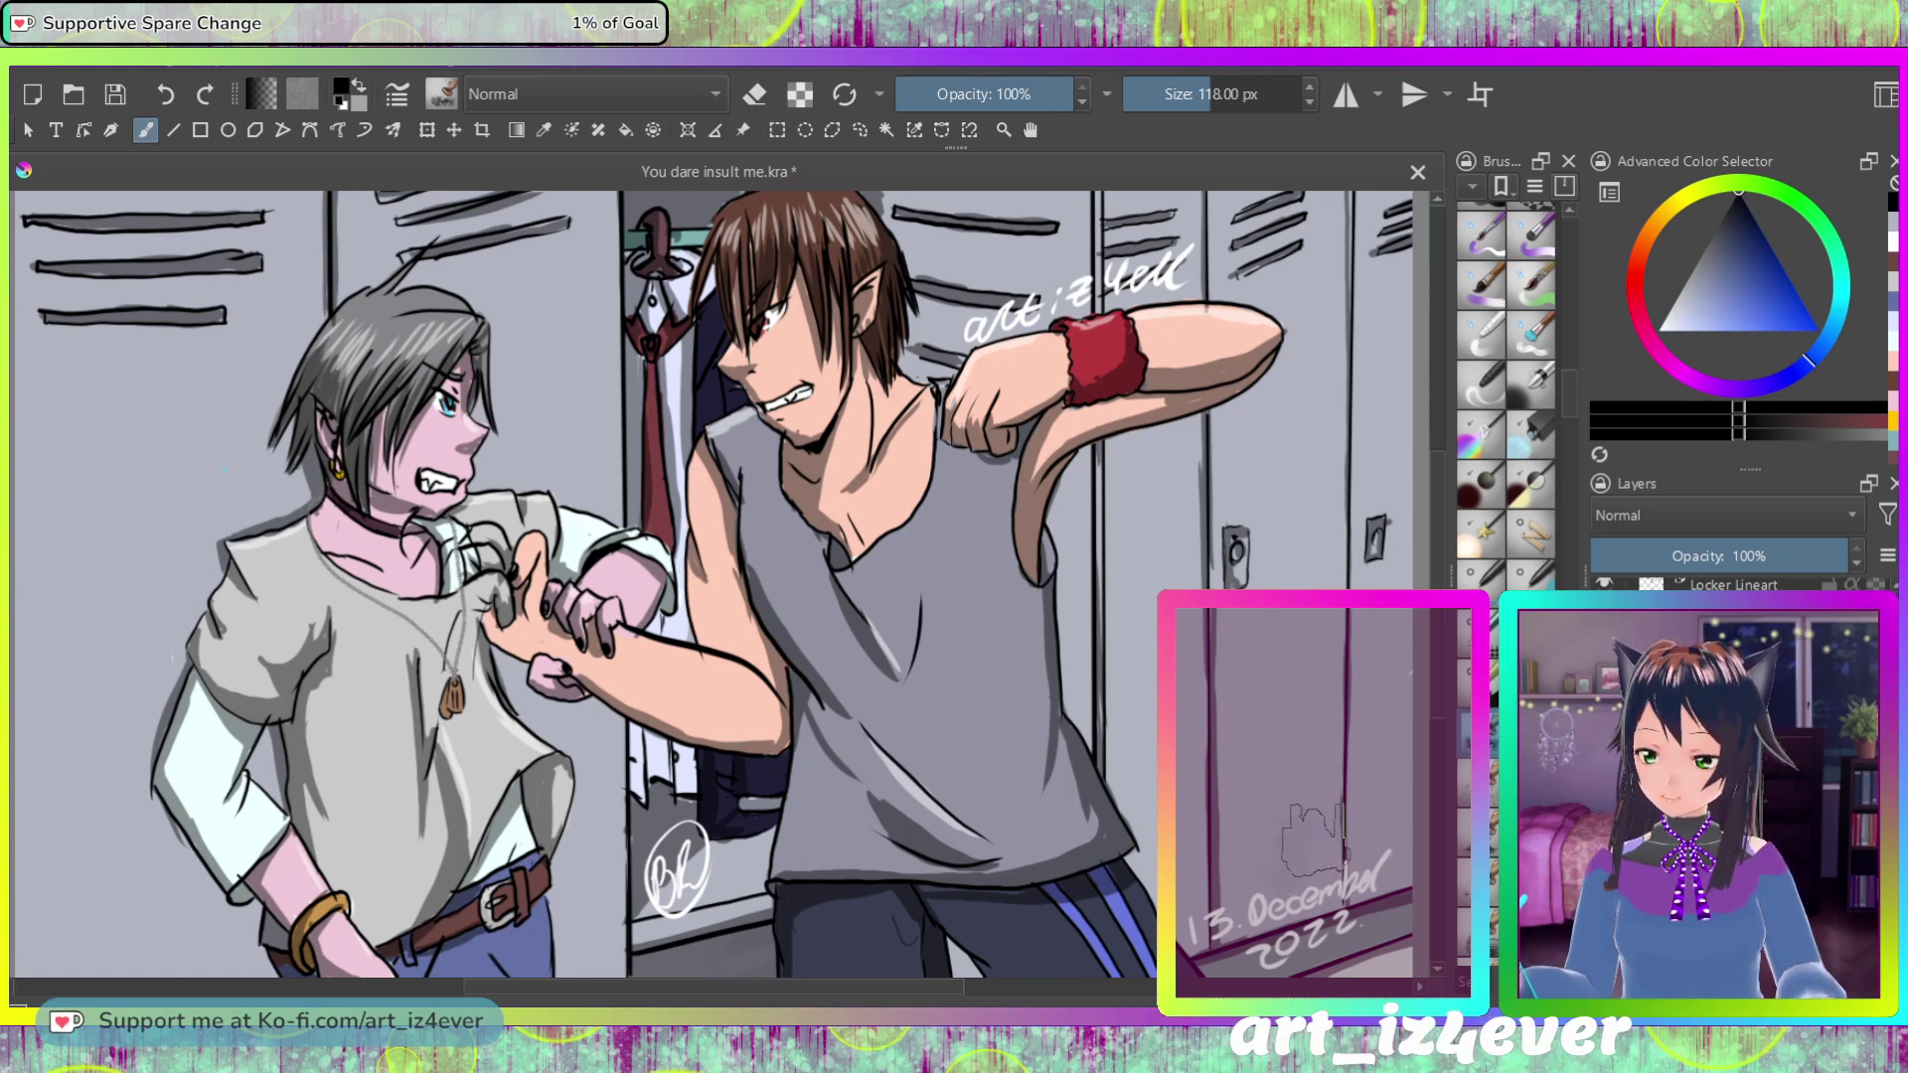
mouse_move(1299, 848)
mouse_down()
mouse_move(1327, 816)
mouse_move(1238, 830)
mouse_move(1254, 776)
mouse_move(1385, 755)
mouse_up()
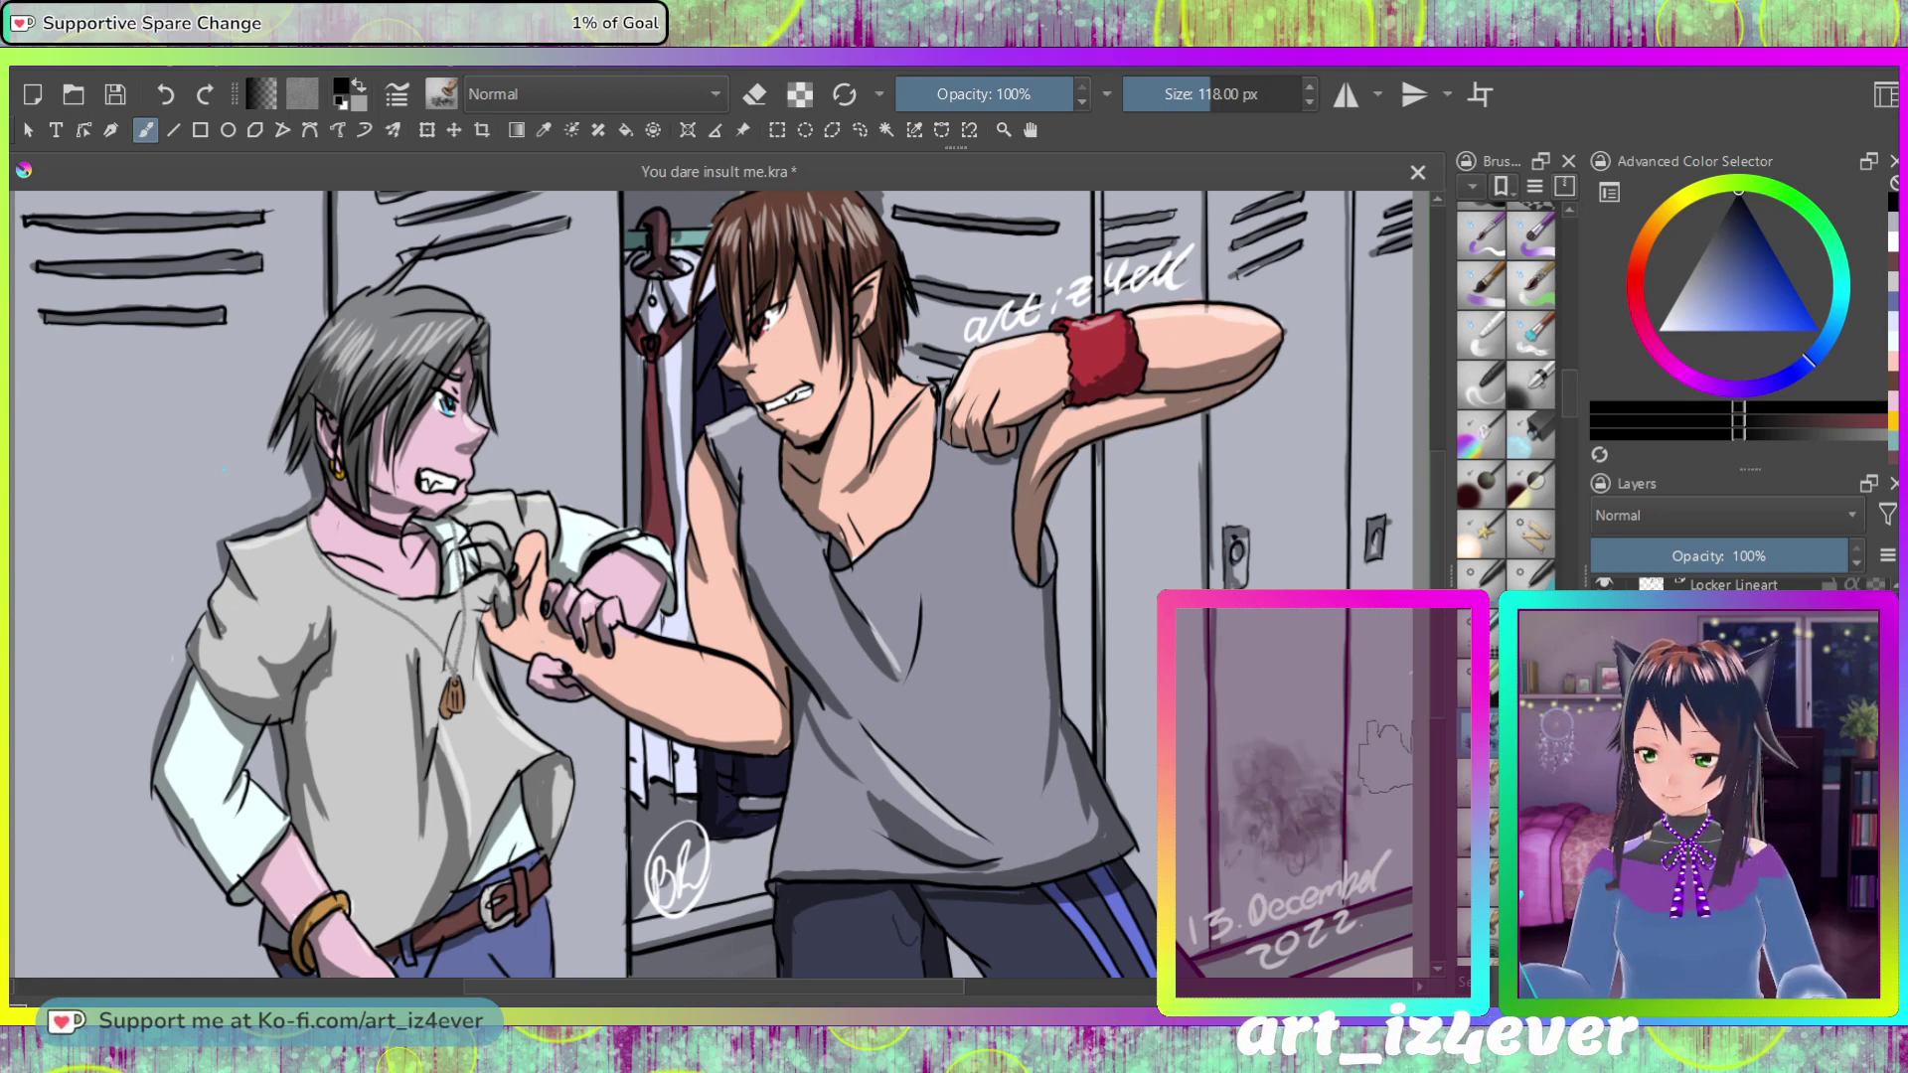
key(ctrl+z)
key(ctrl+z)
key(ctrl+z)
key(ctrl+z)
key(ctrl+z)
key(ctrl+z)
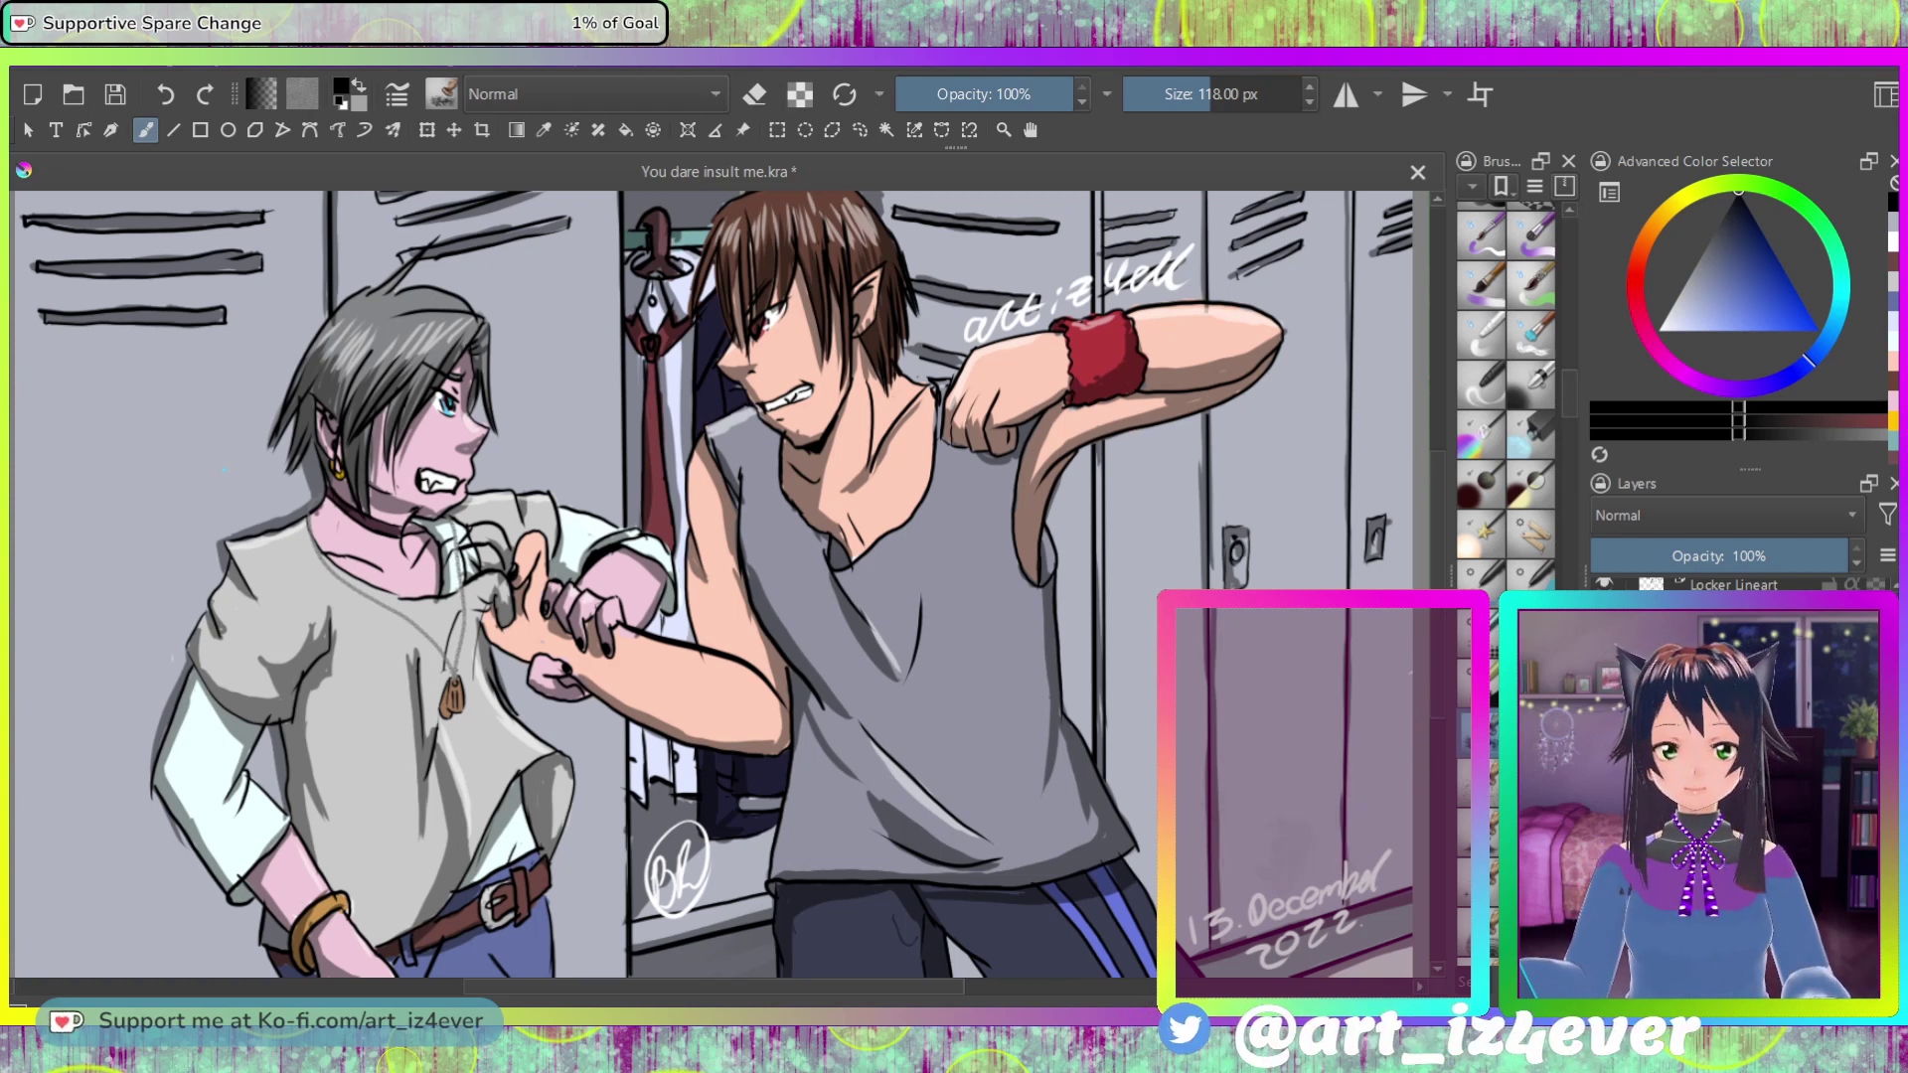
Step: Choose the 213 px texture brush at 70% opacity and try it in black on the lockers, undoing each stroke
click(1531, 735)
drag(1294, 763, 1288, 771)
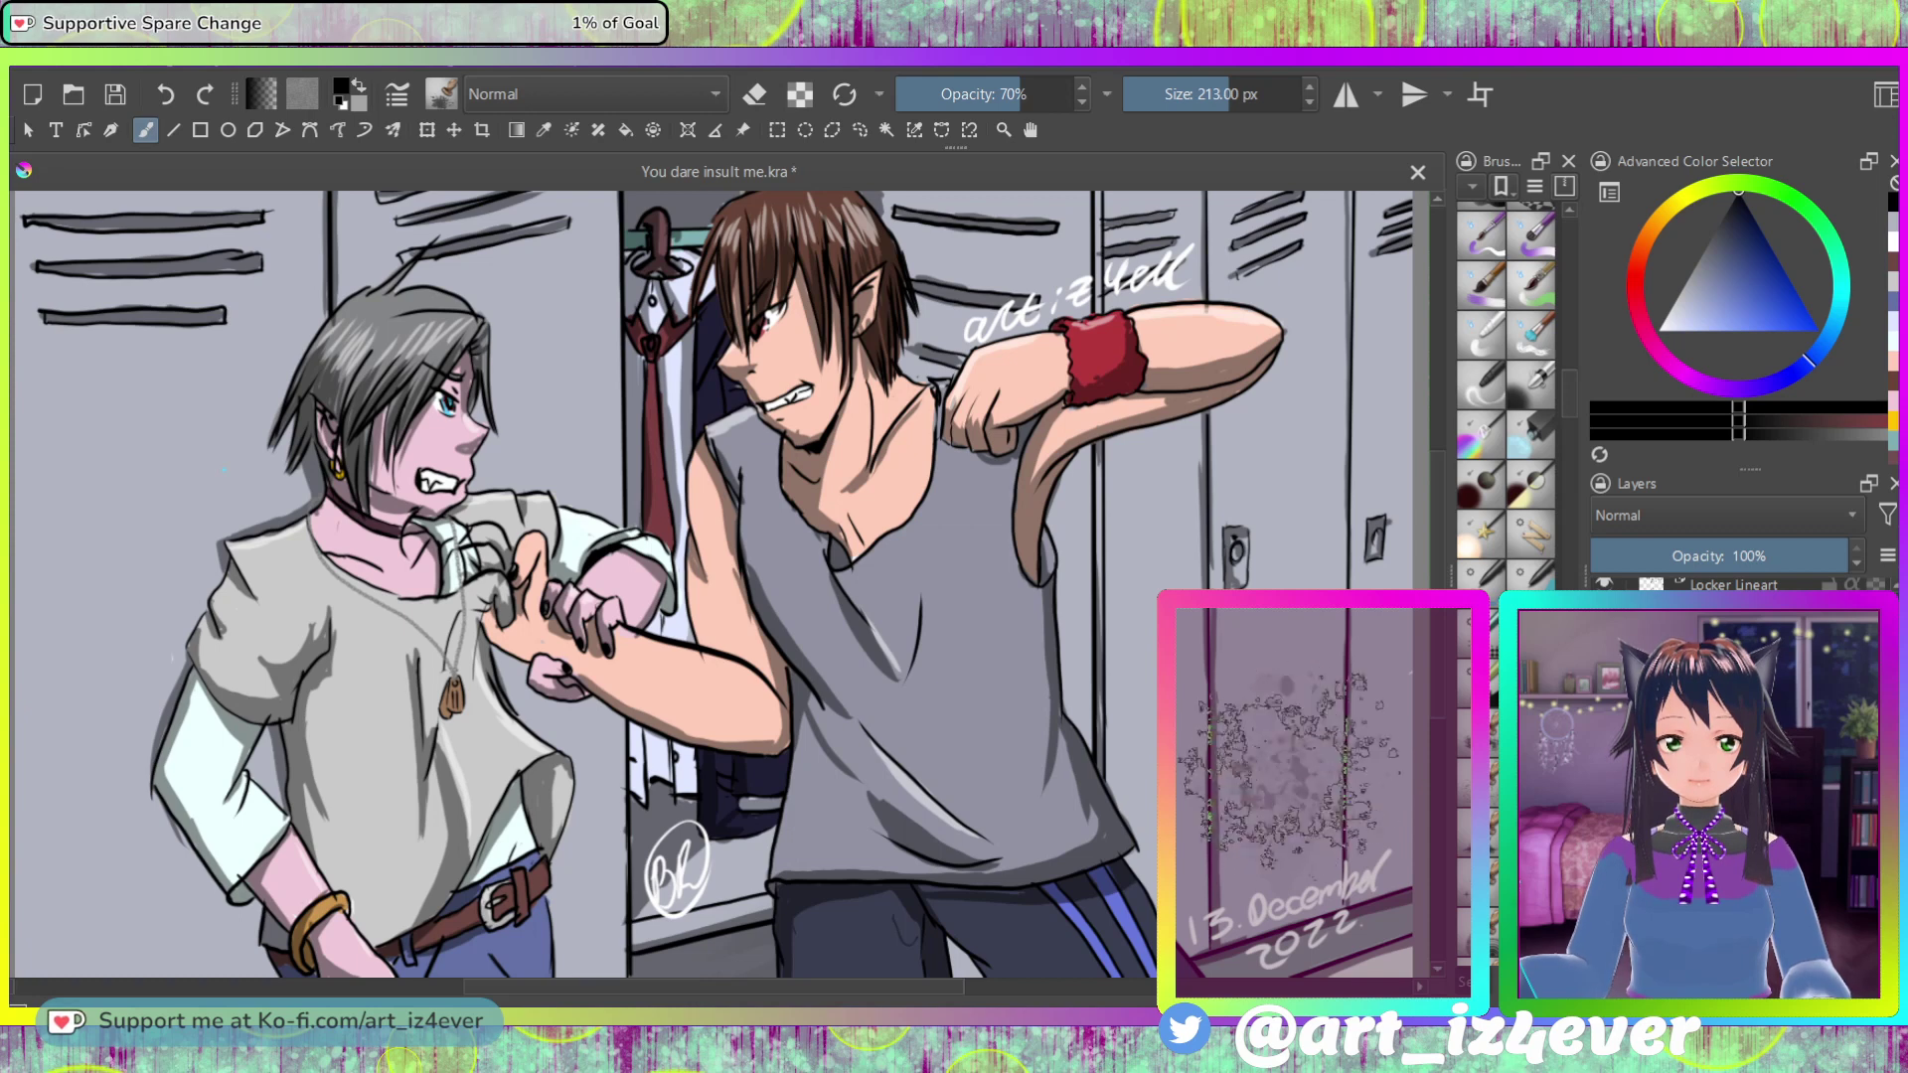
key(ctrl+z)
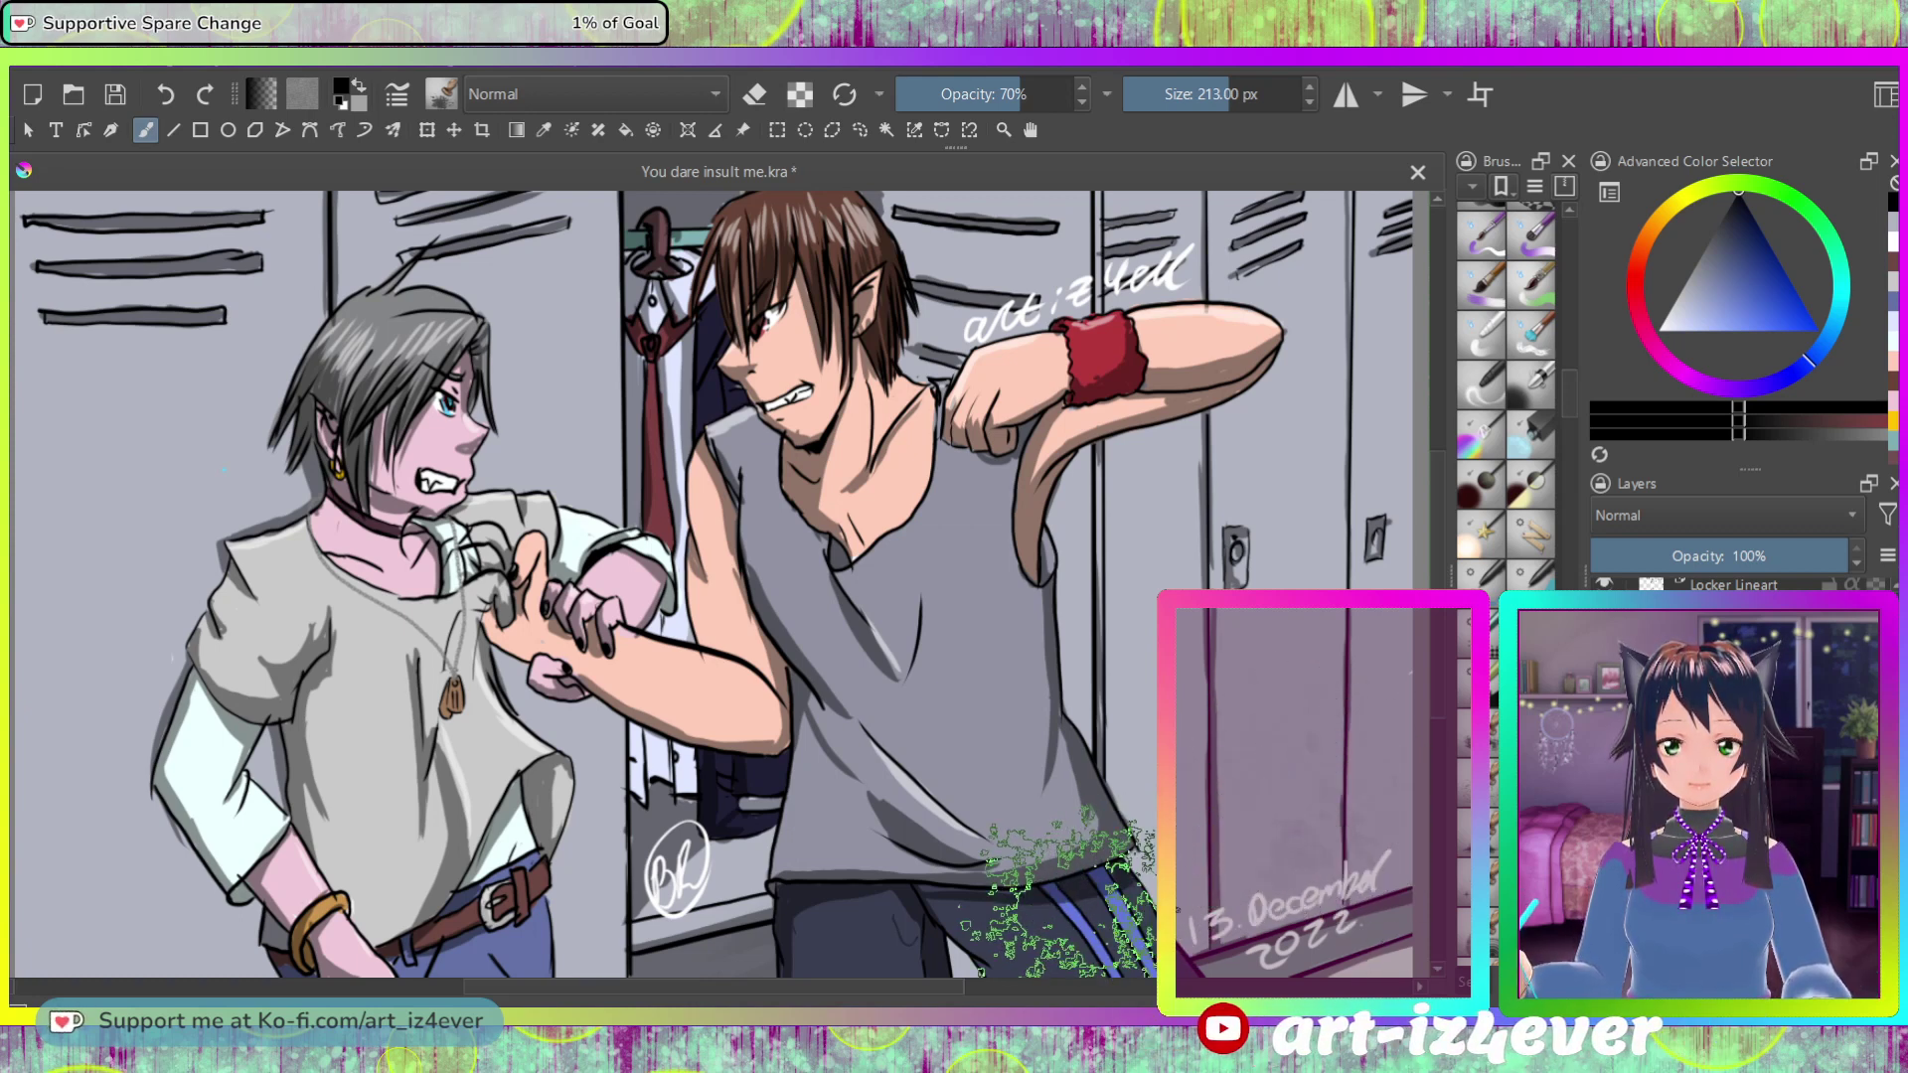
mouse_move(1202, 854)
mouse_down()
mouse_move(1222, 825)
mouse_move(1381, 775)
mouse_move(1173, 855)
mouse_up()
key(ctrl+z)
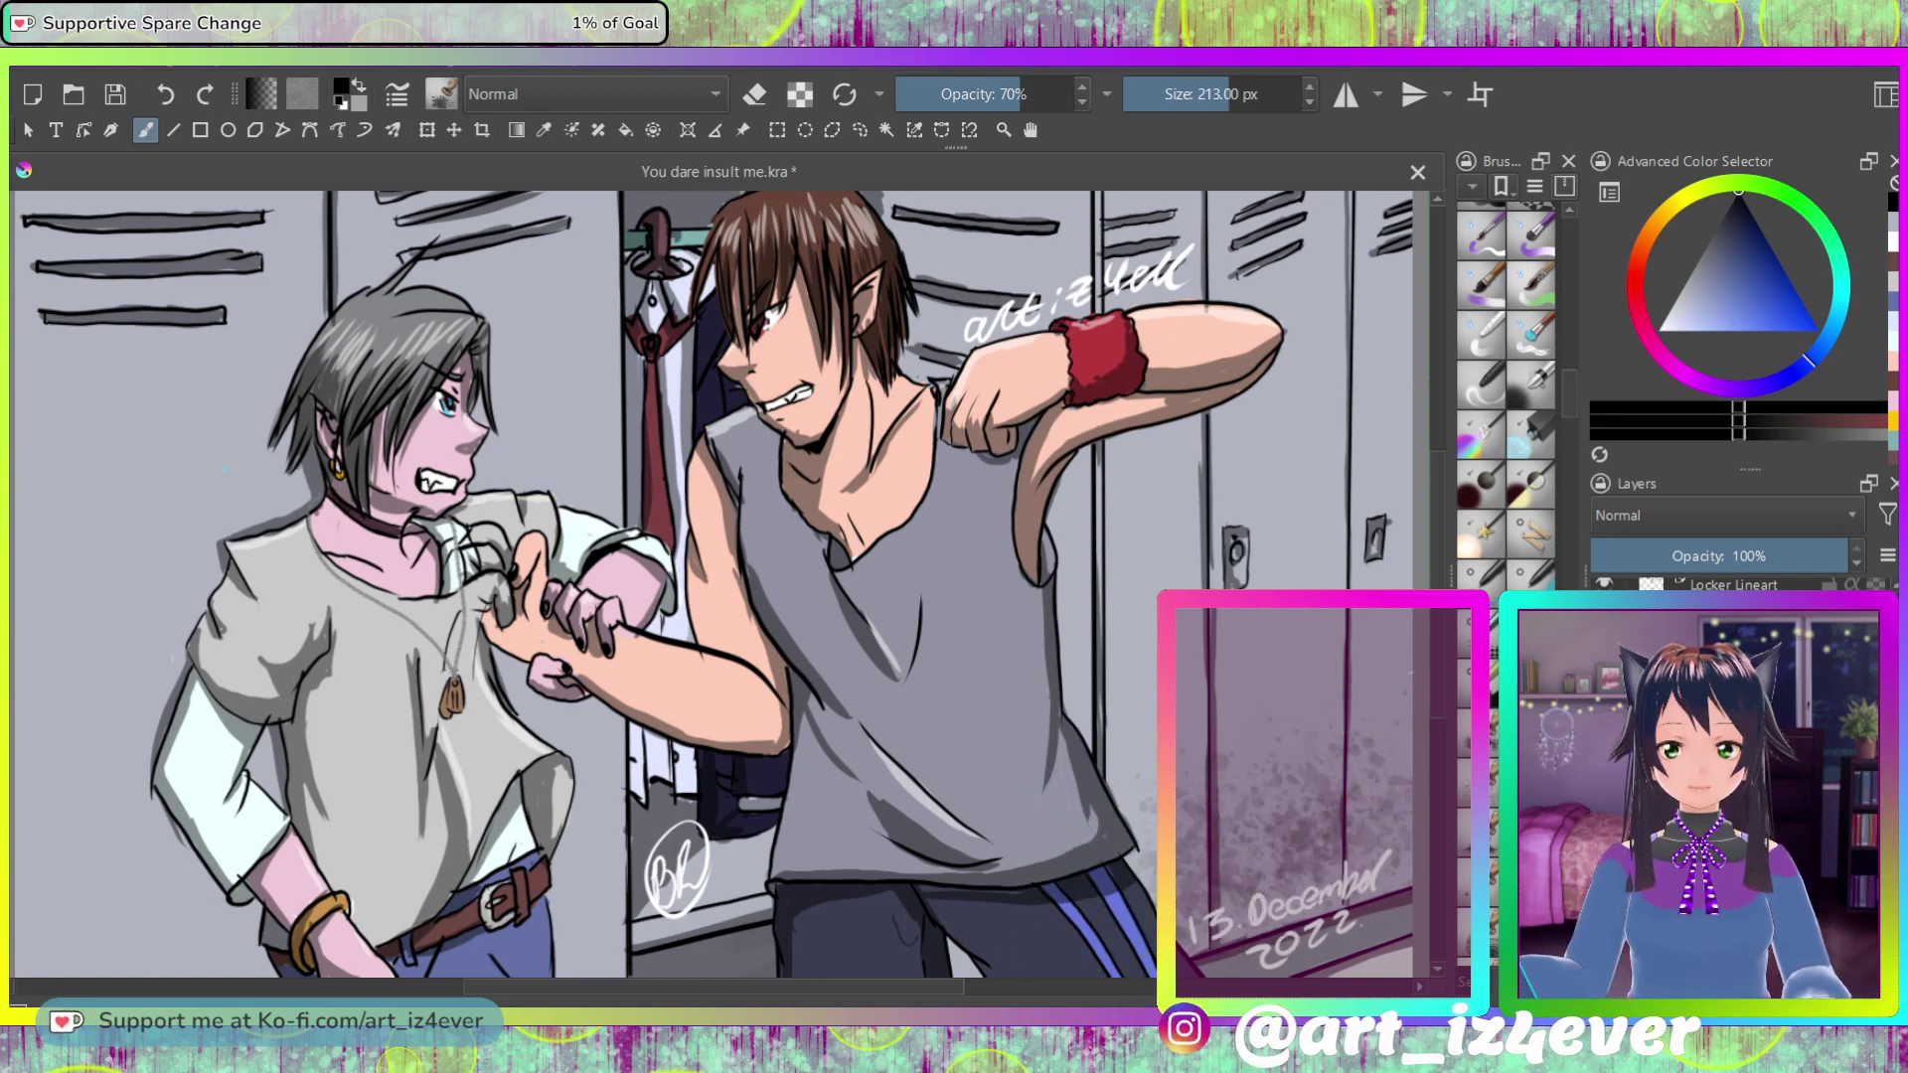
drag(248, 925, 99, 935)
key(ctrl+z)
key(ctrl+z)
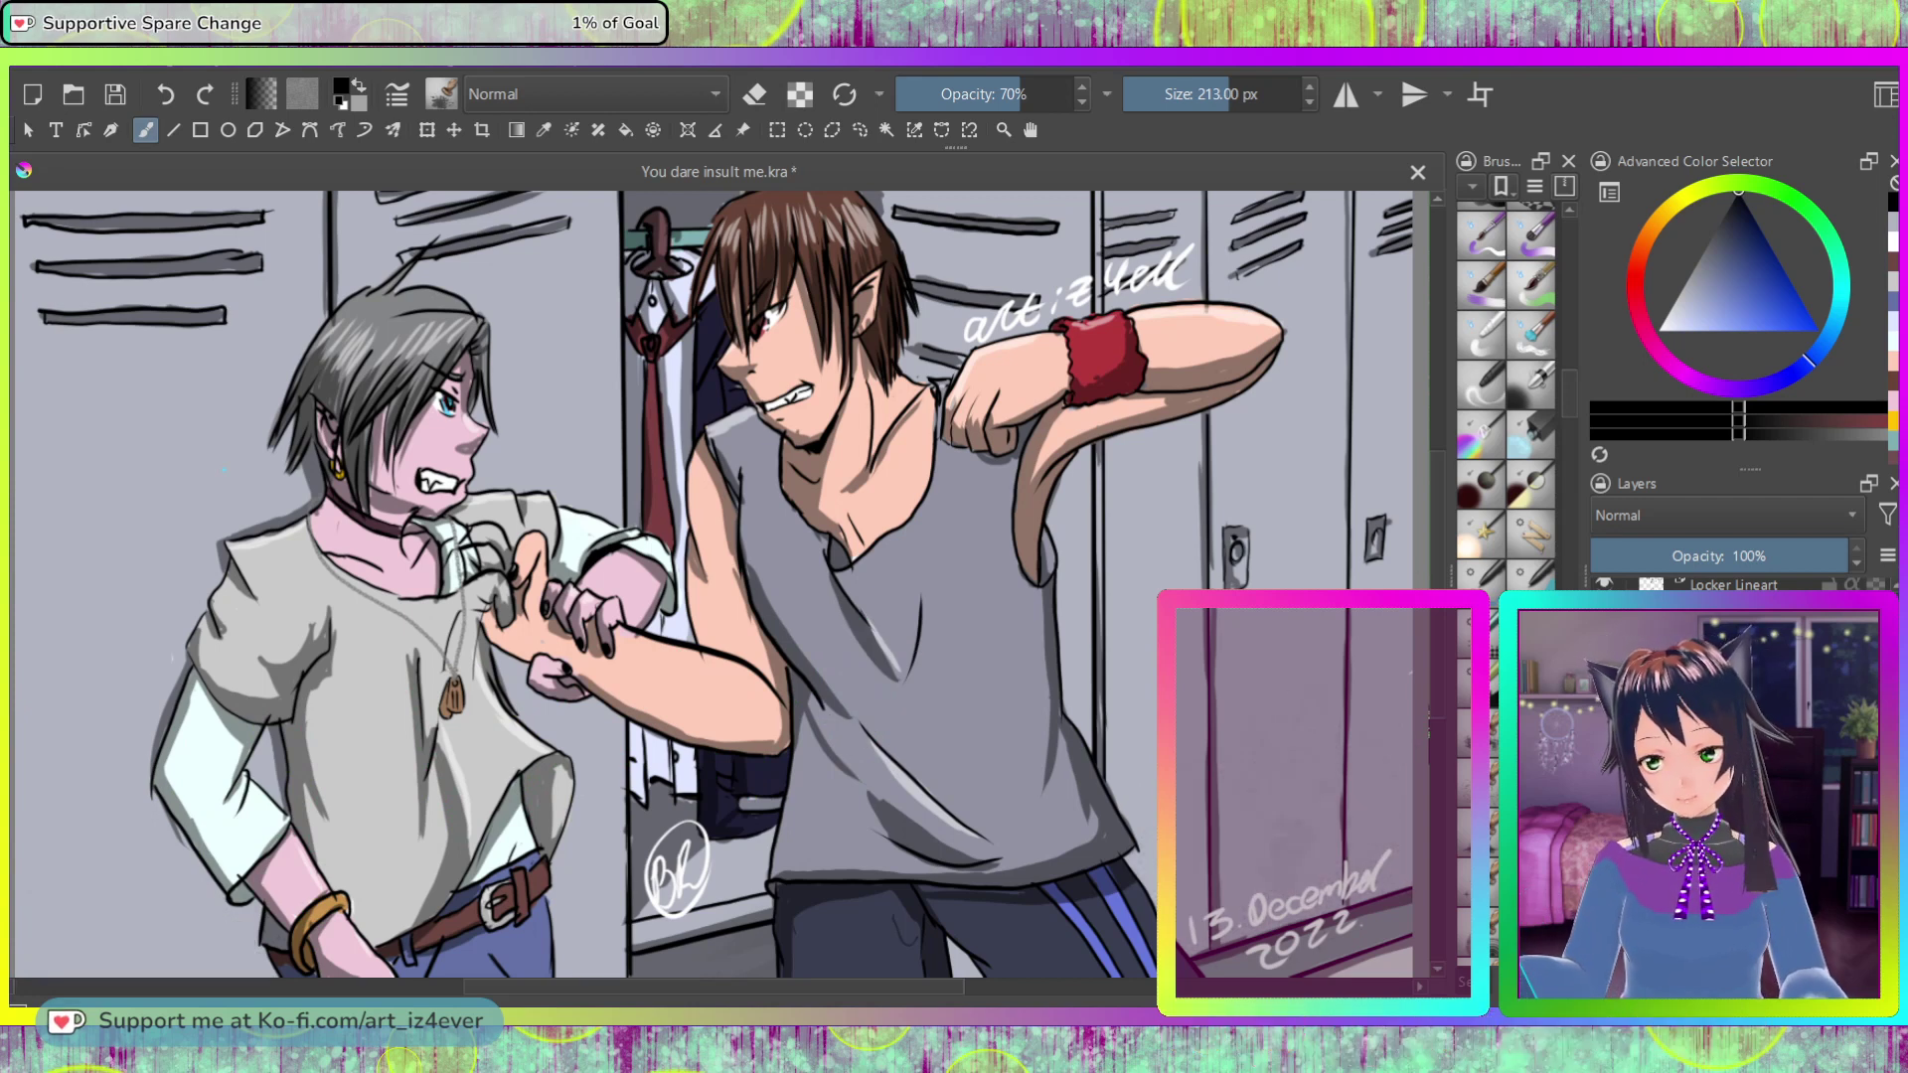
Step: Pick a dark grey and paint a mottled texture over the locker doors on both sides of the two characters
click(1697, 264)
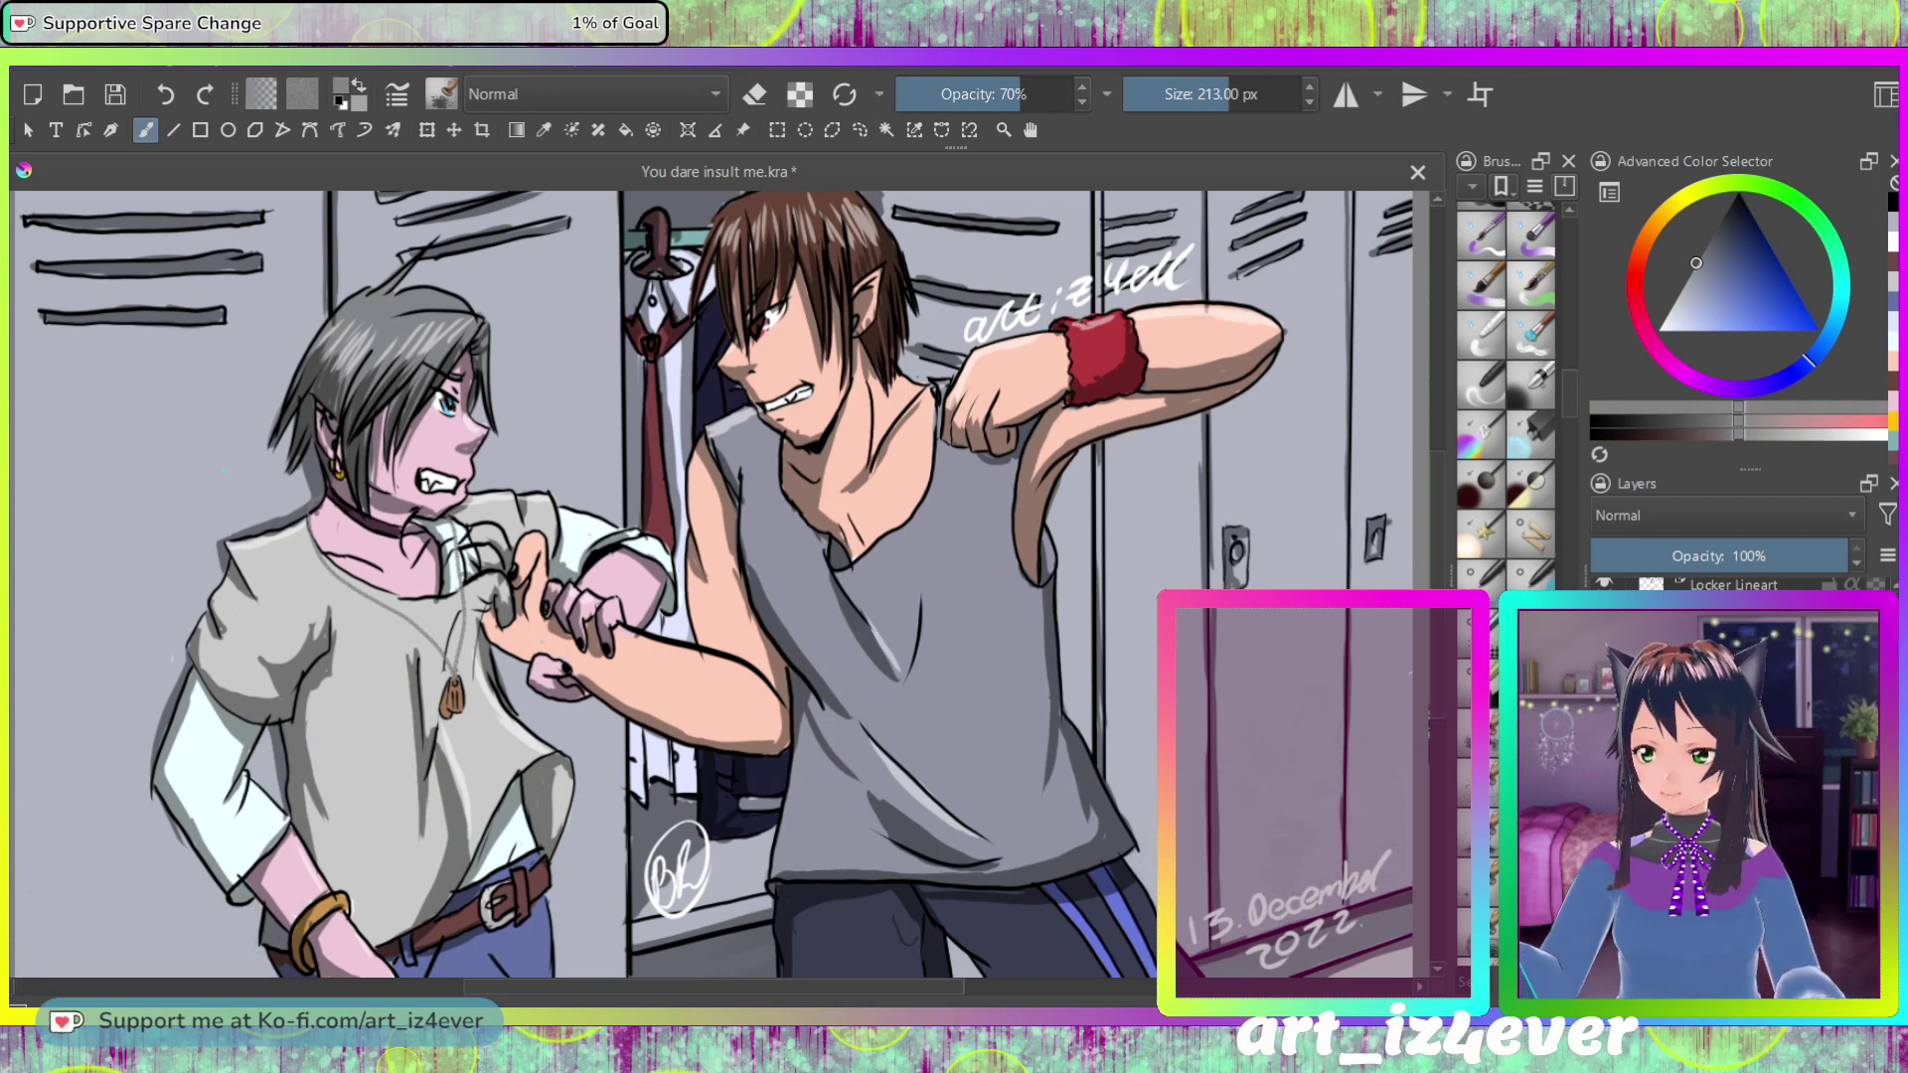
drag(1696, 263, 1706, 249)
mouse_move(1381, 621)
mouse_down()
mouse_move(1369, 785)
mouse_move(1217, 862)
mouse_move(1171, 847)
mouse_move(1105, 261)
mouse_move(1254, 760)
mouse_move(1337, 320)
mouse_move(1376, 666)
mouse_up()
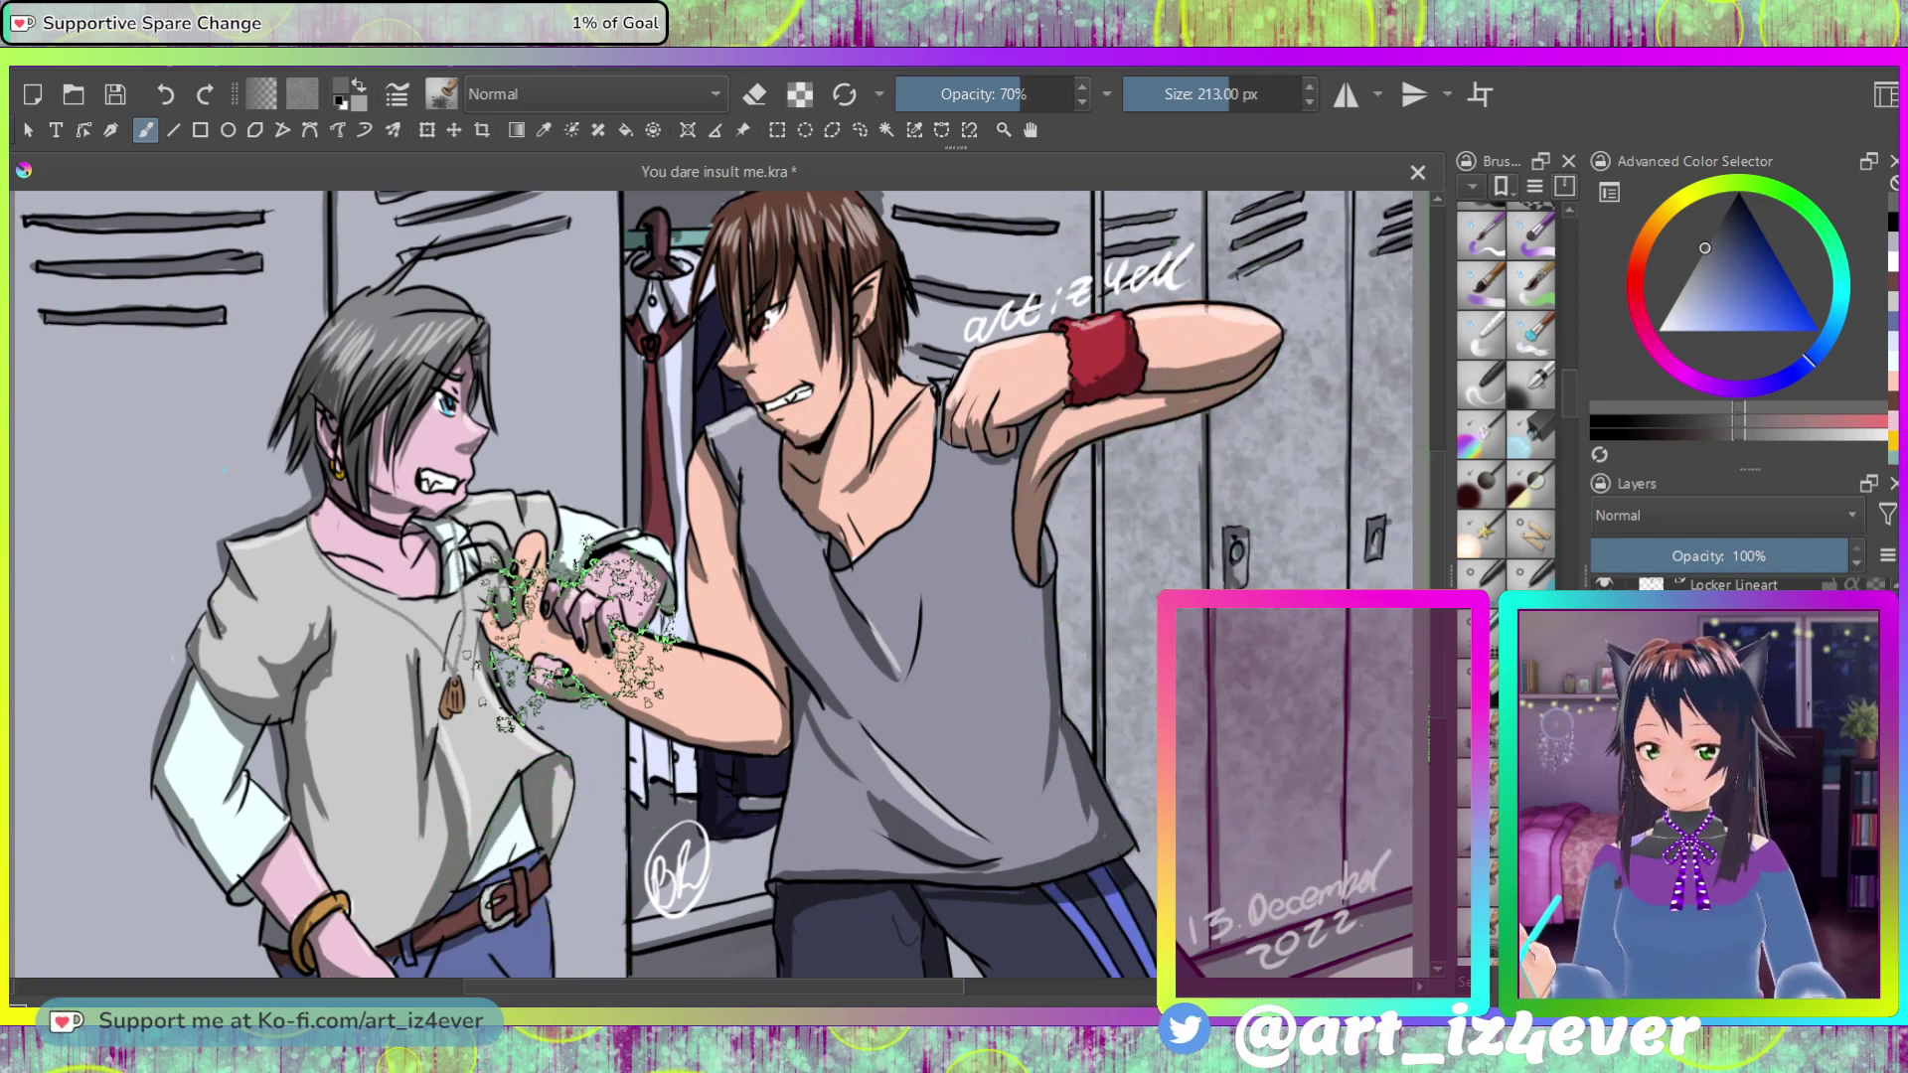
mouse_move(169, 875)
mouse_down()
mouse_move(59, 795)
mouse_move(80, 636)
mouse_move(59, 268)
mouse_move(198, 537)
mouse_up()
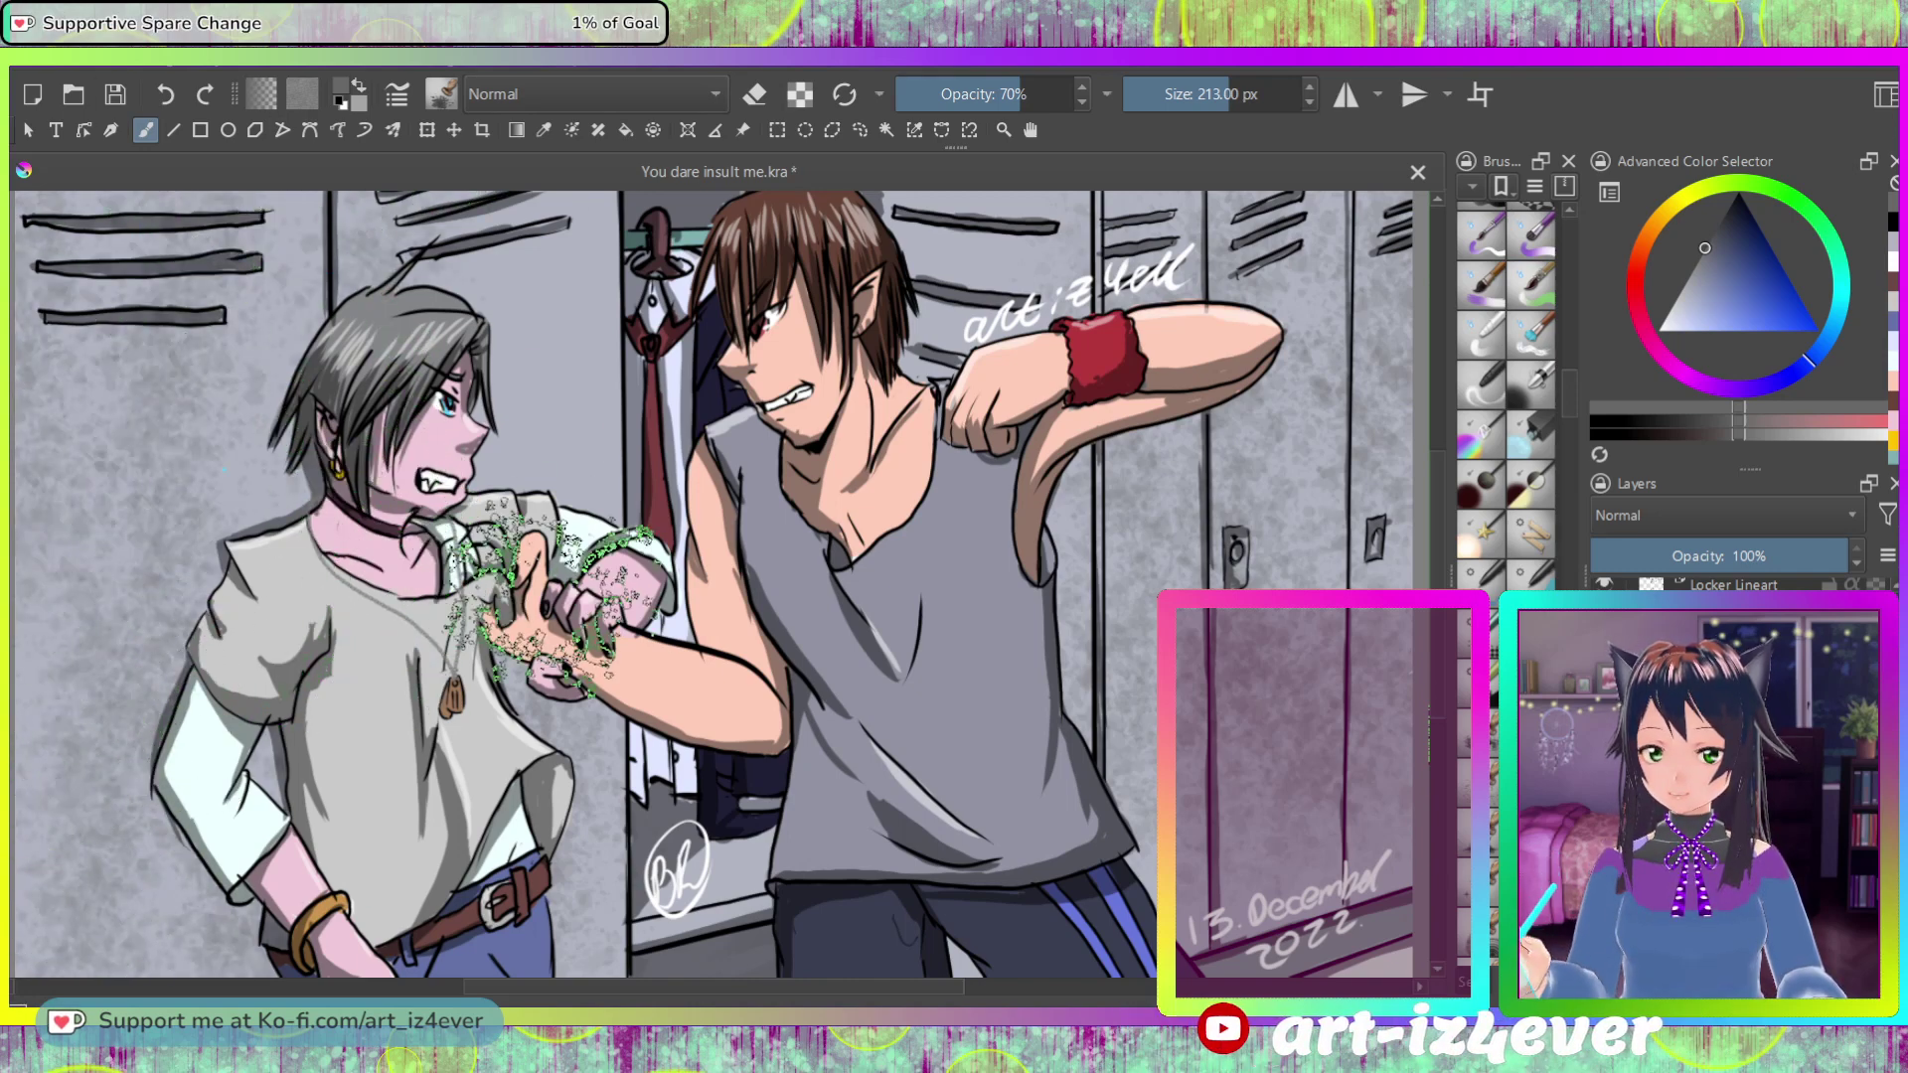
drag(557, 577, 532, 258)
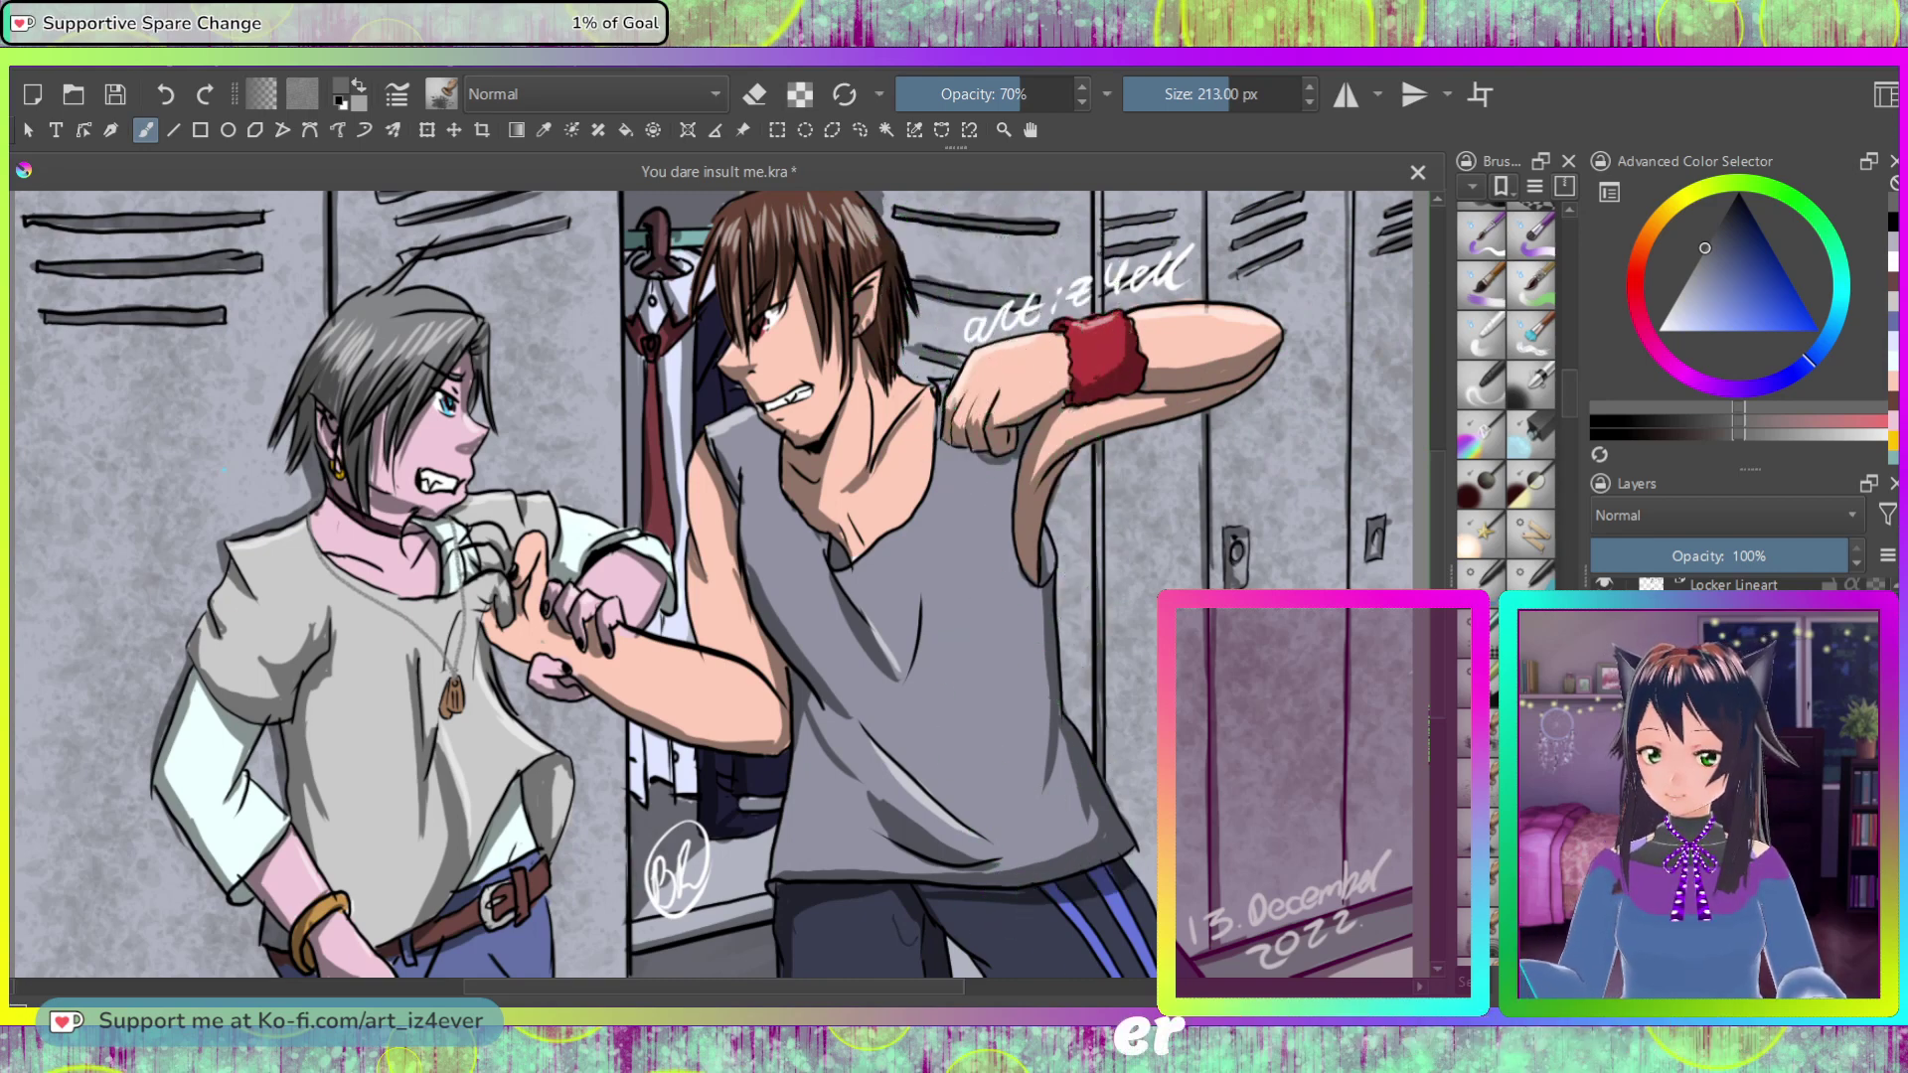
Step: Change the painting colour to a very light grey and set the texture layer's opacity to 61%
click(1687, 280)
click(1667, 313)
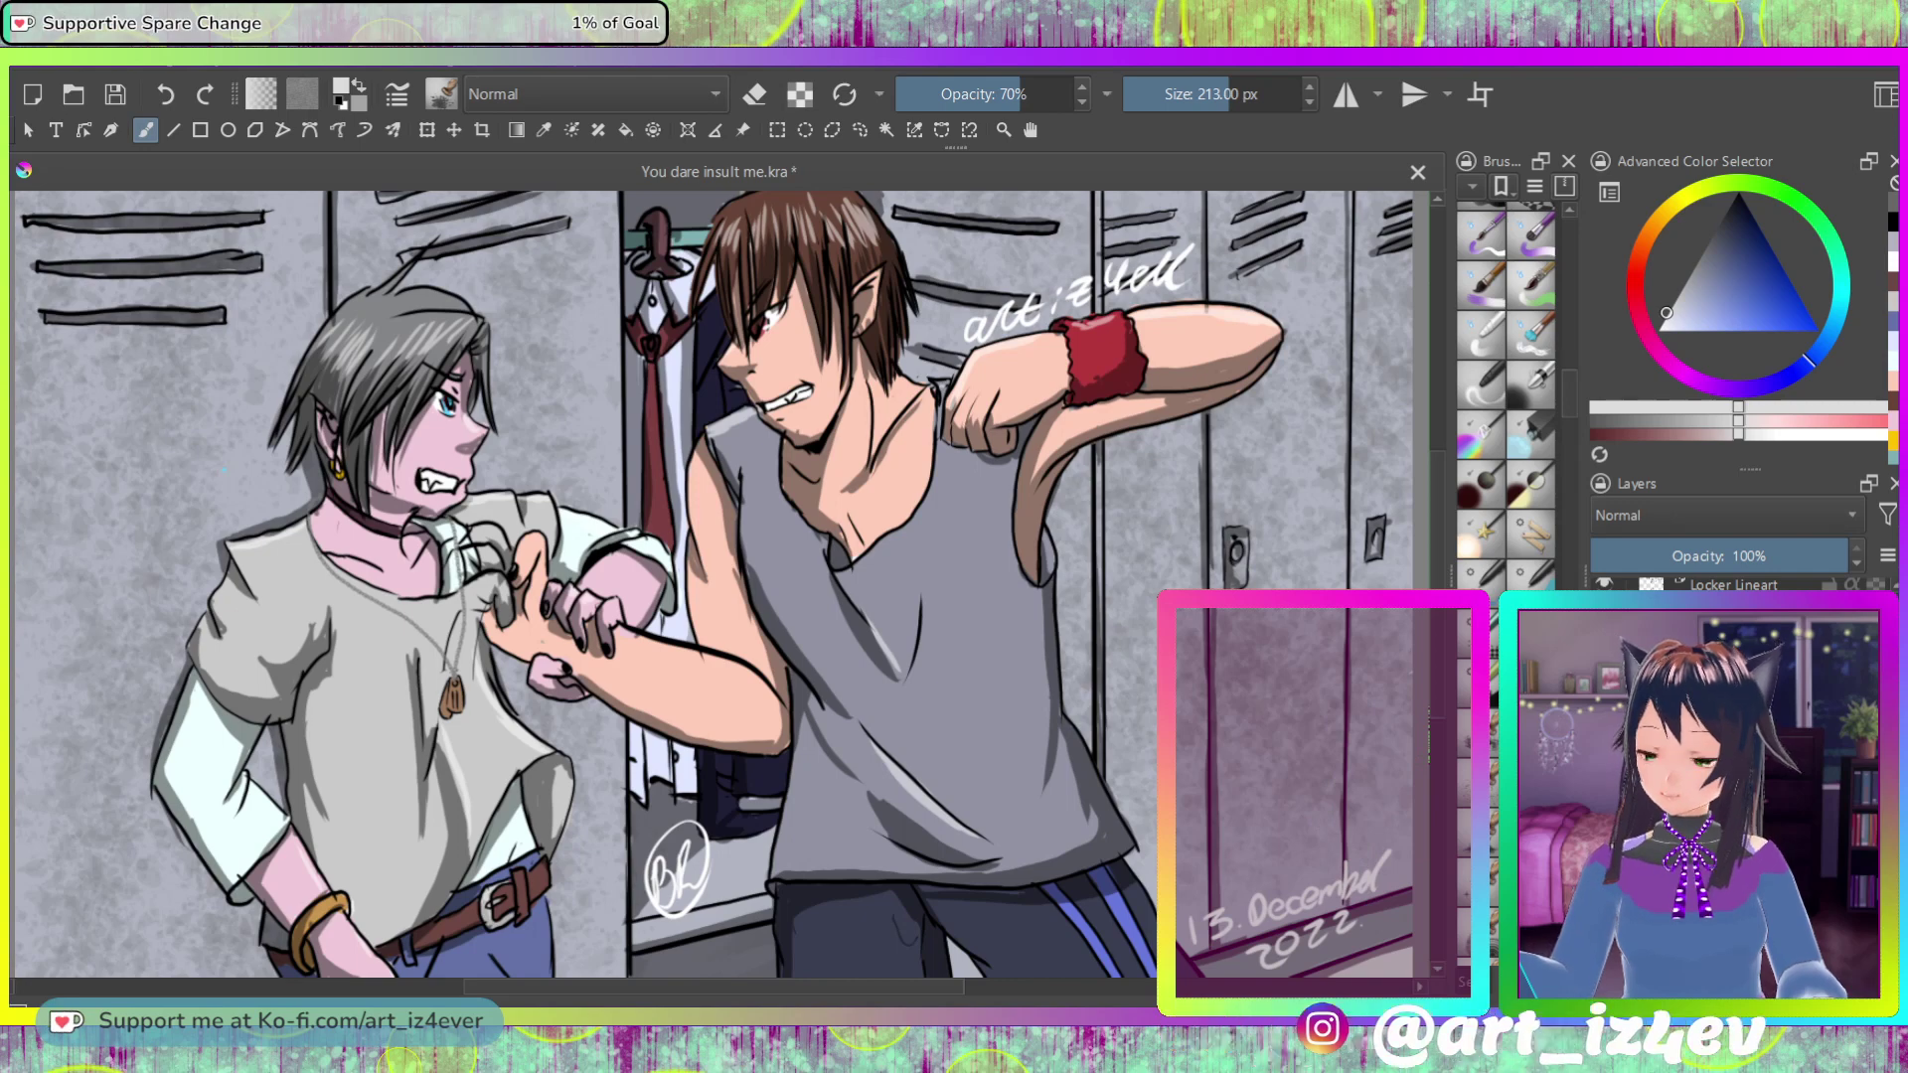
click(1747, 557)
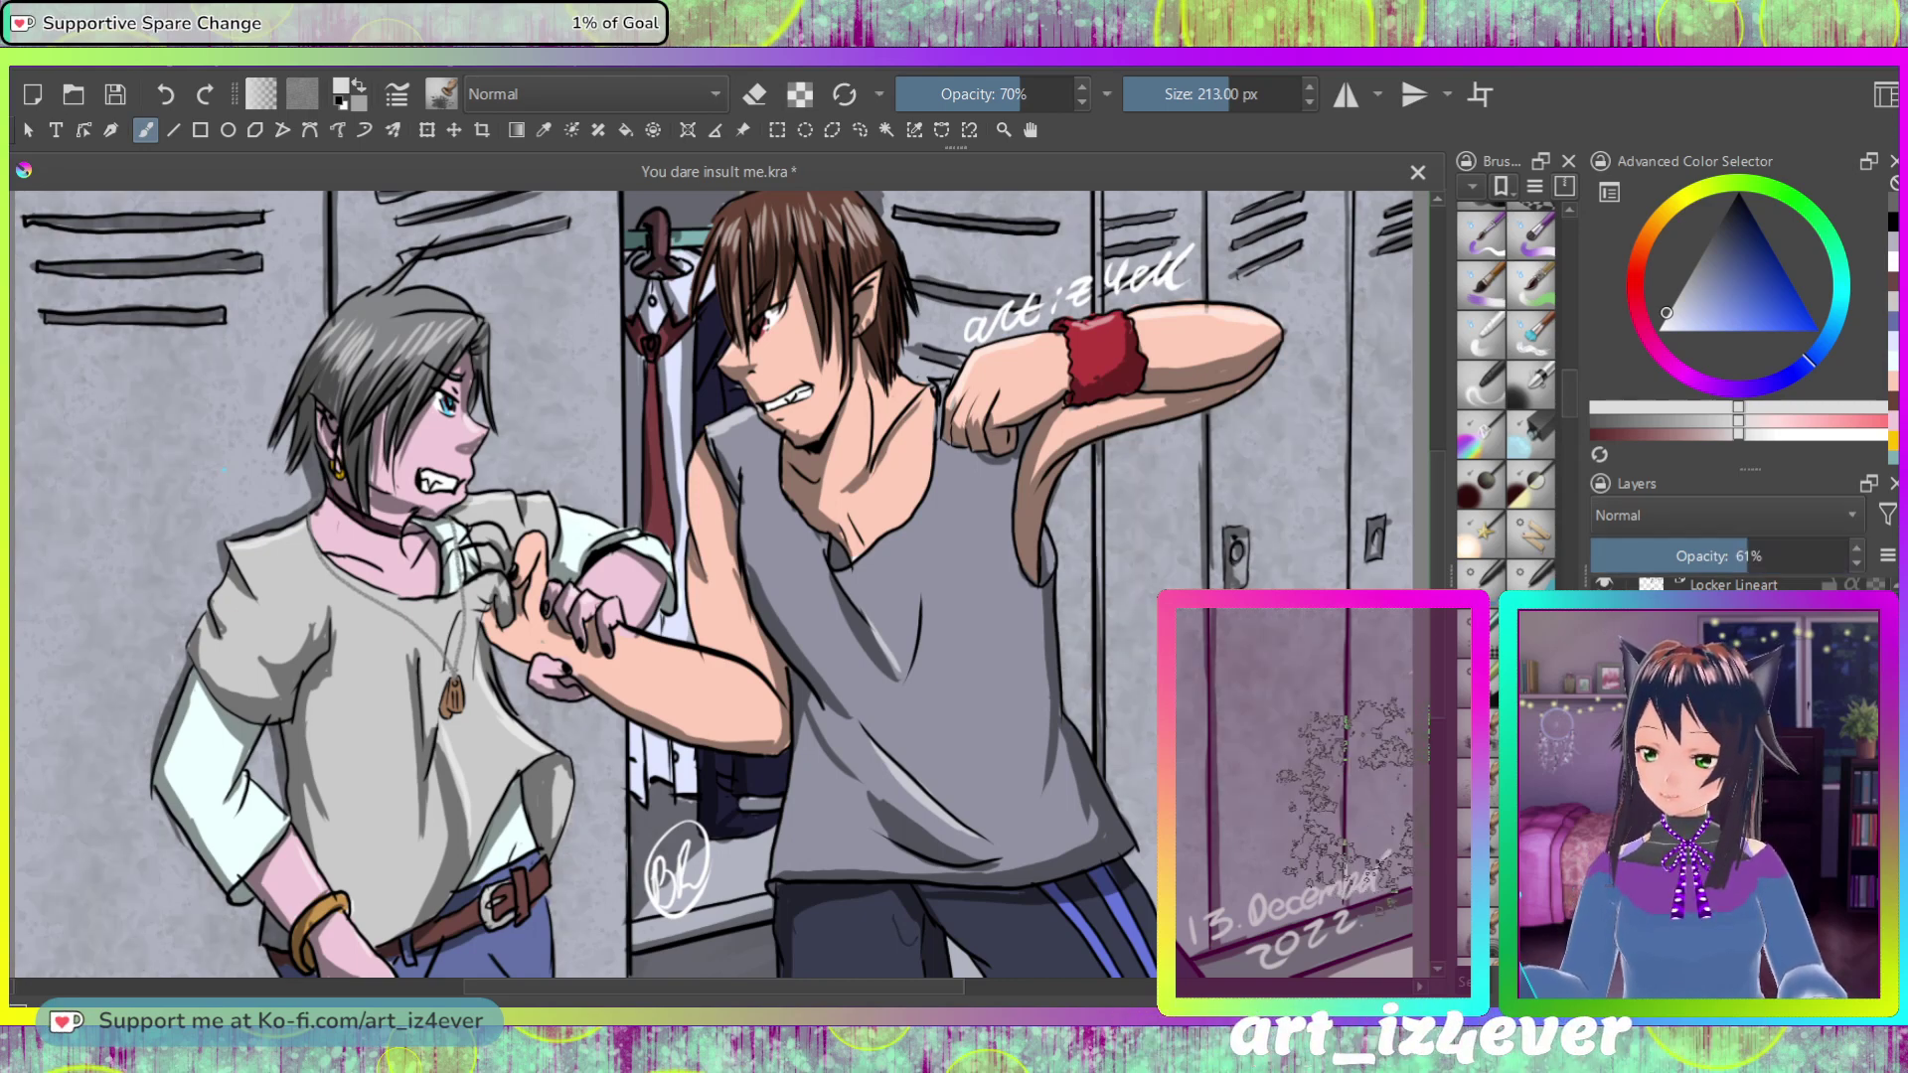
Step: Browse the brush presets, trying the 11.04 px, 90 px, 213 px and 574.93 px ones
drag(1452, 761, 1229, 760)
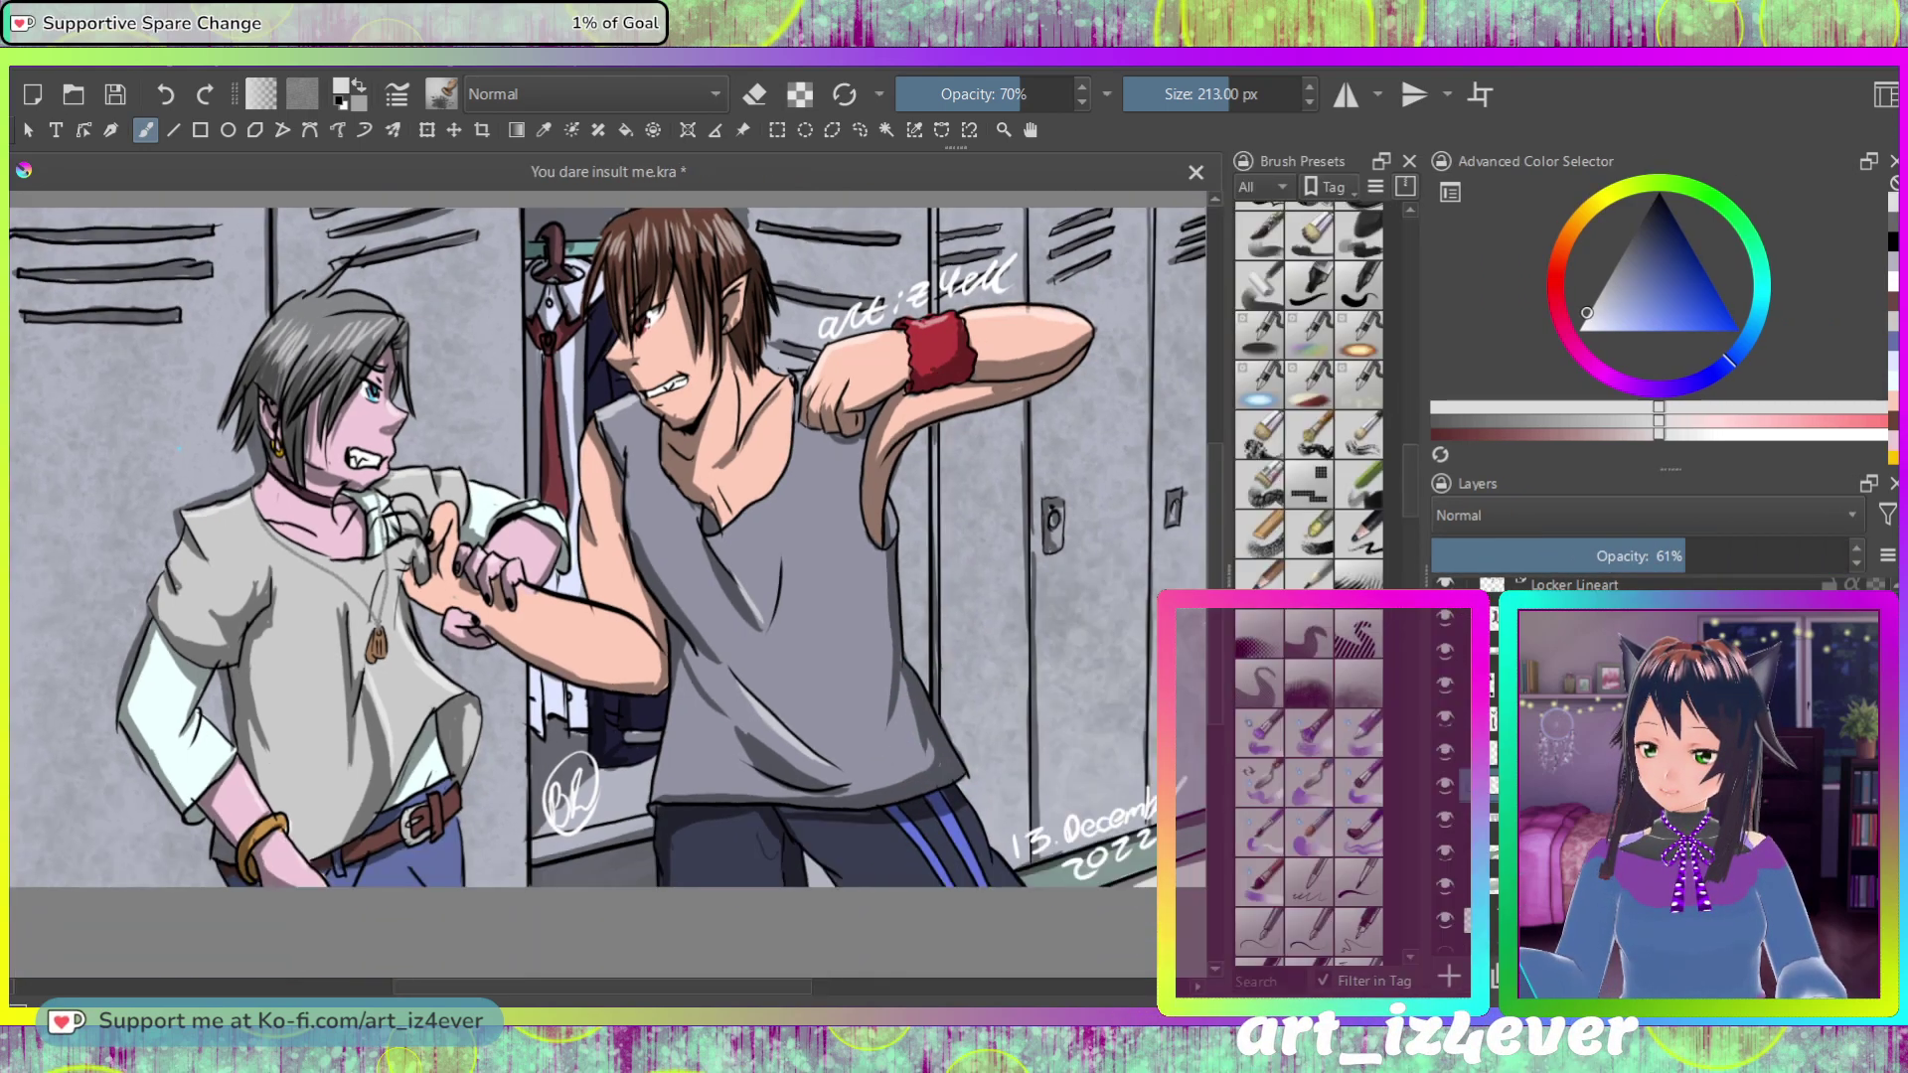
drag(1228, 398, 1068, 397)
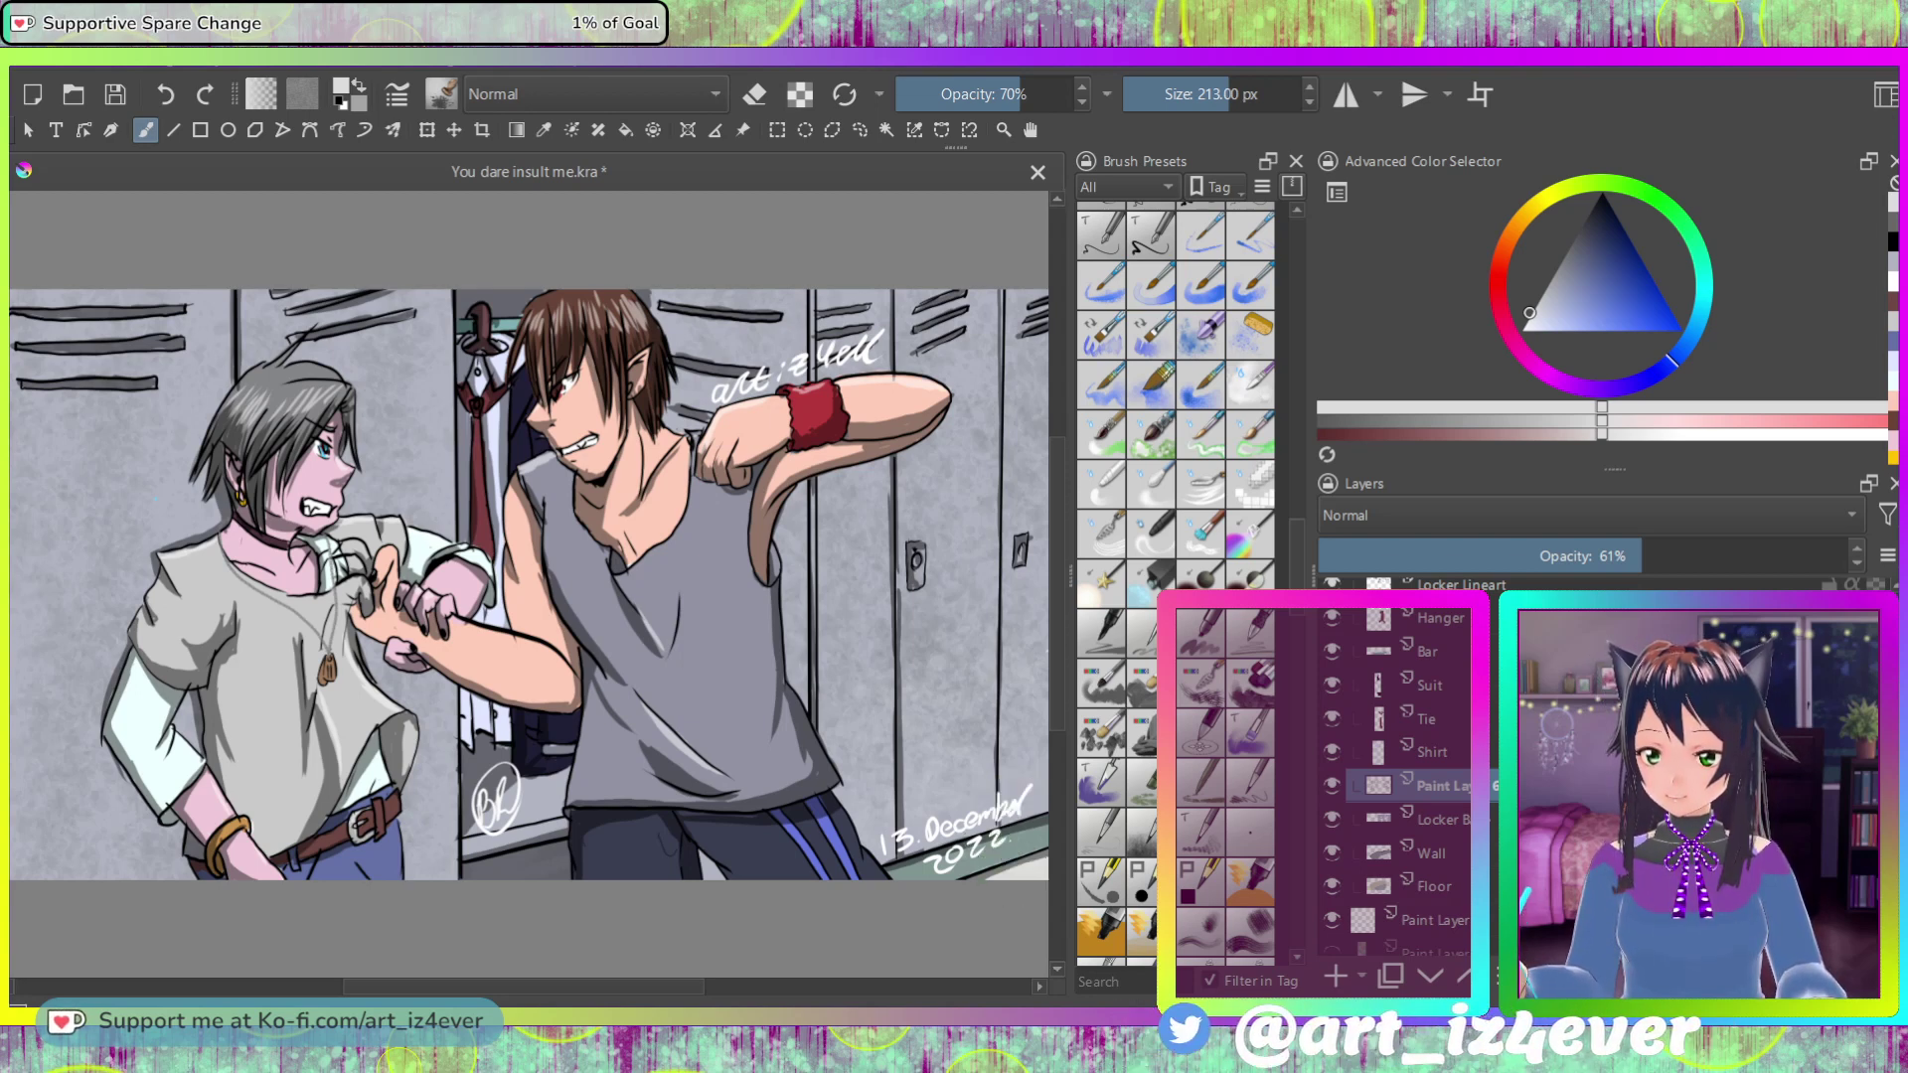
click(1101, 883)
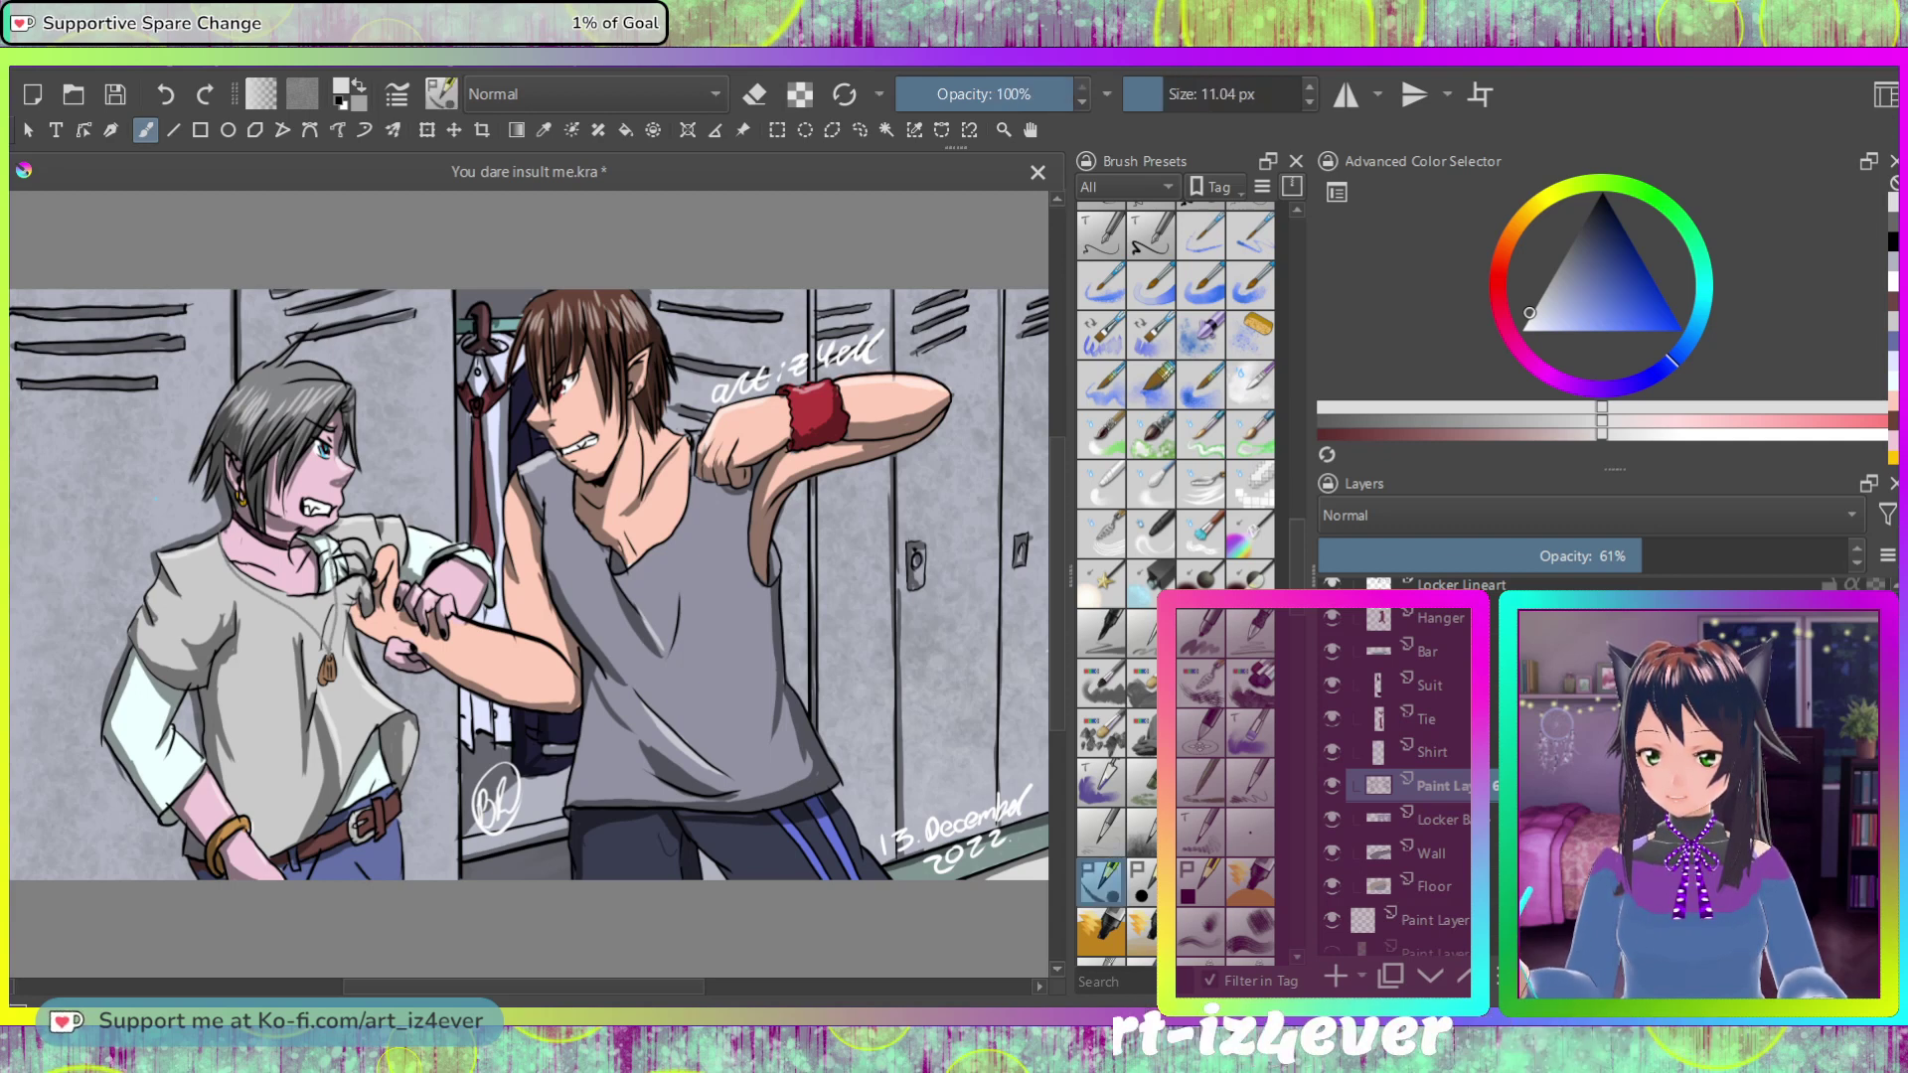
click(1250, 733)
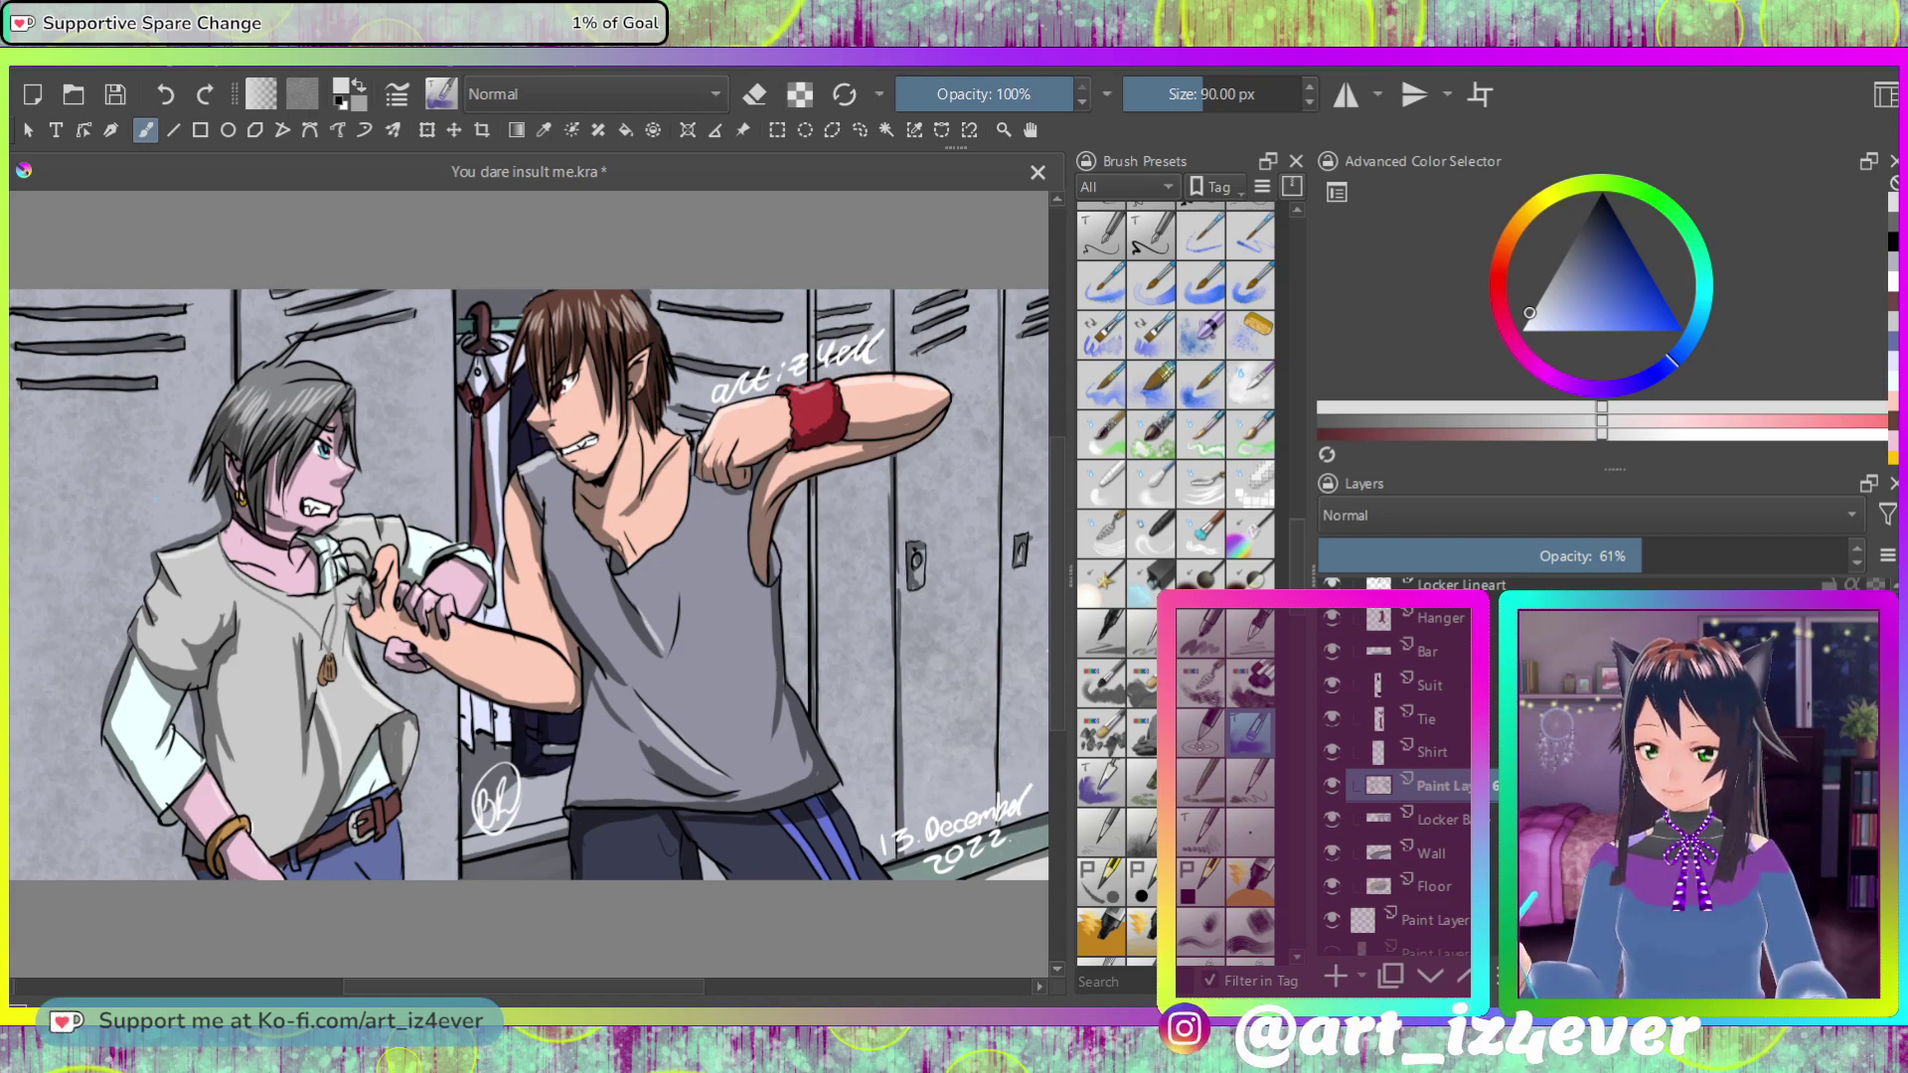
drag(1070, 577, 1446, 577)
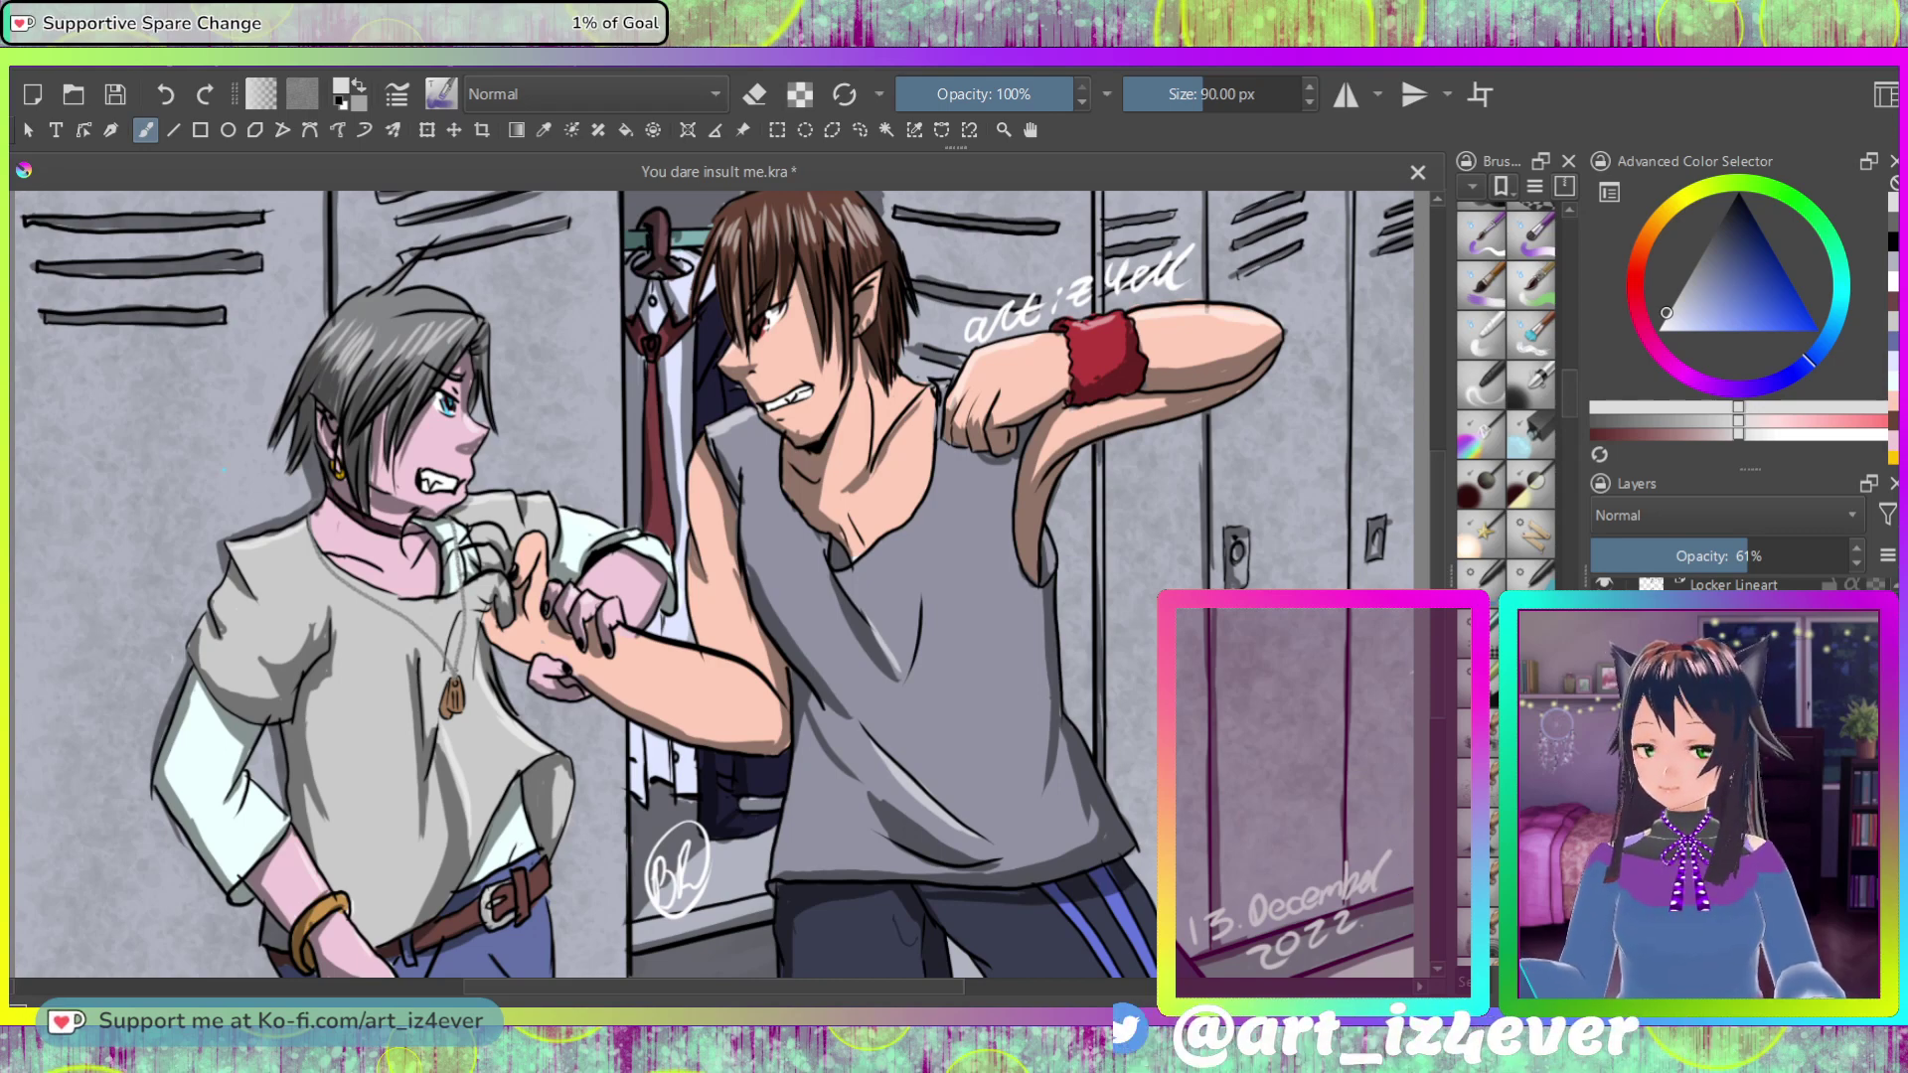
click(1481, 786)
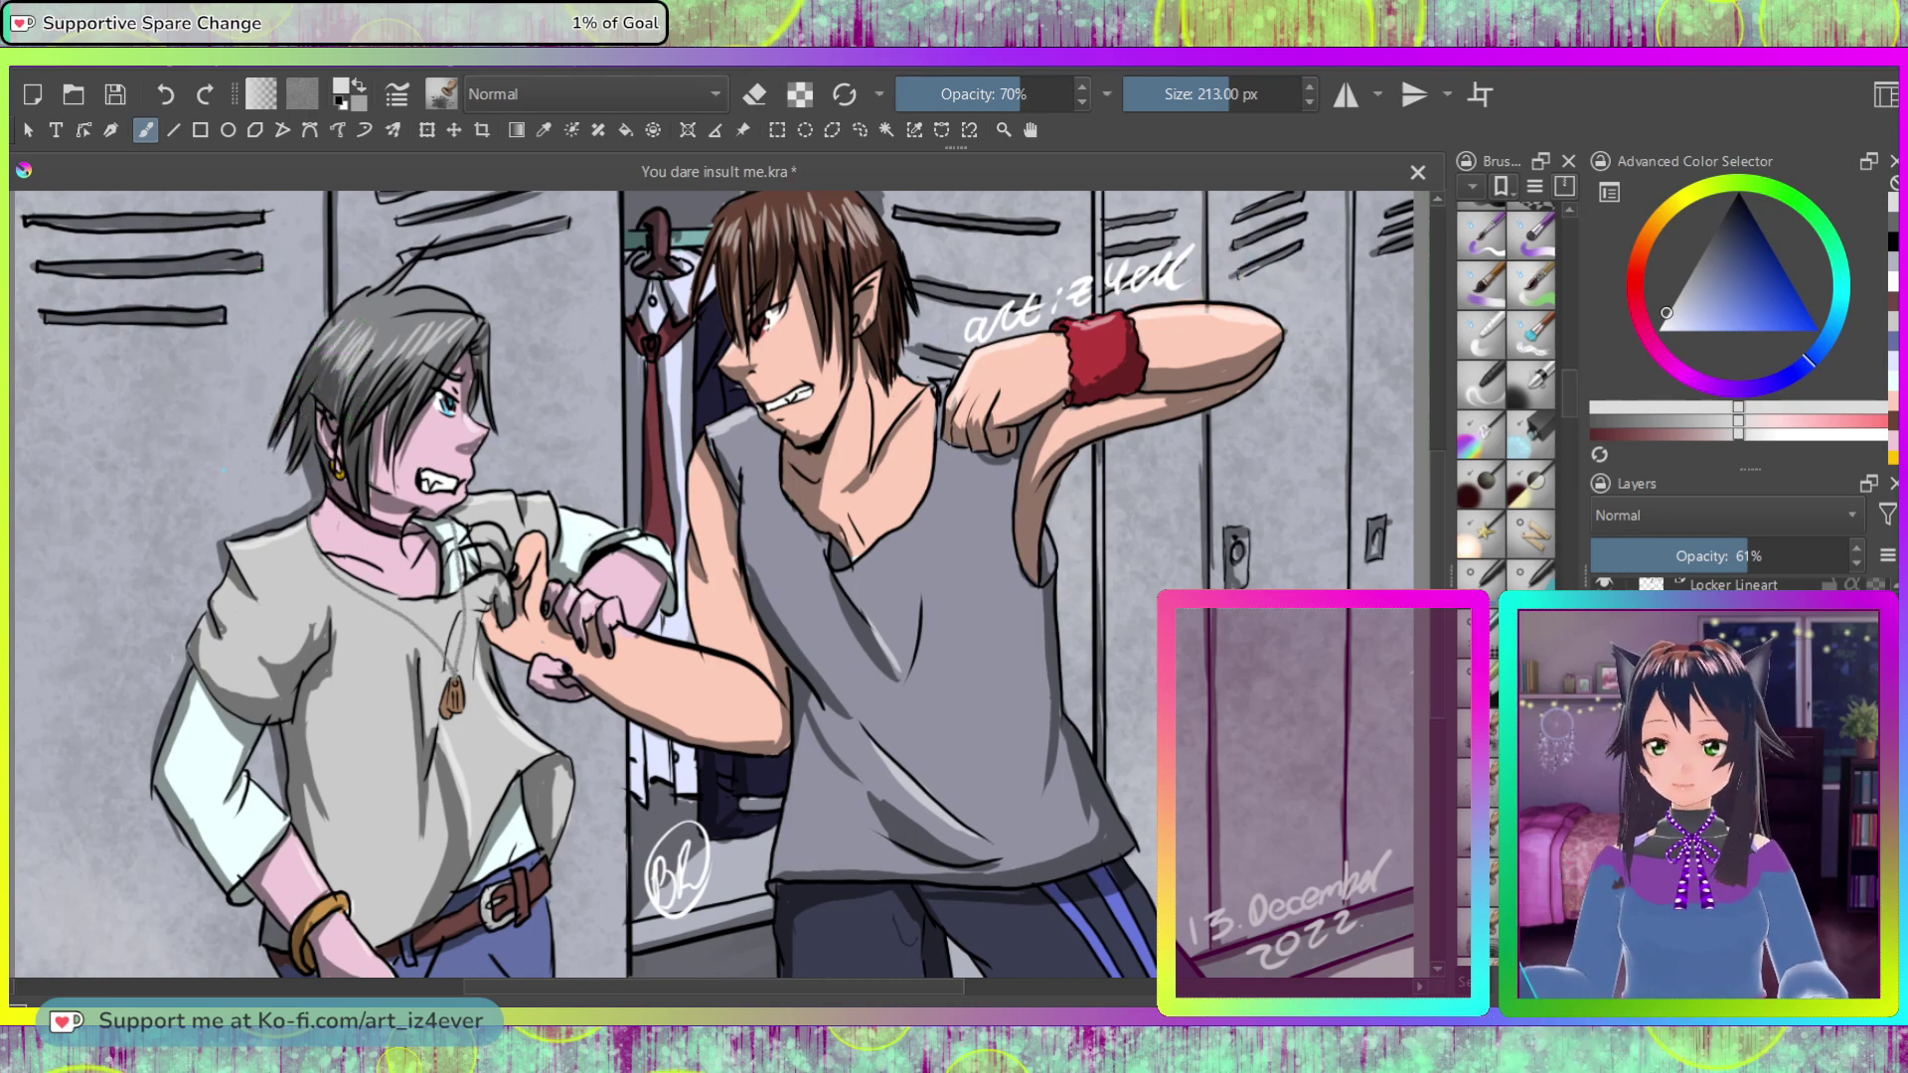
scroll(1506, 397, down, 3)
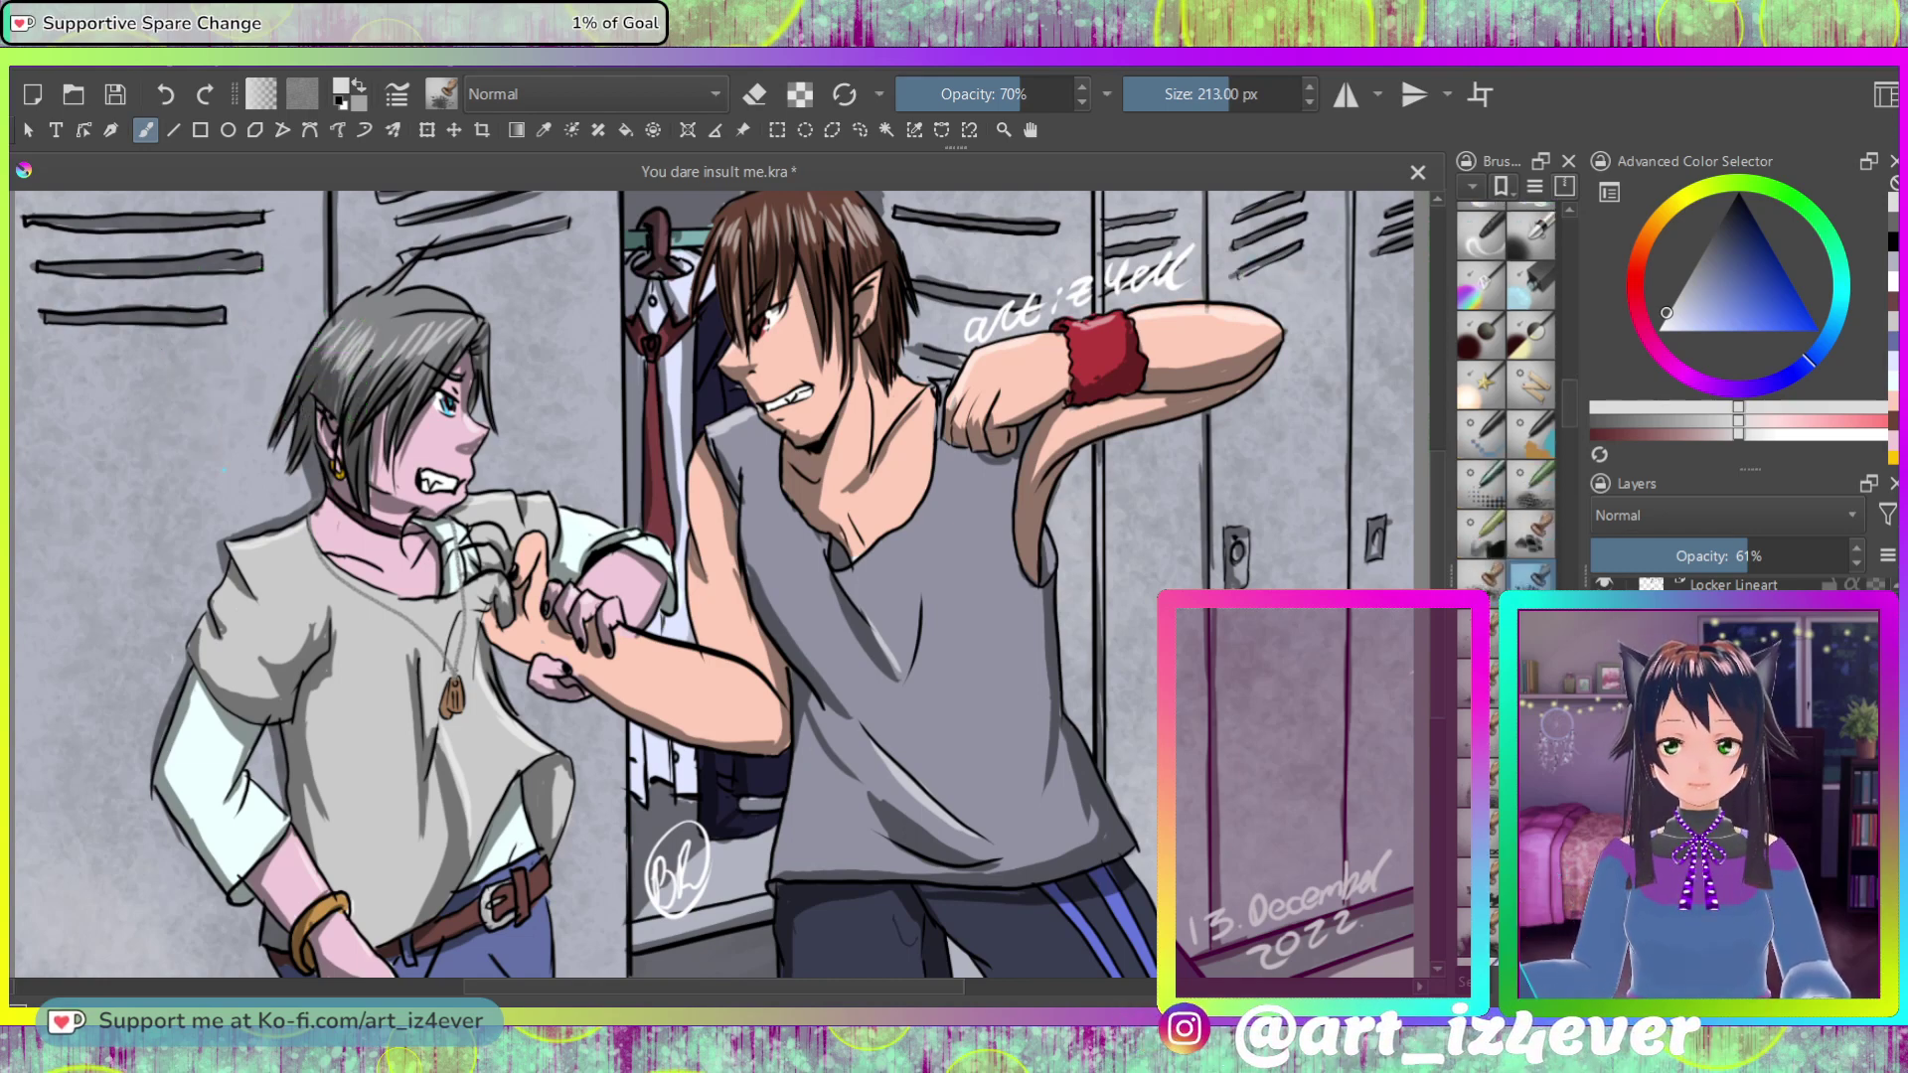
click(1531, 683)
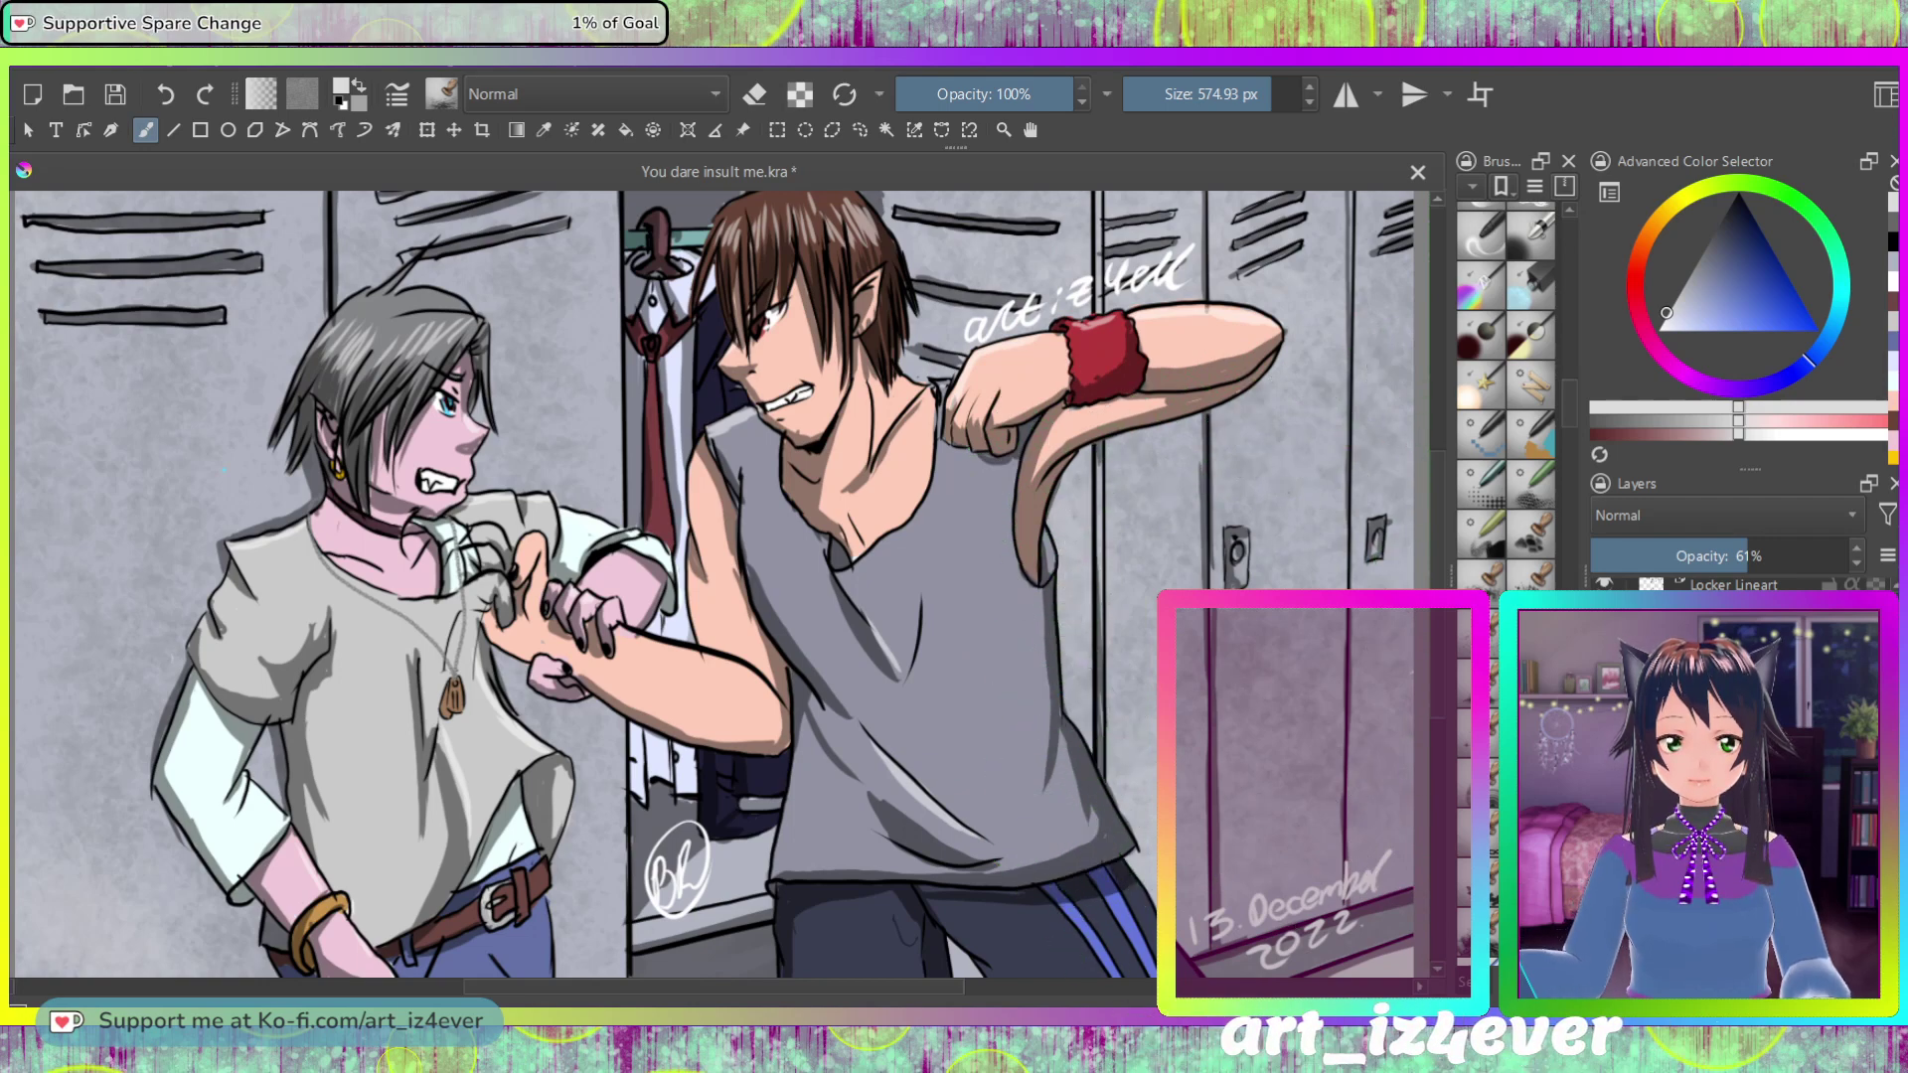
Step: Select a layer with 100% opacity and switch to the 40 px brush preset
click(1734, 715)
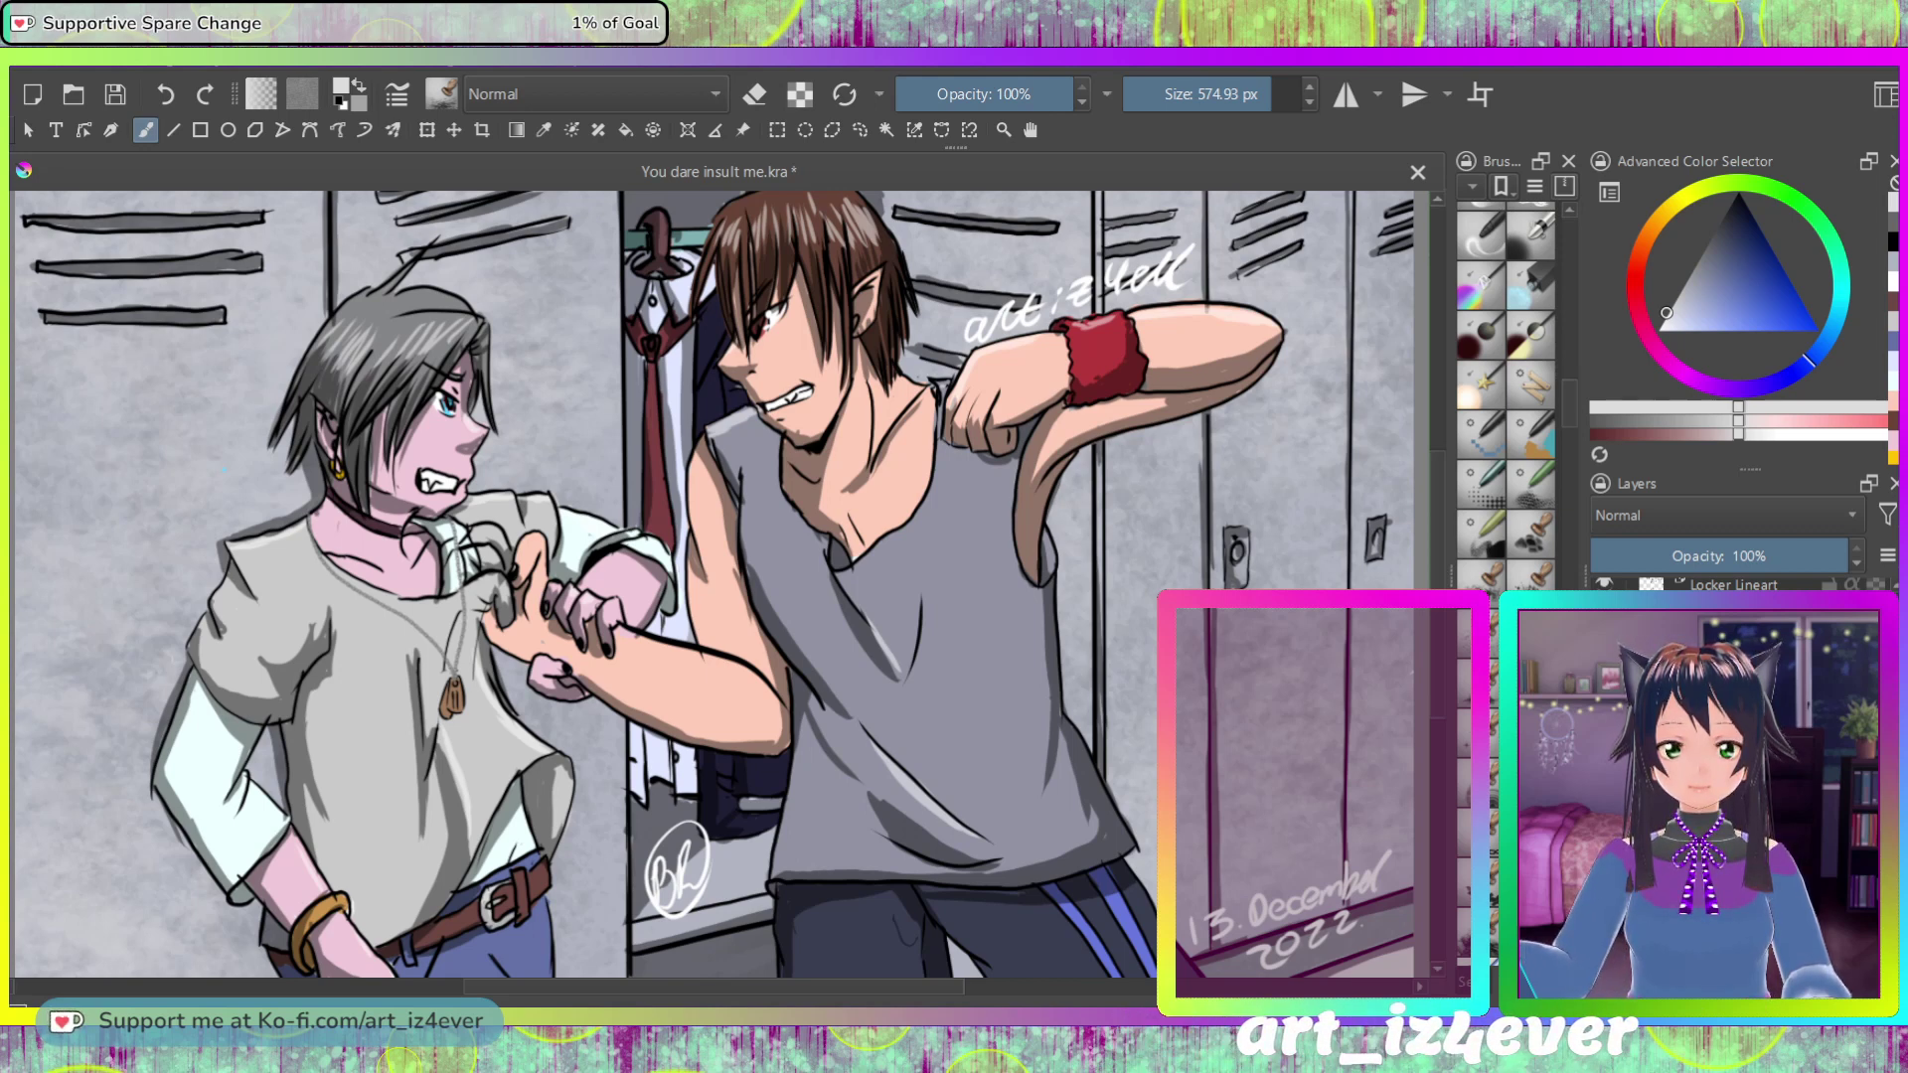
scroll(1506, 398, down, 3)
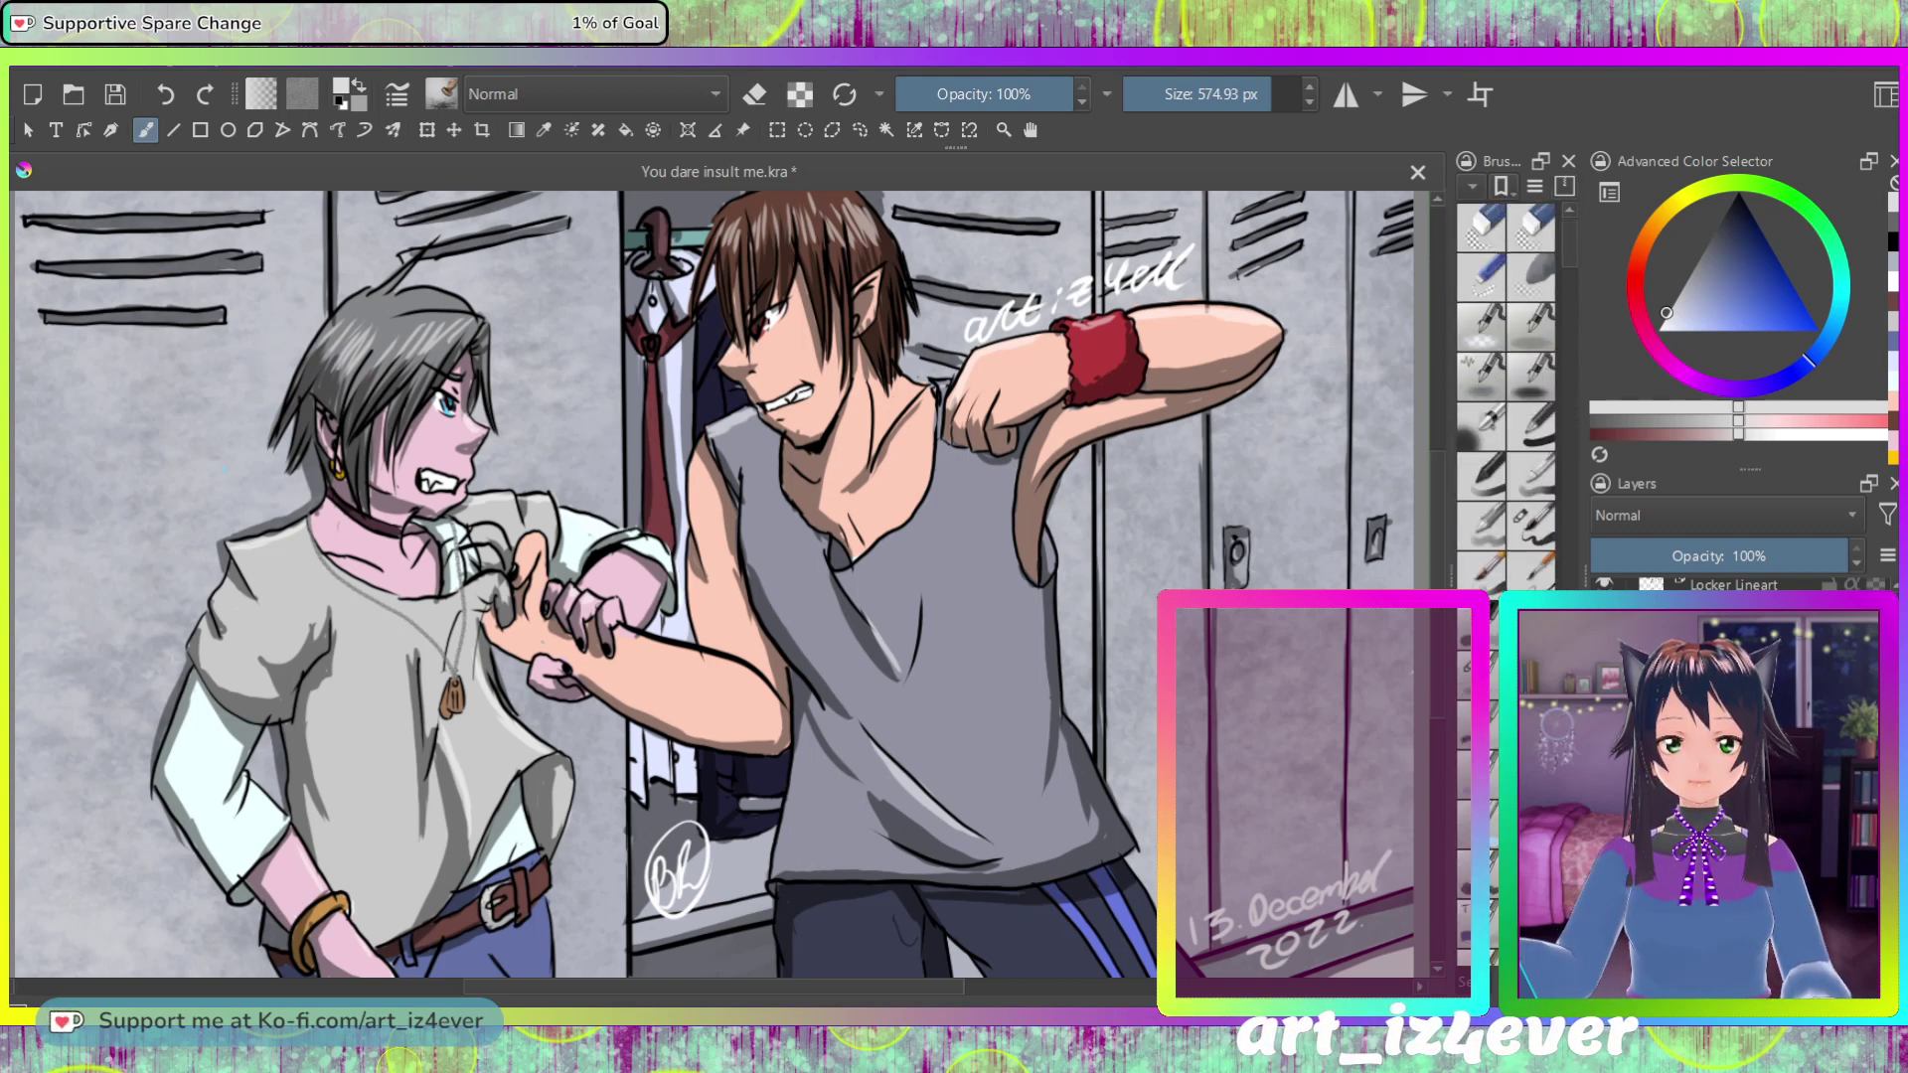
click(1530, 524)
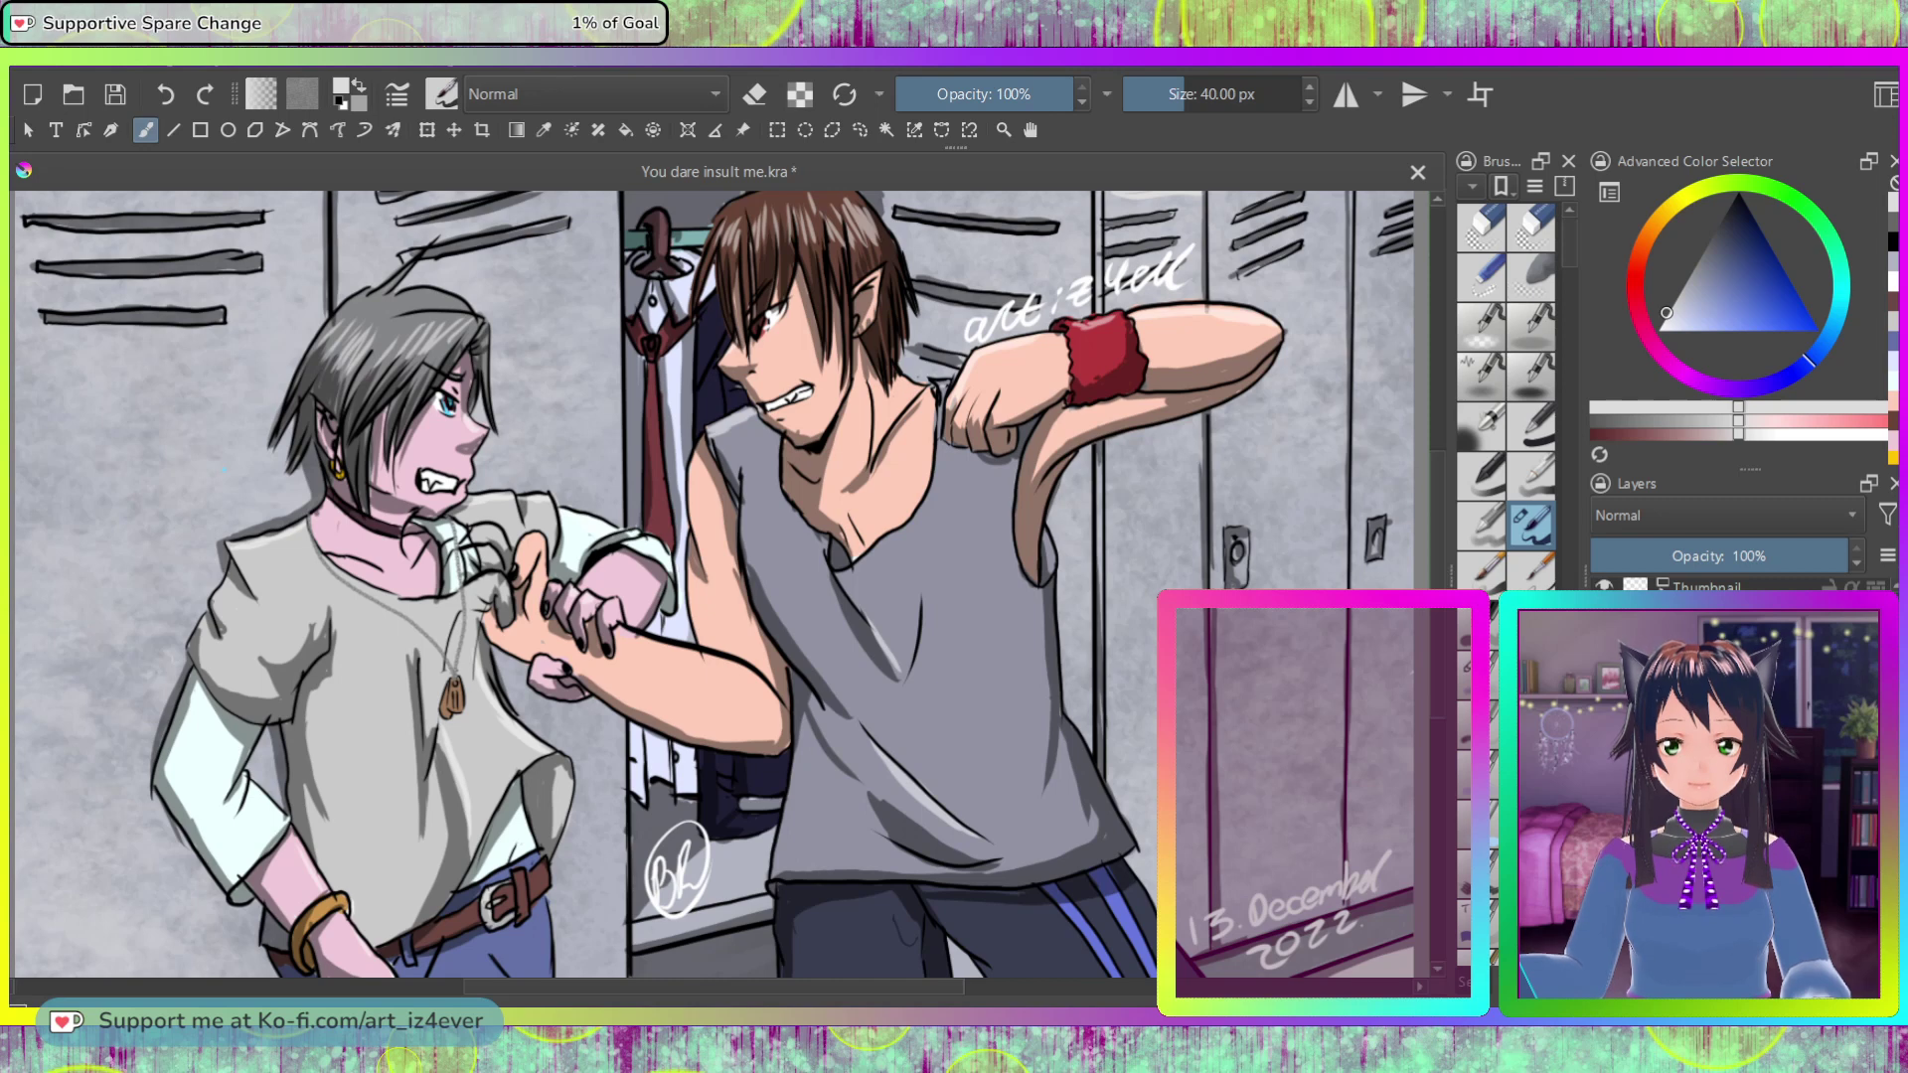
Step: Try light diagonal and horizontal streaks over the leftmost locker on a 49% opacity layer, then undo them
click(1709, 755)
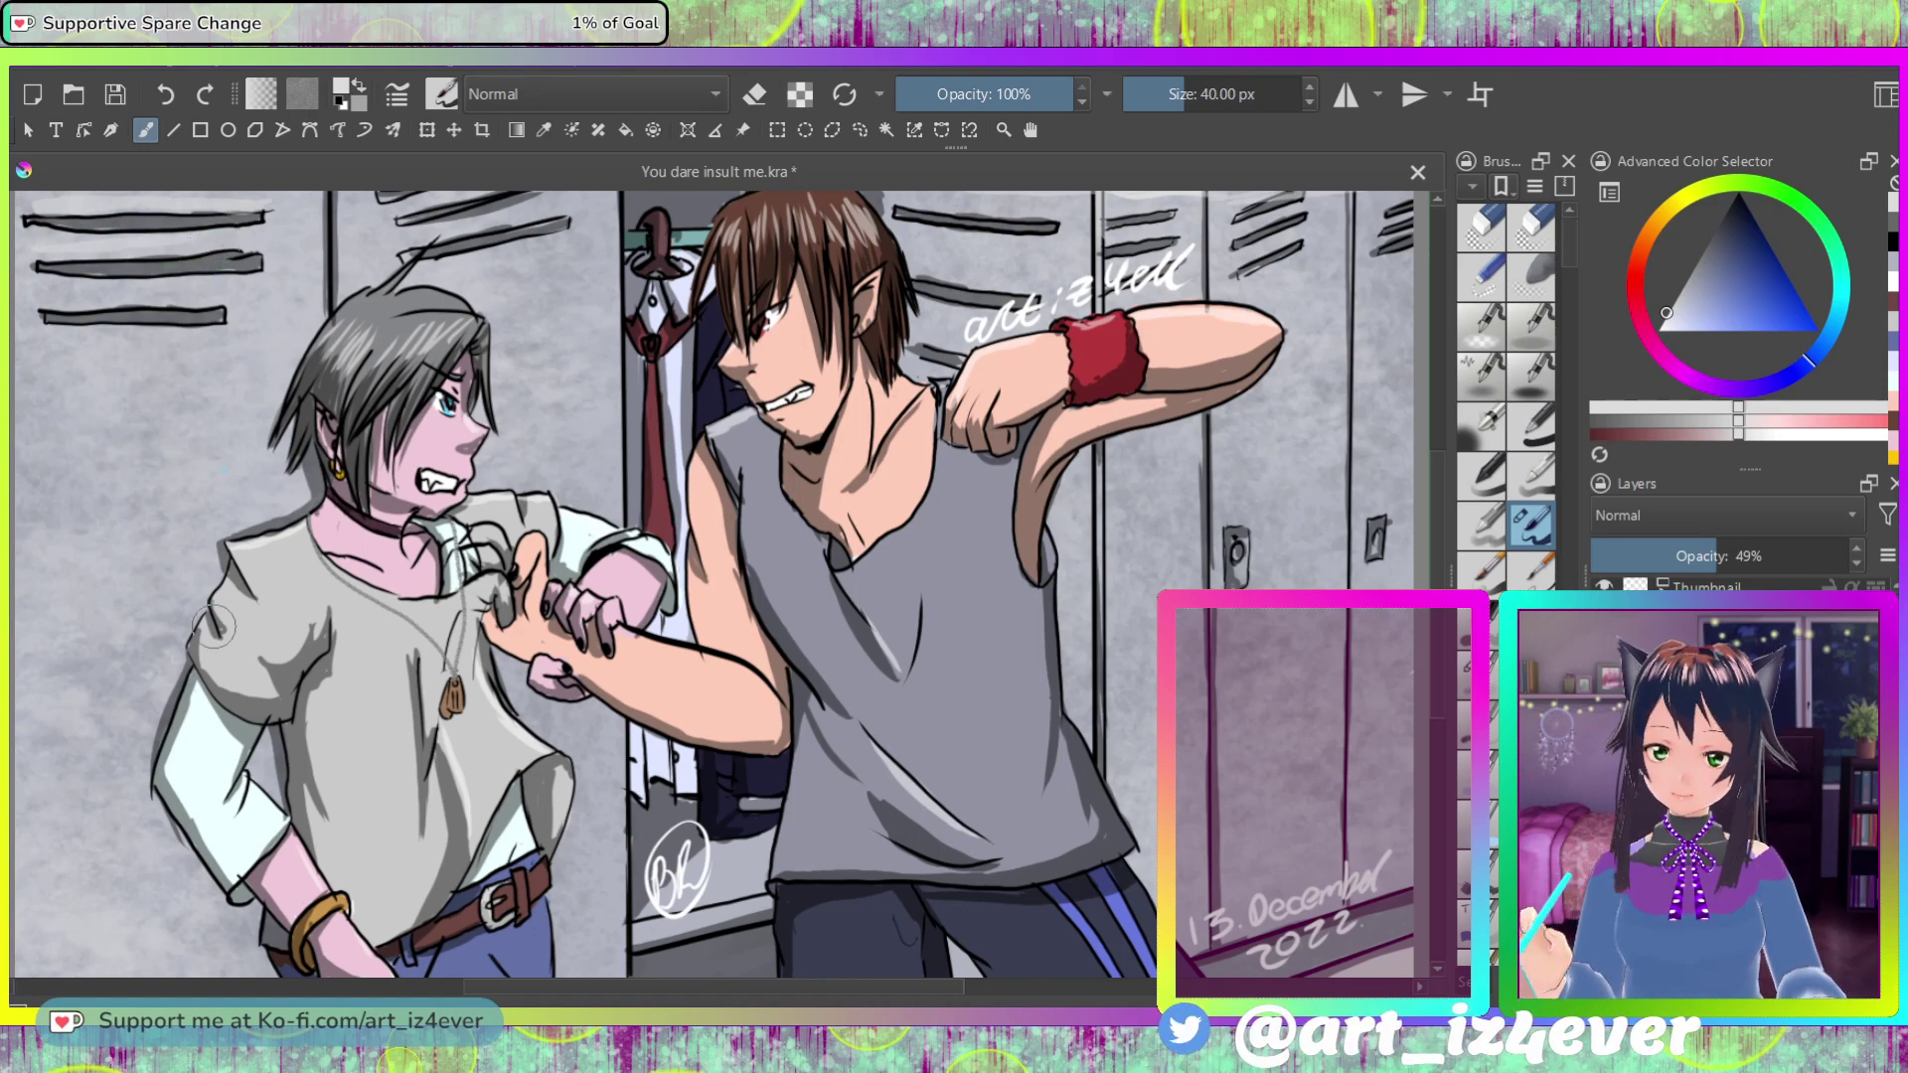
drag(18, 360, 225, 680)
drag(18, 324, 209, 644)
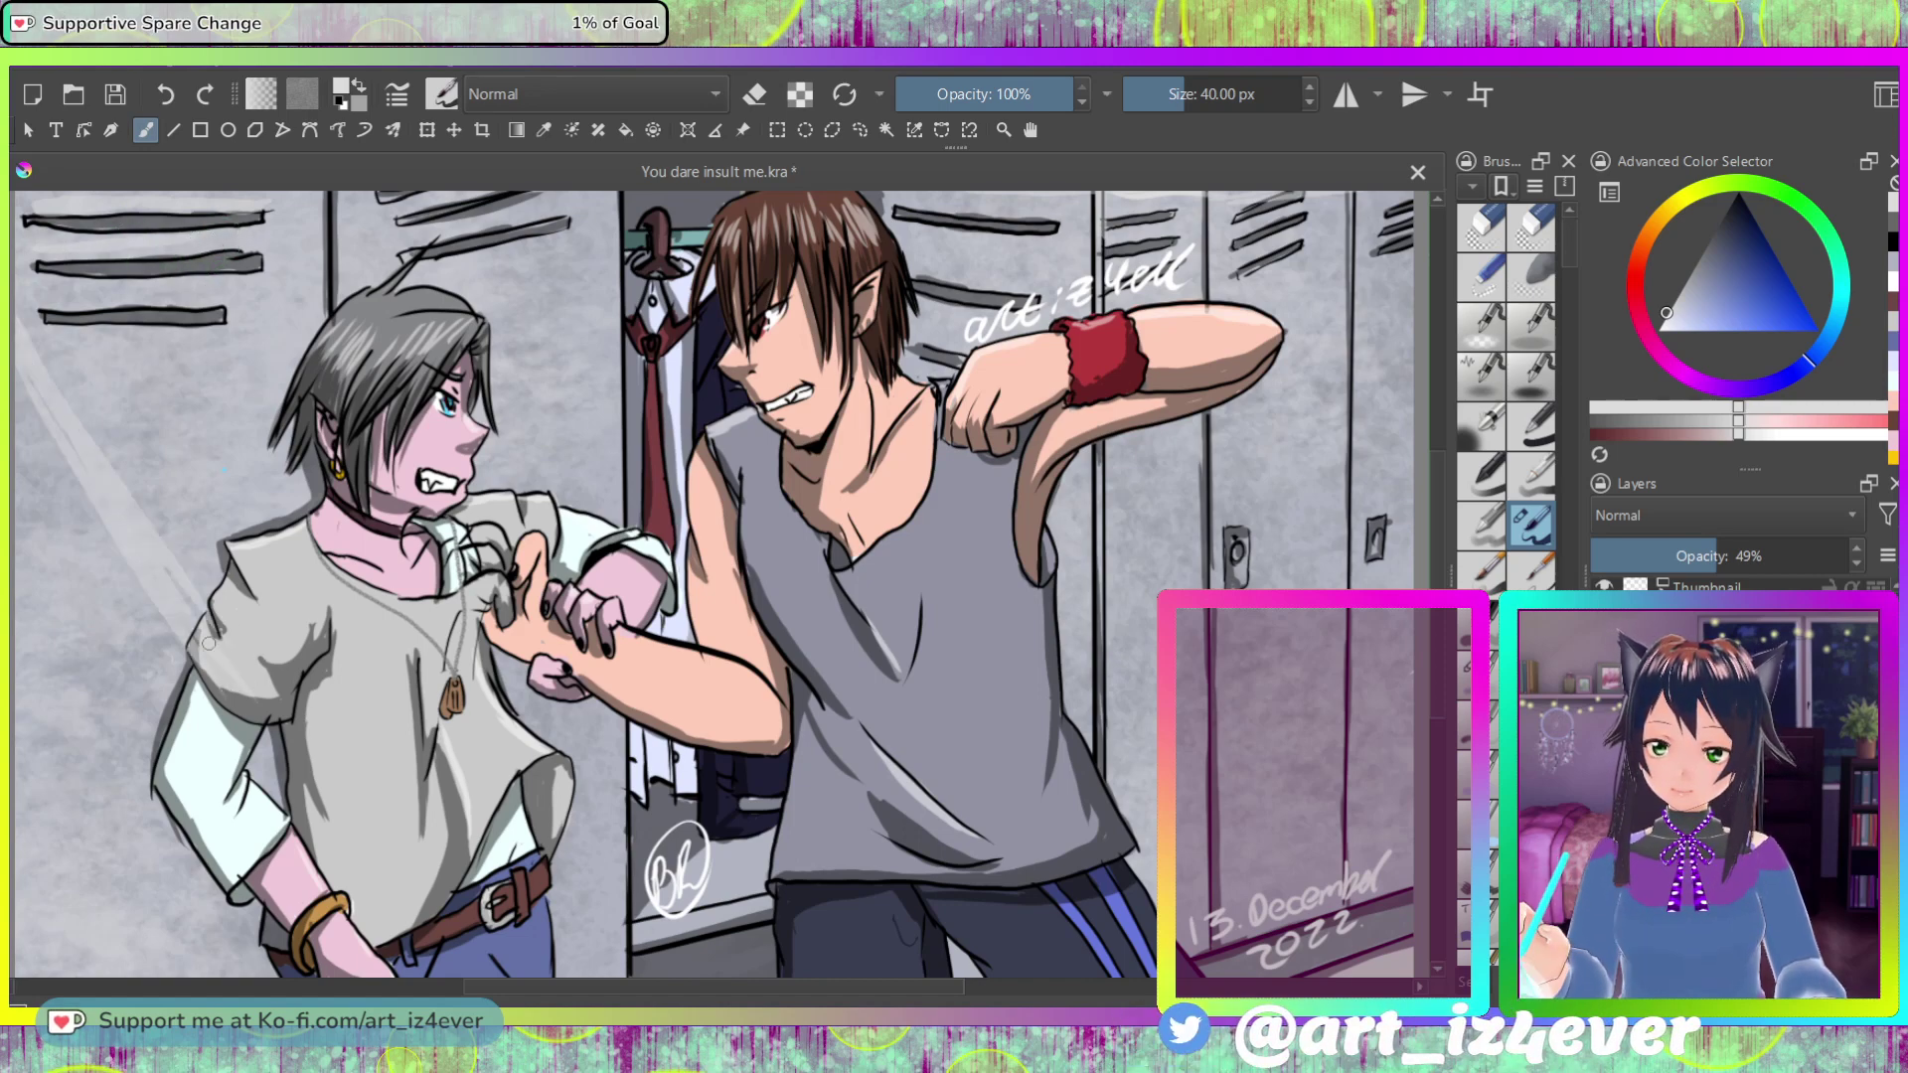
key(ctrl+z)
key(ctrl+z)
key(ctrl+z)
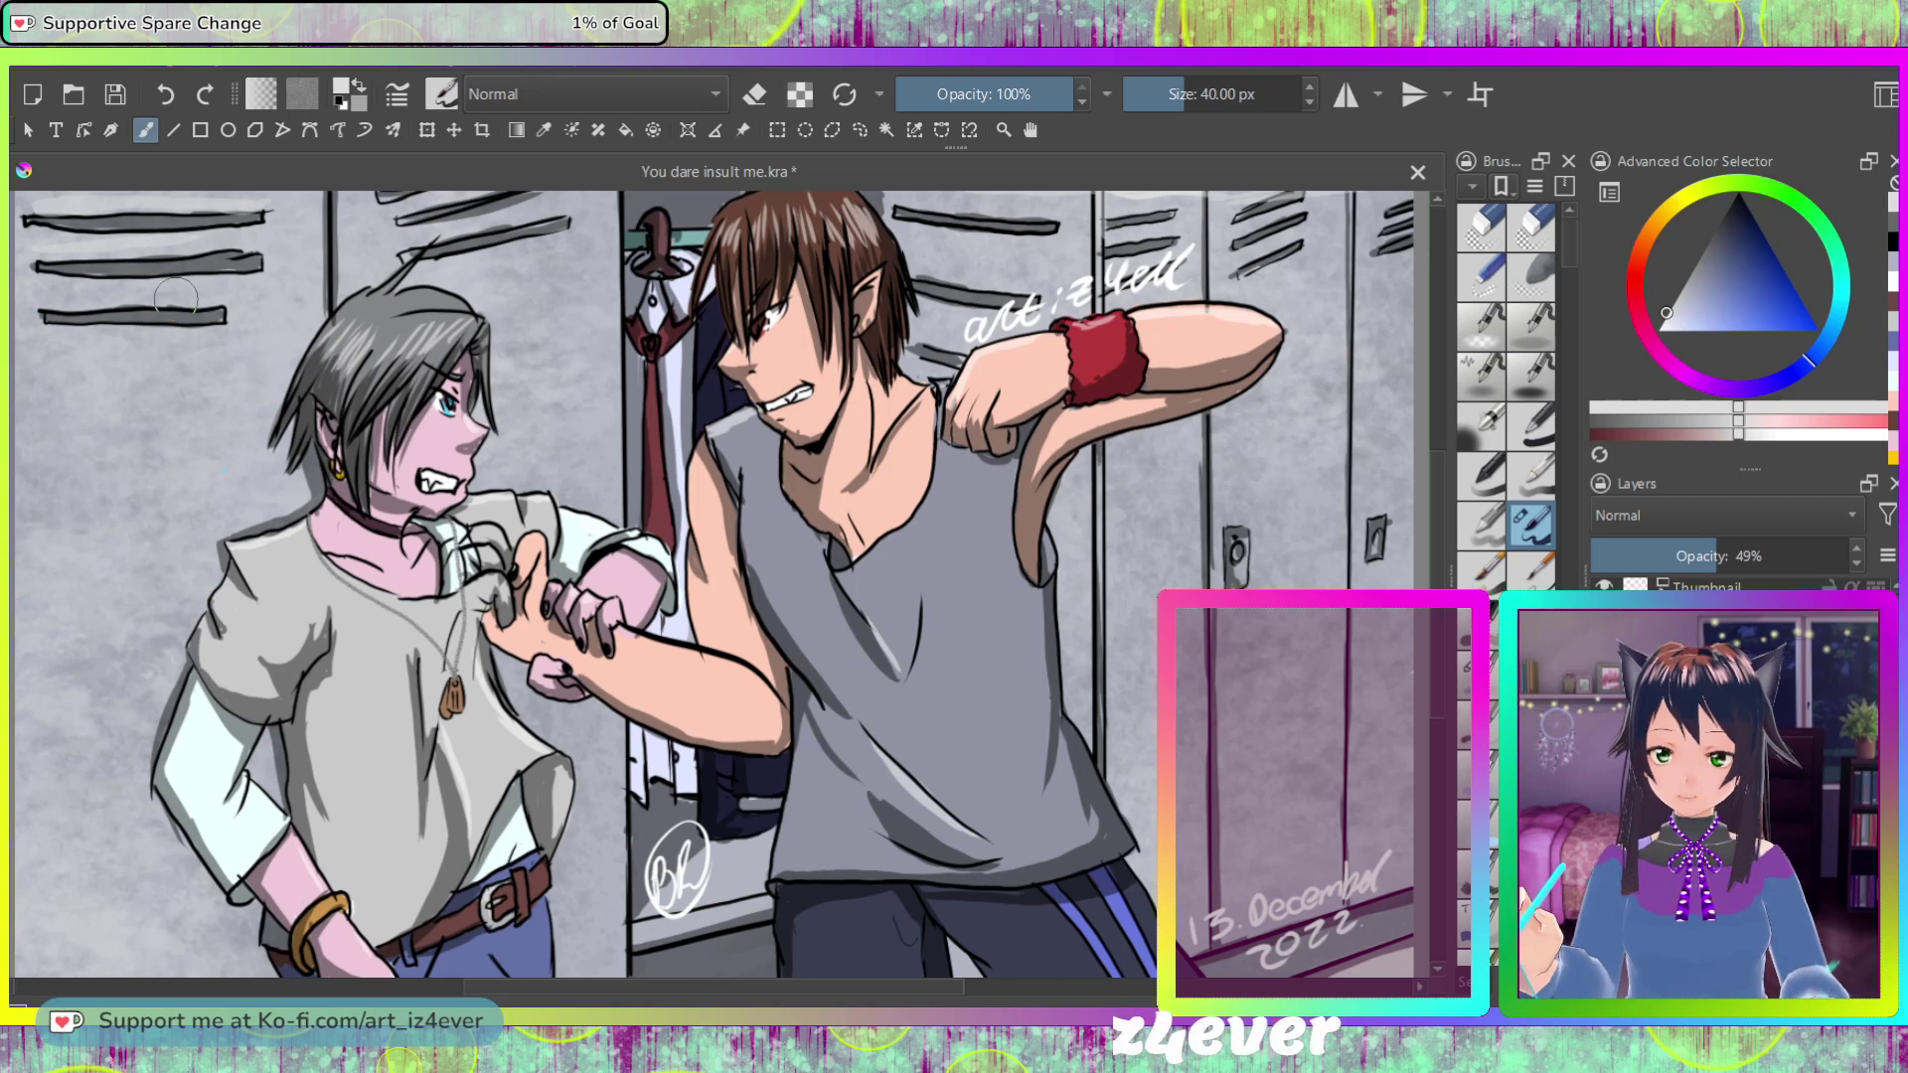
mouse_move(18, 540)
mouse_down()
mouse_move(477, 540)
mouse_move(14, 572)
mouse_move(481, 522)
mouse_up()
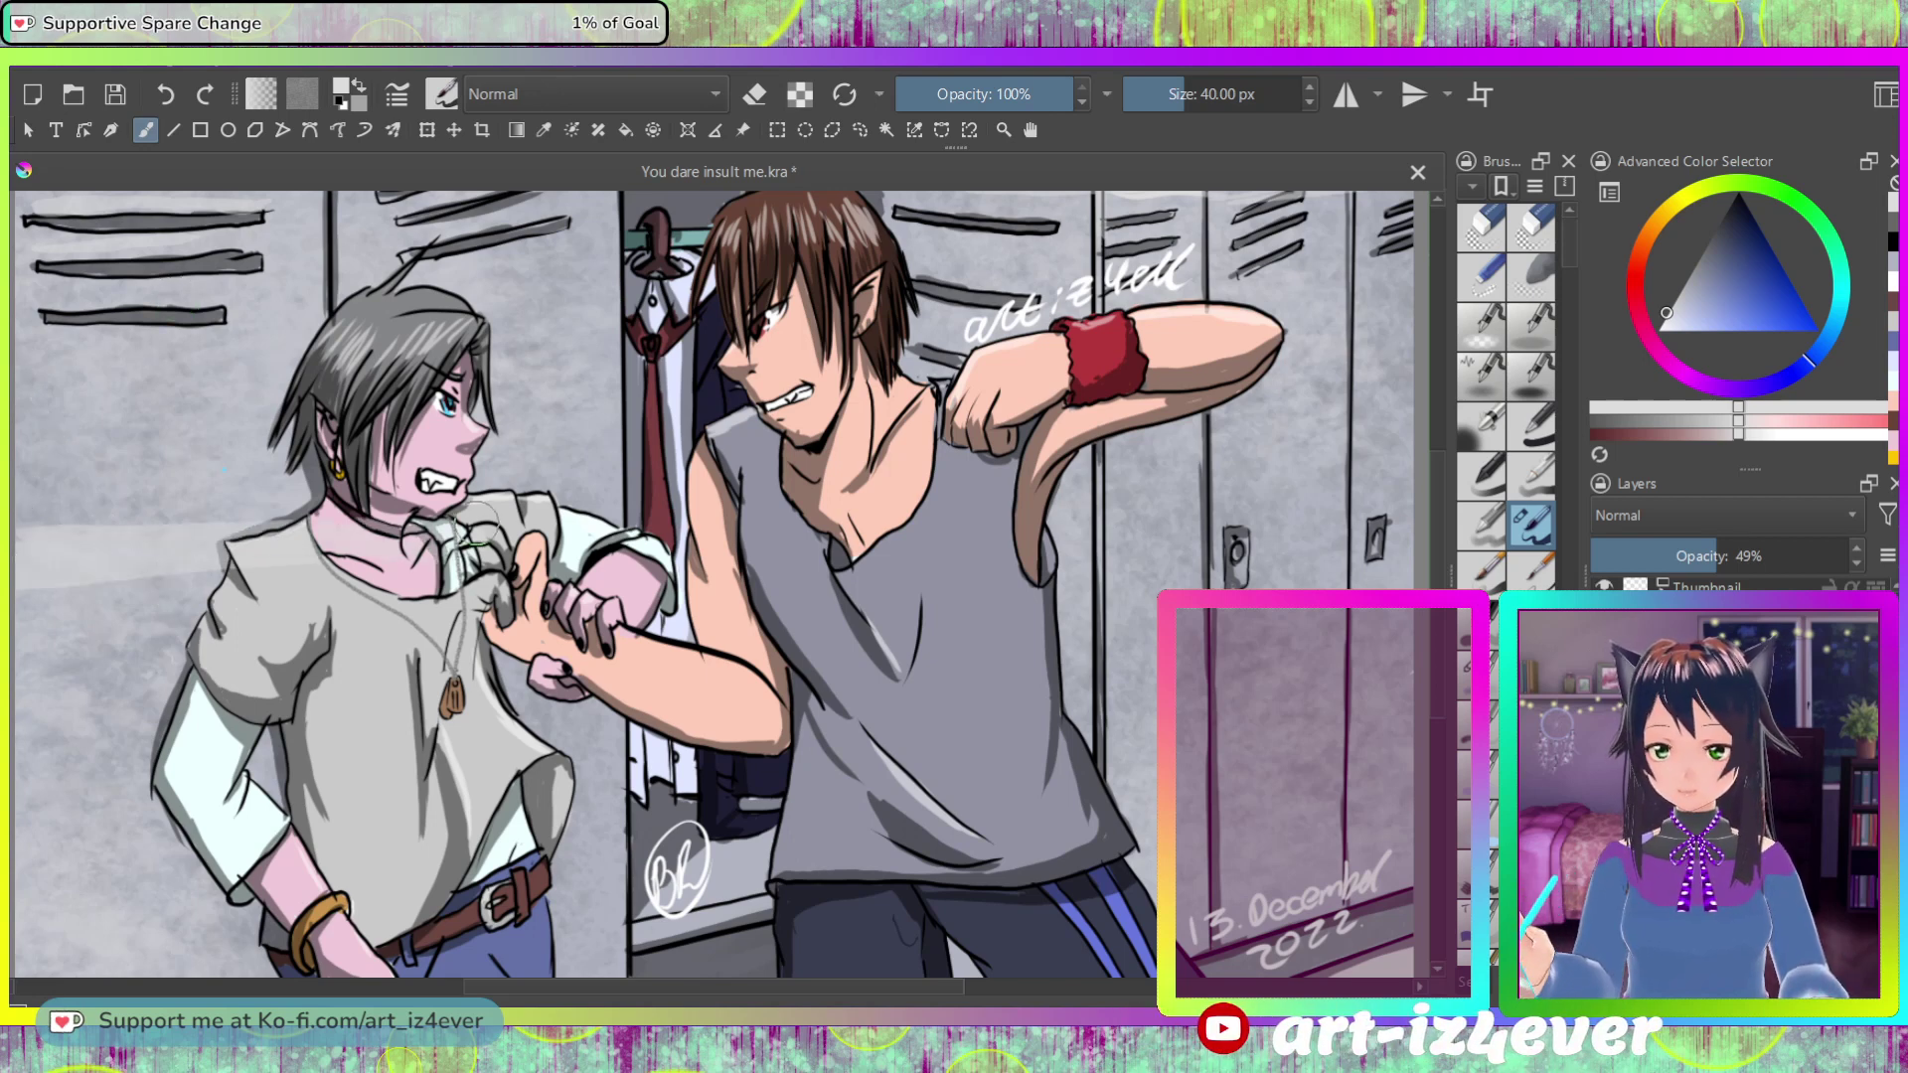
key(ctrl+z)
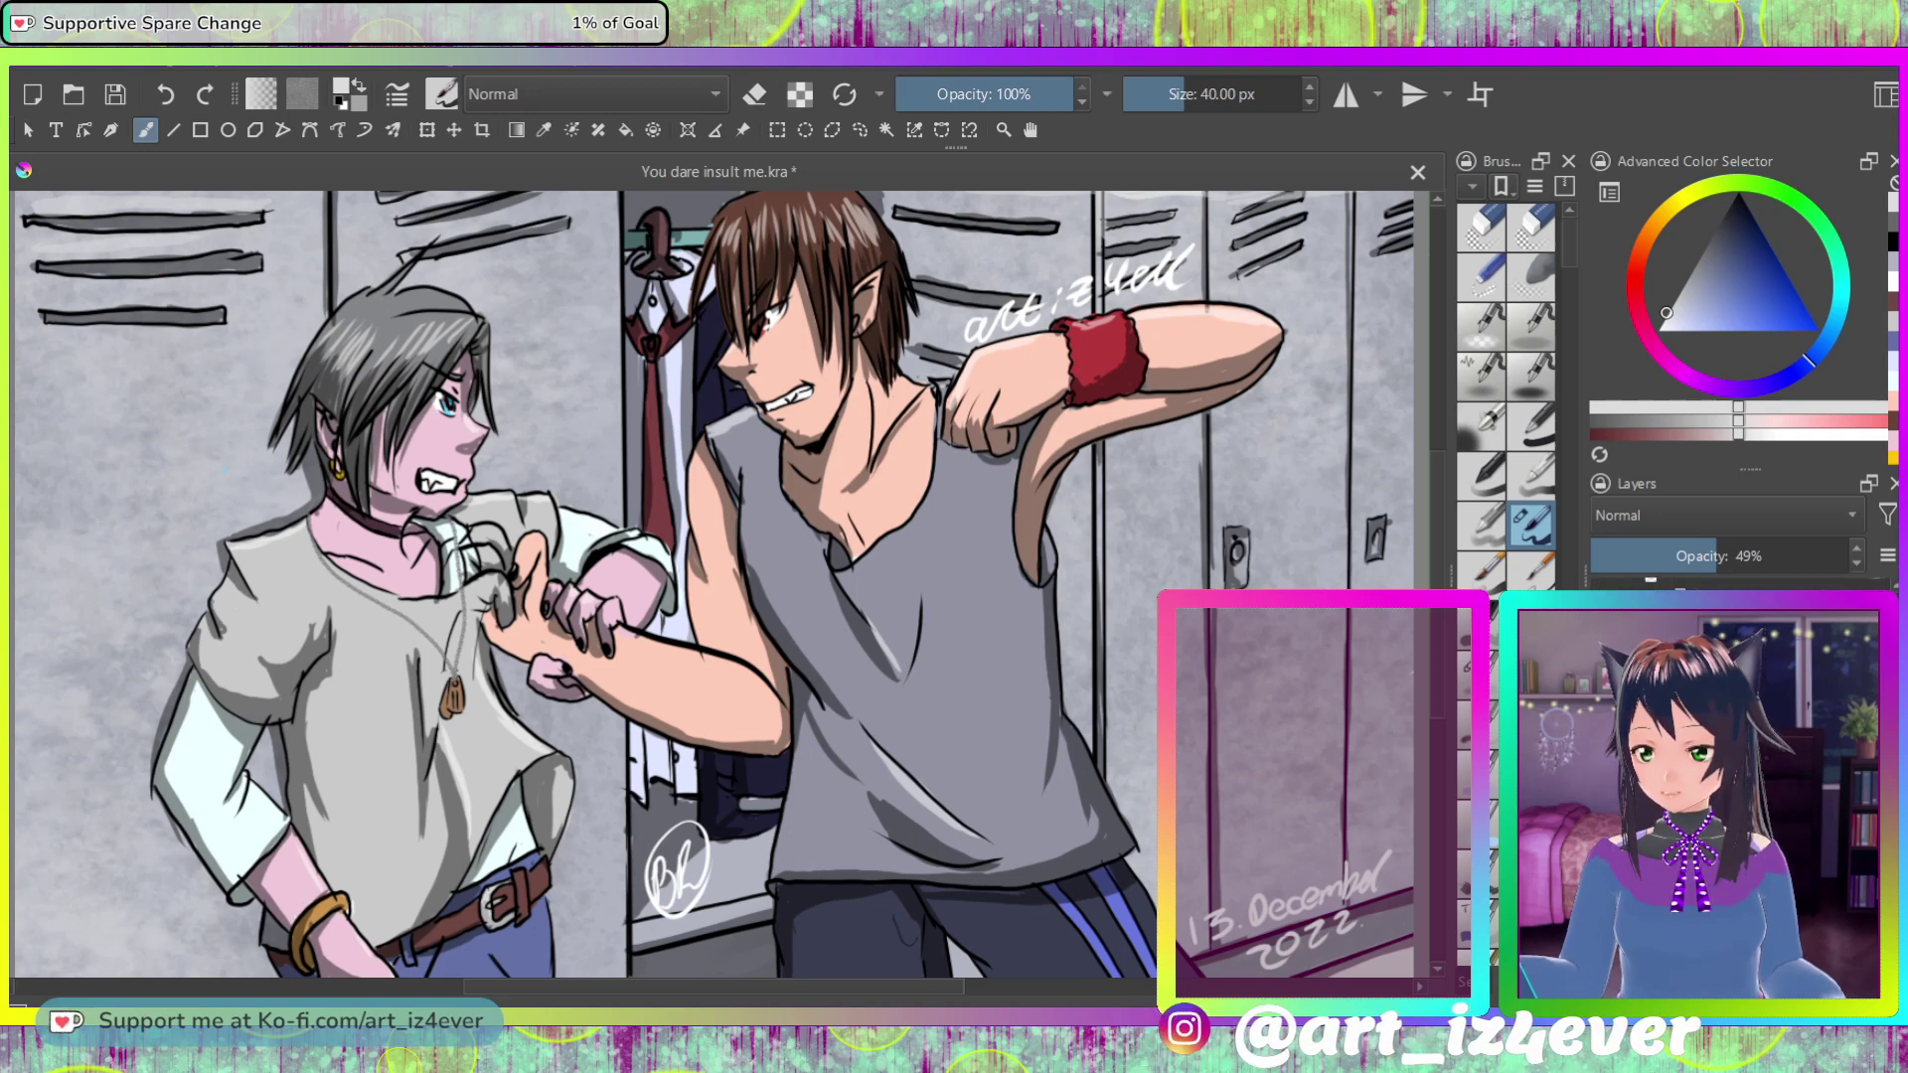
Step: Paint light horizontal streaks across the locker doors on the 100% opacity layer with the 40 px brush, then set that layer's opacity to 47%
click(1729, 716)
click(1729, 755)
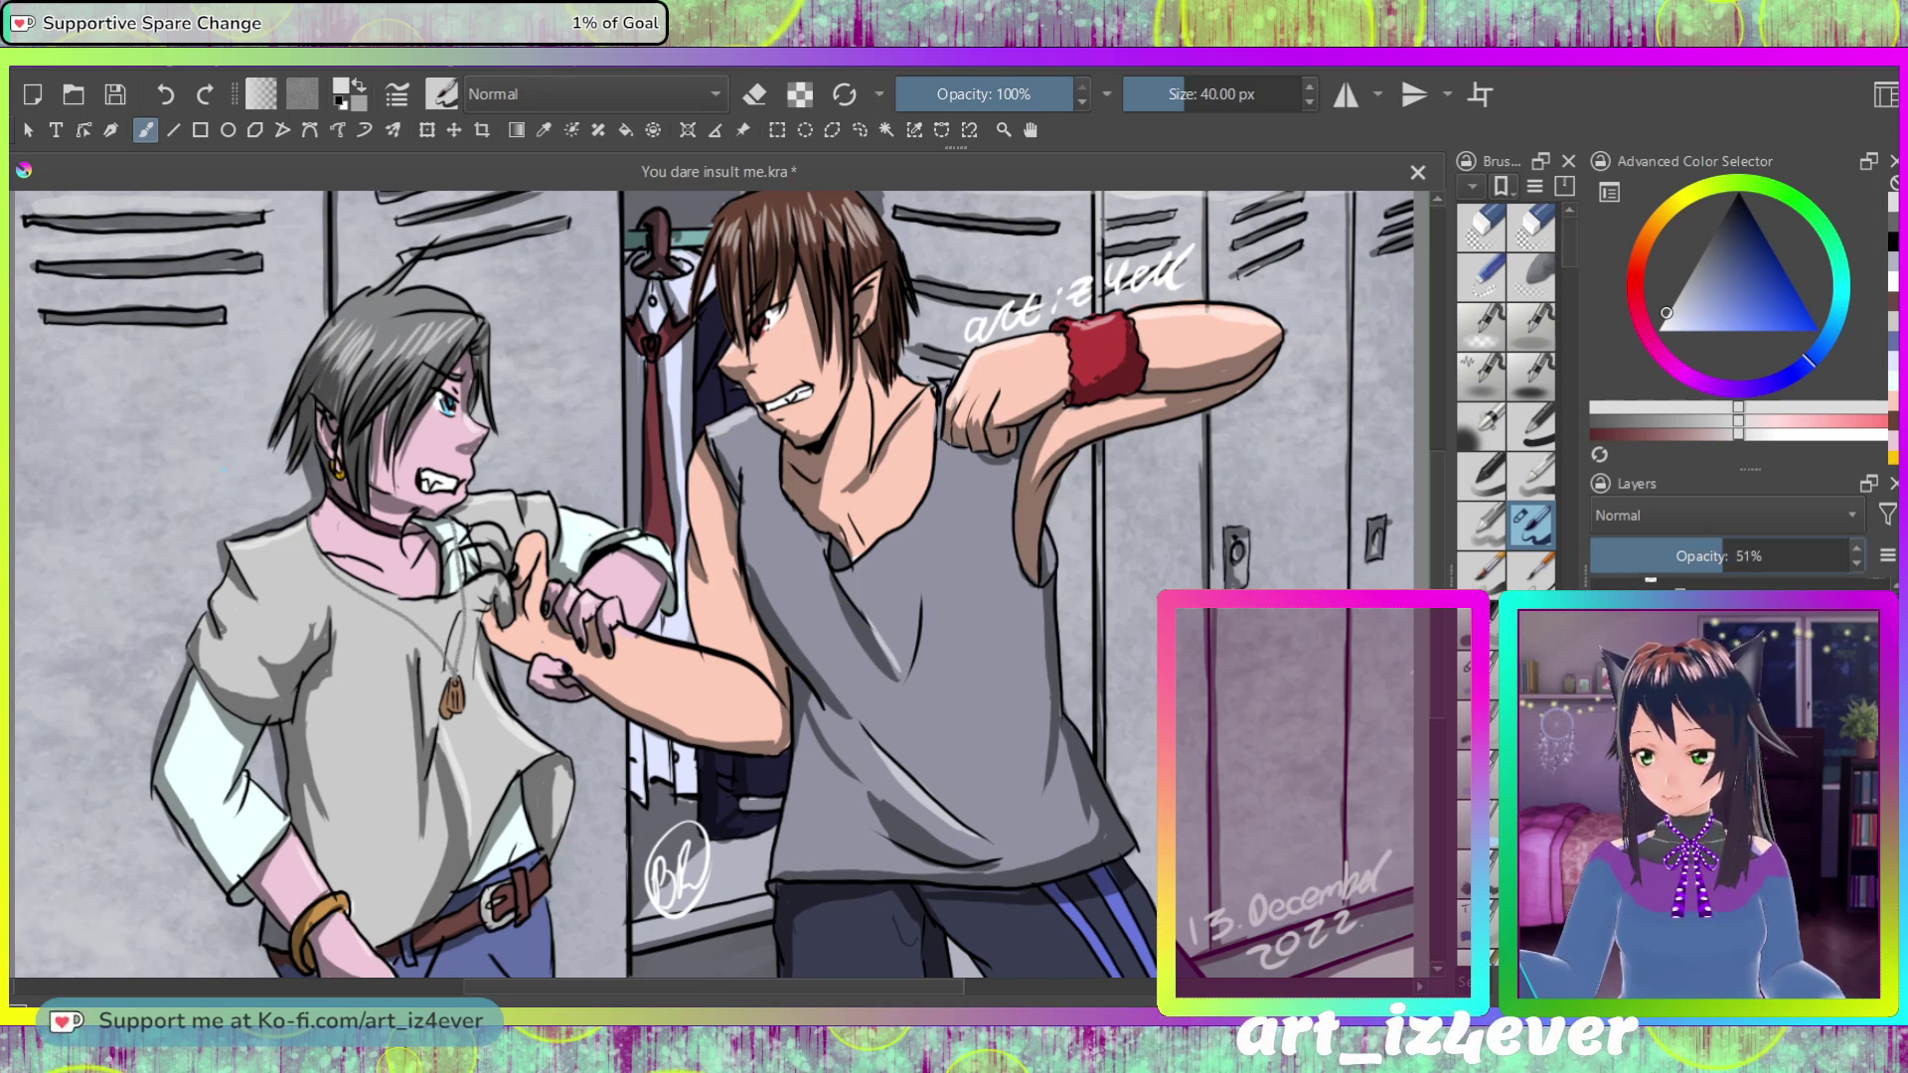
click(1729, 716)
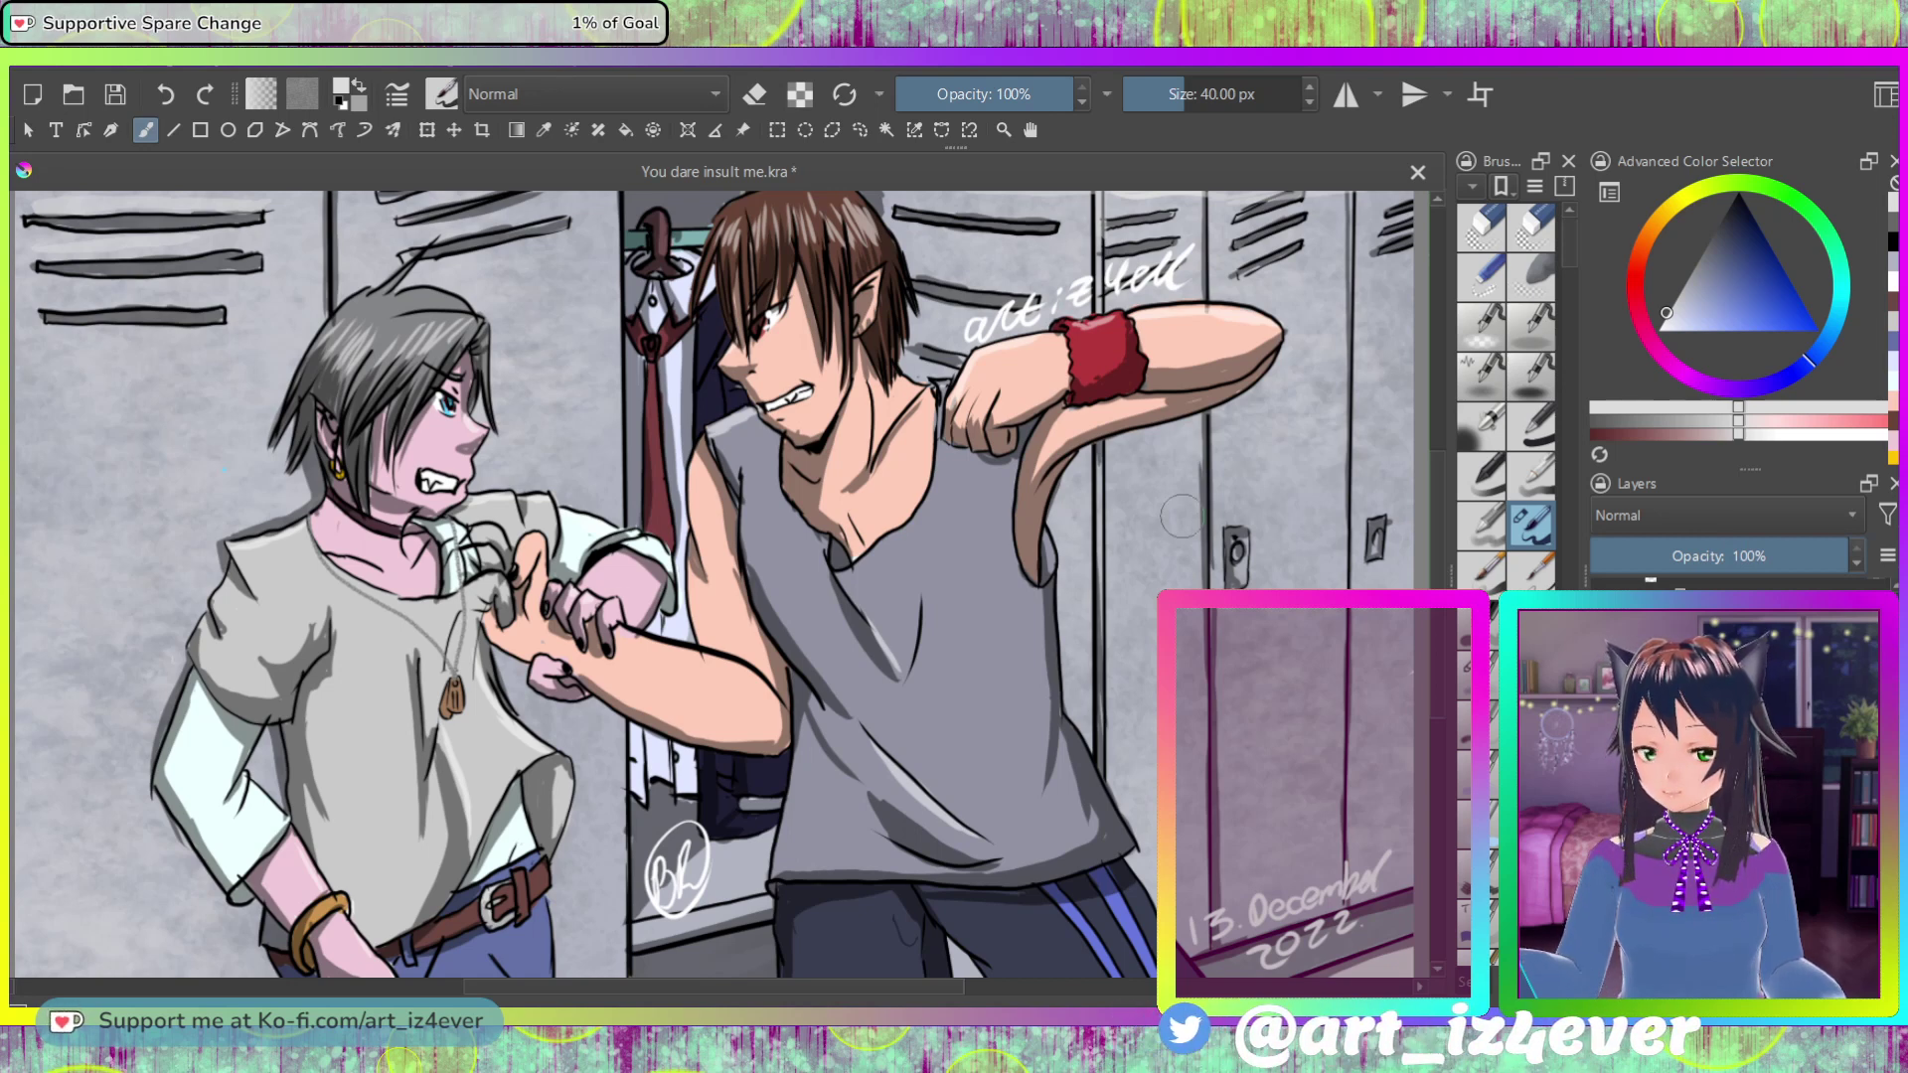
drag(17, 522, 298, 526)
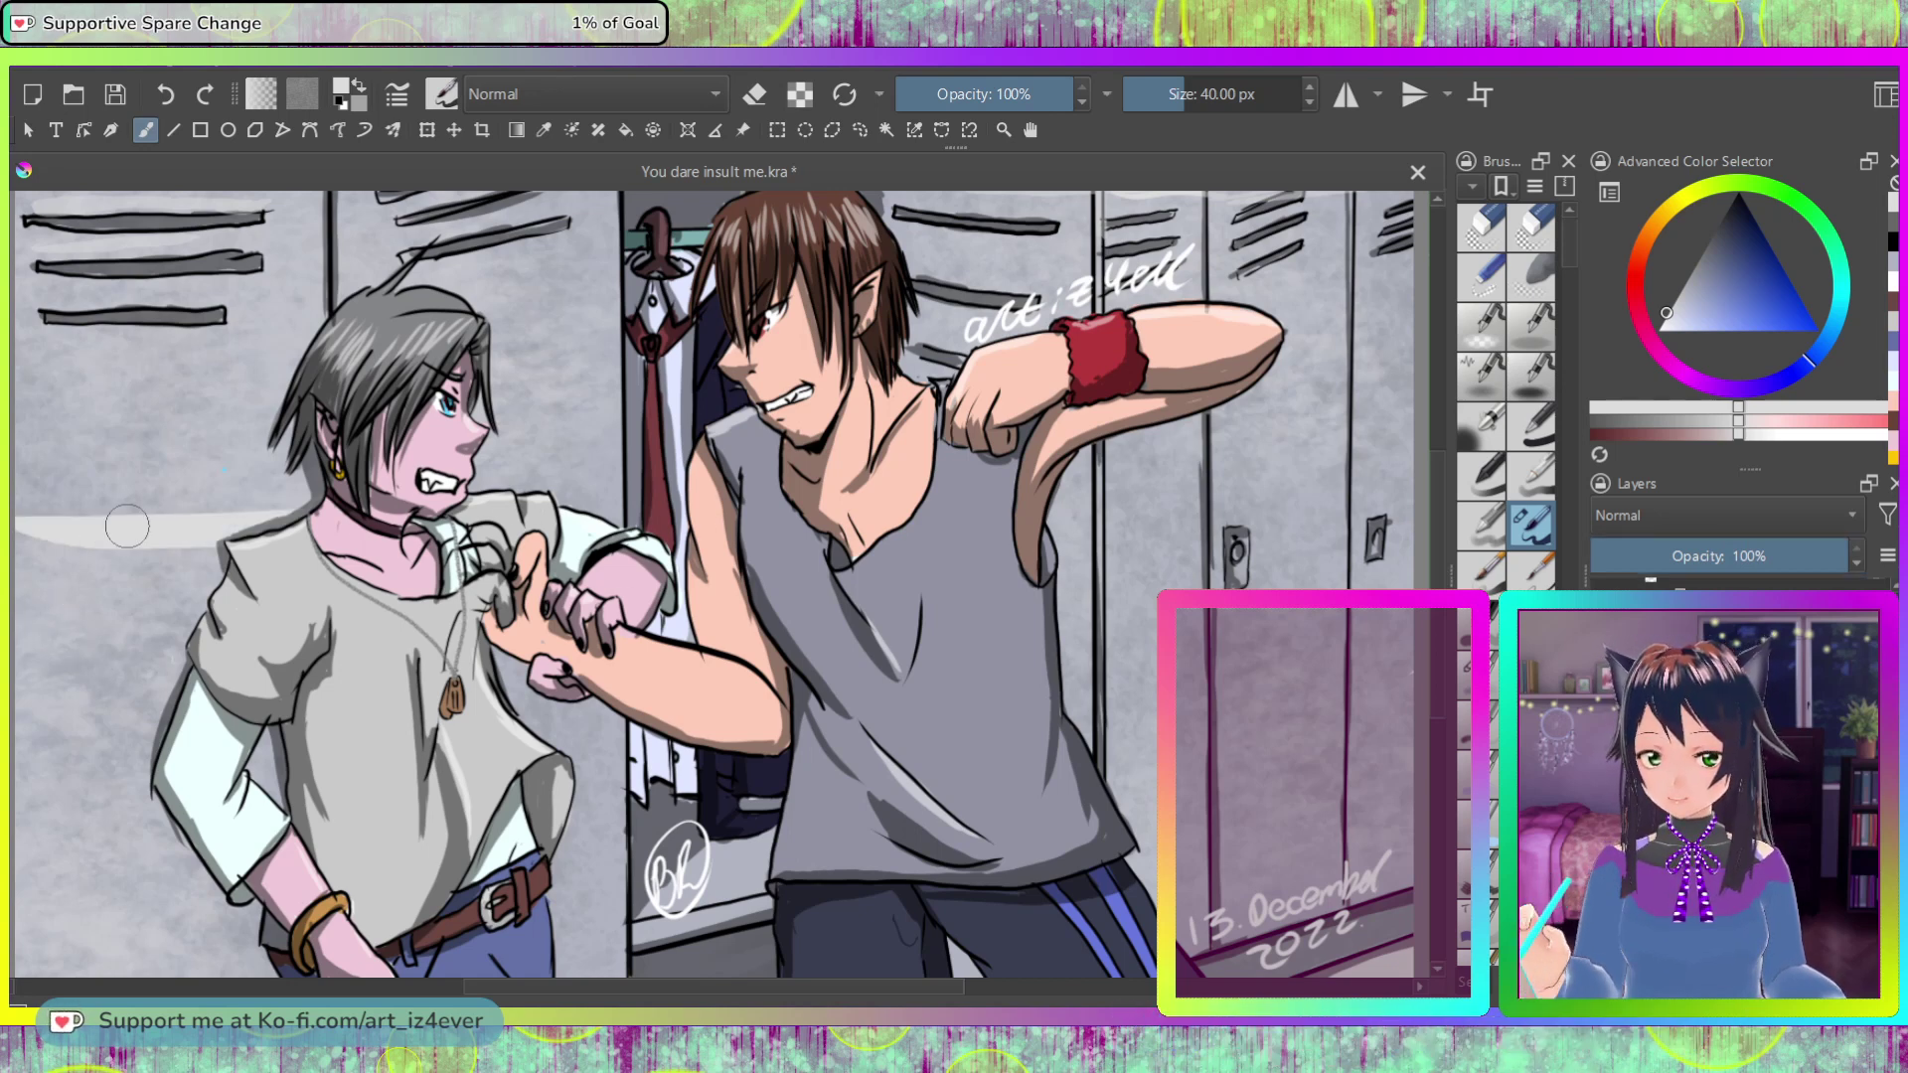
drag(17, 533, 249, 527)
drag(552, 497, 616, 500)
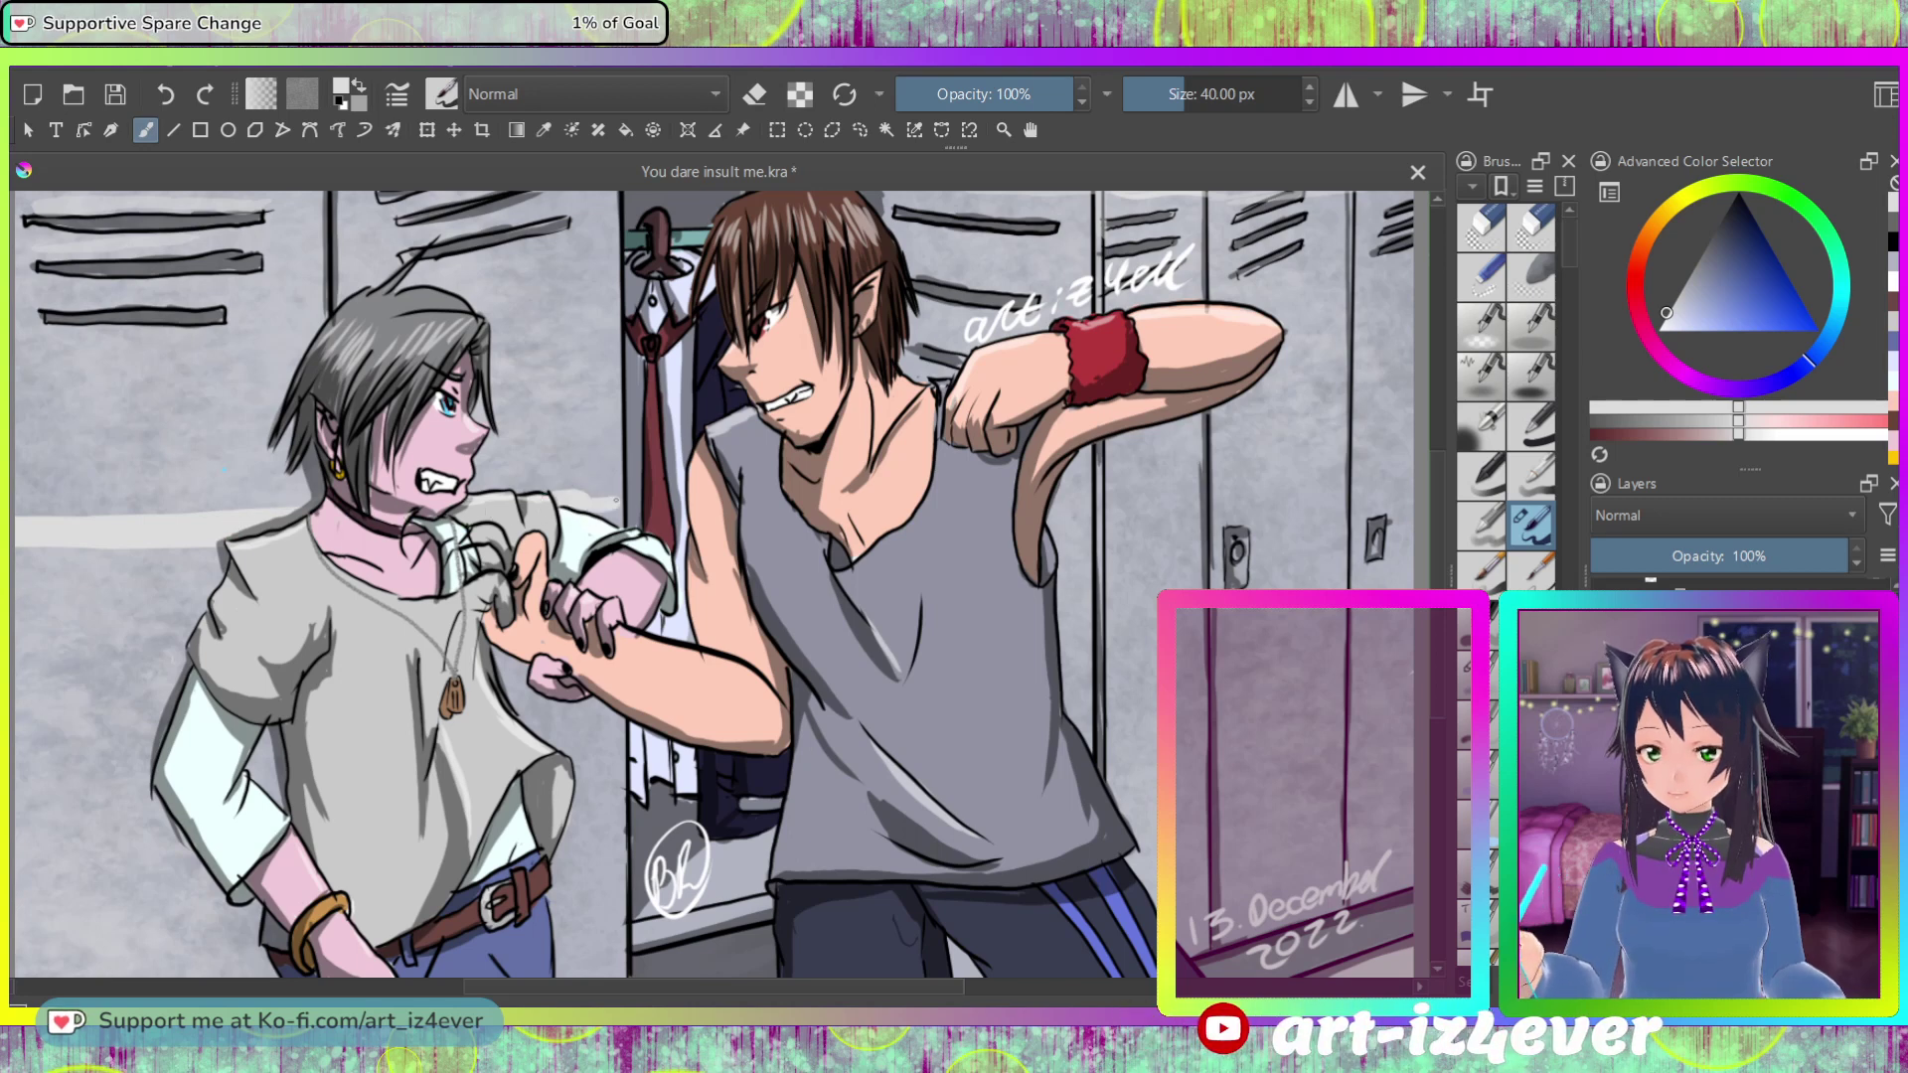
drag(610, 379, 30, 410)
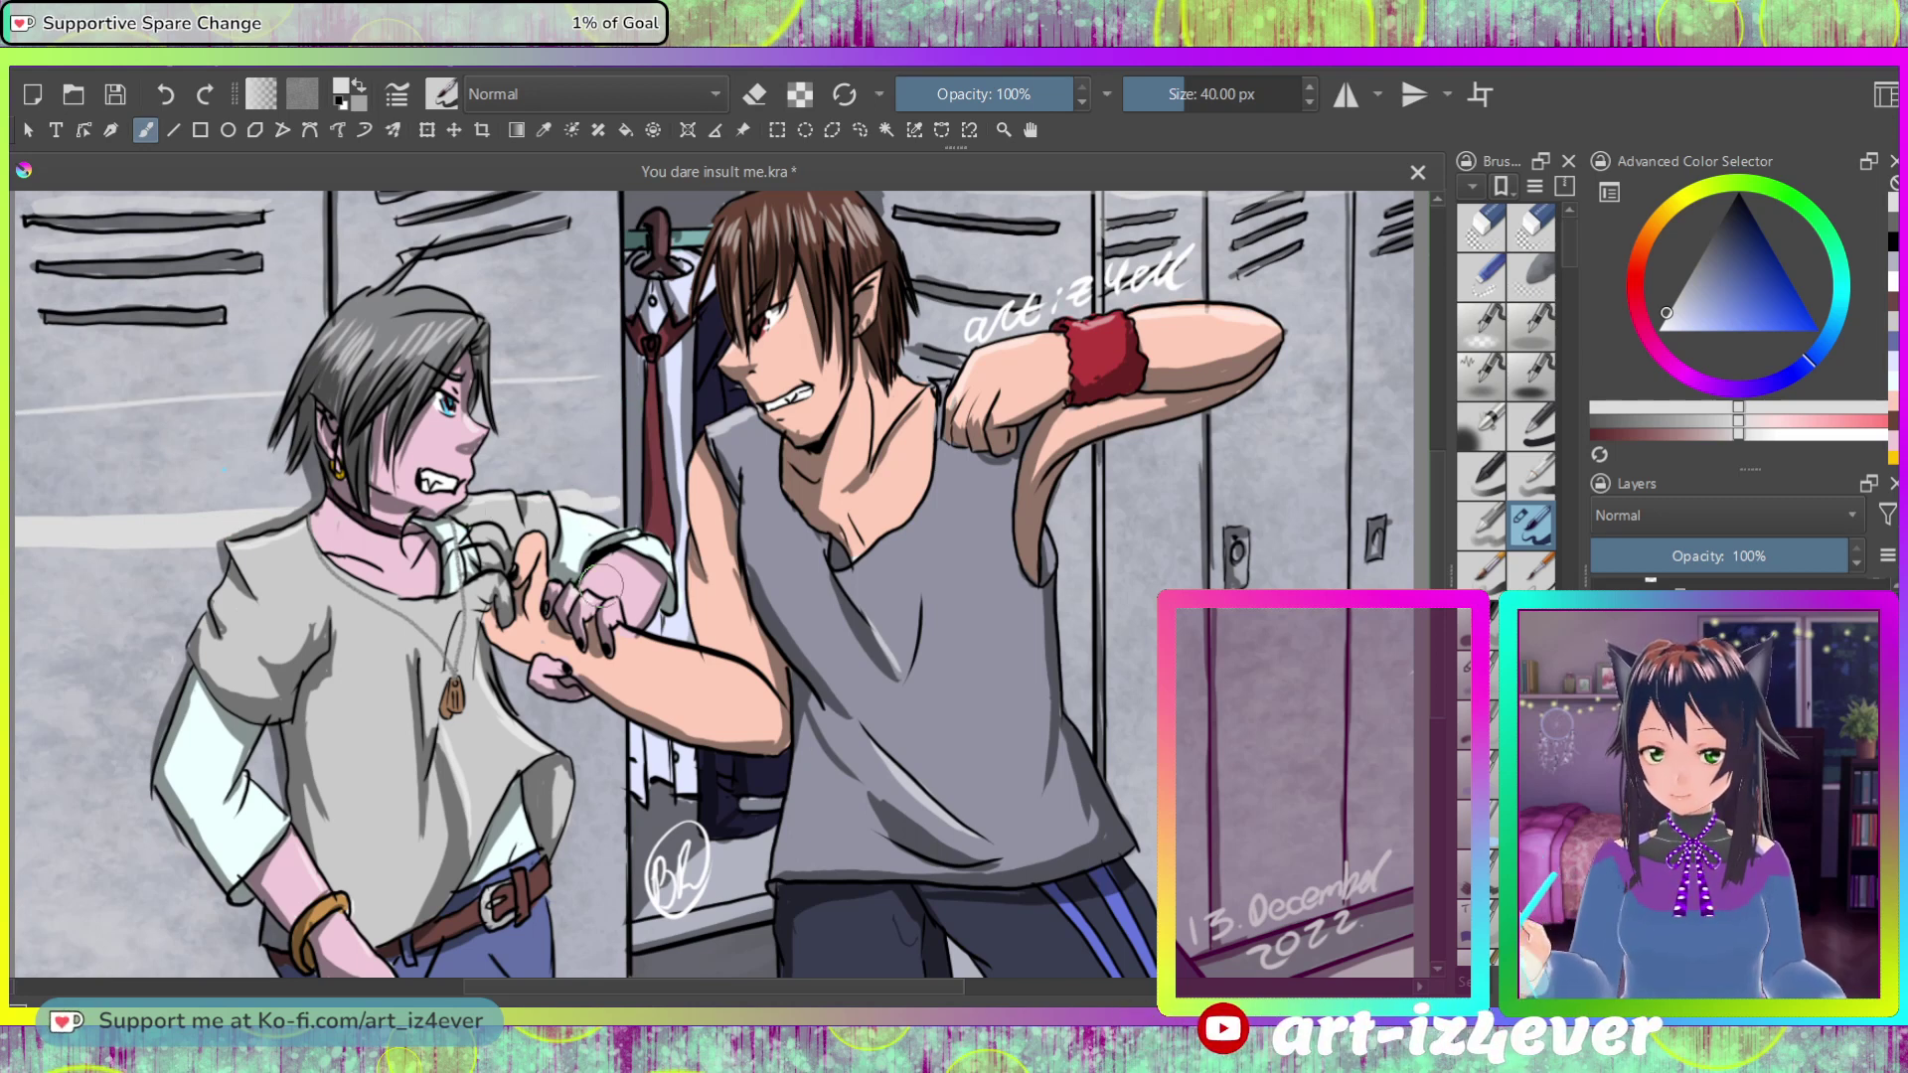
mouse_move(157, 818)
mouse_down()
mouse_move(44, 814)
mouse_move(600, 816)
mouse_up()
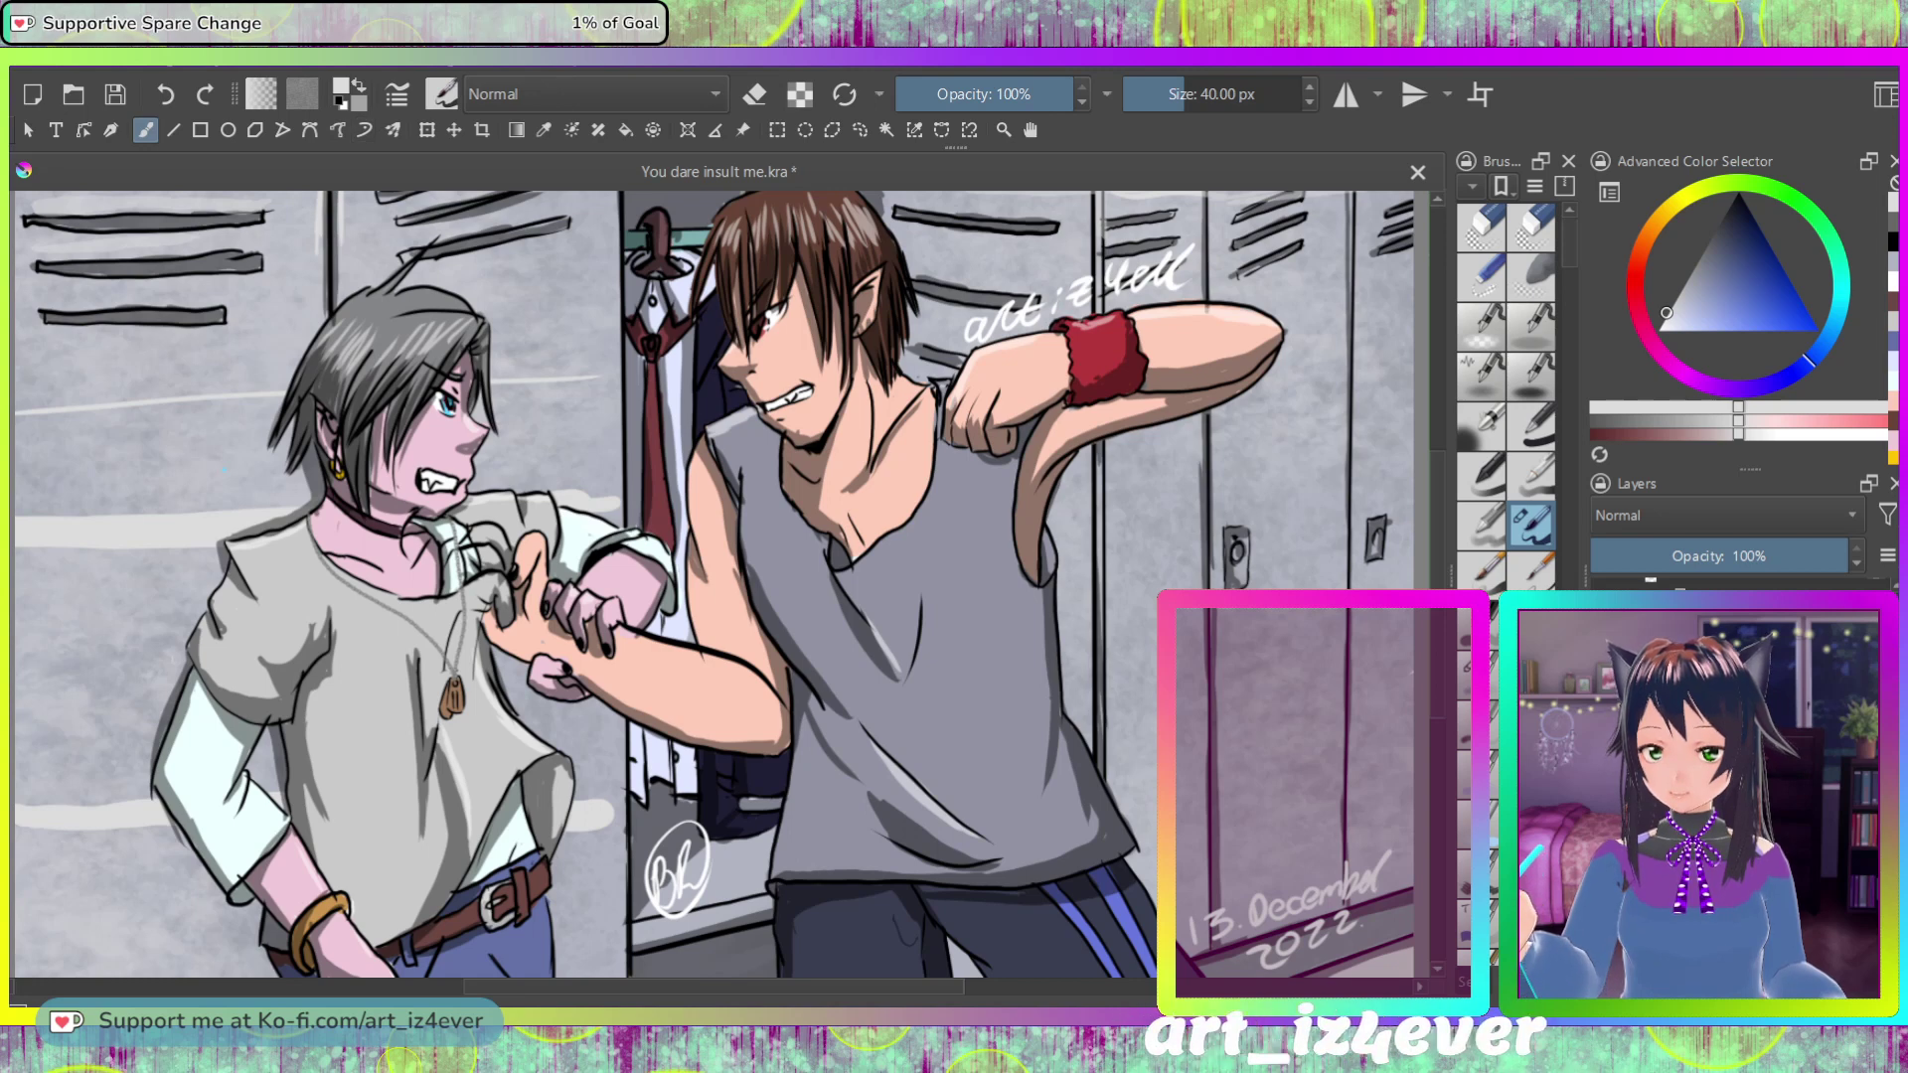
click(1737, 556)
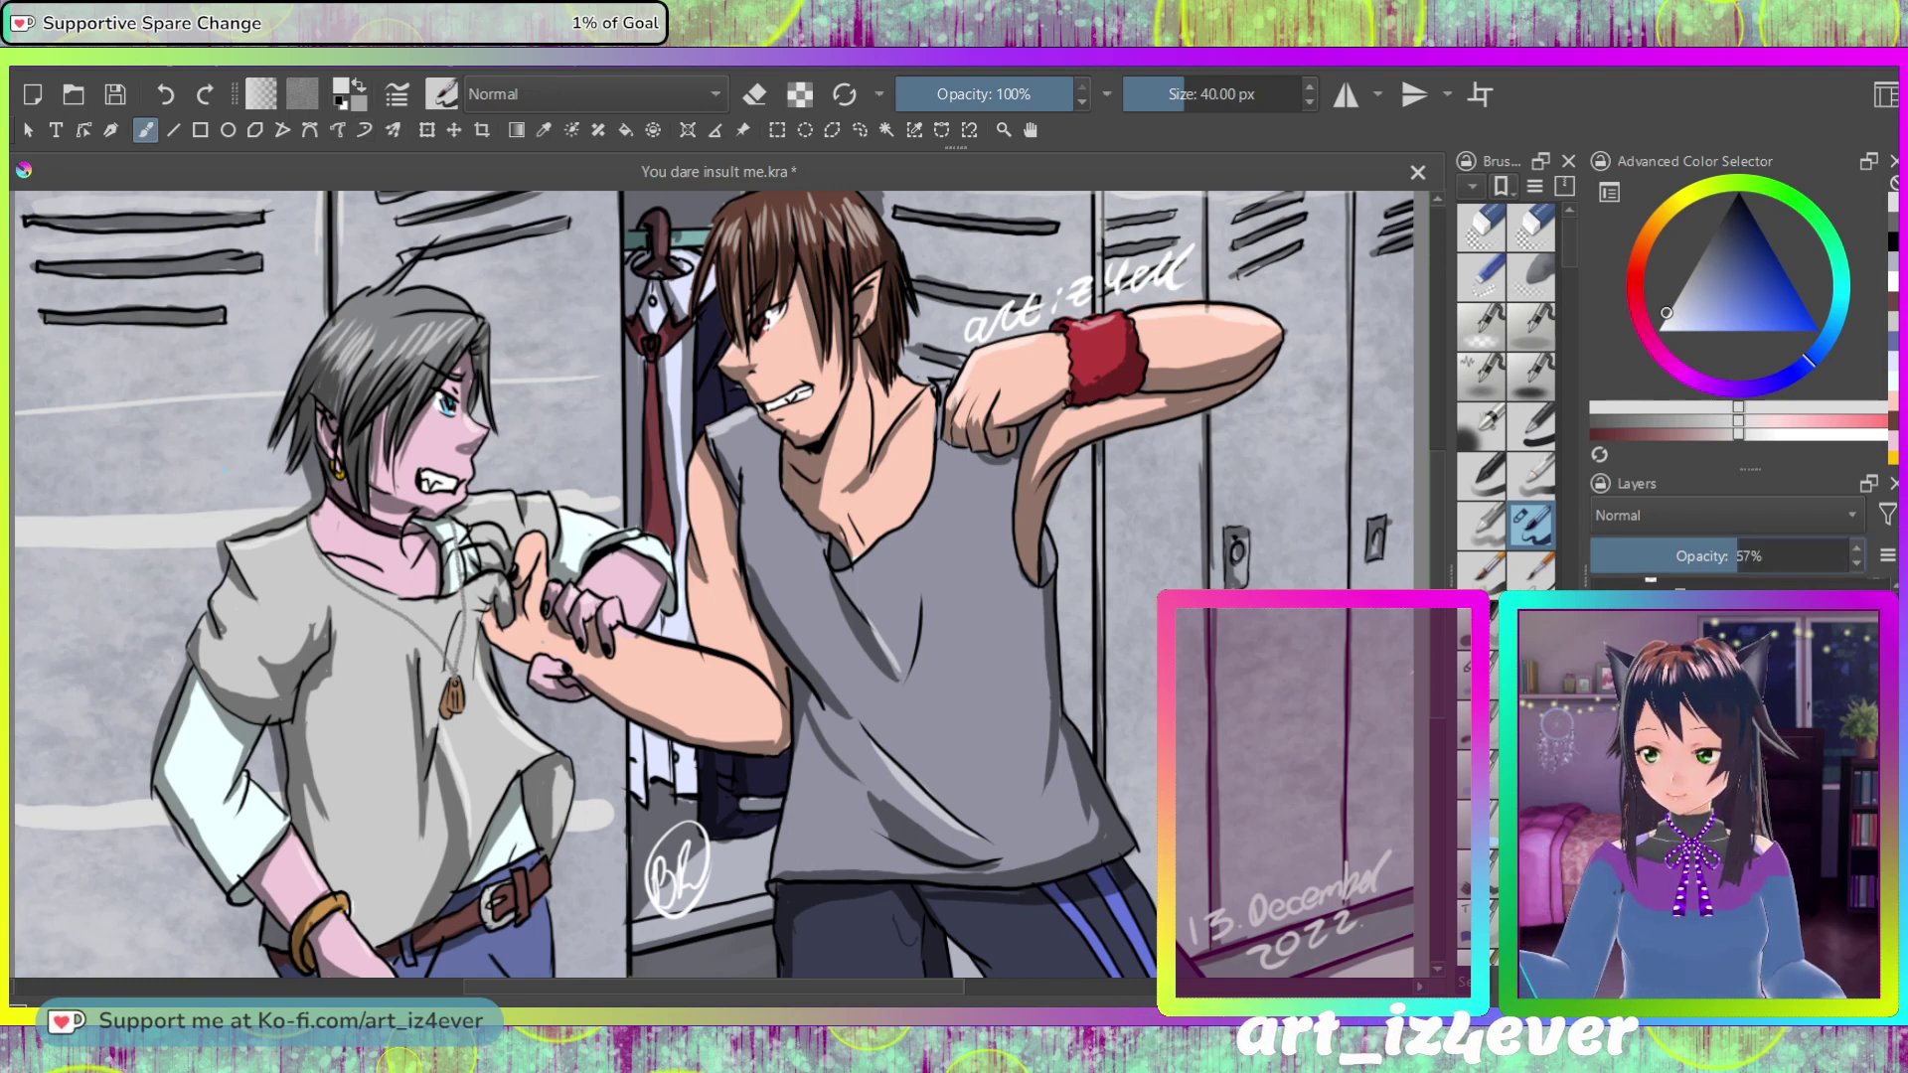
drag(1725, 556, 1712, 556)
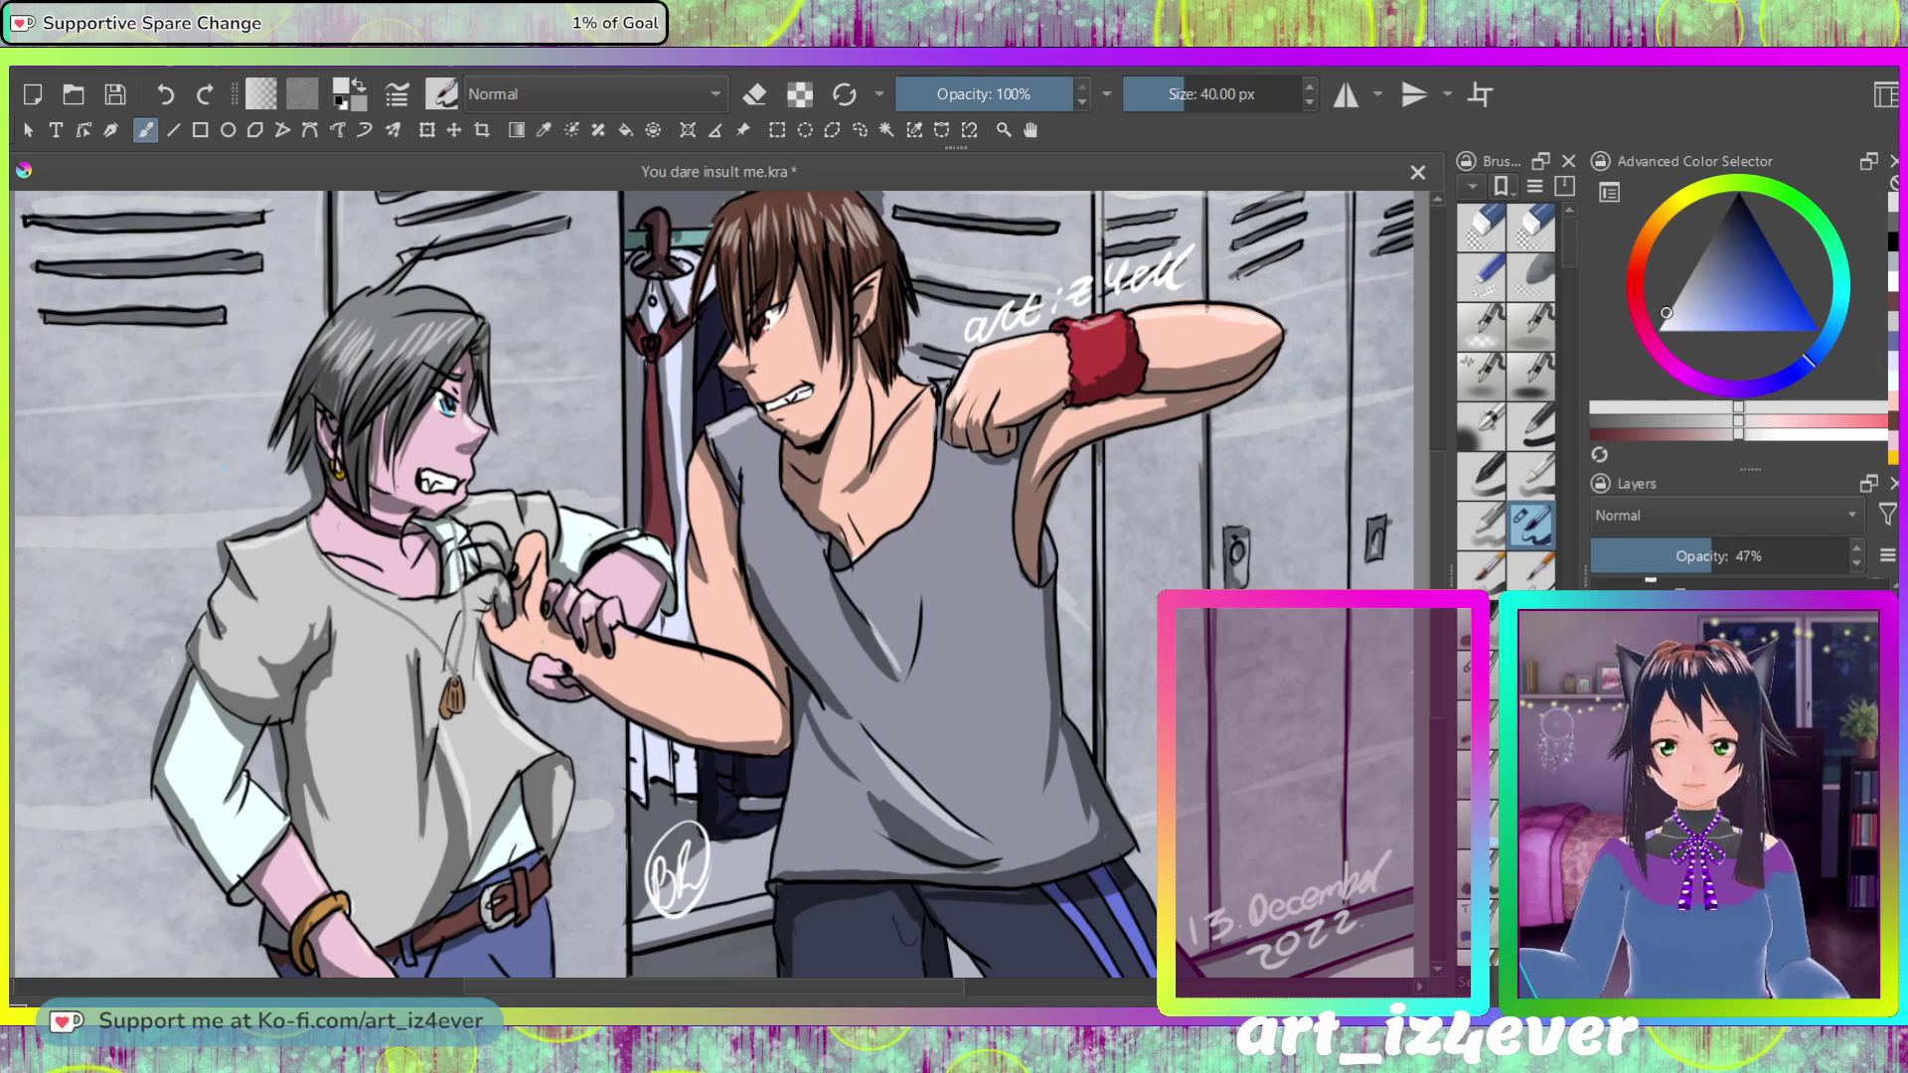
Step: Switch to the 54 px brush preset and soften the light streaks on the leftmost locker beside the grey-haired character
scroll(1506, 397, down, 5)
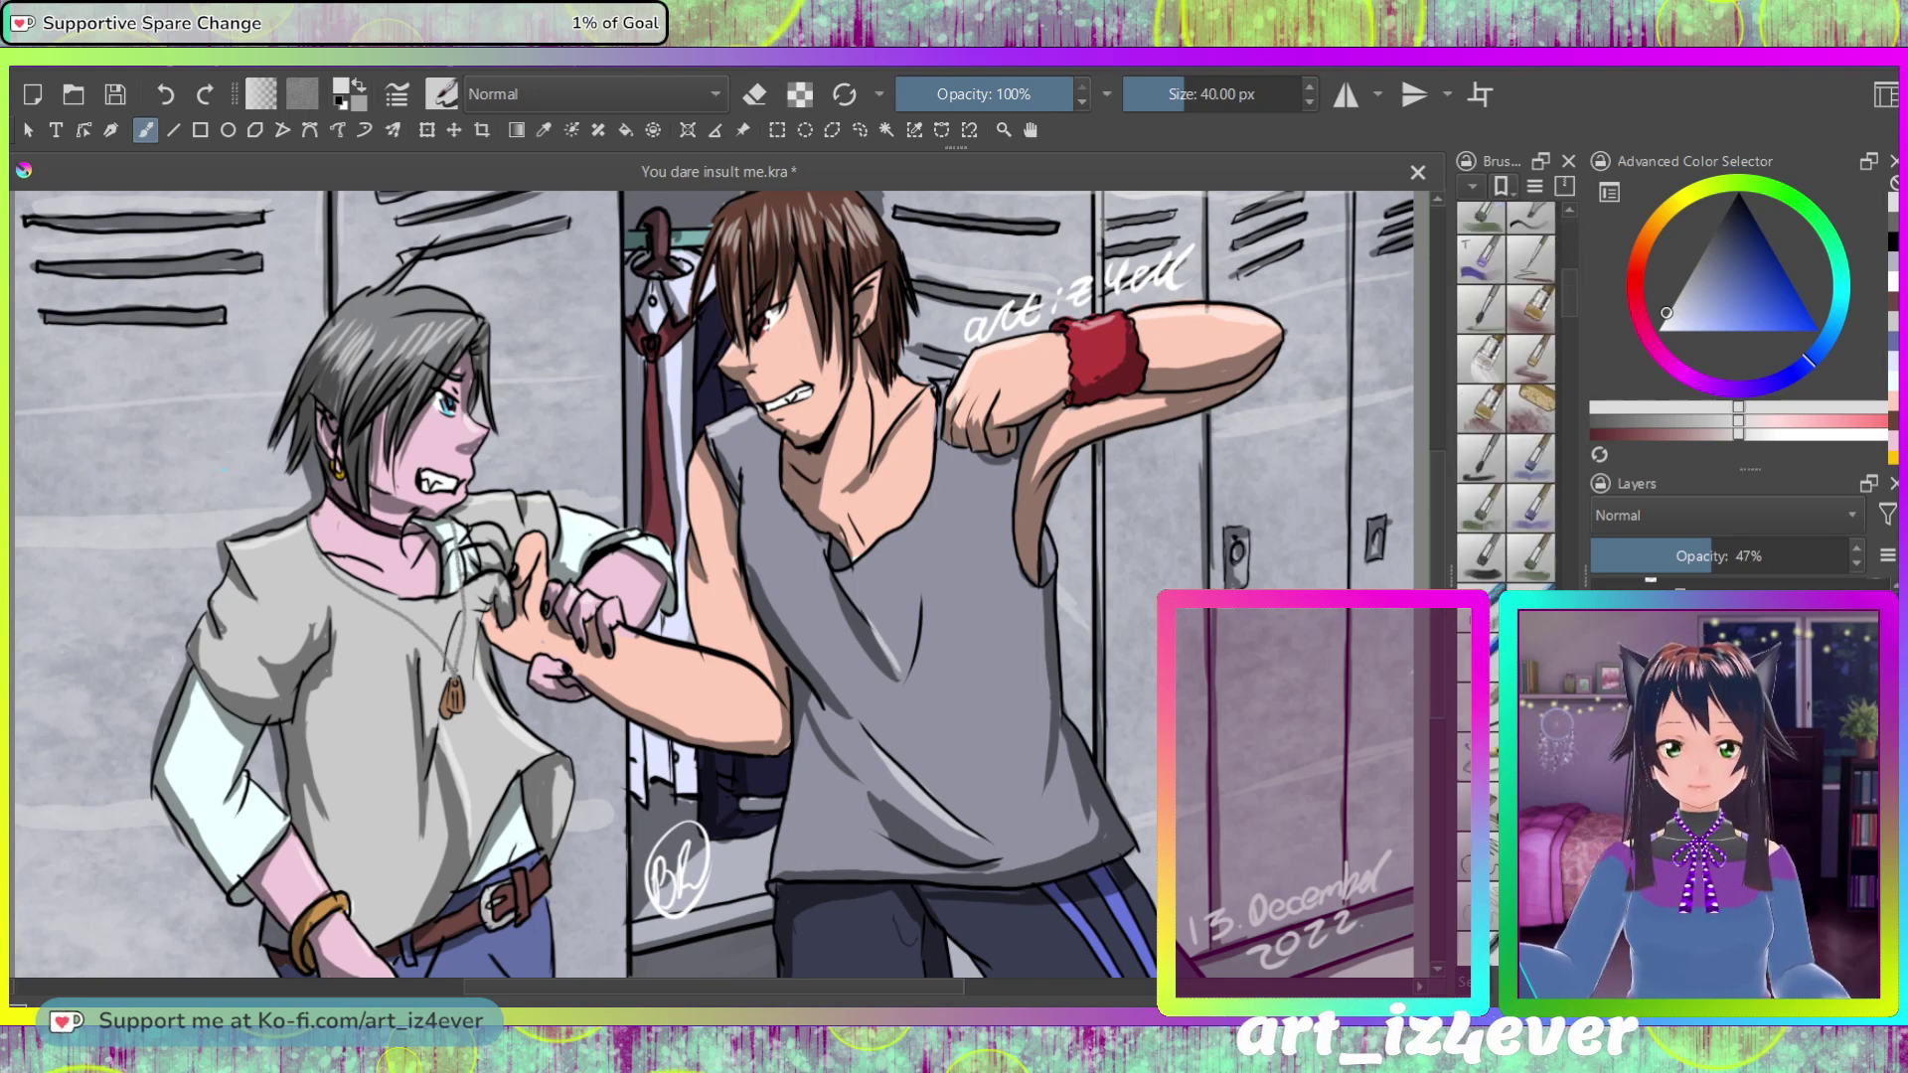
click(1530, 408)
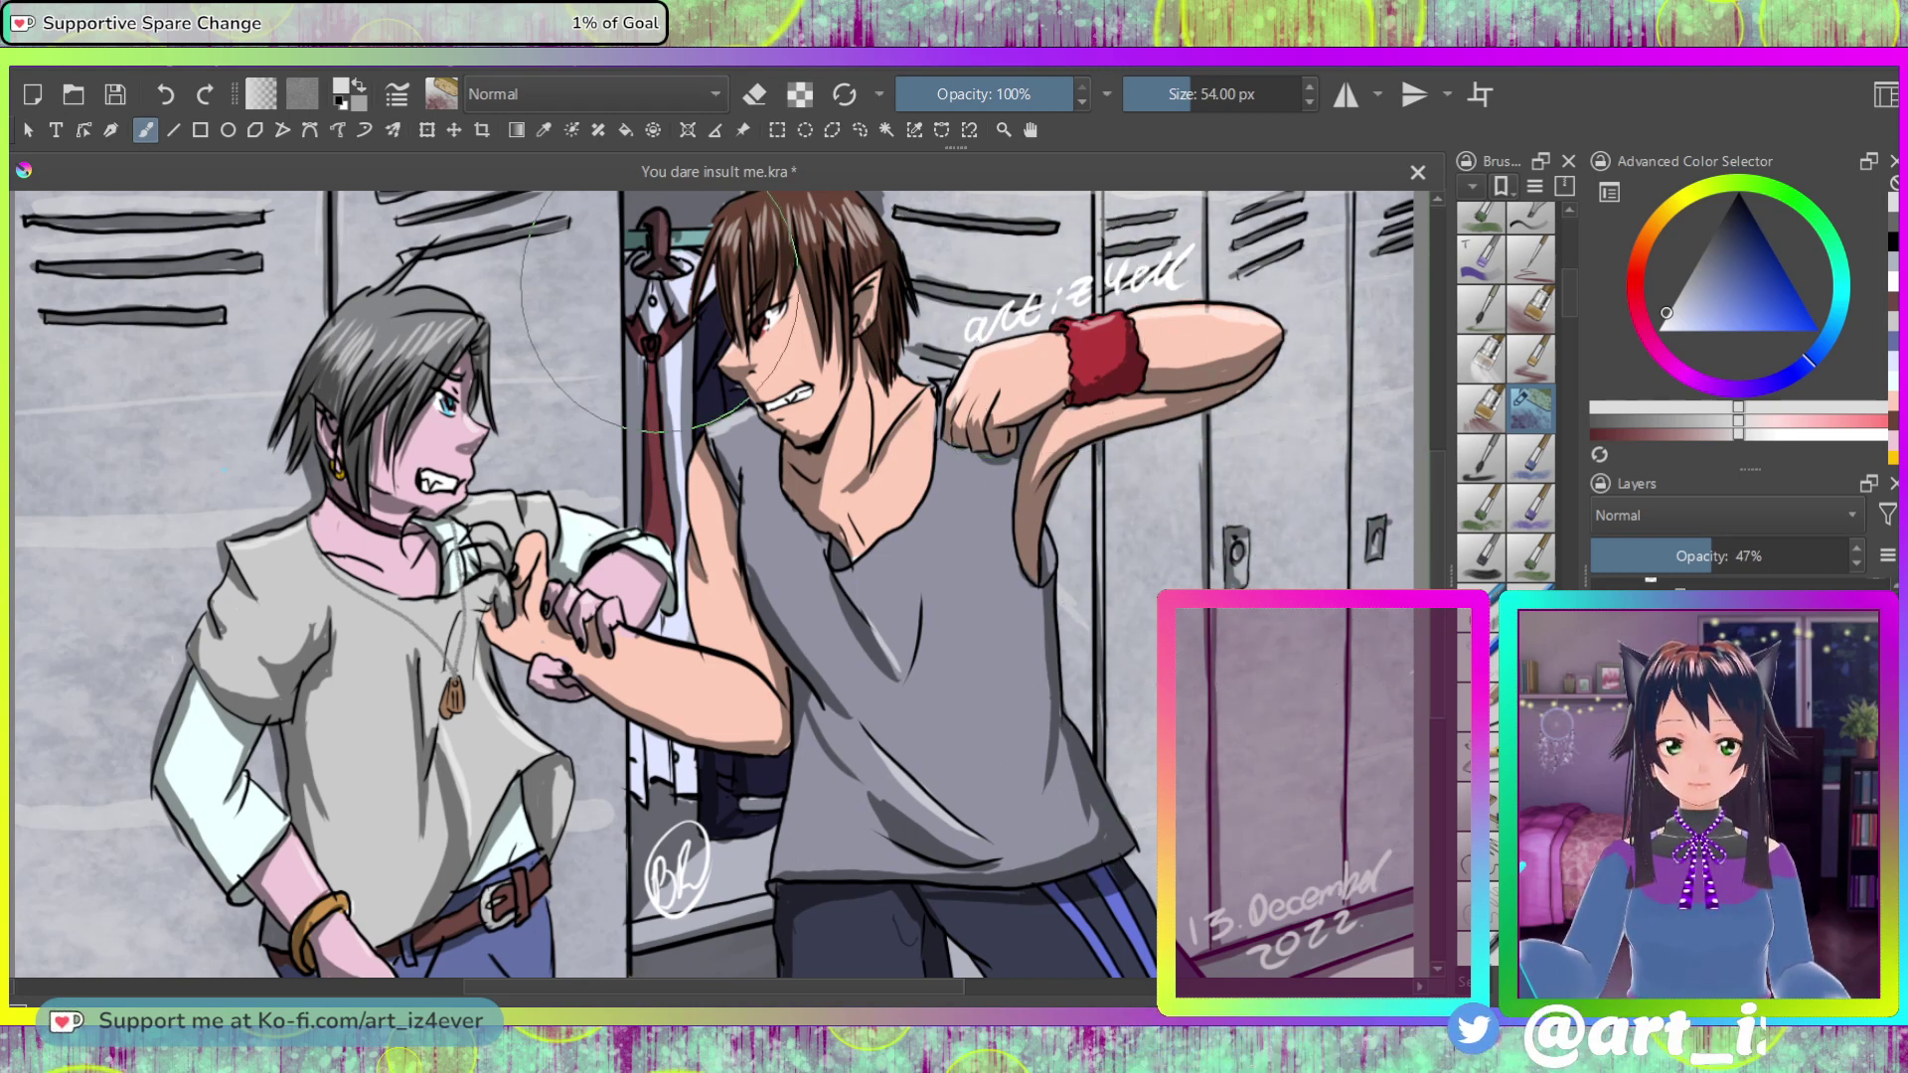
mouse_move(288, 473)
mouse_down()
mouse_move(43, 437)
mouse_move(152, 545)
mouse_up()
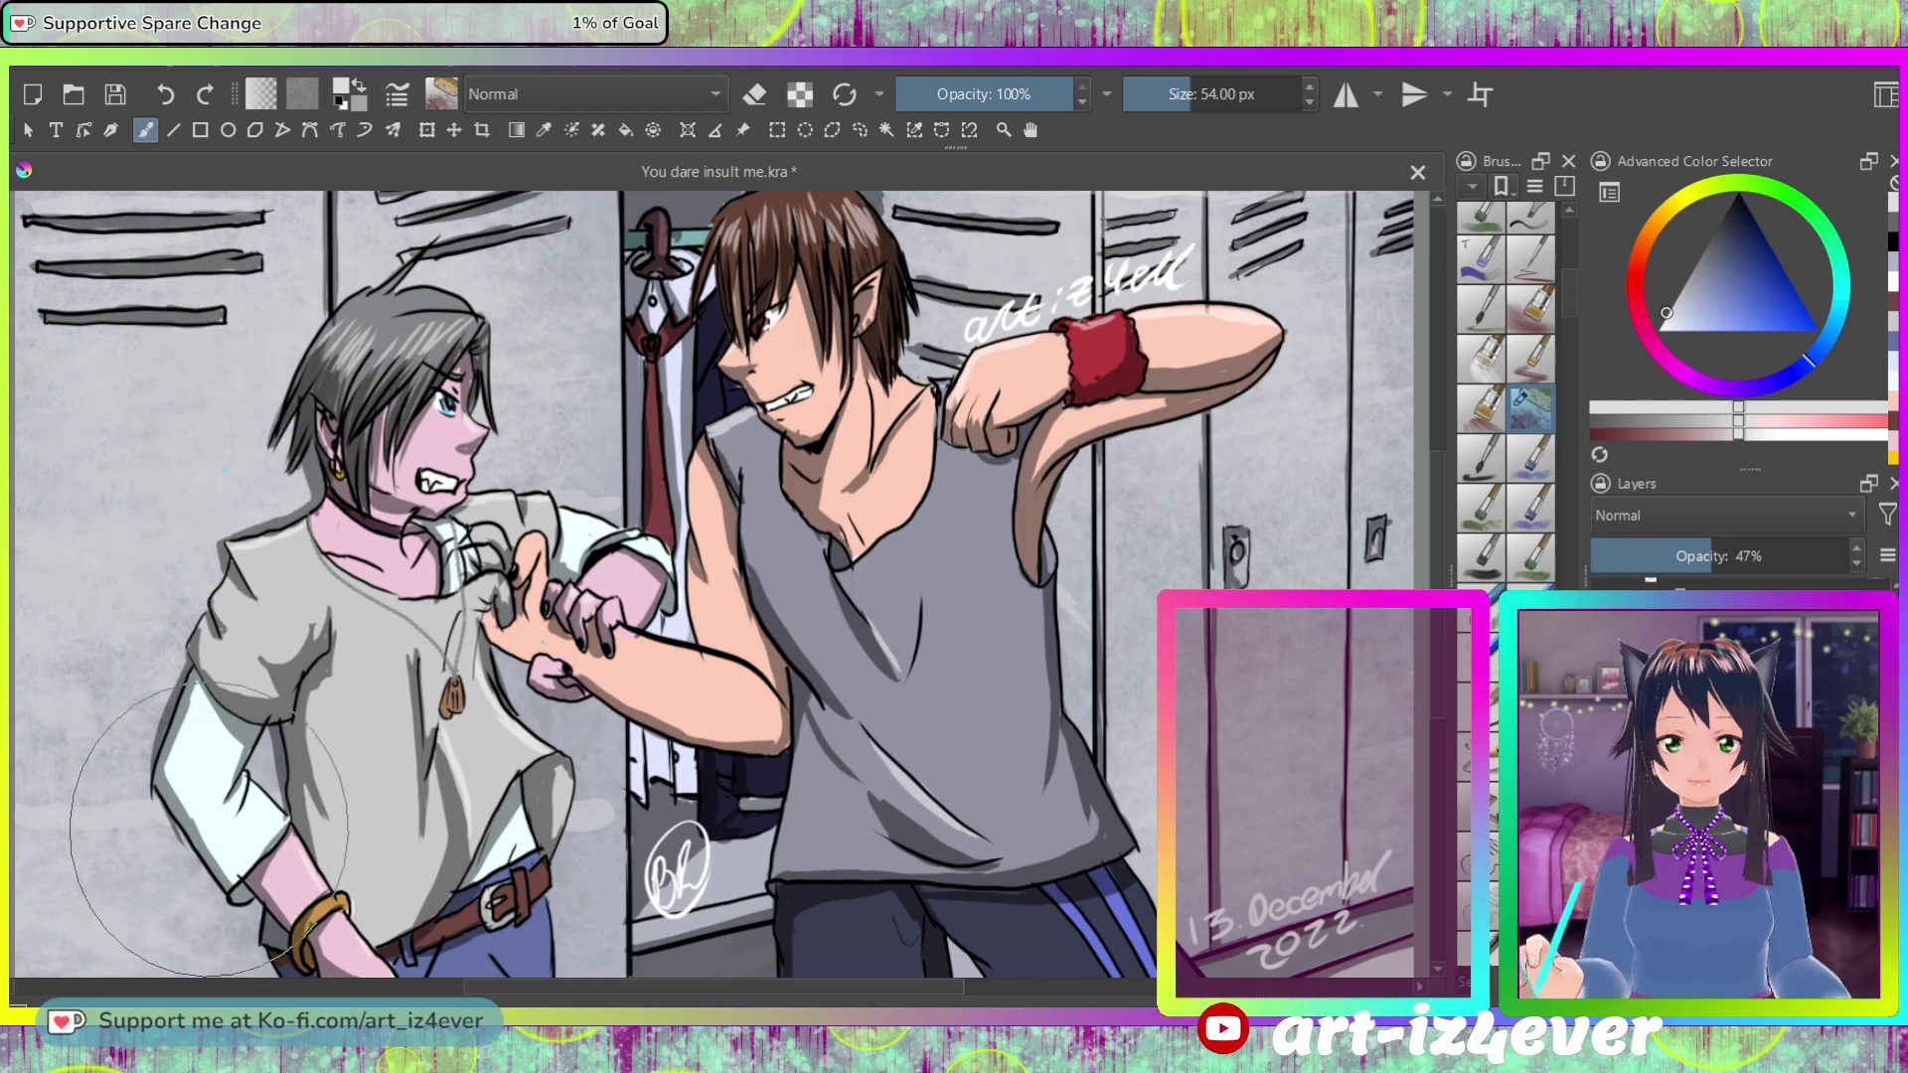